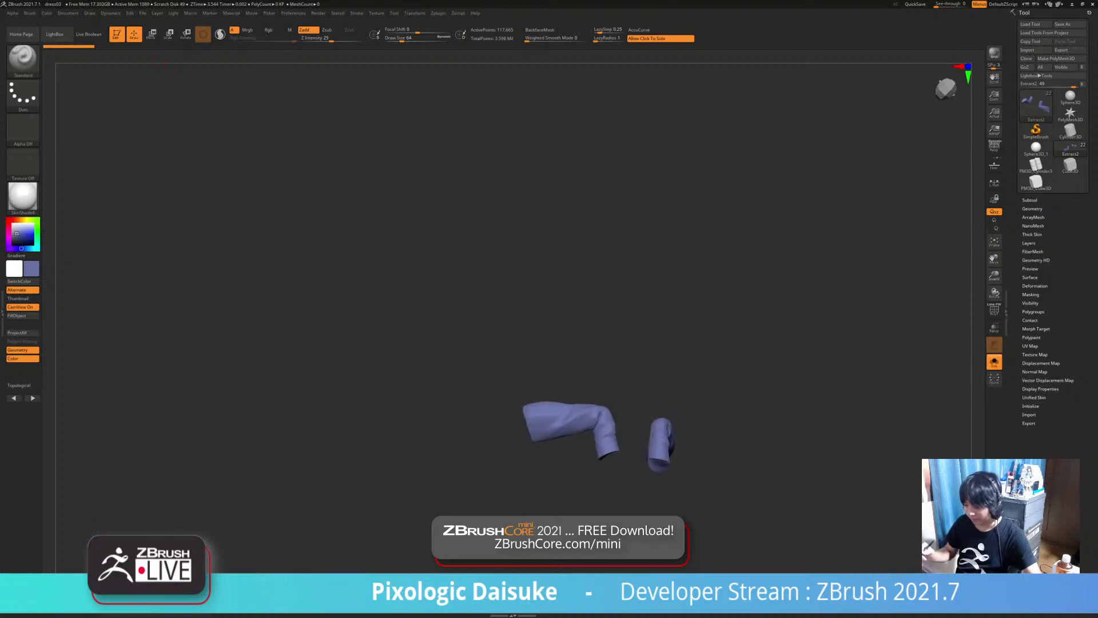
Examine the isolated sleeves and the character's arms from several angles
drag(274, 298, 343, 297)
click(343, 297)
alt+drag(275, 298, 246, 286)
alt+drag(650, 505, 660, 372)
alt+click(441, 278)
alt+click(395, 320)
alt+right_drag(613, 285, 595, 423)
click(595, 340)
alt+right_drag(596, 286, 554, 400)
drag(729, 343, 623, 395)
click(700, 368)
Select the body mesh and place the transform gizmo on the character's left hand beside the lifted overskirt
key(w)
alt+click(420, 375)
ctrl+drag(358, 382, 375, 421)
ctrl+drag(443, 427, 448, 438)
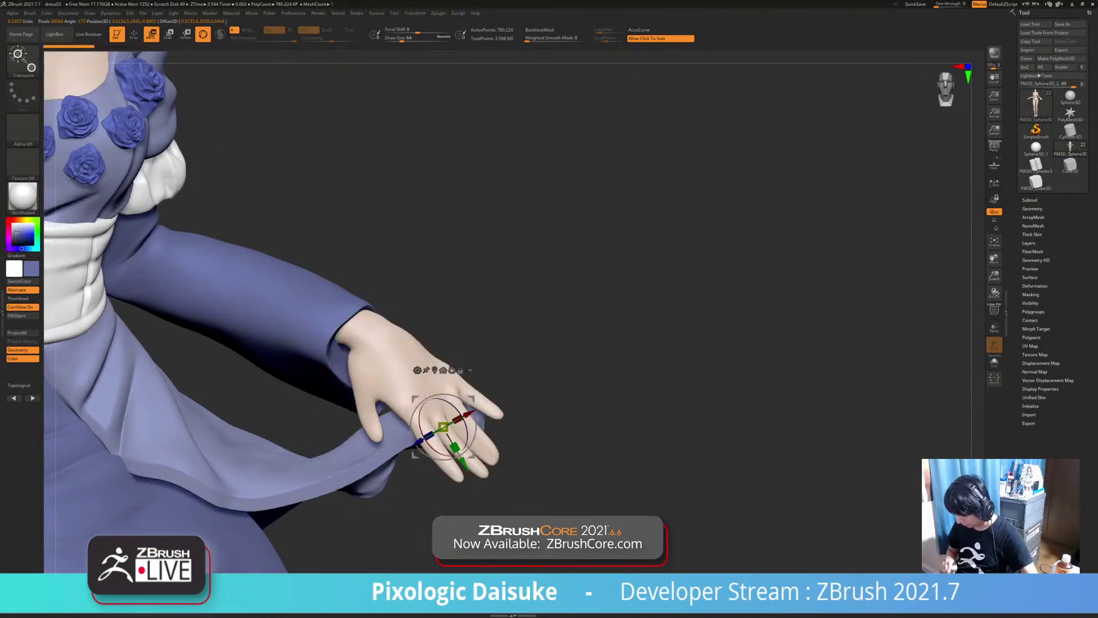
ctrl+right_drag(572, 400, 646, 280)
alt+click(103, 355)
key(q)
mouse_move(555, 368)
ctrl+right_down()
mouse_move(546, 320)
mouse_move(294, 342)
ctrl+right_up()
key(m)
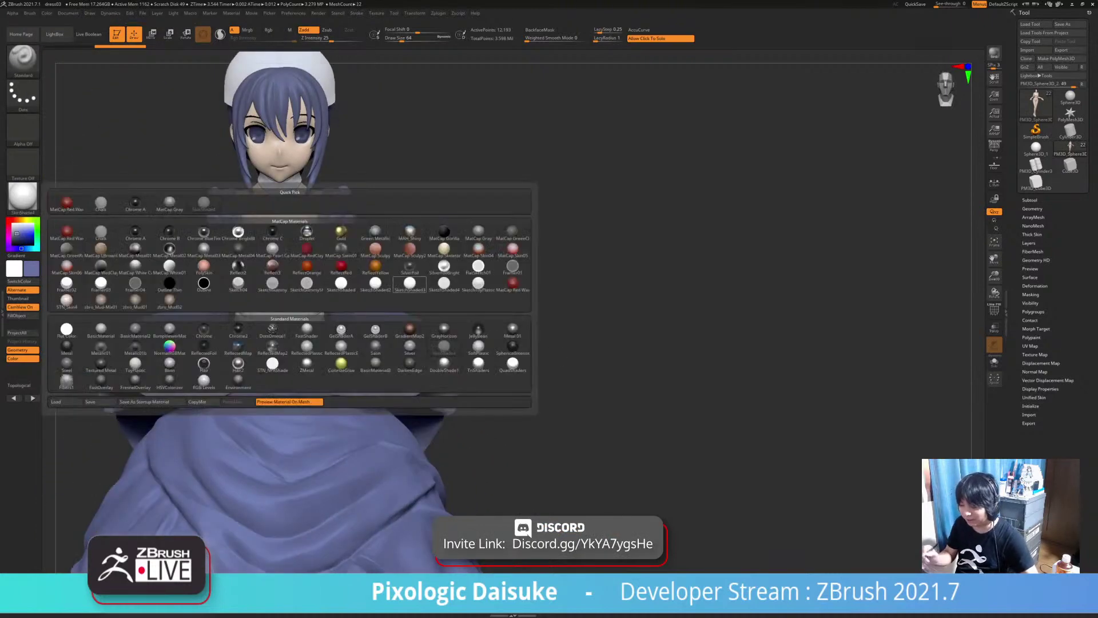
key(m)
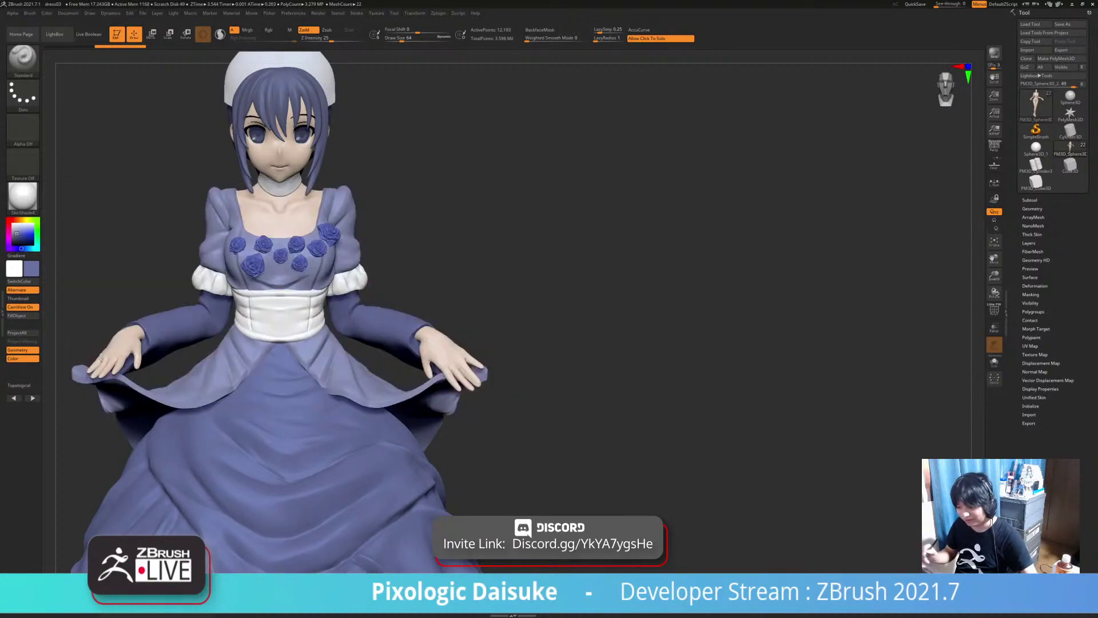
key(w)
ctrl+right_drag(560, 343, 626, 415)
key(b)
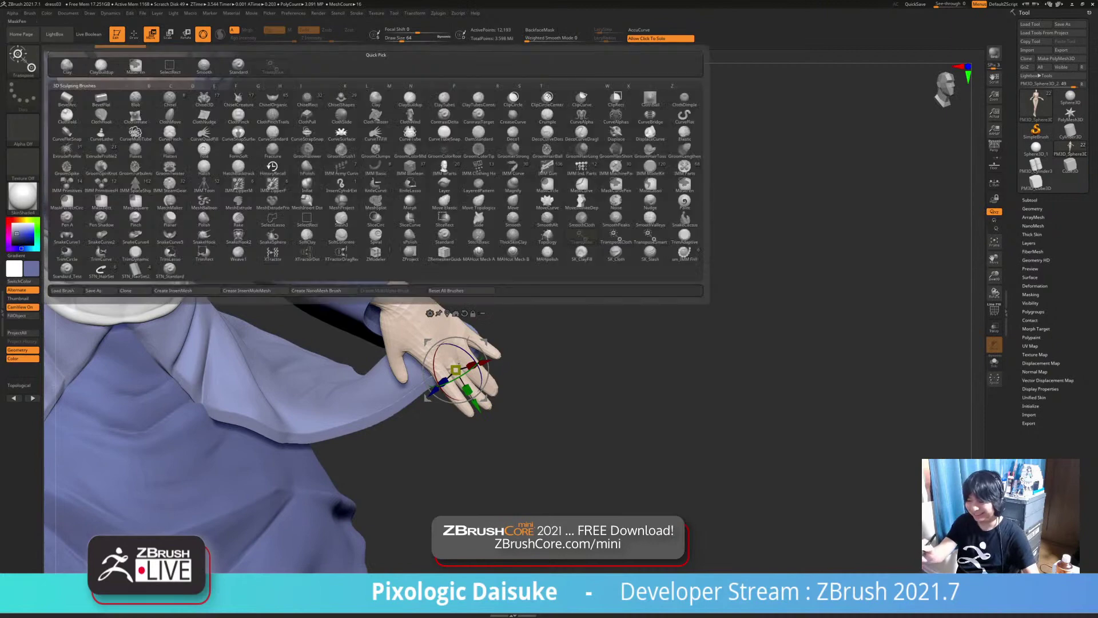
key(q)
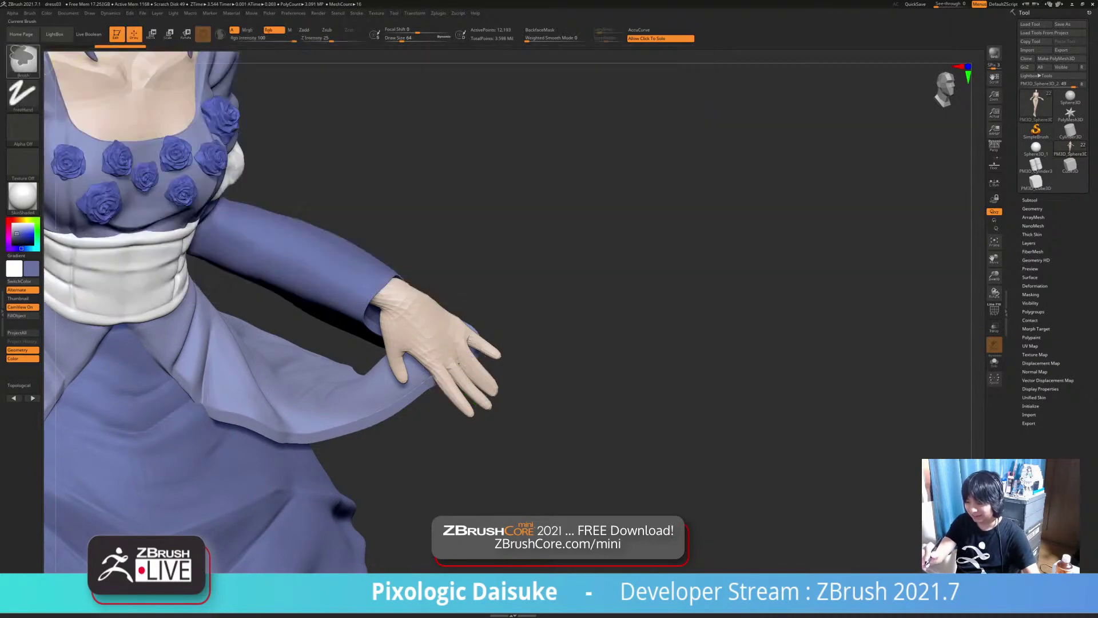
Mask the left thumb with the MaskLasso brush and invert the mask so only the thumb stays editable
key(b)
key(m)
key(l)
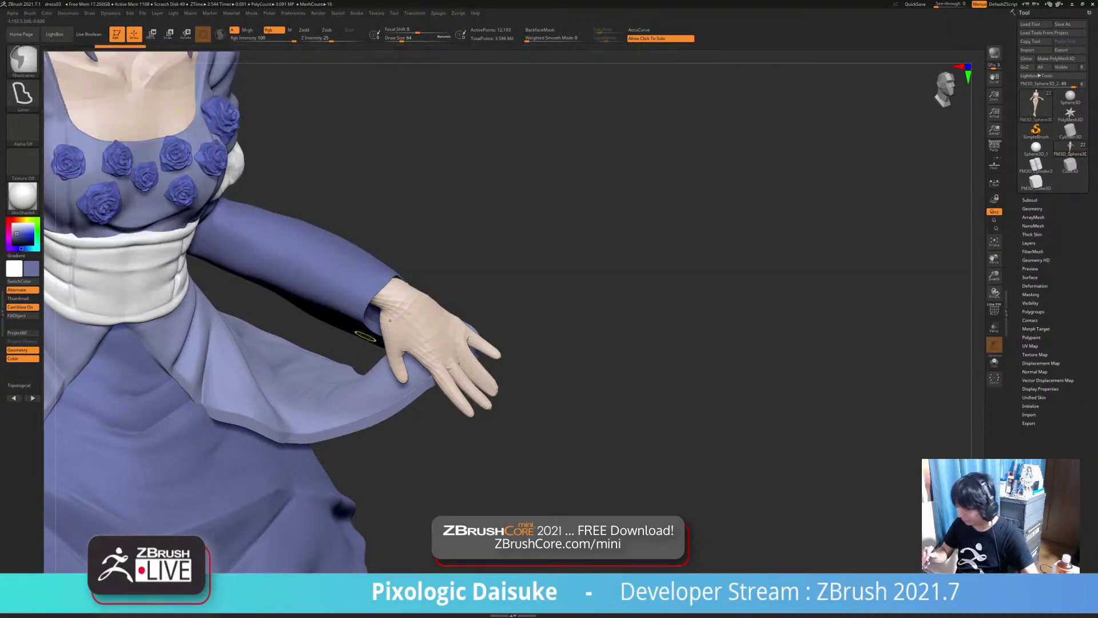
ctrl+drag(403, 350, 419, 363)
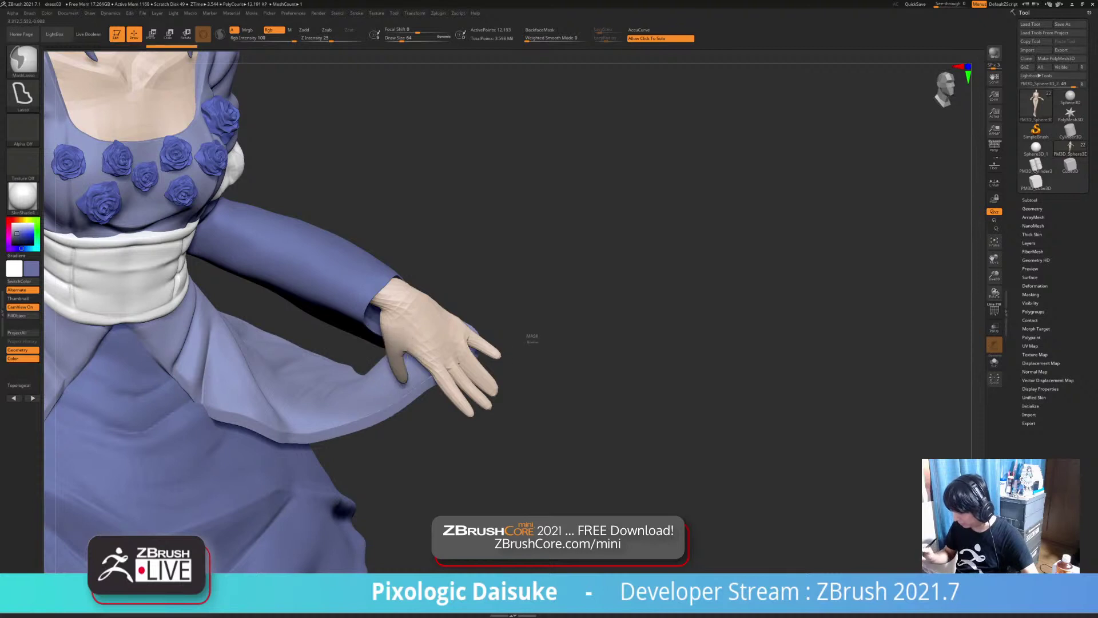
ctrl+click(532, 336)
key(r)
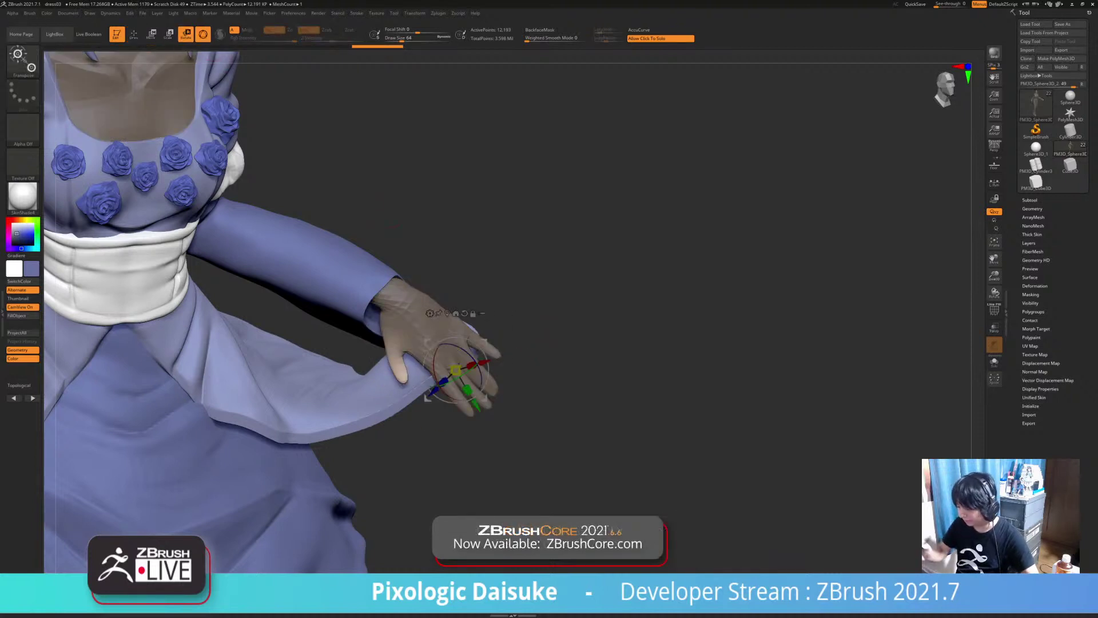
Try to rotate the left hand about 22° around the wrist with the gizmo
click(448, 315)
drag(532, 366, 413, 324)
drag(422, 366, 412, 370)
drag(515, 343, 572, 366)
ctrl+drag(416, 299, 444, 286)
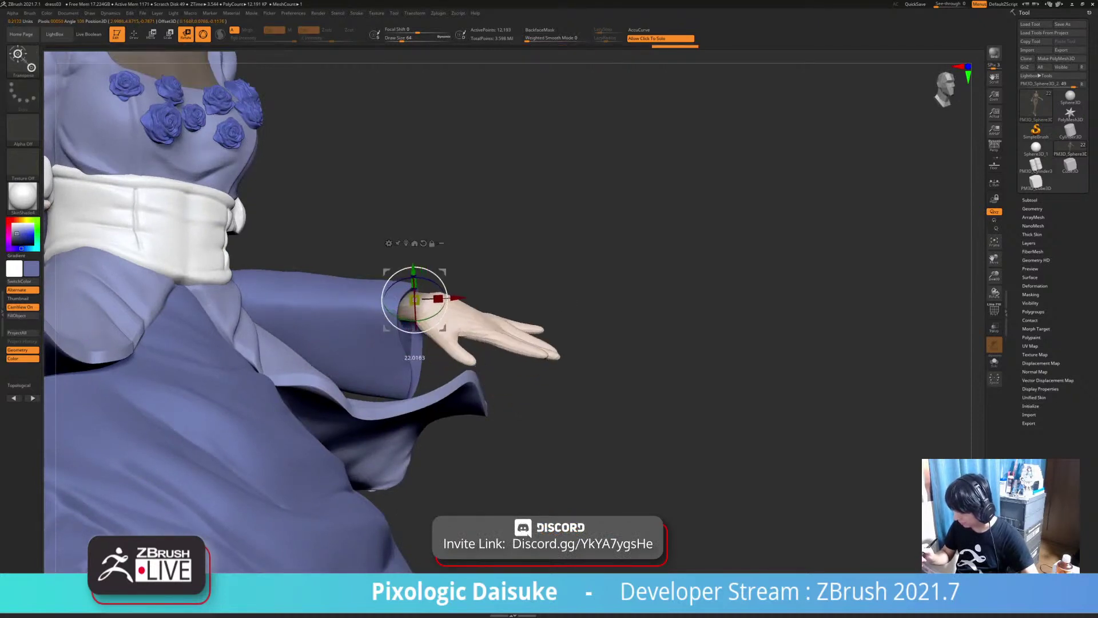
key(ctrl+z)
Undo the last mask changes on the body and isolate the left hand with a new mask
mouse_move(200, 366)
ctrl+right_down()
mouse_move(196, 288)
mouse_move(225, 255)
mouse_move(204, 301)
ctrl+right_up()
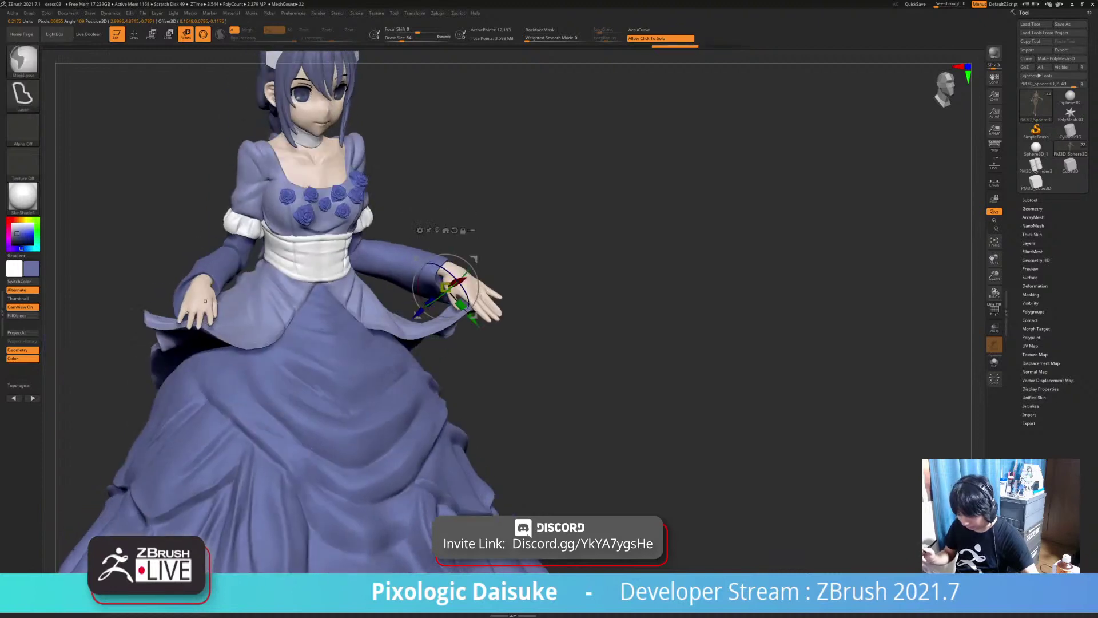
key(ctrl)
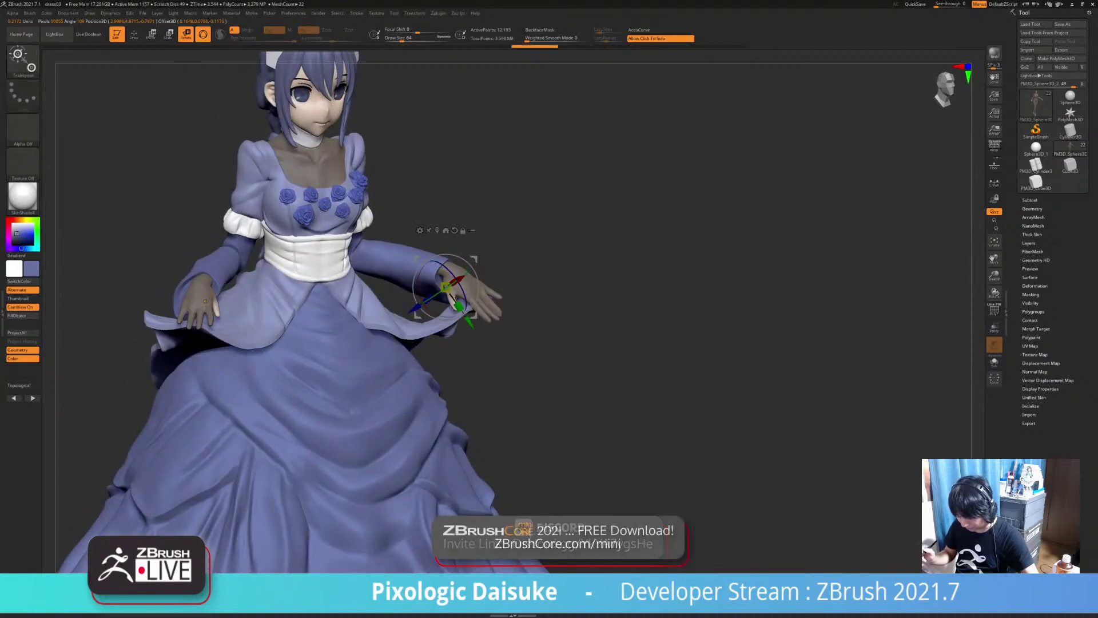
key(ctrl+z)
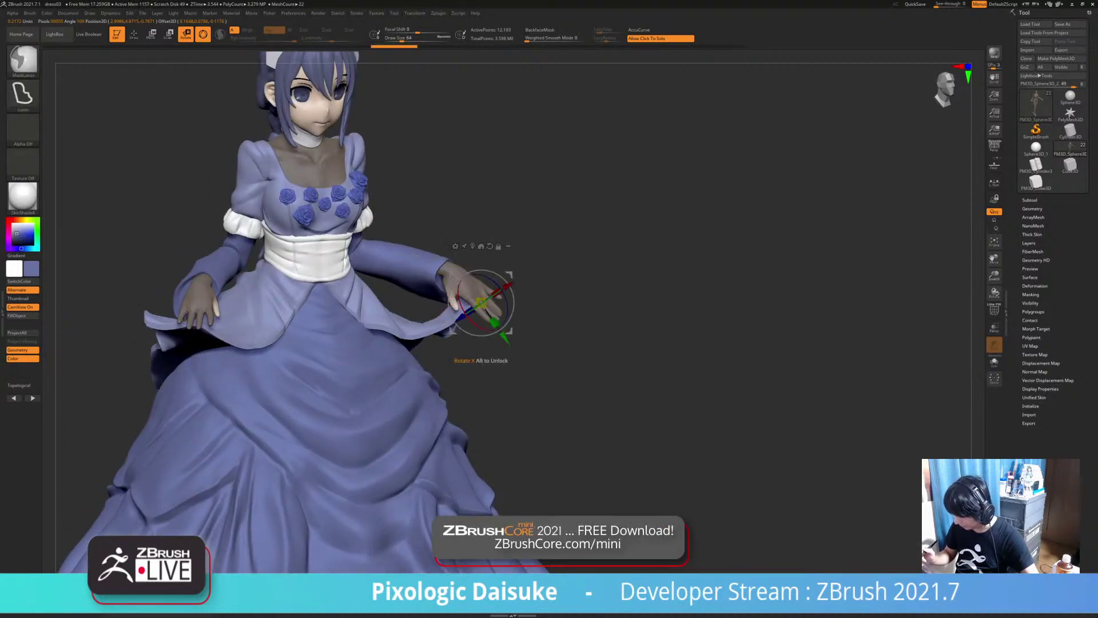
key(ctrl+z)
ctrl+drag(549, 355, 572, 384)
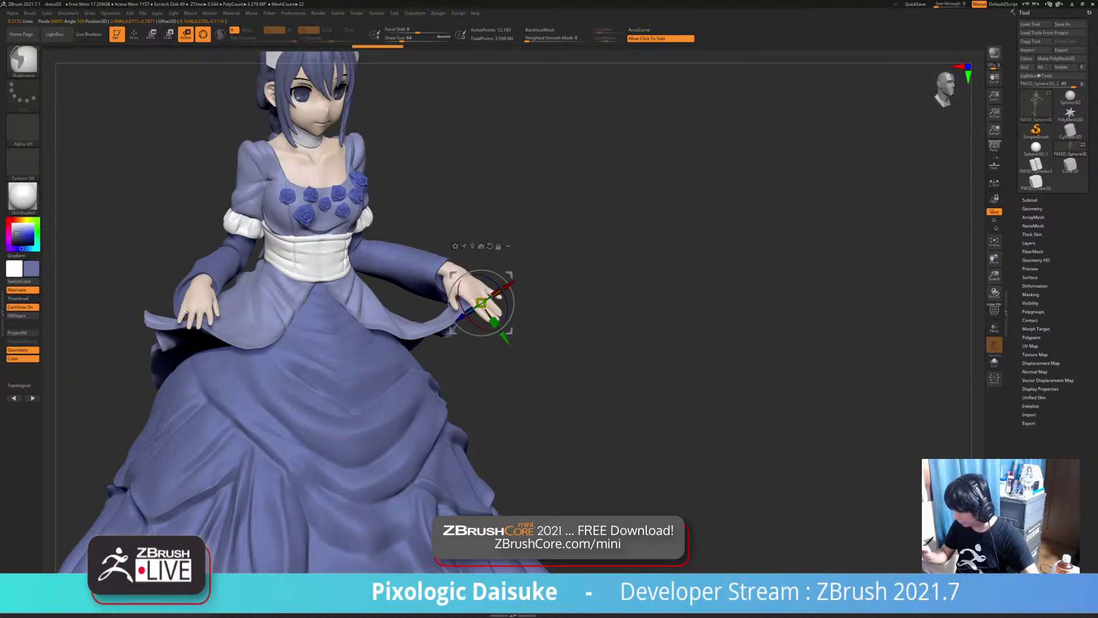
Align the gizmo with the left wrist and rotate the unmasked hand toward the lifted overskirt edge
ctrl+right_drag(455, 267, 458, 326)
alt+drag(433, 270, 458, 284)
right_drag(458, 284, 461, 229)
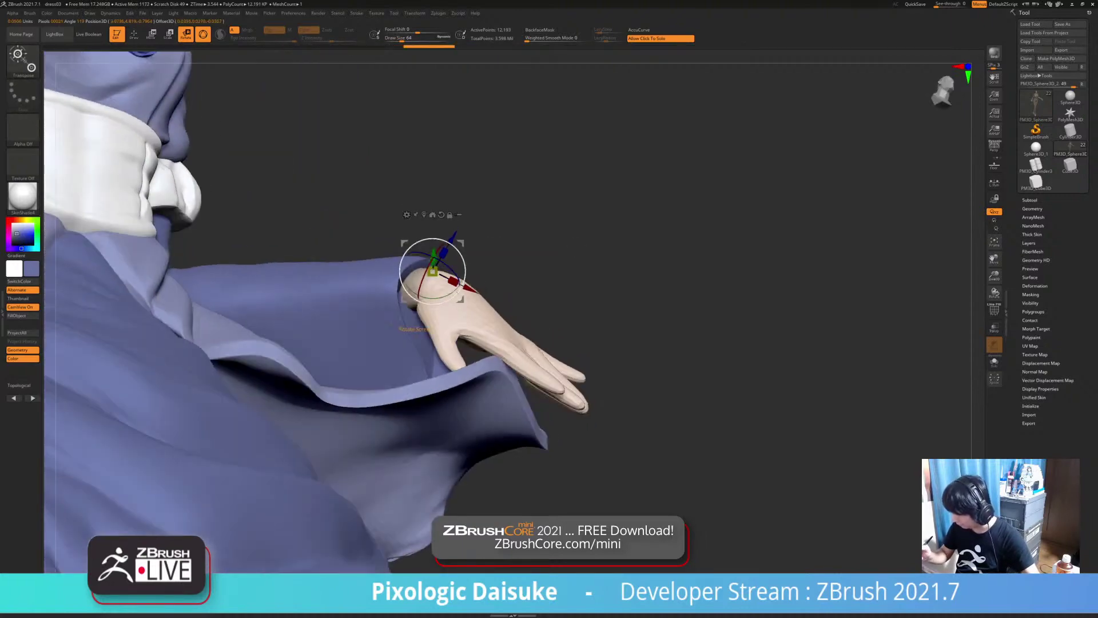
drag(459, 289, 461, 279)
right_drag(572, 274, 474, 278)
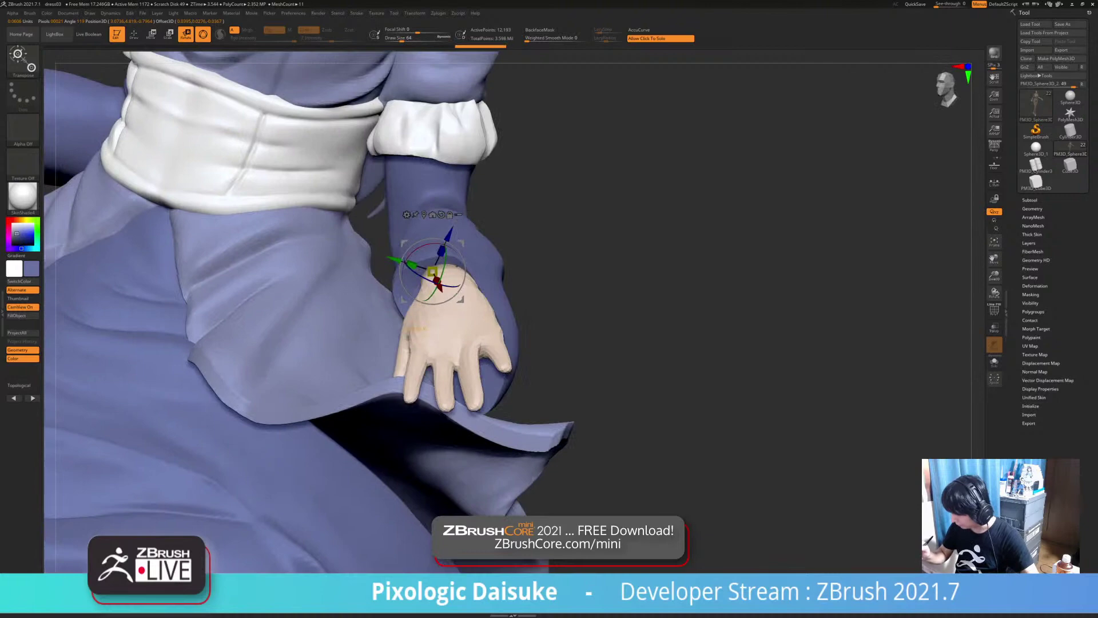
drag(465, 275, 460, 290)
key(ctrl+z)
mouse_move(451, 253)
alt+mouse_down()
mouse_move(468, 265)
mouse_move(453, 256)
mouse_move(461, 259)
alt+mouse_up()
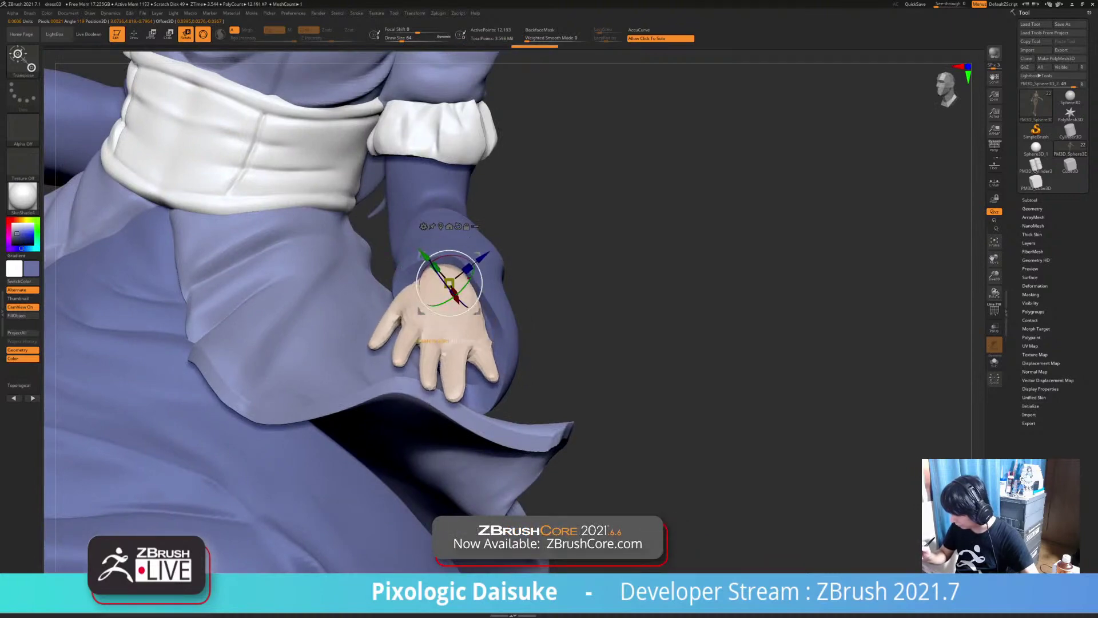
right_drag(572, 274, 612, 269)
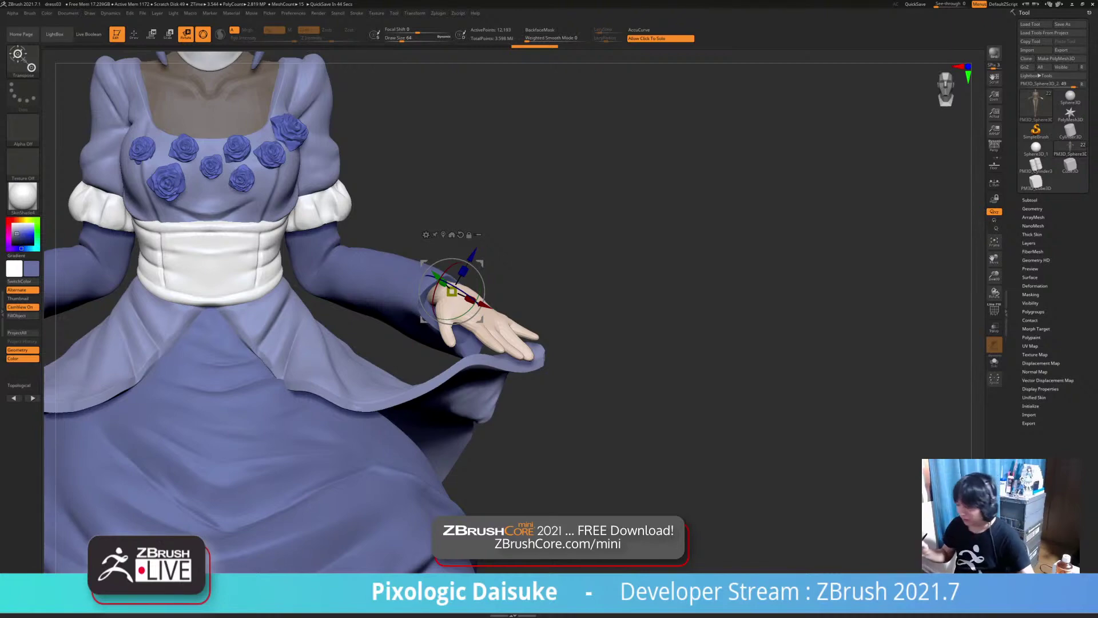
Fine-tune the left hand's rotation so it rests on the overskirt edge, and clear the mask in Draw mode
drag(715, 258, 635, 303)
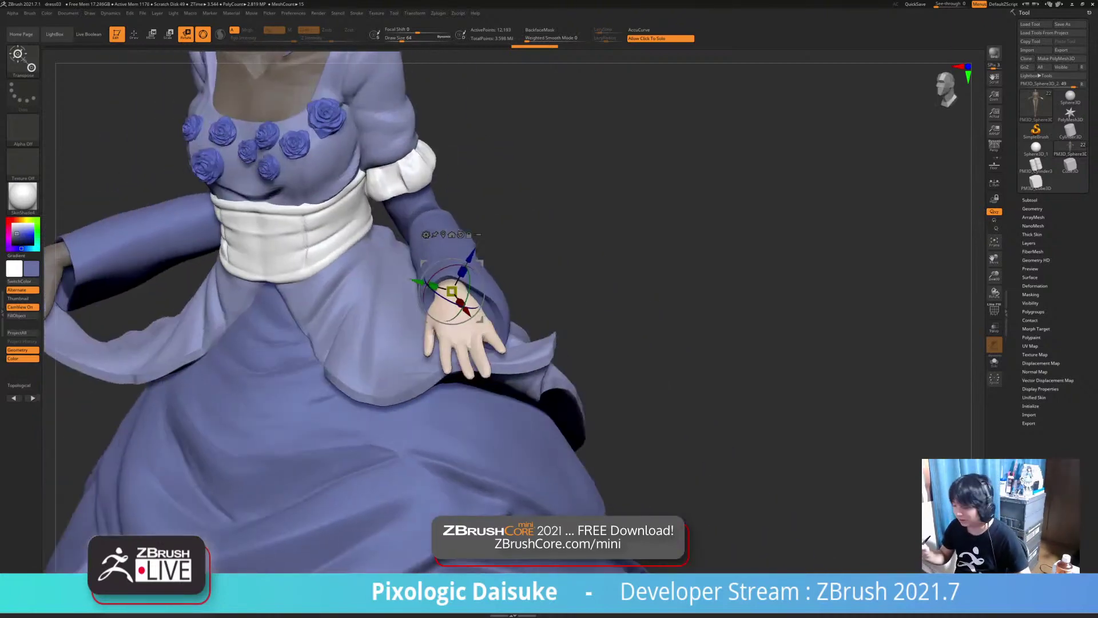
alt+drag(481, 264, 484, 267)
mouse_move(658, 320)
mouse_down()
mouse_move(772, 320)
mouse_move(646, 320)
mouse_up()
drag(481, 266, 498, 258)
drag(438, 324, 439, 327)
mouse_move(641, 309)
mouse_down()
mouse_move(721, 309)
mouse_move(583, 332)
mouse_up()
click(134, 34)
ctrl+drag(538, 346, 568, 318)
Switch to the SnakeHook brush for the overskirt mesh and enlarge the draw size
mouse_move(624, 309)
mouse_down()
mouse_move(572, 338)
mouse_move(597, 352)
mouse_move(655, 322)
mouse_move(637, 338)
mouse_move(577, 328)
mouse_move(566, 286)
mouse_move(584, 337)
mouse_move(544, 286)
mouse_up()
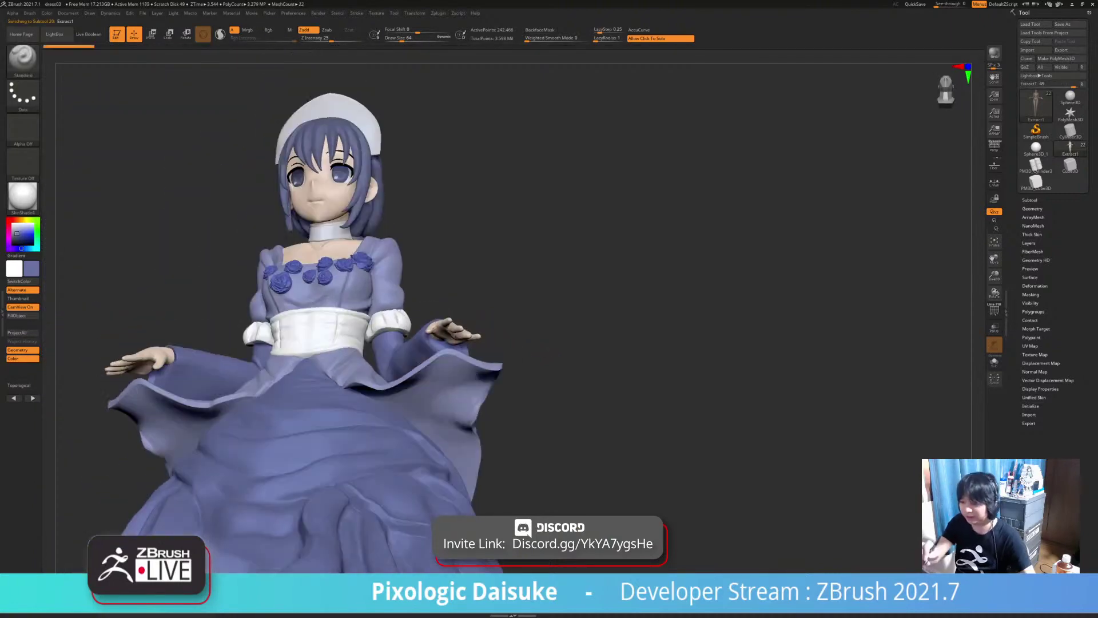
click(23, 57)
key(s)
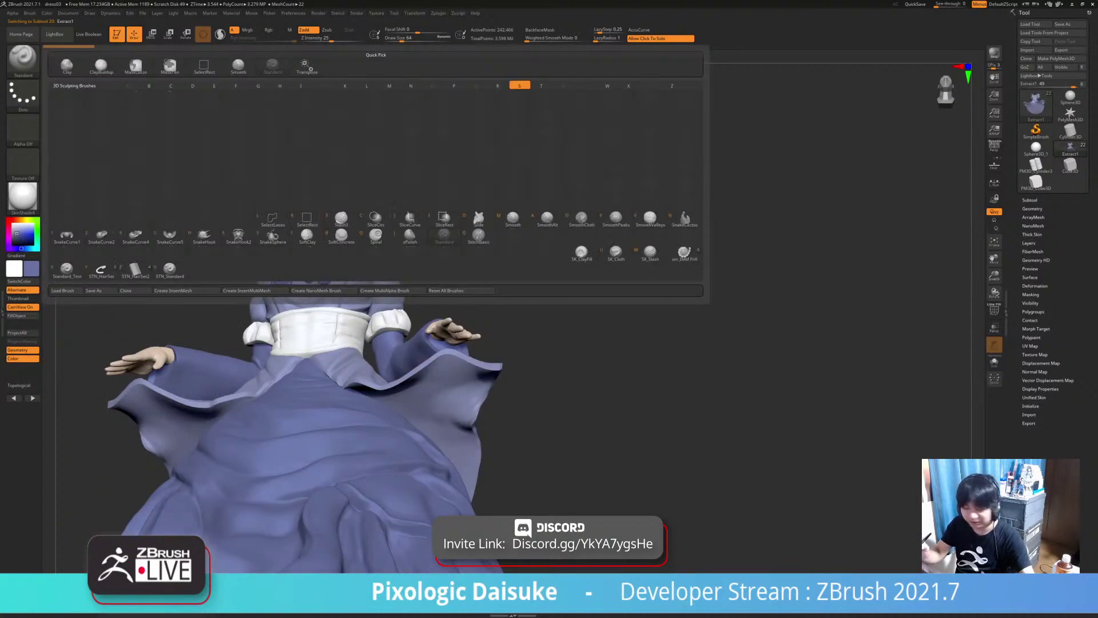
key(h)
click(309, 104)
click(412, 39)
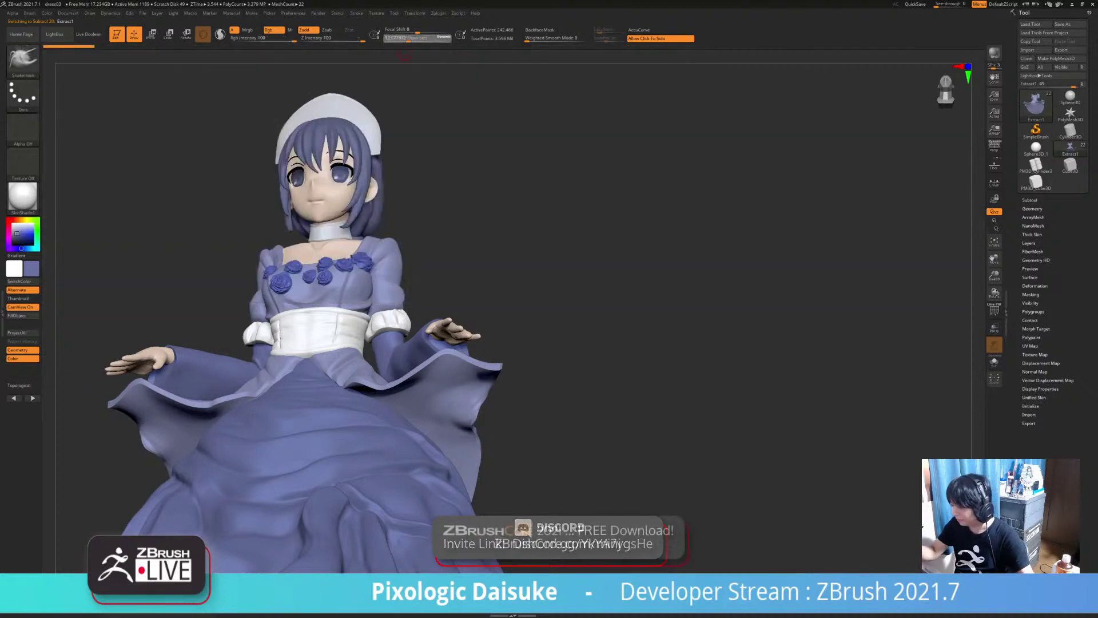
Pull the overskirt edge up toward the left hand with the SnakeHook brush
drag(658, 274, 560, 252)
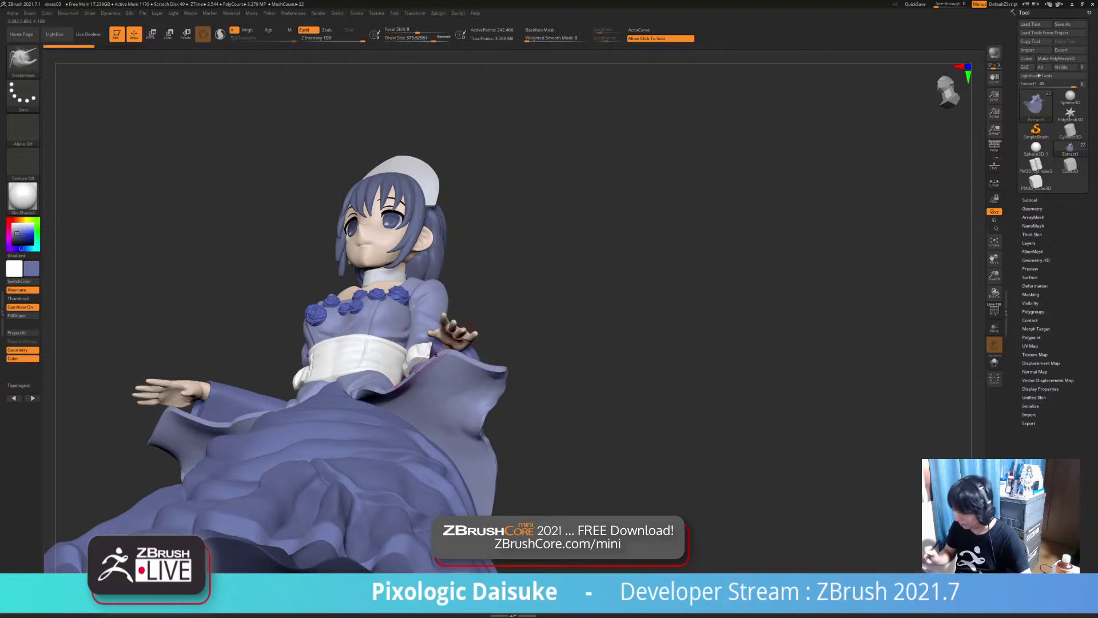
right_drag(436, 354, 466, 414)
mouse_move(409, 338)
right_down()
mouse_move(428, 380)
mouse_move(422, 350)
mouse_move(449, 343)
mouse_move(455, 314)
right_up()
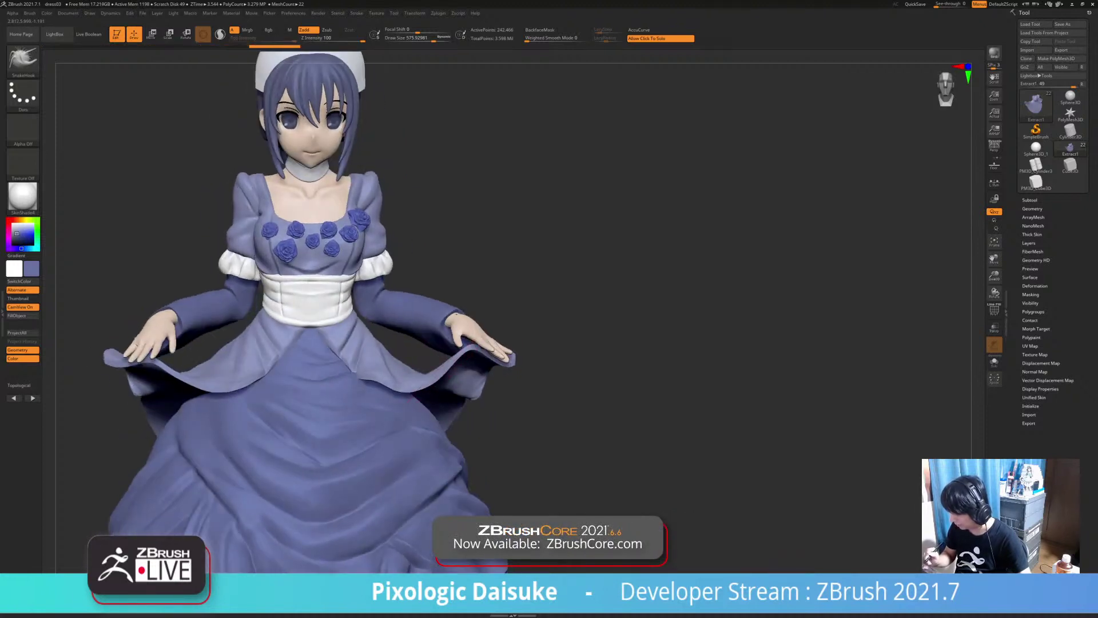
mouse_move(467, 345)
mouse_down()
mouse_move(527, 378)
mouse_move(338, 326)
mouse_move(327, 338)
mouse_move(444, 337)
mouse_move(433, 325)
mouse_move(461, 340)
mouse_move(474, 334)
mouse_up()
Check the left hand on the isolated body, restore all parts, and try pulling the overskirt edge from behind
alt+click(474, 334)
ctrl+right_drag(474, 333, 439, 376)
key(alt+s)
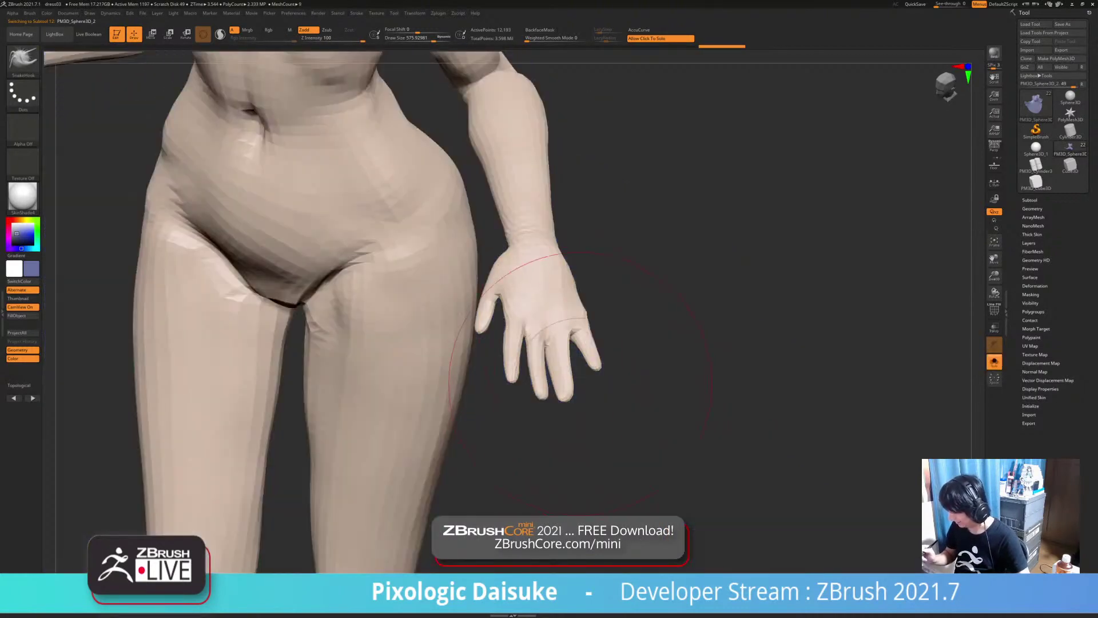
key(shift+alt+s)
mouse_move(641, 351)
alt+right_down()
mouse_move(395, 378)
mouse_move(416, 395)
mouse_move(399, 396)
alt+right_up()
drag(568, 379, 554, 364)
key(ctrl+z)
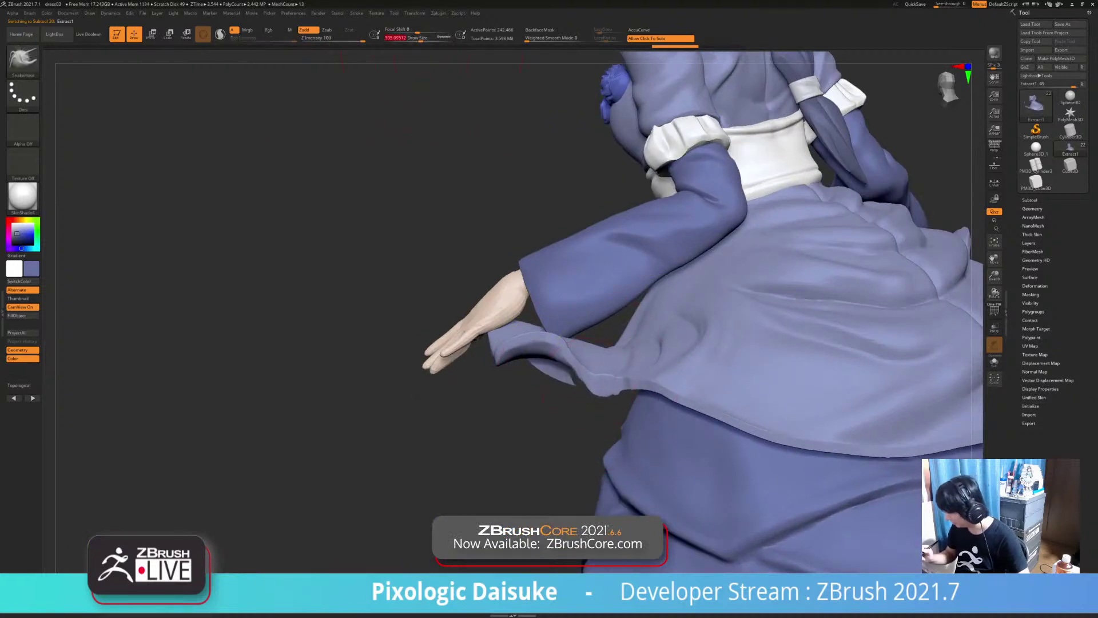
Smooth the crumpled overskirt edge below the left sleeve
key(shift)
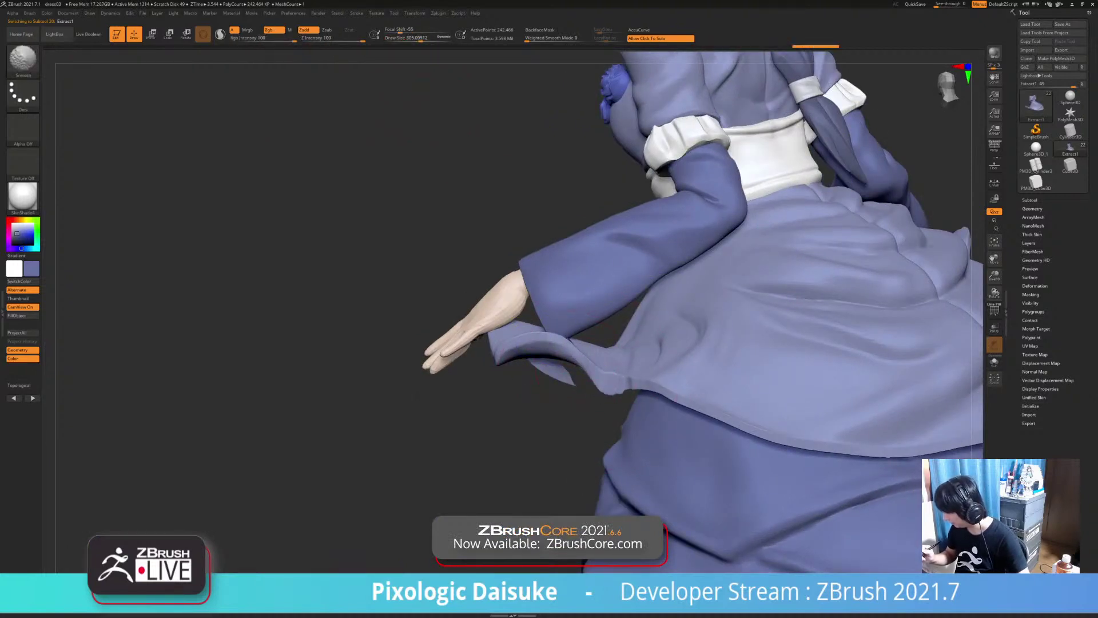
key(shift)
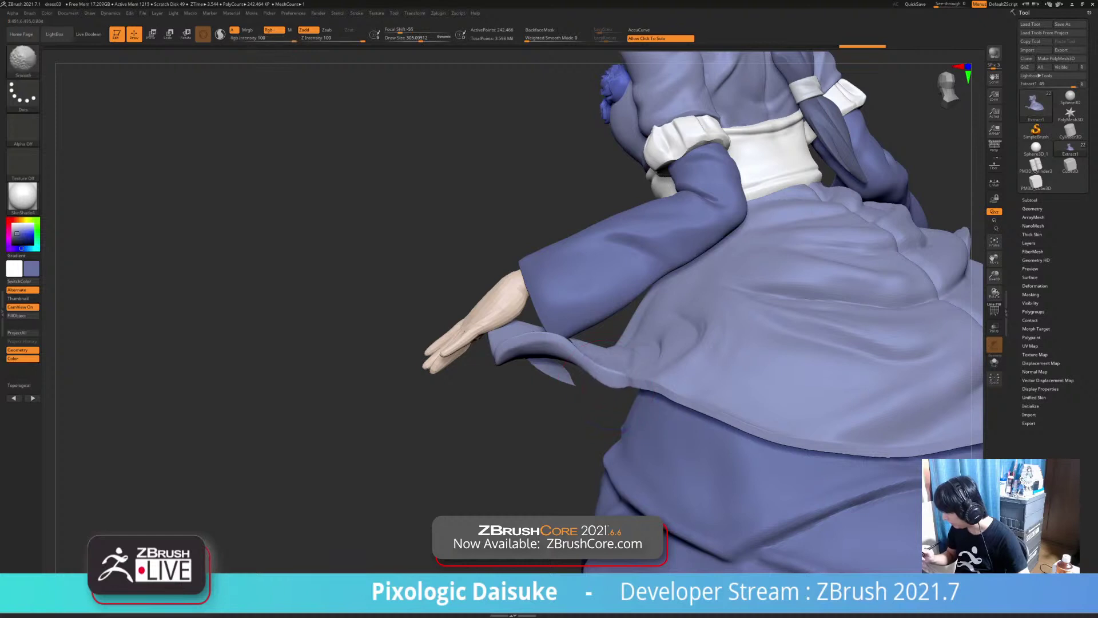
shift+drag(592, 369, 572, 352)
mouse_move(595, 406)
alt+mouse_down()
mouse_move(519, 400)
mouse_move(524, 378)
alt+mouse_up()
Pull the overskirt's side edge toward the left wrist with SnakeHook and smooth the reshaped area
key(ctrl)
drag(343, 421, 440, 414)
drag(343, 401, 454, 363)
drag(600, 343, 514, 328)
key(shift)
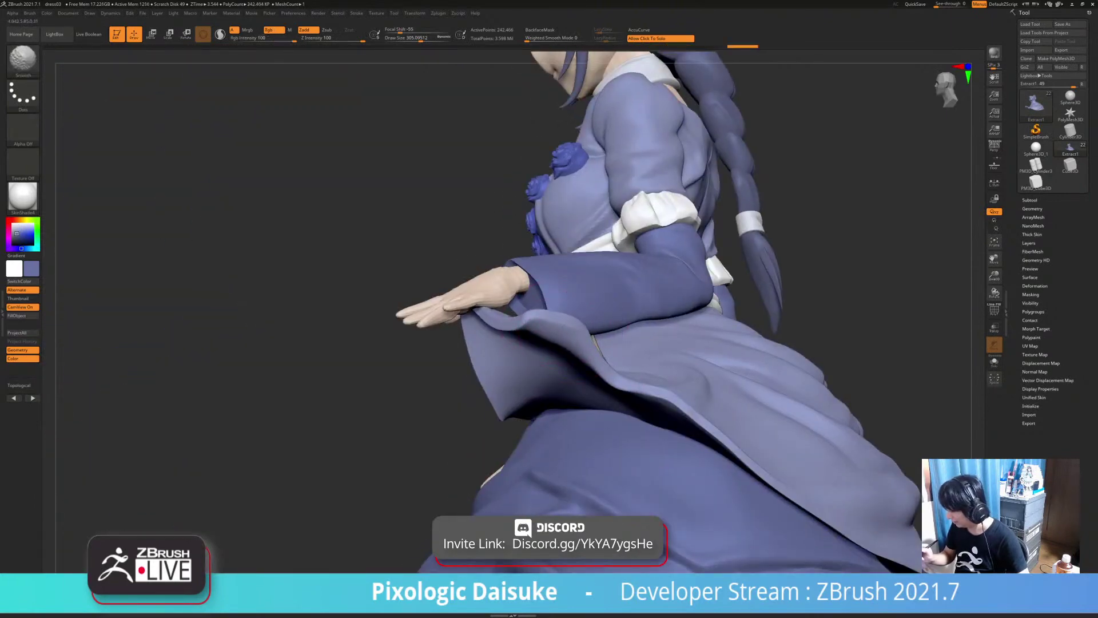
shift+drag(586, 330, 549, 314)
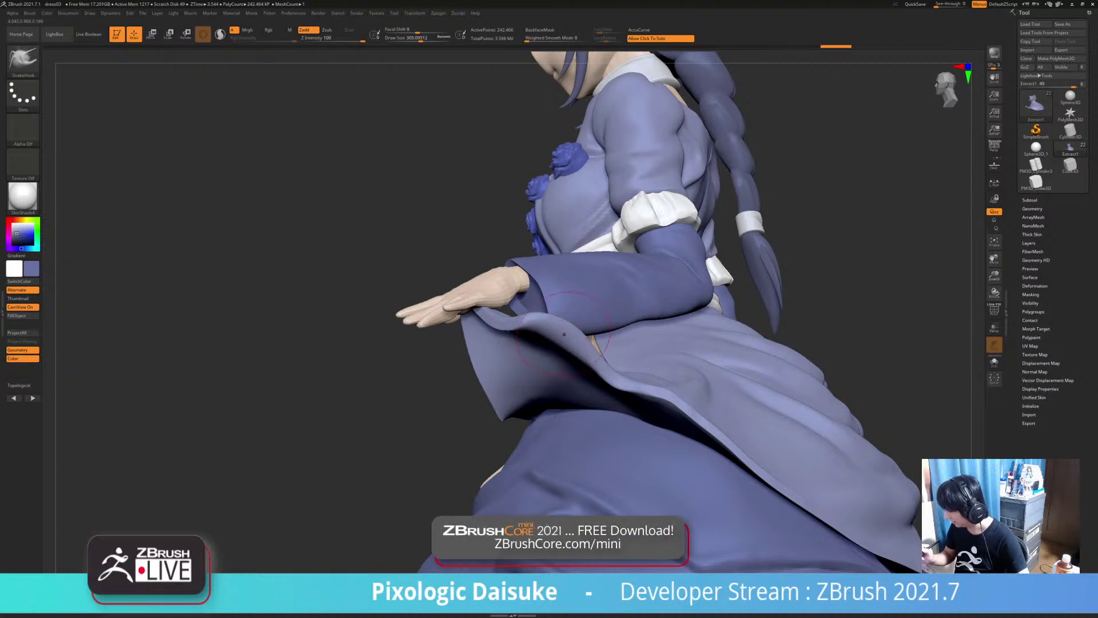
Reshape the overskirt fold behind the left wrist with further SnakeHook pulls and smoothing
mouse_move(549, 320)
ctrl+right_down()
mouse_move(549, 355)
mouse_move(524, 342)
ctrl+right_up()
mouse_move(589, 342)
mouse_down()
mouse_move(596, 351)
mouse_move(546, 319)
mouse_up()
key(shift)
right_drag(595, 346, 563, 350)
key(shift)
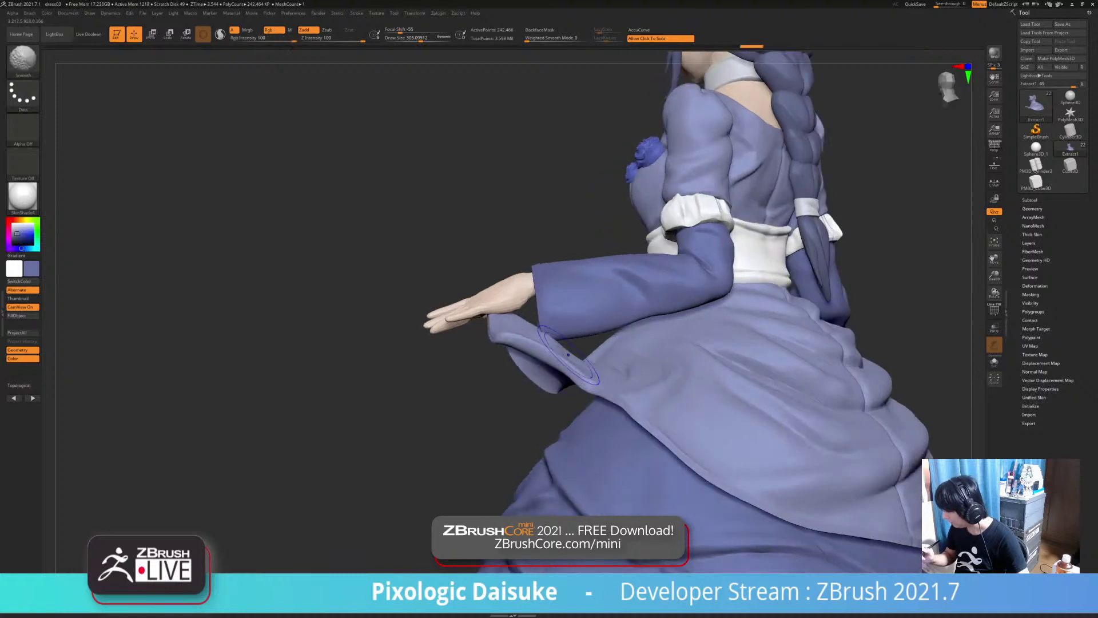
drag(583, 388, 601, 334)
Adjust the overskirt edge under the left palm and fingers from the front with SnakeHook
right_drag(602, 334, 764, 317)
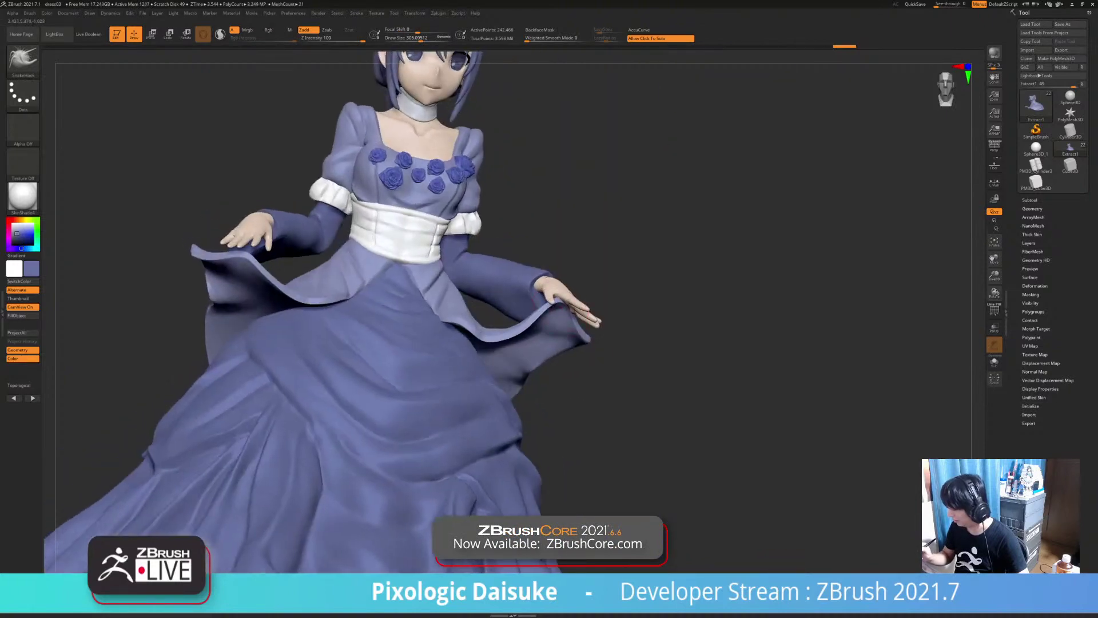
right_drag(607, 343, 589, 347)
drag(558, 303, 556, 297)
right_drag(589, 343, 608, 340)
drag(551, 278, 555, 334)
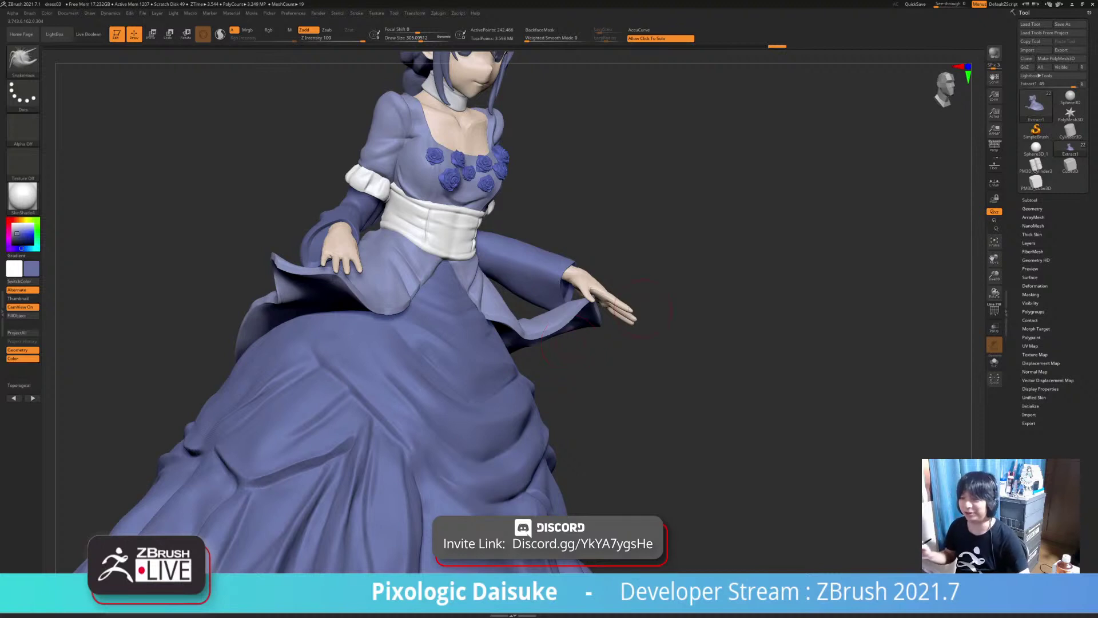
Switch to the body mesh, mask everything except the left thumb, and rotate the thumb down toward the overskirt edge
drag(644, 309, 429, 220)
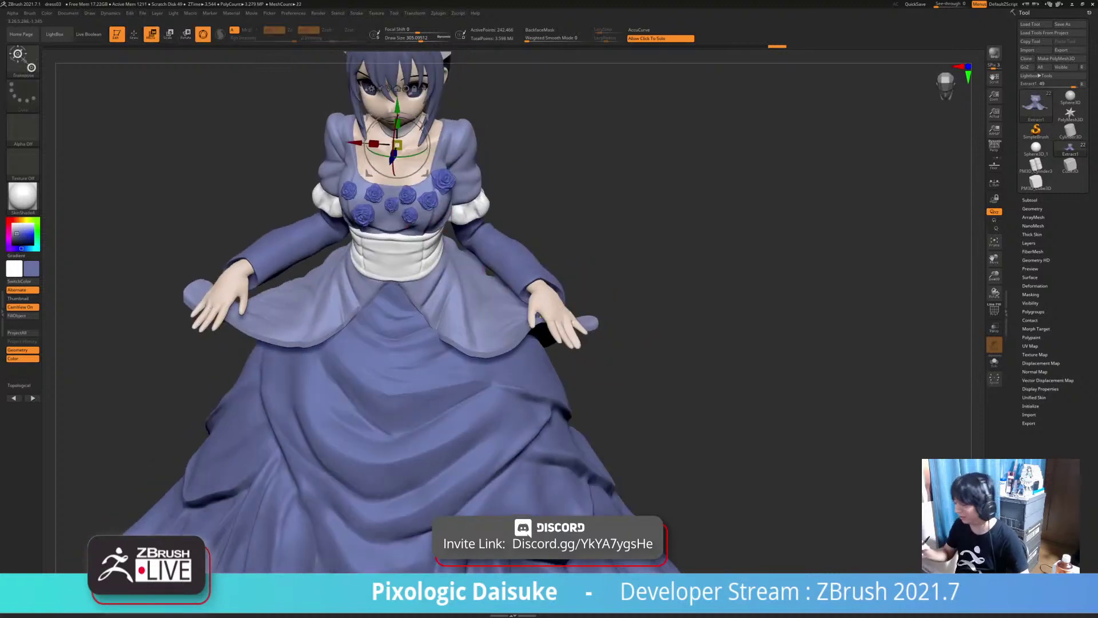
ctrl+right_drag(537, 310, 537, 366)
ctrl+drag(525, 291, 527, 319)
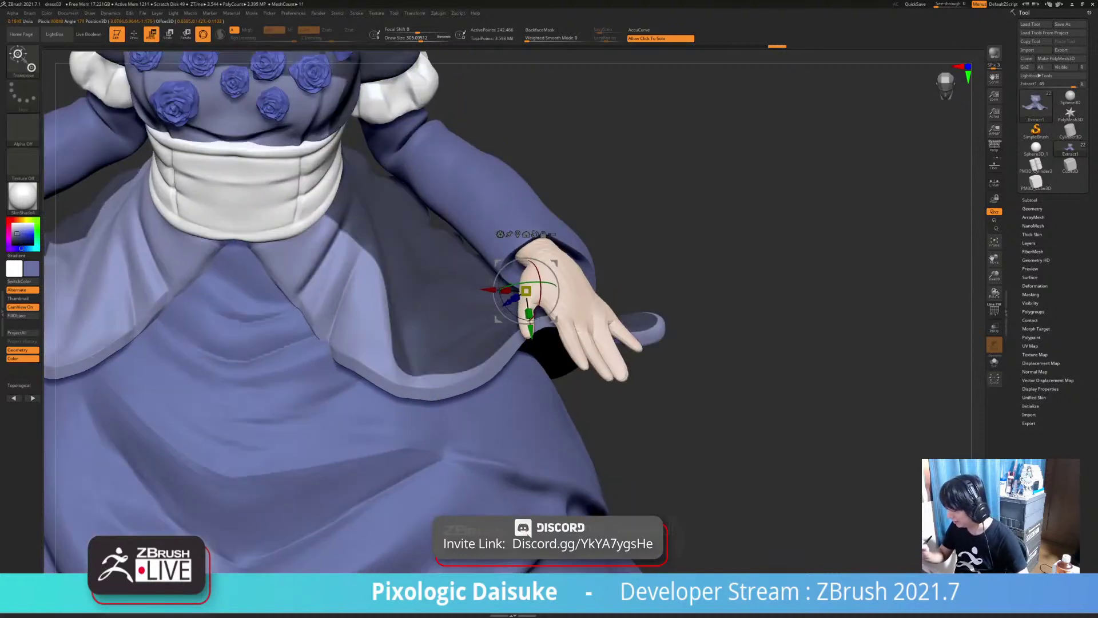
alt+click(558, 300)
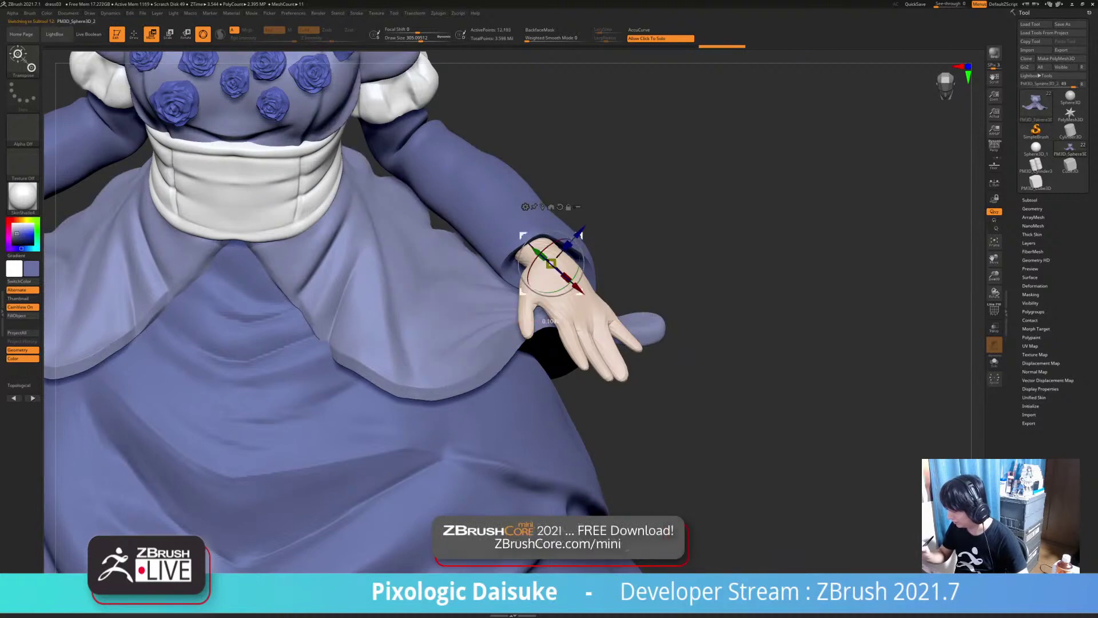
ctrl+drag(523, 309, 523, 316)
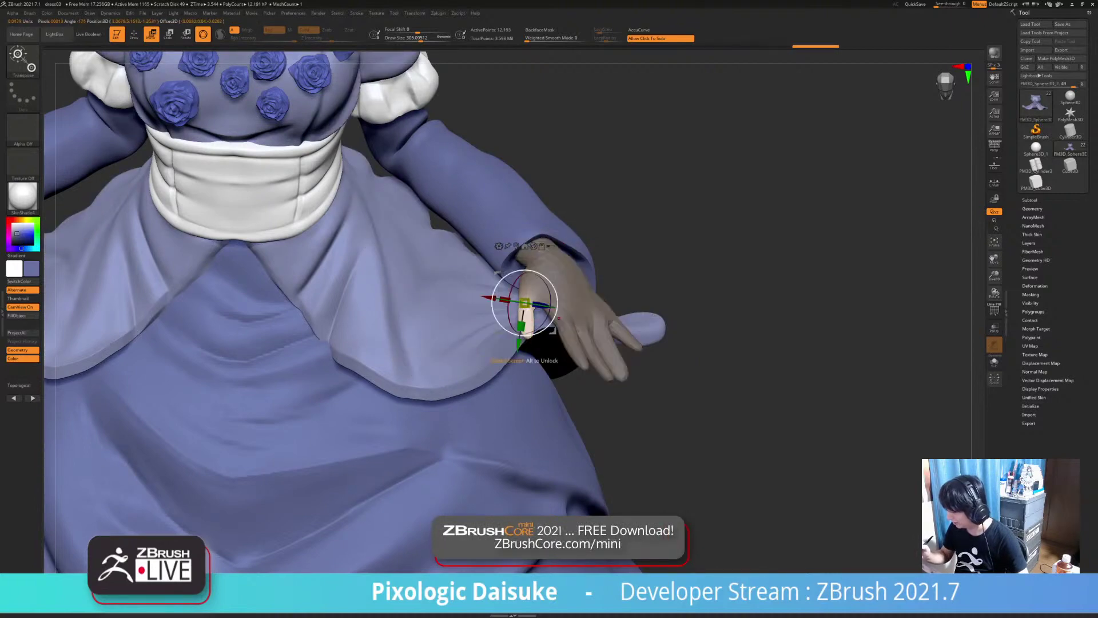
right_drag(529, 334, 632, 314)
drag(533, 306, 533, 314)
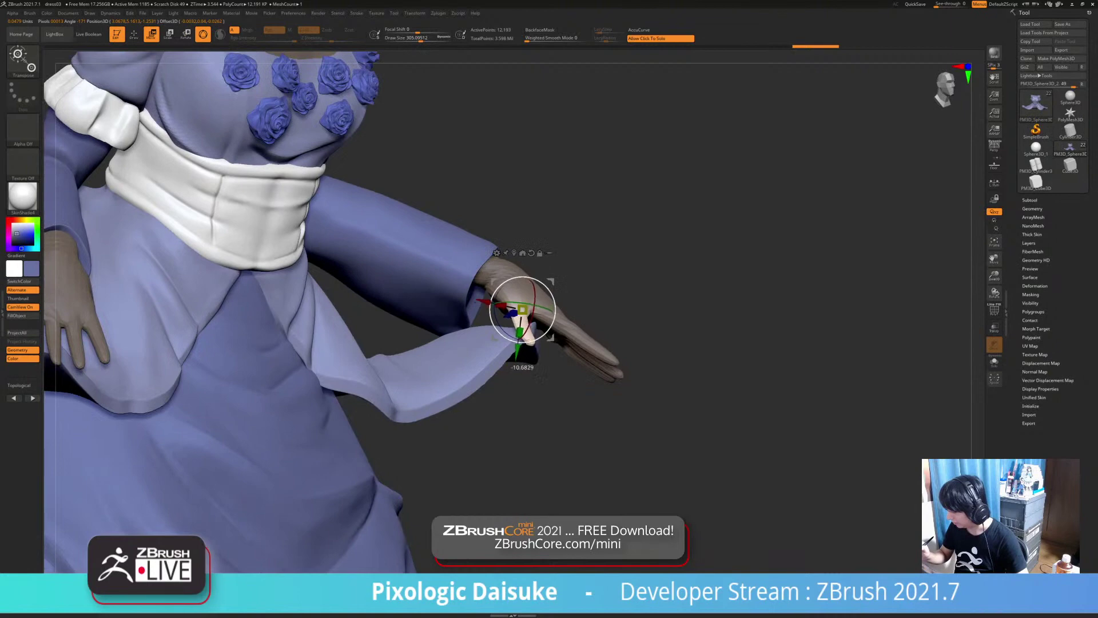
drag(715, 343, 738, 366)
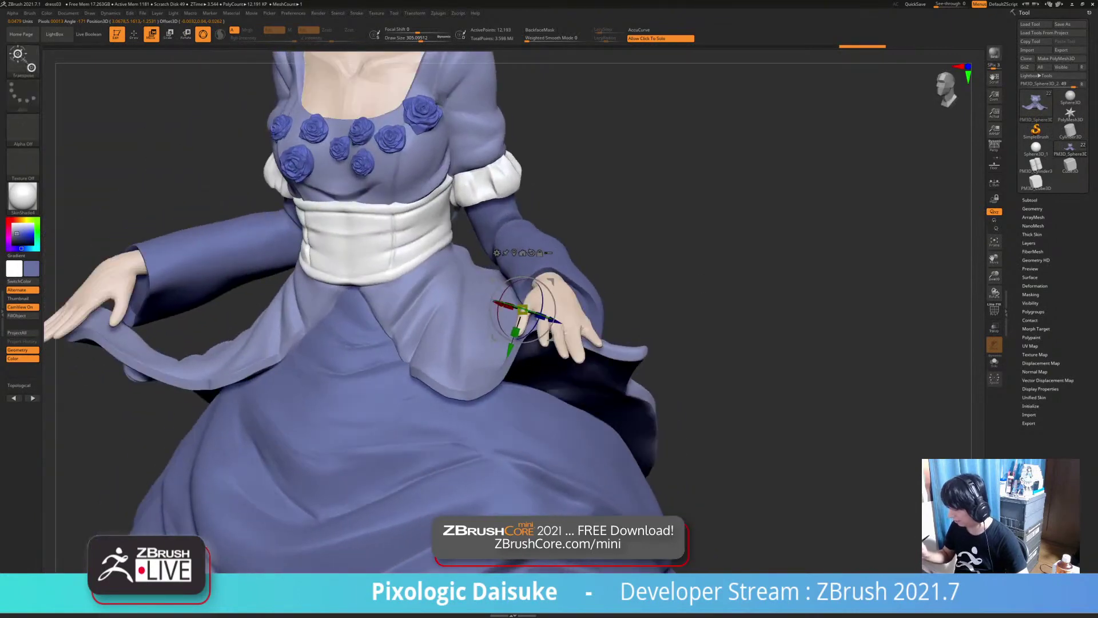
Isolate the left index finger with a mask, rotate it down at its base, and curl its outer segment toward the thumb
alt+drag(772, 309, 648, 389)
drag(772, 240, 755, 343)
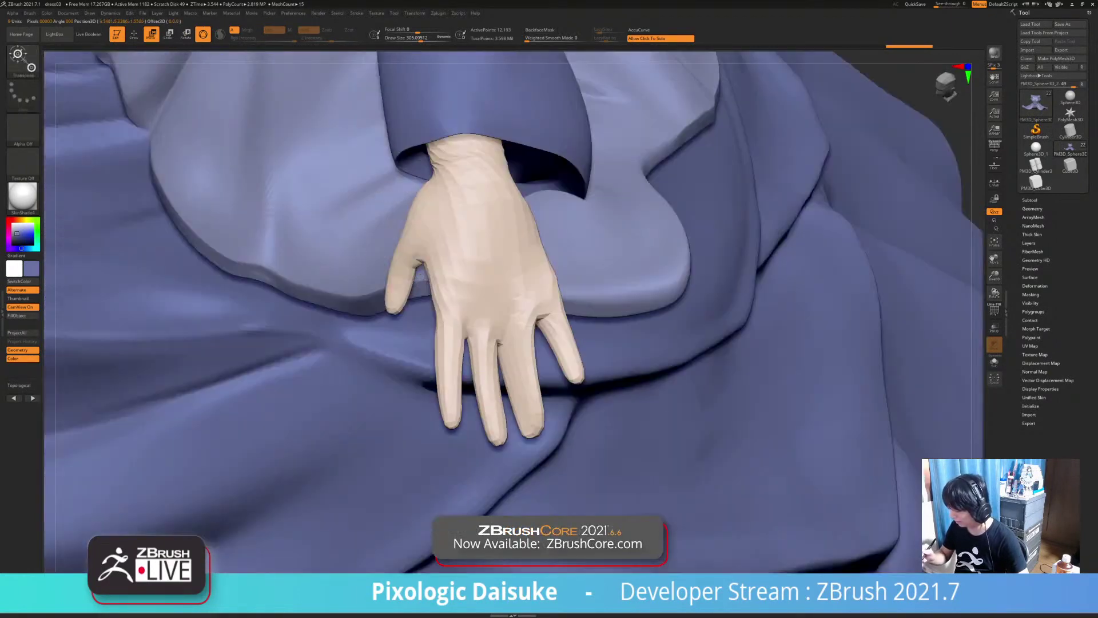
ctrl+drag(449, 325, 450, 356)
drag(658, 389, 841, 223)
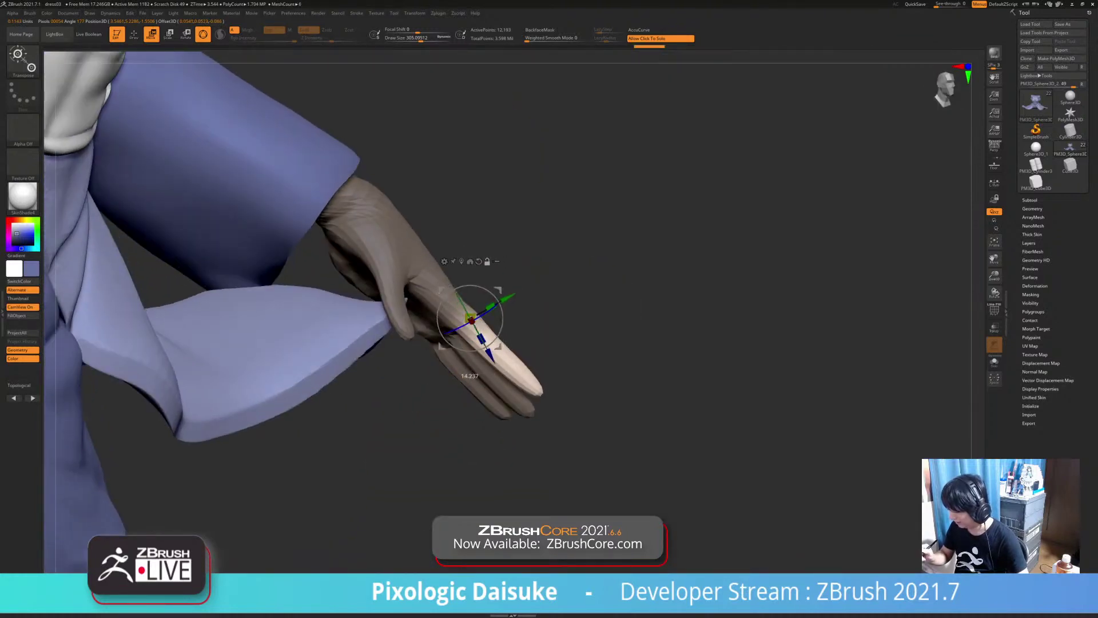
drag(494, 295, 572, 349)
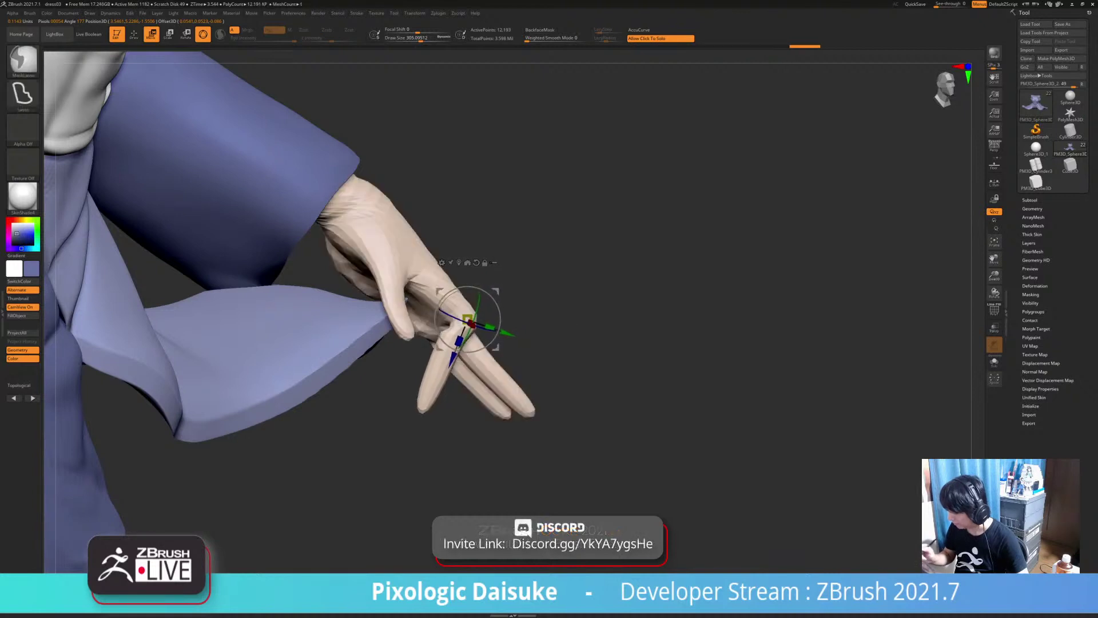
ctrl+drag(437, 362, 433, 379)
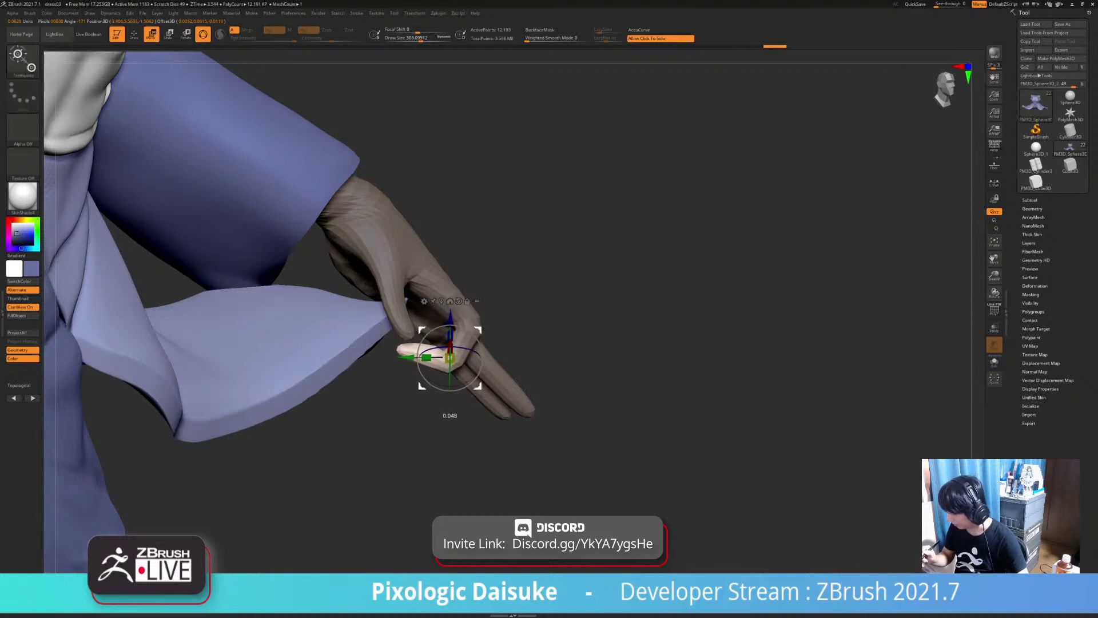
drag(478, 386, 482, 387)
Isolate the left middle finger with a mask and rotate it downward from its base, undoing the unwanted changes
ctrl+right_drag(578, 320, 498, 372)
key(ctrl+i)
alt+click(481, 318)
ctrl+drag(481, 319, 490, 354)
right_drag(490, 400, 496, 346)
drag(521, 336, 520, 353)
key(ctrl+z)
key(ctrl+z)
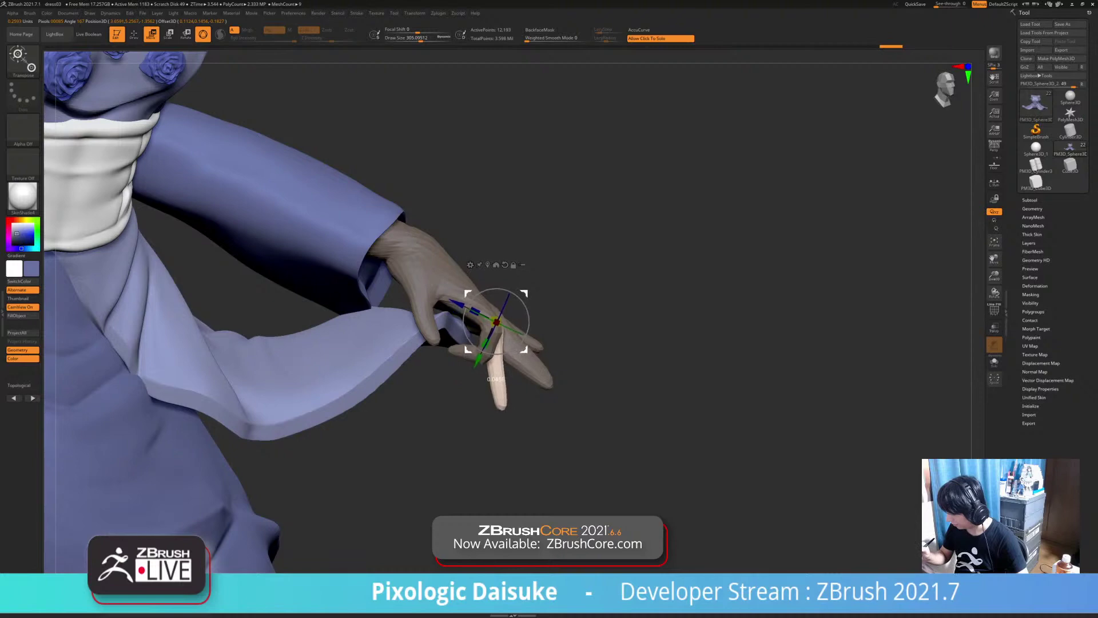
Refine the middle finger's position beside the curled index finger and clear the hand's mask
mouse_move(520, 353)
right_down()
mouse_move(440, 369)
mouse_move(480, 352)
mouse_move(486, 314)
right_up()
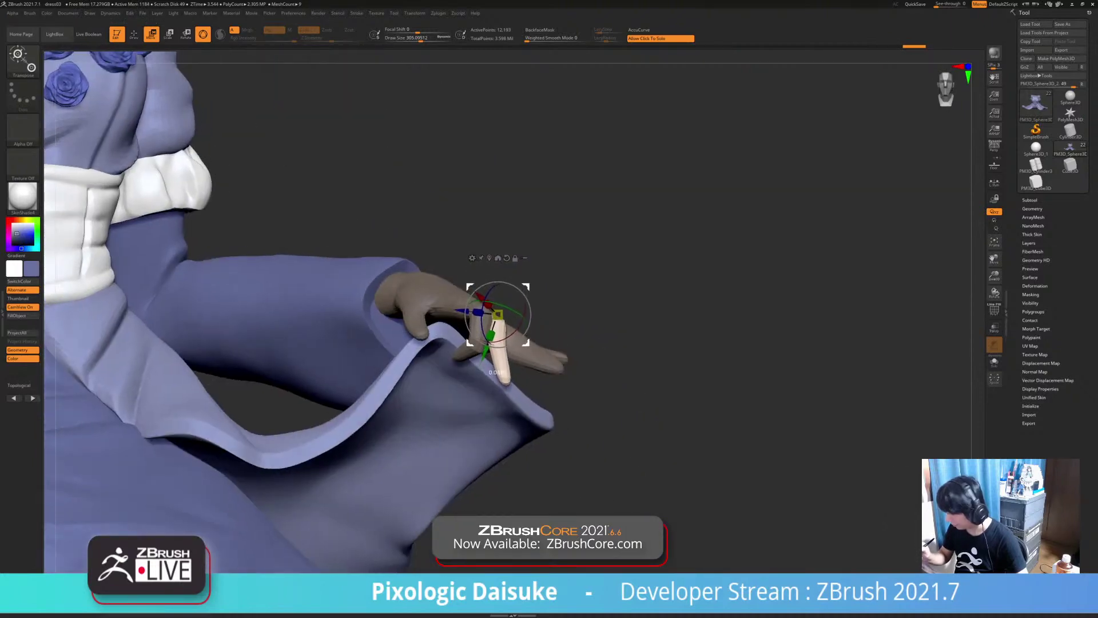
right_drag(532, 343, 440, 363)
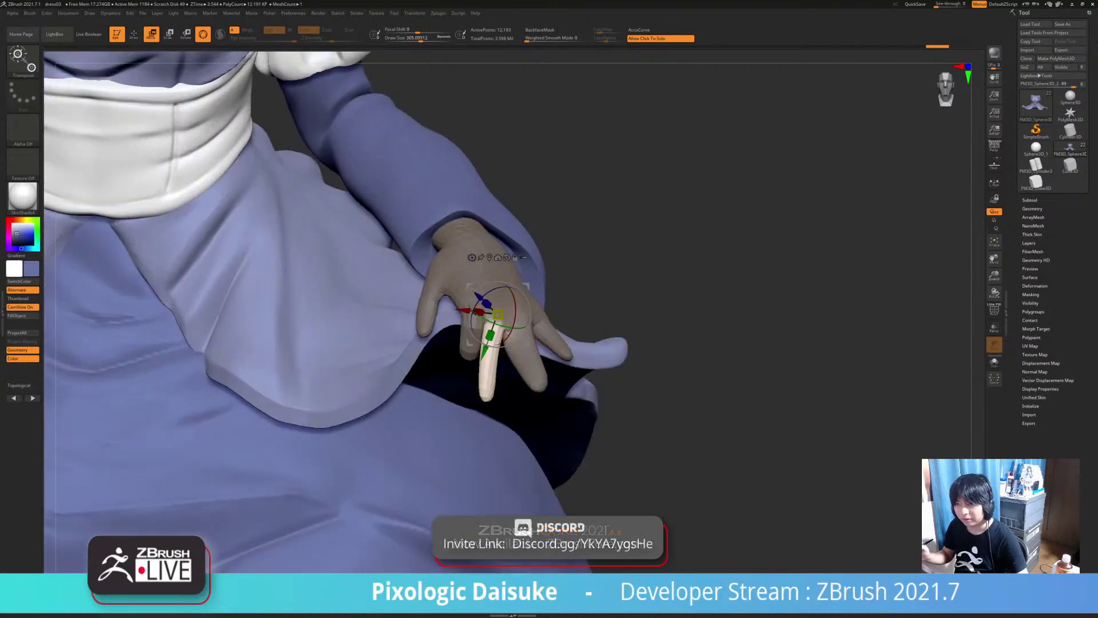
right_drag(515, 360, 515, 309)
ctrl+click(577, 343)
ctrl+click(578, 344)
ctrl+drag(641, 290, 657, 297)
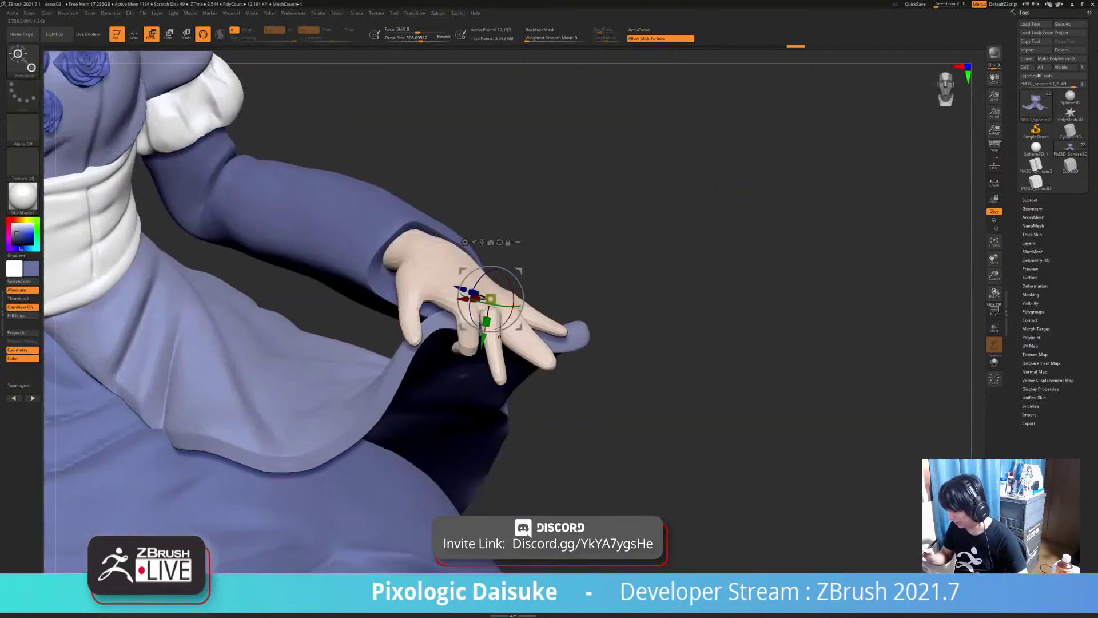
Mask the hand around the middle finger, curl its outer segment inward under the palm, and clear the mask
right_drag(572, 320, 577, 360)
alt+drag(495, 299, 506, 322)
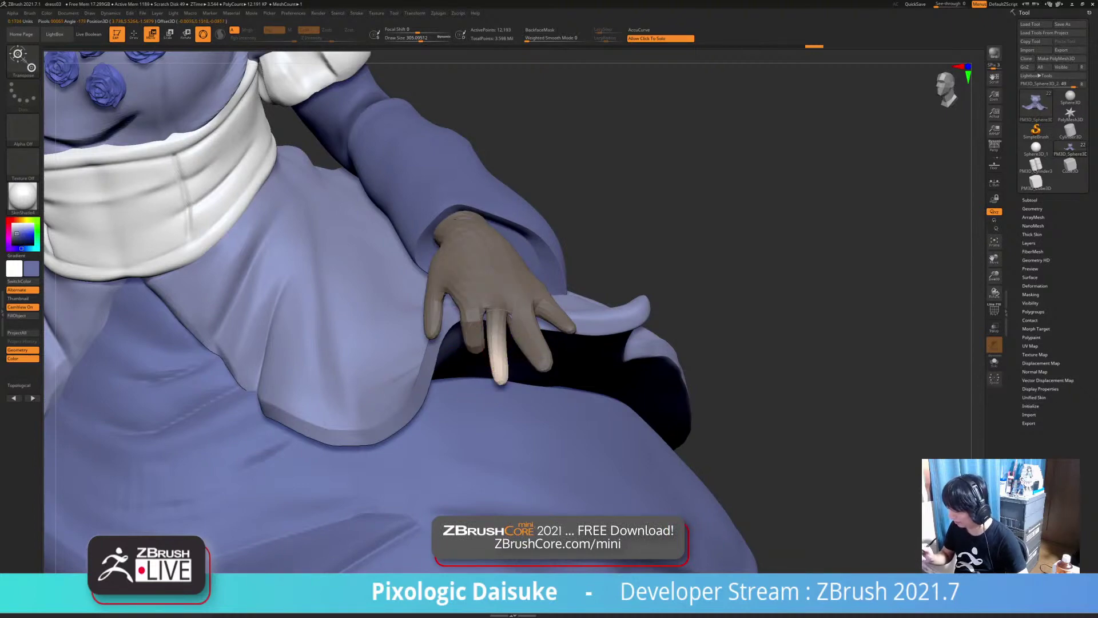
right_drag(509, 337, 503, 275)
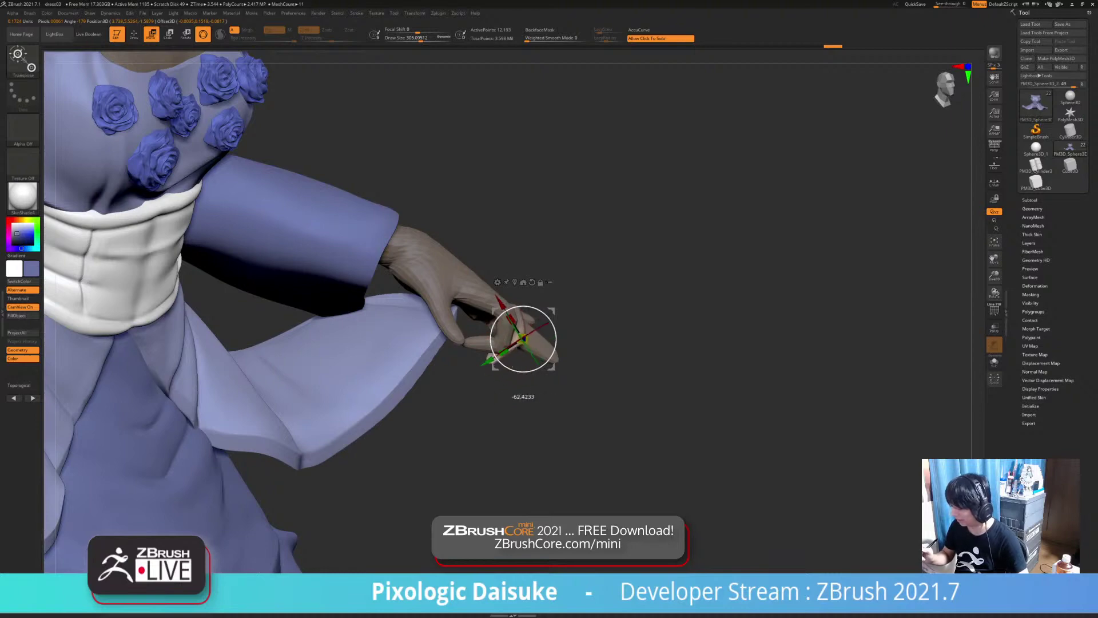
drag(534, 388, 536, 387)
drag(551, 367, 546, 376)
right_drag(546, 376, 522, 326)
right_drag(571, 148, 549, 326)
ctrl+drag(686, 298, 709, 320)
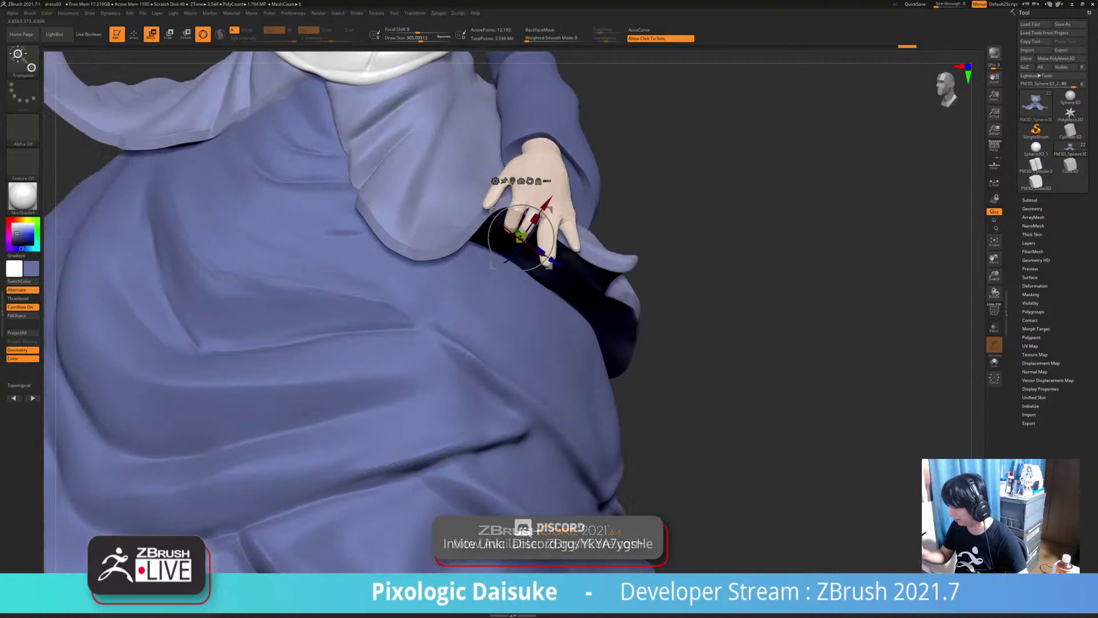
Isolate the left ring finger with a mask and rotate it down from its knuckle over the overskirt edge
right_drag(697, 309, 543, 372)
alt+drag(497, 282, 485, 298)
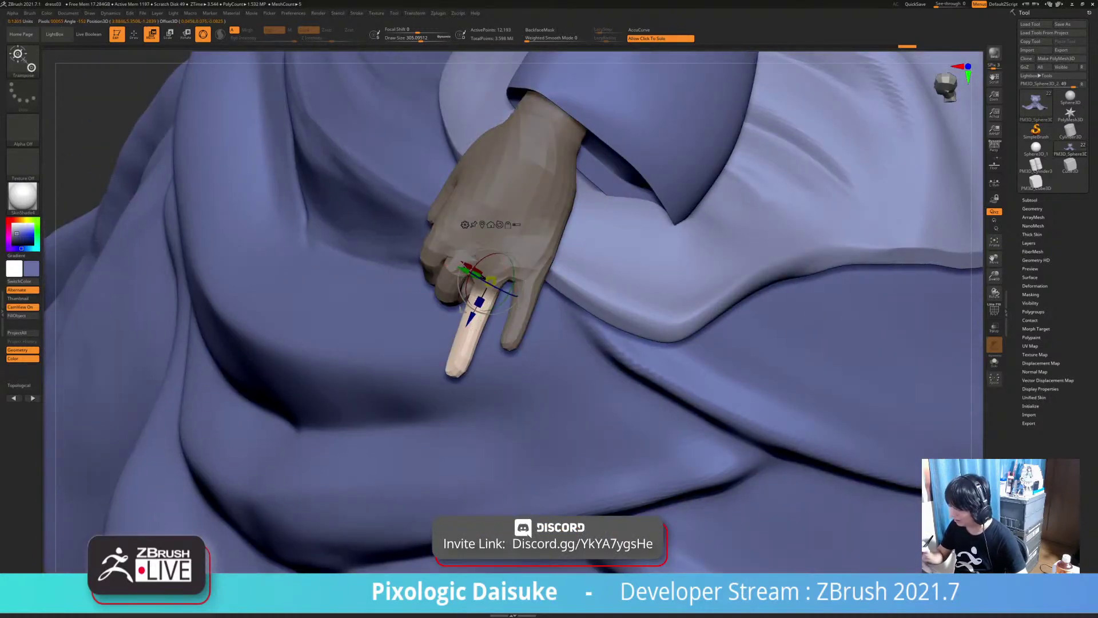
right_drag(477, 330, 434, 297)
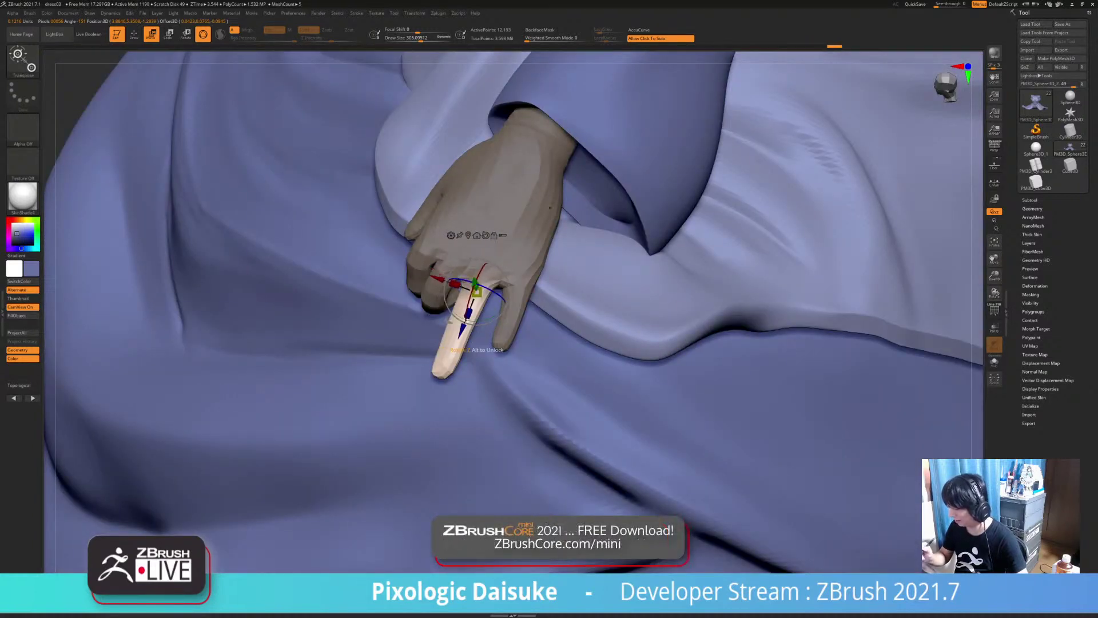
right_drag(550, 207, 401, 194)
drag(530, 369, 497, 512)
right_drag(549, 377, 492, 332)
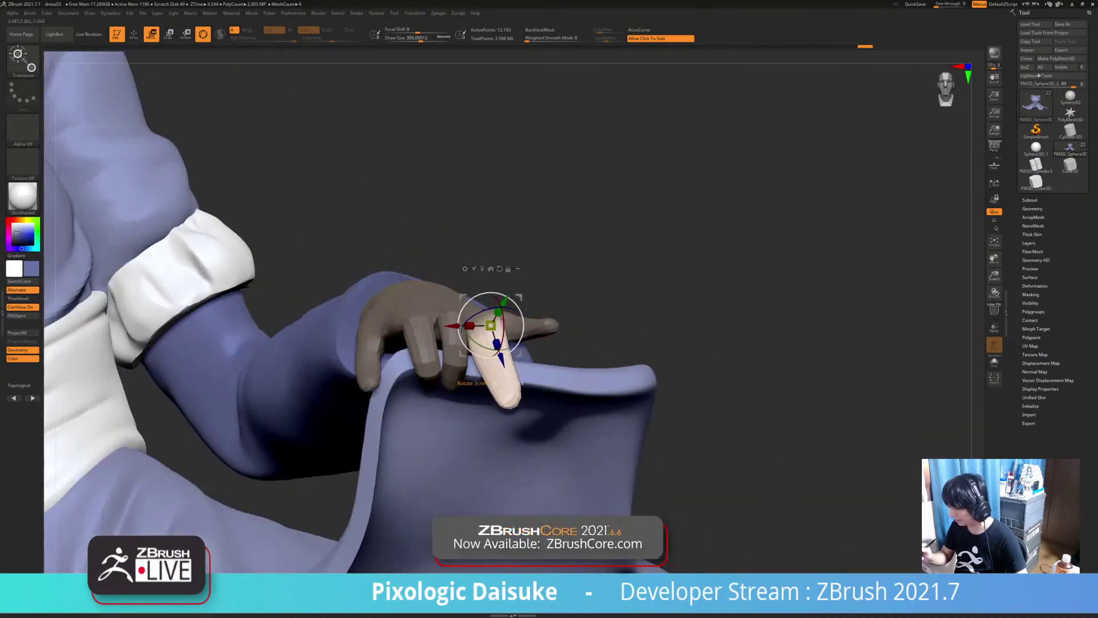
right_drag(496, 329, 400, 366)
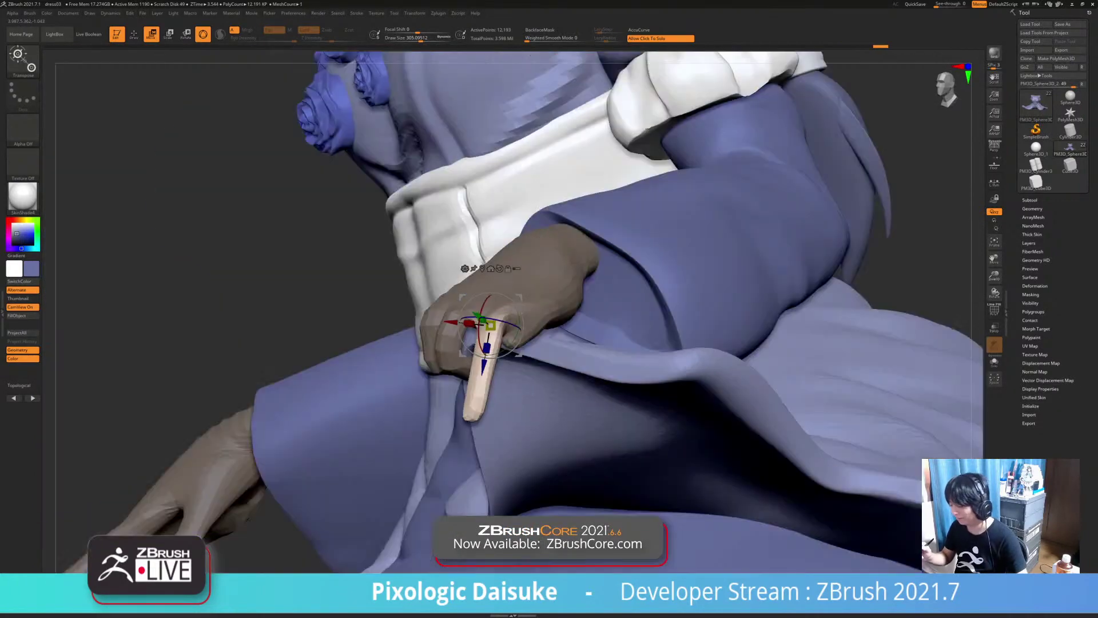
Reshape the isolated ring finger with SnakeHook at a draw size of about 228, and clear the mask
click(150, 34)
mouse_move(485, 366)
right_down()
mouse_move(515, 352)
mouse_move(479, 315)
right_up()
drag(421, 39, 417, 39)
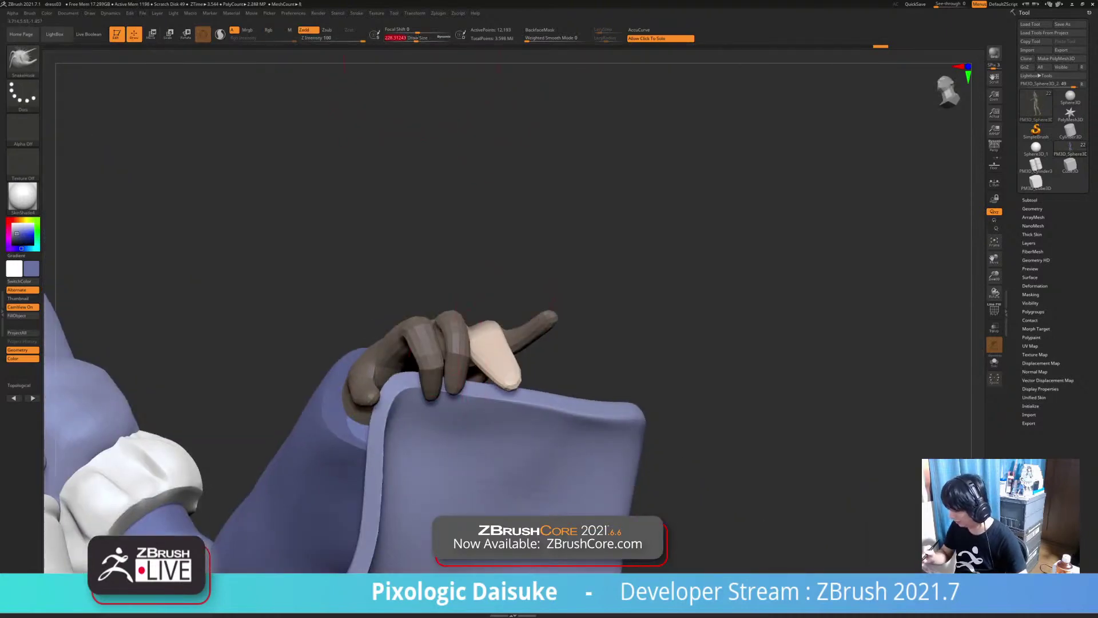
right_drag(499, 298, 501, 338)
drag(502, 332, 503, 323)
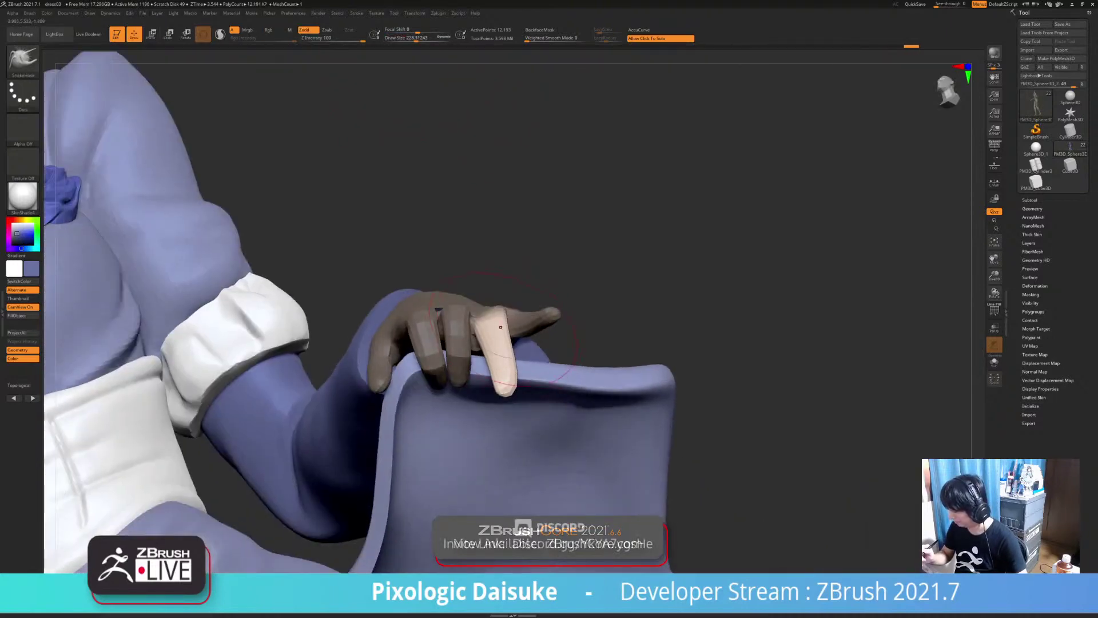
right_drag(503, 325, 506, 374)
drag(507, 378, 508, 369)
right_drag(508, 368, 498, 401)
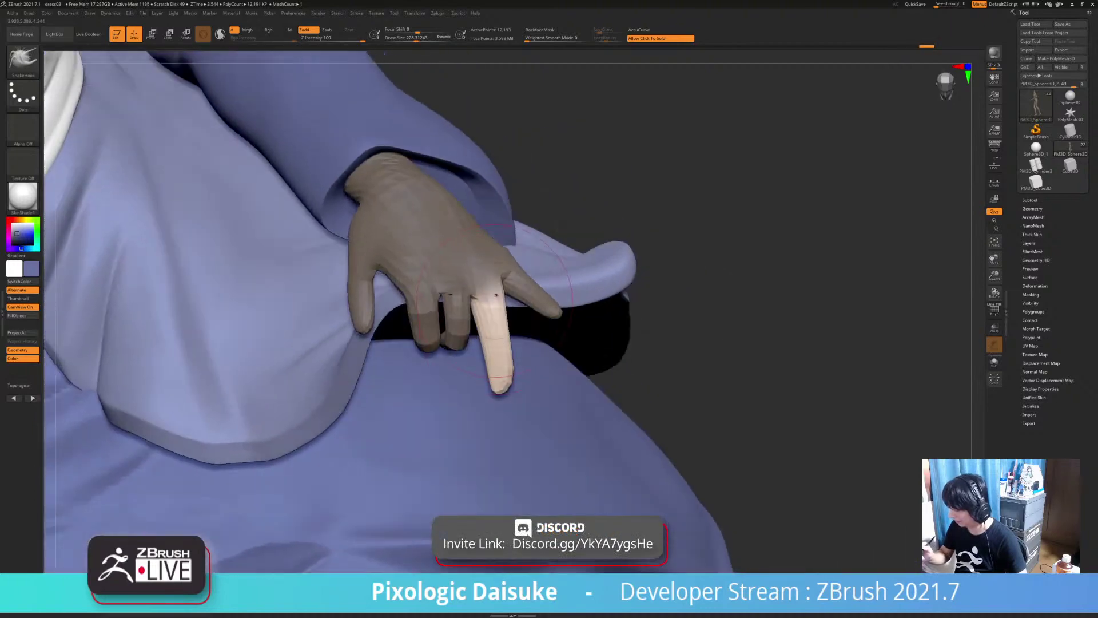
right_drag(495, 296, 507, 246)
ctrl+drag(642, 243, 656, 247)
Mask the hand except the ring finger's outer part, curl it around the overskirt edge, and clear the mask
mouse_move(500, 289)
right_down()
mouse_move(480, 255)
mouse_move(497, 281)
mouse_move(515, 276)
mouse_move(504, 291)
mouse_move(516, 281)
right_up()
right_drag(480, 318, 484, 323)
ctrl+right_drag(529, 272, 548, 228)
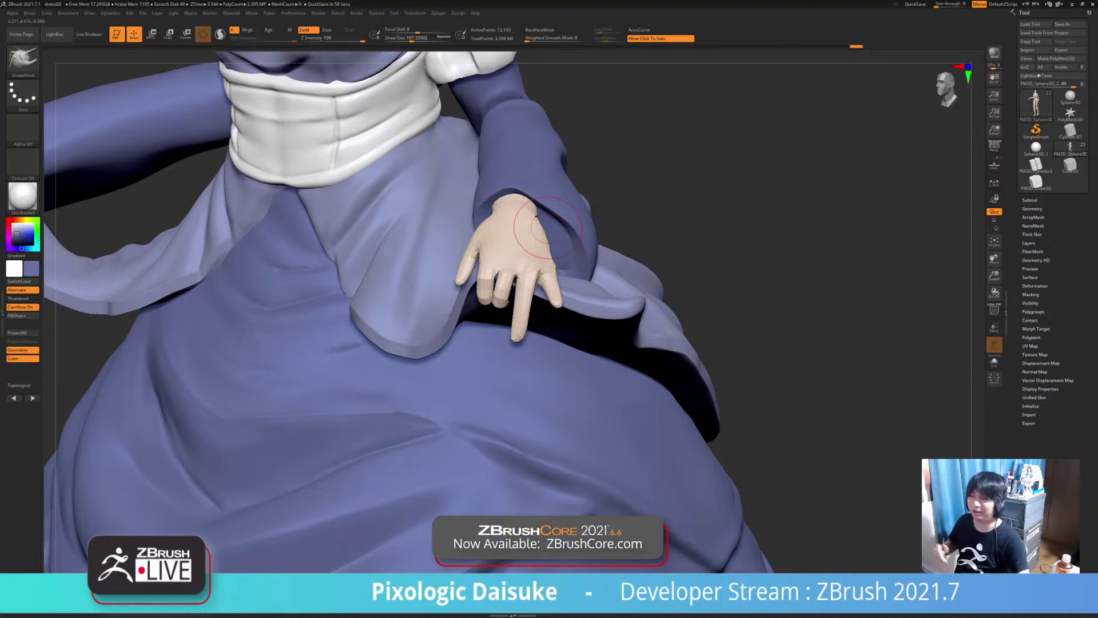
right_drag(616, 286, 622, 223)
click(152, 34)
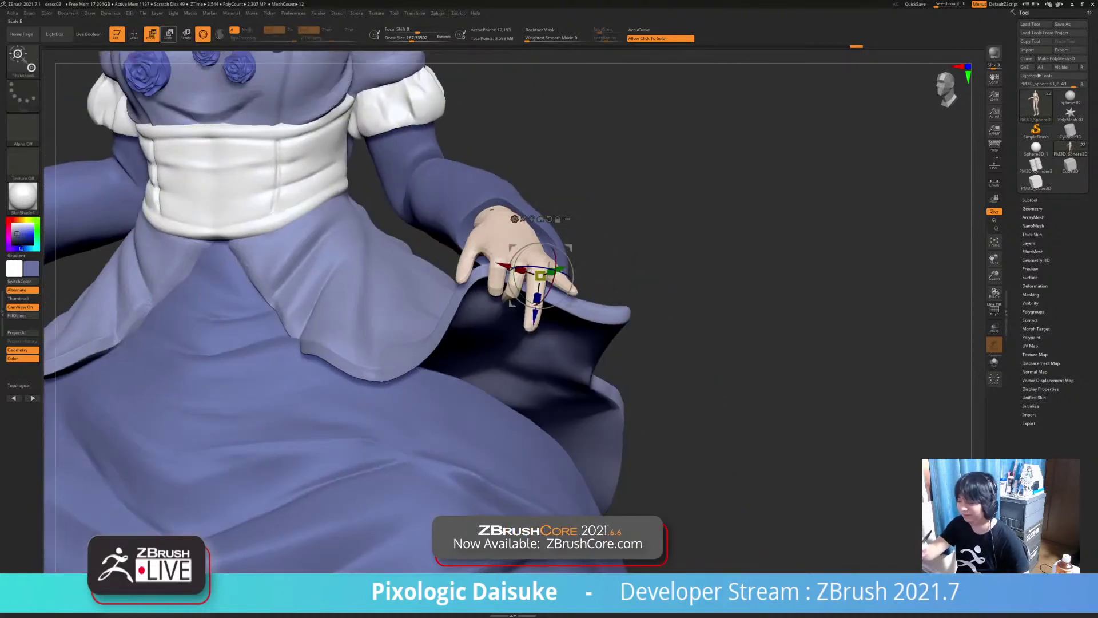
ctrl+right_drag(560, 282, 549, 320)
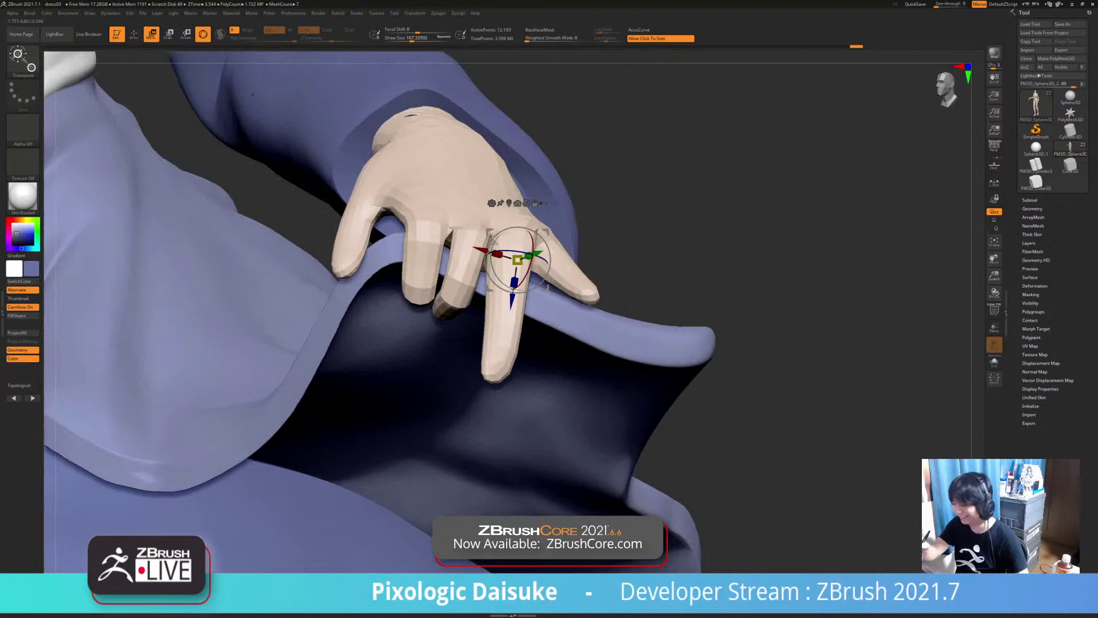
right_drag(631, 309, 592, 394)
ctrl+drag(436, 343, 431, 380)
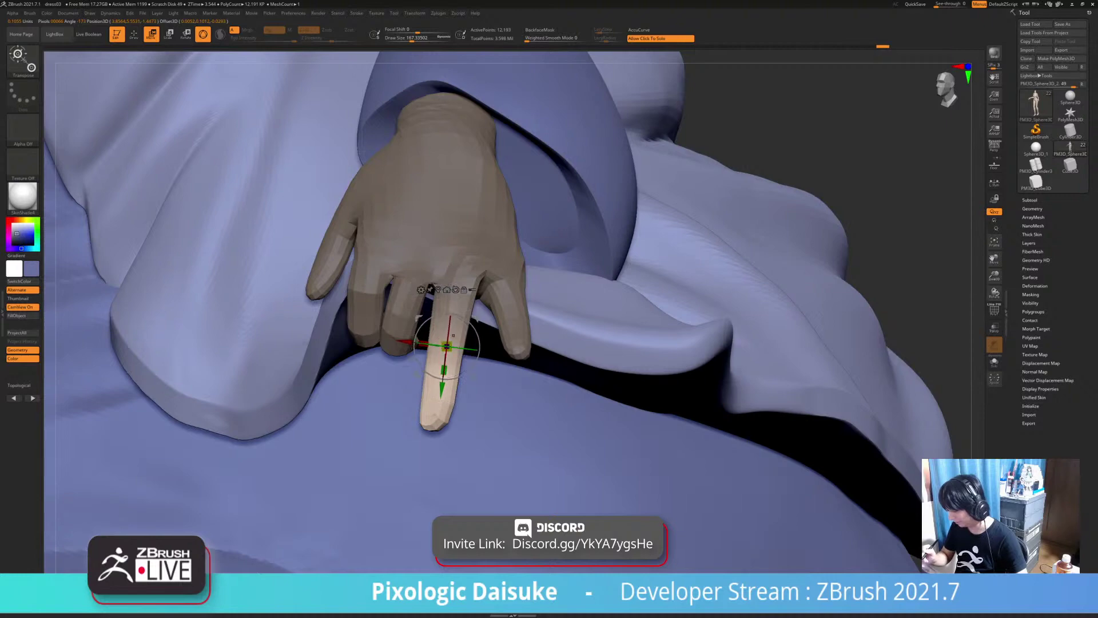
drag(453, 335, 447, 399)
drag(419, 318, 412, 325)
ctrl+right_drag(767, 320, 773, 227)
ctrl+drag(773, 227, 781, 236)
Isolate the left little finger with a mask and rotate it down from its base toward the overskirt
right_drag(780, 236, 778, 321)
ctrl+drag(503, 366, 524, 305)
right_drag(778, 297, 595, 212)
drag(452, 311, 423, 342)
drag(343, 389, 421, 406)
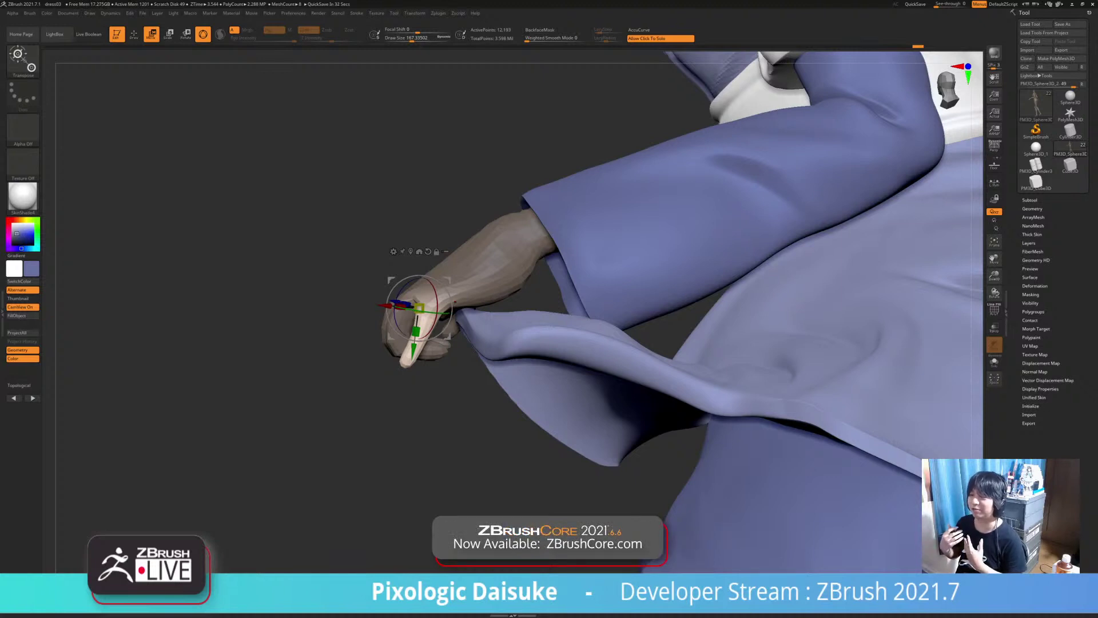
right_drag(454, 301, 635, 292)
drag(452, 312, 448, 327)
Refine the little finger's angle and position so it lines up beside the ring finger over the overskirt edge
ctrl+right_drag(449, 355, 520, 283)
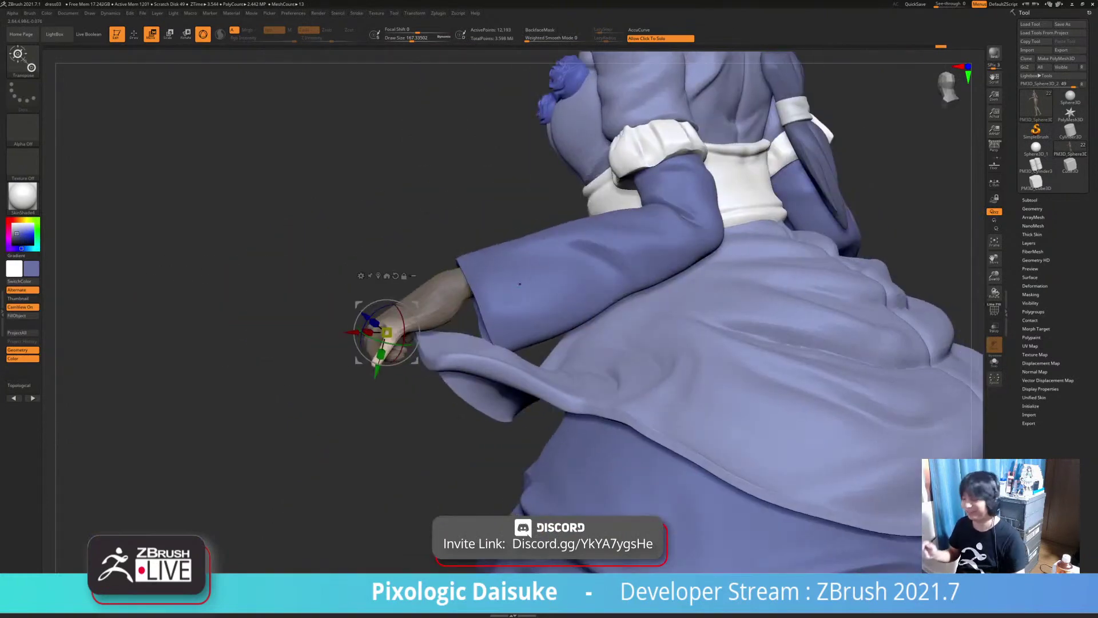
mouse_move(444, 321)
right_down()
mouse_move(572, 323)
mouse_move(435, 306)
right_up()
drag(457, 339, 424, 342)
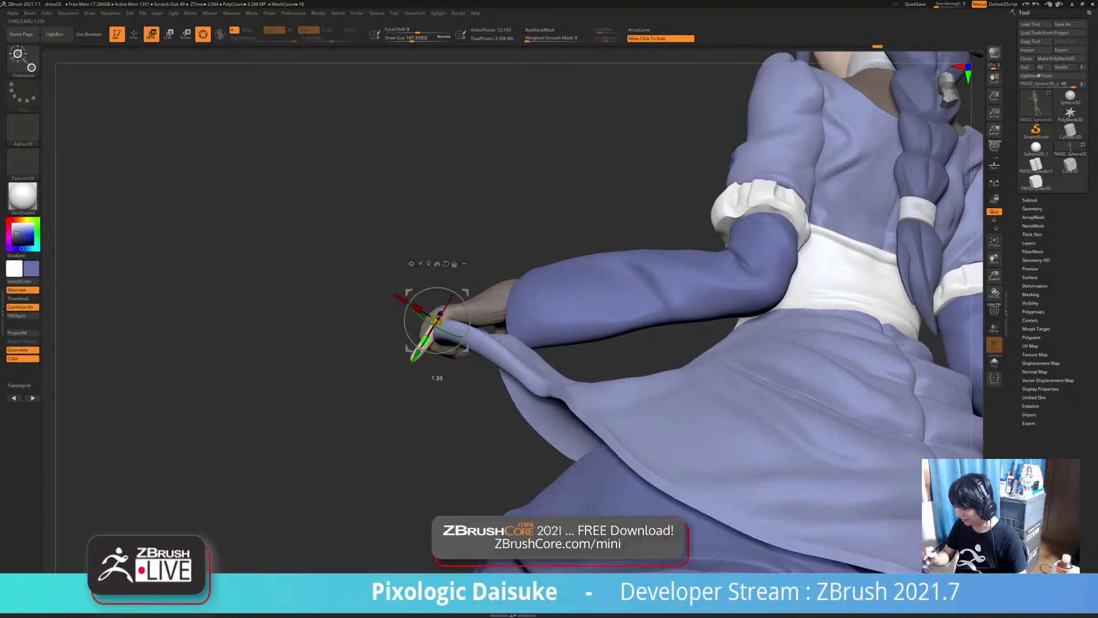
right_drag(426, 340, 575, 346)
drag(457, 342, 457, 340)
right_drag(564, 338, 475, 395)
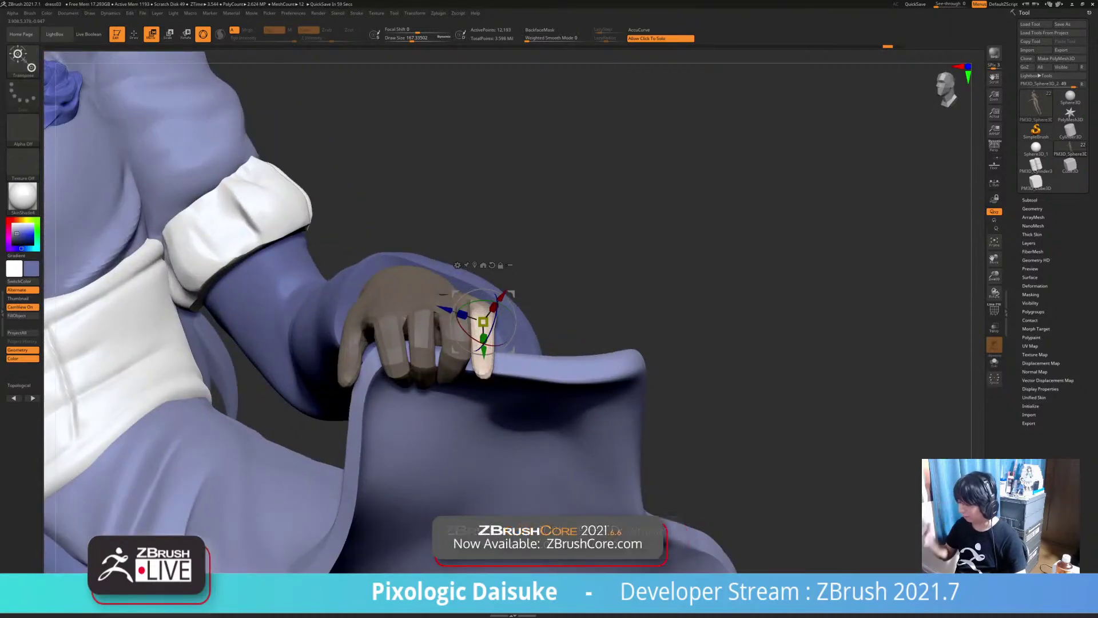
right_drag(561, 326, 486, 346)
mouse_move(479, 320)
alt+mouse_down()
mouse_move(661, 238)
mouse_move(481, 322)
alt+mouse_up()
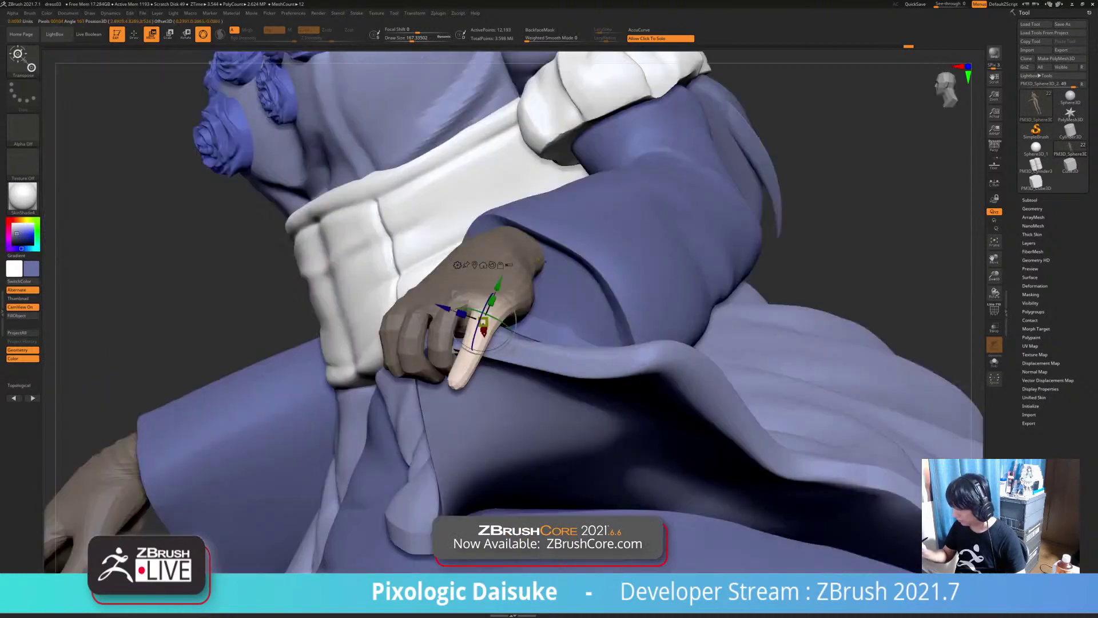
right_drag(560, 338, 457, 378)
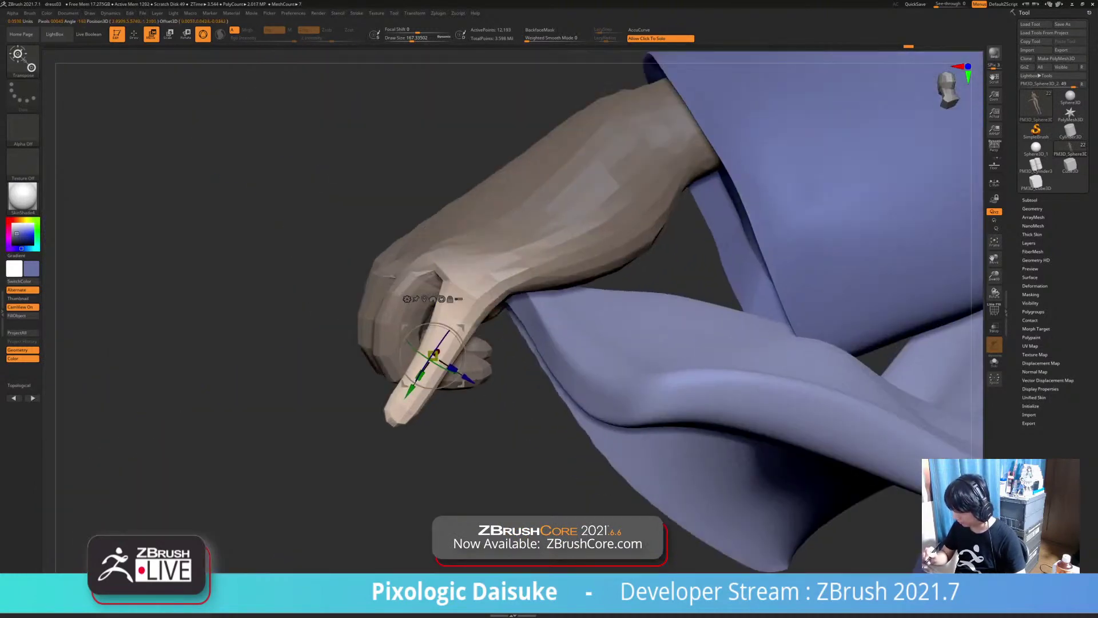
Mask the base of the left little finger and bend its outer part inward toward the overskirt edge
ctrl+drag(442, 341, 434, 355)
drag(228, 320, 389, 321)
drag(493, 388, 487, 389)
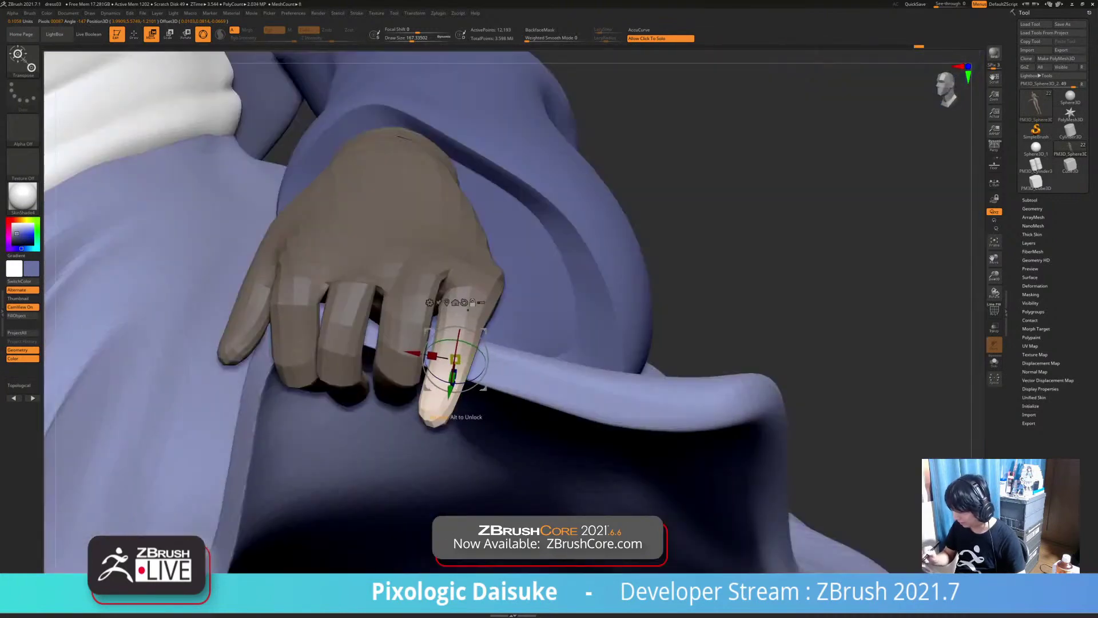
alt+drag(468, 309, 448, 260)
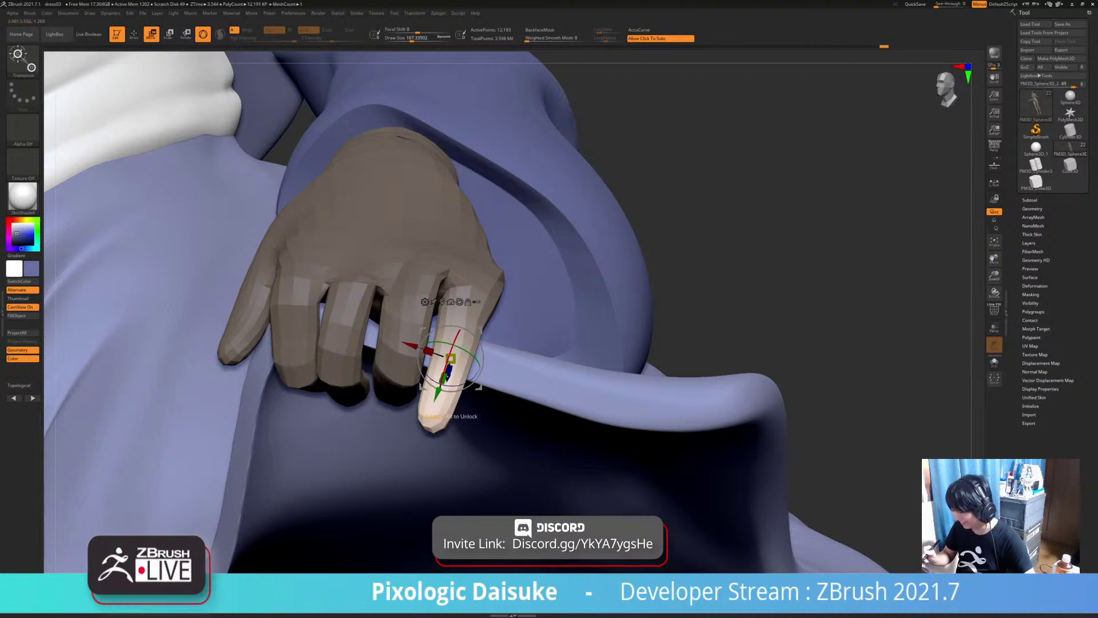
drag(452, 349, 447, 377)
right_drag(629, 343, 482, 340)
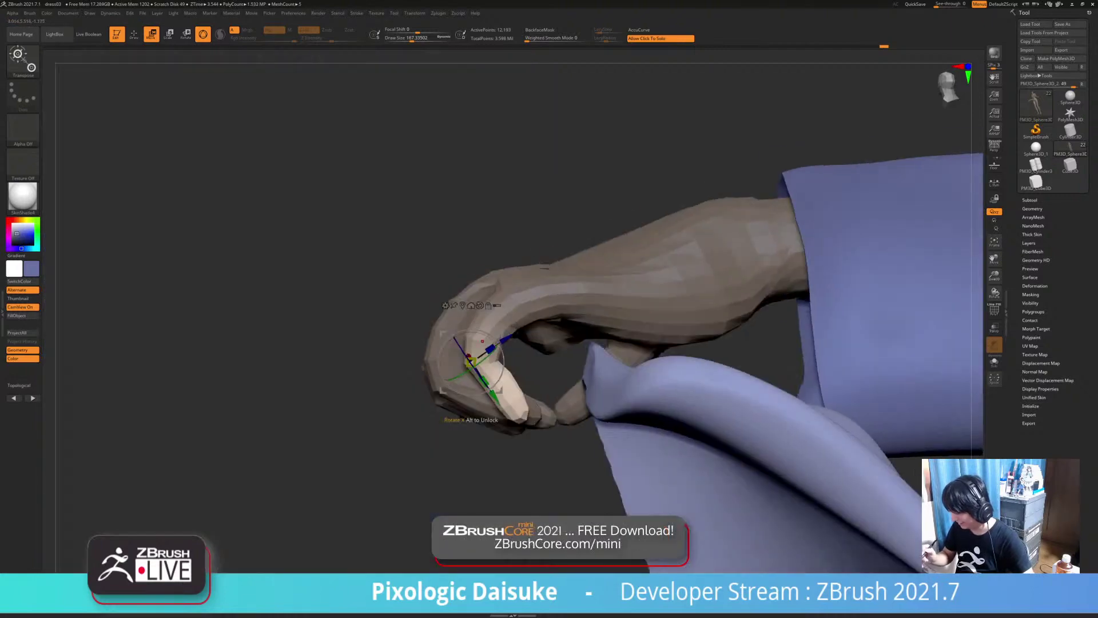
drag(501, 335, 496, 340)
Unmask the whole little finger, rotate it from the knuckle to line up with the ring finger, and clear the mask
mouse_move(608, 343)
right_down()
mouse_move(549, 286)
mouse_move(514, 274)
right_up()
ctrl+drag(493, 271, 503, 286)
ctrl+drag(480, 328, 461, 345)
right_drag(538, 330, 666, 366)
alt+drag(441, 277, 482, 266)
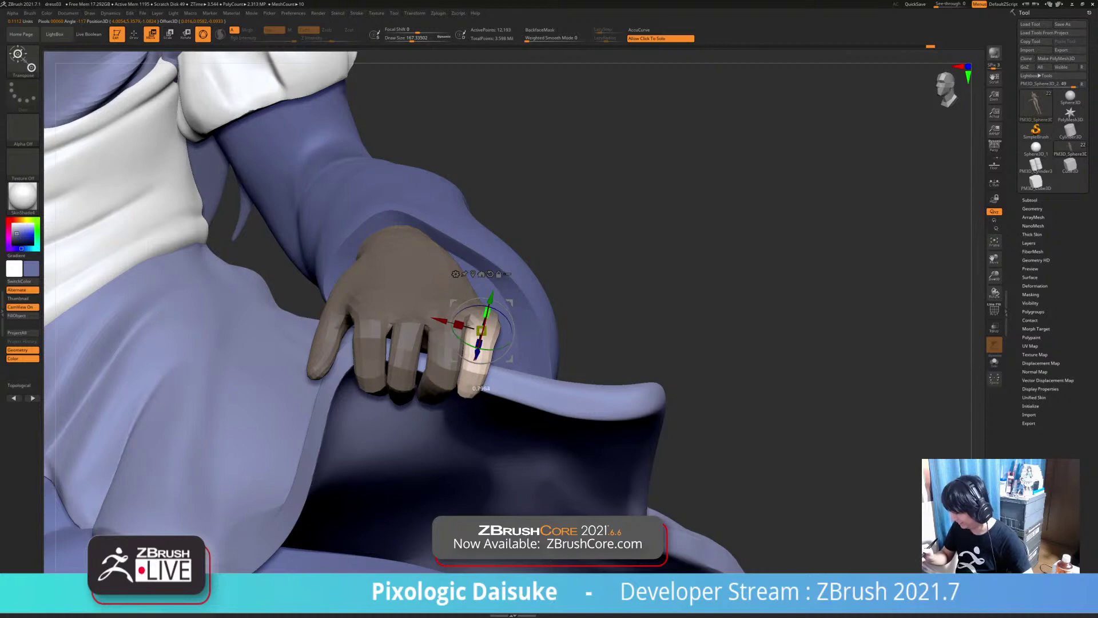
right_drag(502, 388, 350, 324)
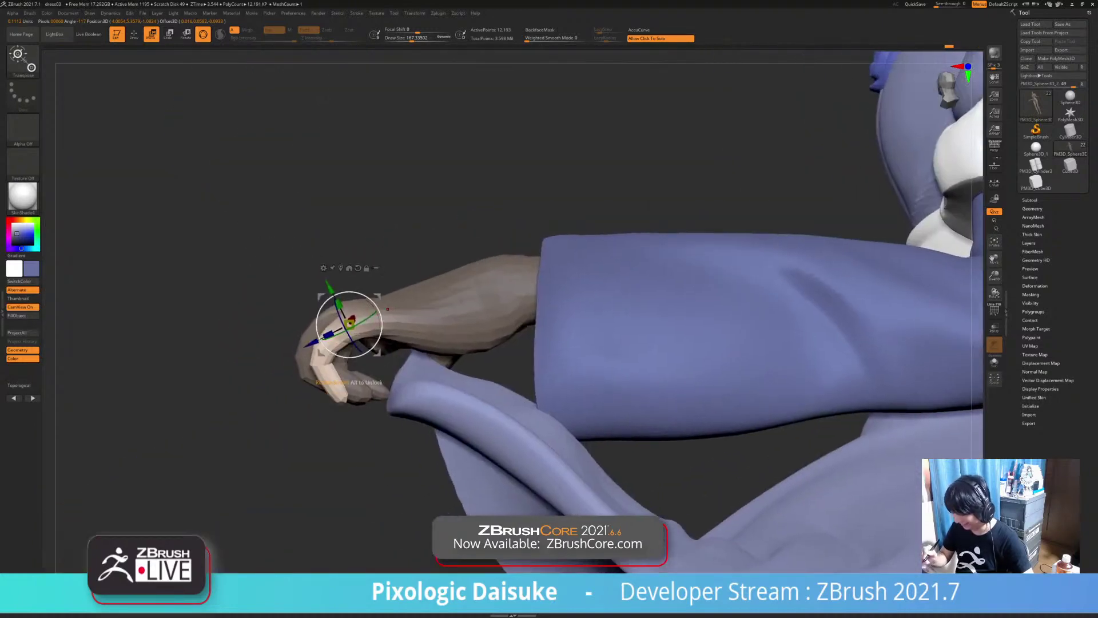
mouse_move(380, 338)
mouse_down()
mouse_move(384, 325)
mouse_move(380, 354)
mouse_up()
ctrl+right_drag(310, 346, 514, 274)
ctrl+drag(549, 240, 566, 257)
right_drag(269, 177, 509, 235)
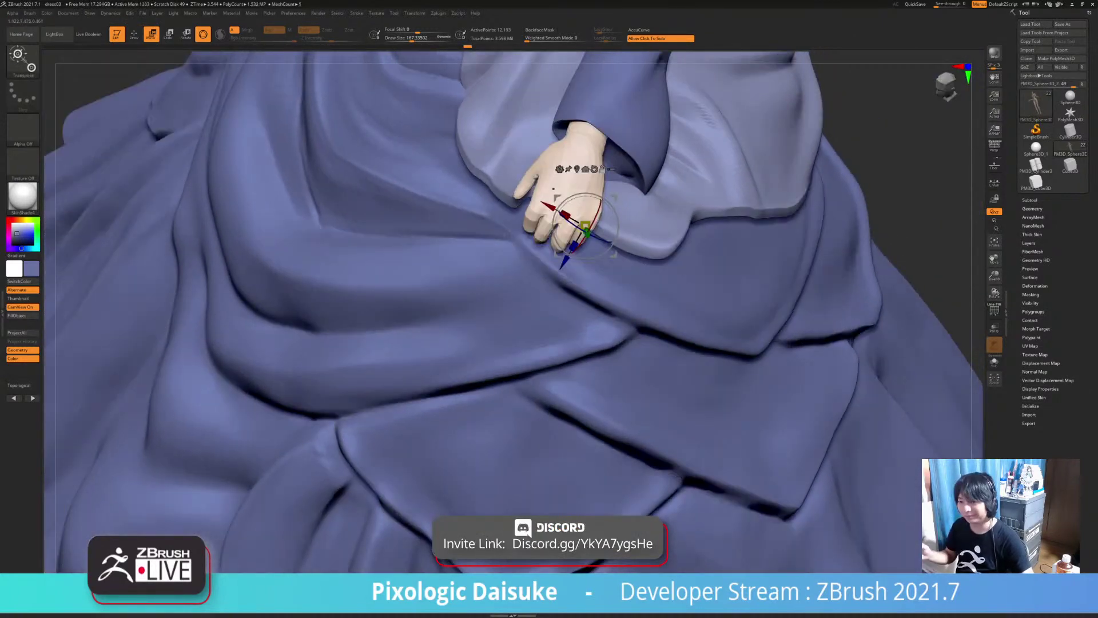
alt+right_drag(553, 189, 464, 276)
Reshape the left hand's fingers around the overskirt edge with the SnakeHook brush, switching BackfaceMask on and off as needed
key(q)
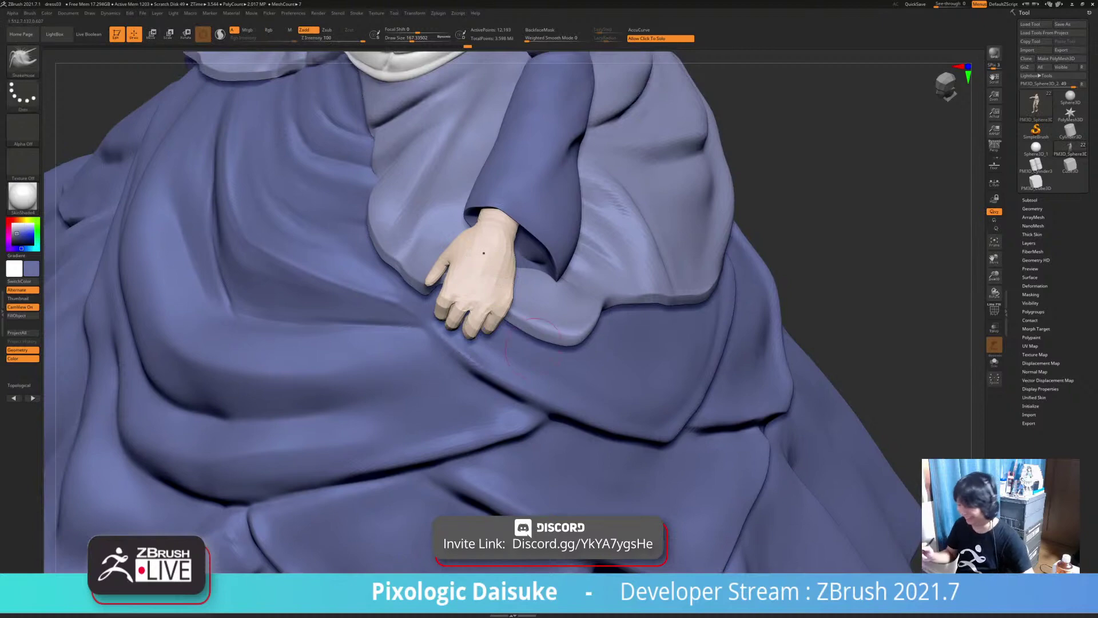
right_drag(533, 344, 400, 343)
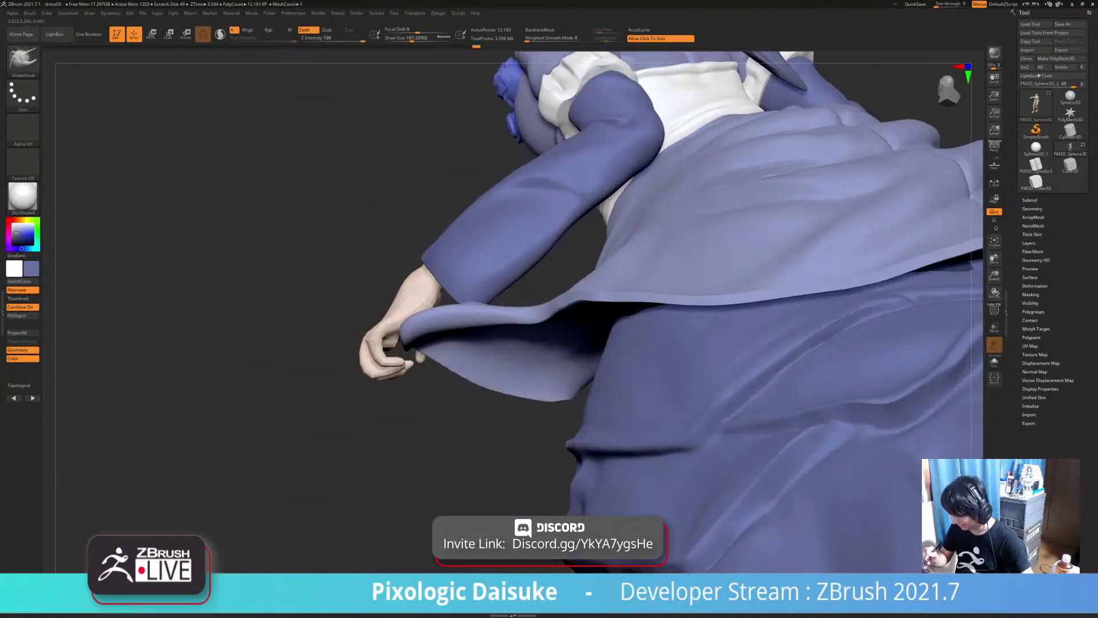
drag(410, 338, 392, 350)
click(539, 30)
right_drag(400, 326, 394, 369)
right_drag(416, 325, 413, 347)
drag(420, 346, 407, 338)
mouse_move(394, 338)
right_down()
mouse_move(499, 351)
mouse_move(366, 343)
mouse_move(409, 348)
mouse_move(395, 326)
right_up()
click(540, 30)
drag(395, 337, 390, 344)
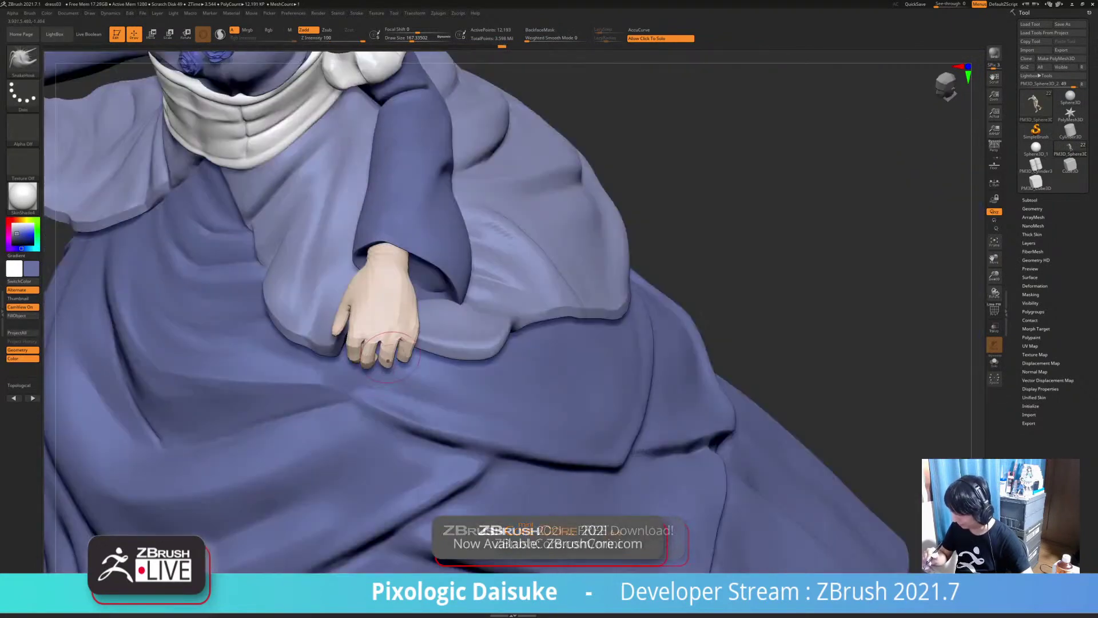
Nudge the curled fingers closer together over the overskirt edge with SnakeHook, and turn off BackfaceMask
mouse_move(395, 349)
right_down()
mouse_move(343, 315)
mouse_move(369, 347)
mouse_move(361, 352)
mouse_move(379, 348)
right_up()
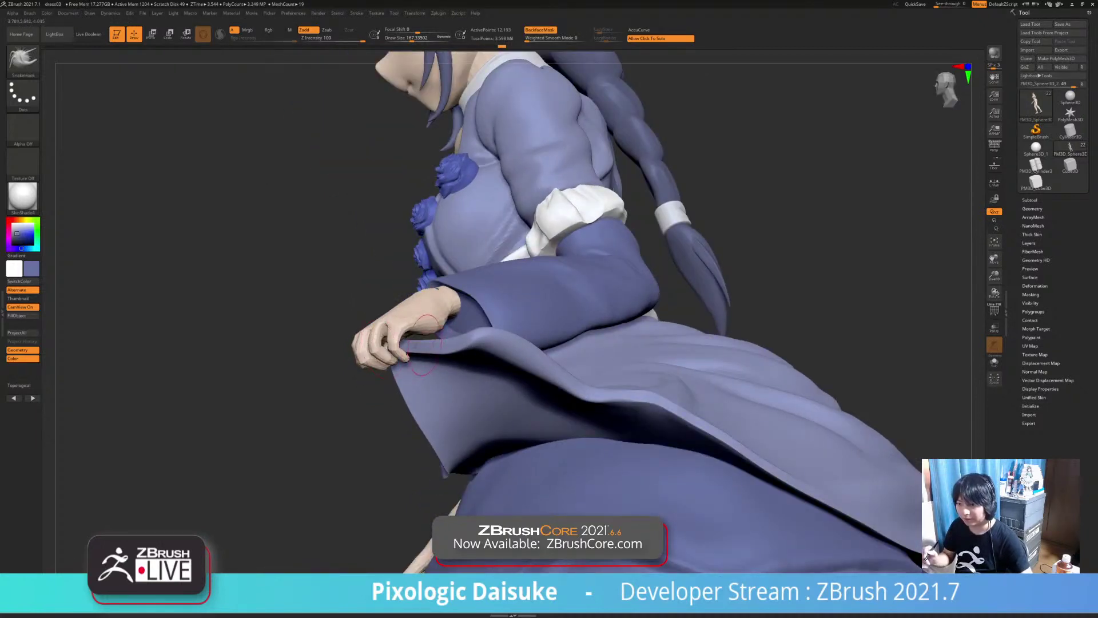
right_drag(417, 314, 394, 338)
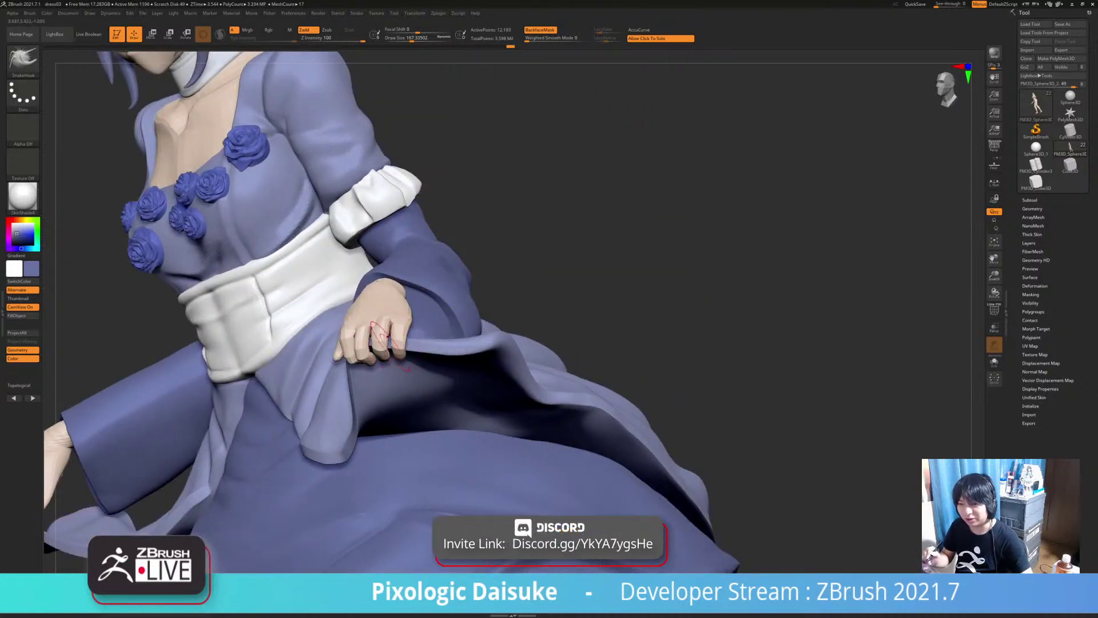
right_drag(392, 342, 385, 332)
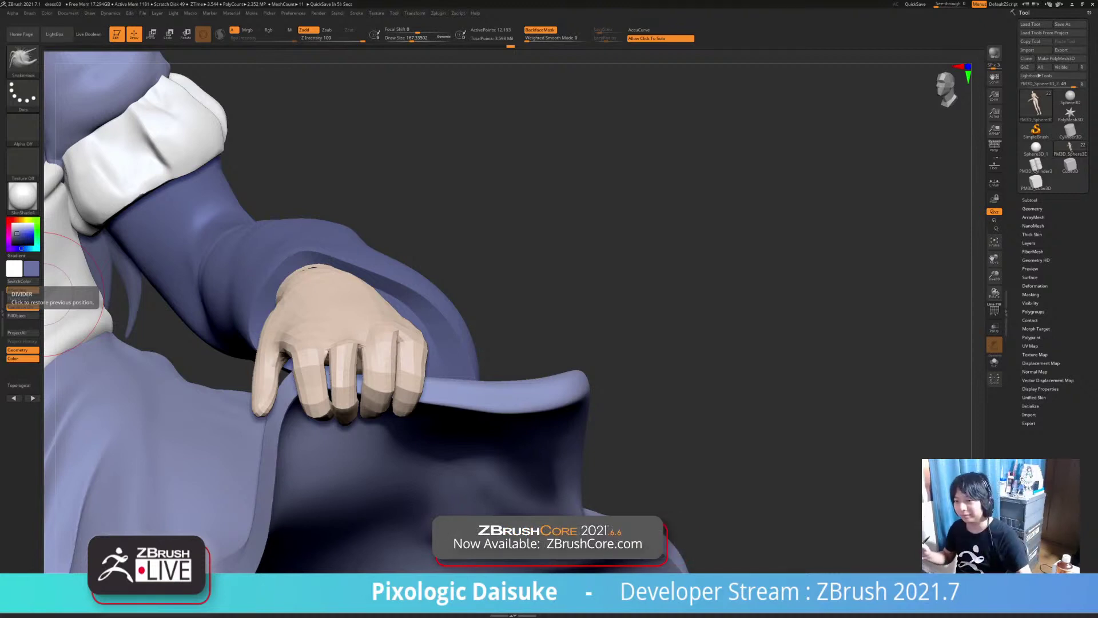
mouse_move(744, 257)
mouse_down()
mouse_move(549, 269)
mouse_move(458, 258)
mouse_move(514, 274)
mouse_up()
mouse_move(398, 324)
right_down()
mouse_move(526, 326)
mouse_move(440, 329)
right_up()
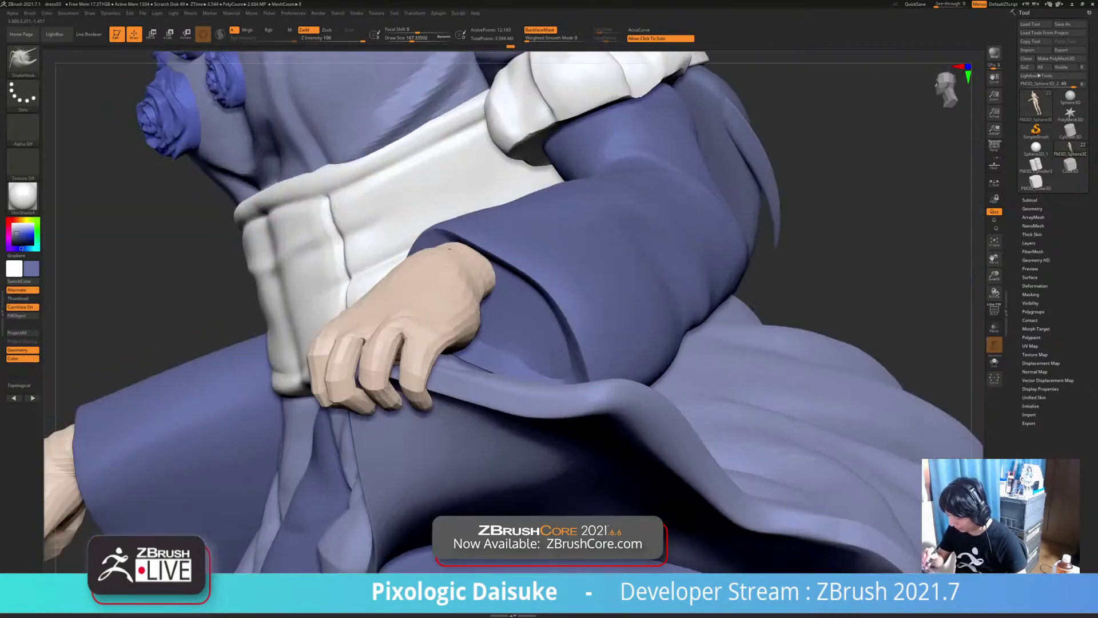
right_drag(348, 325, 252, 321)
drag(372, 314, 357, 320)
mouse_move(389, 306)
right_down()
mouse_move(320, 312)
mouse_move(400, 280)
mouse_move(549, 286)
mouse_move(600, 275)
mouse_move(503, 309)
mouse_move(509, 268)
mouse_move(490, 248)
mouse_move(447, 324)
mouse_move(457, 317)
mouse_move(395, 312)
mouse_move(437, 320)
mouse_move(437, 205)
mouse_move(474, 220)
mouse_move(515, 197)
mouse_move(429, 346)
mouse_move(434, 275)
mouse_move(452, 355)
mouse_move(509, 366)
mouse_move(409, 403)
right_up()
click(540, 30)
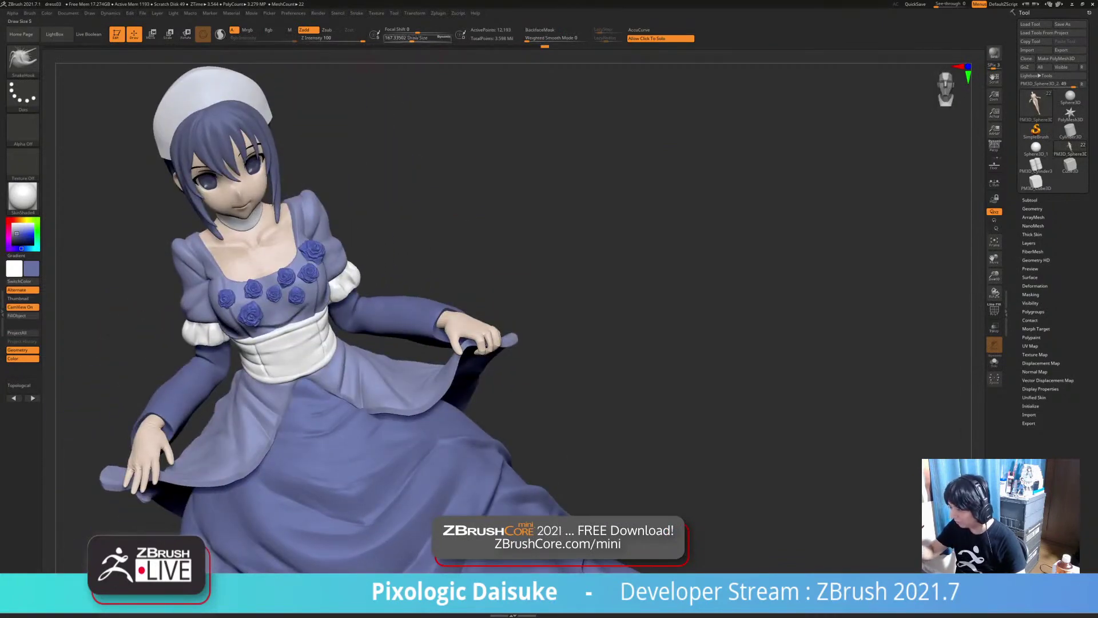
Set the draw size to about 292 and adjust the overall shape of the left fingers with SnakeHook
click(420, 39)
drag(446, 64, 495, 338)
right_drag(475, 292, 486, 366)
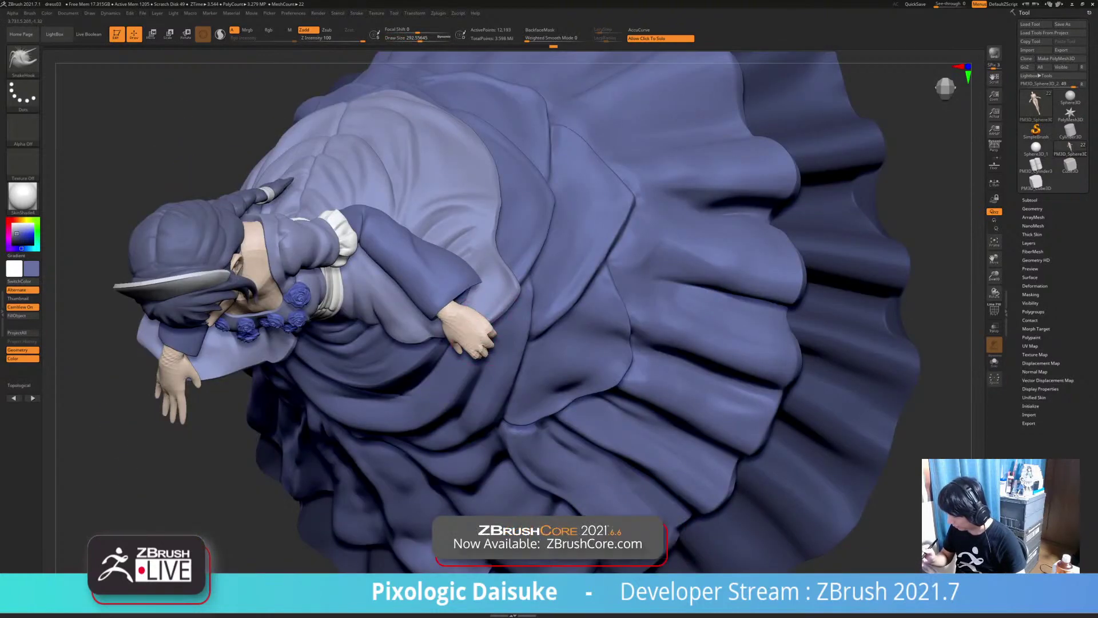
drag(486, 329, 492, 336)
mouse_move(492, 336)
right_down()
mouse_move(460, 131)
mouse_move(415, 271)
right_up()
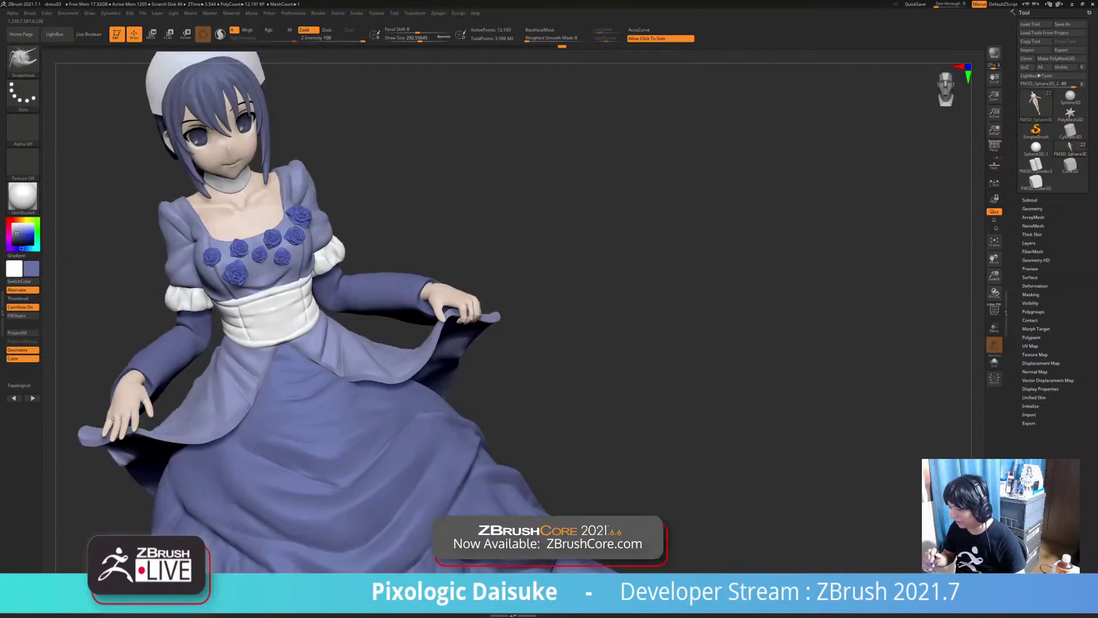
Reduce the draw size to about 213 and refine the left thumb and fingers around the lifted overskirt
drag(500, 252, 407, 220)
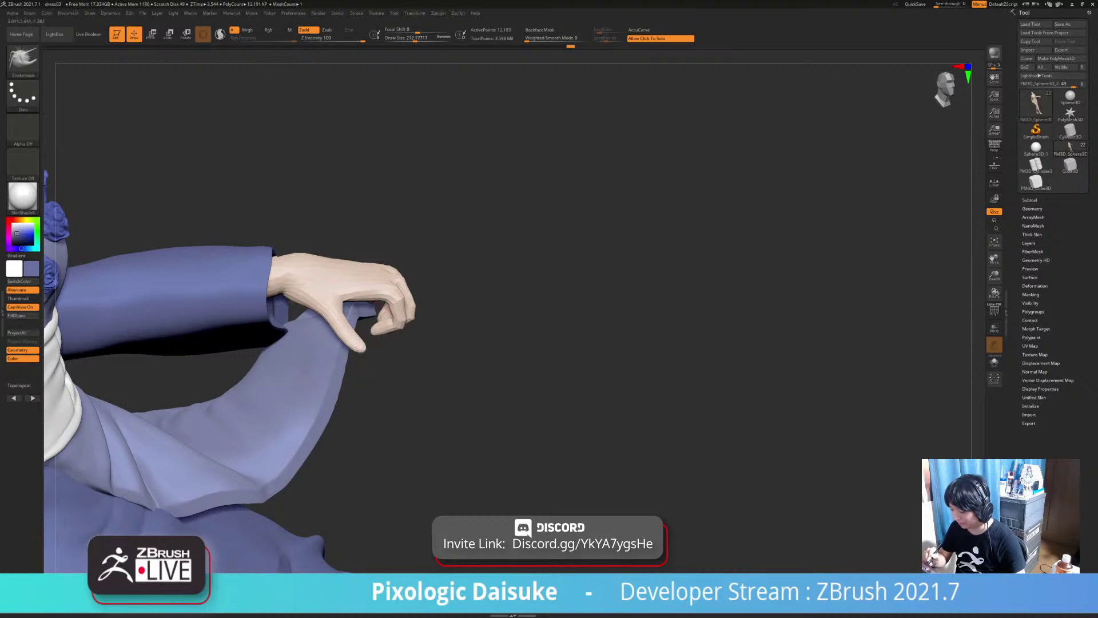
mouse_move(361, 345)
right_down()
mouse_move(346, 316)
mouse_move(366, 350)
mouse_move(351, 345)
right_up()
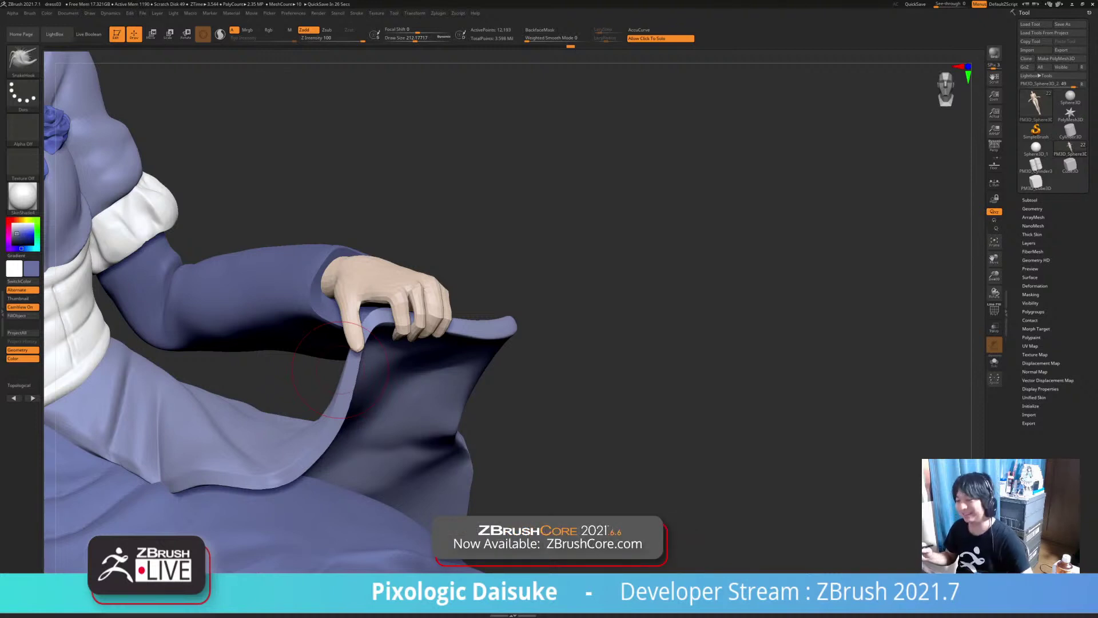
drag(629, 298, 681, 286)
drag(443, 312, 485, 307)
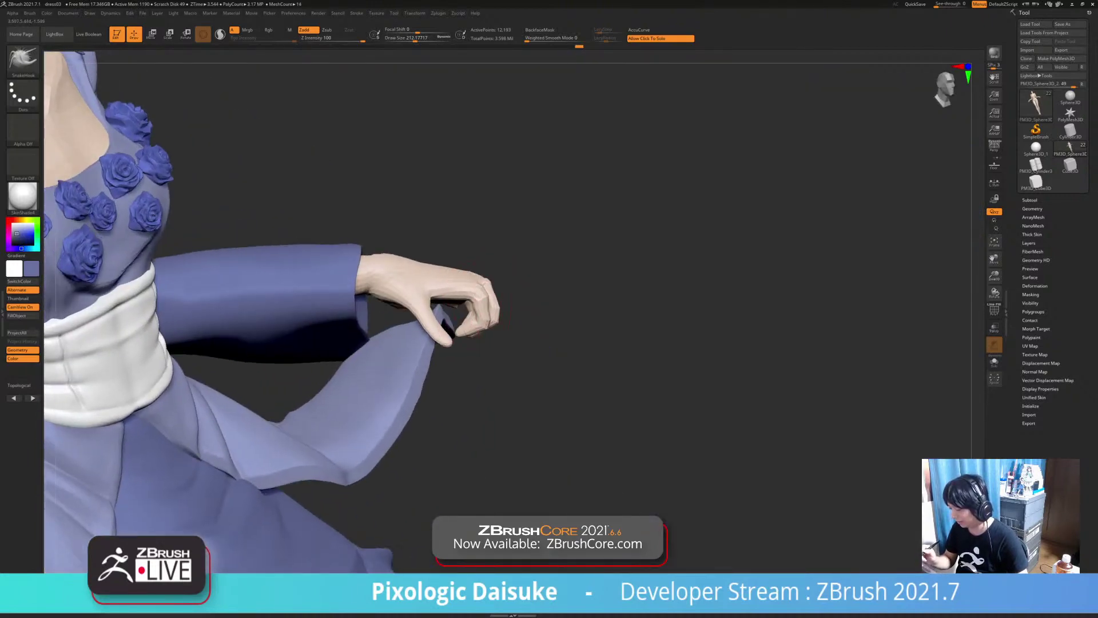
mouse_move(549, 274)
mouse_down()
mouse_move(526, 320)
mouse_move(549, 308)
mouse_up()
drag(600, 252, 578, 423)
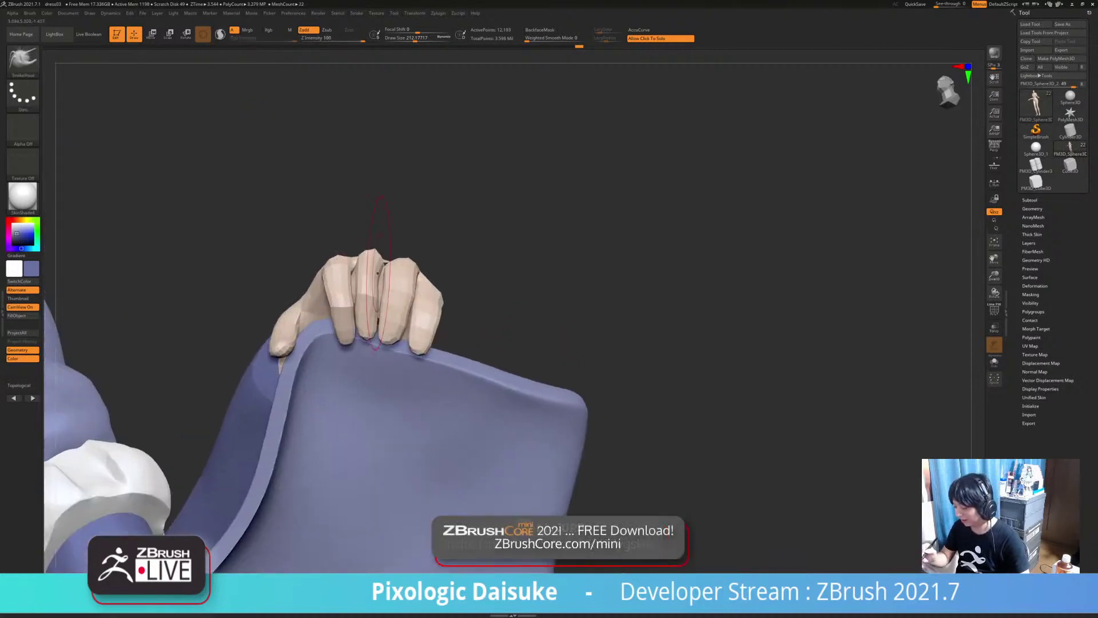
Refine the individual fingers with SnakeHook at a draw size of about 154, using BackfaceMask to protect the opposite surfaces
click(540, 30)
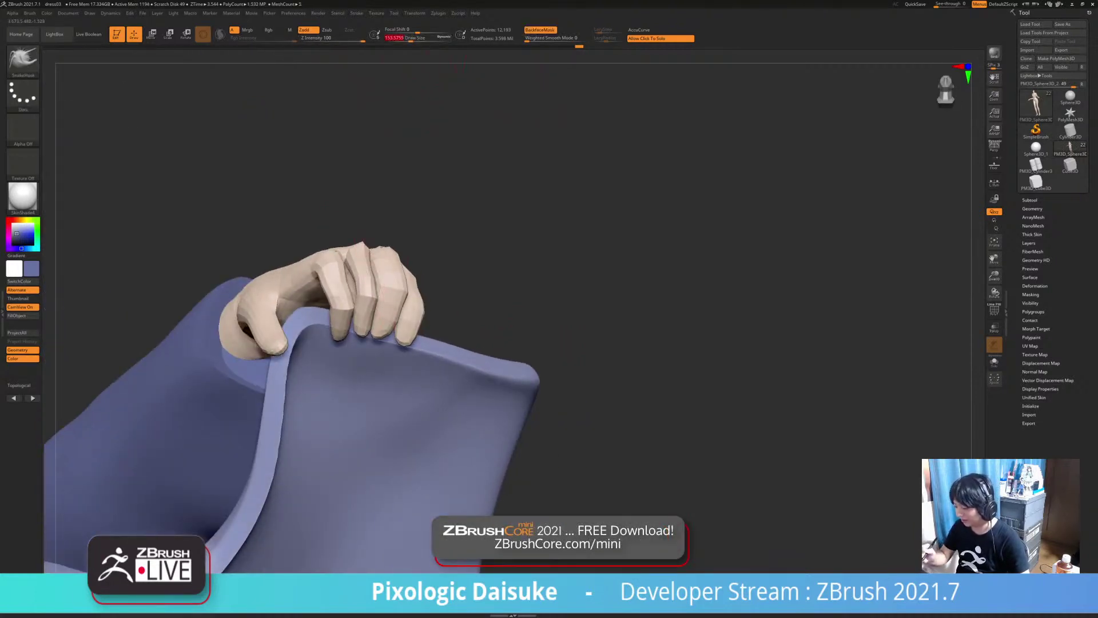
right_drag(366, 262, 389, 337)
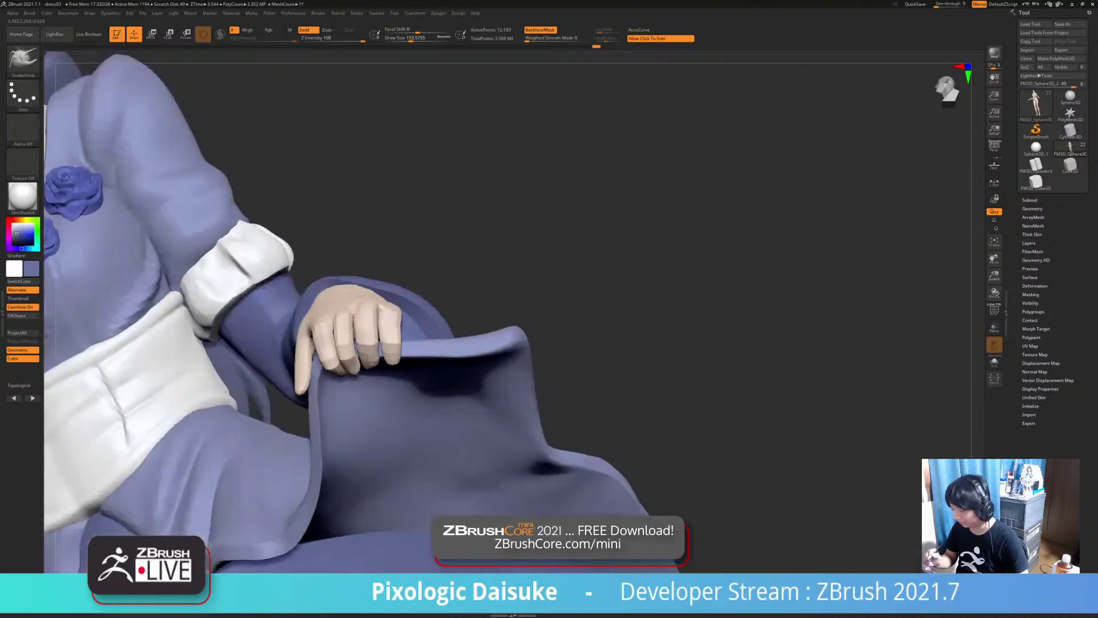
mouse_move(428, 388)
ctrl+right_down()
mouse_move(426, 348)
mouse_move(413, 401)
mouse_move(410, 382)
ctrl+right_up()
right_drag(331, 398, 350, 358)
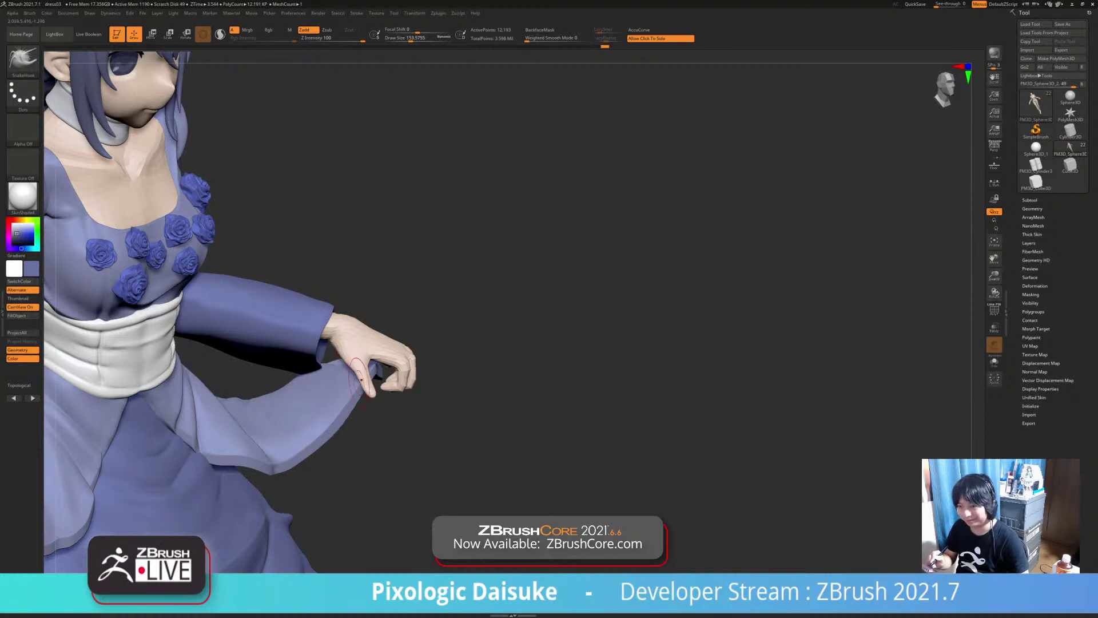
right_drag(352, 393, 280, 375)
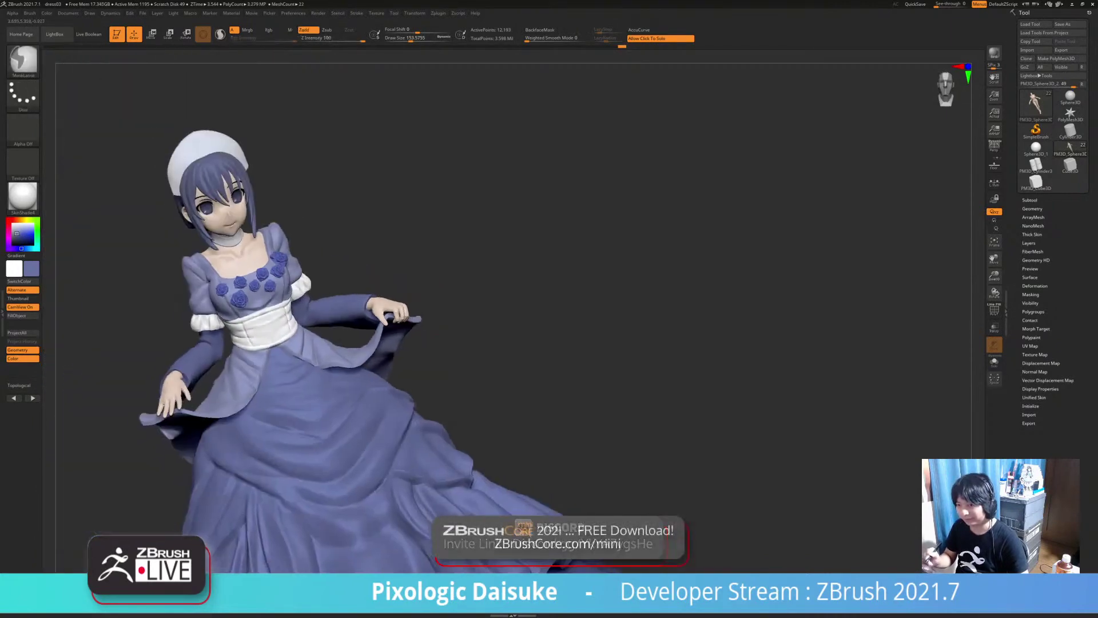
mouse_move(457, 320)
right_down()
mouse_move(532, 320)
mouse_move(458, 360)
mouse_move(457, 412)
right_up()
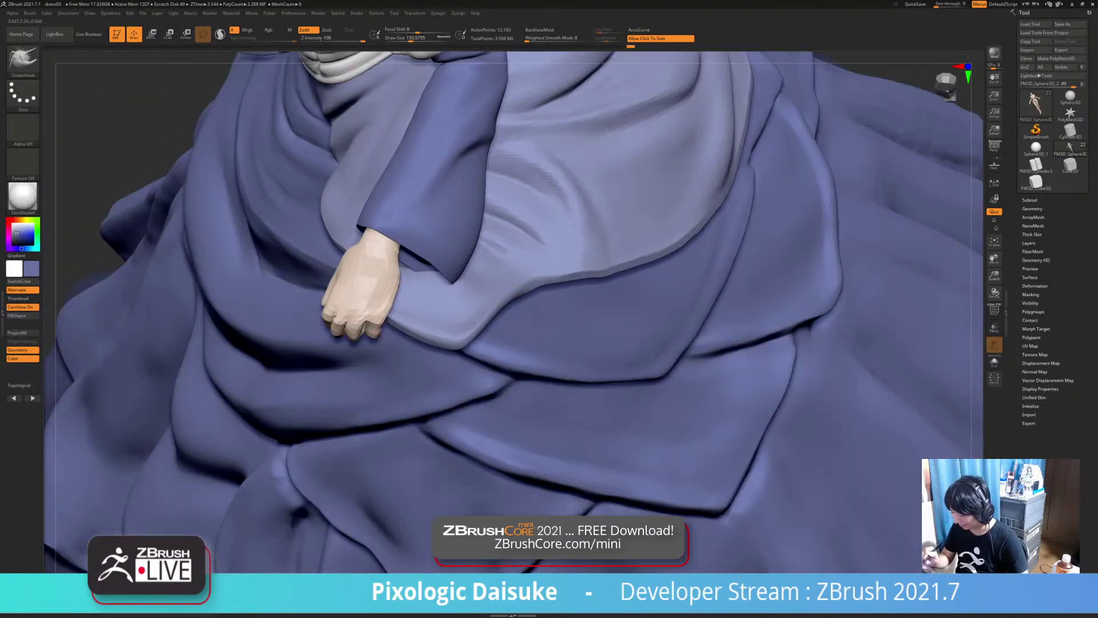
ctrl+right_drag(378, 389, 415, 472)
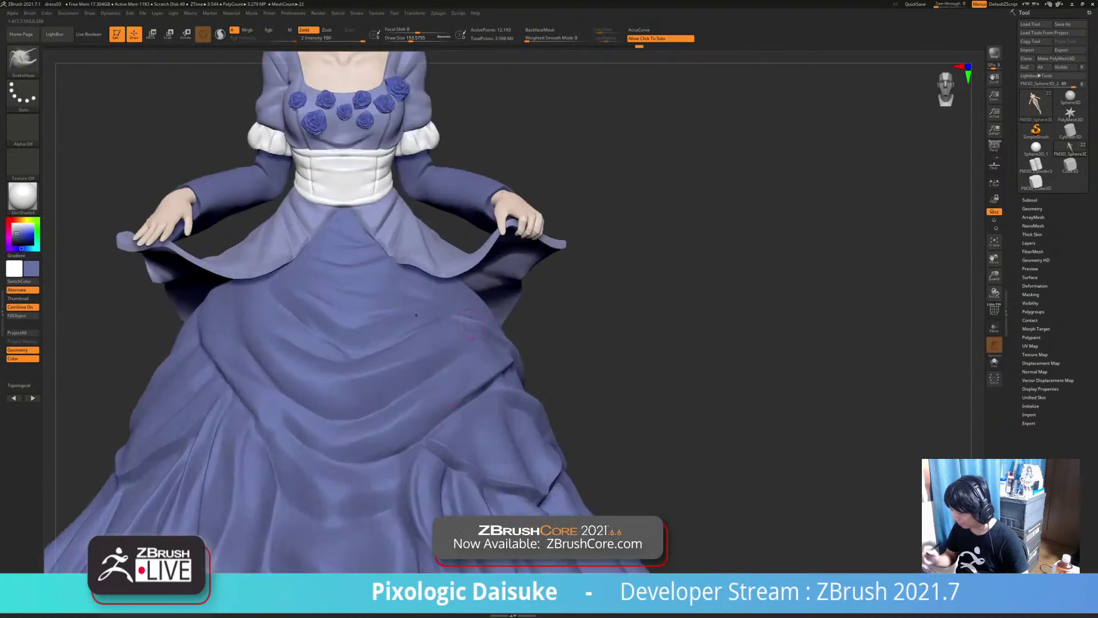
Select and isolate the overskirt subtool, and flatten the inside of its lifted edge with the TrimDynamic brush
alt+right_drag(517, 271, 466, 394)
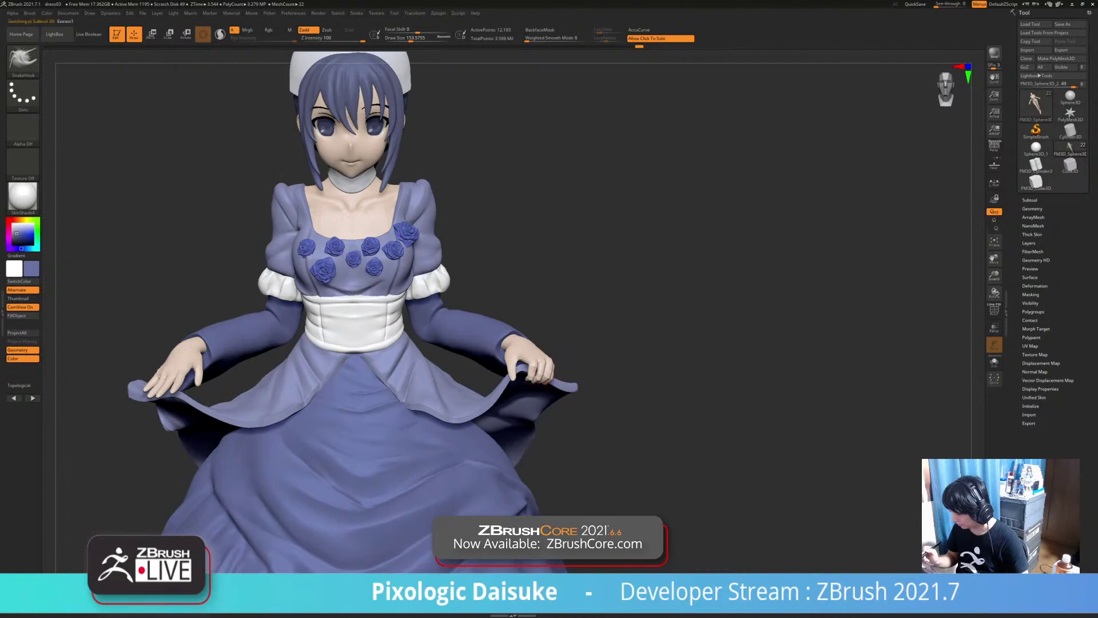
right_drag(547, 388, 506, 400)
click(615, 355)
ctrl+right_drag(597, 338, 600, 412)
right_drag(601, 412, 566, 308)
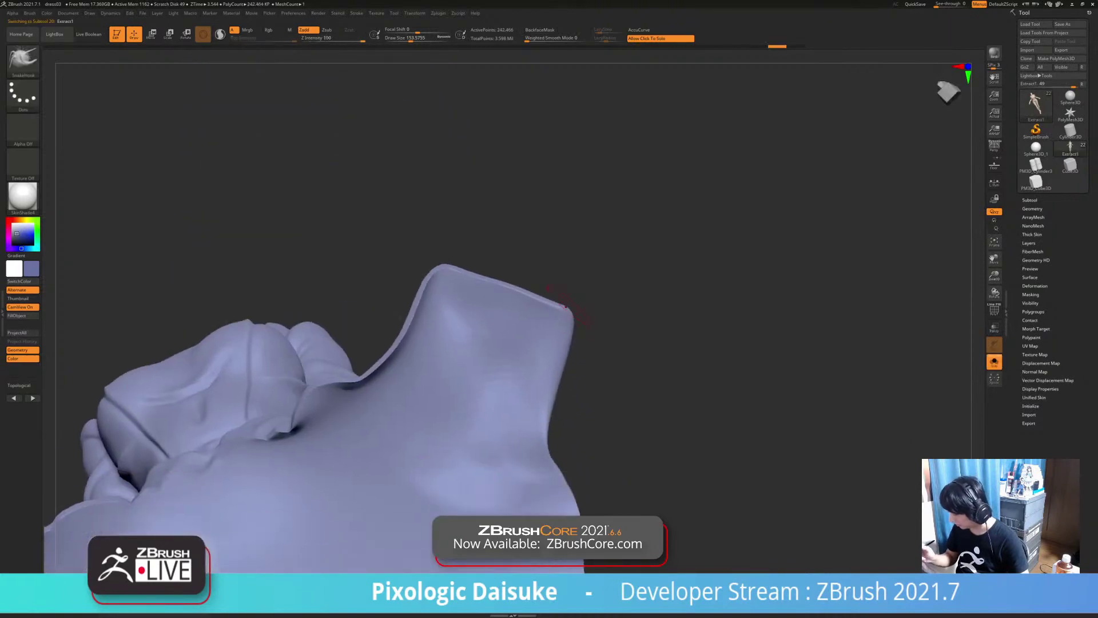
click(24, 62)
key(t)
key(d)
right_drag(607, 240, 621, 300)
mouse_move(471, 291)
mouse_down()
mouse_move(558, 313)
mouse_move(531, 314)
mouse_up()
right_drag(618, 320, 588, 290)
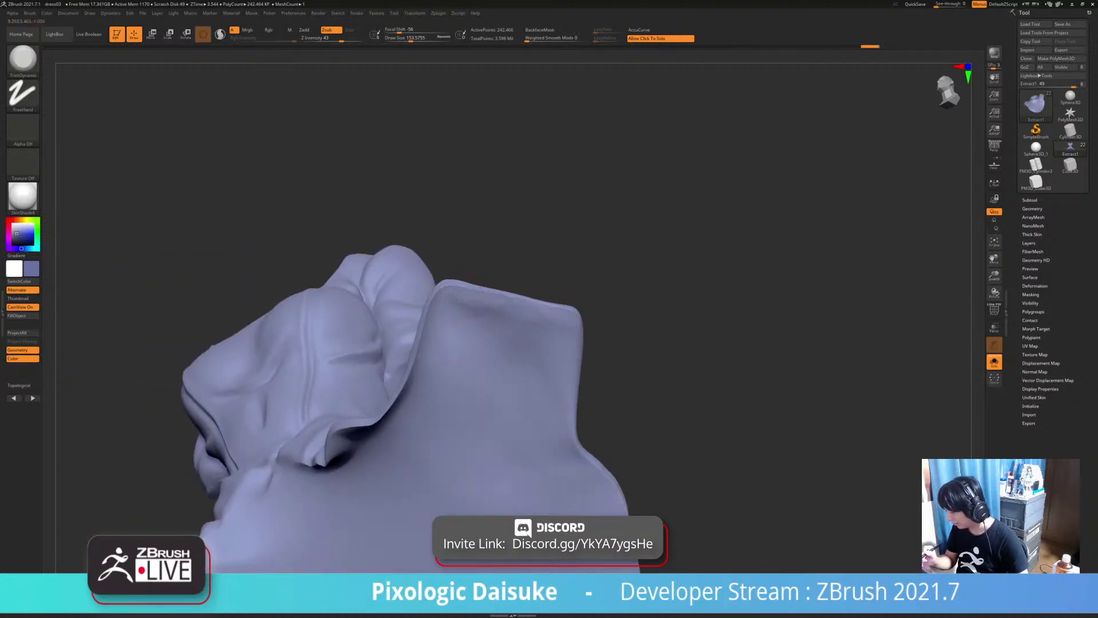
Smooth the overskirt's lifted upper edge and show all the other subtools again
right_drag(469, 277, 485, 310)
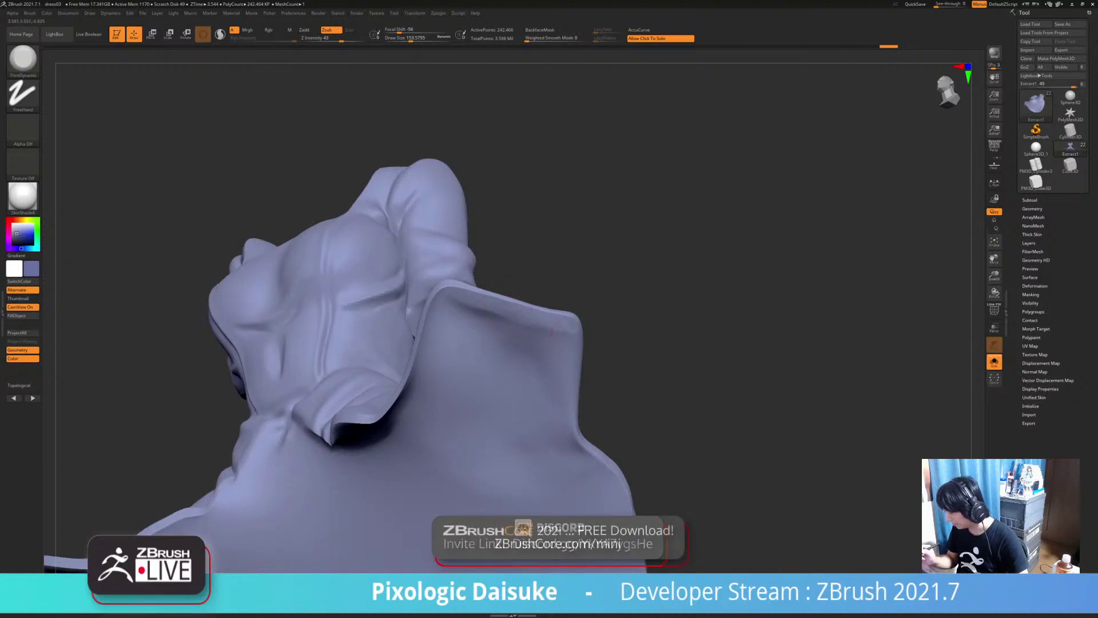
key(shift)
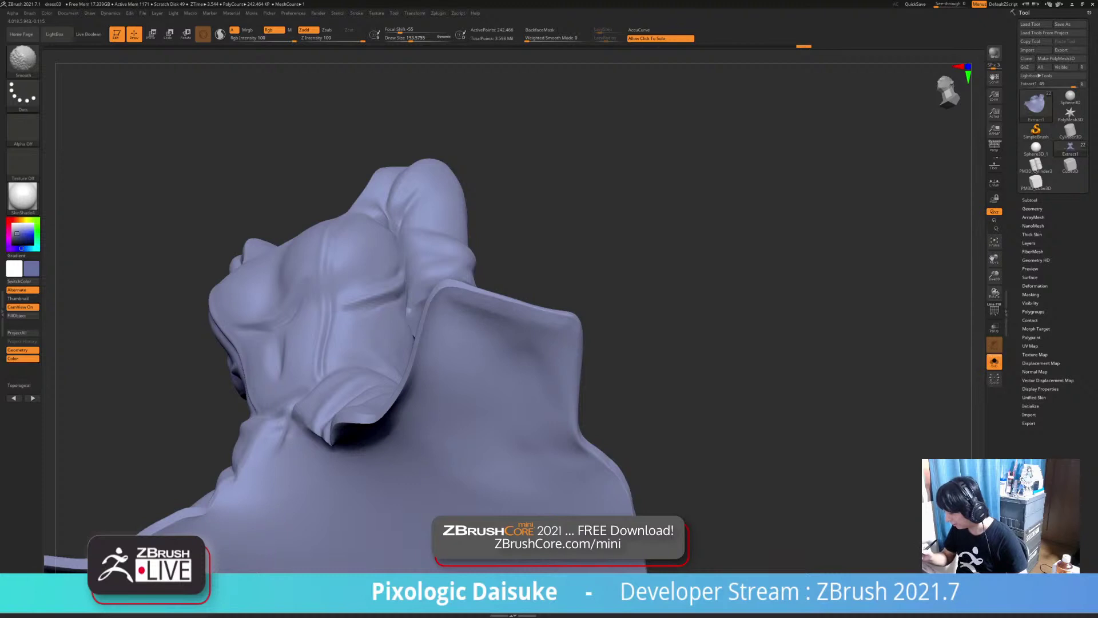
mouse_move(606, 309)
ctrl+right_down()
mouse_move(603, 274)
mouse_move(598, 348)
mouse_move(594, 312)
mouse_move(521, 313)
mouse_move(544, 303)
mouse_move(491, 317)
mouse_move(408, 262)
mouse_move(352, 289)
ctrl+right_up()
click(596, 343)
alt+right_drag(452, 386, 591, 396)
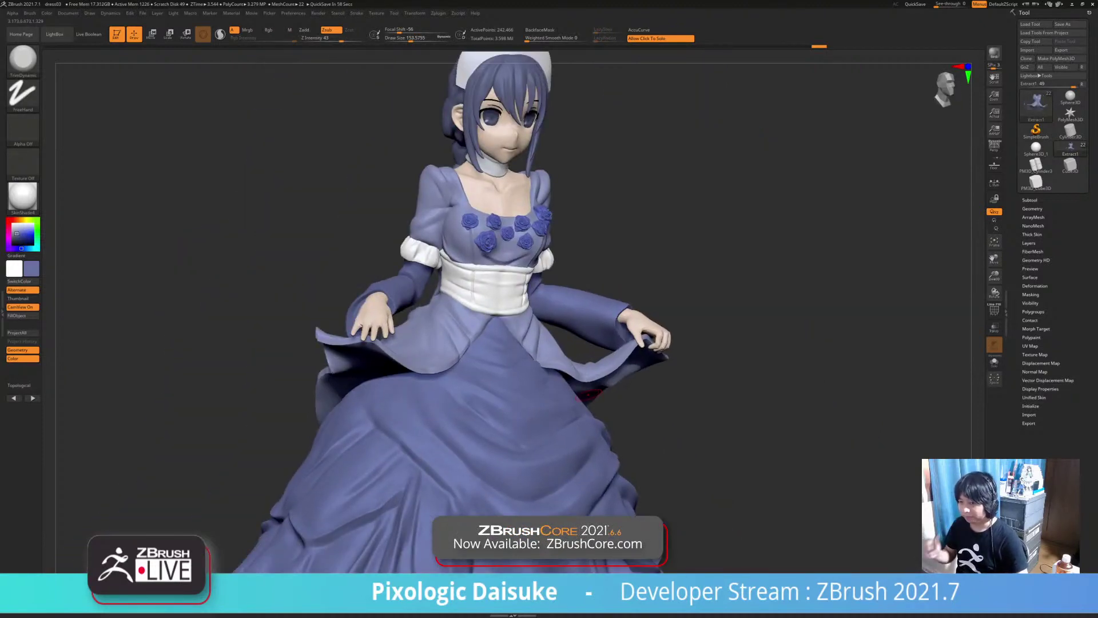
Flatten and smooth the inner surface of the lifted overskirt with TrimDynamic, reducing the draw size to about 118
mouse_move(588, 395)
right_down()
mouse_move(532, 464)
mouse_move(455, 455)
mouse_move(443, 372)
mouse_move(488, 384)
mouse_move(559, 343)
mouse_move(587, 346)
mouse_move(589, 406)
mouse_move(481, 449)
mouse_move(532, 440)
mouse_move(493, 353)
right_up()
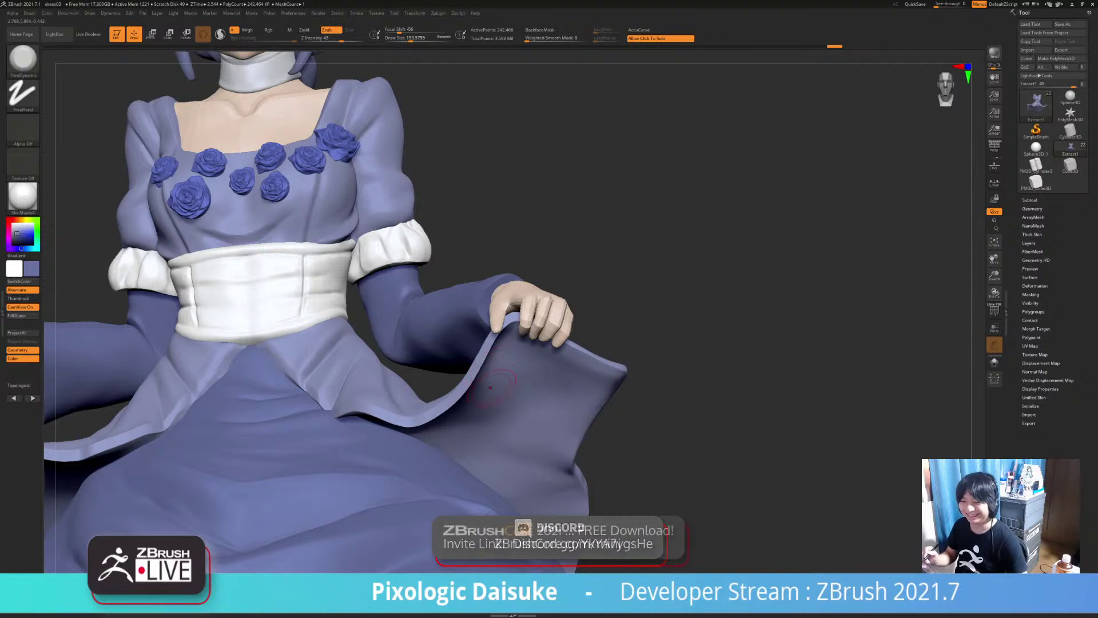
right_drag(487, 382, 472, 191)
click(490, 380)
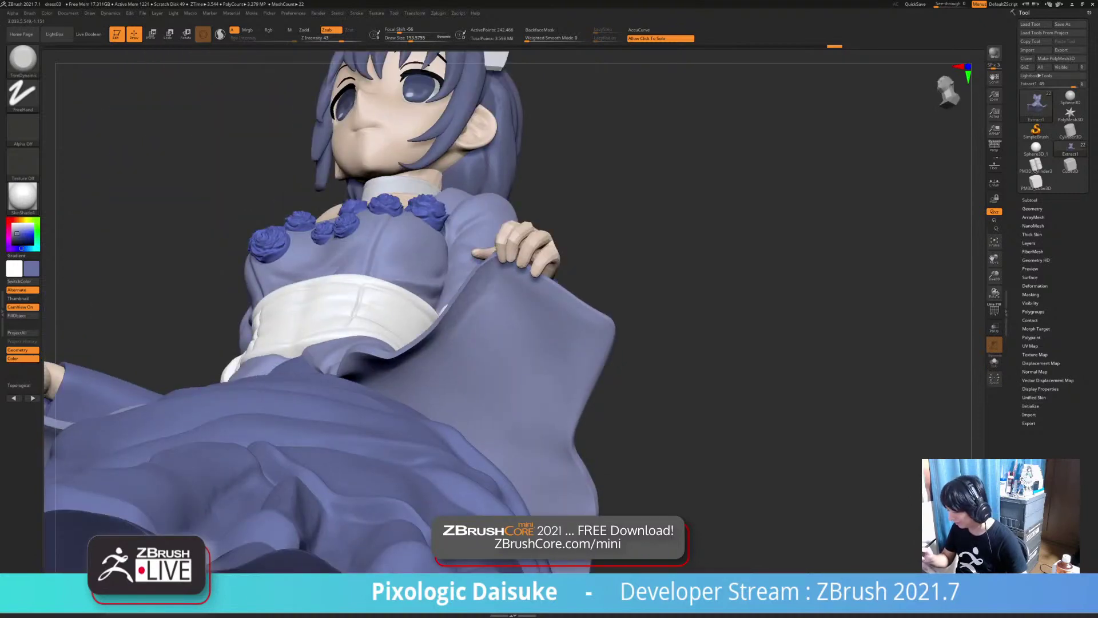
mouse_move(493, 328)
shift+mouse_down()
mouse_move(488, 310)
mouse_move(481, 314)
shift+mouse_up()
mouse_move(458, 337)
right_down()
mouse_move(486, 371)
mouse_move(443, 323)
right_up()
alt+drag(404, 347, 391, 360)
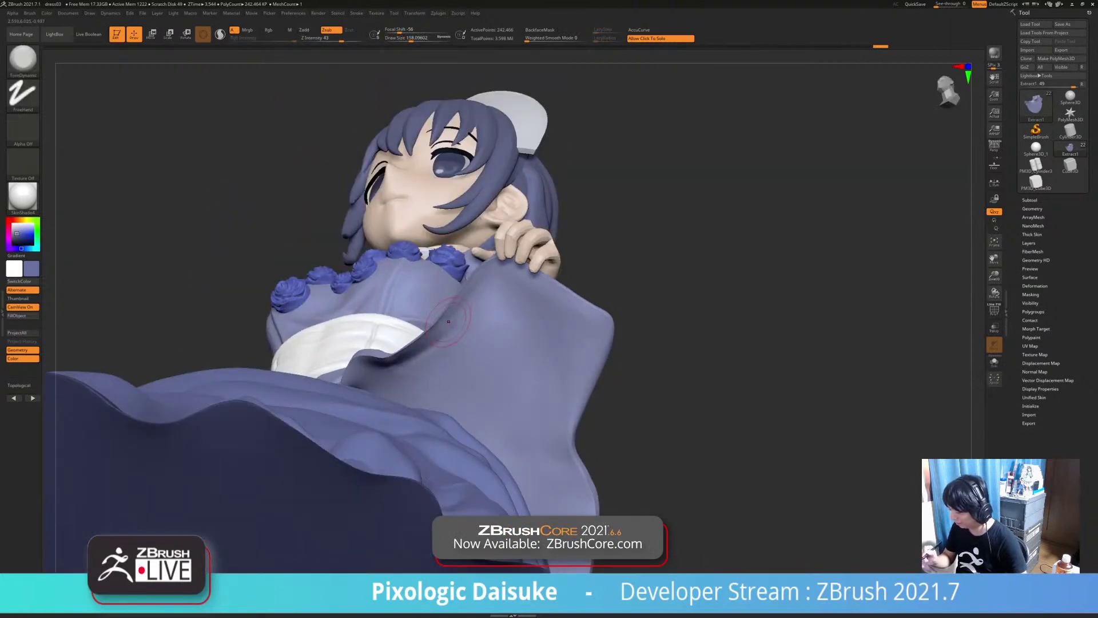
right_drag(395, 343, 402, 398)
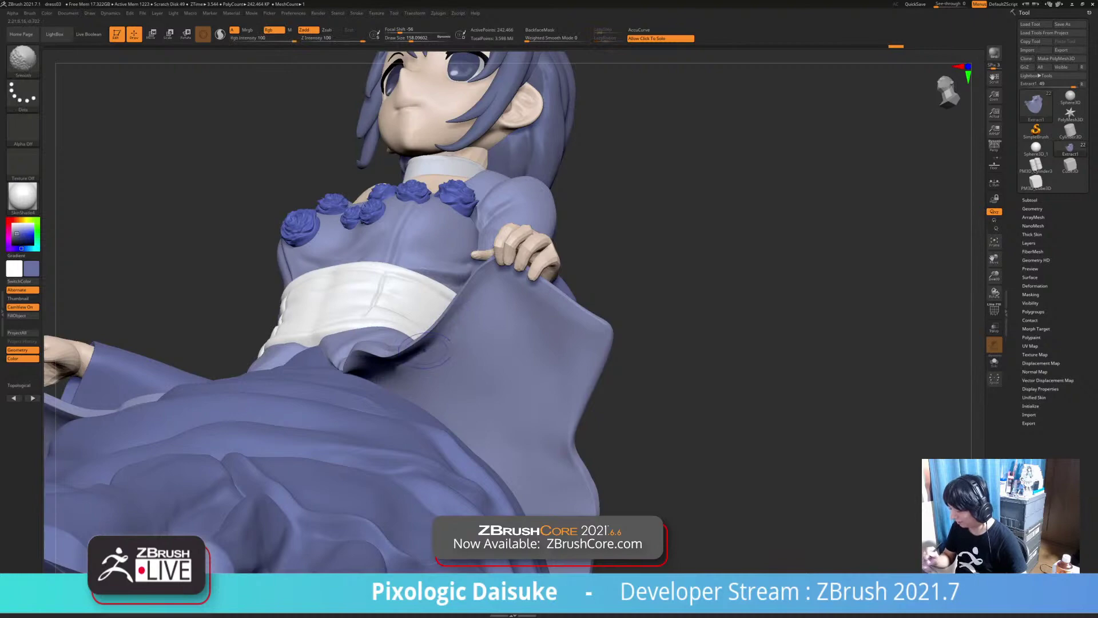
mouse_move(452, 338)
right_down()
mouse_move(477, 303)
mouse_move(475, 351)
mouse_move(515, 361)
right_up()
drag(403, 366, 330, 359)
mouse_move(451, 332)
right_down()
mouse_move(480, 369)
mouse_move(485, 329)
mouse_move(457, 361)
mouse_move(437, 362)
mouse_move(449, 329)
mouse_move(426, 306)
mouse_move(432, 320)
mouse_move(487, 227)
mouse_move(477, 246)
mouse_move(501, 257)
right_up()
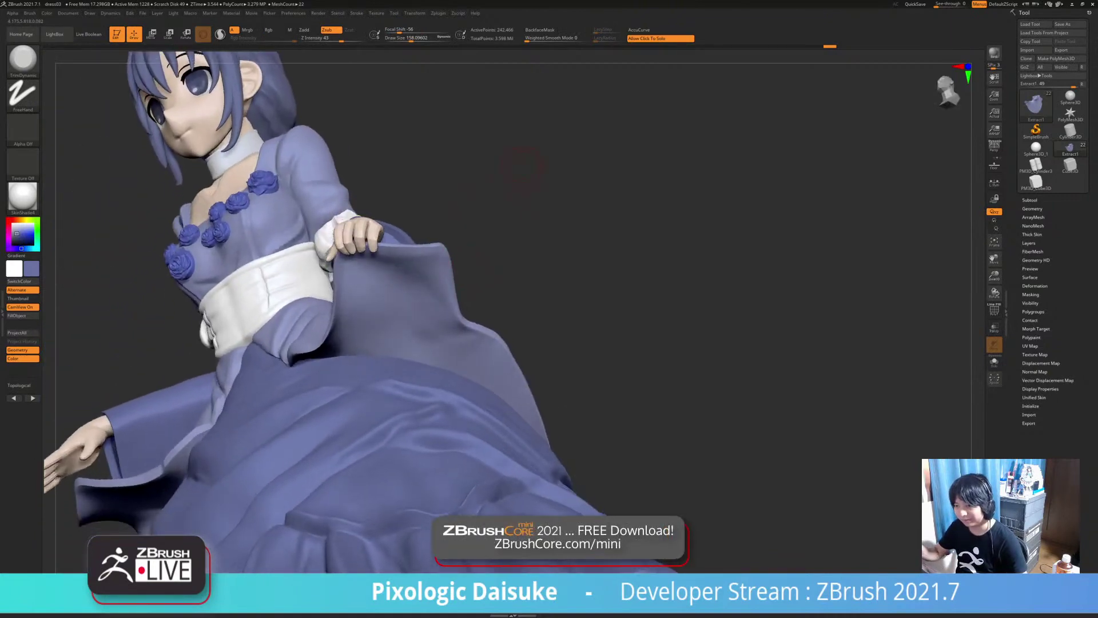
Enlarge the draw size to about 190 and smooth the outer side of the lifted overskirt below the left hand
click(413, 39)
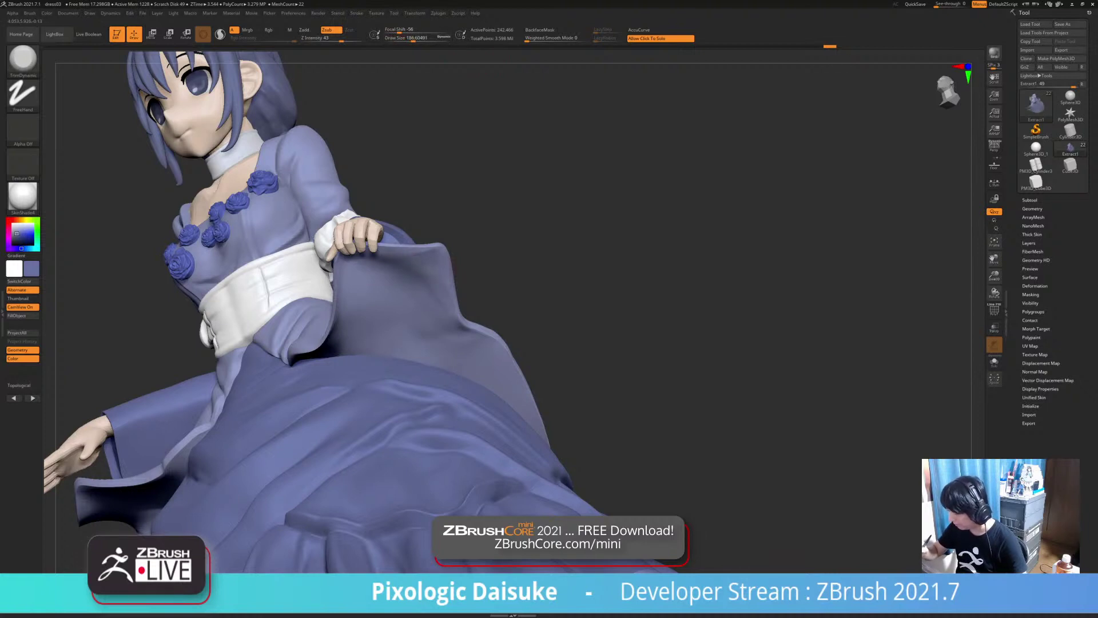
key(shift)
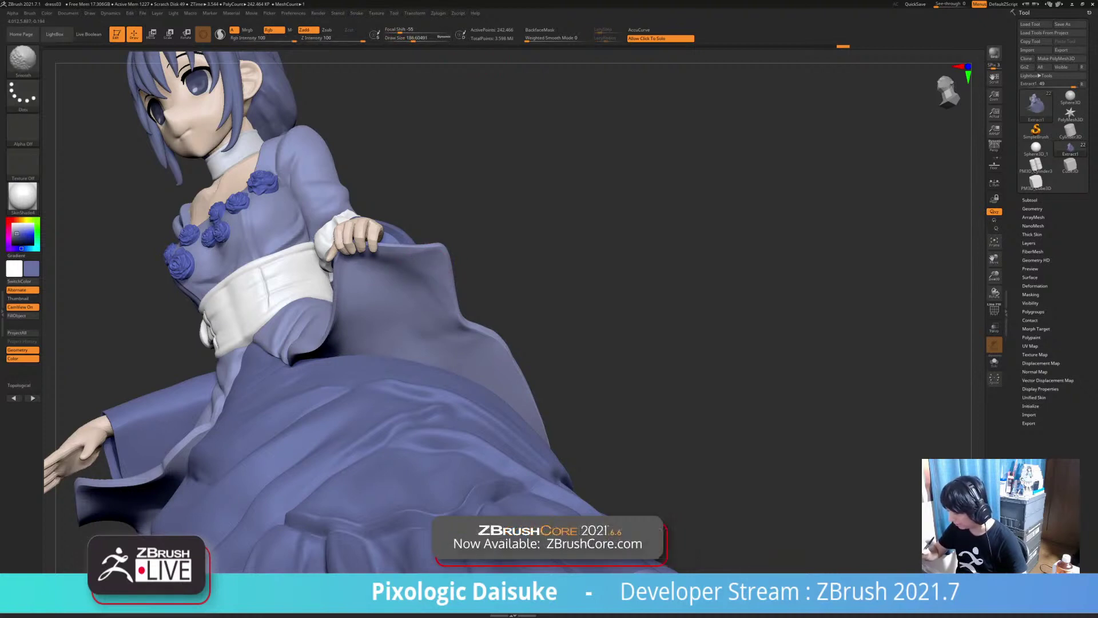
mouse_move(595, 269)
ctrl+right_down()
mouse_move(486, 286)
mouse_move(492, 277)
ctrl+right_up()
mouse_move(626, 281)
right_down()
mouse_move(509, 370)
mouse_move(412, 361)
mouse_move(635, 343)
mouse_move(630, 257)
right_up()
ctrl+right_drag(572, 228, 558, 295)
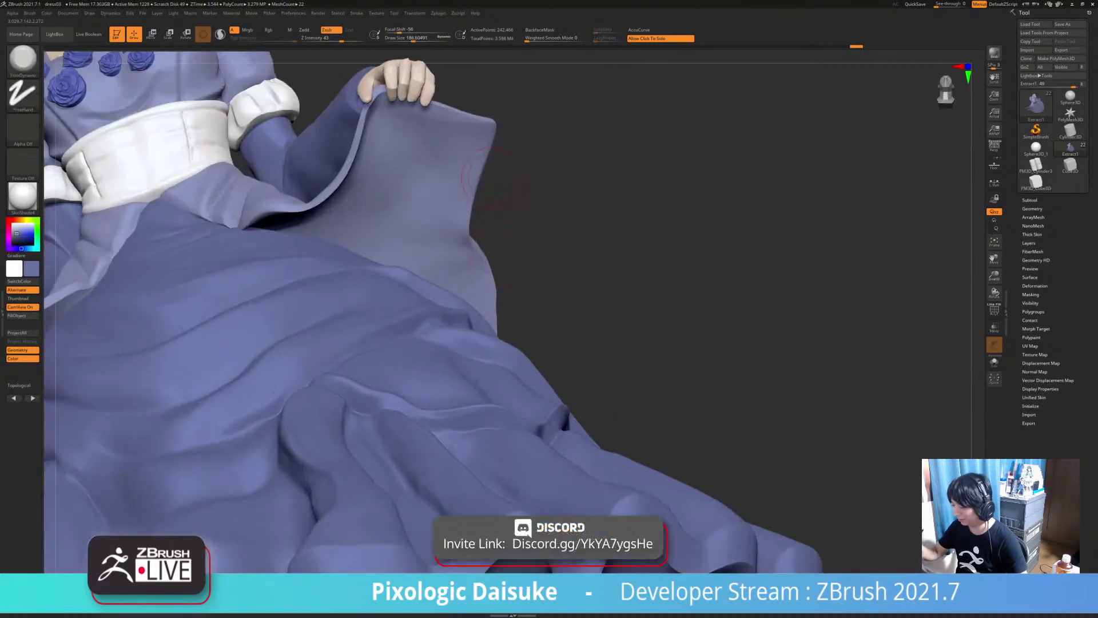
mouse_move(497, 212)
right_down()
mouse_move(478, 134)
mouse_move(481, 230)
right_up()
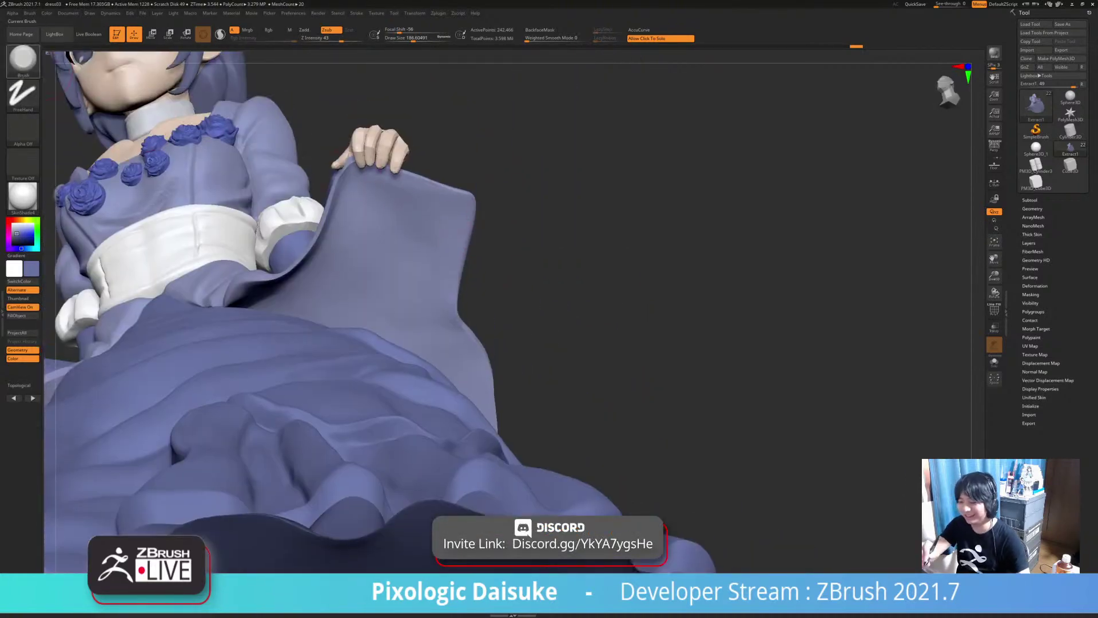
Sharpen the corner and side edge of the lifted overskirt with the Pinch brush
click(23, 60)
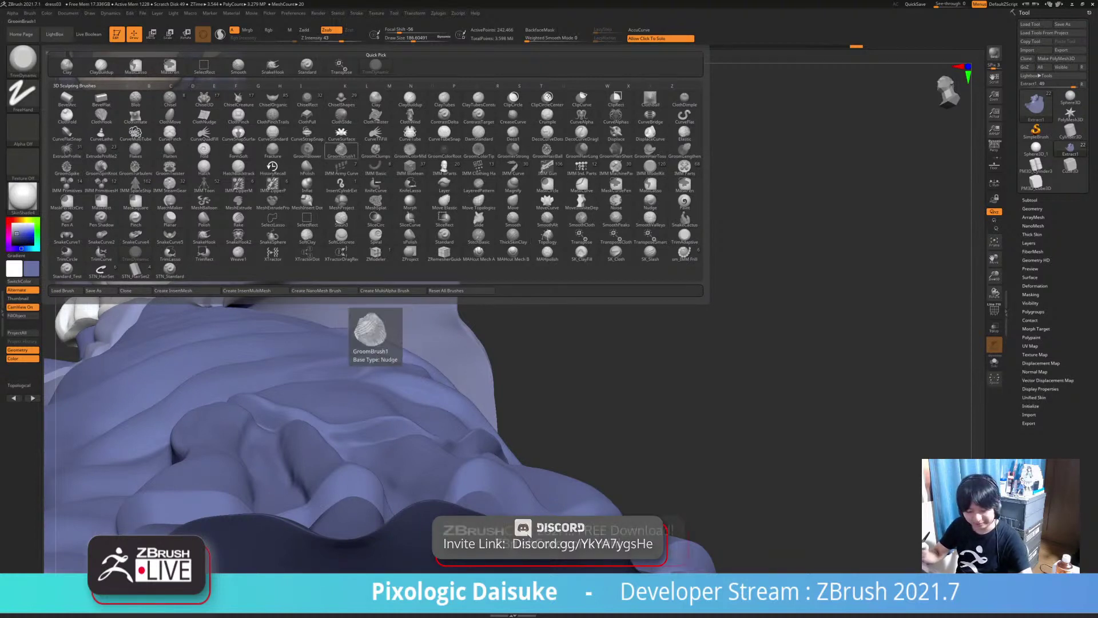
key(p)
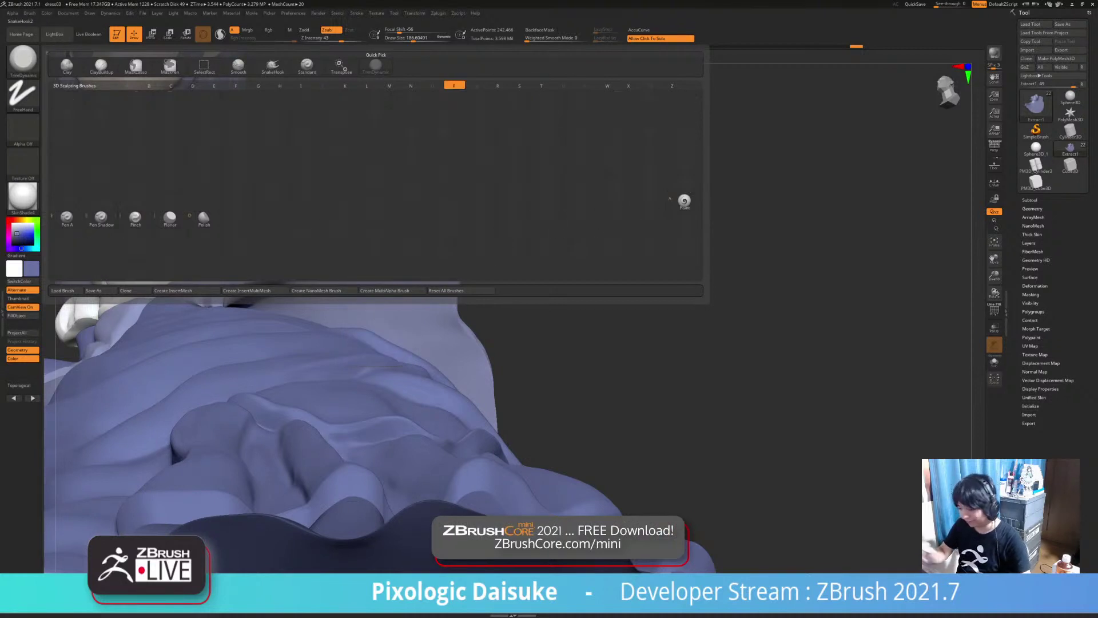
key(i)
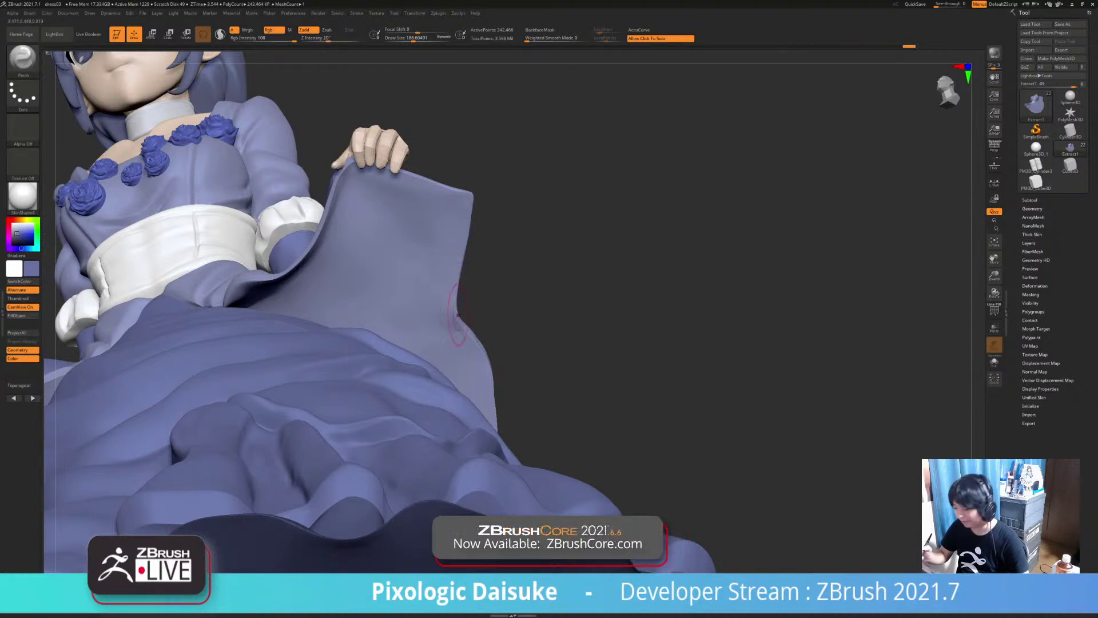
ctrl+right_drag(465, 326, 486, 344)
right_drag(486, 343, 366, 380)
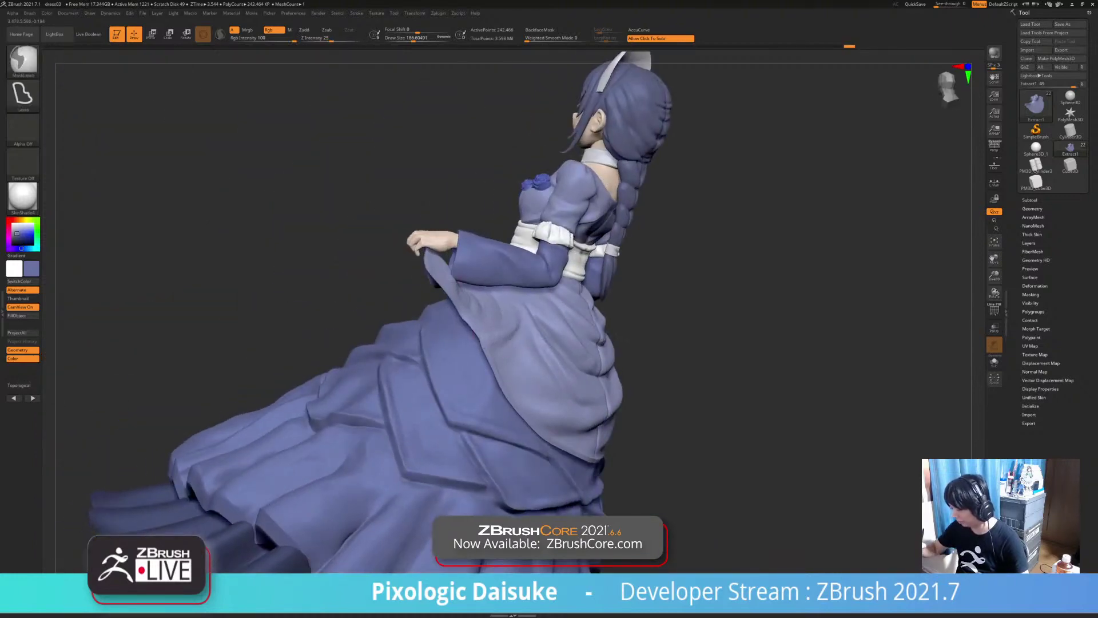
mouse_move(446, 276)
ctrl+right_down()
mouse_move(447, 303)
mouse_move(403, 264)
mouse_move(378, 257)
ctrl+right_up()
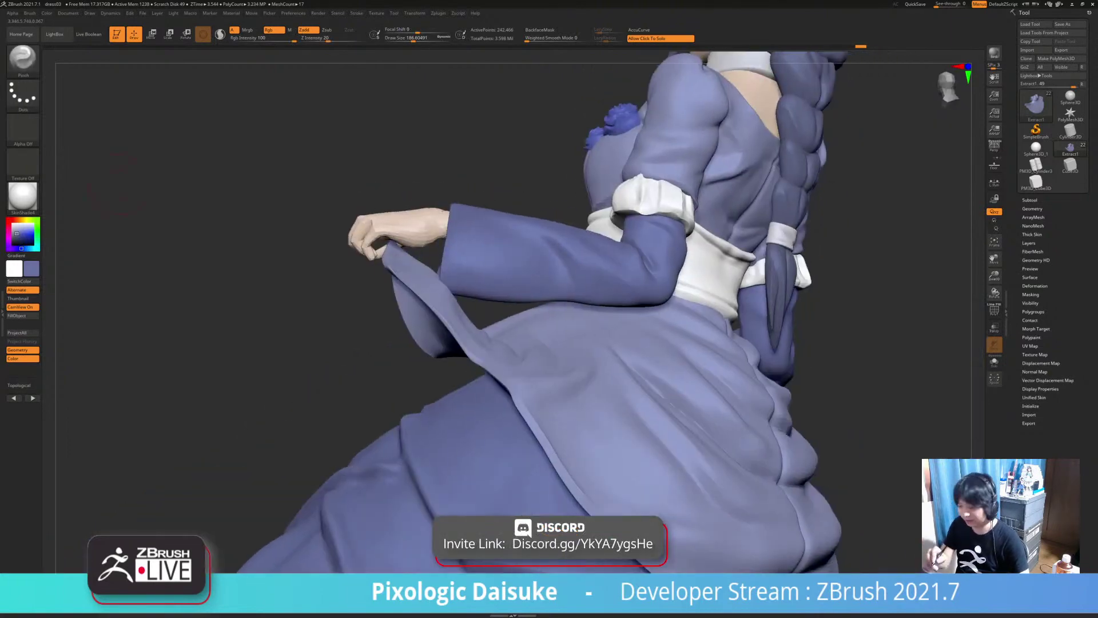
Reshape the overskirt's lifted edge behind the left hand using SnakeHook with BackfaceMask at a draw size of about 256
key(b)
key(s)
key(h)
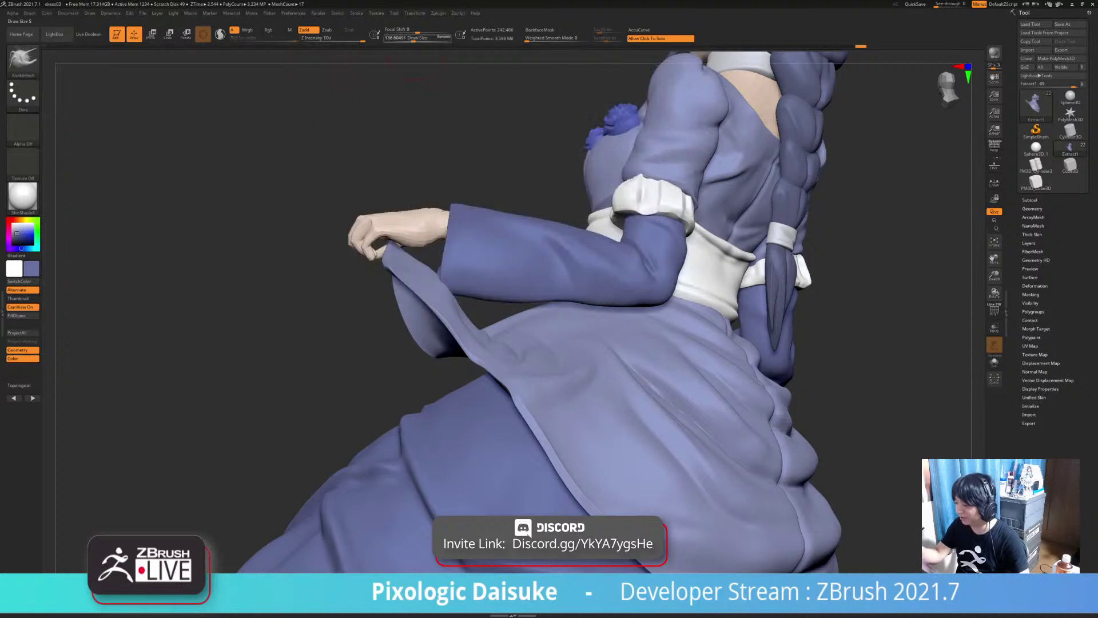
key(ctrl+z)
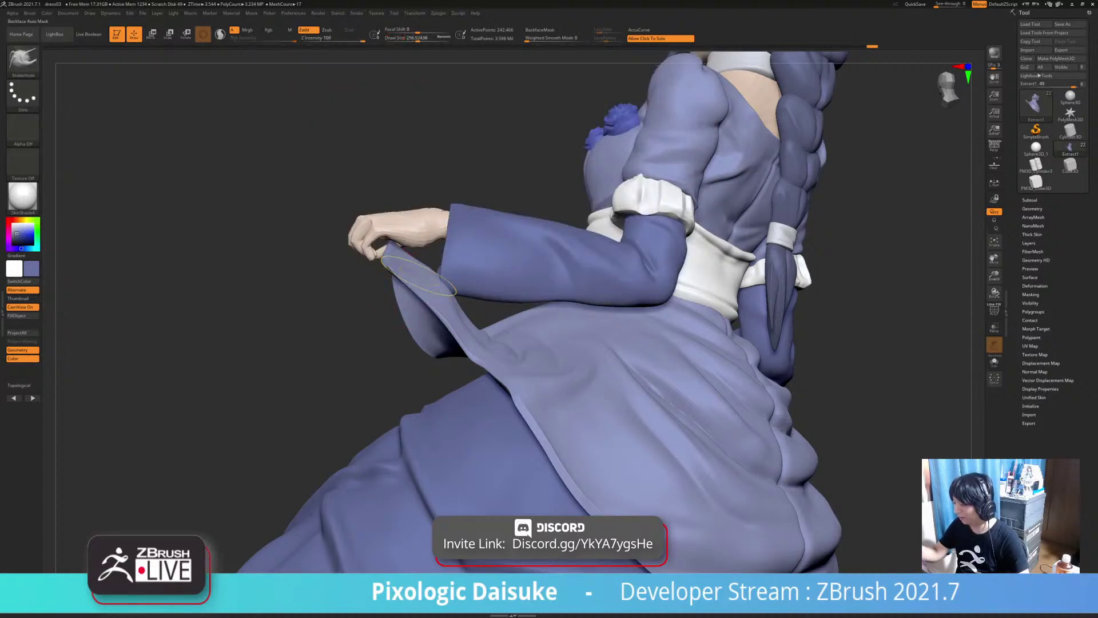
key(alt+b)
ctrl+right_drag(412, 276, 482, 285)
drag(456, 293, 464, 287)
mouse_move(464, 288)
right_down()
mouse_move(321, 276)
mouse_move(343, 298)
mouse_move(312, 310)
right_up()
Increase the SnakeHook draw size to about 305 and adjust the overskirt's lifted corner around the left hand
key(s)
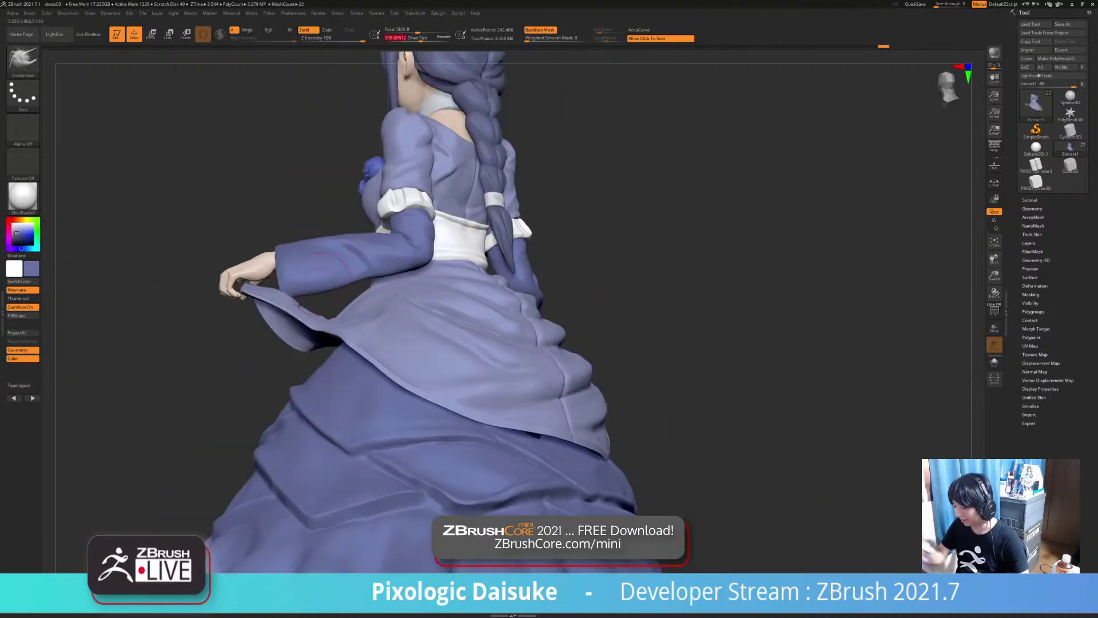
drag(267, 291, 260, 293)
mouse_move(260, 292)
right_down()
mouse_move(351, 369)
mouse_move(424, 366)
right_up()
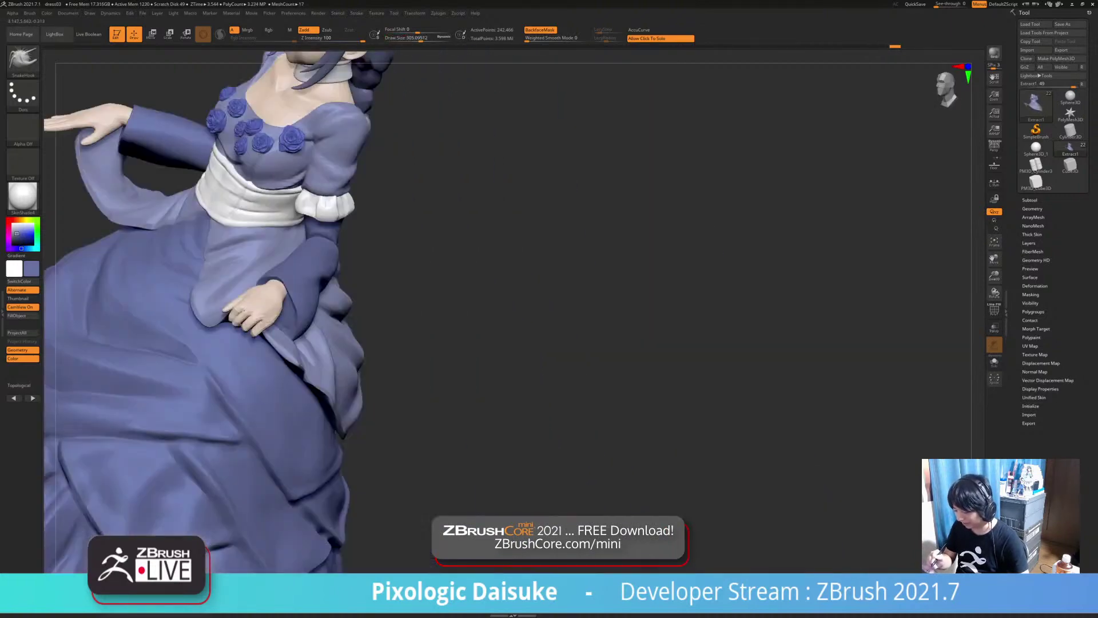
mouse_move(355, 344)
alt+right_down()
mouse_move(446, 355)
mouse_move(356, 334)
alt+right_up()
drag(352, 328, 359, 338)
mouse_move(359, 338)
right_down()
mouse_move(381, 329)
mouse_move(483, 349)
right_up()
mouse_move(366, 338)
alt+right_down()
mouse_move(452, 382)
mouse_move(365, 71)
mouse_move(491, 165)
alt+right_up()
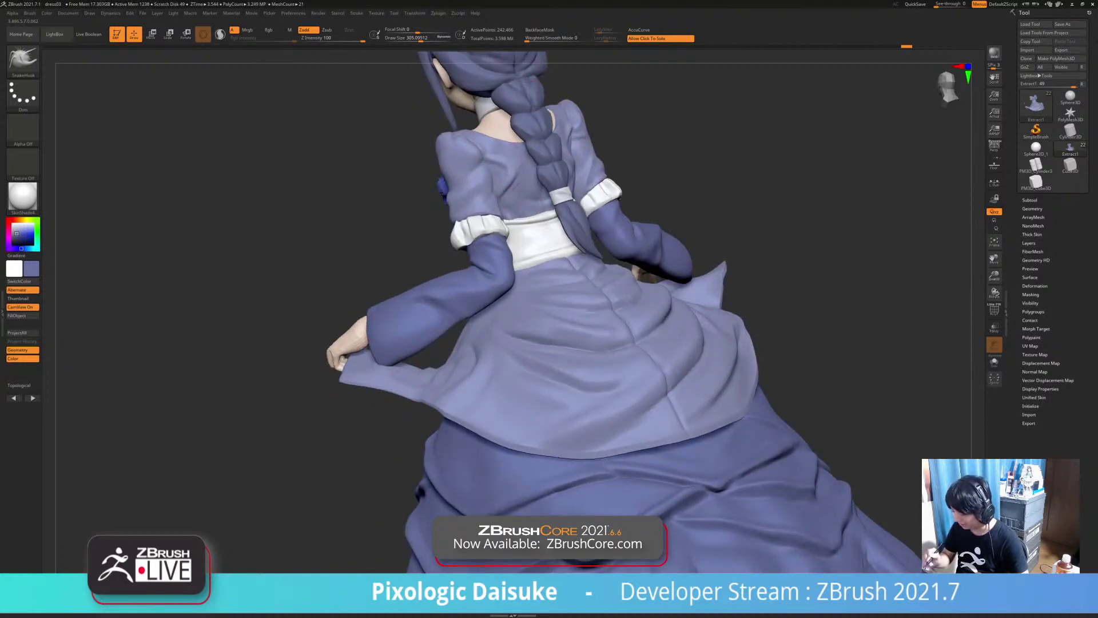
Refine and smooth the overskirt edge beneath the left sleeve with BackfaceMask on and a draw size of about 437
right_drag(372, 333, 503, 300)
click(425, 39)
click(540, 31)
click(428, 39)
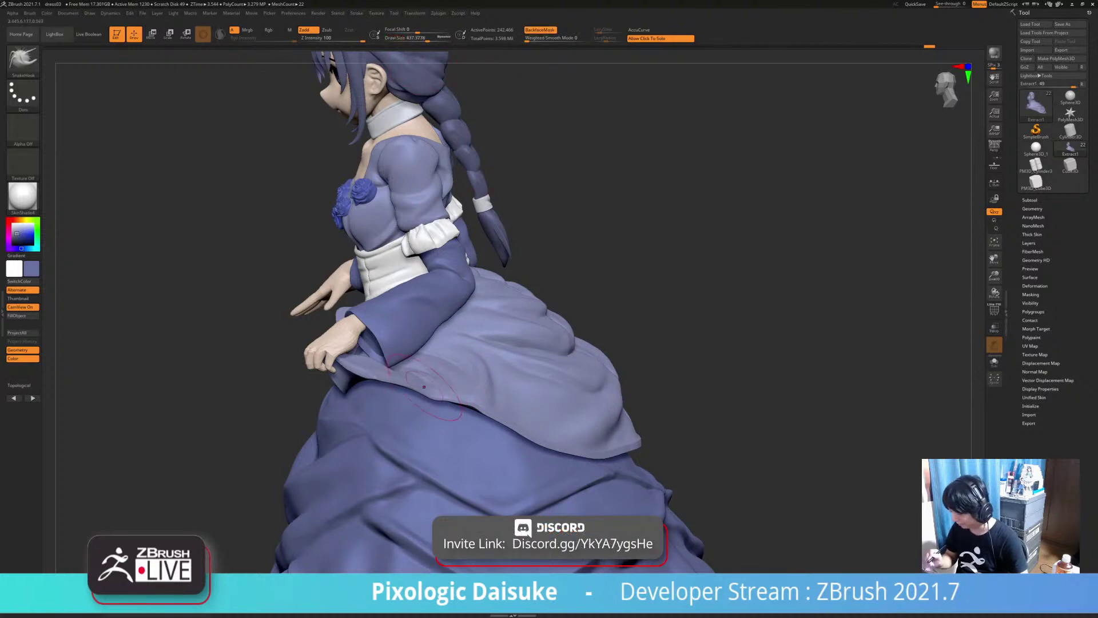
right_drag(468, 402, 420, 402)
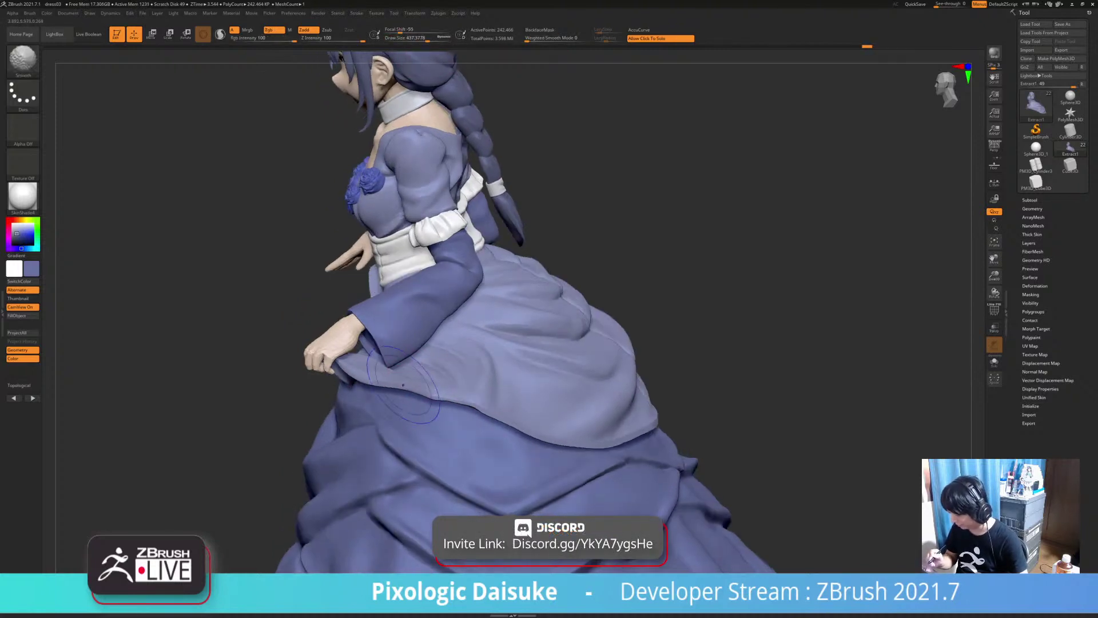
shift+drag(397, 380, 361, 374)
mouse_move(360, 375)
right_down()
mouse_move(321, 391)
mouse_move(395, 375)
mouse_move(375, 391)
right_up()
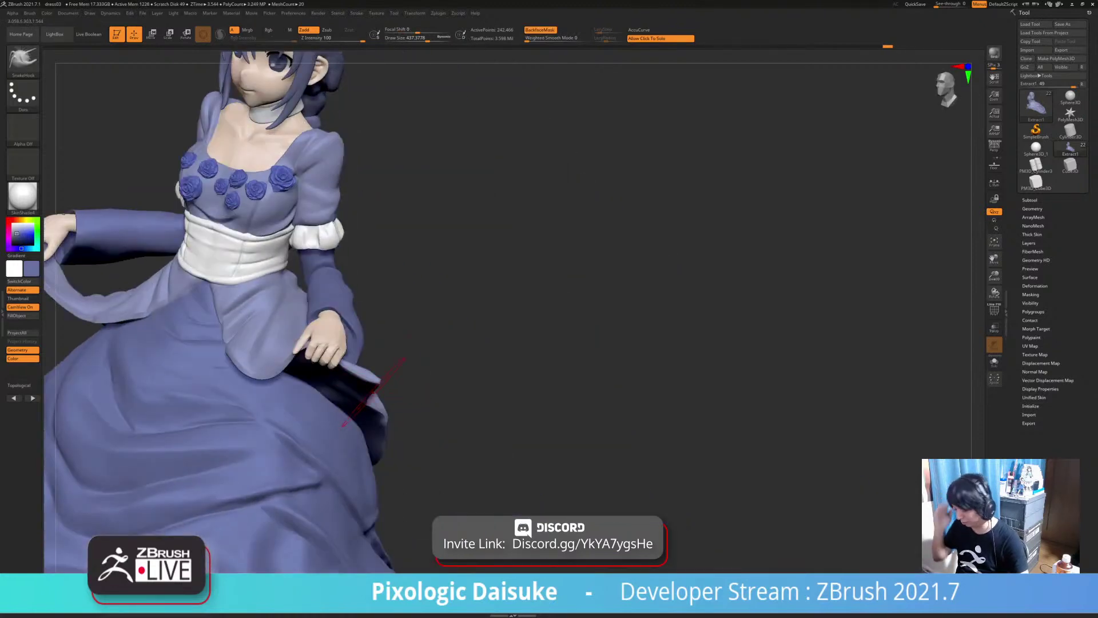
Turn off BackfaceMask, then flatten and smooth the upper surface of the lifted overskirt corner with TrimDynamic
click(541, 30)
right_drag(474, 337, 355, 396)
key(b)
key(t)
key(d)
right_drag(412, 343, 322, 398)
right_drag(377, 343, 382, 378)
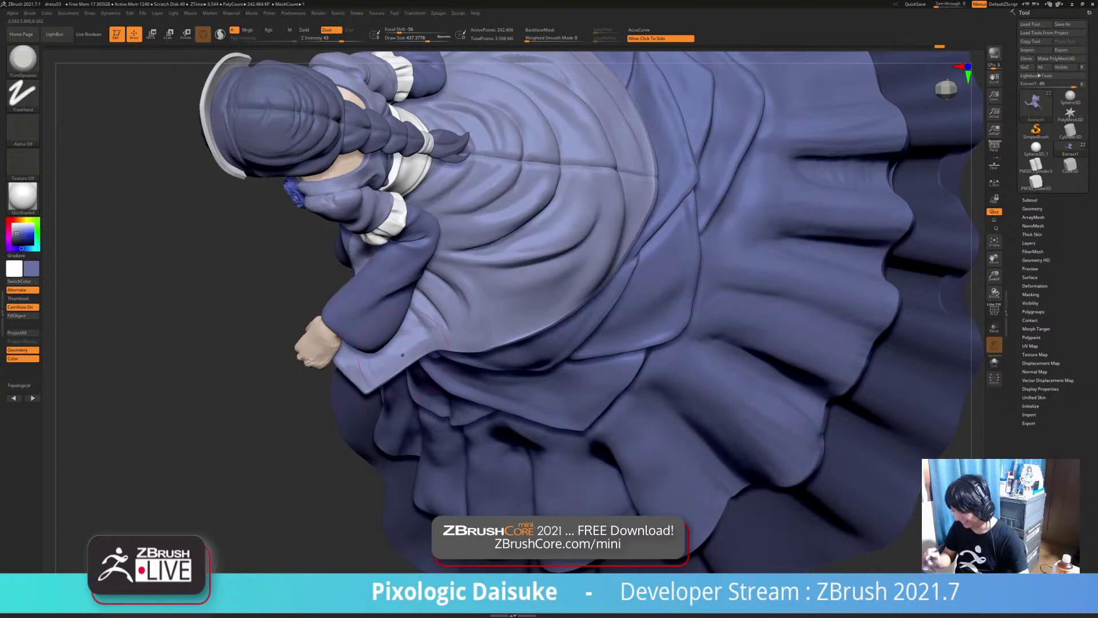
shift+drag(402, 354, 416, 343)
right_drag(366, 367, 407, 378)
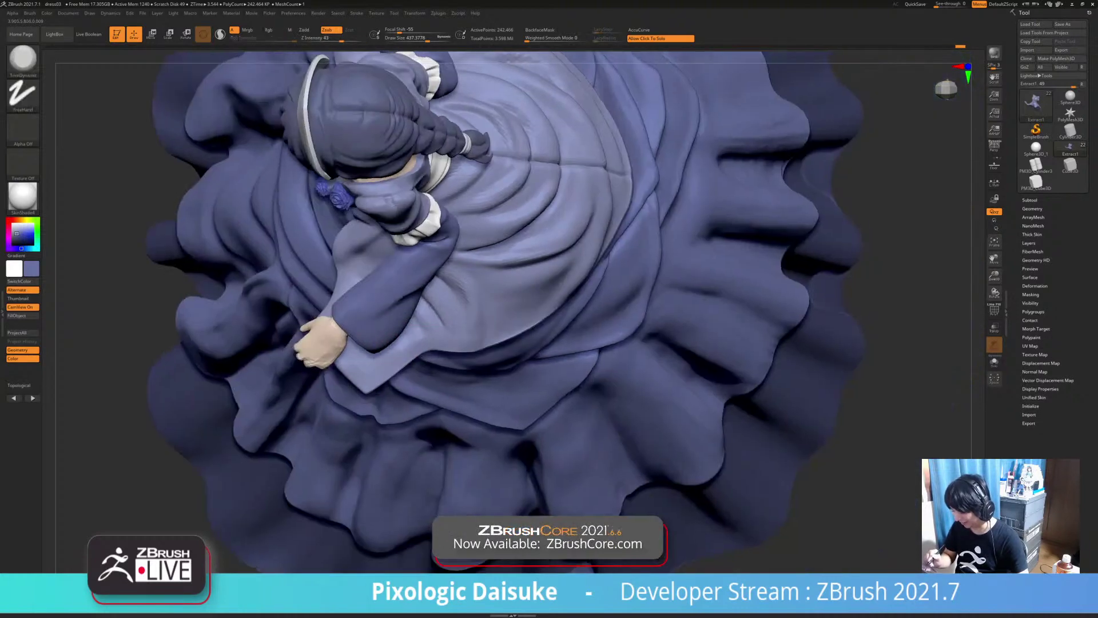
mouse_move(412, 338)
right_down()
mouse_move(429, 349)
mouse_move(395, 321)
right_up()
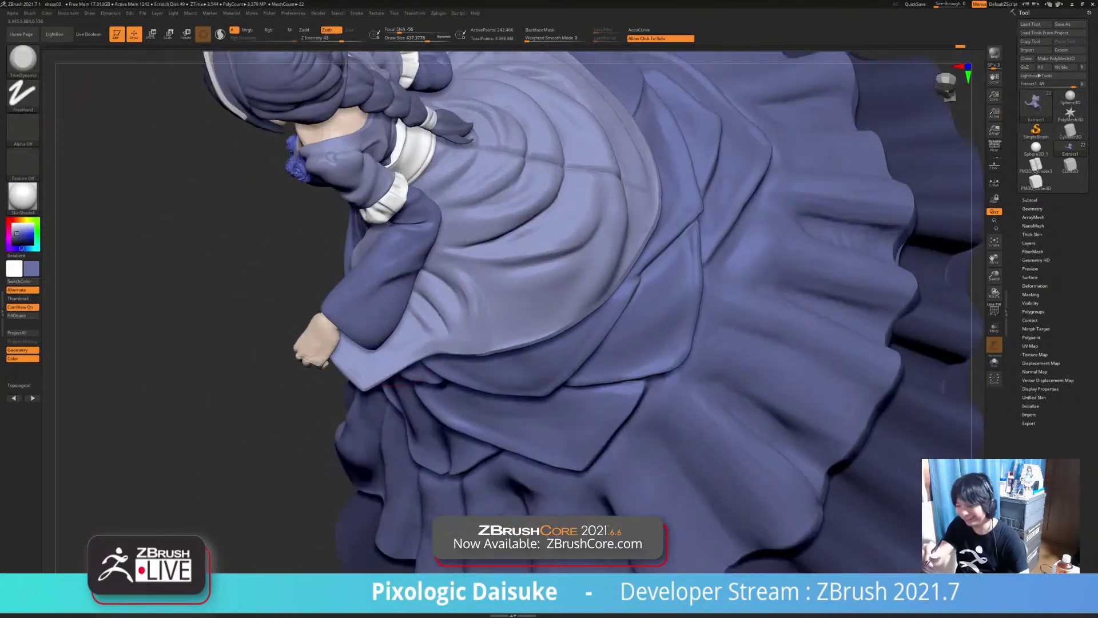
Pull the overskirt's lifted corner and front edge into shape around the left hand with SnakeHook, unmasked
key(b)
key(s)
key(h)
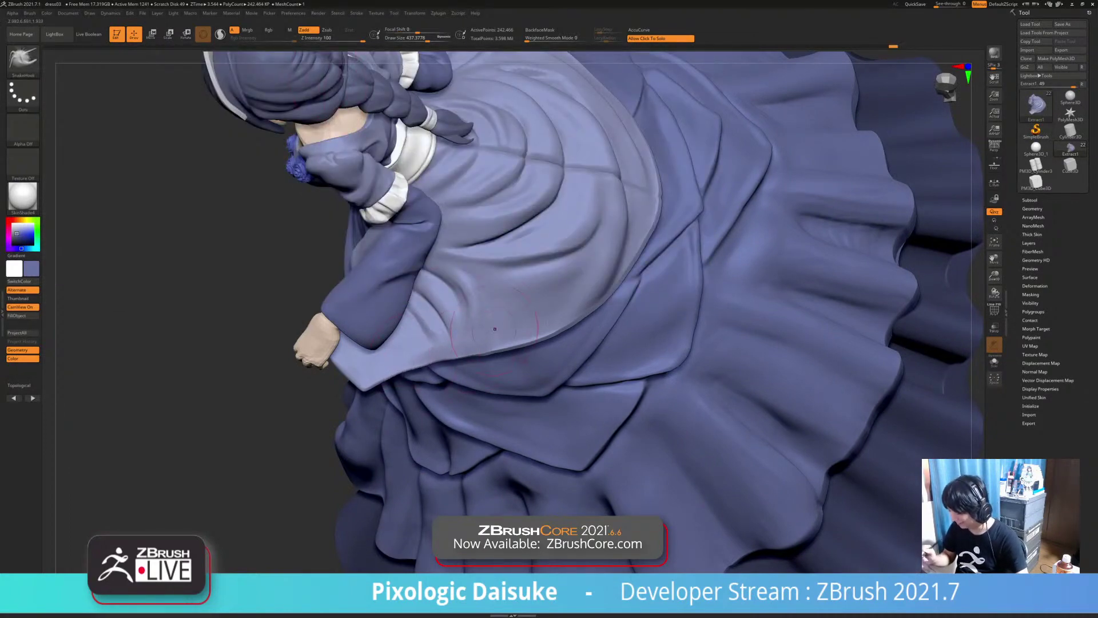
key(shift)
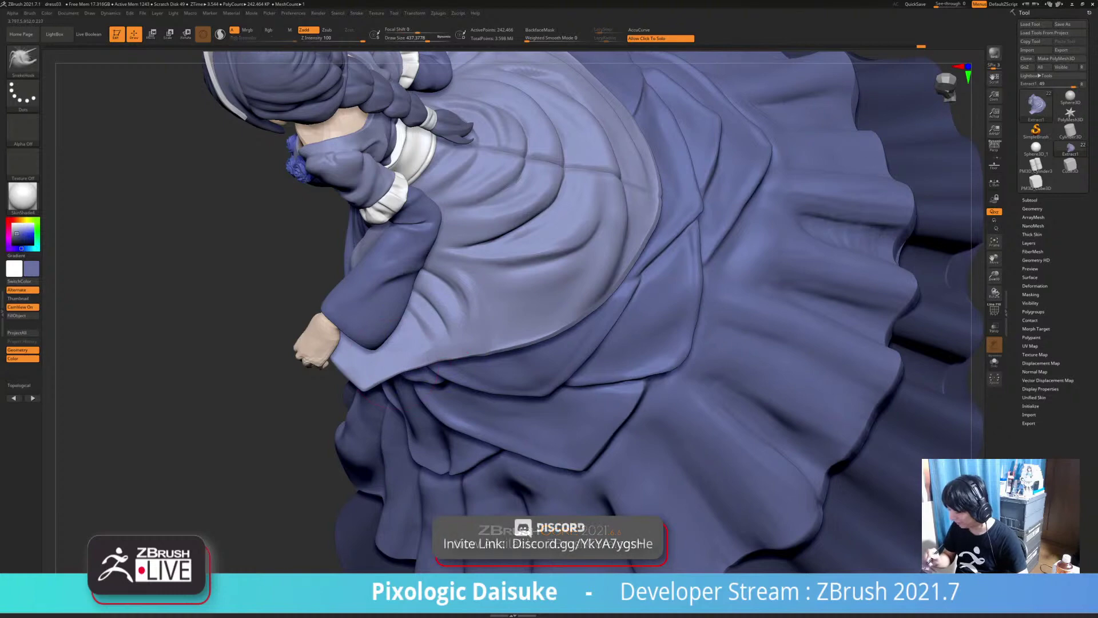
drag(400, 368, 373, 368)
mouse_move(469, 424)
ctrl+right_down()
mouse_move(513, 309)
mouse_move(595, 286)
mouse_move(555, 308)
mouse_move(556, 371)
mouse_move(640, 395)
mouse_move(569, 422)
mouse_move(592, 421)
ctrl+right_up()
drag(445, 289, 448, 279)
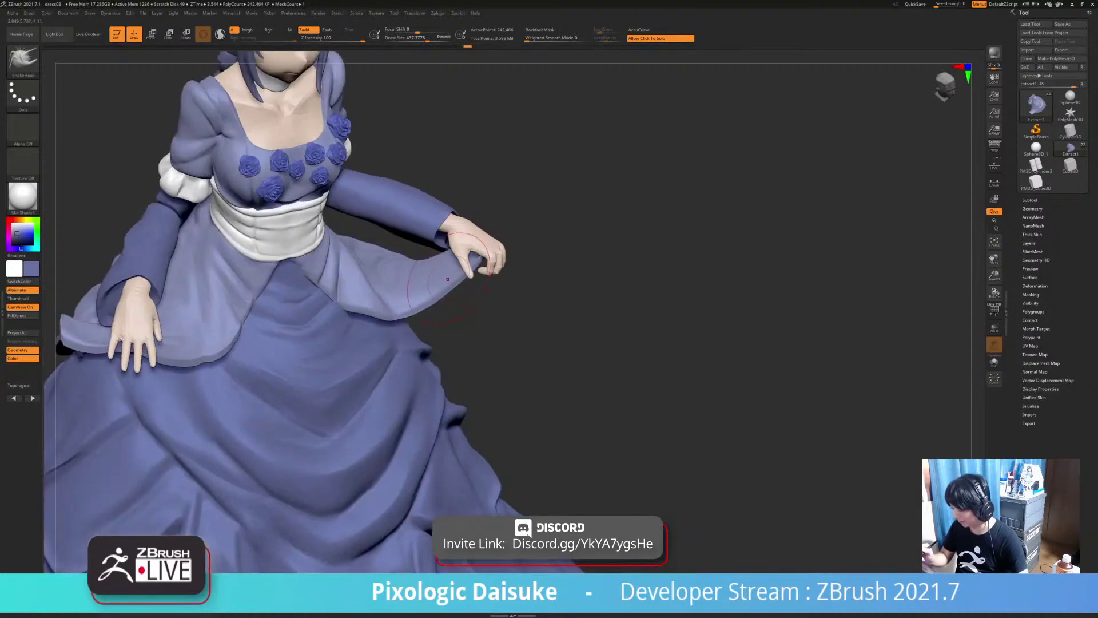
mouse_move(447, 279)
right_down()
mouse_move(409, 240)
mouse_move(454, 250)
mouse_move(464, 286)
mouse_move(480, 281)
mouse_move(492, 295)
mouse_move(475, 303)
mouse_move(478, 291)
mouse_move(486, 315)
mouse_move(490, 296)
right_up()
key(shift)
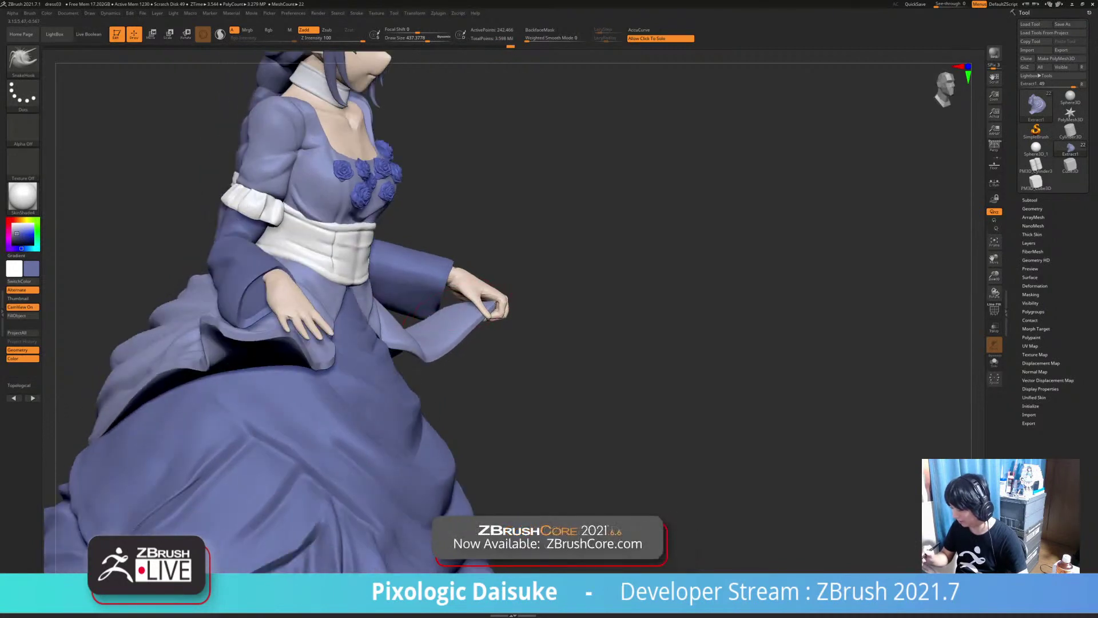
key(shift)
Refine the overskirt edge at the gripping left hand with SnakeHook, reducing the draw size to about 311 and about 201
right_drag(485, 318, 486, 335)
right_drag(475, 295, 486, 326)
ctrl+right_drag(437, 269, 433, 308)
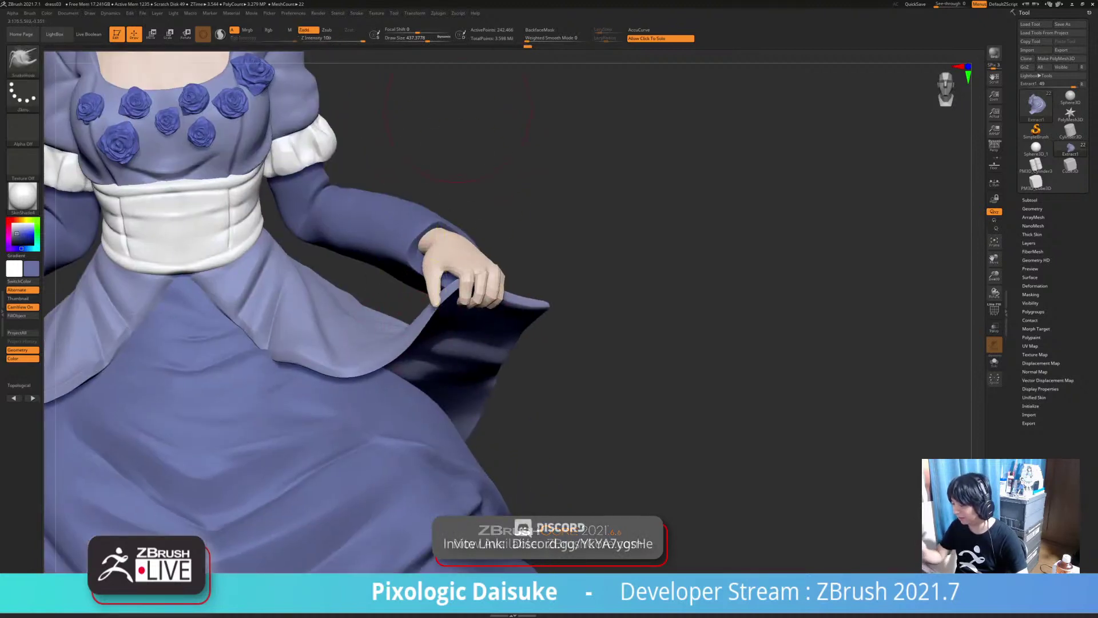
click(422, 40)
mouse_move(446, 303)
right_down()
mouse_move(447, 272)
mouse_move(461, 279)
right_up()
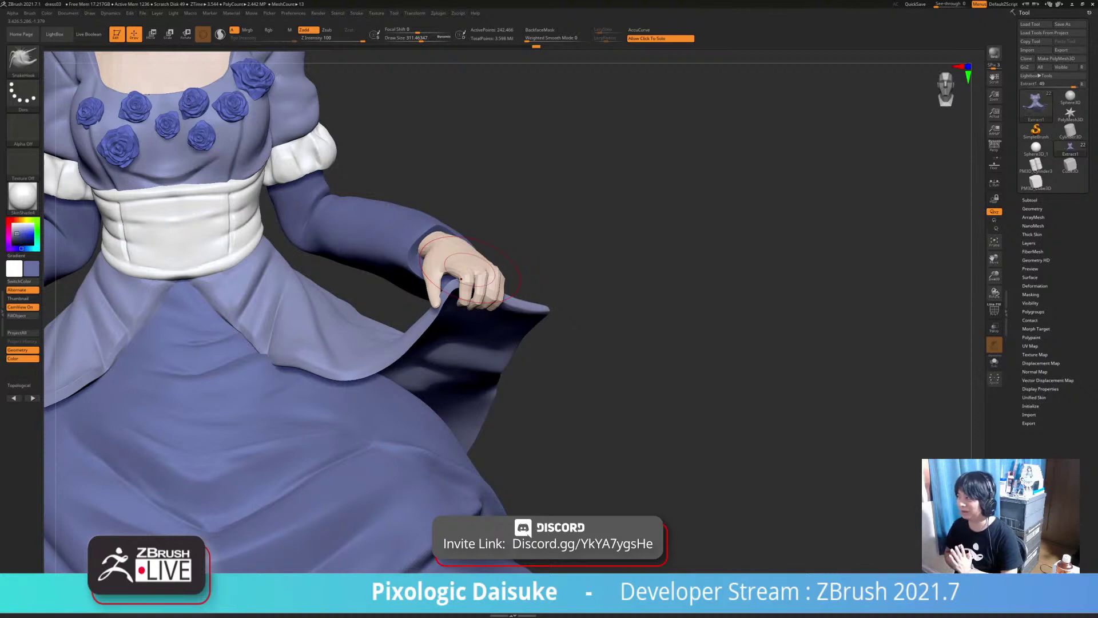
mouse_move(461, 279)
right_down()
mouse_move(440, 278)
mouse_move(493, 276)
right_up()
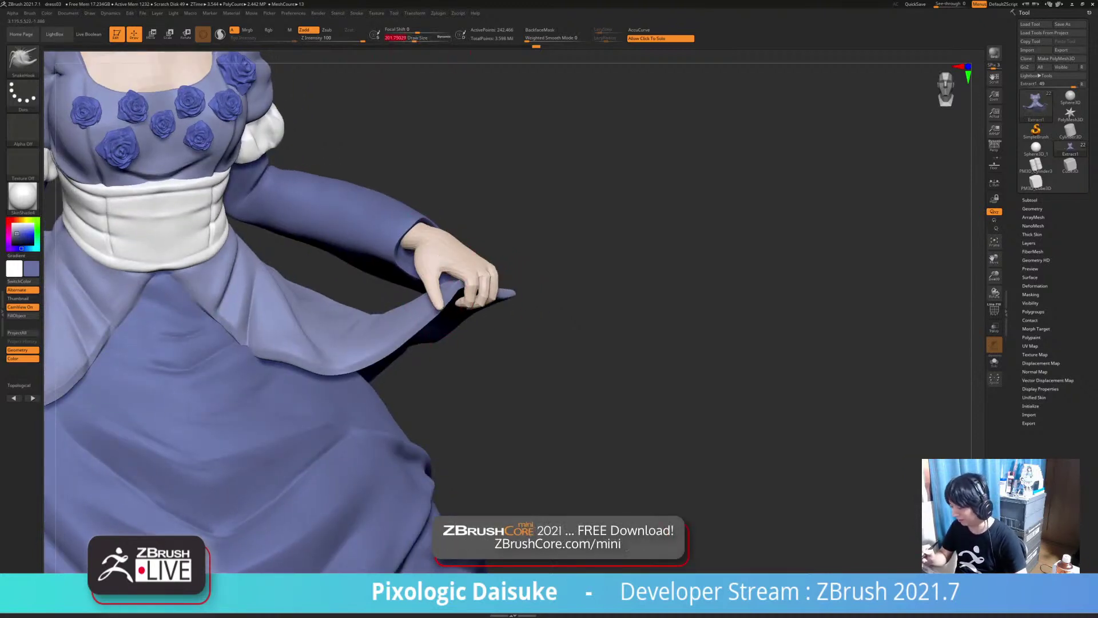
mouse_move(445, 306)
right_down()
mouse_move(429, 320)
mouse_move(426, 274)
mouse_move(437, 360)
right_up()
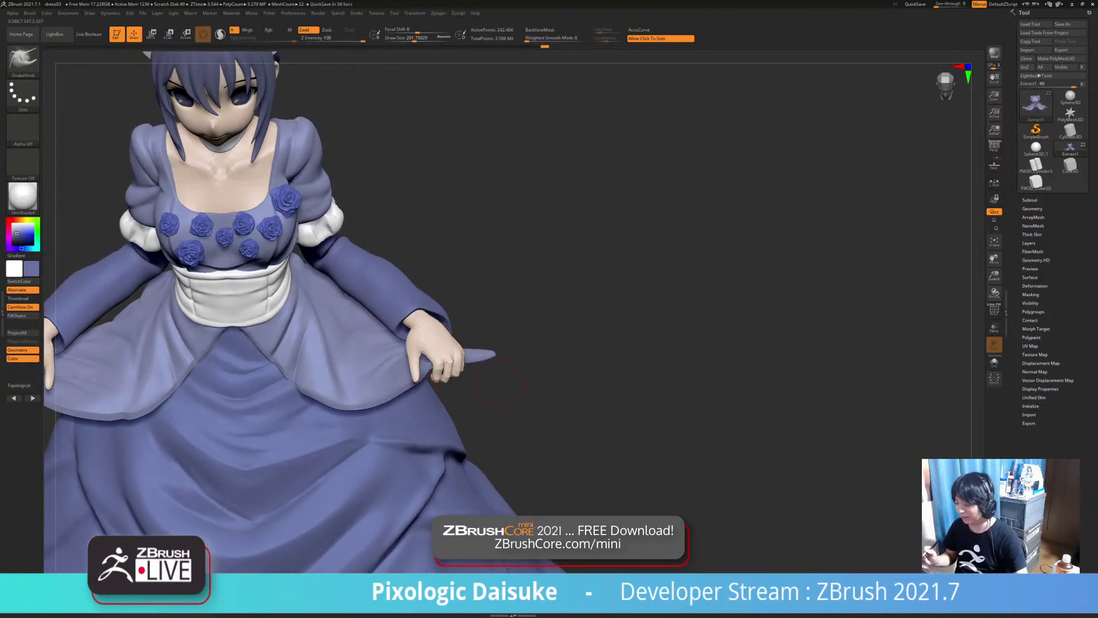
mouse_move(500, 383)
right_down()
mouse_move(485, 446)
mouse_move(495, 486)
mouse_move(493, 424)
right_up()
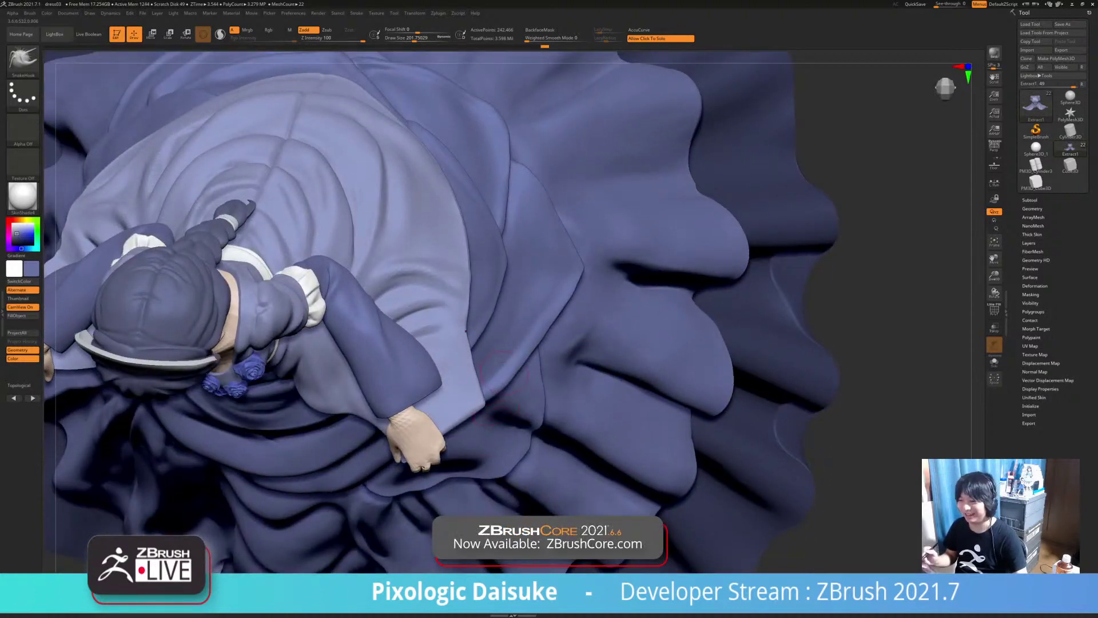
mouse_move(501, 373)
right_down()
mouse_move(518, 407)
mouse_move(481, 379)
mouse_move(529, 366)
mouse_move(540, 401)
right_up()
key(ctrl)
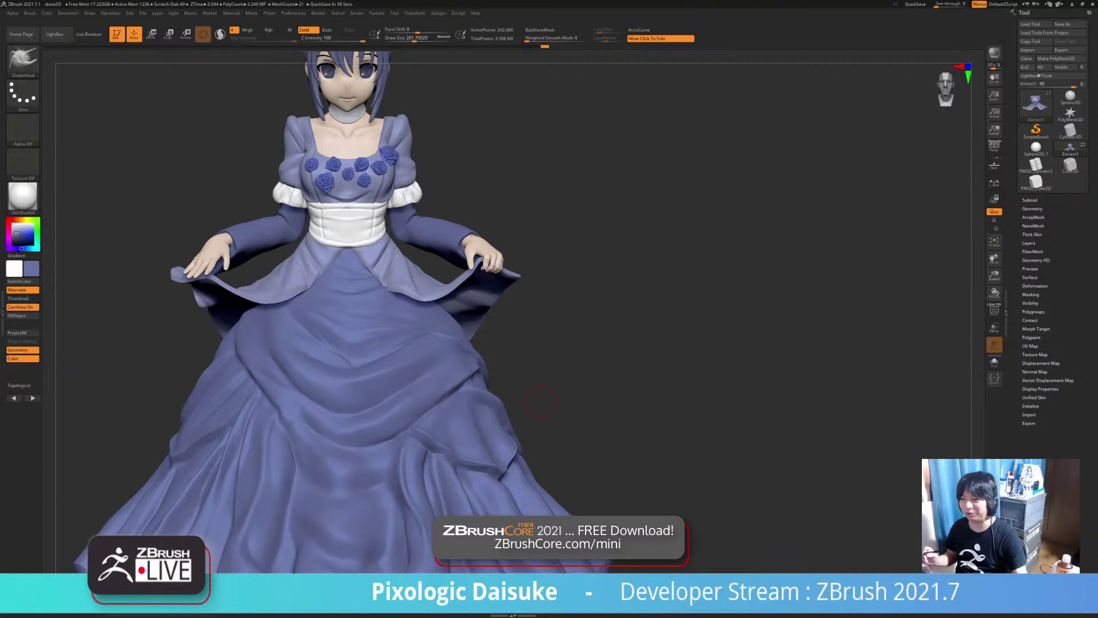
Adjust the overskirt's lifted edges with SnakeHook at an enlarged draw size, undo the last stroke, and smooth the front edge
drag(541, 402, 598, 429)
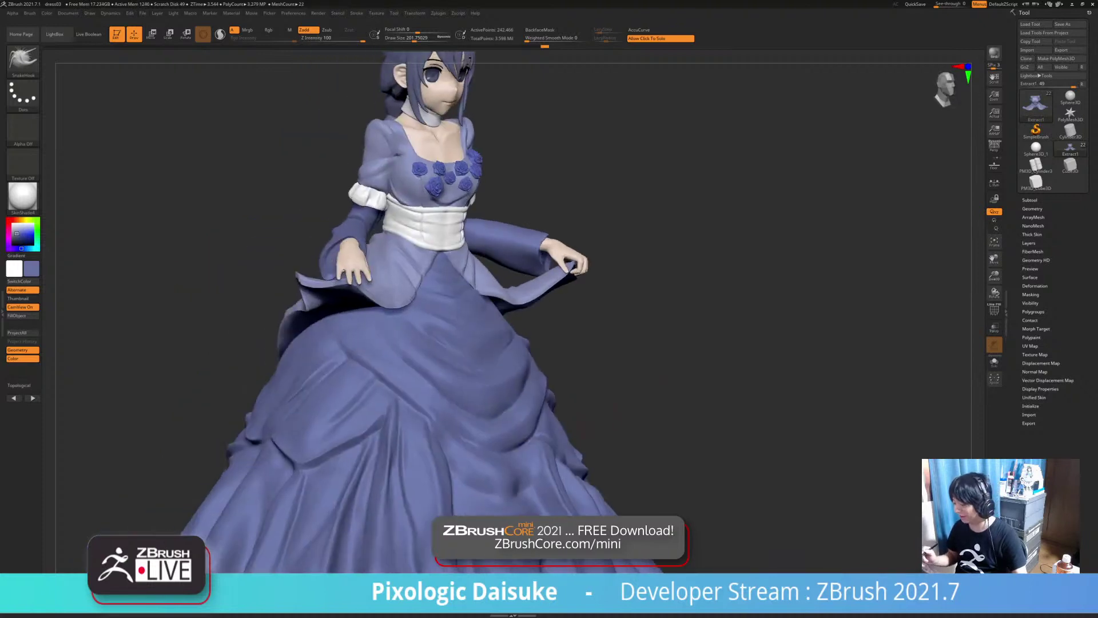
drag(663, 426, 604, 421)
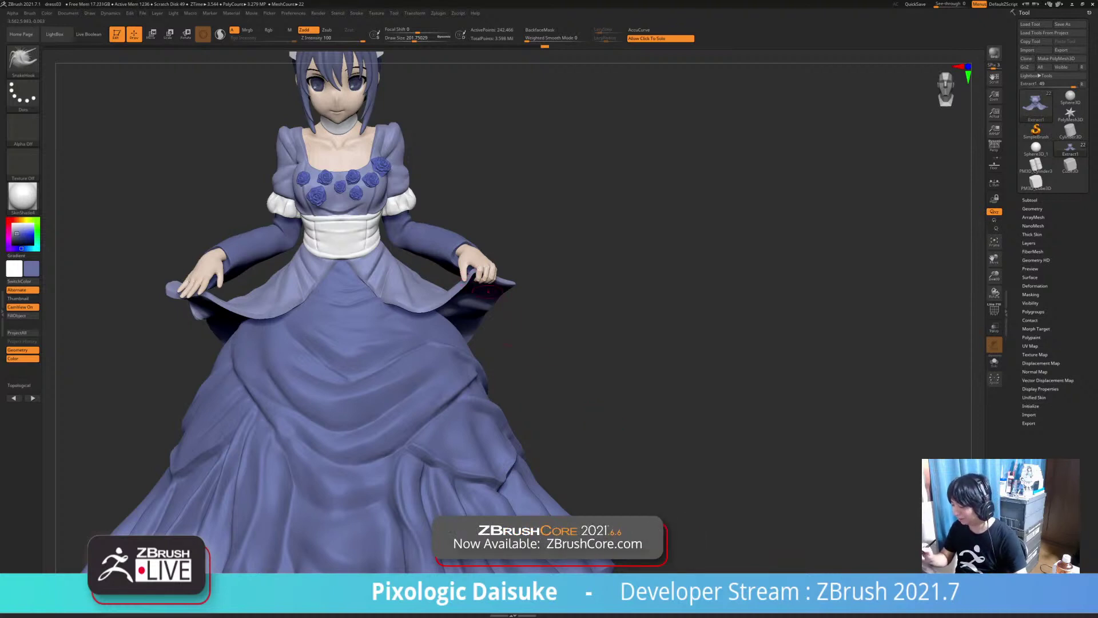
drag(507, 345, 504, 389)
drag(472, 278, 459, 295)
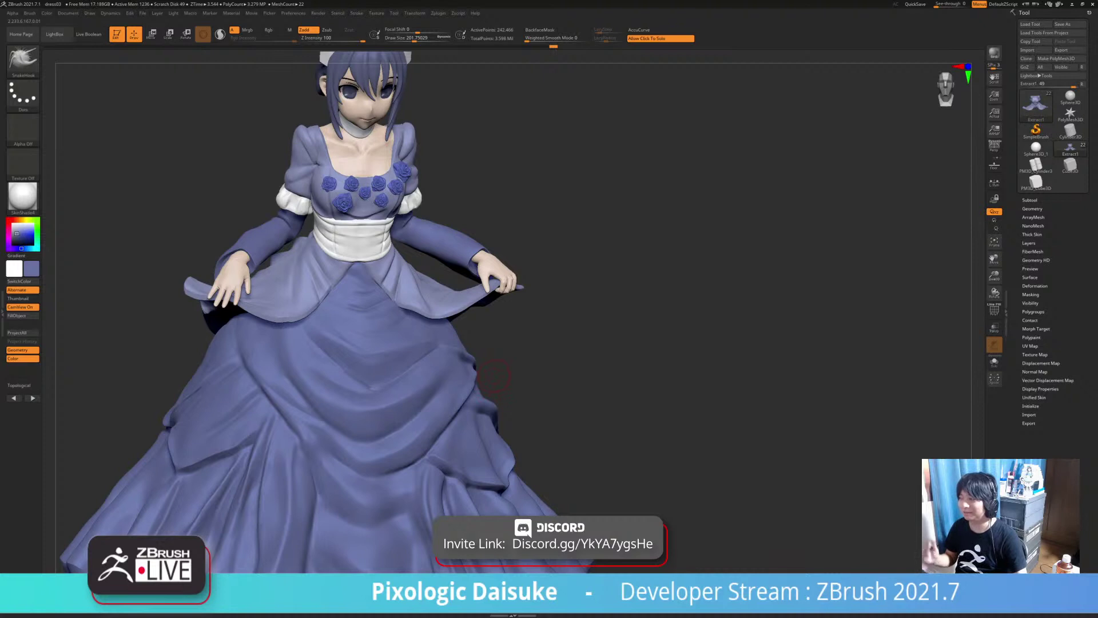
drag(491, 382, 552, 297)
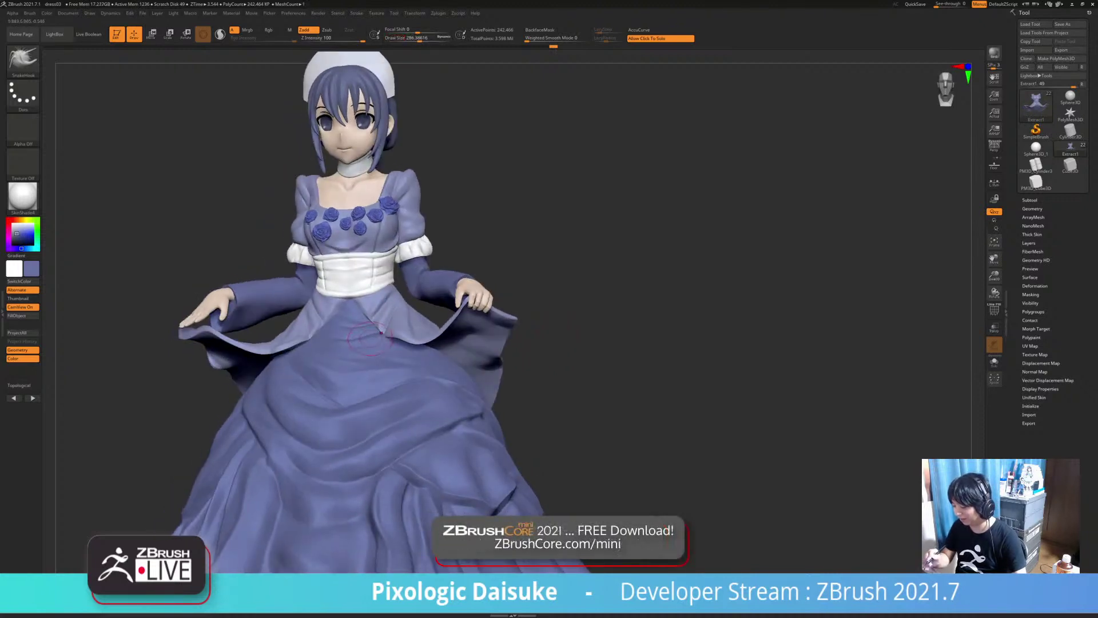
mouse_move(549, 334)
mouse_down()
mouse_move(512, 334)
mouse_move(598, 335)
mouse_up()
key(ctrl+z)
shift+drag(327, 322, 323, 352)
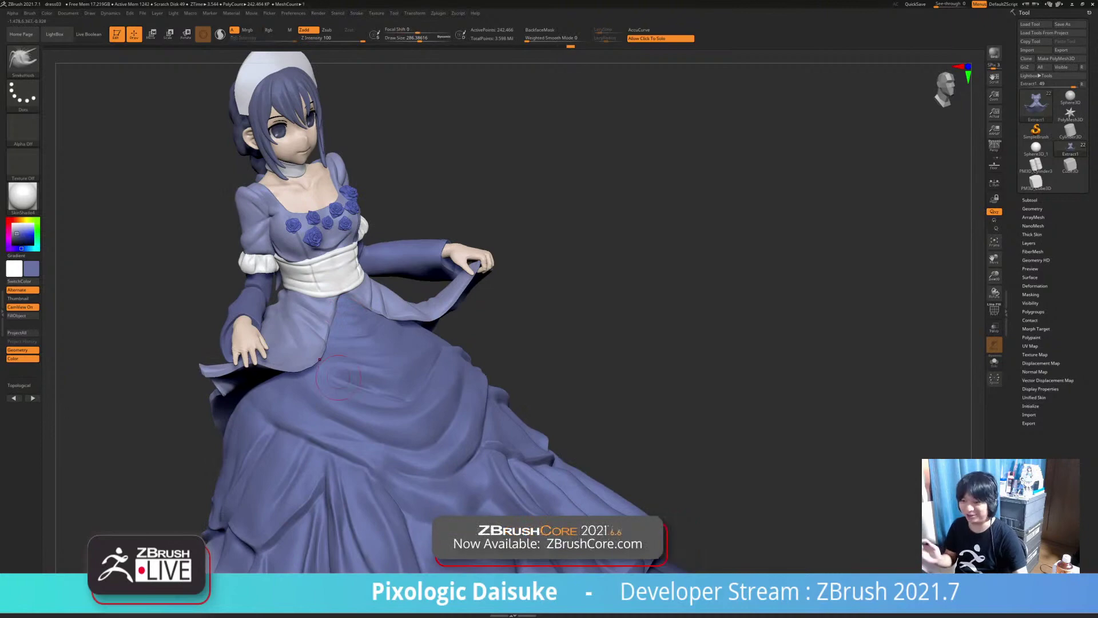
Pull the overskirt's corner behind the left hand into shape with SnakeHook at a draw size of about 337
mouse_move(618, 286)
mouse_down()
mouse_move(486, 301)
mouse_move(387, 345)
mouse_move(377, 328)
mouse_up()
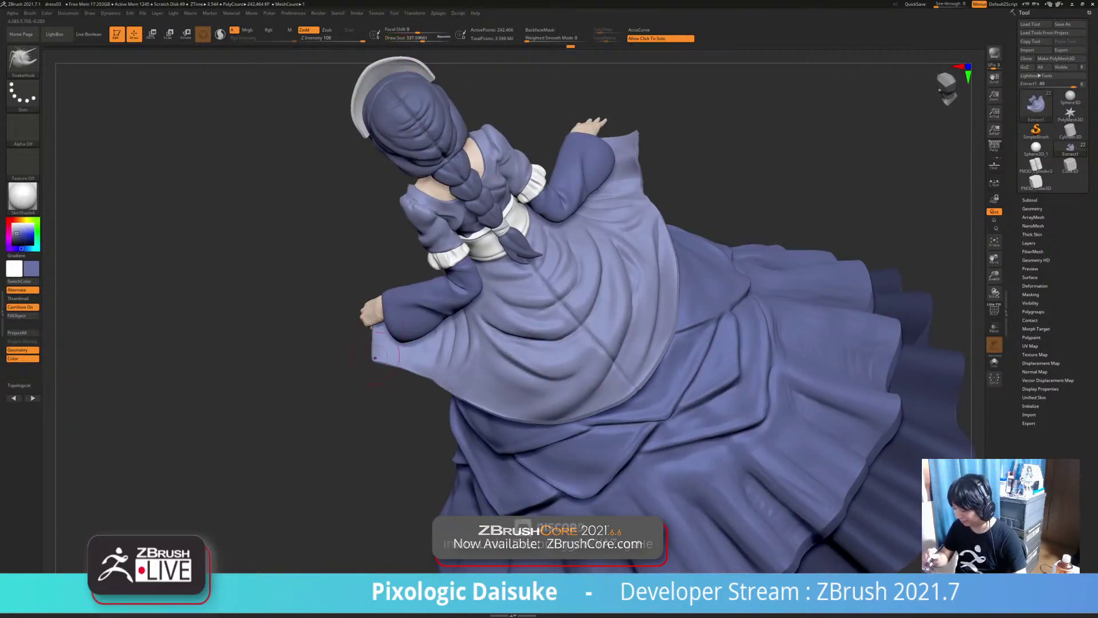
drag(343, 366, 410, 387)
mouse_move(409, 386)
right_down()
mouse_move(407, 420)
mouse_move(418, 369)
right_up()
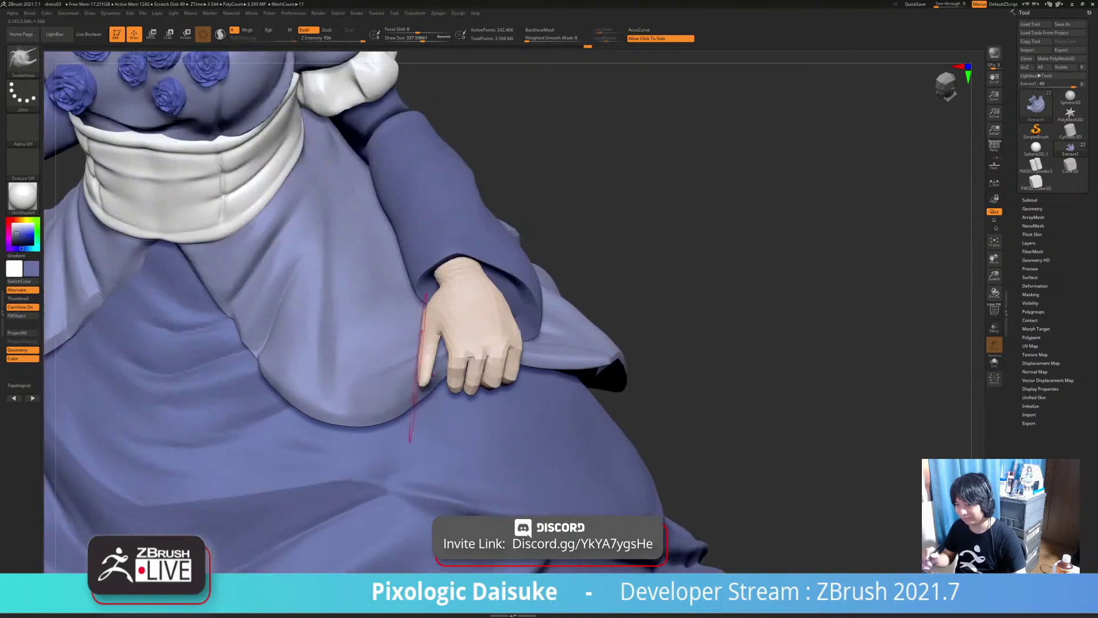
Switch to the body subtool and adjust the left hand over the overskirt edge with SnakeHook at a draw size of about 201
alt+click(412, 83)
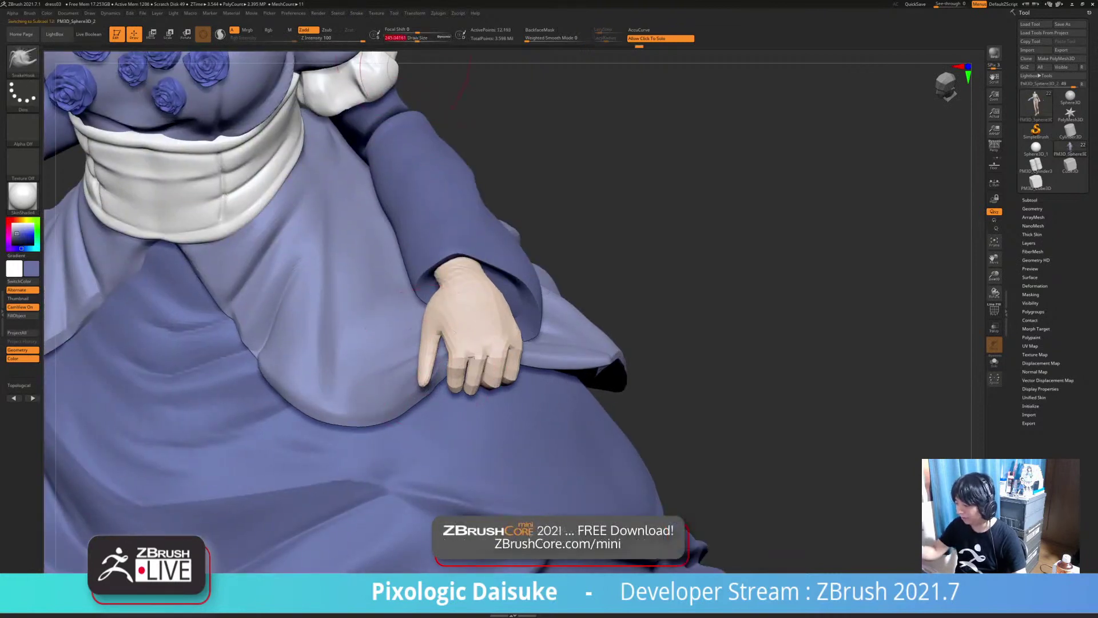
mouse_move(423, 192)
right_down()
mouse_move(433, 304)
mouse_move(425, 252)
right_up()
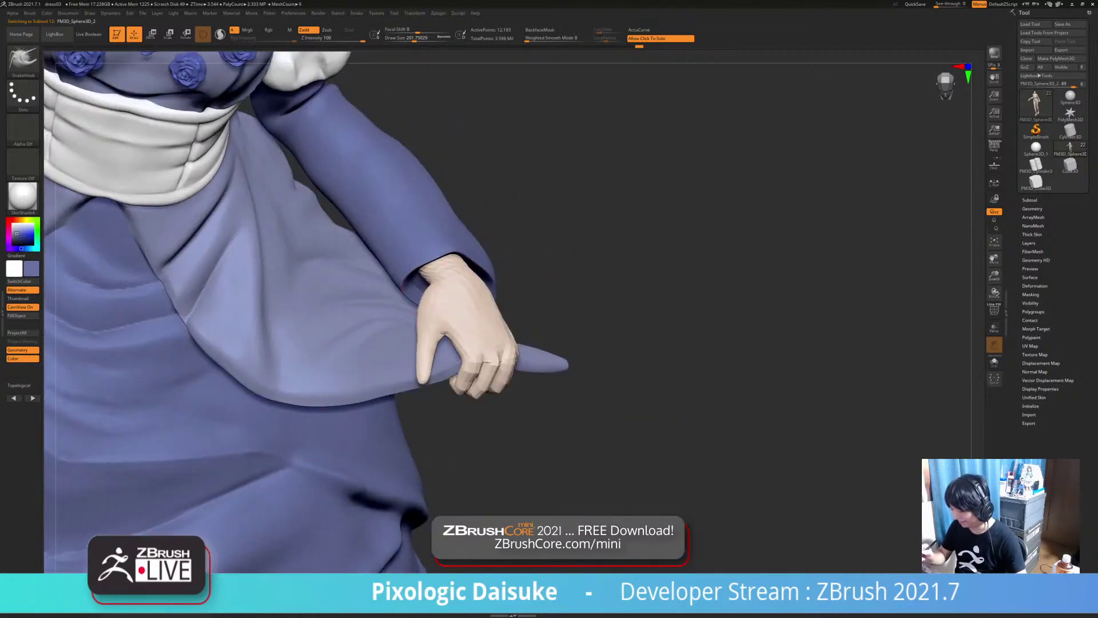
mouse_move(430, 310)
right_down()
mouse_move(411, 330)
mouse_move(456, 291)
mouse_move(401, 301)
mouse_move(428, 337)
mouse_move(421, 367)
right_up()
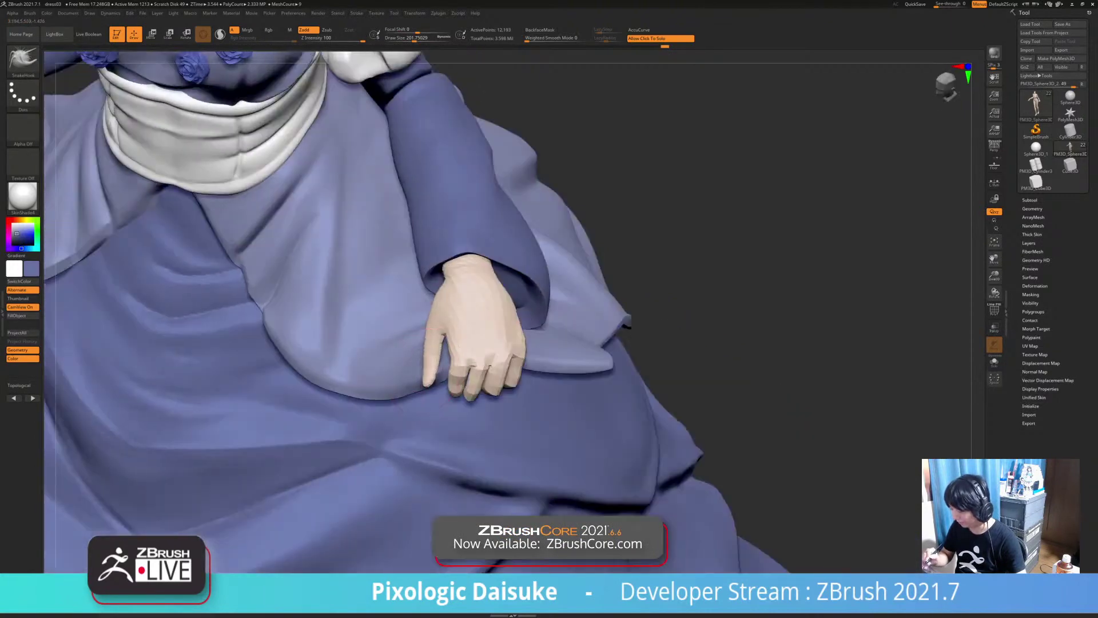
click(540, 30)
drag(436, 367, 451, 279)
click(536, 31)
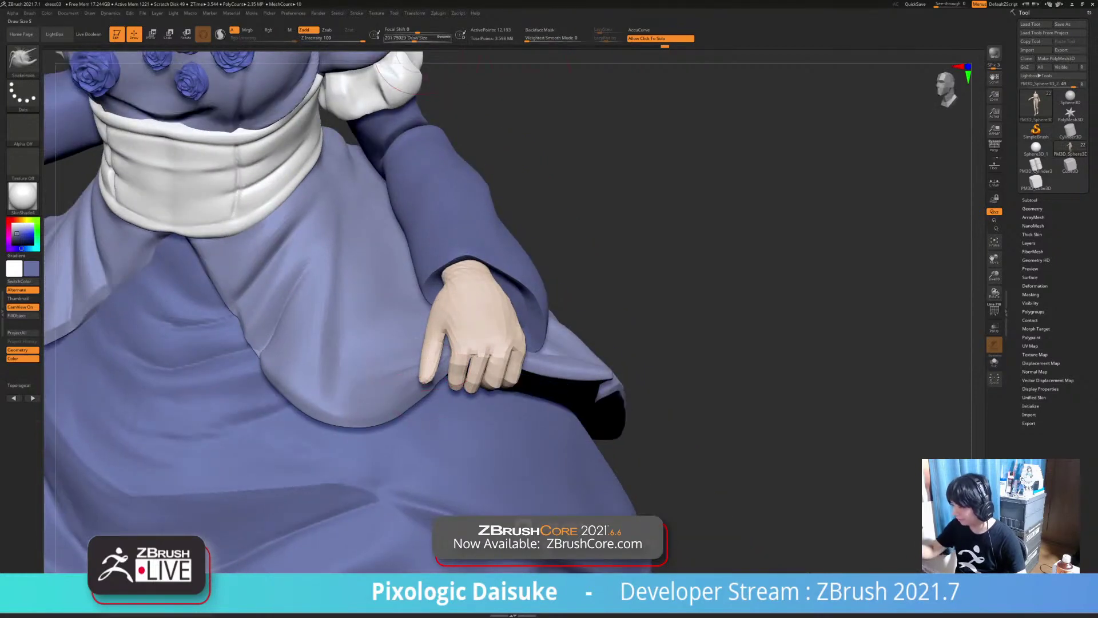
Reduce the draw size and pull the left thumb into place on the overskirt edge, turning on BackfaceMask
click(410, 38)
drag(425, 379, 424, 384)
mouse_move(425, 384)
right_down()
mouse_move(439, 417)
mouse_move(449, 394)
mouse_move(559, 337)
mouse_move(420, 415)
mouse_move(453, 416)
mouse_move(457, 433)
right_up()
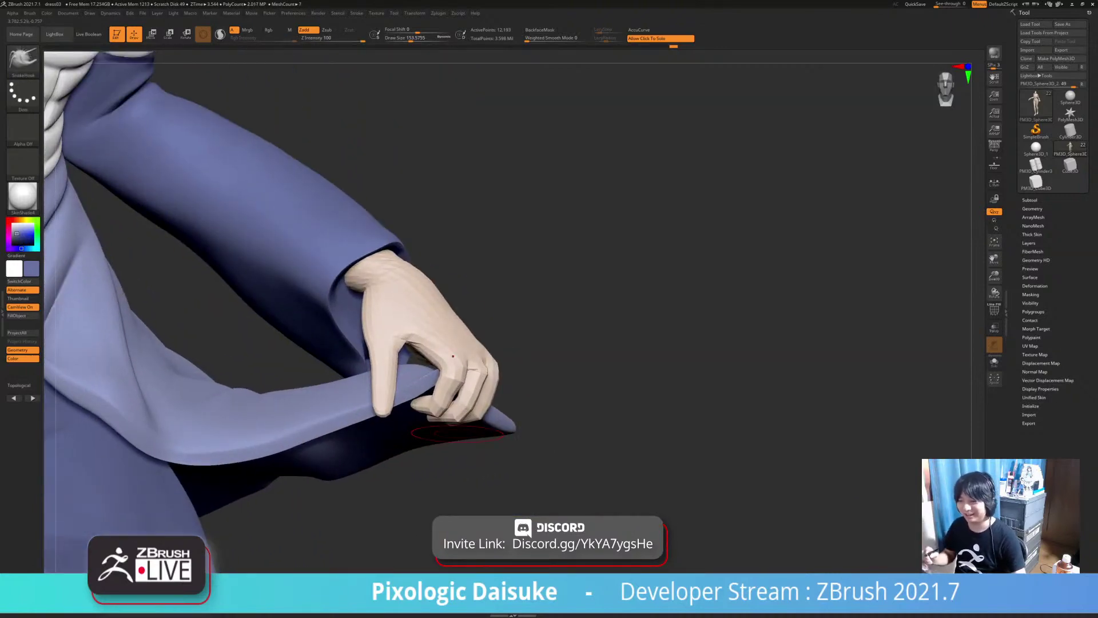
right_drag(424, 400, 382, 417)
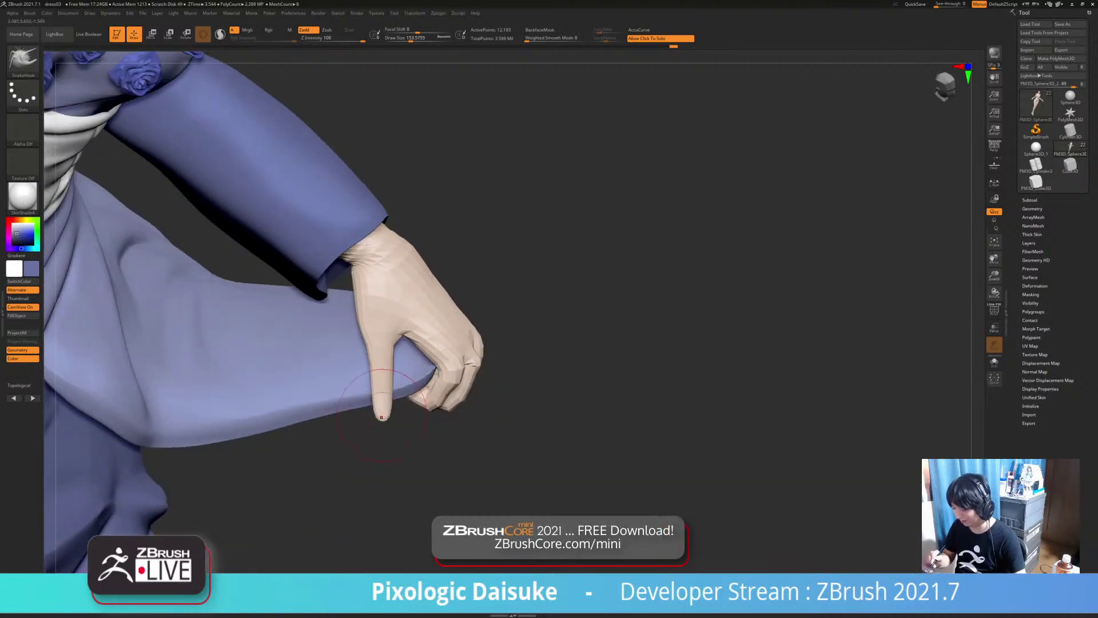
click(541, 29)
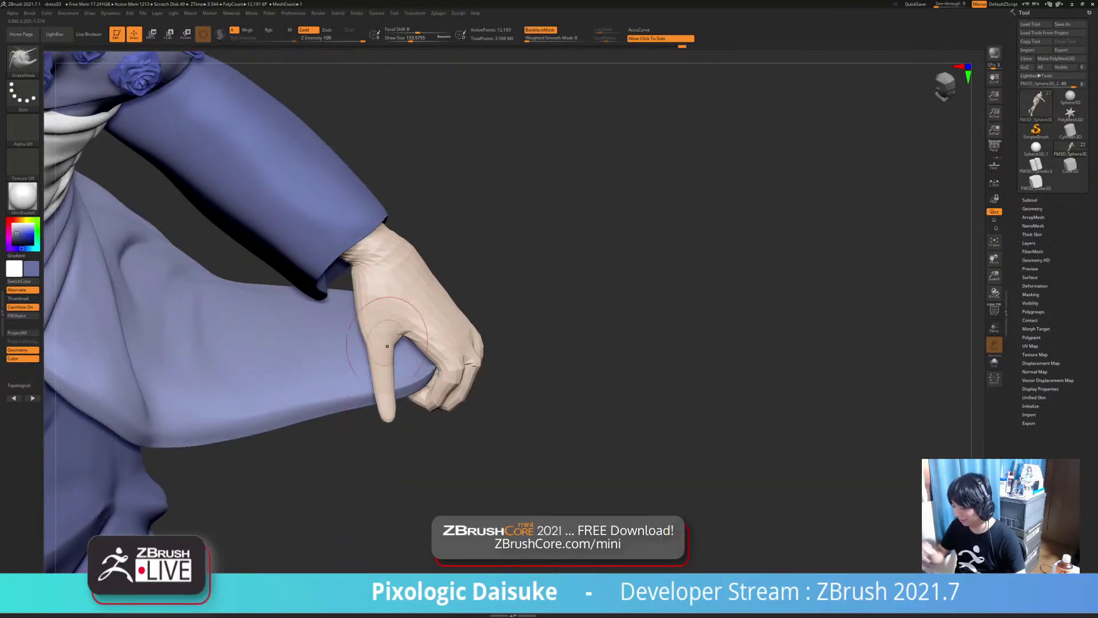
right_drag(388, 394, 426, 275)
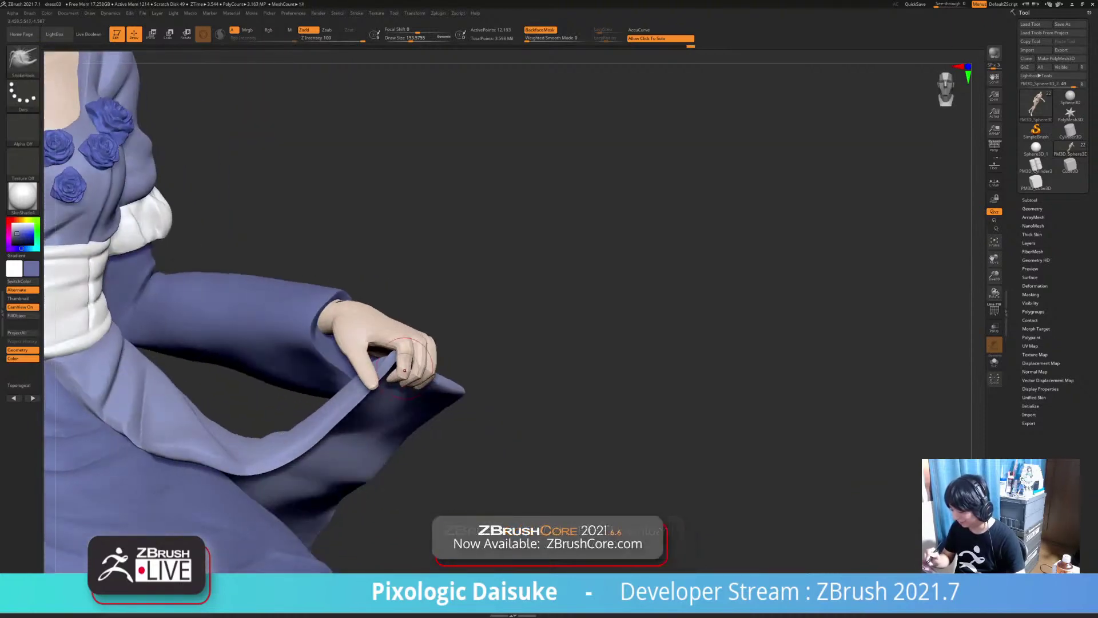
Reshape the left hand's bent fingers around the overskirt edge with SnakeHook at a draw size of about 119
ctrl+right_drag(405, 371, 429, 379)
mouse_move(403, 303)
ctrl+right_down()
mouse_move(402, 351)
mouse_move(422, 353)
mouse_move(413, 350)
mouse_move(392, 441)
ctrl+right_up()
click(408, 39)
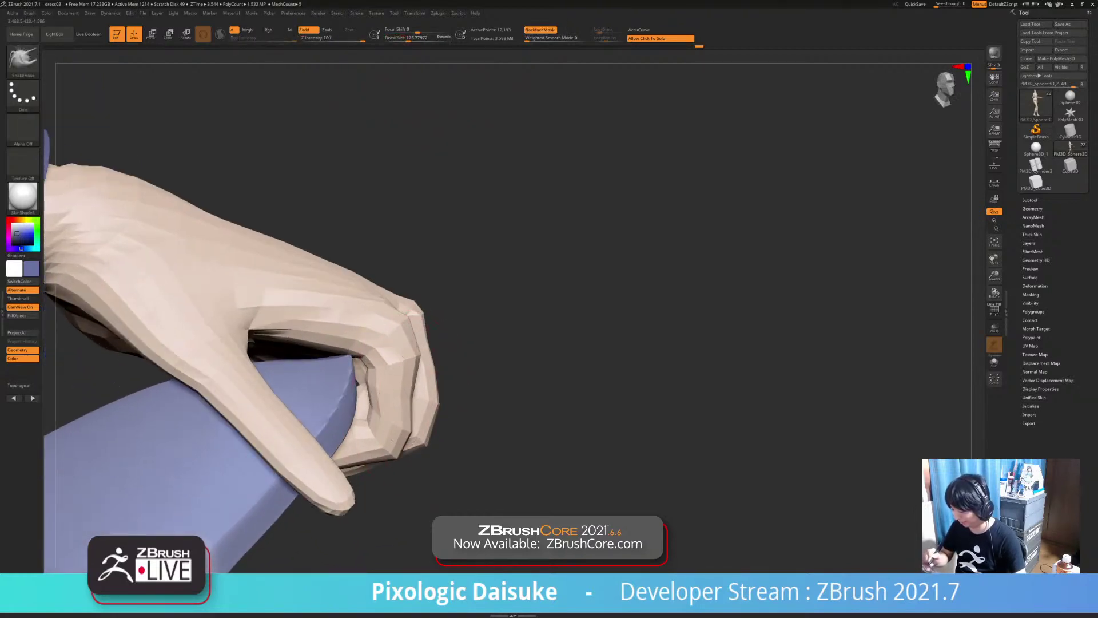
click(407, 39)
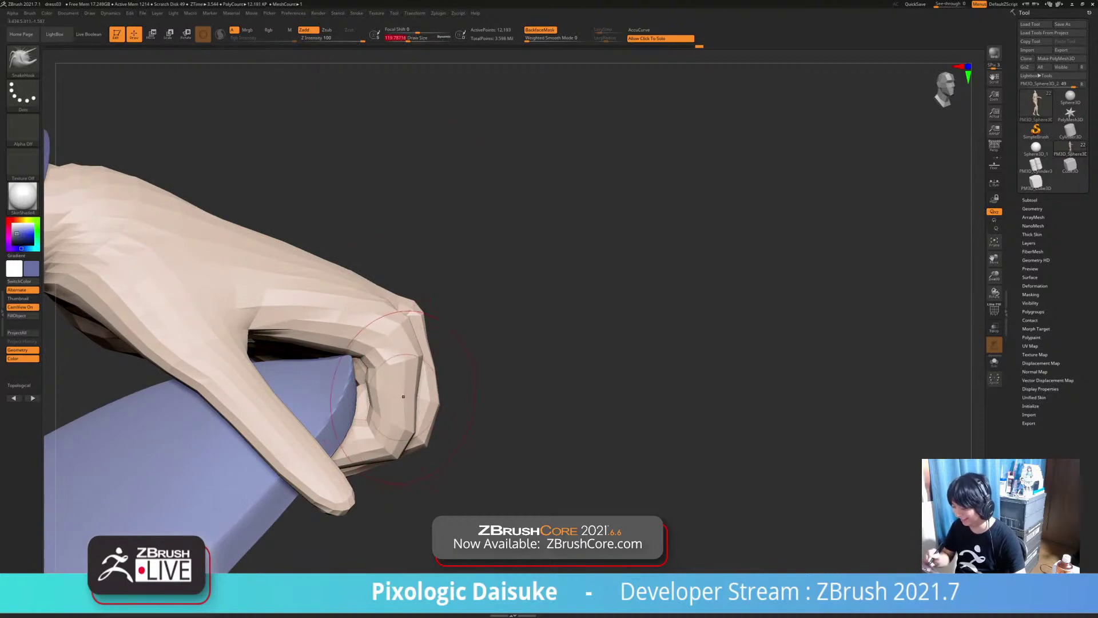
mouse_move(403, 396)
right_down()
mouse_move(384, 400)
mouse_move(383, 380)
mouse_move(286, 381)
mouse_move(326, 369)
mouse_move(306, 406)
mouse_move(380, 392)
mouse_move(327, 396)
right_up()
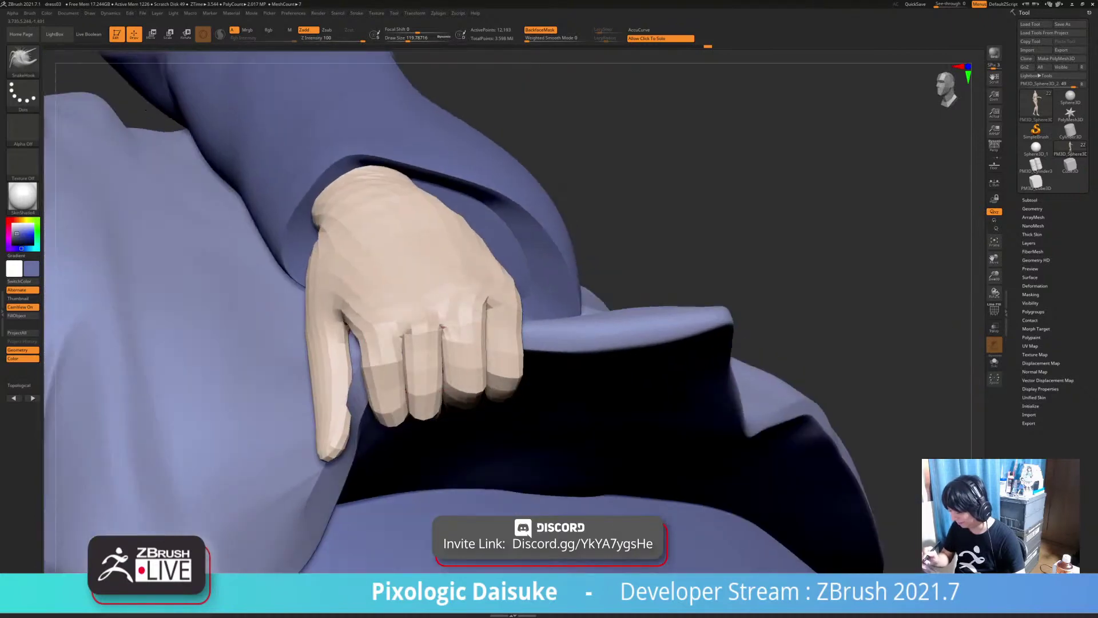
right_drag(456, 366, 452, 372)
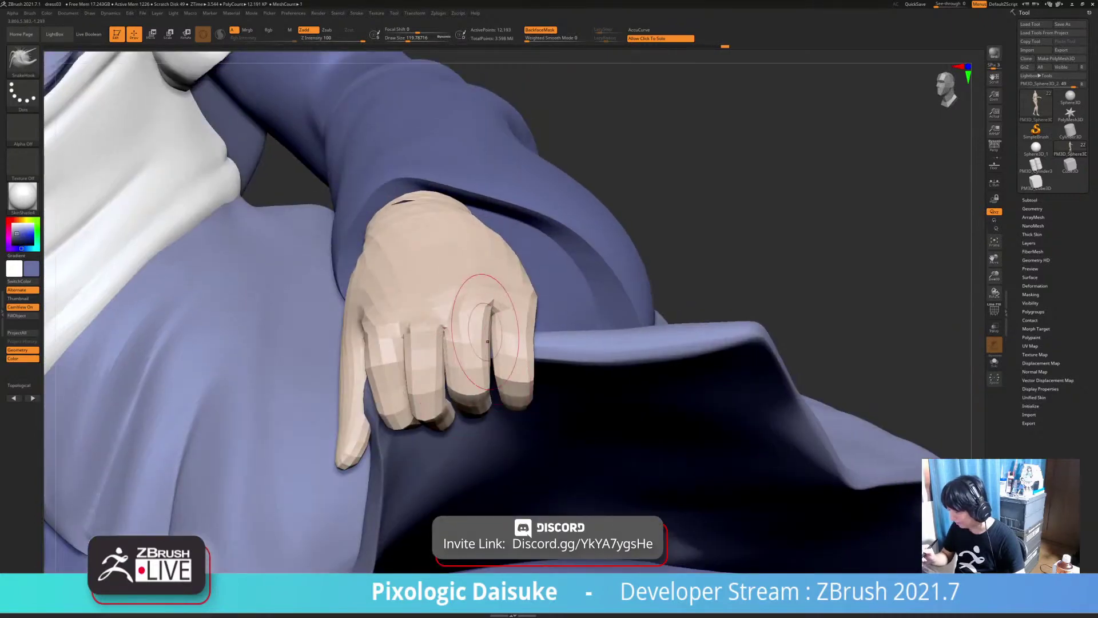
right_drag(467, 394, 513, 308)
mouse_move(517, 356)
right_down()
mouse_move(486, 390)
mouse_move(460, 378)
mouse_move(438, 403)
mouse_move(457, 366)
mouse_move(503, 343)
right_up()
right_drag(462, 313, 490, 361)
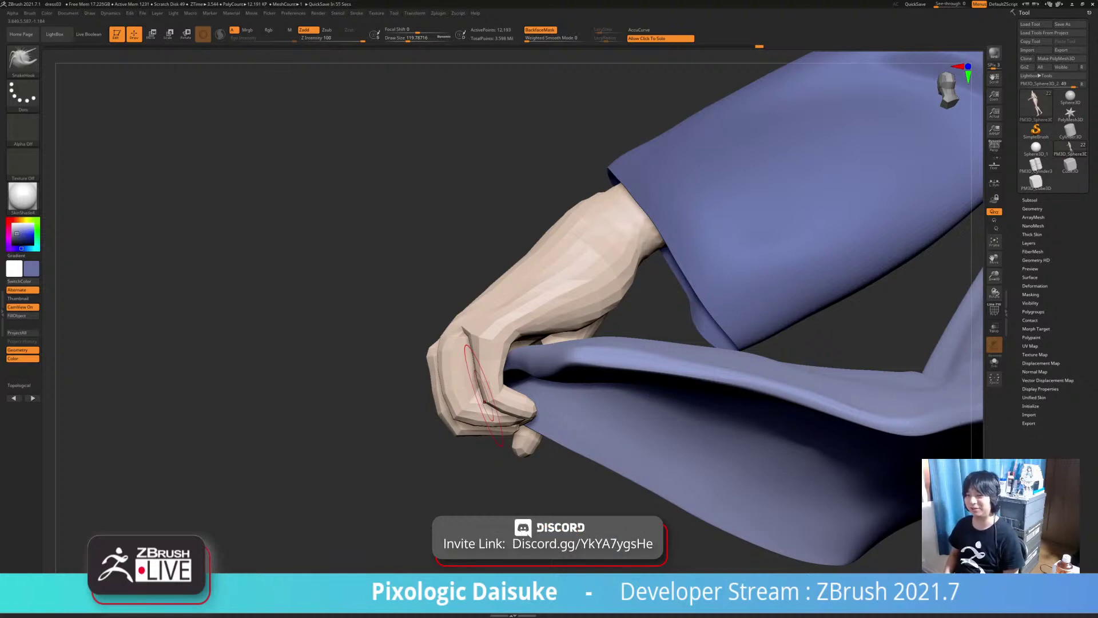
Refine the outer side of the left palm and little finger where they meet the overskirt
right_drag(529, 312, 540, 360)
drag(558, 332, 546, 326)
ctrl+right_drag(546, 326, 557, 300)
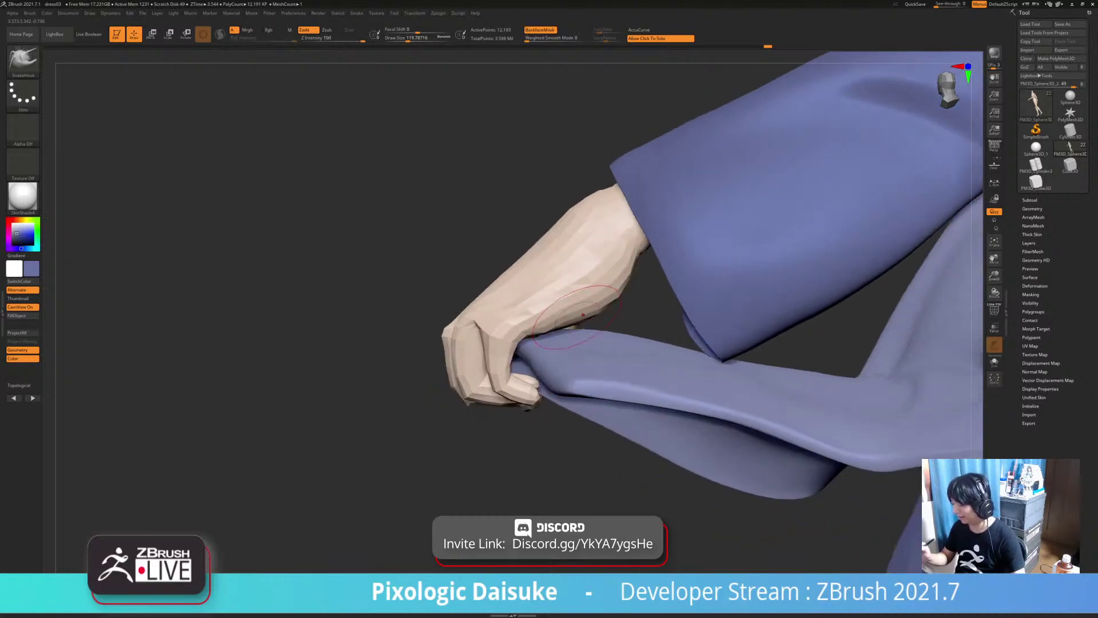
drag(564, 306, 575, 320)
mouse_move(578, 320)
ctrl+right_down()
mouse_move(596, 331)
mouse_move(567, 331)
ctrl+right_up()
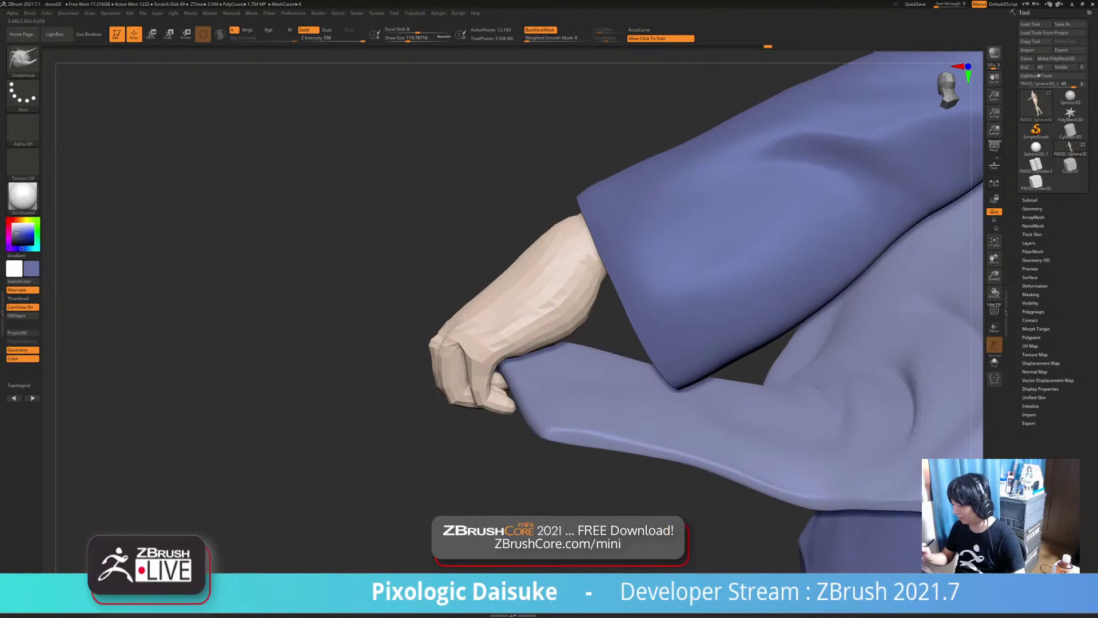
drag(561, 332, 567, 328)
ctrl+right_drag(567, 328, 531, 264)
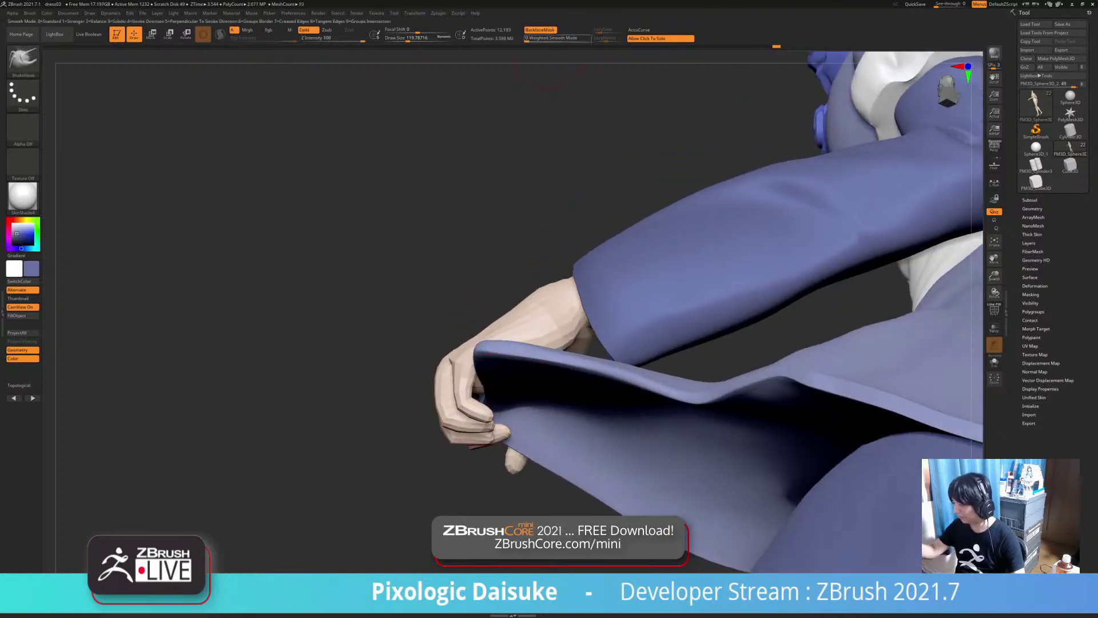
Turn off BackfaceMask and adjust the spacing and curl of the left hand's fingers over the overskirt edge
mouse_move(476, 408)
right_down()
mouse_move(490, 416)
mouse_move(475, 328)
mouse_move(501, 347)
mouse_move(505, 371)
mouse_move(538, 251)
mouse_move(630, 67)
right_up()
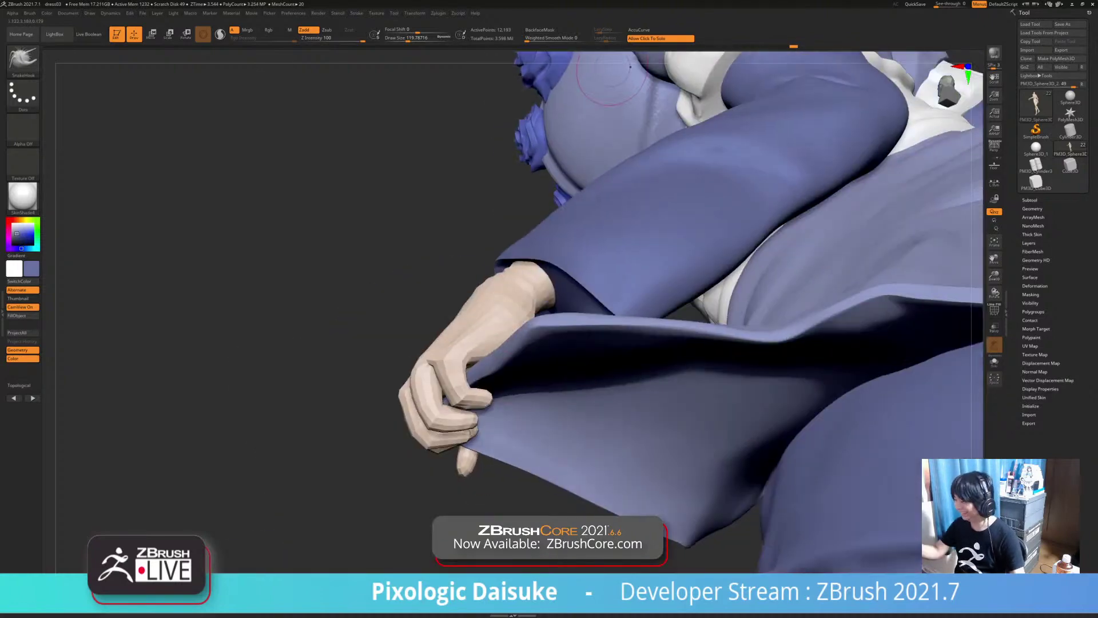
click(540, 30)
right_drag(537, 240, 486, 269)
drag(485, 360, 474, 366)
mouse_move(474, 331)
right_down()
mouse_move(470, 359)
mouse_move(506, 304)
mouse_move(579, 375)
mouse_move(520, 408)
right_up()
click(439, 324)
click(563, 417)
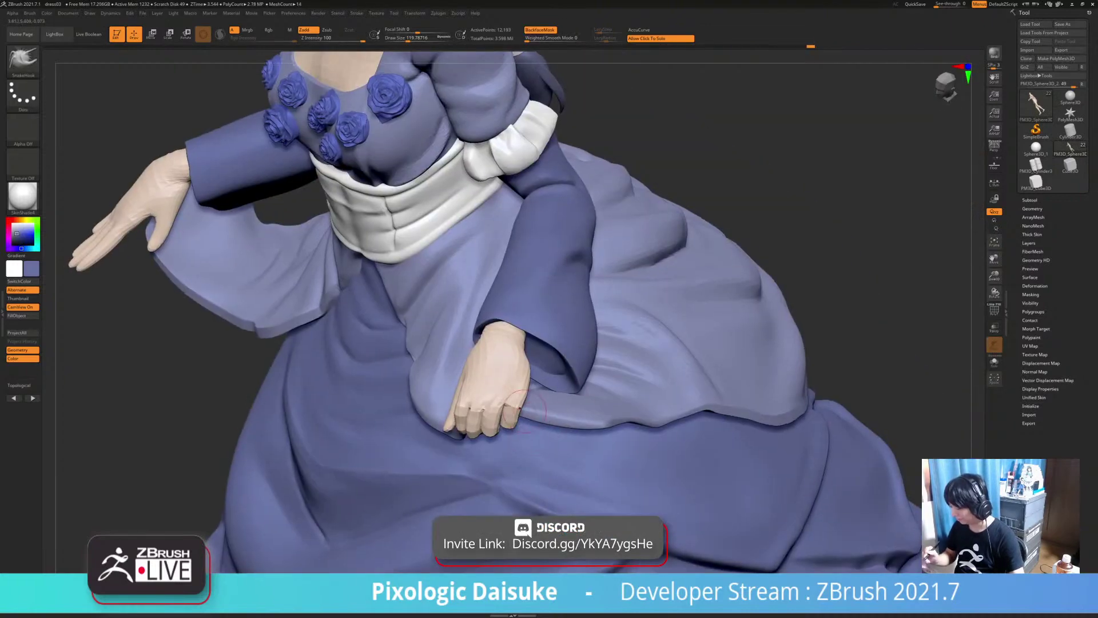
Refine the left fingertips and knuckles with SnakeHook, unmasked, so the fingers grip the overskirt edge
right_drag(241, 355, 495, 422)
click(541, 30)
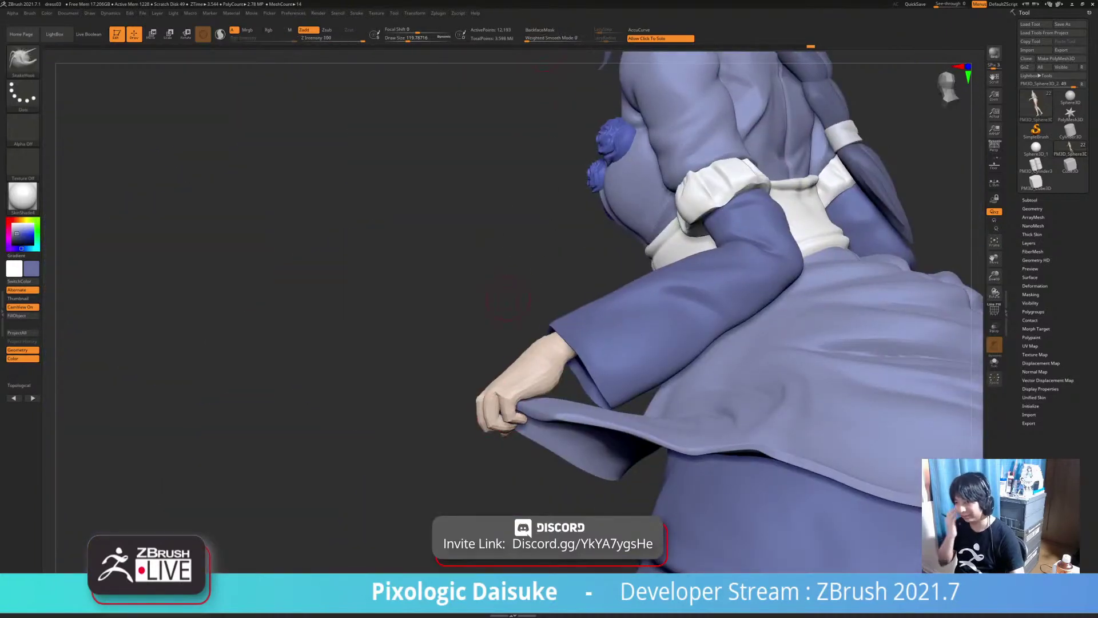
mouse_move(508, 299)
ctrl+right_down()
mouse_move(484, 420)
mouse_move(480, 349)
mouse_move(475, 380)
mouse_move(439, 337)
mouse_move(427, 350)
mouse_move(536, 457)
mouse_move(543, 419)
mouse_move(600, 415)
mouse_move(621, 380)
mouse_move(549, 372)
ctrl+right_up()
mouse_move(506, 415)
right_down()
mouse_move(532, 416)
mouse_move(500, 425)
right_up()
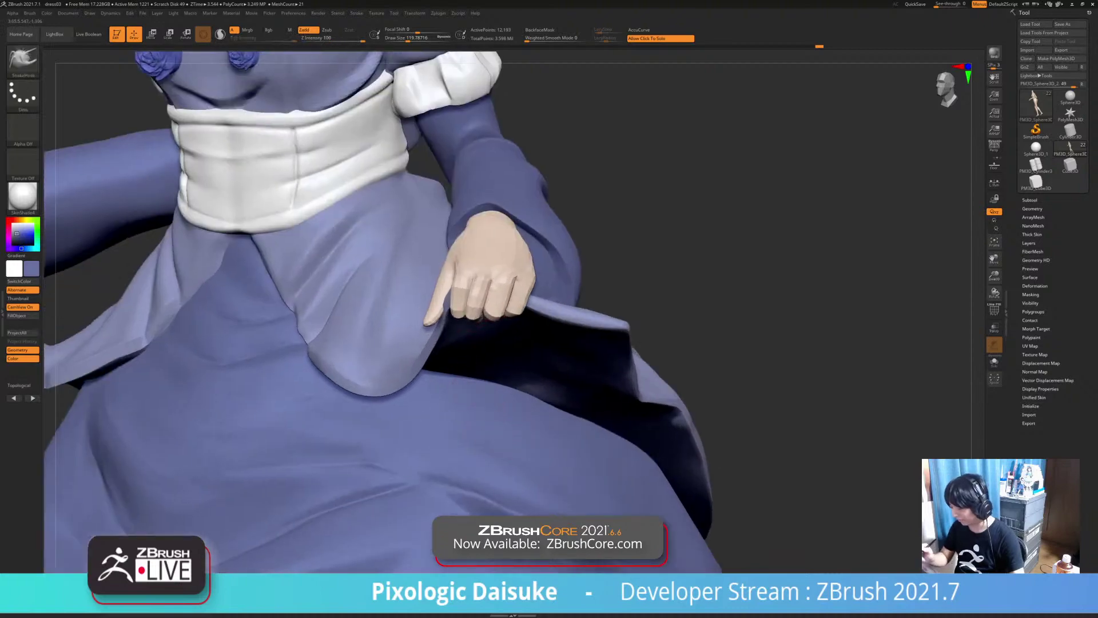
mouse_move(540, 389)
right_down()
mouse_move(521, 340)
mouse_move(486, 310)
right_up()
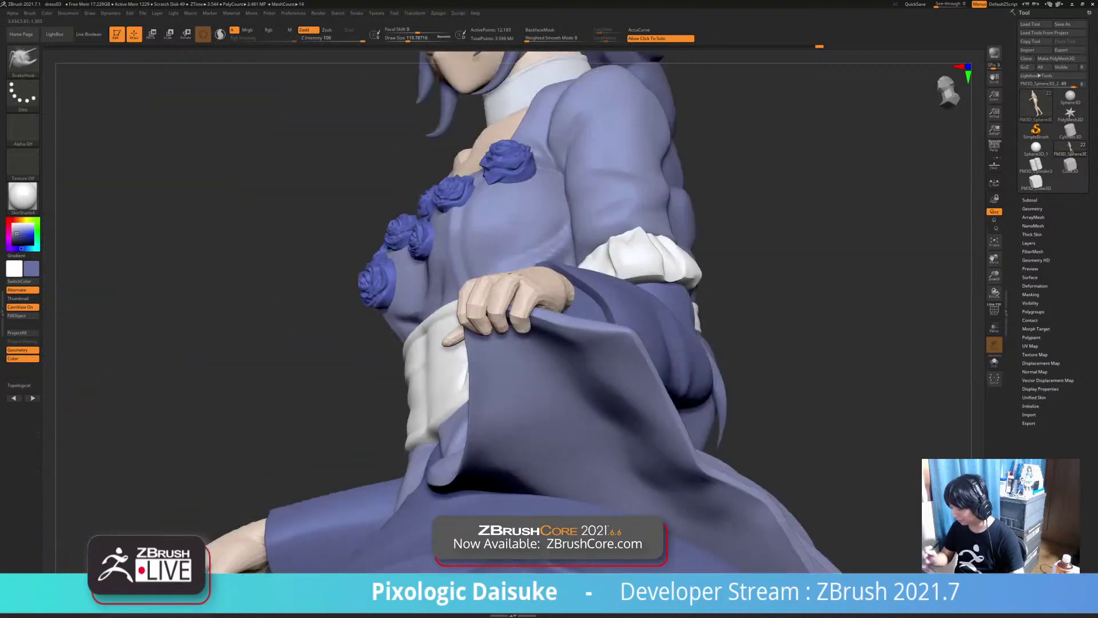
mouse_move(519, 274)
right_down()
mouse_move(506, 326)
mouse_move(531, 366)
mouse_move(476, 374)
mouse_move(465, 322)
mouse_move(564, 332)
mouse_move(478, 343)
mouse_move(466, 286)
mouse_move(535, 331)
right_up()
mouse_move(486, 388)
right_down()
mouse_move(523, 366)
mouse_move(372, 395)
mouse_move(471, 420)
mouse_move(503, 452)
mouse_move(509, 492)
mouse_move(443, 464)
mouse_move(495, 406)
mouse_move(475, 395)
right_up()
Turn on BackfaceMask and reshape the left thumb and palm at a draw size of about 228
click(540, 31)
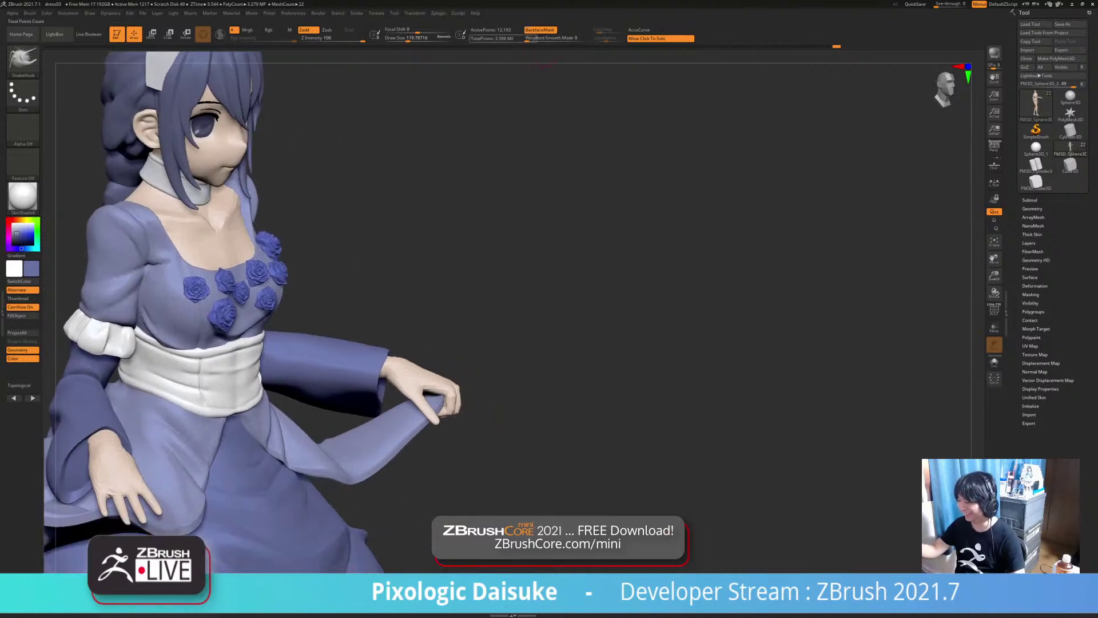
drag(413, 38, 417, 38)
mouse_move(486, 400)
right_down()
mouse_move(432, 389)
mouse_move(437, 412)
mouse_move(475, 406)
mouse_move(458, 396)
mouse_move(448, 401)
mouse_move(473, 407)
mouse_move(405, 410)
right_up()
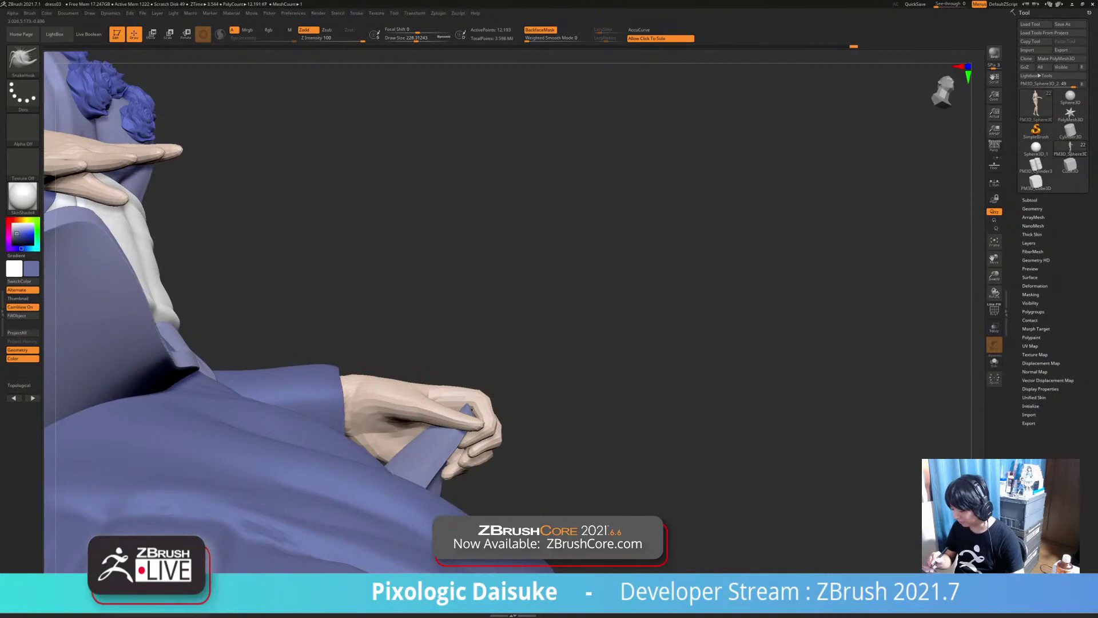
Isolate the body and refine the left palm and thumb base with SnakeHook at a draw size of about 162
click(512, 368)
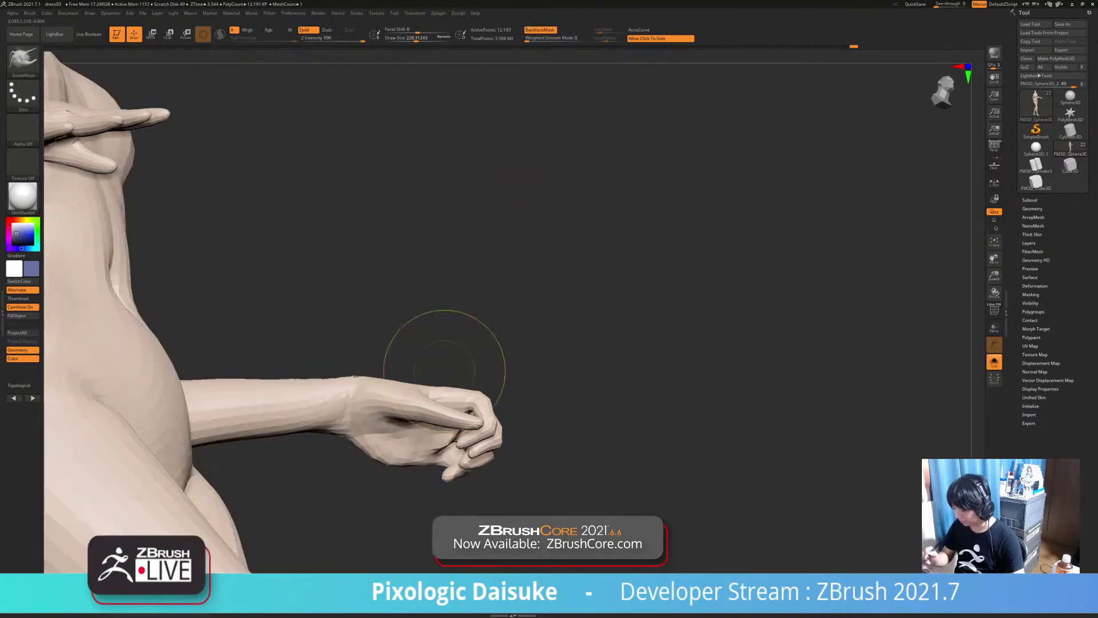
ctrl+right_drag(512, 368, 443, 364)
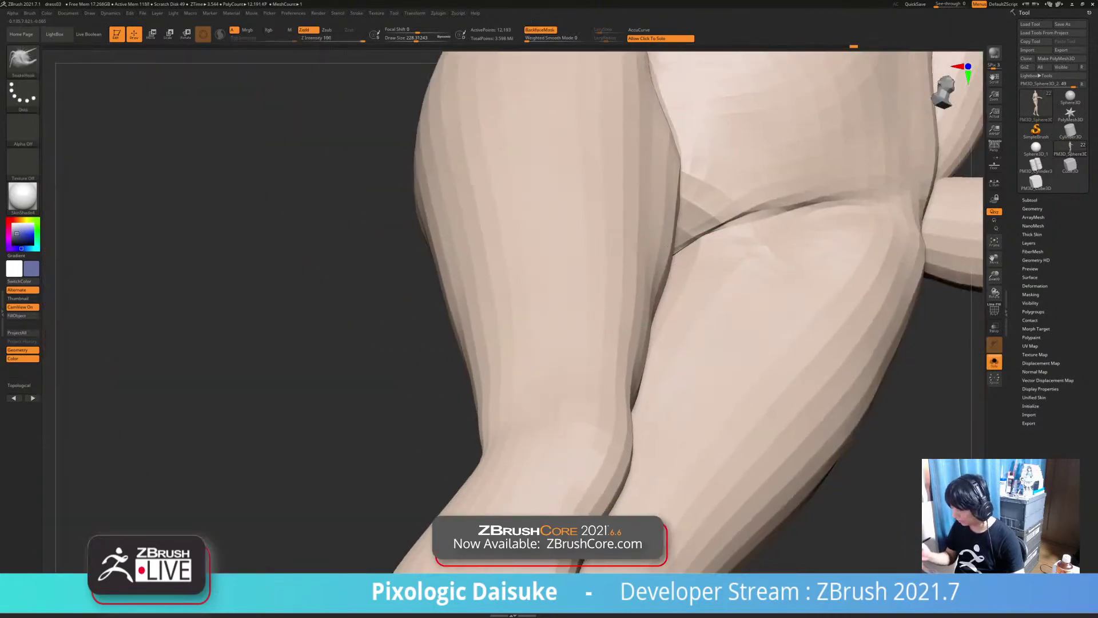
alt+right_drag(852, 200, 281, 162)
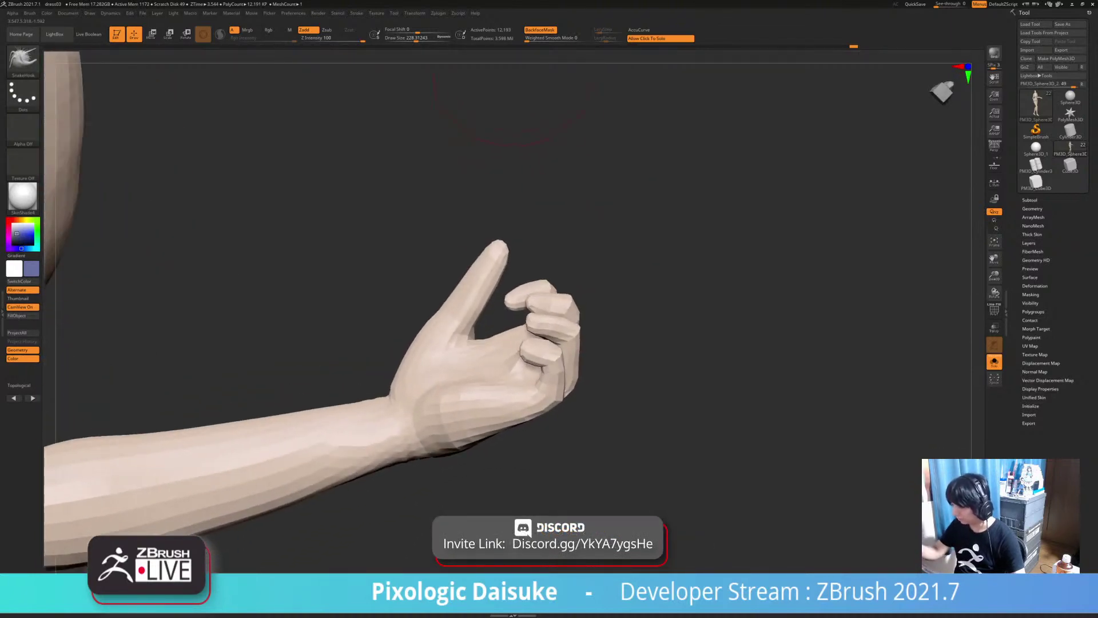
drag(416, 40, 411, 40)
mouse_move(401, 229)
right_down()
mouse_move(398, 263)
mouse_move(426, 286)
right_up()
mouse_move(412, 375)
right_down()
mouse_move(337, 354)
mouse_move(315, 331)
right_up()
drag(424, 341, 416, 331)
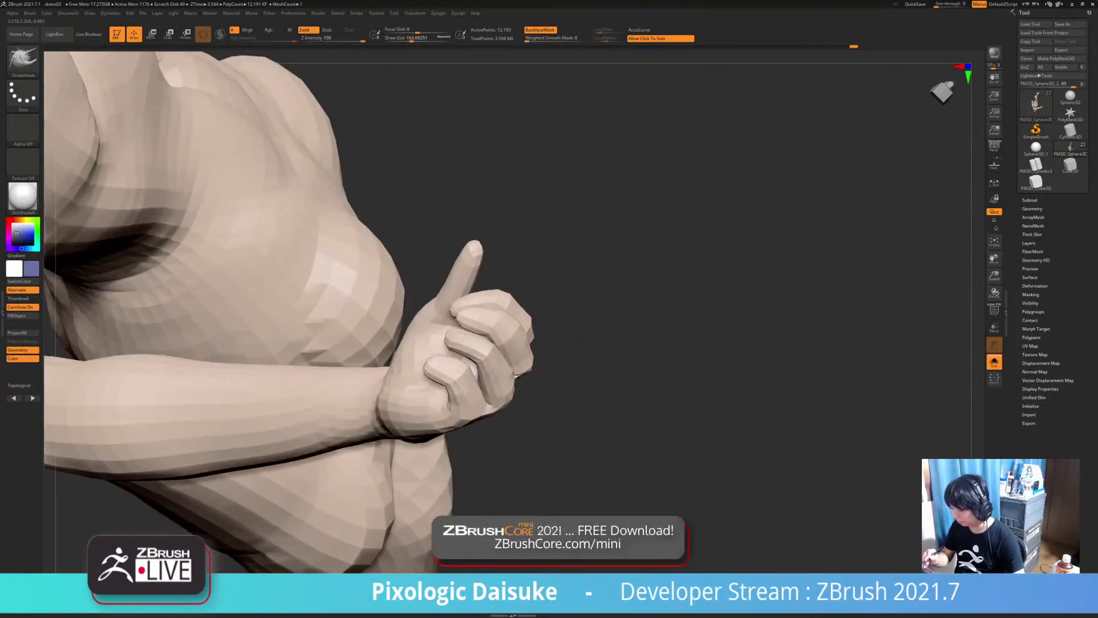
mouse_move(416, 331)
right_down()
mouse_move(420, 375)
mouse_move(458, 378)
mouse_move(440, 344)
mouse_move(411, 332)
mouse_move(377, 338)
mouse_move(424, 309)
mouse_move(440, 366)
mouse_move(474, 389)
mouse_move(469, 360)
mouse_move(480, 372)
right_up()
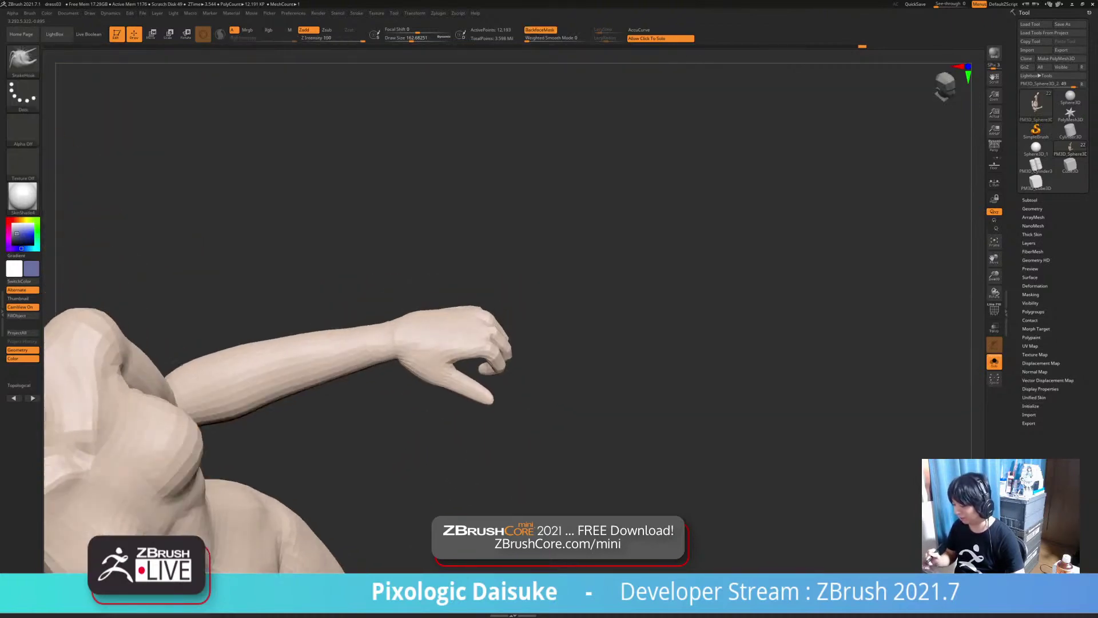
Show the whole figure again and adjust the left thumb against the overskirt with SnakeHook, with BackfaceMask off
right_drag(511, 466, 509, 442)
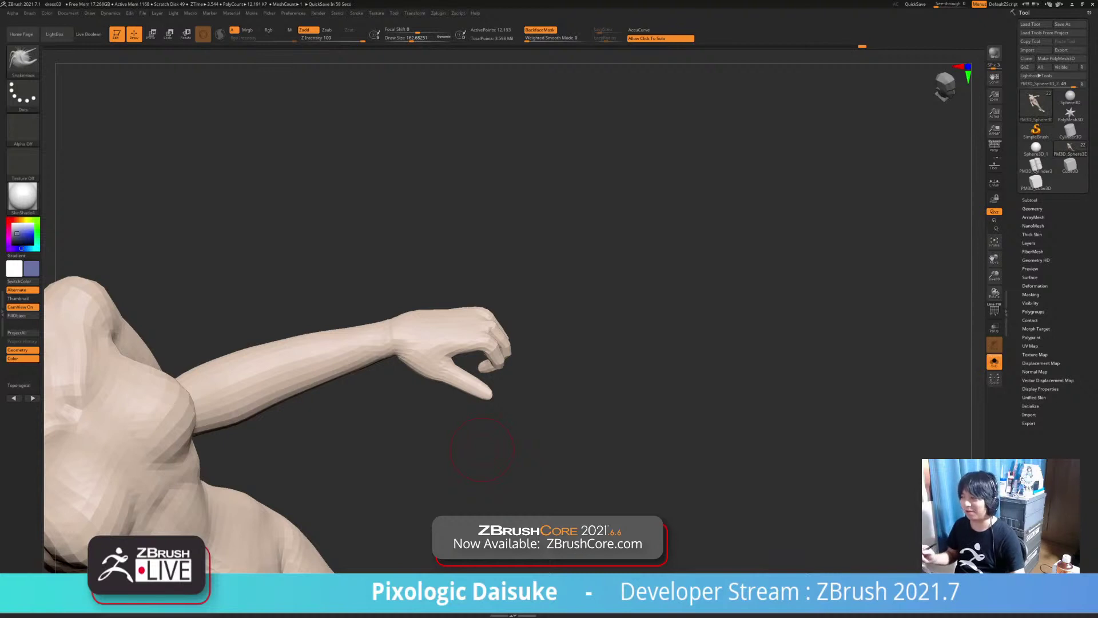
click(600, 416)
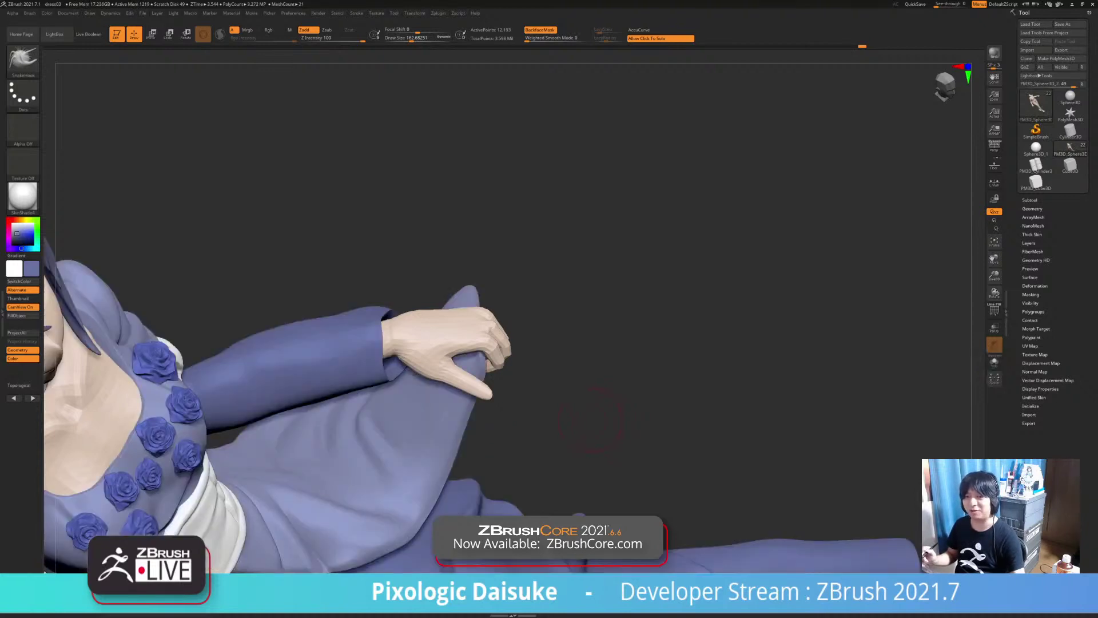
drag(588, 421, 526, 275)
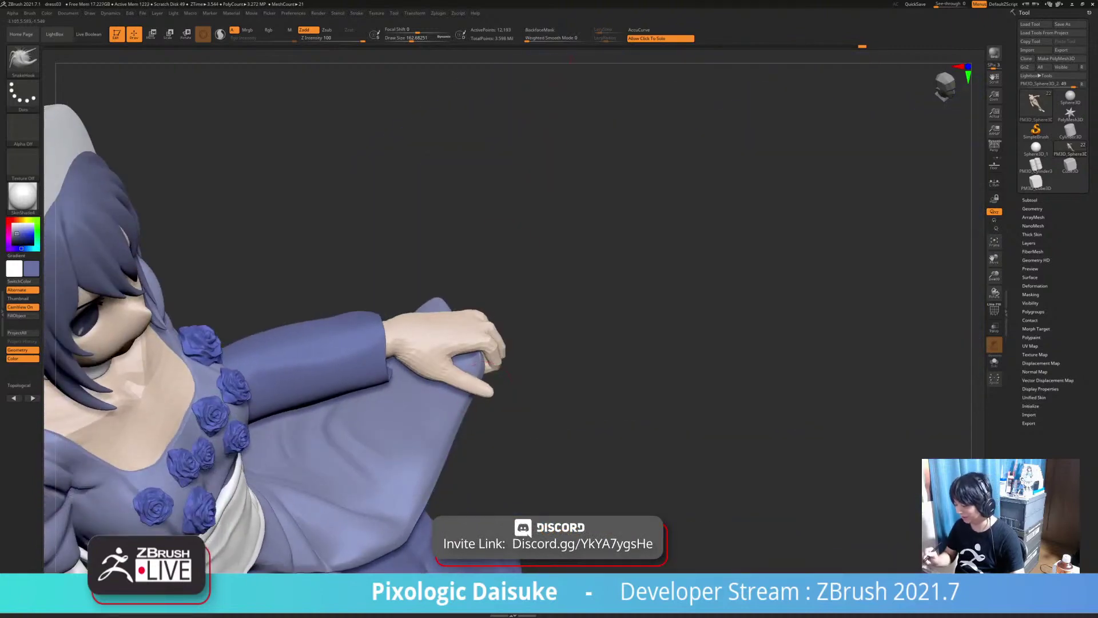
drag(584, 366, 532, 388)
drag(471, 395, 479, 384)
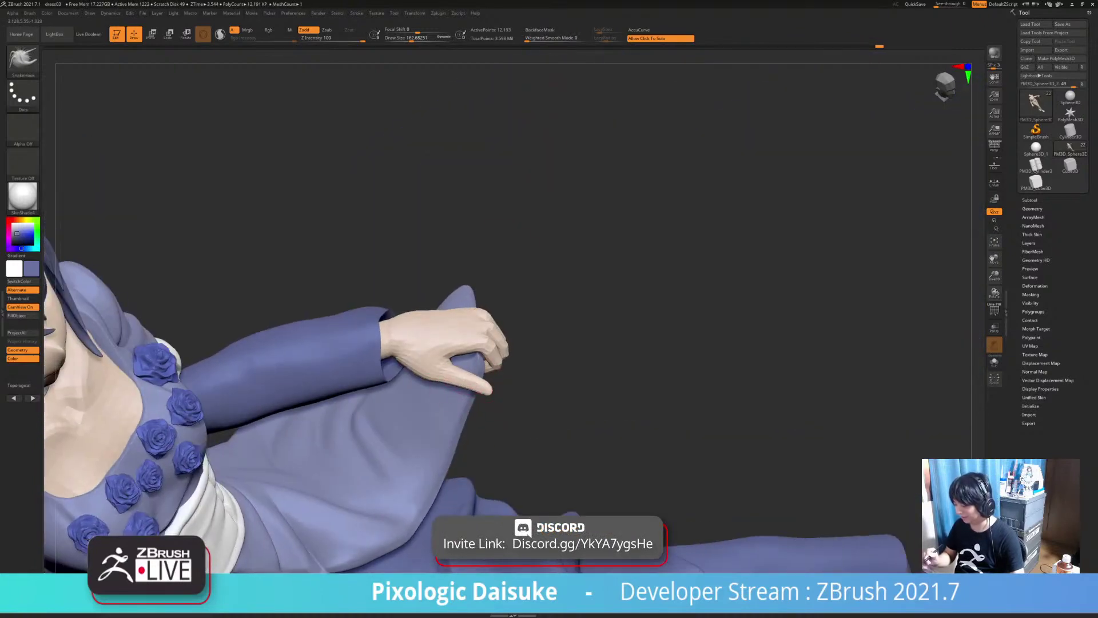
mouse_move(583, 423)
mouse_down()
mouse_move(581, 372)
mouse_move(572, 411)
mouse_up()
drag(467, 384, 469, 379)
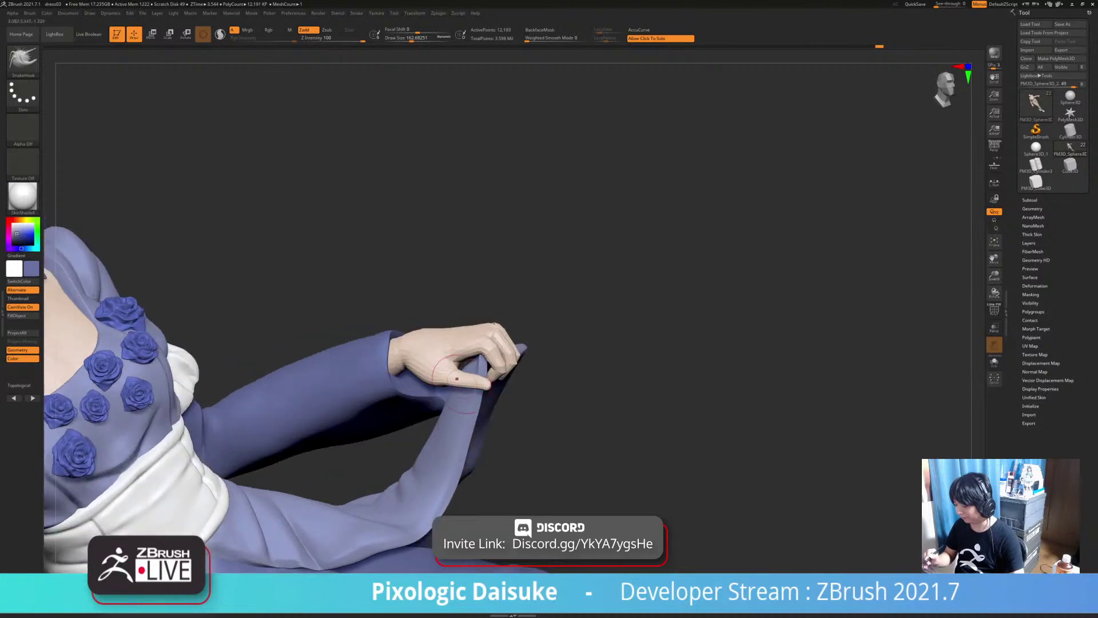
Refine the left thumb's angle and tip where it pinches the overskirt edge, turning BackfaceMask back on
drag(583, 389, 481, 395)
mouse_move(618, 274)
mouse_down()
mouse_move(577, 411)
mouse_move(549, 429)
mouse_up()
drag(498, 382, 503, 384)
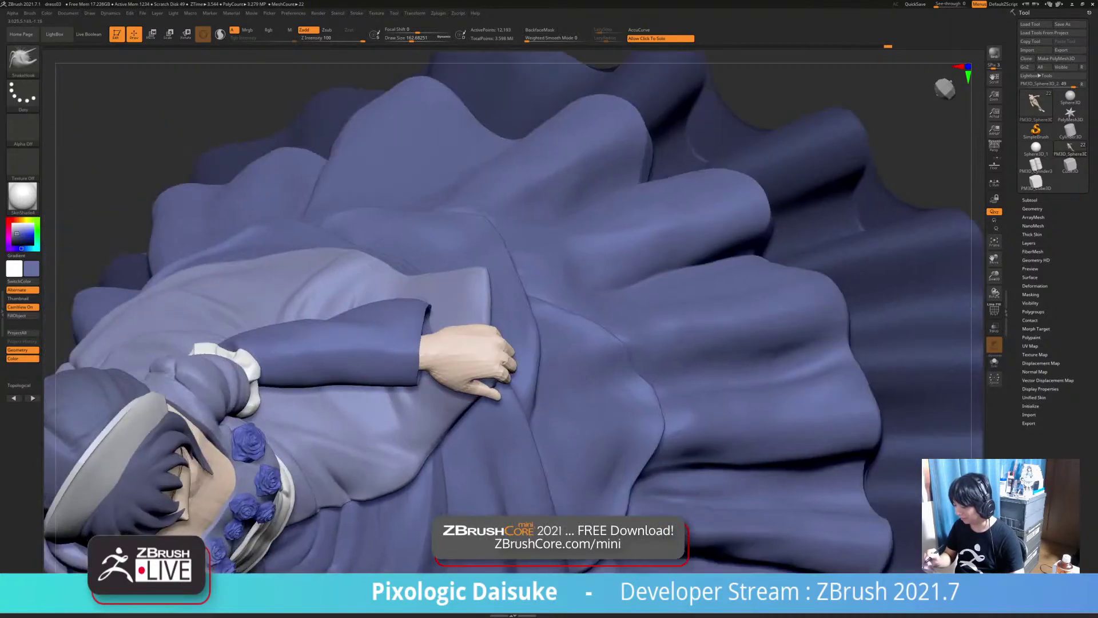
ctrl+right_drag(464, 397, 461, 343)
mouse_move(461, 343)
right_down()
mouse_move(437, 277)
mouse_move(423, 359)
mouse_move(440, 375)
mouse_move(461, 297)
mouse_move(442, 296)
right_up()
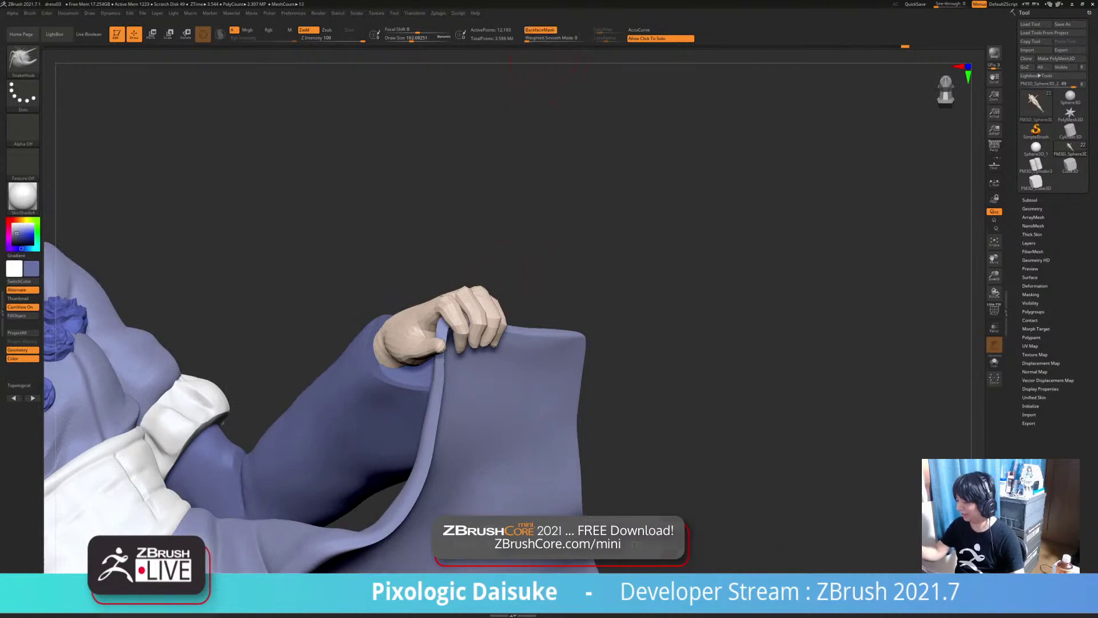
mouse_move(391, 359)
mouse_down()
mouse_move(469, 347)
mouse_move(468, 337)
mouse_move(463, 355)
mouse_move(441, 349)
mouse_up()
mouse_move(440, 349)
right_down()
mouse_move(439, 375)
mouse_move(439, 286)
mouse_move(499, 395)
mouse_move(220, 354)
mouse_move(395, 364)
right_up()
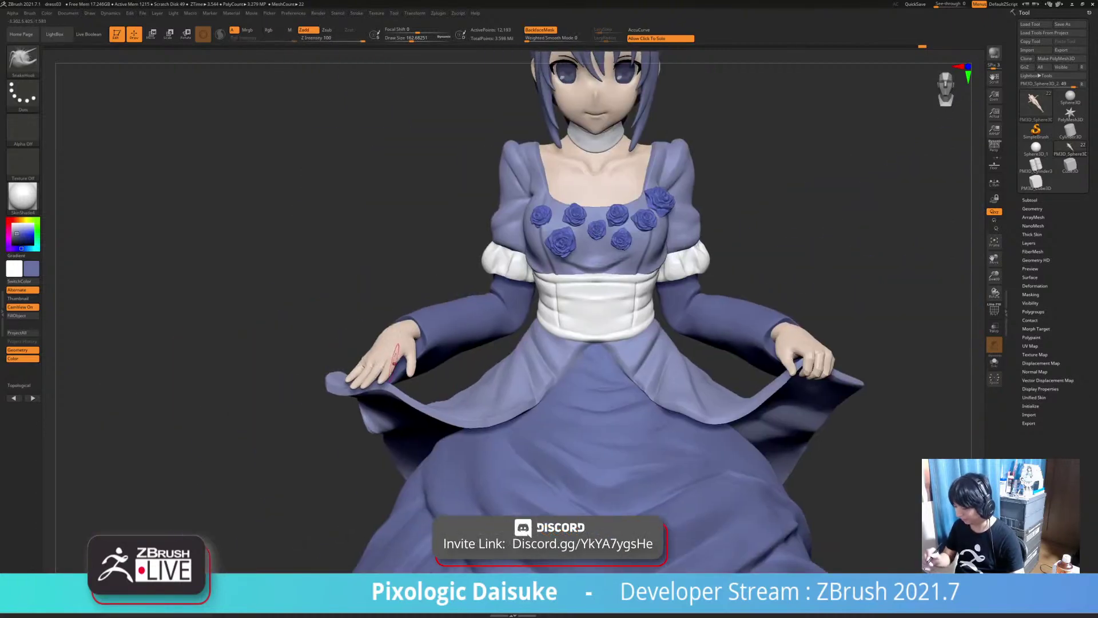
Turn off BackfaceMask, mask the body except for the right hand, and place the transform gizmo at the wrist
right_drag(461, 417, 472, 563)
right_drag(509, 389, 512, 395)
ctrl+right_drag(635, 452, 620, 346)
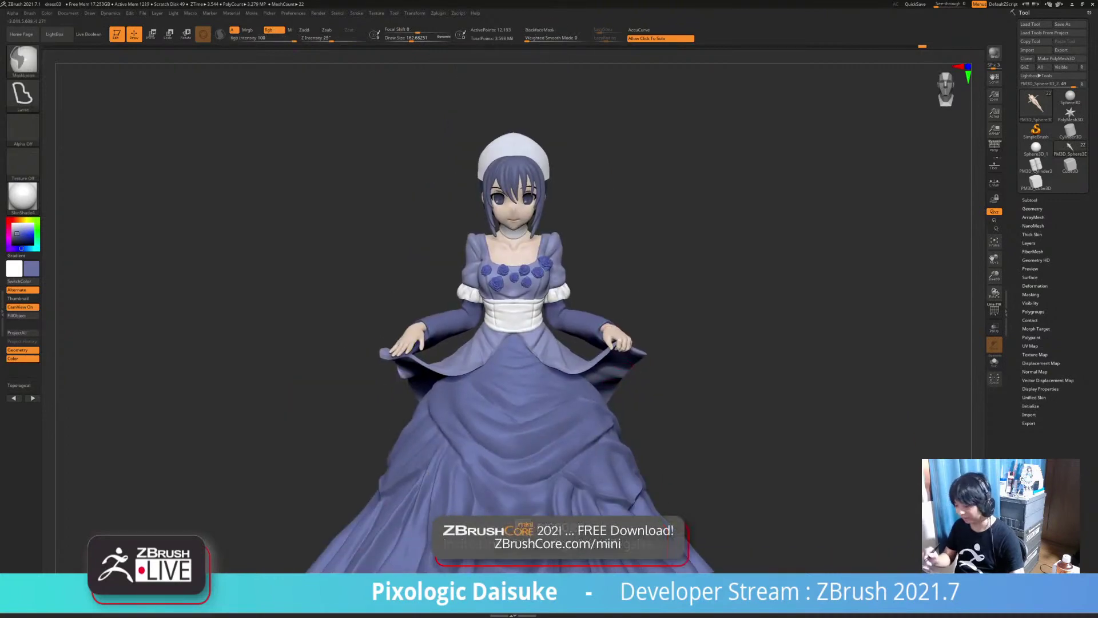
mouse_move(422, 348)
ctrl+right_down()
mouse_move(429, 458)
mouse_move(374, 423)
ctrl+right_up()
click(539, 30)
right_drag(434, 349, 346, 263)
key(w)
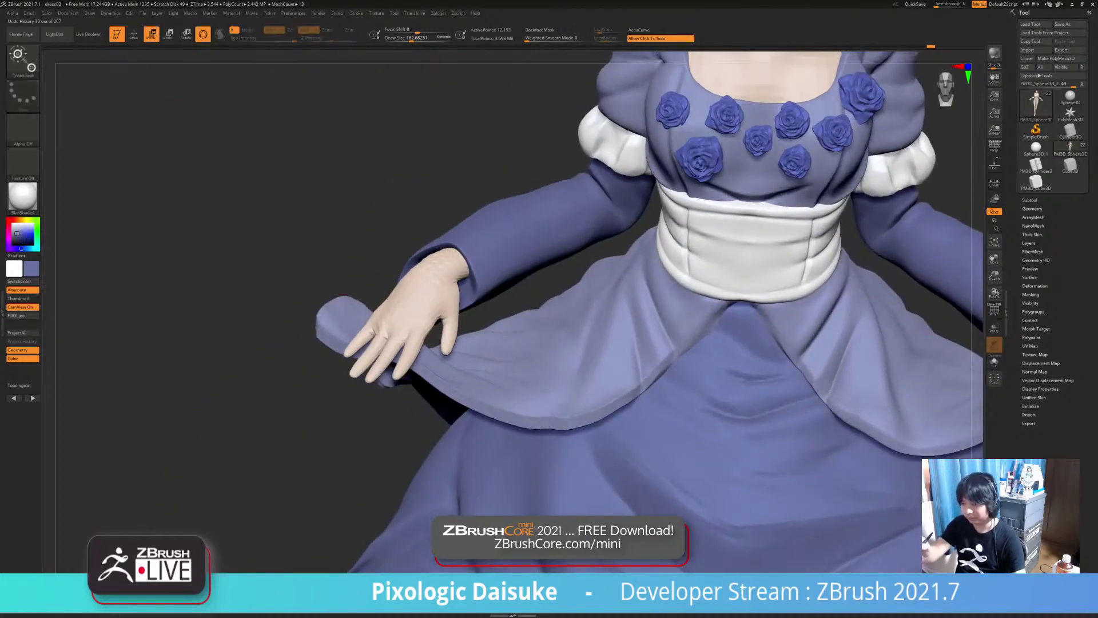
ctrl+right_drag(493, 308, 489, 372)
right_drag(446, 177, 459, 226)
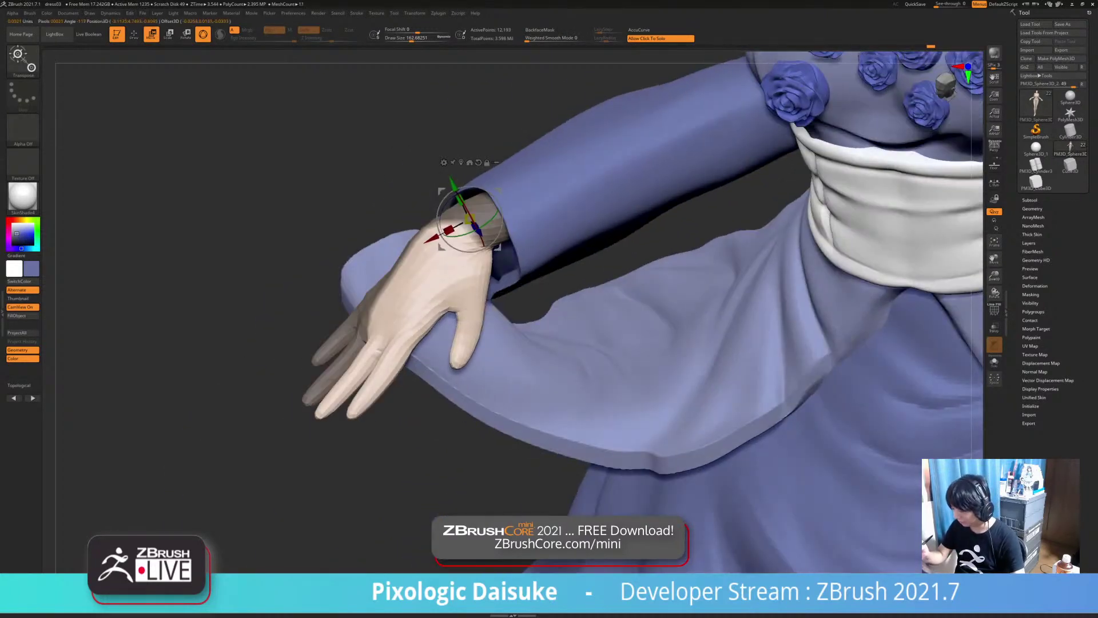
ctrl+drag(463, 231, 443, 216)
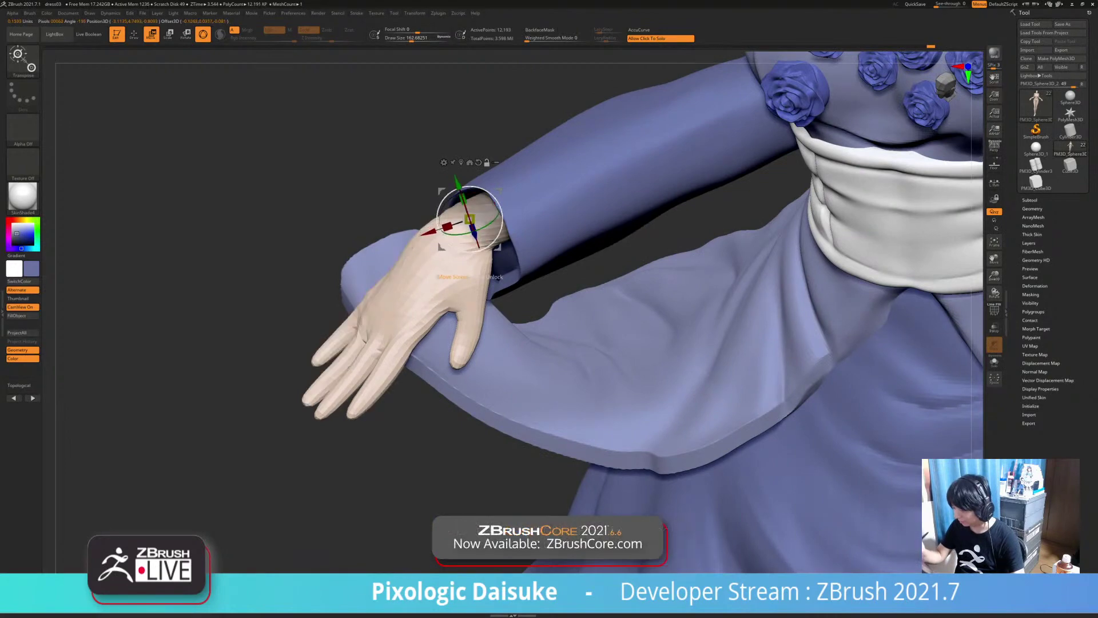
Rotate the right hand downward at the wrist so the fingers point over the overskirt edge
right_drag(331, 69, 386, 95)
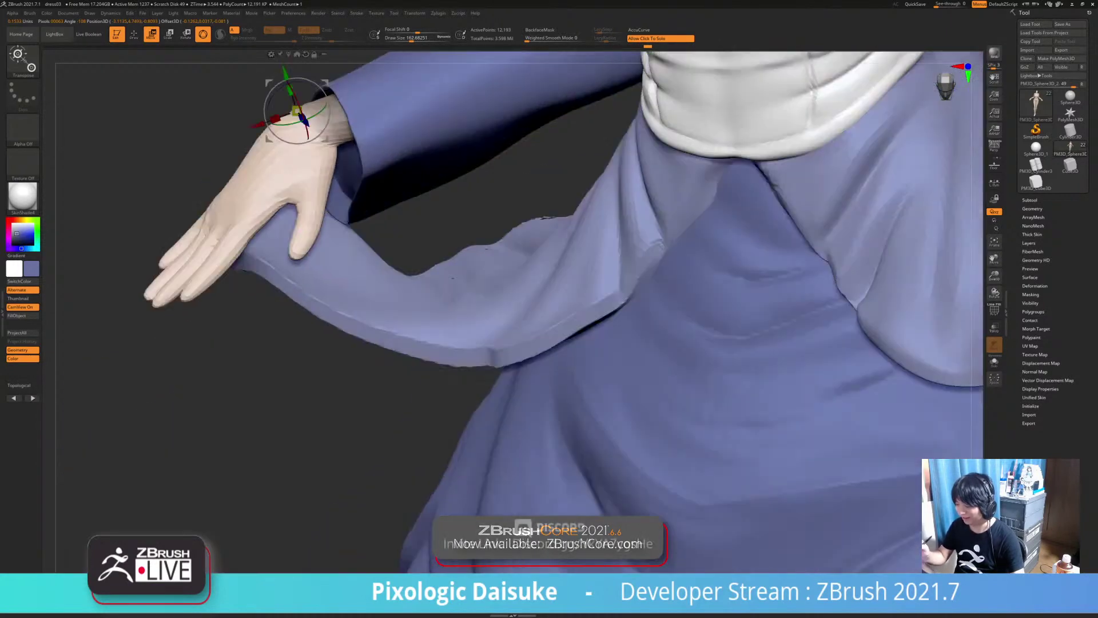
alt+right_drag(331, 148, 398, 252)
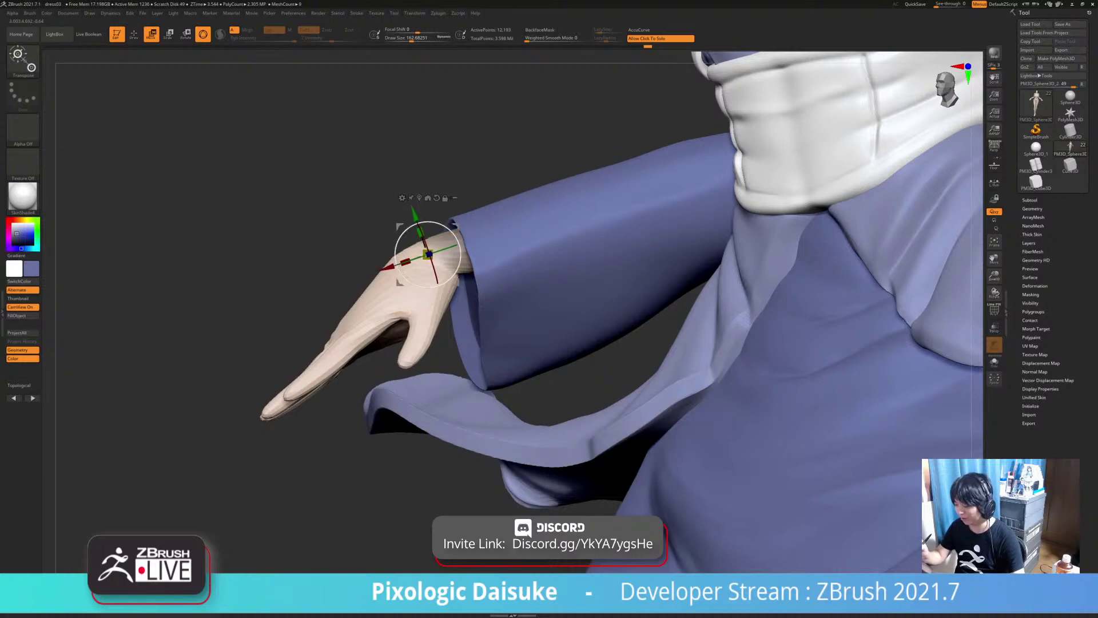
drag(426, 287, 436, 320)
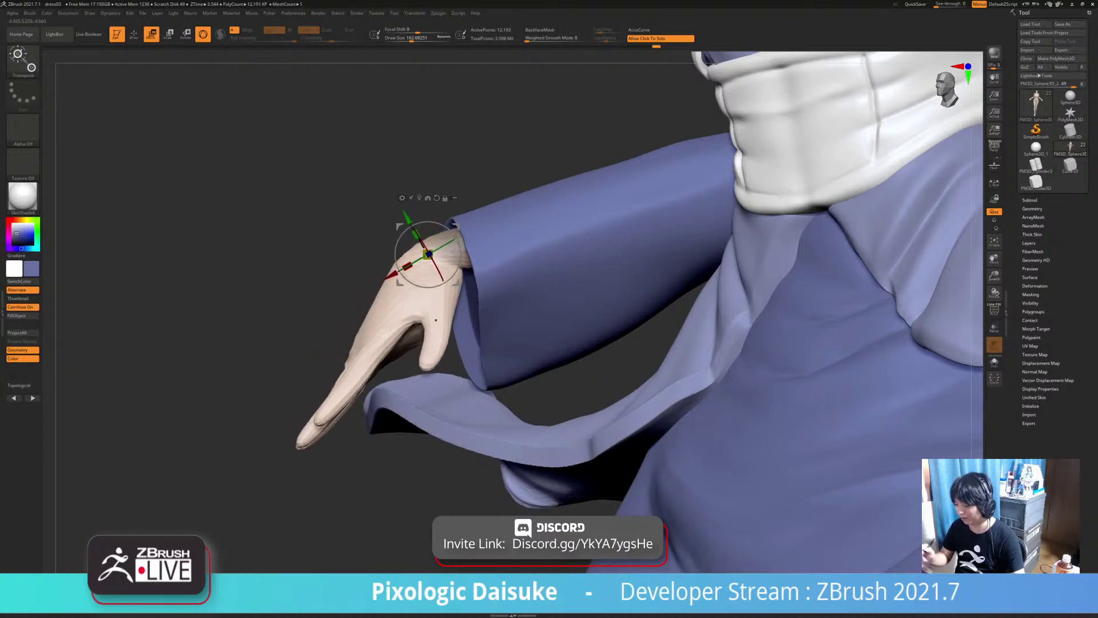
mouse_move(436, 319)
right_down()
mouse_move(426, 318)
mouse_move(434, 313)
right_up()
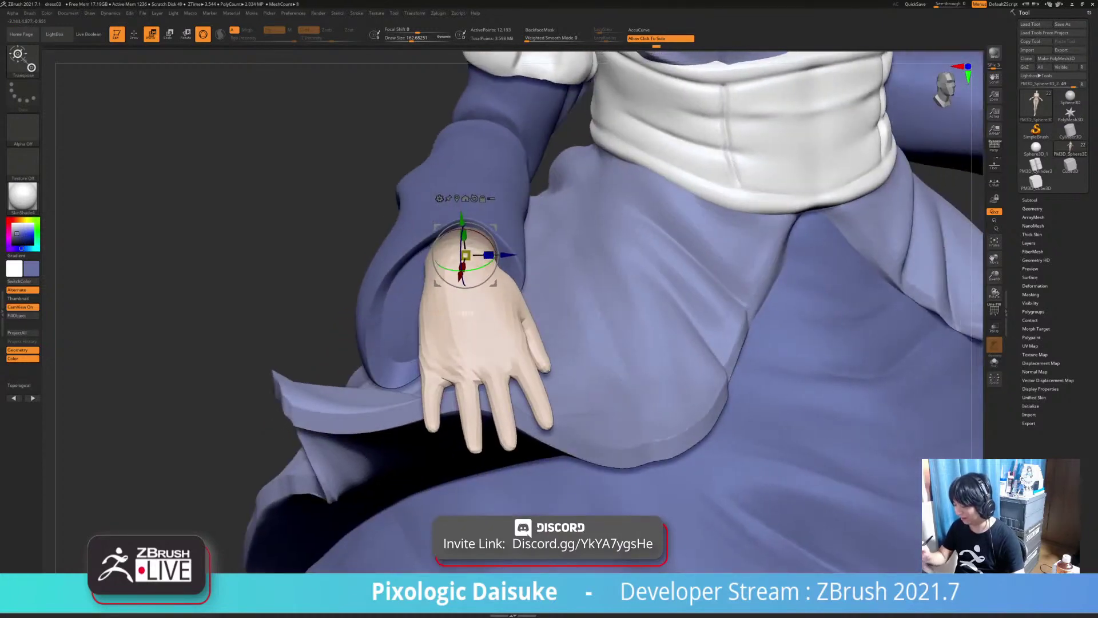
drag(470, 270, 457, 271)
ctrl+right_drag(456, 271, 409, 246)
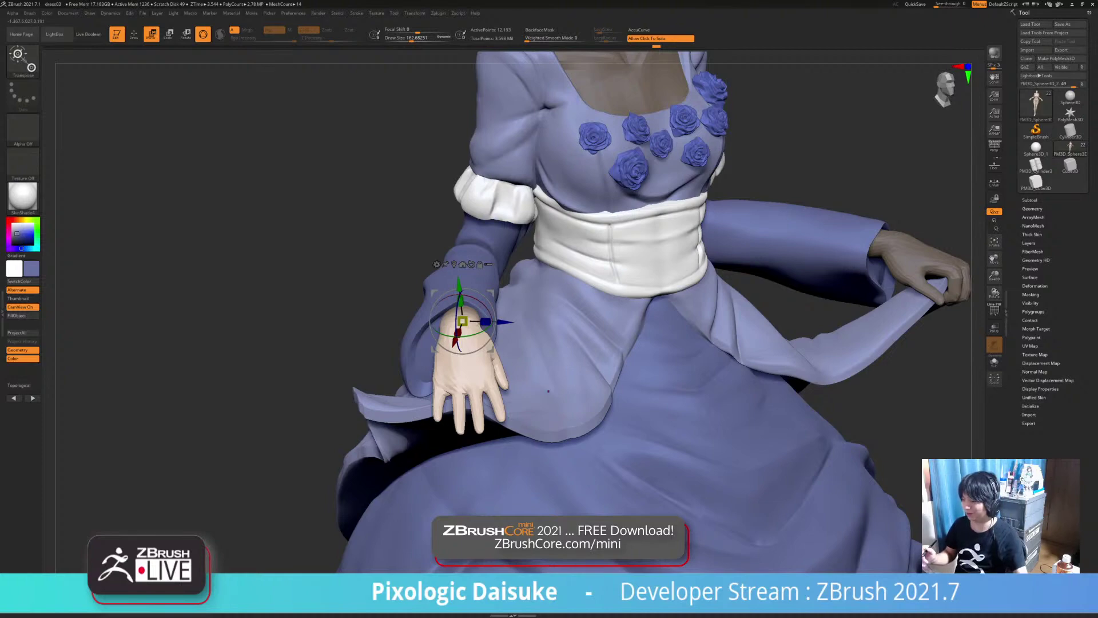
Mask everything except the right little finger and shift it slightly outward from its base
right_drag(586, 362, 692, 354)
right_drag(490, 382, 389, 366)
ctrl+right_drag(457, 343, 549, 423)
alt+right_drag(549, 423, 549, 369)
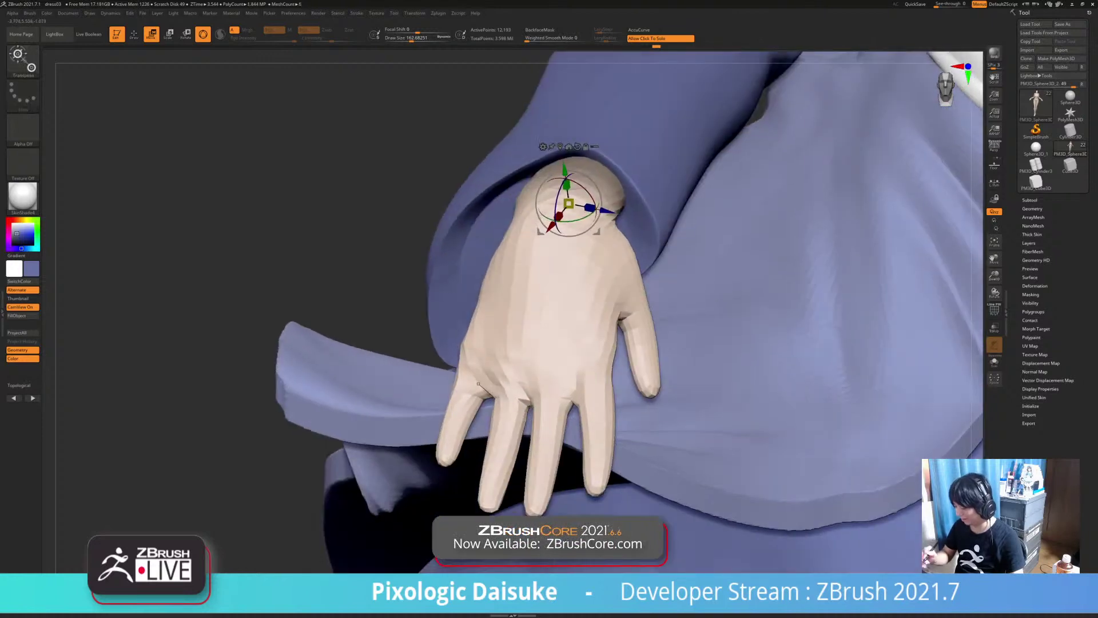
ctrl+drag(469, 373, 463, 384)
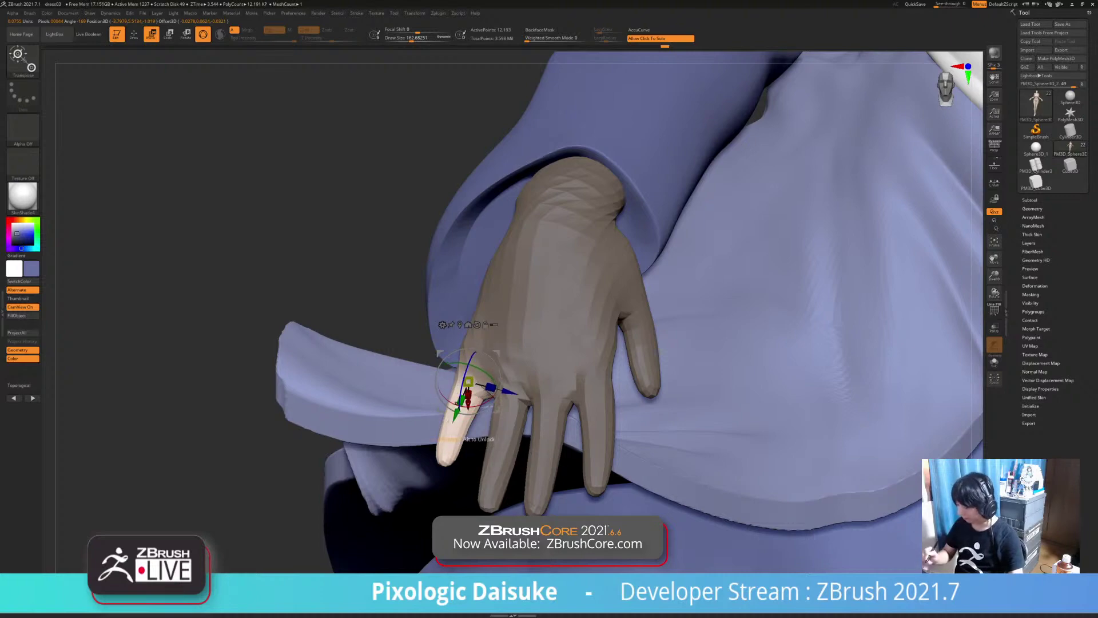
drag(458, 414, 453, 426)
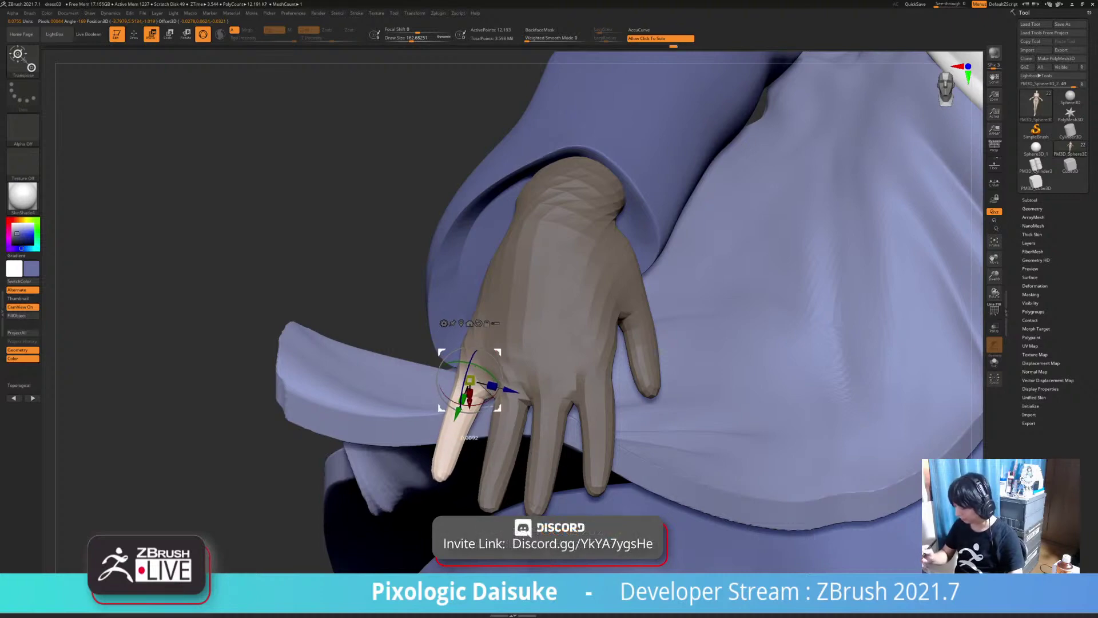
Angle the right little finger down from its base joint, separating it from the other fingers
ctrl+right_drag(496, 395, 497, 358)
right_drag(389, 366, 503, 362)
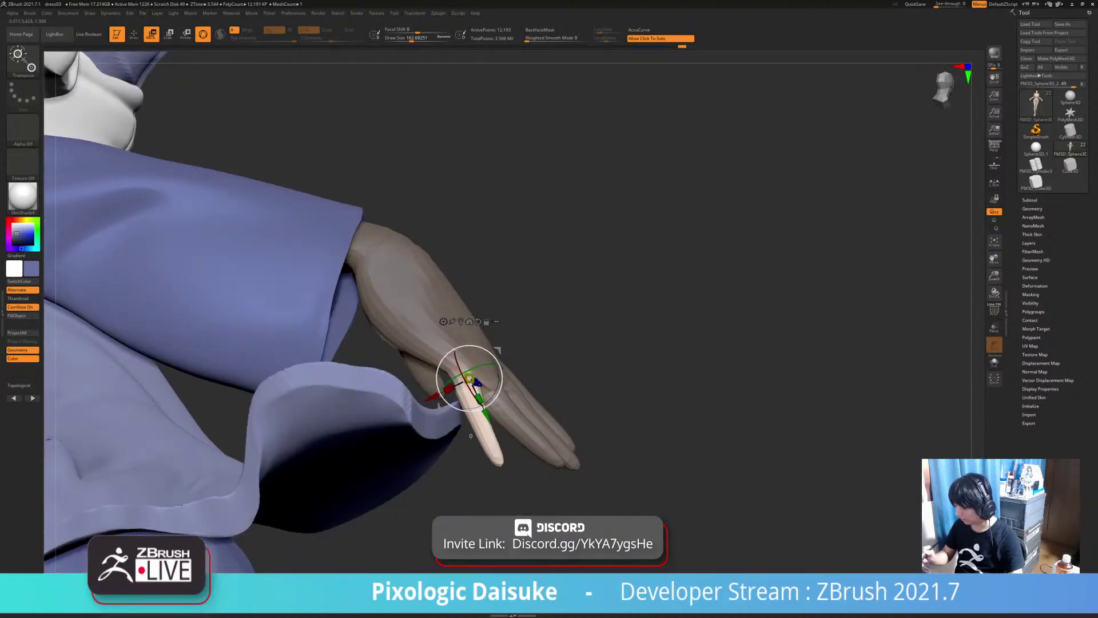
mouse_move(515, 372)
right_down()
mouse_move(443, 364)
mouse_move(498, 366)
right_up()
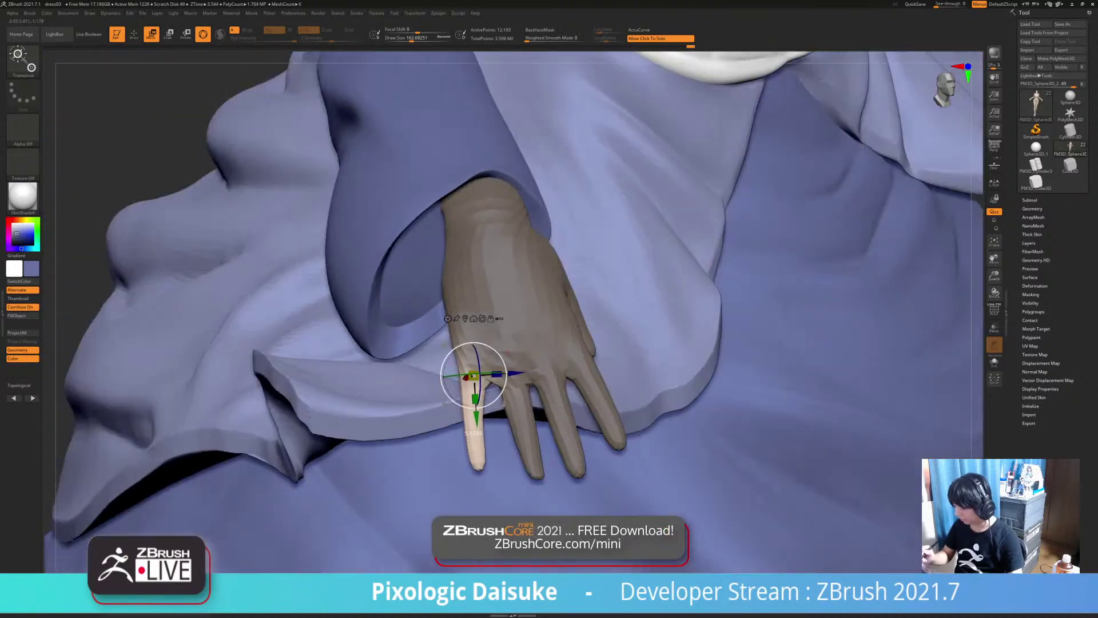
ctrl+right_drag(564, 394, 587, 297)
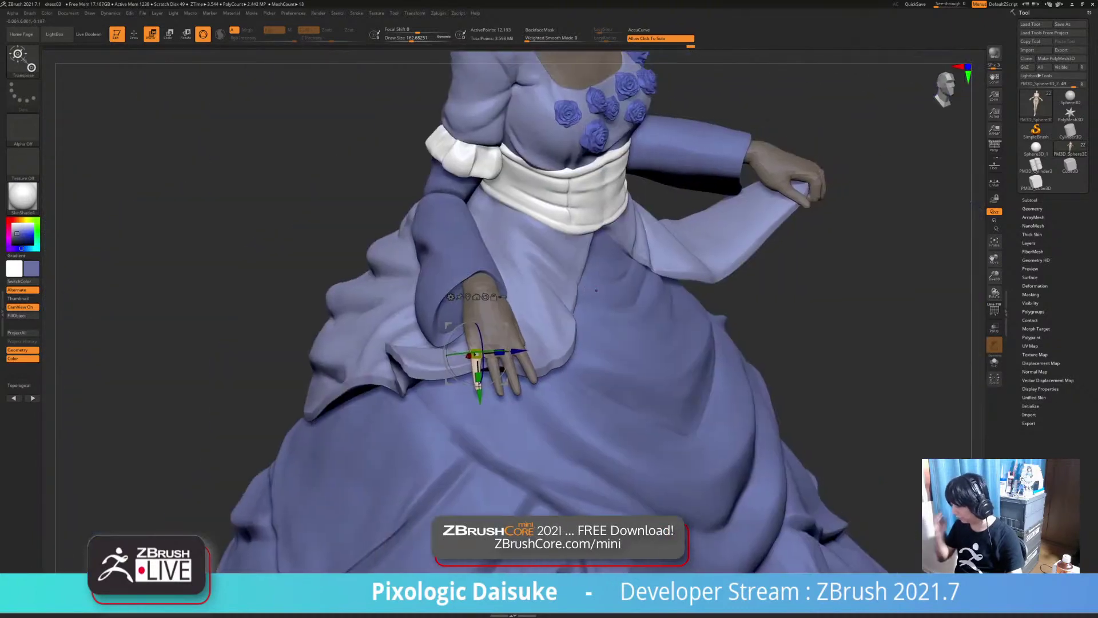
ctrl+right_drag(514, 338, 499, 388)
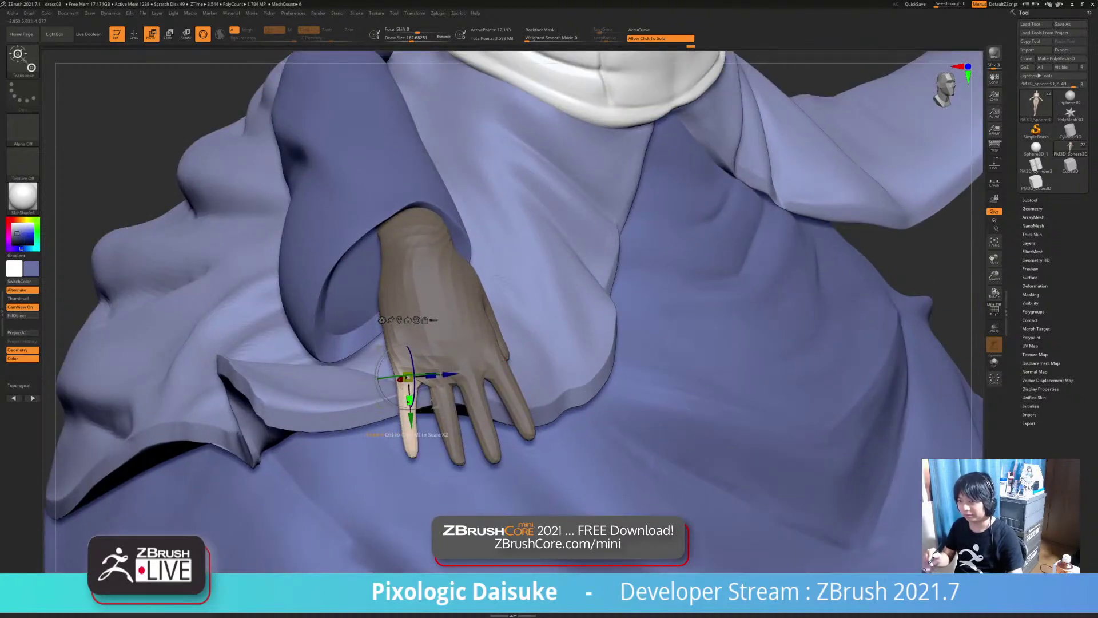
ctrl+right_drag(401, 366, 413, 409)
drag(413, 343, 414, 345)
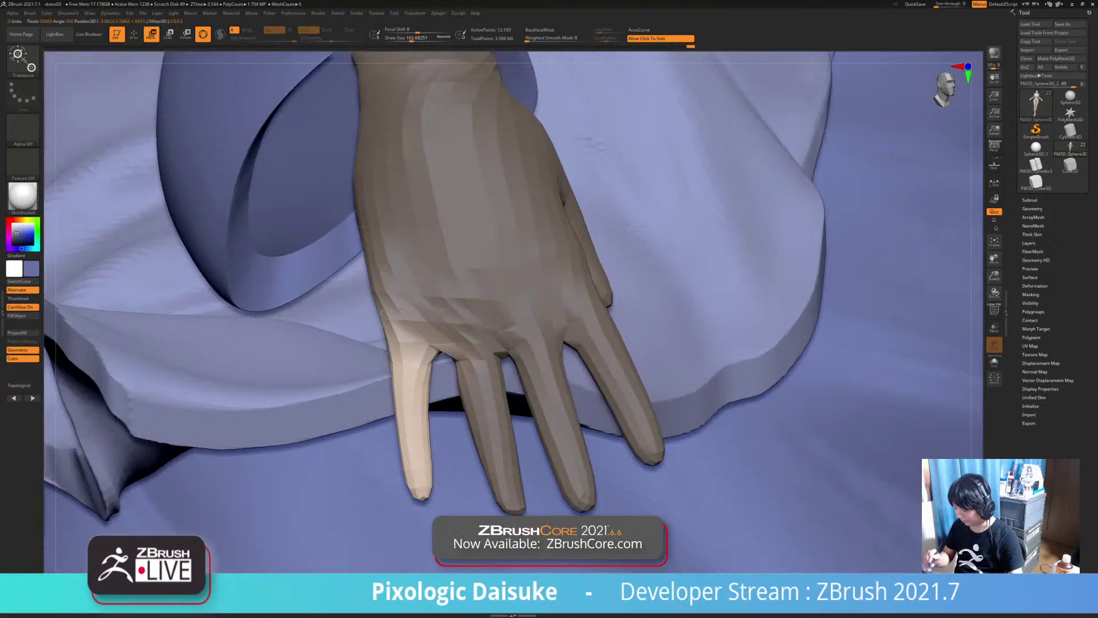
Extend the mask over the base of the right little finger and place the gizmo at its middle joint
ctrl+drag(412, 431, 414, 442)
ctrl+click(414, 442)
ctrl+right_drag(414, 443, 418, 410)
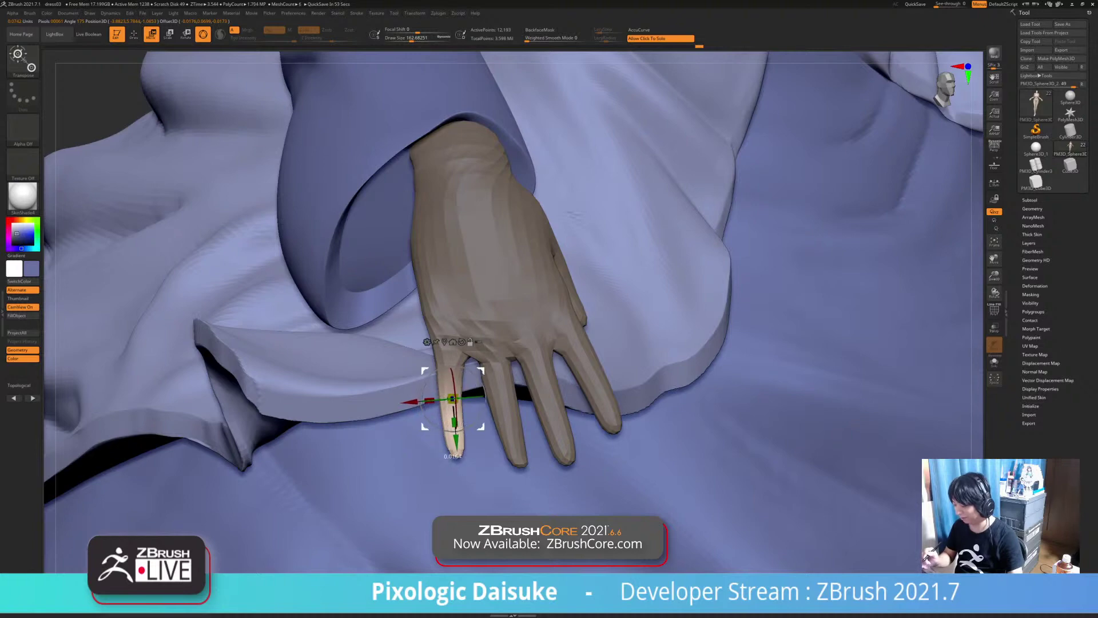
right_drag(482, 377, 569, 375)
Bend the outer part of the right little finger down over the overskirt edge, undoing the first rotation attempts
drag(505, 404, 506, 400)
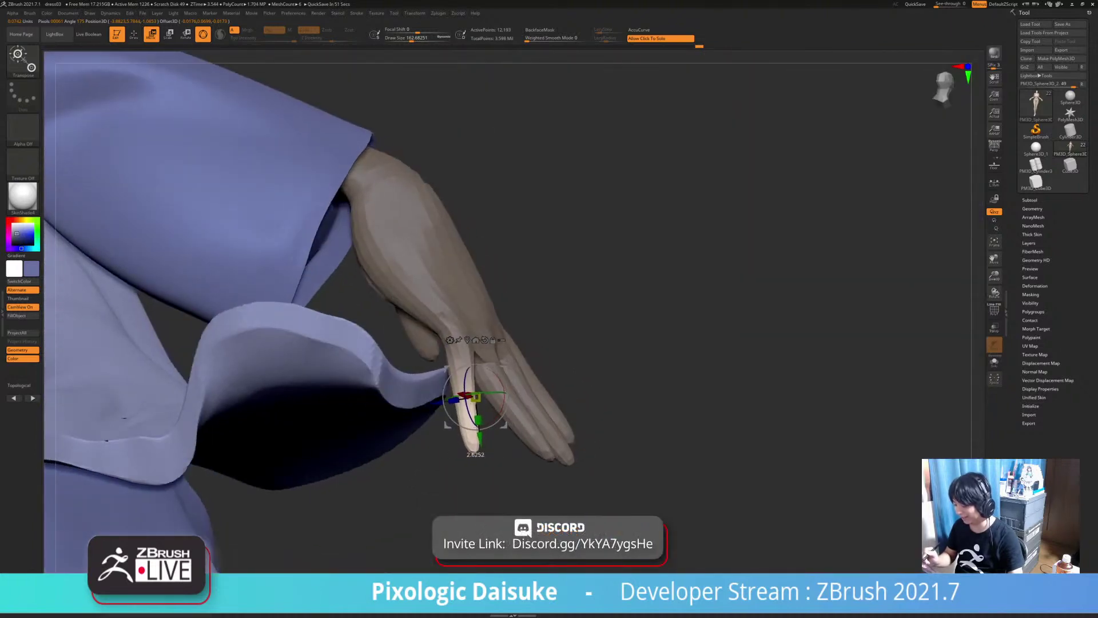
key(ctrl+z)
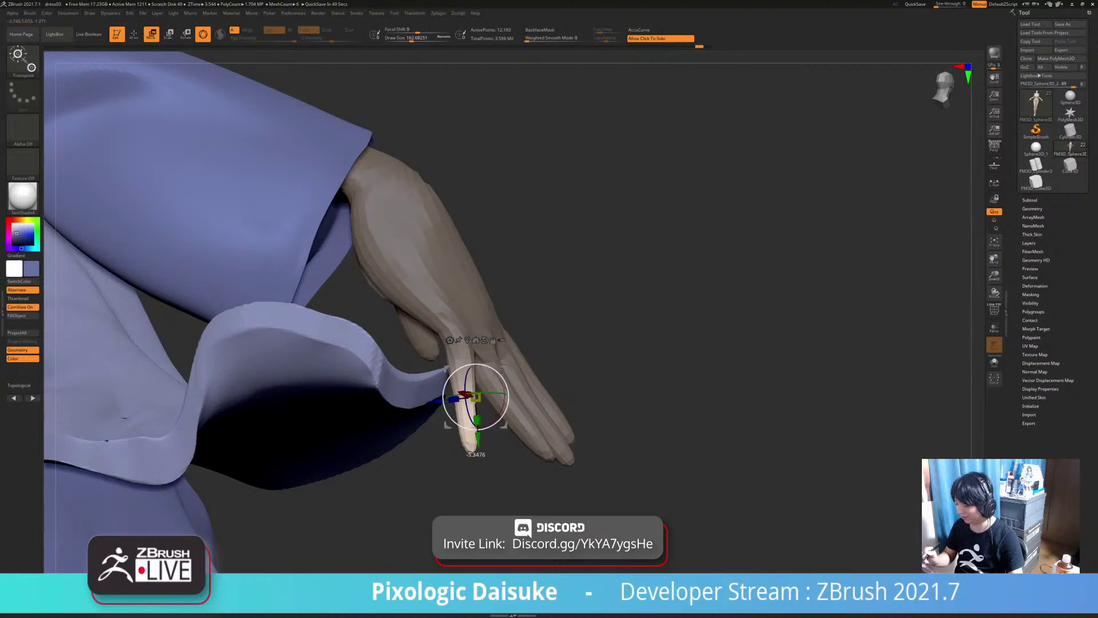
key(ctrl+z)
drag(507, 405, 474, 400)
right_drag(473, 400, 320, 472)
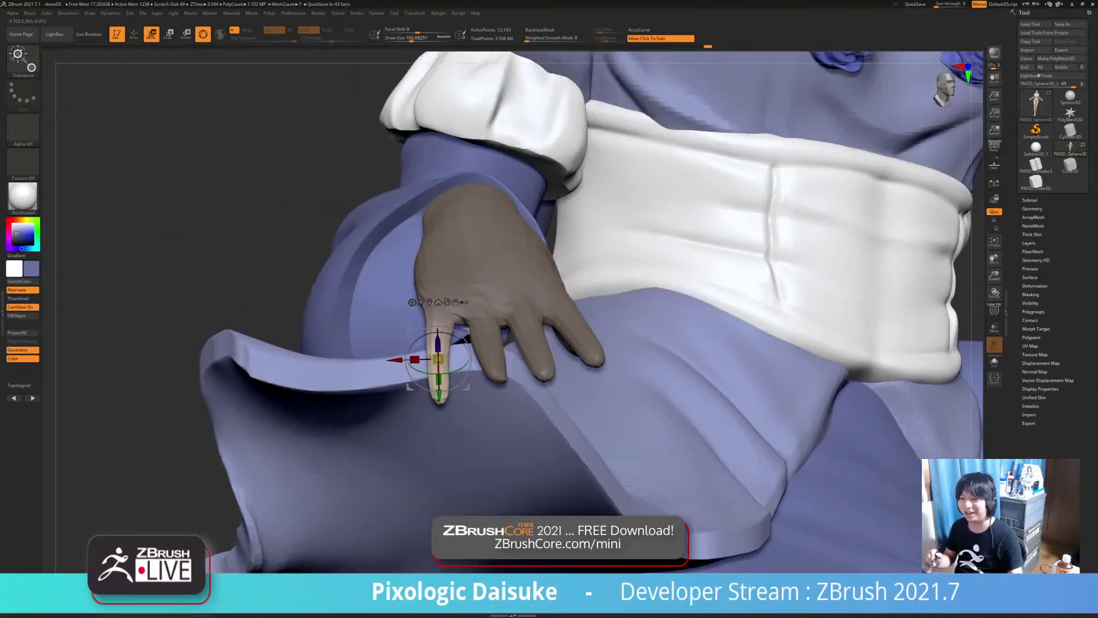
right_drag(479, 317, 474, 338)
drag(455, 330, 456, 332)
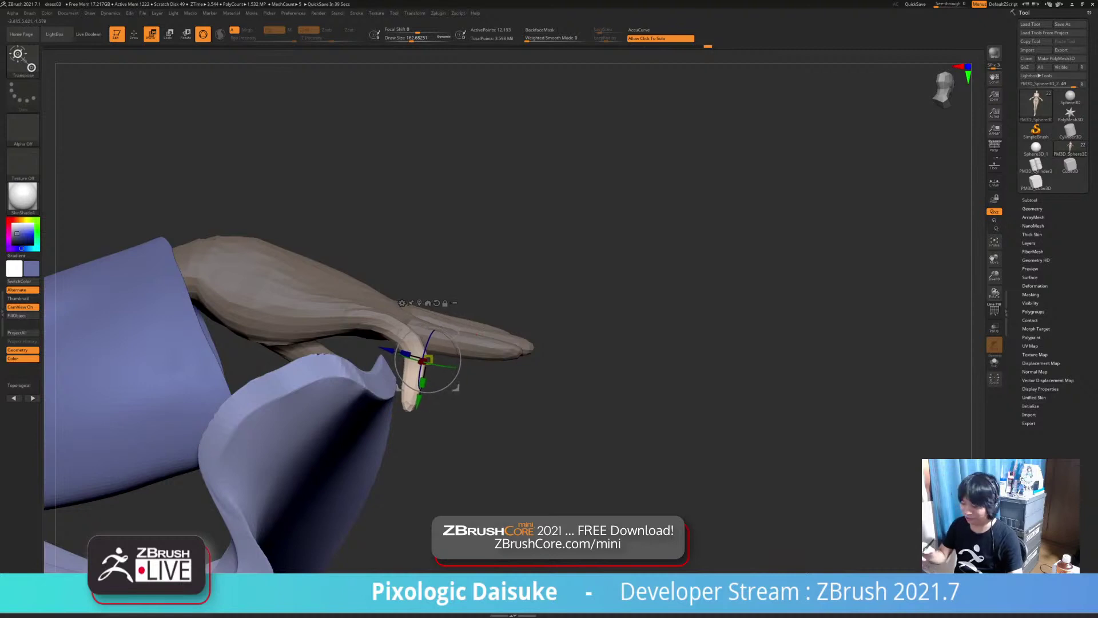
Clear the mask and reshape the right little finger's bent knuckle with SnakeHook at a smaller draw size
key(q)
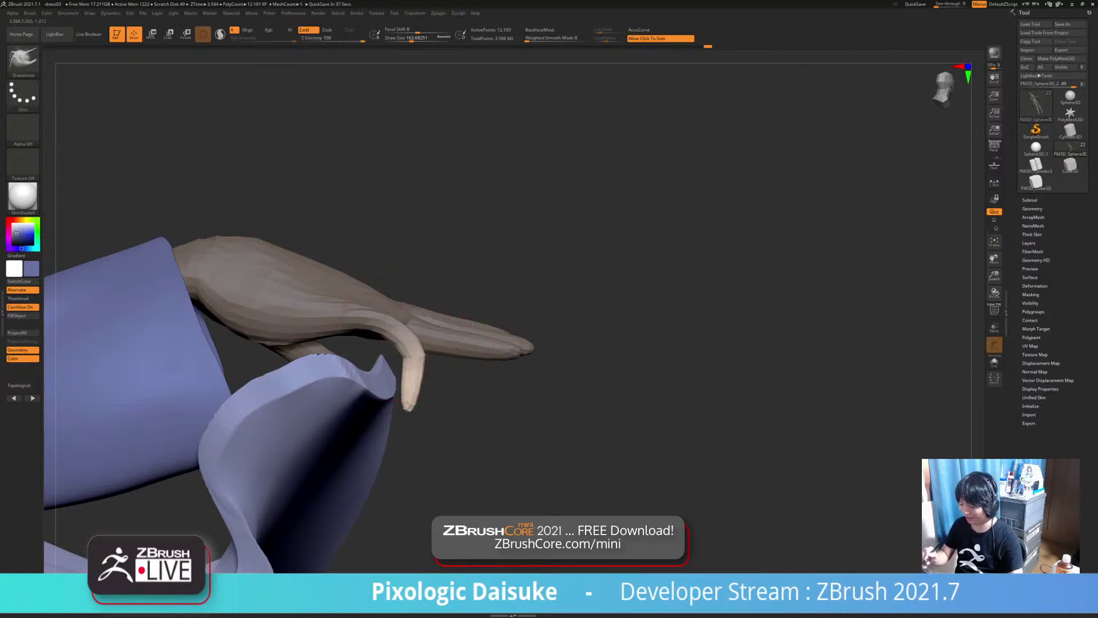
drag(404, 343, 412, 342)
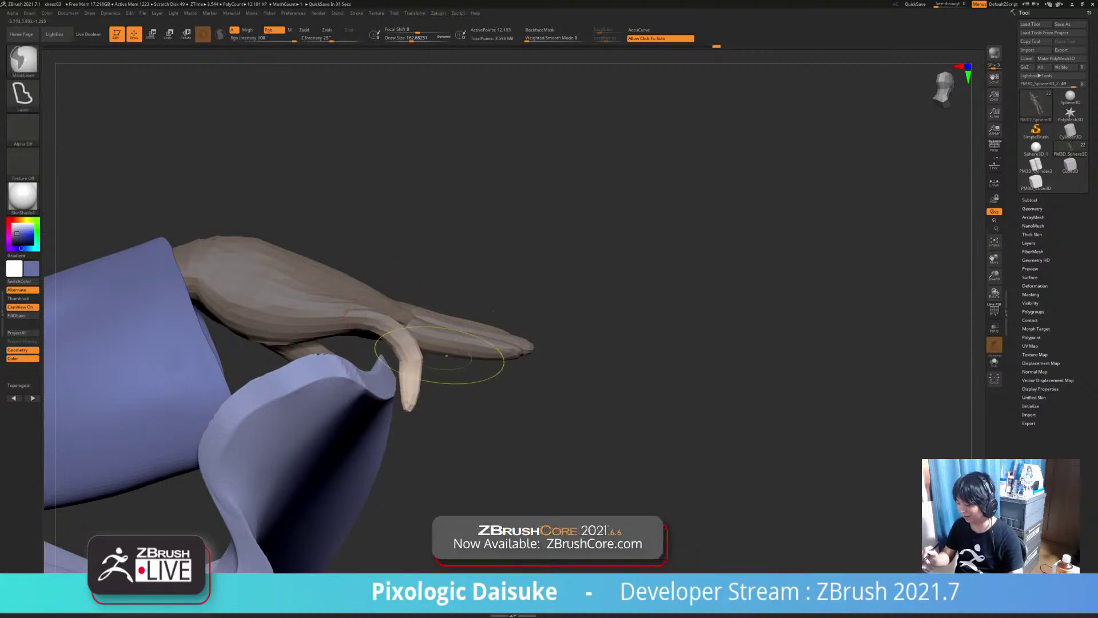
right_drag(441, 325, 433, 360)
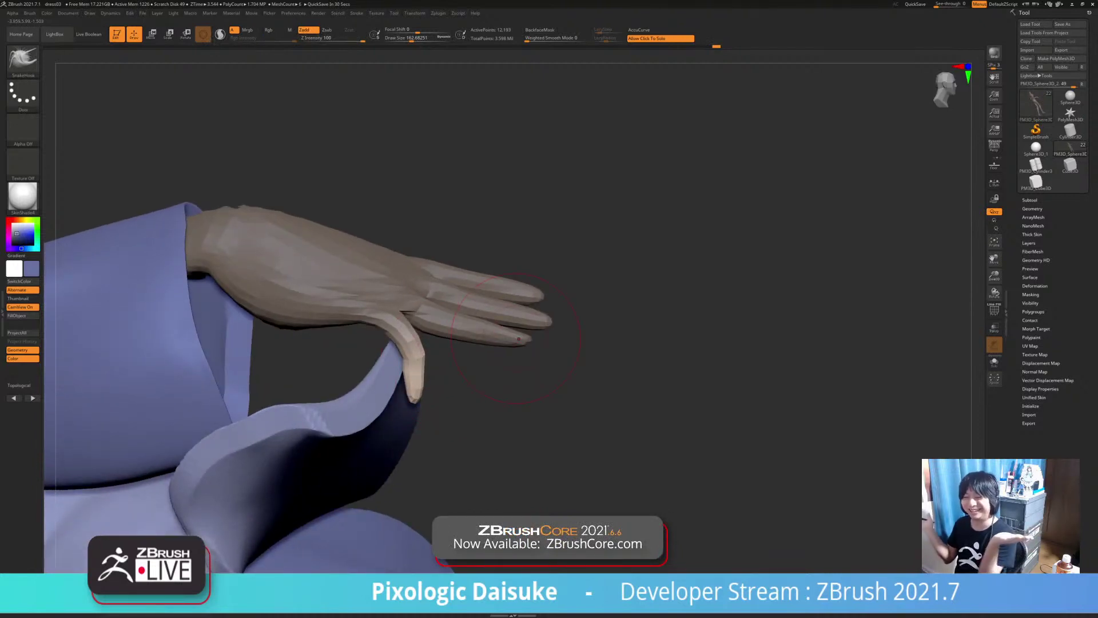
drag(572, 408, 450, 112)
ctrl+drag(503, 246, 515, 258)
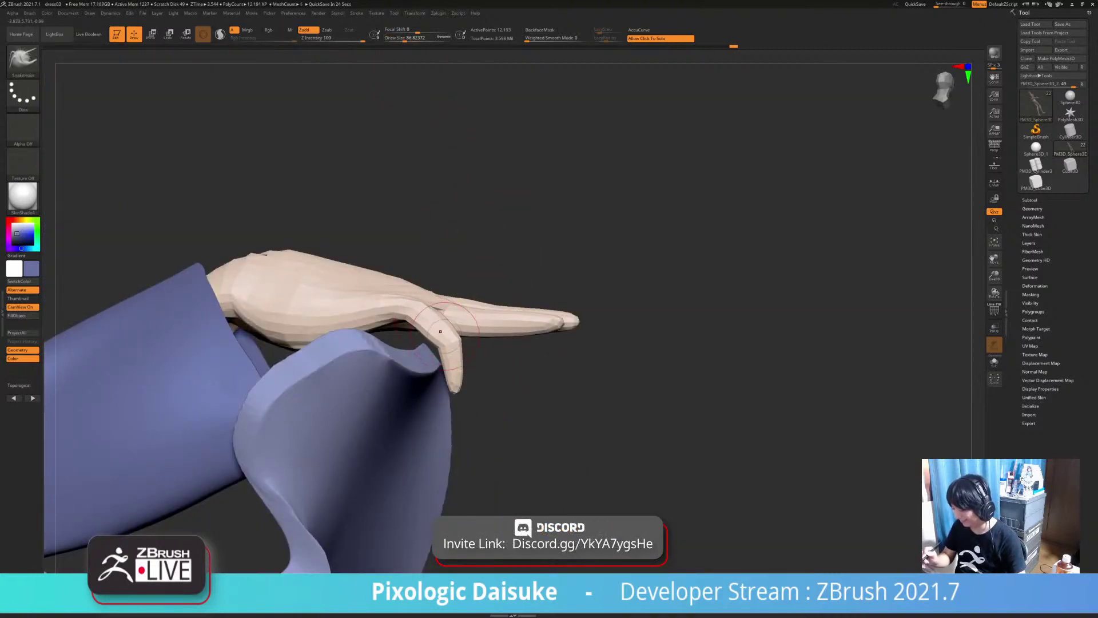
mouse_move(504, 389)
mouse_down()
mouse_move(452, 372)
mouse_move(497, 388)
mouse_up()
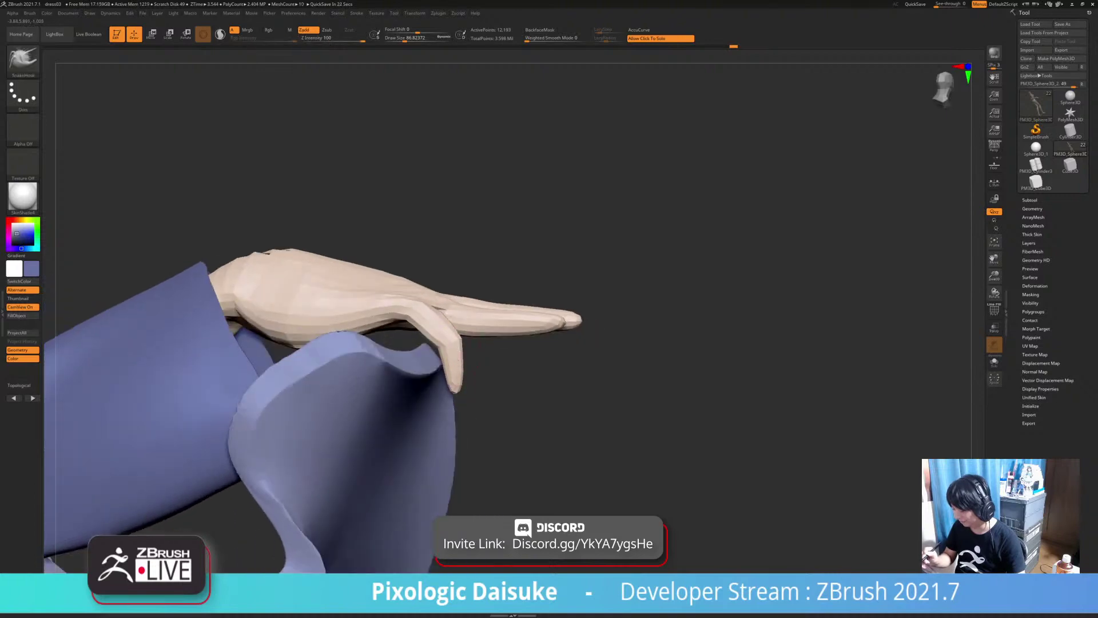
Mask the right hand except the ring finger with a topological mask, placing the gizmo at that finger's base and redoing the first attempt
drag(578, 374, 462, 385)
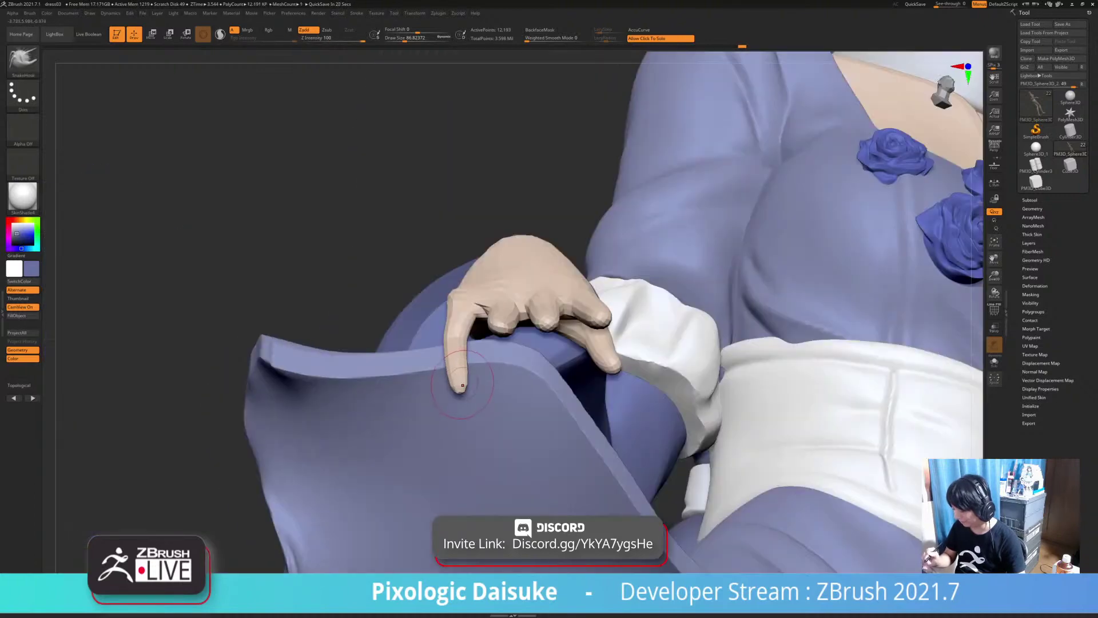
mouse_move(463, 385)
right_down()
mouse_move(486, 515)
mouse_move(486, 395)
mouse_move(523, 360)
mouse_move(495, 363)
mouse_move(552, 366)
right_up()
ctrl+right_drag(480, 326, 603, 367)
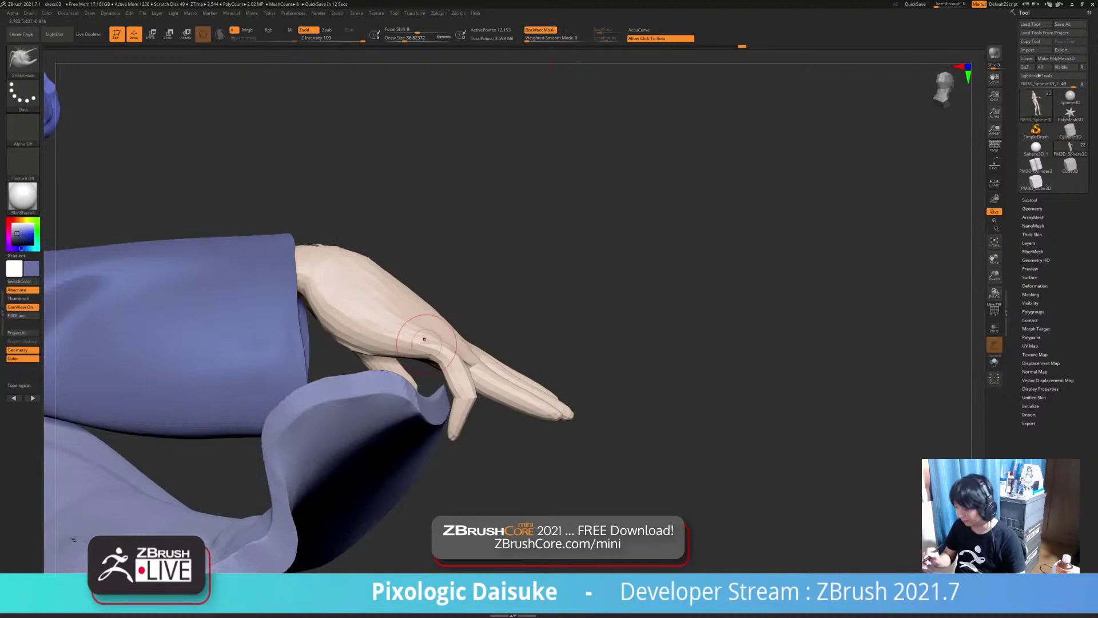
ctrl+right_drag(438, 350, 440, 326)
right_drag(439, 326, 413, 345)
mouse_move(498, 329)
right_down()
mouse_move(394, 333)
mouse_move(366, 409)
mouse_move(380, 400)
mouse_move(355, 437)
right_up()
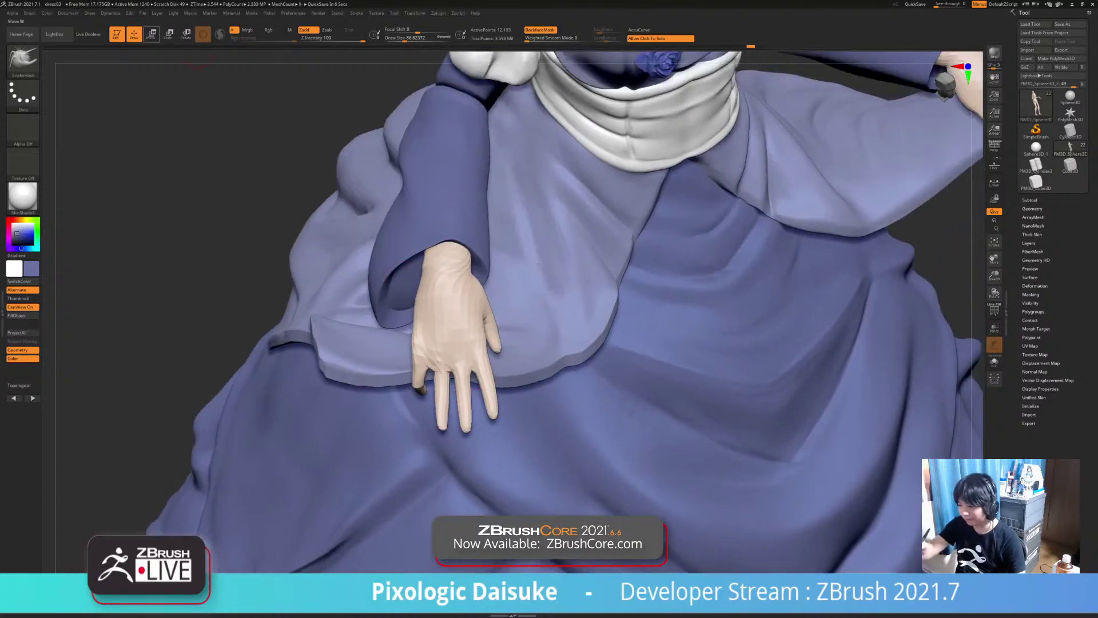
key(w)
ctrl+right_drag(400, 372, 400, 403)
ctrl+drag(435, 371, 437, 387)
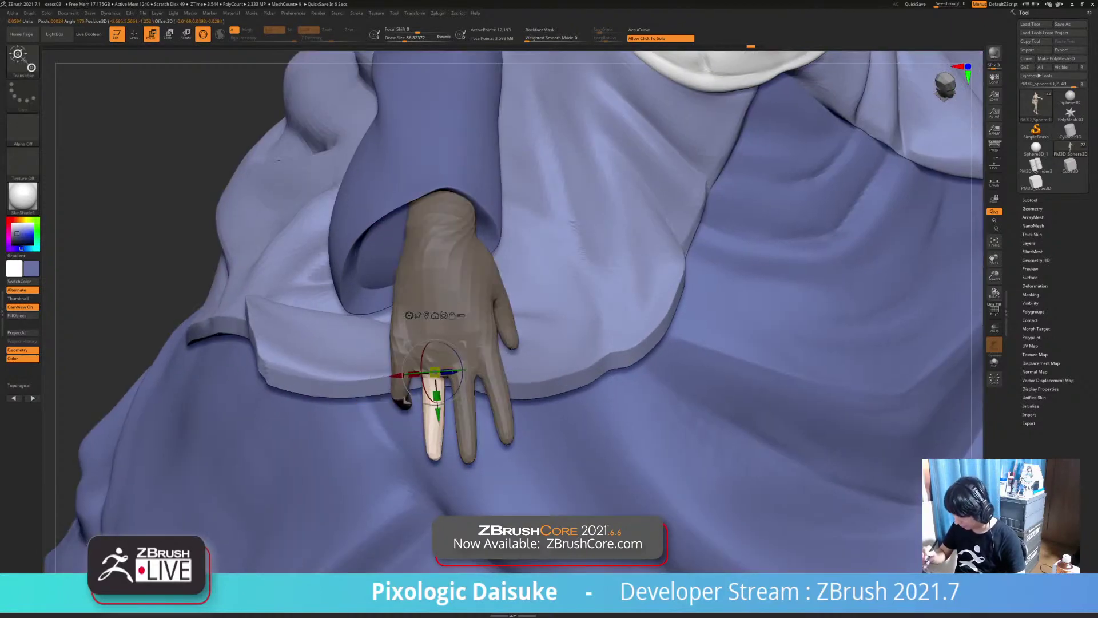
right_drag(414, 369, 452, 364)
mouse_move(411, 401)
right_down()
mouse_move(458, 366)
mouse_move(417, 400)
right_up()
key(ctrl+z)
ctrl+drag(433, 373, 435, 387)
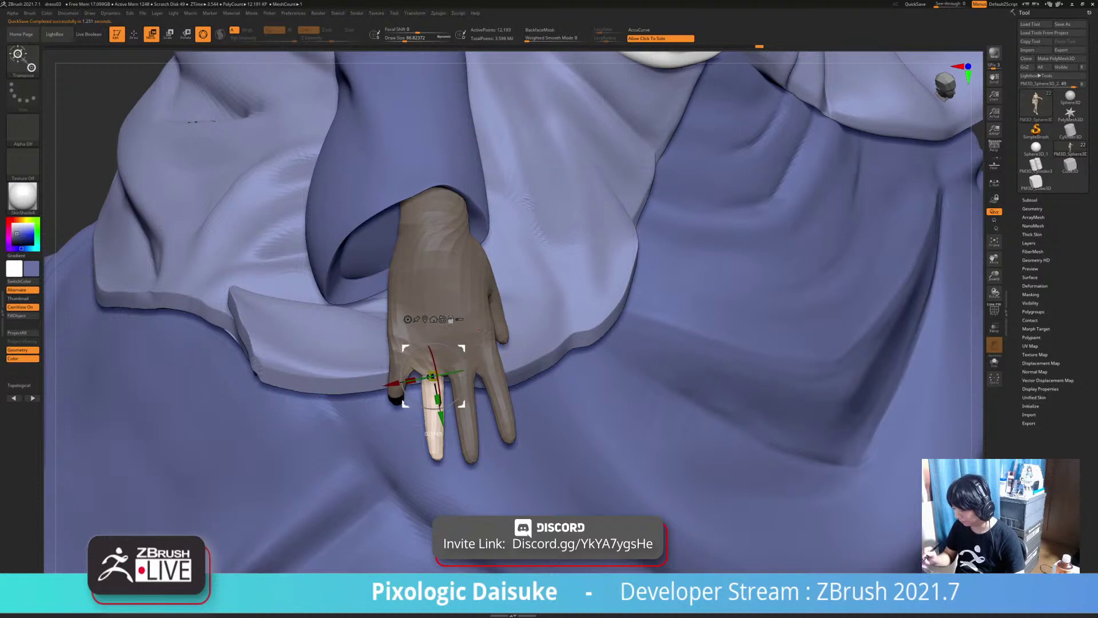
Rotate the whole right ring finger down toward the overskirt edge from its base joint
right_drag(432, 378, 454, 364)
drag(462, 396, 428, 391)
right_drag(484, 396, 425, 384)
drag(425, 385, 430, 390)
right_drag(435, 391, 511, 368)
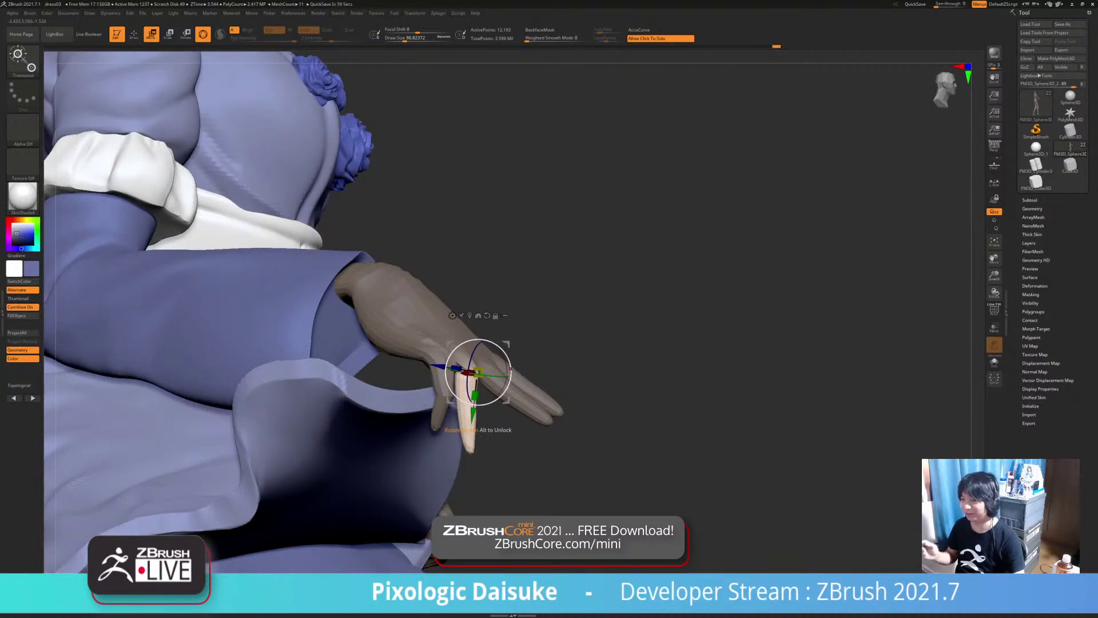
right_drag(475, 426, 369, 426)
Place the gizmo at the right ring finger's middle joint and extend the mask over the finger's base segment
alt+click(369, 437)
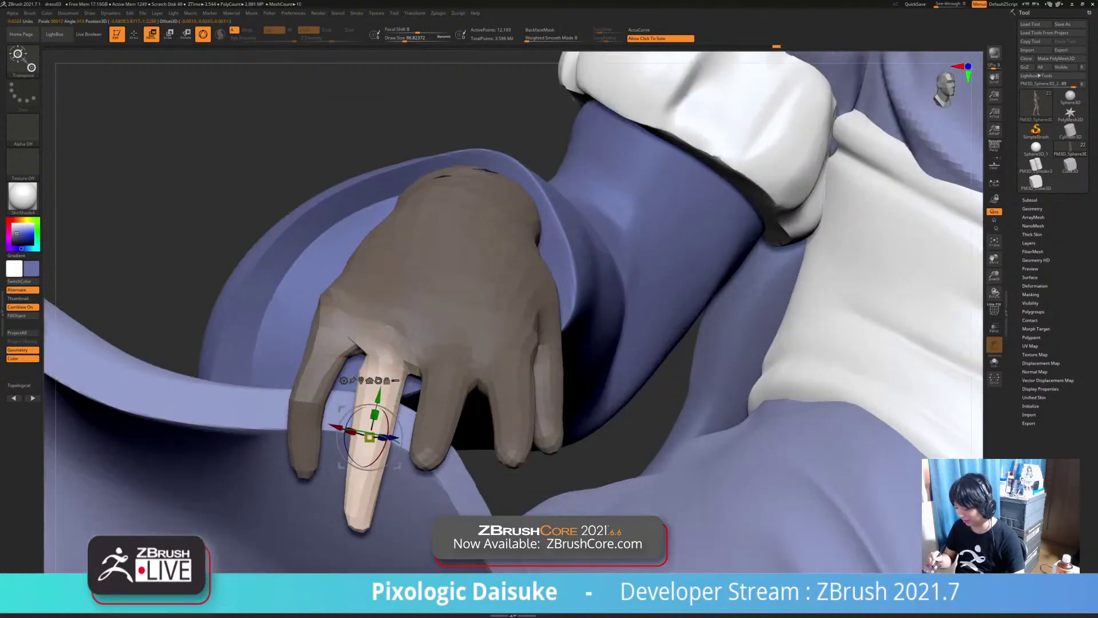
ctrl+drag(363, 470, 376, 396)
ctrl+click(238, 201)
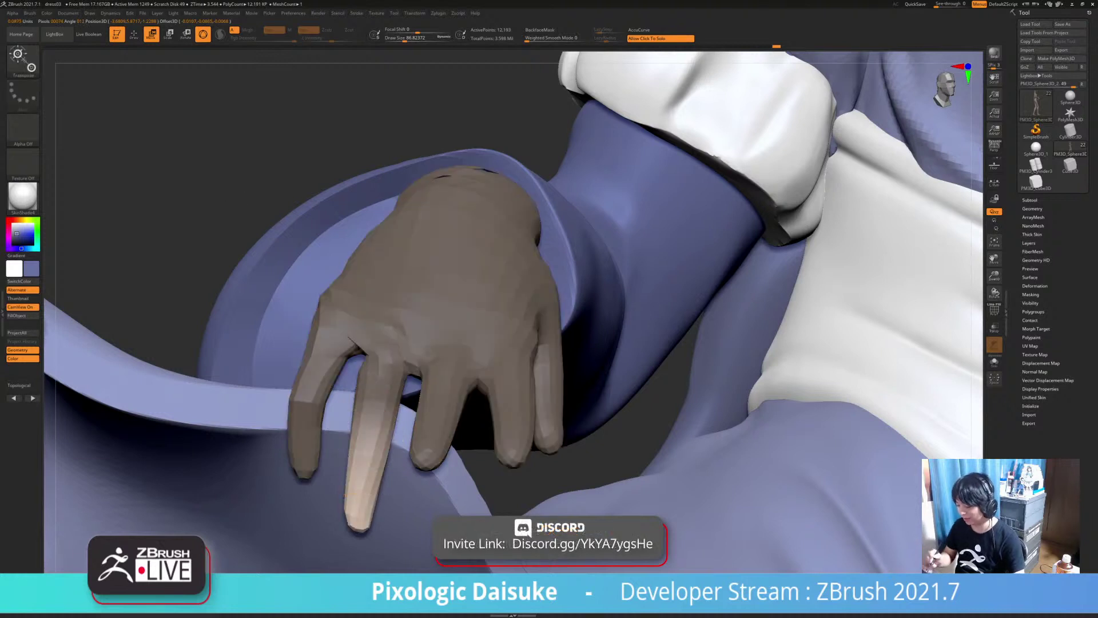
ctrl+right_drag(393, 449, 388, 418)
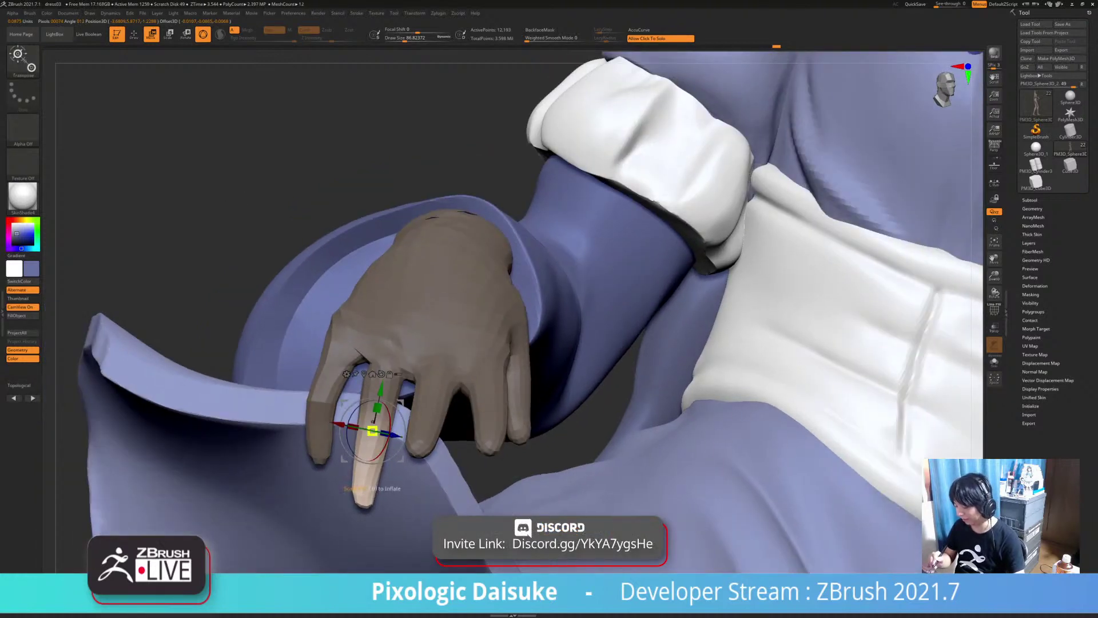
key(ctrl+i)
key(ctrl+i)
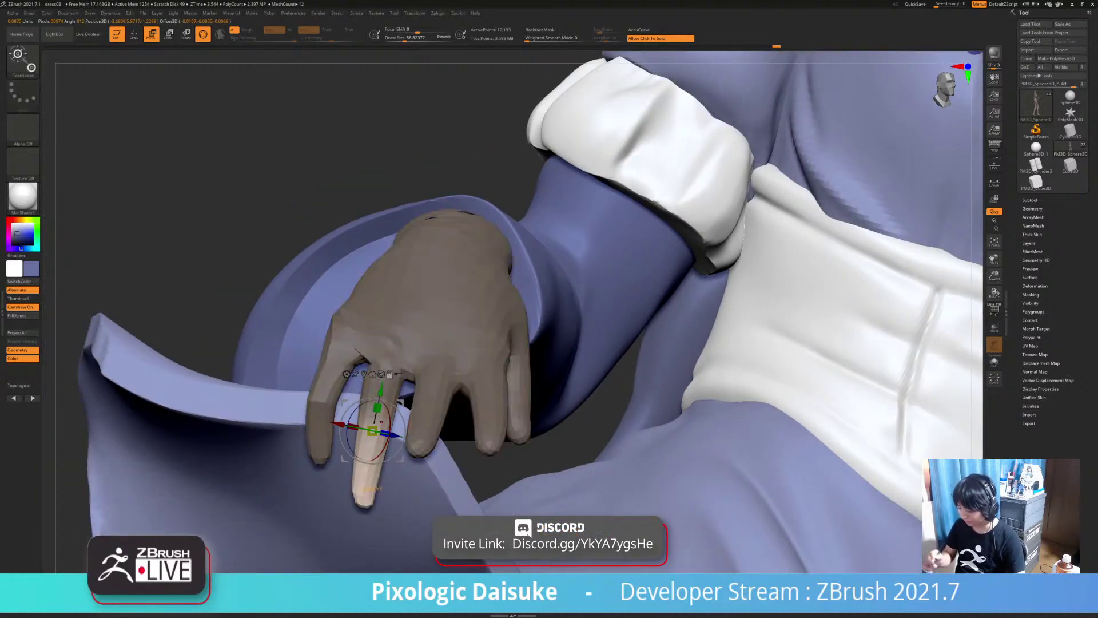
Bend the outer part of the right ring finger down over the overskirt edge from its middle joint
mouse_move(372, 431)
mouse_down()
mouse_move(373, 422)
mouse_move(368, 474)
mouse_up()
mouse_move(375, 426)
right_down()
mouse_move(566, 421)
mouse_move(309, 423)
mouse_move(378, 426)
right_up()
right_drag(257, 420, 412, 401)
drag(416, 404, 402, 421)
drag(408, 412, 407, 408)
Fine-tune the right ring finger's angle beside the little finger and clear the mask
ctrl+right_drag(407, 408, 424, 423)
right_drag(452, 492, 478, 417)
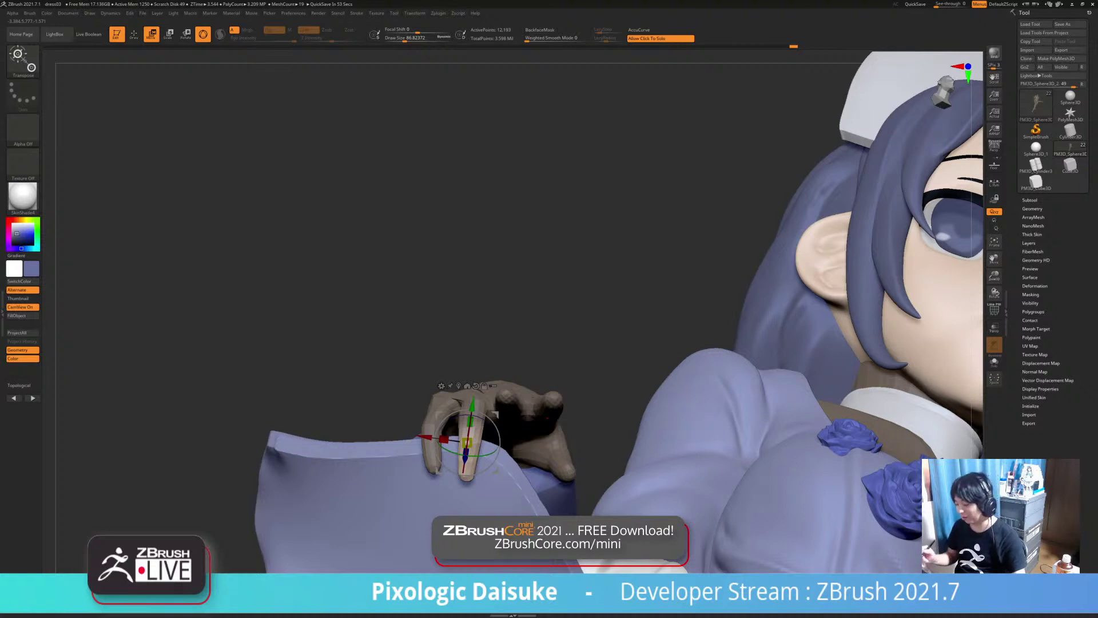
right_drag(547, 418, 545, 338)
right_drag(458, 275, 485, 347)
right_drag(314, 266, 314, 214)
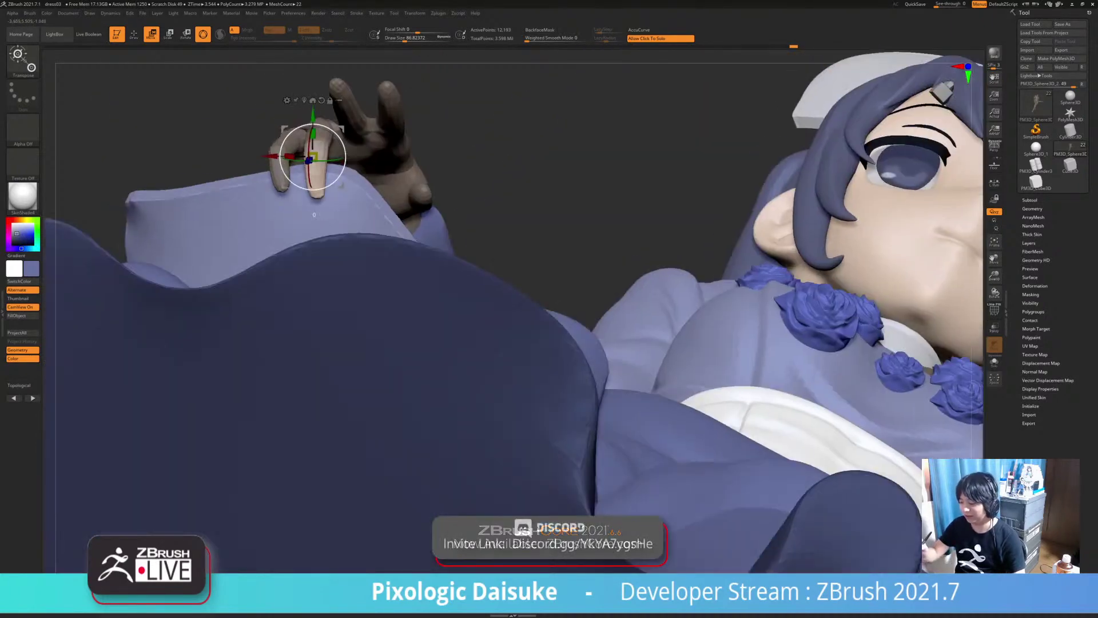
mouse_move(345, 148)
mouse_down()
mouse_move(344, 127)
mouse_move(345, 146)
mouse_up()
alt+right_drag(274, 98, 291, 223)
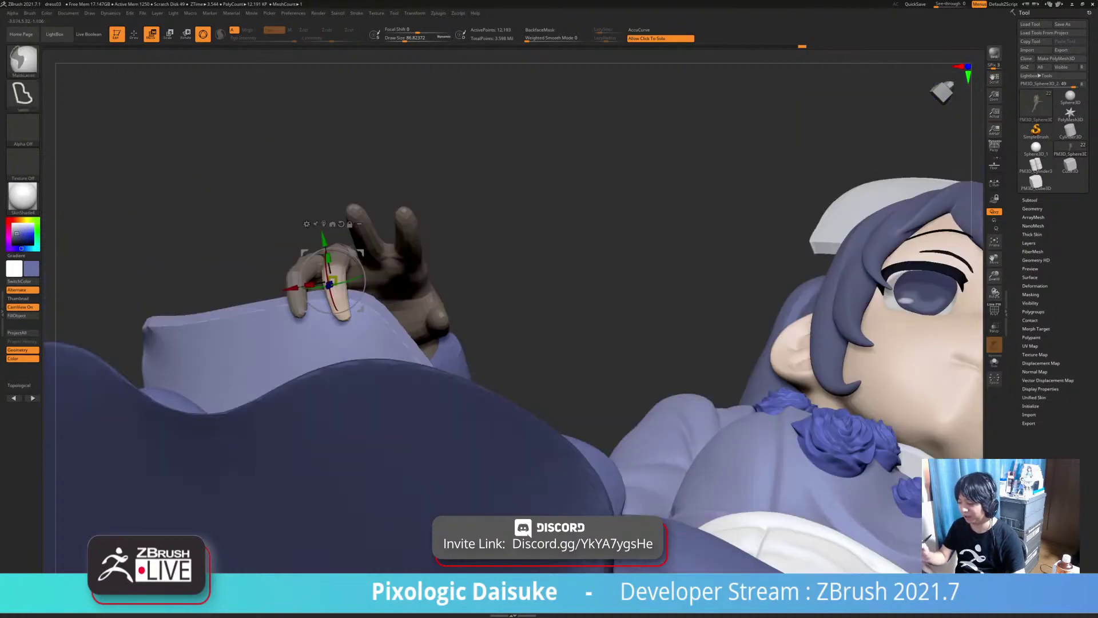
ctrl+drag(520, 236, 530, 242)
Mask the right hand except the middle finger, redrawing the first mask, with the gizmo at the finger's base joint
right_drag(526, 240, 529, 400)
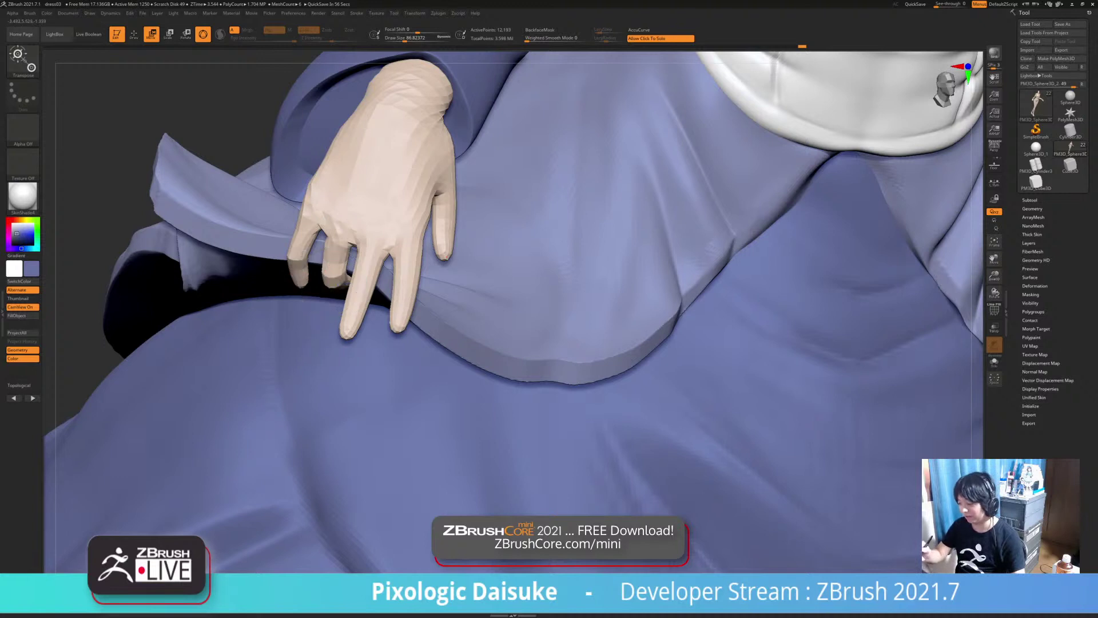
right_drag(356, 290, 357, 320)
ctrl+drag(371, 251, 371, 256)
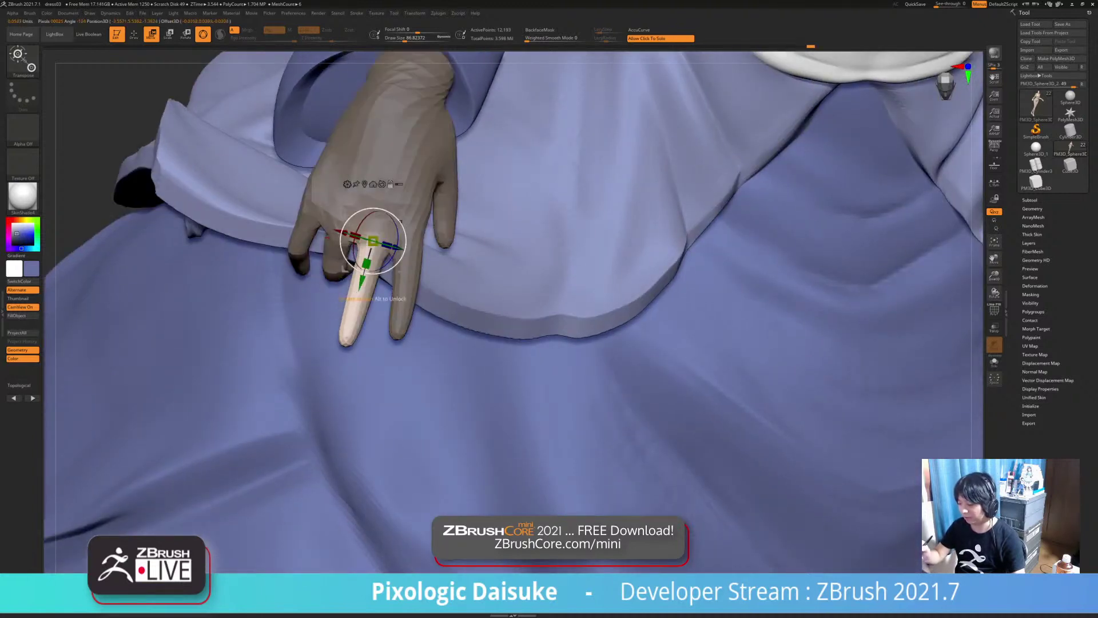
key(ctrl+z)
ctrl+right_drag(369, 269, 369, 312)
ctrl+drag(367, 246, 363, 274)
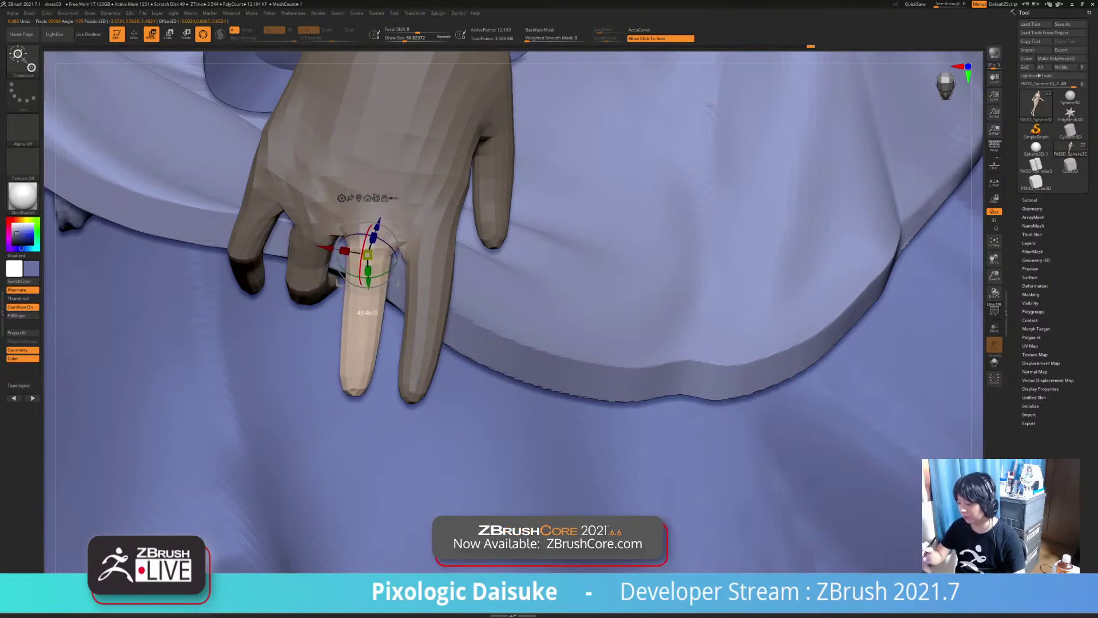
Rotate the right middle finger down from its base so it lies over the overskirt edge beside the ring finger
right_drag(364, 275, 387, 243)
right_drag(618, 321, 583, 314)
drag(399, 260, 390, 274)
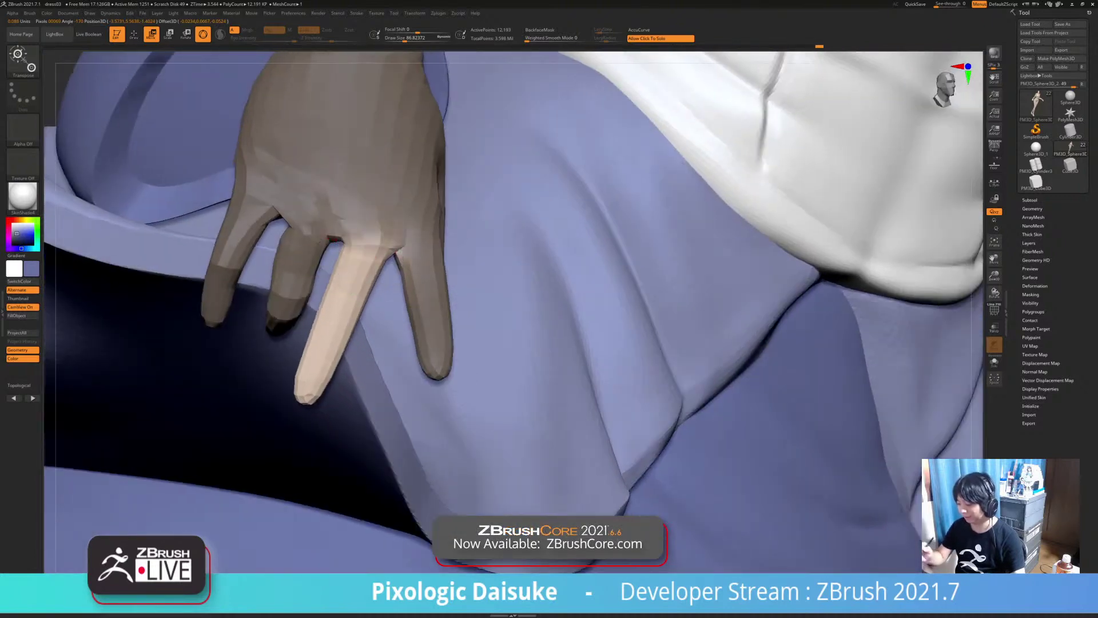
ctrl+right_drag(400, 286, 549, 343)
ctrl+right_drag(549, 344, 579, 423)
drag(600, 252, 591, 254)
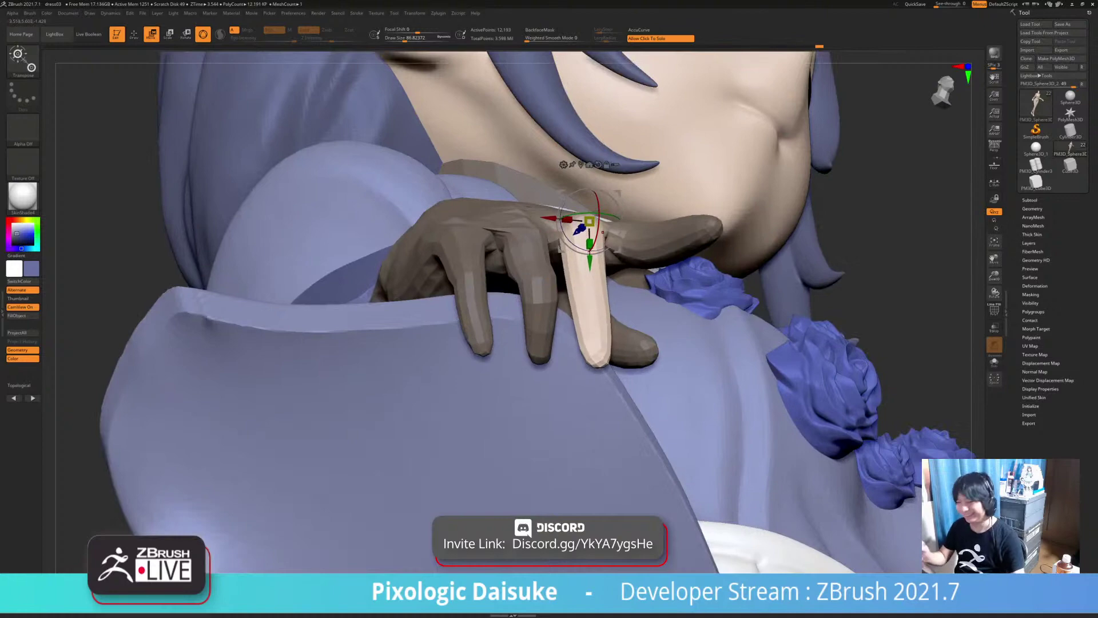
alt+right_drag(591, 258, 400, 341)
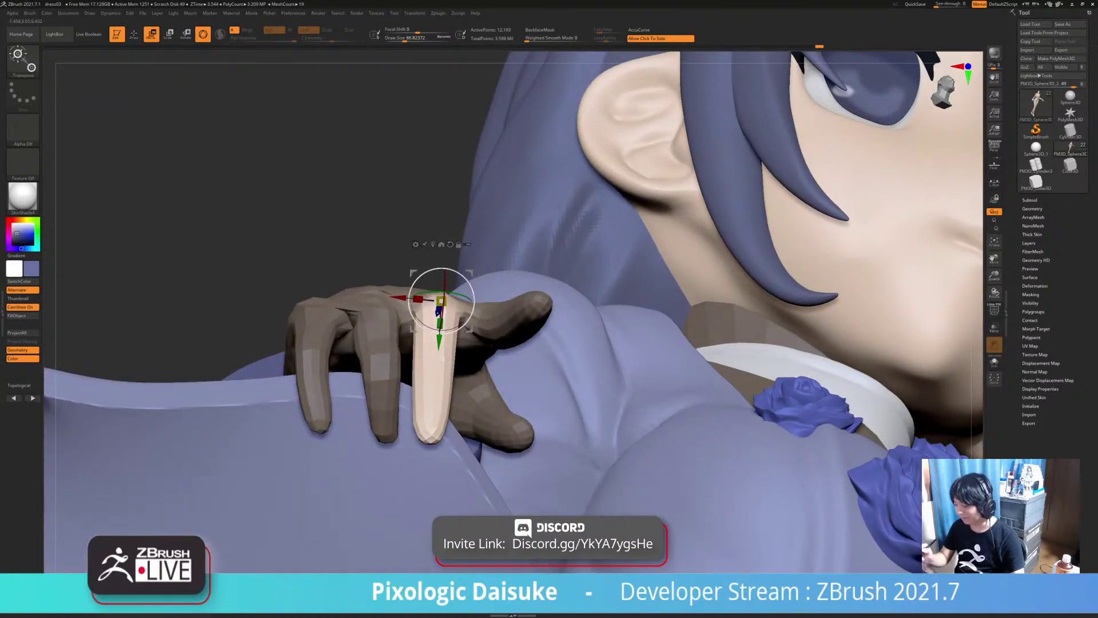
drag(469, 316, 466, 321)
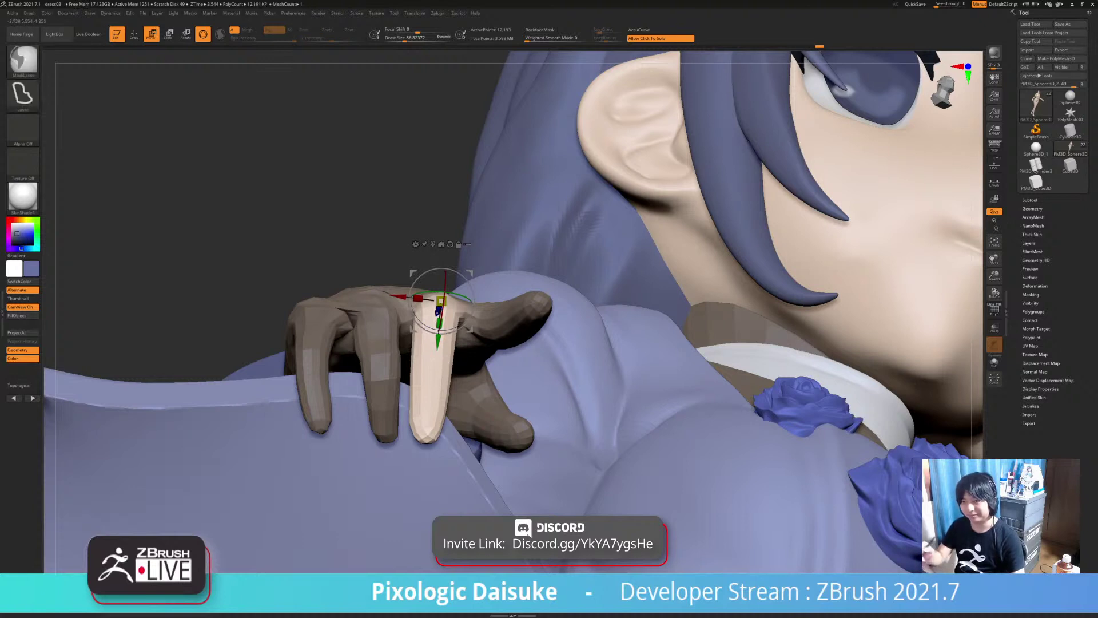
Place the gizmo at the right middle finger's middle joint and mask everything above that joint
ctrl+drag(343, 220, 366, 243)
alt+click(432, 361)
mouse_move(432, 362)
ctrl+mouse_down()
mouse_move(431, 399)
mouse_move(448, 365)
mouse_move(438, 364)
mouse_move(463, 334)
mouse_move(440, 372)
mouse_move(442, 361)
ctrl+mouse_up()
Bend the outer part of the right middle finger inward over the overskirt edge and clear the mask
drag(366, 229, 240, 226)
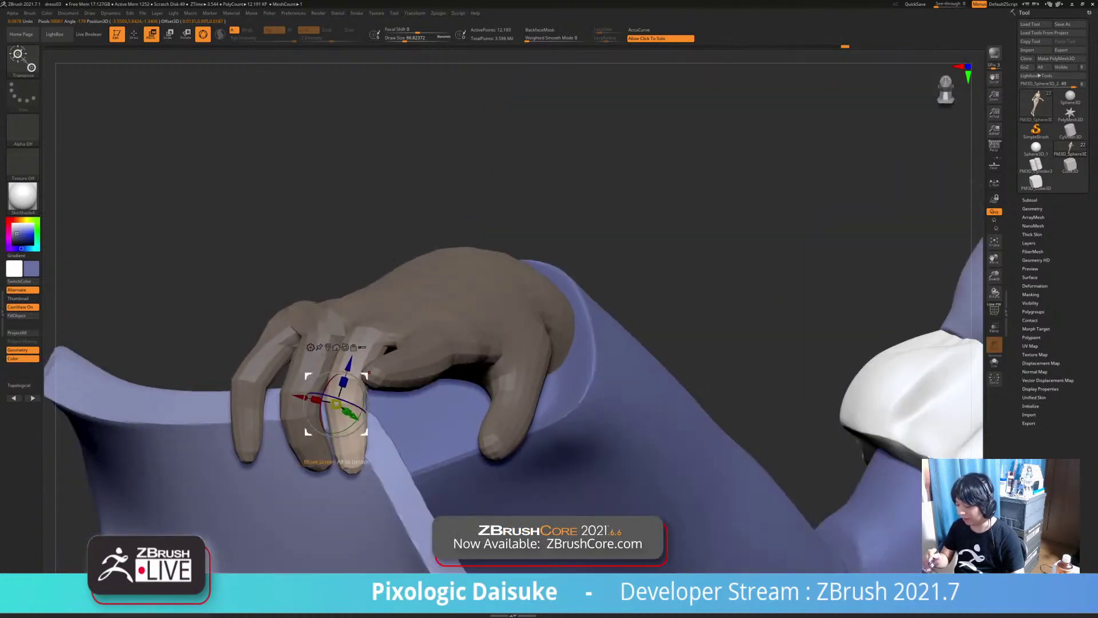
drag(366, 377, 366, 383)
drag(366, 229, 258, 228)
drag(258, 171, 383, 217)
alt+drag(286, 200, 243, 172)
drag(258, 171, 257, 194)
right_drag(366, 511, 363, 508)
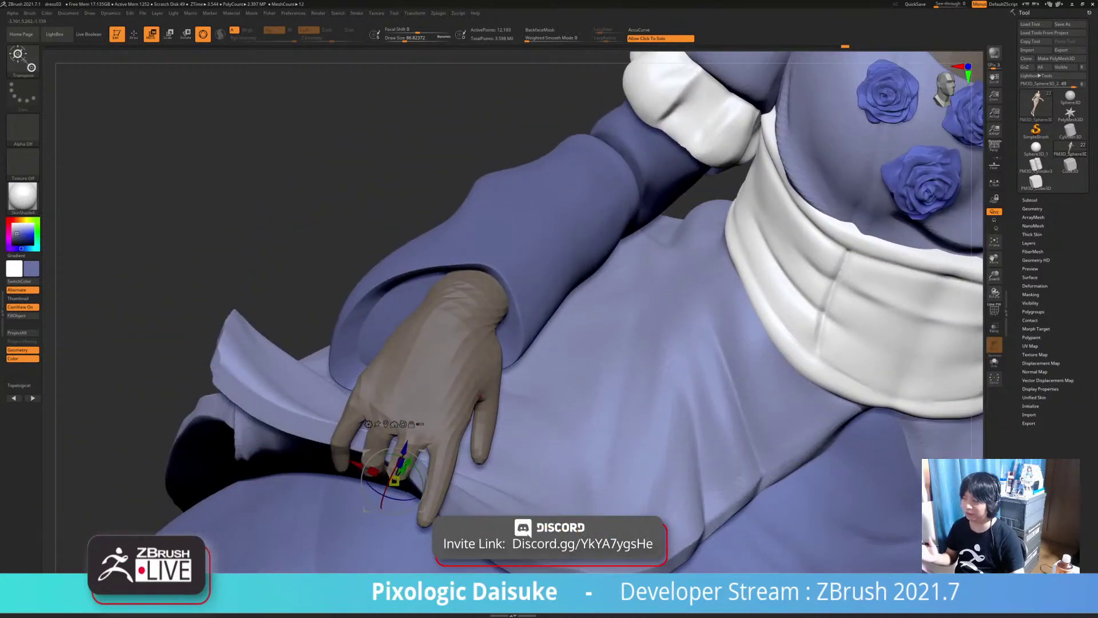
right_drag(364, 508, 348, 499)
ctrl+drag(353, 191, 363, 197)
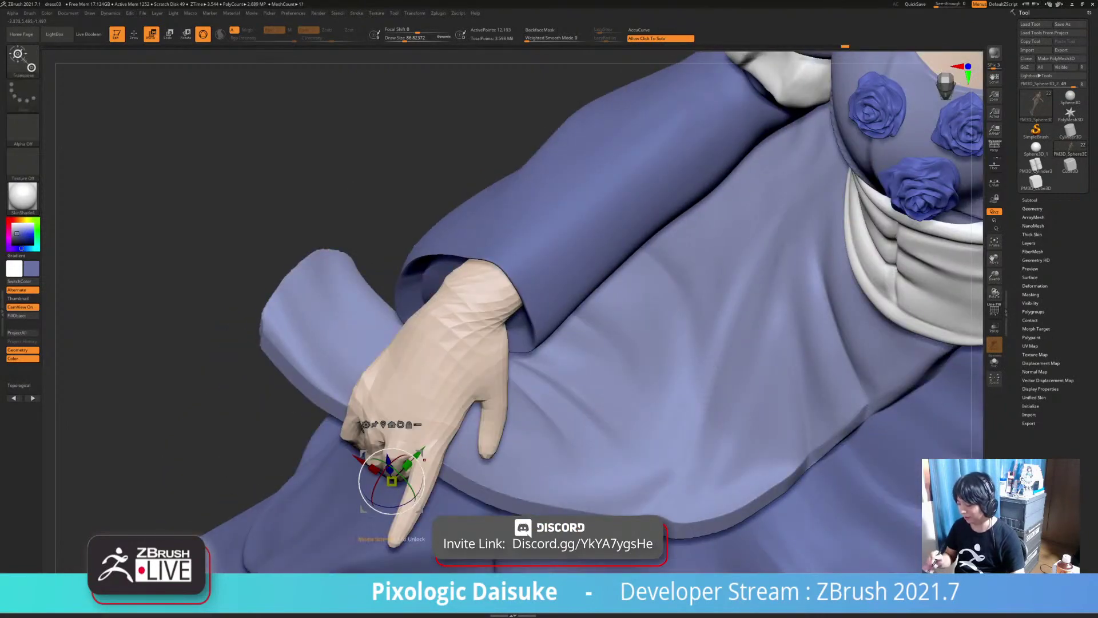
Mask the right hand except the index finger and rotate that finger down from its base joint toward the overskirt
mouse_move(366, 511)
ctrl+right_down()
mouse_move(368, 529)
mouse_move(358, 501)
ctrl+right_up()
ctrl+drag(433, 379, 419, 426)
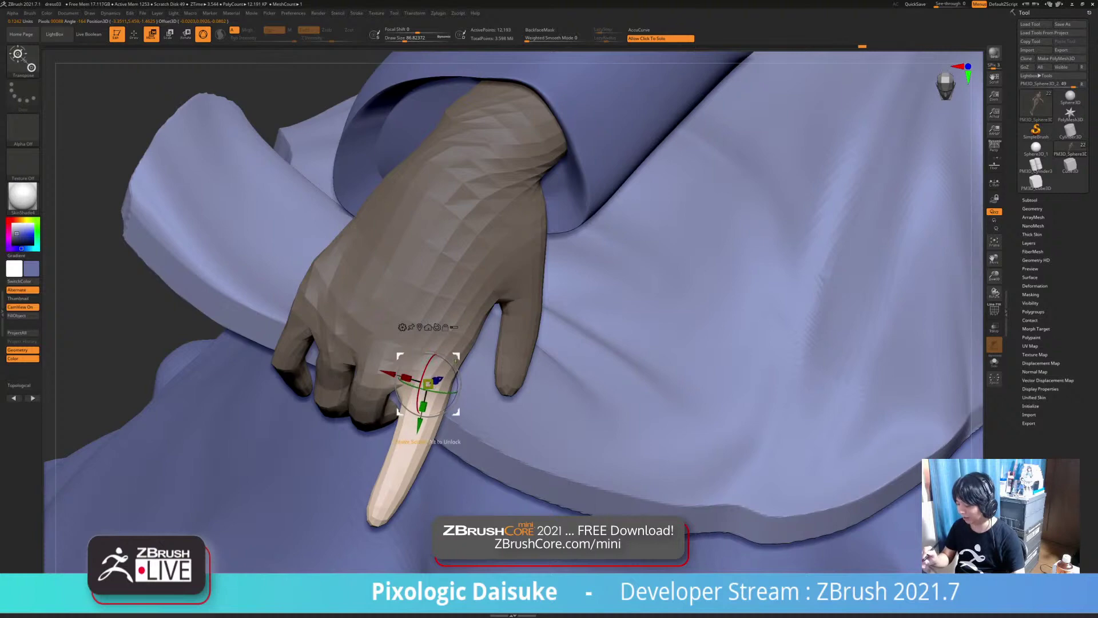
mouse_move(421, 383)
mouse_down()
mouse_move(418, 411)
mouse_move(395, 414)
mouse_up()
mouse_move(623, 492)
right_down()
mouse_move(635, 378)
mouse_move(597, 379)
mouse_move(507, 497)
right_up()
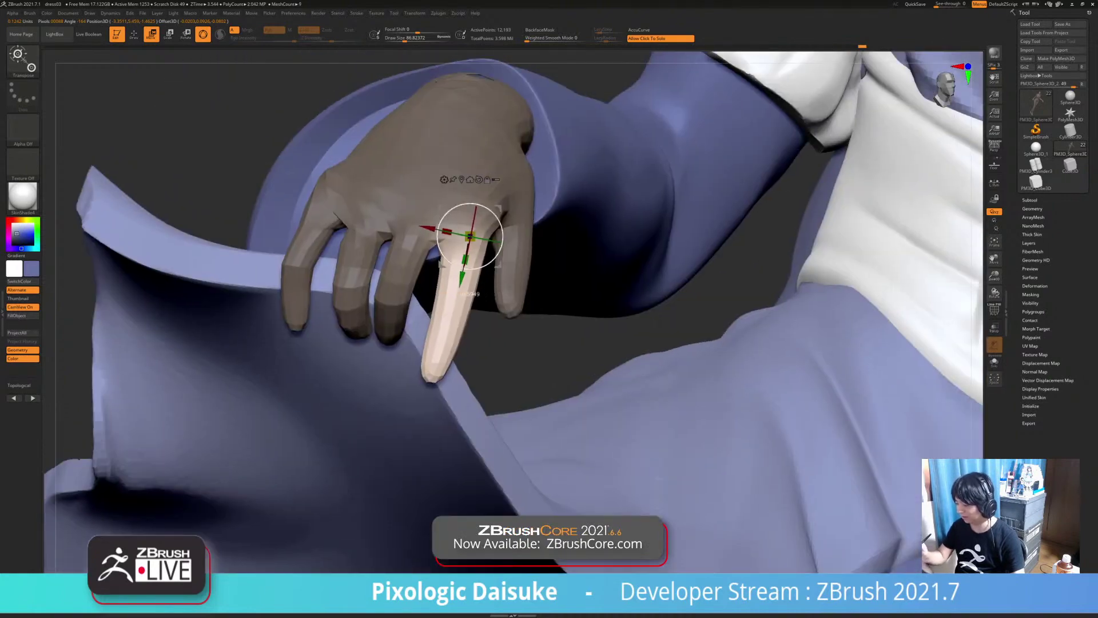
drag(497, 256, 489, 265)
Mask the right index finger's base segment and align the gizmo with the centre of its middle joint
right_drag(629, 371, 403, 397)
ctrl+drag(373, 325, 387, 354)
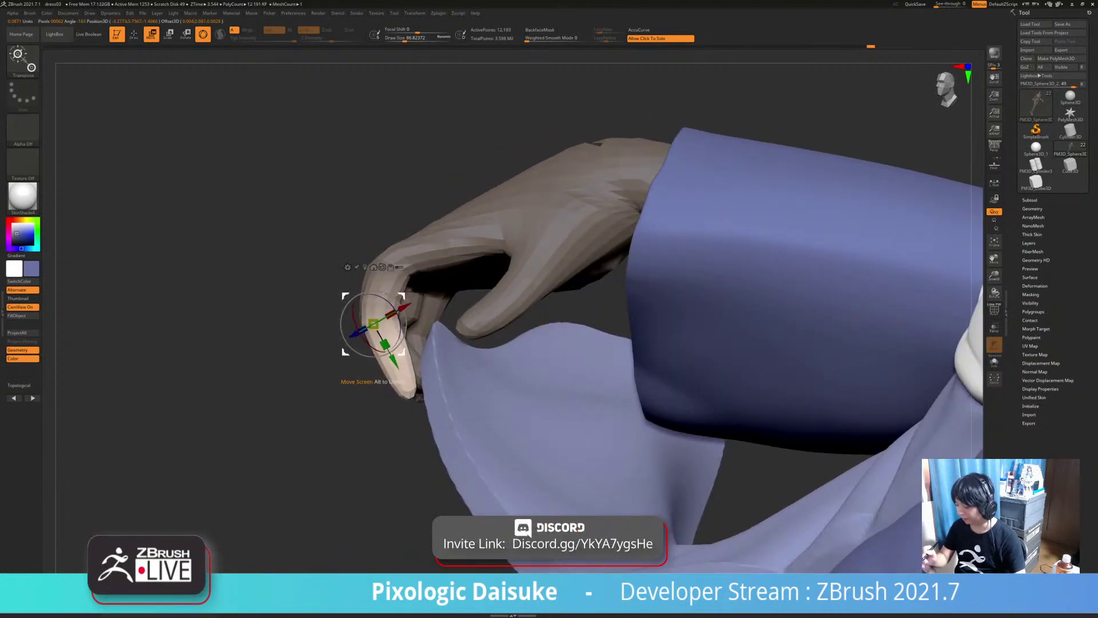
right_drag(401, 311, 549, 314)
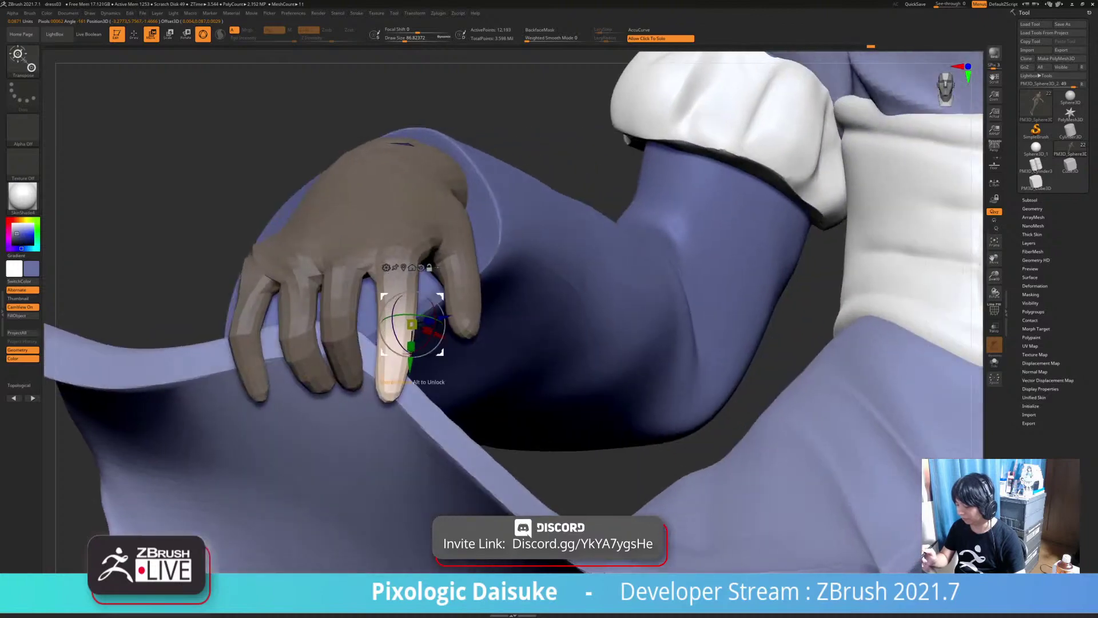
alt+drag(426, 352, 423, 353)
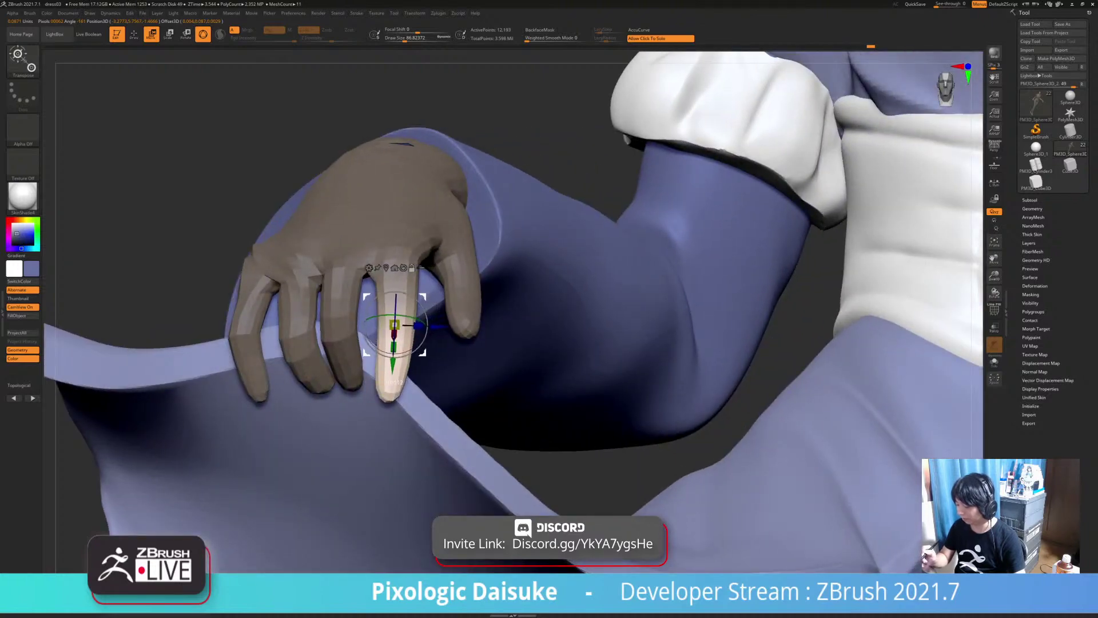
Bend the outer part of the right index finger toward the overskirt edge and clear the mask
drag(321, 143, 171, 149)
drag(432, 353, 424, 360)
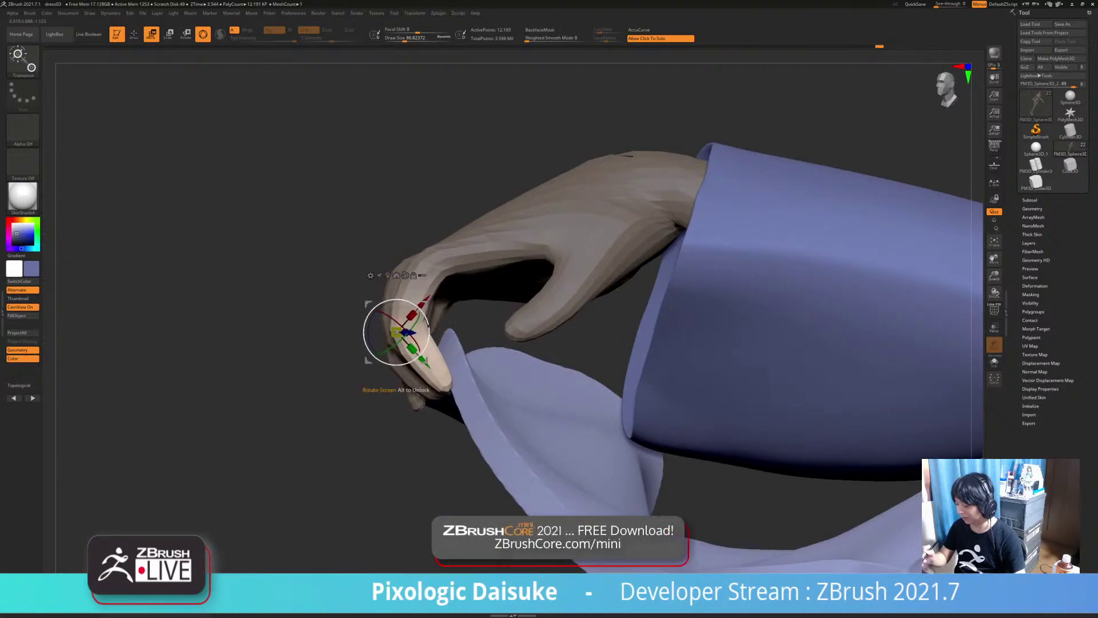
drag(188, 189, 213, 194)
drag(491, 246, 479, 358)
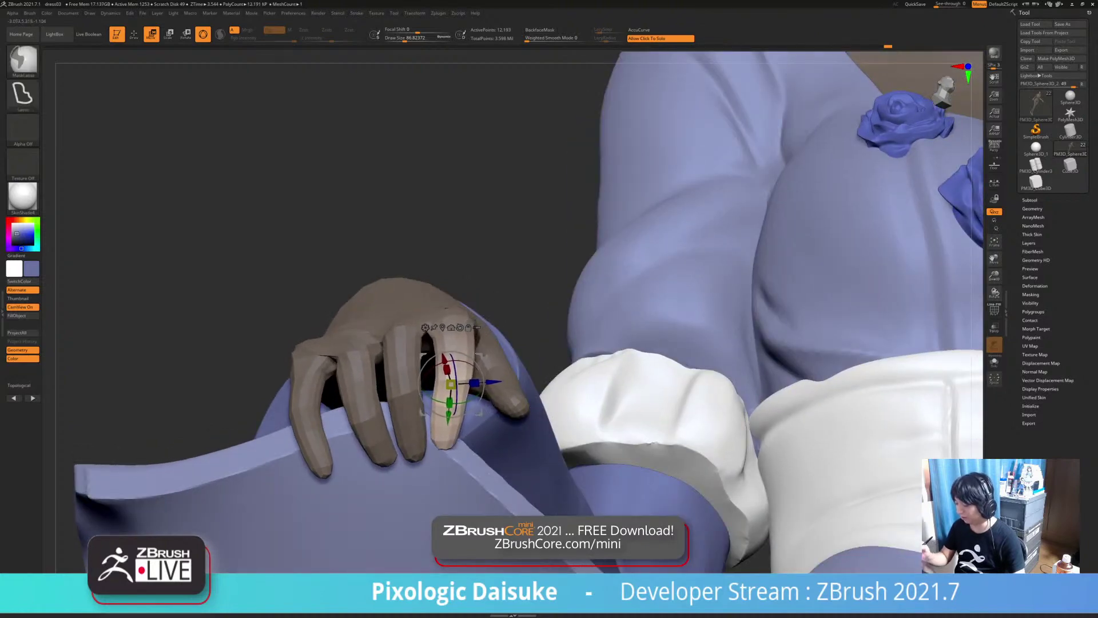
ctrl+drag(517, 268, 528, 279)
Examine the right hand's pose on the full figure and with the body temporarily isolated in Solo mode
drag(523, 275, 529, 389)
alt+drag(286, 229, 228, 85)
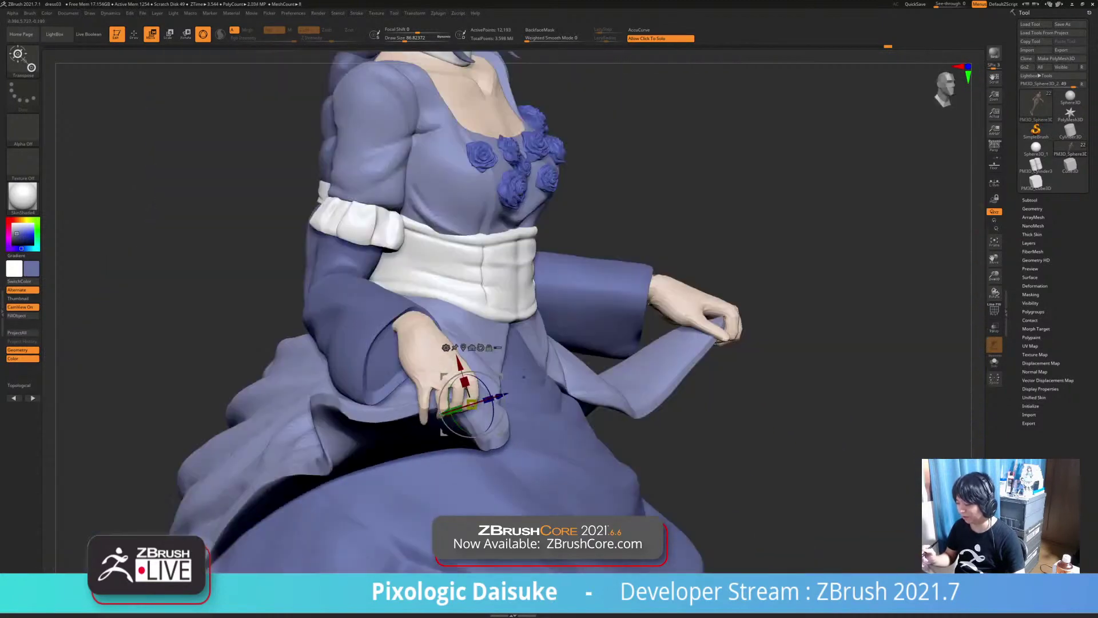
drag(228, 172, 278, 169)
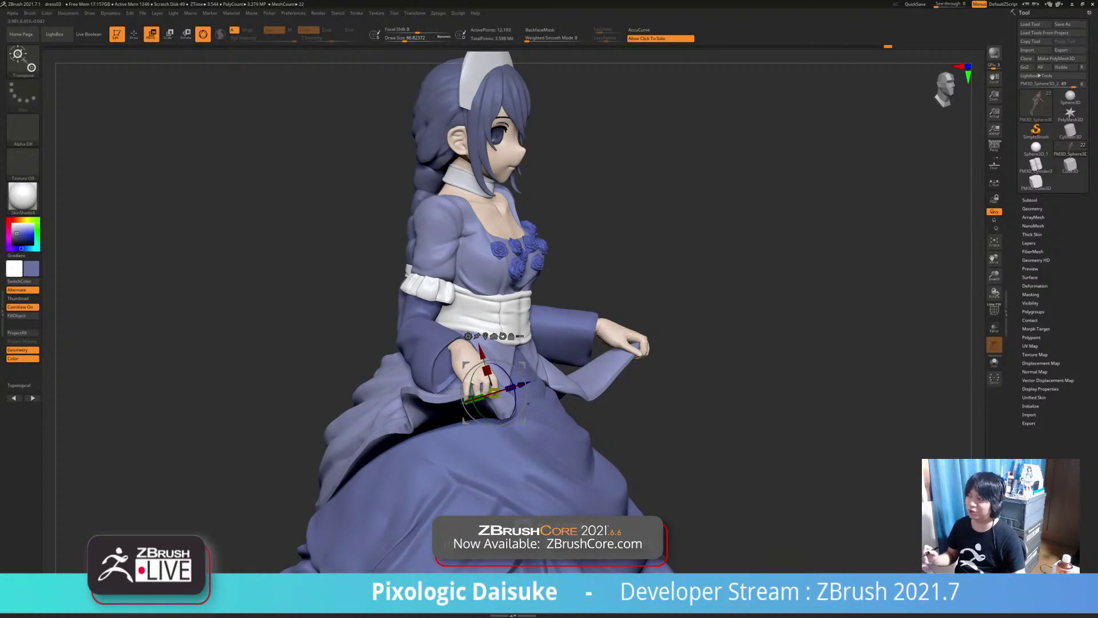
alt+drag(528, 404, 475, 417)
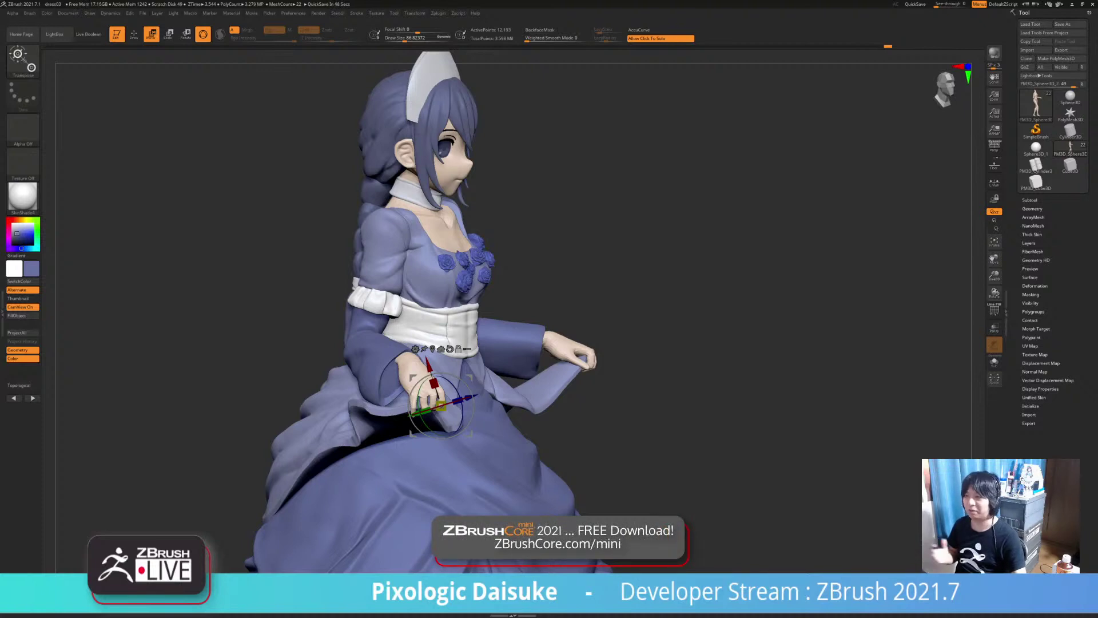
drag(801, 286, 652, 280)
ctrl+shift+click(744, 257)
alt+drag(286, 285, 297, 401)
alt+drag(600, 446, 540, 380)
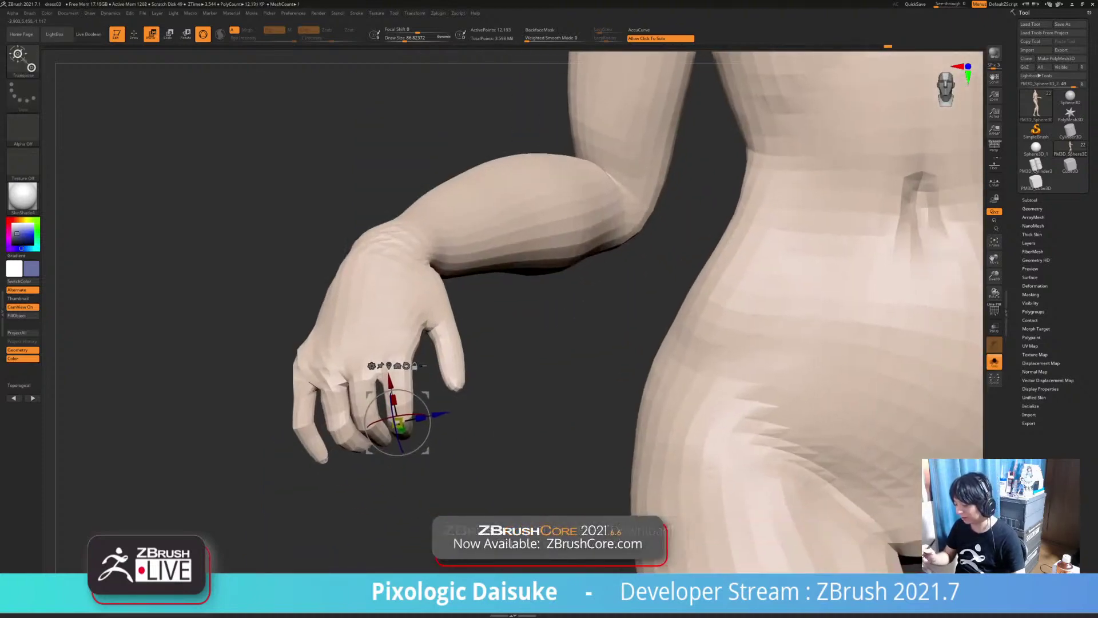
drag(571, 428, 566, 320)
click(572, 401)
drag(286, 343, 229, 252)
drag(229, 320, 400, 331)
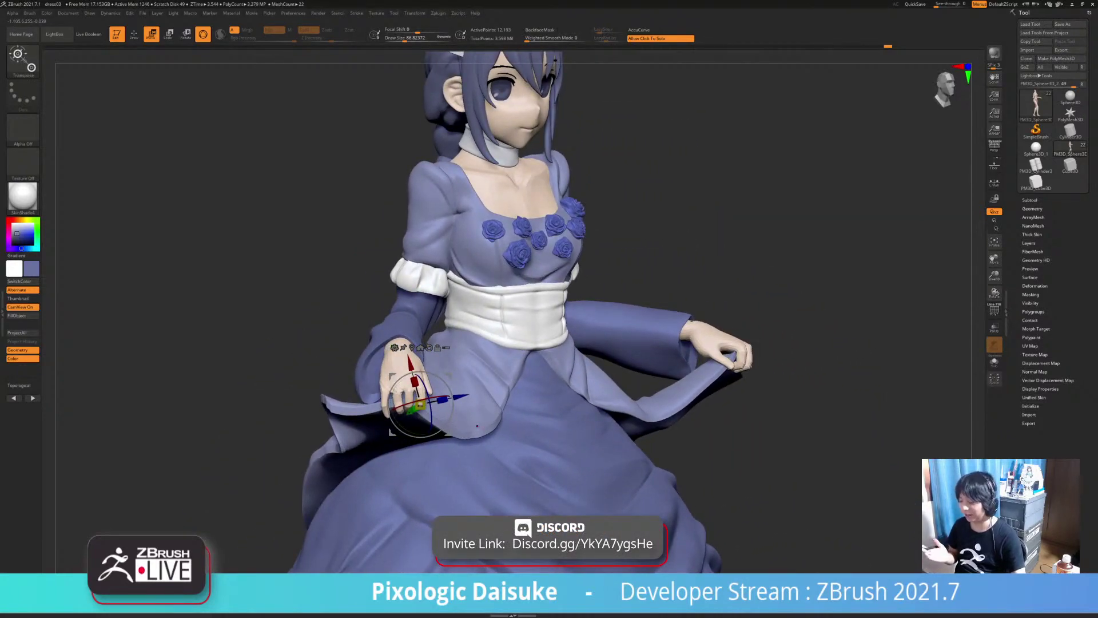
Make the overskirt the active subtool for SnakeHook sculpting, set the draw size to about 305 and turn BackfaceMask off
key(q)
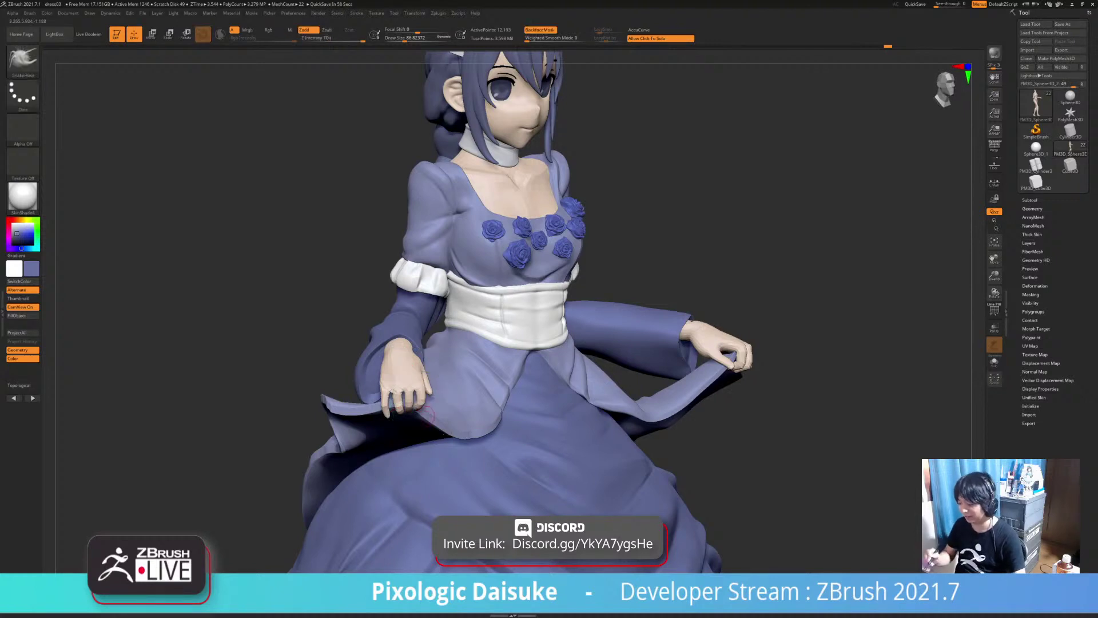
alt+click(427, 416)
drag(286, 469, 223, 466)
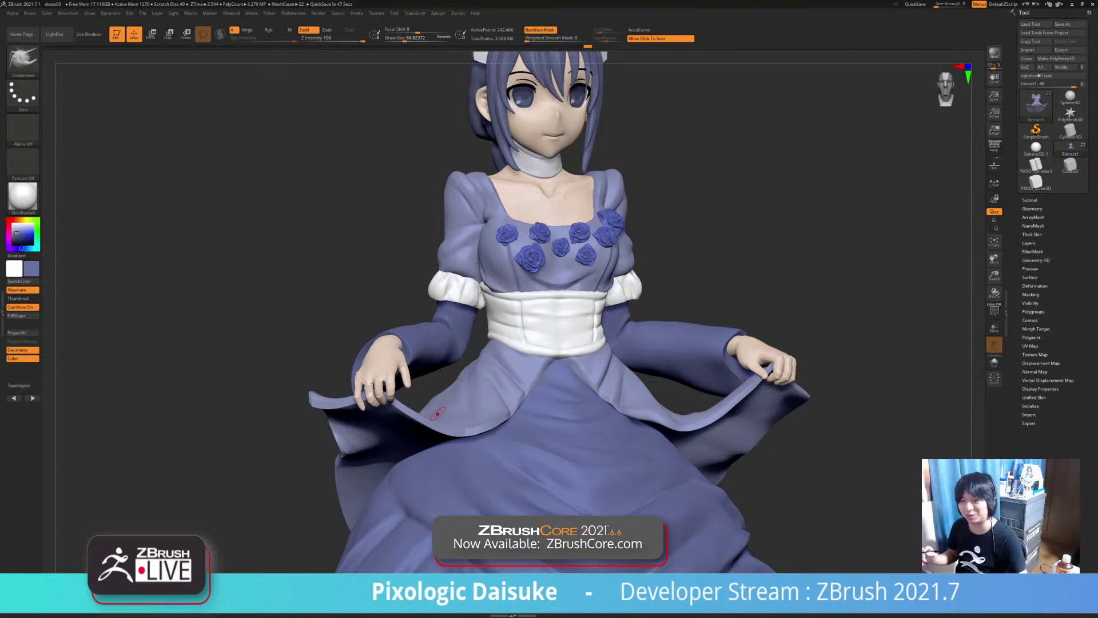
mouse_move(437, 414)
right_down()
mouse_move(394, 403)
mouse_move(415, 428)
right_up()
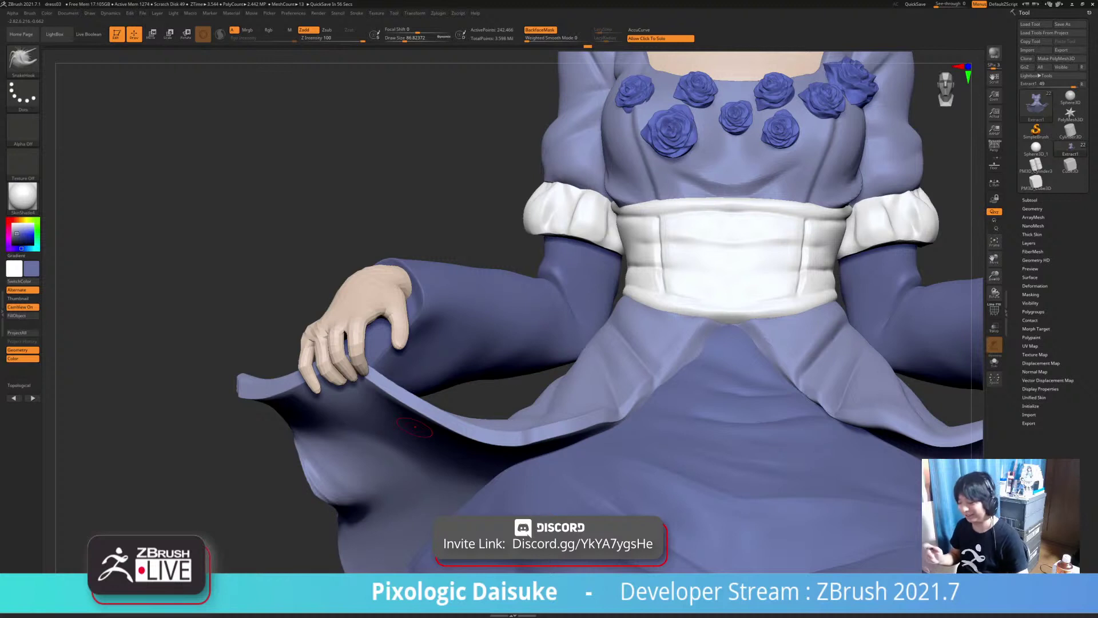
click(414, 39)
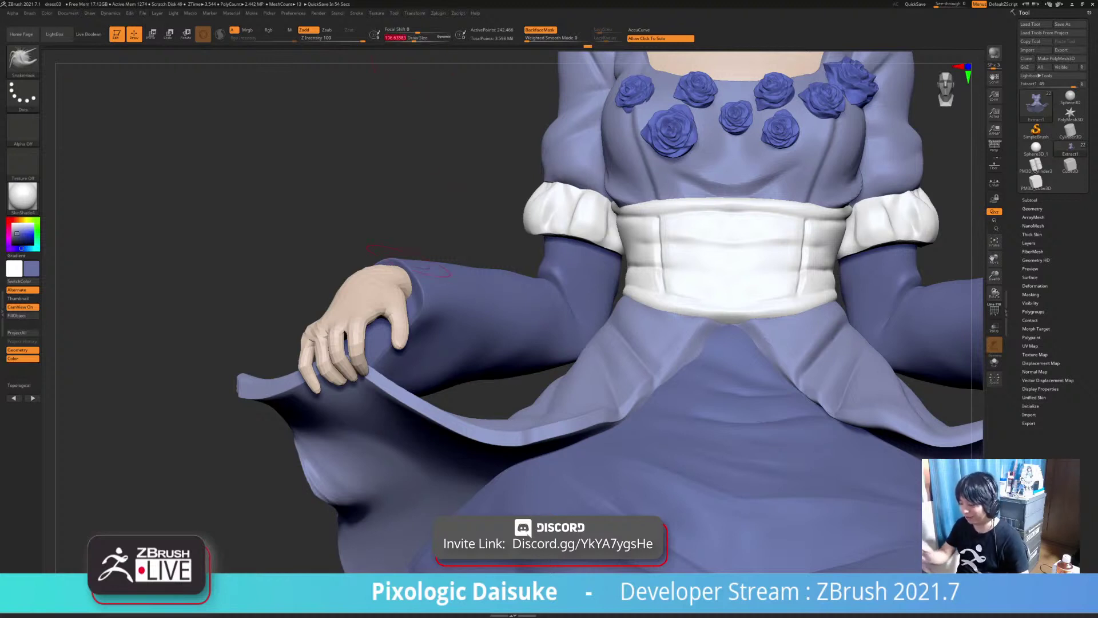
key(bracketright)
key(bracketright)
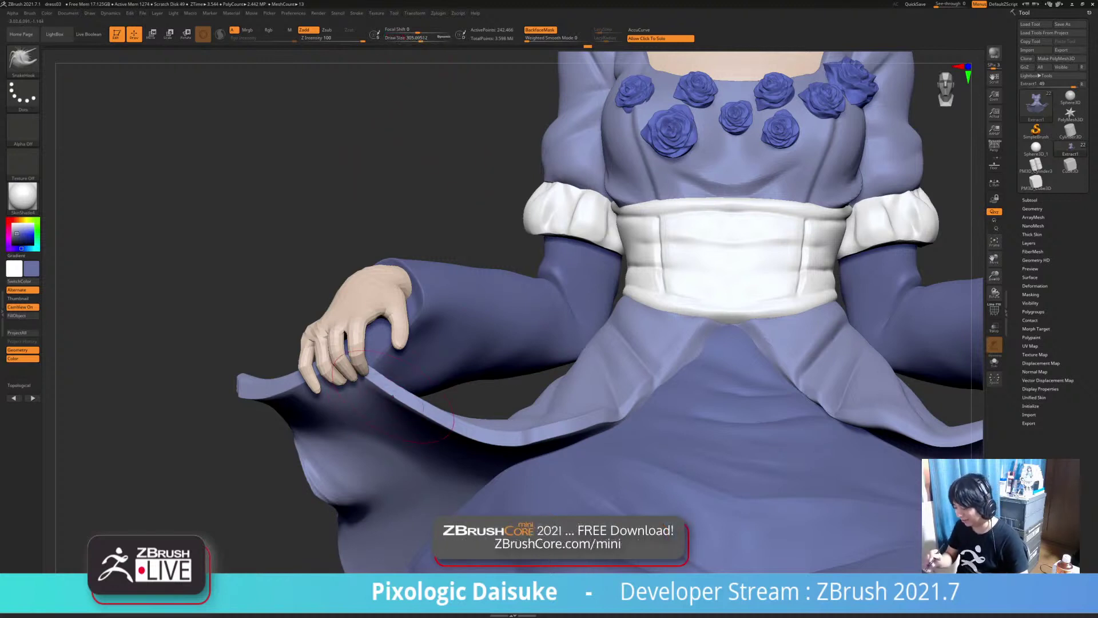
key(ctrl+z)
click(541, 31)
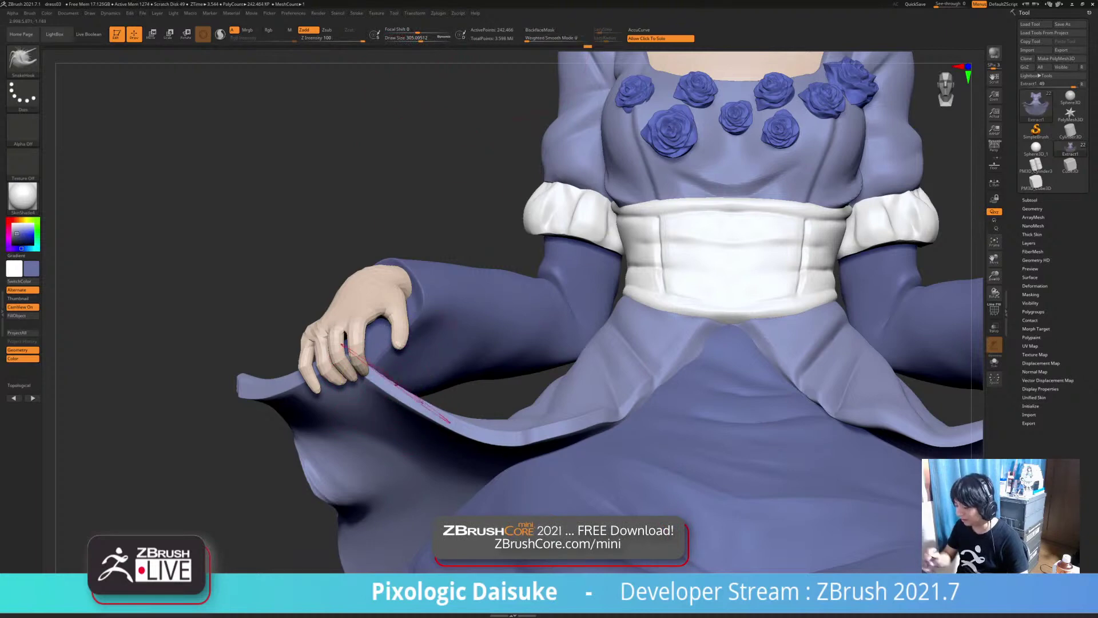
Pull the lifted overskirt edge into the right hand's grip with the SnakeHook brush, working from the front and side
drag(392, 391, 393, 368)
right_drag(395, 369, 320, 371)
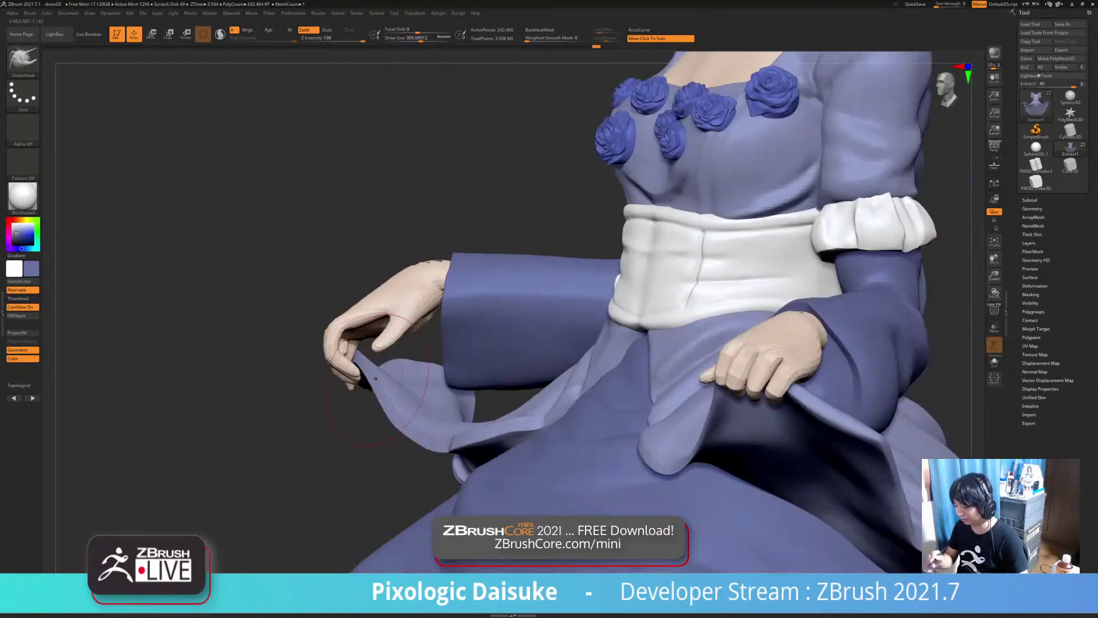
right_drag(389, 343, 354, 373)
mouse_move(354, 373)
mouse_down()
mouse_move(320, 315)
mouse_move(342, 365)
mouse_up()
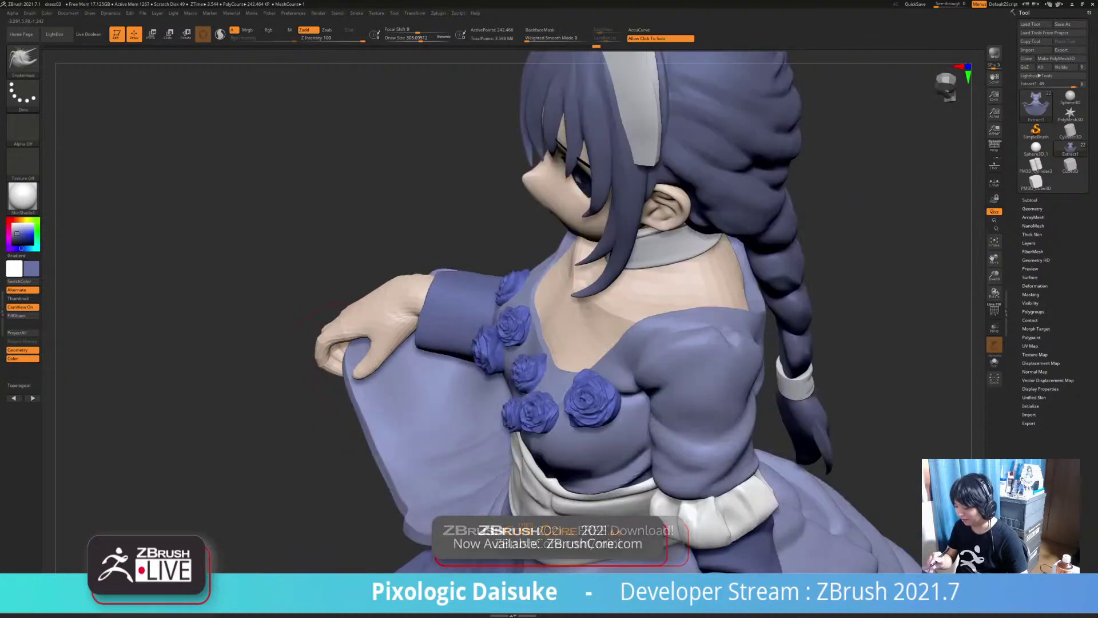
ctrl+right_drag(342, 364, 458, 268)
mouse_move(371, 371)
mouse_down()
mouse_move(472, 376)
mouse_move(422, 385)
mouse_up()
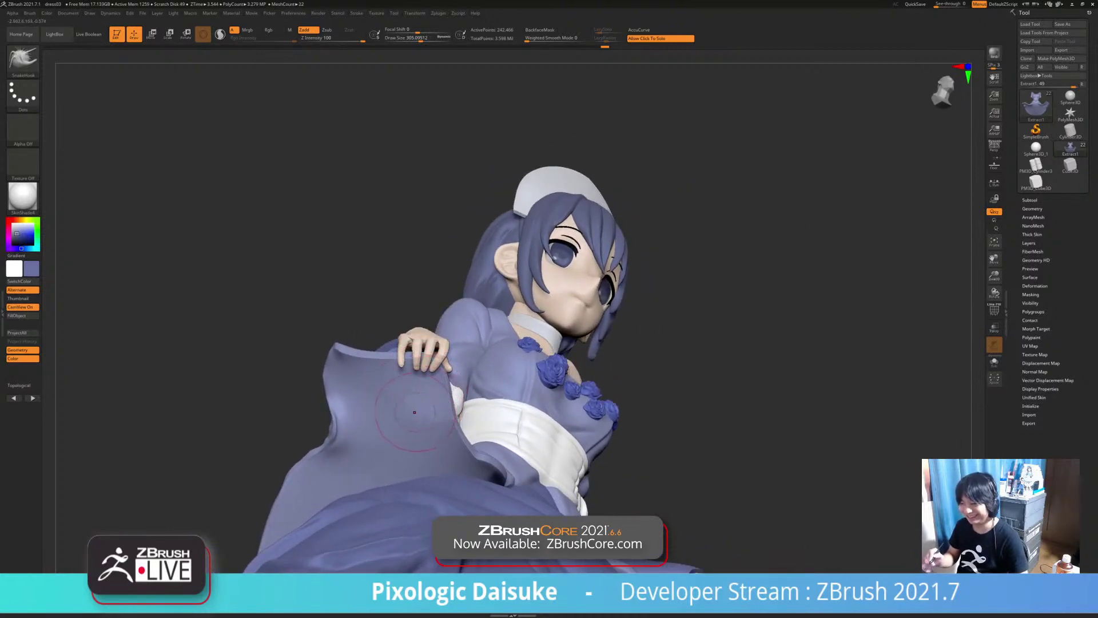
Reshape and smooth the overskirt's outer corner and the drape hanging from the right hand
mouse_move(414, 413)
right_down()
mouse_move(410, 366)
mouse_move(382, 368)
mouse_move(395, 412)
mouse_move(338, 404)
mouse_move(421, 428)
mouse_move(483, 426)
right_up()
drag(334, 394, 347, 399)
right_drag(350, 401, 372, 402)
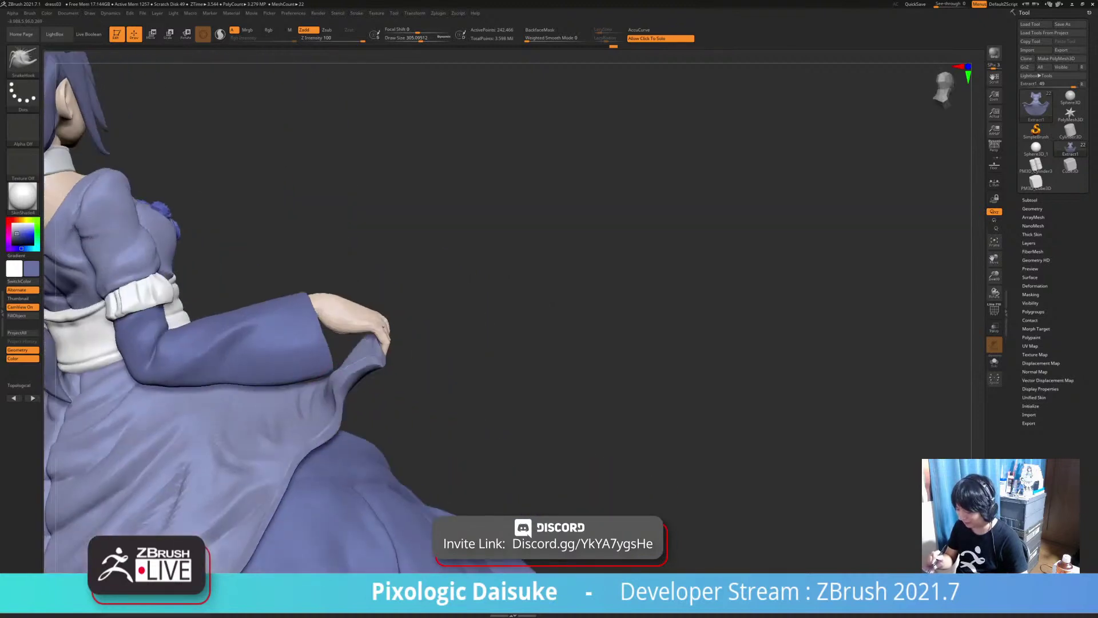
shift+drag(366, 352, 350, 366)
right_drag(343, 358, 364, 371)
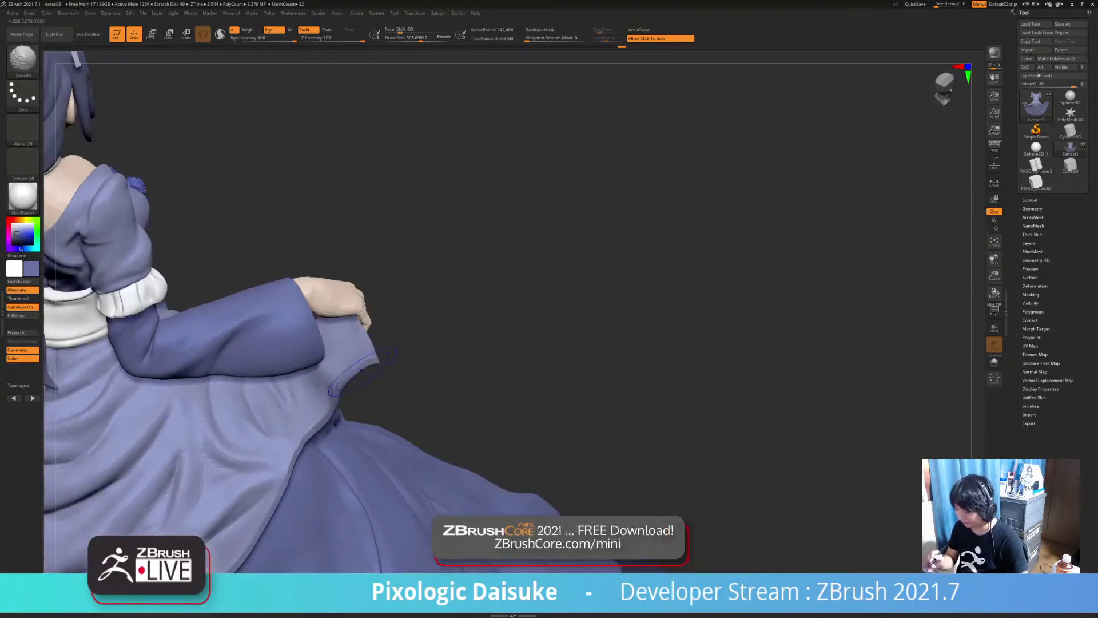
drag(372, 360, 336, 336)
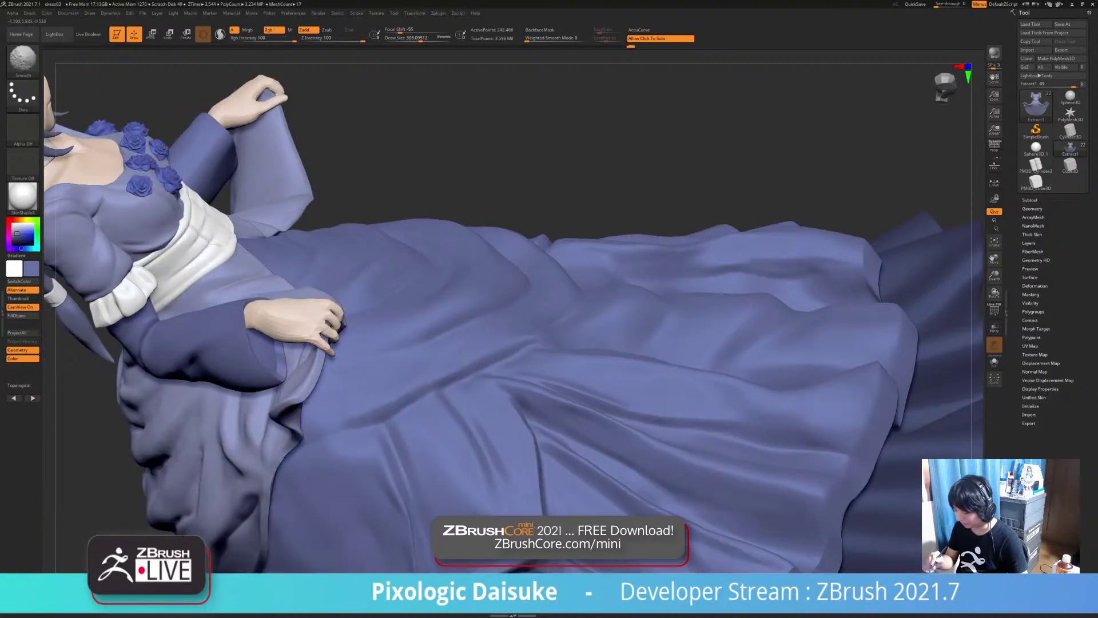
mouse_move(325, 363)
right_down()
mouse_move(350, 327)
mouse_move(373, 318)
mouse_move(395, 345)
mouse_move(381, 370)
right_up()
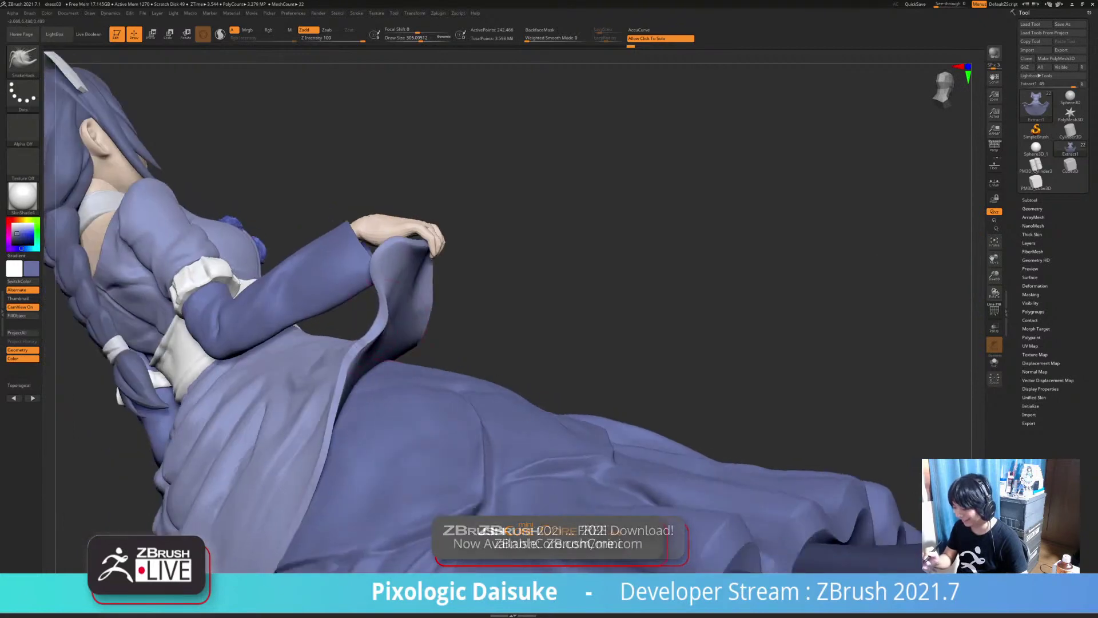
mouse_move(386, 320)
mouse_down()
mouse_move(375, 318)
mouse_move(365, 349)
mouse_move(371, 366)
mouse_up()
mouse_move(377, 352)
right_down()
mouse_move(372, 369)
mouse_move(334, 374)
mouse_move(317, 328)
mouse_move(398, 347)
mouse_move(408, 383)
mouse_move(373, 366)
right_up()
Even out the raised overskirt panel's underside and back below the right hand with the TrimDynamic brush and smoothing
key(b)
key(t)
key(d)
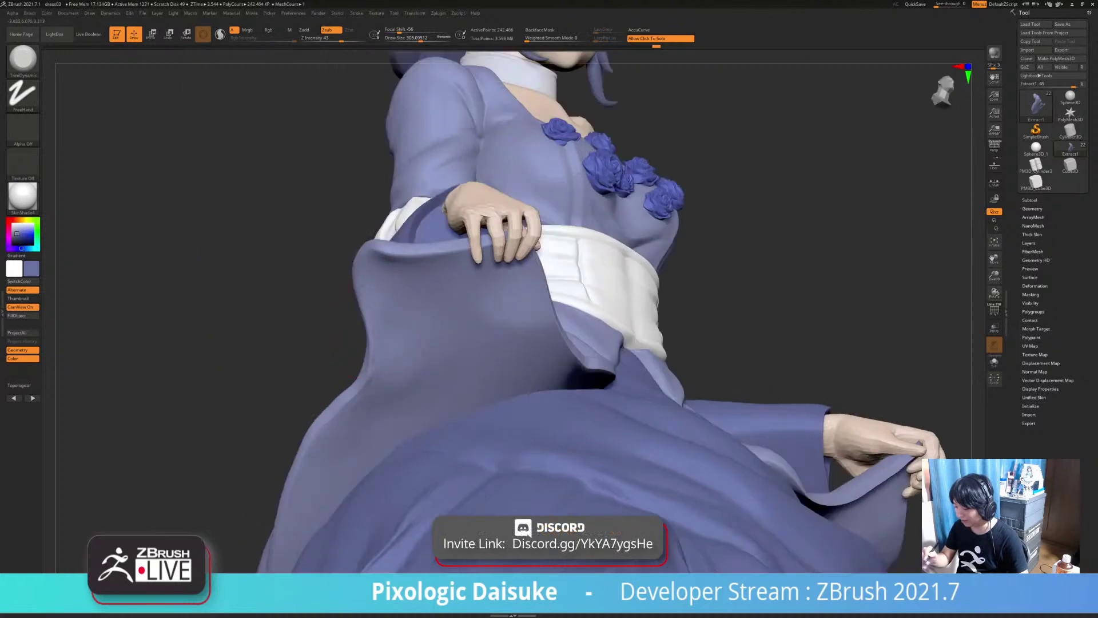
key(shift)
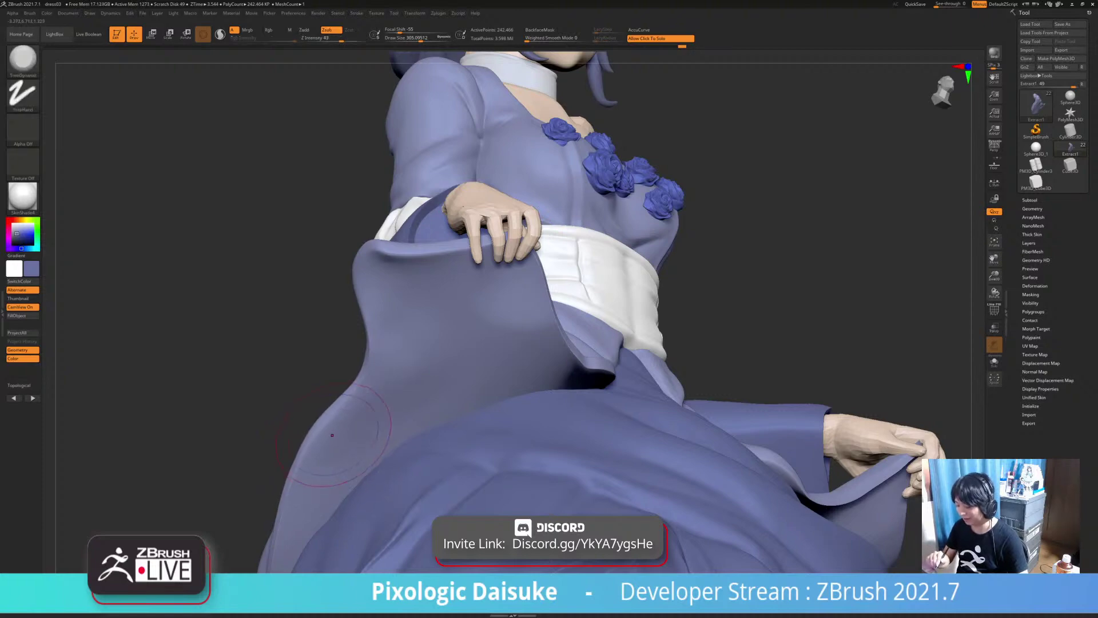
mouse_move(334, 436)
right_down()
mouse_move(366, 458)
mouse_move(361, 499)
mouse_move(409, 486)
mouse_move(437, 458)
mouse_move(446, 426)
right_up()
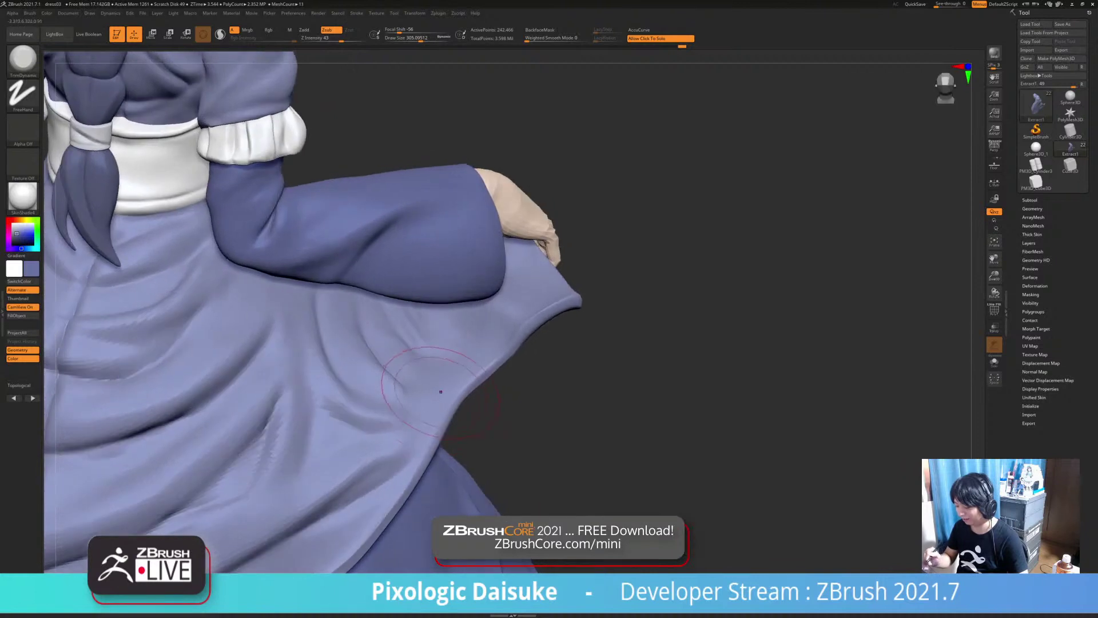
key(shift)
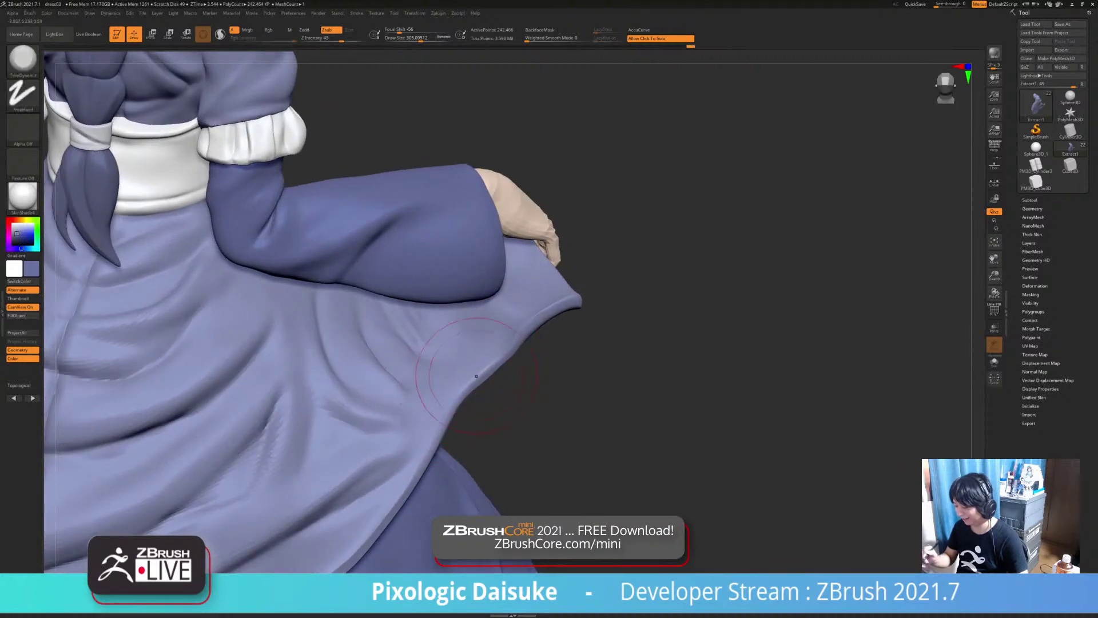
right_drag(377, 368, 389, 394)
Return to the SnakeHook brush and reshape the overskirt's back edge below the lifted sleeve, smoothing its folds
key(b)
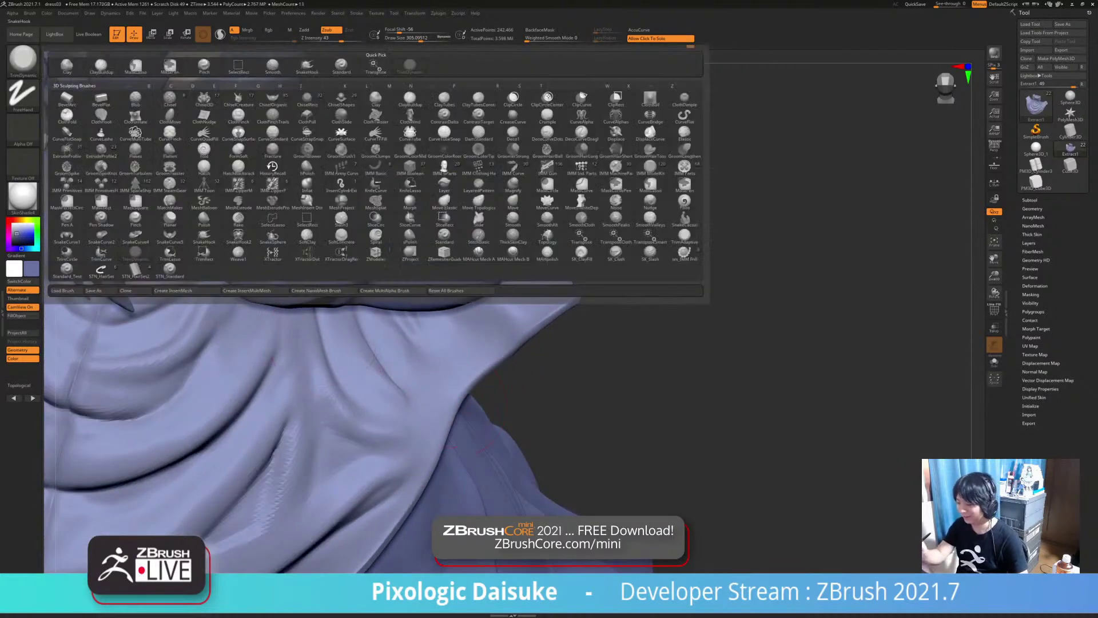
click(307, 66)
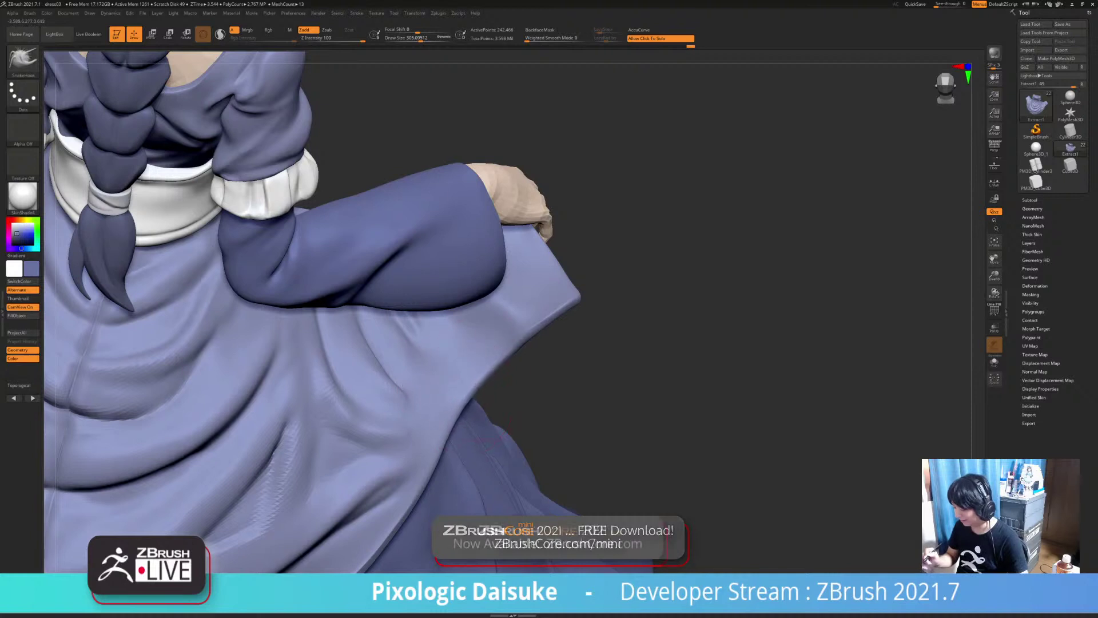
key(ctrl)
ctrl+right_drag(387, 382, 394, 344)
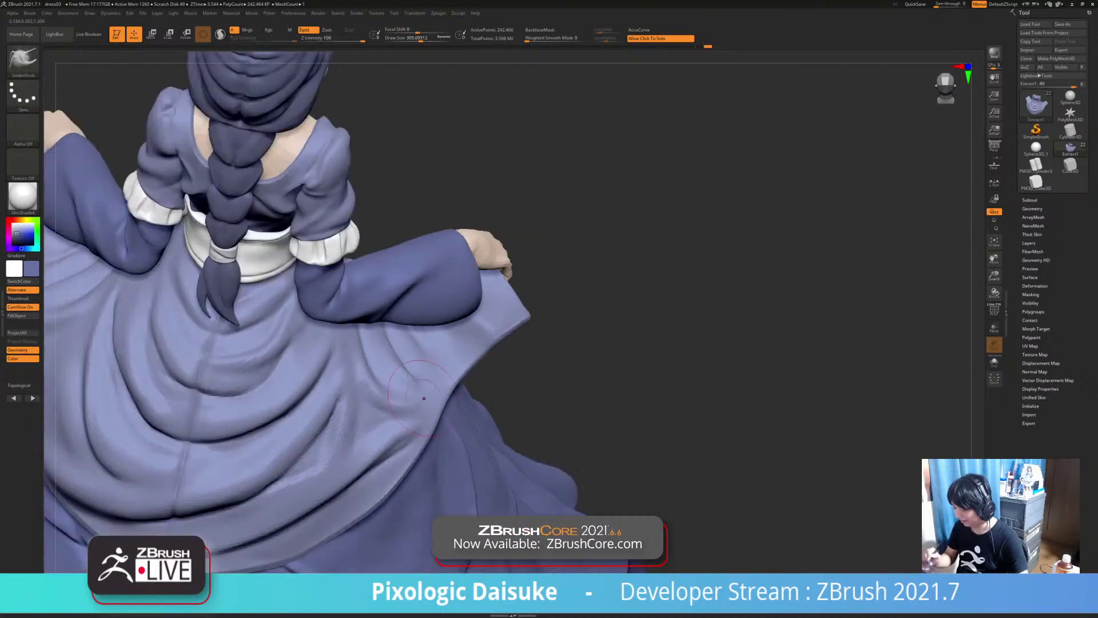
mouse_move(439, 393)
right_down()
mouse_move(422, 360)
mouse_move(400, 357)
right_up()
shift+drag(369, 392, 400, 403)
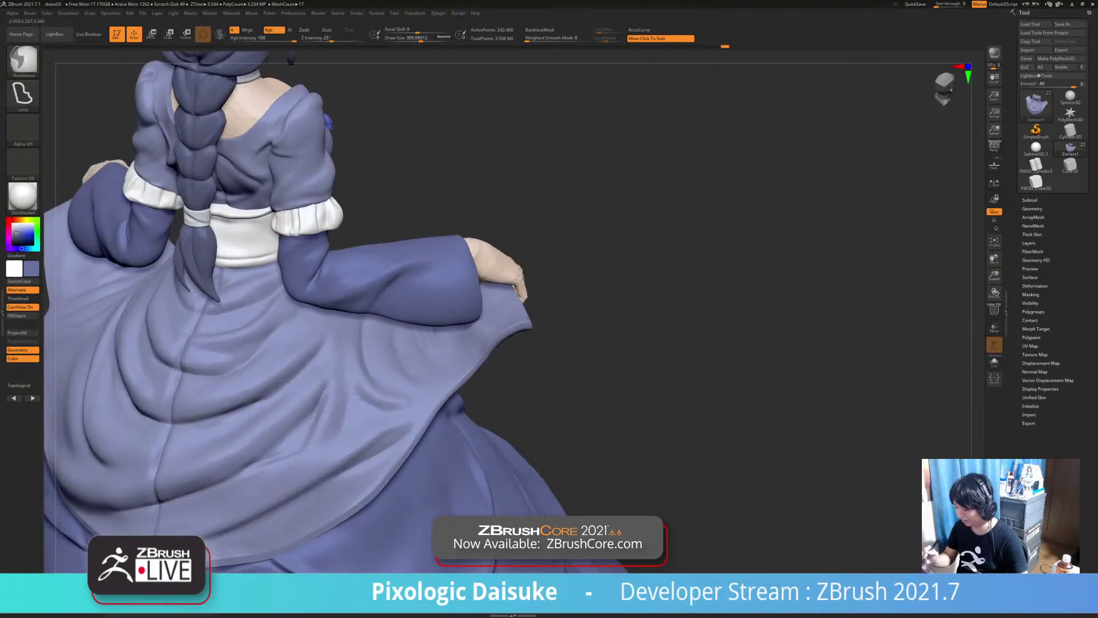
ctrl+right_drag(400, 424, 413, 386)
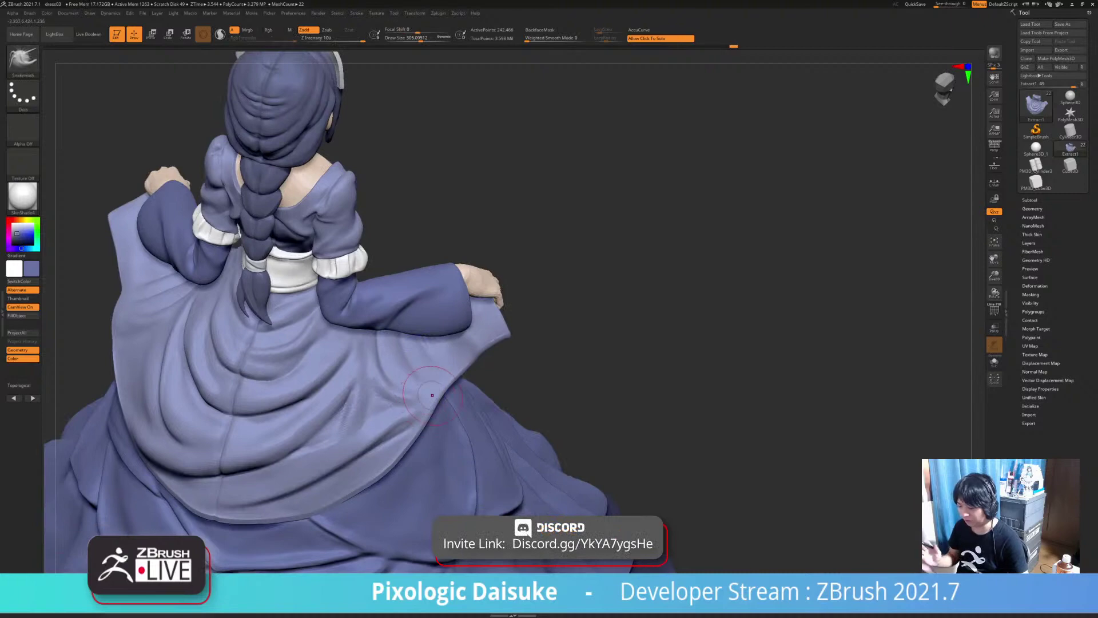
mouse_move(452, 350)
right_down()
mouse_move(453, 383)
mouse_move(415, 328)
mouse_move(449, 372)
mouse_move(443, 399)
mouse_move(479, 379)
mouse_move(484, 441)
mouse_move(418, 375)
mouse_move(417, 409)
right_up()
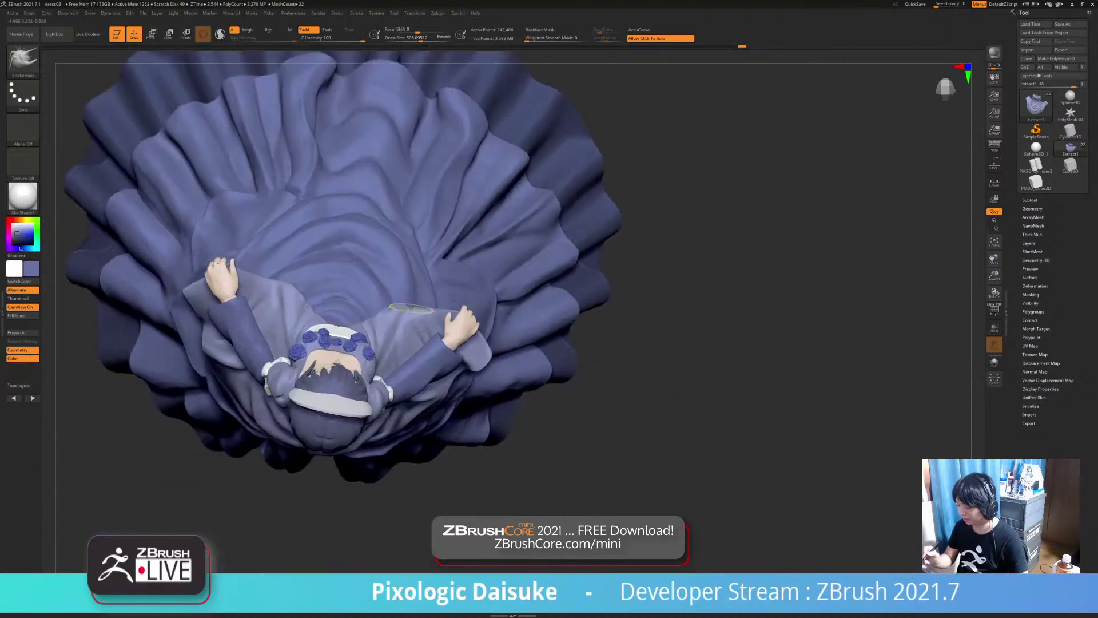
Smooth and adjust the overskirt's upper surface around the raised hand and forearm, working from above
ctrl+right_drag(400, 275, 409, 320)
key(shift)
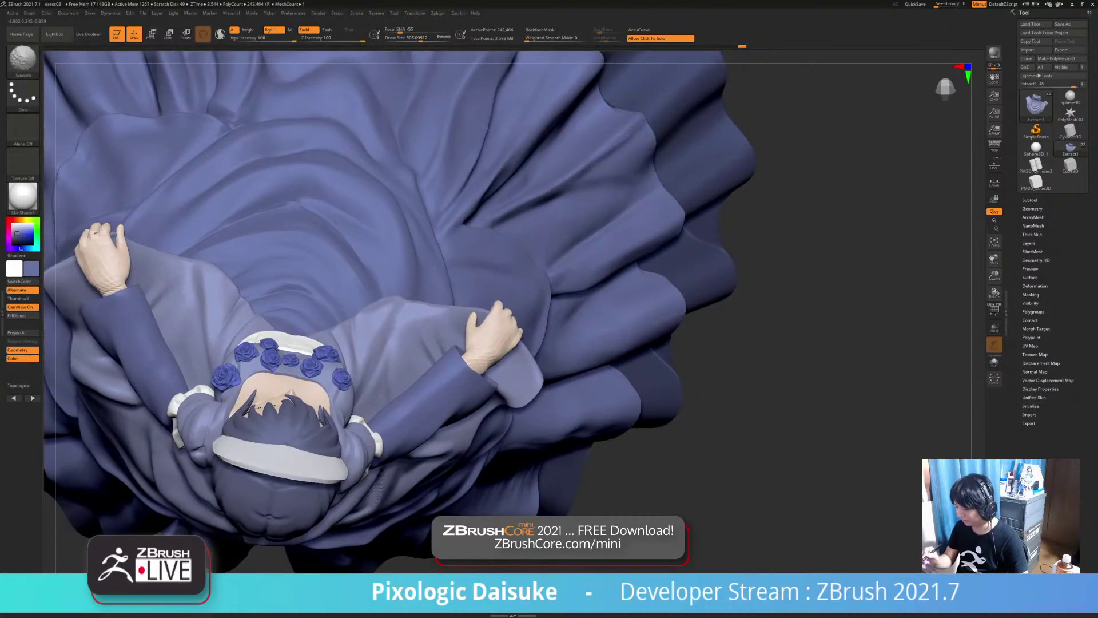
shift+drag(452, 323, 418, 312)
key(shift)
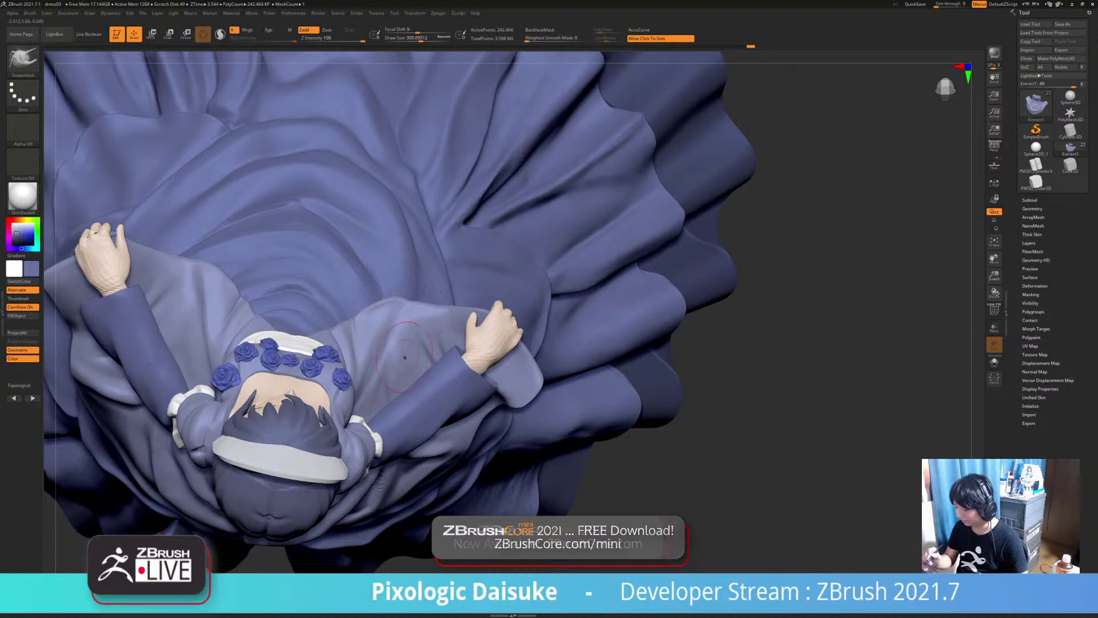
right_drag(433, 271, 436, 313)
key(shift)
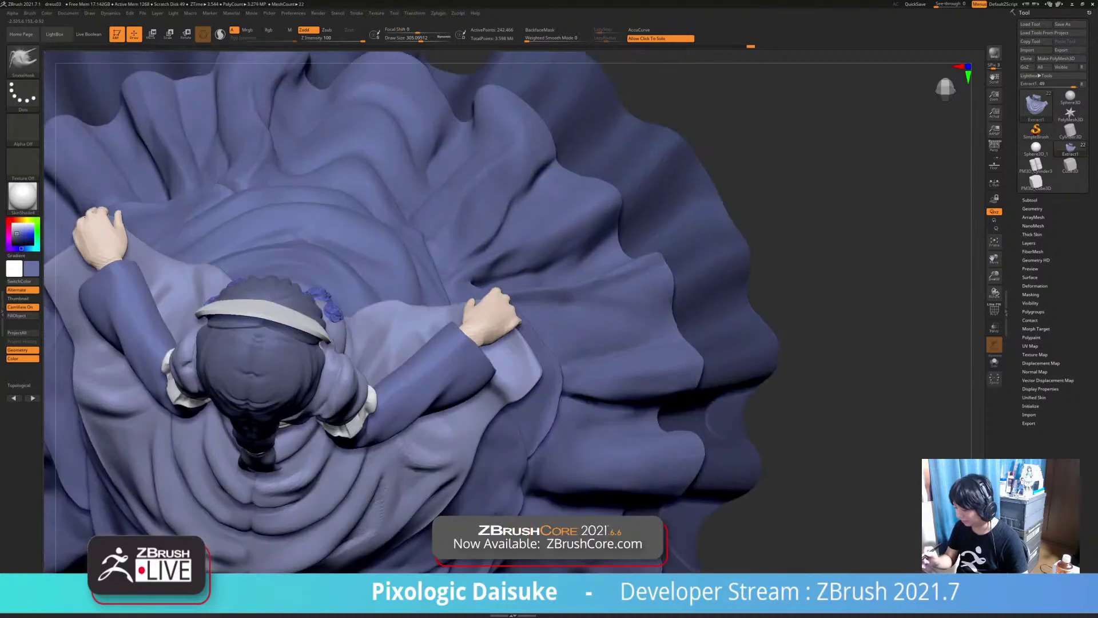
shift+drag(436, 309, 446, 320)
ctrl+right_drag(439, 311, 440, 280)
mouse_move(439, 280)
right_down()
mouse_move(438, 246)
mouse_move(389, 234)
right_up()
Make the body the active subtool, turn BackfaceMask on and reduce the draw size to about 144
right_drag(483, 356, 422, 377)
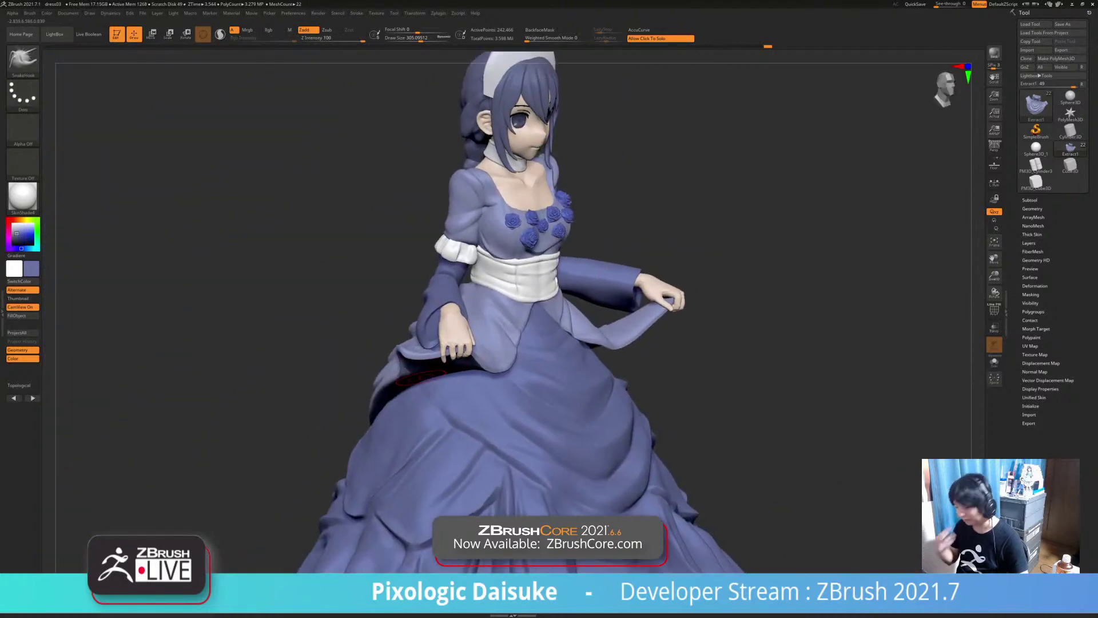
mouse_move(477, 337)
alt+right_down()
mouse_move(435, 340)
mouse_move(434, 385)
alt+right_up()
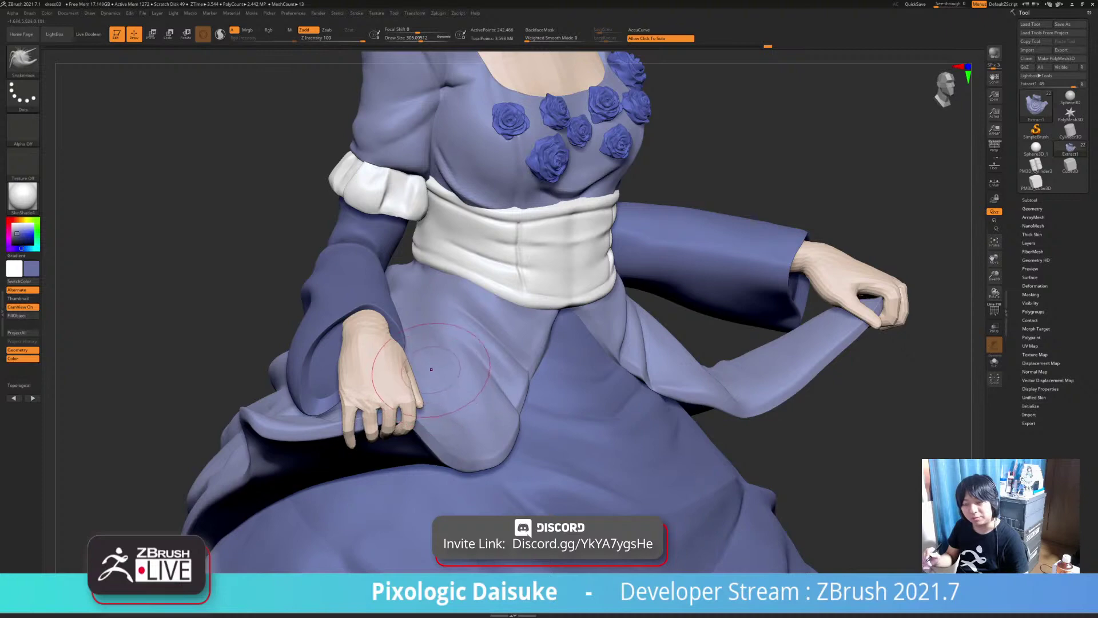
alt+click(403, 402)
mouse_move(439, 409)
right_down()
mouse_move(338, 403)
mouse_move(432, 407)
right_up()
click(540, 30)
mouse_move(413, 309)
ctrl+right_down()
mouse_move(419, 349)
mouse_move(343, 328)
ctrl+right_up()
drag(414, 38, 409, 38)
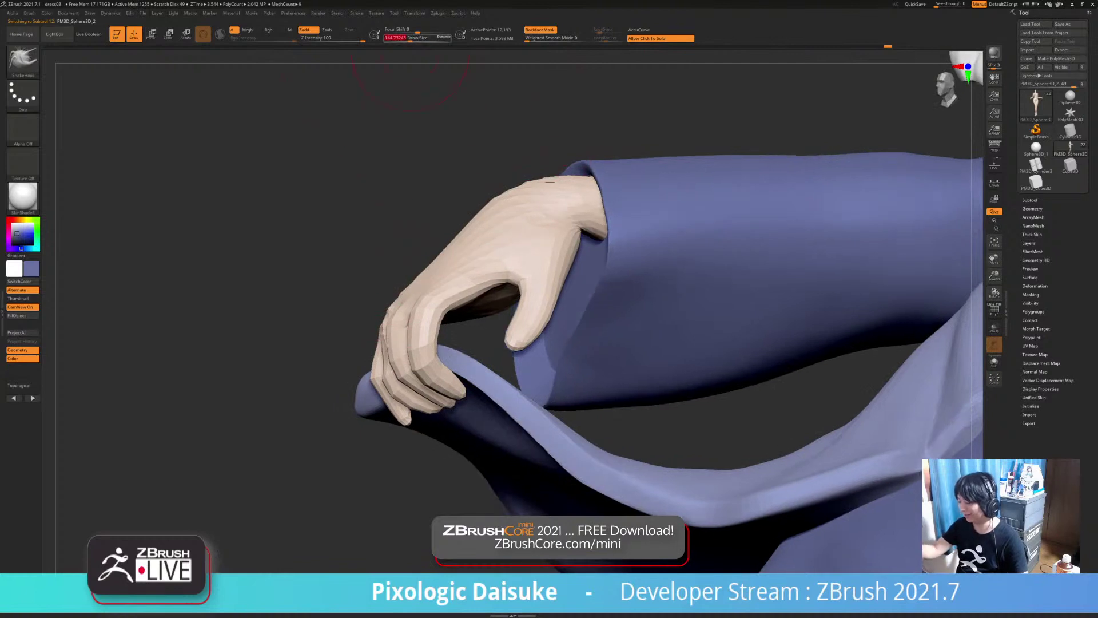
Push the right hand's thumb against the lifted overskirt edge with the SnakeHook brush
mouse_move(444, 272)
right_down()
mouse_move(387, 281)
mouse_move(430, 287)
mouse_move(377, 284)
mouse_move(517, 237)
mouse_move(413, 319)
right_up()
mouse_move(413, 319)
right_down()
mouse_move(469, 308)
mouse_move(391, 305)
mouse_move(361, 324)
mouse_move(354, 315)
right_up()
mouse_move(351, 306)
right_down()
mouse_move(405, 286)
mouse_move(426, 264)
mouse_move(346, 283)
right_up()
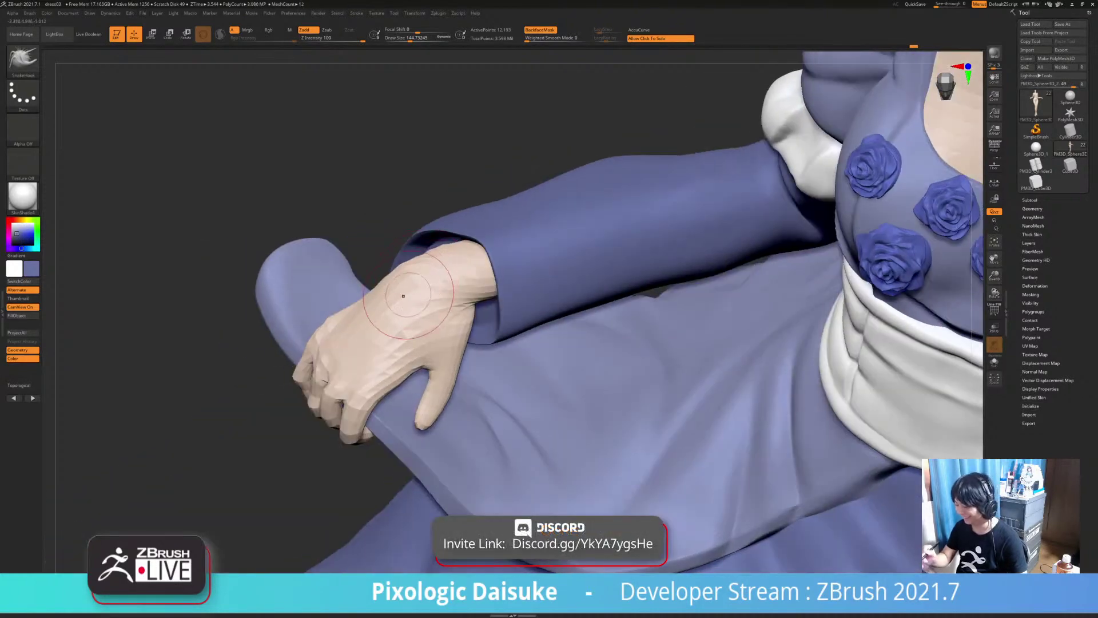
mouse_move(436, 363)
ctrl+right_down()
mouse_move(441, 333)
mouse_move(416, 404)
ctrl+right_up()
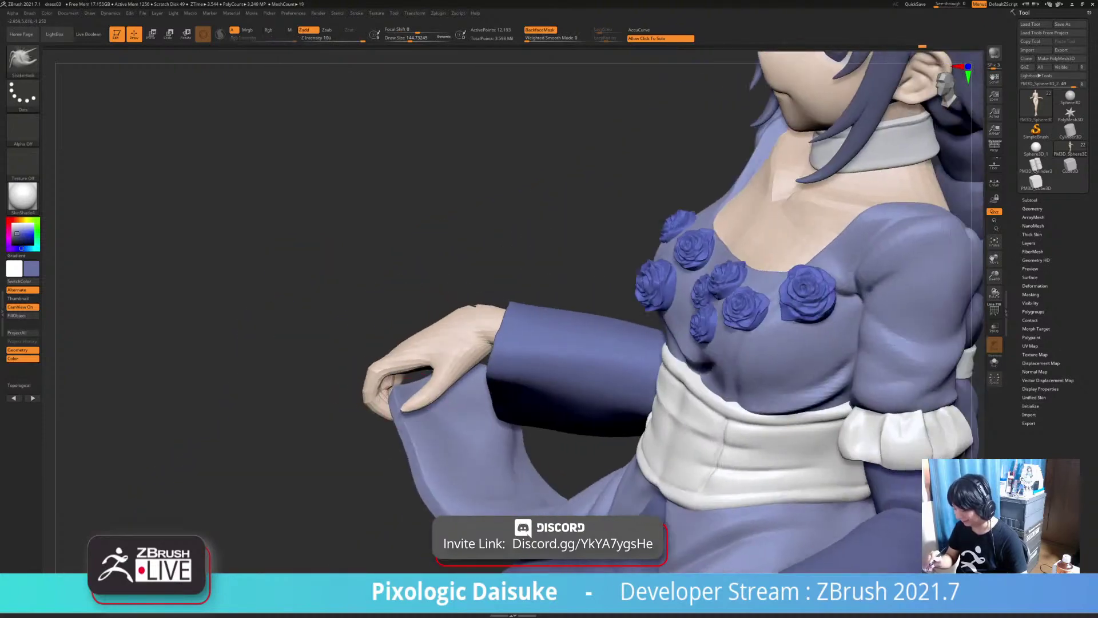
drag(396, 394, 391, 385)
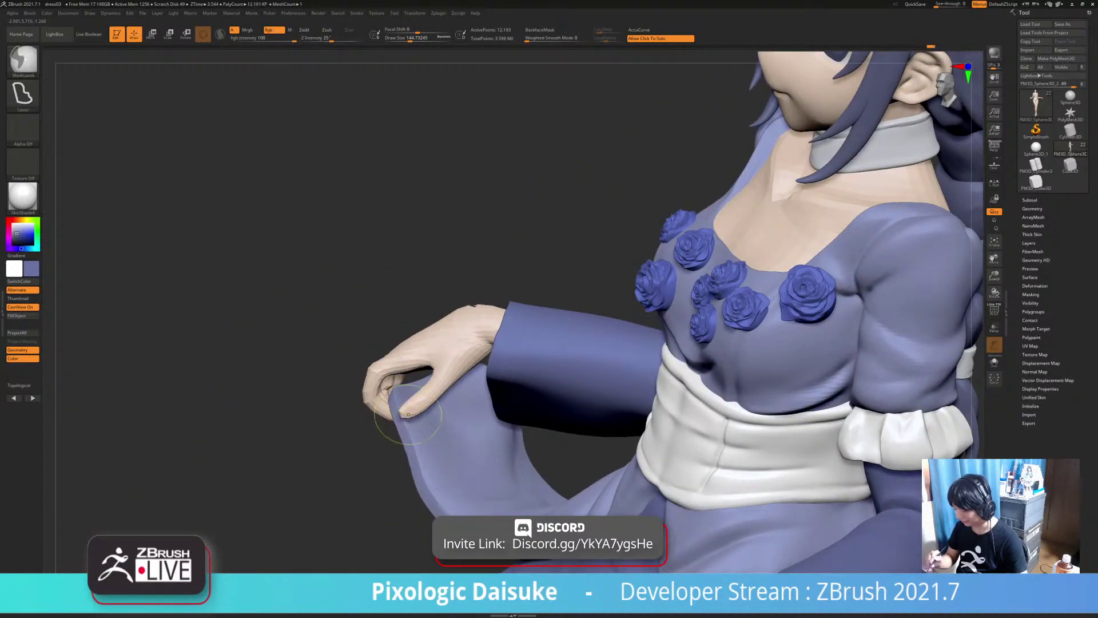
right_drag(401, 395, 413, 422)
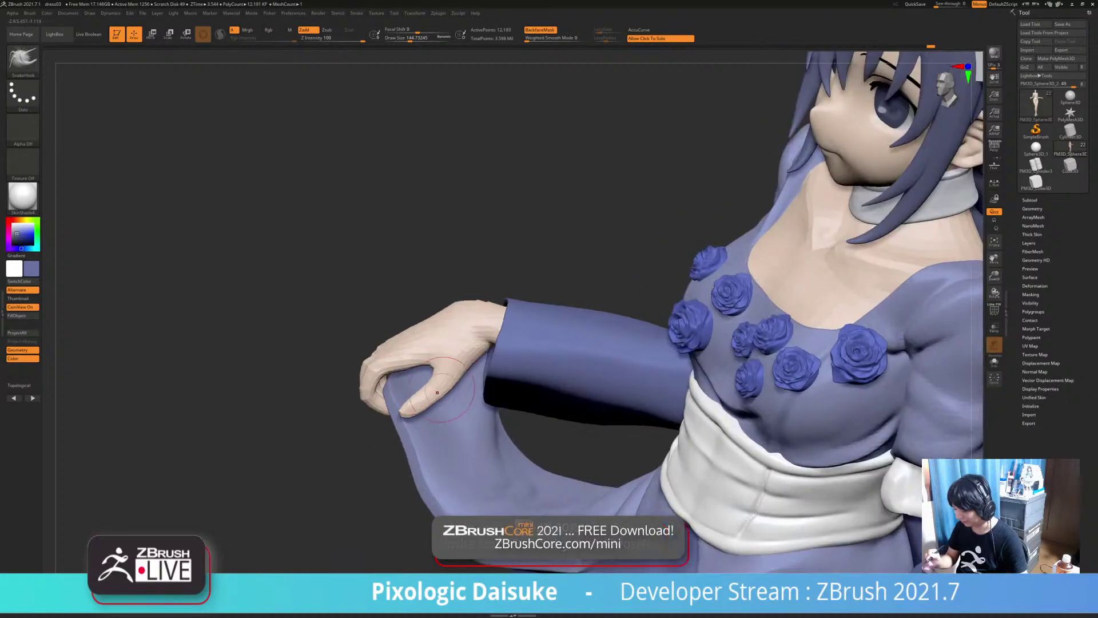
drag(395, 394, 391, 387)
Mask the body except for the right thumb with a topological mask and move the thumb against the lifted overskirt with the gizmo
mouse_move(400, 395)
ctrl+right_down()
mouse_move(426, 426)
mouse_move(457, 438)
mouse_move(515, 515)
mouse_move(588, 443)
mouse_move(614, 377)
mouse_move(646, 352)
mouse_move(709, 366)
mouse_move(836, 329)
mouse_move(815, 321)
ctrl+right_up()
mouse_move(431, 421)
right_down()
mouse_move(466, 384)
mouse_move(563, 366)
mouse_move(532, 381)
mouse_move(497, 372)
mouse_move(503, 433)
right_up()
key(w)
ctrl+drag(388, 369, 381, 381)
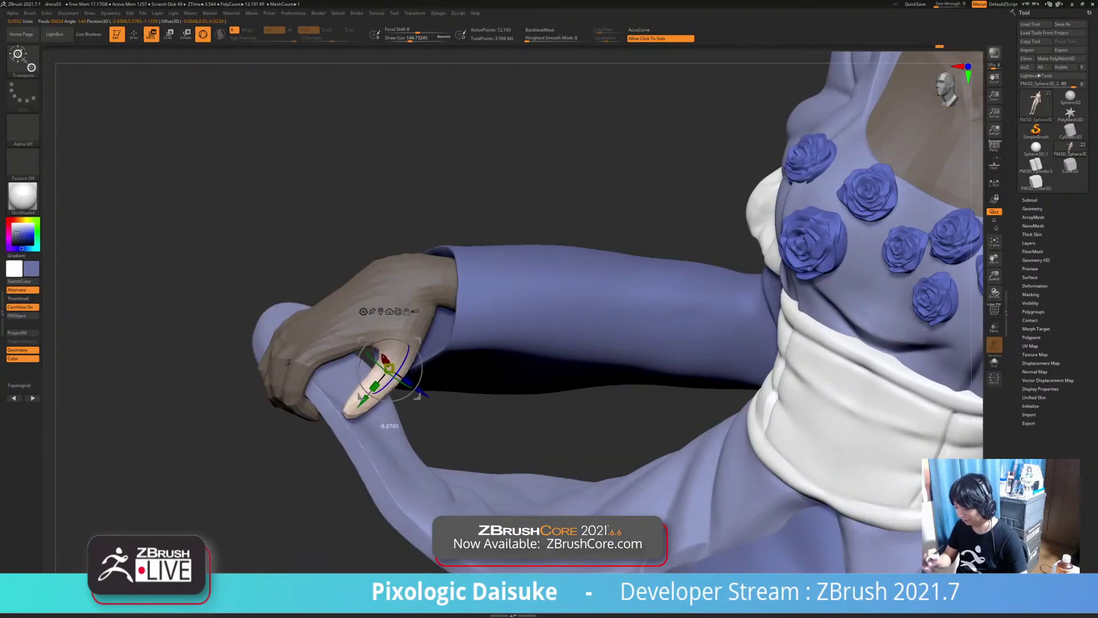
drag(228, 171, 240, 195)
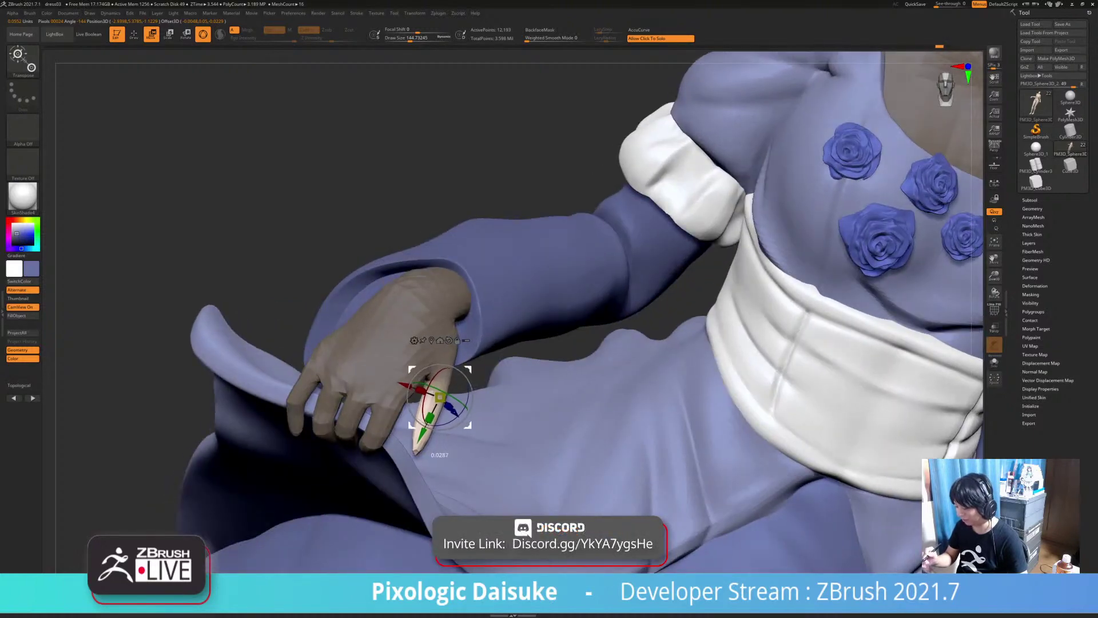
drag(538, 348, 500, 316)
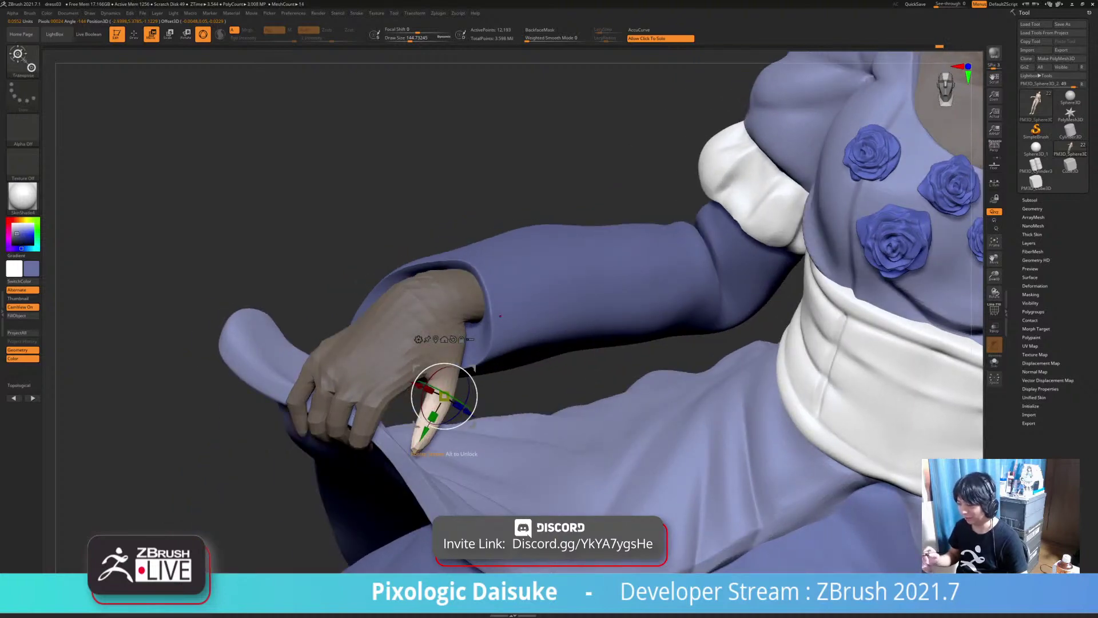
right_drag(500, 316, 412, 286)
alt+right_drag(412, 286, 235, 209)
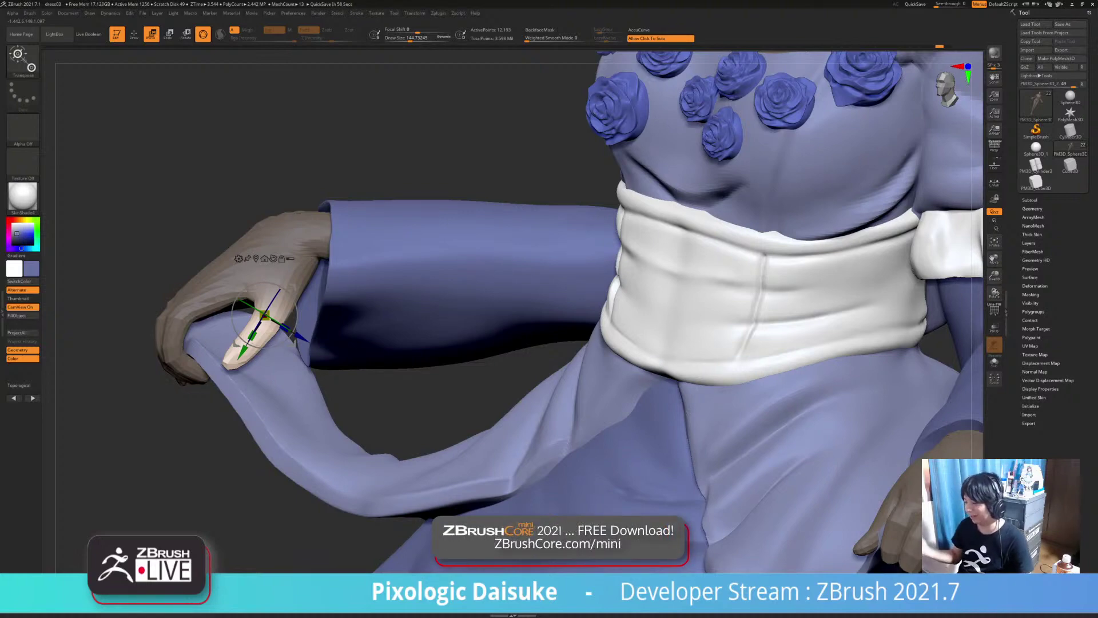
right_drag(504, 286, 517, 333)
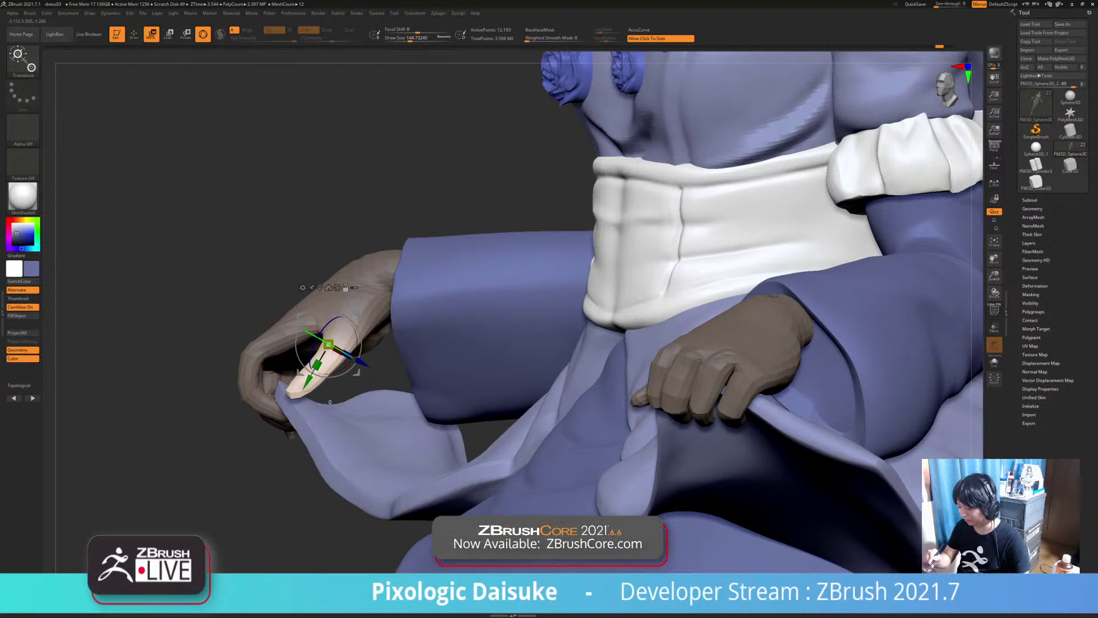
alt+drag(343, 353, 359, 326)
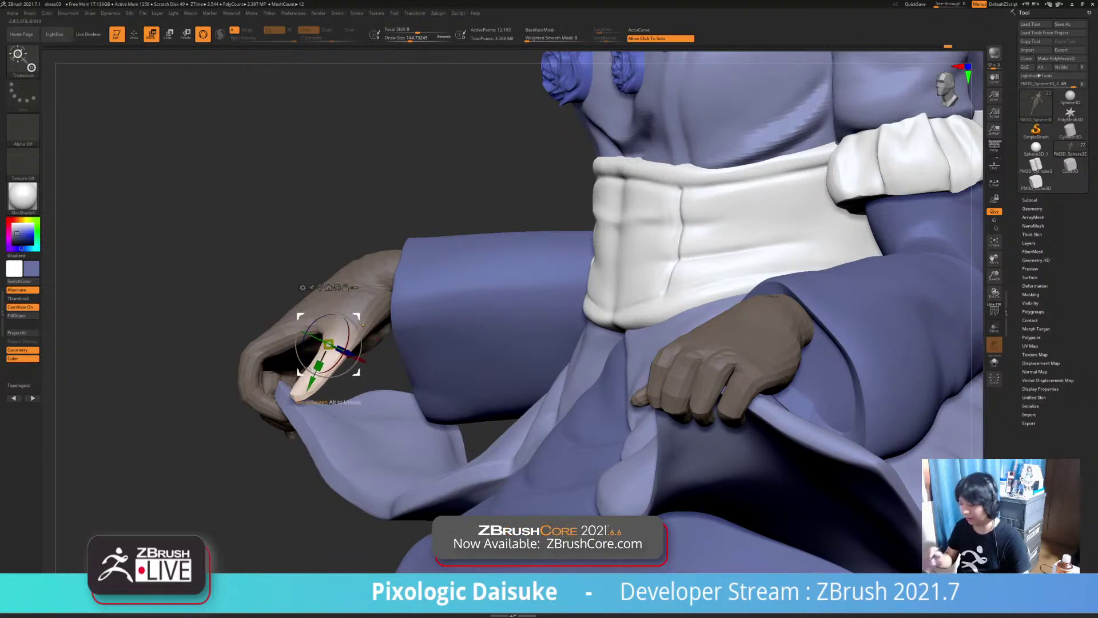
key(ctrl+z)
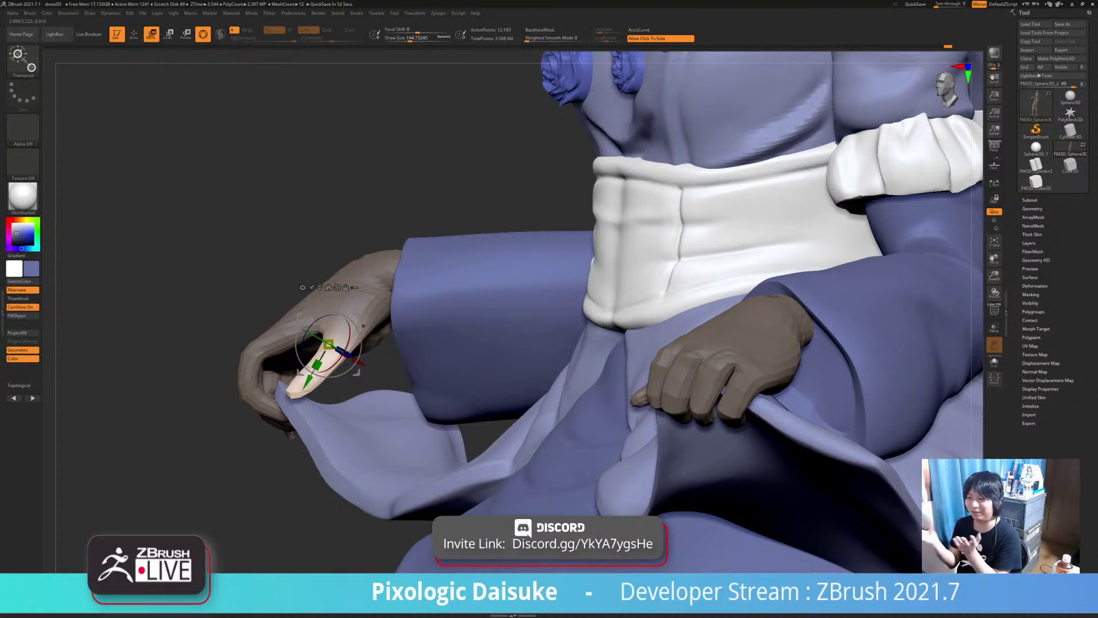
Reposition the unmasked right thumb over the overskirt edge with the gizmo, judging it from several angles, and return to Draw mode
drag(320, 171, 354, 201)
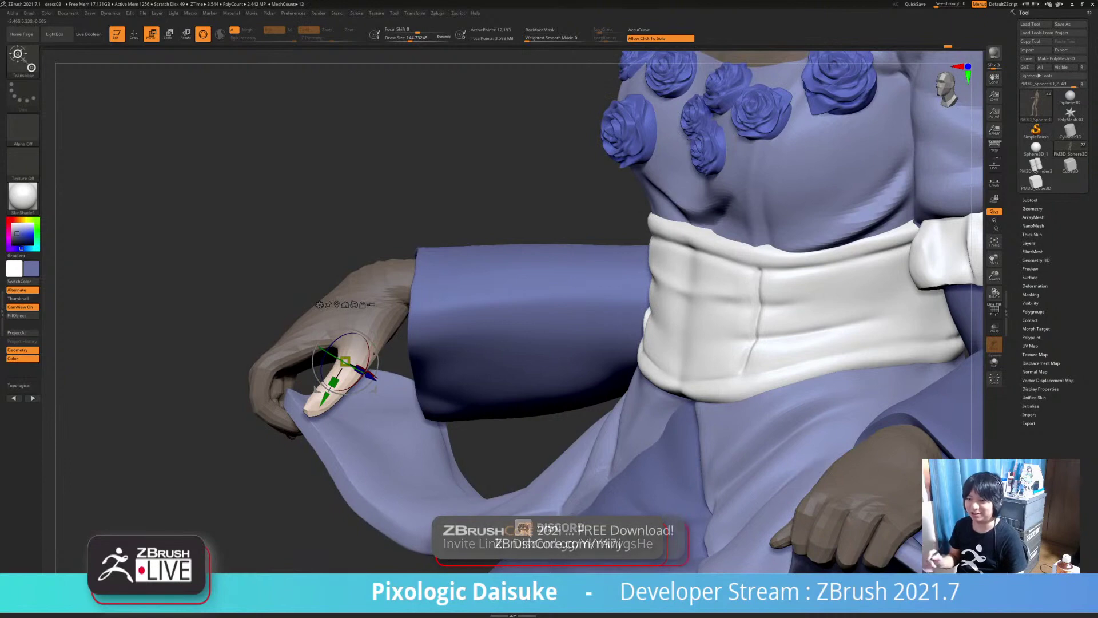
drag(321, 143, 337, 189)
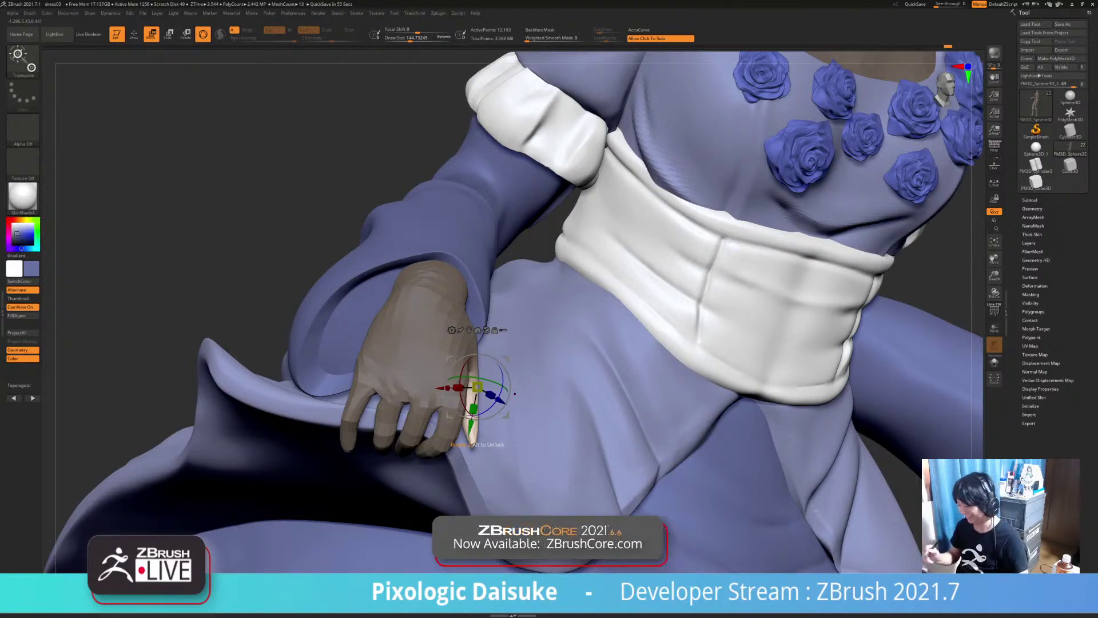
right_drag(515, 394, 400, 437)
drag(371, 458, 371, 468)
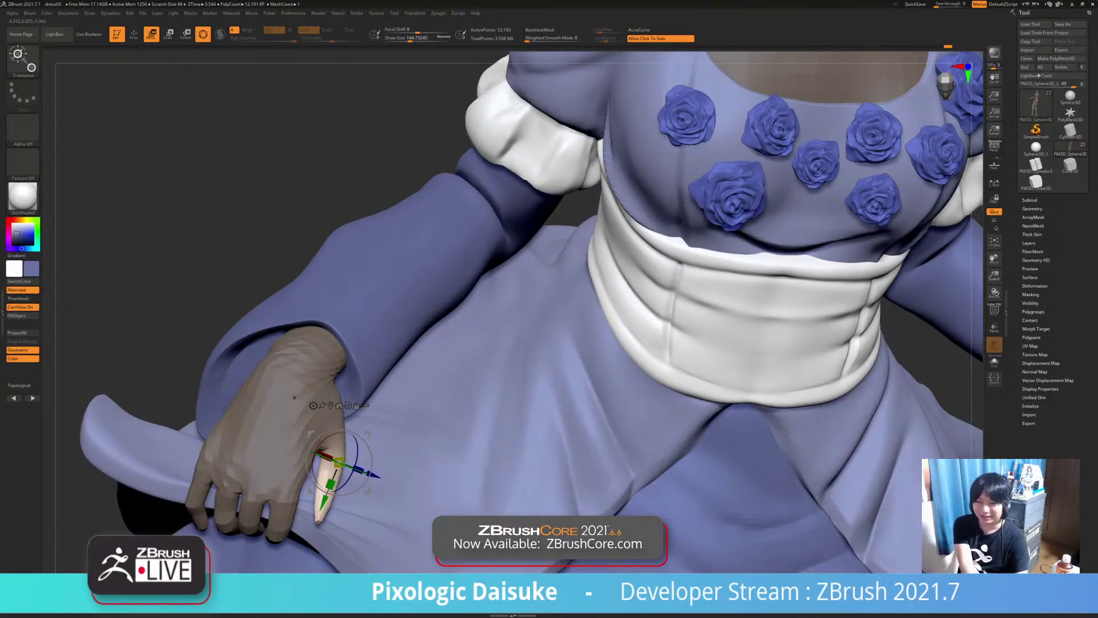
right_drag(294, 397, 177, 304)
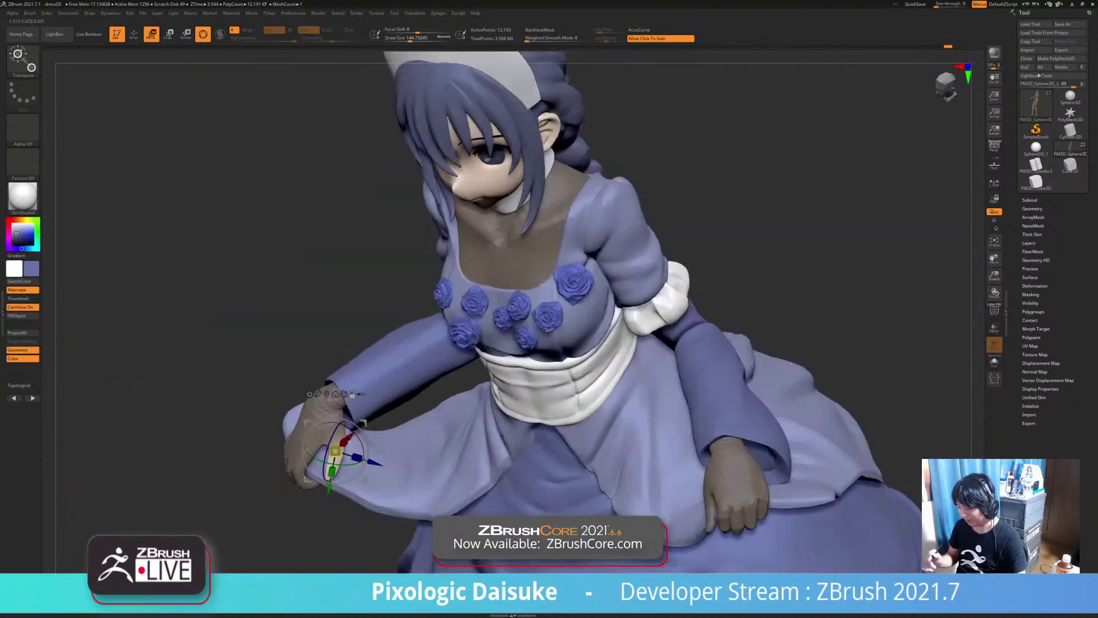
right_drag(394, 452, 499, 418)
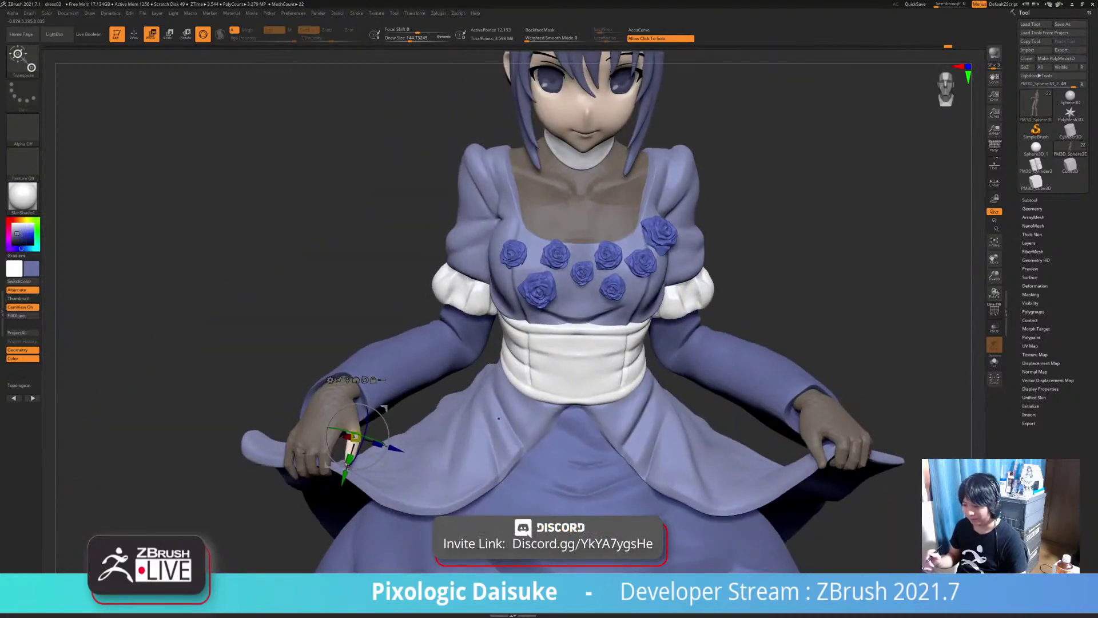
click(134, 35)
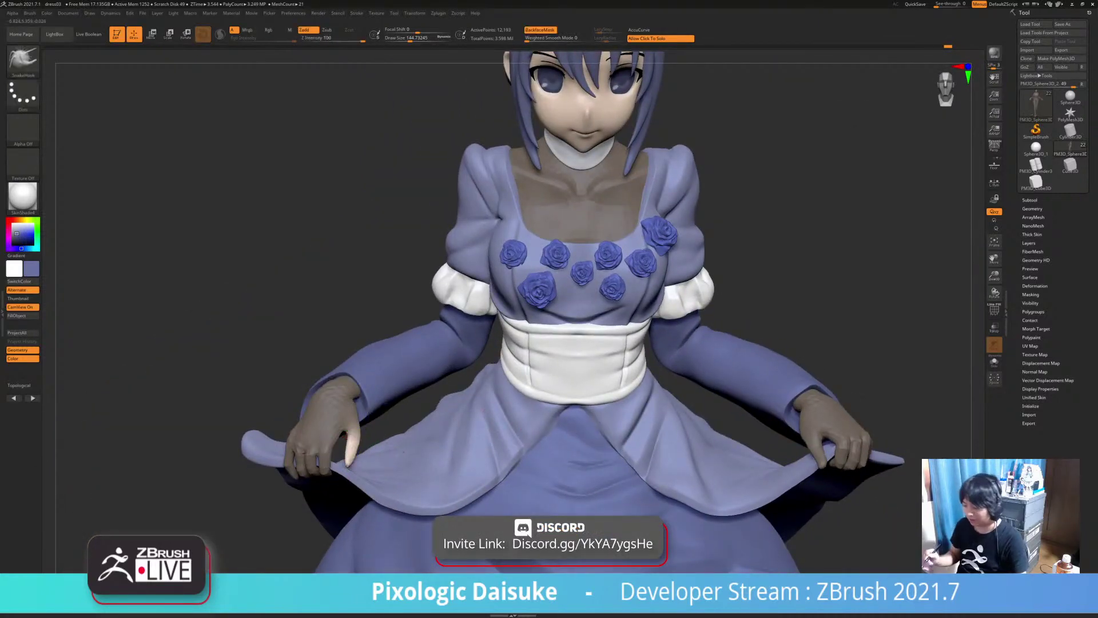
Inspect the available brushes and the SnakeHook brush's Sculptris Pro settings
right_drag(499, 351, 499, 378)
mouse_move(492, 437)
right_down()
mouse_move(540, 426)
mouse_move(498, 419)
right_up()
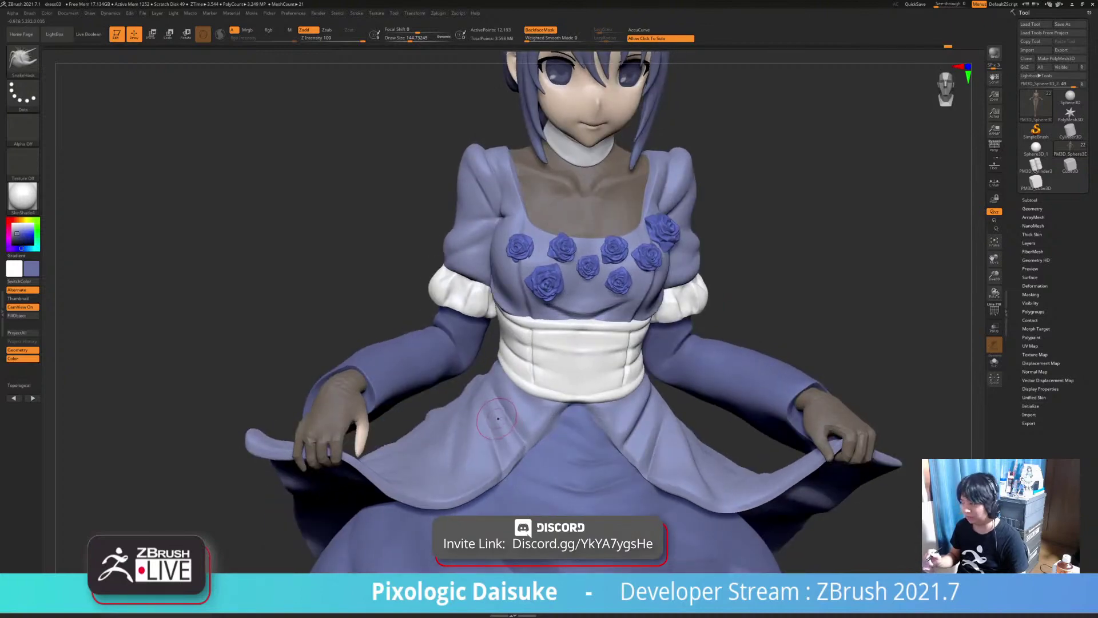
click(23, 58)
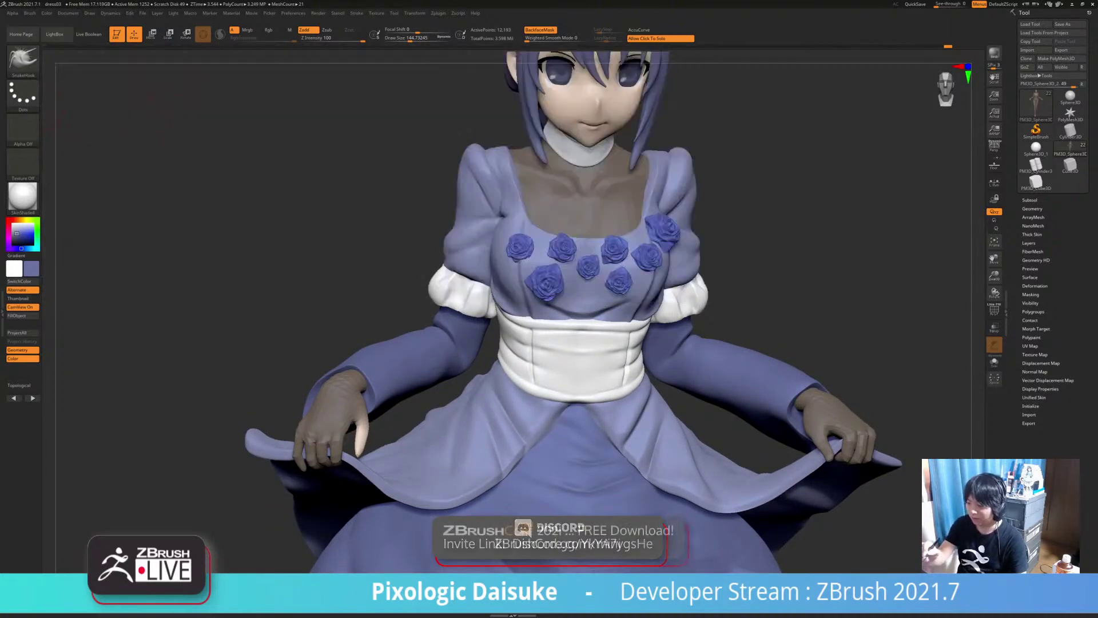
click(23, 58)
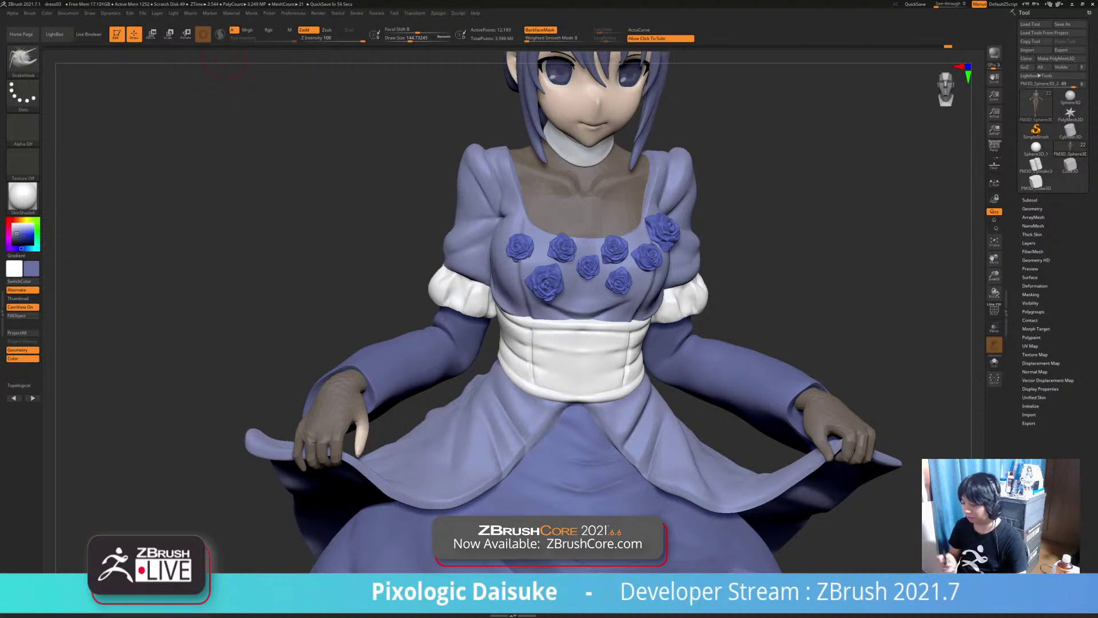
click(29, 13)
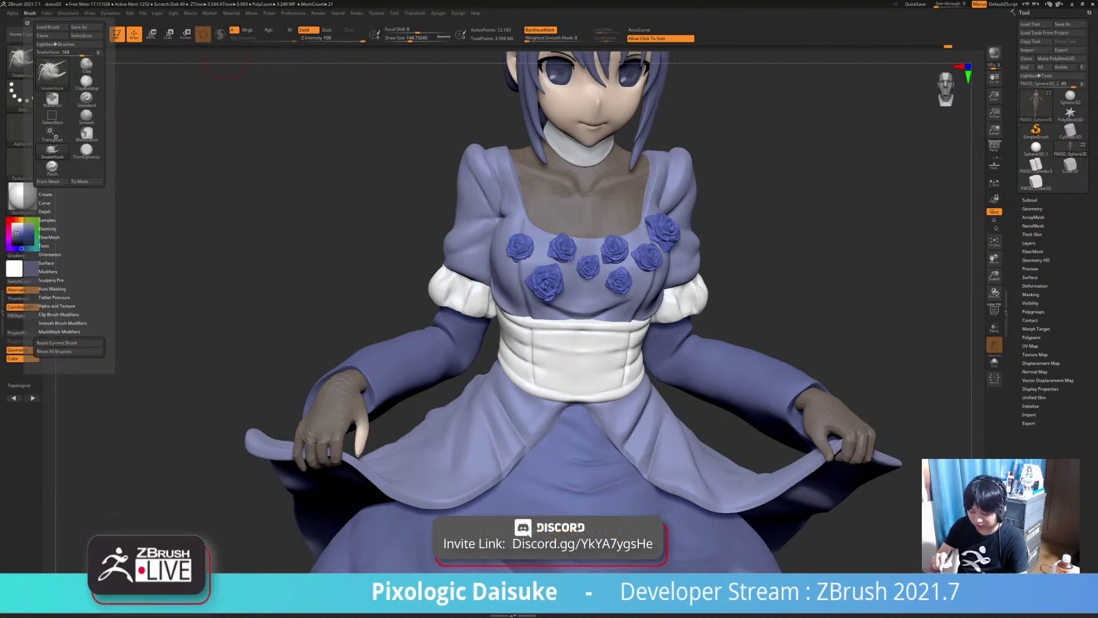
click(51, 280)
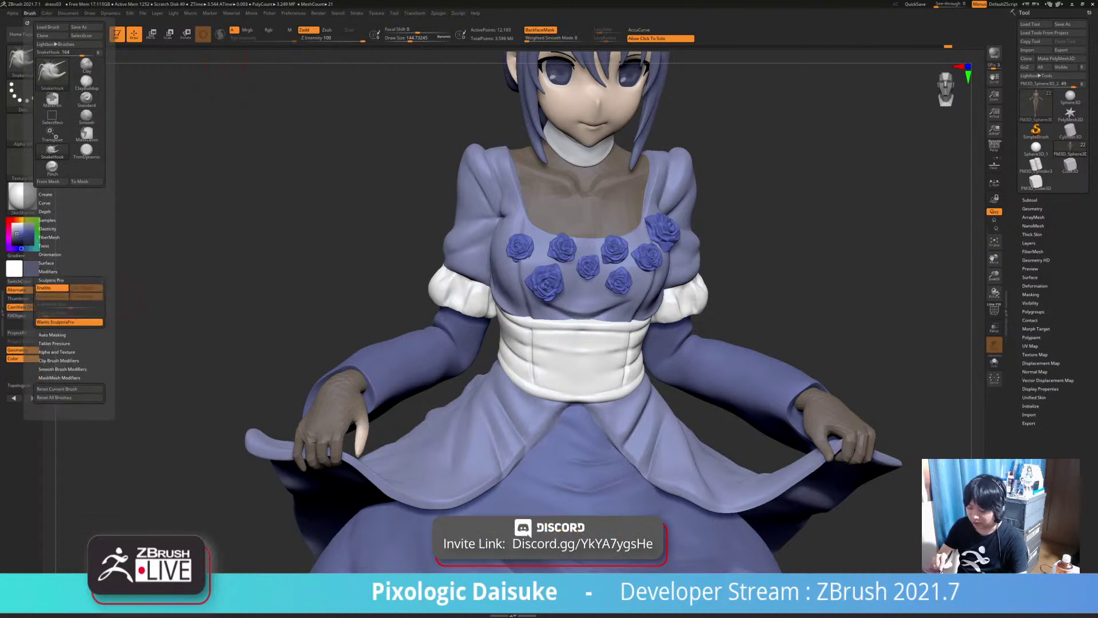
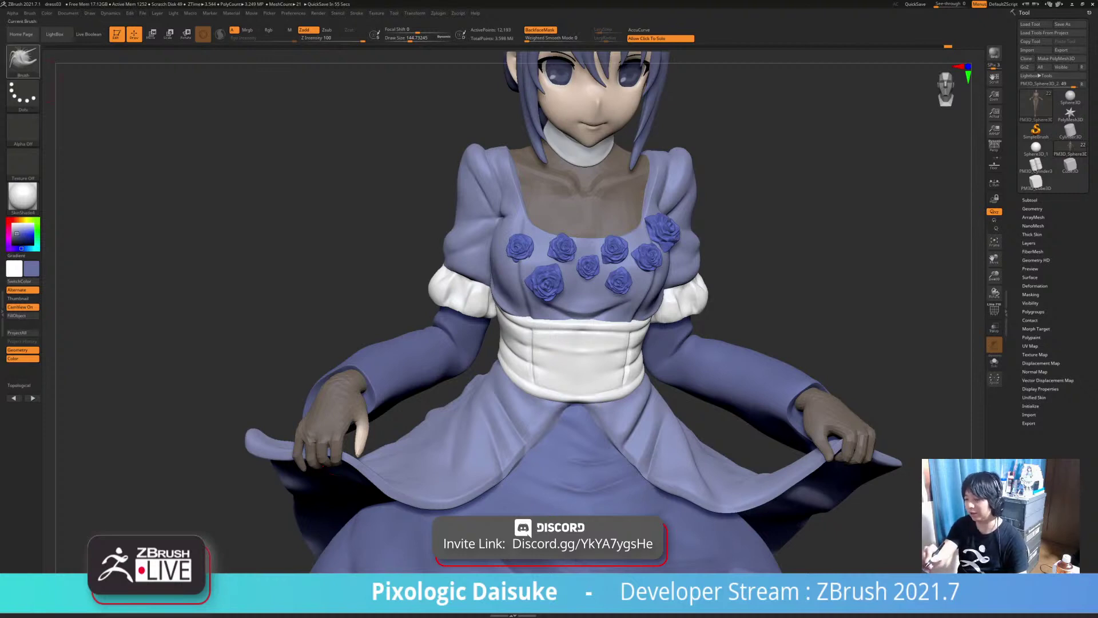
click(23, 59)
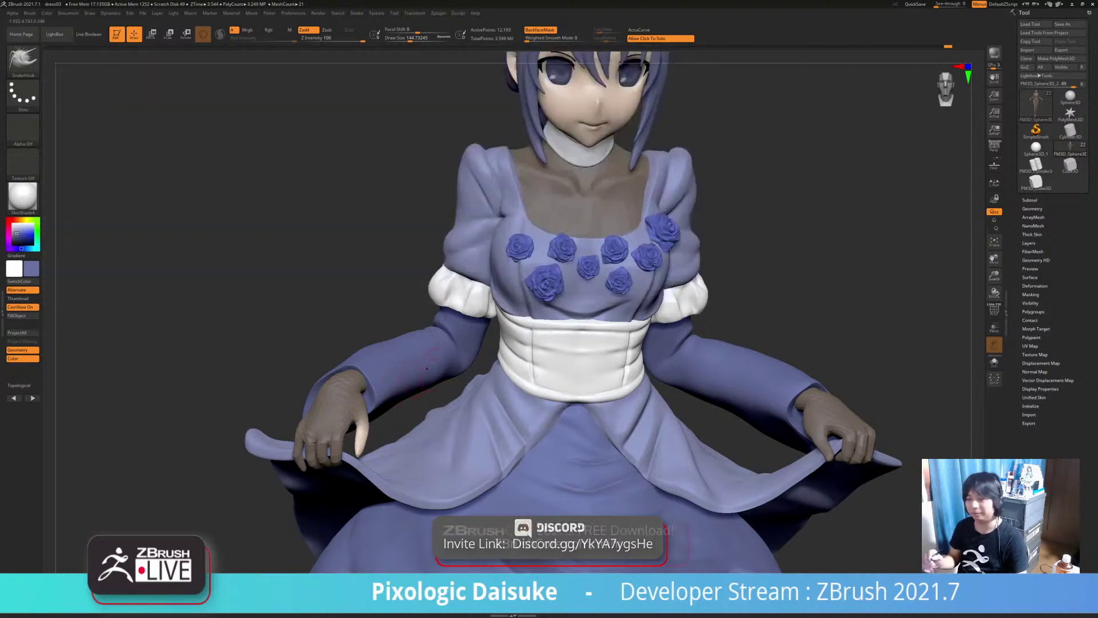
Nudge the right thumb's tip onto the overskirt edge with the SnakeHook brush so it pinches the fabric
ctrl+right_drag(386, 376, 497, 394)
ctrl+right_drag(391, 415, 475, 438)
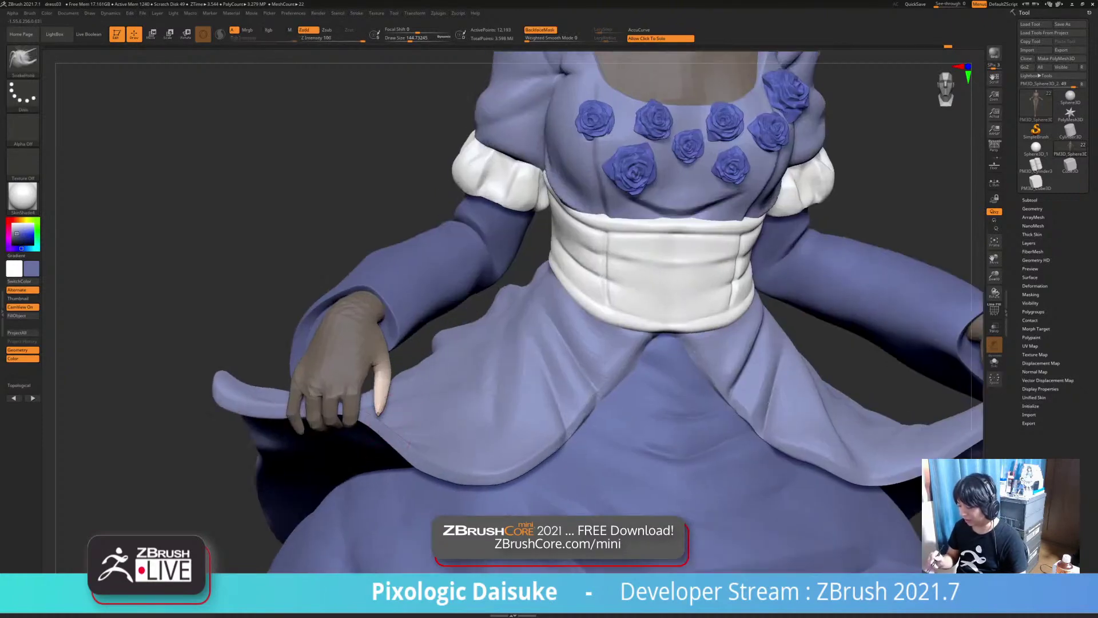
mouse_move(409, 443)
right_down()
mouse_move(317, 445)
mouse_move(366, 464)
mouse_move(341, 401)
mouse_move(323, 436)
right_up()
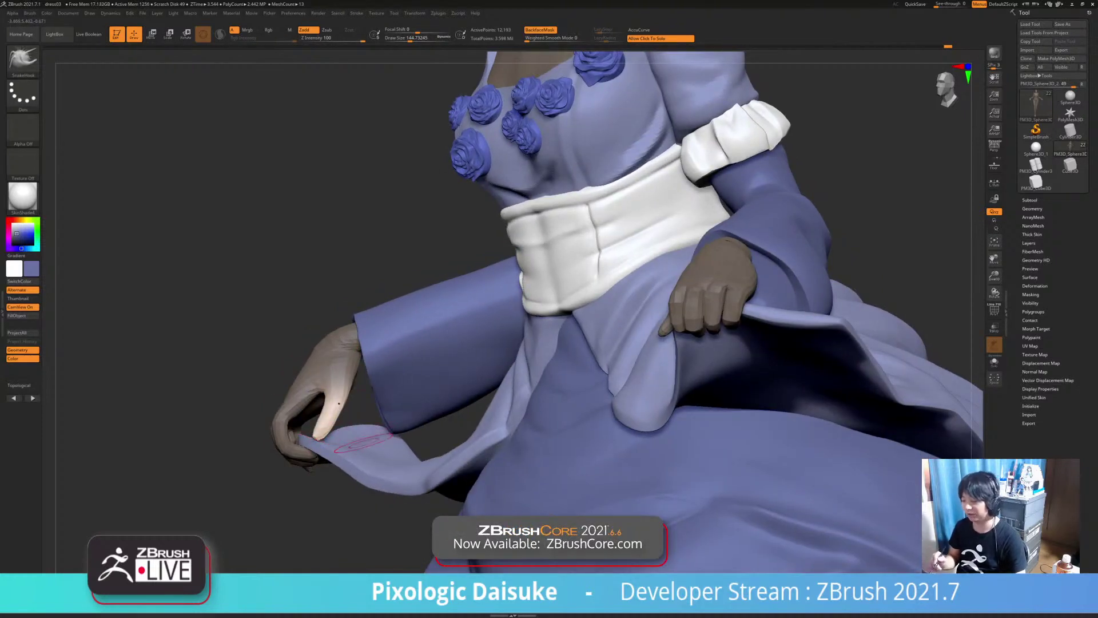
right_drag(359, 437, 394, 458)
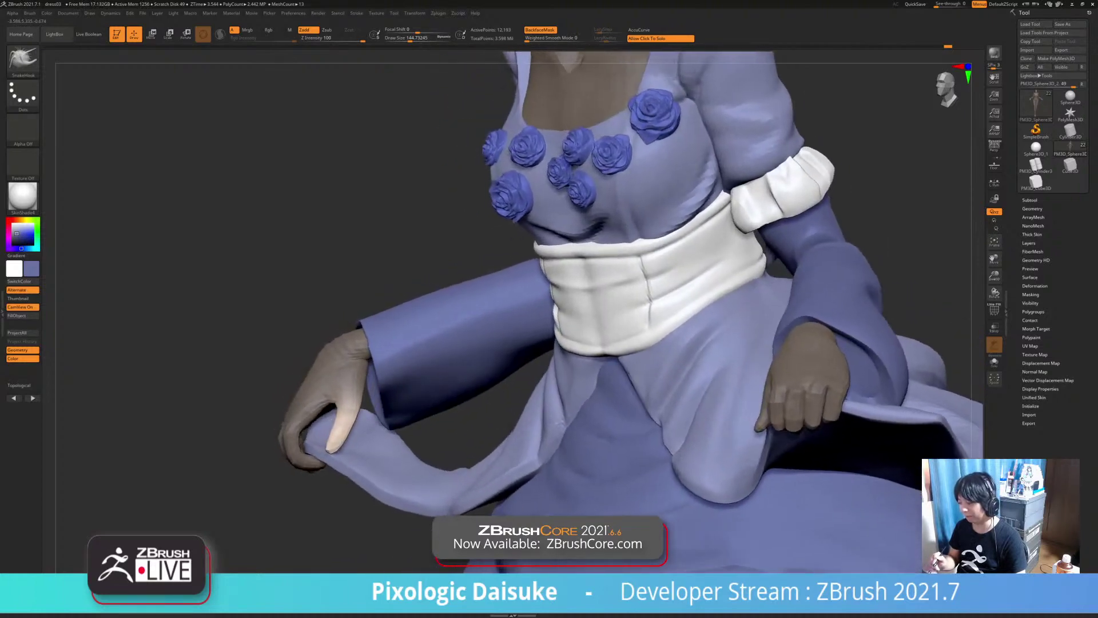
right_drag(346, 420, 369, 438)
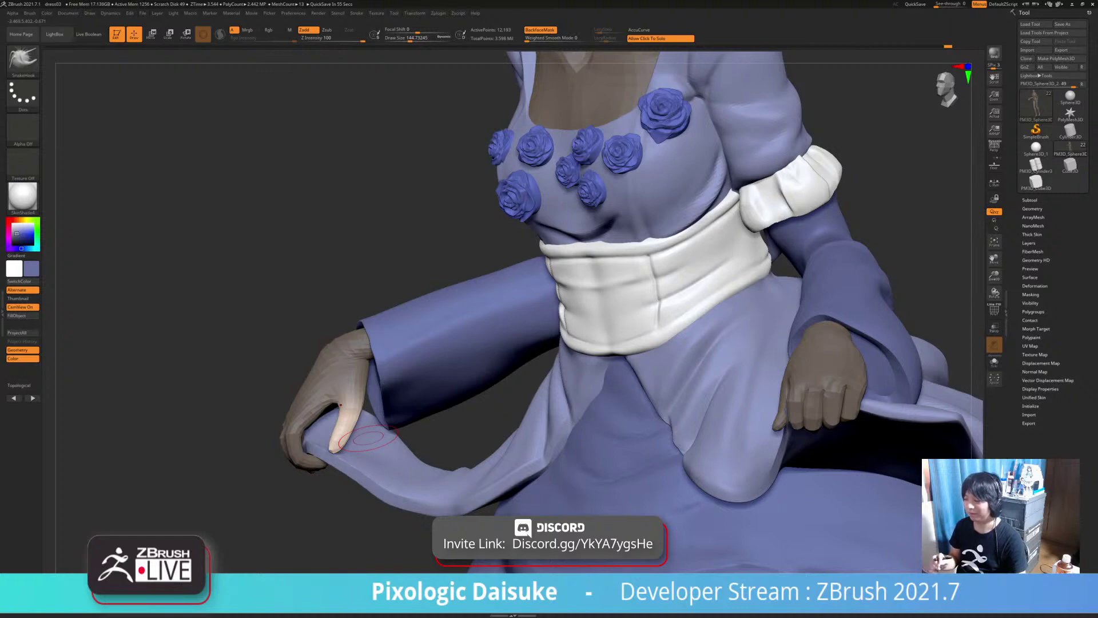
mouse_move(371, 443)
right_down()
mouse_move(451, 454)
mouse_move(458, 437)
mouse_move(446, 426)
mouse_move(408, 422)
right_up()
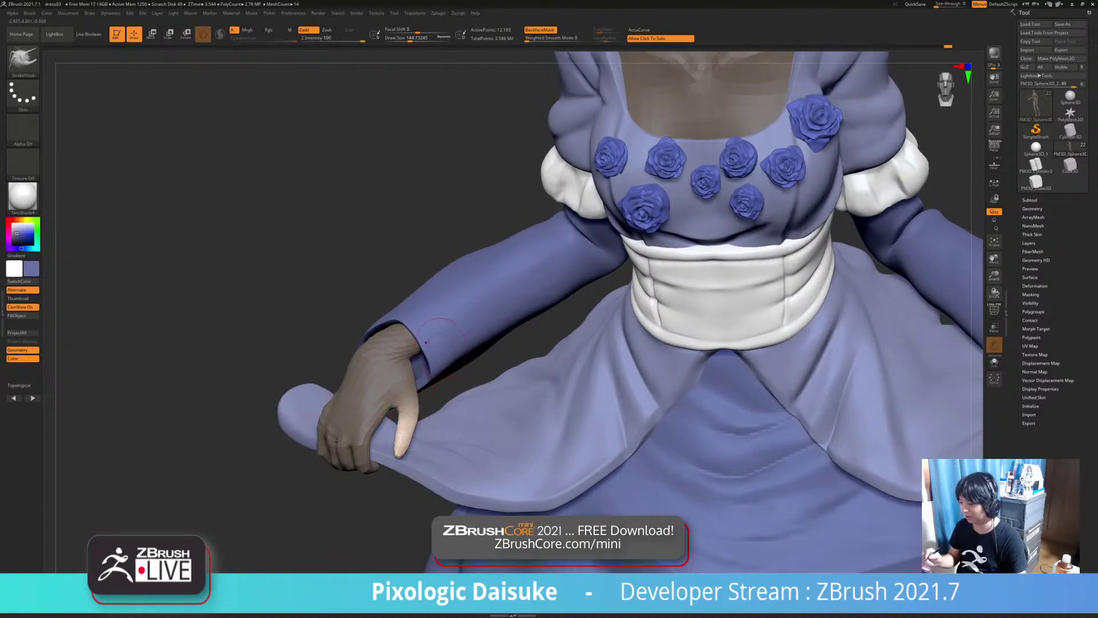
right_drag(449, 410, 461, 407)
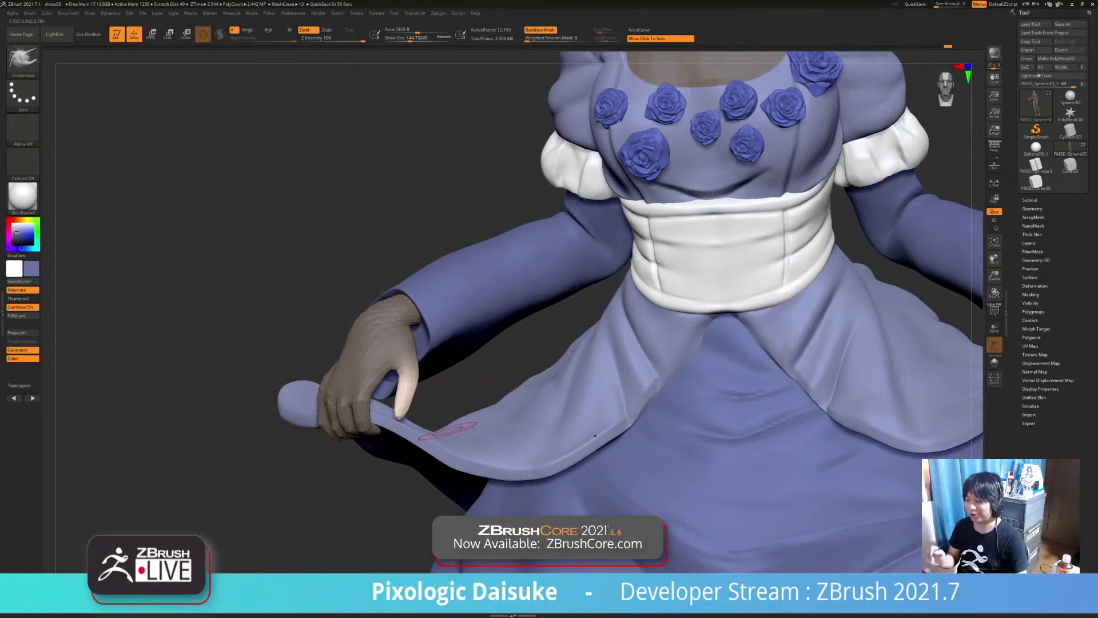
mouse_move(449, 434)
right_down()
mouse_move(320, 420)
mouse_move(313, 434)
right_up()
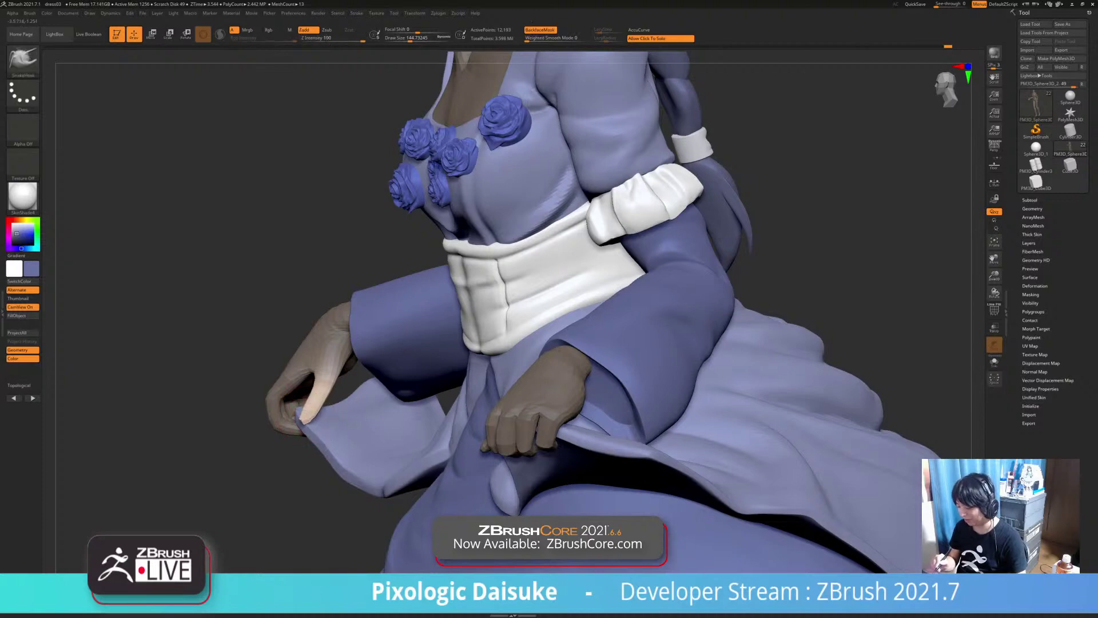
drag(309, 416, 302, 422)
right_drag(311, 417, 421, 423)
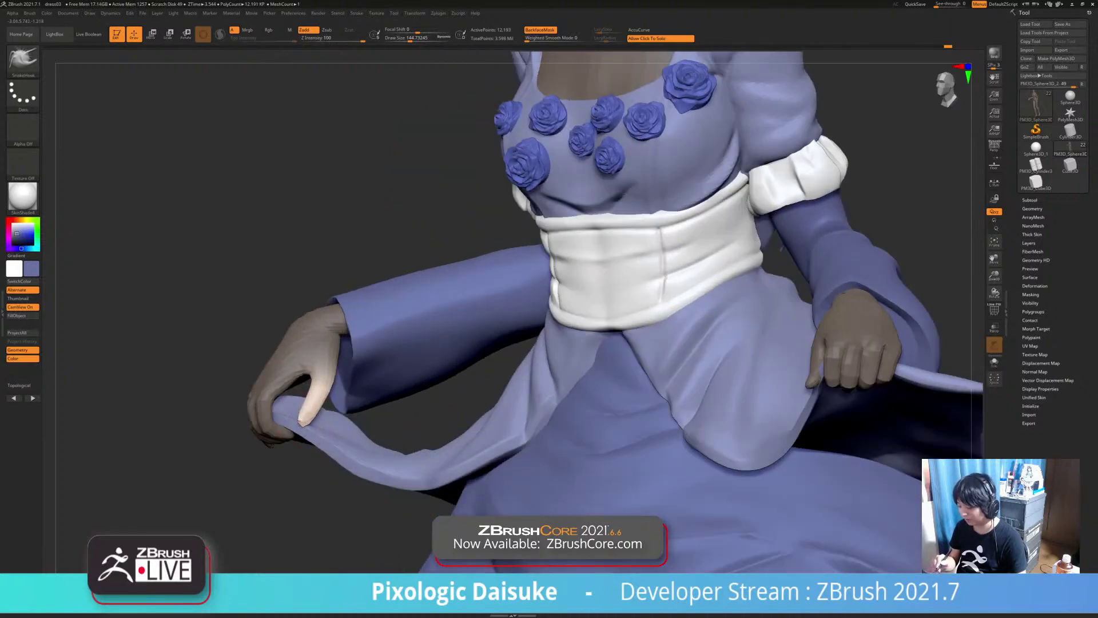
drag(306, 416, 300, 422)
right_drag(312, 409, 314, 475)
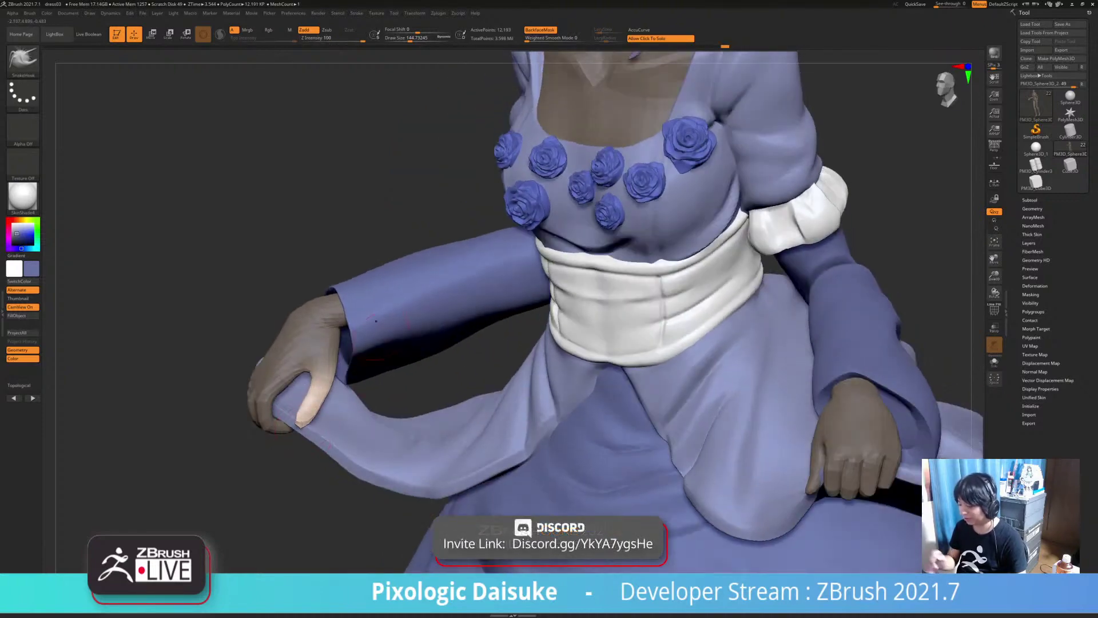
right_drag(357, 316, 366, 378)
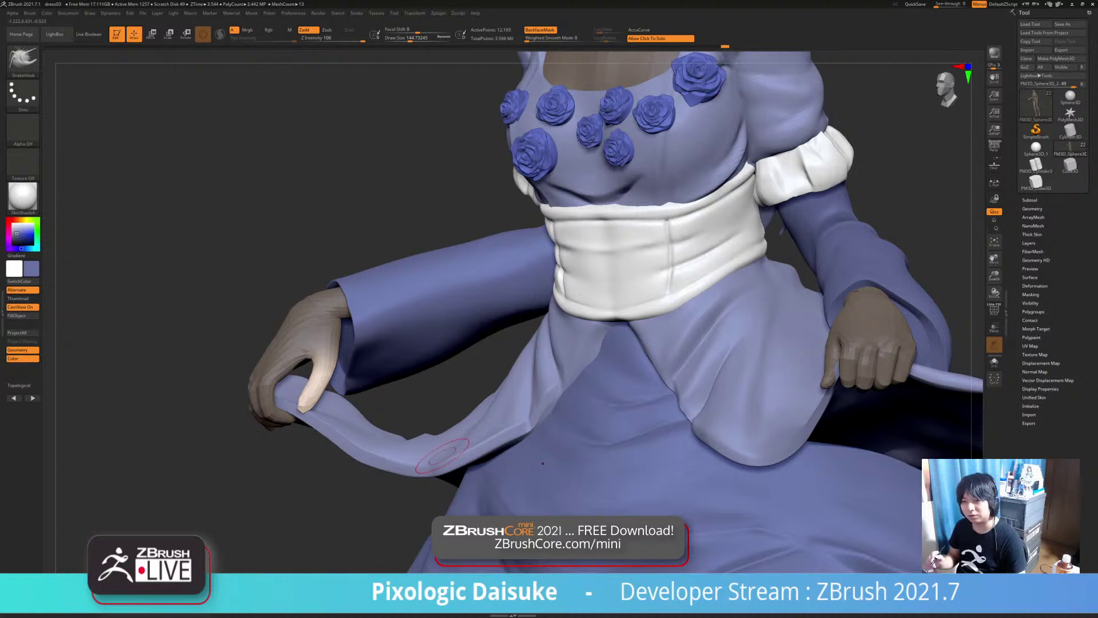
Switch the masking brush to MaskPen, reassign MaskLasso to masking, skip its note until next restart, and revisit the masking brush choices
key(ctrl)
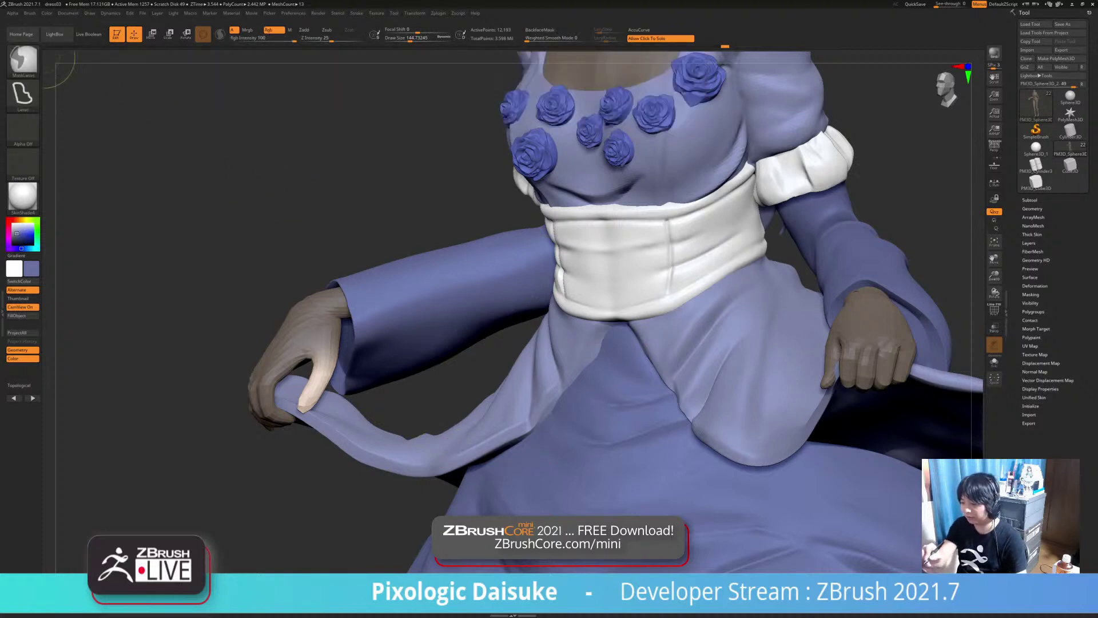
ctrl+click(34, 60)
ctrl+click(133, 99)
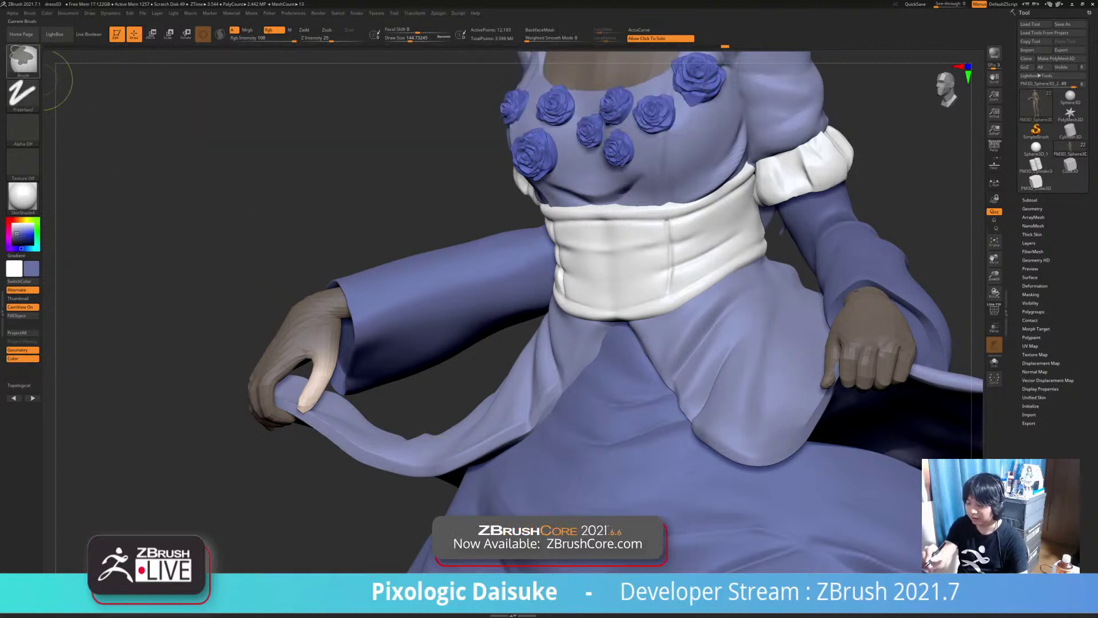
click(23, 60)
click(67, 67)
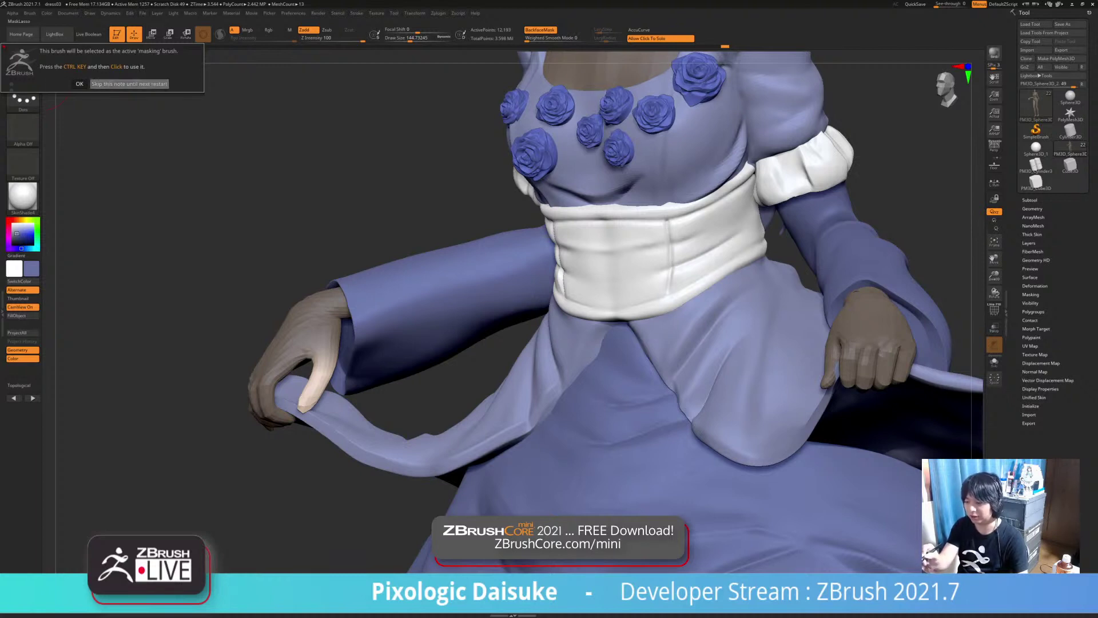
click(129, 83)
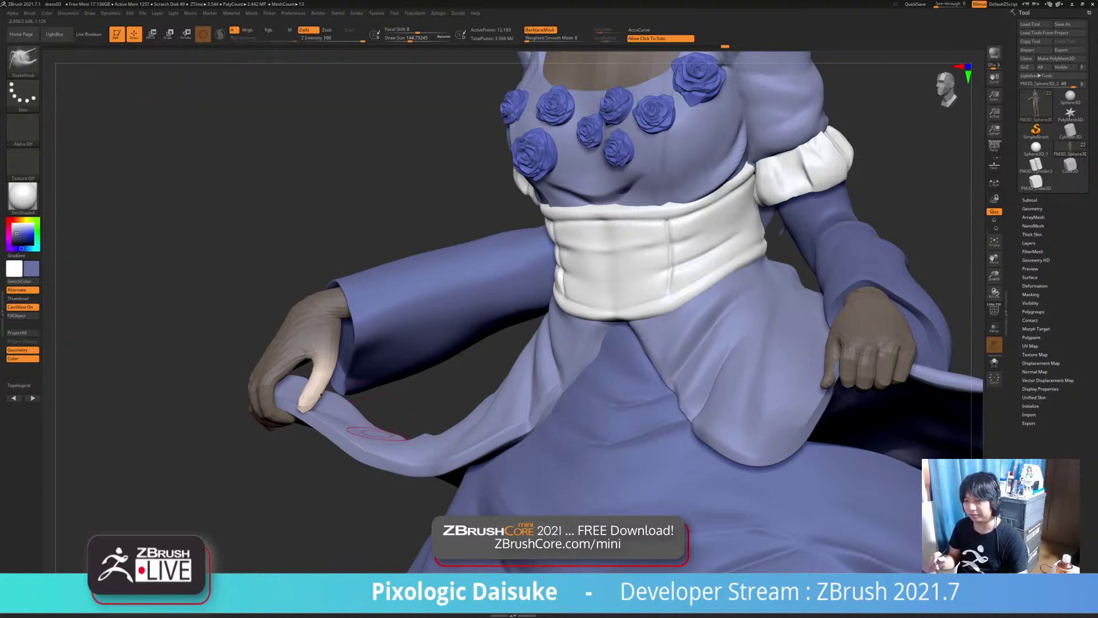
ctrl+click(22, 60)
ctrl+click(100, 68)
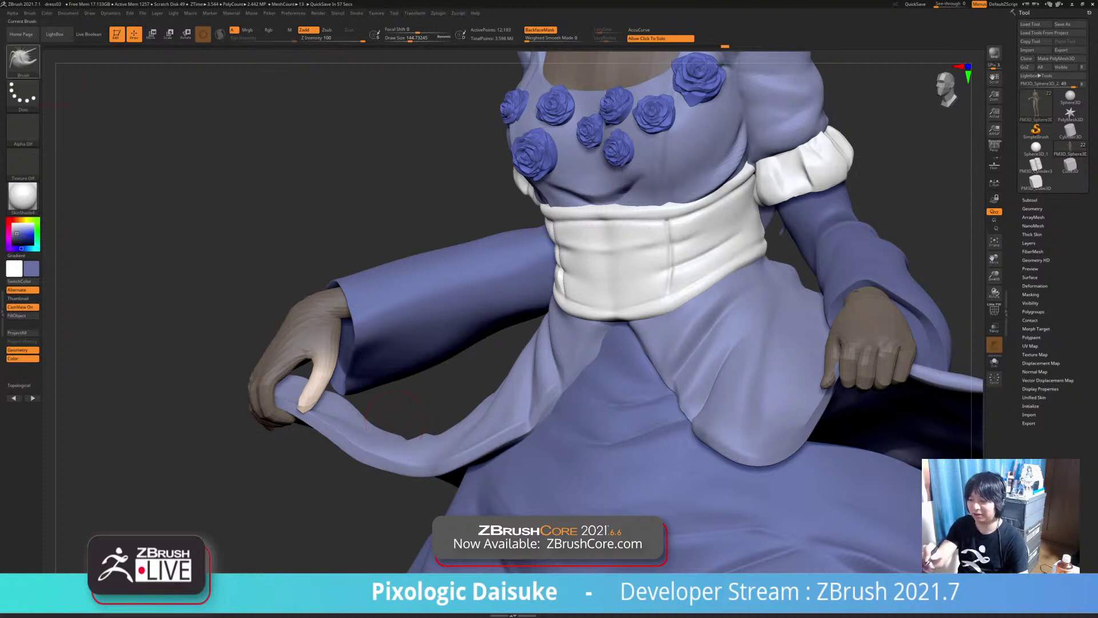
Assign Smooth as the sculpting smoothing brush and accept its note
key(b)
click(272, 65)
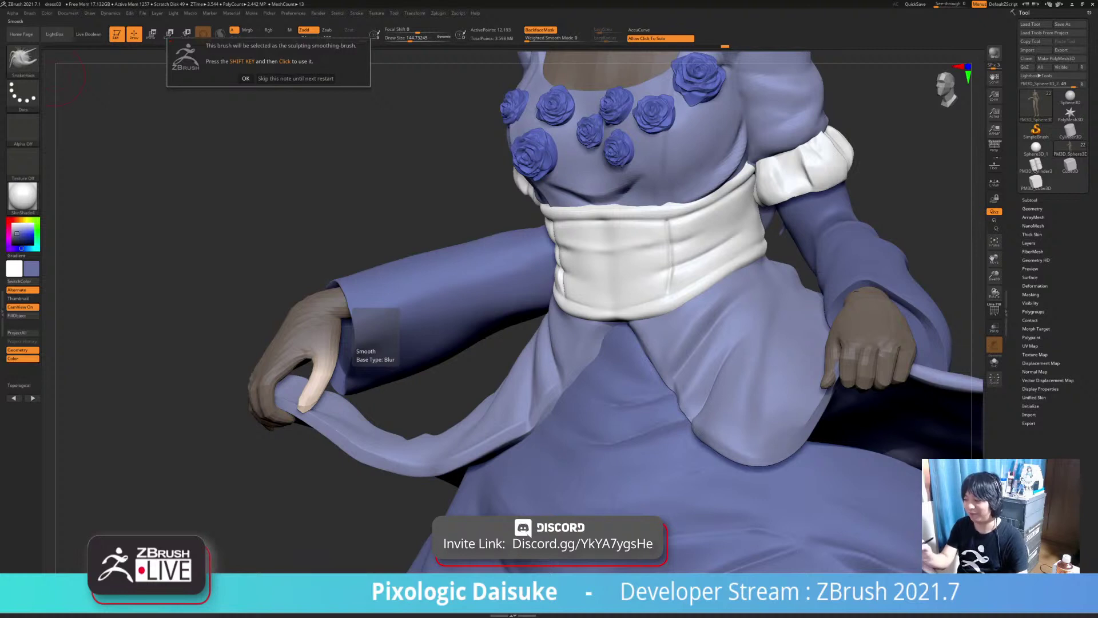
click(246, 78)
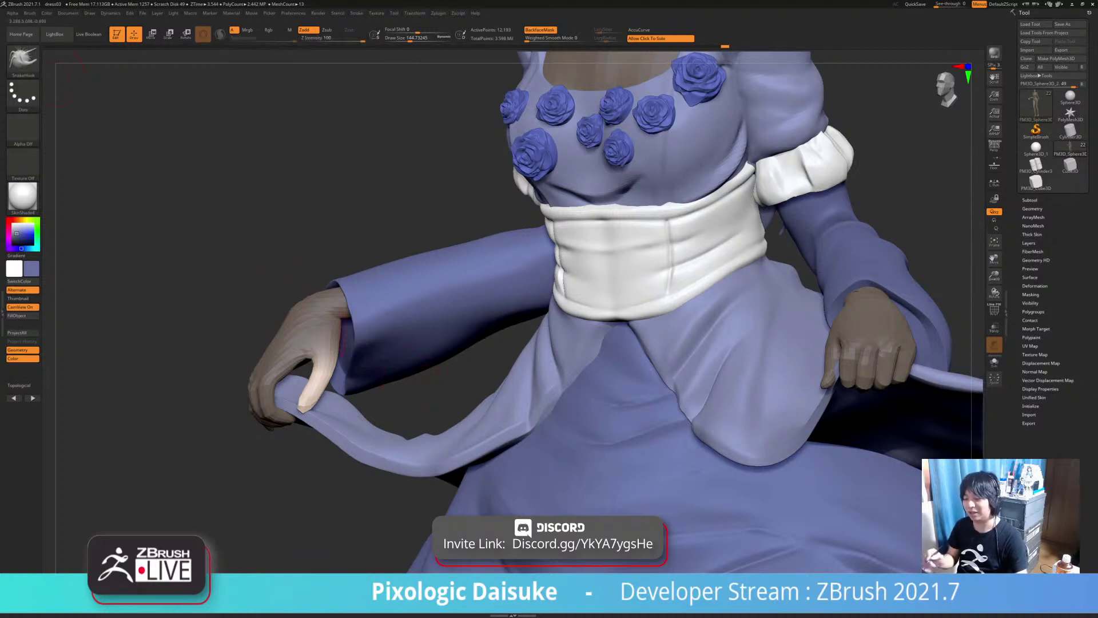
key(shift)
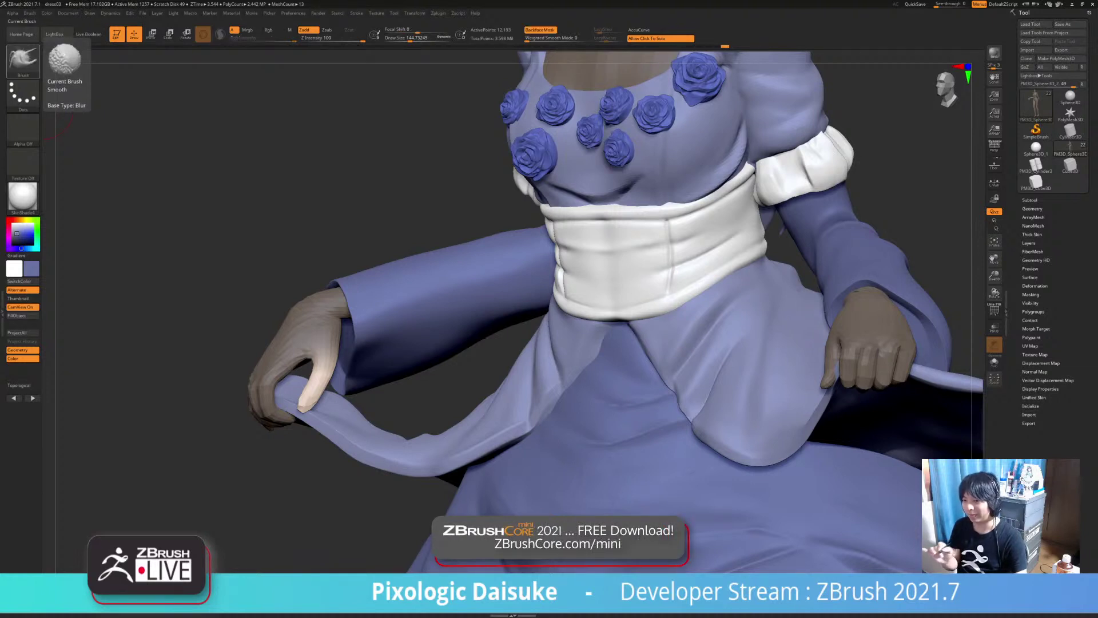
Disable BackfaceMask and nudge the right thumb's tip against the overskirt edge with the SnakeHook brush
mouse_move(189, 229)
mouse_down()
mouse_move(258, 240)
mouse_move(269, 303)
mouse_up()
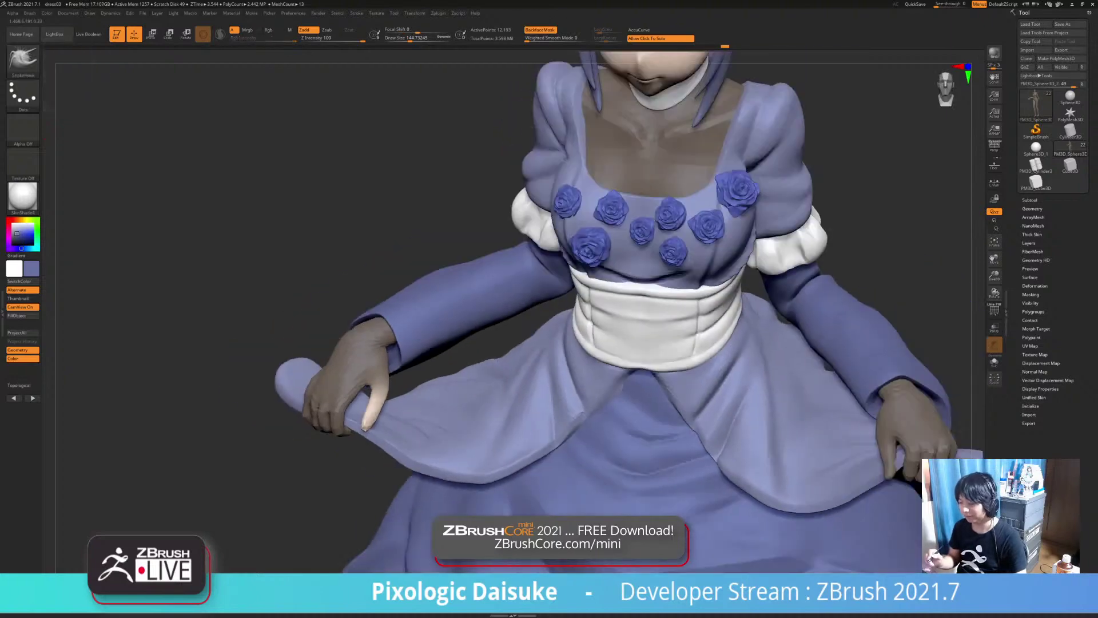
ctrl+right_drag(268, 303, 315, 218)
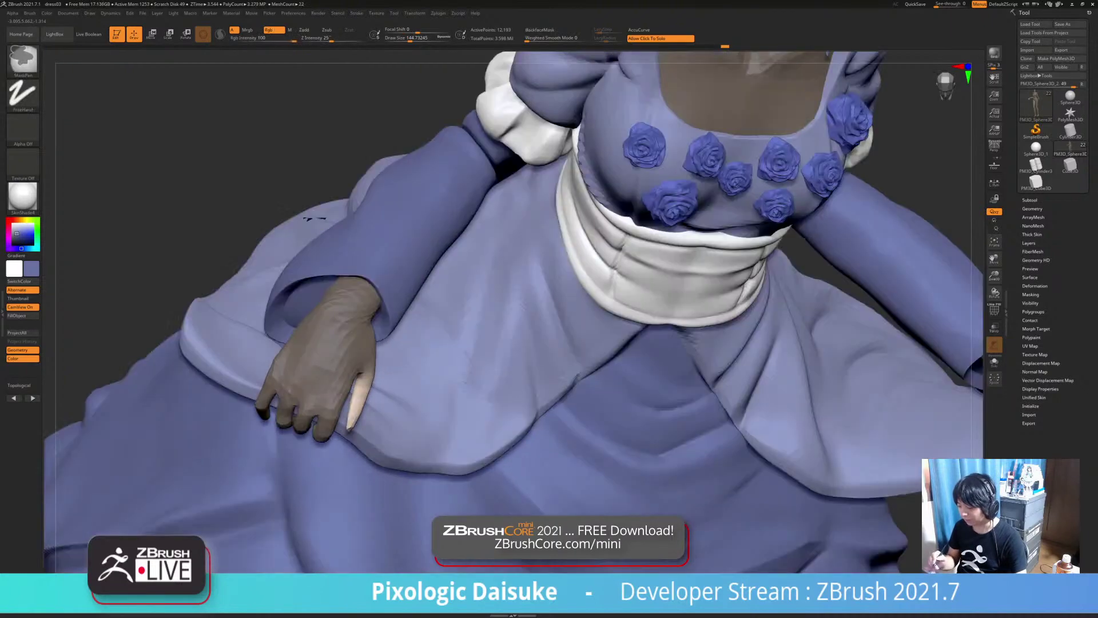
ctrl+right_drag(355, 371, 358, 404)
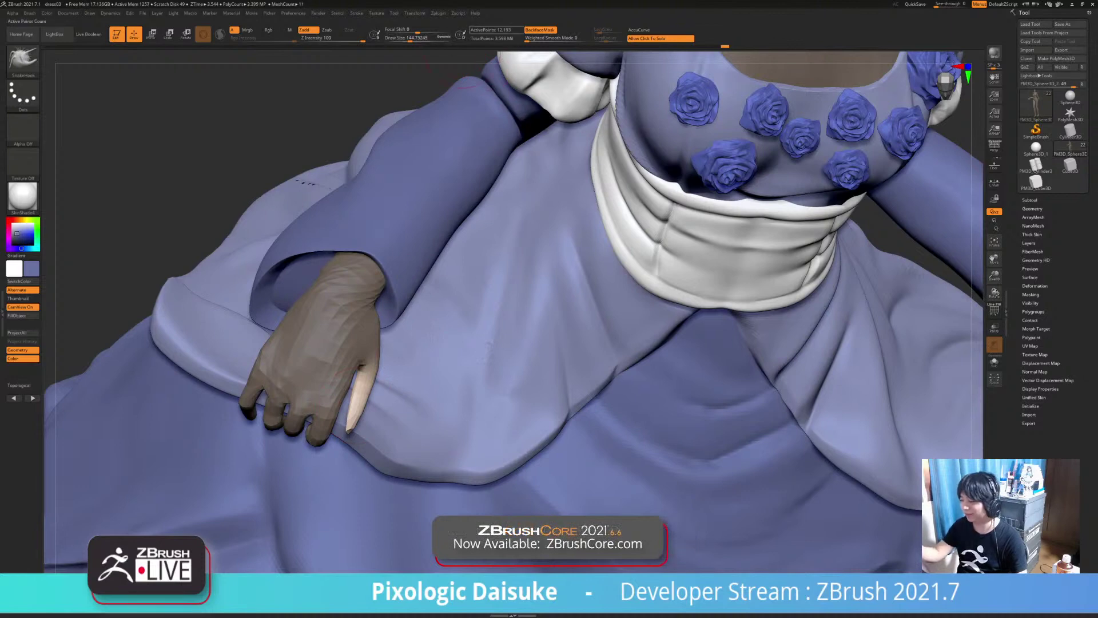
click(417, 39)
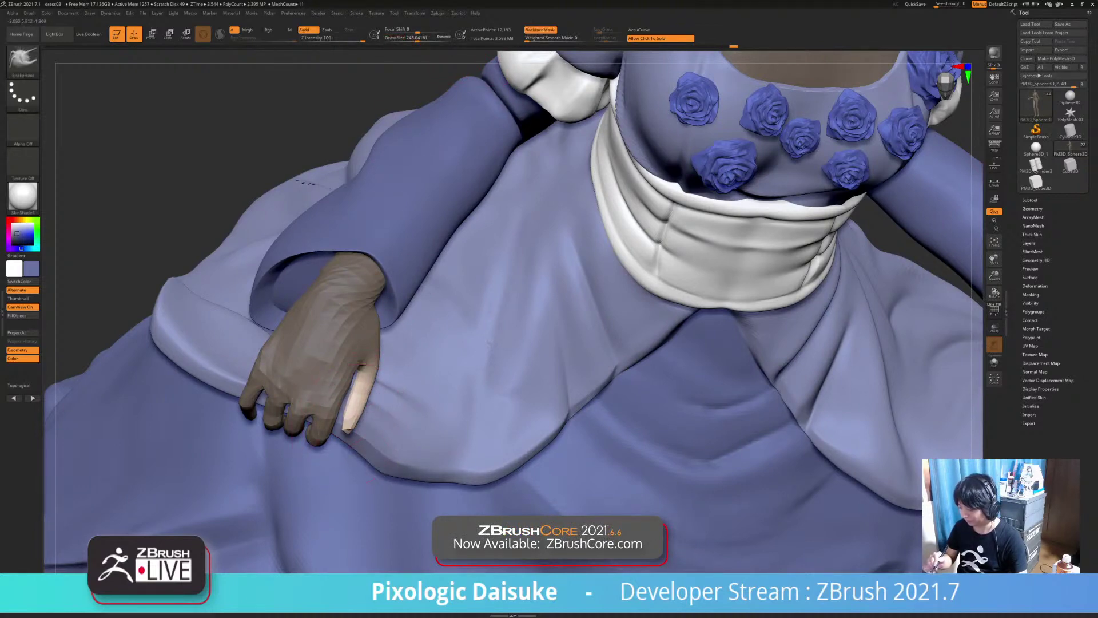
right_drag(367, 422, 303, 407)
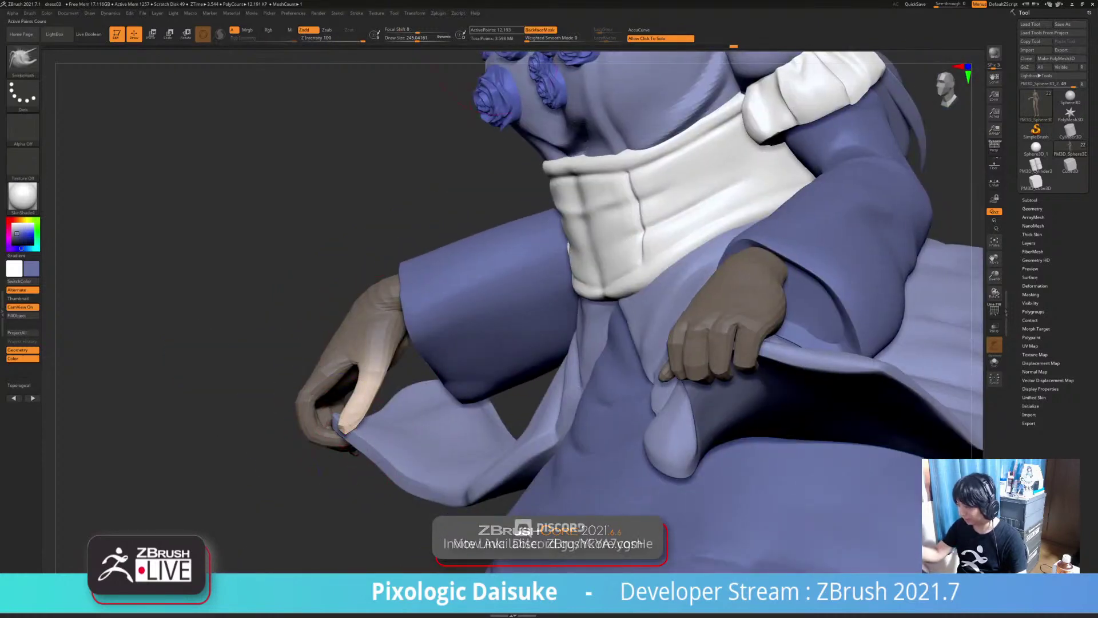
click(541, 30)
click(411, 38)
drag(348, 433, 358, 427)
right_drag(359, 427, 442, 419)
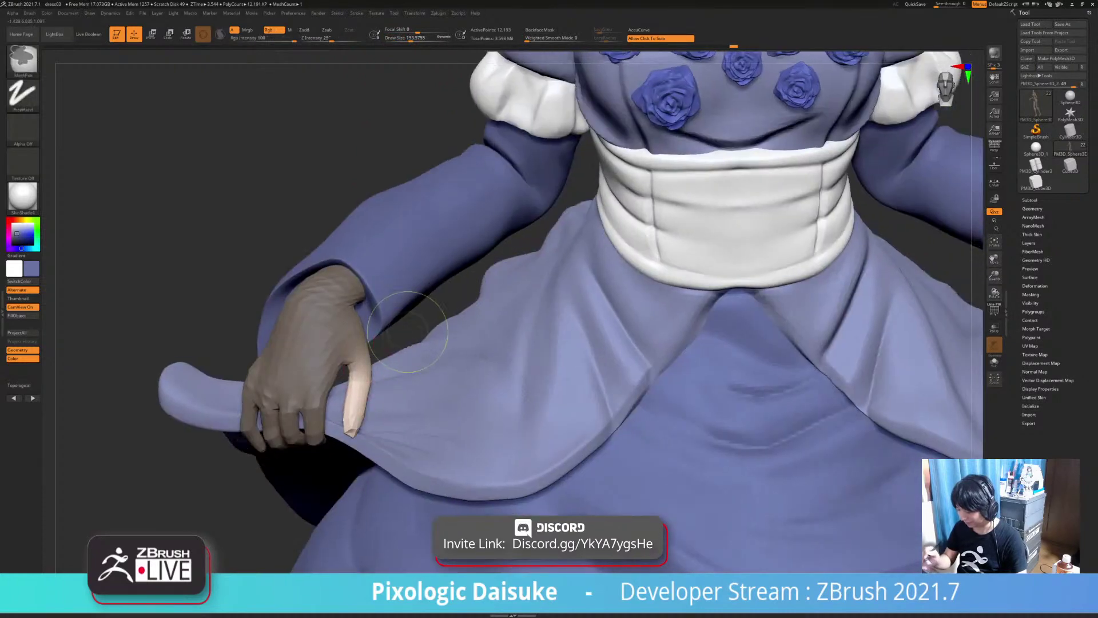
Clear the hand's mask and reshape the base of the right thumb with the SnakeHook brush
ctrl+drag(408, 325, 418, 333)
right_drag(363, 335, 340, 339)
drag(366, 355, 353, 359)
mouse_move(353, 359)
right_down()
mouse_move(385, 367)
mouse_move(372, 380)
mouse_move(343, 366)
mouse_move(246, 369)
mouse_move(349, 382)
right_up()
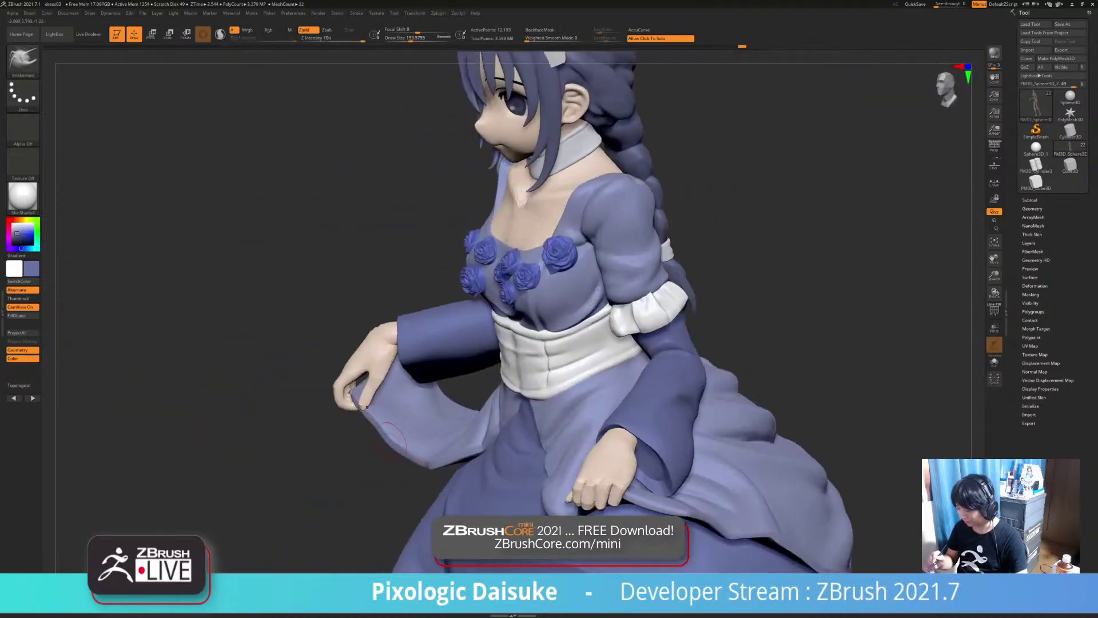
Enlarge the SnakeHook brush, enable BackfaceMask and shift the right thumb toward the fingers
right_drag(272, 437, 312, 446)
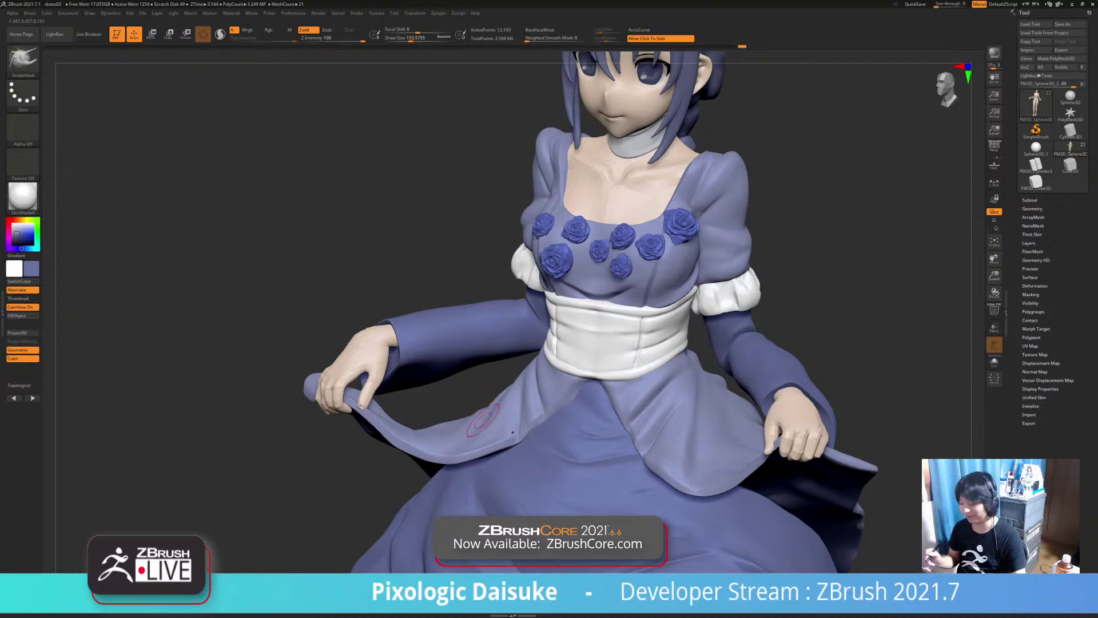
mouse_move(475, 420)
ctrl+right_down()
mouse_move(435, 369)
mouse_move(480, 366)
mouse_move(503, 409)
mouse_move(311, 409)
ctrl+right_up()
right_drag(469, 401, 395, 391)
mouse_move(395, 392)
alt+right_down()
mouse_move(560, 237)
mouse_move(615, 212)
alt+right_up()
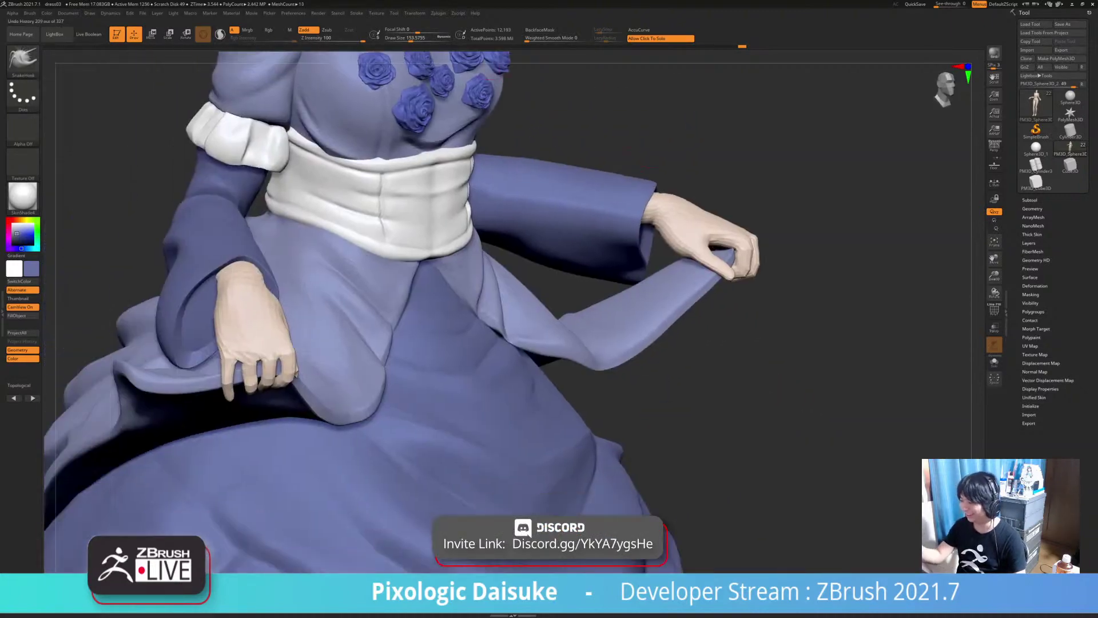
click(413, 38)
mouse_move(401, 229)
right_down()
mouse_move(352, 255)
mouse_move(361, 248)
mouse_move(356, 338)
right_up()
click(540, 30)
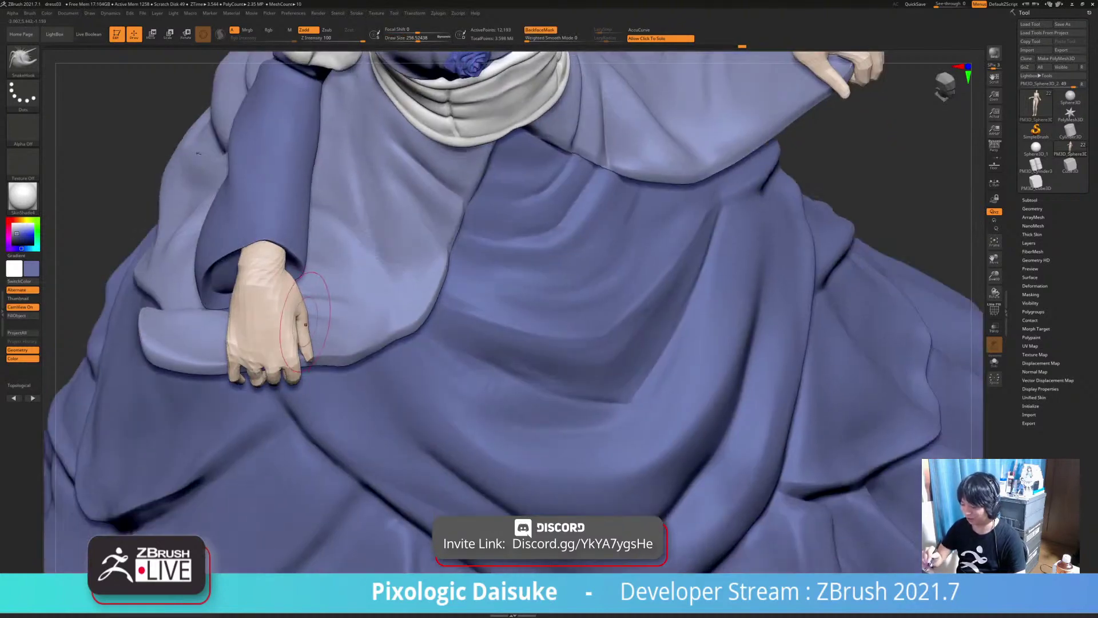
drag(306, 331, 293, 339)
mouse_move(380, 366)
right_down()
mouse_move(316, 372)
mouse_move(355, 356)
mouse_move(364, 306)
right_up()
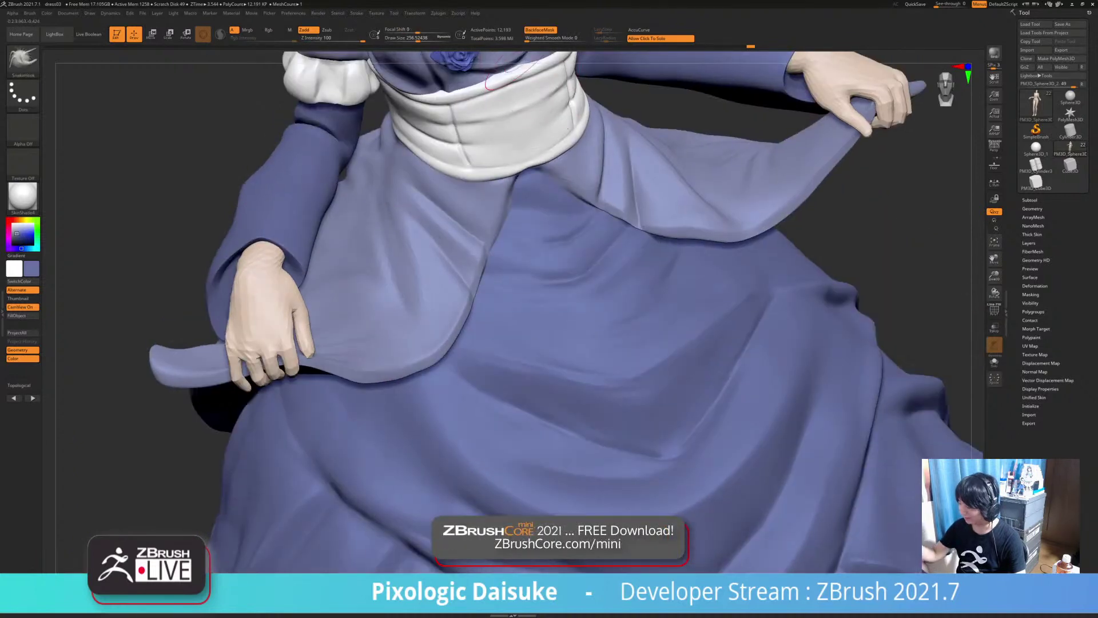
Disable BackfaceMask and adjust the area between the right thumb and index finger
click(540, 29)
drag(287, 323, 301, 333)
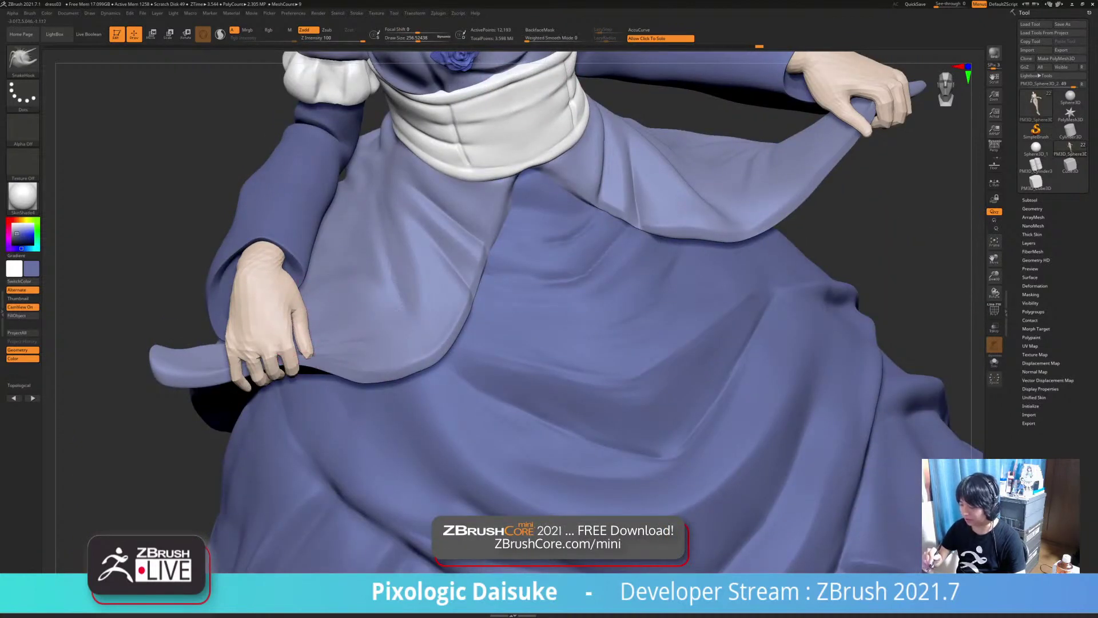
ctrl+right_drag(316, 346, 316, 286)
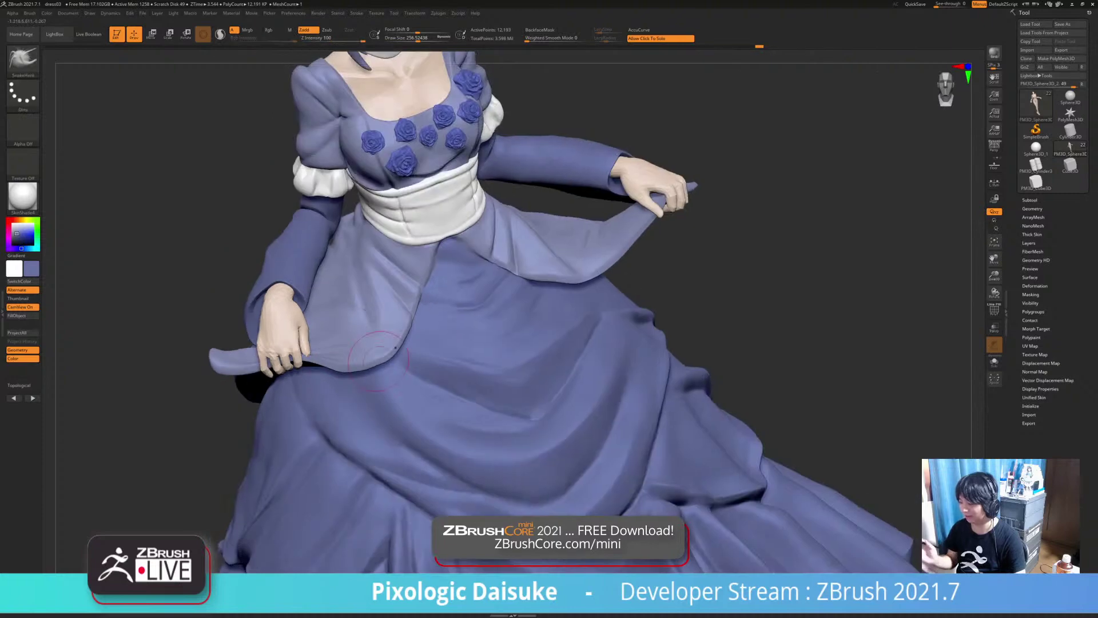
ctrl+right_drag(490, 380, 517, 263)
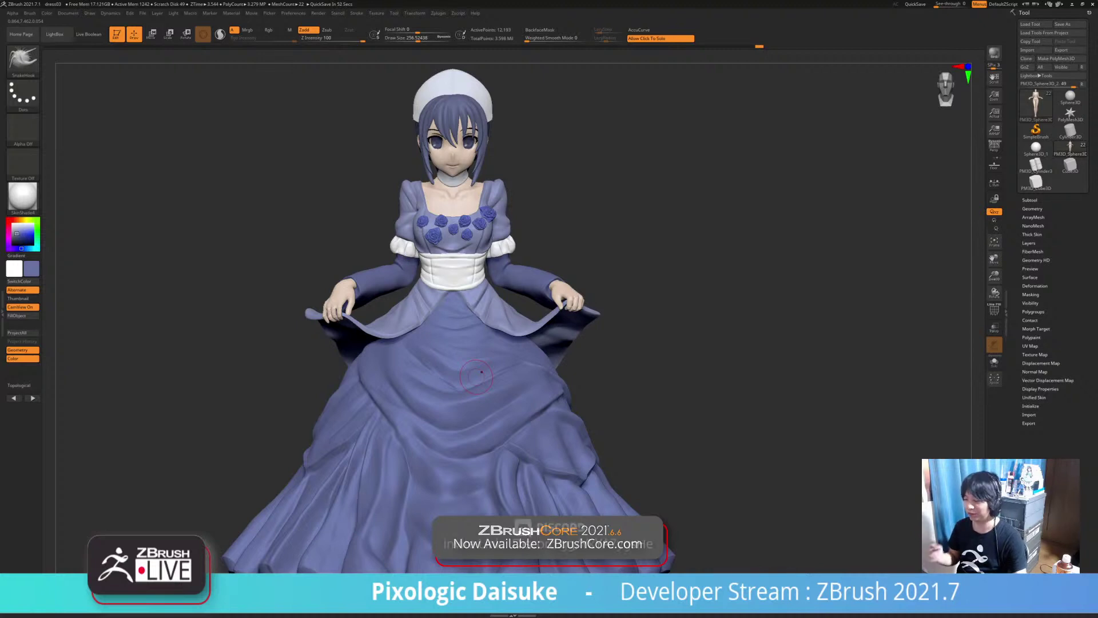
Select the overskirt and pull its protruding corner in beneath the right hand with the SnakeHook brush
alt+right_drag(457, 358, 416, 294)
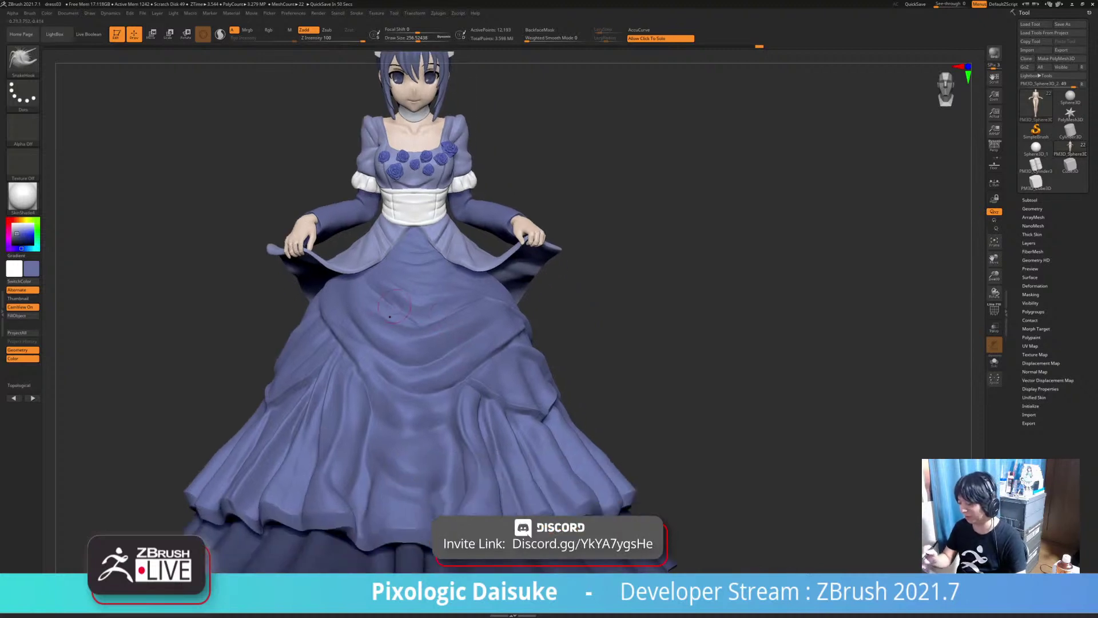
mouse_move(326, 286)
right_down()
mouse_move(447, 258)
mouse_move(421, 264)
mouse_move(443, 329)
right_up()
alt+click(446, 258)
key(s)
mouse_move(457, 252)
mouse_down()
mouse_move(372, 249)
mouse_move(409, 247)
mouse_move(391, 256)
mouse_up()
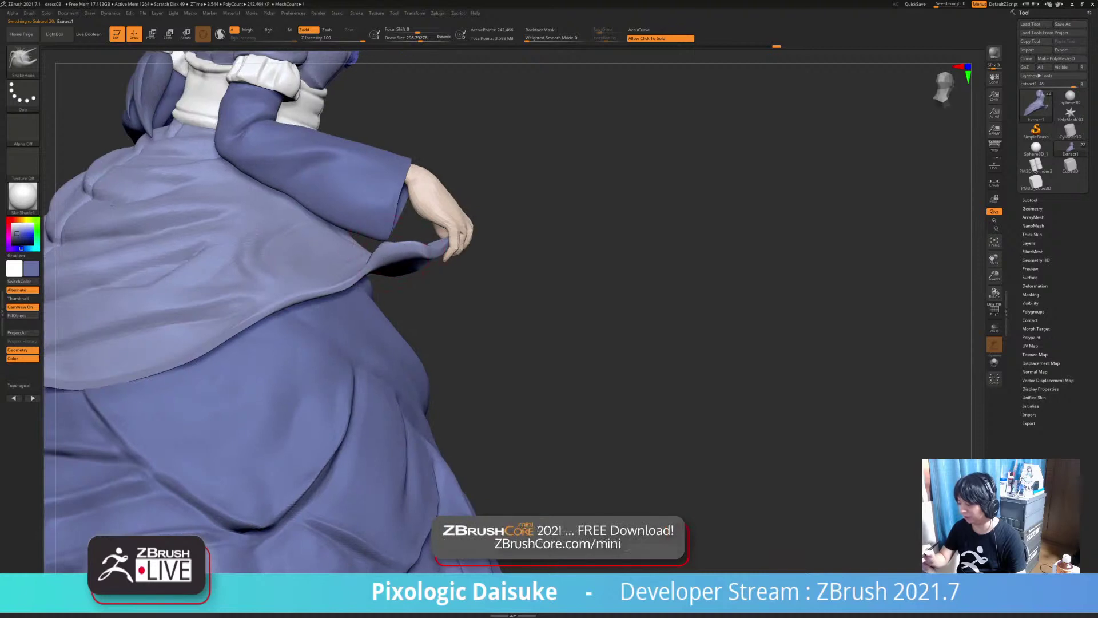
drag(515, 258, 496, 255)
drag(411, 247, 384, 258)
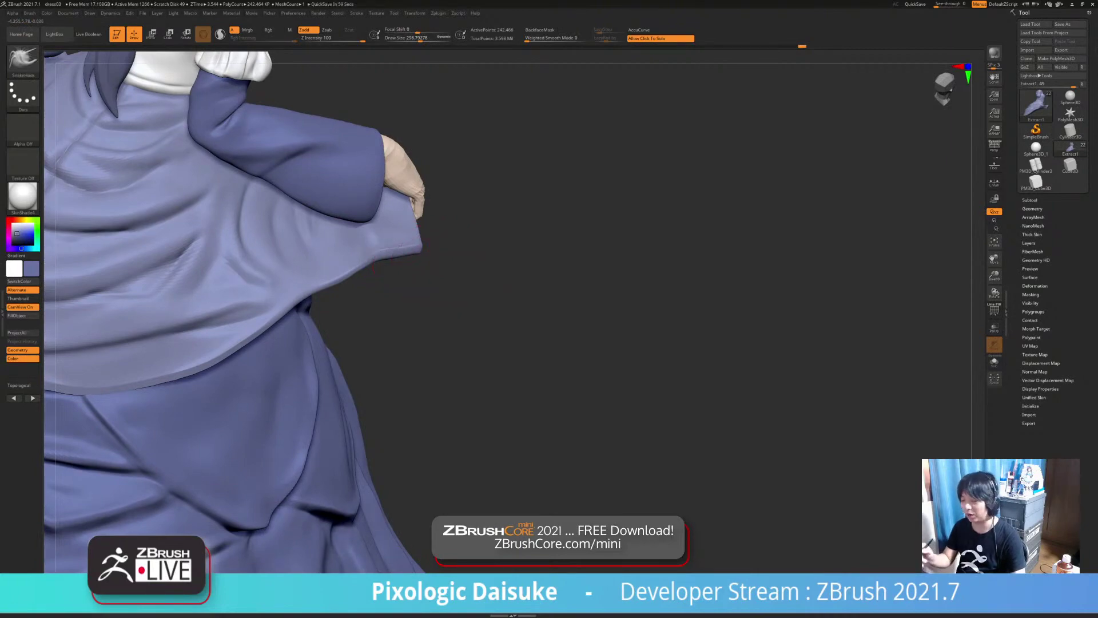
drag(532, 335, 355, 321)
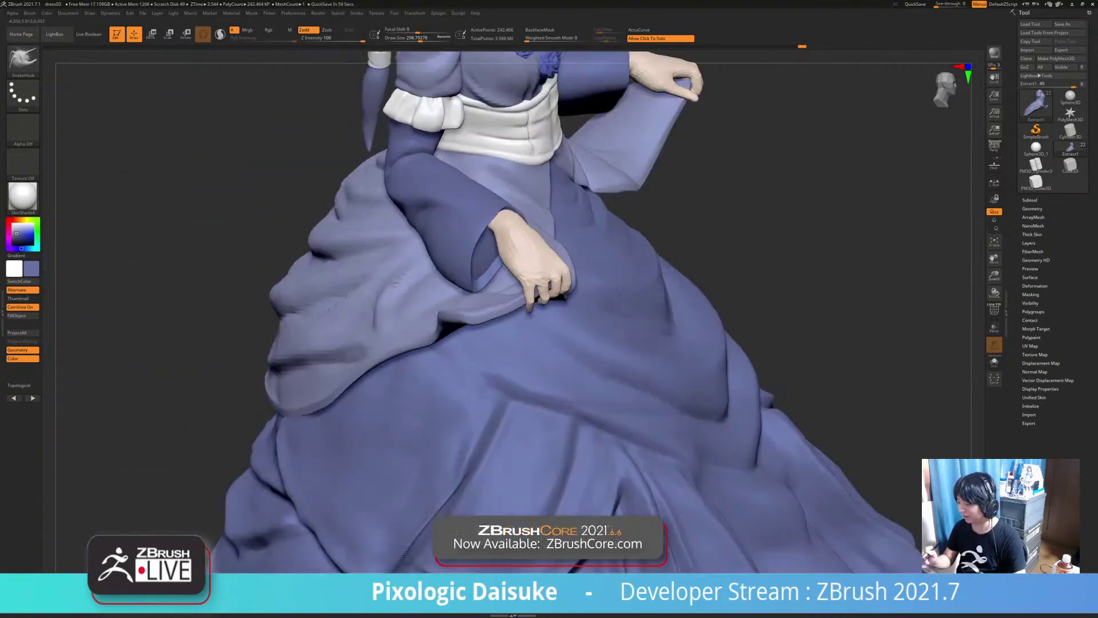
Push the overskirt's edge behind the right hand into shape and smooth the fabric next to the fingers
right_drag(480, 281, 458, 297)
mouse_move(458, 297)
mouse_down()
mouse_move(492, 294)
mouse_move(477, 298)
mouse_up()
right_drag(477, 299, 472, 320)
mouse_move(480, 300)
shift+mouse_down()
mouse_move(486, 286)
mouse_move(490, 296)
shift+mouse_up()
right_drag(483, 299, 518, 309)
shift+drag(484, 306, 504, 294)
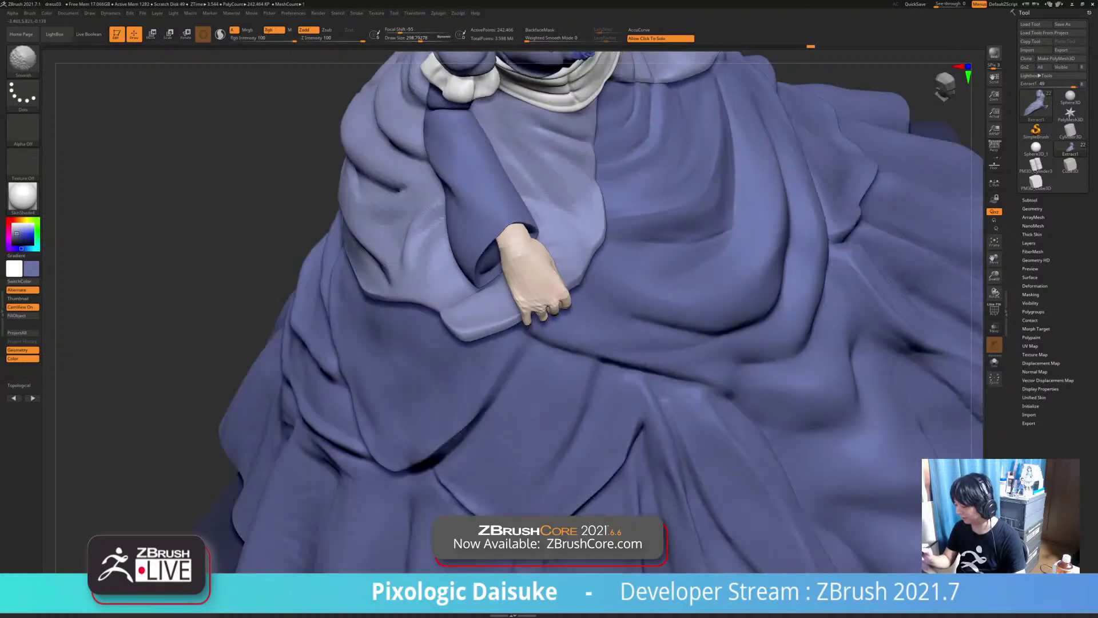
mouse_move(487, 293)
right_down()
mouse_move(527, 302)
mouse_move(519, 244)
mouse_move(519, 379)
right_up()
ctrl+right_drag(382, 283, 377, 337)
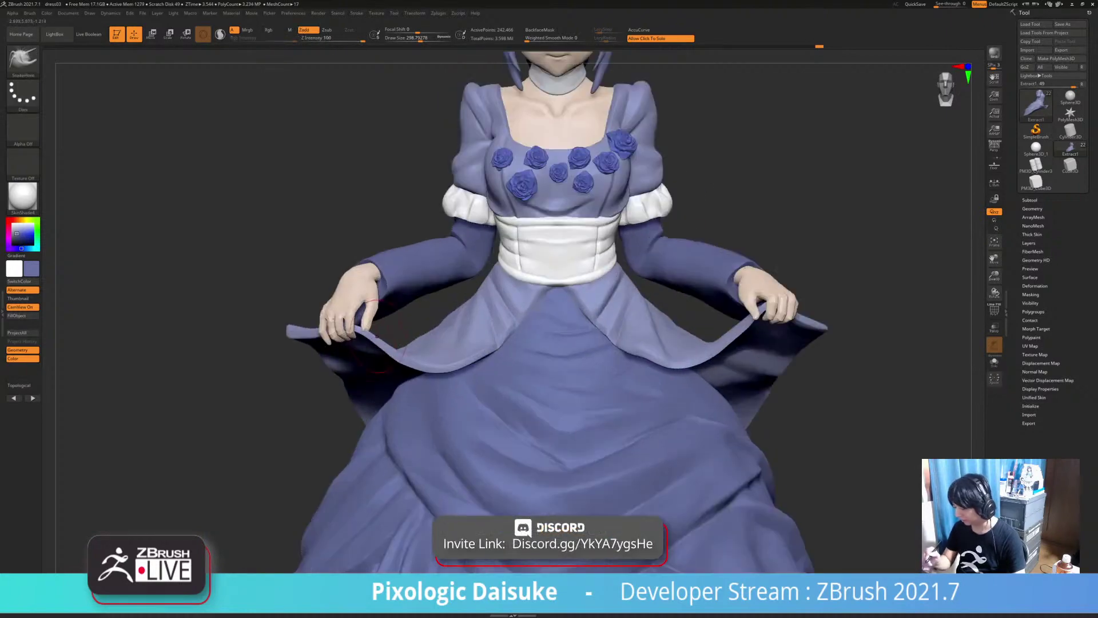
Select the body mesh with the hands and reduce the SnakeHook brush's draw size
right_drag(744, 267, 687, 291)
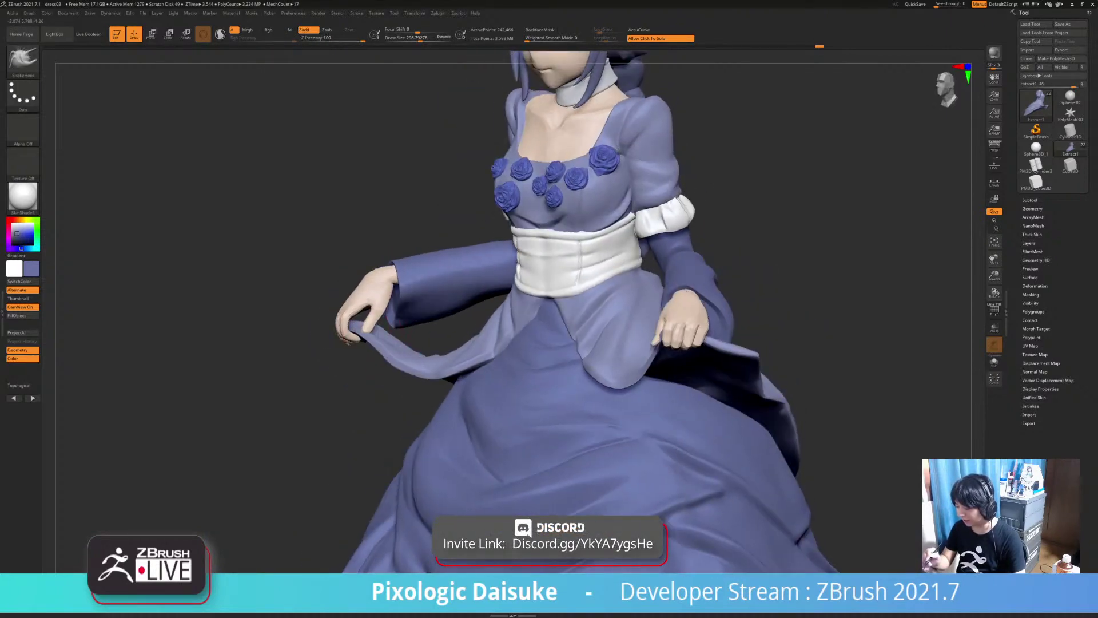
mouse_move(348, 342)
right_down()
mouse_move(389, 337)
mouse_move(366, 312)
mouse_move(318, 298)
mouse_move(218, 300)
right_up()
alt+click(385, 294)
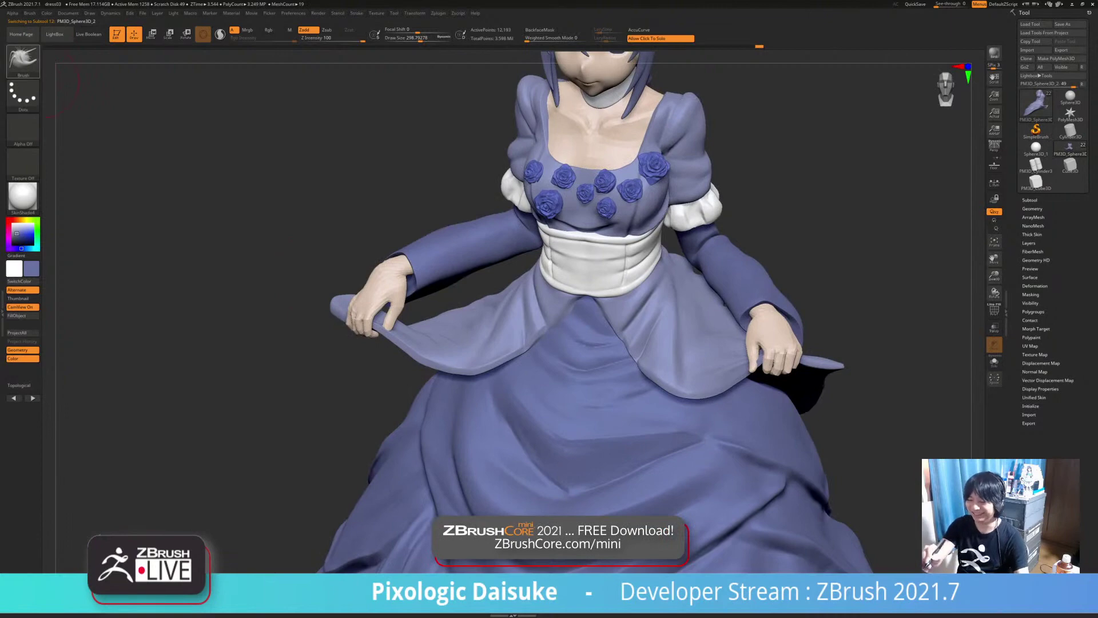
click(22, 61)
key(s)
key(h)
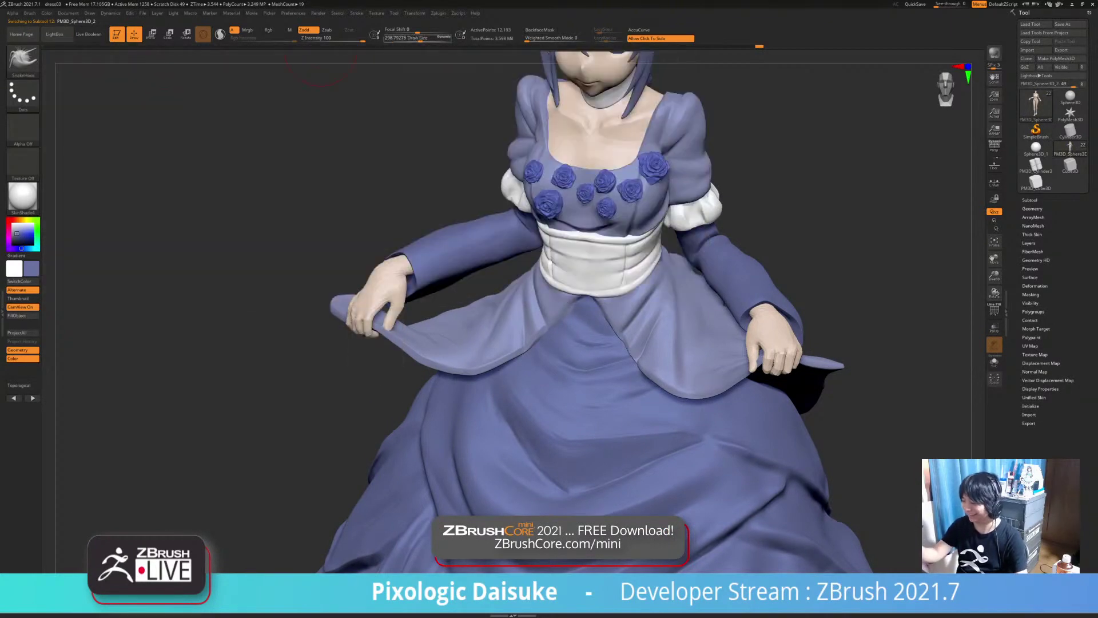
click(411, 38)
Raise the body mesh to its highest subdivision level and set the draw size to about 90
ctrl+right_drag(377, 285, 400, 354)
key(ctrl+d)
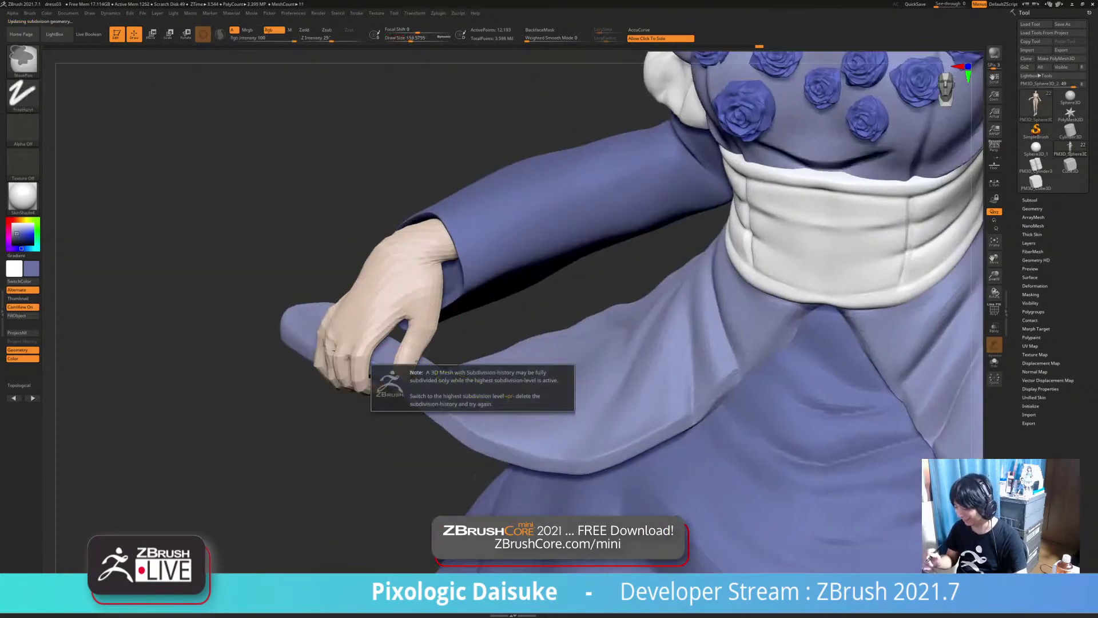
key(d)
key(d)
key(d)
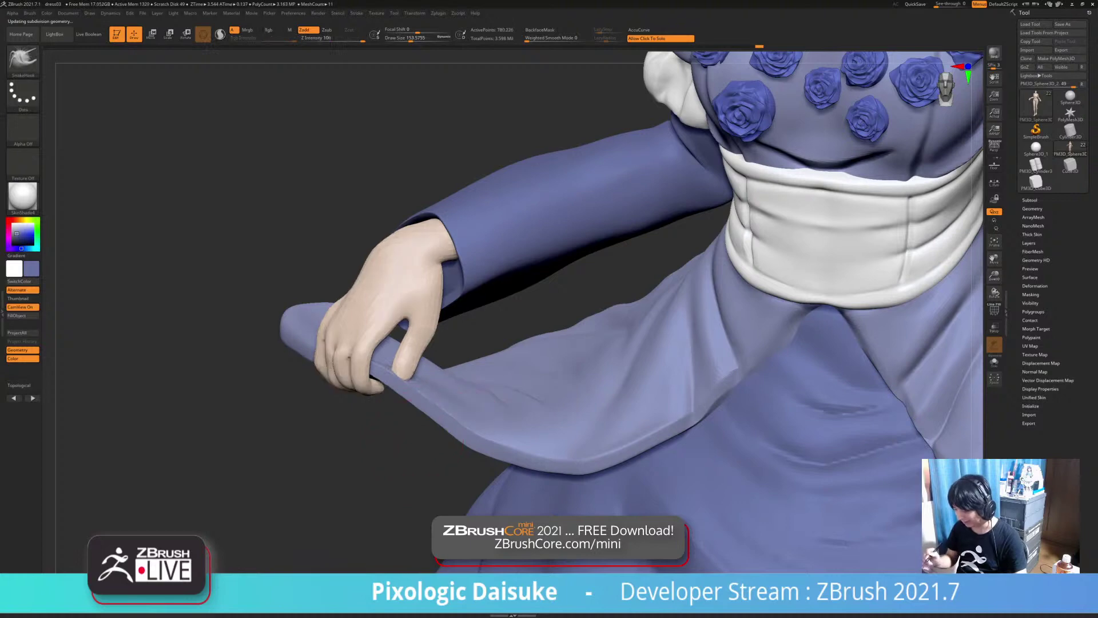
right_drag(422, 438, 426, 494)
right_drag(458, 60, 434, 85)
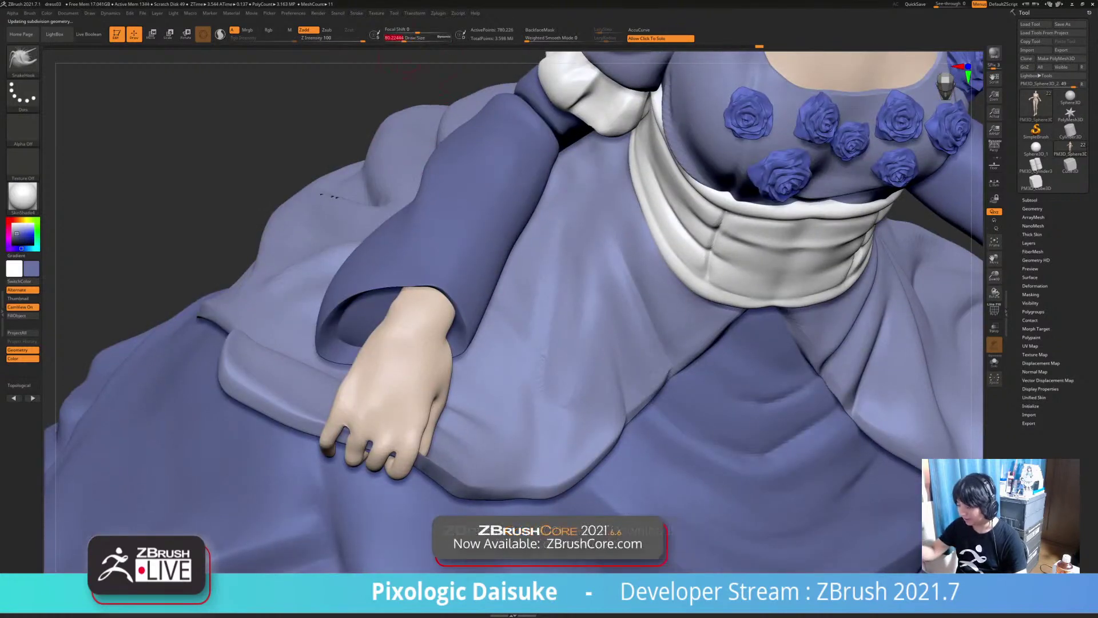
Apply the MatCap Gray material to the model
click(23, 194)
click(329, 191)
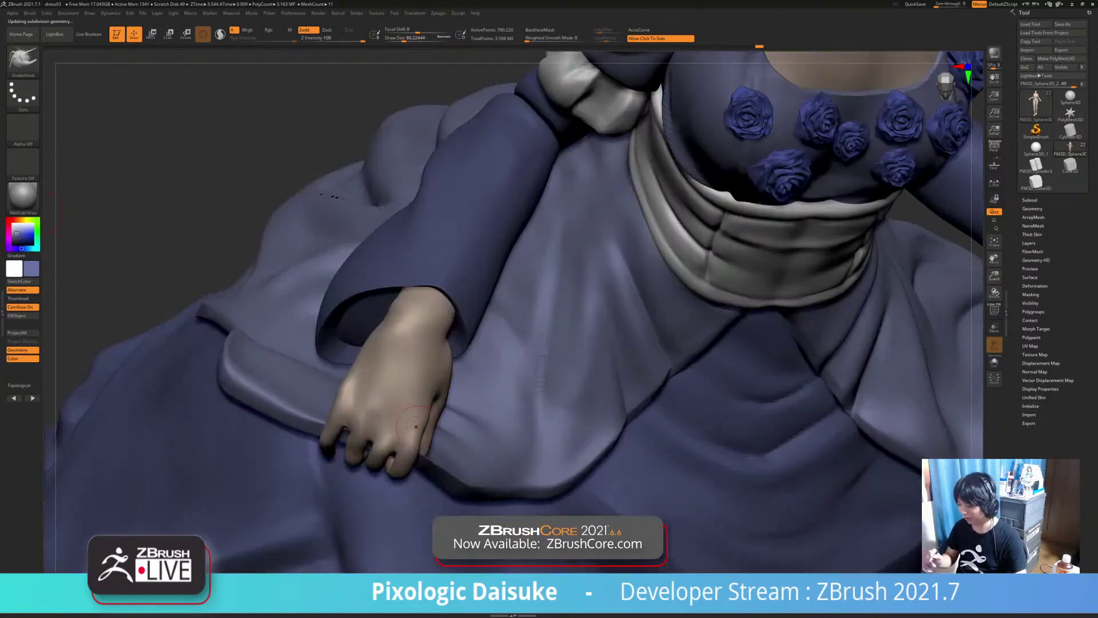
ctrl+right_drag(507, 286, 497, 352)
Turn off polypaint display on all subtools and set the active colour to white
click(1030, 200)
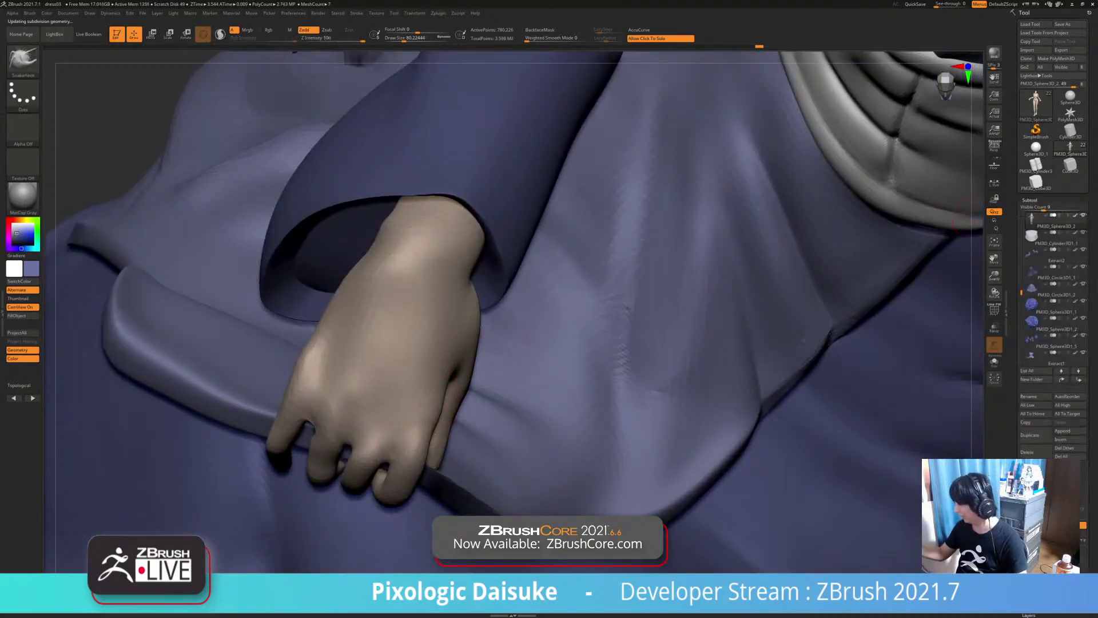
shift+click(1075, 216)
key(shift)
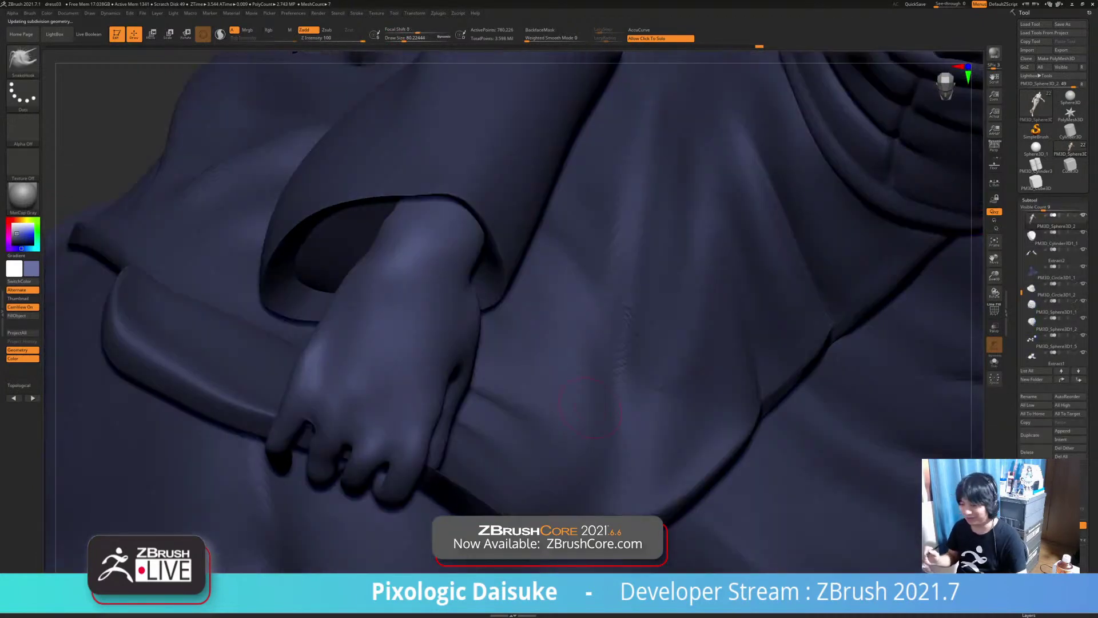
click(12, 224)
Switch to the ClayBuildup brush with a draw size of about 56 for sculpting the right hand
mouse_move(446, 377)
right_down()
mouse_move(454, 326)
mouse_move(489, 302)
right_up()
click(395, 39)
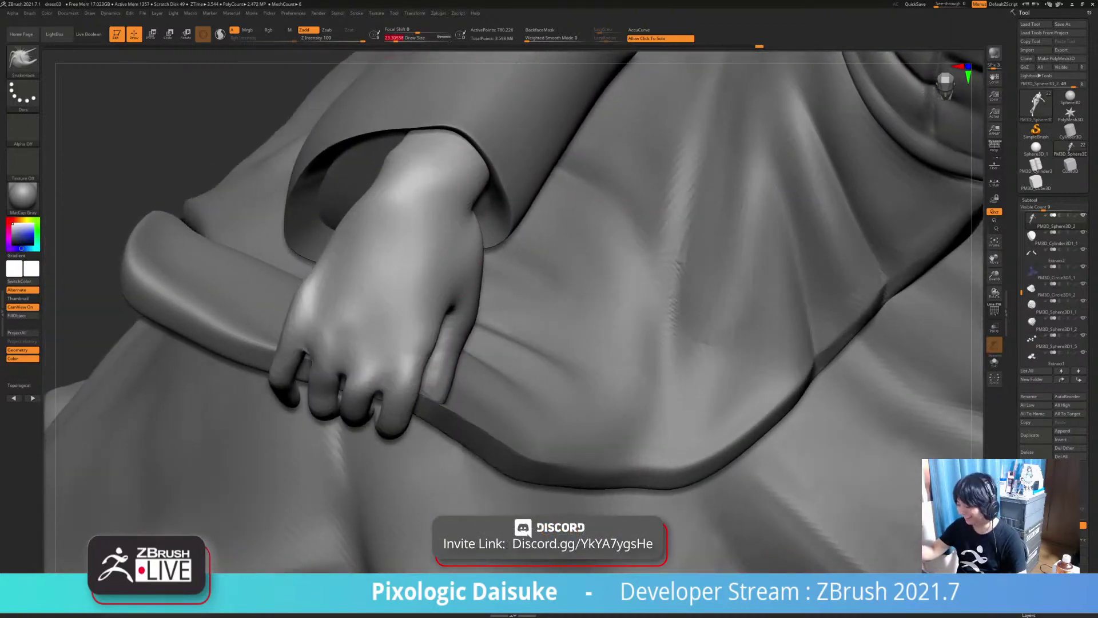
mouse_move(400, 380)
right_down()
mouse_move(377, 337)
mouse_move(326, 329)
mouse_move(394, 343)
right_up()
click(401, 39)
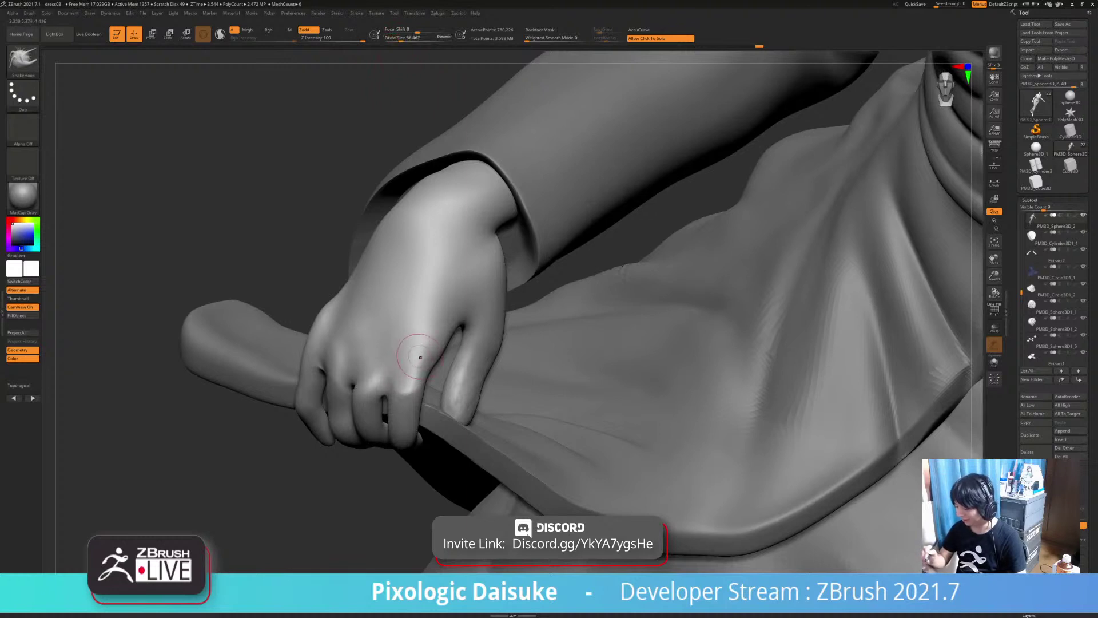
key(b)
key(c)
key(b)
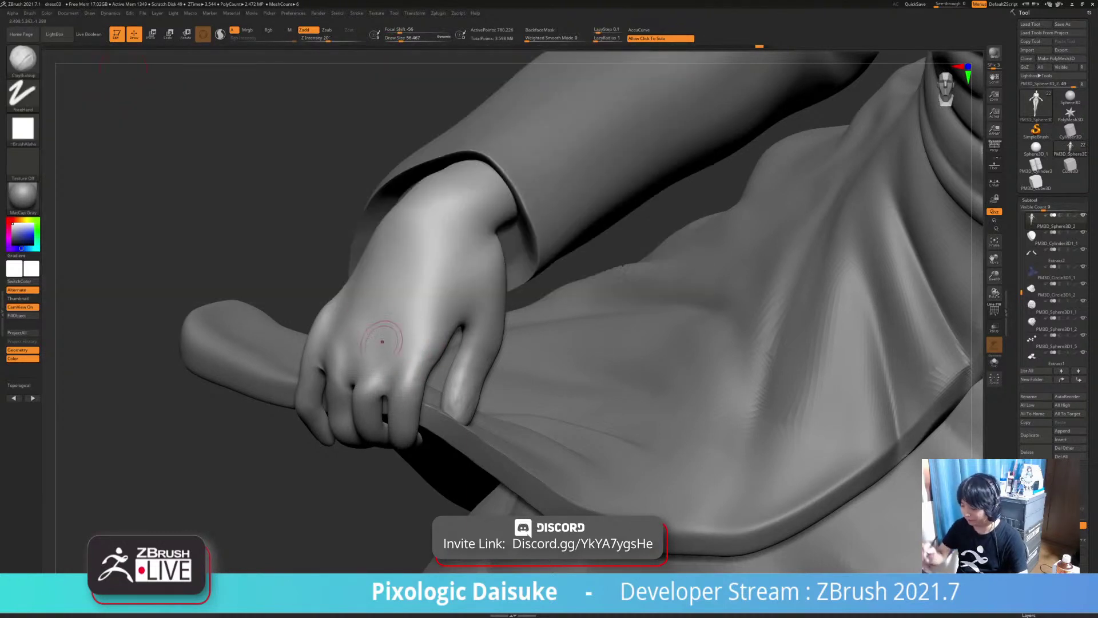
Turn on backface masking, build up the index finger's knuckle on the hand gripping the skirt and smooth it
click(540, 30)
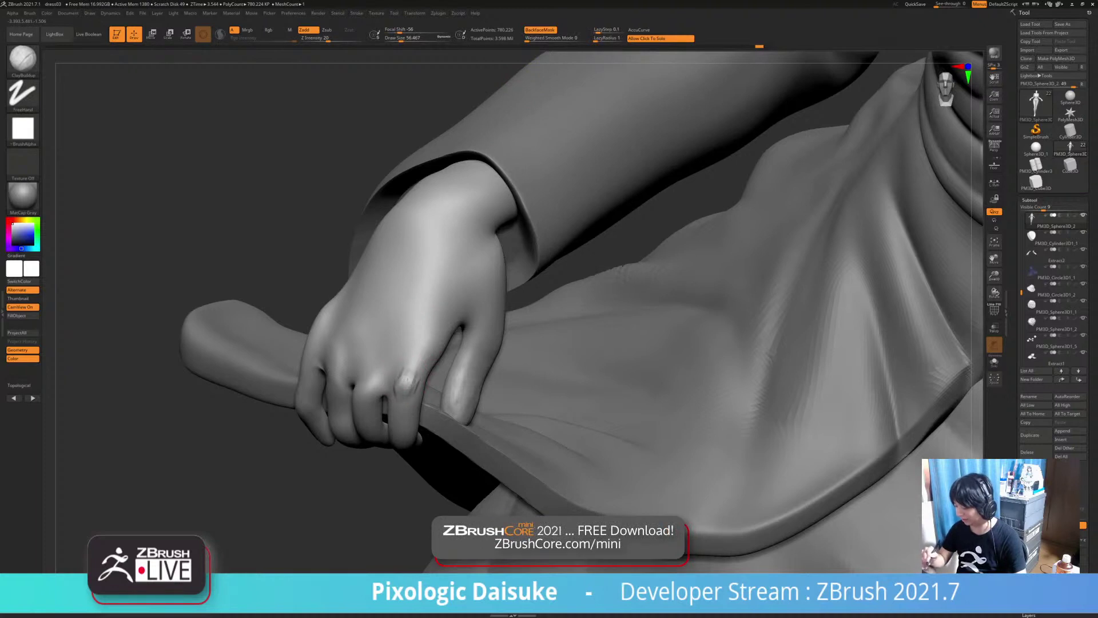
key(shift)
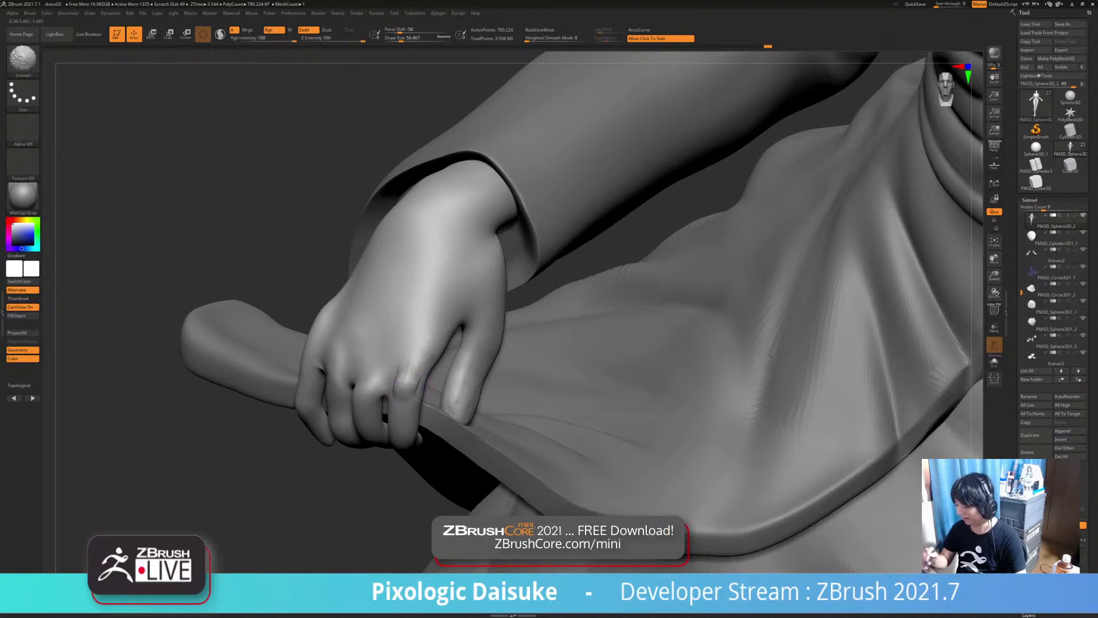
drag(622, 265, 619, 305)
key(shift)
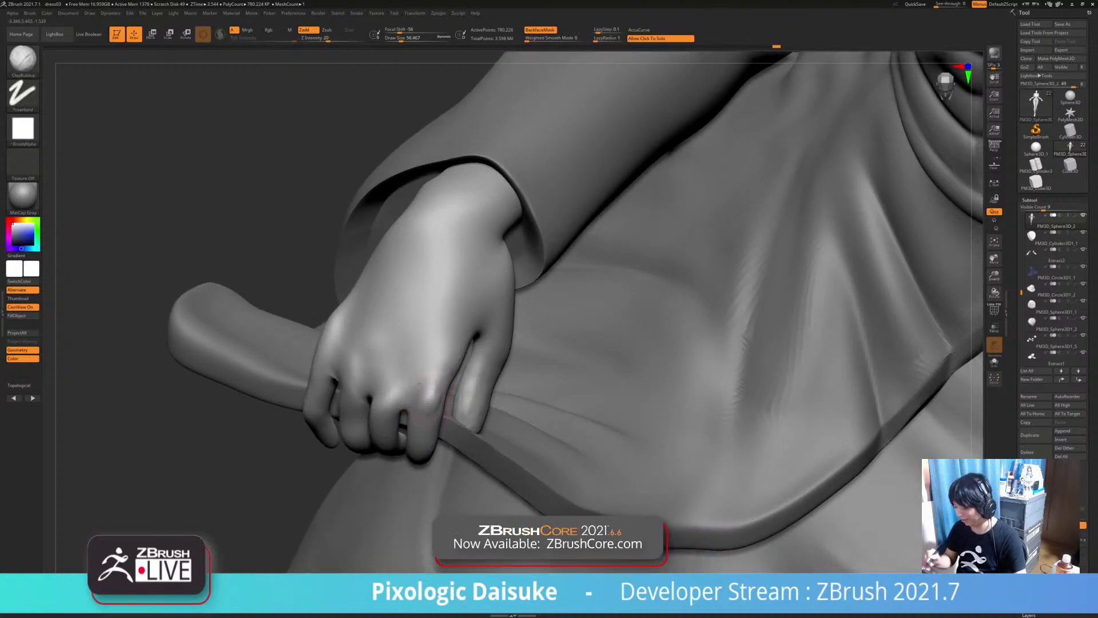
key(shift)
right_drag(606, 451, 451, 397)
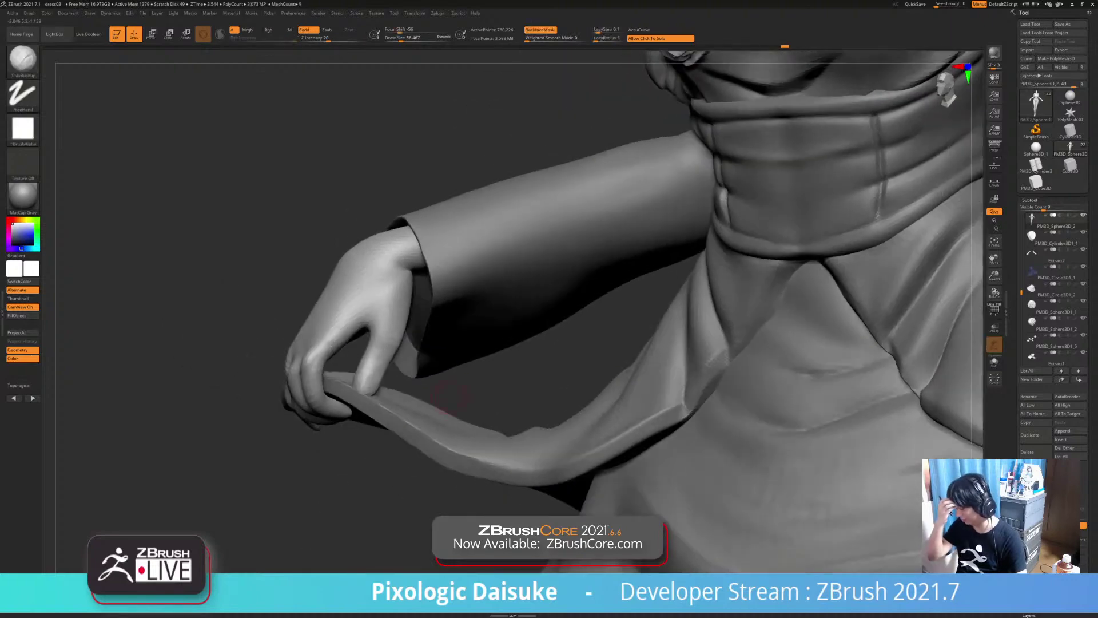
Reshape the base of the thumb with the SnakeHook brush at a draw size of about 104, with backface masking on
right_drag(447, 397, 365, 378)
click(406, 38)
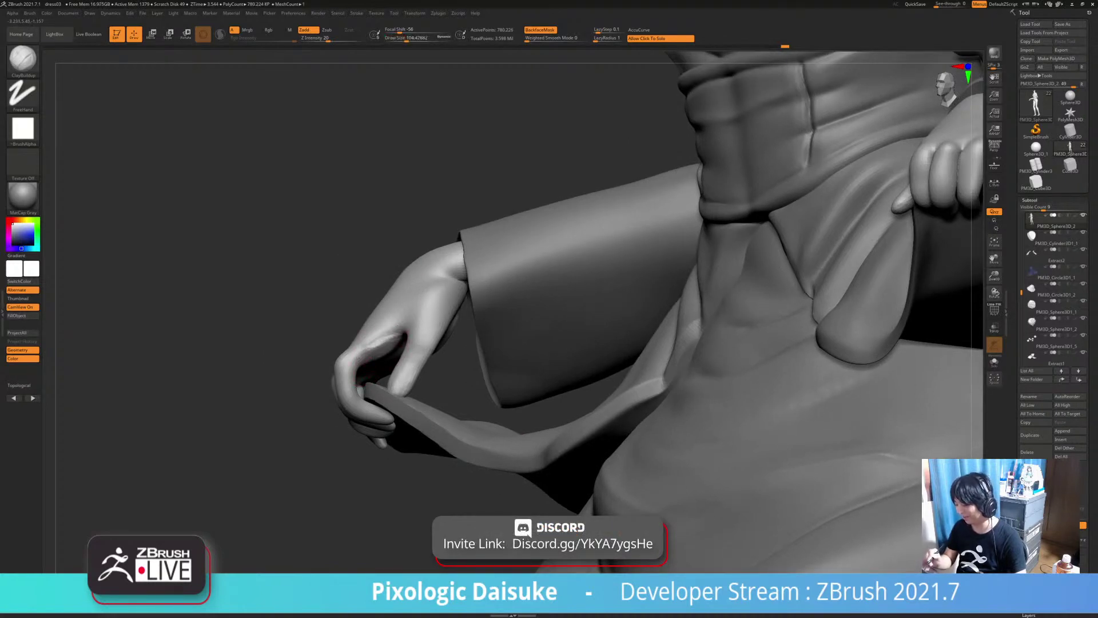
right_drag(381, 357, 387, 372)
drag(240, 257, 245, 300)
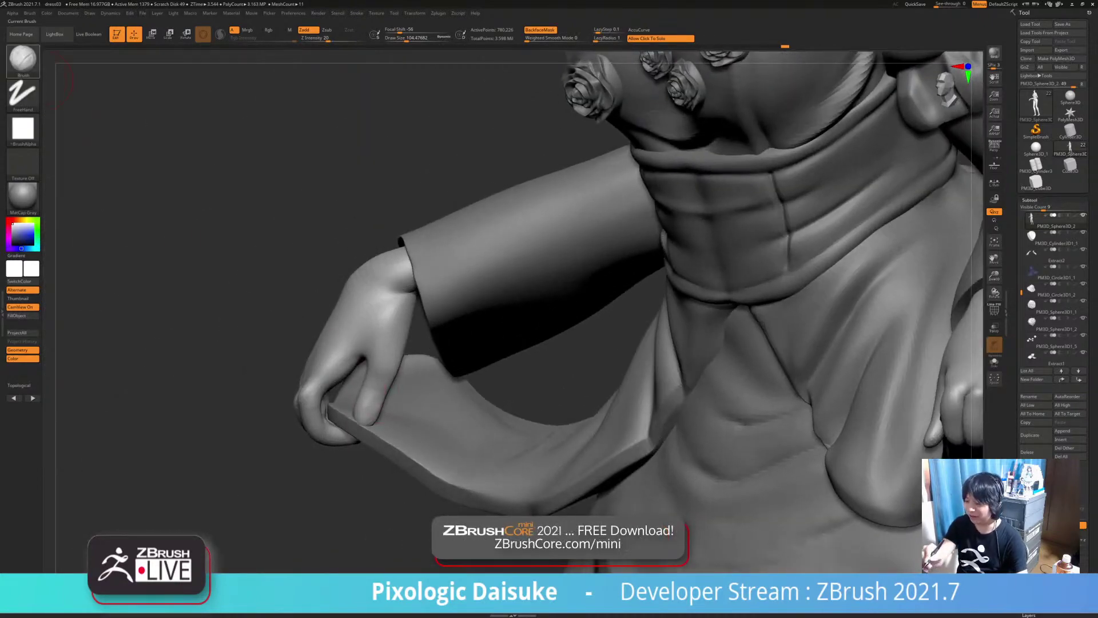
key(b)
key(s)
key(k)
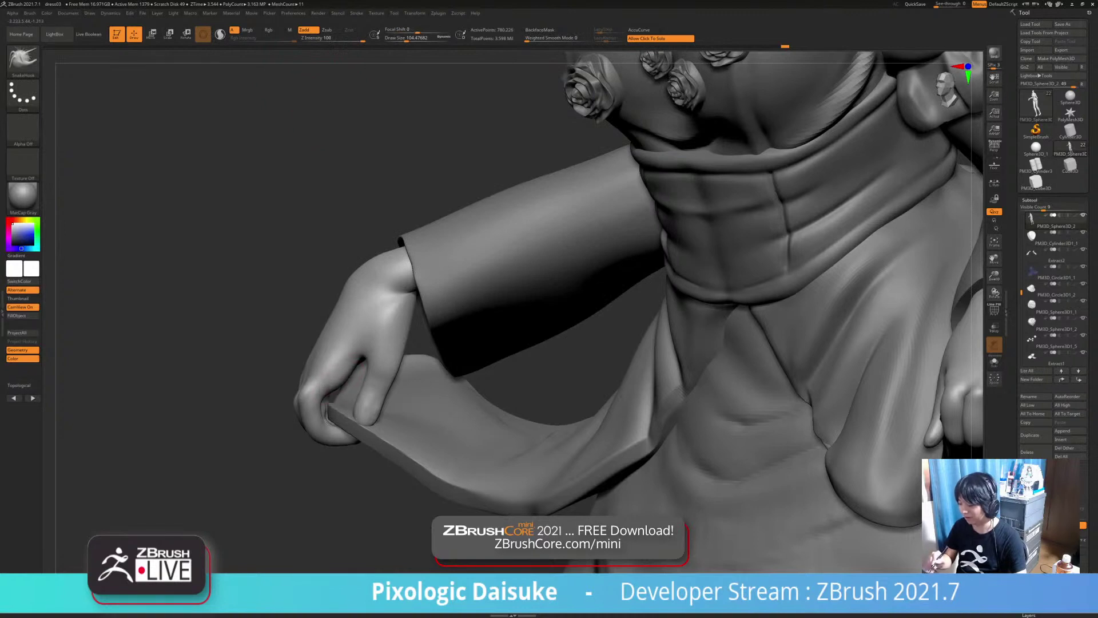
key(ctrl+z)
click(540, 30)
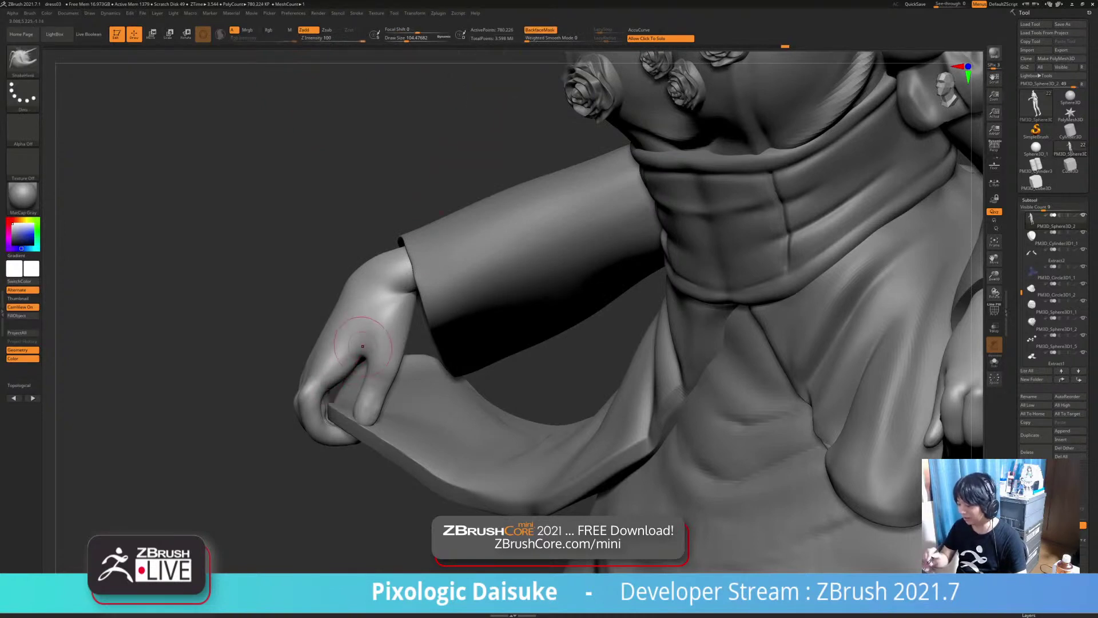
drag(351, 372, 366, 355)
right_drag(383, 333, 379, 279)
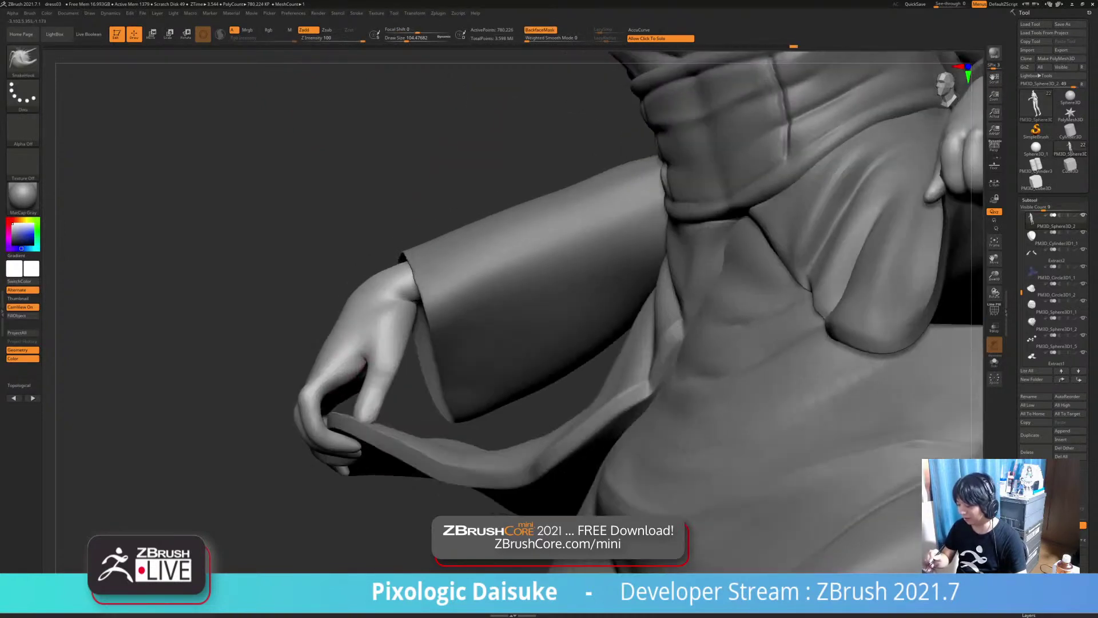
Adjust the shape of the fingers gripping the skirt's edge with the SnakeHook brush, working from several angles
mouse_move(335, 387)
right_down()
mouse_move(337, 420)
mouse_move(324, 434)
mouse_move(350, 472)
mouse_move(428, 398)
right_up()
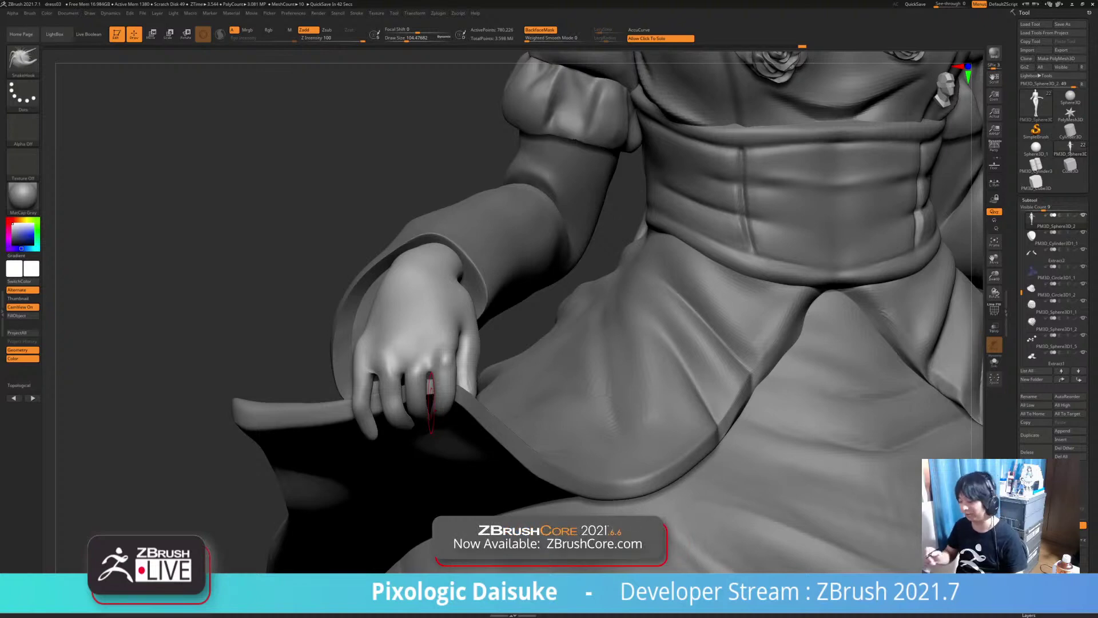
right_drag(420, 401, 572, 395)
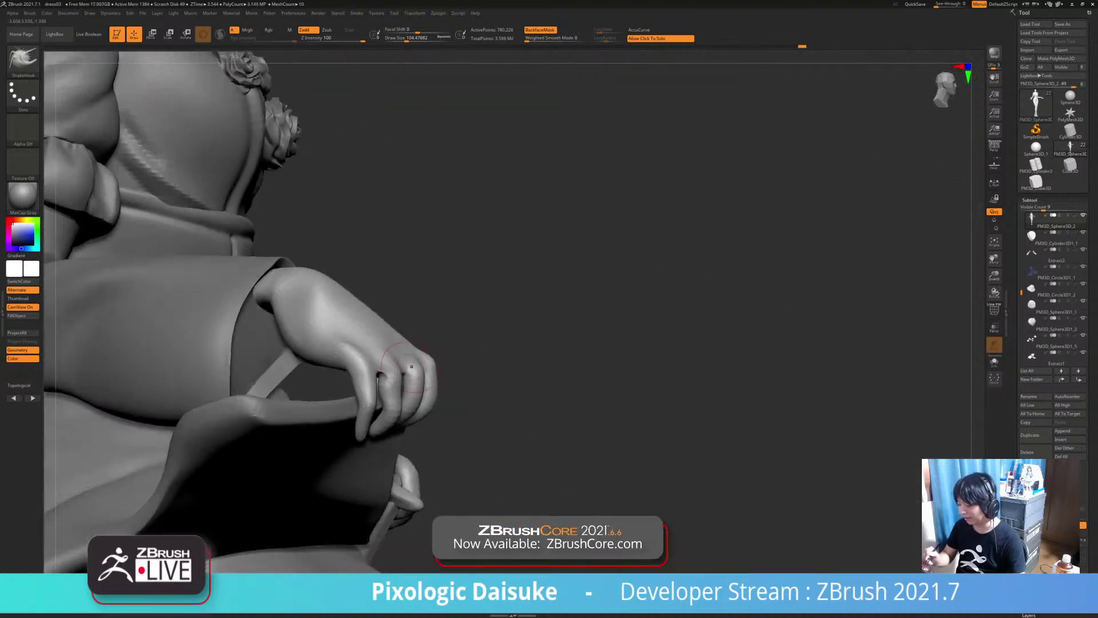
mouse_move(405, 355)
right_down()
mouse_move(378, 332)
mouse_move(403, 360)
mouse_move(366, 366)
mouse_move(357, 400)
mouse_move(363, 386)
mouse_move(412, 373)
mouse_move(424, 338)
right_up()
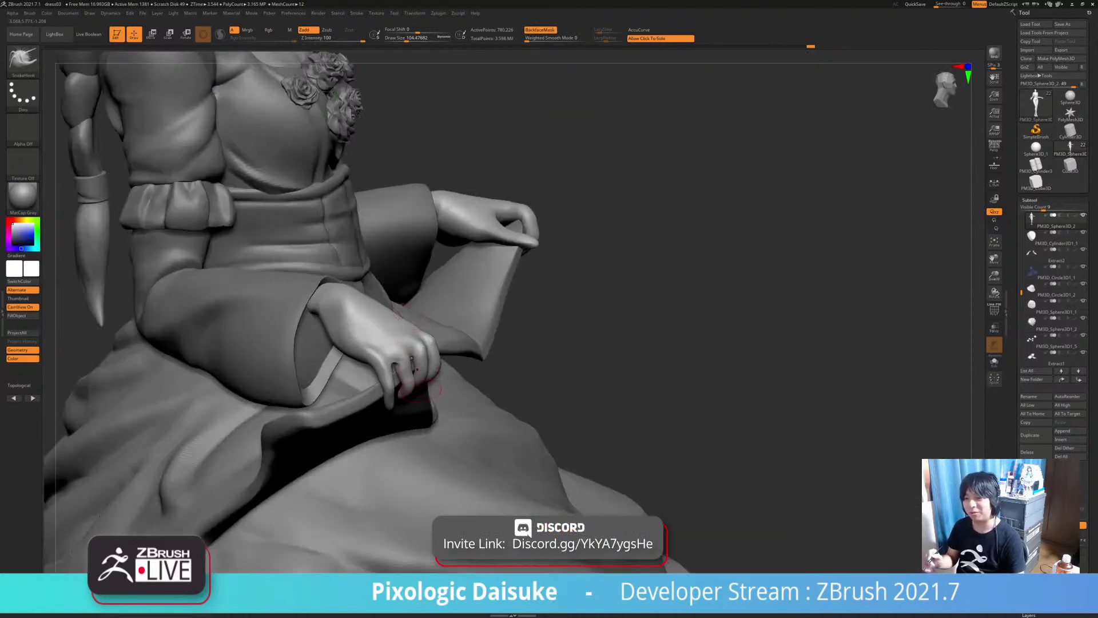
mouse_move(417, 393)
right_down()
mouse_move(451, 374)
mouse_move(445, 390)
mouse_move(483, 377)
mouse_move(475, 421)
mouse_move(505, 414)
mouse_move(495, 397)
mouse_move(546, 416)
mouse_move(629, 394)
mouse_move(493, 432)
mouse_move(496, 455)
right_up()
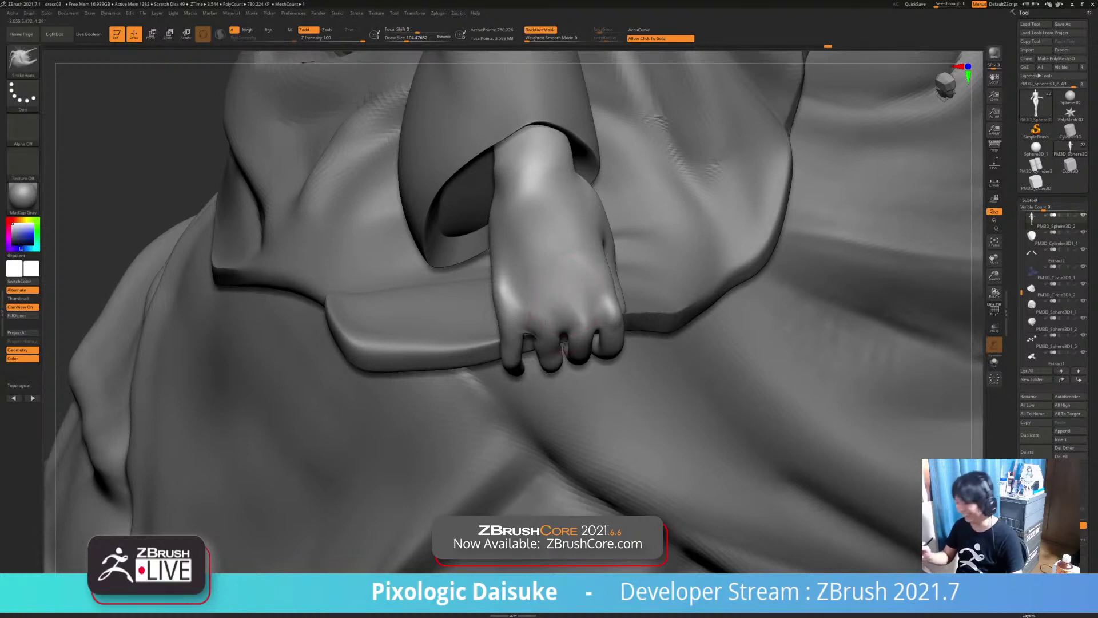
right_drag(564, 347, 683, 321)
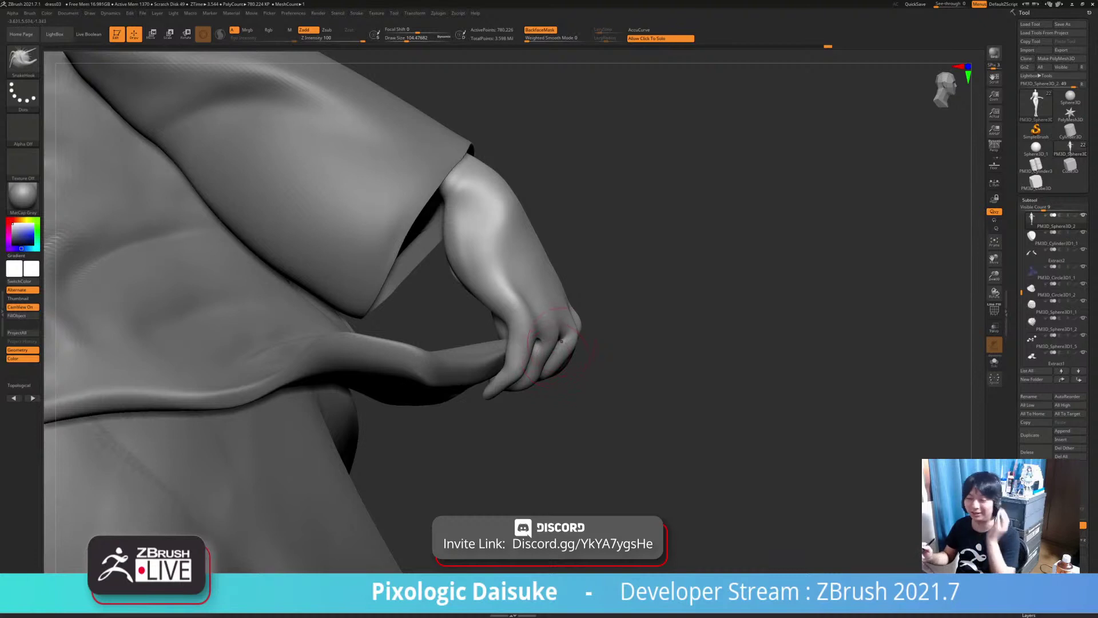
mouse_move(551, 349)
right_down()
mouse_move(517, 334)
mouse_move(506, 346)
mouse_move(563, 357)
mouse_move(549, 334)
mouse_move(483, 384)
mouse_move(498, 395)
mouse_move(510, 391)
mouse_move(497, 377)
mouse_move(509, 352)
mouse_move(495, 339)
mouse_move(516, 371)
mouse_move(537, 376)
mouse_move(504, 395)
right_up()
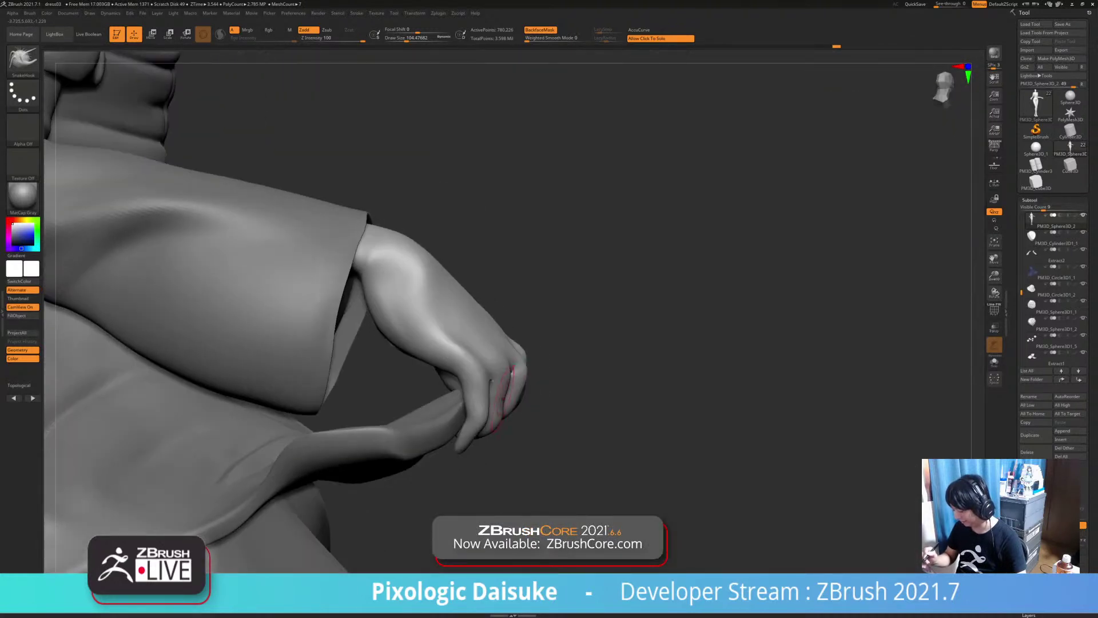
drag(508, 390, 507, 383)
mouse_move(507, 383)
right_down()
mouse_move(553, 349)
mouse_move(520, 354)
right_up()
Isolate the body subtool, then refine and smooth the curled fingers of the hand
right_drag(588, 330, 482, 406)
click(297, 355)
drag(486, 423, 479, 416)
ctrl+right_drag(481, 416, 466, 446)
mouse_move(435, 400)
right_down()
mouse_move(486, 343)
mouse_move(478, 320)
mouse_move(426, 441)
right_up()
shift+drag(438, 404, 433, 402)
mouse_move(486, 383)
right_down()
mouse_move(441, 408)
mouse_move(538, 399)
right_up()
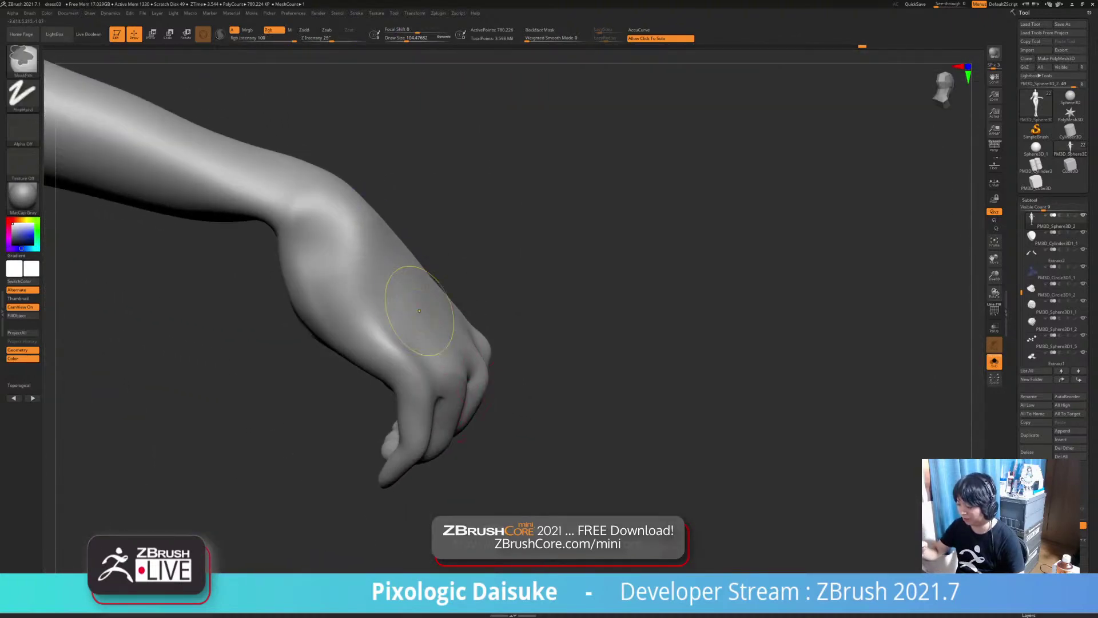
Undo the last change to the hand and turn on backface masking for the SnakeHook brush
ctrl+right_drag(419, 311, 452, 252)
mouse_move(490, 318)
ctrl+right_down()
mouse_move(496, 369)
mouse_move(466, 355)
ctrl+right_up()
click(539, 29)
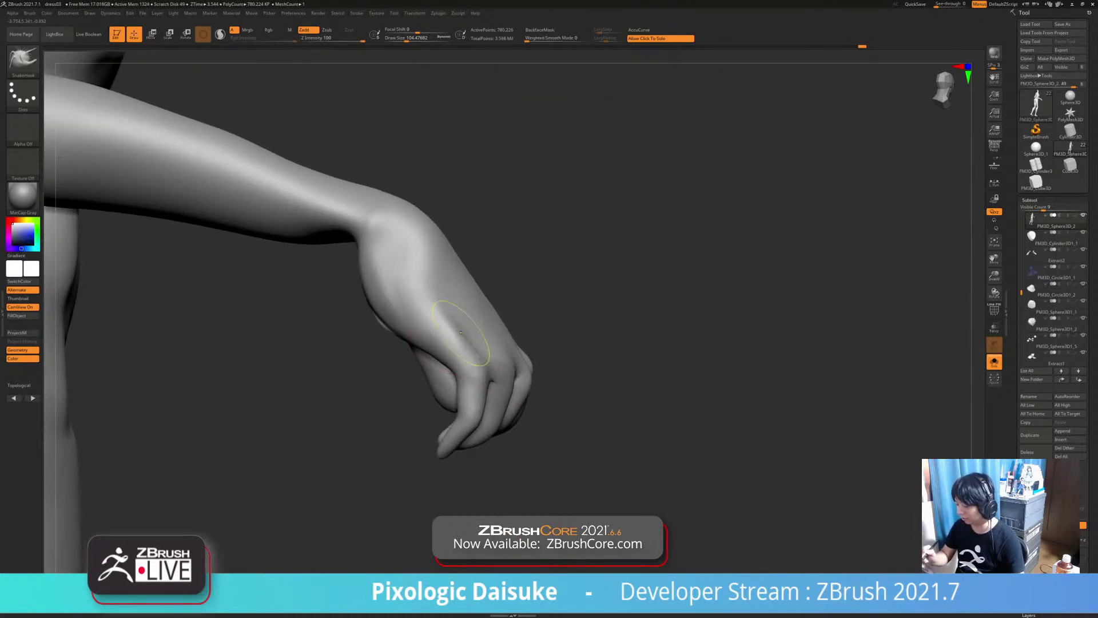
key(ctrl+z)
click(540, 30)
Set the draw size to about 154 and smooth the heel of the palm next to the wrist
right_drag(439, 346, 269, 329)
click(417, 38)
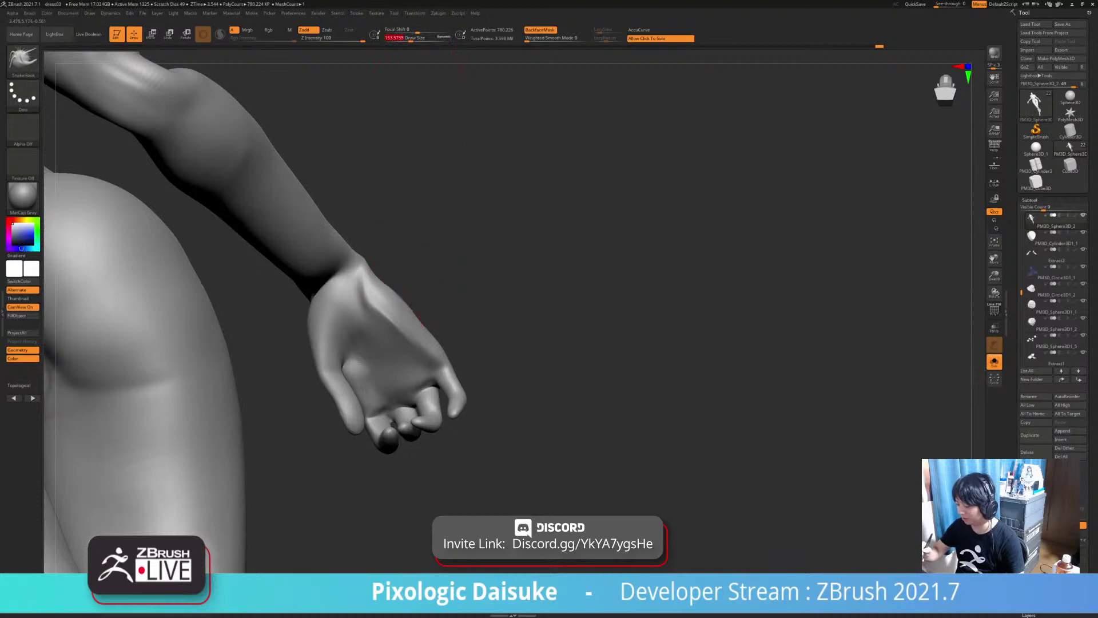
key(shift)
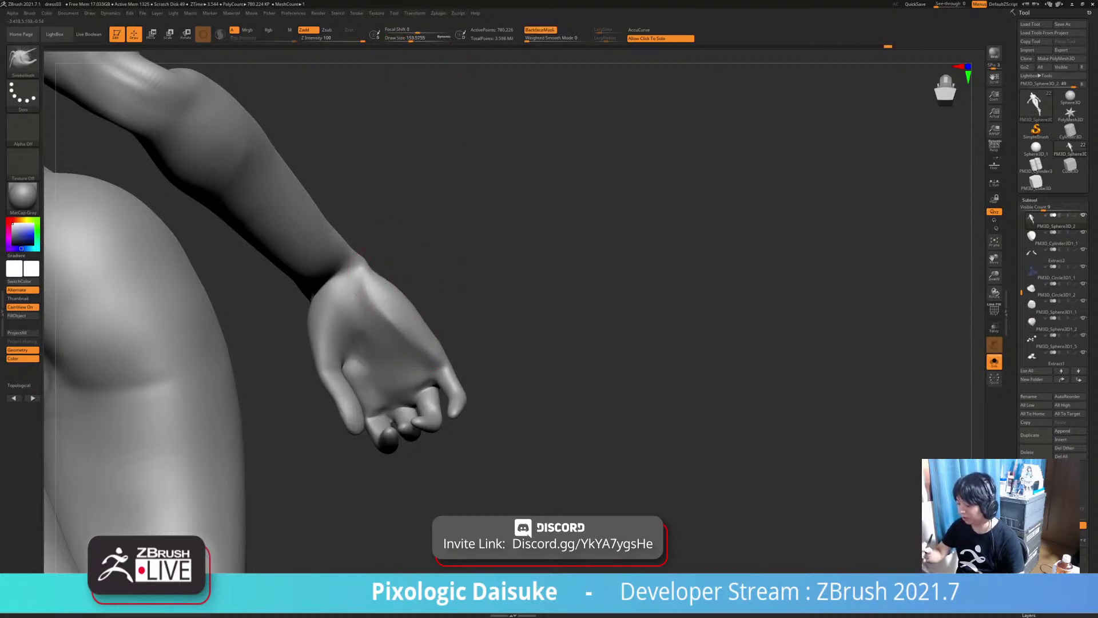
right_drag(372, 332, 369, 292)
shift+drag(359, 274, 369, 312)
right_drag(398, 328, 382, 308)
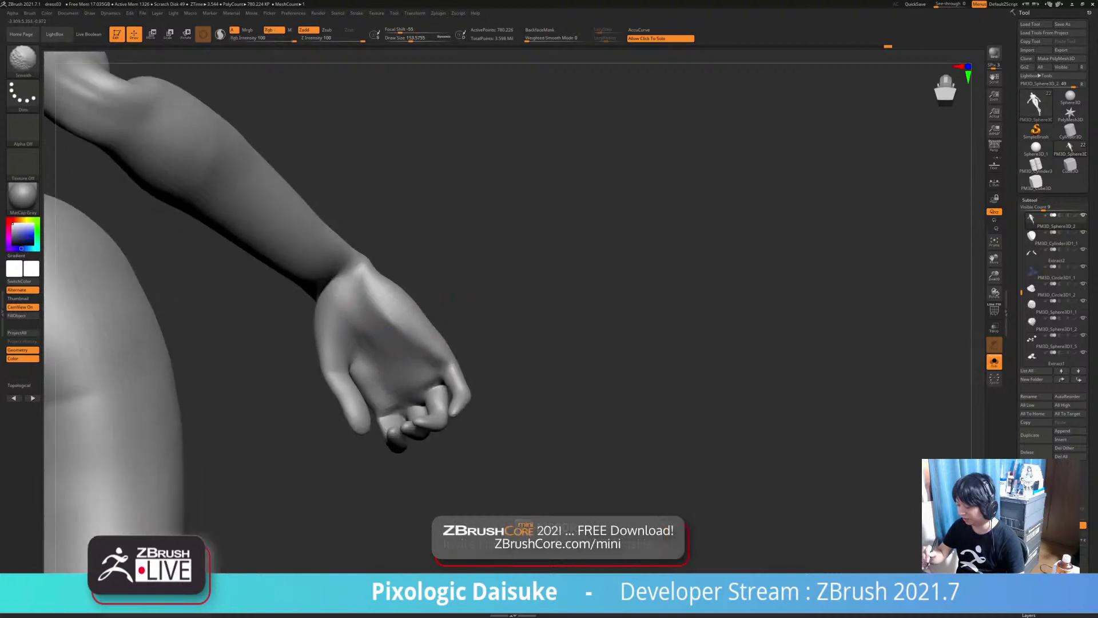
Reshape the palm's hollow and the thumb with SnakeHook strokes, then smooth the fingers
drag(390, 363, 408, 365)
right_drag(420, 375, 452, 395)
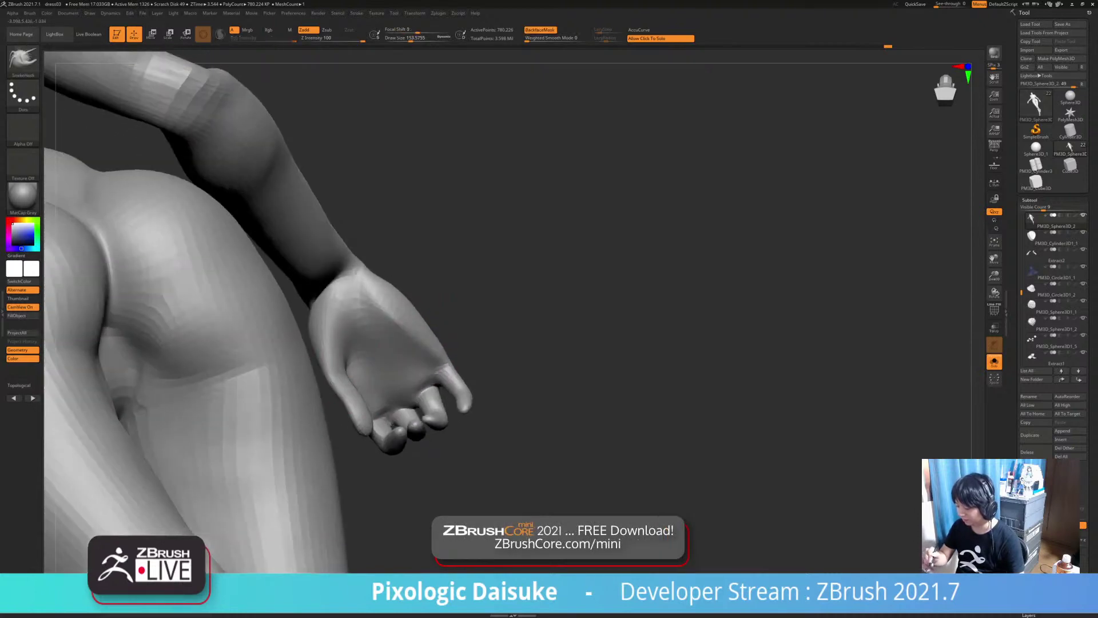
right_drag(341, 348, 348, 369)
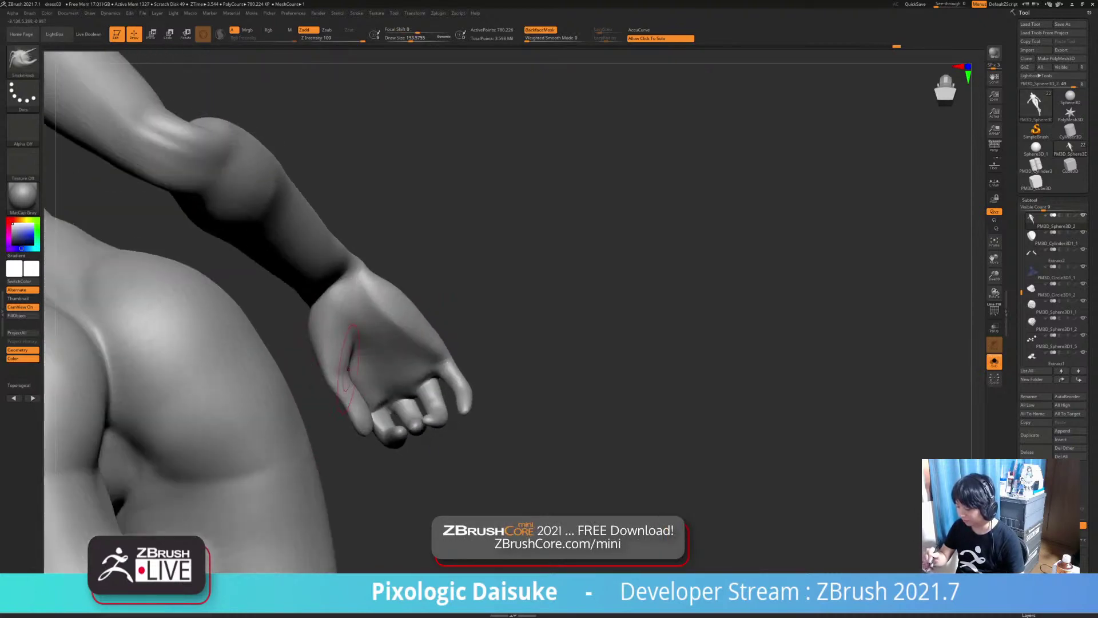
drag(354, 395, 343, 383)
right_drag(357, 408, 438, 433)
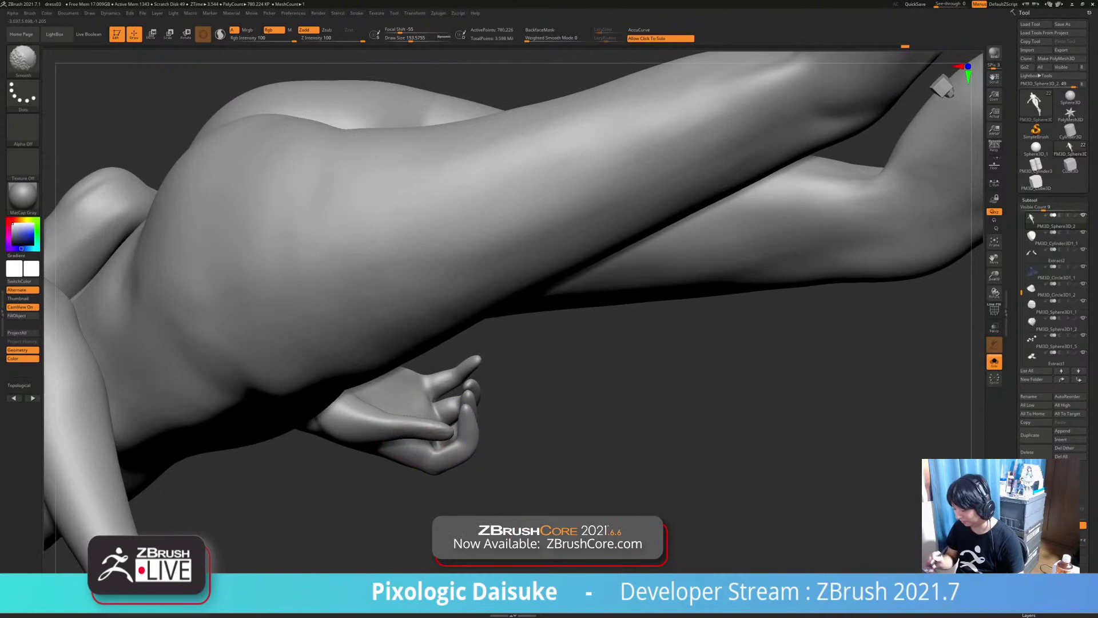
mouse_move(446, 427)
mouse_down()
mouse_move(489, 421)
mouse_move(470, 425)
mouse_up()
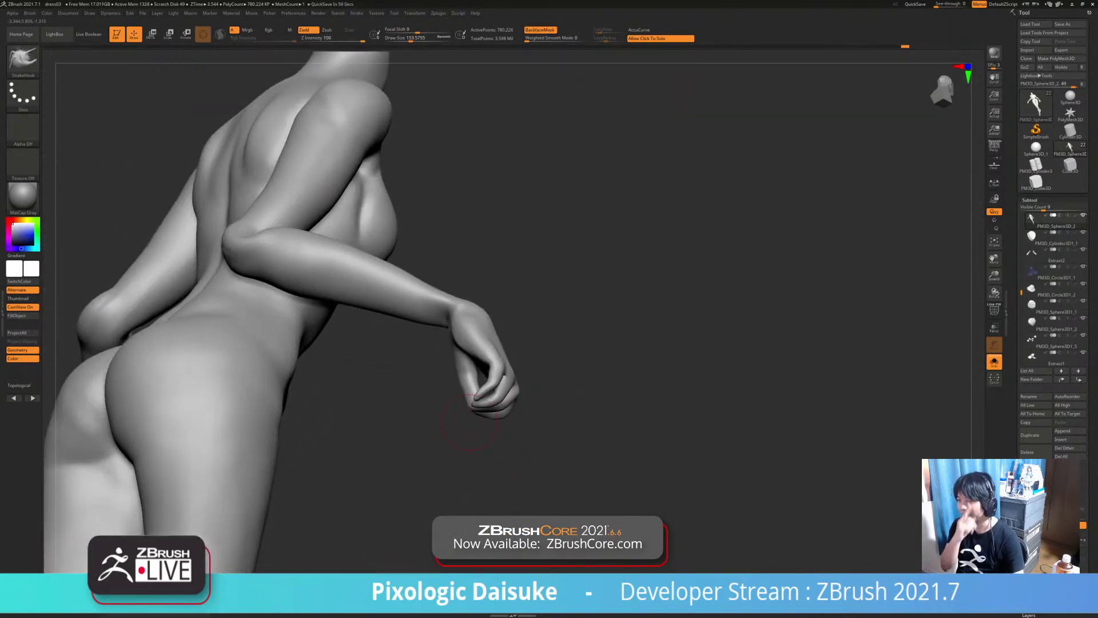
Flatten the back of the hand just below the wrist with the TrimDynamic brush
mouse_move(520, 338)
ctrl+right_down()
mouse_move(529, 380)
mouse_move(540, 377)
mouse_move(534, 361)
mouse_move(509, 380)
mouse_move(483, 358)
mouse_move(543, 367)
mouse_move(537, 359)
mouse_move(535, 395)
mouse_move(503, 358)
mouse_move(529, 373)
mouse_move(438, 462)
mouse_move(414, 446)
mouse_move(552, 446)
mouse_move(549, 424)
mouse_move(606, 486)
mouse_move(548, 513)
mouse_move(498, 415)
mouse_move(529, 398)
mouse_move(572, 452)
ctrl+right_up()
right_drag(274, 343, 320, 389)
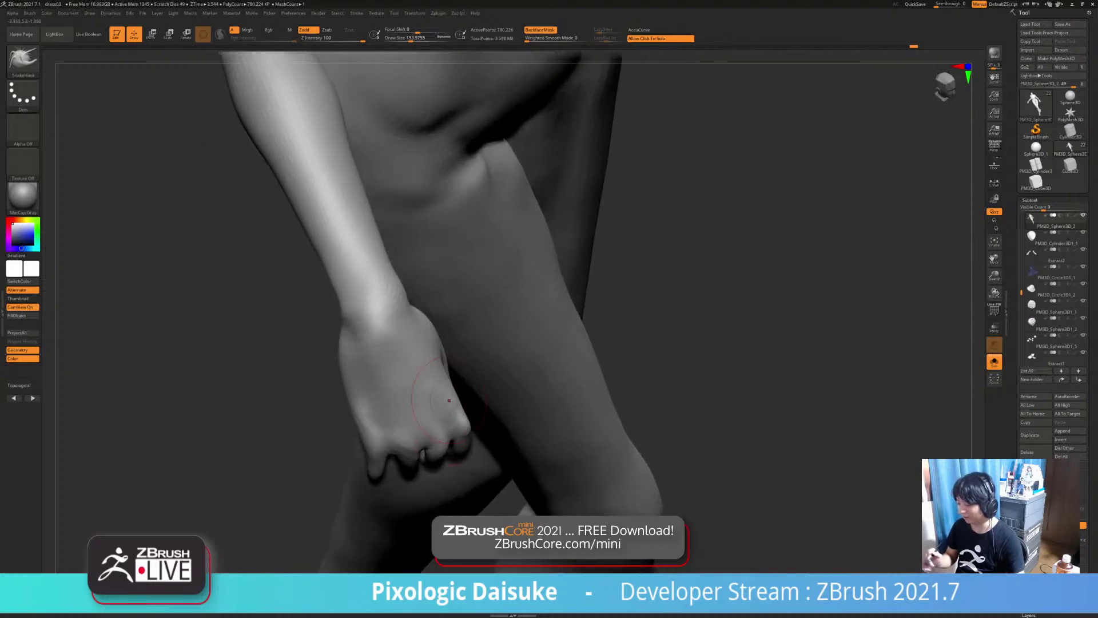
key(b)
key(t)
key(d)
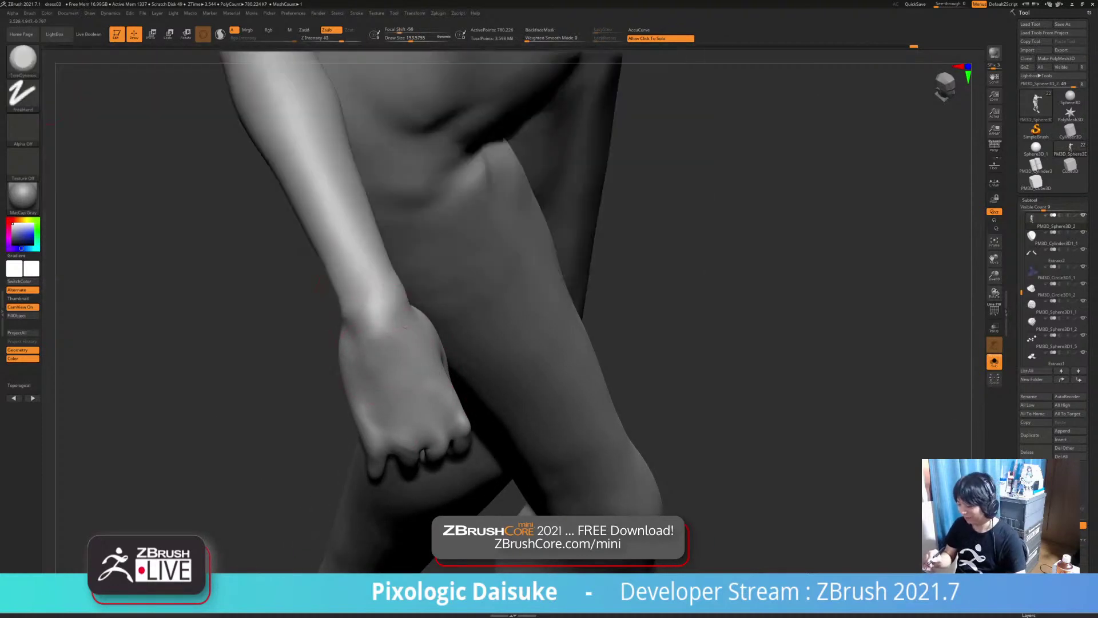
drag(403, 328, 387, 336)
mouse_move(387, 336)
right_down()
mouse_move(457, 343)
mouse_move(381, 366)
right_up()
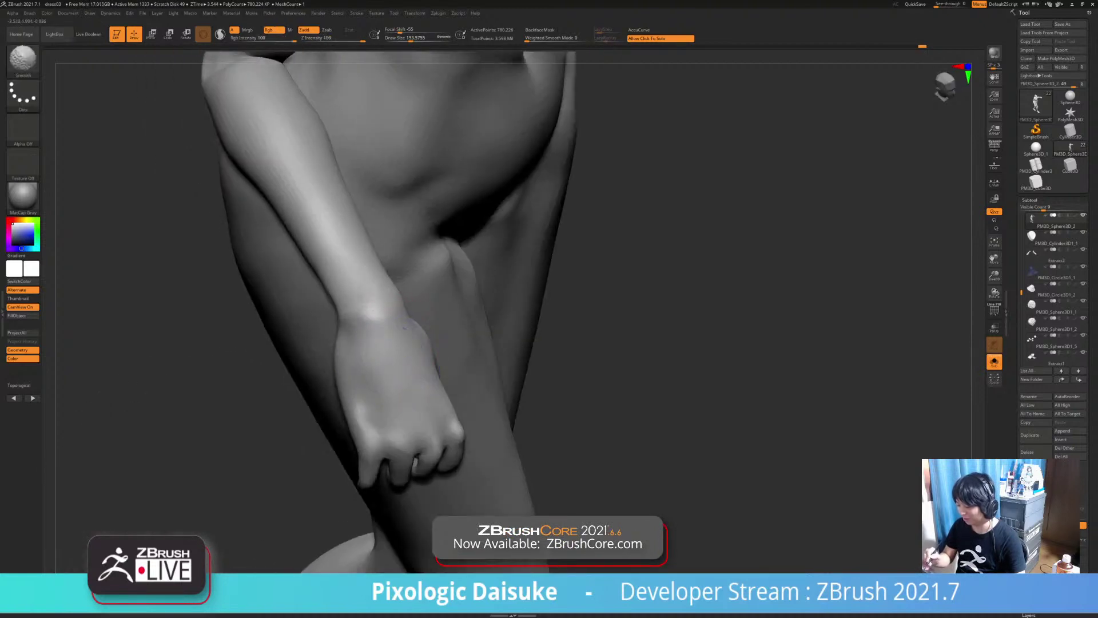
Smooth the back of the hand and its transition into the wrist
right_drag(404, 328, 352, 343)
shift+drag(395, 337, 404, 352)
mouse_move(372, 343)
right_down()
mouse_move(363, 329)
mouse_move(398, 328)
right_up()
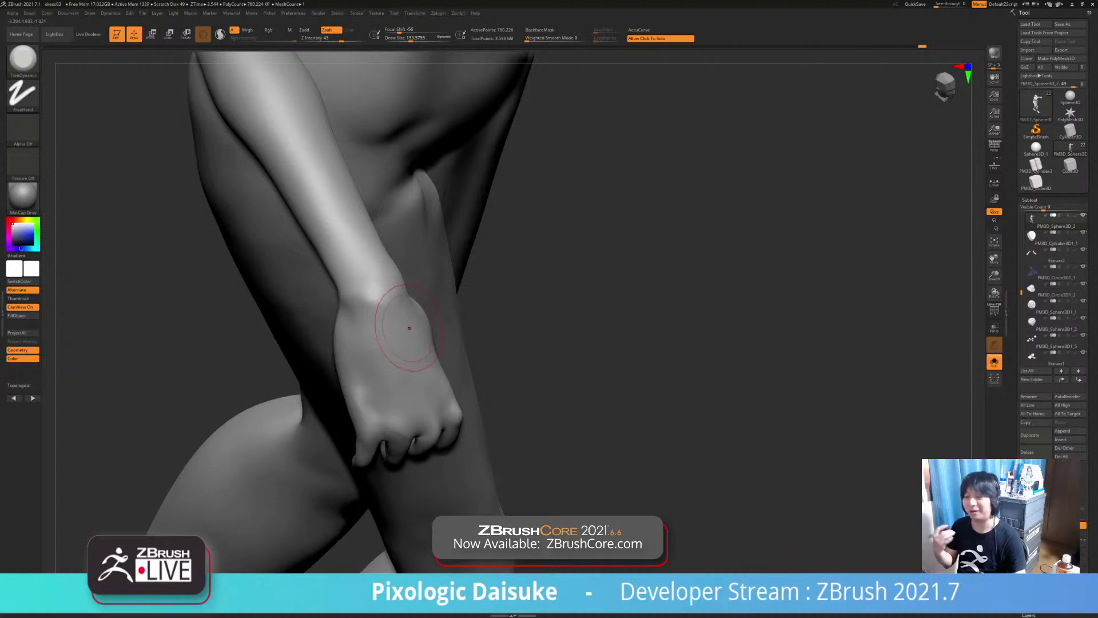
mouse_move(409, 328)
right_down()
mouse_move(369, 331)
mouse_move(372, 349)
mouse_move(380, 327)
right_up()
shift+drag(378, 328, 370, 345)
right_drag(374, 342, 458, 337)
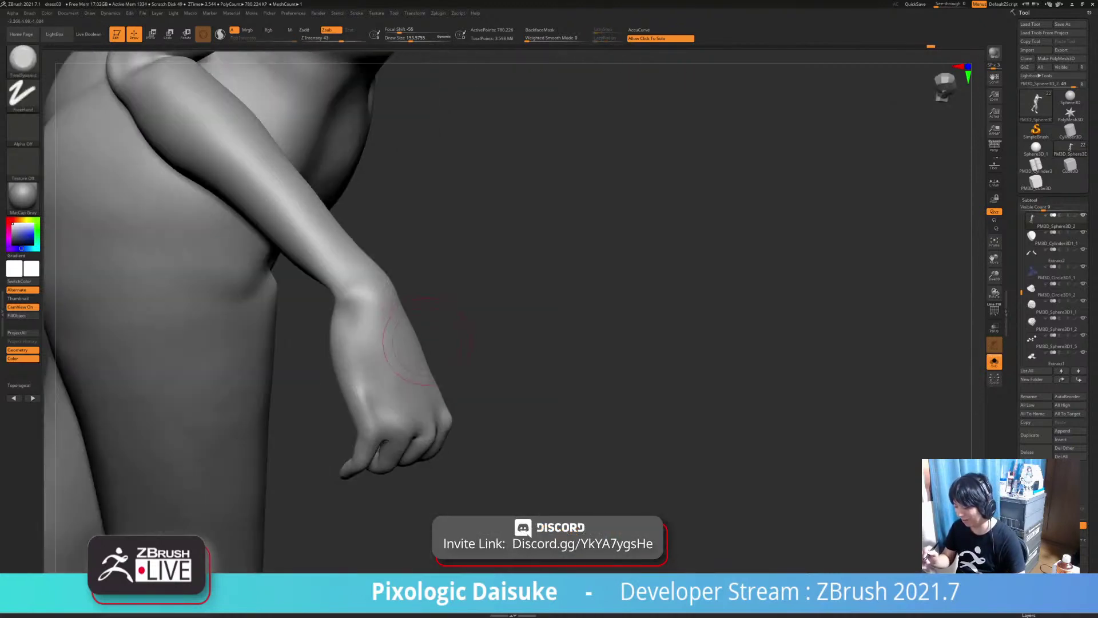
shift+drag(398, 328, 410, 345)
Smooth the inside of the bent elbow and the surface of the forearm
mouse_move(413, 344)
ctrl+right_down()
mouse_move(408, 323)
mouse_move(337, 346)
mouse_move(431, 336)
mouse_move(446, 346)
ctrl+right_up()
shift+drag(439, 286, 452, 293)
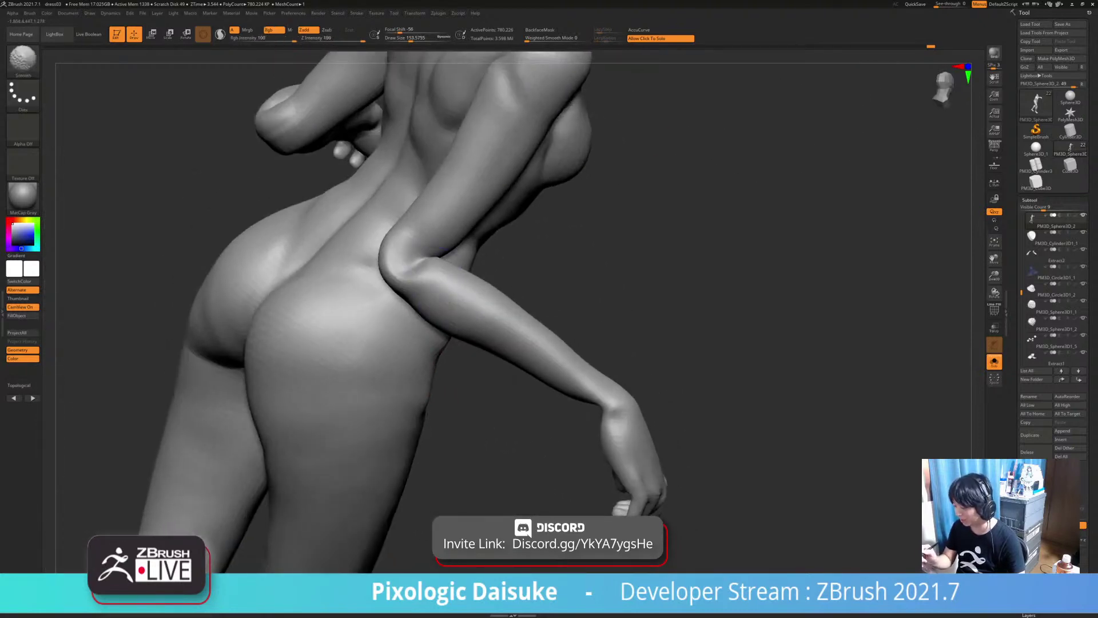
ctrl+right_drag(449, 280, 443, 252)
right_drag(492, 298, 437, 329)
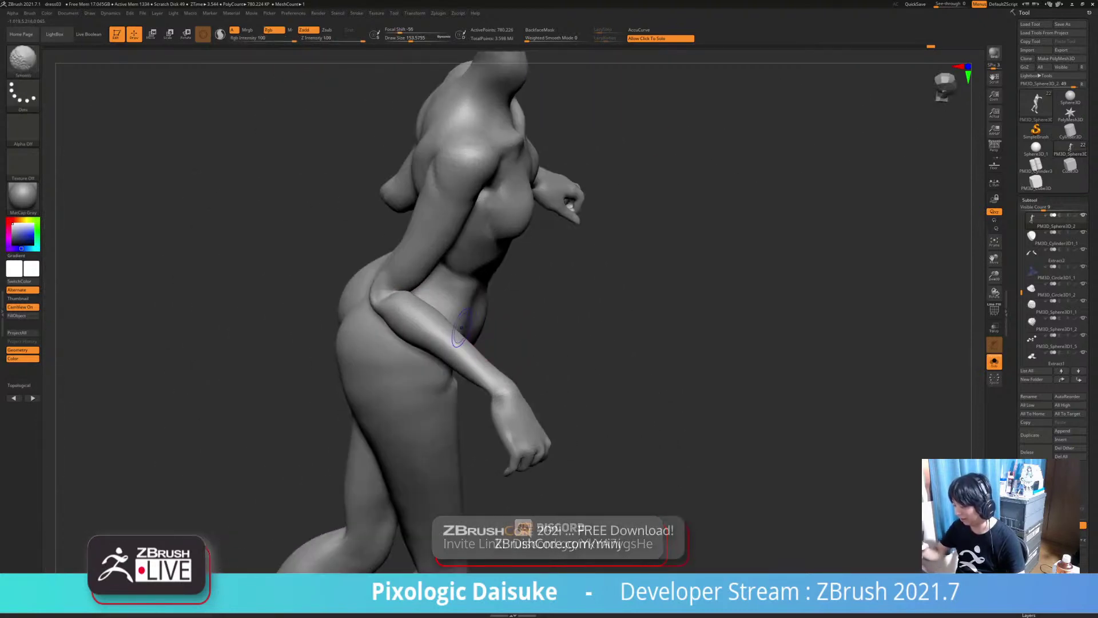
shift+drag(452, 321, 465, 330)
alt+right_drag(375, 251, 341, 229)
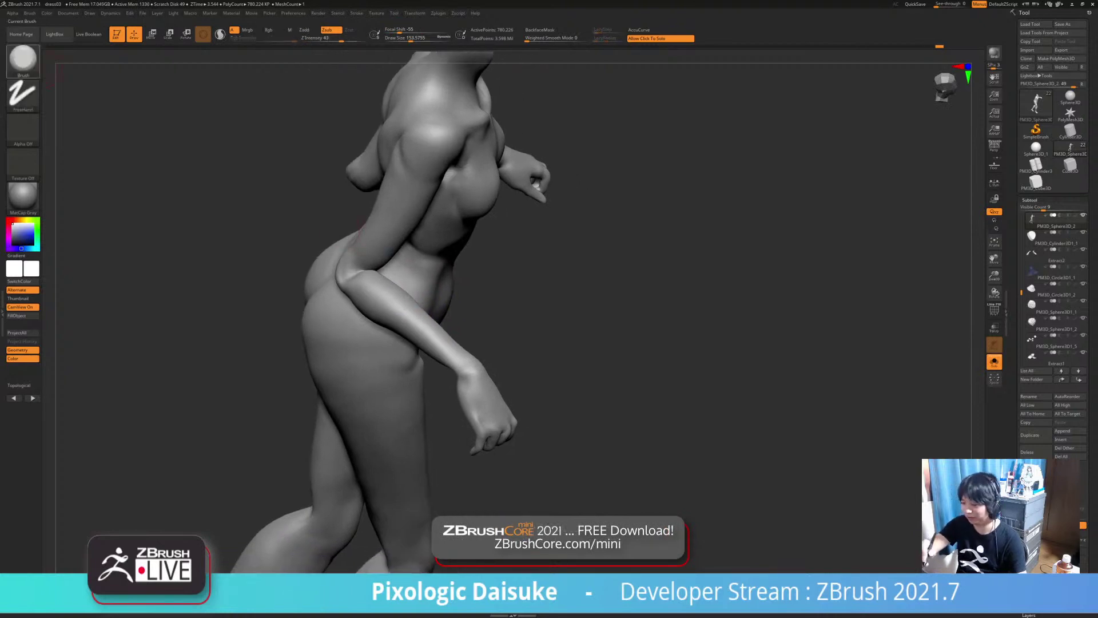
Reshape the forearms and elbows with the SnakeHook brush at an enlarged draw size
key(b)
key(s)
key(h)
drag(411, 39, 415, 39)
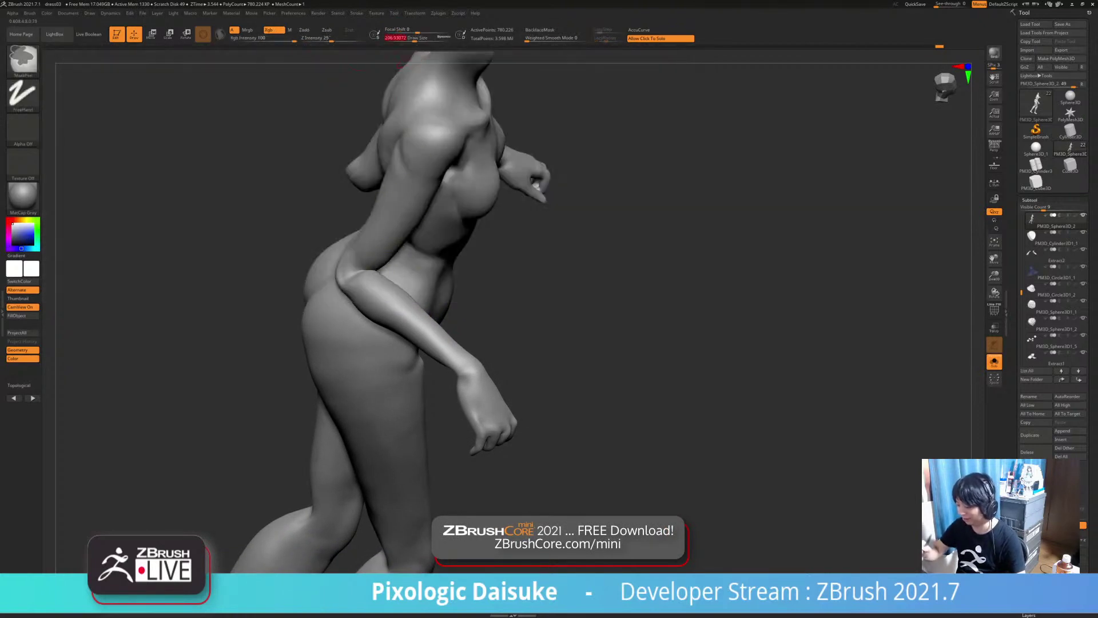
mouse_move(390, 266)
ctrl+right_down()
mouse_move(386, 292)
mouse_move(398, 288)
mouse_move(393, 266)
mouse_move(406, 293)
ctrl+right_up()
right_drag(448, 331, 377, 312)
mouse_move(452, 307)
shift+right_down()
mouse_move(426, 304)
mouse_move(424, 337)
mouse_move(456, 359)
mouse_move(461, 391)
shift+right_up()
mouse_move(635, 389)
right_down()
mouse_move(392, 376)
mouse_move(378, 409)
right_up()
mouse_move(286, 360)
mouse_down()
mouse_move(409, 354)
mouse_move(413, 385)
mouse_up()
mouse_move(413, 385)
right_down()
mouse_move(387, 375)
mouse_move(357, 311)
mouse_move(355, 323)
mouse_move(366, 327)
mouse_move(360, 312)
mouse_move(368, 318)
mouse_move(370, 374)
right_up()
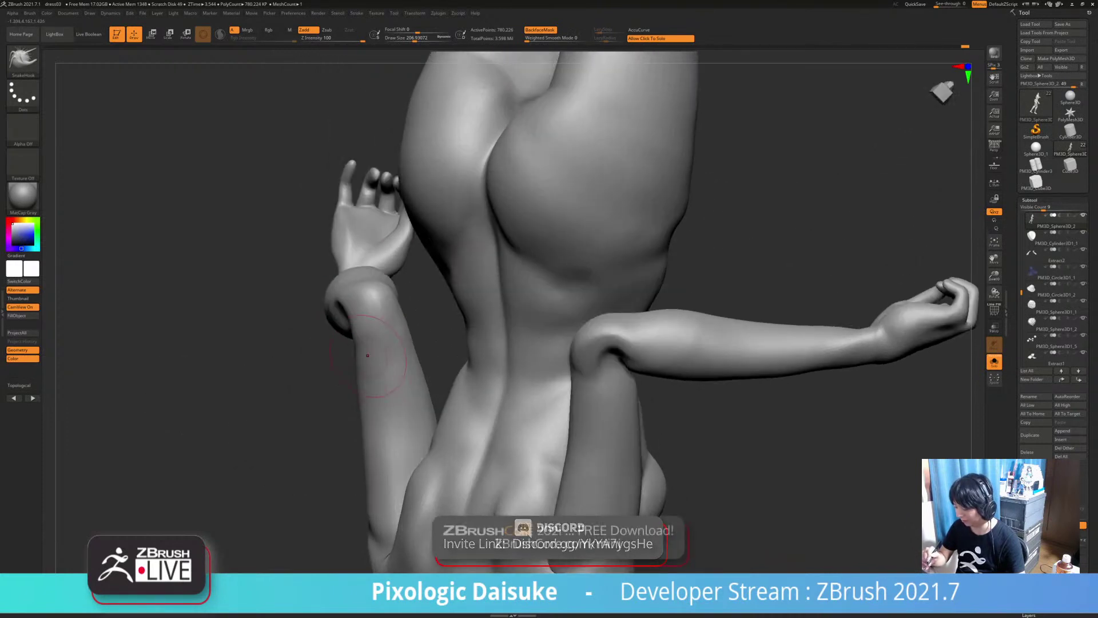
mouse_move(369, 332)
right_down()
mouse_move(367, 341)
mouse_move(455, 334)
mouse_move(506, 238)
right_up()
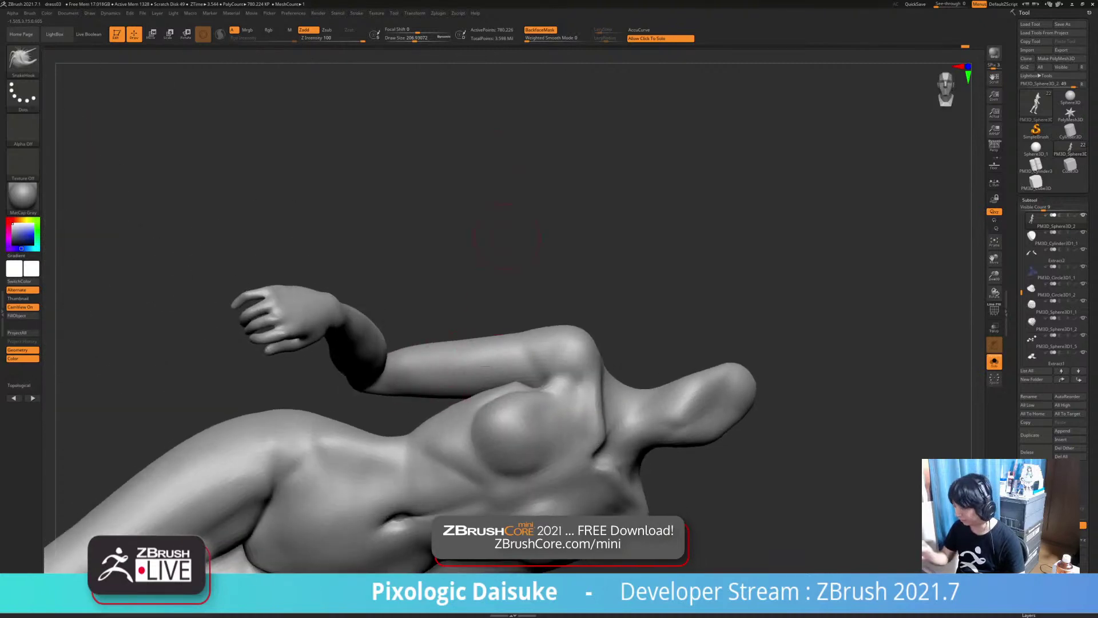
Adjust the bend and outline of the elbow and forearm with the SnakeHook brush at a draw size of about 317
click(416, 39)
right_drag(450, 212, 452, 232)
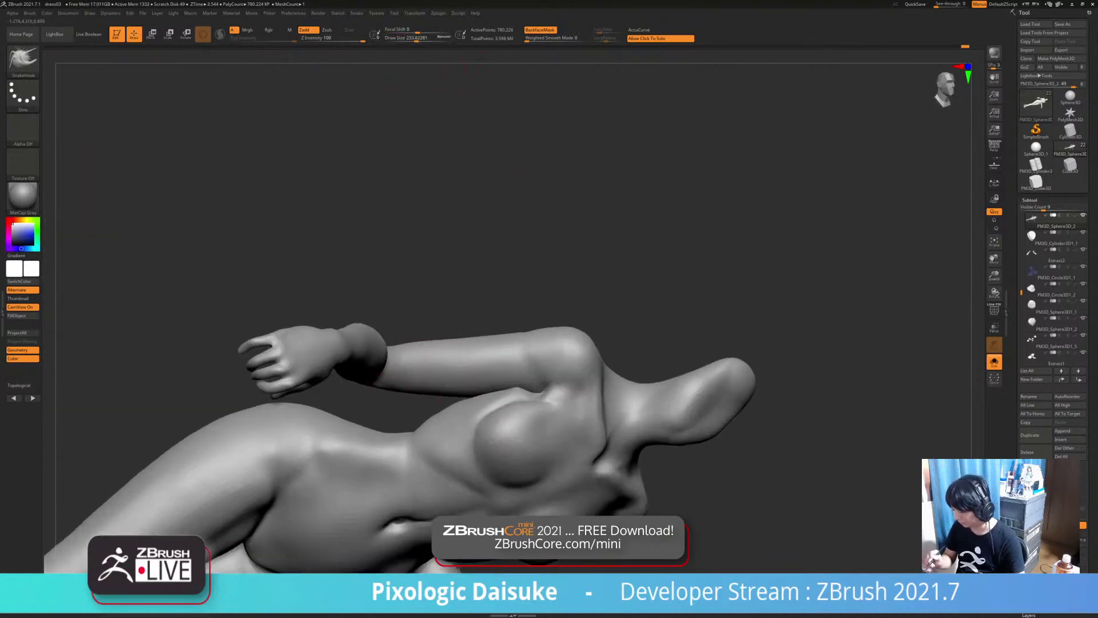
right_drag(431, 352, 394, 353)
key(ctrl+z)
click(421, 39)
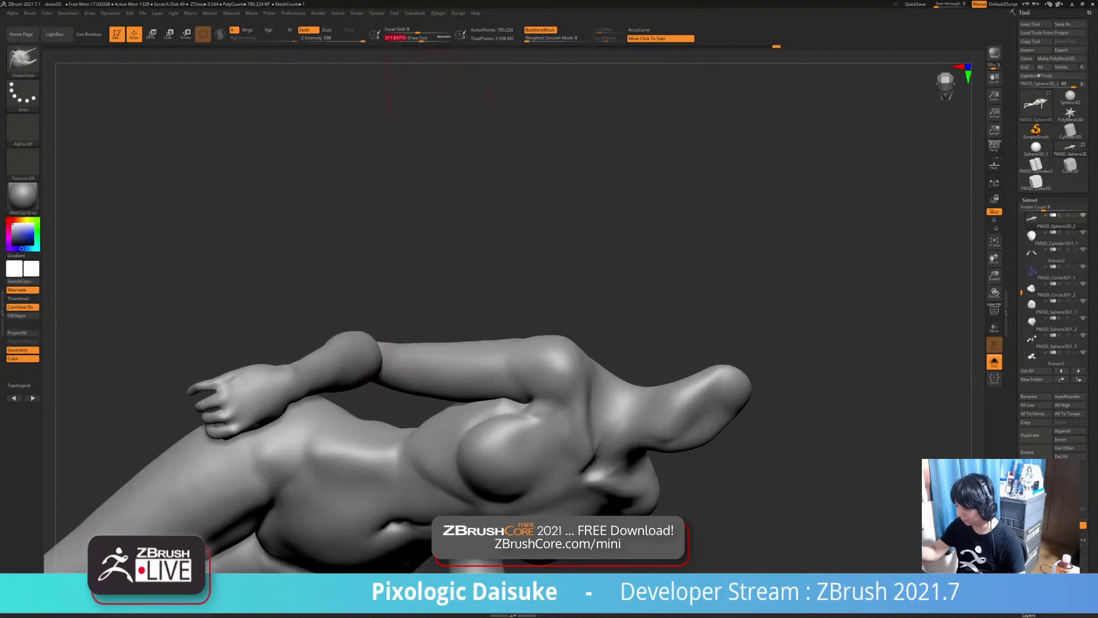
mouse_move(399, 355)
right_down()
mouse_move(448, 358)
mouse_move(439, 369)
right_up()
mouse_move(328, 373)
right_down()
mouse_move(441, 368)
mouse_move(532, 395)
mouse_move(492, 421)
mouse_move(369, 357)
mouse_move(394, 338)
mouse_move(403, 380)
right_up()
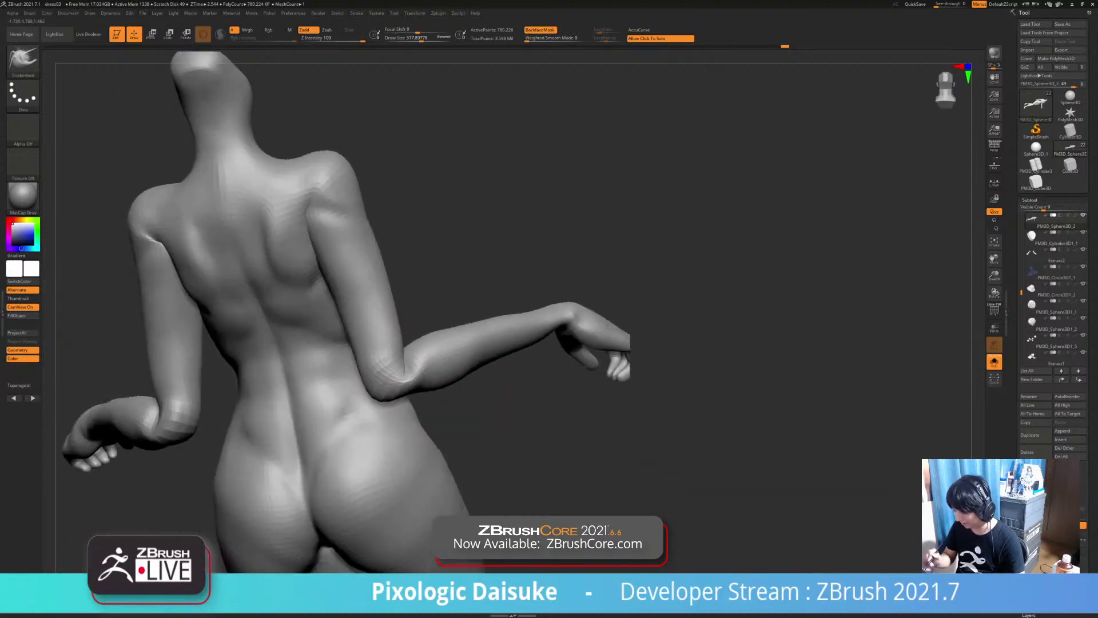
mouse_move(486, 378)
right_down()
mouse_move(375, 366)
mouse_move(420, 351)
mouse_move(403, 375)
mouse_move(414, 327)
right_up()
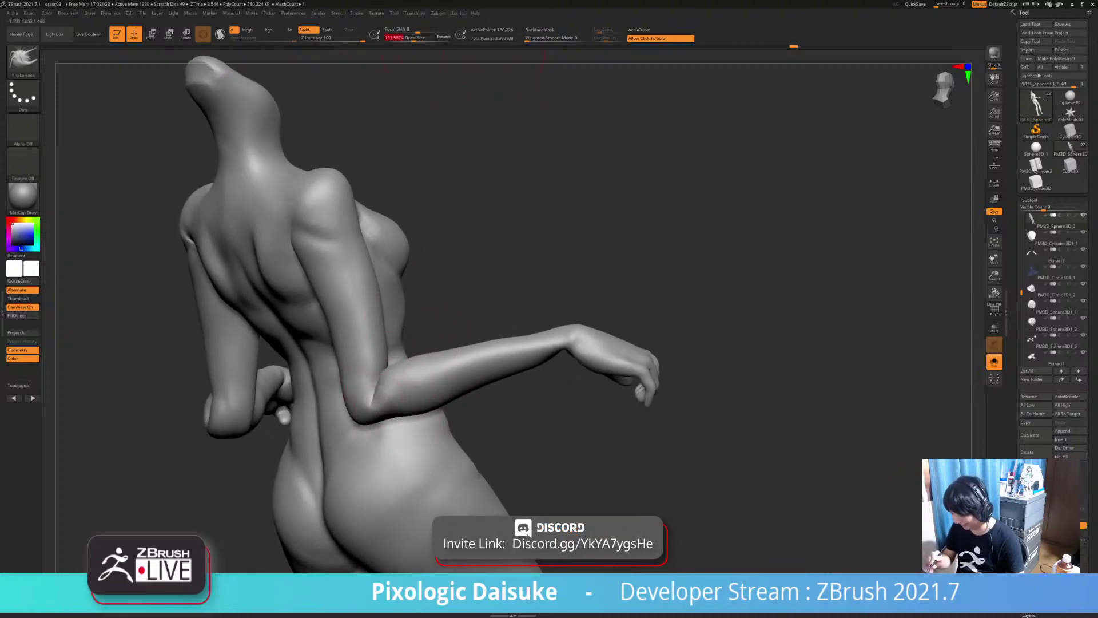
Smooth the tip of the bent elbow and where it meets the forearm
right_drag(374, 400, 386, 378)
shift+drag(370, 394, 386, 386)
right_drag(369, 394, 376, 390)
shift+drag(369, 395, 386, 384)
mouse_move(371, 389)
right_down()
mouse_move(385, 380)
mouse_move(348, 373)
right_up()
Enable BackfaceMask and smooth the top of the bent wrist where the forearm meets the hand
click(541, 30)
mouse_move(563, 352)
right_down()
mouse_move(532, 326)
mouse_move(518, 330)
right_up()
key(shift)
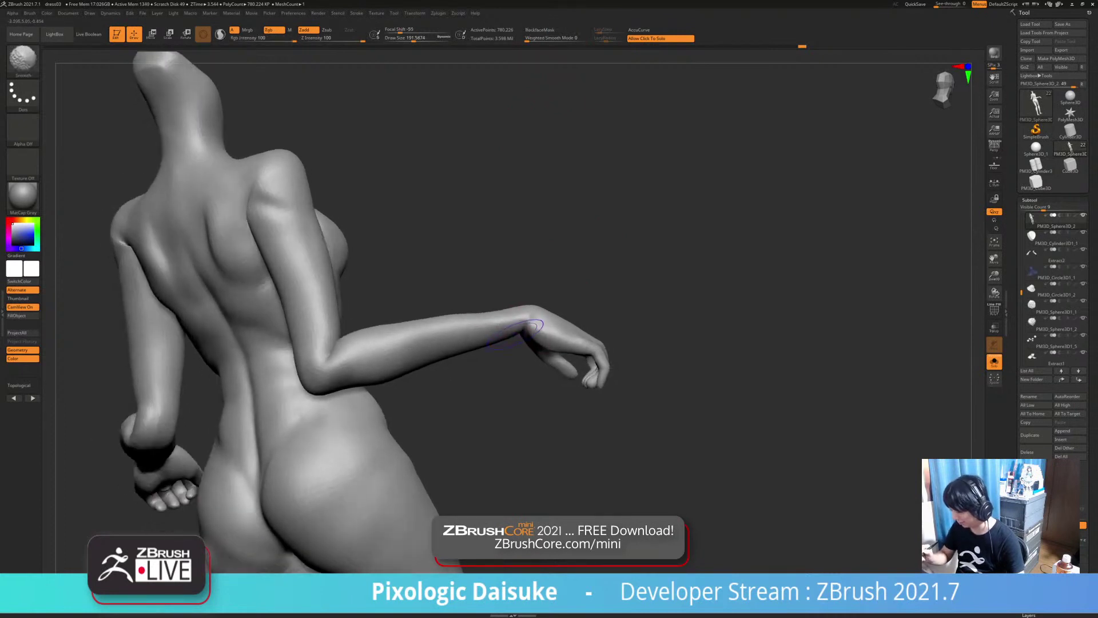
shift+drag(518, 326, 503, 325)
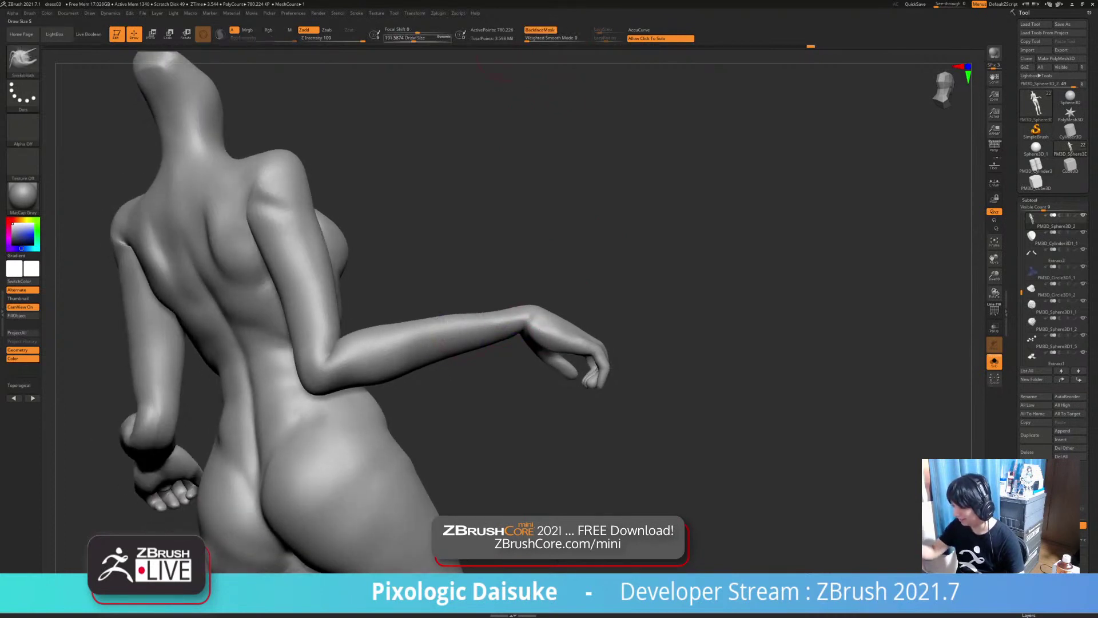
key(shift)
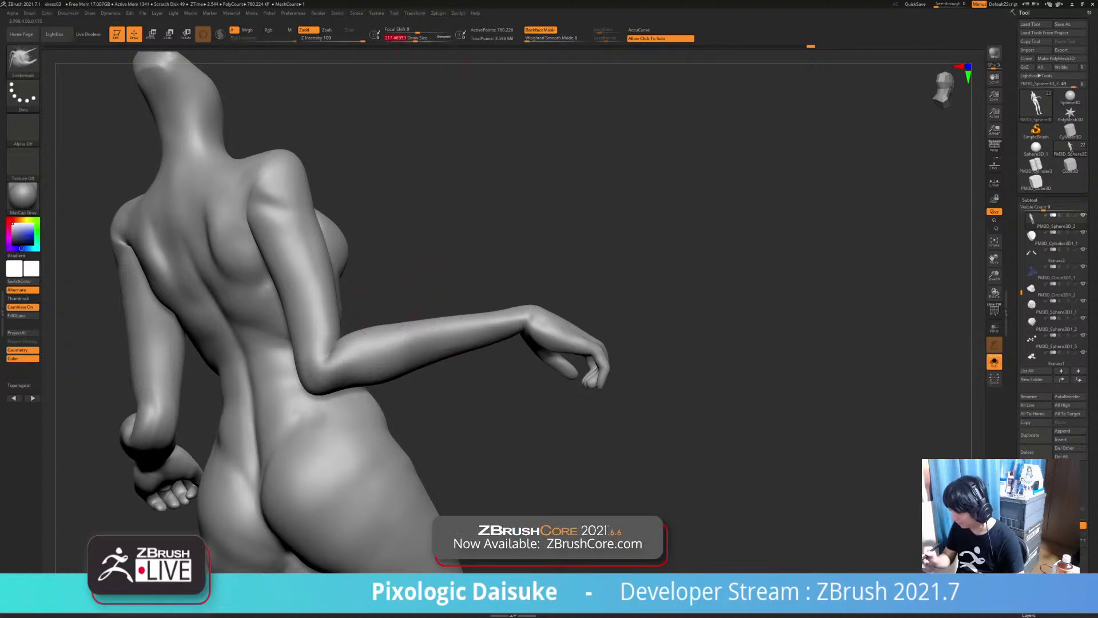
Reshape and smooth the forearm between the elbow and the wrist with an enlarged SnakeHook brush
mouse_move(575, 187)
ctrl+right_down()
mouse_move(564, 166)
mouse_move(549, 200)
mouse_move(553, 264)
ctrl+right_up()
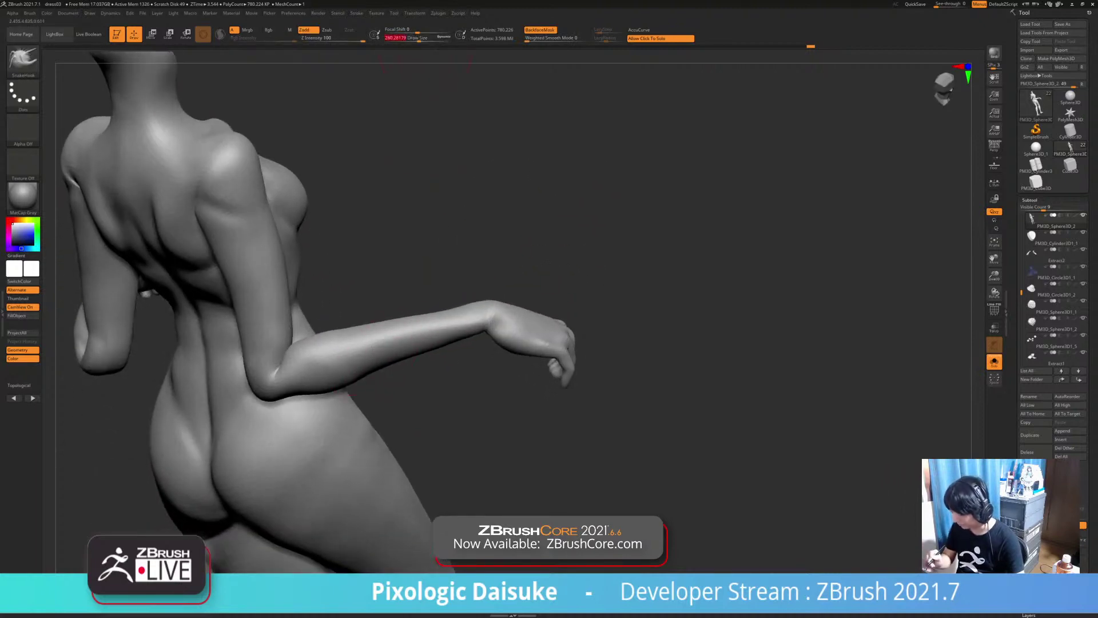
key(shift)
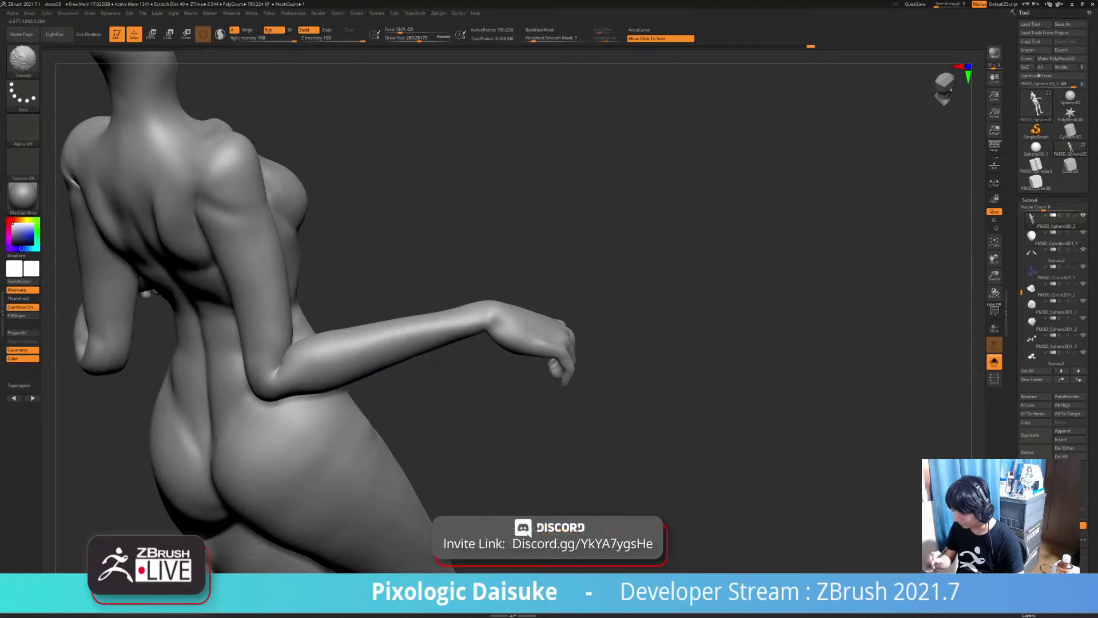
key(shift)
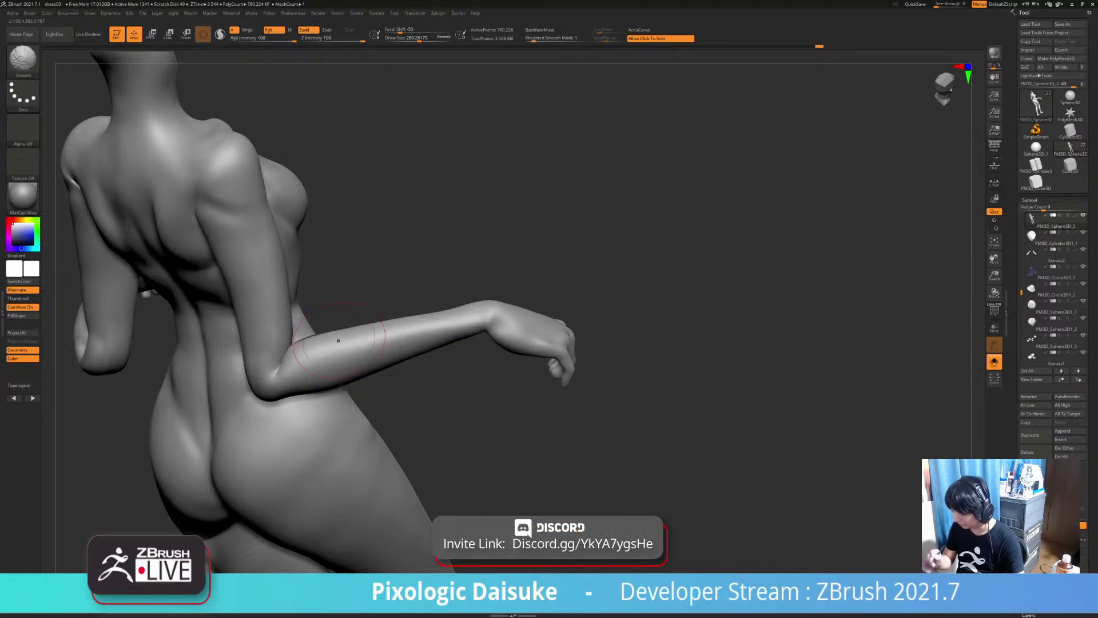
mouse_move(338, 340)
right_down()
mouse_move(321, 347)
mouse_move(329, 358)
mouse_move(260, 372)
mouse_move(311, 369)
right_up()
key(shift)
mouse_move(378, 351)
alt+right_down()
mouse_move(418, 365)
mouse_move(466, 344)
mouse_move(409, 357)
mouse_move(420, 382)
mouse_move(408, 389)
alt+right_up()
mouse_move(378, 373)
right_down()
mouse_move(426, 368)
mouse_move(416, 371)
mouse_move(420, 352)
right_up()
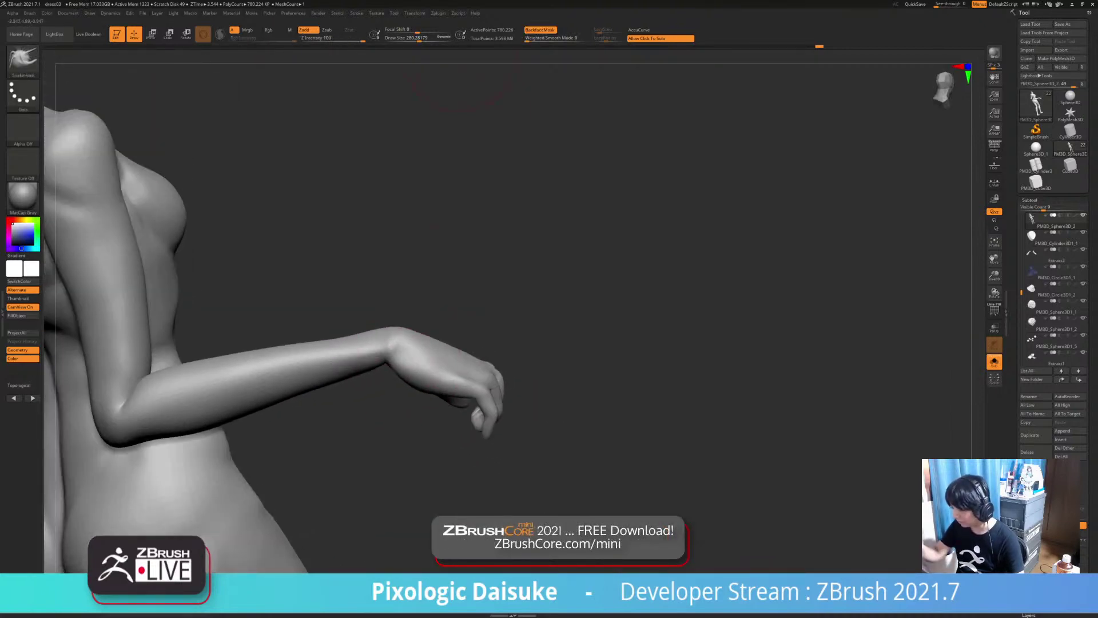
Disable BackfaceMask, show the whole dressed figure and make the forearm sleeves the active subtool
click(541, 29)
click(538, 229)
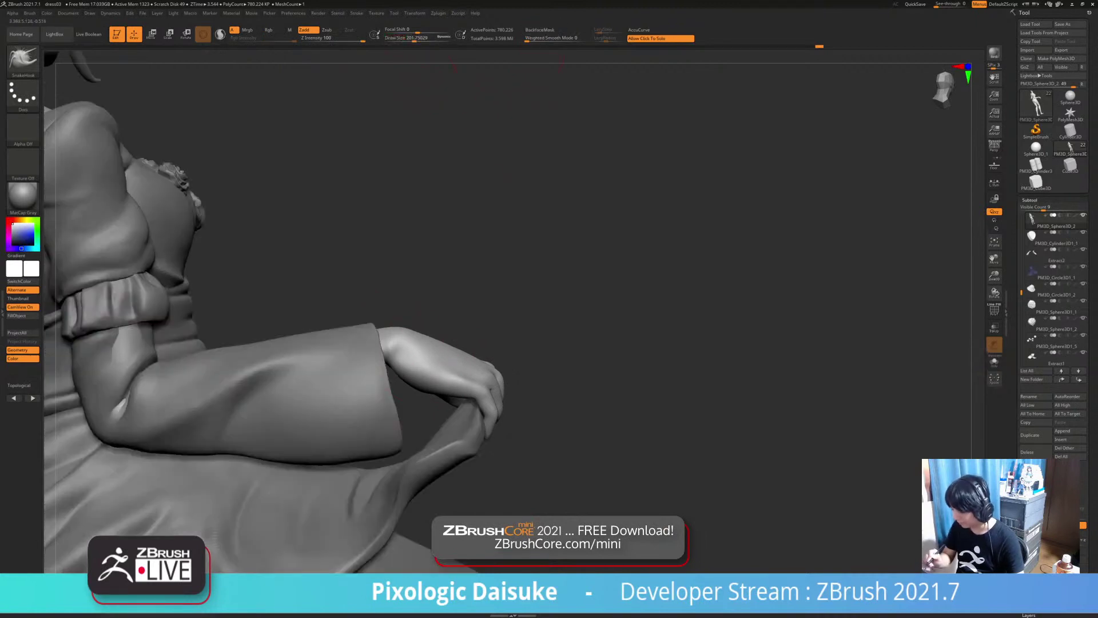
mouse_move(490, 386)
ctrl+right_down()
mouse_move(469, 357)
mouse_move(423, 357)
mouse_move(446, 357)
mouse_move(443, 389)
mouse_move(309, 366)
mouse_move(460, 370)
ctrl+right_up()
click(483, 343)
click(445, 356)
alt+click(401, 372)
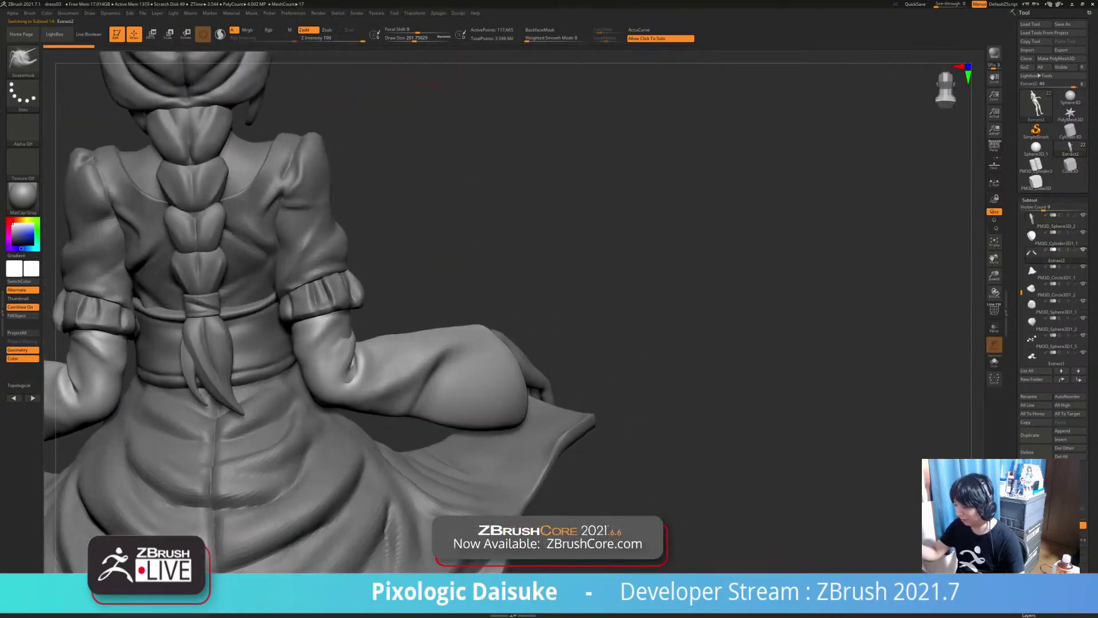
Adjust the flared forearm sleeves around the wrists with the SnakeHook brush at a draw size of about 298
click(417, 39)
right_drag(341, 350, 298, 382)
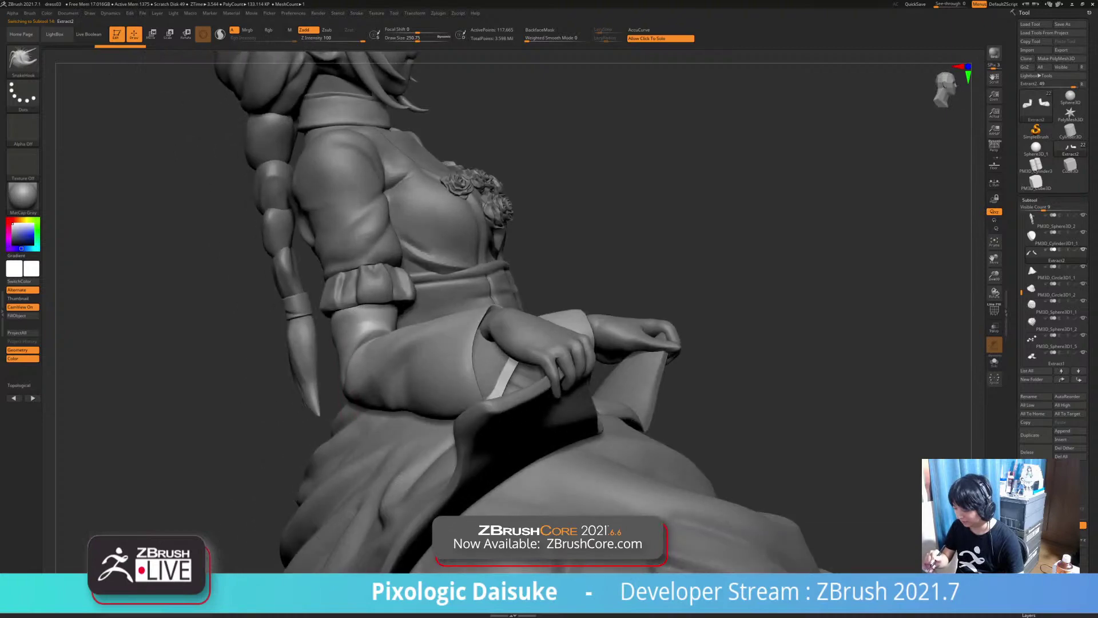
mouse_move(503, 312)
right_down()
mouse_move(401, 352)
mouse_move(452, 336)
mouse_move(487, 341)
mouse_move(433, 386)
mouse_move(377, 400)
right_up()
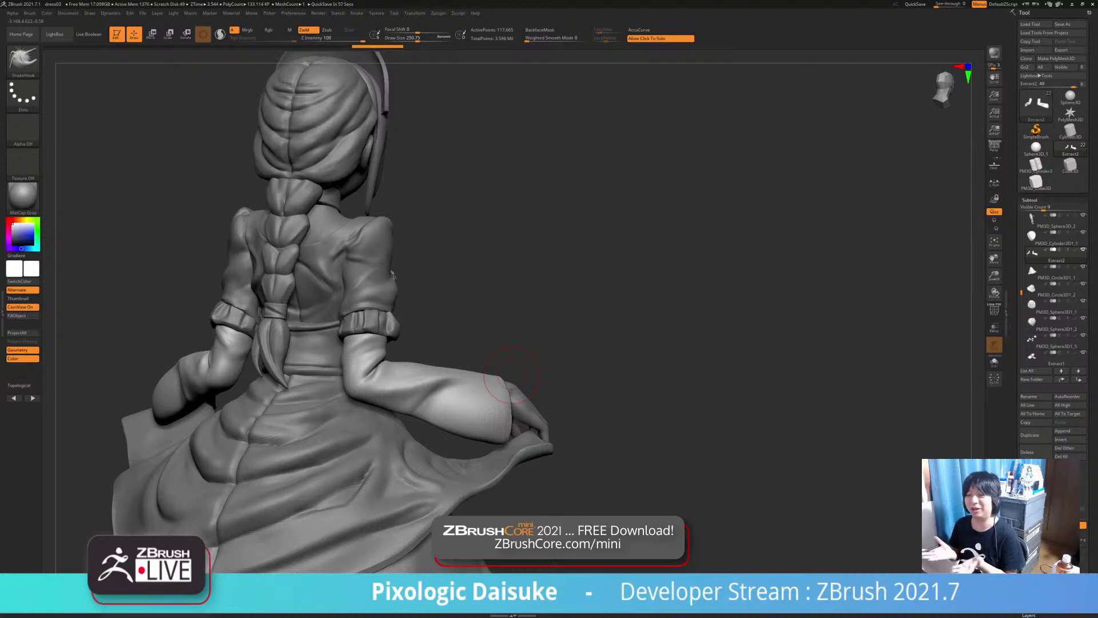
mouse_move(510, 376)
right_down()
mouse_move(593, 439)
mouse_move(558, 457)
right_up()
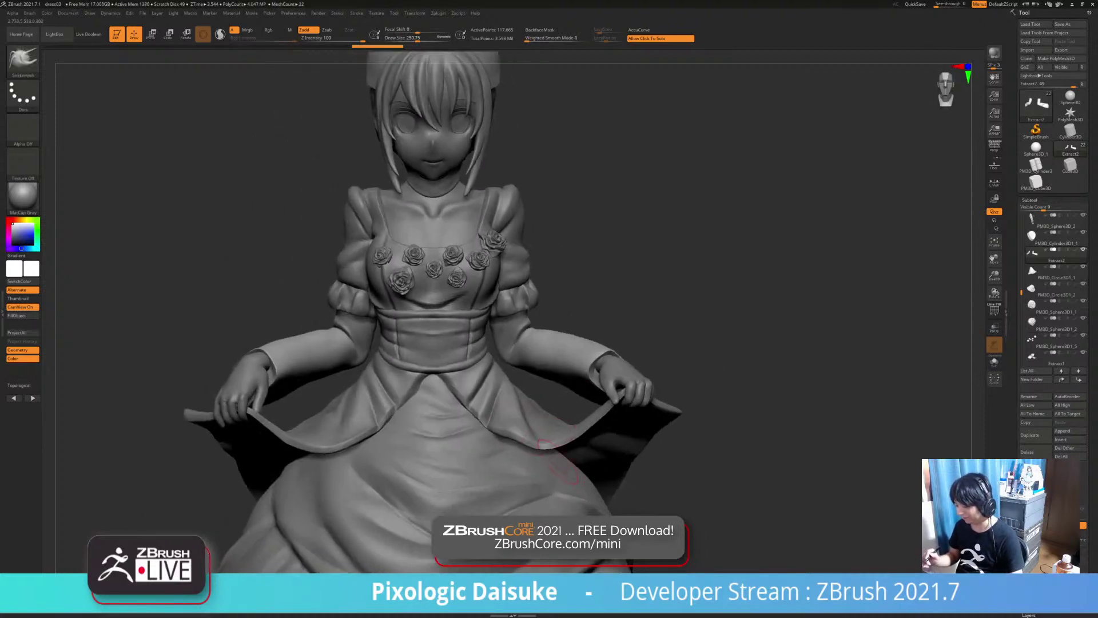
alt+right_drag(287, 372, 389, 361)
click(421, 38)
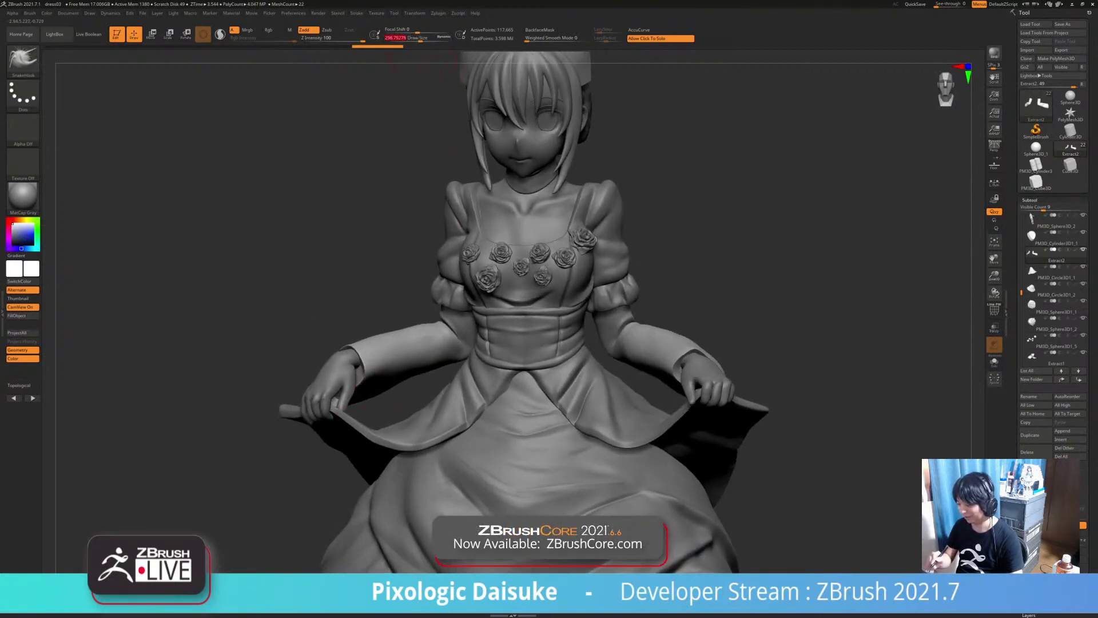
Pull the lower edge of the sleeve's cuff downward with SnakeHook at a draw size of about 379 and smooth its surface
mouse_move(378, 382)
right_down()
mouse_move(335, 399)
mouse_move(349, 400)
right_up()
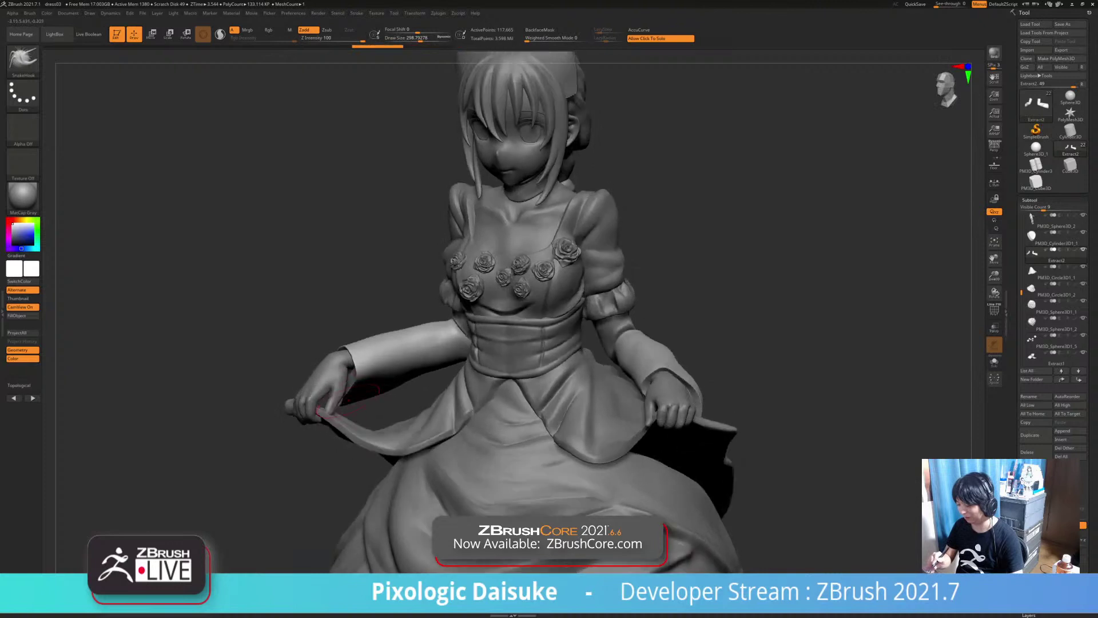
drag(341, 400, 344, 406)
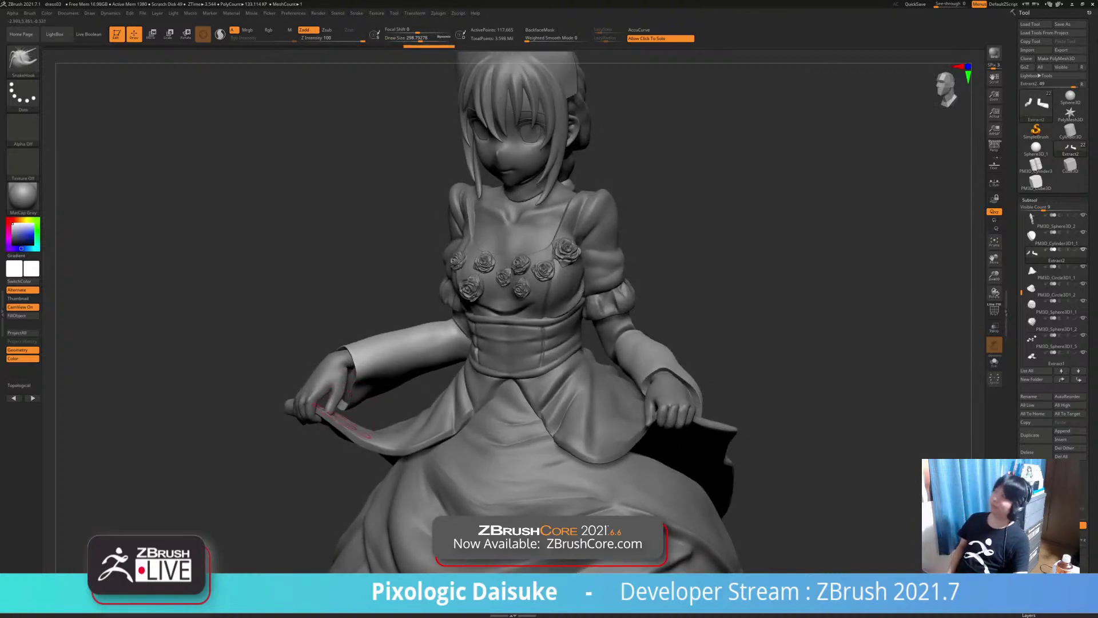
key(ctrl+z)
mouse_move(392, 403)
right_down()
mouse_move(360, 376)
mouse_move(372, 401)
mouse_move(386, 369)
mouse_move(369, 399)
right_up()
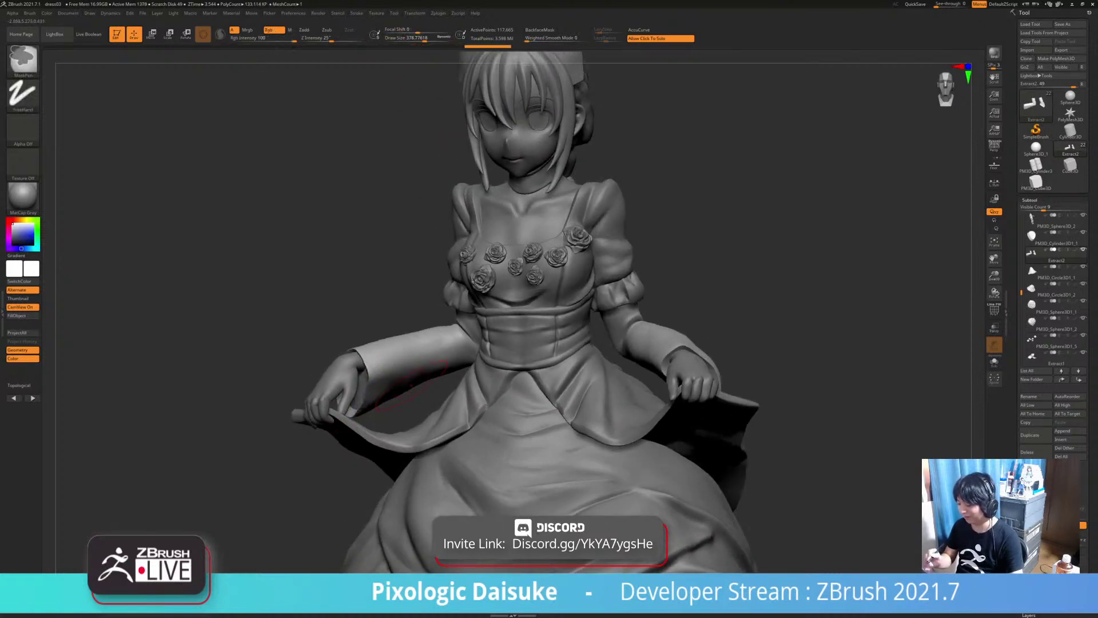
right_drag(381, 406, 400, 395)
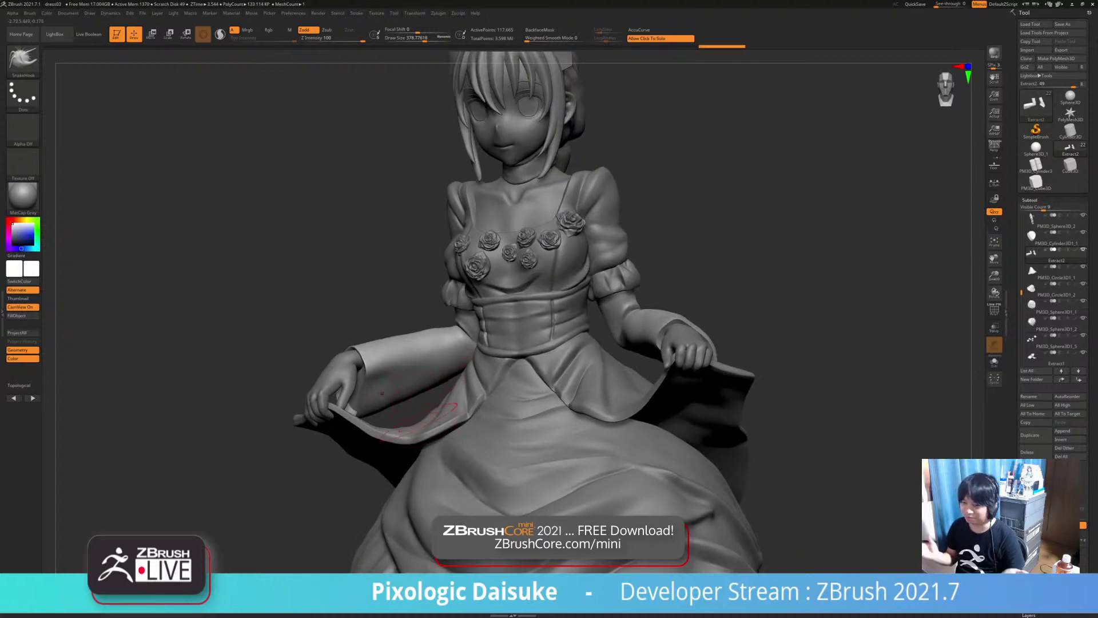
mouse_move(400, 401)
right_down()
mouse_move(369, 383)
mouse_move(389, 389)
mouse_move(380, 367)
mouse_move(367, 369)
mouse_move(388, 394)
mouse_move(372, 392)
mouse_move(394, 387)
mouse_move(384, 386)
right_up()
shift+drag(382, 398, 391, 395)
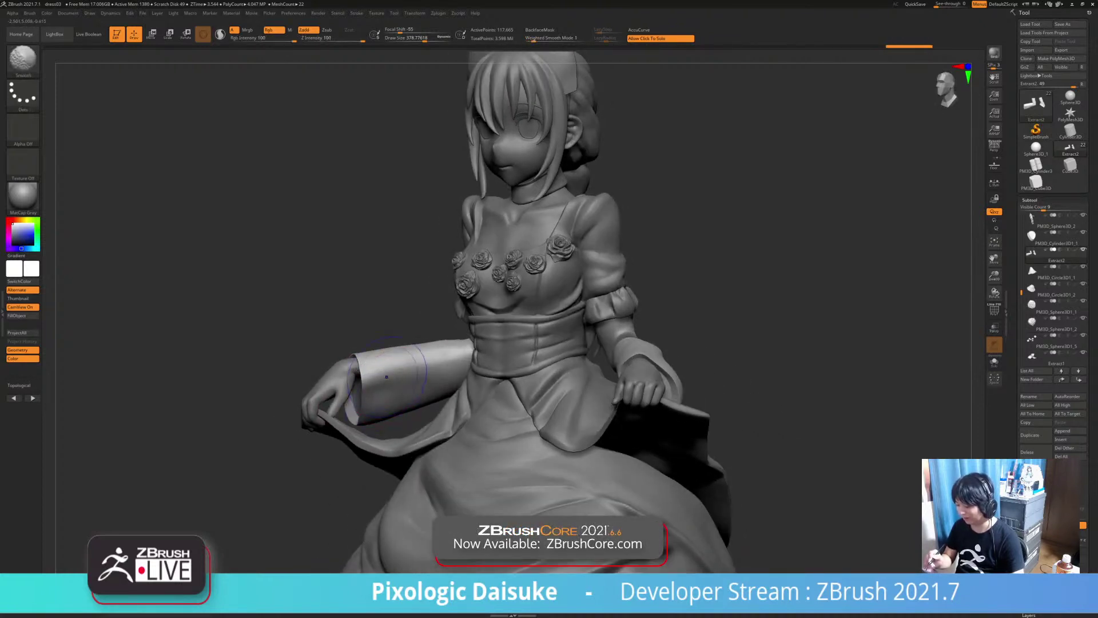
mouse_move(400, 396)
right_down()
mouse_move(384, 389)
mouse_move(369, 404)
mouse_move(477, 411)
mouse_move(397, 409)
right_up()
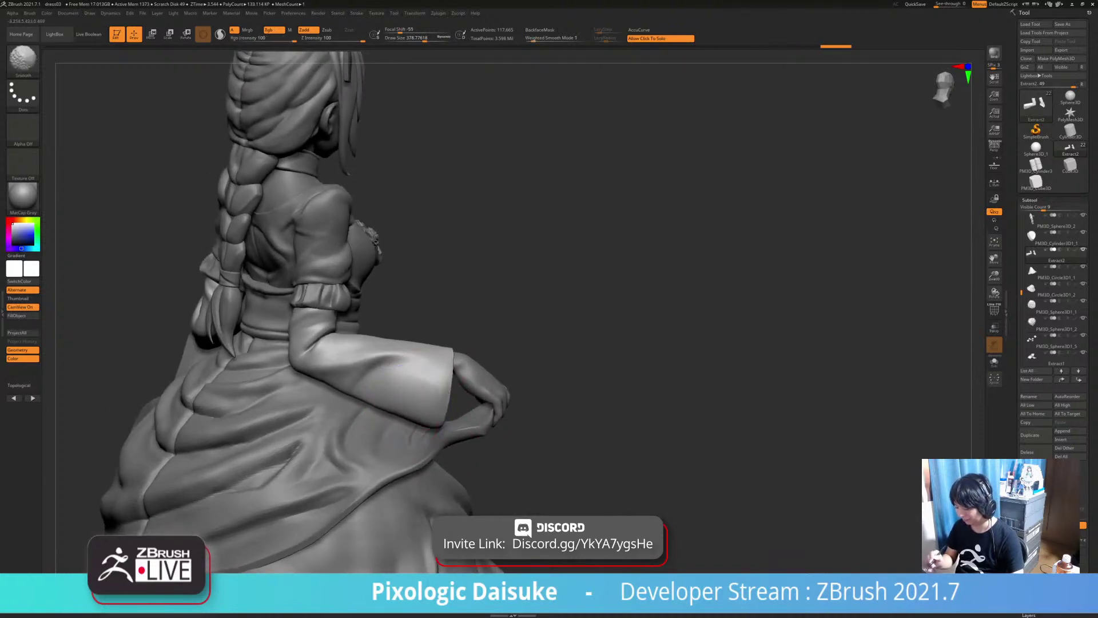
Smooth the rim and lower corner of the sleeve's cuff from the outer side
key(shift)
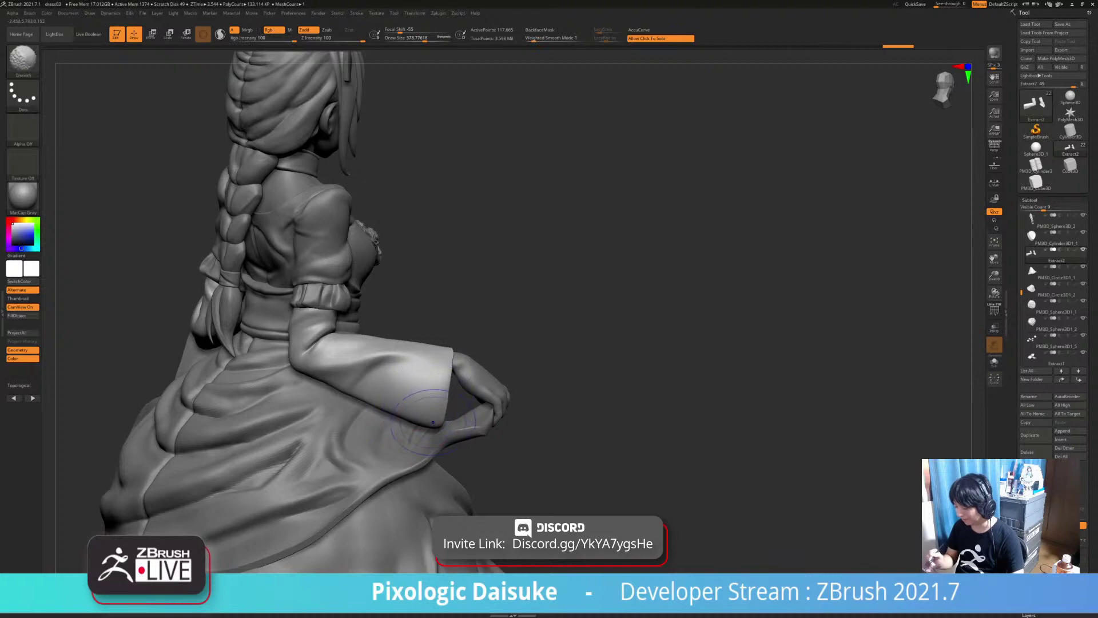
right_drag(433, 422, 452, 372)
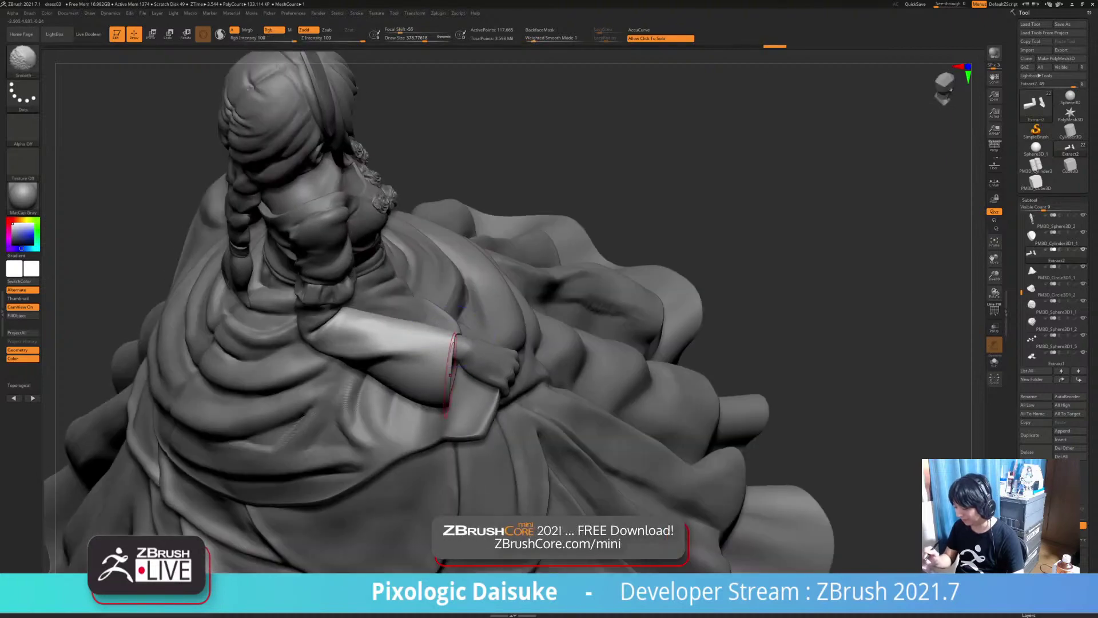
shift+drag(450, 375, 451, 366)
right_drag(451, 366, 443, 412)
mouse_move(409, 349)
right_down()
mouse_move(396, 376)
mouse_move(426, 366)
mouse_move(417, 384)
mouse_move(437, 375)
mouse_move(412, 338)
mouse_move(504, 343)
right_up()
mouse_move(503, 343)
ctrl+right_down()
mouse_move(504, 326)
mouse_move(549, 329)
ctrl+right_up()
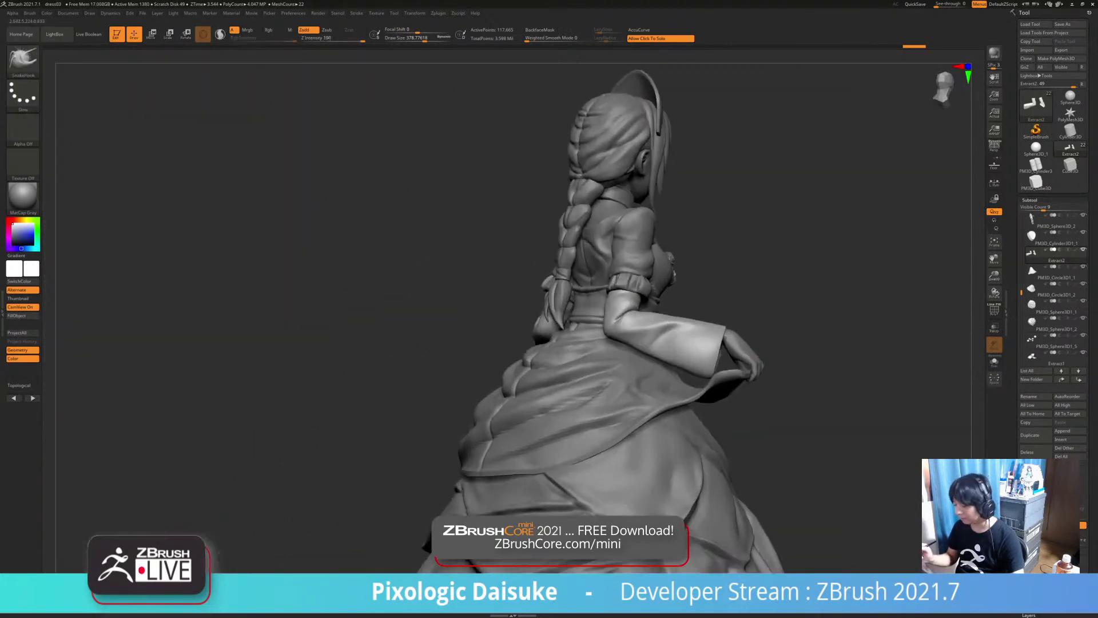
mouse_move(719, 357)
alt+right_down()
mouse_move(559, 383)
mouse_move(511, 377)
mouse_move(556, 384)
mouse_move(532, 406)
mouse_move(428, 357)
mouse_move(452, 363)
alt+right_up()
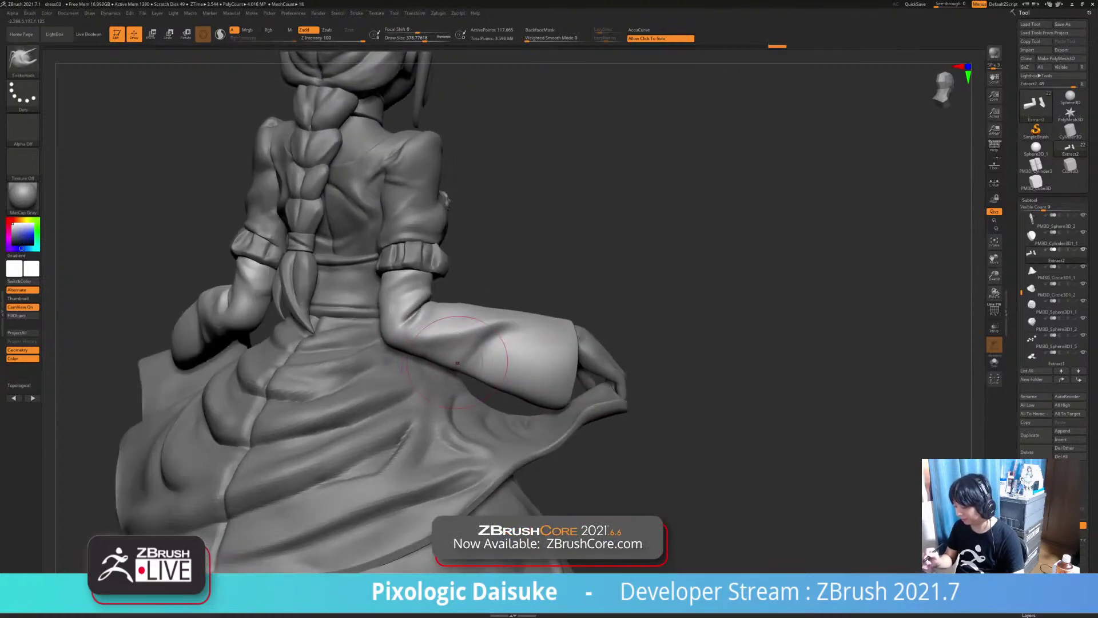
mouse_move(516, 366)
shift+mouse_down()
mouse_move(508, 380)
mouse_move(498, 374)
mouse_move(515, 366)
shift+mouse_up()
key(ctrl+z)
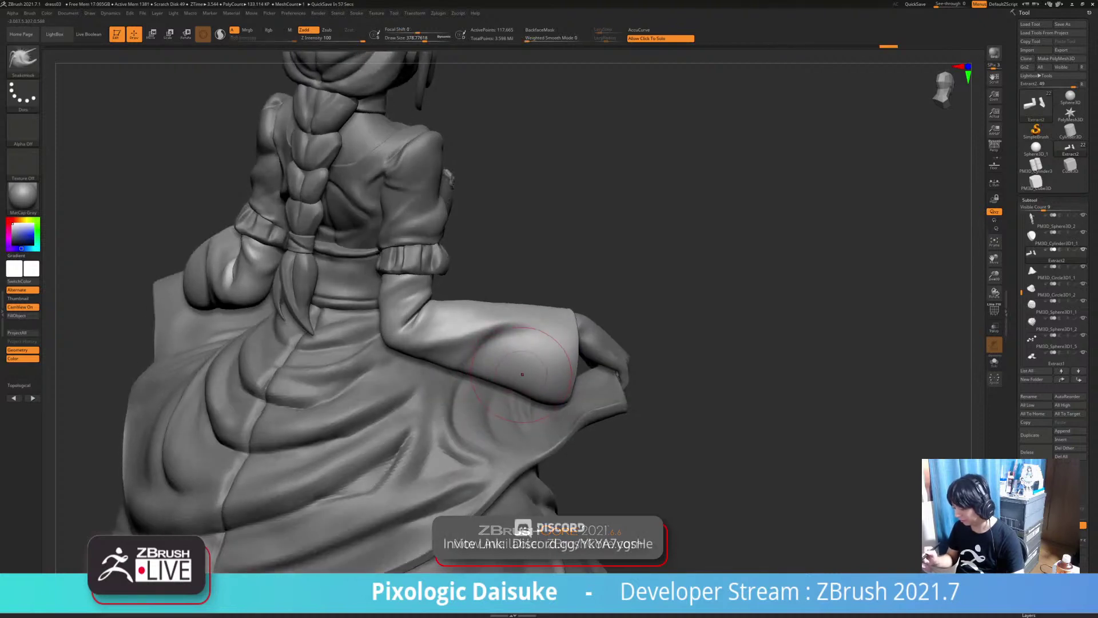
Refine the drape and folds on the outer side of the sleeve between the cuff and the elbow with SnakeHook
mouse_move(517, 366)
right_down()
mouse_move(466, 309)
mouse_move(458, 246)
right_up()
mouse_move(452, 321)
right_down()
mouse_move(538, 372)
mouse_move(546, 426)
right_up()
right_drag(297, 389, 363, 403)
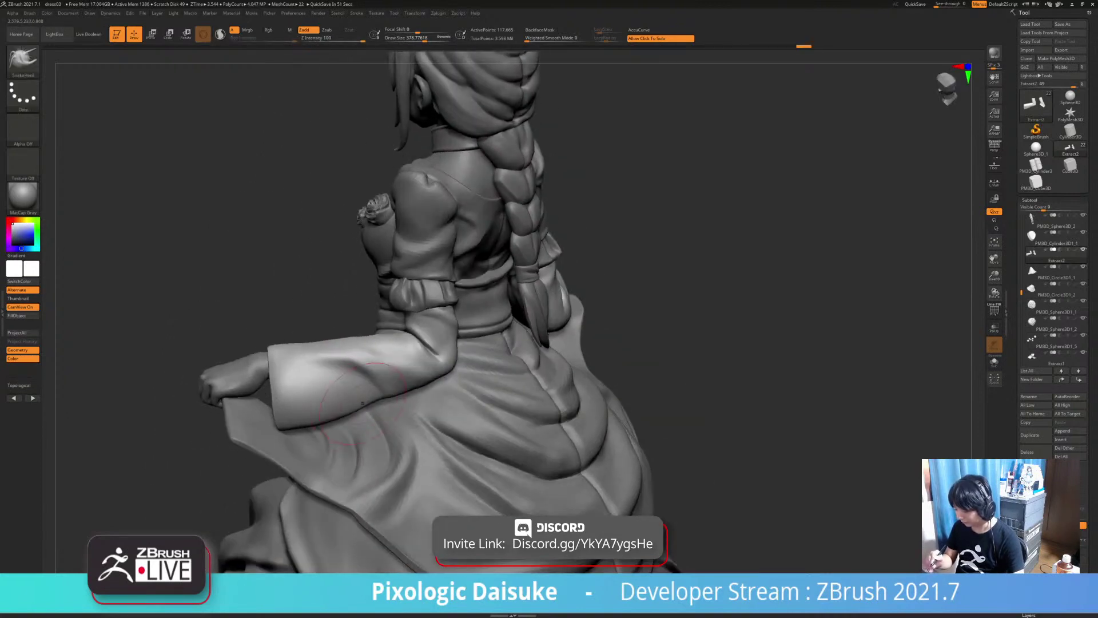
alt+right_drag(453, 338, 503, 230)
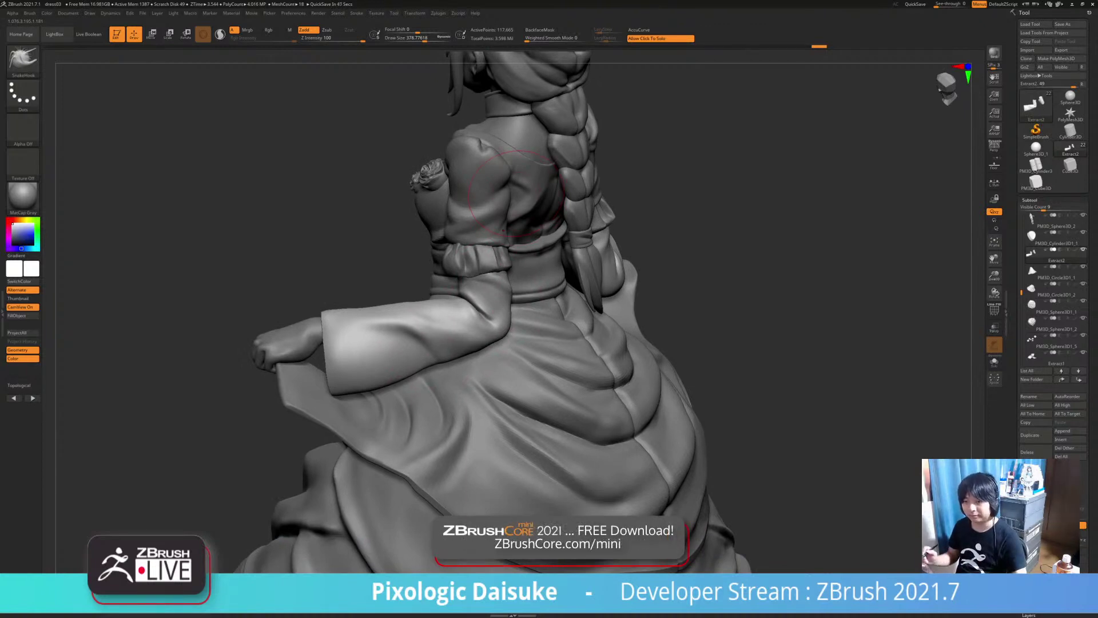
ctrl+right_drag(432, 365, 432, 399)
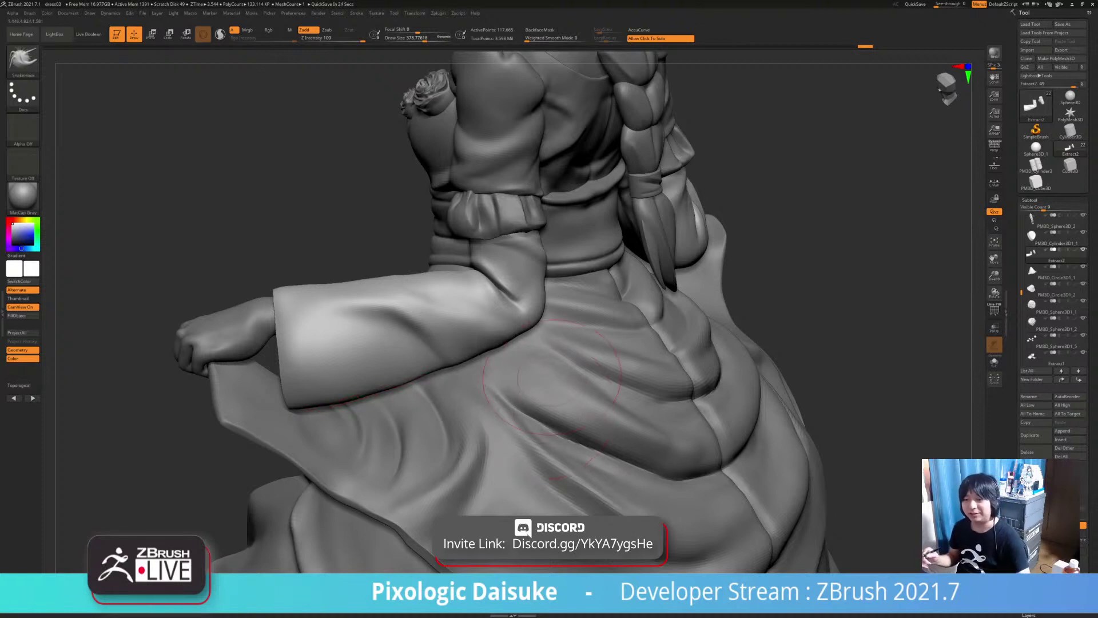
mouse_move(552, 378)
right_down()
mouse_move(541, 394)
mouse_move(515, 331)
mouse_move(407, 369)
mouse_move(452, 323)
right_up()
drag(394, 366, 387, 373)
Adjust the cuff opening around the wrist and the adjoining sleeve surface with SnakeHook from the front and side
mouse_move(412, 337)
right_down()
mouse_move(403, 356)
mouse_move(474, 352)
right_up()
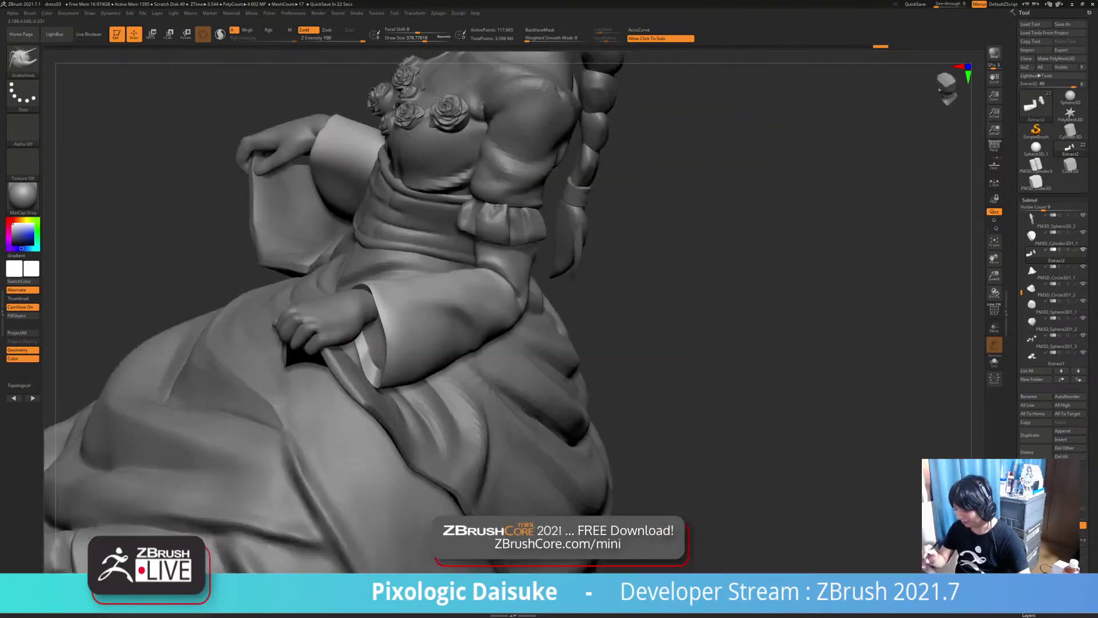
mouse_move(269, 364)
mouse_down()
mouse_move(387, 309)
mouse_move(375, 316)
mouse_up()
right_drag(401, 314, 357, 329)
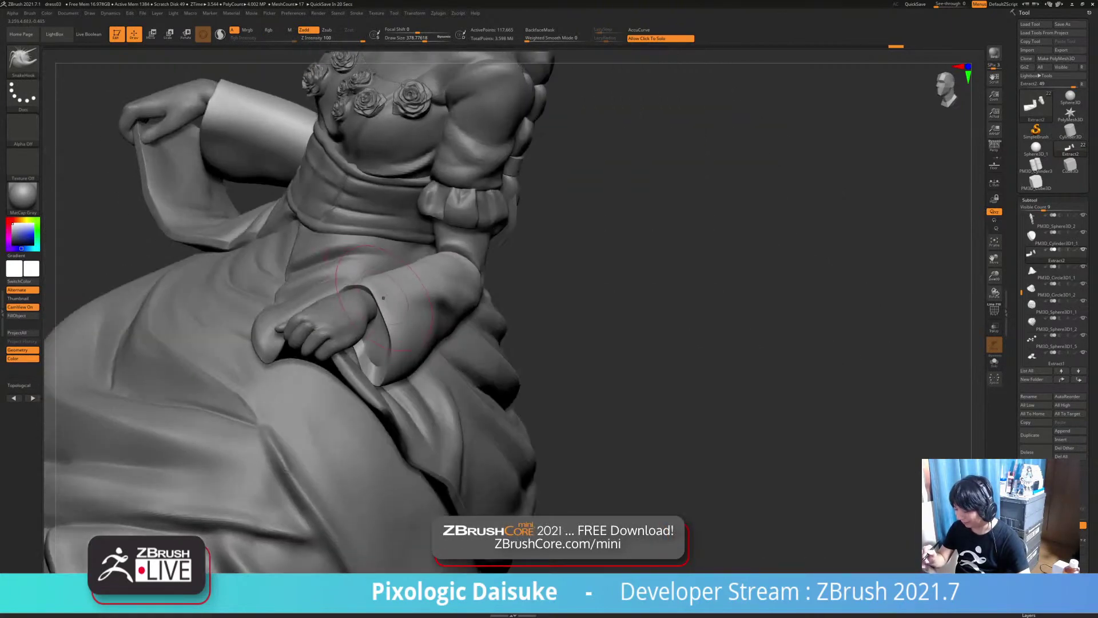
drag(420, 315, 413, 320)
right_drag(435, 321, 366, 303)
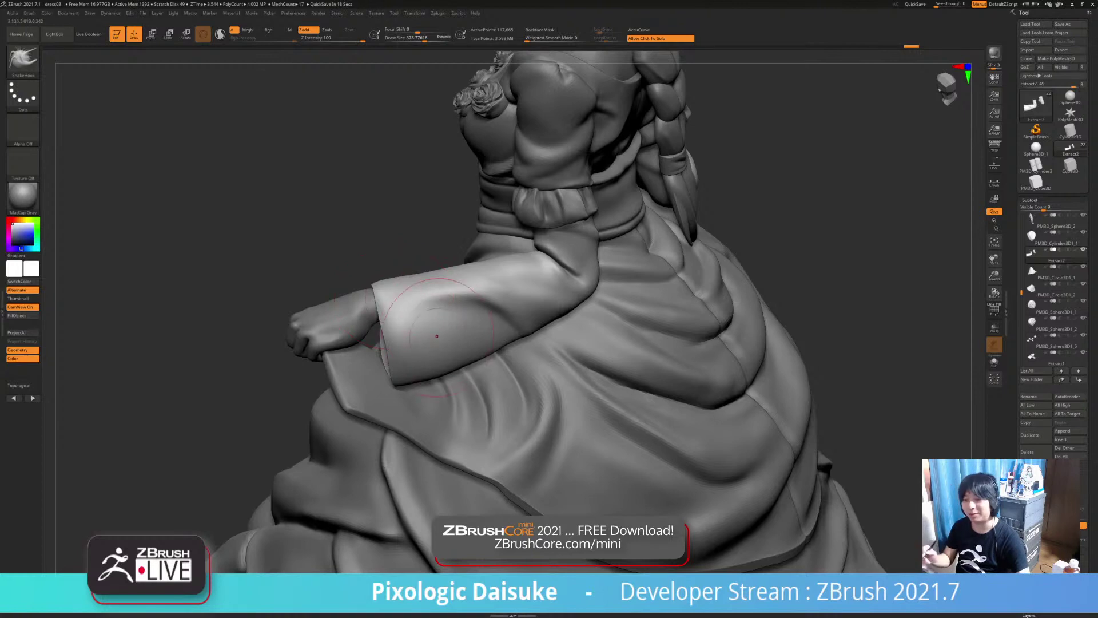
alt+right_drag(436, 336, 400, 275)
right_drag(377, 229, 364, 273)
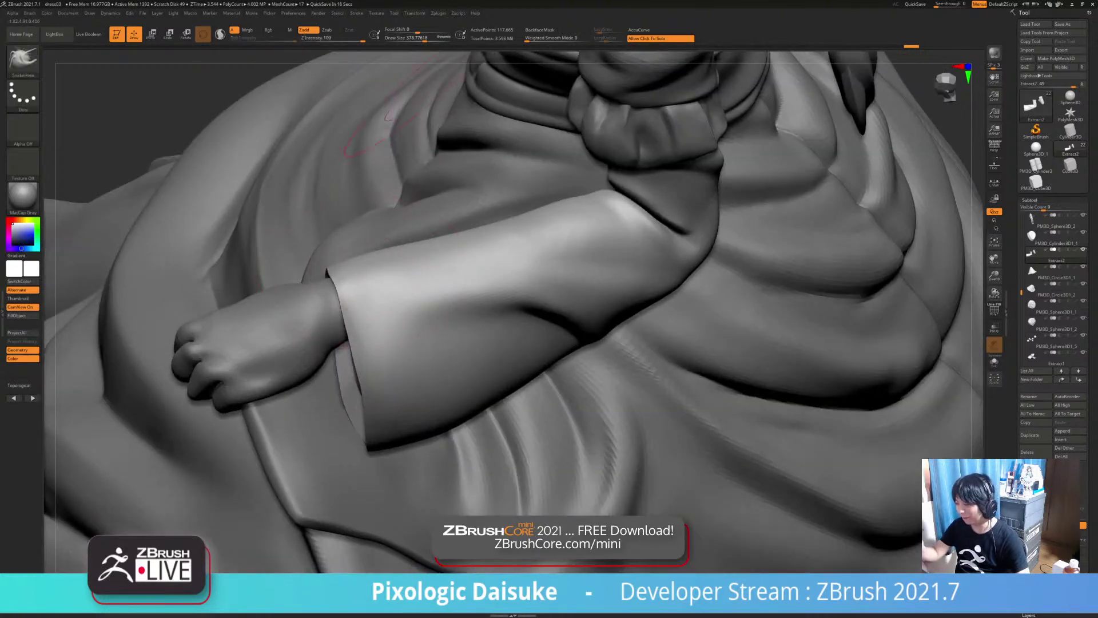
Refine the inner edge of the sleeve's cuff where it wraps around the wrist with a smaller SnakeHook brush
drag(425, 39, 418, 38)
mouse_move(346, 234)
right_down()
mouse_move(358, 270)
mouse_move(366, 217)
mouse_move(388, 189)
right_up()
drag(322, 253, 312, 260)
right_drag(377, 229, 332, 252)
drag(328, 260, 318, 268)
alt+right_drag(343, 274, 362, 314)
right_drag(412, 343, 515, 435)
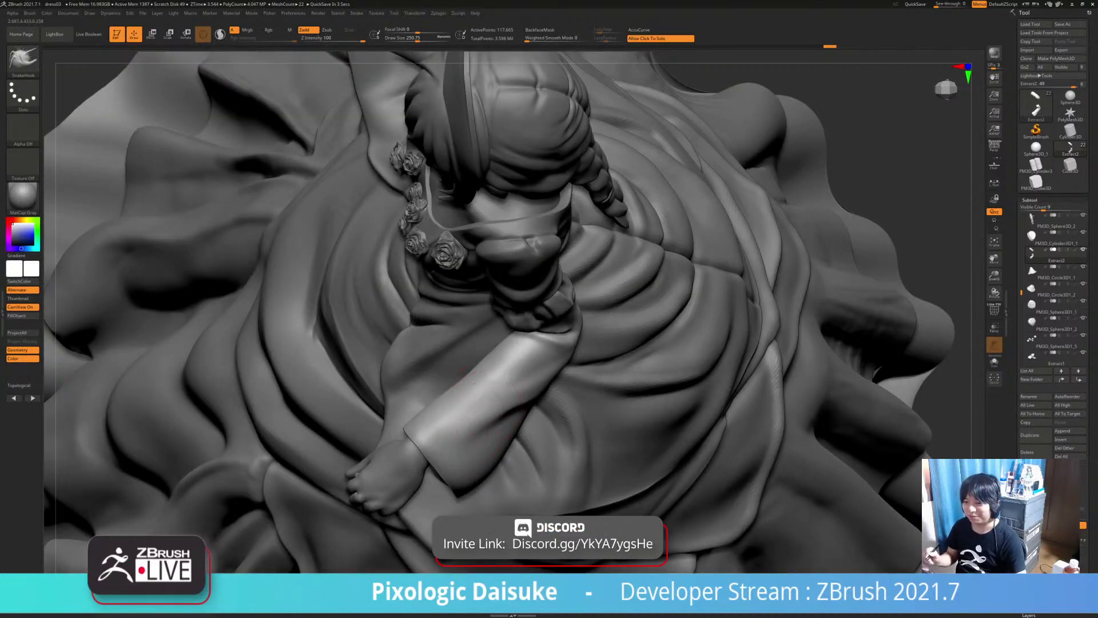
Select the dress and check its bodice and overskirt in isolation from the front
right_drag(464, 372, 387, 434)
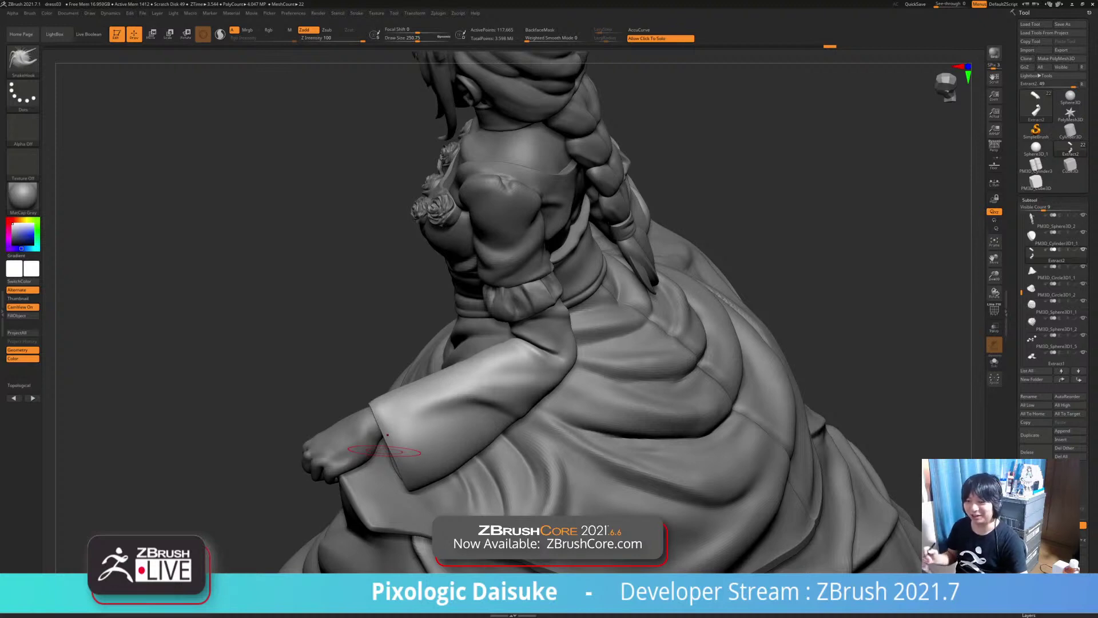
right_drag(387, 434, 389, 371)
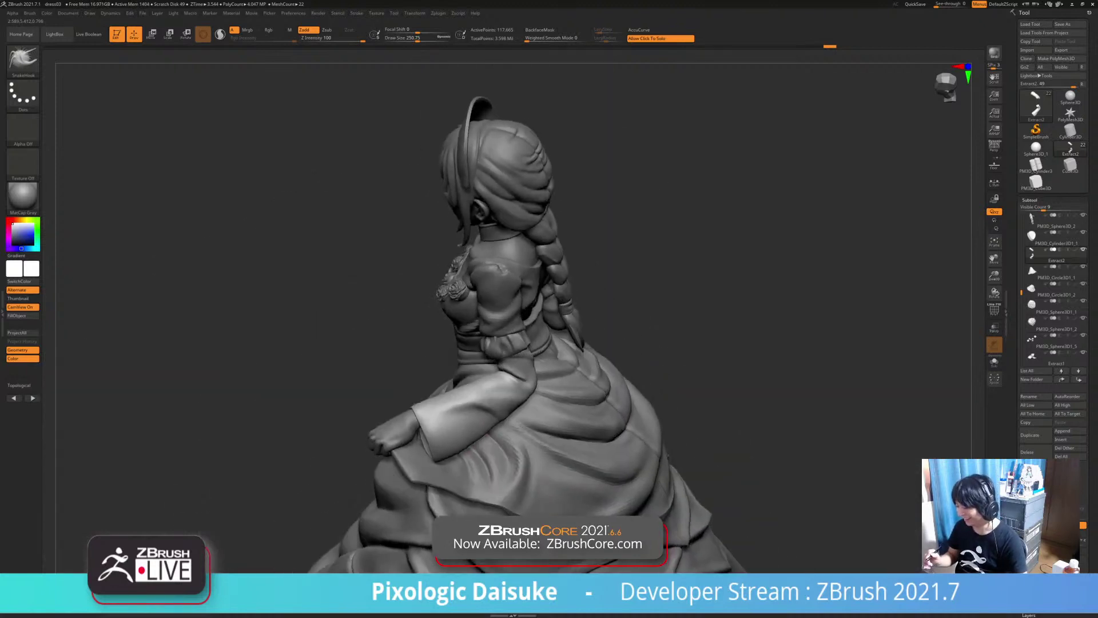
mouse_move(423, 321)
right_down()
mouse_move(486, 275)
mouse_move(486, 332)
right_up()
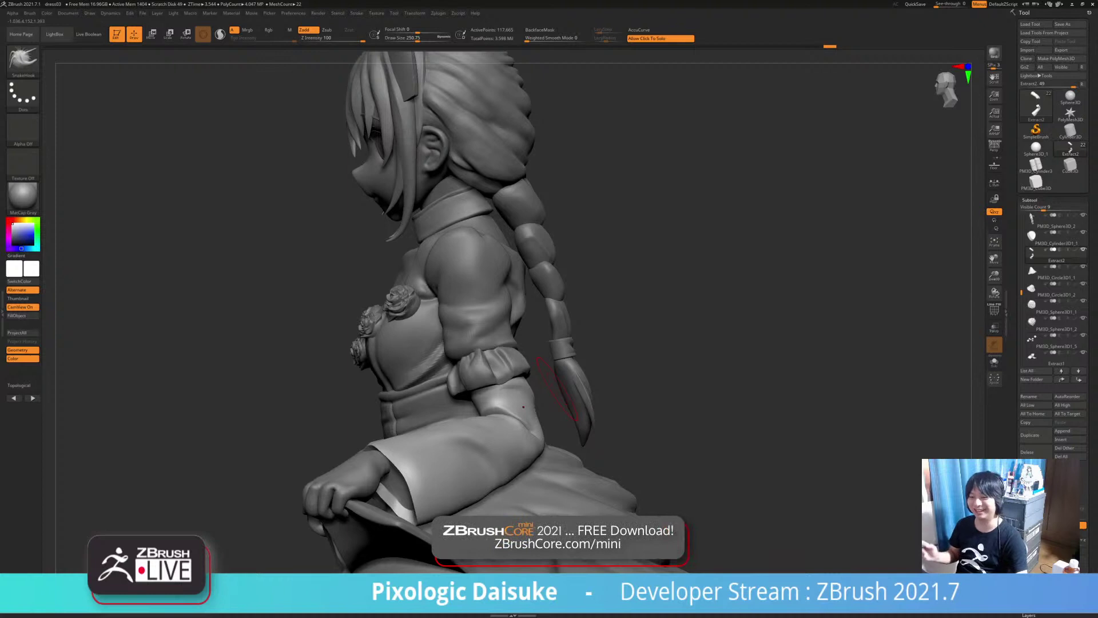
alt+click(487, 342)
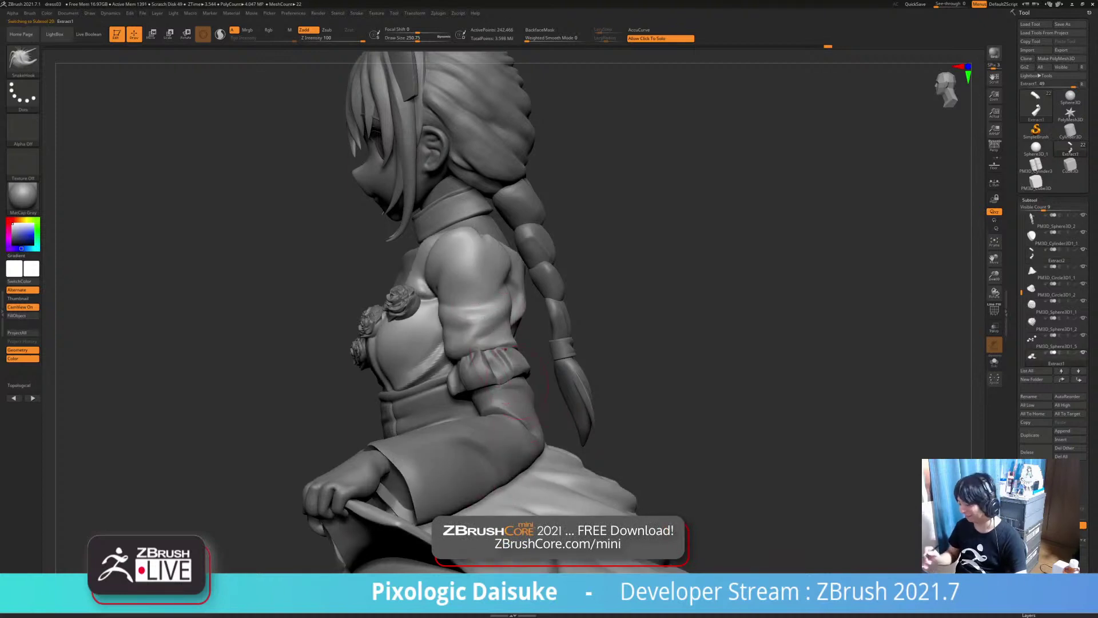
right_drag(504, 487, 695, 486)
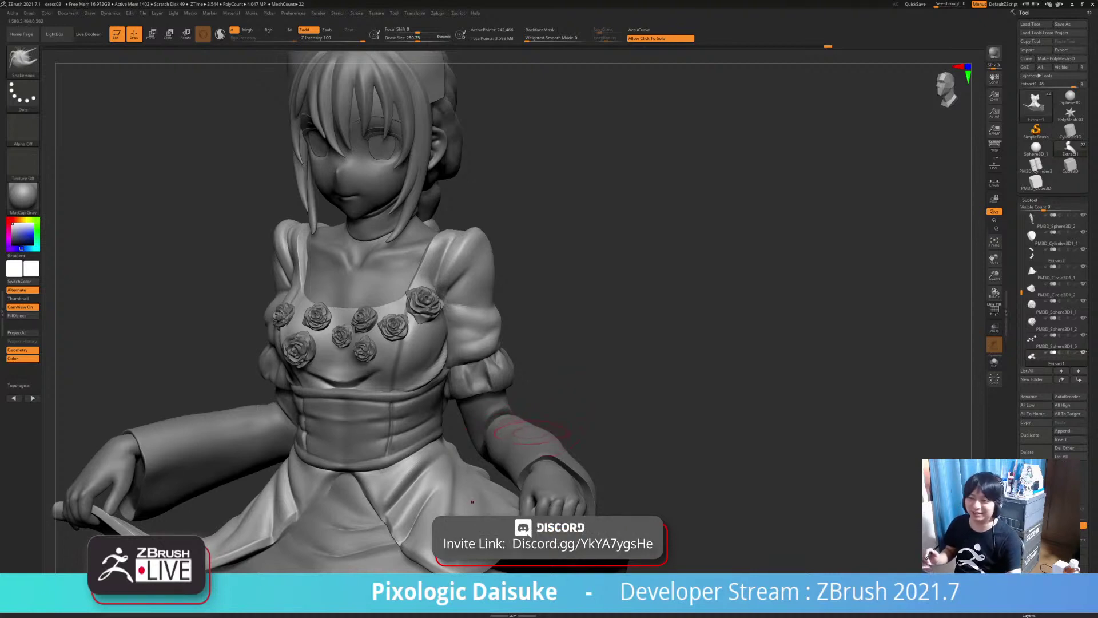
ctrl+right_drag(547, 390, 504, 441)
mouse_move(504, 441)
right_down()
mouse_move(537, 457)
mouse_move(498, 424)
right_up()
mouse_move(421, 362)
ctrl+right_down()
mouse_move(402, 314)
mouse_move(343, 308)
ctrl+right_up()
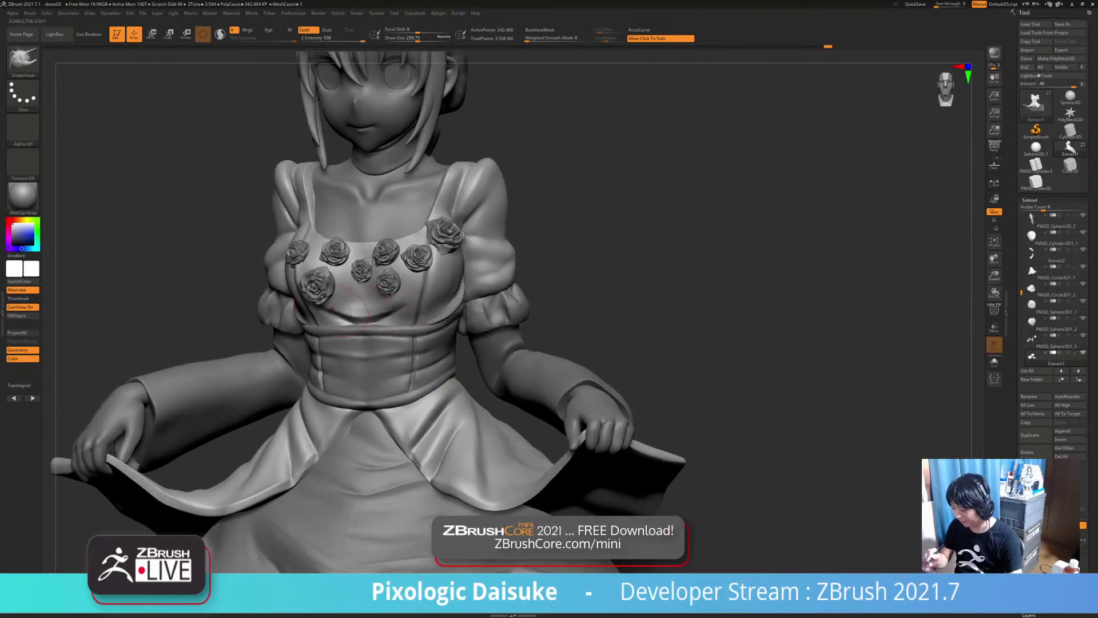
drag(543, 331, 572, 320)
click(572, 321)
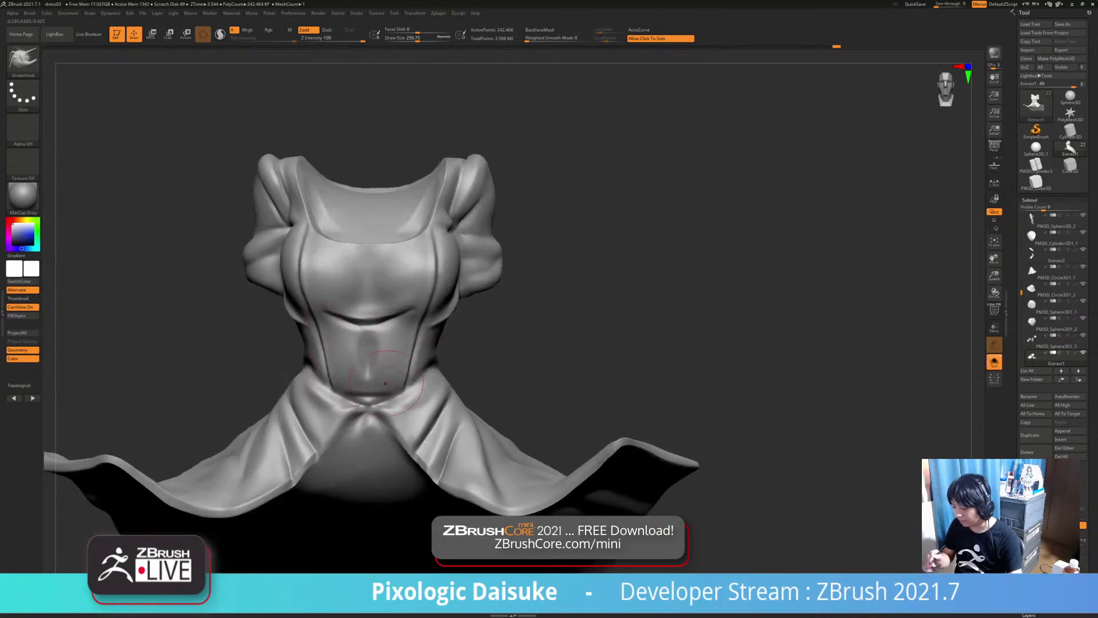
click(538, 363)
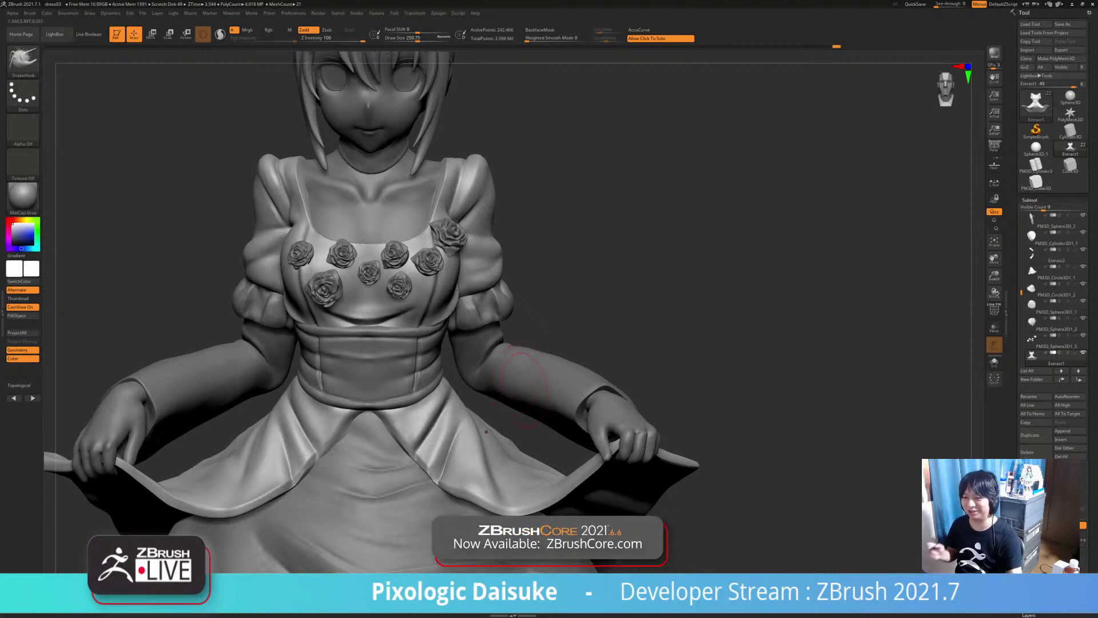
Smooth the folds on the front of the overskirt and on its back panel beneath the flared sleeve
mouse_move(568, 394)
right_down()
mouse_move(426, 392)
mouse_move(452, 372)
mouse_move(563, 374)
mouse_move(572, 394)
right_up()
mouse_move(525, 457)
alt+right_down()
mouse_move(499, 420)
mouse_move(509, 401)
mouse_move(458, 407)
mouse_move(493, 437)
mouse_move(489, 457)
alt+right_up()
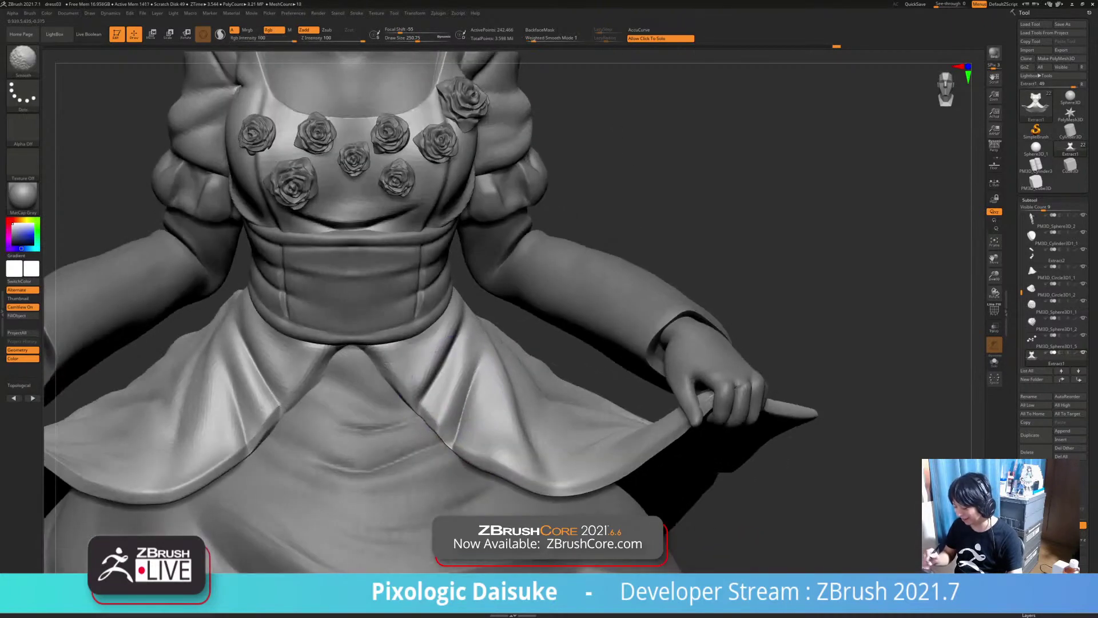
shift+drag(249, 411, 262, 426)
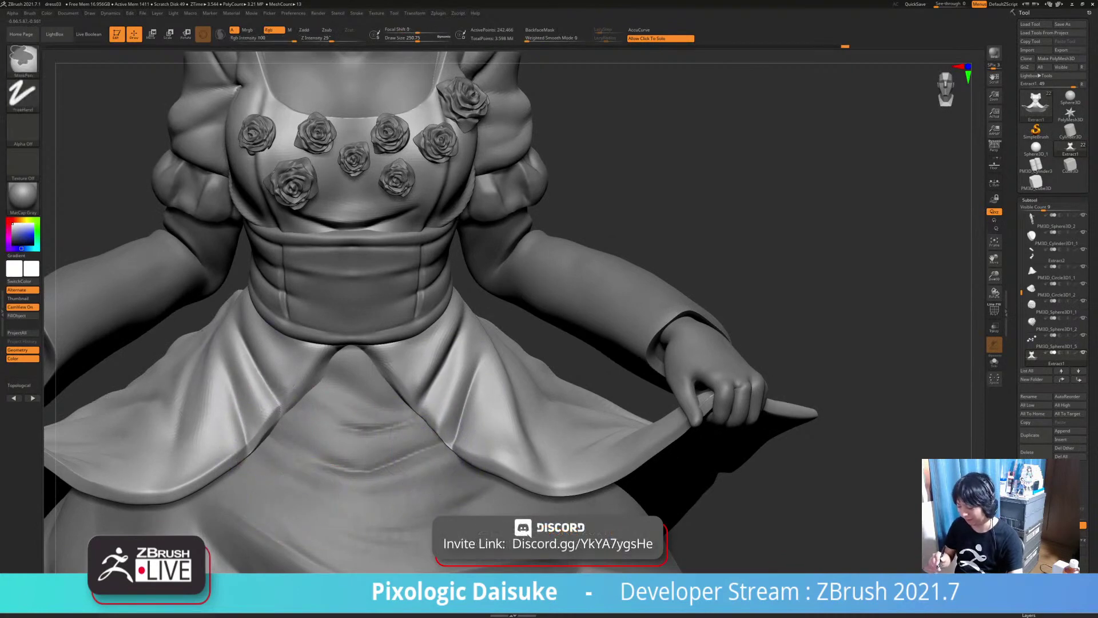
mouse_move(485, 455)
ctrl+right_down()
mouse_move(440, 433)
mouse_move(457, 383)
mouse_move(257, 400)
ctrl+right_up()
mouse_move(551, 420)
alt+right_down()
mouse_move(449, 418)
mouse_move(413, 445)
mouse_move(448, 450)
alt+right_up()
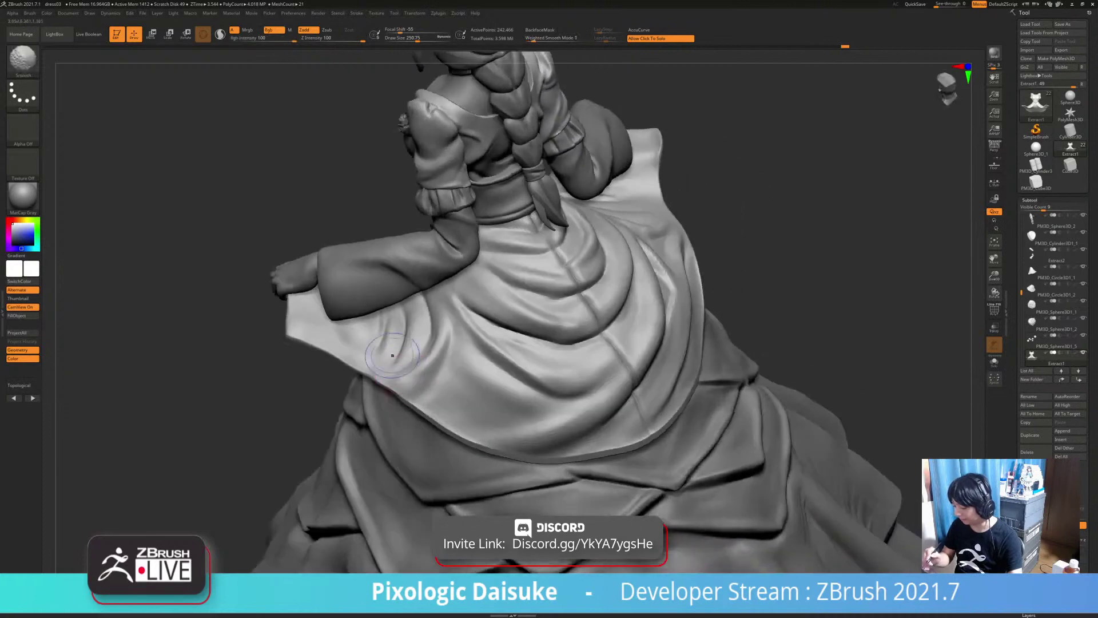
mouse_move(392, 339)
shift+mouse_down()
mouse_move(383, 364)
mouse_move(402, 342)
shift+mouse_up()
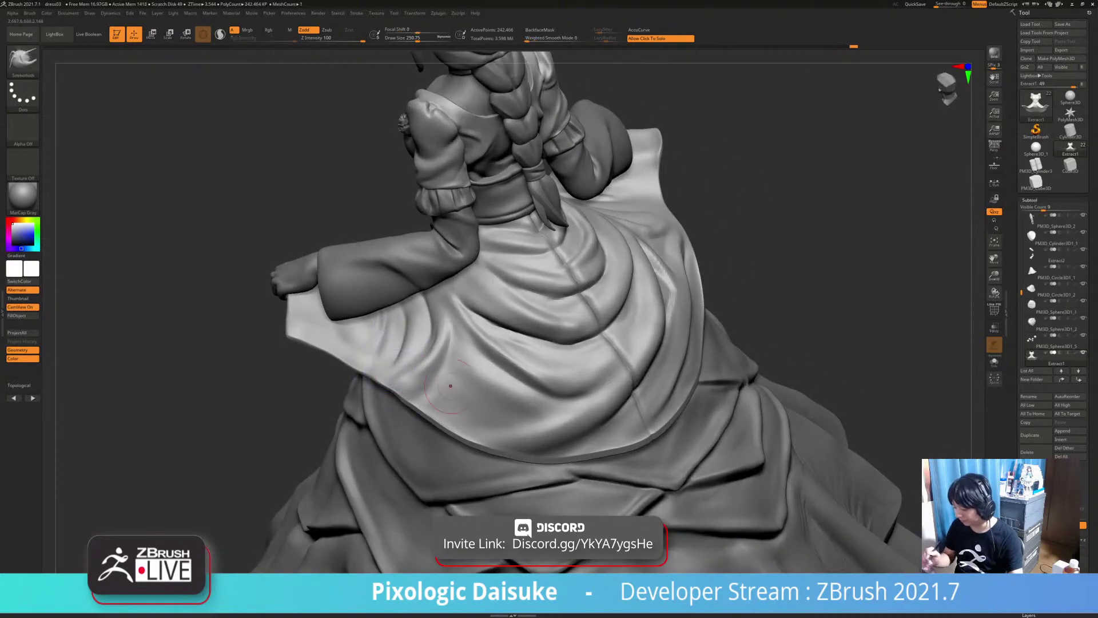
Subdivide the dress mesh once and smooth the folds on the back of the overskirt
mouse_move(593, 466)
alt+right_down()
mouse_move(528, 535)
mouse_move(508, 532)
alt+right_up()
key(ctrl+d)
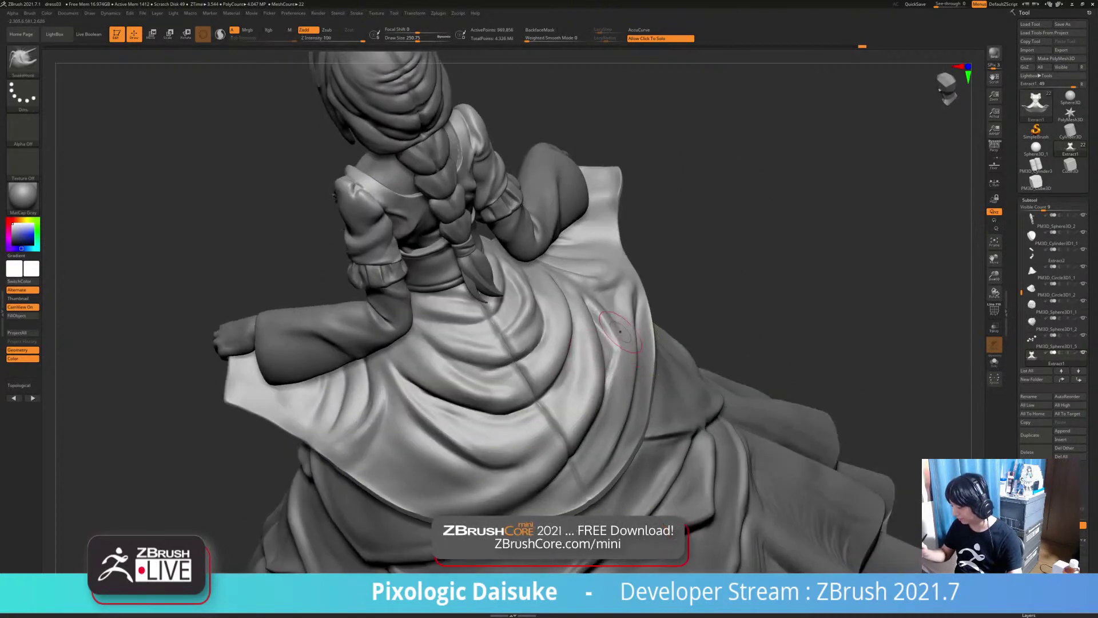
right_drag(618, 326, 595, 332)
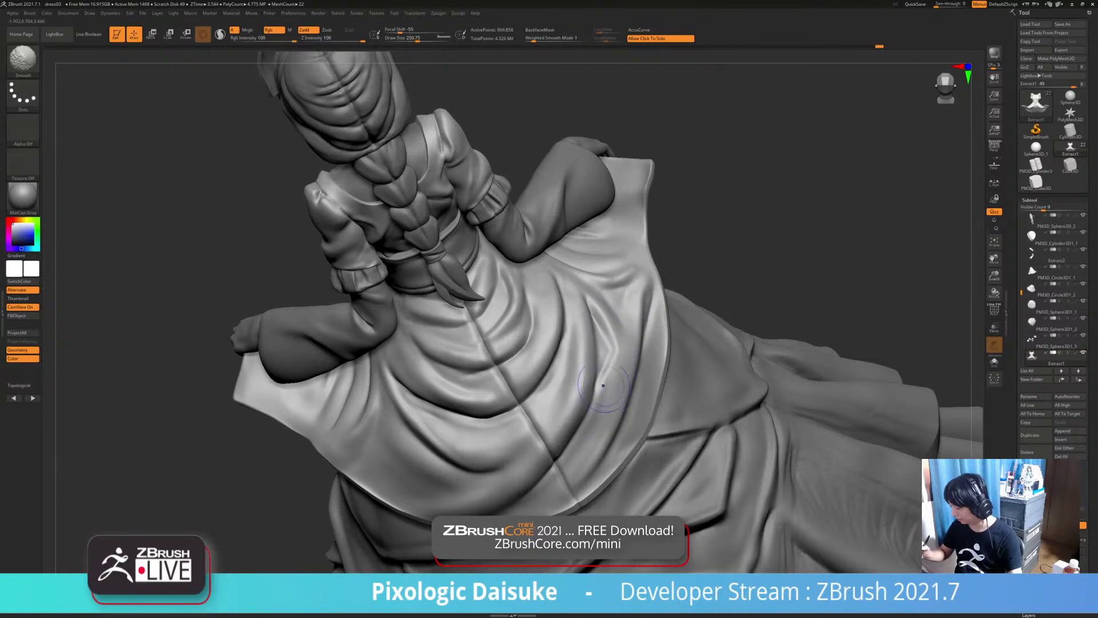
shift+drag(603, 385, 600, 400)
mouse_move(607, 395)
ctrl+right_down()
mouse_move(601, 331)
mouse_move(646, 297)
ctrl+right_up()
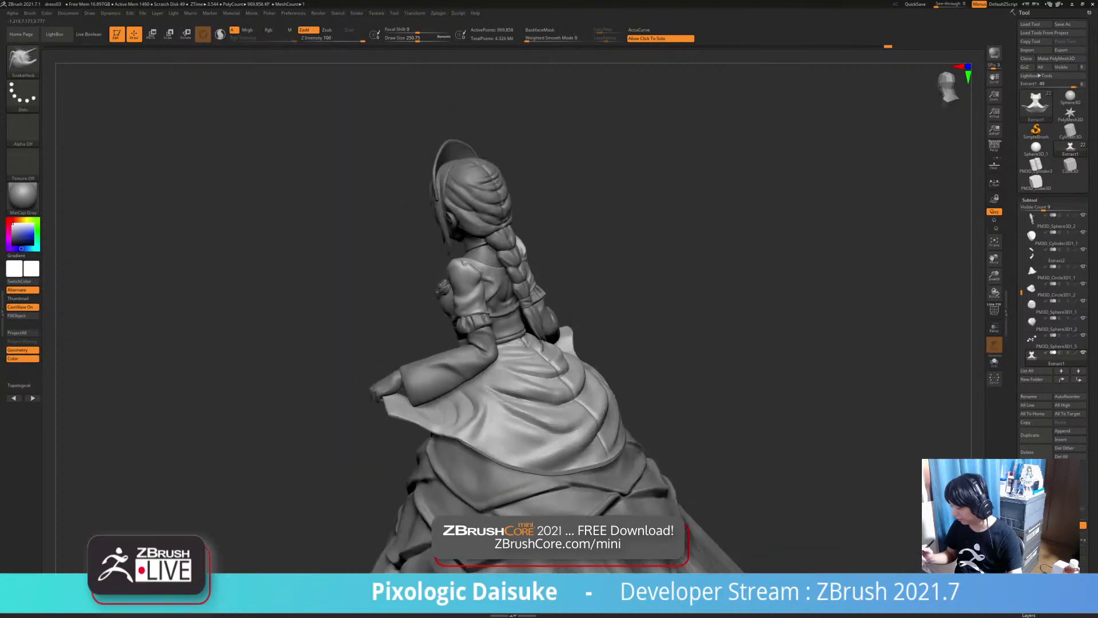
Carve the pleat crease on top of the puffed sleeve's shoulder with DamStandard at a draw size of about 116
mouse_move(572, 460)
right_down()
mouse_move(620, 425)
mouse_move(613, 397)
mouse_move(612, 443)
mouse_move(686, 426)
mouse_move(732, 458)
right_up()
alt+right_drag(561, 349, 606, 417)
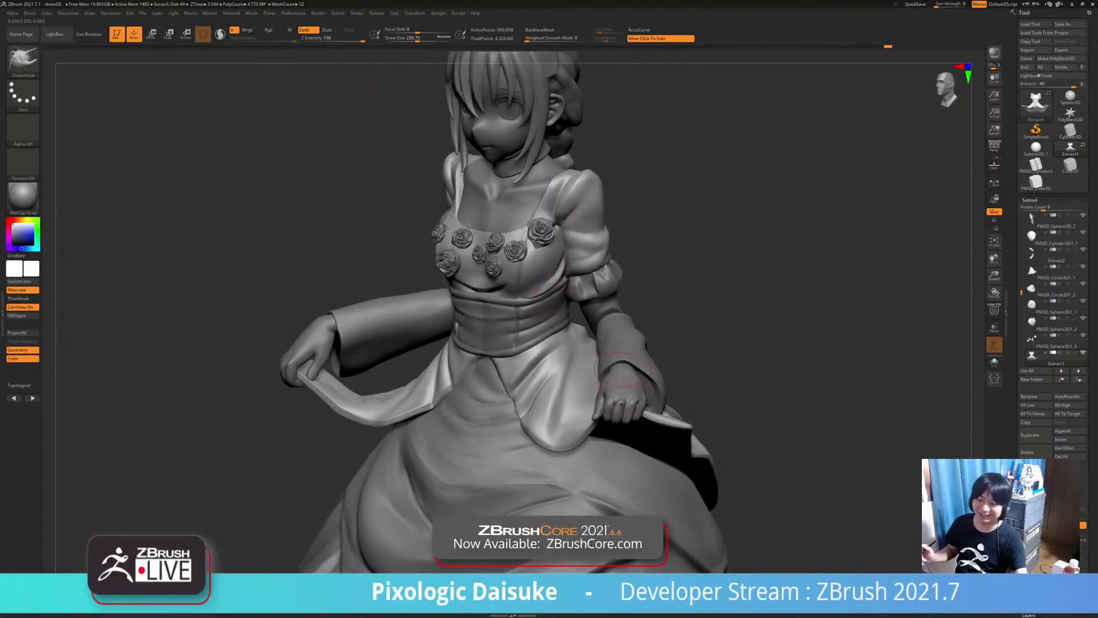
right_drag(623, 372, 458, 360)
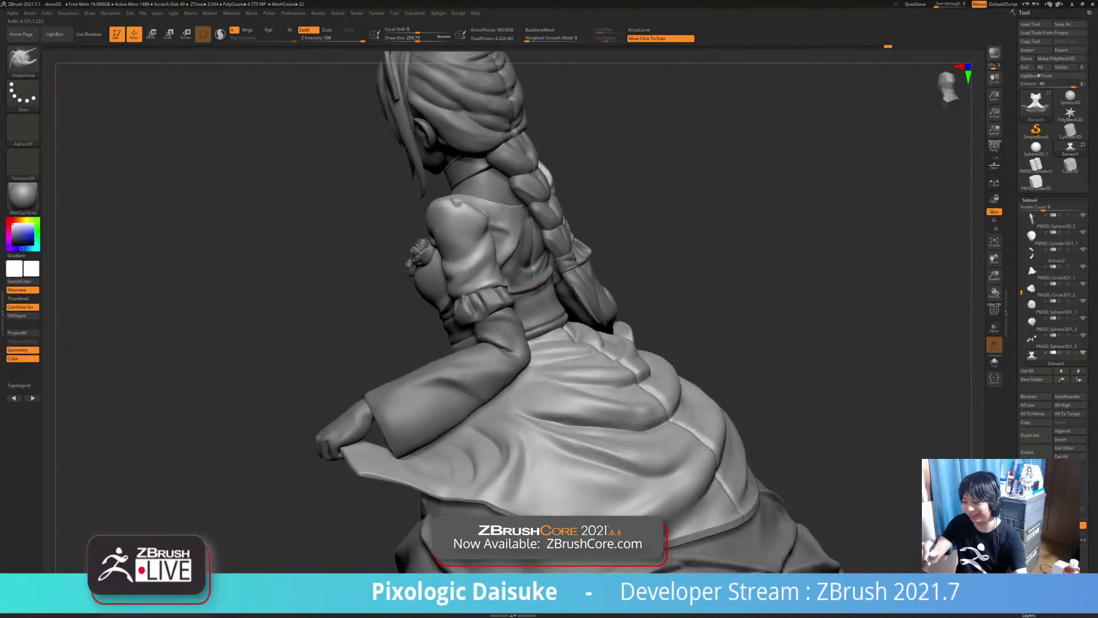
key(b)
key(d)
key(s)
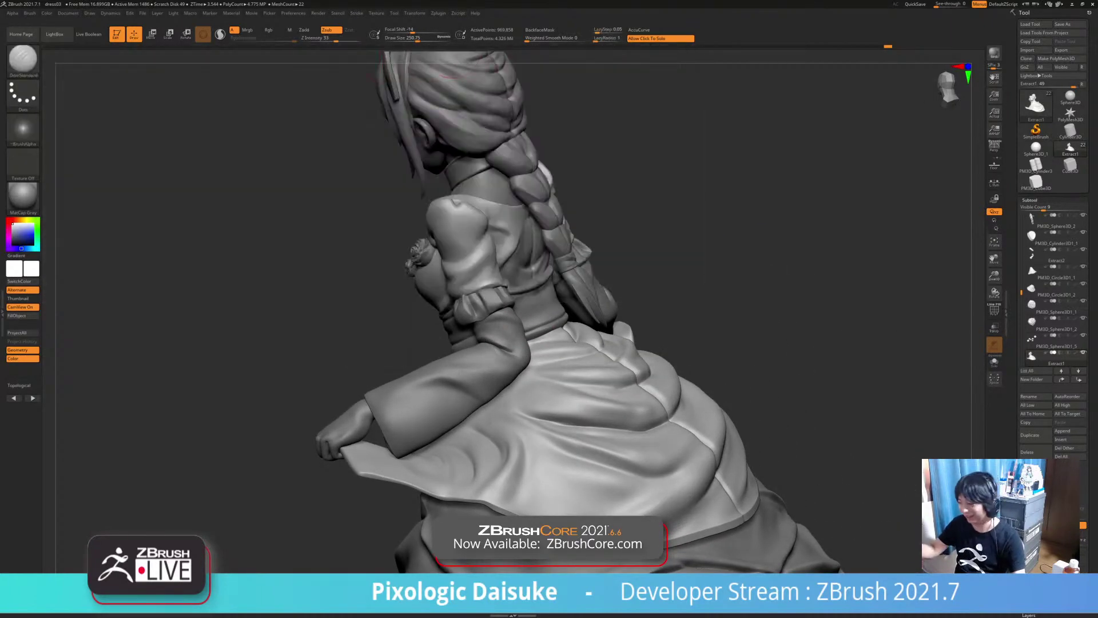
ctrl+right_drag(447, 62, 395, 117)
alt+right_drag(344, 63, 442, 172)
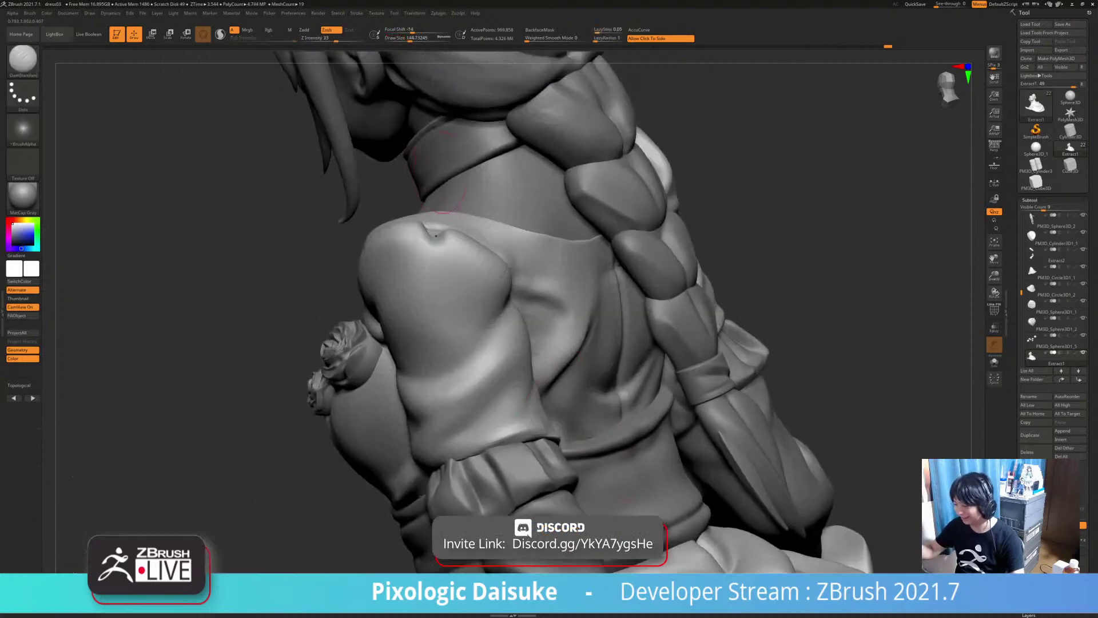
drag(410, 38, 406, 38)
right_drag(367, 143, 426, 164)
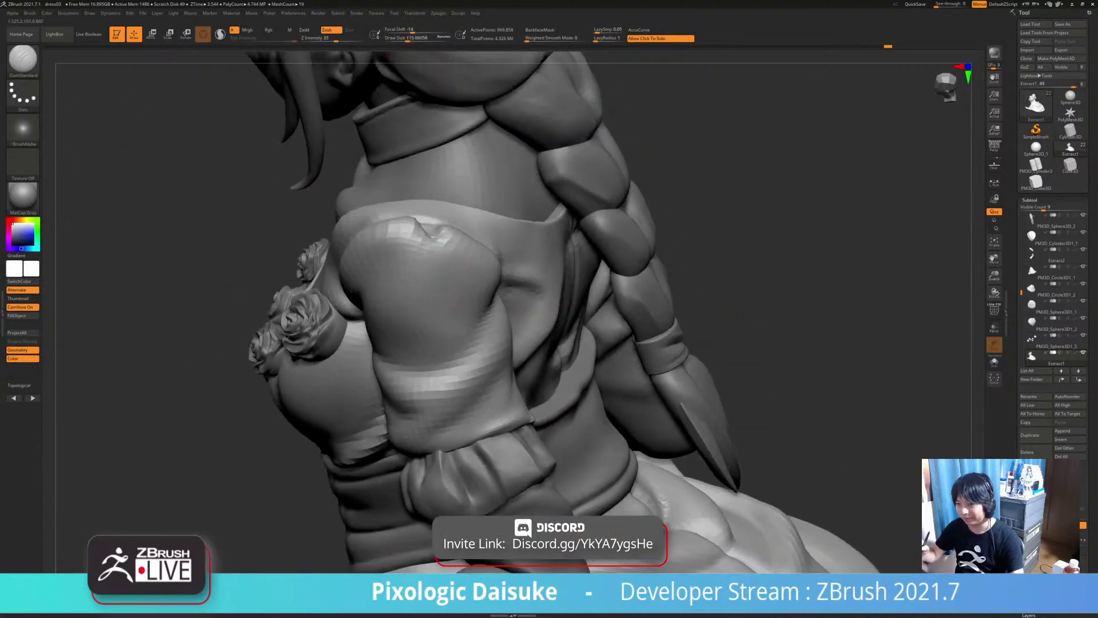
right_drag(430, 255, 434, 262)
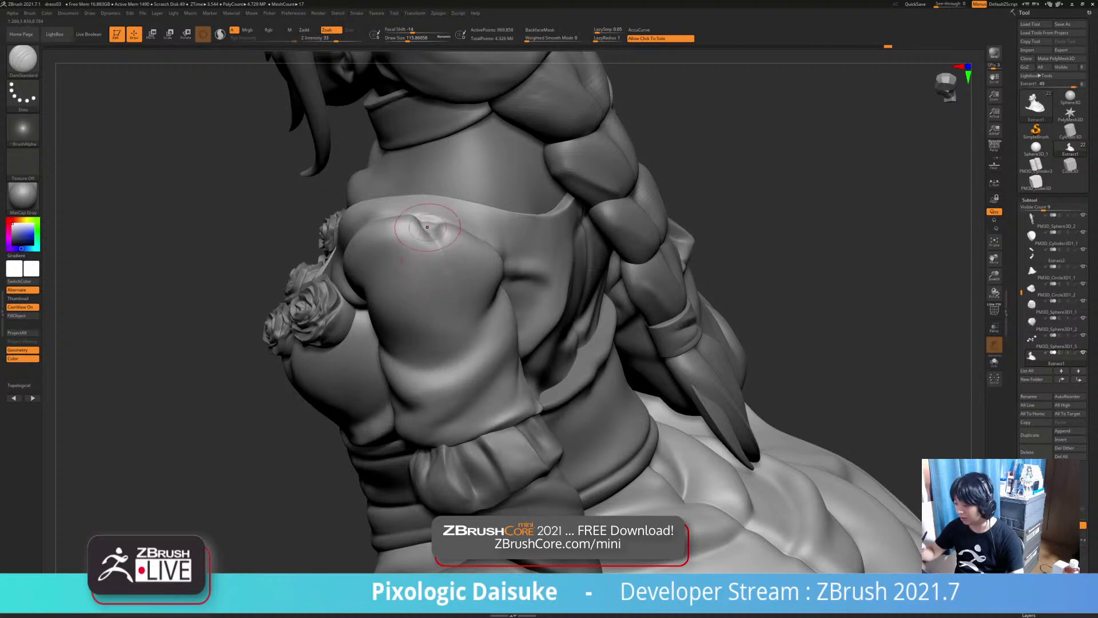
drag(426, 222, 448, 262)
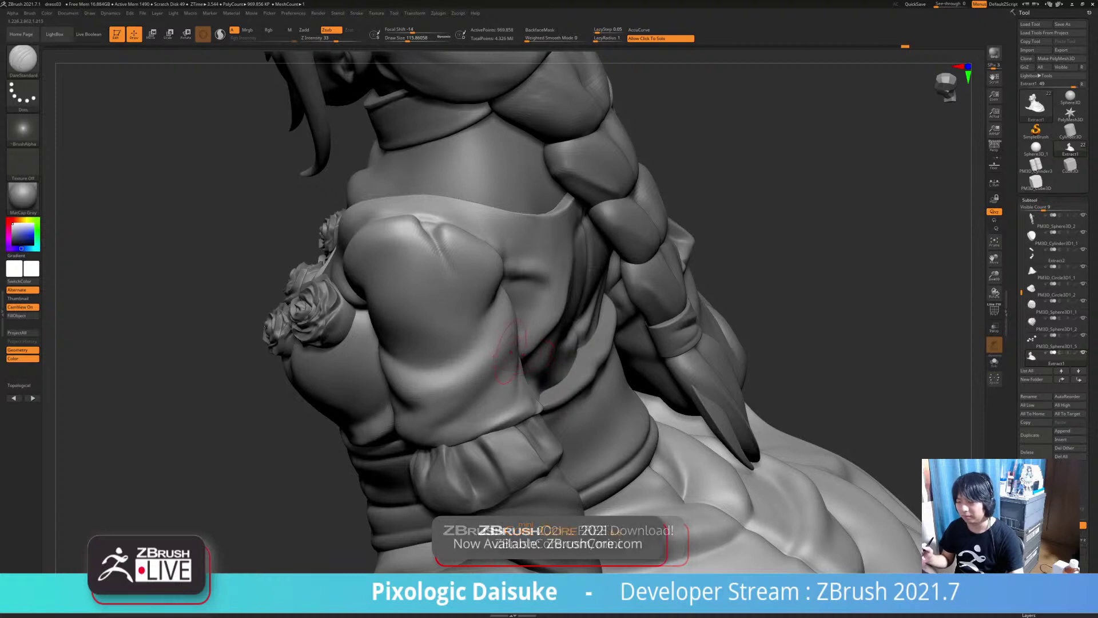
Carve a crease across the front of the puffed sleeve near the armpit and smooth the surface around it
right_drag(459, 260, 501, 269)
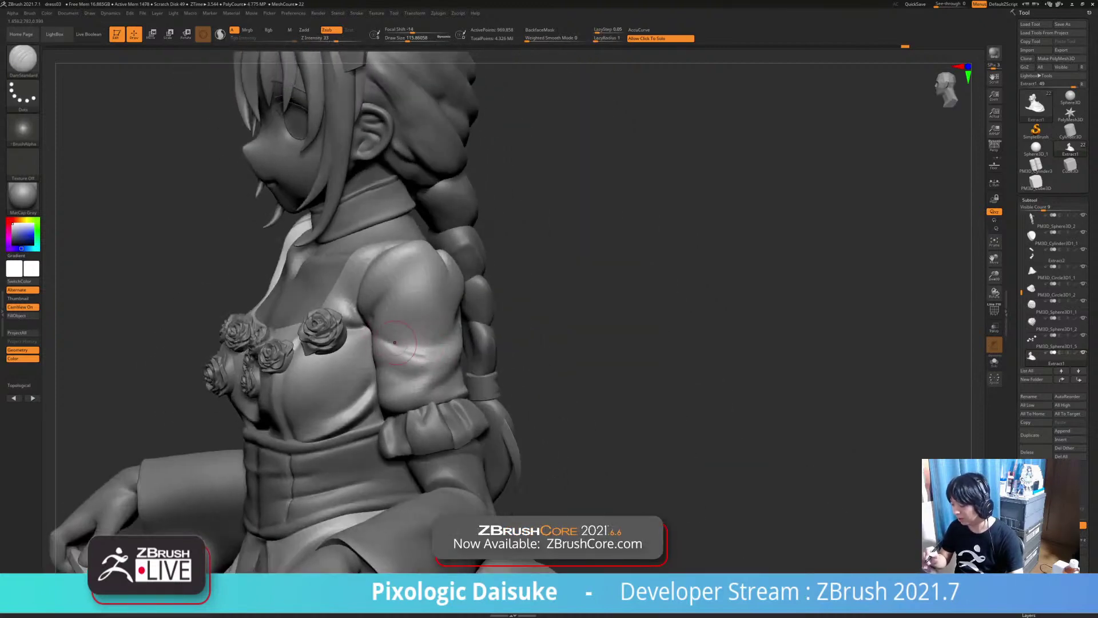
mouse_move(424, 351)
right_down()
mouse_move(459, 322)
mouse_move(418, 353)
mouse_move(472, 349)
mouse_move(473, 322)
mouse_move(526, 337)
mouse_move(466, 350)
mouse_move(388, 325)
mouse_move(426, 329)
right_up()
drag(337, 327, 386, 342)
key(ctrl+z)
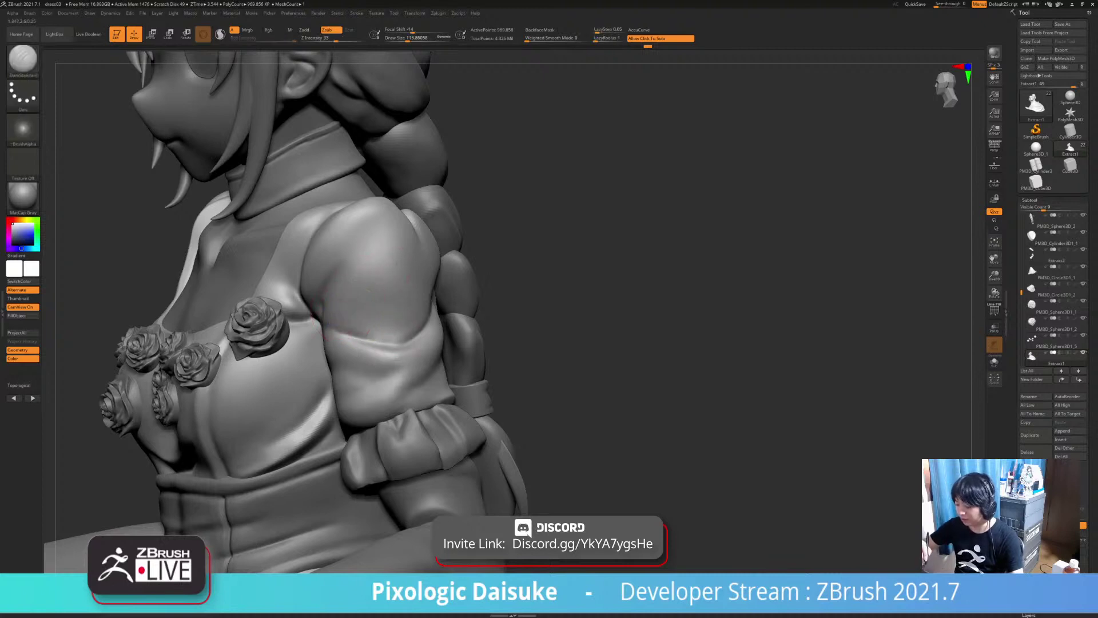
drag(334, 315, 368, 338)
mouse_move(338, 294)
shift+mouse_down()
mouse_move(353, 309)
mouse_move(343, 349)
mouse_move(383, 372)
shift+mouse_up()
Switch to the SnakeHook brush and check the puffed sleeves and the bodice's back with the dress isolated
key(b)
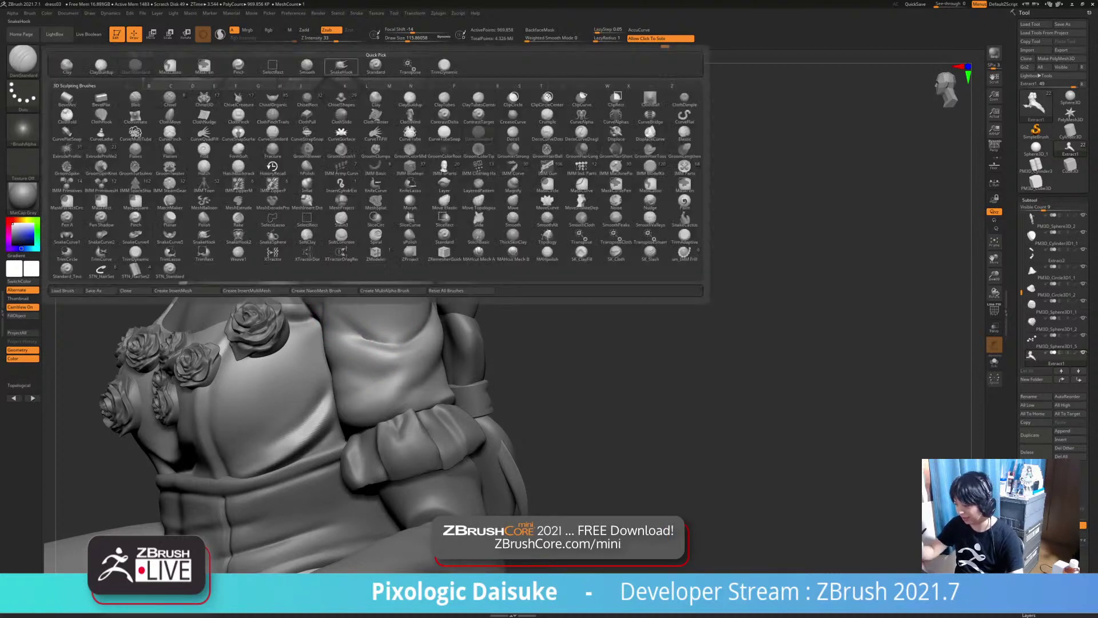
click(342, 67)
right_drag(412, 321, 355, 317)
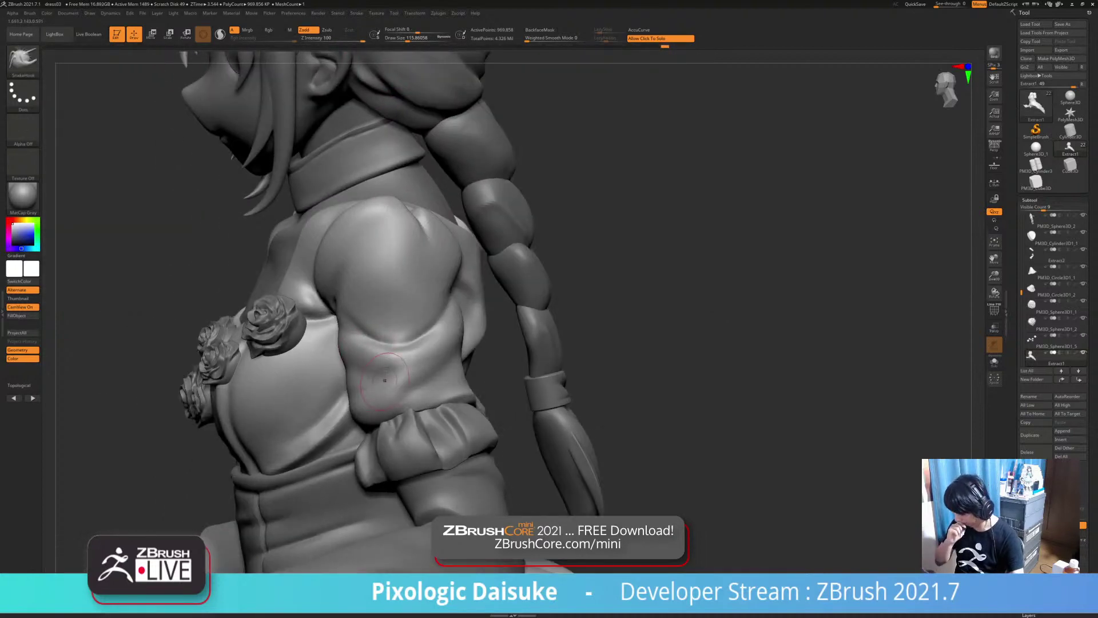
mouse_move(384, 380)
ctrl+right_down()
mouse_move(381, 352)
mouse_move(432, 349)
ctrl+right_up()
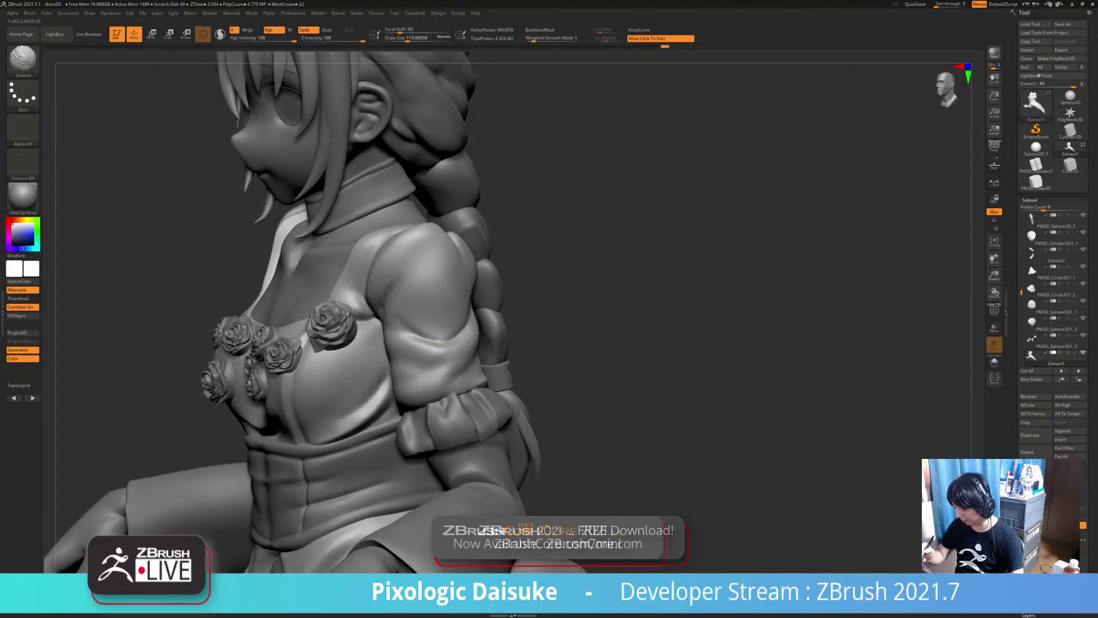
click(532, 320)
right_drag(531, 320, 480, 289)
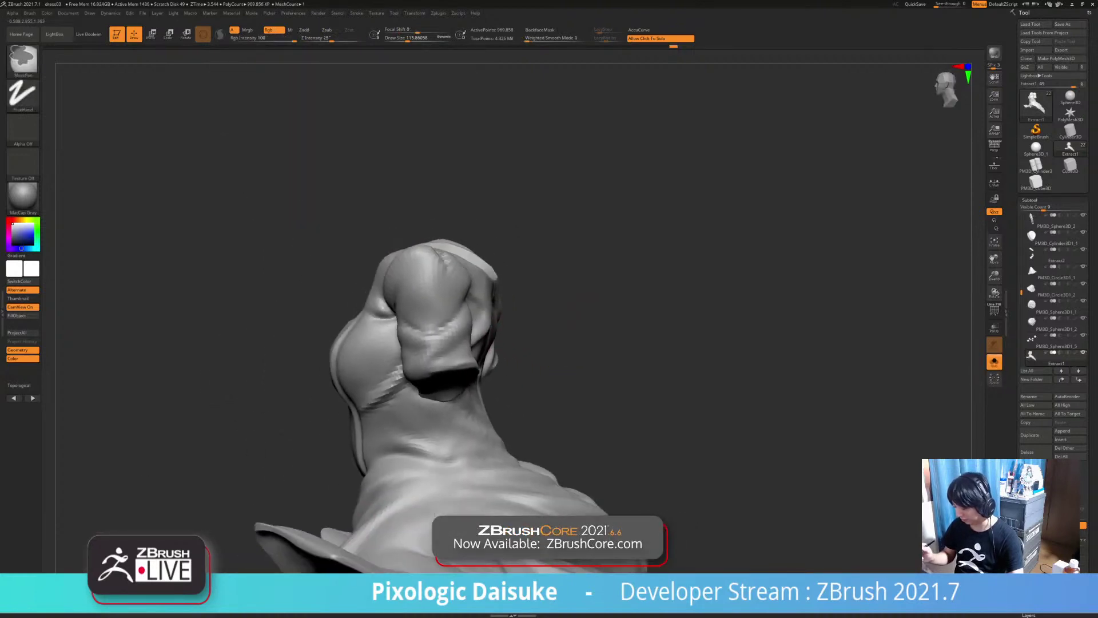
mouse_move(493, 346)
right_down()
mouse_move(477, 338)
mouse_move(549, 343)
mouse_move(529, 350)
mouse_move(563, 333)
right_up()
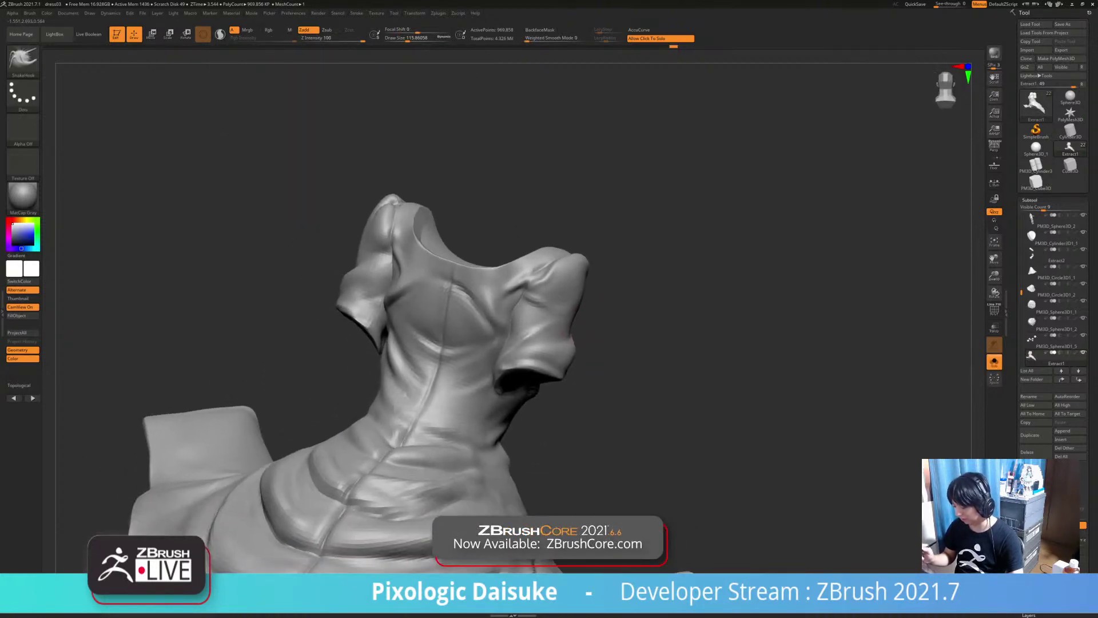
key(ctrl+shift+s)
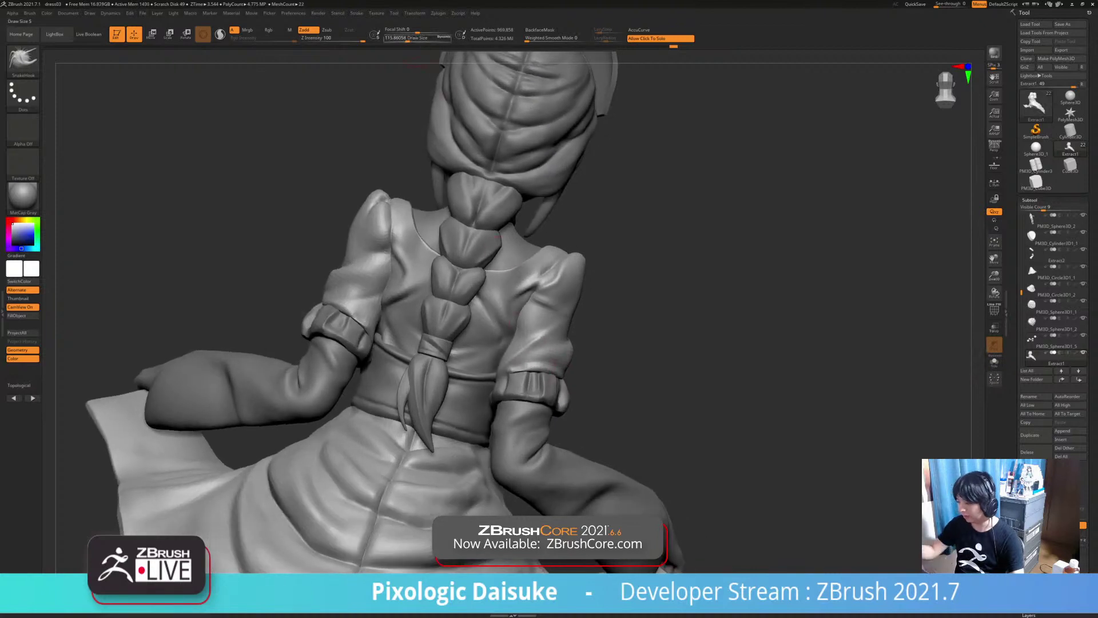
Adjust the back of the puffed sleeve with SnakeHook at a draw size of about 274 and backface masking on
drag(408, 39, 412, 39)
right_drag(395, 517, 373, 517)
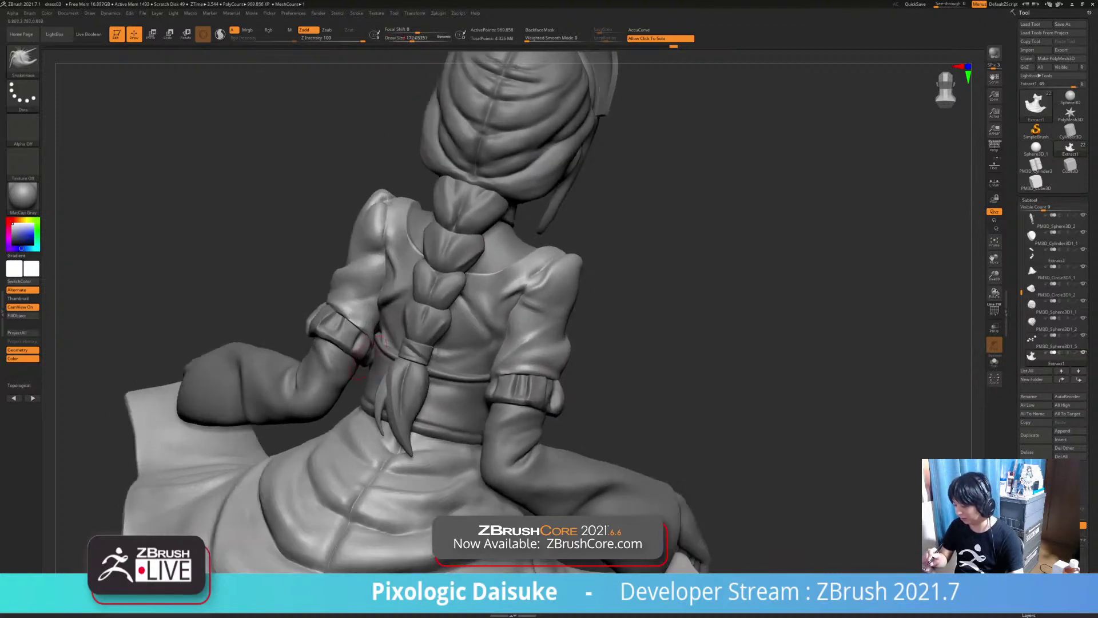
right_drag(371, 351, 347, 351)
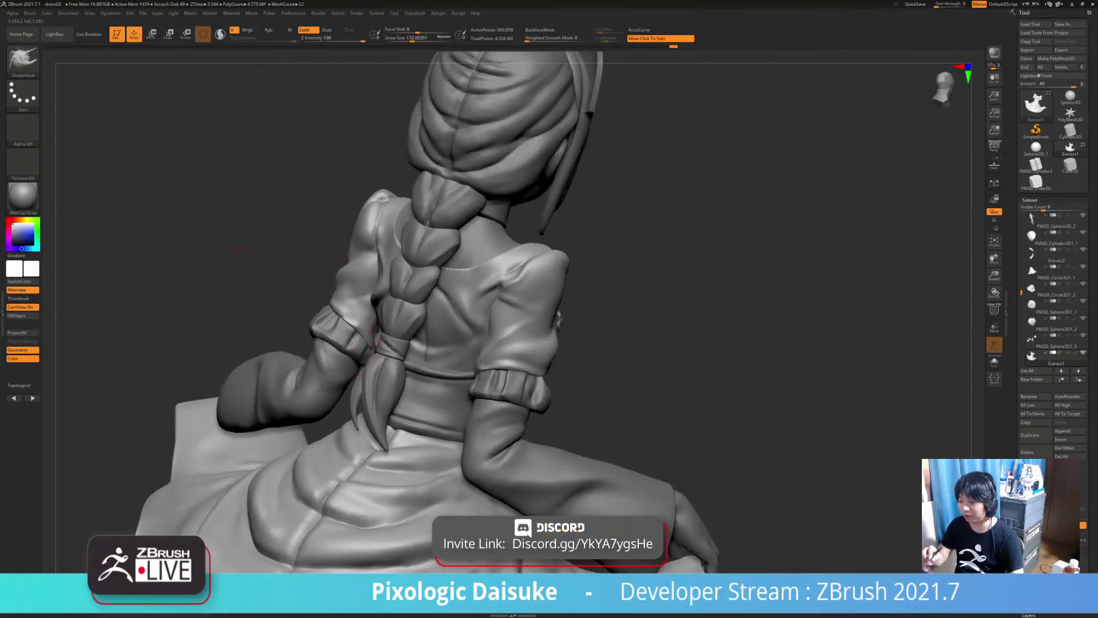
click(539, 30)
click(419, 39)
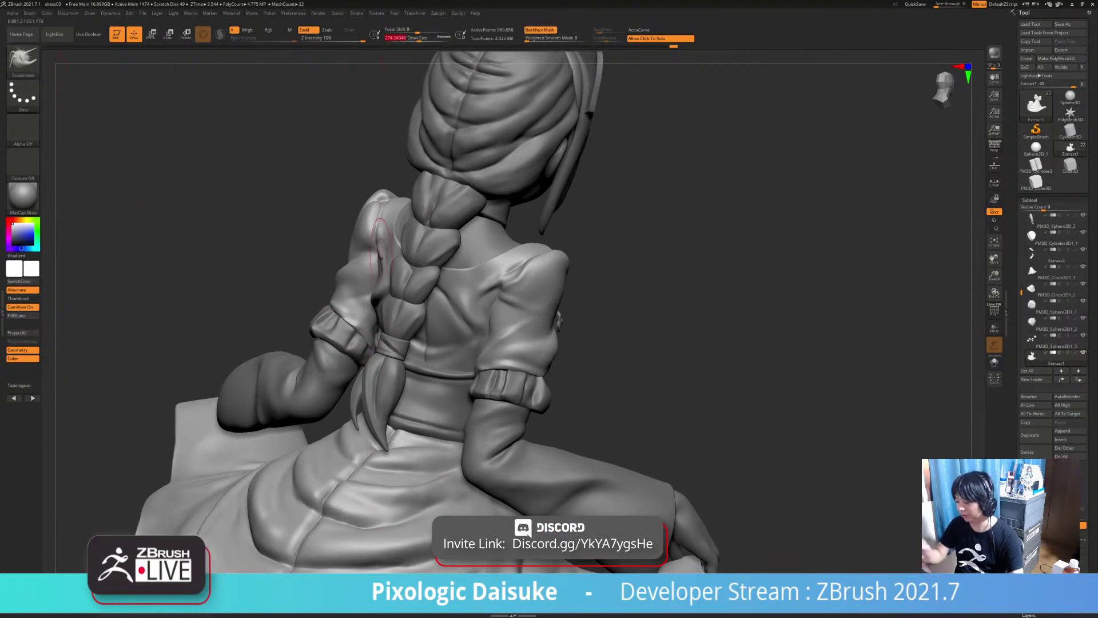
mouse_move(375, 301)
right_down()
mouse_move(352, 333)
mouse_move(385, 327)
mouse_move(368, 319)
mouse_move(355, 349)
mouse_move(281, 337)
mouse_move(306, 326)
mouse_move(295, 322)
mouse_move(371, 337)
mouse_move(356, 331)
right_up()
key(shift)
click(540, 30)
right_drag(286, 343, 327, 340)
mouse_move(241, 350)
right_down()
mouse_move(403, 354)
mouse_move(355, 332)
mouse_move(386, 353)
mouse_move(326, 356)
mouse_move(366, 362)
mouse_move(342, 345)
mouse_move(321, 350)
right_up()
mouse_move(352, 341)
right_down()
mouse_move(563, 339)
mouse_move(578, 349)
right_up()
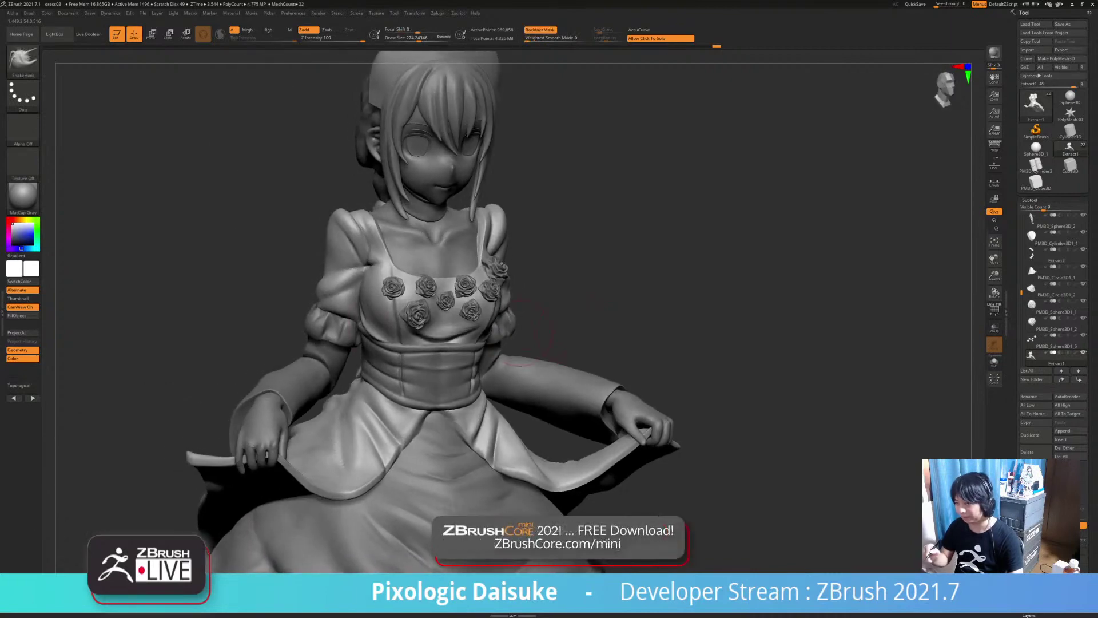
Examine the puffed sleeves, bodice, hair and headdress from the front and both sides
mouse_move(317, 353)
right_down()
mouse_move(366, 355)
mouse_move(343, 337)
right_up()
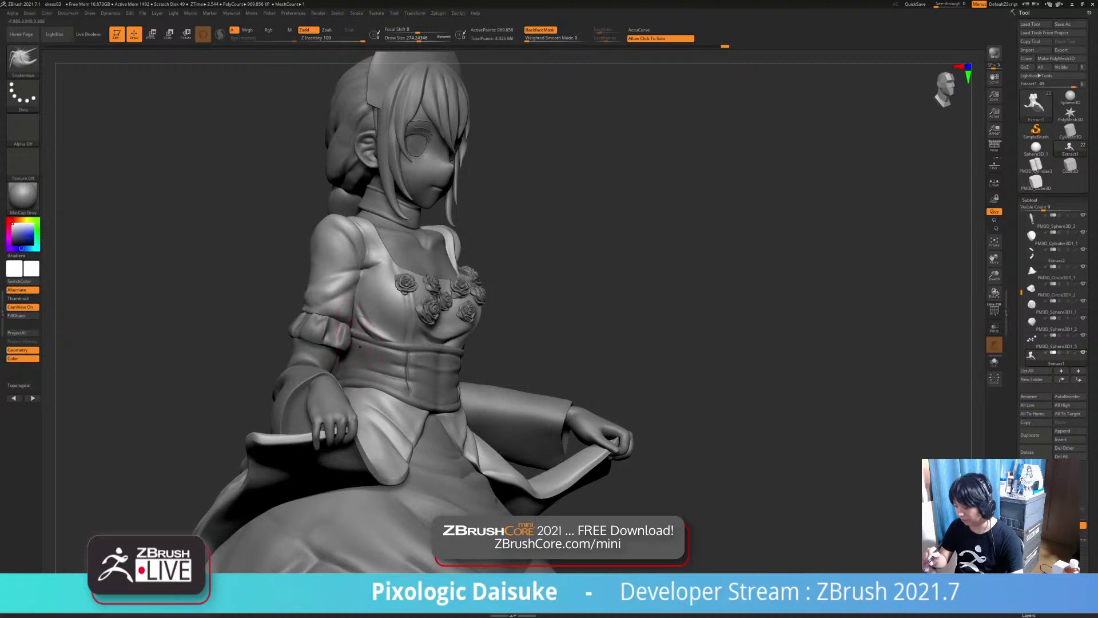
mouse_move(360, 347)
right_down()
mouse_move(433, 368)
mouse_move(563, 378)
mouse_move(574, 394)
mouse_move(583, 354)
right_up()
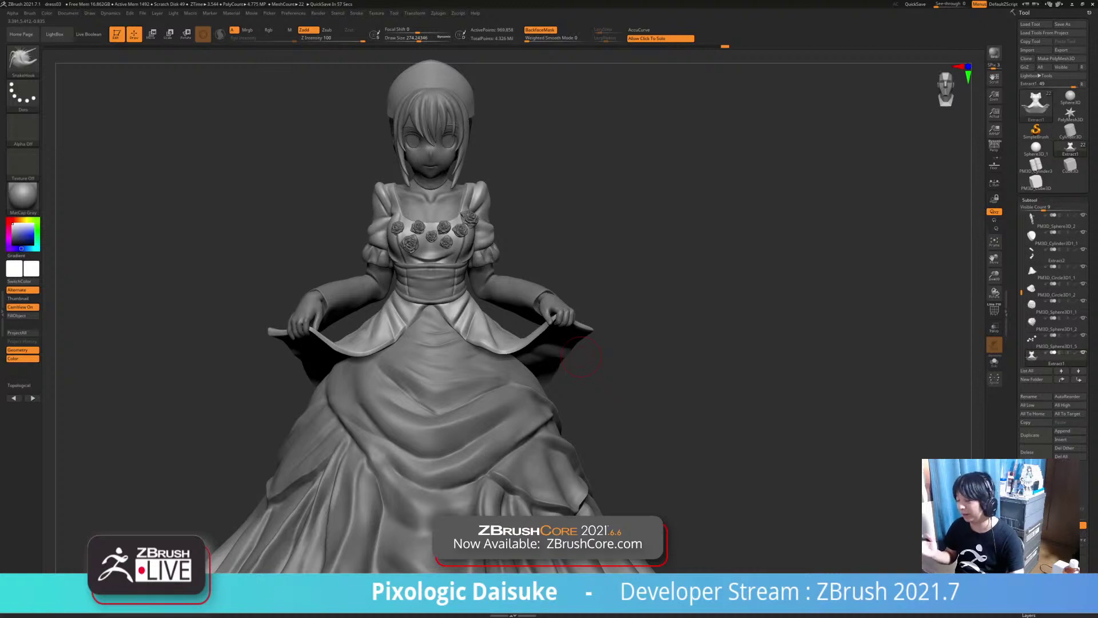
alt+click(445, 108)
alt+right_drag(513, 203, 514, 323)
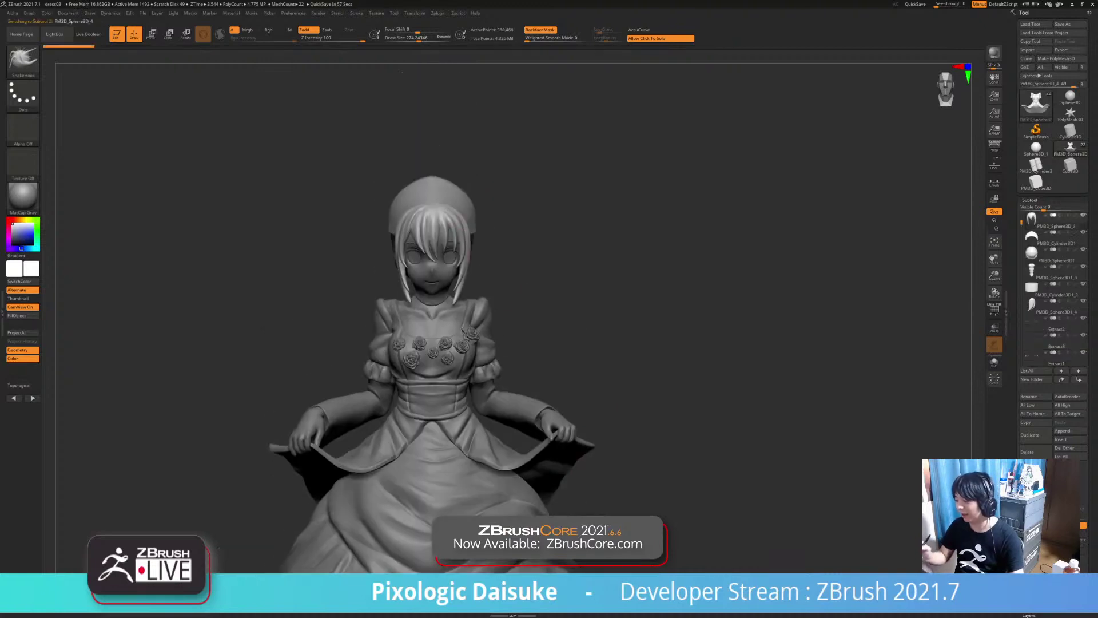
alt+click(459, 207)
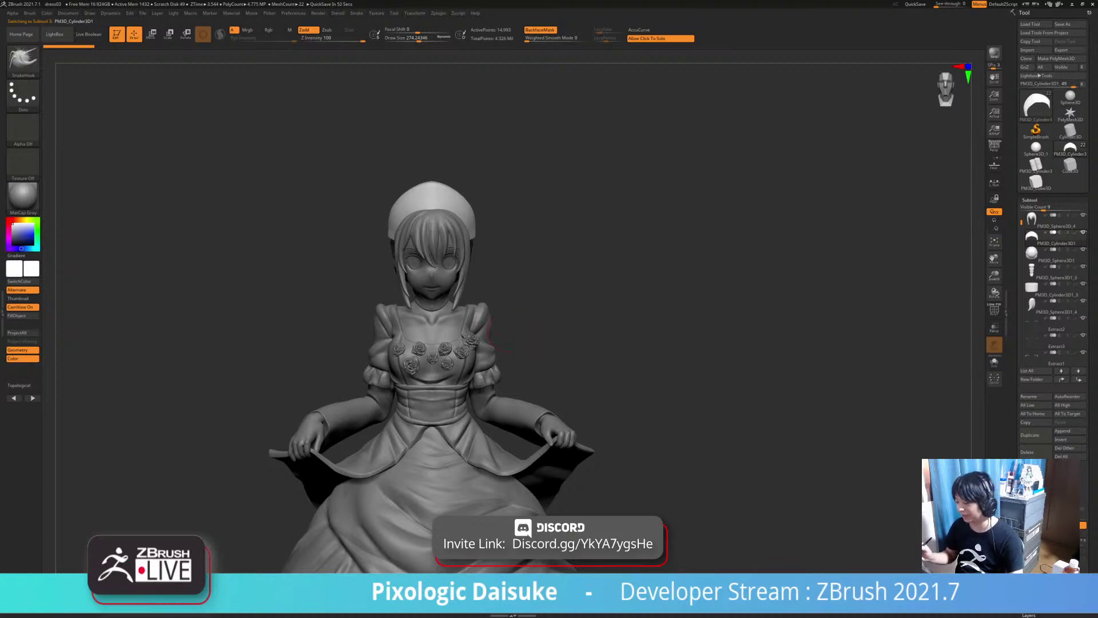
right_drag(513, 323, 407, 328)
ctrl+right_drag(486, 337, 516, 403)
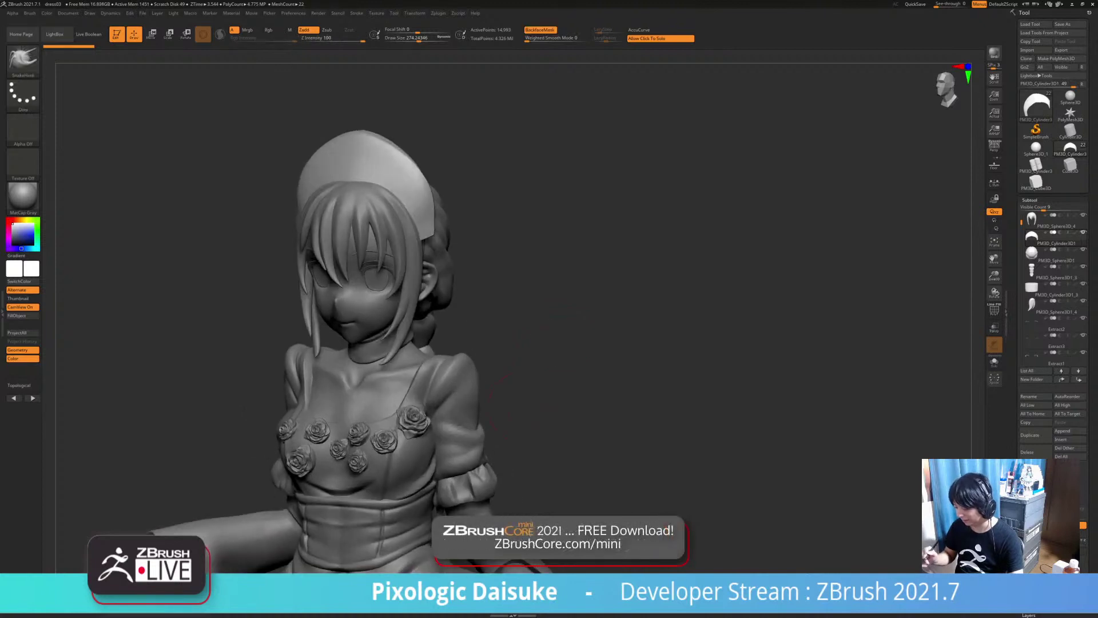
alt+drag(498, 400, 538, 295)
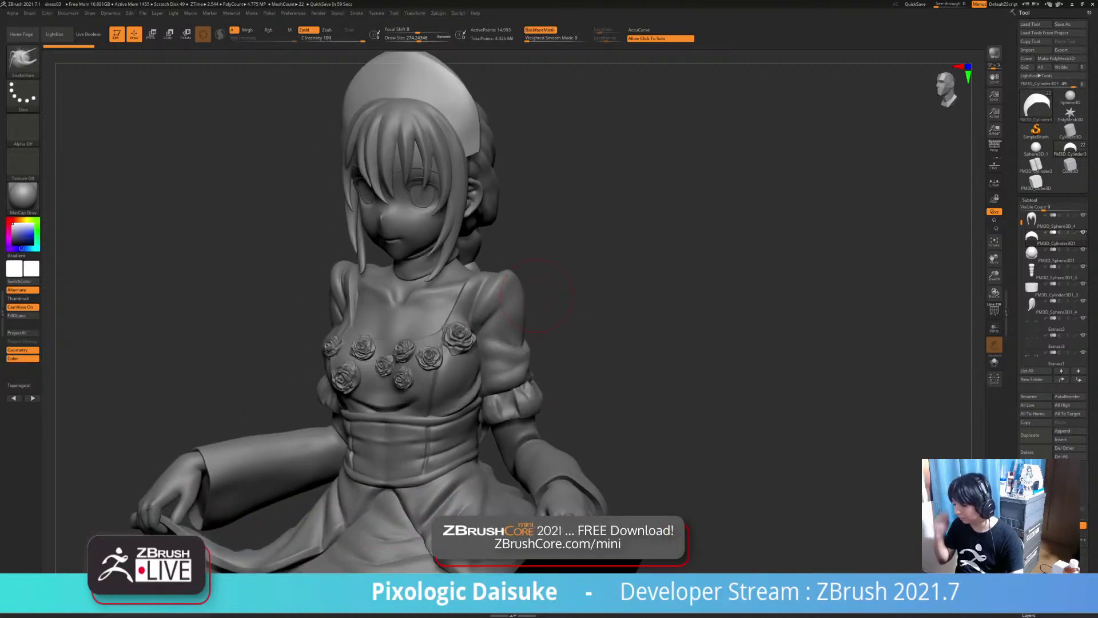
Make the dress active and adjust its neckline beside the shoulder strap with a smaller SnakeHook brush and backface masking off
alt+click(422, 372)
right_drag(422, 372, 490, 341)
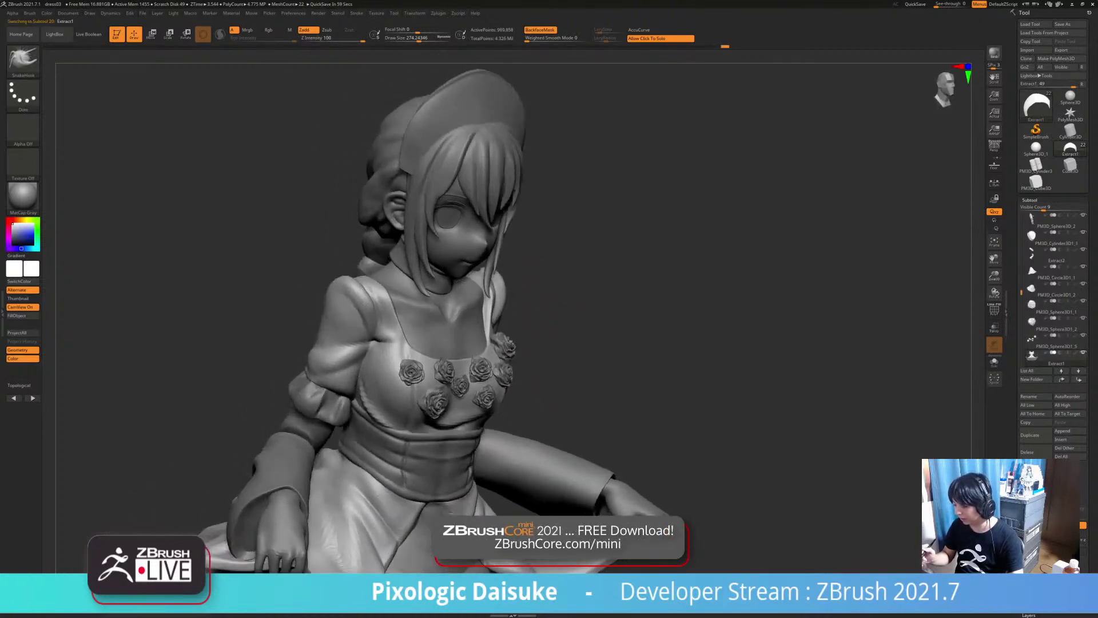
drag(500, 338, 511, 293)
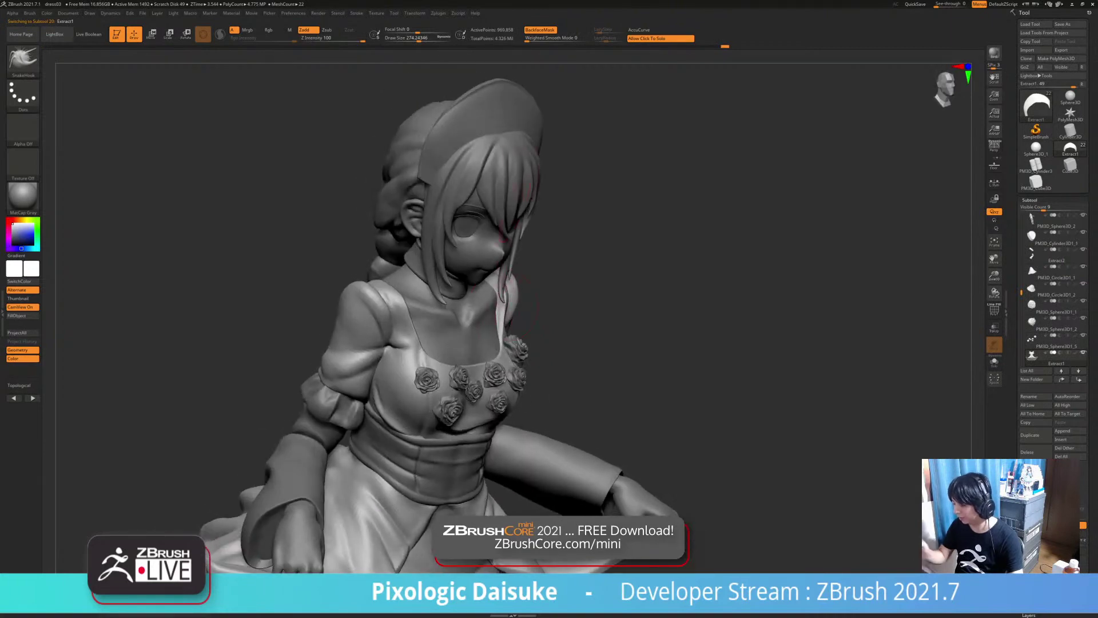
right_drag(505, 340, 438, 318)
mouse_move(518, 314)
right_down()
mouse_move(505, 311)
mouse_move(502, 200)
right_up()
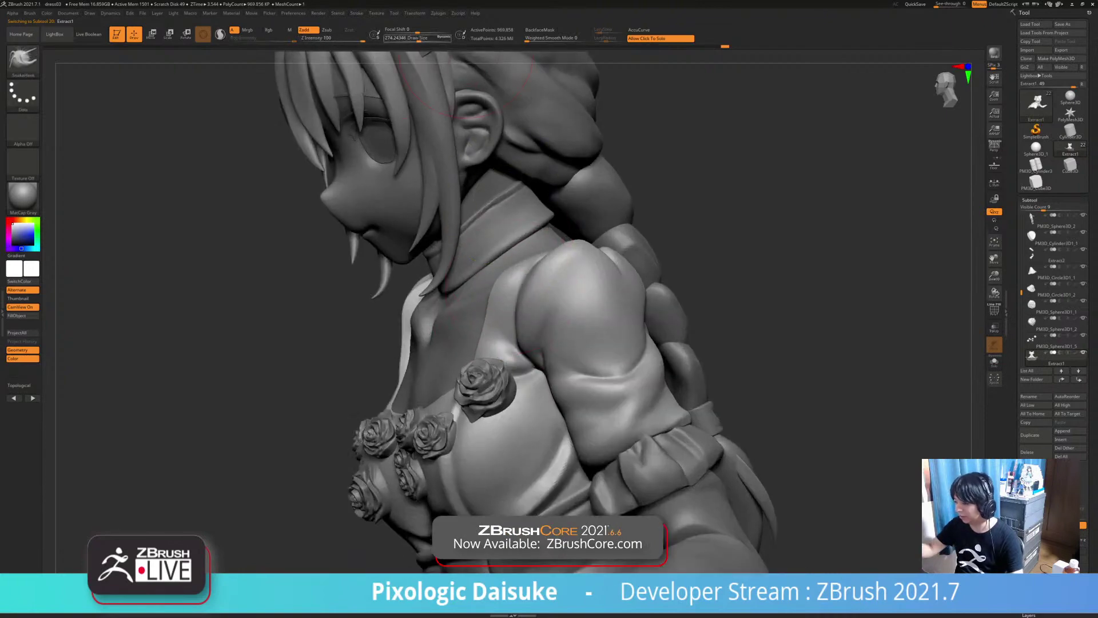
key(bracketleft)
mouse_move(495, 289)
right_down()
mouse_move(511, 284)
mouse_move(533, 300)
mouse_move(512, 267)
mouse_move(489, 275)
right_up()
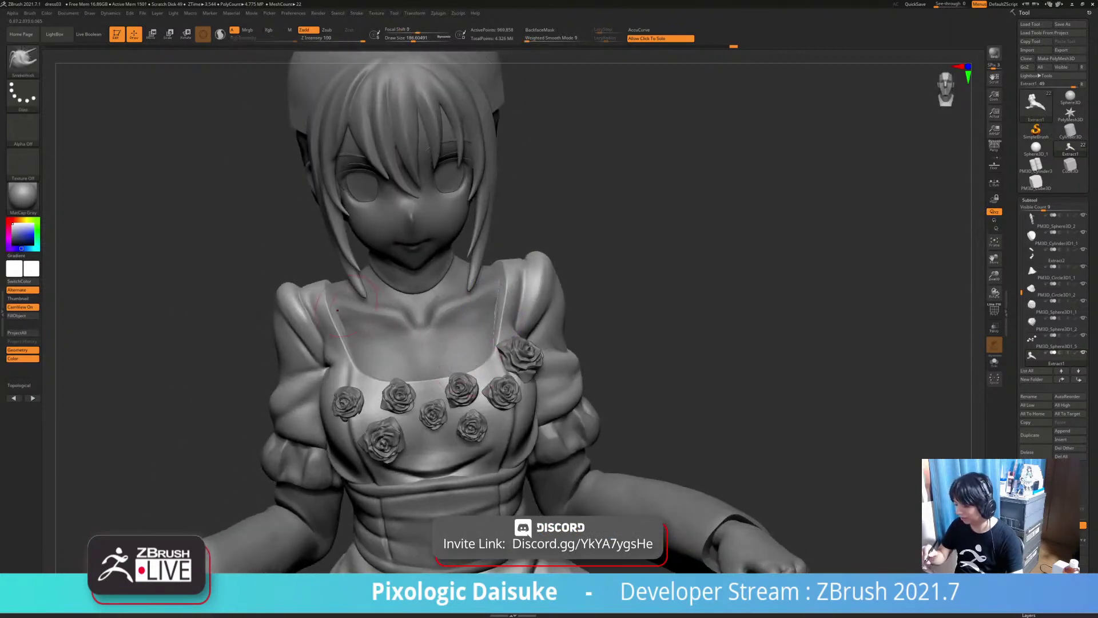
right_drag(337, 310, 321, 317)
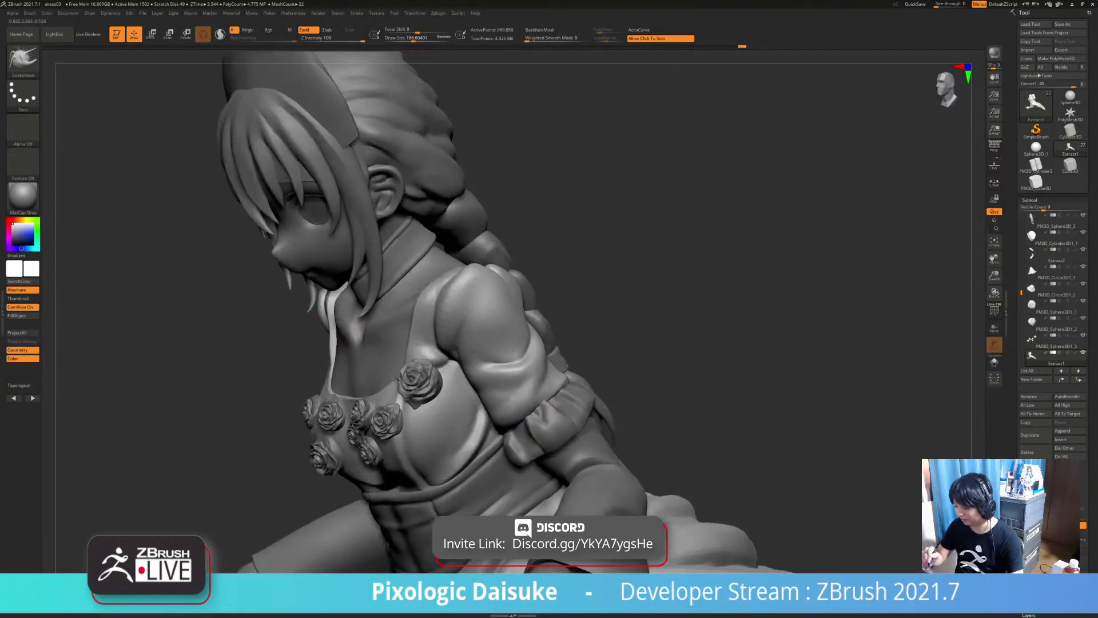
drag(337, 338, 333, 339)
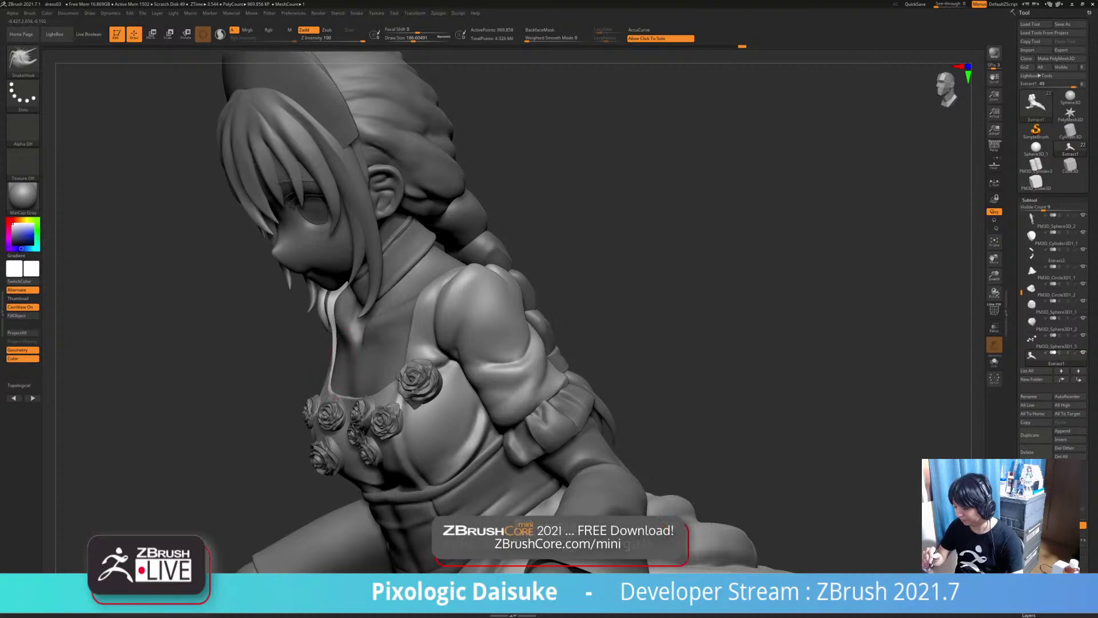
Isolate the dress and smooth the rough patch on the surface inside the bodice's neckline
ctrl+right_drag(349, 337, 350, 313)
mouse_move(350, 314)
right_down()
mouse_move(395, 306)
mouse_move(400, 349)
mouse_move(442, 312)
mouse_move(420, 345)
mouse_move(381, 364)
right_up()
right_click(429, 344)
right_click(431, 346)
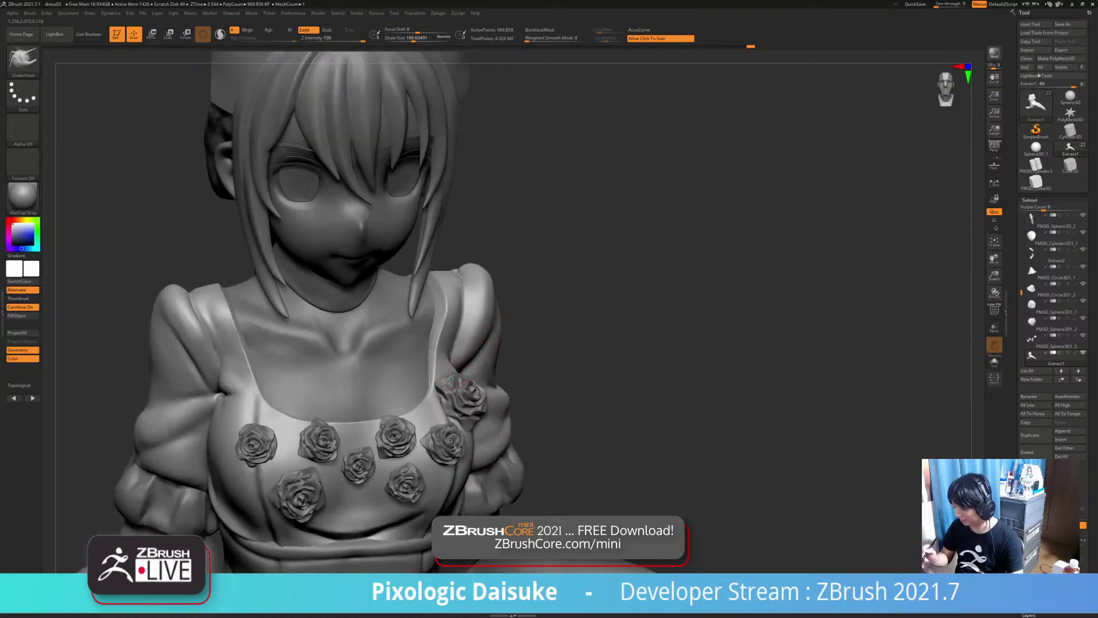
right_click(400, 360)
right_drag(322, 383, 338, 400)
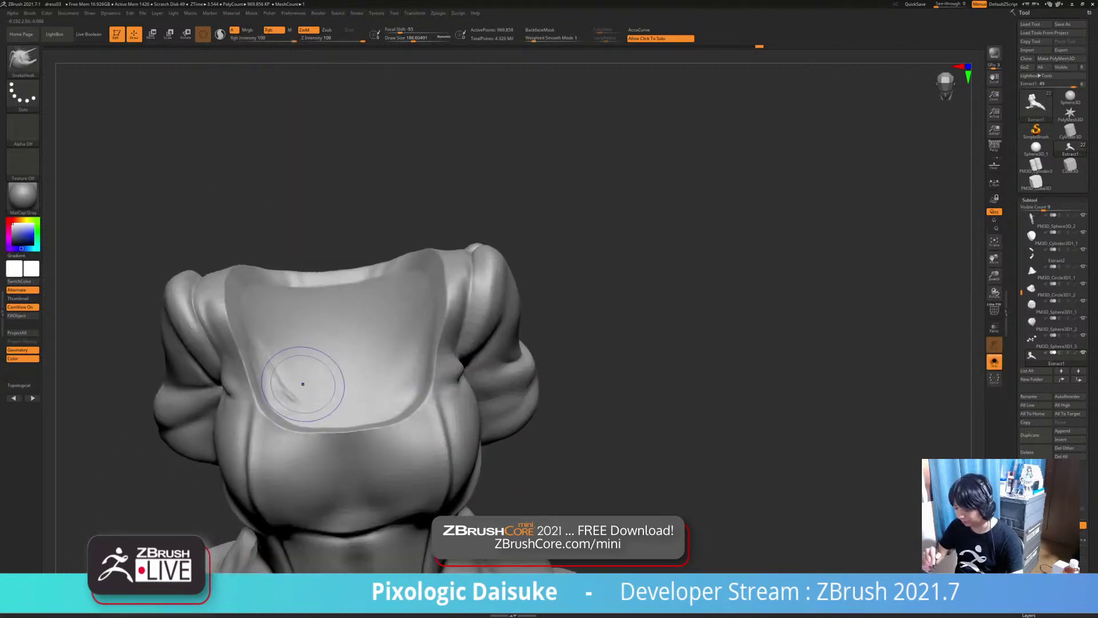
shift+drag(302, 383, 320, 388)
right_drag(331, 387, 339, 429)
Review the whole figure from the front and make the draped skirt layer active, viewed from its side
alt+right_drag(492, 314, 537, 286)
right_click(512, 246)
mouse_move(572, 337)
right_down()
mouse_move(577, 292)
mouse_move(576, 332)
right_up()
mouse_move(576, 332)
alt+right_down()
mouse_move(563, 280)
mouse_move(579, 416)
alt+right_up()
alt+right_drag(590, 403, 553, 342)
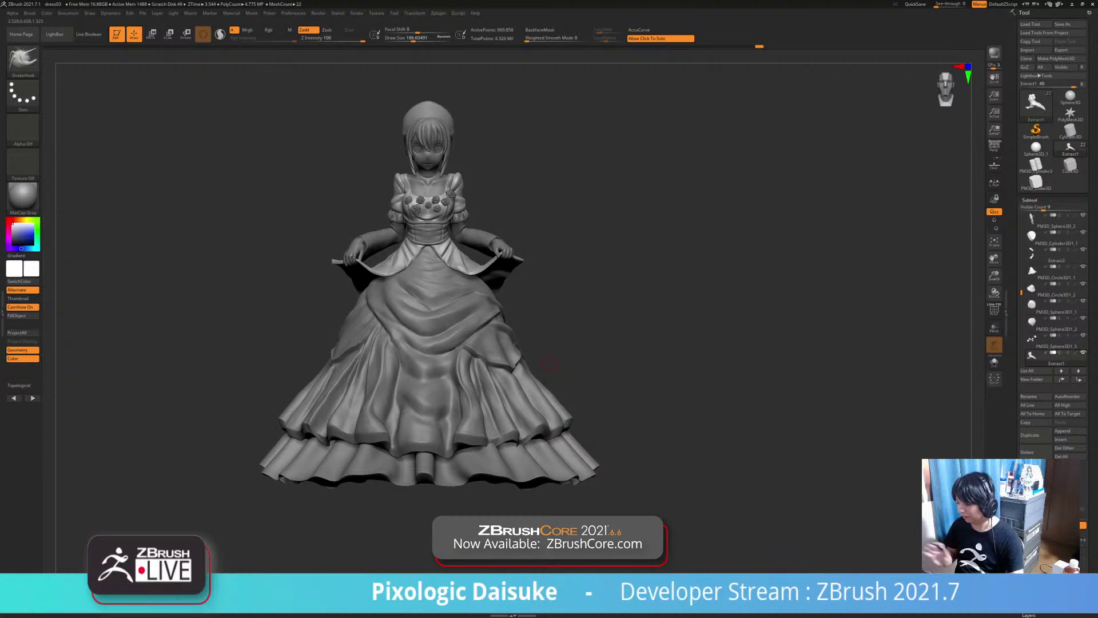
right_drag(551, 363, 573, 390)
alt+click(498, 386)
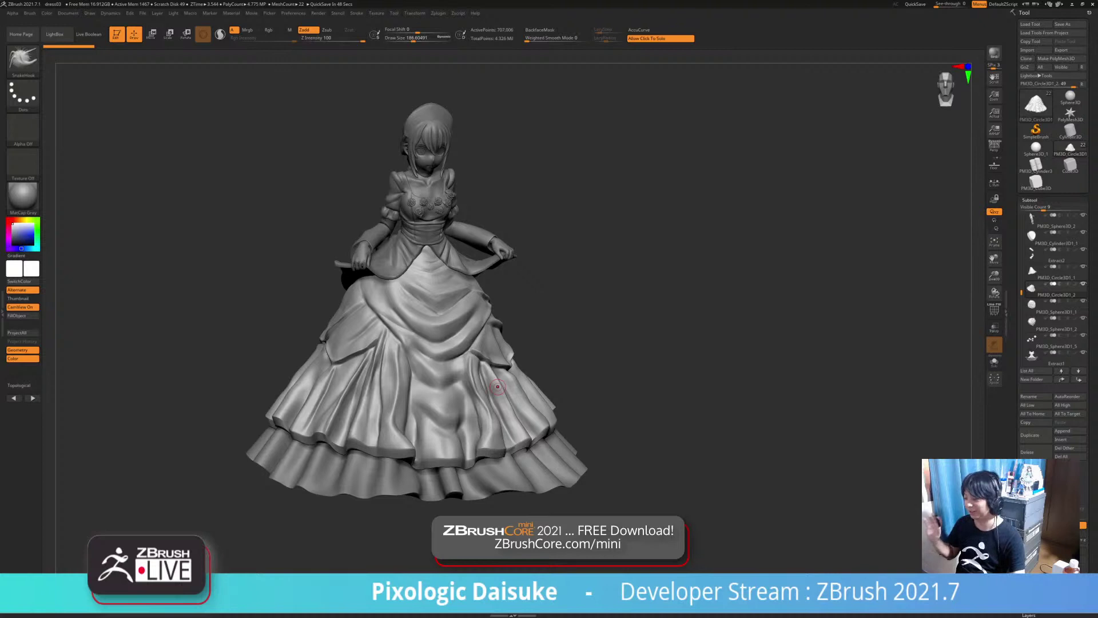
mouse_move(500, 386)
right_down()
mouse_move(646, 395)
mouse_move(658, 440)
mouse_move(702, 455)
right_up()
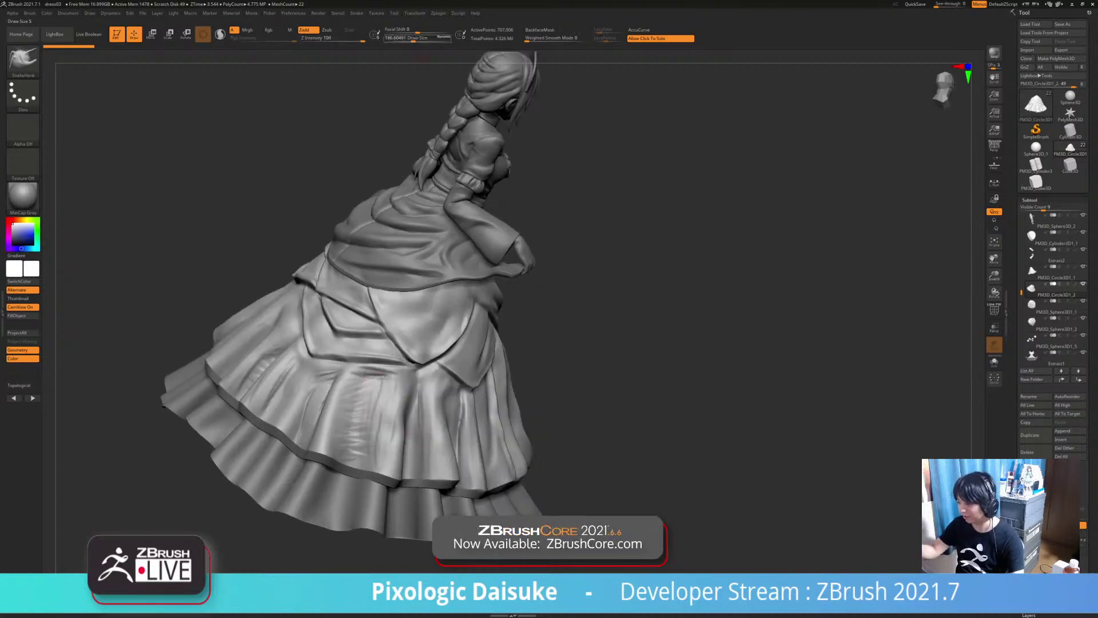
Enlarge the brush and smooth the upper part of the wide pleat on the skirt's side
click(418, 38)
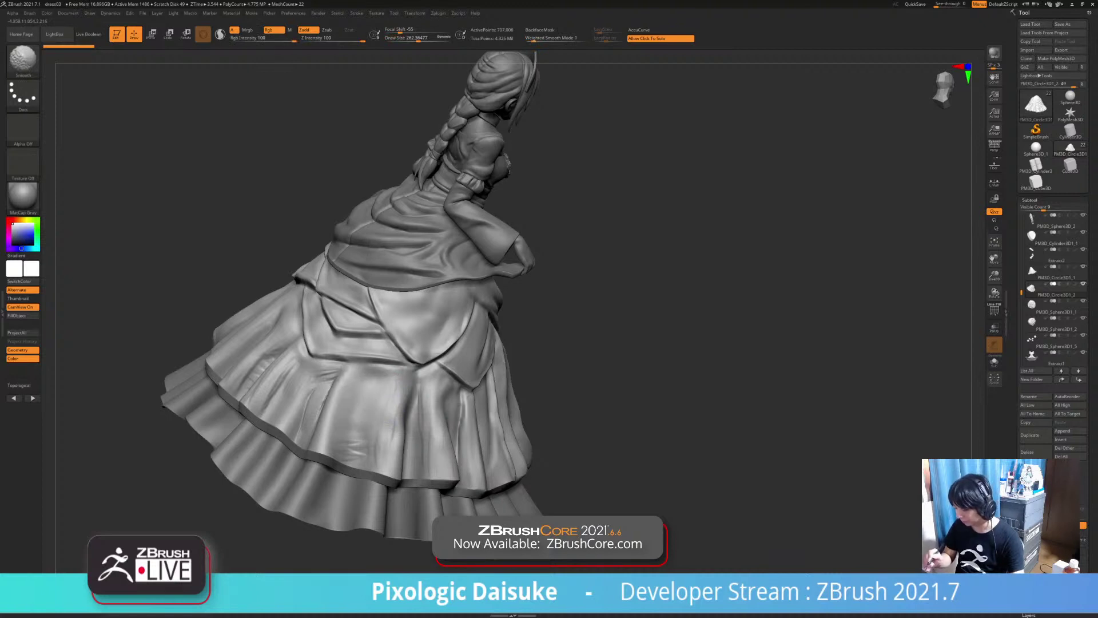
shift+drag(404, 395, 404, 369)
right_drag(403, 372, 402, 415)
shift+drag(403, 395, 395, 365)
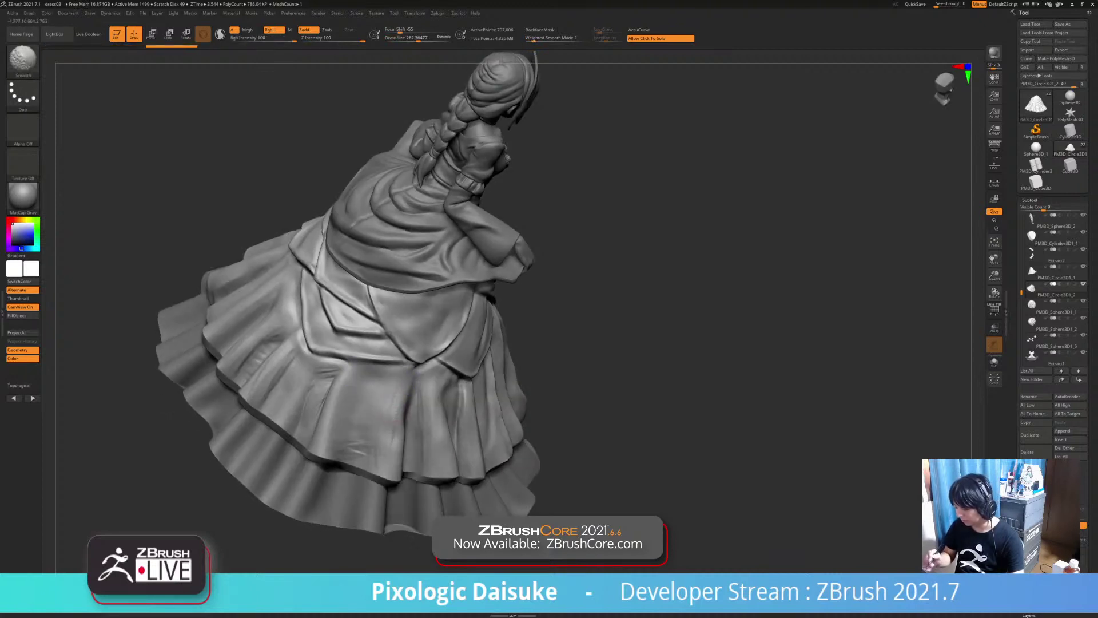
shift+drag(385, 405, 380, 397)
right_drag(380, 403, 397, 389)
Smooth the lower part of the side pleats near the skirt's hem at a draw size of about 318
click(421, 39)
shift+drag(372, 430, 370, 416)
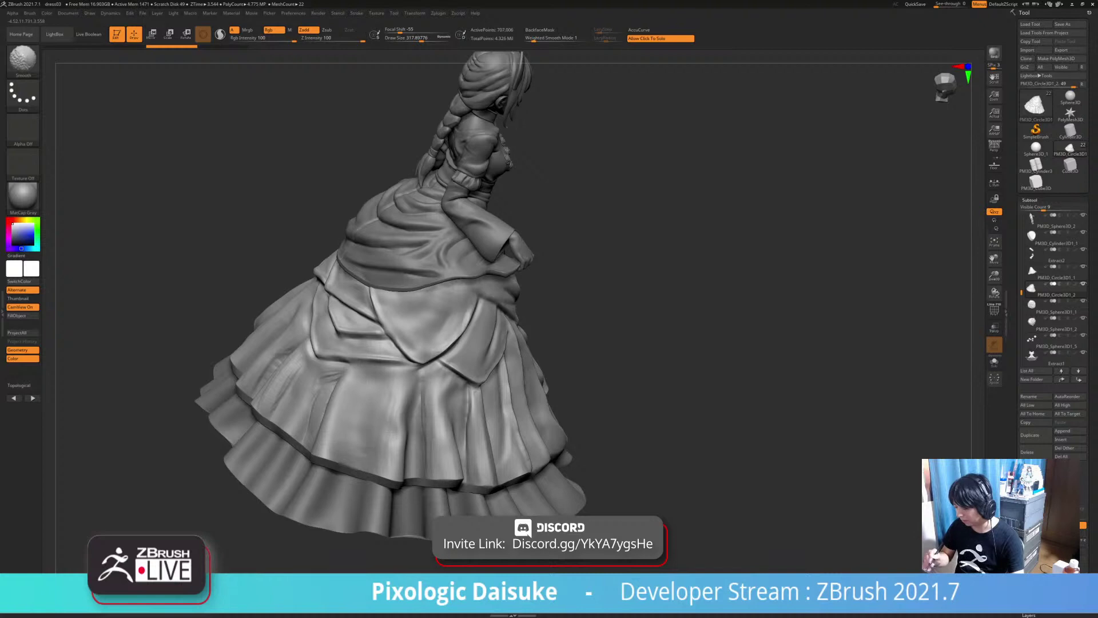
shift+drag(367, 452, 364, 439)
right_drag(359, 440, 381, 437)
shift+drag(338, 448, 359, 449)
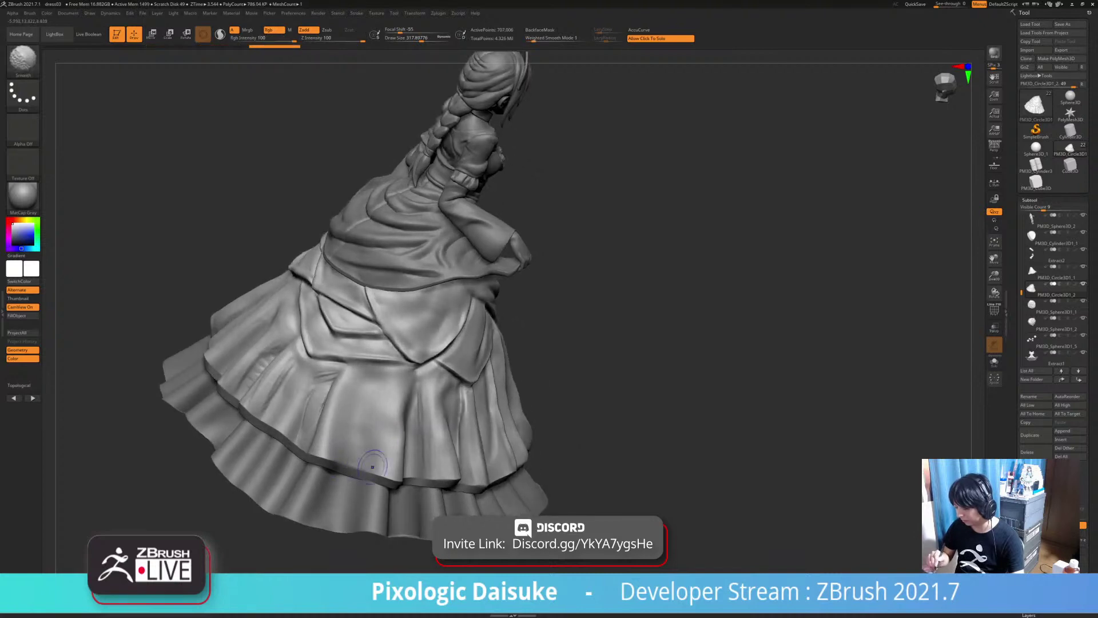
right_drag(413, 459, 423, 411)
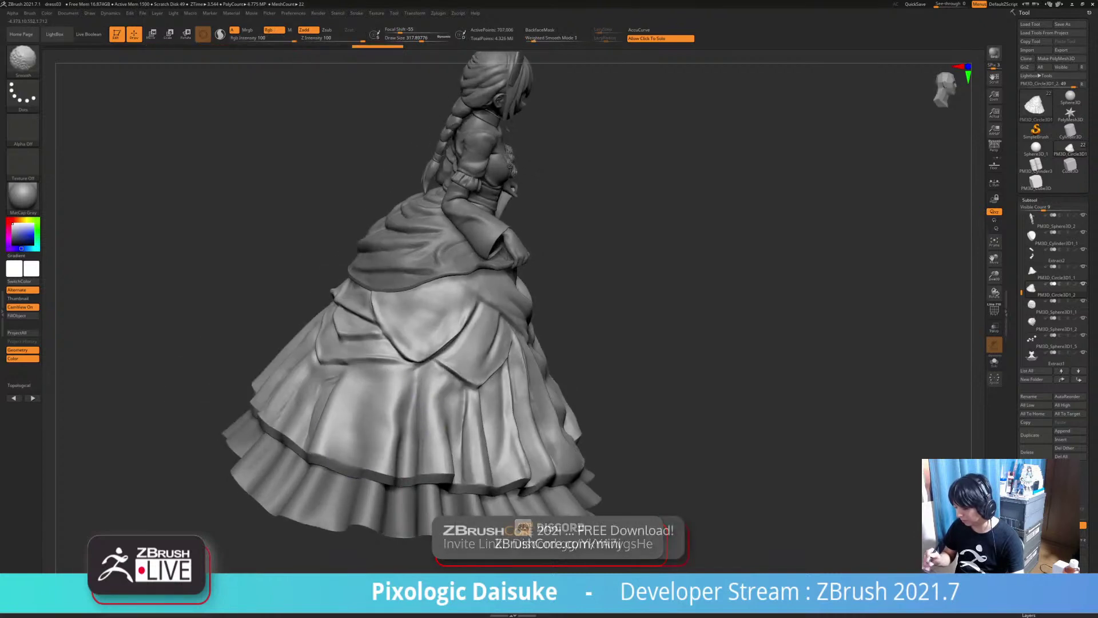
shift+drag(425, 371, 430, 354)
right_drag(430, 354, 428, 396)
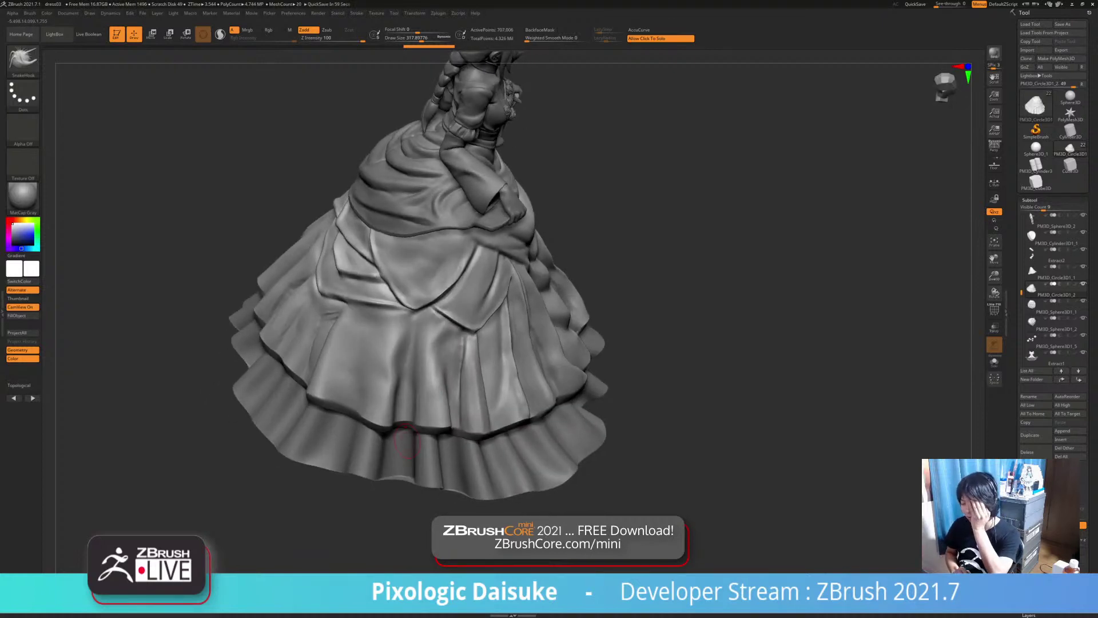
Carve a crease down the side pleat below the pointed panel with DamStandard and smooth its lower end
right_drag(506, 375, 513, 344)
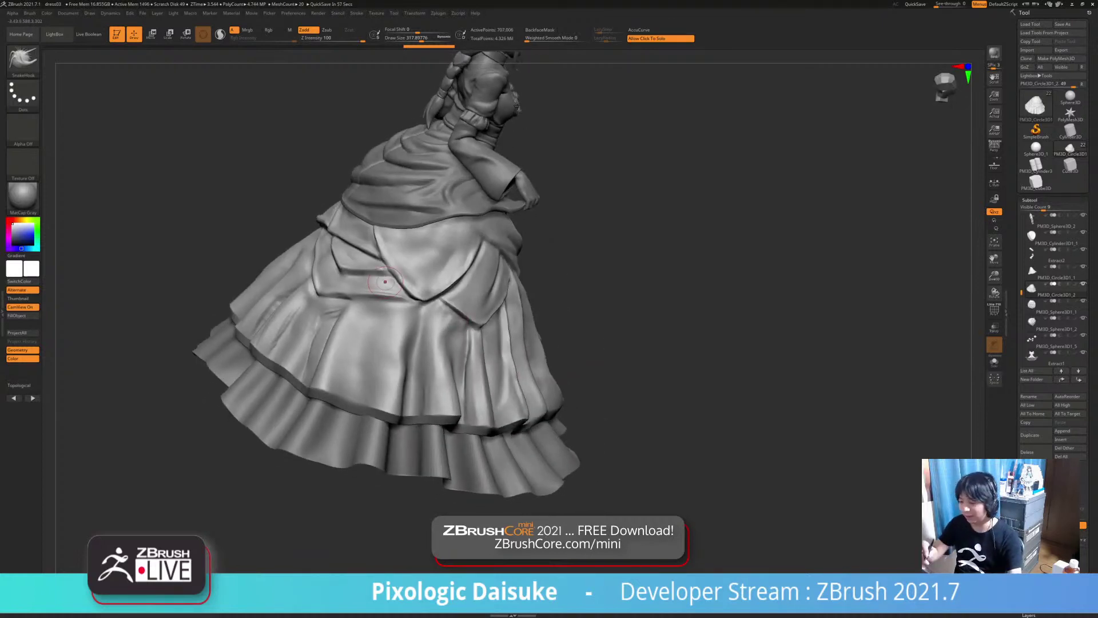
click(23, 61)
key(d)
key(s)
drag(420, 318, 428, 413)
right_drag(439, 403, 420, 387)
mouse_move(419, 387)
mouse_down()
mouse_move(420, 374)
mouse_move(419, 396)
mouse_up()
key(ctrl+z)
right_drag(419, 385, 420, 405)
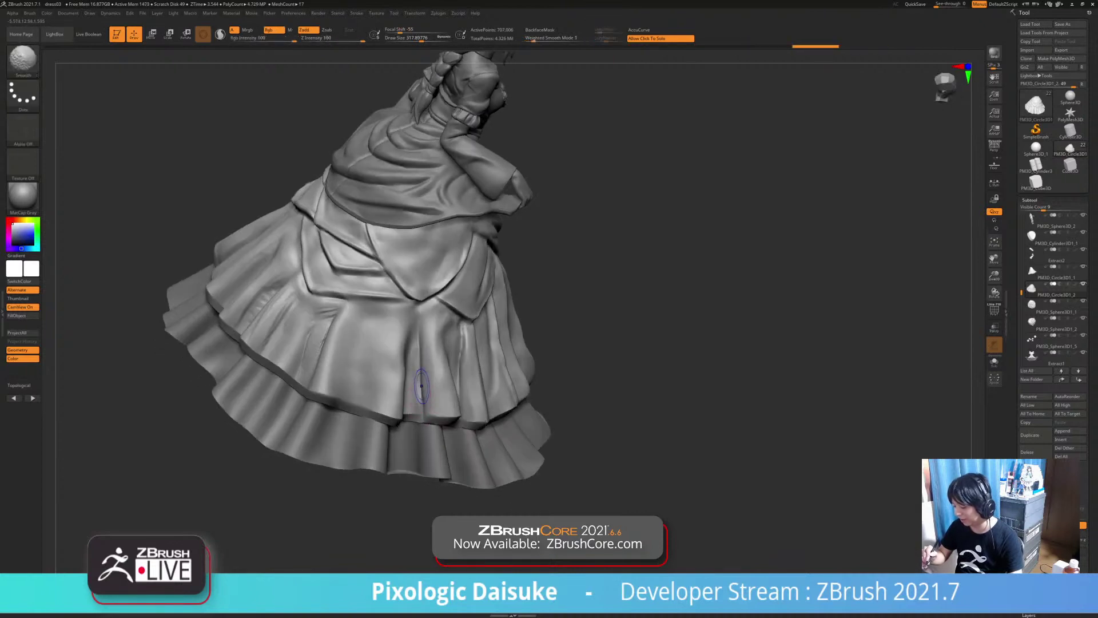
shift+drag(419, 385, 422, 400)
Deepen the crease of the side pleat and raise the ridge next to it with inverted DamStandard strokes
right_drag(422, 408, 418, 314)
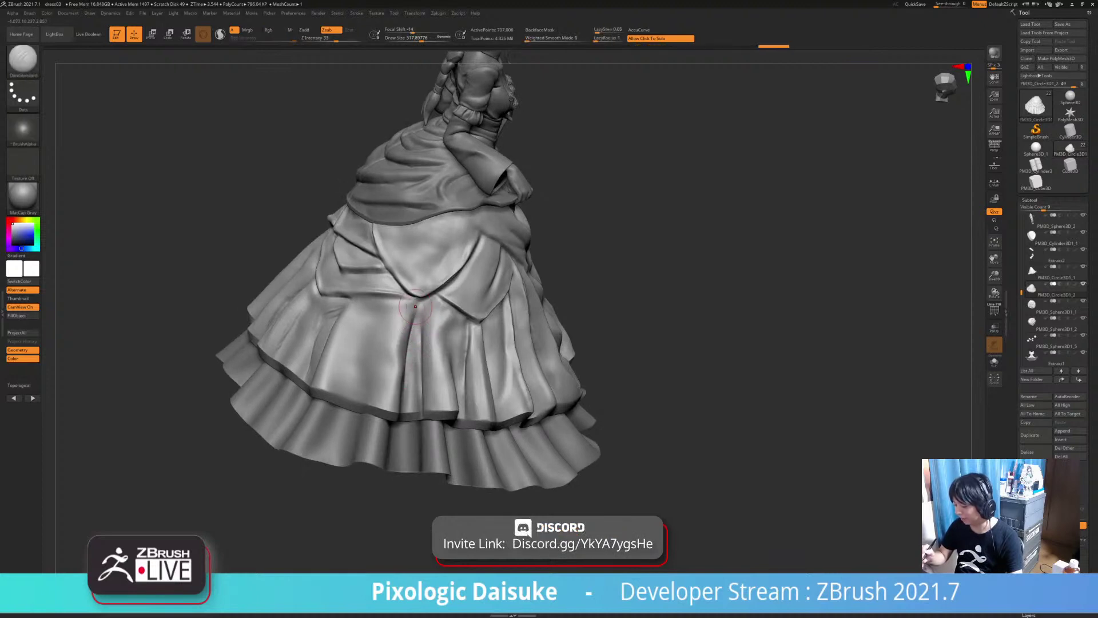
mouse_move(412, 320)
right_down()
mouse_move(405, 446)
mouse_move(343, 458)
right_up()
drag(421, 372, 423, 403)
right_drag(421, 366, 418, 401)
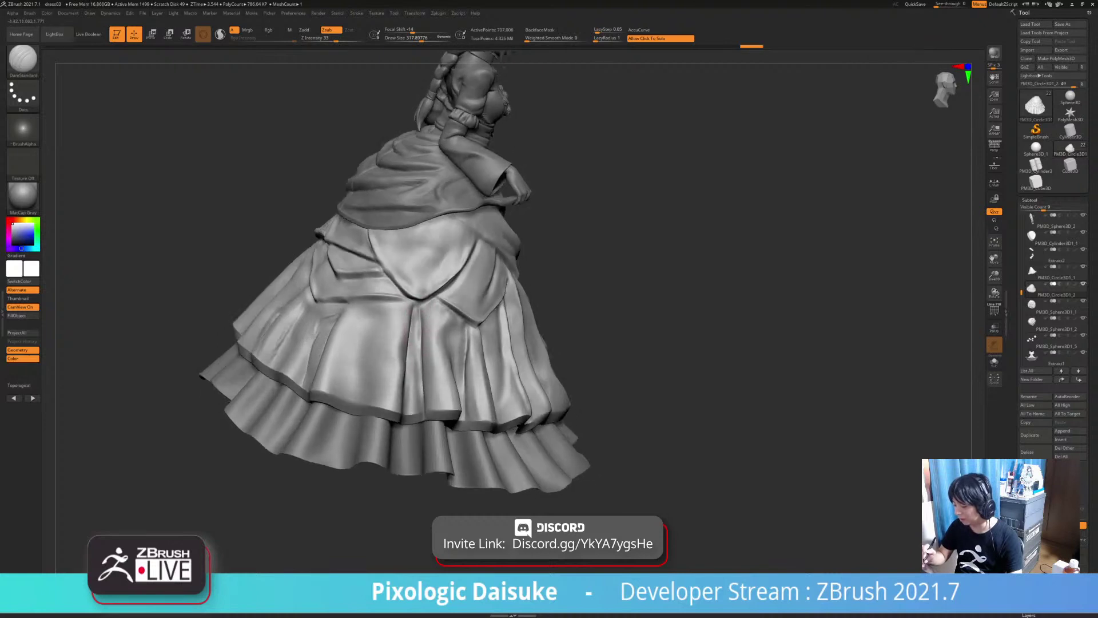
alt+drag(415, 303, 413, 378)
Inspect the draped skirt's folds in isolation, then with the rest of the figure shown
mouse_move(413, 274)
right_down()
mouse_move(412, 302)
mouse_move(496, 368)
right_up()
right_click(423, 302)
right_drag(603, 350, 532, 355)
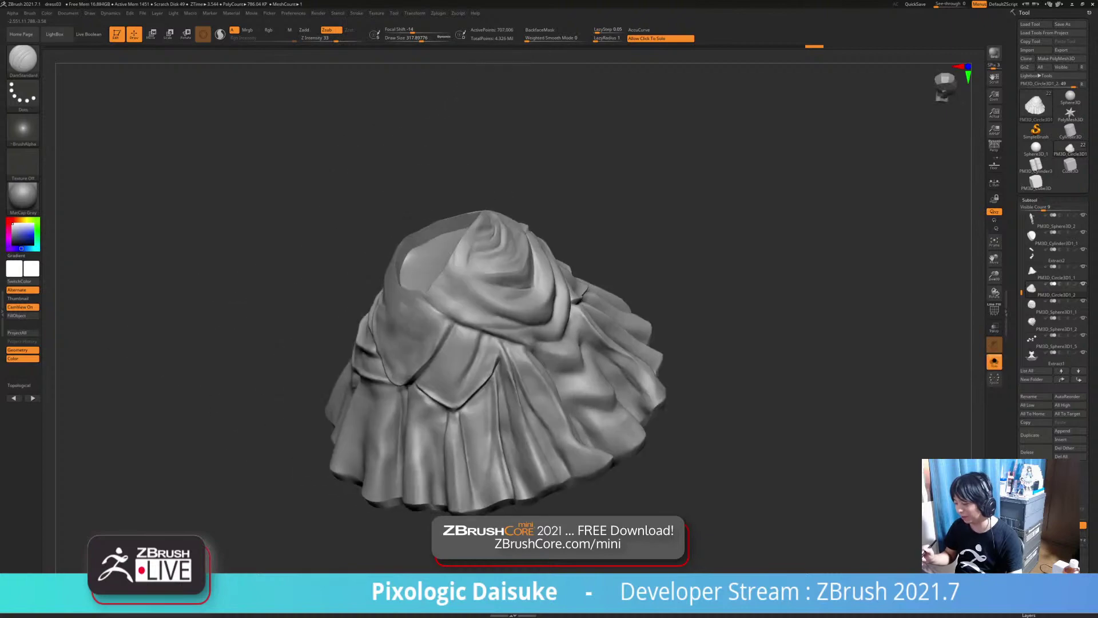
click(994, 311)
click(994, 310)
right_drag(744, 355, 752, 286)
click(703, 326)
right_drag(600, 335, 717, 344)
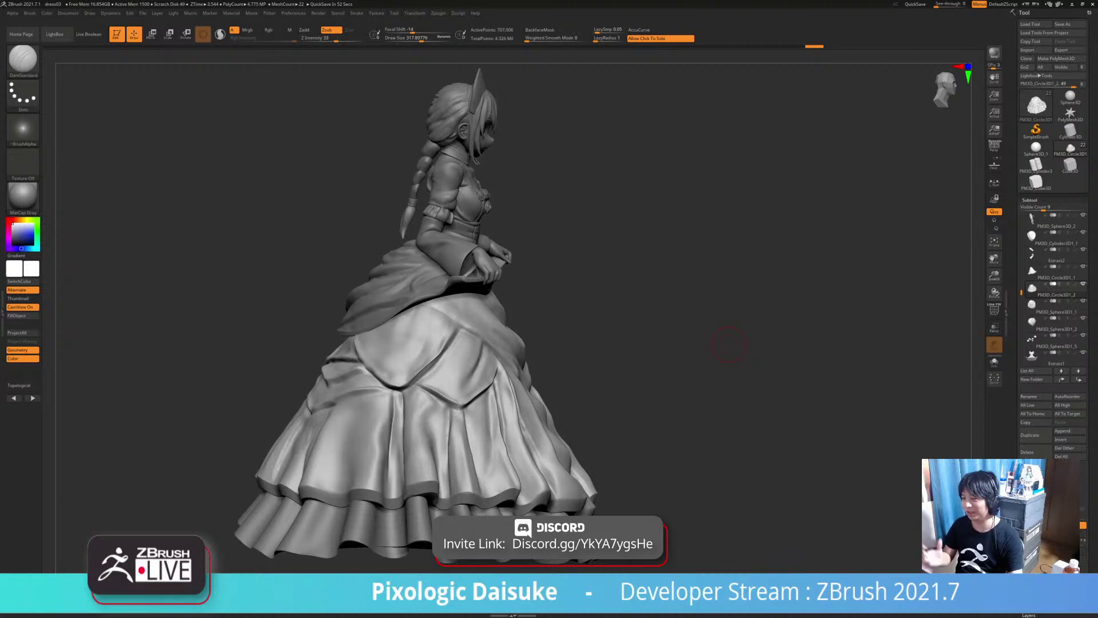
Carve the creases along the rear edge of the pointed panel on the skirt's side with DamStandard
alt+right_drag(729, 344, 676, 308)
mouse_move(676, 308)
ctrl+right_down()
mouse_move(676, 377)
mouse_move(703, 400)
ctrl+right_up()
mouse_move(231, 251)
mouse_down()
mouse_move(260, 300)
mouse_move(305, 329)
mouse_up()
alt+right_drag(303, 273, 376, 287)
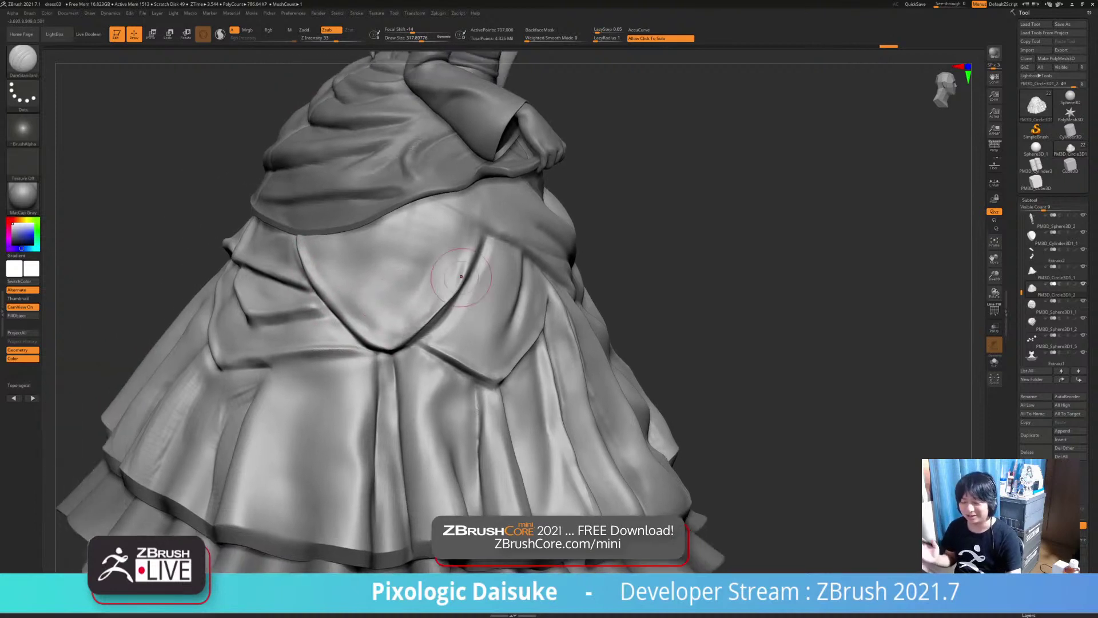
right_drag(340, 254, 382, 251)
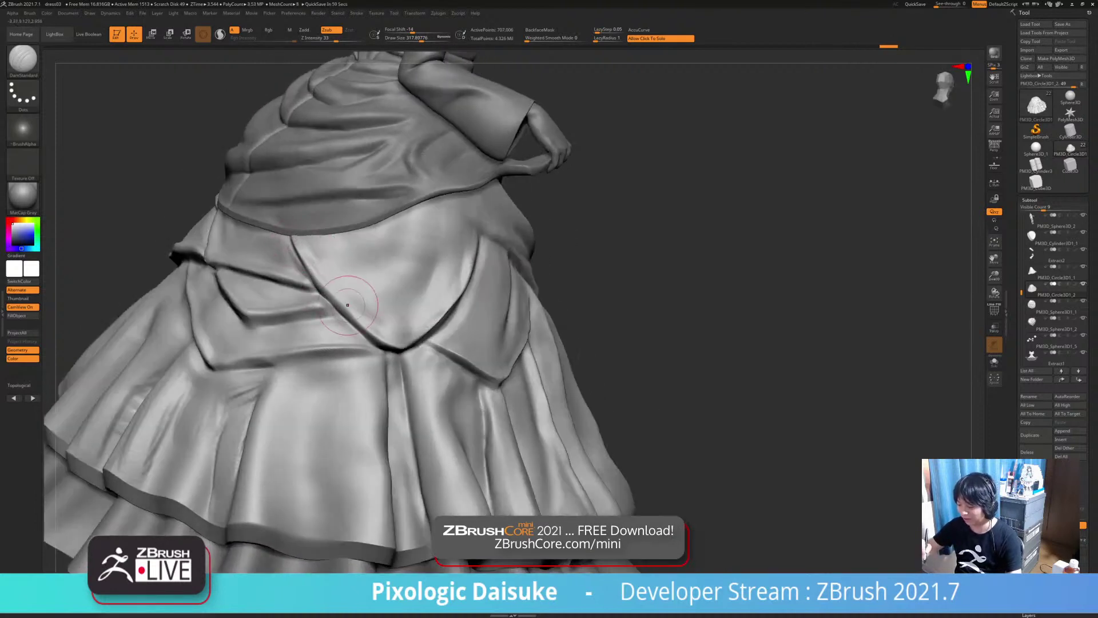
drag(329, 291, 372, 330)
Smooth the surface of the pointed side panel between its two edges
right_drag(383, 278, 367, 302)
mouse_move(337, 251)
shift+mouse_down()
mouse_move(355, 282)
mouse_move(405, 314)
mouse_move(428, 315)
mouse_move(447, 281)
shift+mouse_up()
right_drag(480, 267, 458, 249)
shift+drag(459, 250, 462, 277)
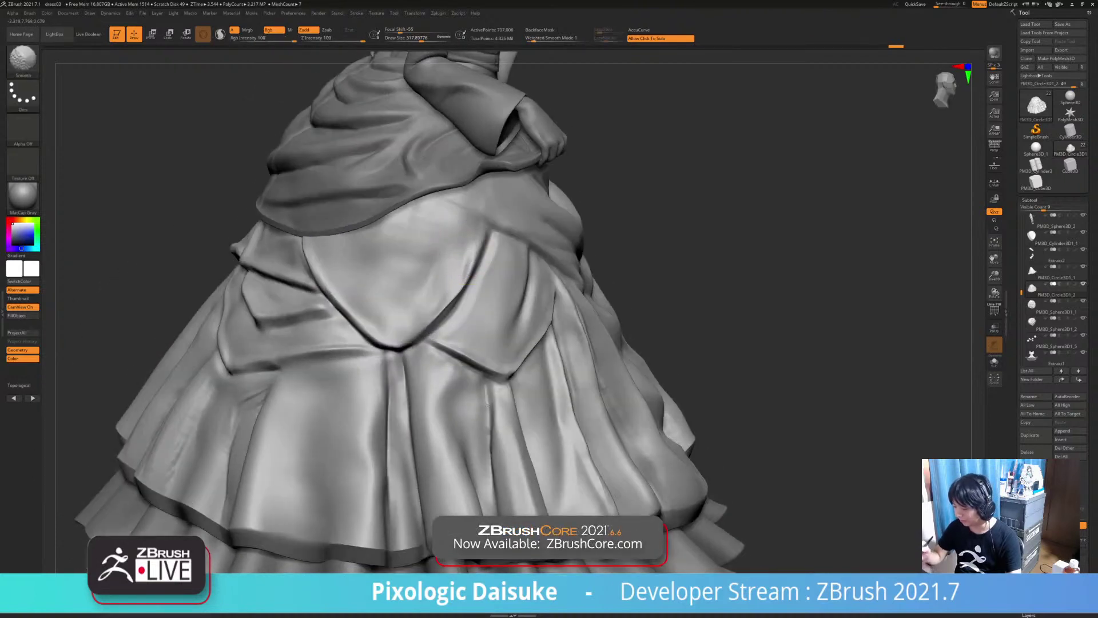
Carve the overlap between the front swag and side panel below the hand at a draw size of about 179, and smooth beside it
mouse_move(470, 247)
right_down()
mouse_move(463, 206)
mouse_move(427, 200)
mouse_move(448, 180)
mouse_move(439, 175)
right_up()
click(412, 39)
drag(434, 171, 486, 226)
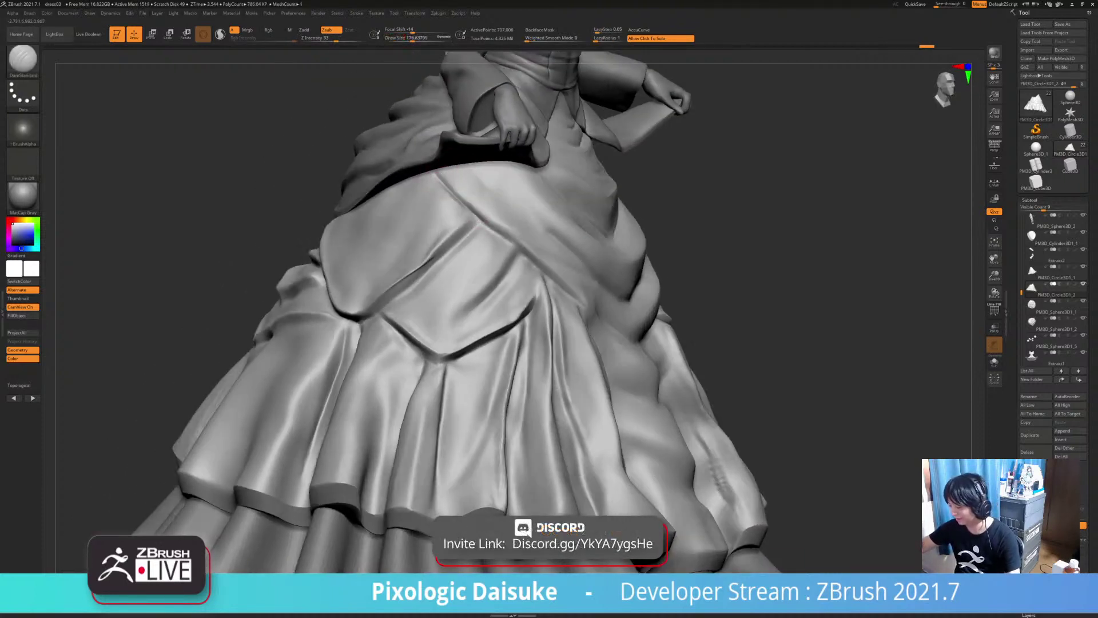
drag(442, 174, 498, 225)
ctrl+right_drag(496, 226, 483, 189)
shift+drag(476, 186, 496, 204)
Extend the DamStandard crease along the front swag's edge toward the middle of the skirt
mouse_move(486, 201)
right_down()
mouse_move(441, 182)
mouse_move(454, 234)
right_up()
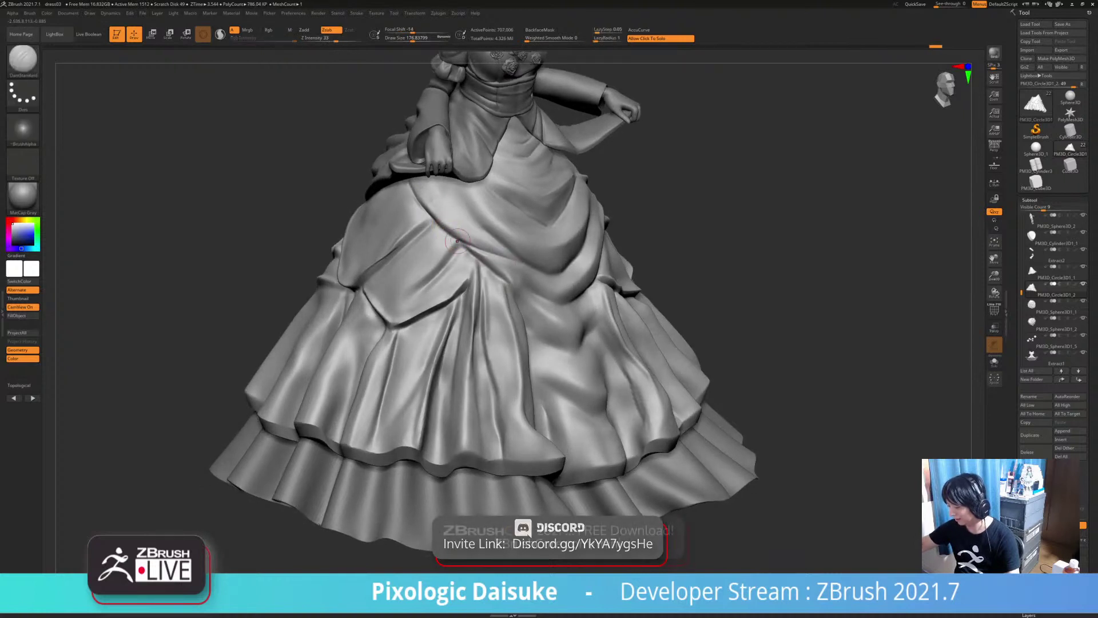
drag(454, 241, 518, 261)
mouse_move(515, 252)
alt+right_down()
mouse_move(493, 293)
mouse_move(493, 355)
mouse_move(549, 344)
alt+right_up()
ctrl+right_drag(426, 183, 389, 269)
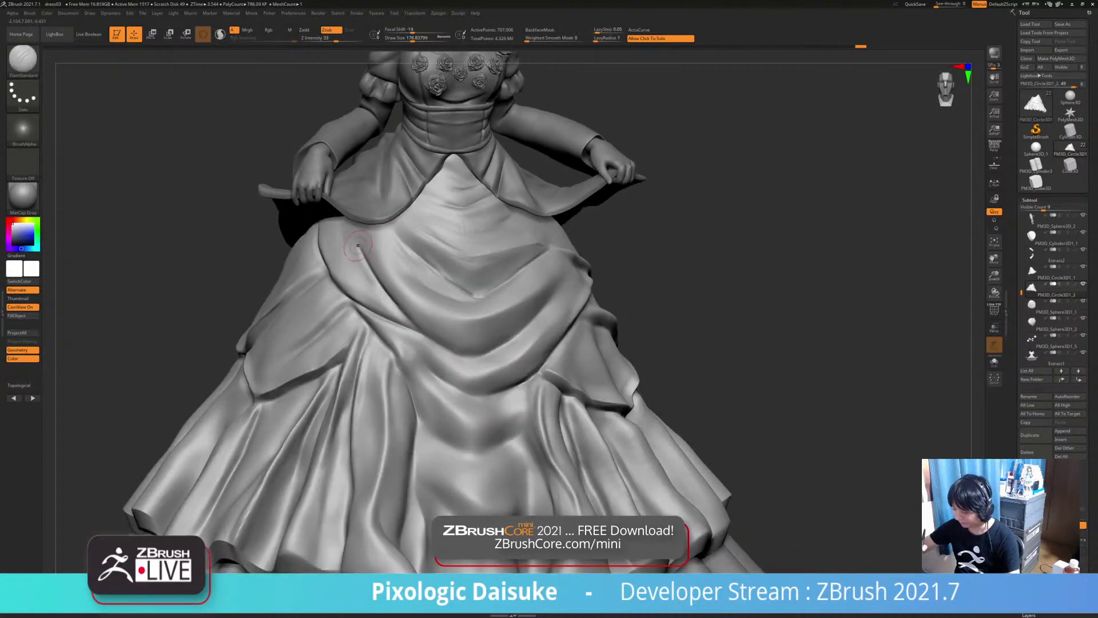
Smooth the front swag below the hand and along its upper fold at a draw size of about 239
key(shift)
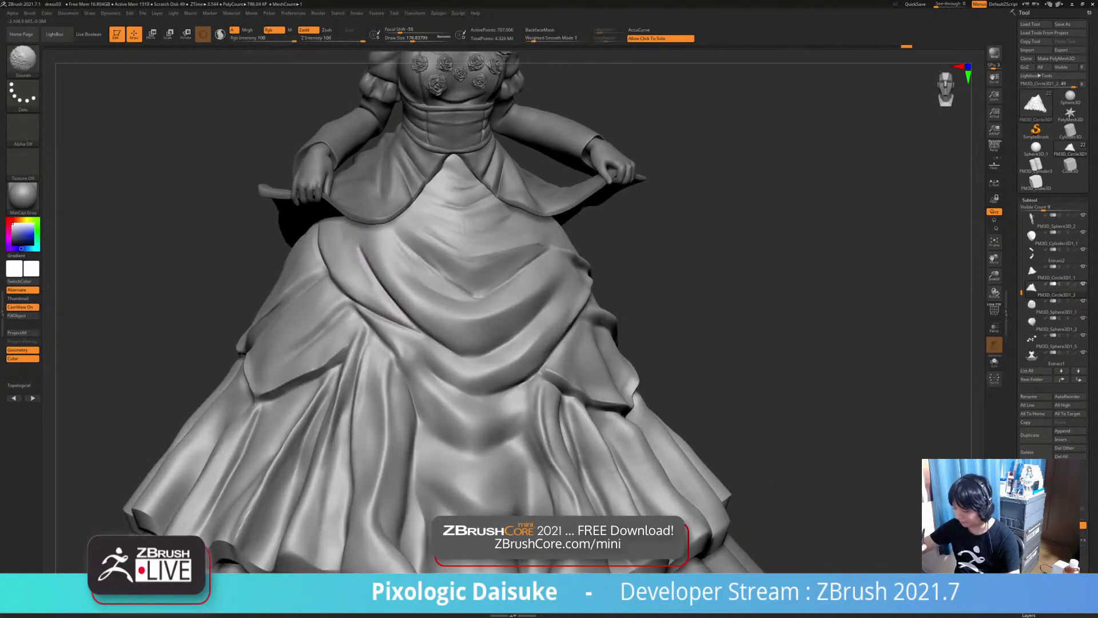
right_drag(389, 255, 353, 275)
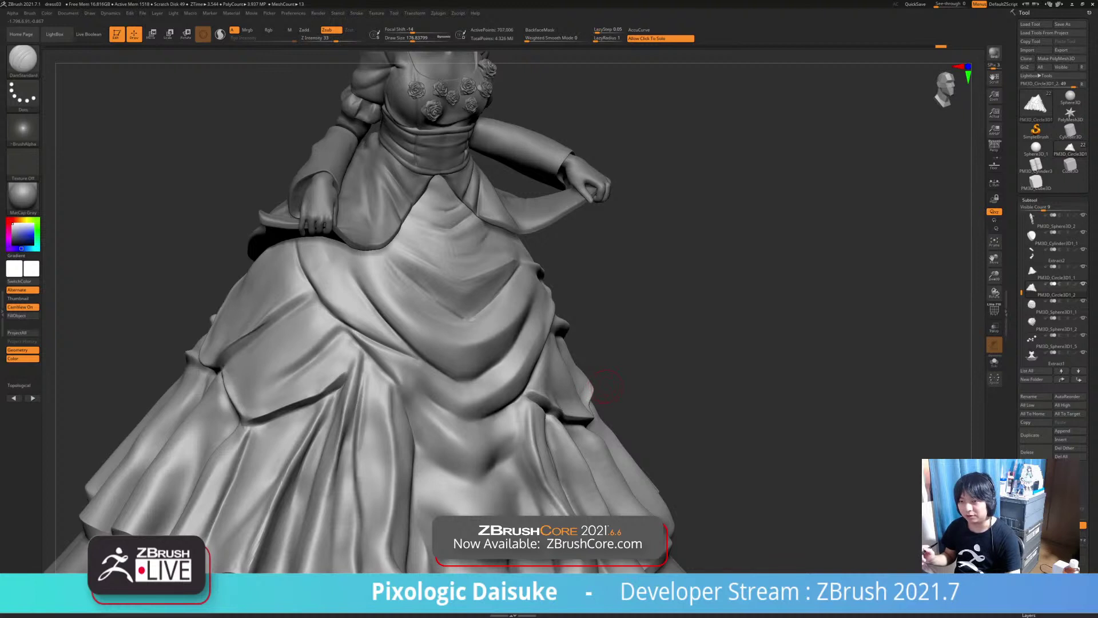
drag(607, 386, 628, 376)
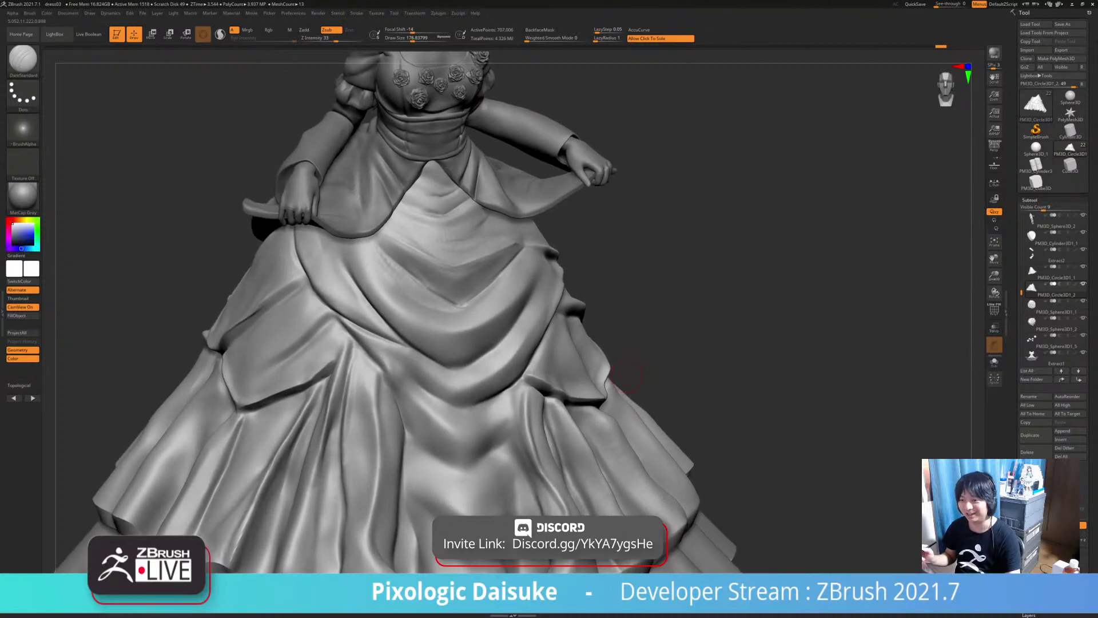
drag(412, 39, 416, 39)
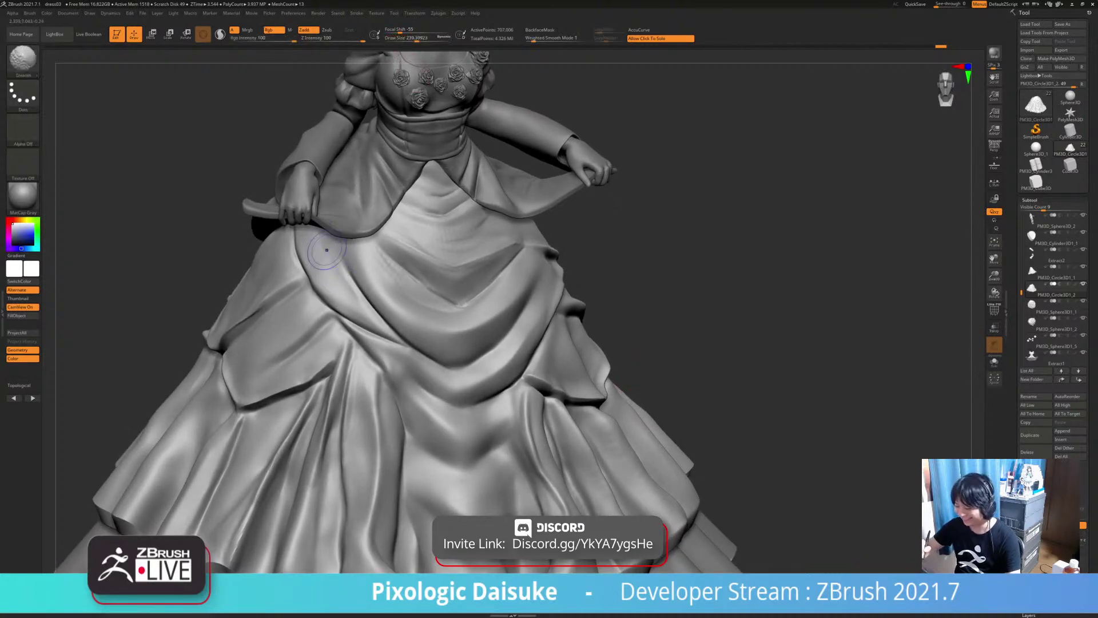
shift+drag(325, 250, 349, 286)
shift+drag(366, 248, 453, 323)
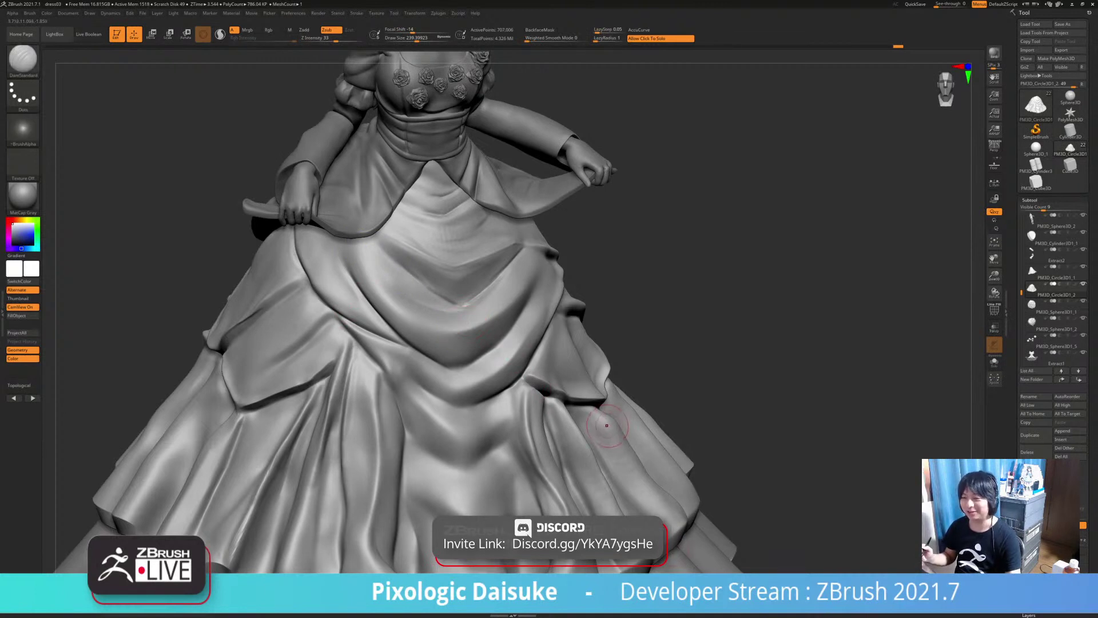
Carve the front swag's V-shaped crease from beside the hand to the middle with DamStandard, and smooth both of its arms
key(shift)
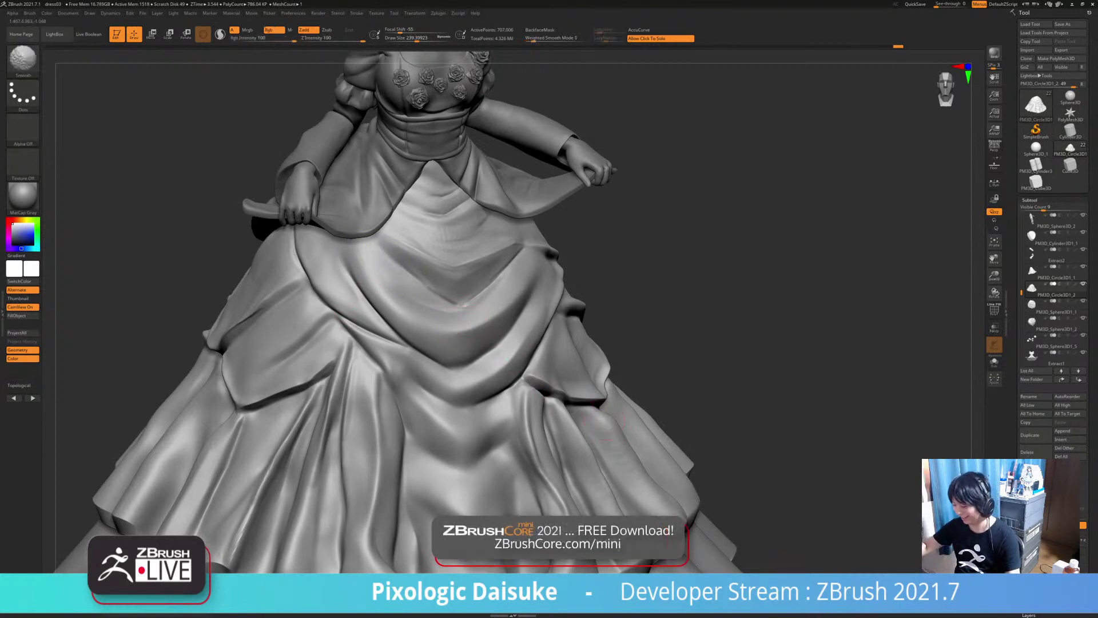
drag(384, 247, 454, 303)
shift+drag(380, 247, 400, 265)
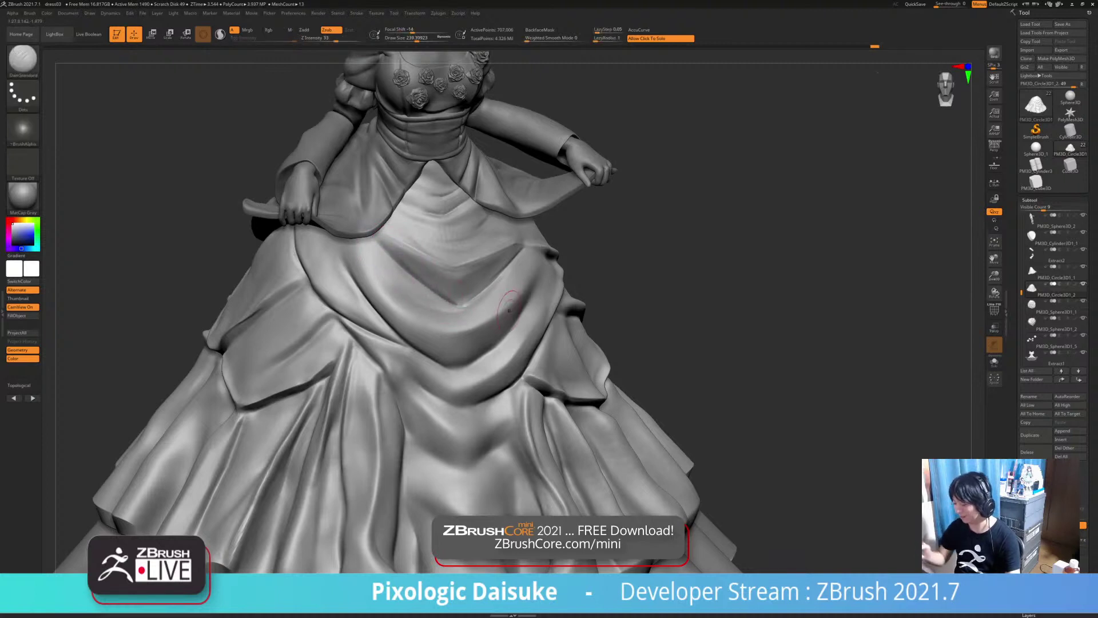
right_drag(508, 301, 440, 301)
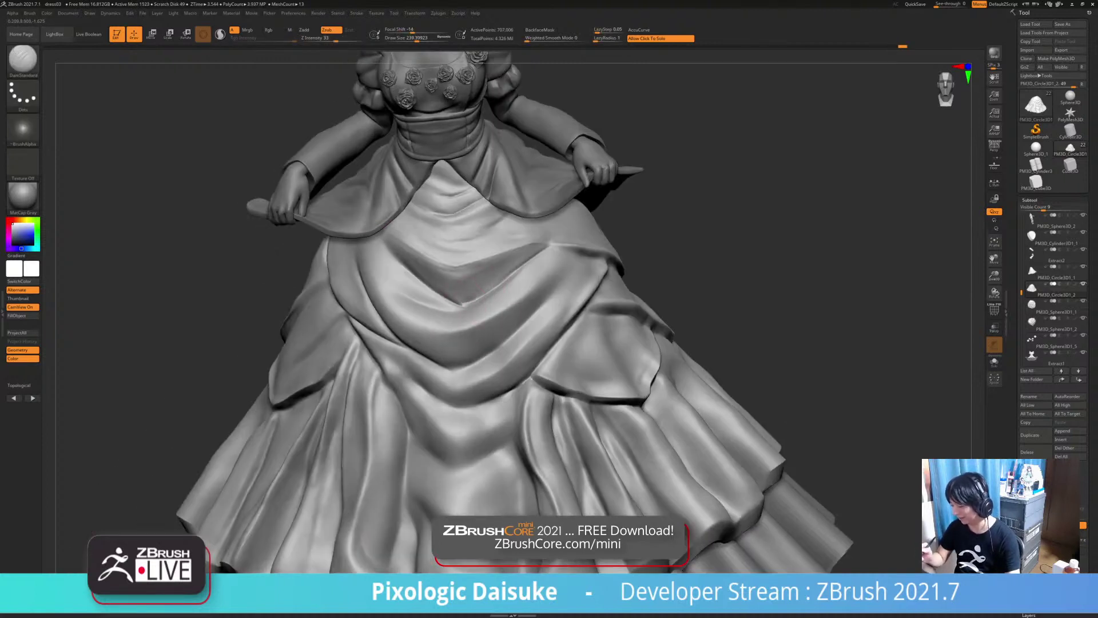
shift+drag(455, 300, 556, 242)
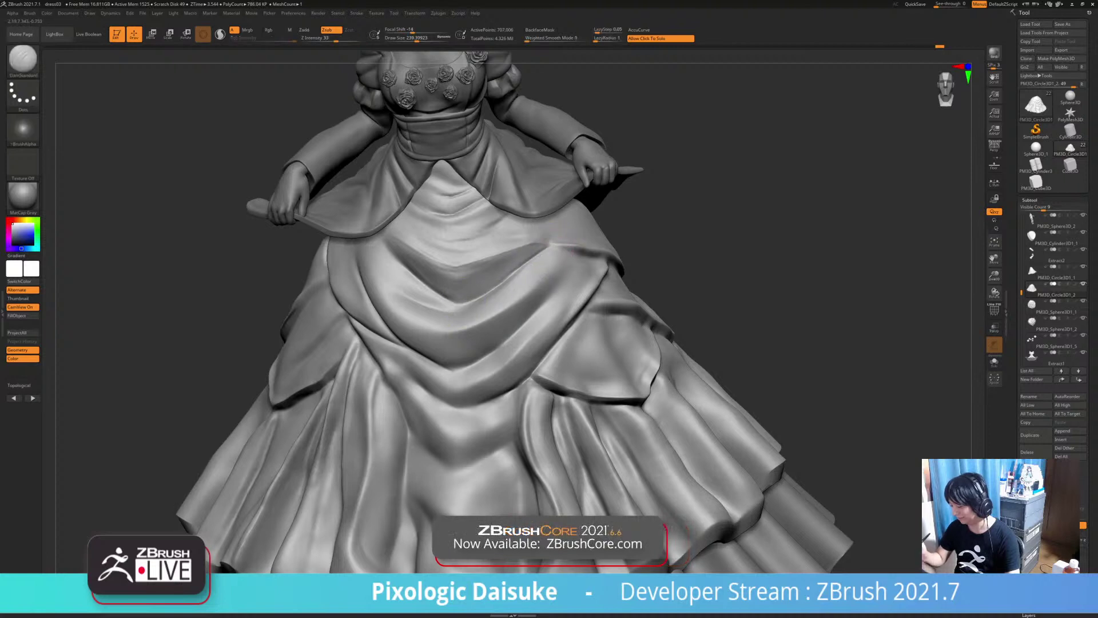
right_drag(556, 245, 553, 258)
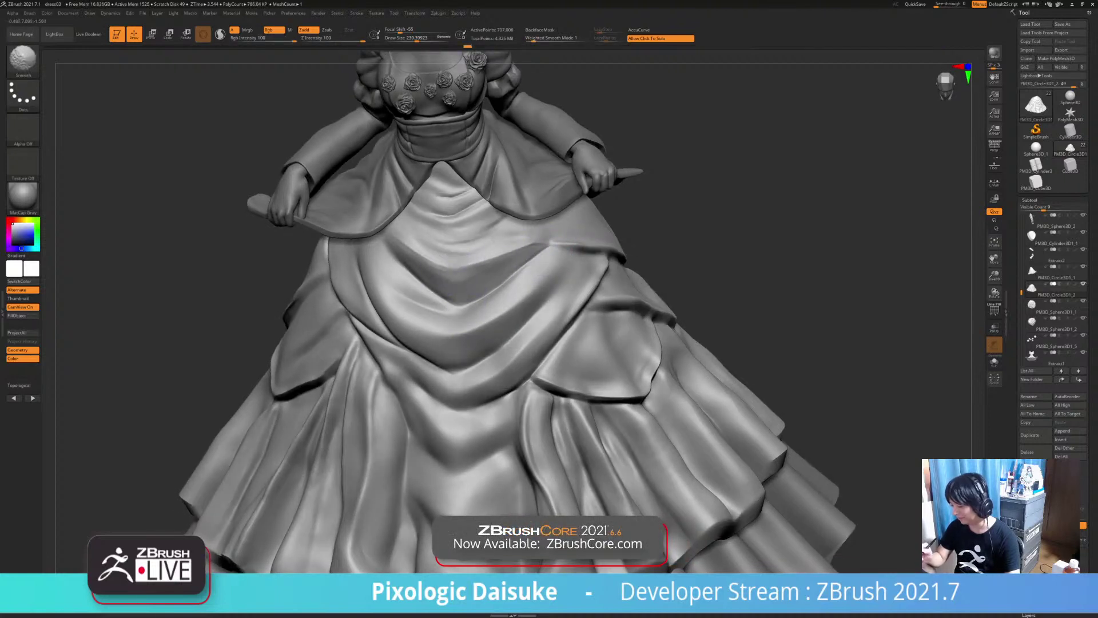
Carve a crease across the upper swag beneath the waist point and soften the small folds around it
shift+drag(401, 247, 417, 263)
right_drag(420, 269, 439, 242)
drag(396, 235, 464, 268)
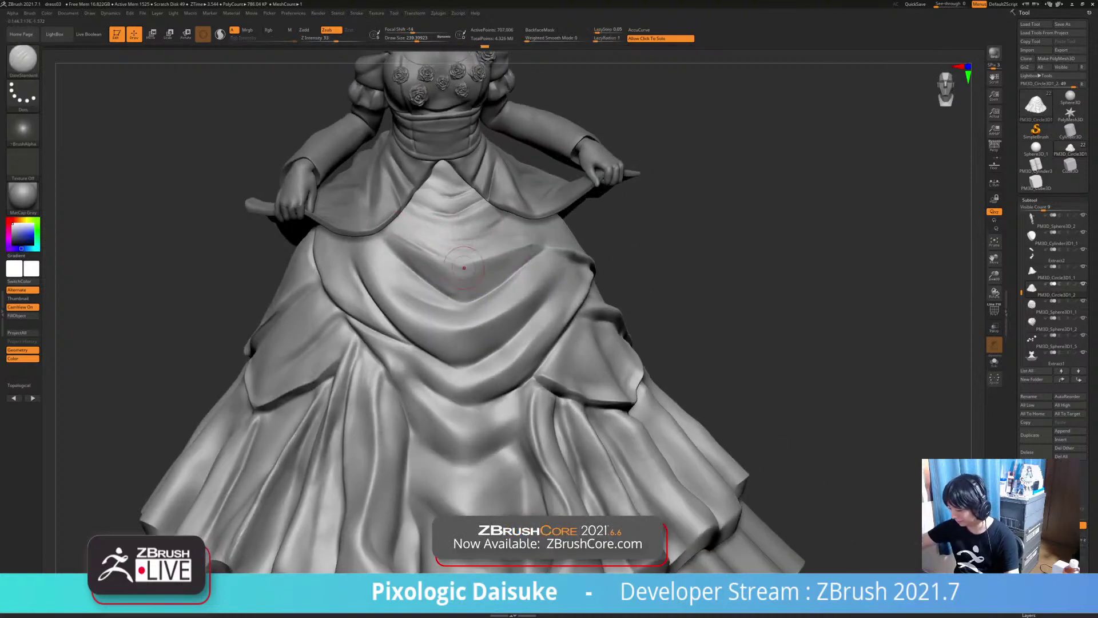
key(shift)
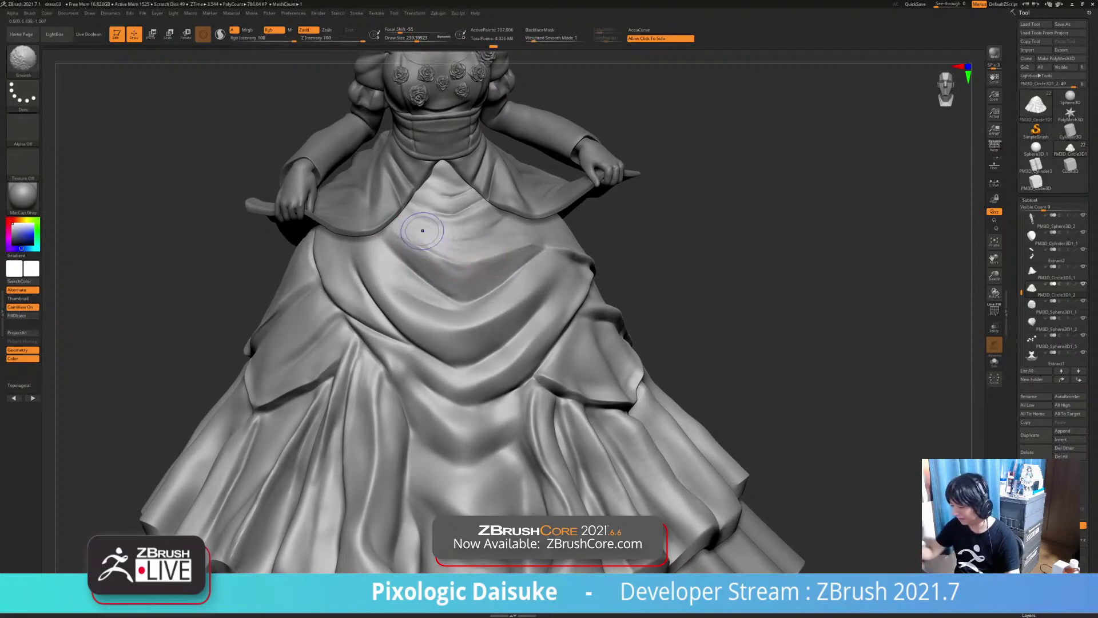
shift+drag(421, 230, 409, 240)
mouse_move(499, 269)
alt+right_down()
mouse_move(468, 320)
mouse_move(461, 291)
alt+right_up()
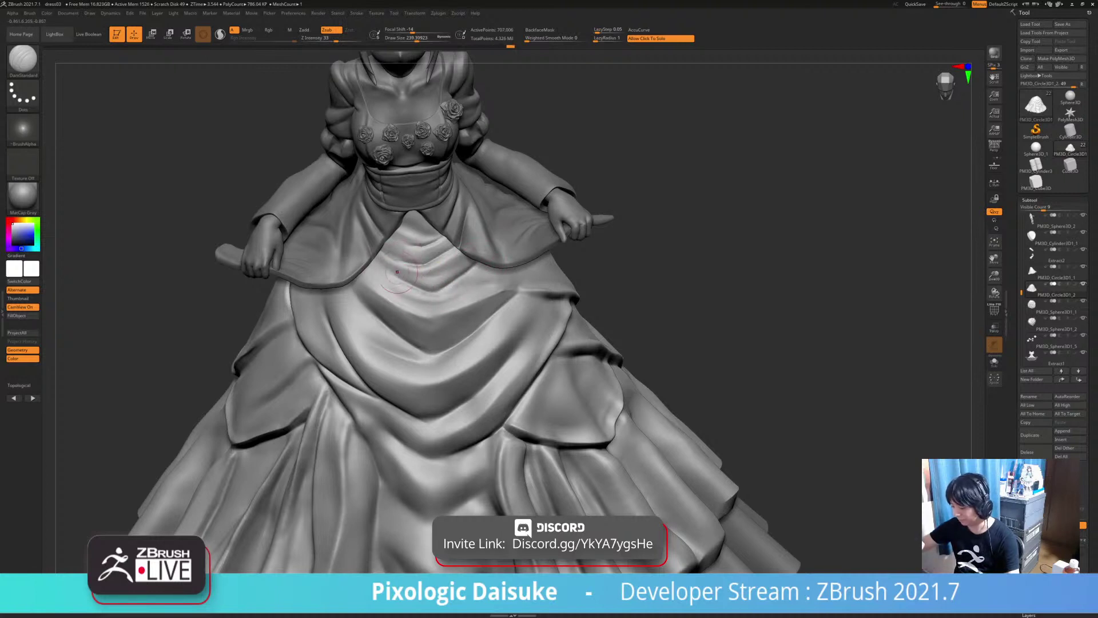
shift+drag(446, 283, 429, 257)
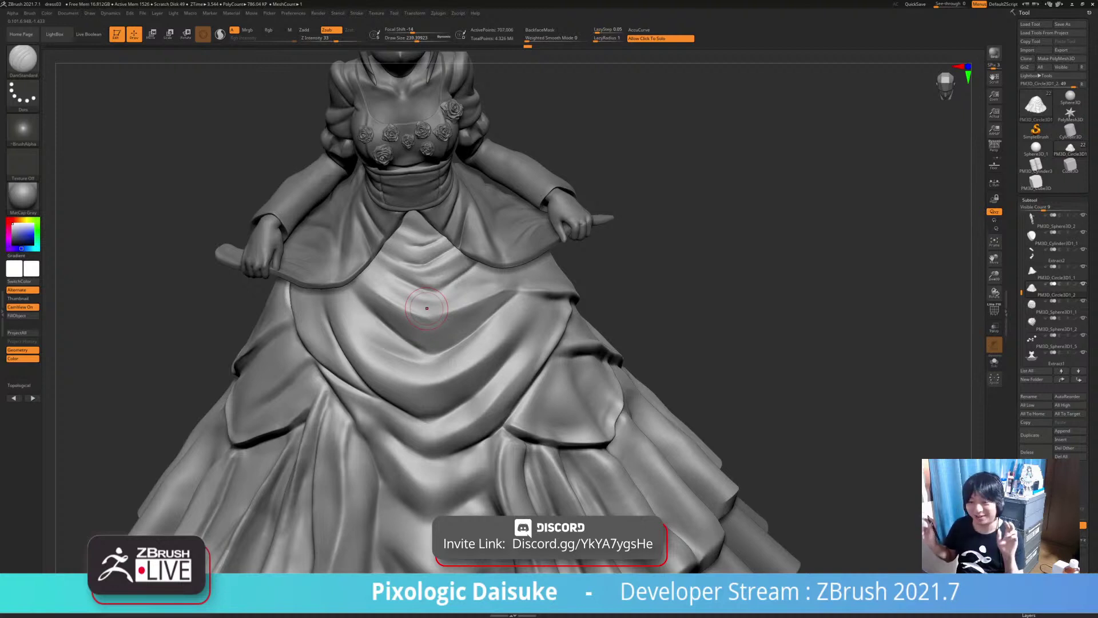
Refine the upper swag's crease toward the other hand and smooth the surface across the middle of the fold
right_drag(427, 308, 412, 302)
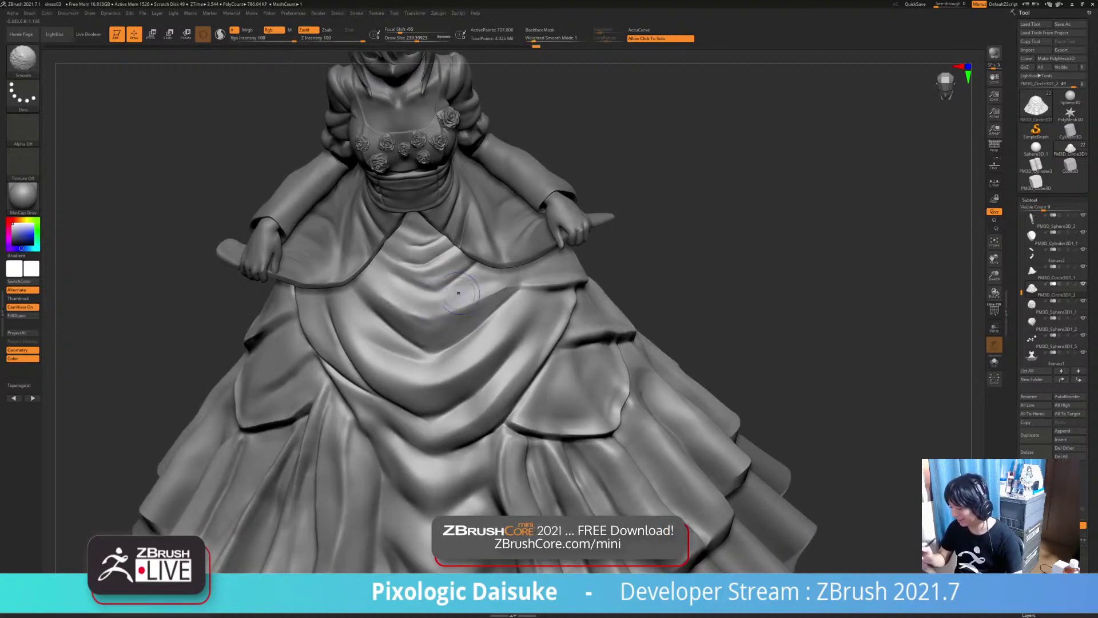
right_drag(525, 260, 433, 302)
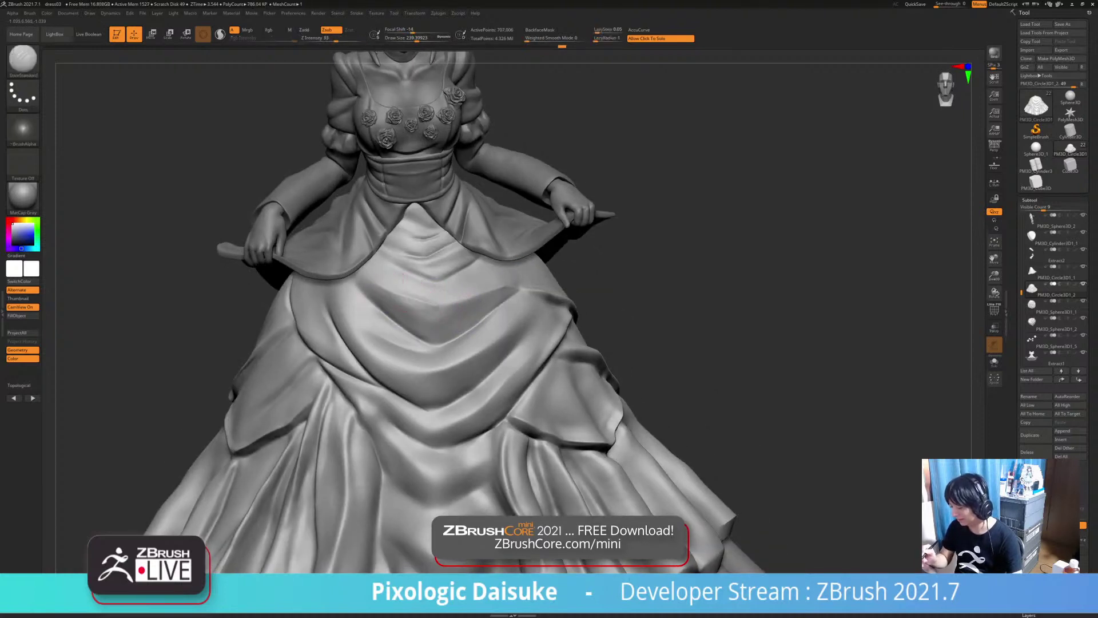
drag(513, 281, 517, 280)
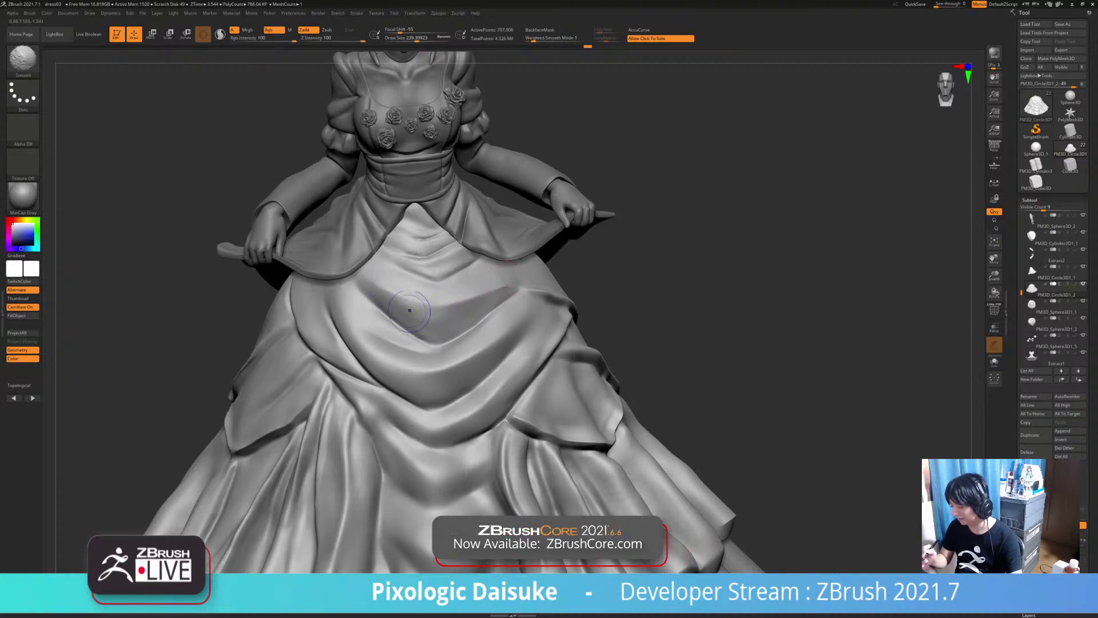
shift+drag(409, 310, 457, 313)
Inspect the head, hair and bodice up close from the front and the side
mouse_move(481, 314)
ctrl+right_down()
mouse_move(479, 269)
mouse_move(446, 292)
mouse_move(449, 212)
ctrl+right_up()
alt+click(438, 146)
alt+right_drag(513, 160, 529, 243)
ctrl+right_drag(529, 243, 498, 497)
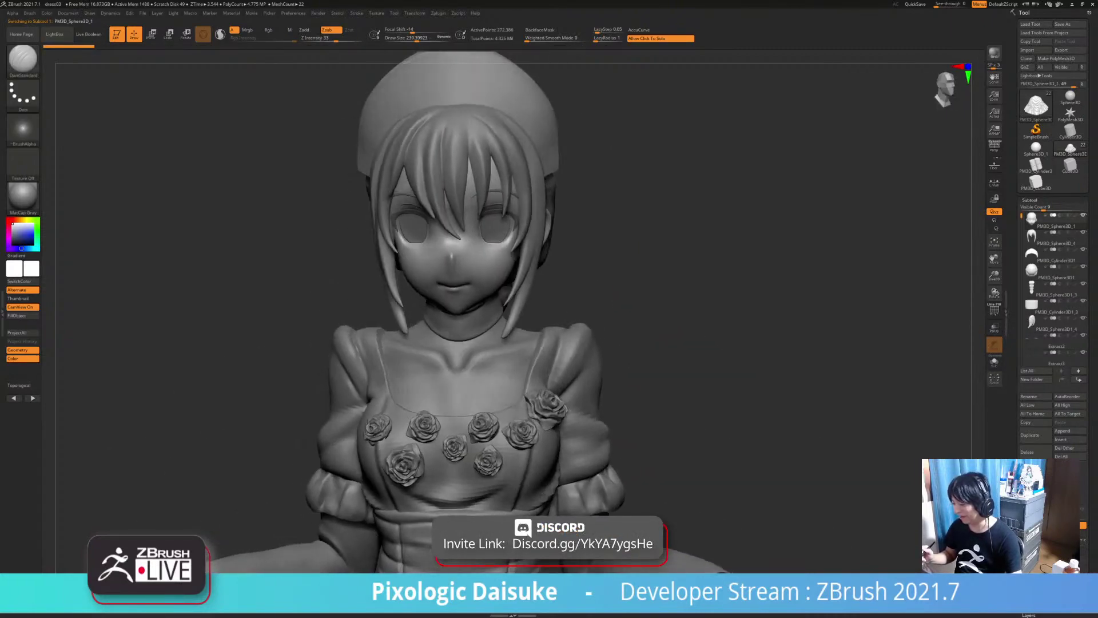
mouse_move(451, 246)
right_down()
mouse_move(515, 250)
mouse_move(433, 256)
right_up()
ctrl+right_drag(434, 256, 343, 315)
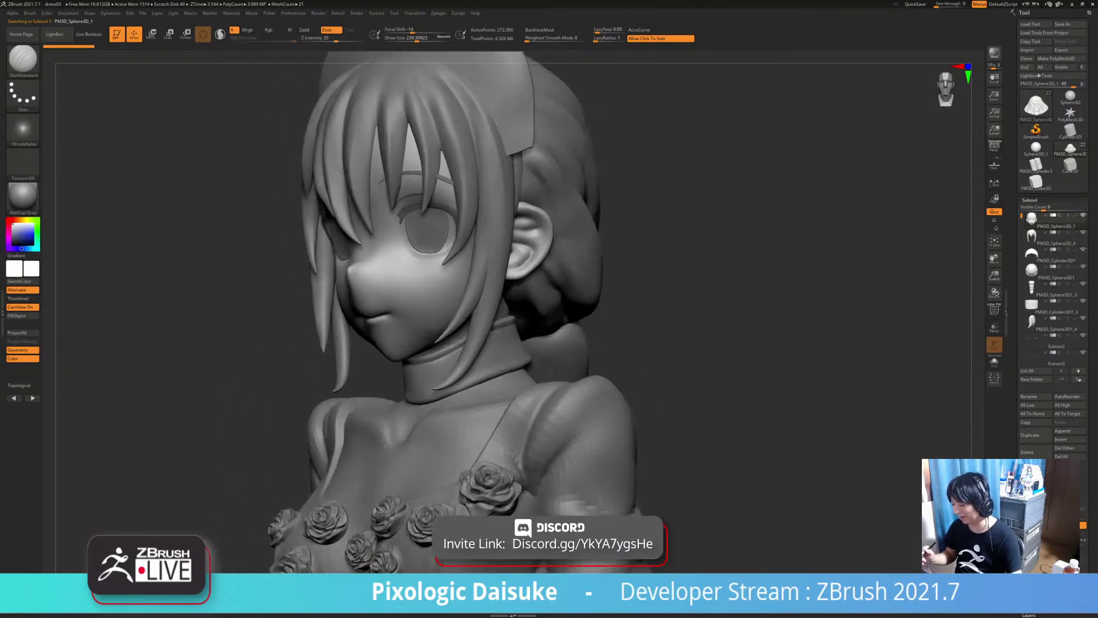
mouse_move(537, 435)
right_down()
mouse_move(641, 437)
mouse_move(639, 366)
right_up()
alt+right_drag(613, 492, 578, 257)
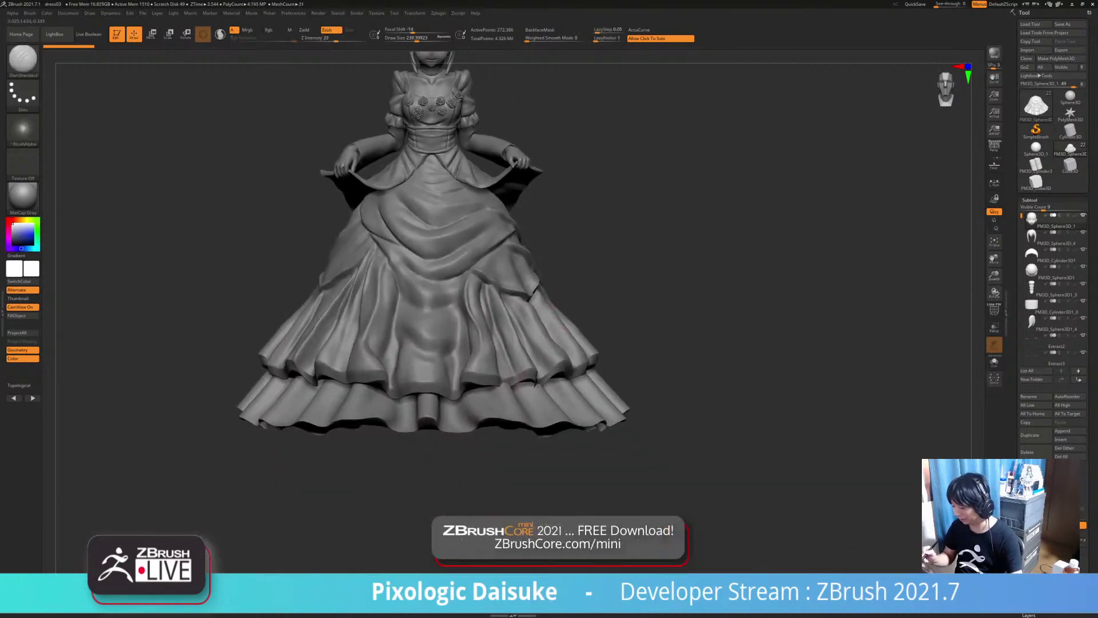
Select the ruffled underskirt and examine it from the side and from below with its wireframe displayed
alt+click(541, 351)
right_drag(541, 351, 594, 378)
alt+right_drag(595, 378, 681, 427)
alt+click(451, 449)
right_drag(450, 449, 483, 433)
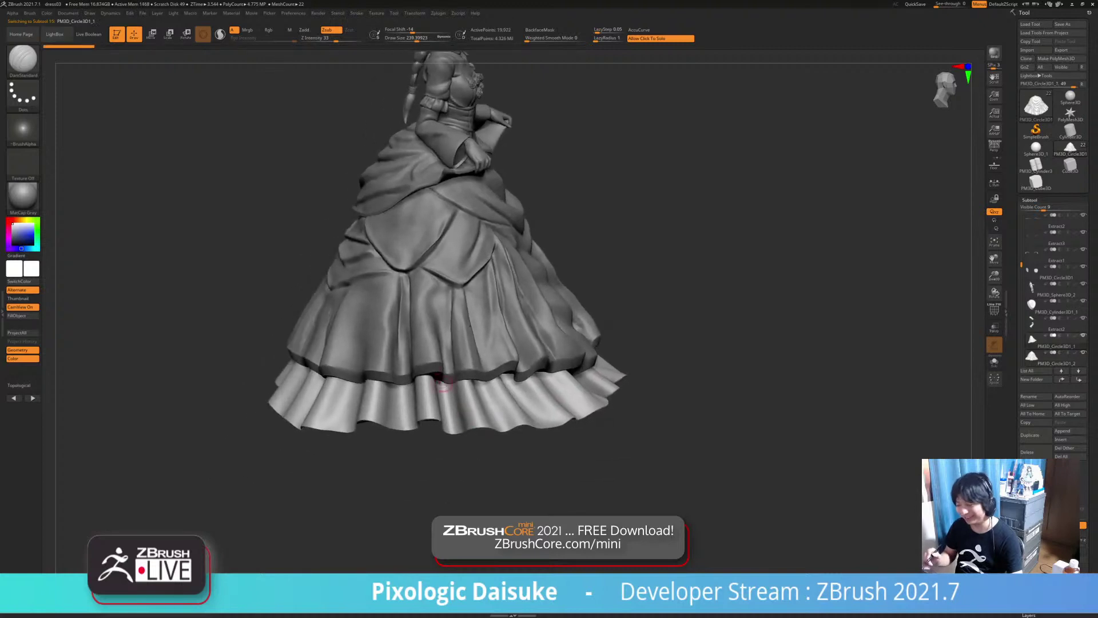
right_drag(444, 384, 473, 312)
key(shift+f)
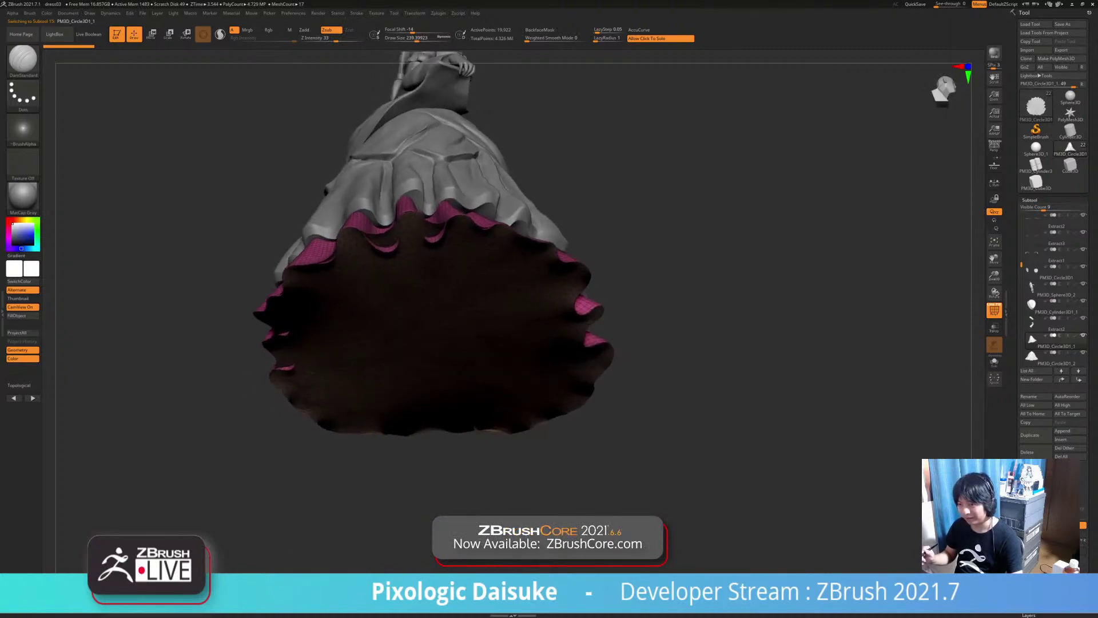
right_drag(464, 412, 558, 371)
right_drag(513, 277, 538, 165)
key(shift+f)
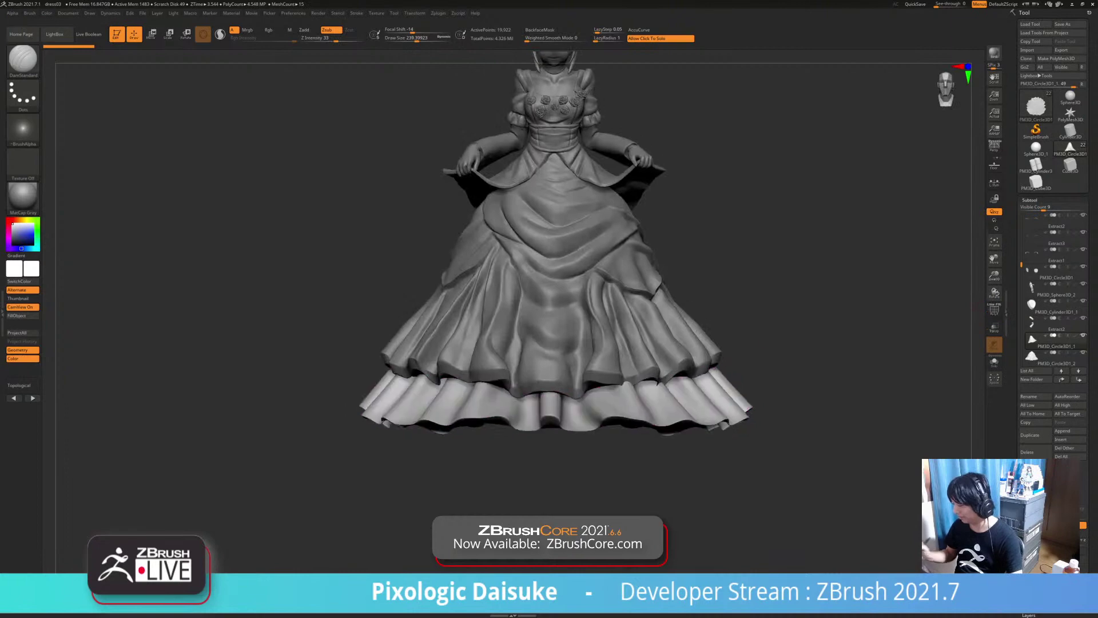
Review the proportions of the whole figure and dress from the front
right_drag(675, 240, 598, 286)
right_drag(623, 366, 665, 388)
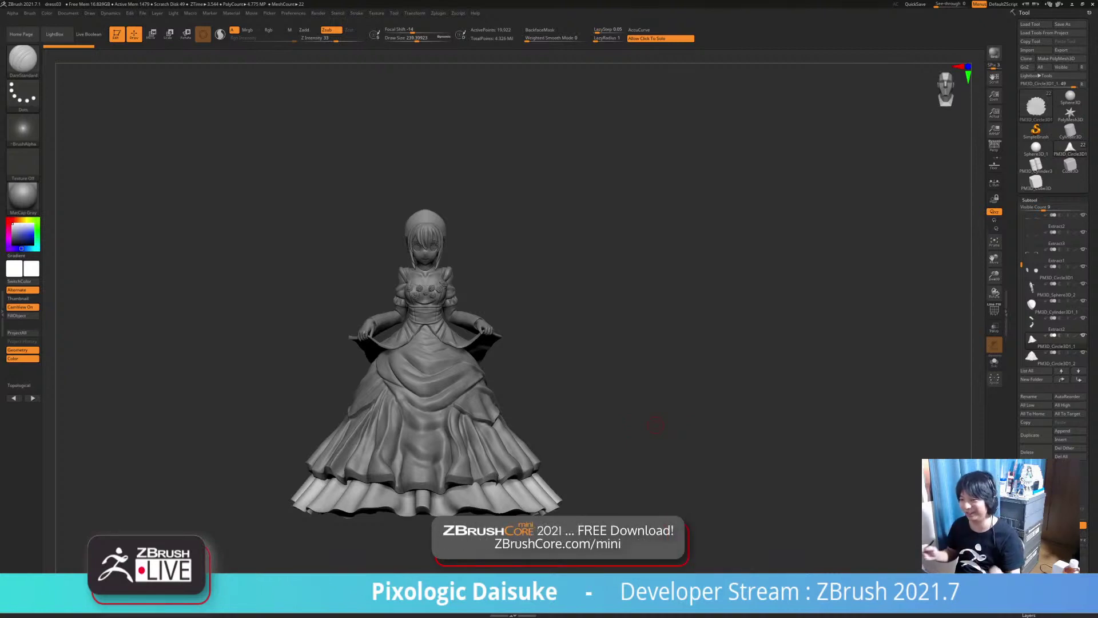
click(558, 370)
ctrl+right_drag(558, 370, 578, 426)
click(652, 395)
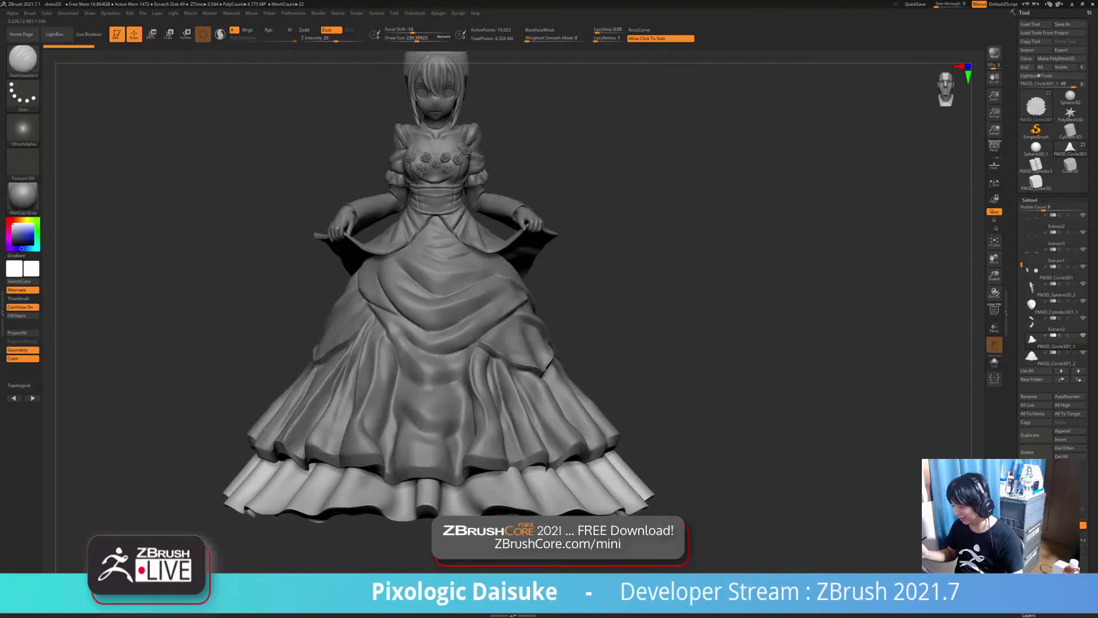
alt+right_drag(658, 389, 632, 388)
click(994, 311)
click(994, 311)
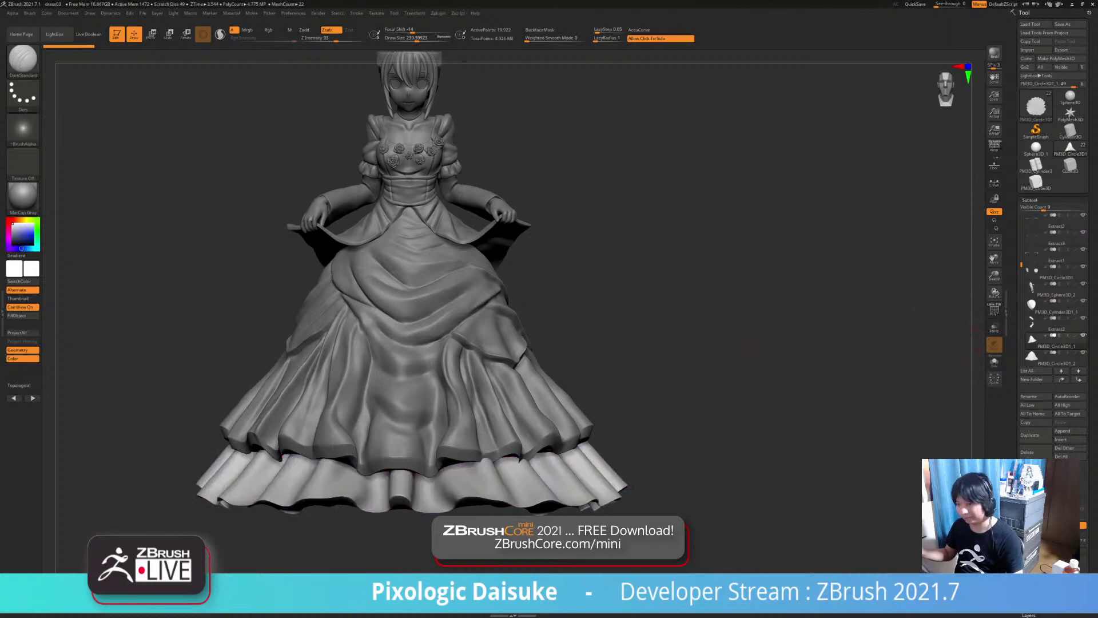
alt+drag(858, 332, 880, 353)
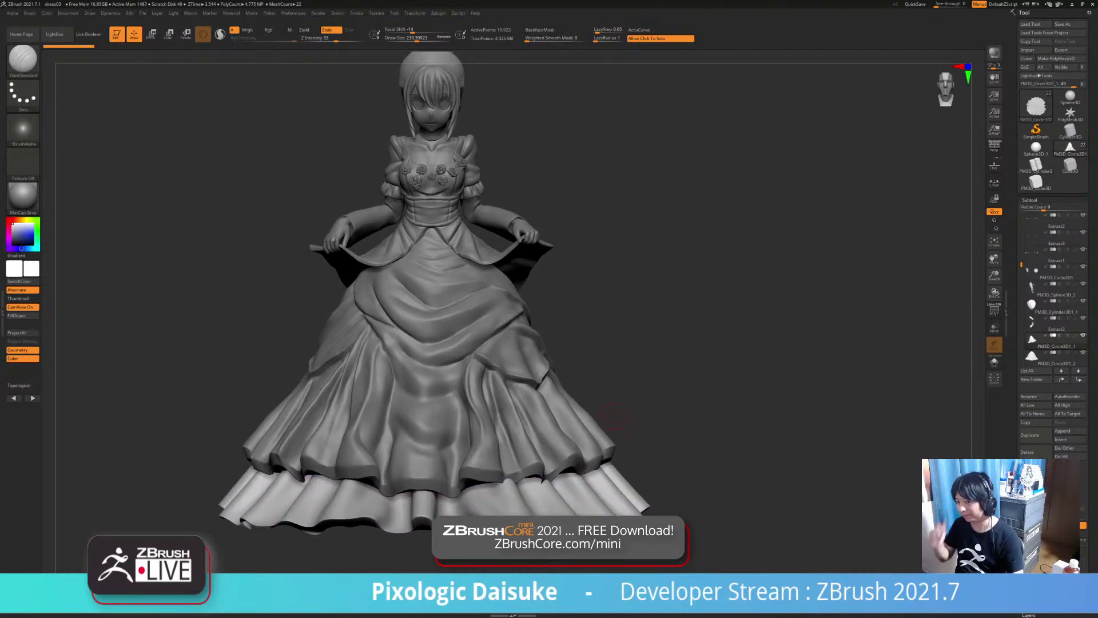
Make the draped overskirt active again and carve the crease along the long pleat beside its central panel
alt+click(501, 456)
right_drag(527, 403, 525, 423)
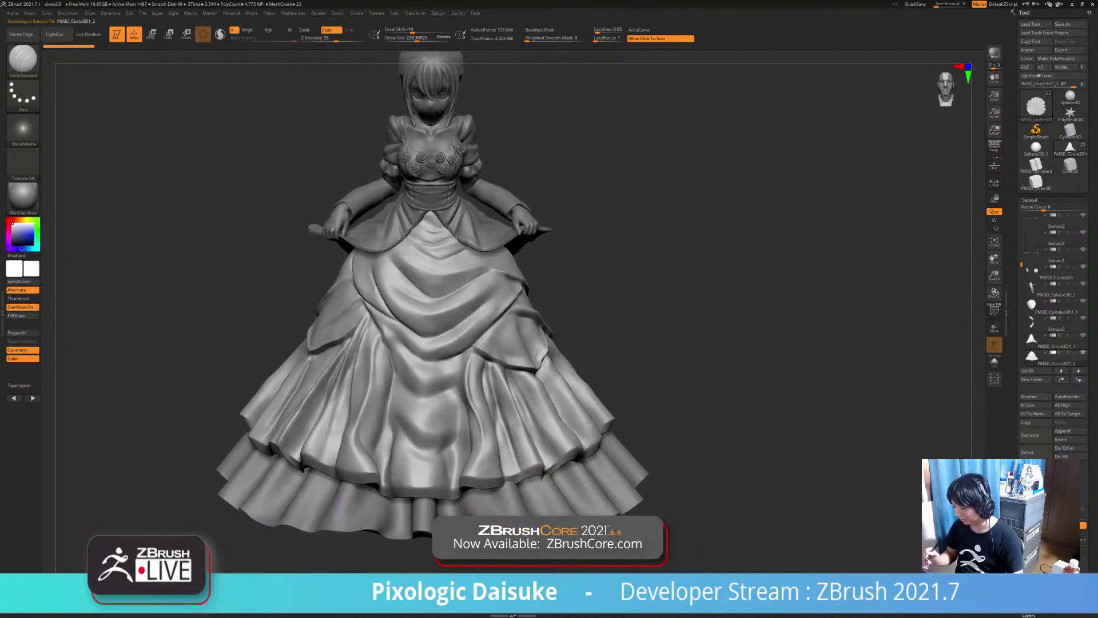
ctrl+right_drag(503, 366, 487, 413)
mouse_move(478, 407)
alt+right_down()
mouse_move(485, 375)
mouse_move(453, 280)
alt+right_up()
drag(451, 291, 462, 412)
right_drag(438, 328, 445, 346)
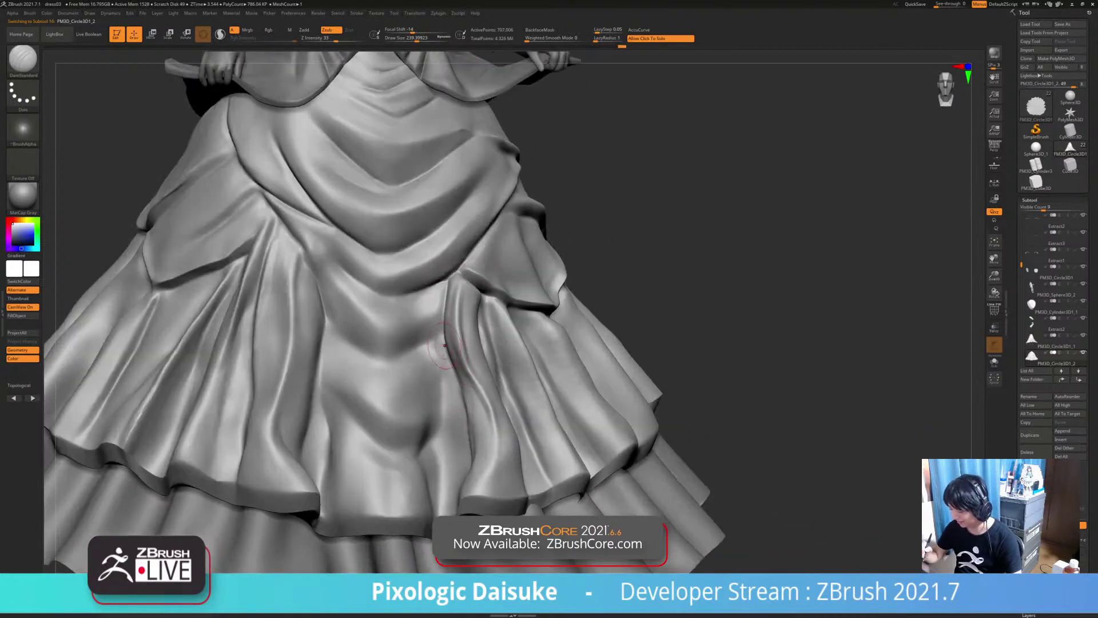
drag(465, 445, 462, 383)
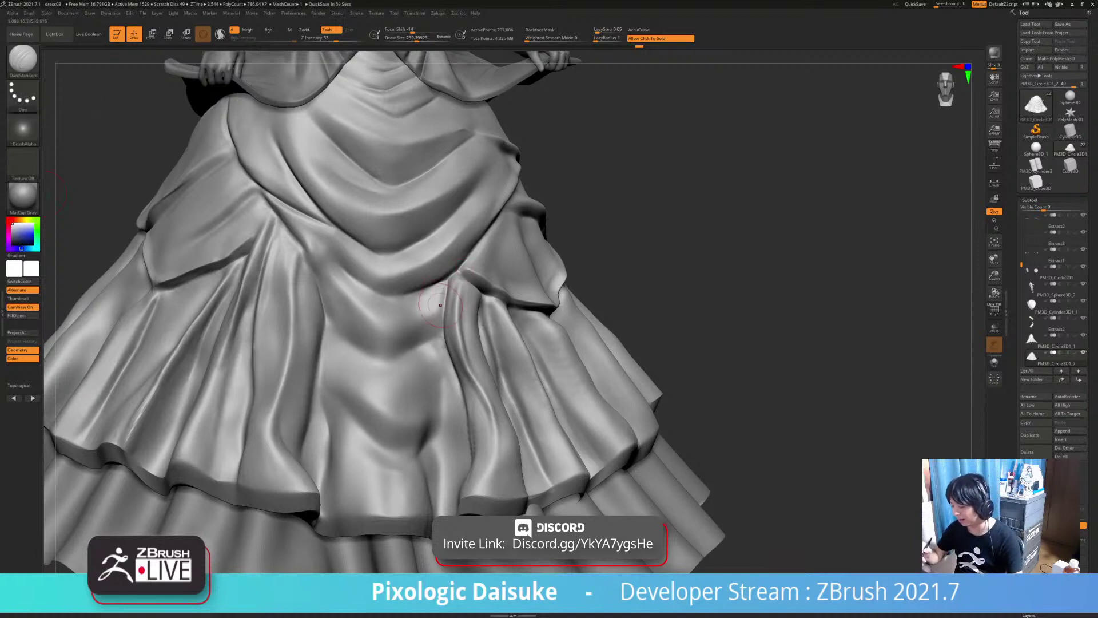
Carve the lowest swag fold into a sharper point at the middle of the skirt's central panel
right_drag(440, 305, 418, 337)
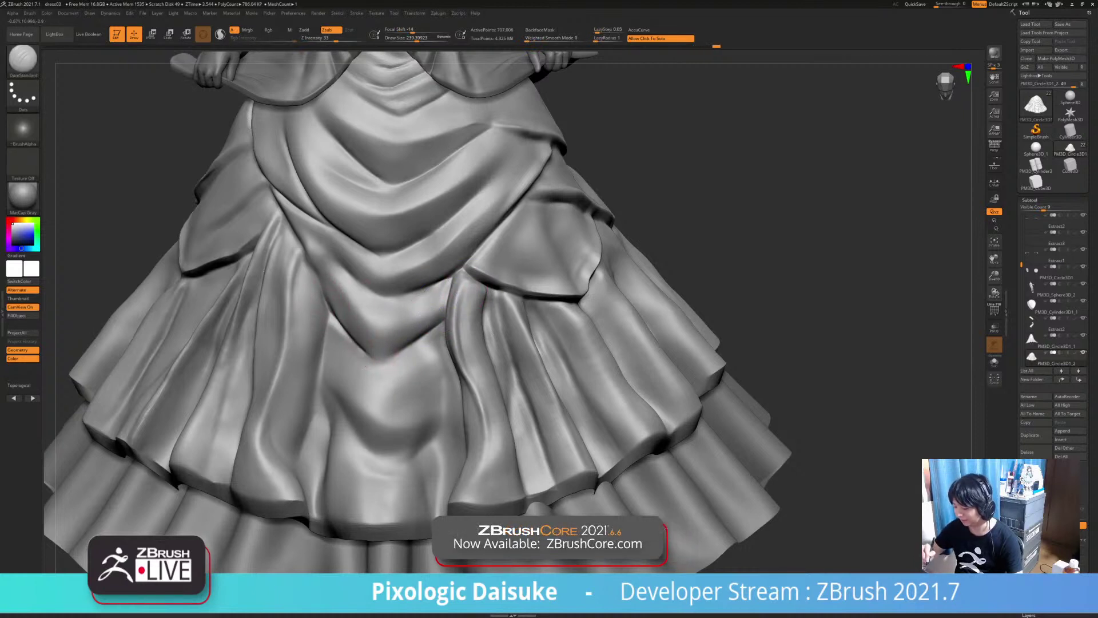
drag(378, 355, 417, 341)
mouse_move(406, 366)
ctrl+right_down()
mouse_move(407, 309)
mouse_move(411, 350)
ctrl+right_up()
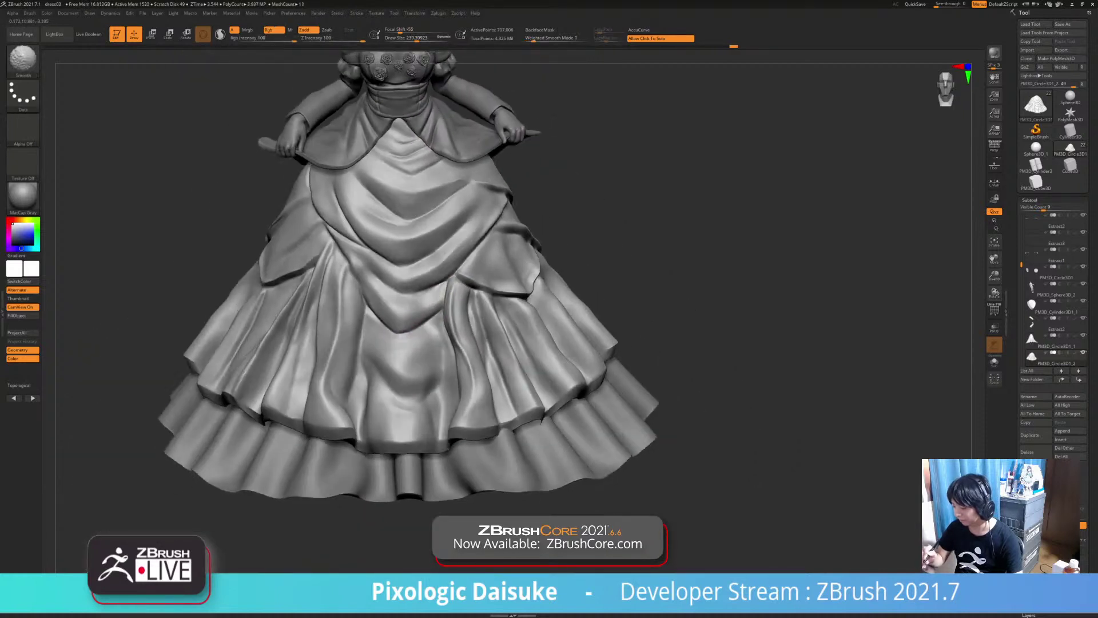
Extend the upper swag's crease up toward the figure's other hand and smooth the fold beside it
alt+right_drag(476, 339, 498, 392)
ctrl+right_drag(483, 249, 485, 314)
drag(476, 255, 510, 209)
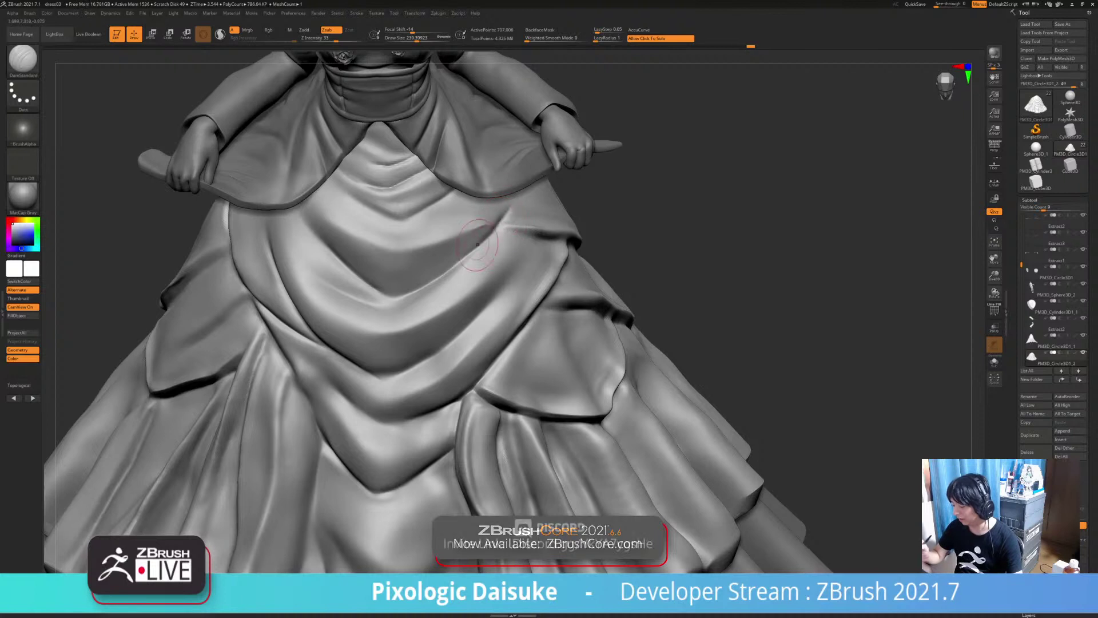
mouse_move(486, 234)
right_down()
mouse_move(554, 224)
mouse_move(495, 226)
right_up()
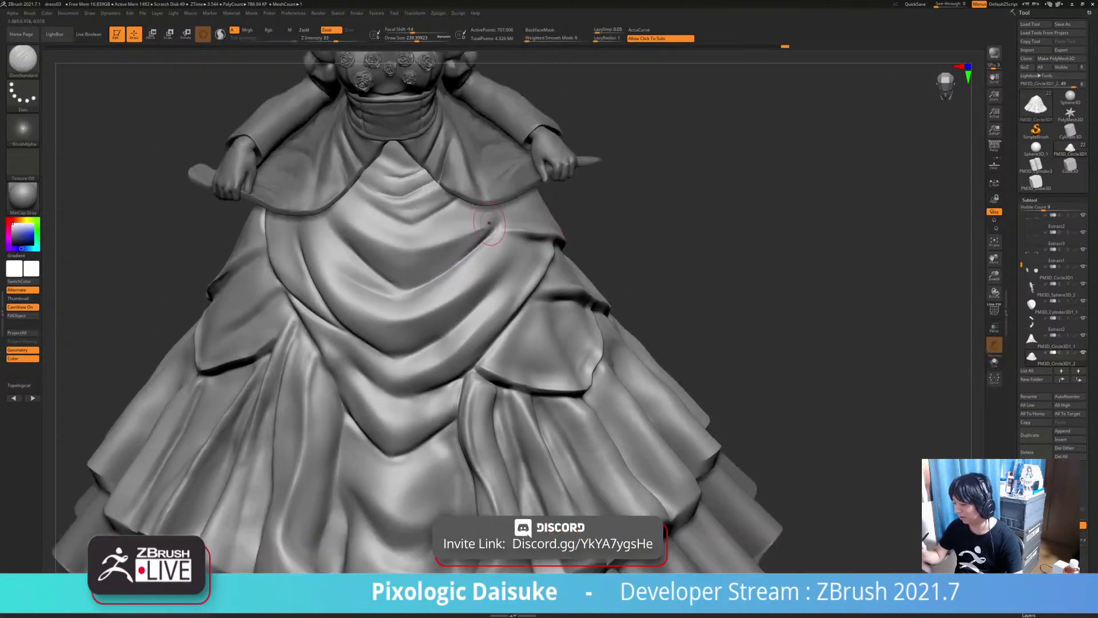
shift+drag(495, 222, 456, 270)
ctrl+right_drag(457, 278, 473, 251)
shift+drag(473, 234, 486, 236)
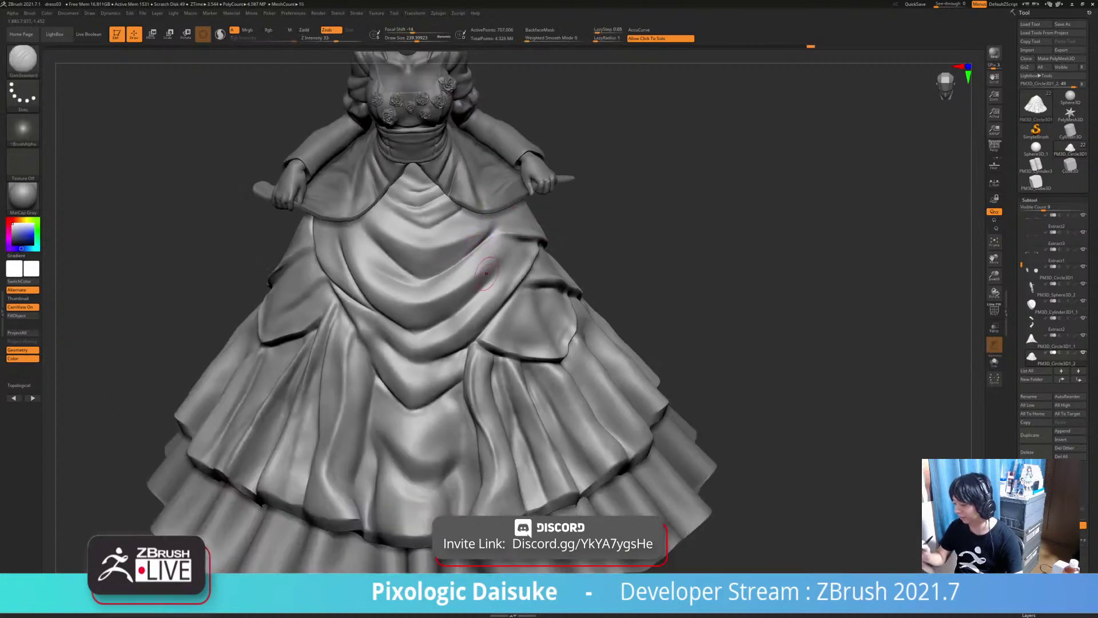
Deepen the upper swag creases across the overskirt's central panel with short carving strokes on both sides of the fold
mouse_move(490, 258)
alt+right_down()
mouse_move(507, 309)
mouse_move(523, 273)
alt+right_up()
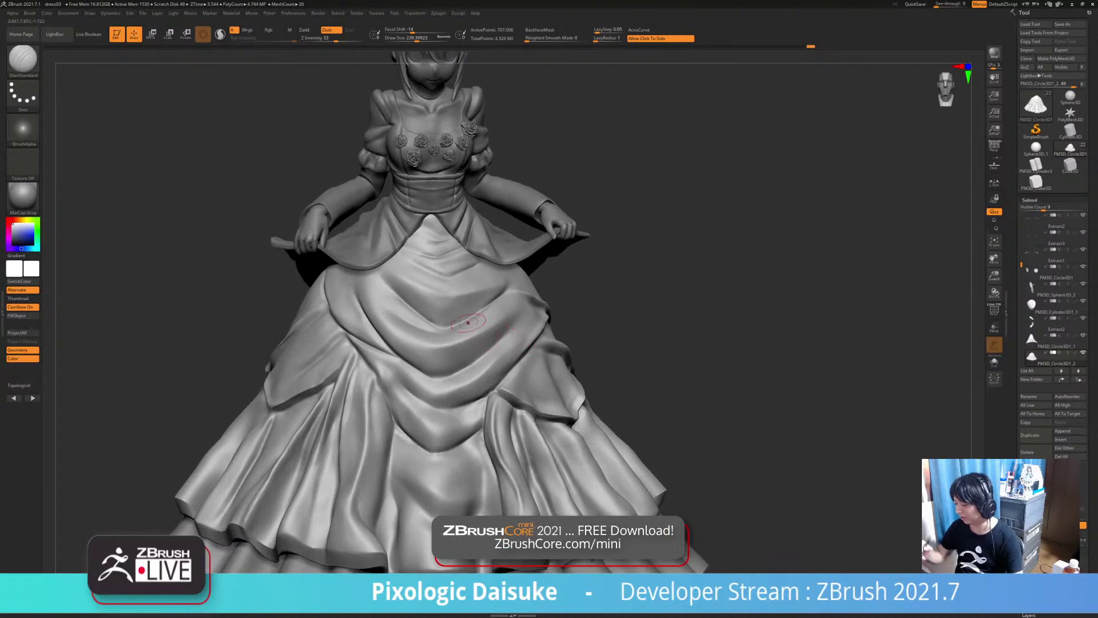
right_drag(407, 276, 388, 268)
drag(392, 269, 432, 290)
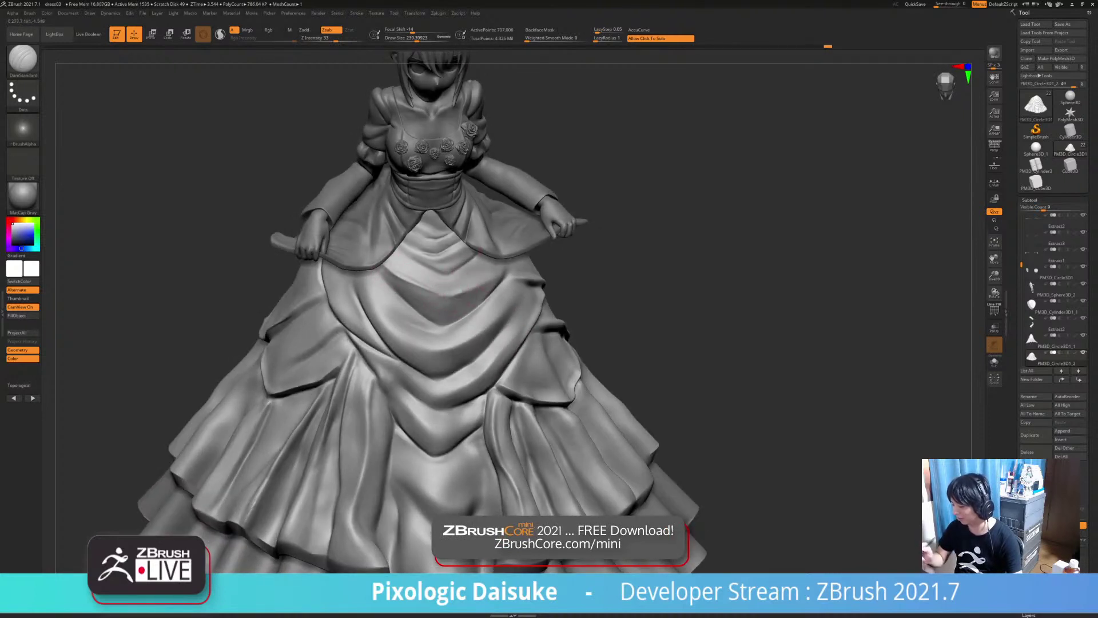
drag(476, 285, 461, 294)
right_drag(457, 298, 442, 293)
drag(461, 294, 417, 299)
mouse_move(446, 303)
right_down()
mouse_move(463, 280)
mouse_move(449, 276)
right_up()
Carve the swag crease running down from the bodice hem beside the figure's right hand
mouse_move(478, 320)
right_down()
mouse_move(514, 347)
mouse_move(368, 307)
right_up()
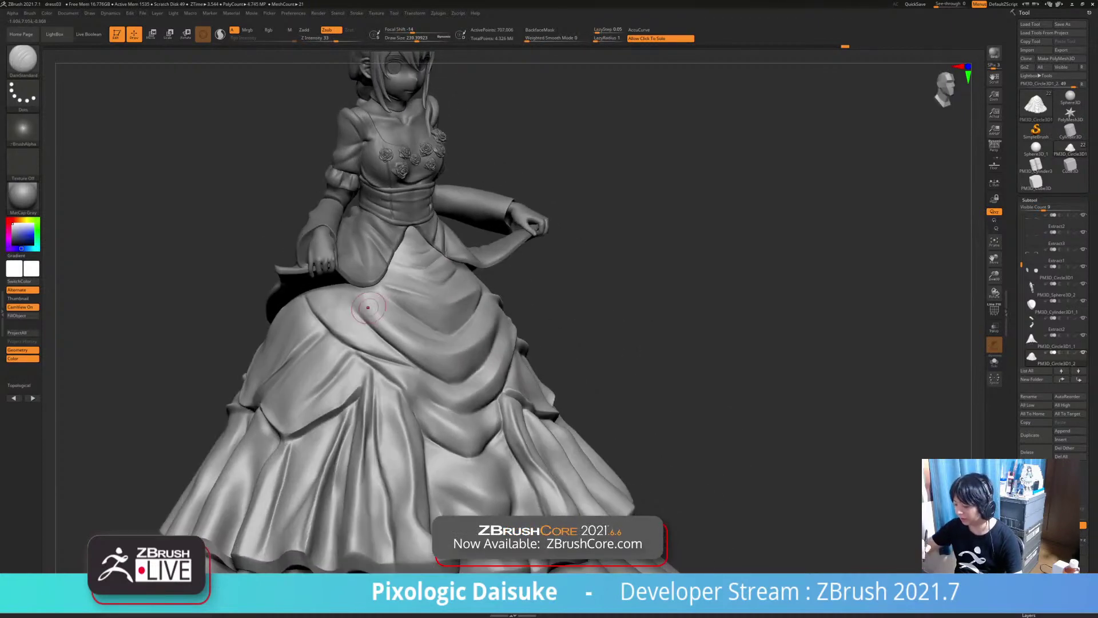
drag(360, 315, 375, 337)
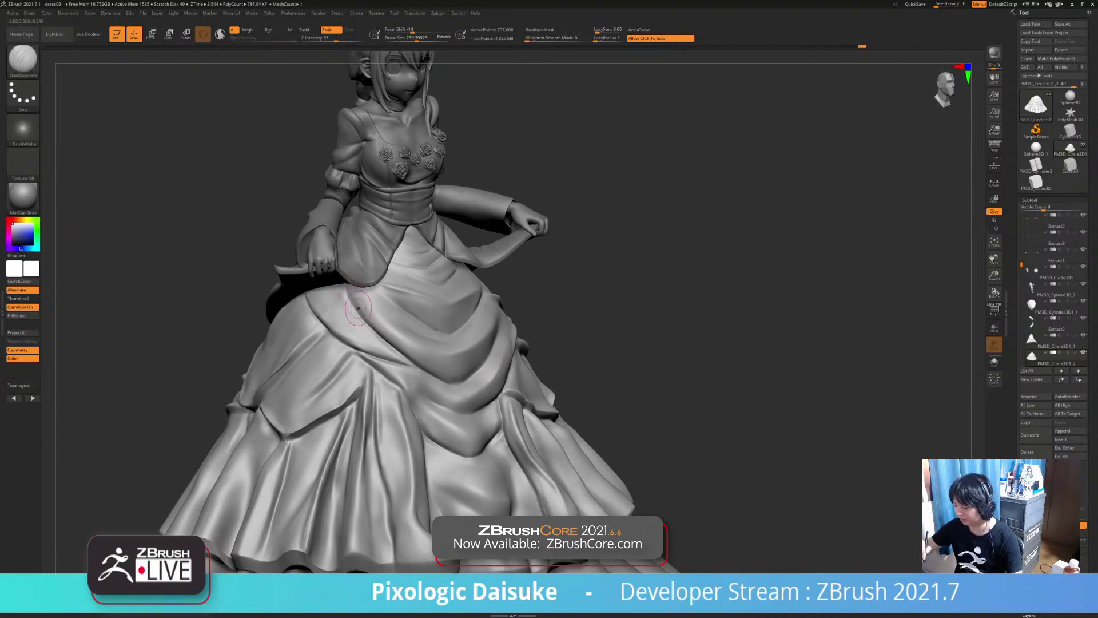
drag(378, 330, 395, 352)
Isolate the overskirt and smooth the crease at the front edge of the upper side panel below the figure's left hand
mouse_move(473, 319)
right_down()
mouse_move(552, 352)
mouse_move(596, 395)
mouse_move(552, 377)
mouse_move(592, 366)
mouse_move(544, 363)
right_up()
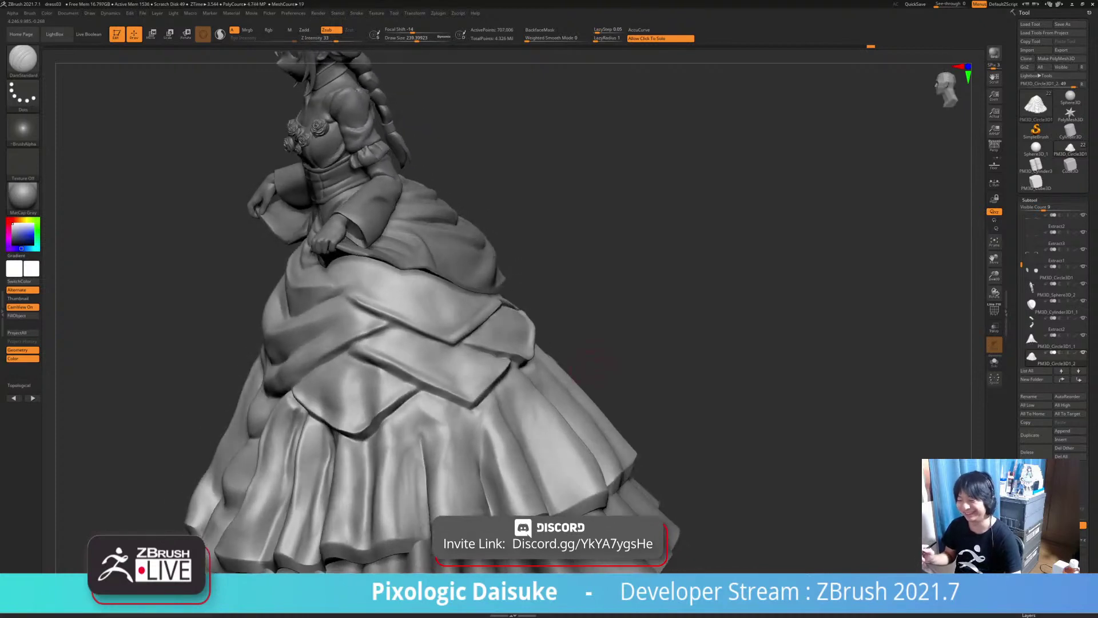
right_drag(479, 338, 325, 280)
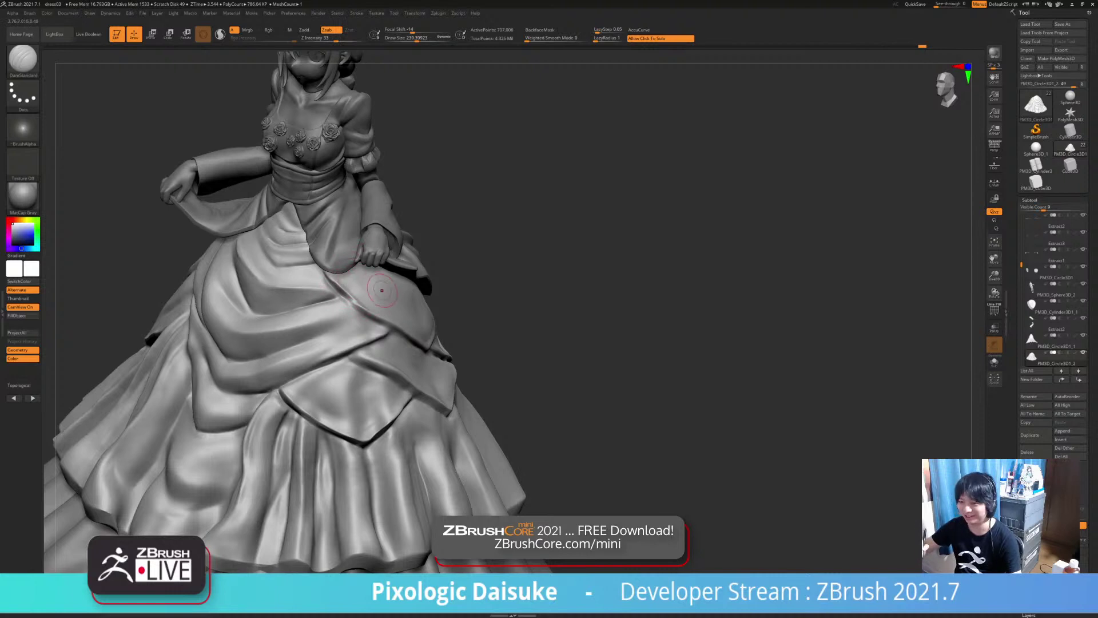
click(483, 297)
ctrl+right_drag(483, 297, 478, 378)
shift+drag(330, 274, 355, 298)
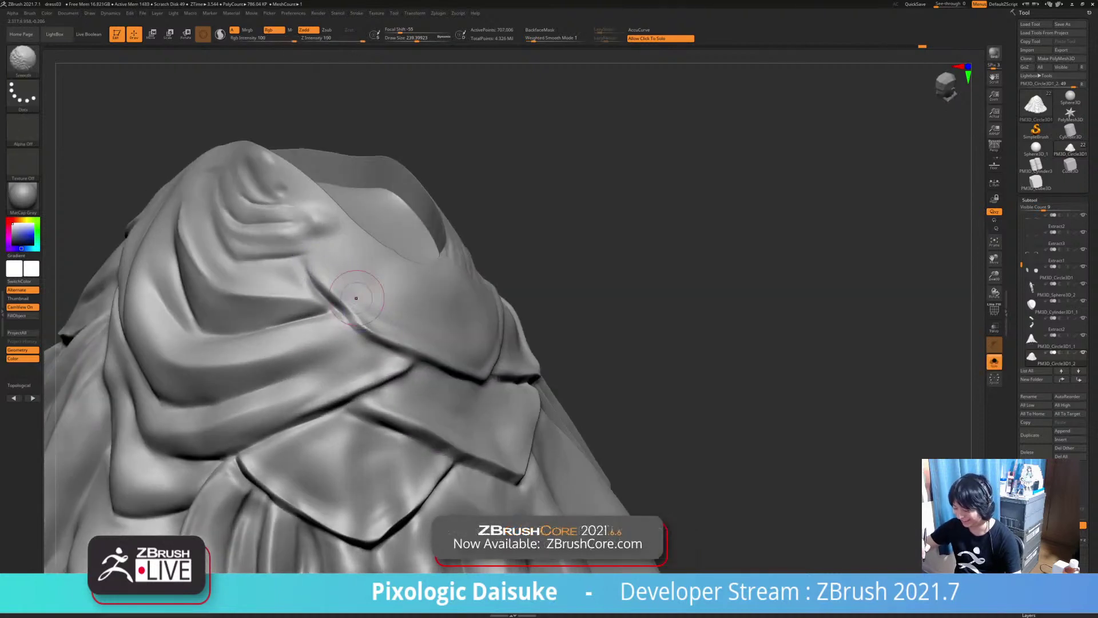
right_drag(356, 298, 332, 296)
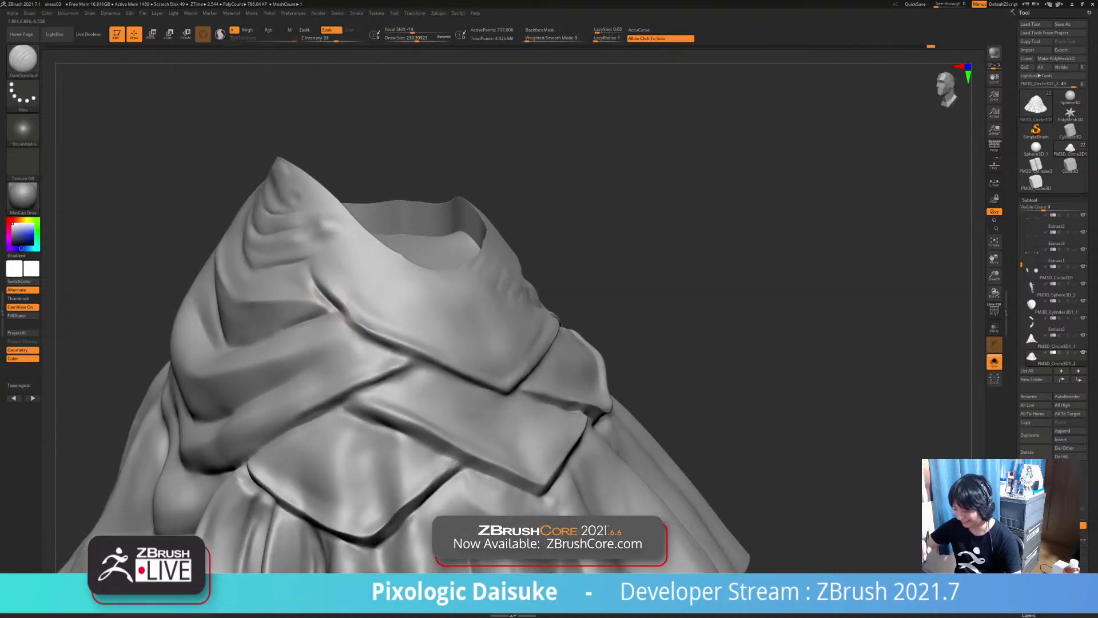
mouse_move(368, 313)
right_down()
mouse_move(340, 276)
mouse_move(400, 264)
right_up()
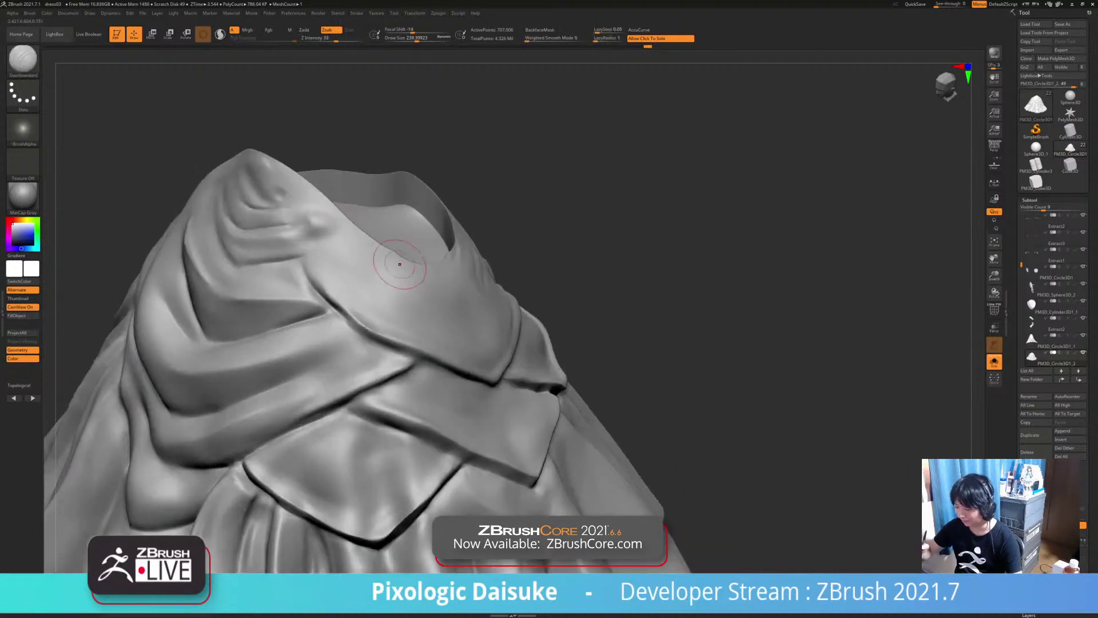
Build up the upper side panel's front edge with the ClayBuildup brush and show the whole figure again
click(498, 224)
click(23, 59)
click(101, 67)
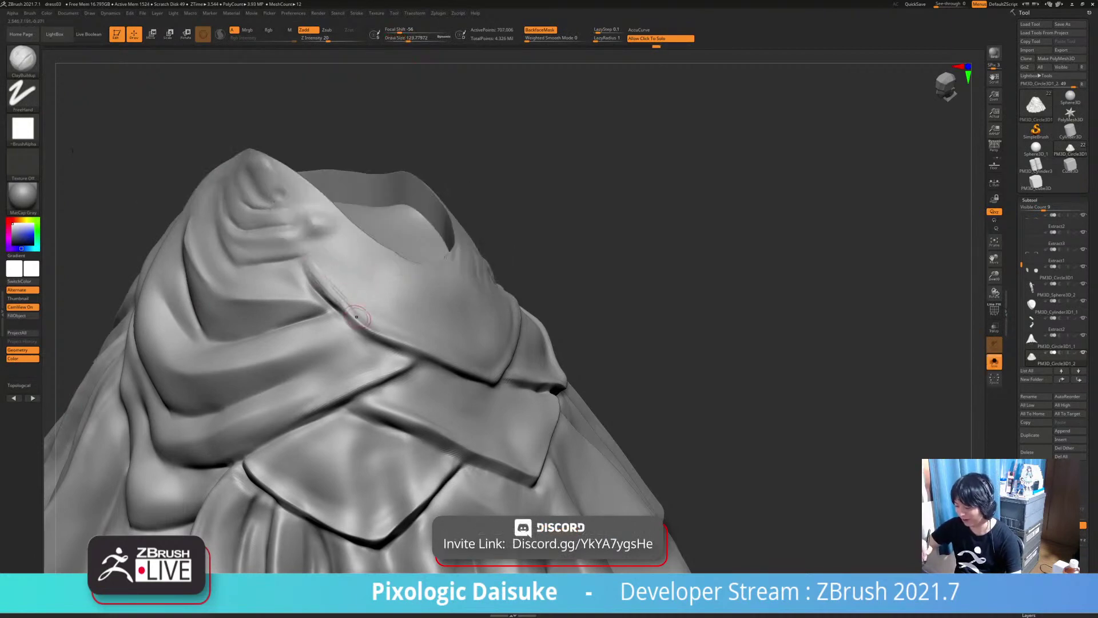
mouse_move(655, 226)
right_down()
mouse_move(641, 206)
mouse_move(566, 207)
right_up()
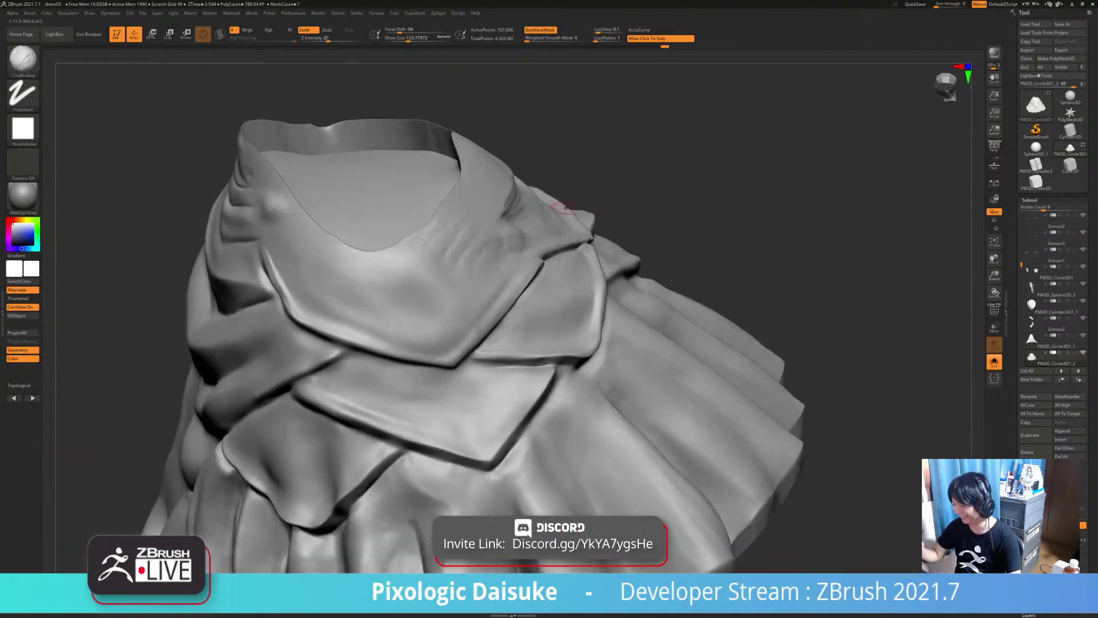
click(619, 193)
Carve the crease between the overlapping side panels under the back drape with the DamStandard brush and smooth it
right_drag(612, 243, 528, 255)
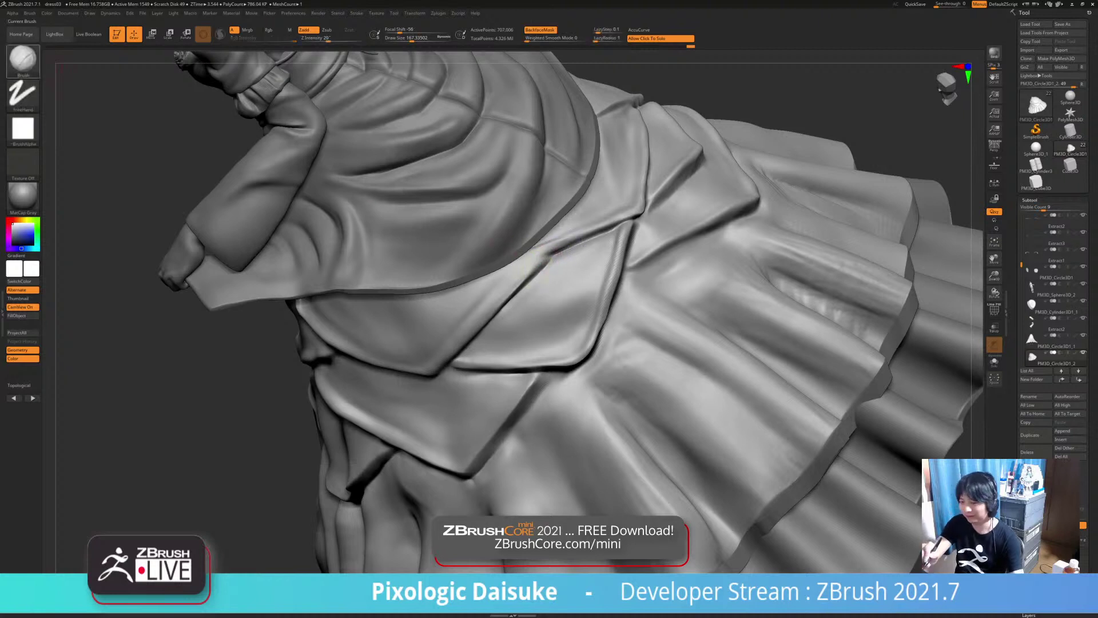
key(b)
key(d)
key(s)
drag(508, 268, 577, 234)
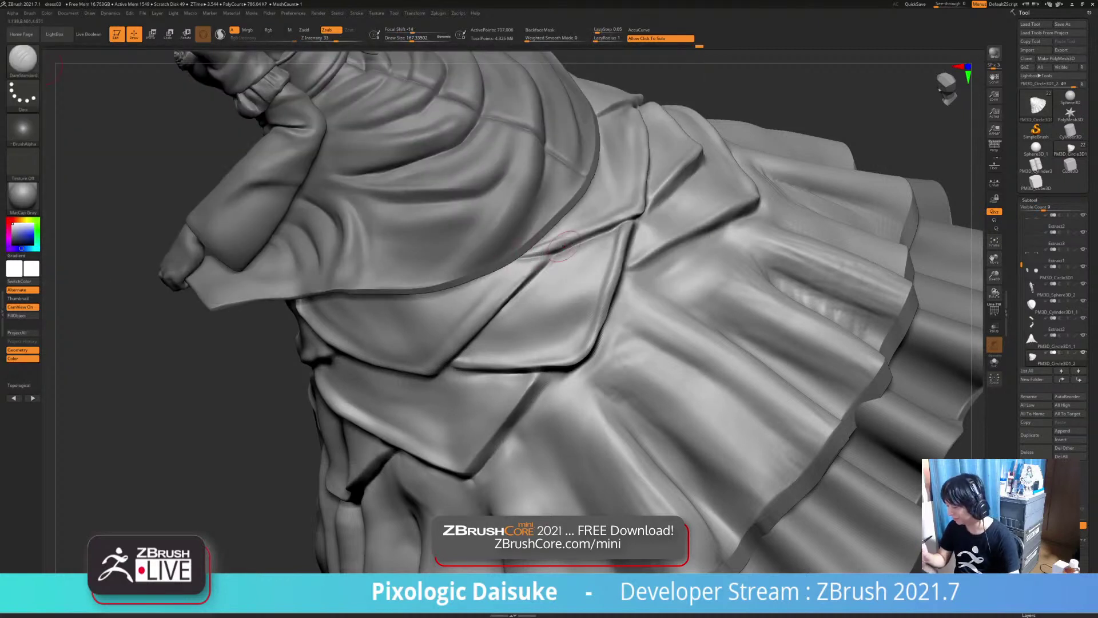
ctrl+right_drag(563, 269, 550, 236)
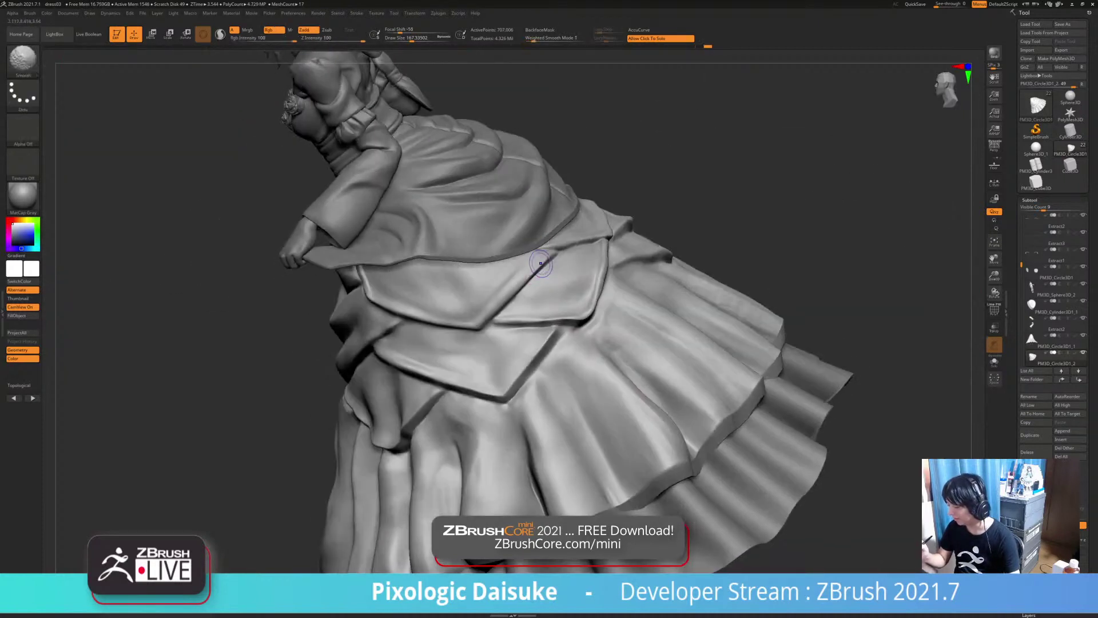
shift+drag(544, 263, 541, 260)
Smooth and recarve the upper side panel's front edge just below the figure's left hand
right_drag(544, 257, 574, 200)
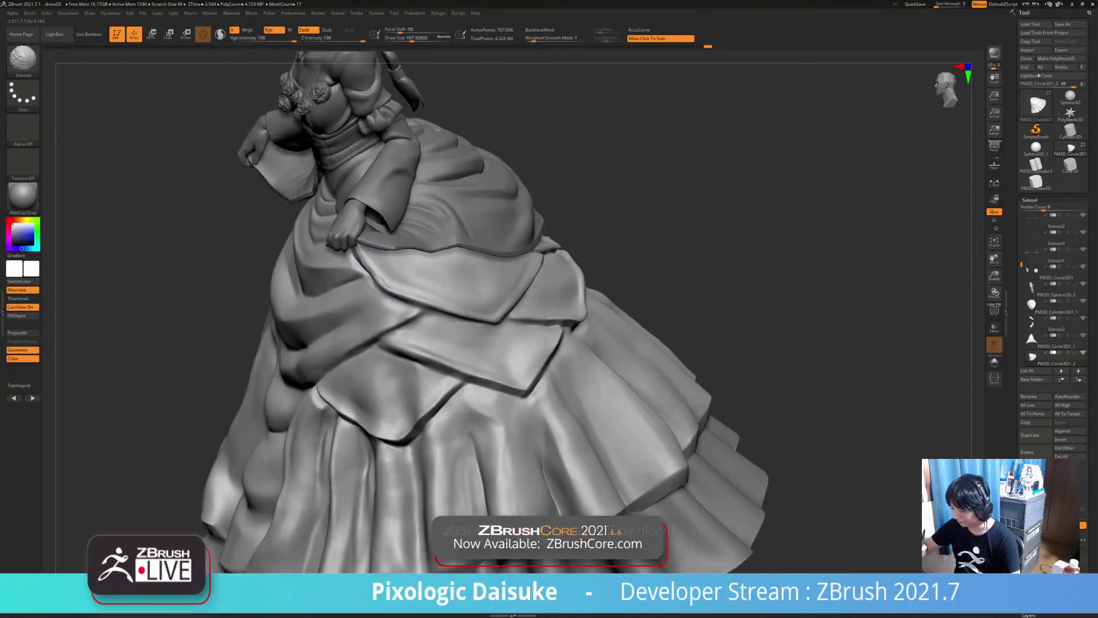
shift+drag(373, 264, 378, 274)
right_drag(374, 273, 390, 256)
drag(380, 281, 367, 273)
right_drag(329, 250, 345, 252)
drag(334, 243, 376, 276)
Carve the crease where the upper side panel overlaps the panel beneath it
alt+right_drag(376, 275, 440, 314)
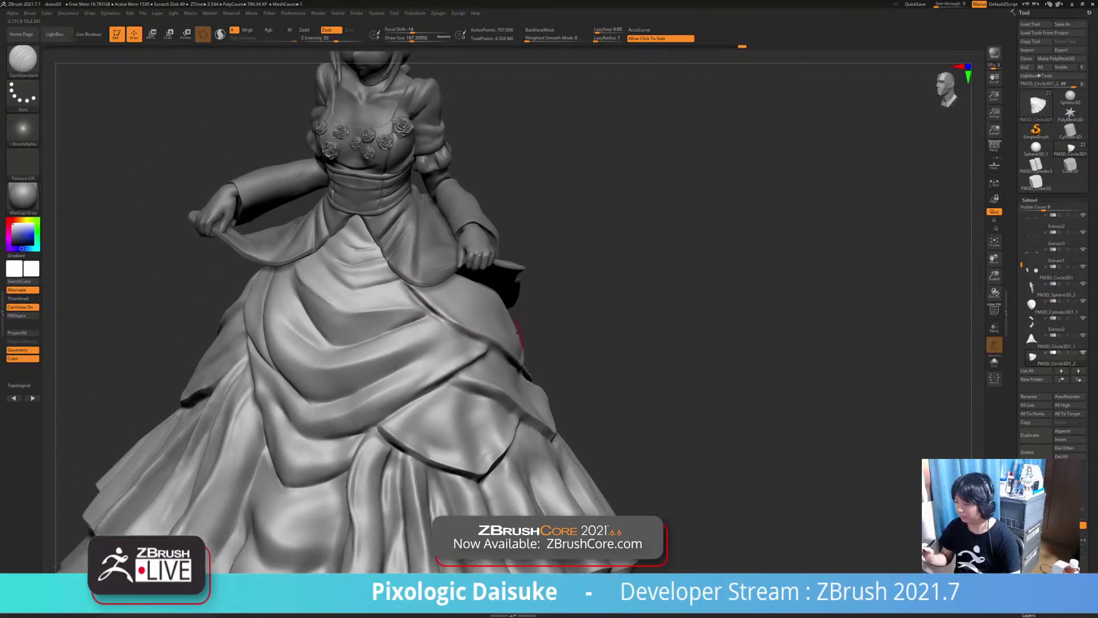
right_drag(532, 336, 469, 400)
mouse_move(464, 339)
right_down()
mouse_move(437, 342)
mouse_move(465, 336)
right_up()
mouse_move(464, 335)
mouse_down()
mouse_move(434, 348)
mouse_move(496, 338)
mouse_up()
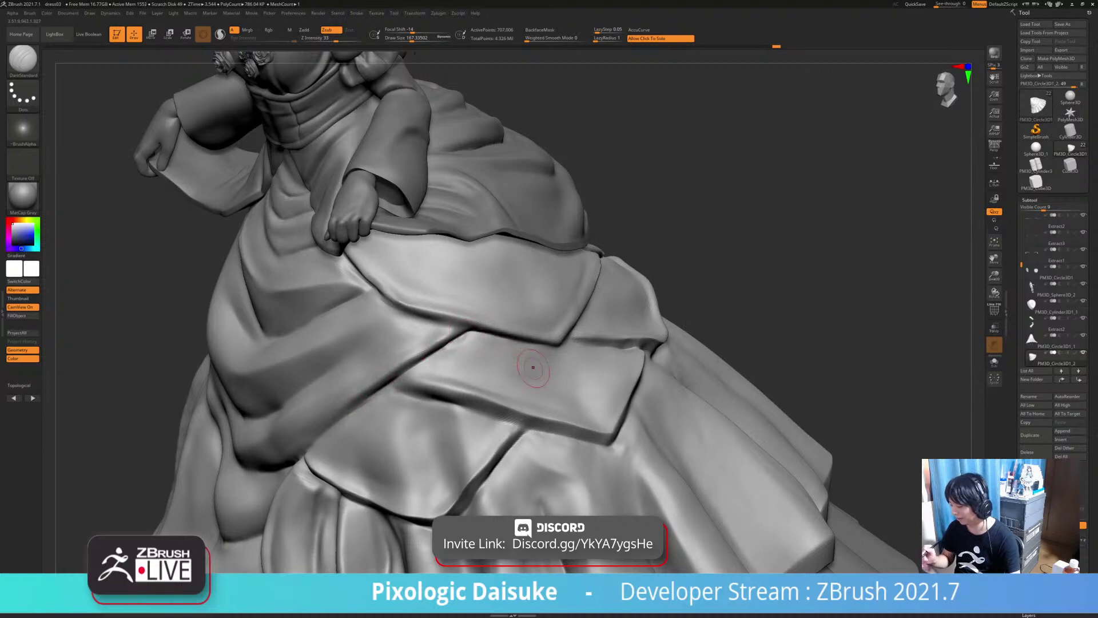
Carve the crease along the second side panel's lower edge, undoing the first stroke and redoing it from a side angle
mouse_move(534, 372)
ctrl+right_down()
mouse_move(435, 375)
mouse_move(439, 365)
mouse_move(481, 362)
mouse_move(458, 384)
ctrl+right_up()
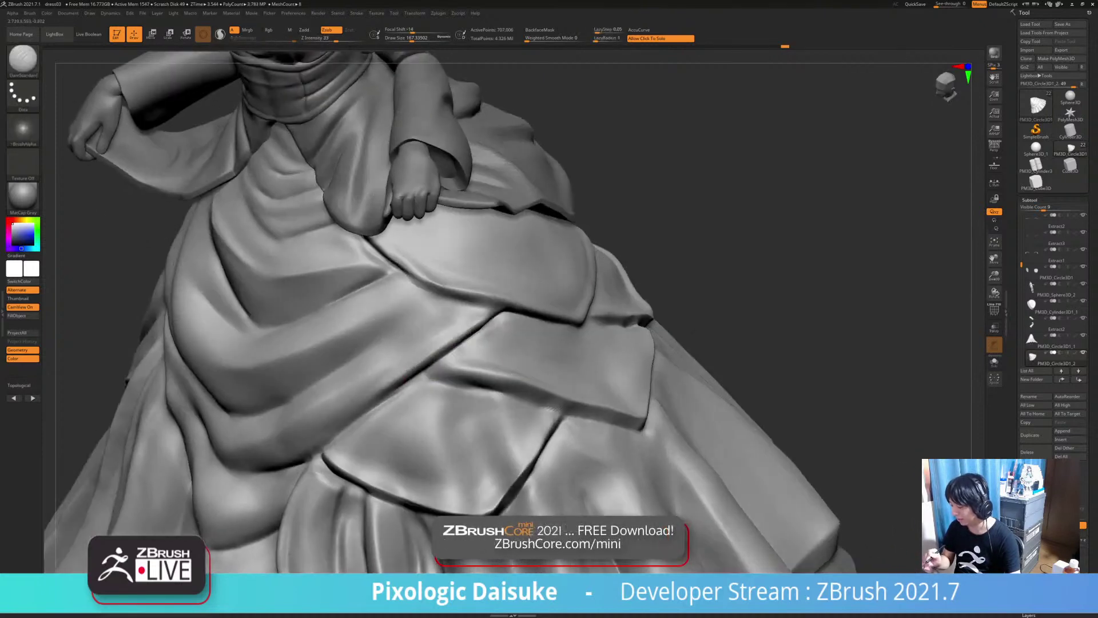
drag(437, 375, 548, 404)
key(ctrl+z)
mouse_move(550, 404)
ctrl+right_down()
mouse_move(537, 405)
mouse_move(589, 382)
mouse_move(576, 345)
mouse_move(555, 338)
mouse_move(509, 352)
ctrl+right_up()
drag(495, 329, 540, 388)
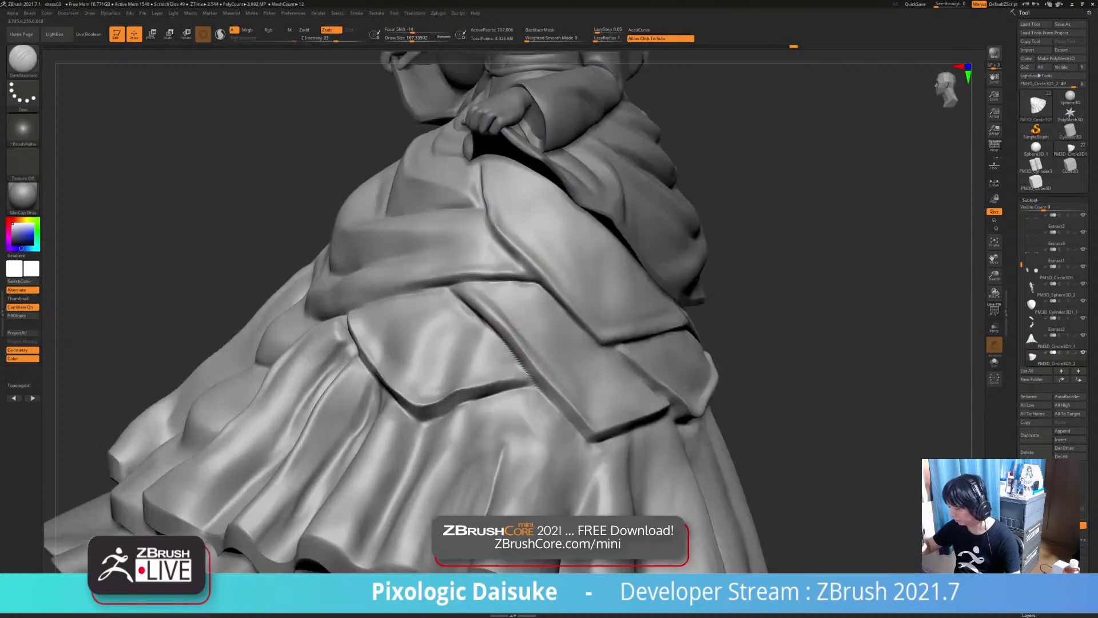
drag(506, 344, 533, 377)
mouse_move(629, 412)
ctrl+right_down()
mouse_move(649, 371)
mouse_move(605, 378)
mouse_move(703, 389)
ctrl+right_up()
Smooth the small folds near the peak of the overskirt's central panel
mouse_move(600, 384)
right_down()
mouse_move(532, 340)
mouse_move(533, 323)
right_up()
mouse_move(462, 347)
right_down()
mouse_move(485, 343)
mouse_move(409, 324)
right_up()
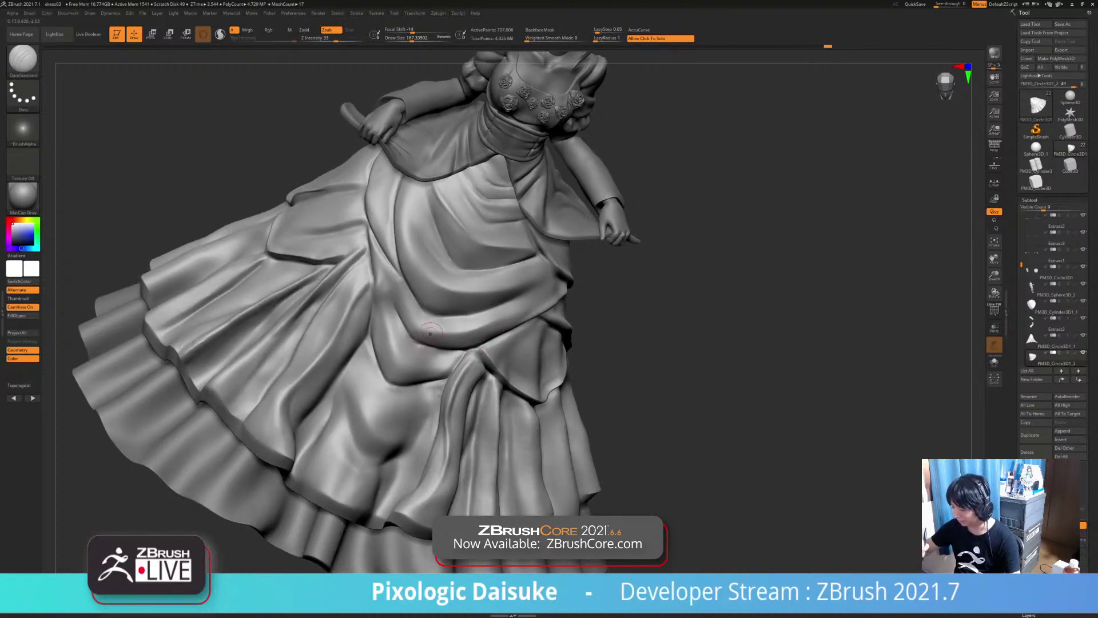
mouse_move(430, 333)
right_down()
mouse_move(566, 350)
mouse_move(548, 320)
mouse_move(542, 368)
right_up()
mouse_move(442, 278)
shift+mouse_down()
mouse_move(418, 286)
mouse_move(414, 247)
shift+mouse_up()
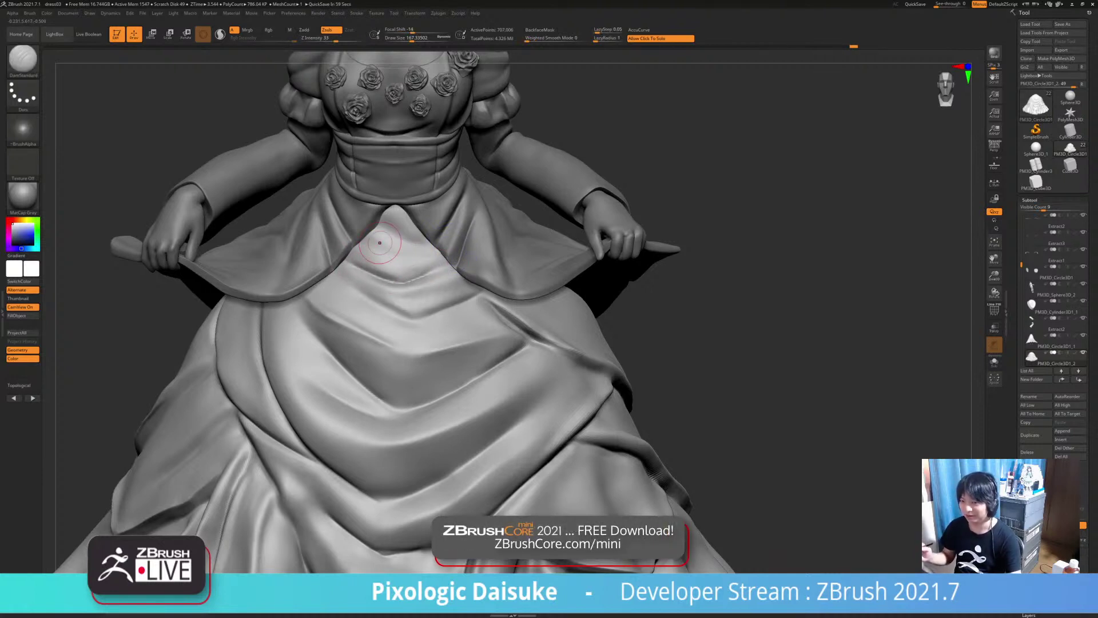
Review the overskirt's swags and the whole dress from the front and from an angle
mouse_move(380, 243)
alt+right_down()
mouse_move(385, 270)
mouse_move(390, 239)
mouse_move(399, 242)
mouse_move(440, 289)
alt+right_up()
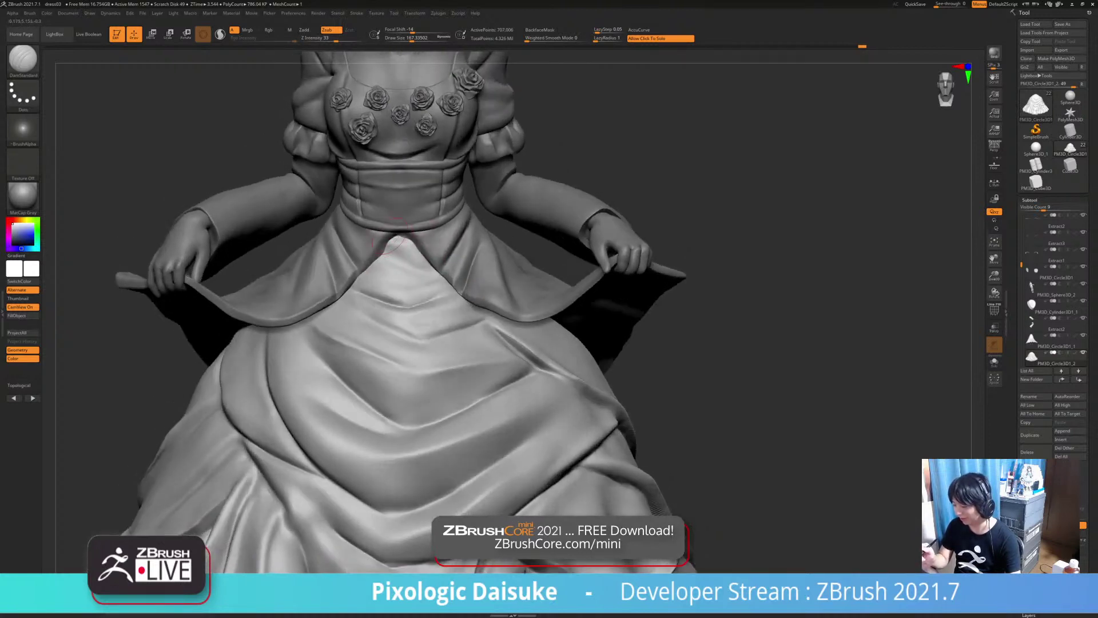
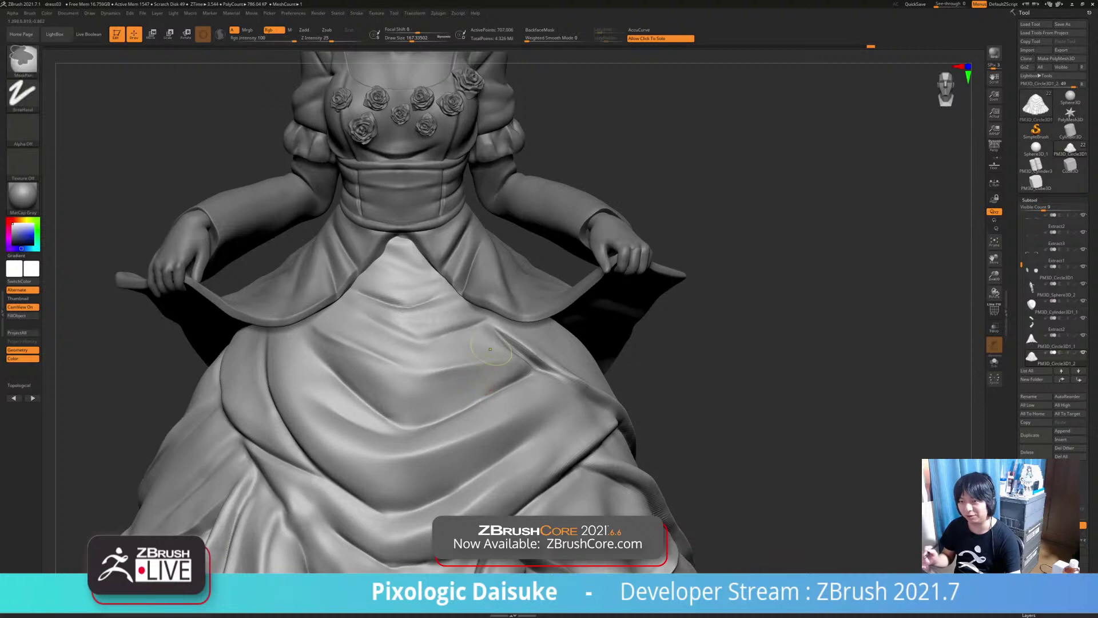
ctrl+right_drag(495, 351, 626, 392)
alt+right_drag(704, 437, 709, 378)
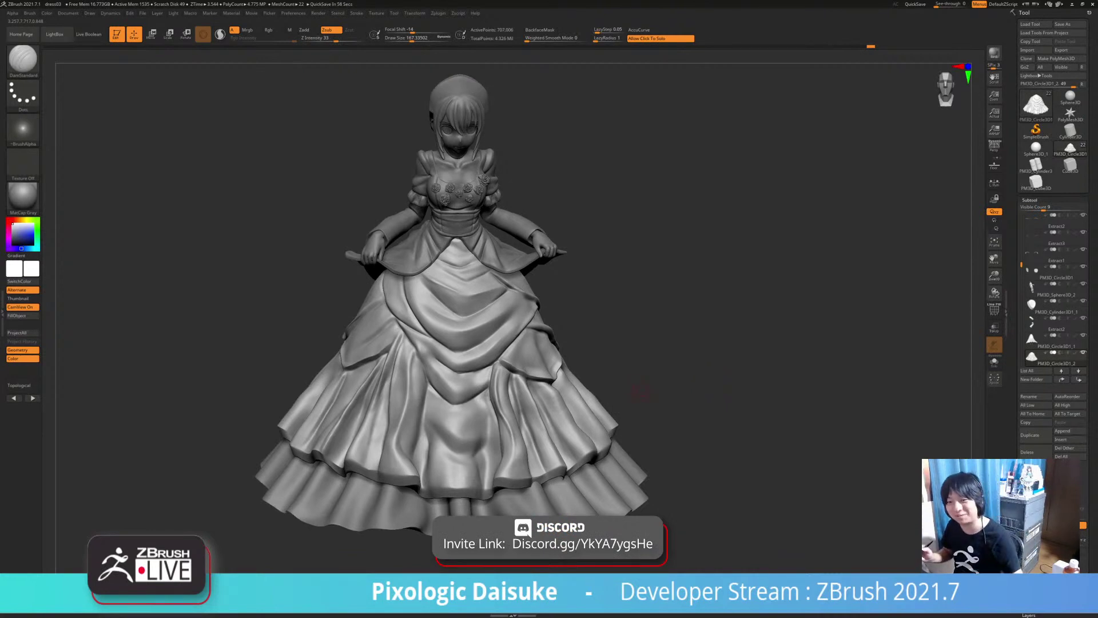
mouse_move(629, 446)
right_down()
mouse_move(664, 420)
mouse_move(624, 401)
mouse_move(650, 389)
right_up()
alt+right_drag(651, 389, 691, 391)
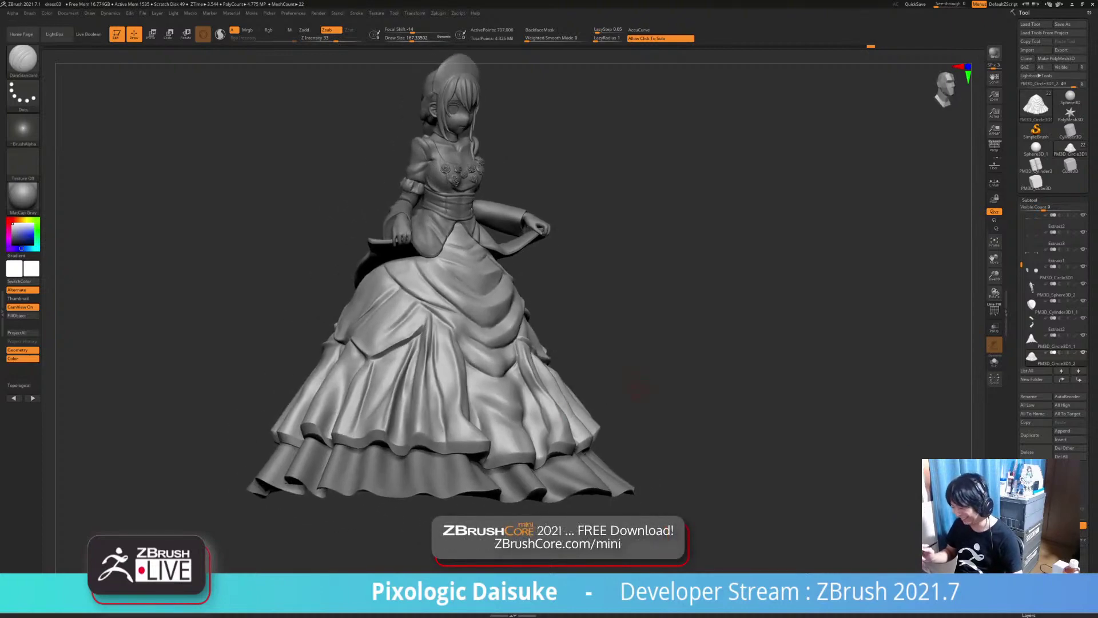
mouse_move(533, 429)
right_down()
mouse_move(492, 432)
mouse_move(504, 433)
right_up()
ctrl+right_drag(573, 428, 536, 378)
mouse_move(537, 377)
alt+right_down()
mouse_move(478, 397)
mouse_move(412, 386)
alt+right_up()
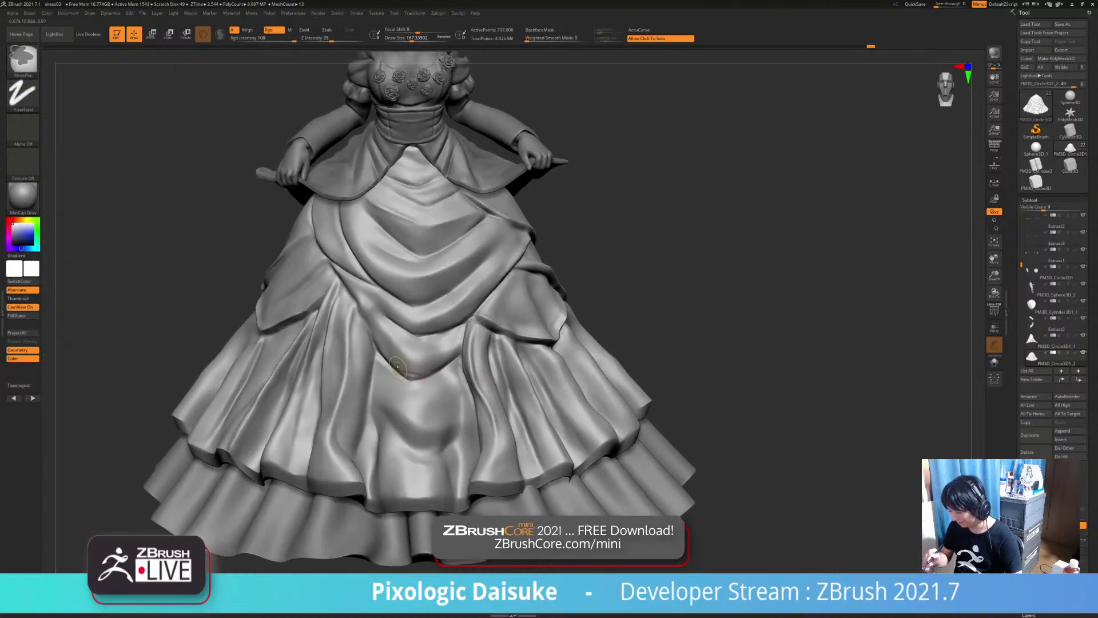
Reshape the lowest swag's pointed fold on the central panel with the Move brush
mouse_move(384, 362)
mouse_down()
mouse_move(441, 363)
mouse_move(461, 350)
mouse_up()
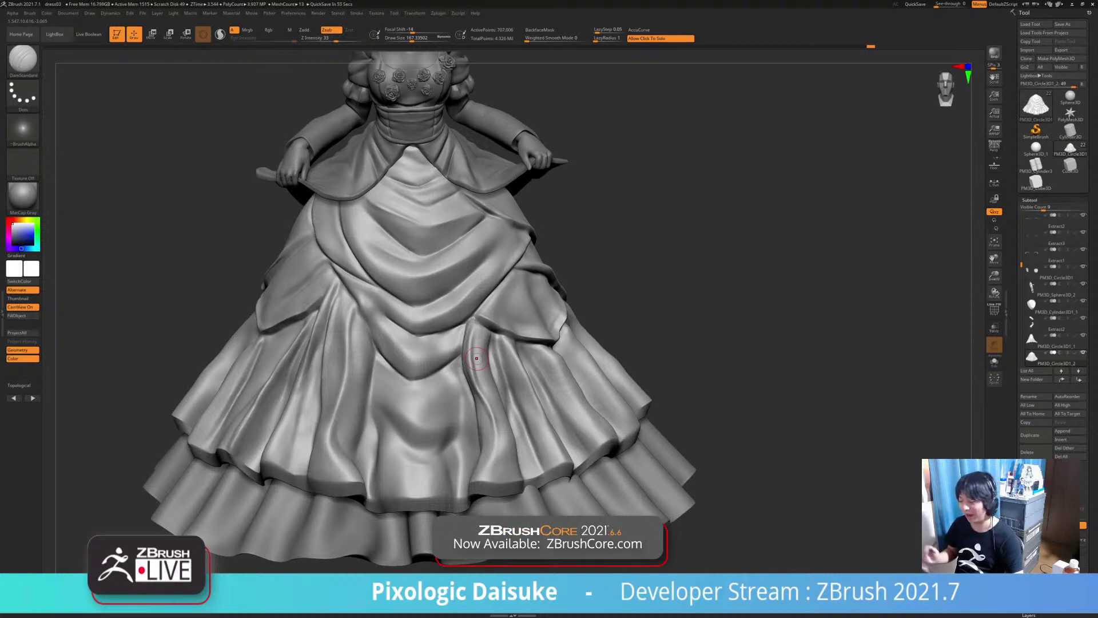
mouse_move(570, 387)
right_down()
mouse_move(578, 405)
mouse_move(554, 395)
right_up()
alt+right_drag(543, 247, 544, 321)
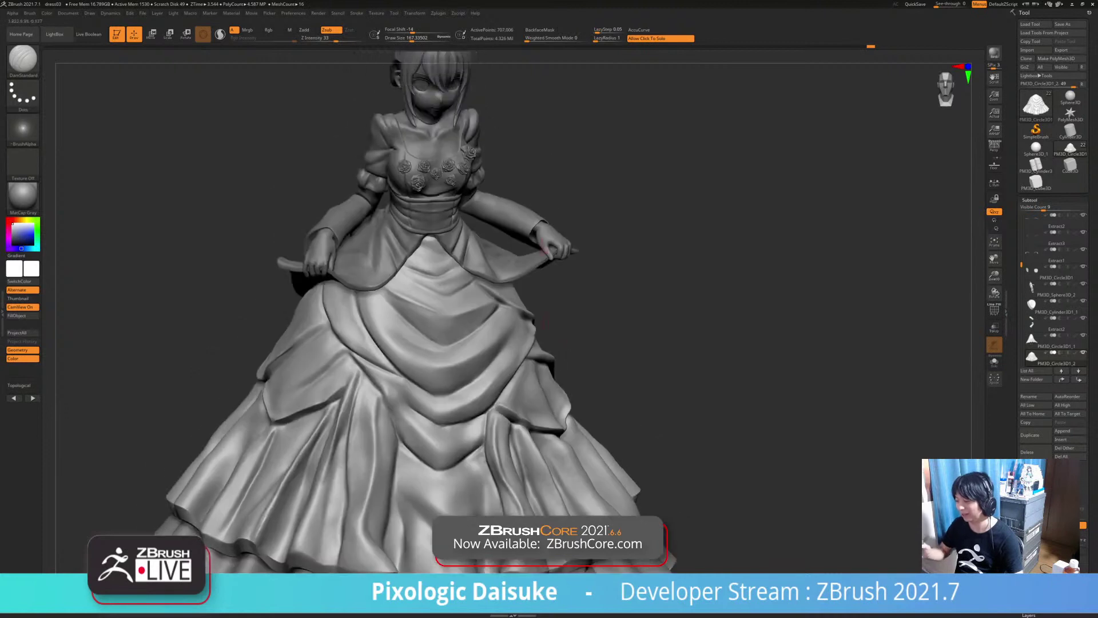
Enlarge the carving brush, deepen the swag crease on the figure's right side and smooth the fold below it
click(419, 38)
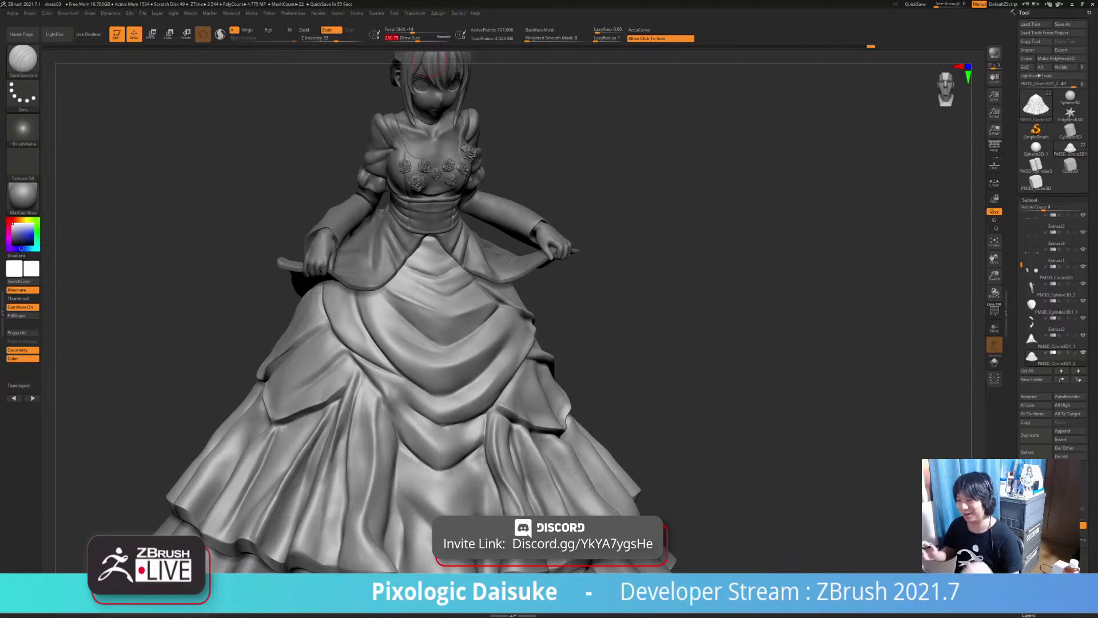
drag(586, 375, 566, 389)
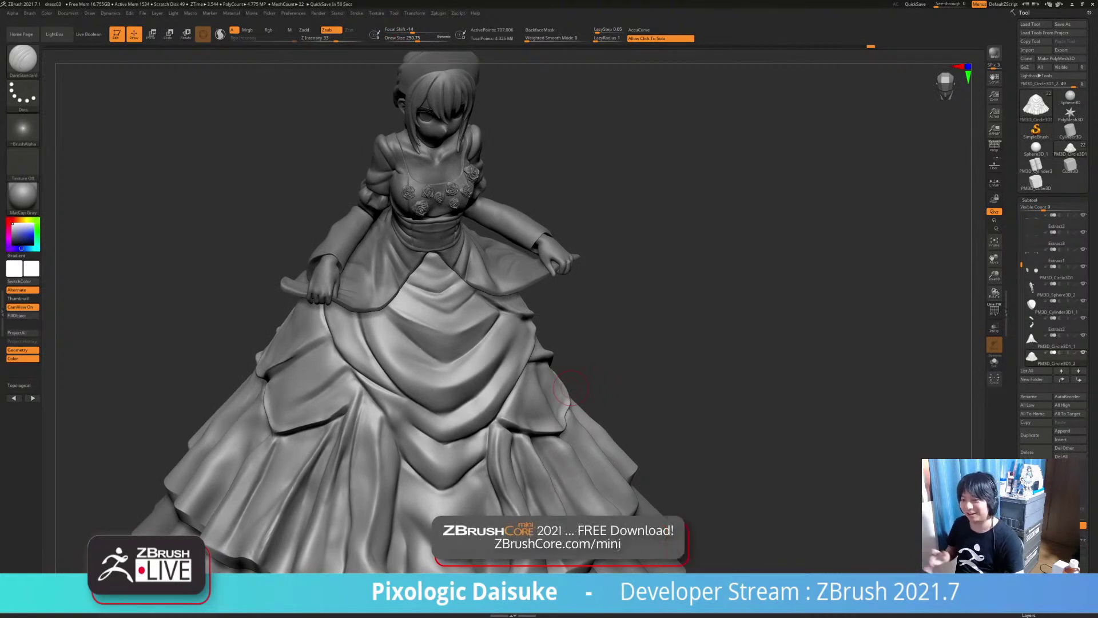
drag(569, 388, 636, 401)
mouse_move(303, 311)
mouse_down()
mouse_move(343, 354)
mouse_move(328, 347)
mouse_up()
drag(512, 342, 400, 350)
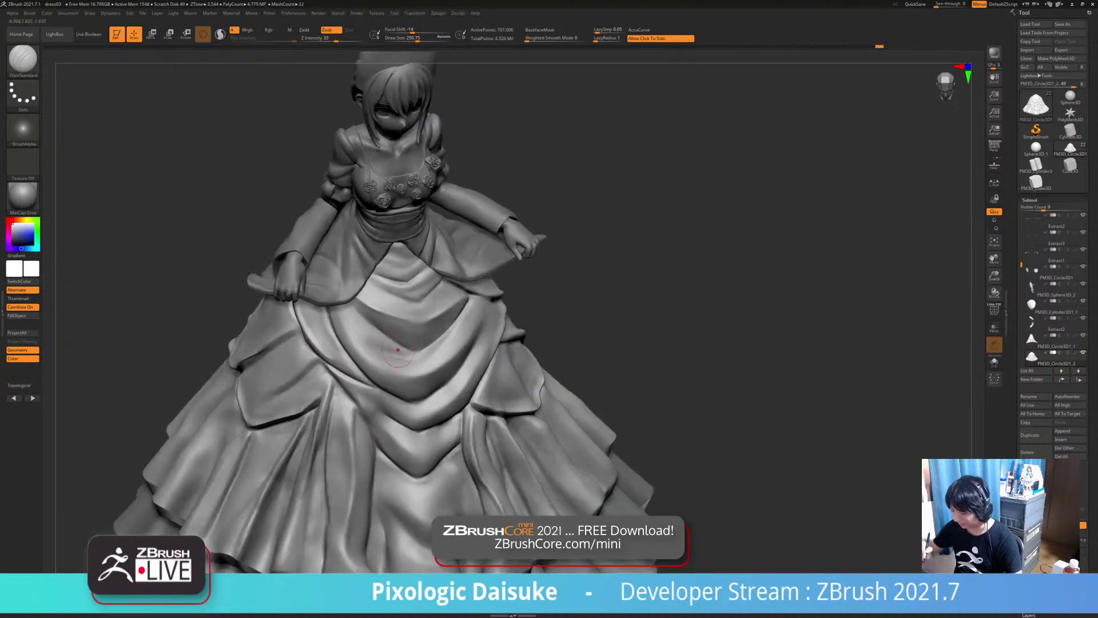
drag(340, 327, 357, 352)
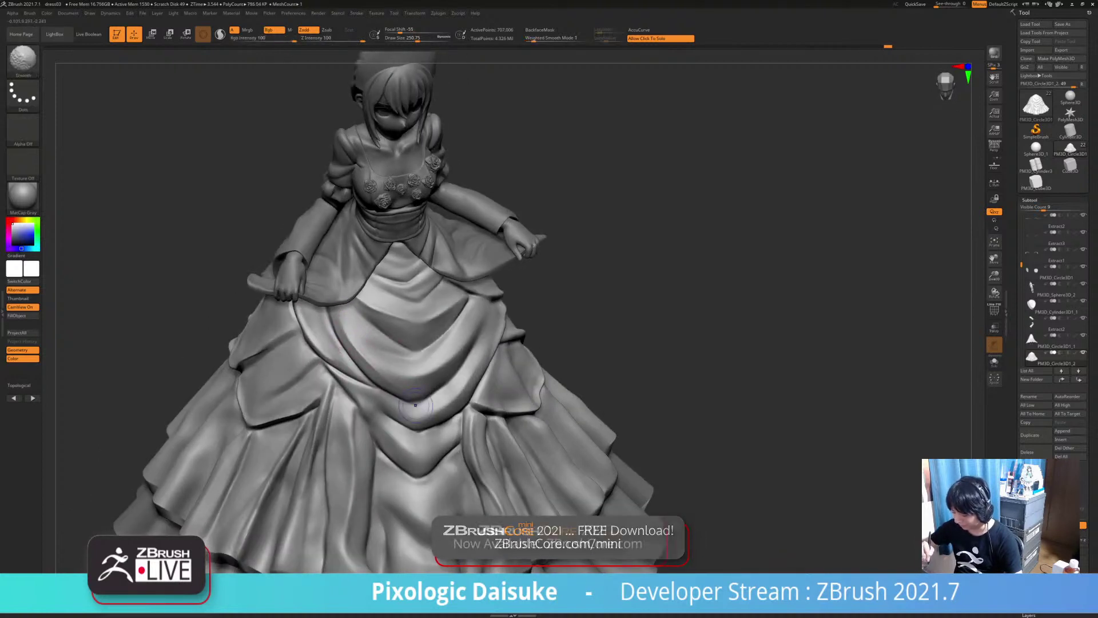
drag(572, 355, 587, 345)
right_drag(350, 327, 374, 343)
shift+drag(420, 394, 449, 405)
Carve the middle swag's crease from the side panel below the figure's left hand toward the center and smooth it
mouse_move(448, 405)
ctrl+right_down()
mouse_move(440, 354)
mouse_move(452, 312)
mouse_move(465, 363)
mouse_move(469, 325)
ctrl+right_up()
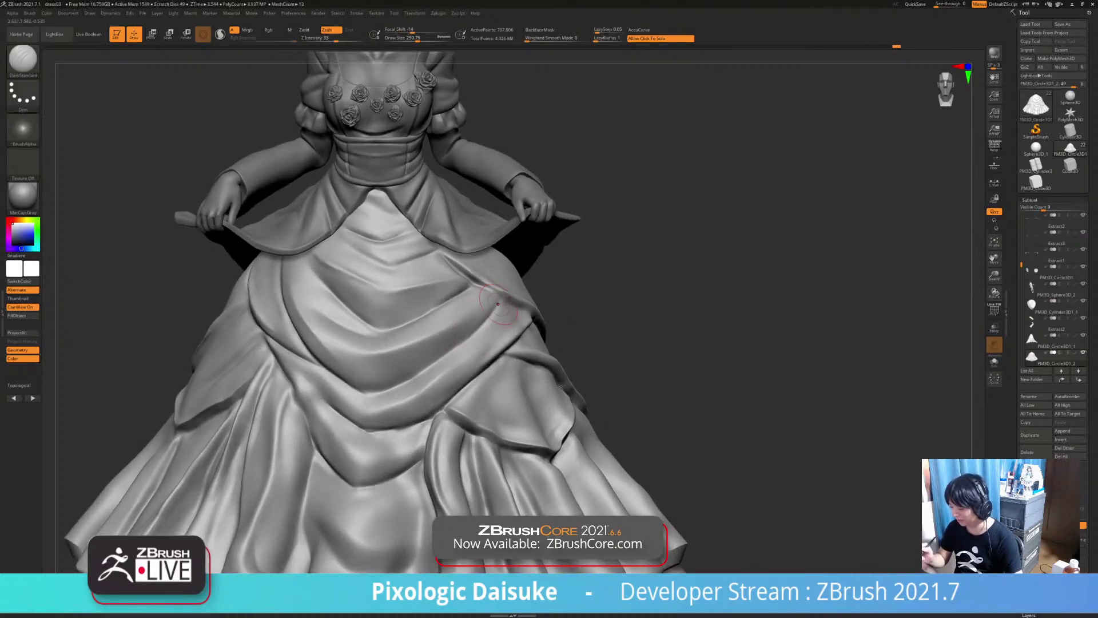
right_drag(494, 307, 495, 317)
mouse_move(498, 303)
mouse_down()
mouse_move(470, 334)
mouse_move(448, 321)
mouse_up()
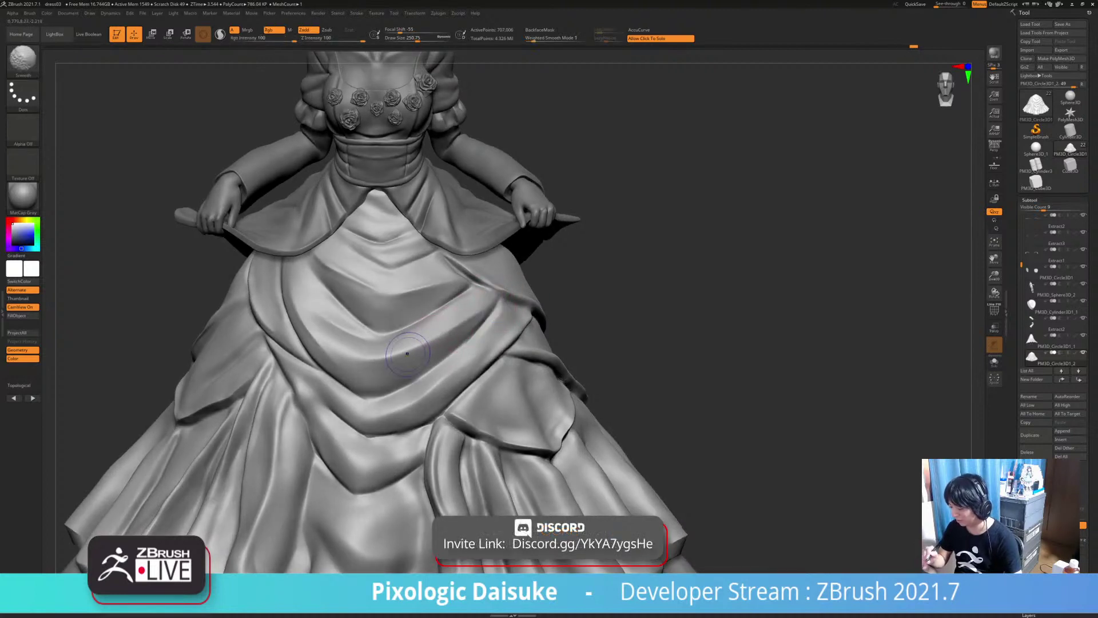
ctrl+right_drag(485, 314, 484, 277)
ctrl+right_drag(519, 332, 521, 309)
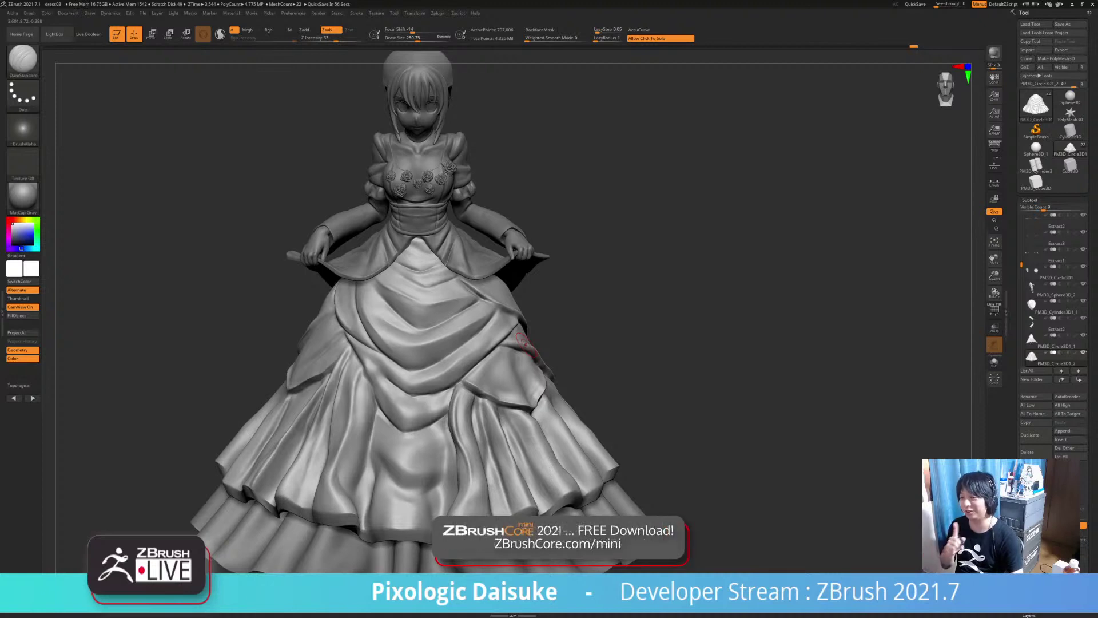
Deepen the crease under the tip of the lower pointed side panel on the figure's right
mouse_move(525, 343)
right_down()
mouse_move(502, 448)
mouse_move(487, 421)
mouse_move(496, 329)
mouse_move(489, 403)
right_up()
mouse_move(459, 202)
mouse_down()
mouse_move(436, 239)
mouse_move(395, 268)
mouse_up()
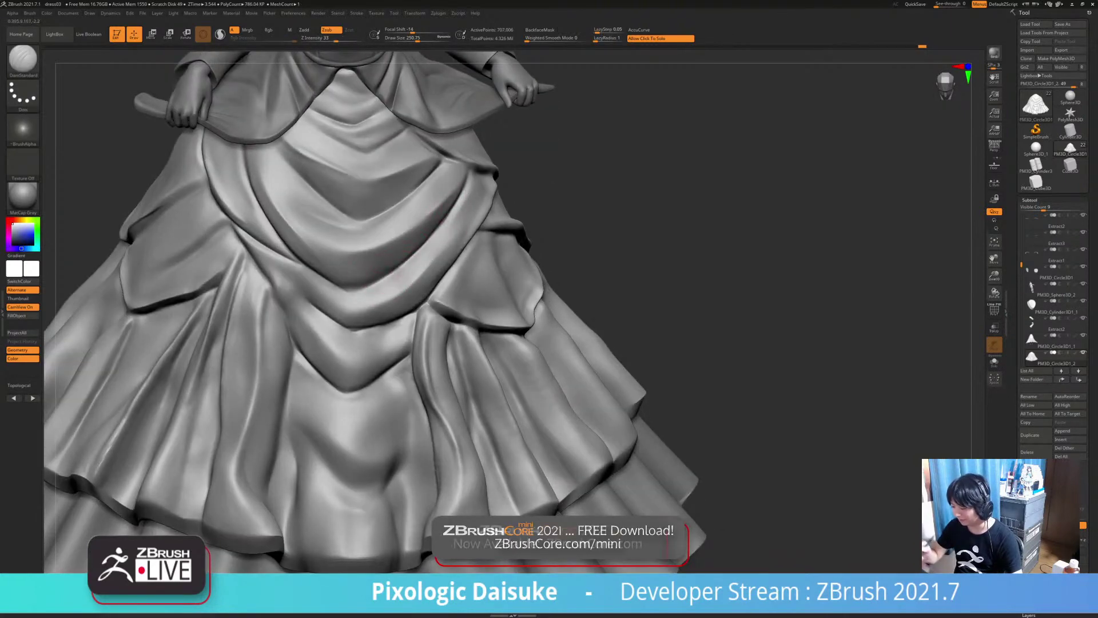
ctrl+right_drag(458, 292, 538, 266)
mouse_move(537, 266)
right_down()
mouse_move(595, 263)
mouse_move(527, 262)
right_up()
alt+right_drag(446, 297, 603, 306)
drag(272, 357, 286, 364)
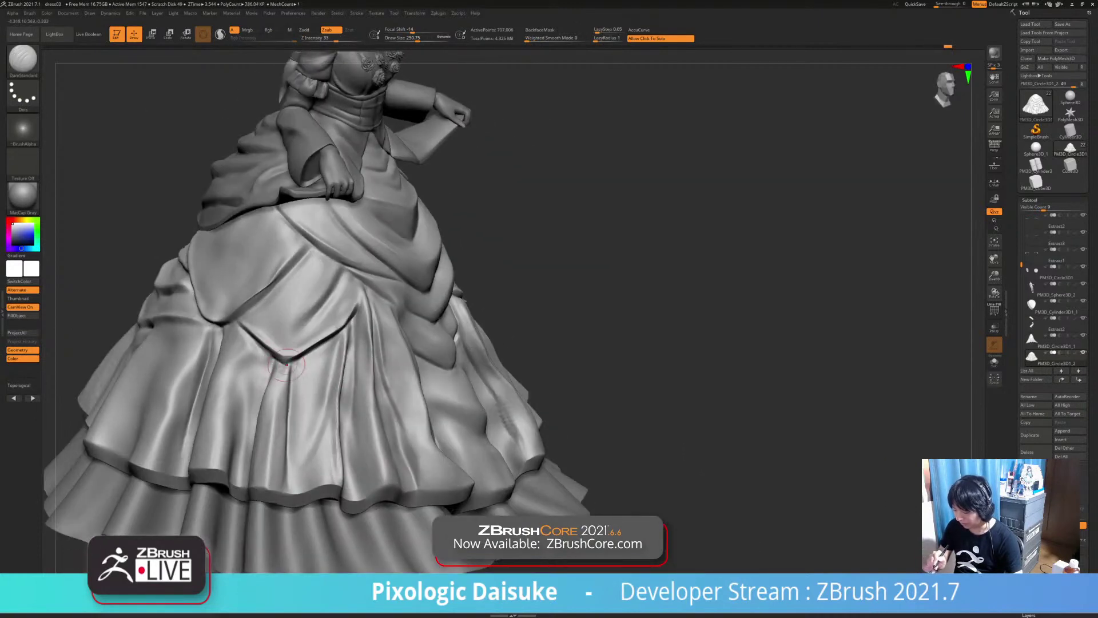
Deepen the long pleat creases running down from the inner edge of the figure's right side panel and smooth them
right_drag(289, 360, 366, 312)
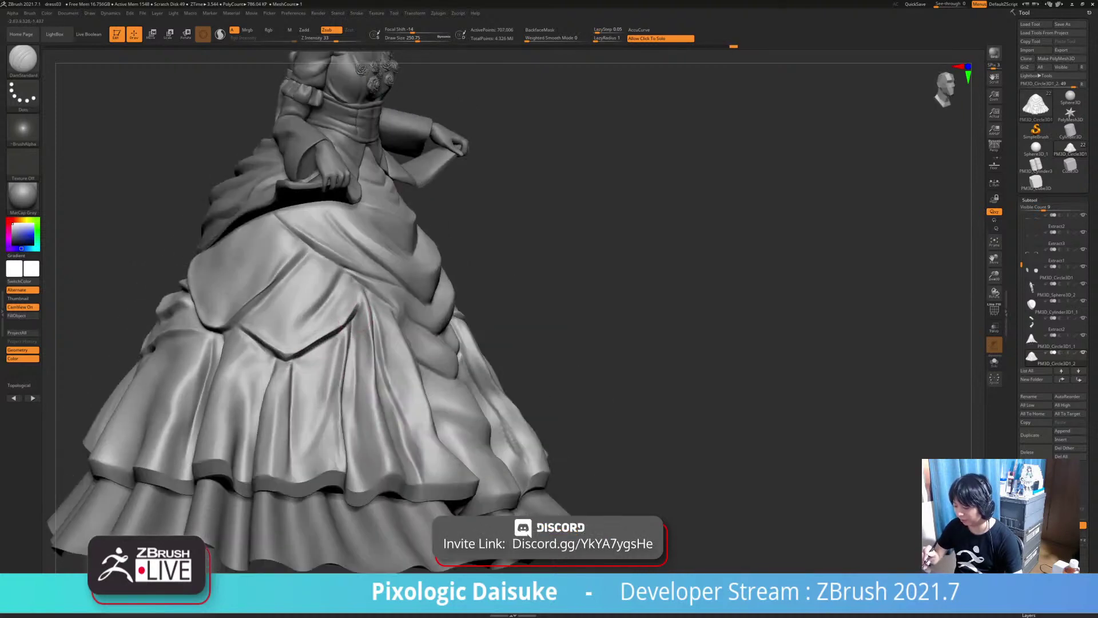
right_drag(355, 358, 354, 312)
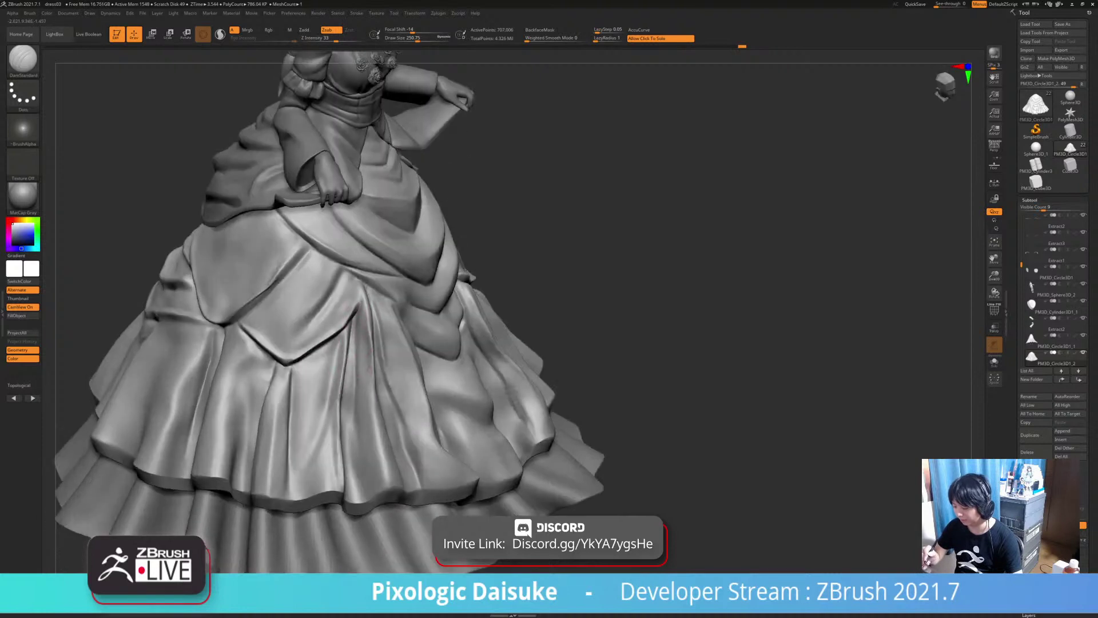
right_drag(360, 394, 358, 311)
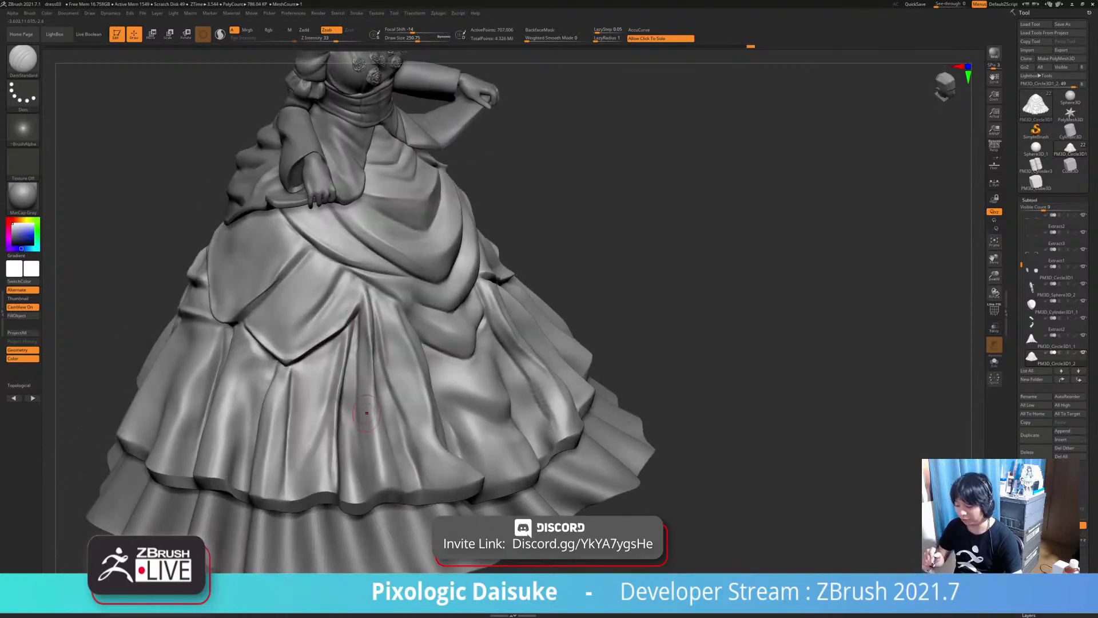
mouse_move(366, 413)
right_down()
mouse_move(364, 389)
mouse_move(363, 400)
right_up()
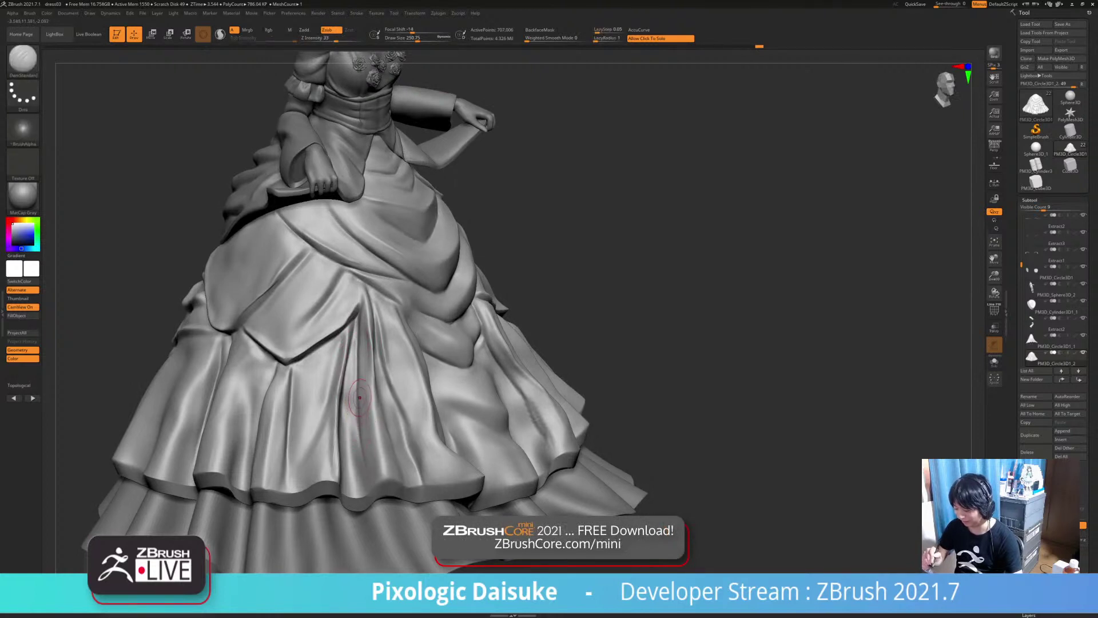
key(shift)
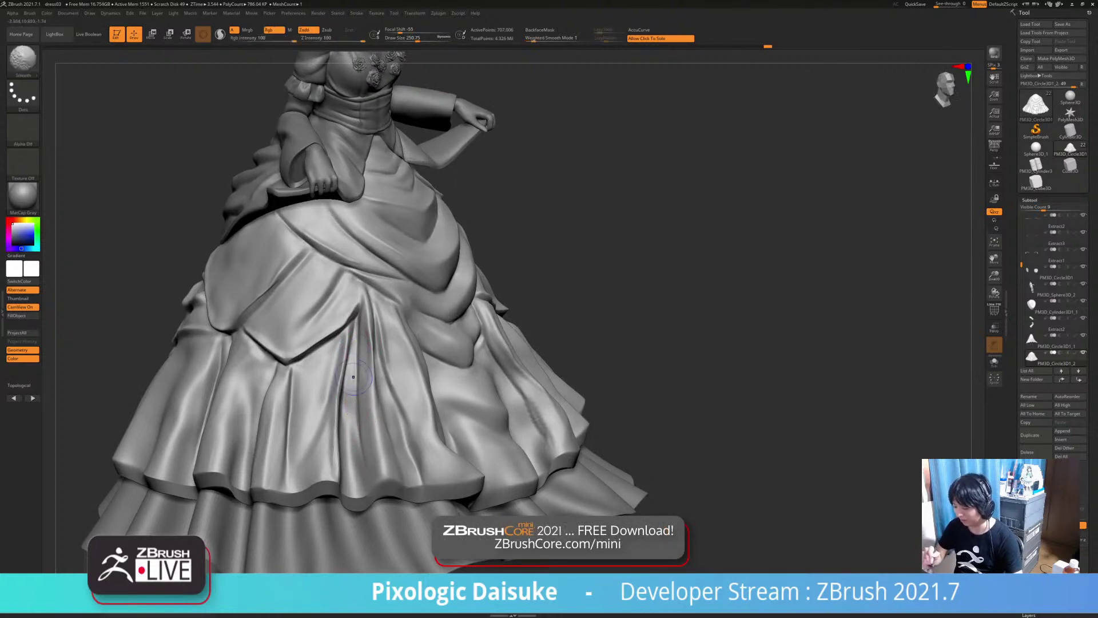
right_drag(343, 433, 360, 424)
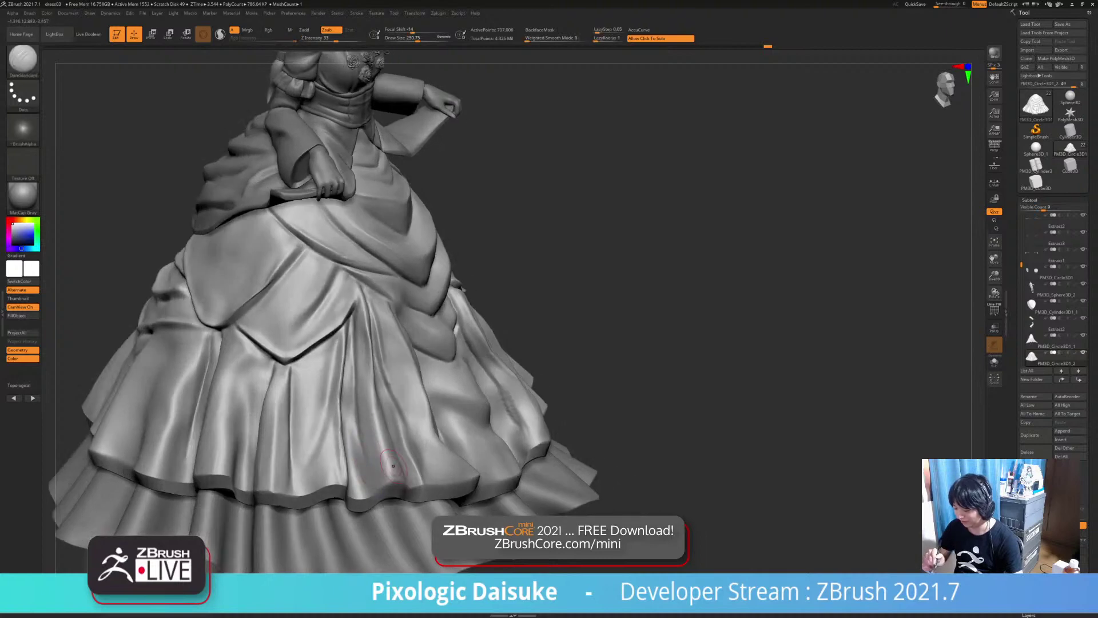
right_drag(392, 465, 395, 315)
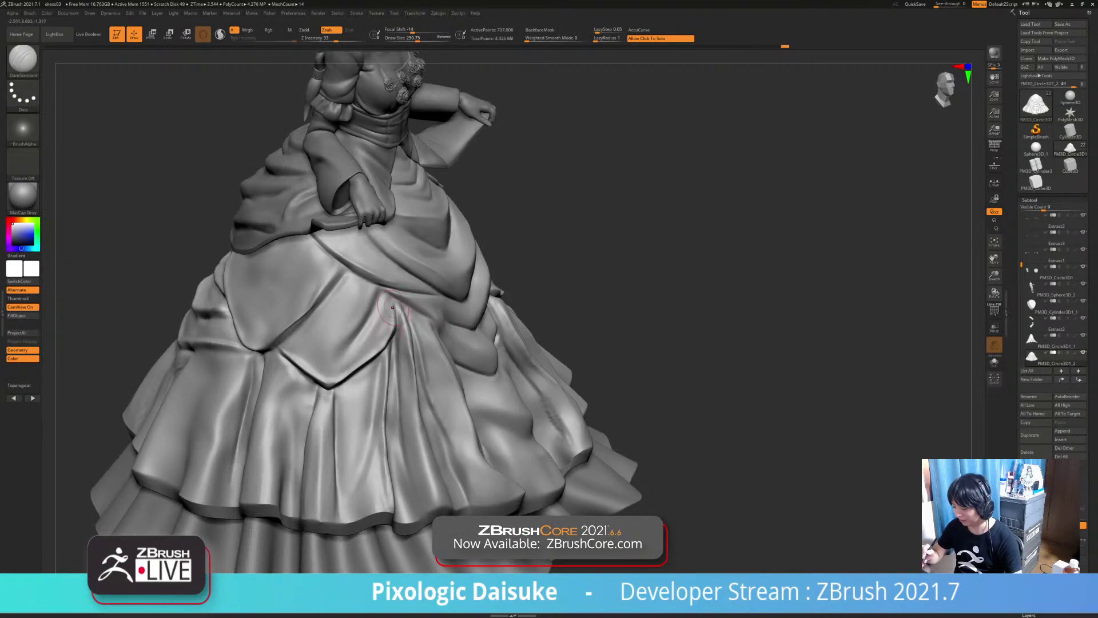
Carve the lower swag's edge on the figure's right side, from the side panel down toward the central point
mouse_move(507, 354)
ctrl+right_down()
mouse_move(505, 298)
mouse_move(420, 290)
mouse_move(421, 343)
mouse_move(449, 346)
mouse_move(384, 336)
ctrl+right_up()
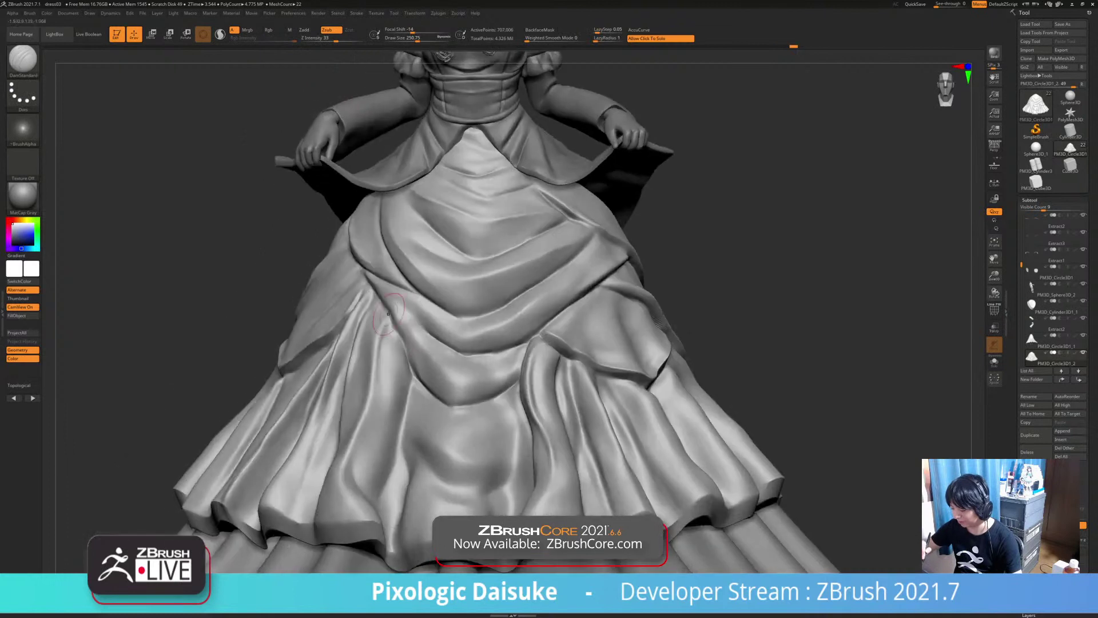
drag(396, 322, 408, 354)
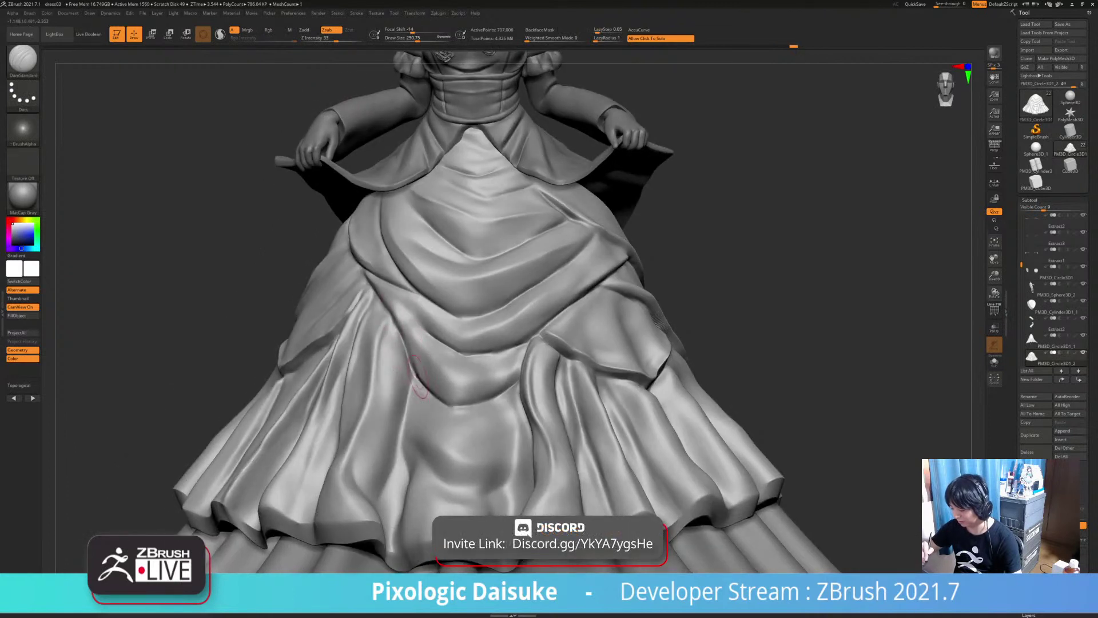
right_drag(406, 345, 415, 300)
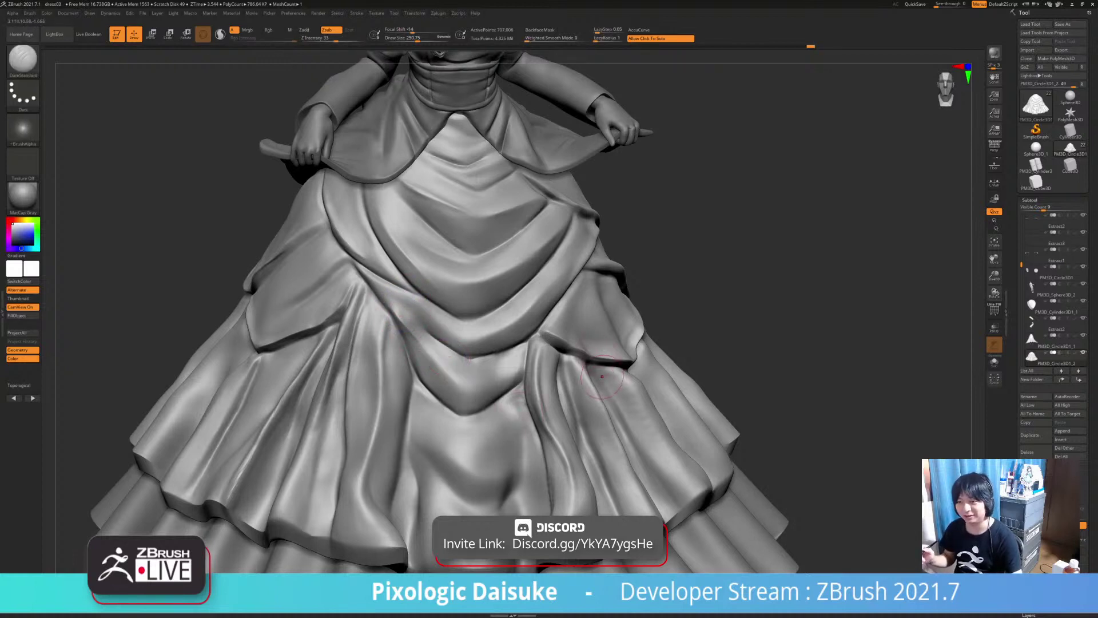
Smooth and deepen the swag crease along the overlapping side panels on the figure's left, up to the upper panel's edge
mouse_move(602, 376)
ctrl+right_down()
mouse_move(606, 366)
mouse_move(607, 378)
mouse_move(589, 362)
mouse_move(586, 391)
mouse_move(550, 336)
mouse_move(430, 317)
ctrl+right_up()
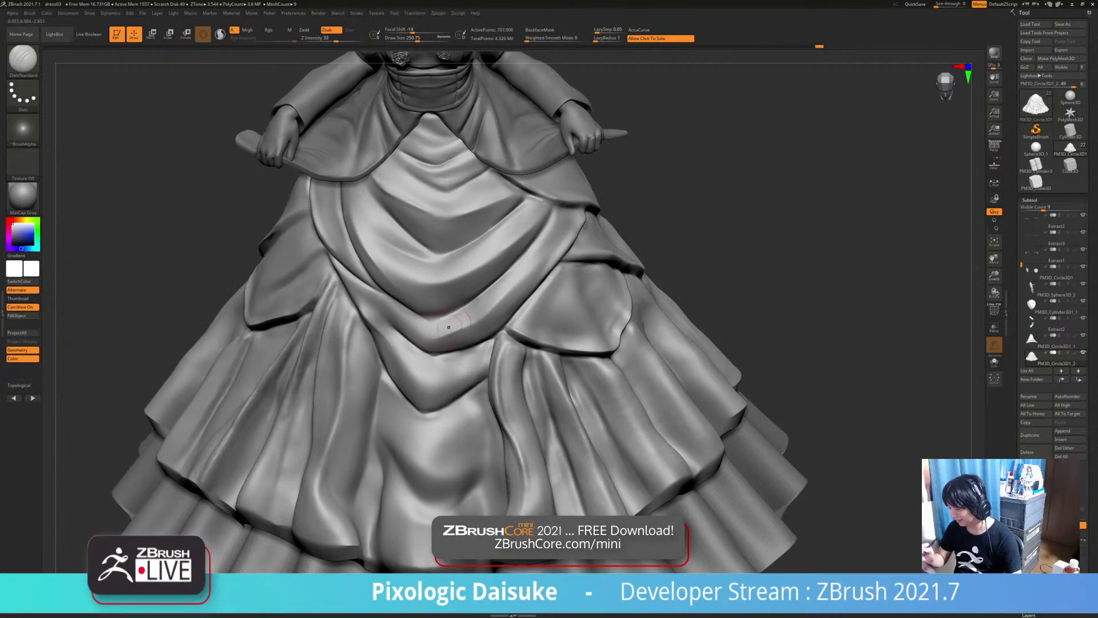
mouse_move(511, 274)
right_down()
mouse_move(508, 289)
mouse_move(568, 324)
right_up()
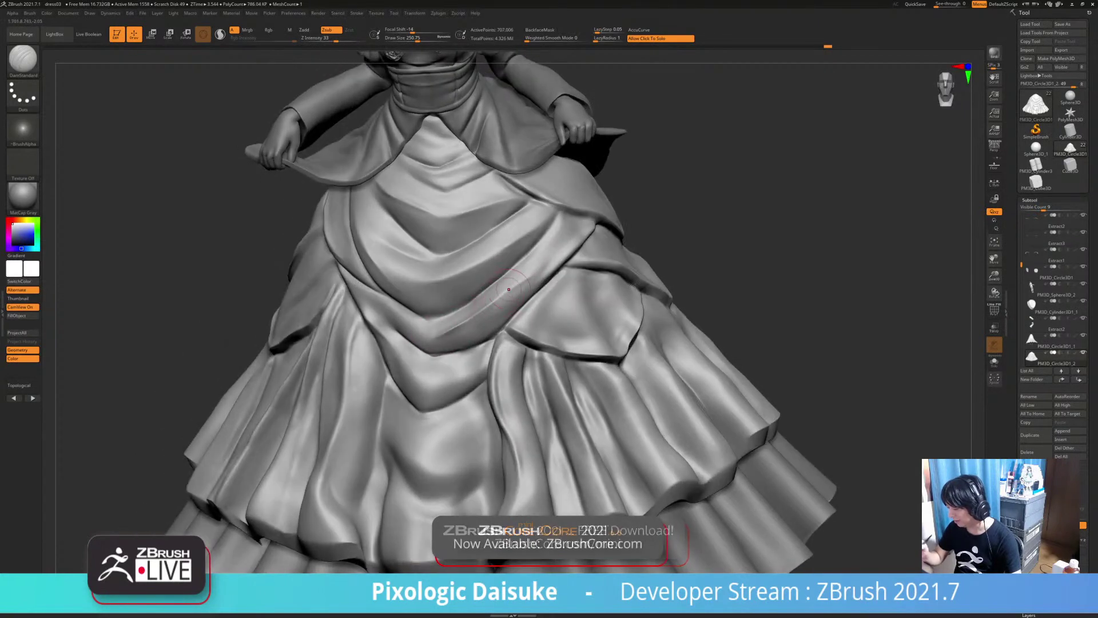
shift+drag(515, 286, 541, 263)
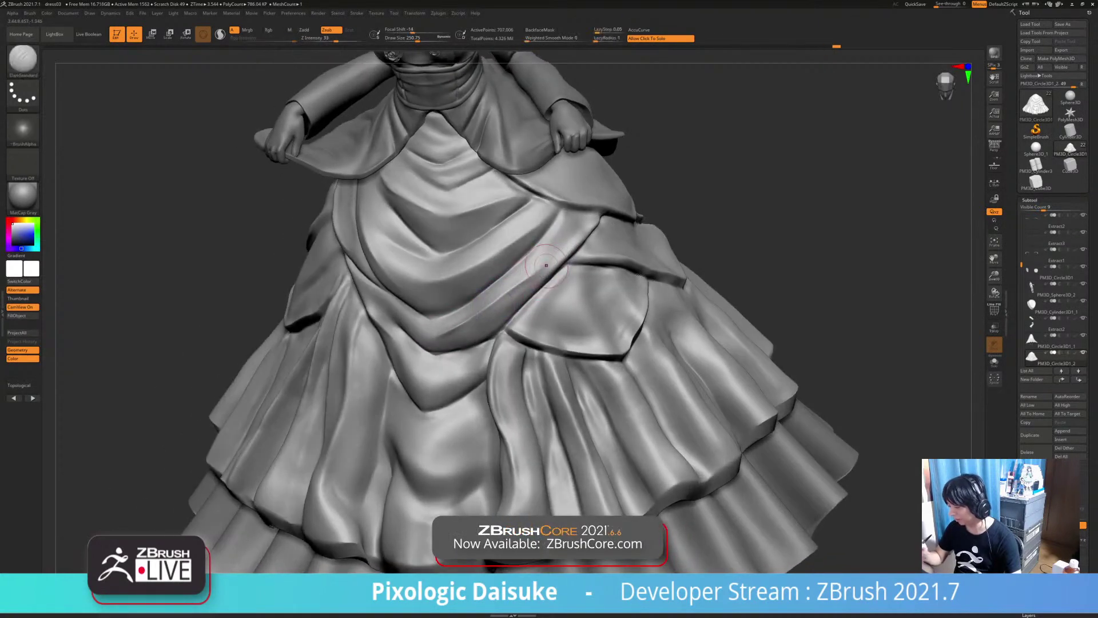
right_drag(540, 261, 581, 221)
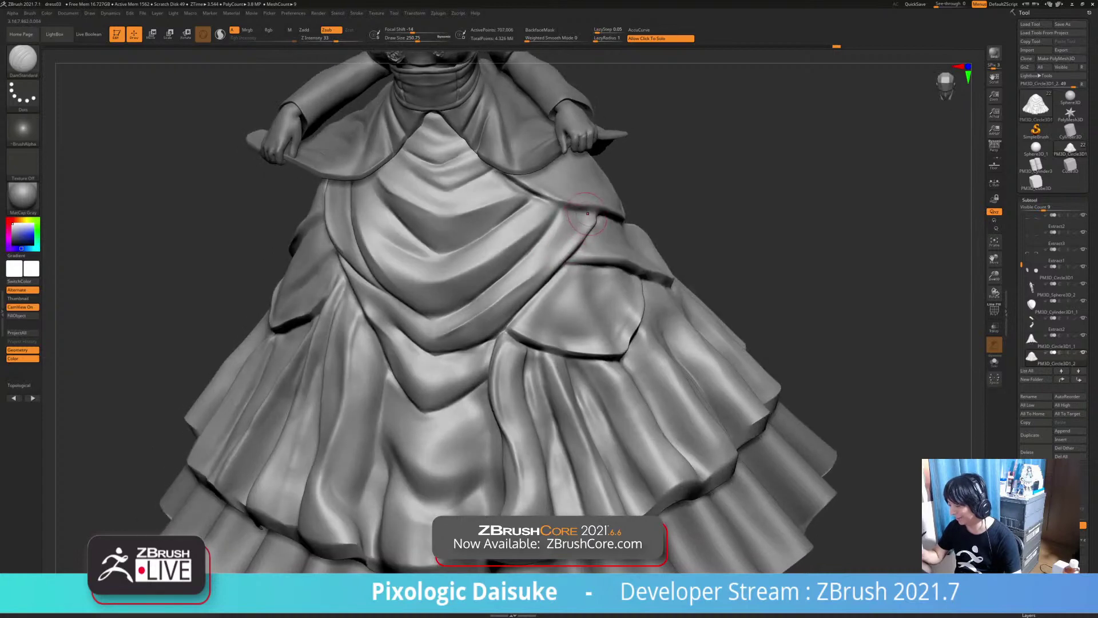
drag(587, 216, 584, 217)
right_drag(585, 219, 578, 216)
right_drag(540, 267, 581, 236)
right_drag(541, 266, 576, 237)
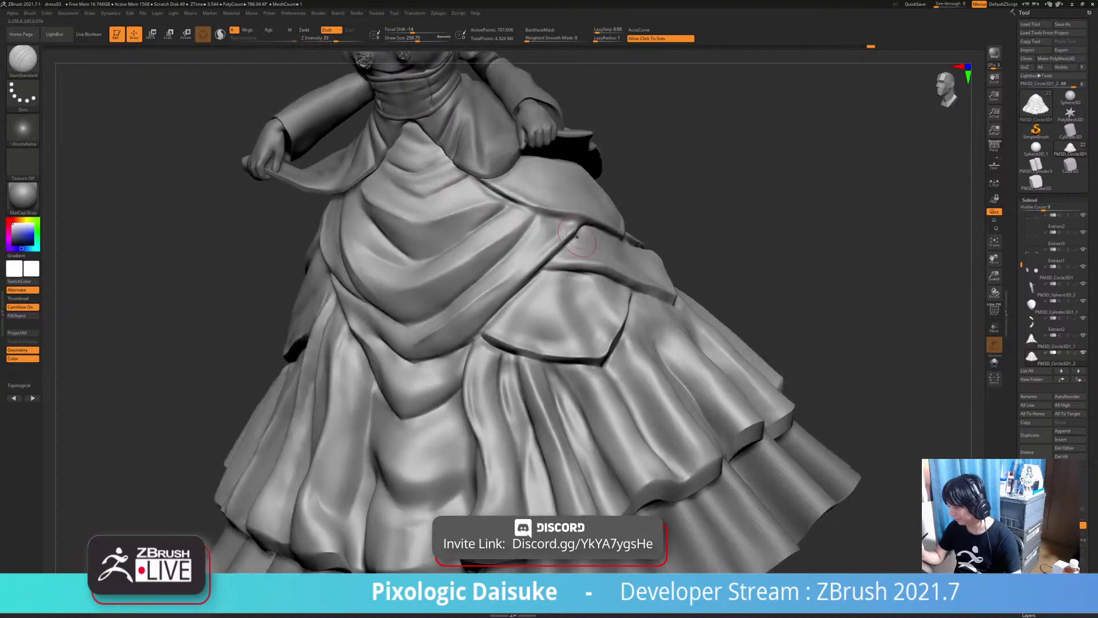
right_drag(497, 306, 533, 270)
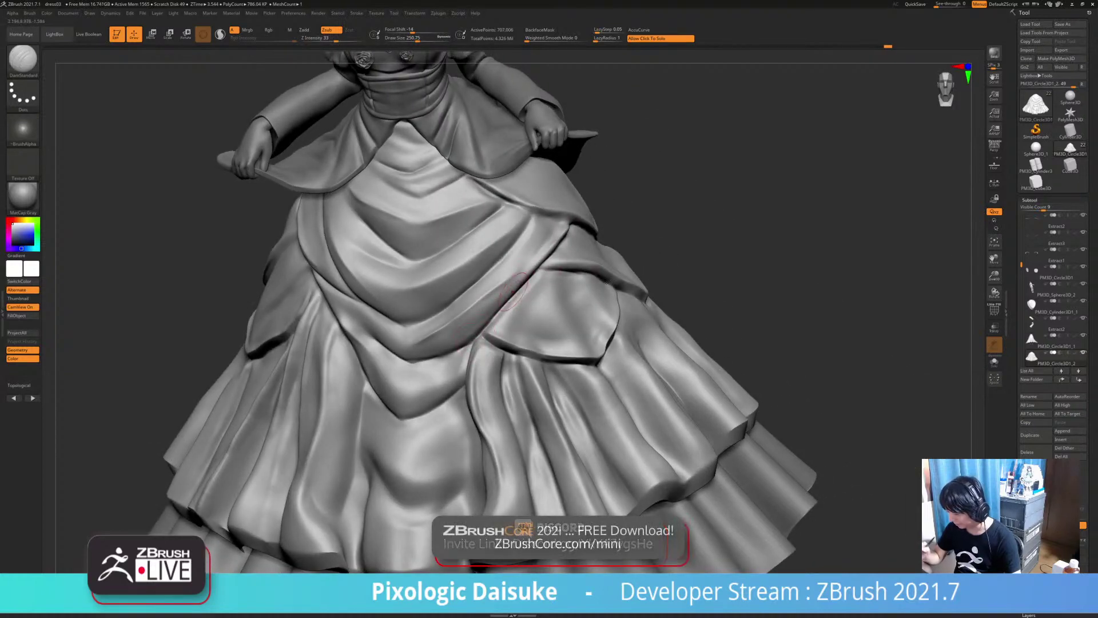
Carve the pleat crease descending from the pointed tip of the figure's right side panel
mouse_move(493, 312)
ctrl+right_down()
mouse_move(504, 257)
mouse_move(540, 286)
mouse_move(577, 344)
mouse_move(572, 306)
mouse_move(538, 297)
mouse_move(594, 301)
ctrl+right_up()
ctrl+right_drag(457, 309, 435, 366)
right_drag(432, 324, 456, 332)
drag(382, 354, 376, 378)
mouse_move(383, 366)
right_down()
mouse_move(417, 379)
mouse_move(371, 353)
mouse_move(384, 389)
right_up()
drag(381, 353, 376, 394)
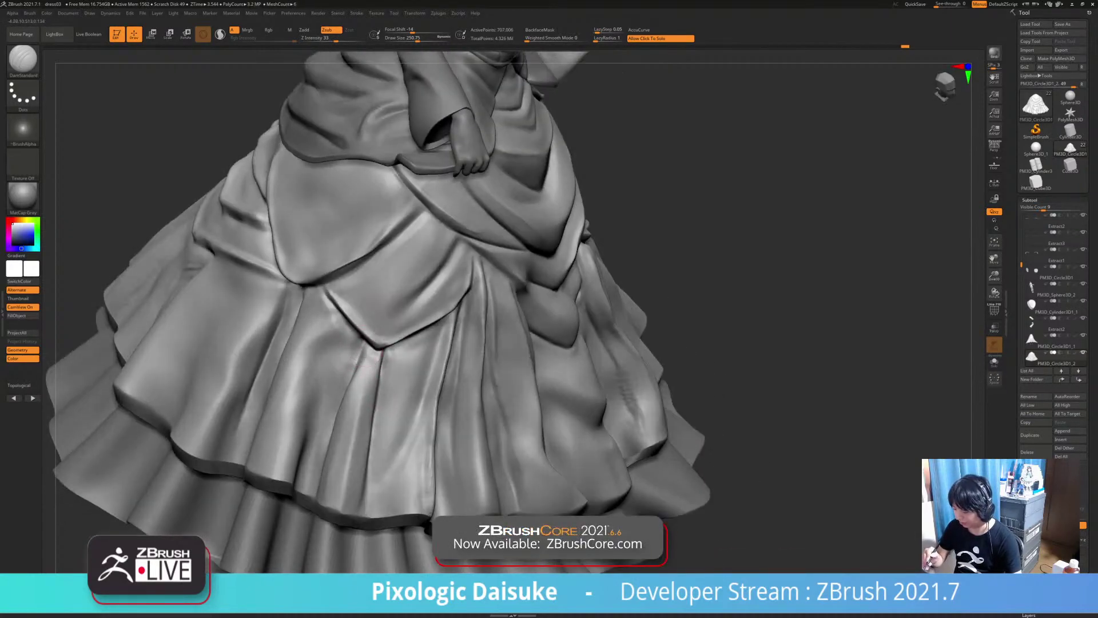
mouse_move(366, 366)
right_down()
mouse_move(404, 373)
mouse_move(320, 343)
mouse_move(362, 370)
right_up()
Build up the pleat below the right side panel's tip with the ClayBuildup brush and smooth it
click(24, 63)
click(170, 101)
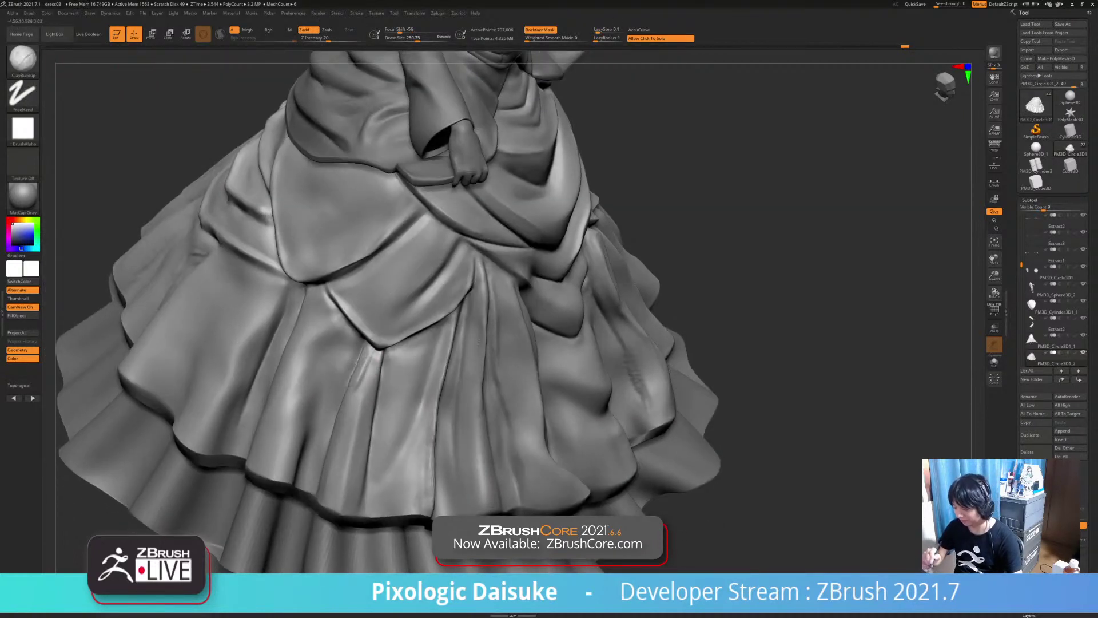
drag(372, 356, 358, 391)
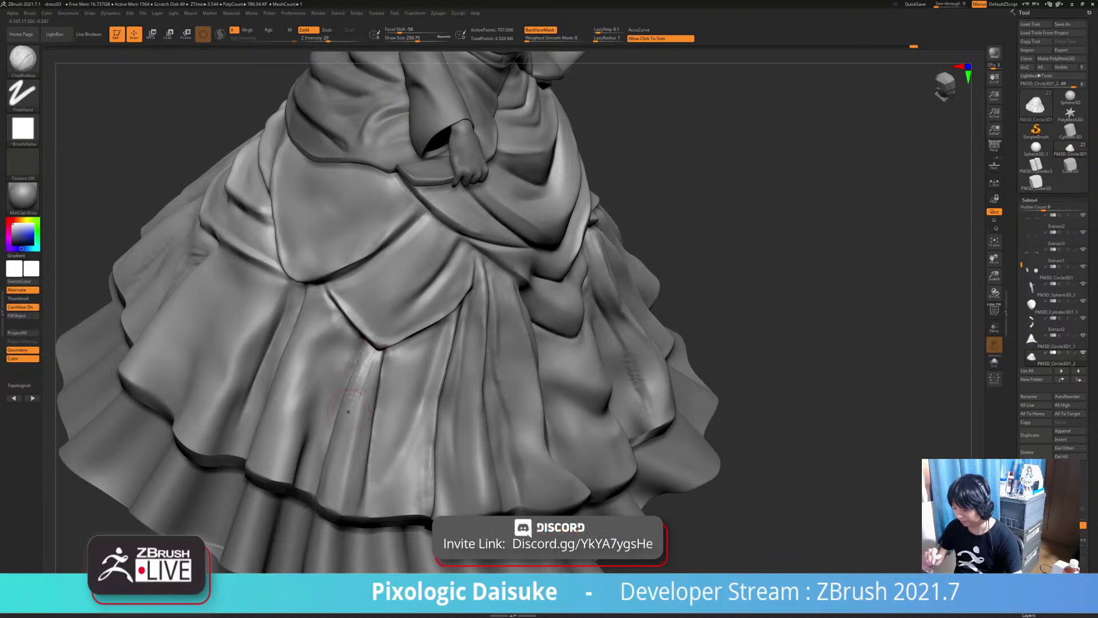
mouse_move(373, 362)
shift+mouse_down()
mouse_move(360, 399)
mouse_move(360, 361)
mouse_move(351, 388)
shift+mouse_up()
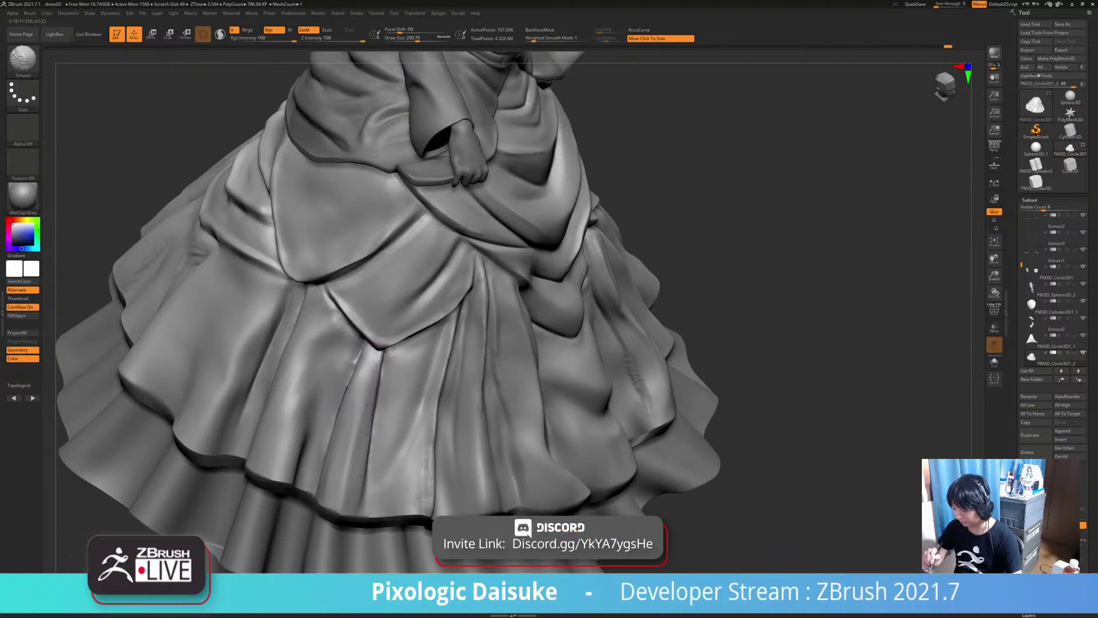
right_drag(345, 391, 362, 413)
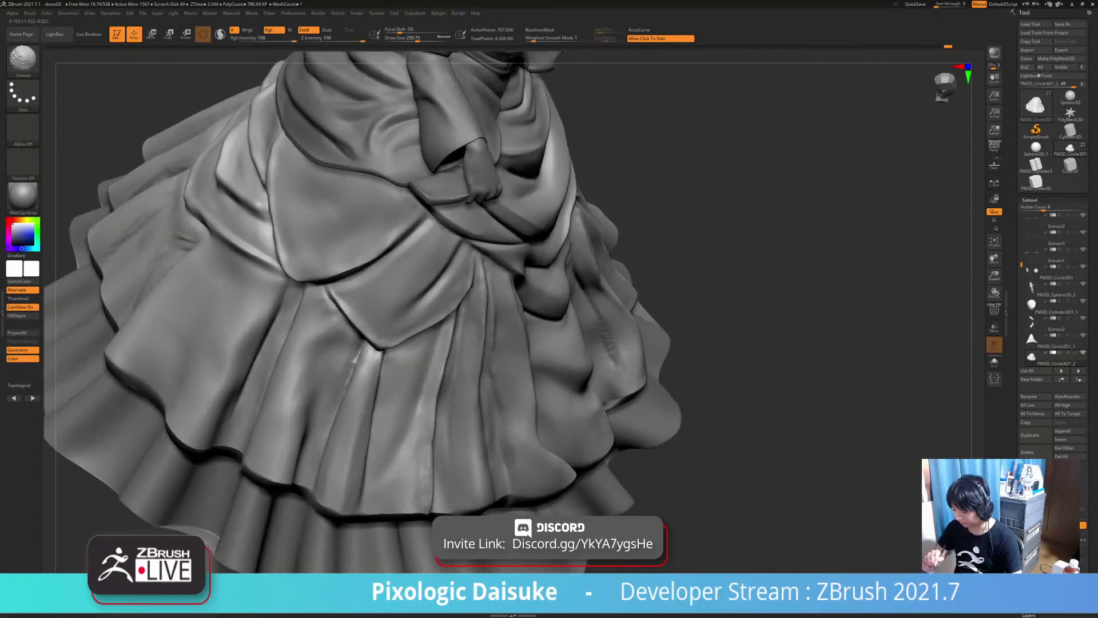
shift+drag(377, 405, 372, 438)
mouse_move(371, 394)
alt+right_down()
mouse_move(389, 363)
mouse_move(445, 343)
mouse_move(445, 312)
mouse_move(475, 346)
mouse_move(476, 383)
mouse_move(460, 385)
mouse_move(458, 368)
alt+right_up()
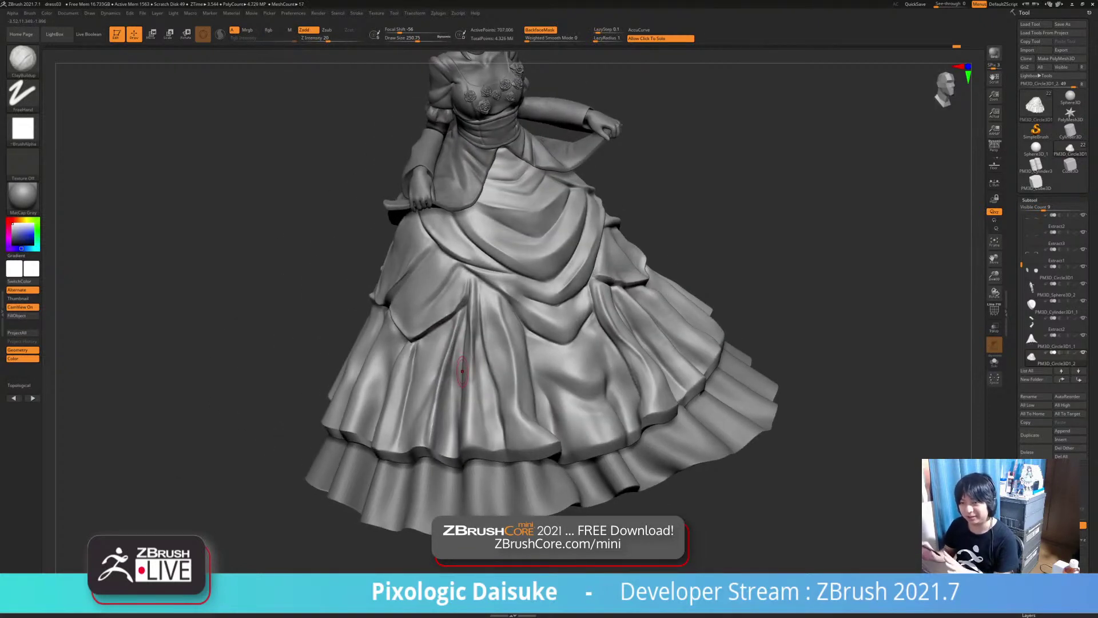
Touch up the pleat beneath the right side panel and isolate the overskirt from the rest of the figure
mouse_move(503, 320)
right_down()
mouse_move(529, 350)
mouse_move(527, 326)
right_up()
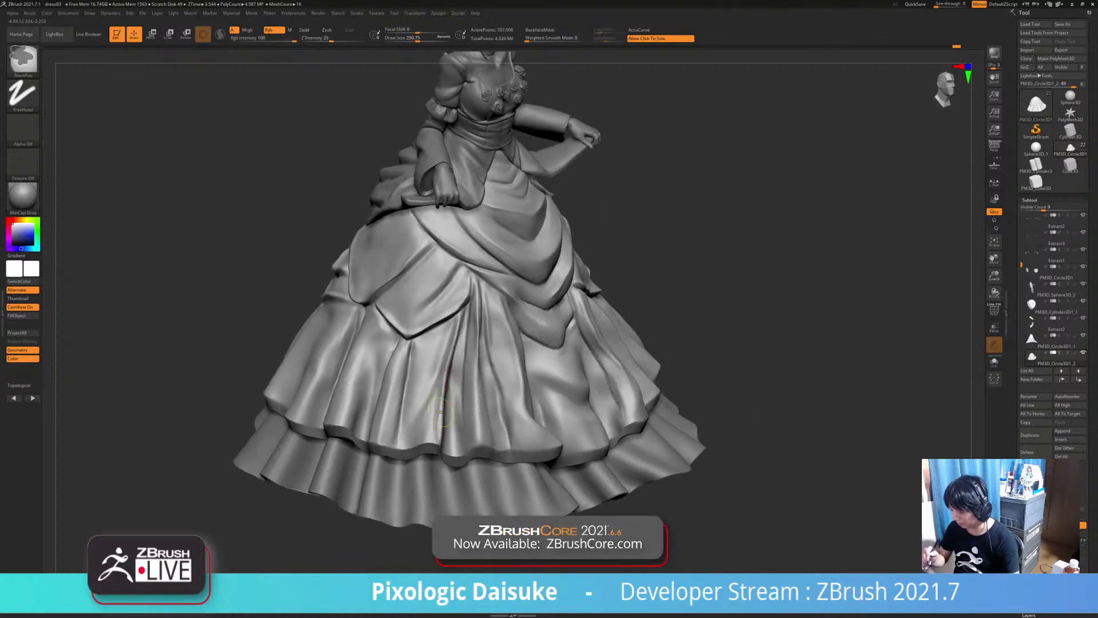
right_drag(421, 369, 431, 394)
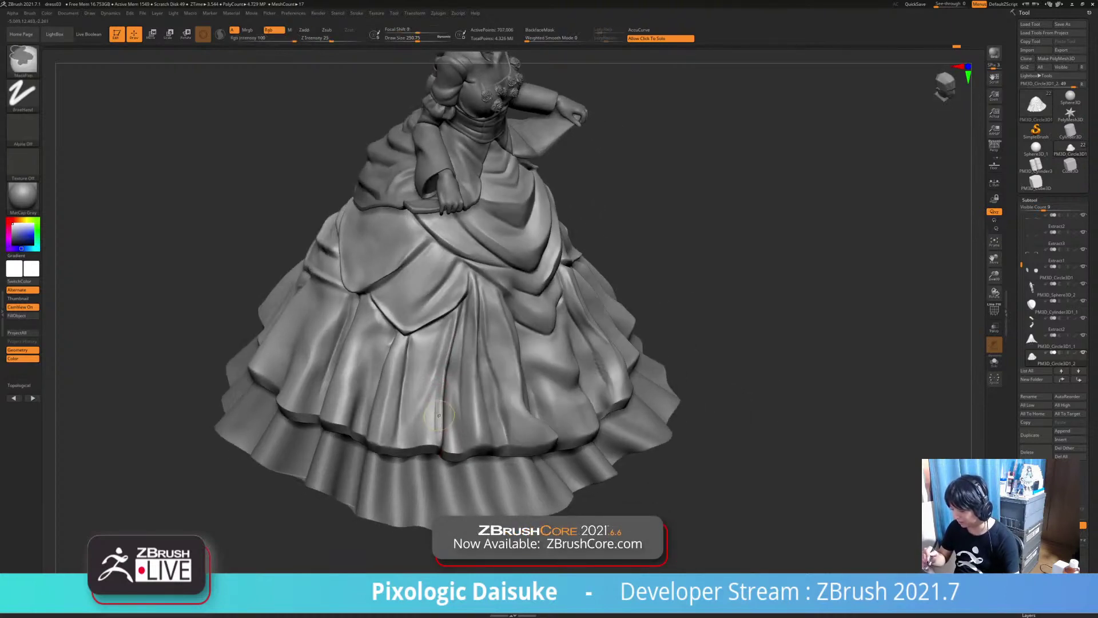
drag(439, 384, 437, 417)
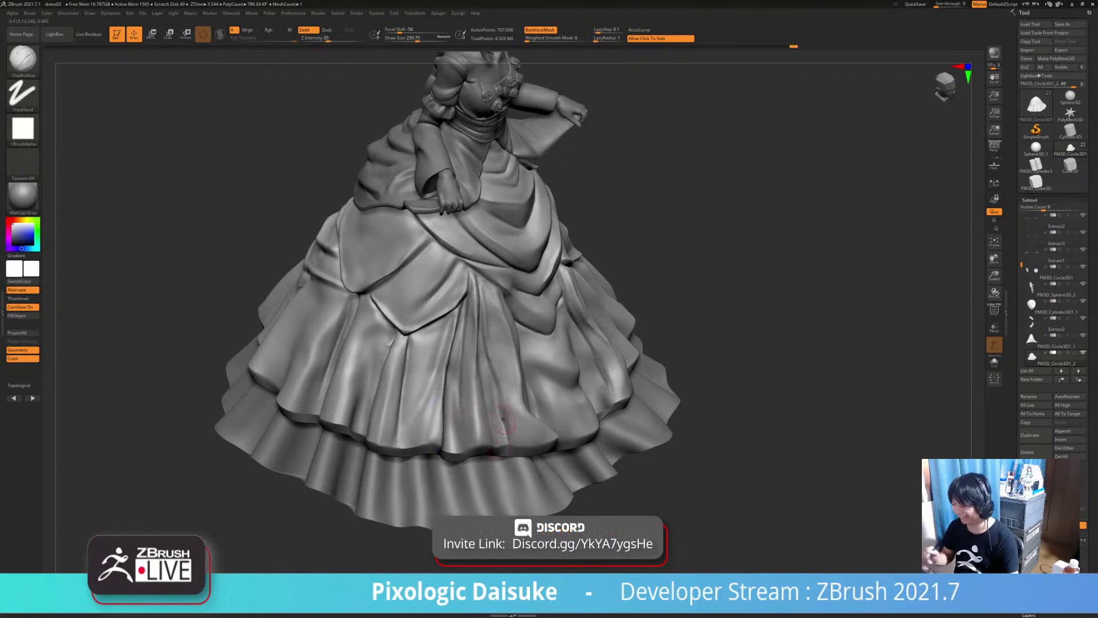
right_drag(496, 427, 391, 359)
right_click(378, 346)
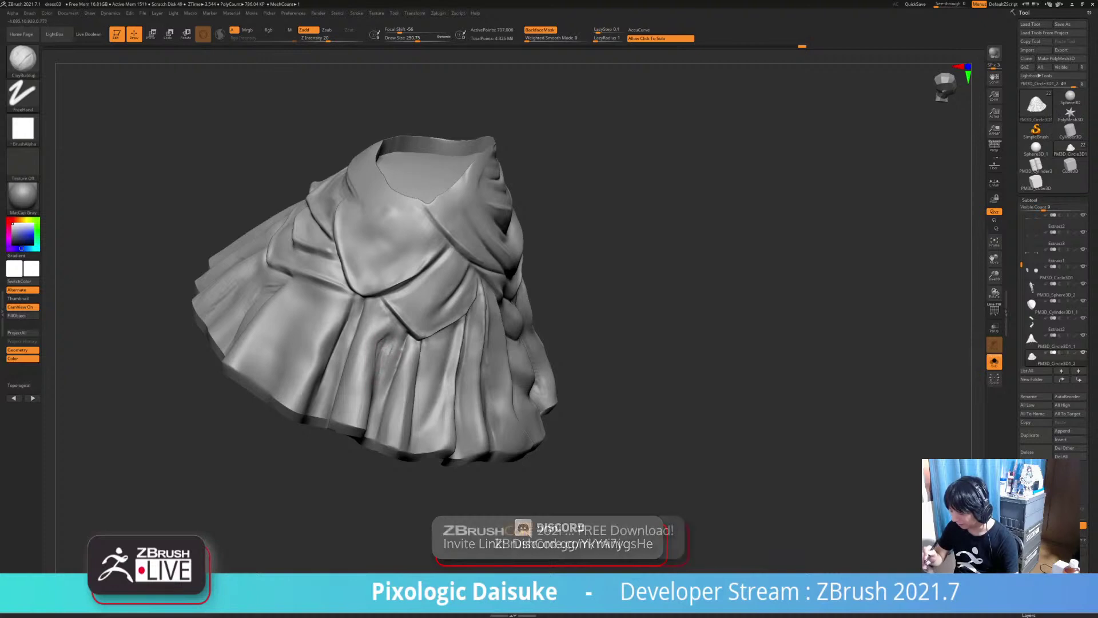
right_drag(387, 338, 355, 327)
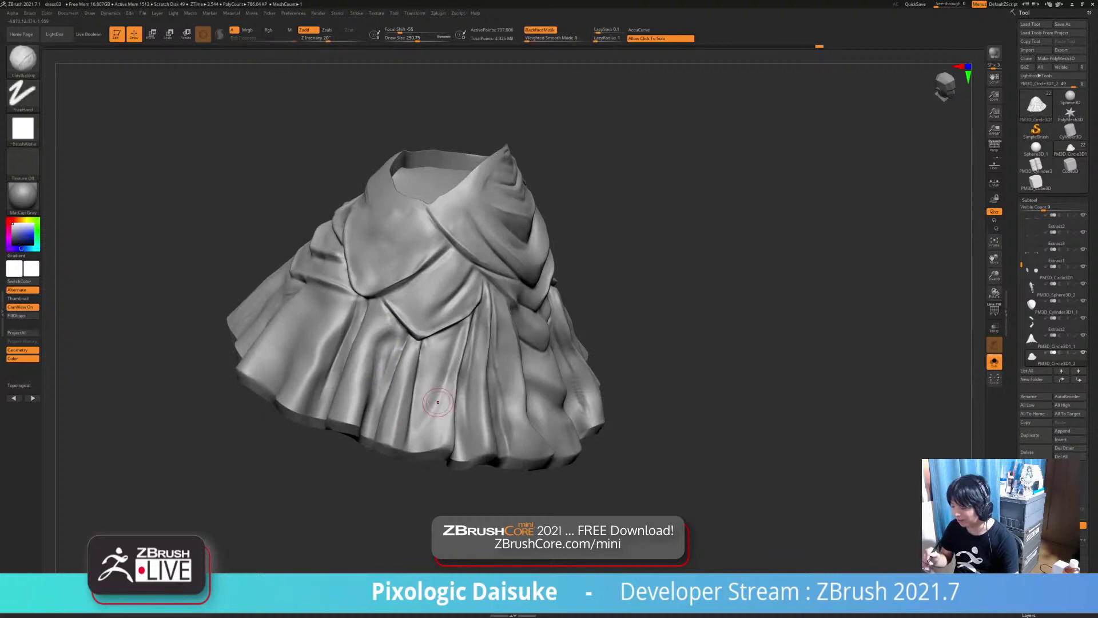
Carve the fold beside the right side panel's tip with the DamStandard brush and smooth the pleat's upper end
right_drag(441, 400, 466, 389)
mouse_move(443, 298)
ctrl+right_down()
mouse_move(449, 346)
mouse_move(420, 342)
ctrl+right_up()
key(b)
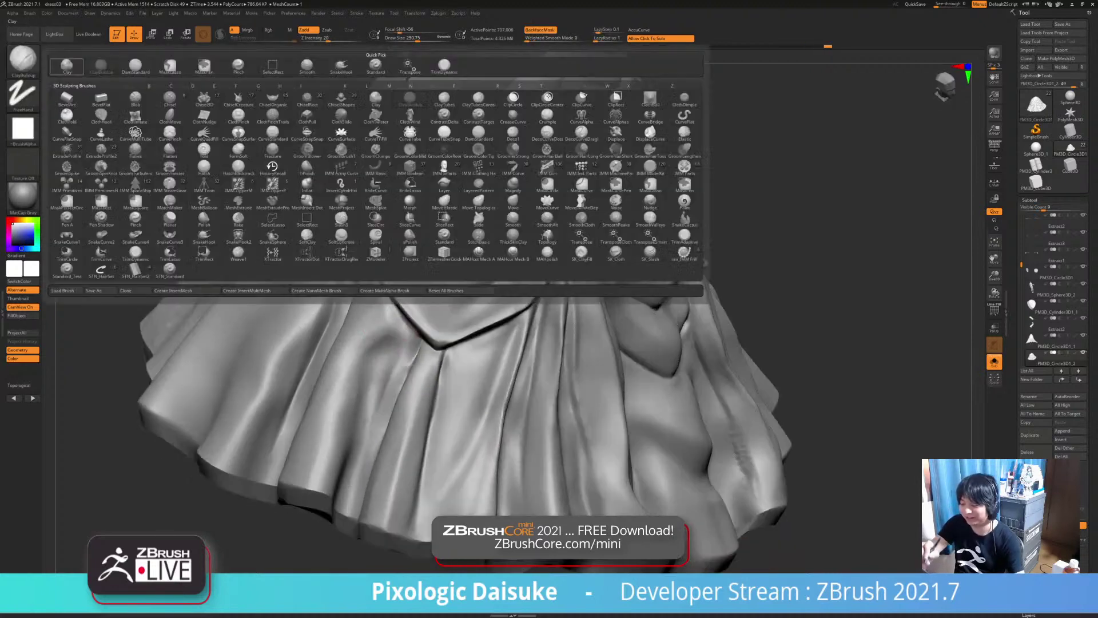
key(d)
key(s)
drag(367, 358, 404, 324)
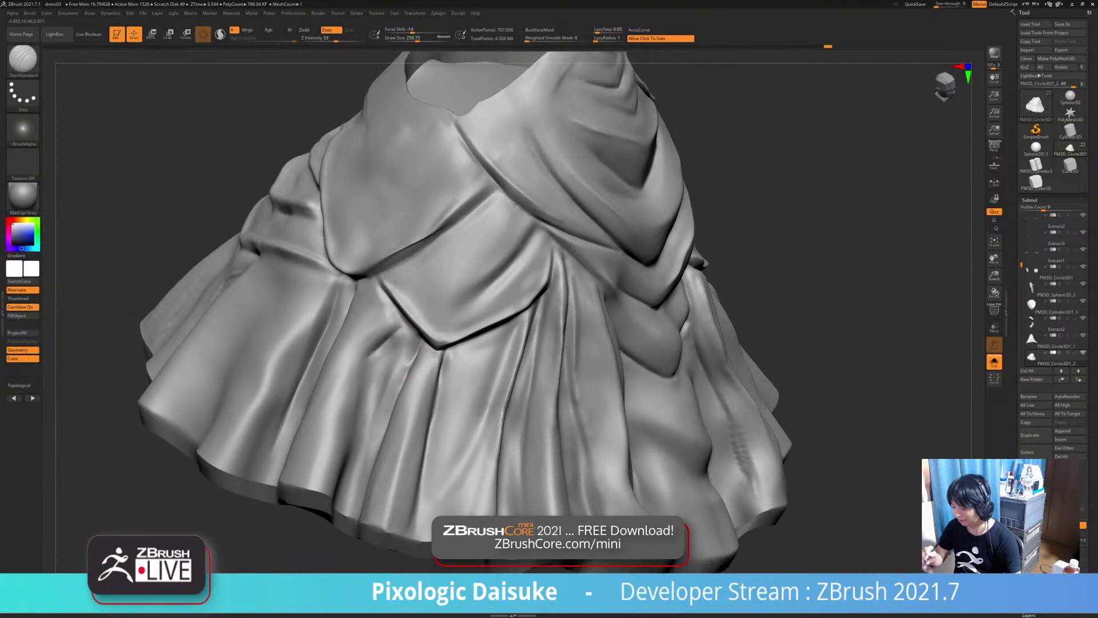
mouse_move(405, 321)
right_down()
mouse_move(407, 368)
mouse_move(421, 359)
right_up()
shift+drag(400, 332, 385, 353)
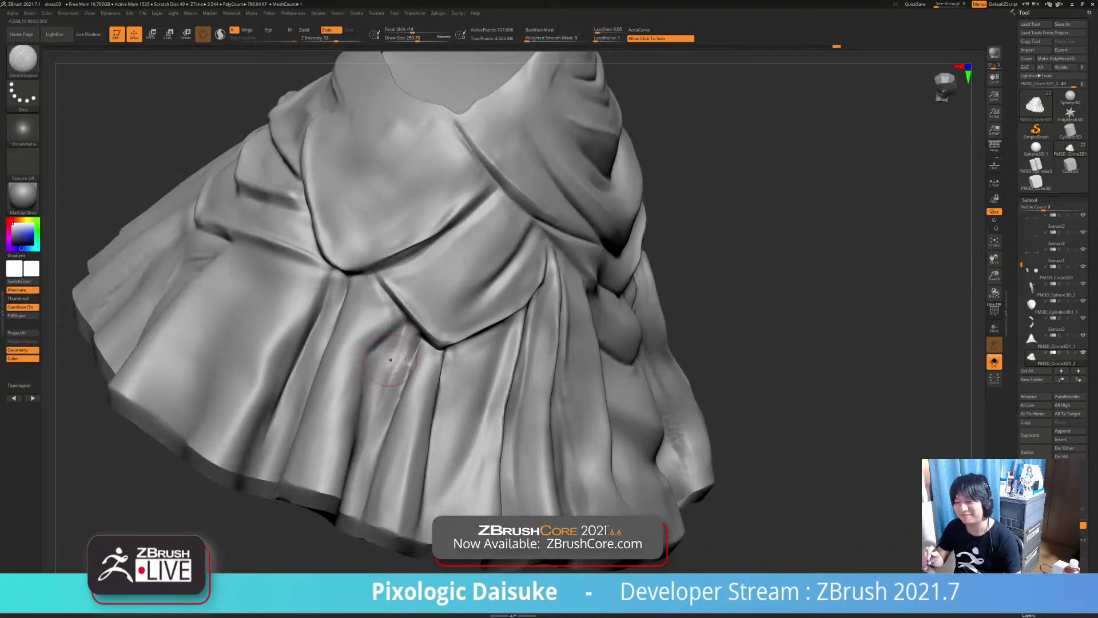
Smooth the rough pleats directly under the edge of the figure's right side panel
mouse_move(390, 359)
right_down()
mouse_move(413, 330)
mouse_move(428, 267)
right_up()
mouse_move(412, 308)
shift+mouse_down()
mouse_move(395, 347)
mouse_move(382, 333)
mouse_move(401, 284)
shift+mouse_up()
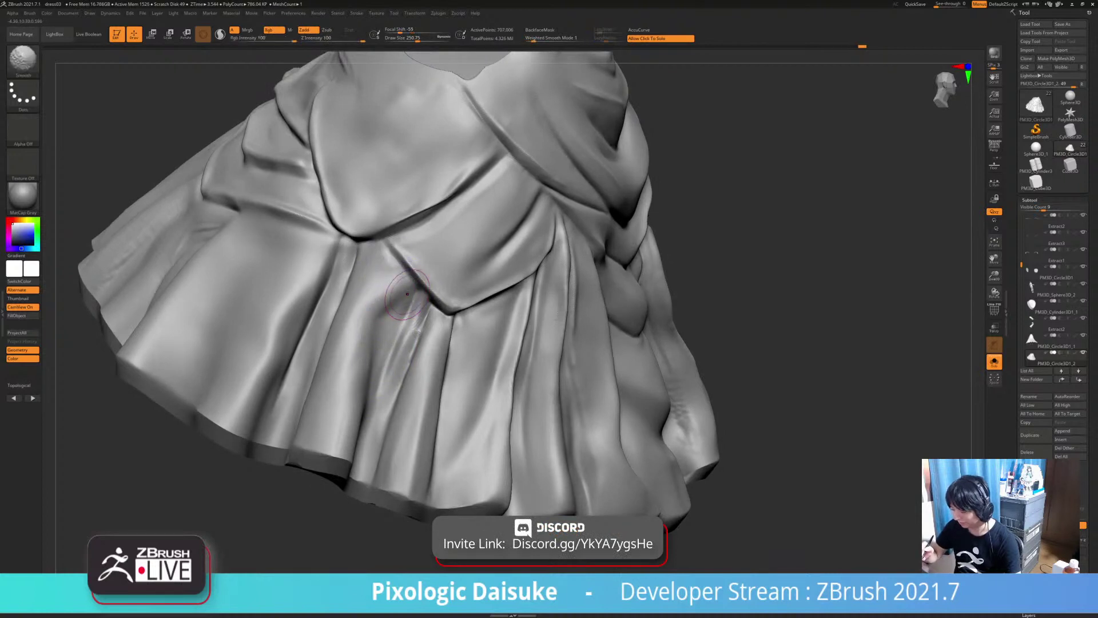
ctrl+right_drag(373, 319, 367, 372)
shift+drag(405, 321, 396, 355)
Show the whole figure again and smooth the upper end of the pleat at the back of the overskirt
mouse_move(411, 355)
right_down()
mouse_move(521, 395)
mouse_move(518, 426)
mouse_move(492, 438)
mouse_move(505, 417)
mouse_move(578, 394)
right_up()
click(578, 426)
ctrl+right_drag(457, 371, 452, 320)
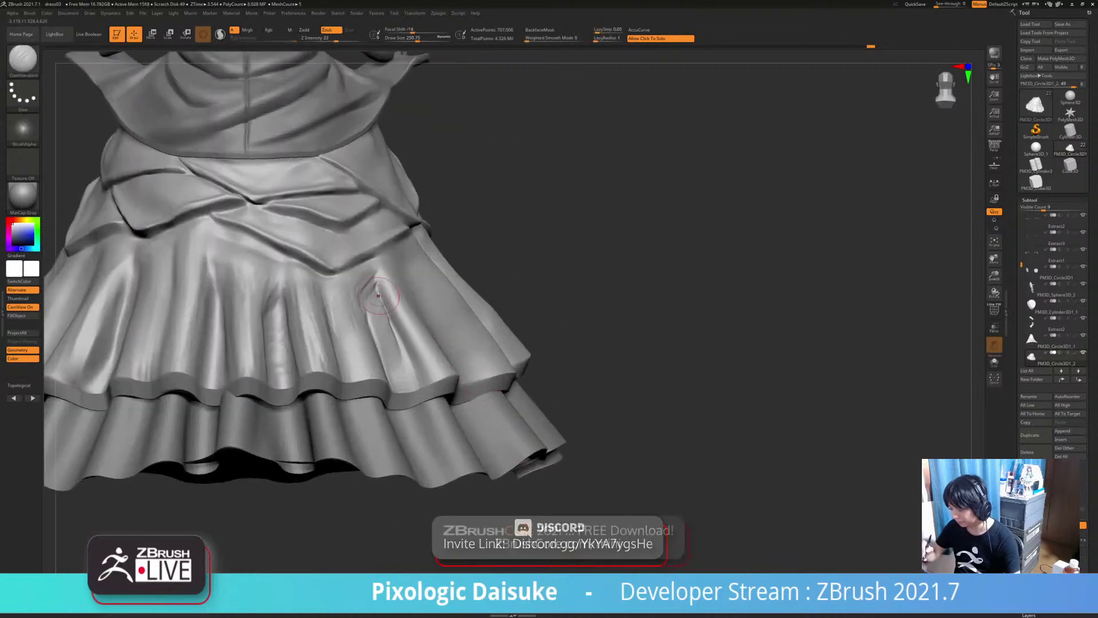
right_drag(380, 287, 374, 320)
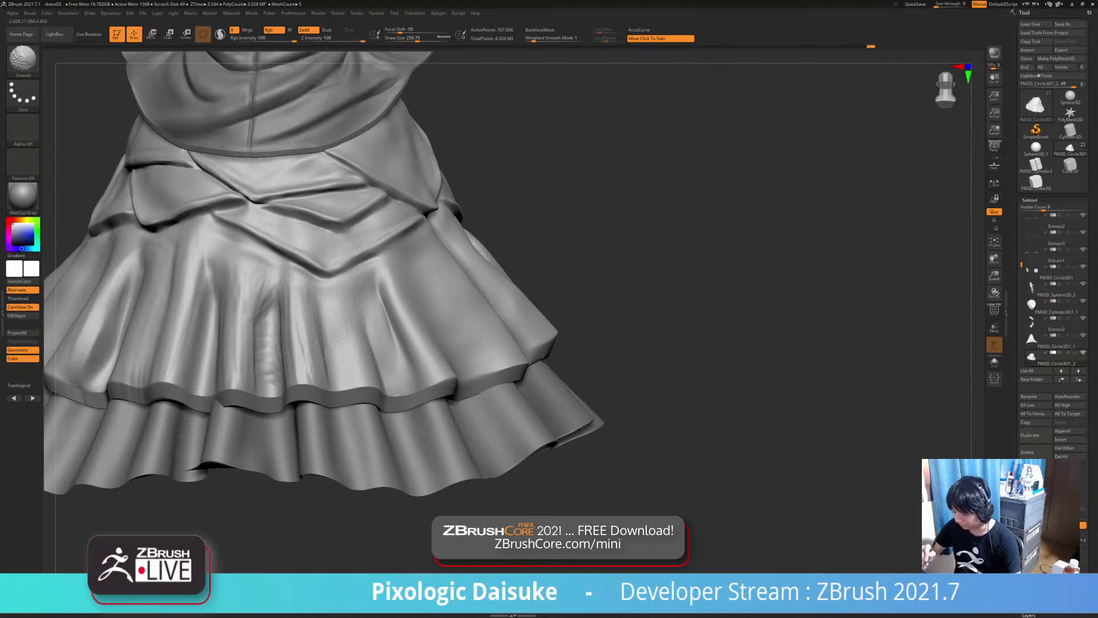
Smooth the rough pleat in the middle of the overskirt's back, below the pointed panel
mouse_move(332, 337)
alt+right_down()
mouse_move(424, 346)
mouse_move(409, 374)
mouse_move(426, 395)
alt+right_up()
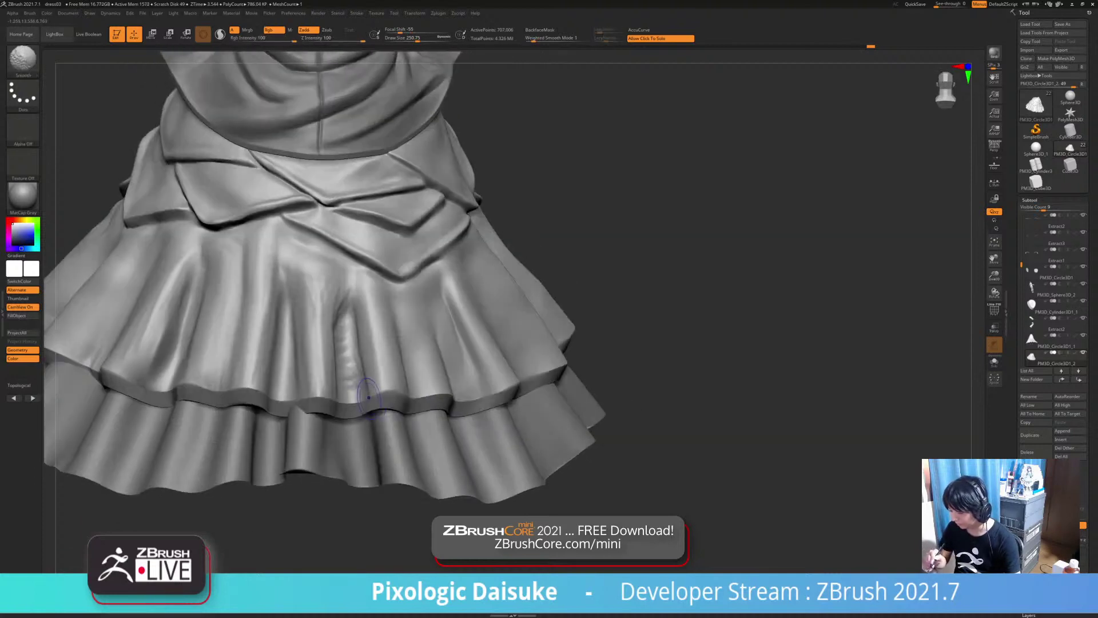
mouse_move(369, 392)
shift+mouse_down()
mouse_move(350, 343)
mouse_move(349, 355)
shift+mouse_up()
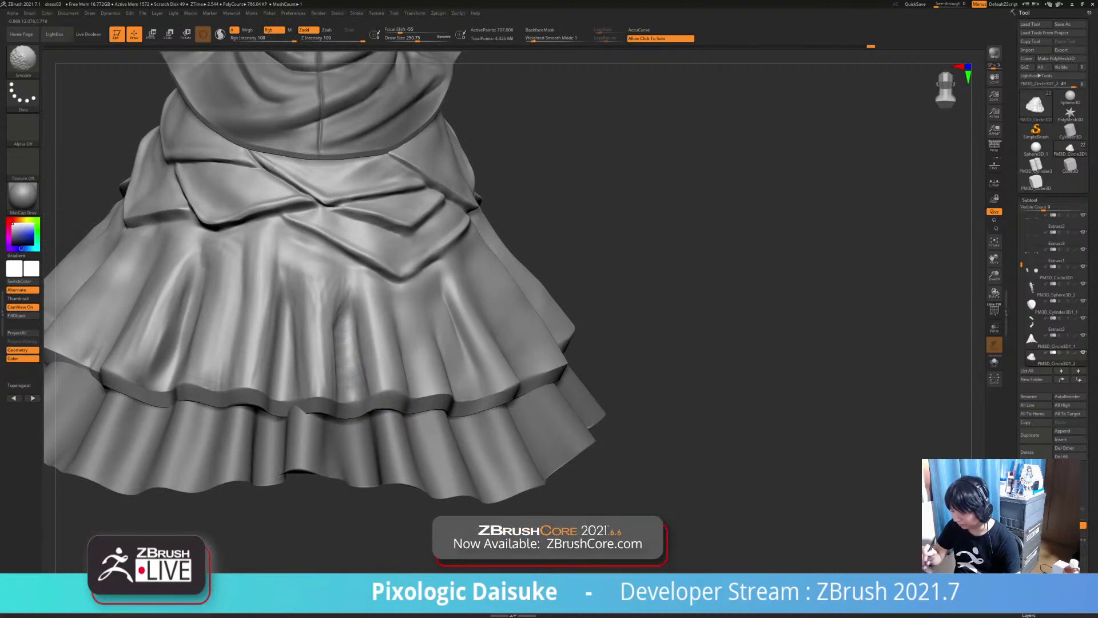
key(alt)
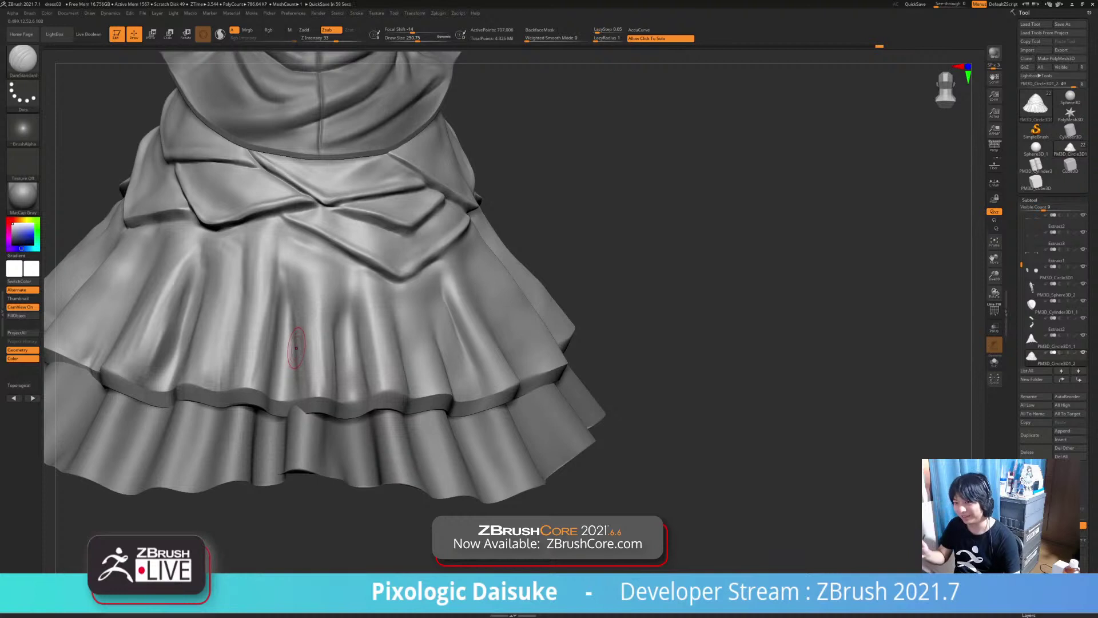
Carve a narrow pleat crease down from the back pointed panel's left edge with the DamStandard brush at a draw size of about 290
alt+right_drag(297, 347, 342, 370)
drag(416, 38, 419, 39)
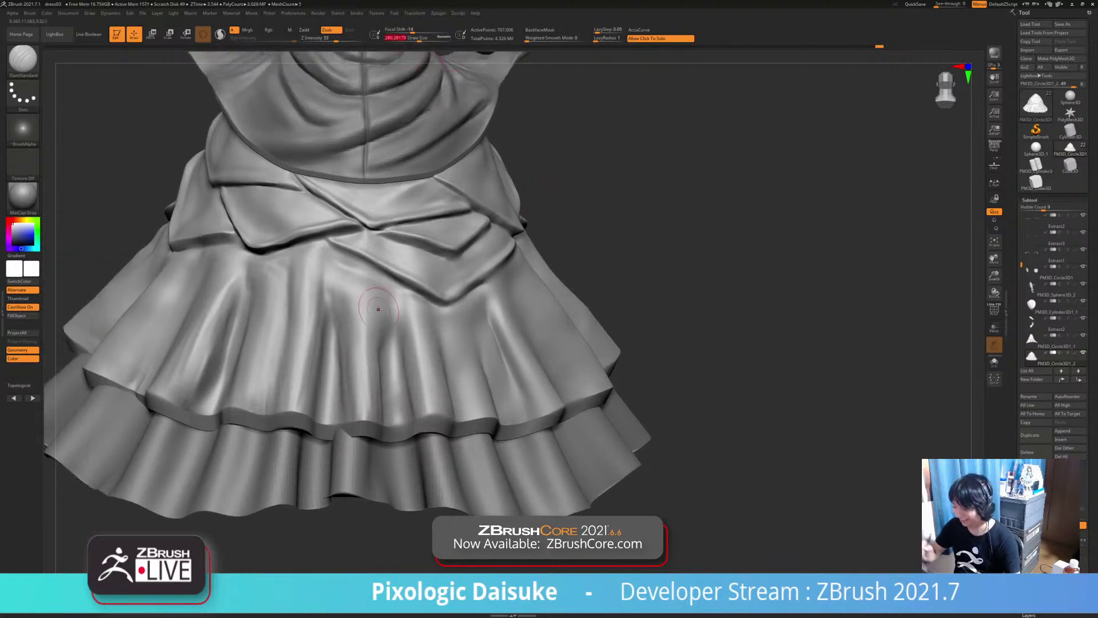
right_drag(381, 299, 378, 305)
drag(378, 286, 379, 361)
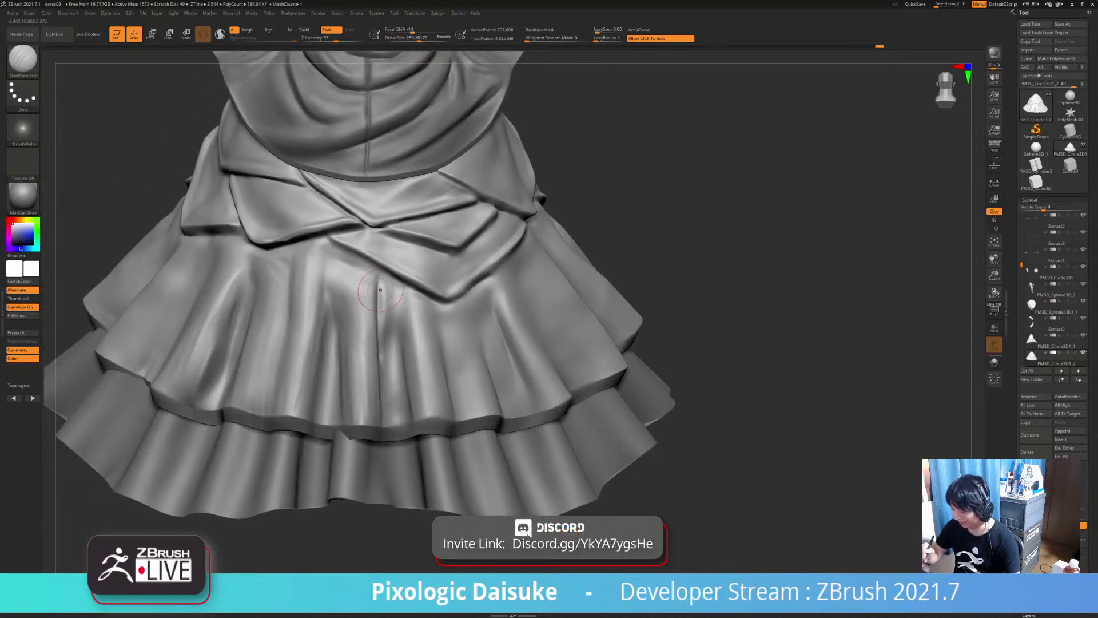
drag(378, 274, 380, 365)
mouse_move(386, 275)
right_down()
mouse_move(386, 244)
mouse_move(384, 259)
right_up()
drag(379, 277, 380, 348)
right_drag(382, 277, 385, 294)
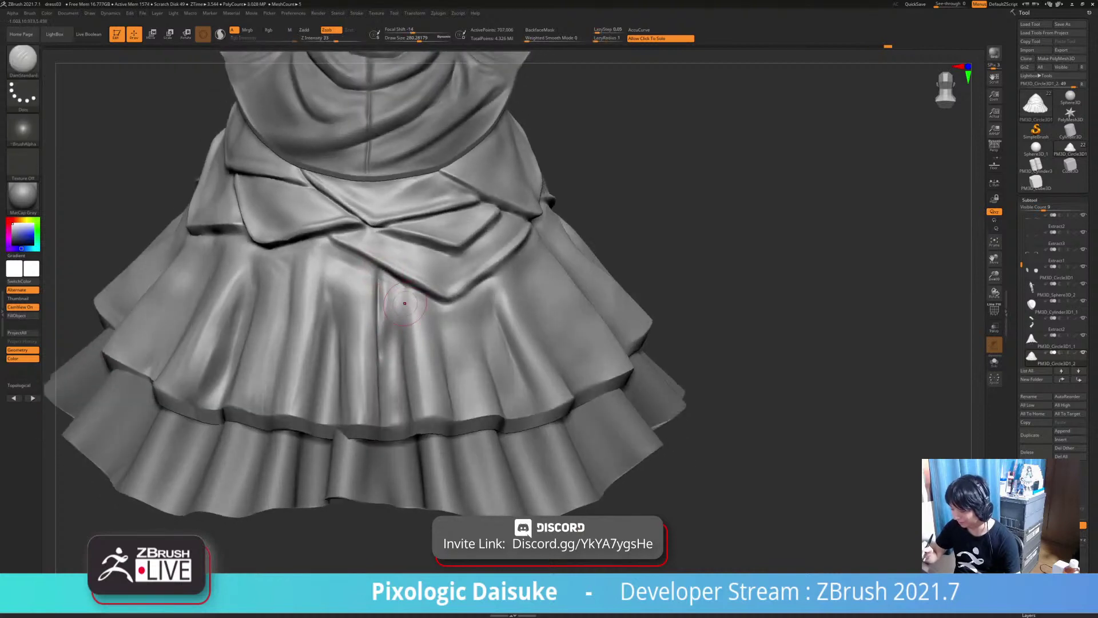
Carve a second crease beside the narrow back pleat, smooth between the two and sharpen where they meet the pointed panel's edge
drag(401, 282, 404, 382)
right_drag(402, 385, 401, 366)
mouse_move(395, 285)
shift+mouse_down()
mouse_move(396, 343)
mouse_move(391, 332)
shift+mouse_up()
mouse_move(391, 332)
right_down()
mouse_move(389, 354)
mouse_move(392, 327)
right_up()
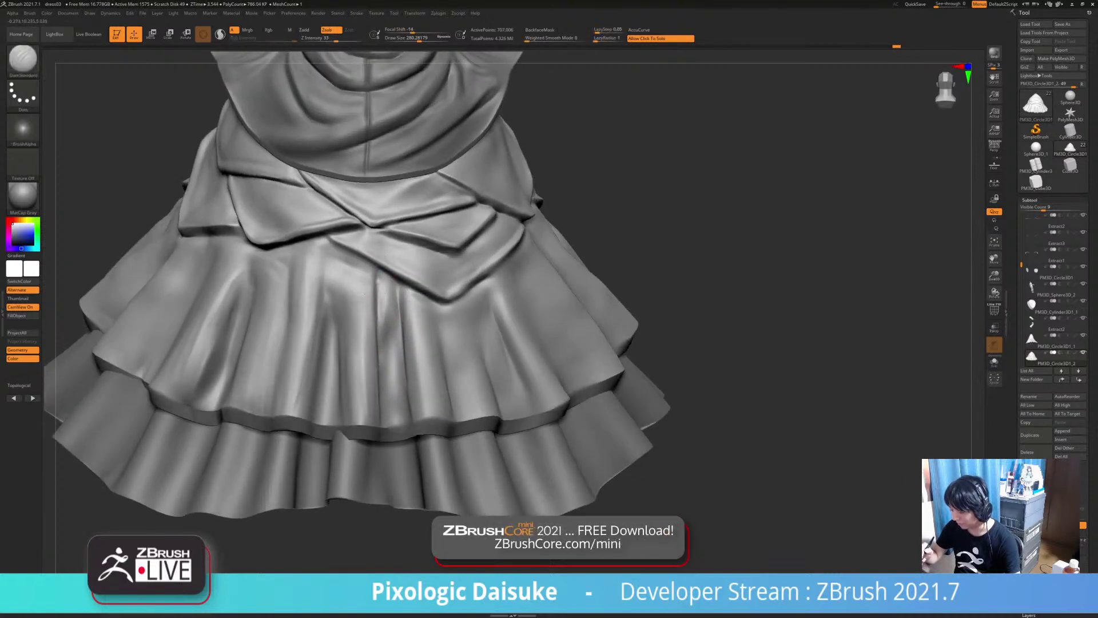
drag(378, 278, 380, 369)
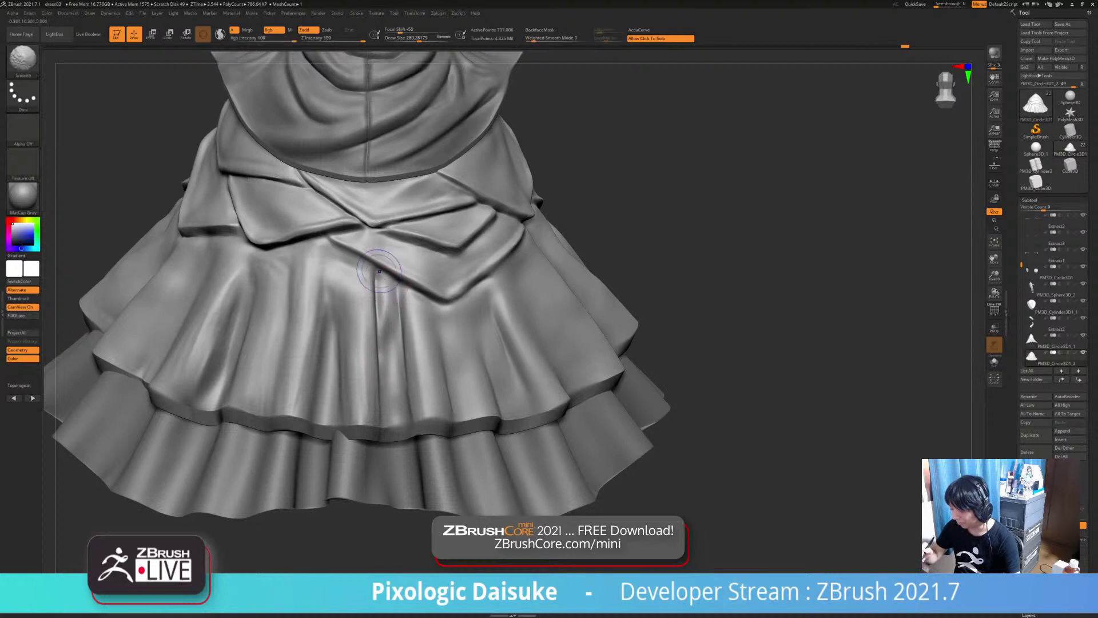
shift+drag(391, 281, 382, 286)
drag(346, 246, 390, 271)
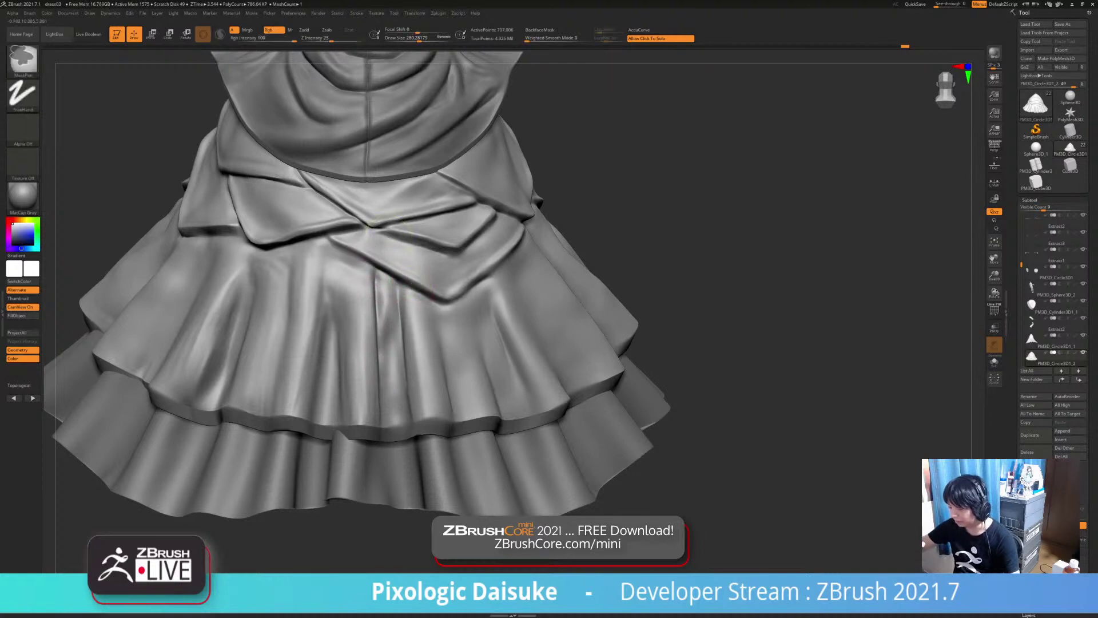
Deepen the crease beneath the back pointed panel's right edge, from its tip up to the right side panel
ctrl+right_drag(389, 297, 360, 252)
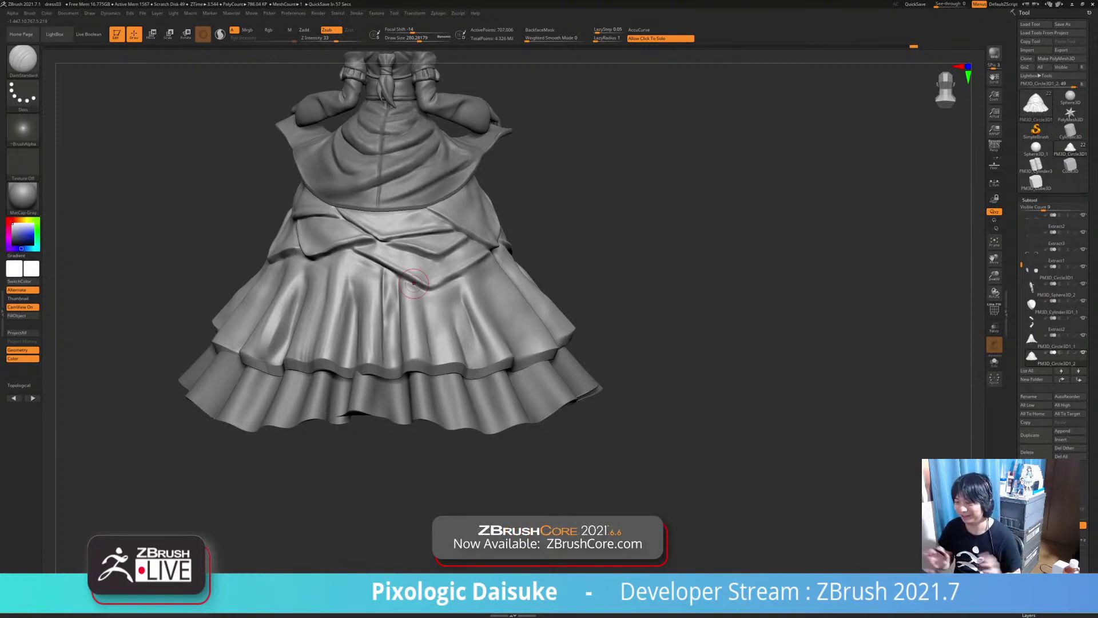
ctrl+right_drag(414, 282, 361, 250)
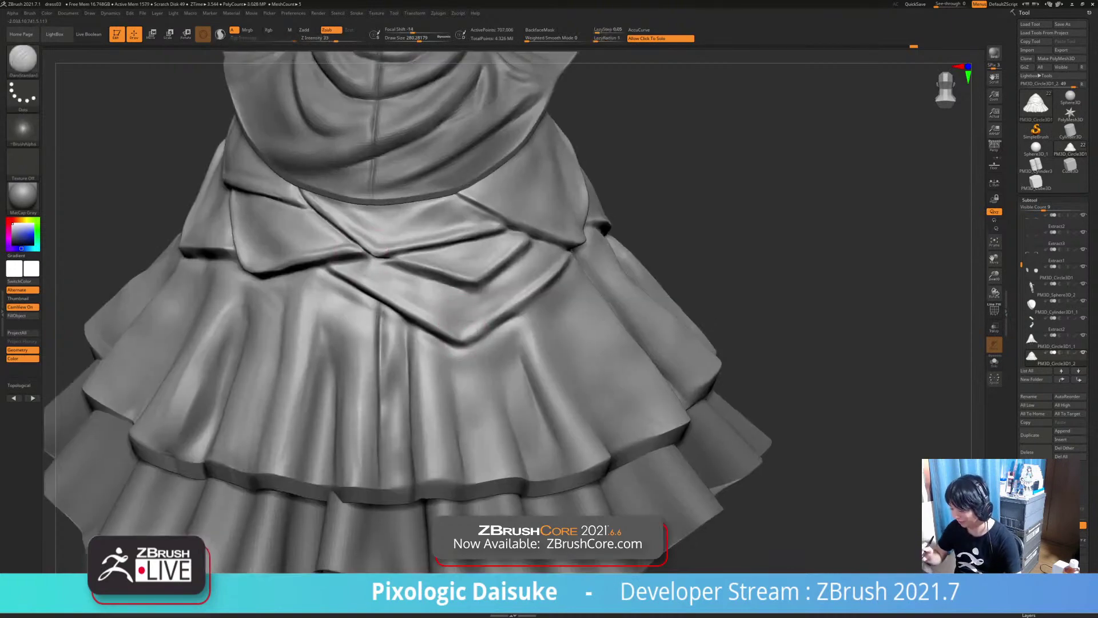
right_drag(457, 312, 458, 338)
drag(466, 340, 536, 281)
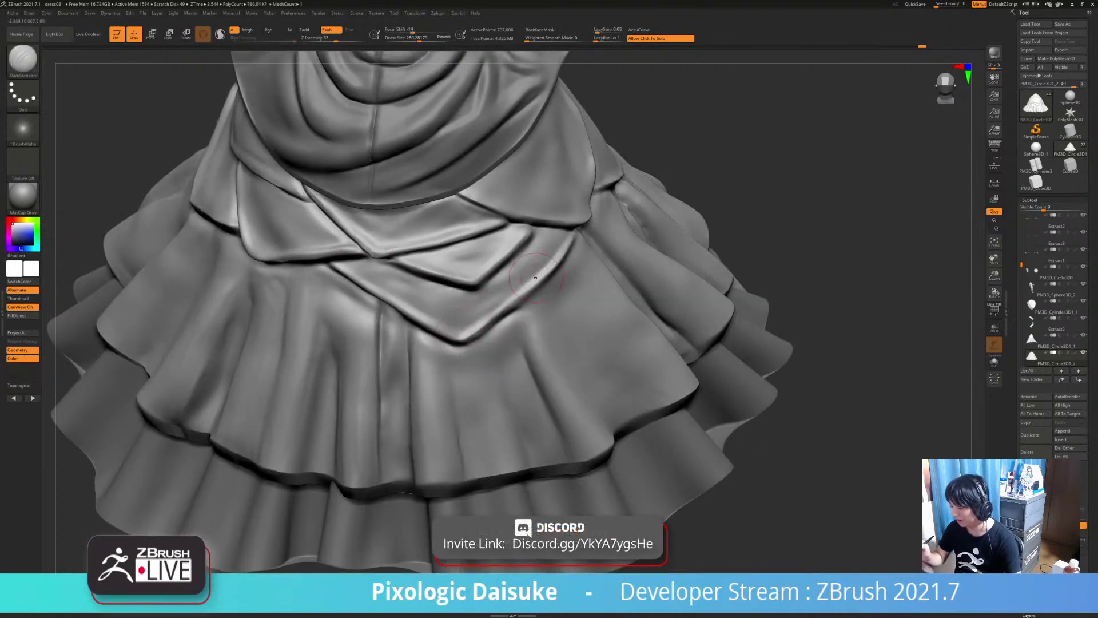
right_drag(500, 345, 506, 300)
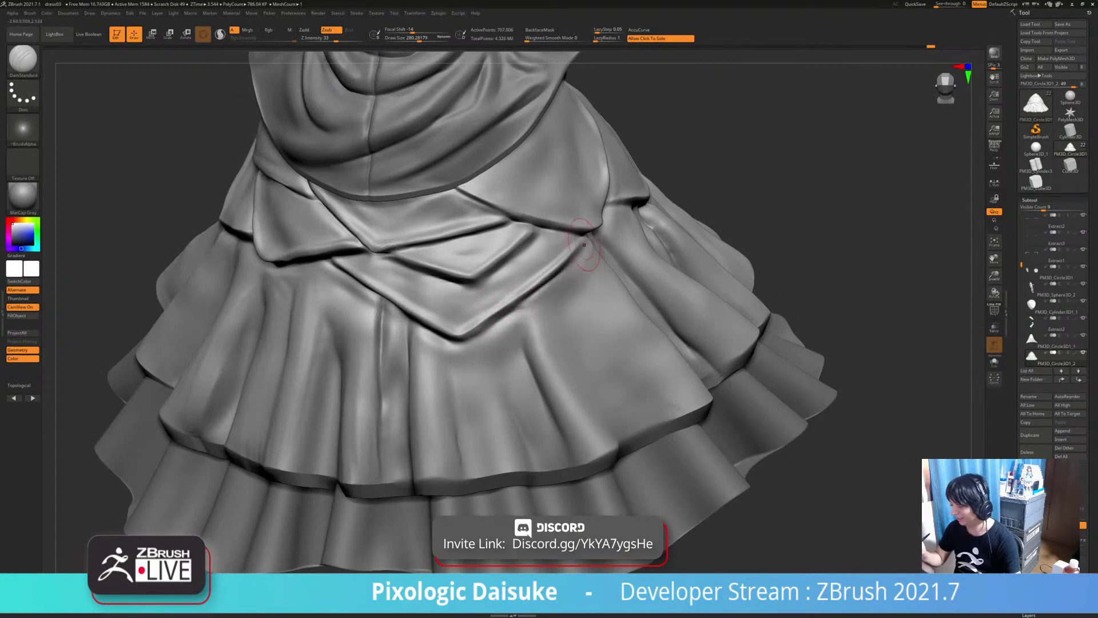
right_drag(578, 253, 554, 277)
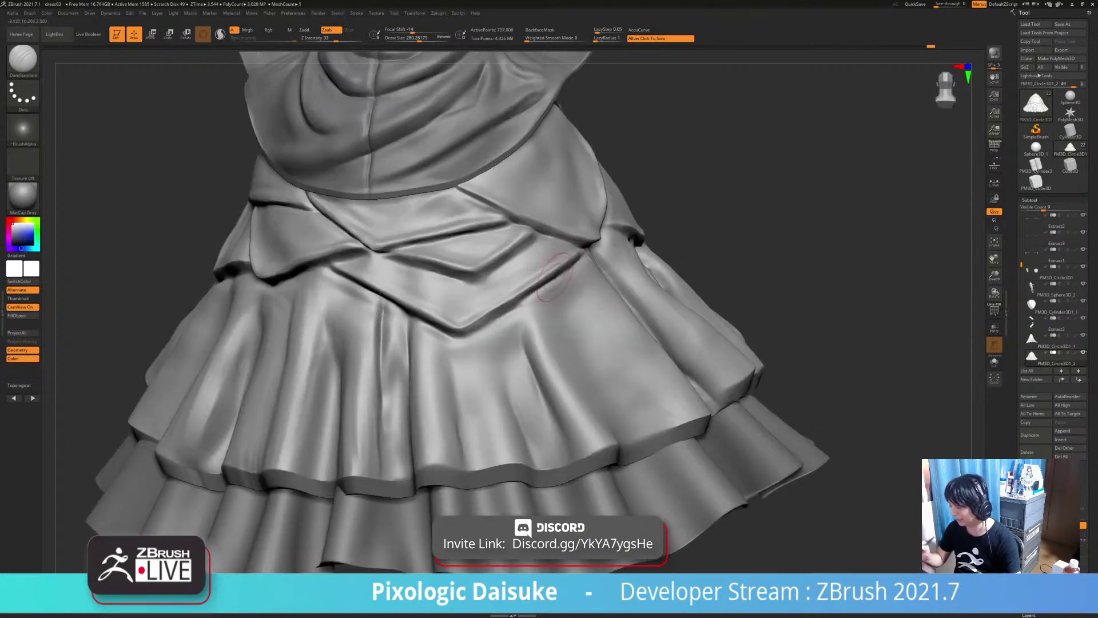
right_drag(475, 313, 466, 343)
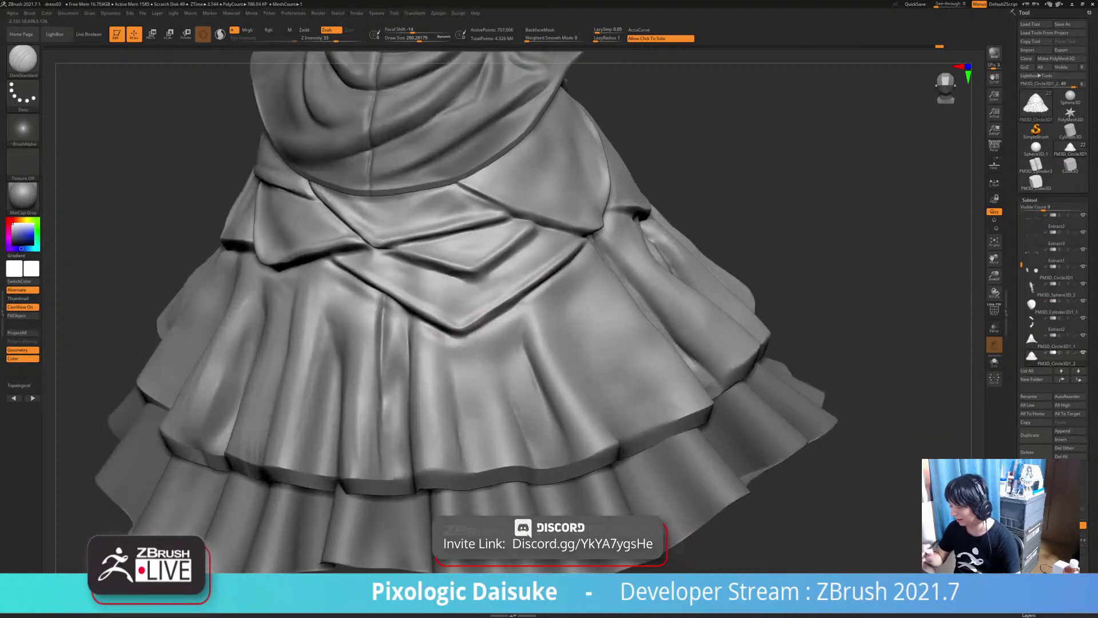
drag(460, 333, 561, 263)
Smooth the overskirt surface directly below the pointed panel's right edge, down toward the panel's tip
mouse_move(556, 274)
right_down()
mouse_move(538, 309)
mouse_move(540, 293)
right_up()
key(shift)
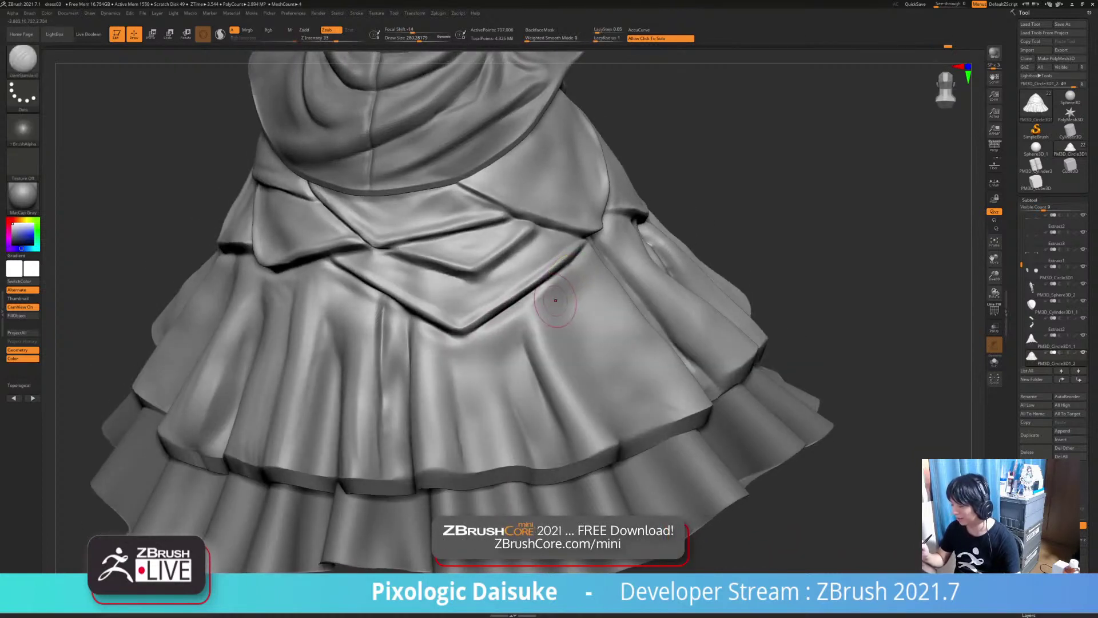
shift+drag(563, 288, 576, 277)
right_drag(532, 311, 524, 327)
shift+drag(517, 319, 511, 325)
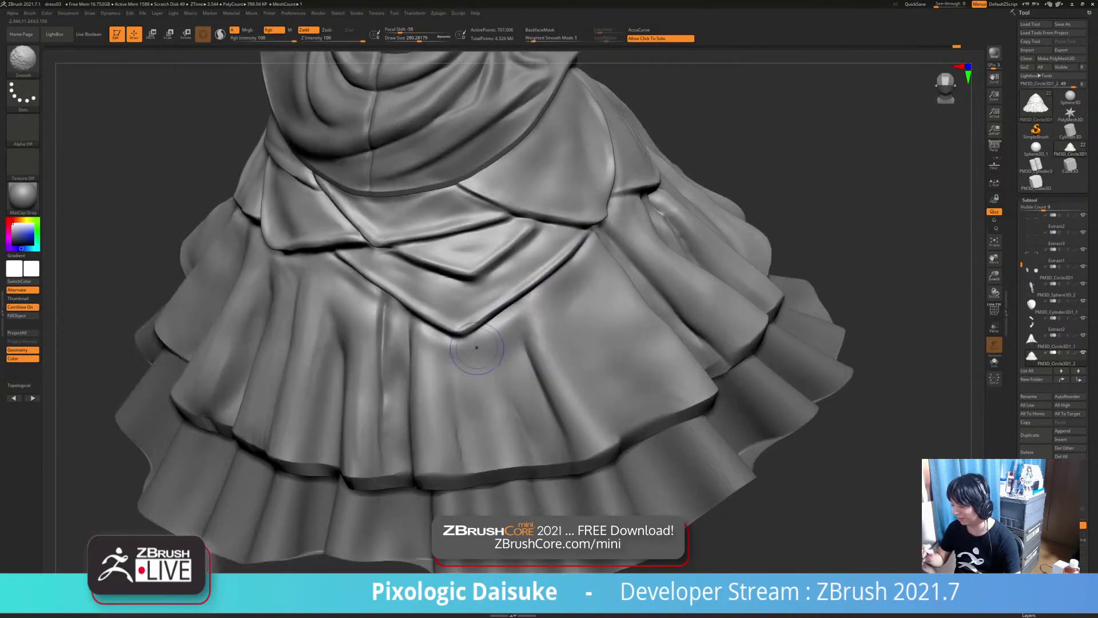
mouse_move(510, 324)
right_down()
mouse_move(486, 298)
mouse_move(493, 284)
right_up()
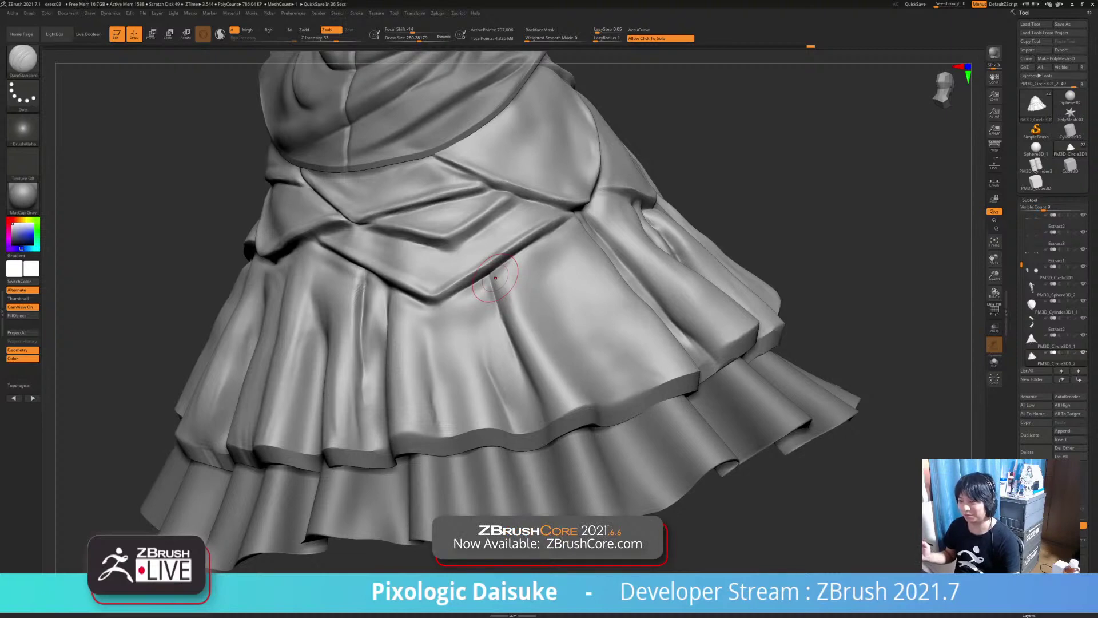
Deepen the crease beneath the left back panel's lower edge up to where it crosses the pointed panel
mouse_move(495, 277)
right_down()
mouse_move(620, 277)
mouse_move(621, 343)
right_up()
right_drag(449, 280, 465, 289)
drag(465, 289, 523, 272)
key(ctrl+z)
right_drag(485, 277, 484, 298)
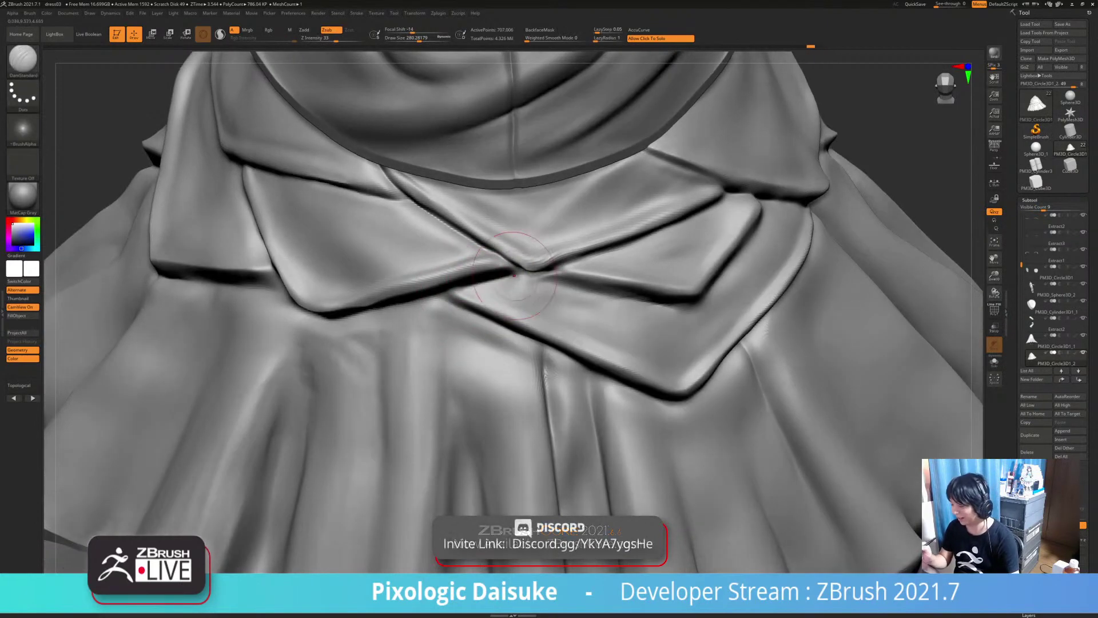
drag(517, 274, 468, 286)
ctrl+right_drag(468, 286, 461, 246)
right_drag(461, 246, 455, 229)
drag(398, 307, 477, 282)
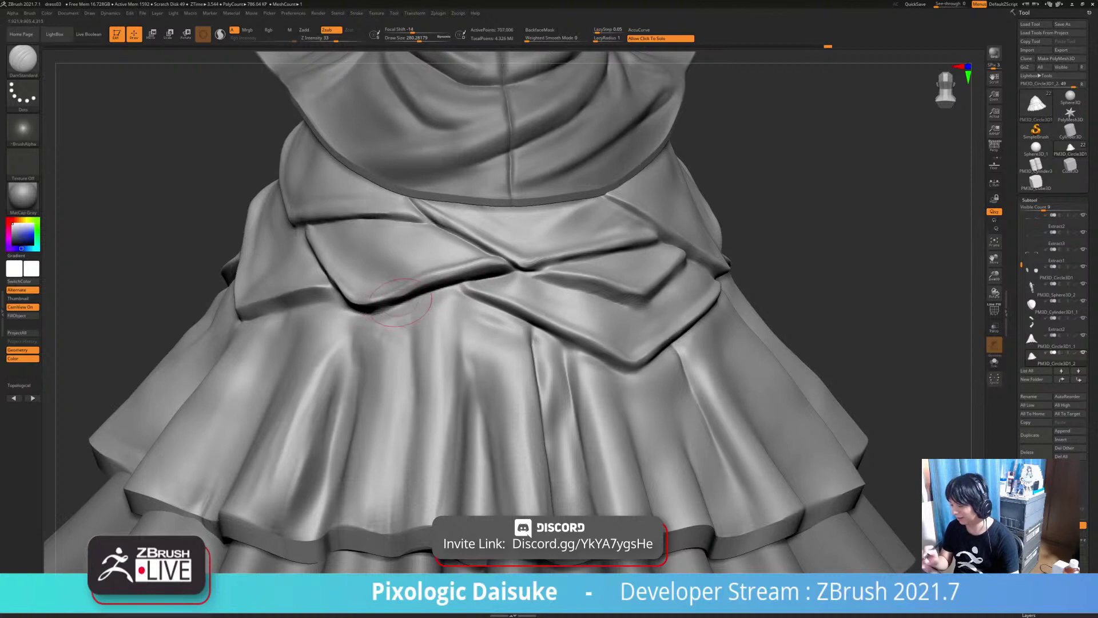
Smooth the left back panel's surface along its lower edge and touch up the crease near its tip
mouse_move(395, 308)
right_down()
mouse_move(377, 309)
mouse_move(405, 281)
right_up()
key(shift)
mouse_move(404, 281)
shift+mouse_down()
mouse_move(455, 259)
mouse_move(445, 261)
shift+mouse_up()
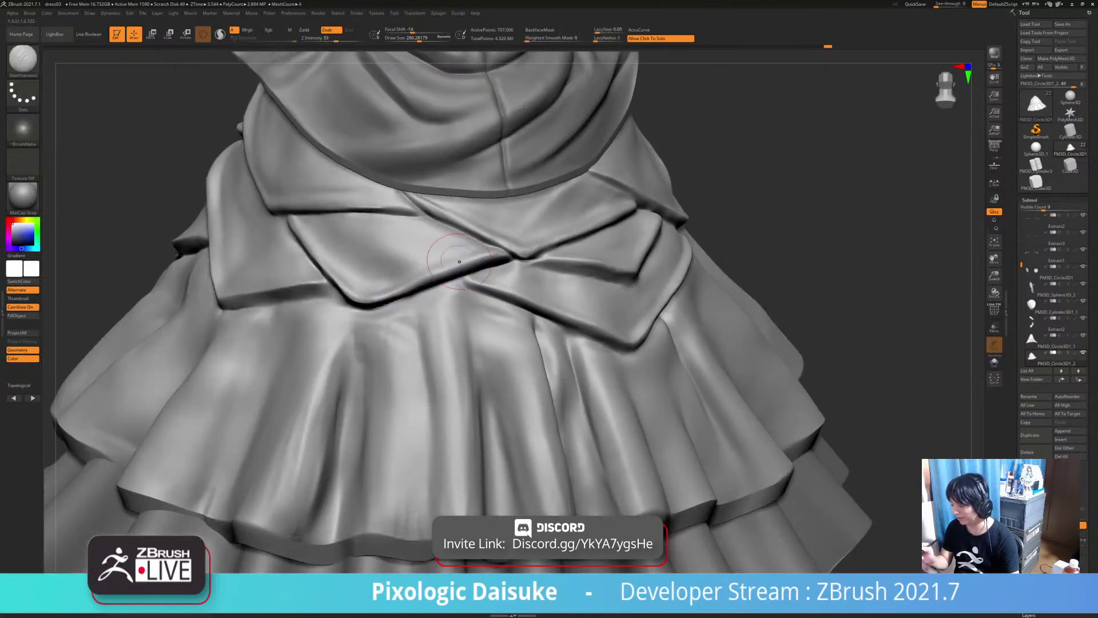
right_drag(445, 260, 431, 264)
shift+drag(432, 264, 436, 268)
drag(375, 301, 380, 289)
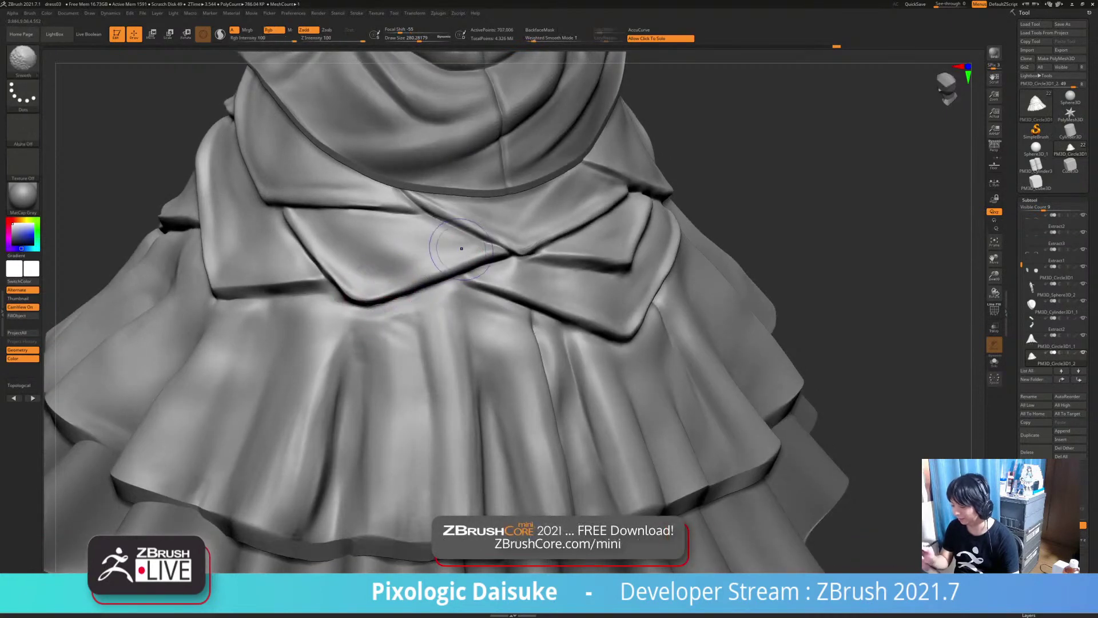
shift+drag(458, 245, 349, 262)
Define the edge of the inner pointed fold on the back panel toward the right side panel
mouse_move(549, 315)
ctrl+right_down()
mouse_move(533, 320)
mouse_move(523, 301)
mouse_move(527, 272)
ctrl+right_up()
drag(522, 272, 614, 277)
mouse_move(634, 267)
right_down()
mouse_move(572, 298)
mouse_move(595, 269)
right_up()
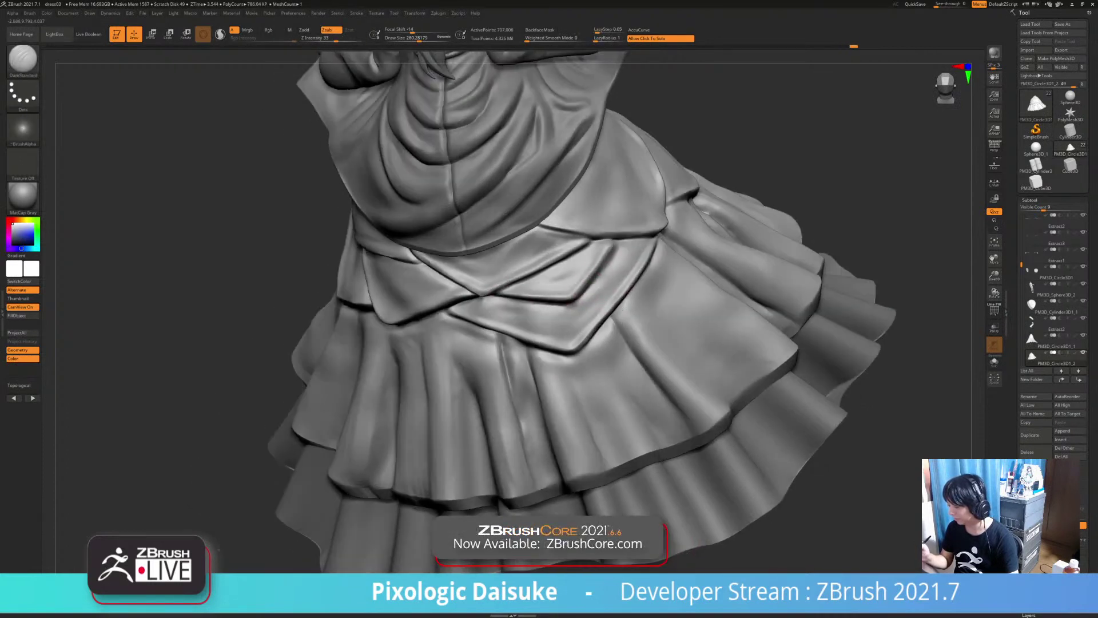
right_drag(562, 305, 576, 298)
right_drag(578, 296, 550, 305)
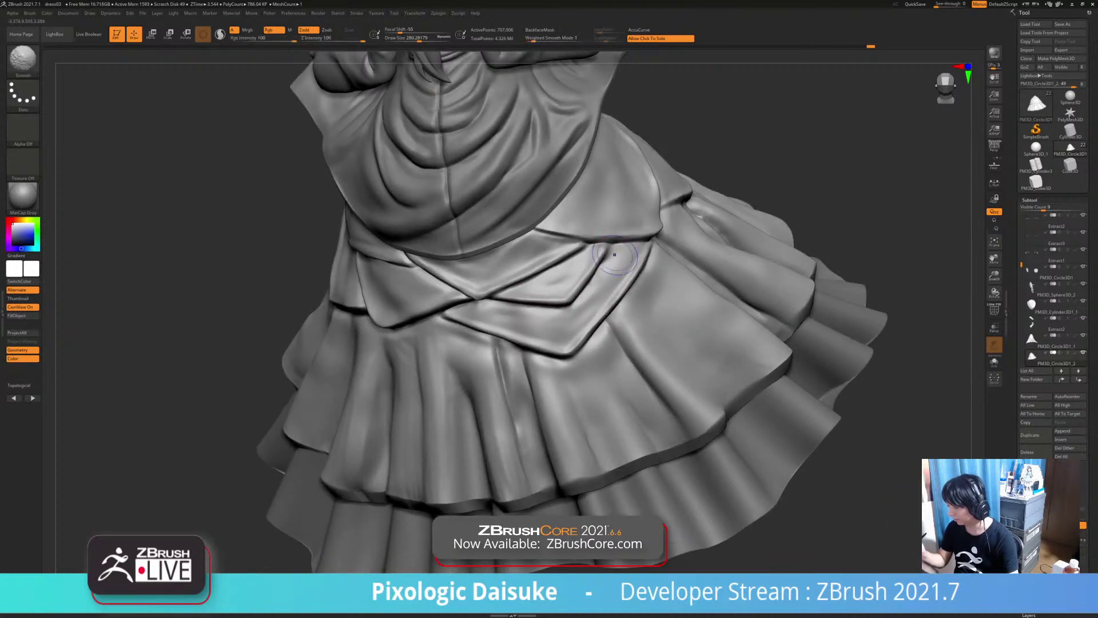
key(ctrl)
Reduce the brush's draw size to about 163 and smooth the inner fold's upper end beneath the right side panel
mouse_move(633, 234)
alt+right_down()
mouse_move(536, 281)
mouse_move(537, 238)
alt+right_up()
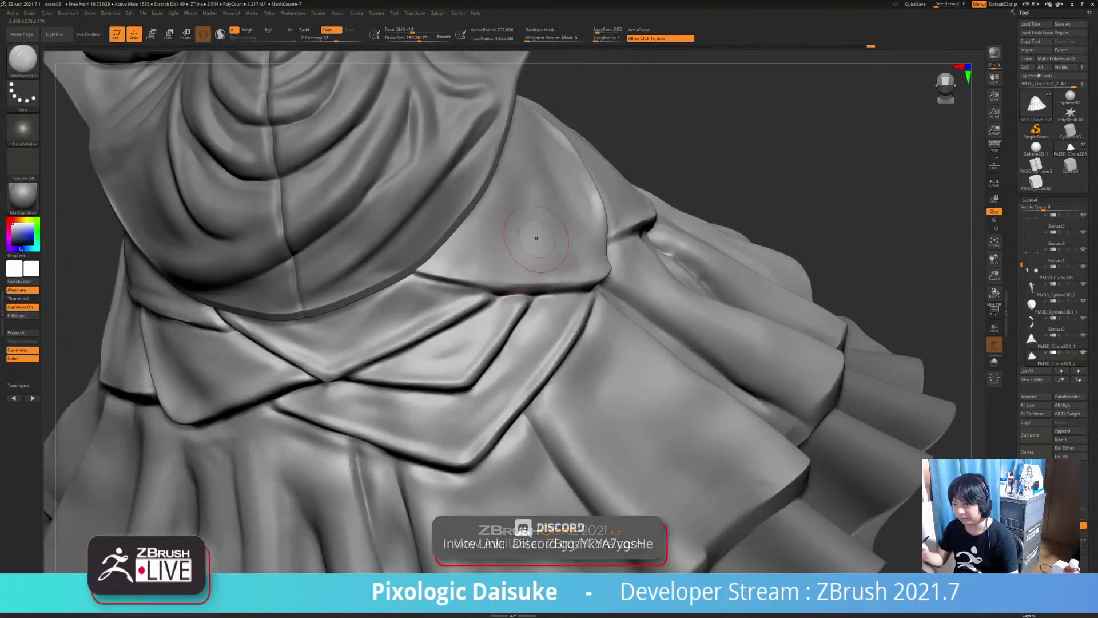
click(412, 39)
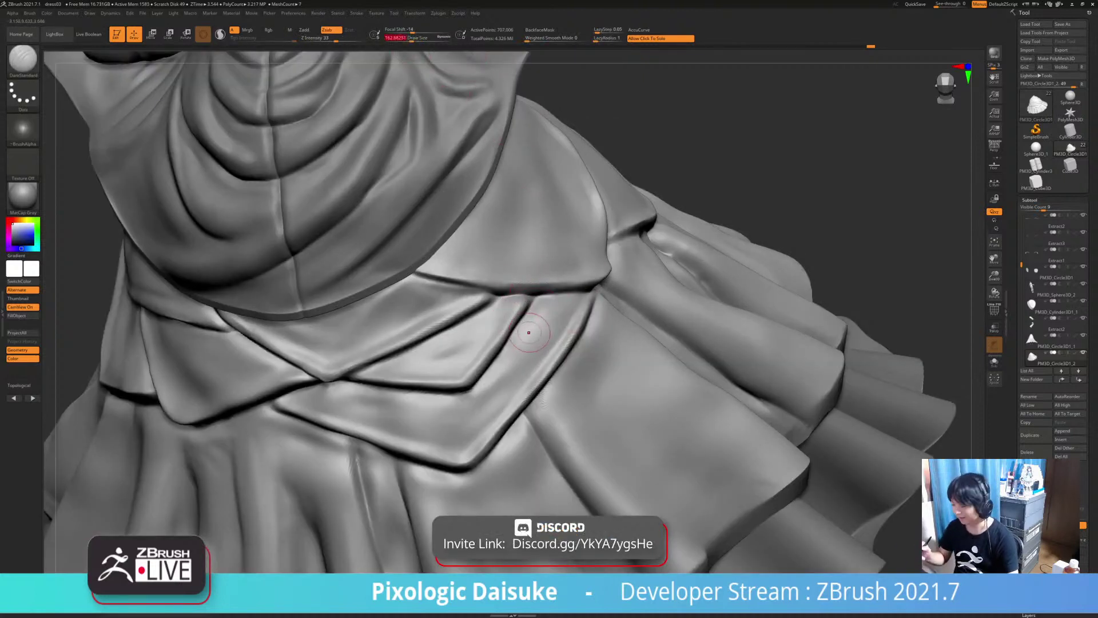
right_drag(528, 332, 493, 334)
key(shift)
shift+drag(519, 328, 517, 340)
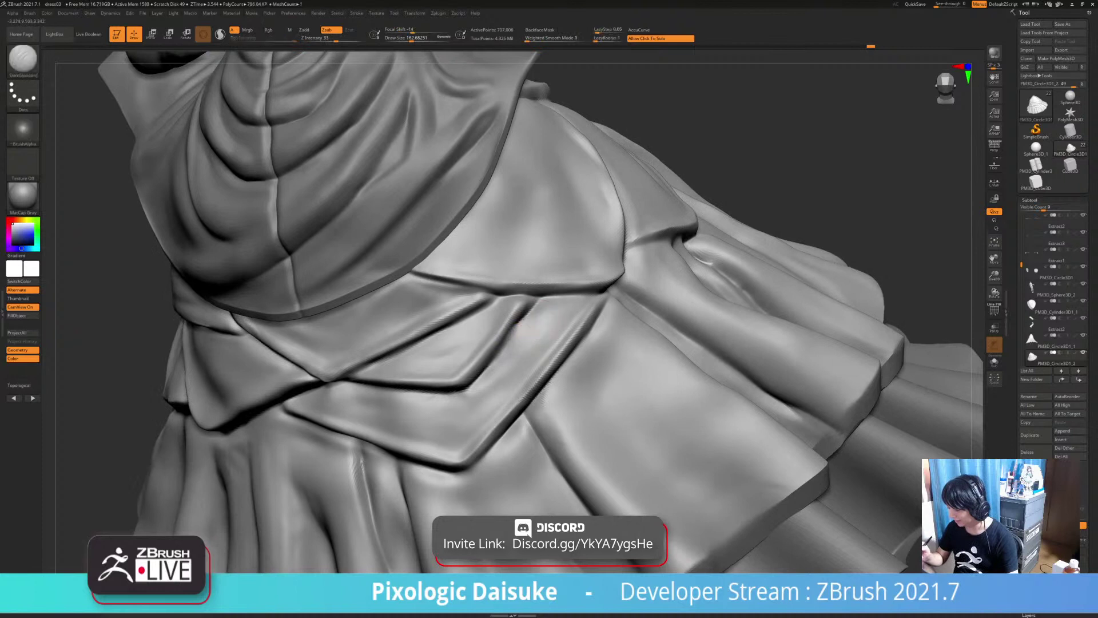
right_drag(521, 327, 498, 318)
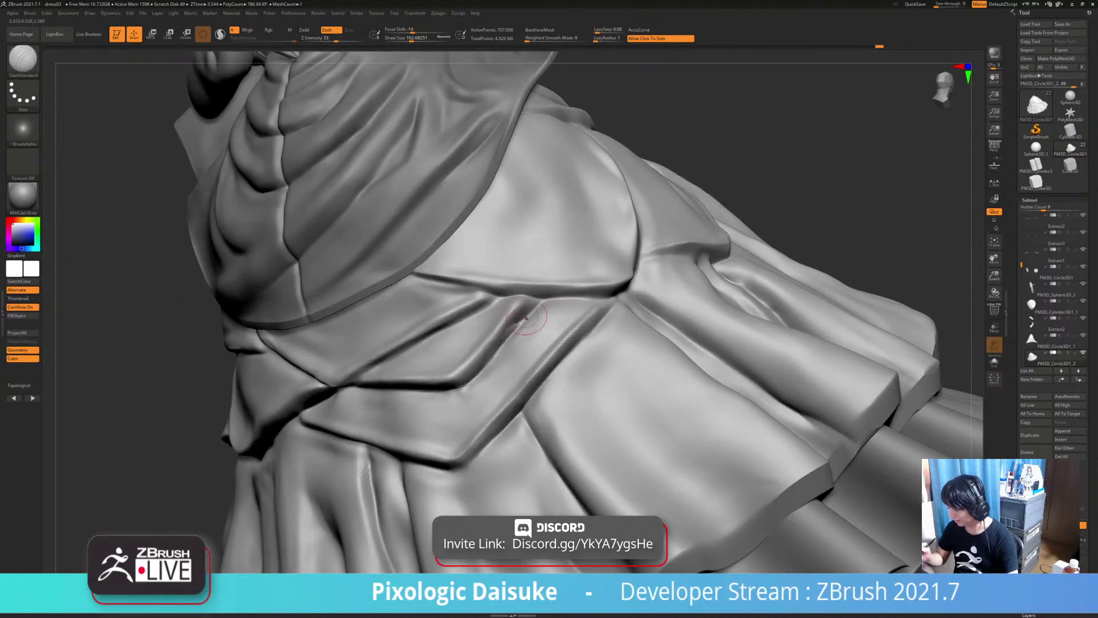
key(shift)
shift+drag(515, 312, 526, 307)
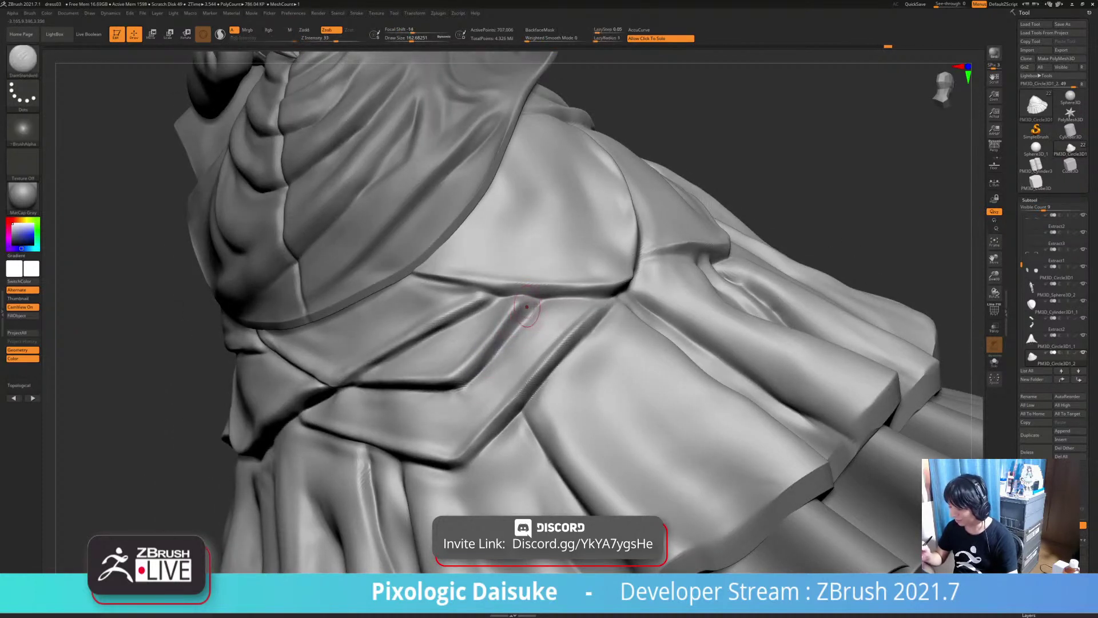
Recarve the inner fold's upper end under the right side panel and smooth the surface along its right edge
right_drag(530, 294, 542, 301)
mouse_move(538, 304)
mouse_down()
mouse_move(520, 319)
mouse_move(531, 309)
mouse_up()
right_drag(531, 309, 533, 337)
key(shift)
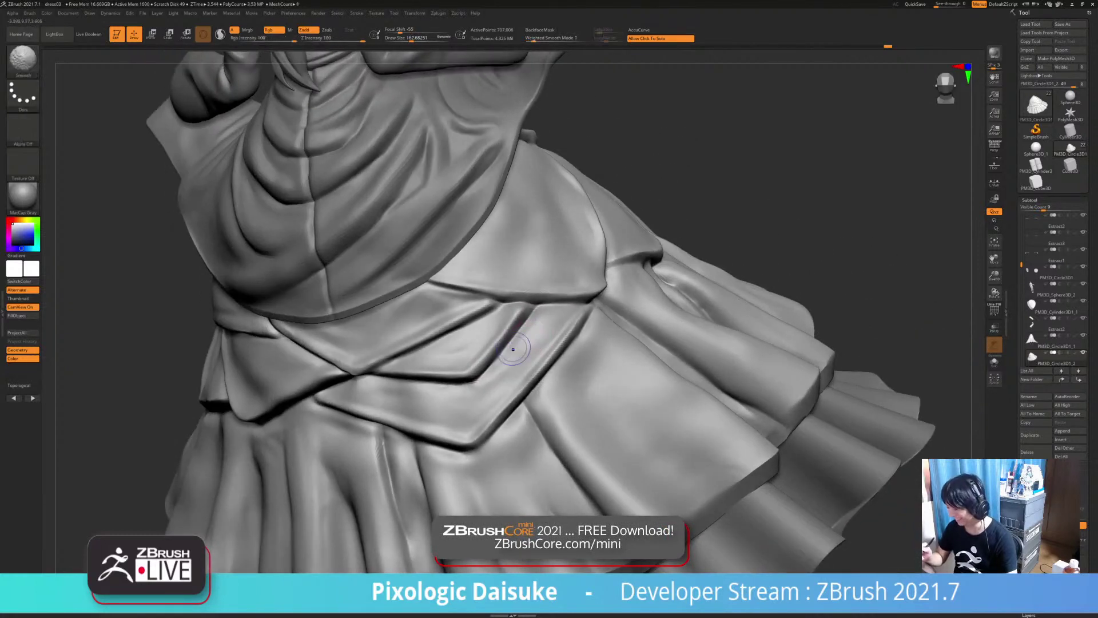
shift+drag(529, 320, 484, 375)
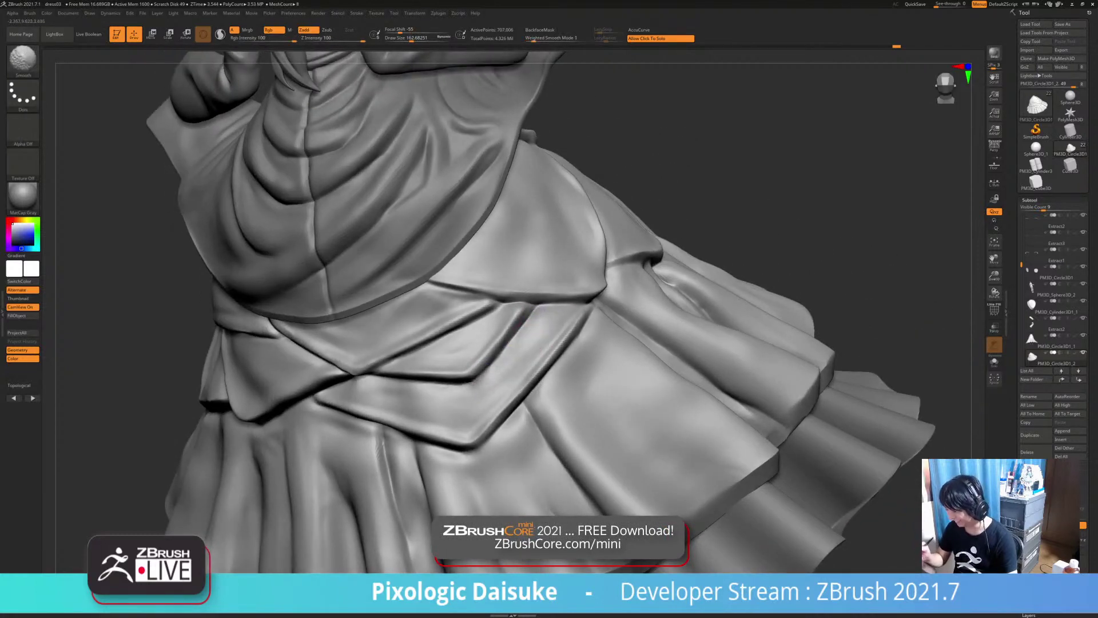
Deepen the crease beneath the pointed panel's lower edge where it runs into the right side panel's tip
mouse_move(518, 325)
ctrl+right_down()
mouse_move(509, 246)
mouse_move(486, 212)
mouse_move(478, 229)
mouse_move(560, 246)
mouse_move(372, 226)
ctrl+right_up()
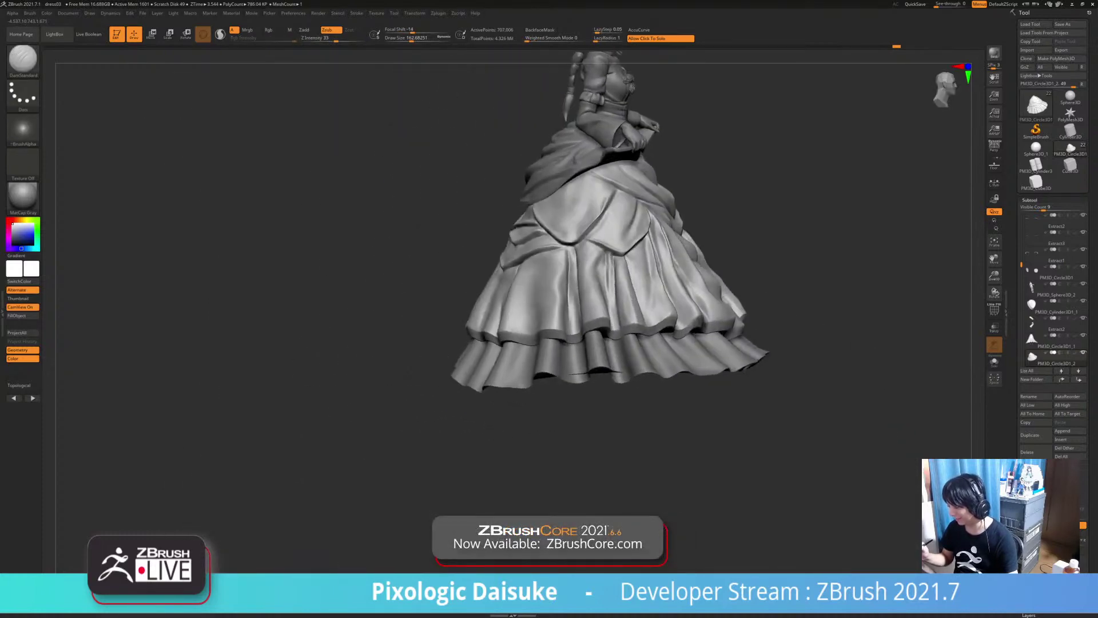
mouse_move(498, 189)
right_down()
mouse_move(532, 186)
mouse_move(552, 208)
mouse_move(563, 246)
mouse_move(548, 249)
right_up()
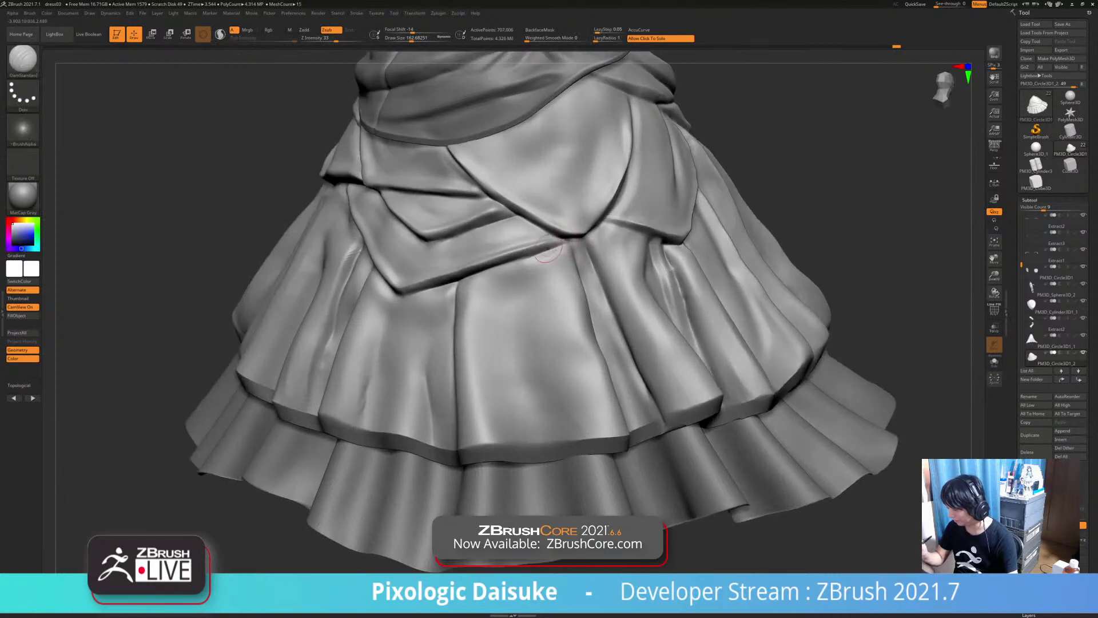
drag(569, 243, 515, 263)
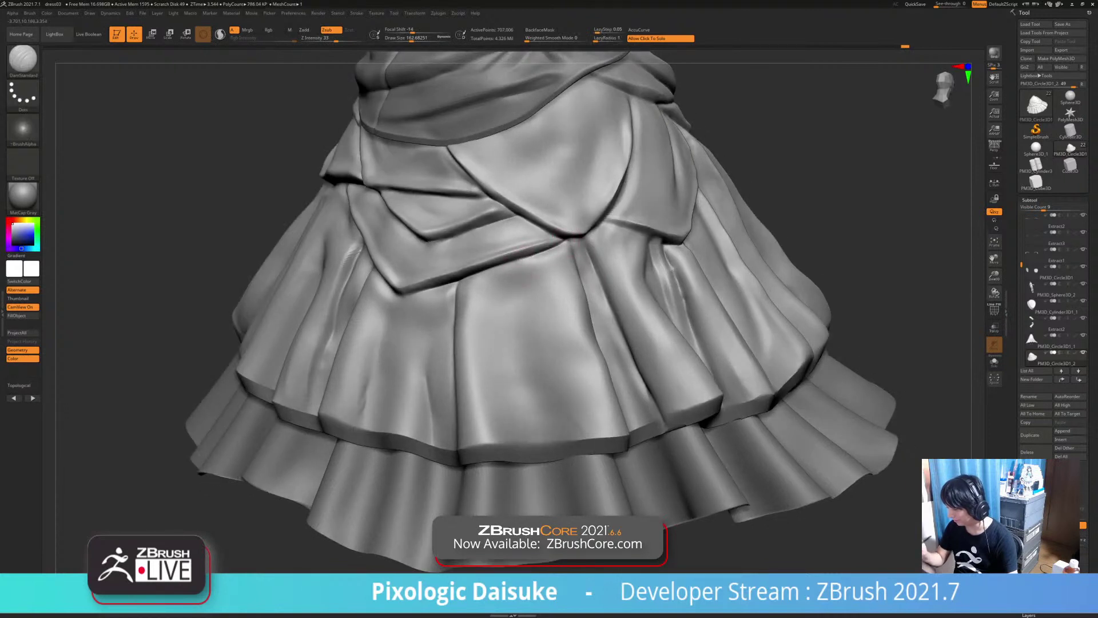
drag(559, 236, 512, 263)
mouse_move(395, 355)
ctrl+right_down()
mouse_move(383, 335)
mouse_move(422, 358)
ctrl+right_up()
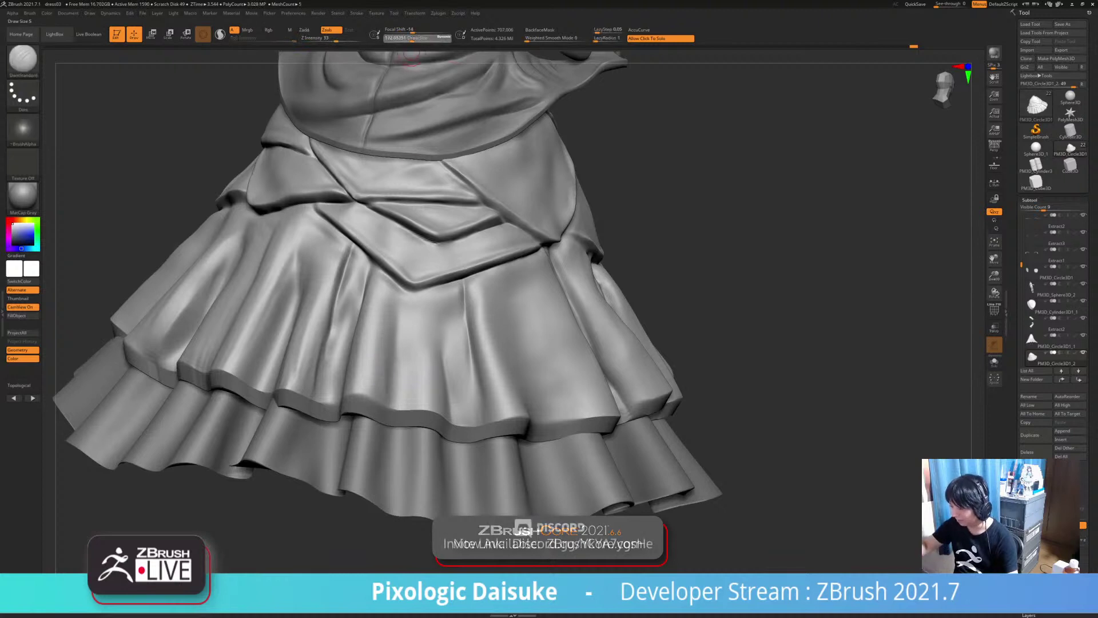
Set the brush's draw size to about 268 and carve vertical creases into the pleats directly below the pointed back panel's tip
click(418, 39)
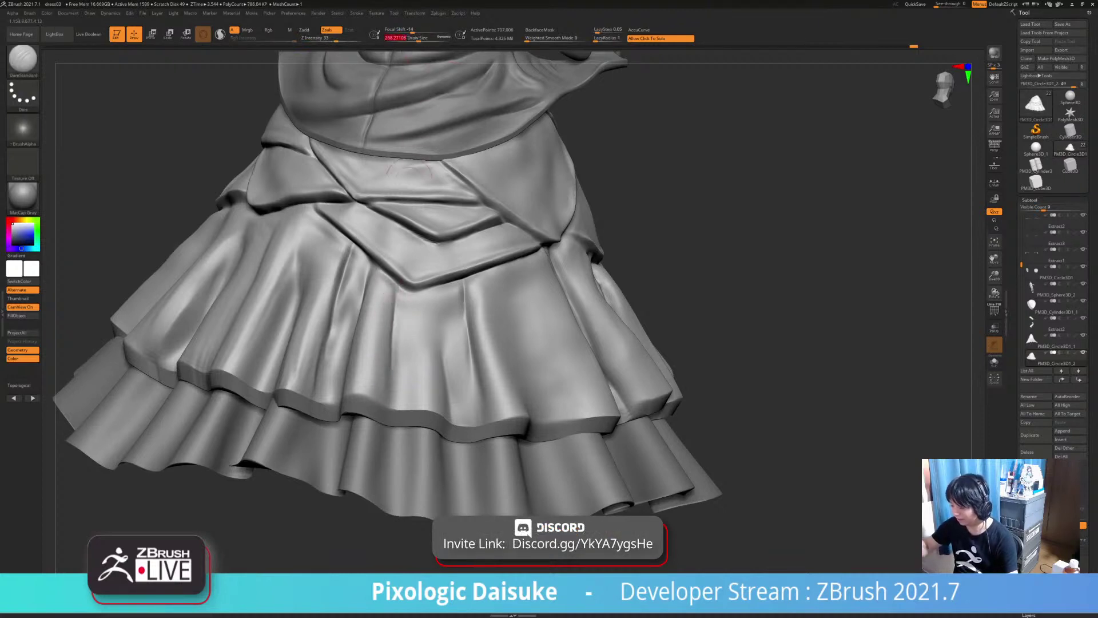
drag(399, 293, 391, 396)
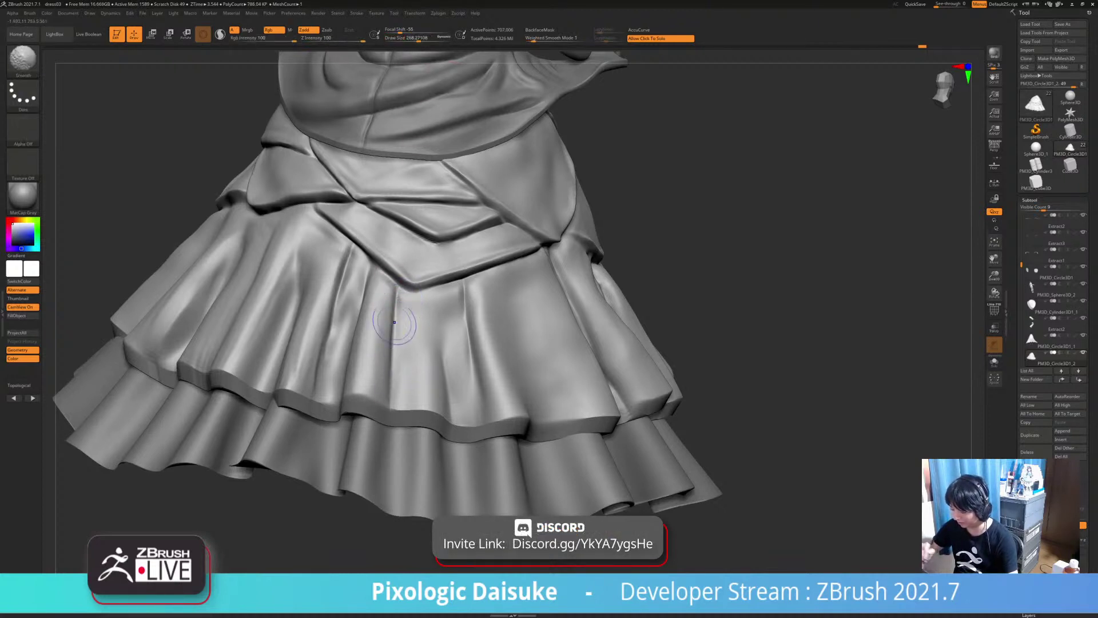
right_drag(389, 385, 436, 314)
mouse_move(440, 350)
mouse_down()
mouse_move(435, 289)
mouse_move(446, 366)
mouse_up()
drag(434, 294, 441, 342)
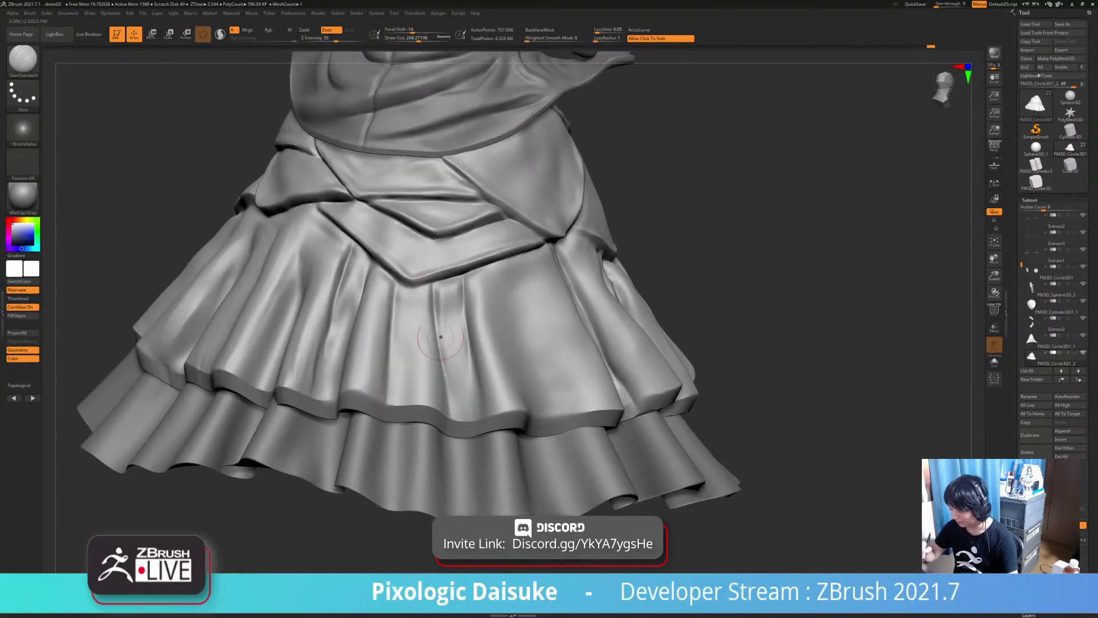
Smooth the new pleat creases from the pointed panel's tip down to the upper skirt tier's hem
shift+drag(439, 297, 456, 291)
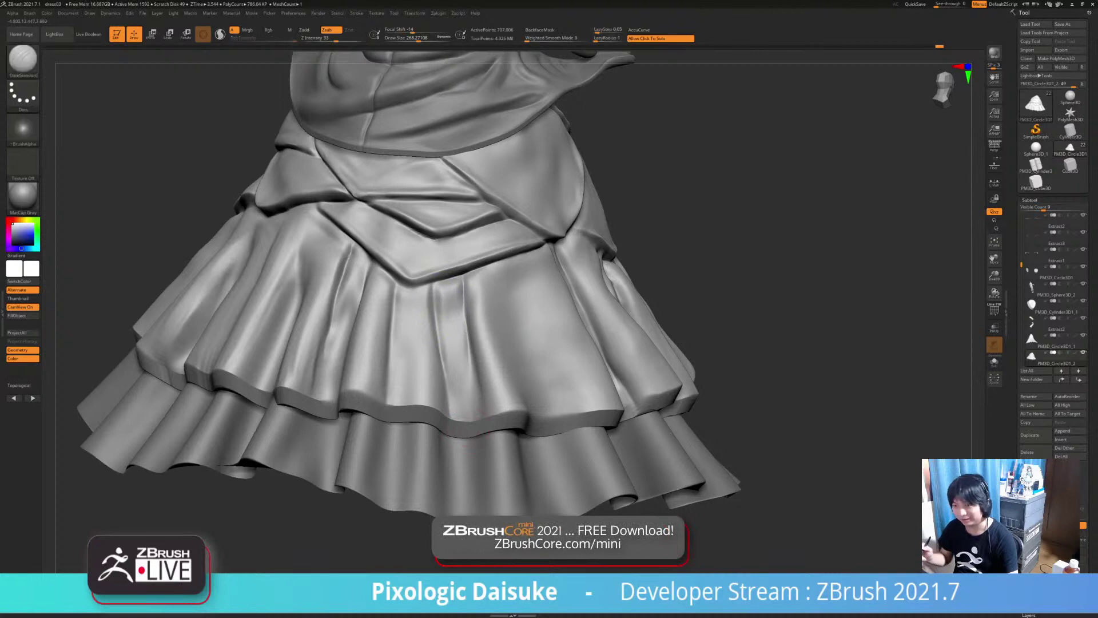
right_drag(510, 346, 526, 385)
right_drag(477, 338, 463, 366)
shift+drag(457, 383, 465, 414)
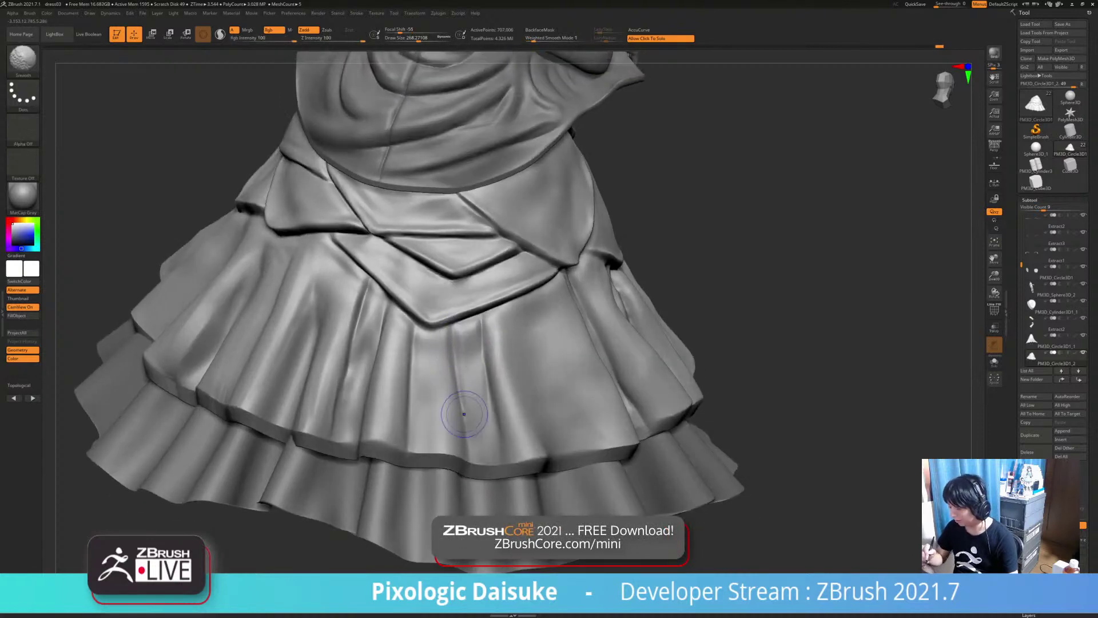
Deepen the crease running down just right of the pointed panel's tip and soften its upper end
right_drag(464, 372, 456, 297)
drag(455, 280, 466, 355)
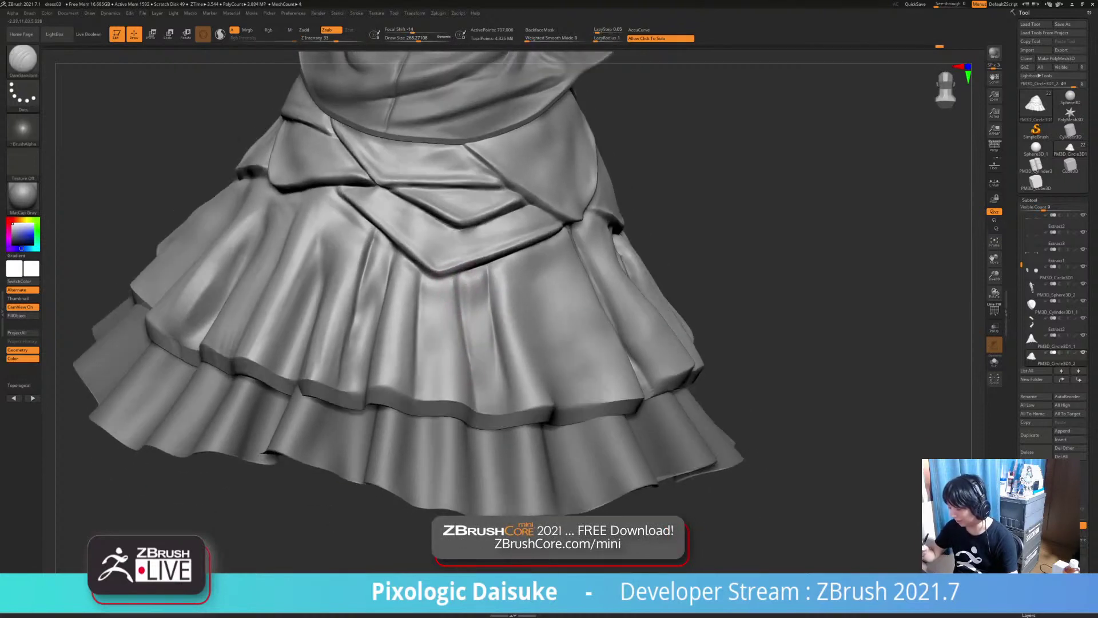
right_drag(499, 359, 462, 357)
shift+drag(457, 305, 454, 288)
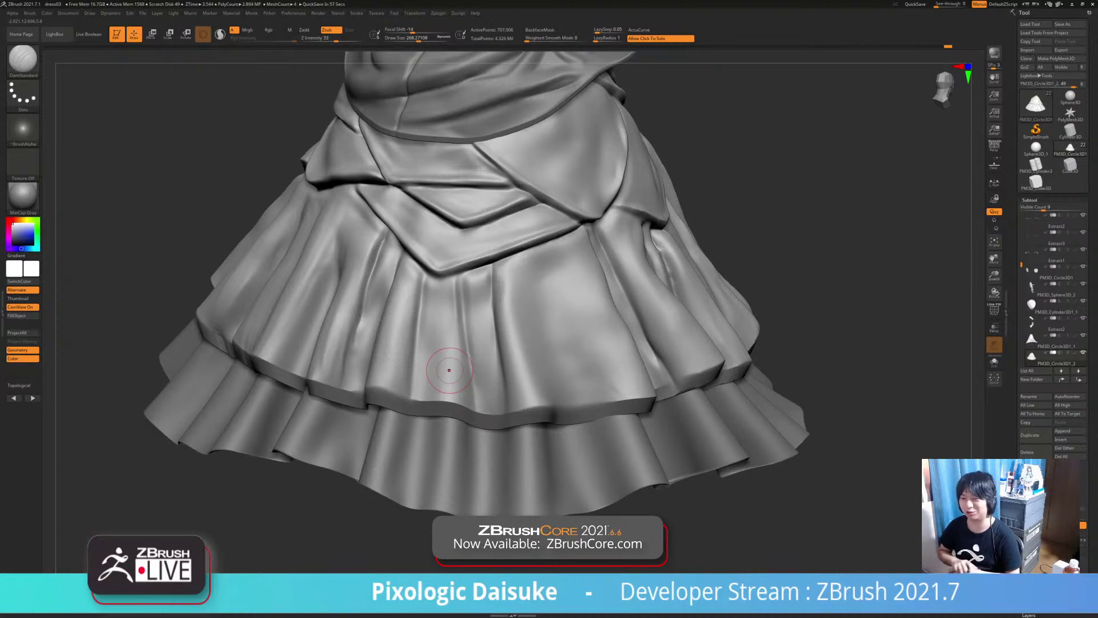
Carve a narrow vertical crease just left of the pointed panel's tip down to the tier's hem and smooth it
right_drag(437, 313, 423, 306)
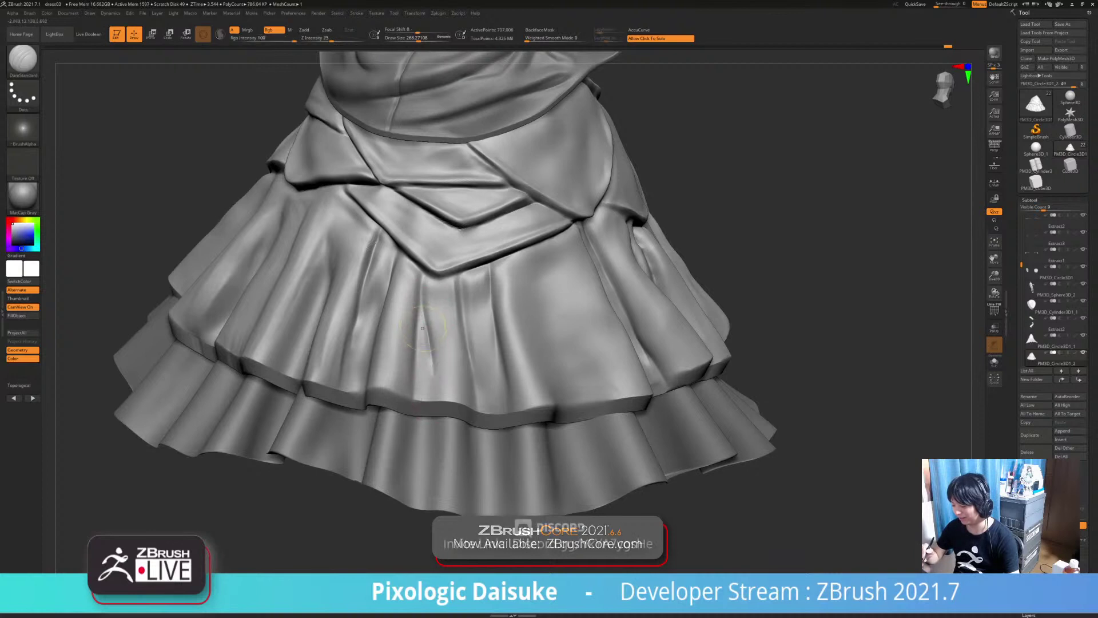
key(shift)
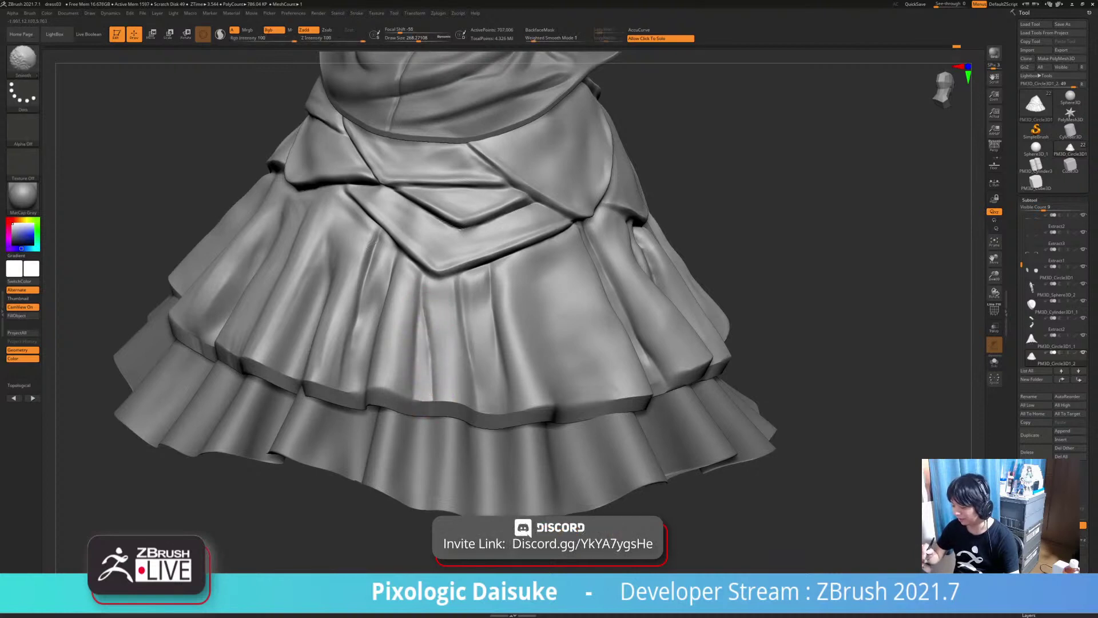
mouse_move(447, 308)
right_down()
mouse_move(428, 302)
mouse_move(429, 286)
right_up()
key(ctrl)
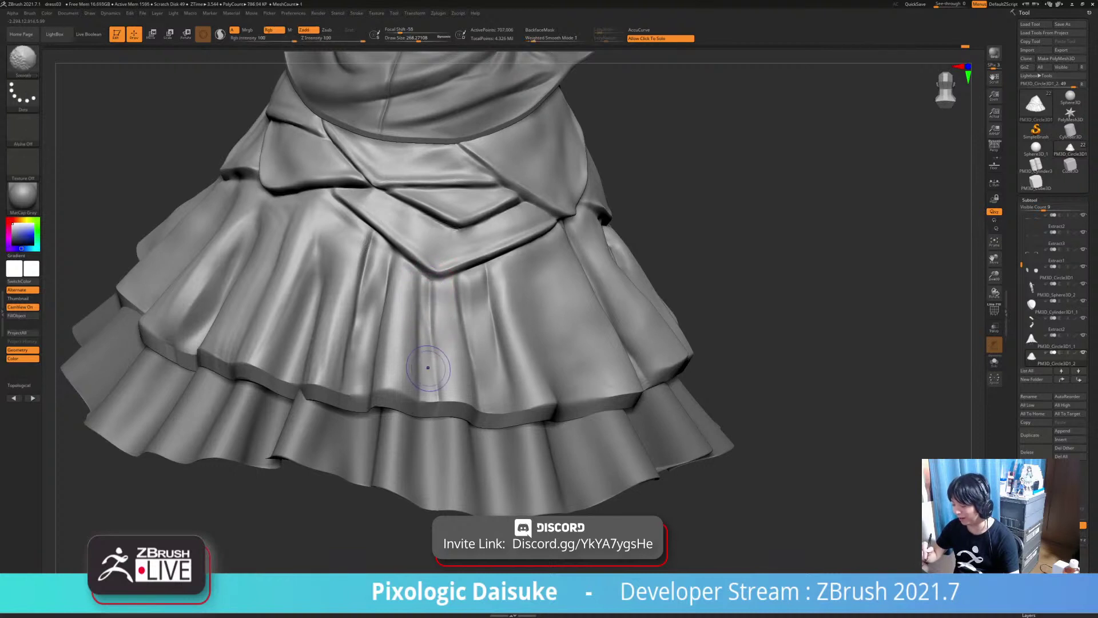
right_drag(428, 368, 425, 385)
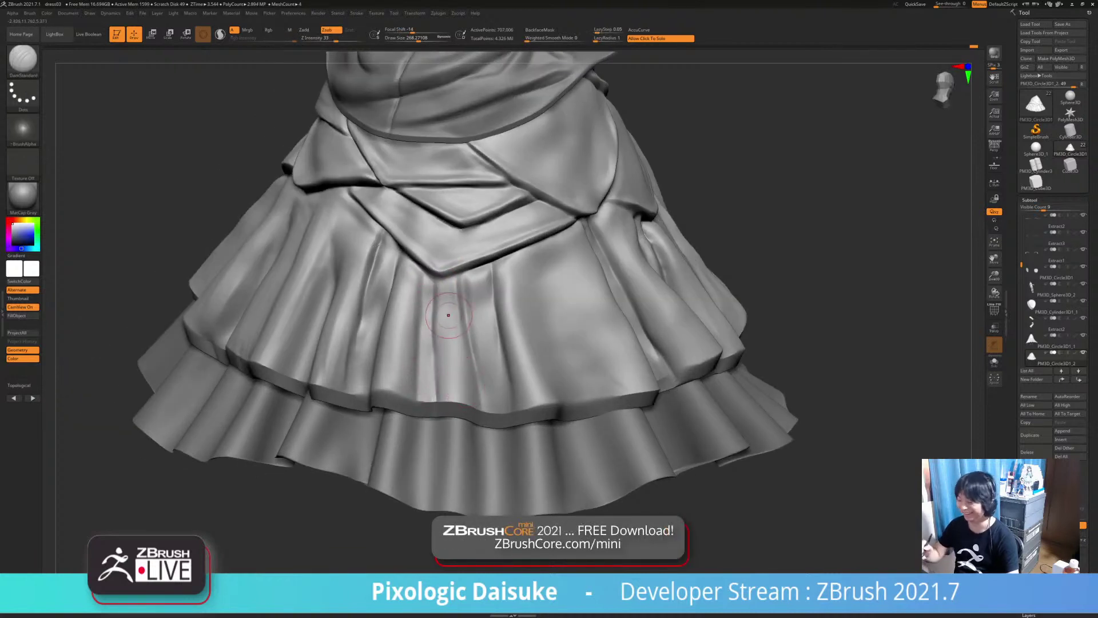
right_drag(448, 315, 438, 364)
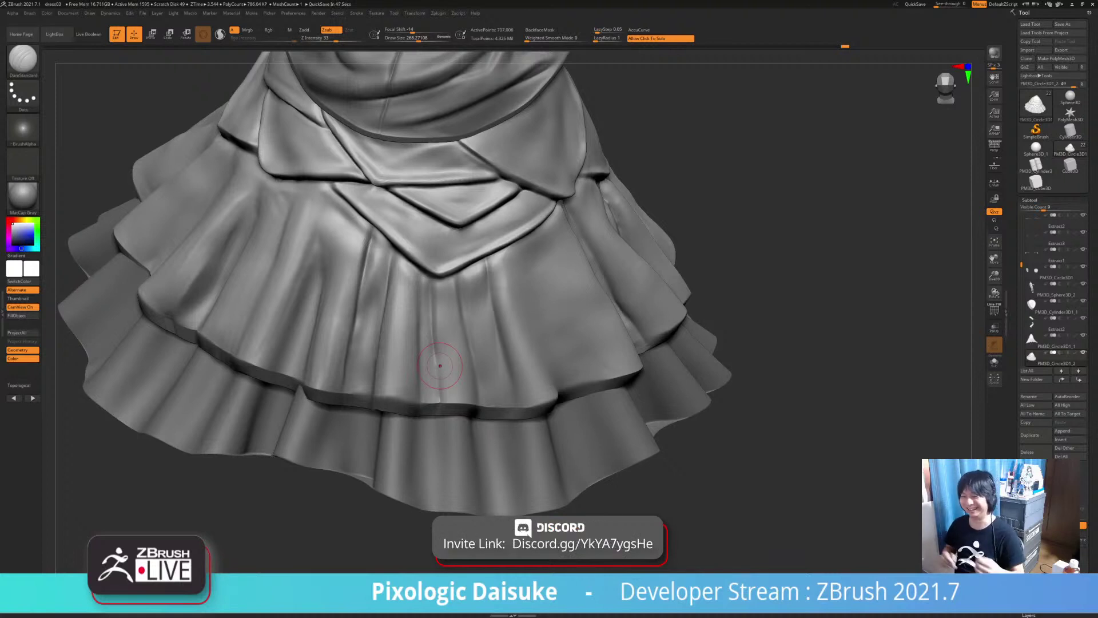
Isolate the pleated skirt piece and extend the narrow crease left of the panel's tip down to the hem
drag(492, 529, 463, 509)
click(497, 525)
drag(436, 338, 442, 400)
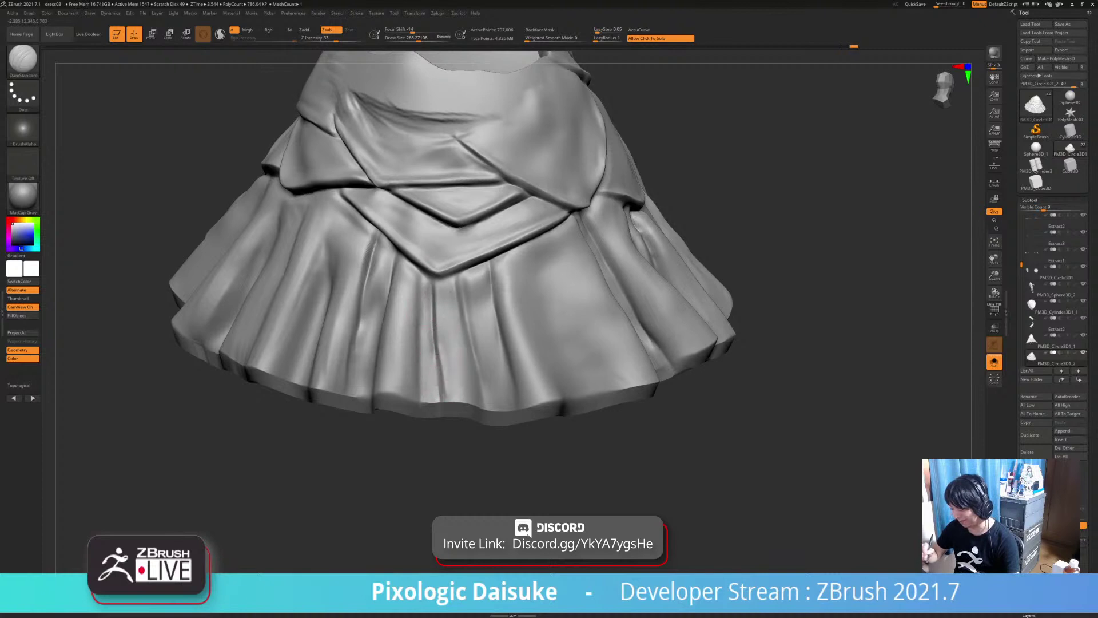
mouse_move(503, 377)
ctrl+right_down()
mouse_move(507, 331)
mouse_move(478, 321)
ctrl+right_up()
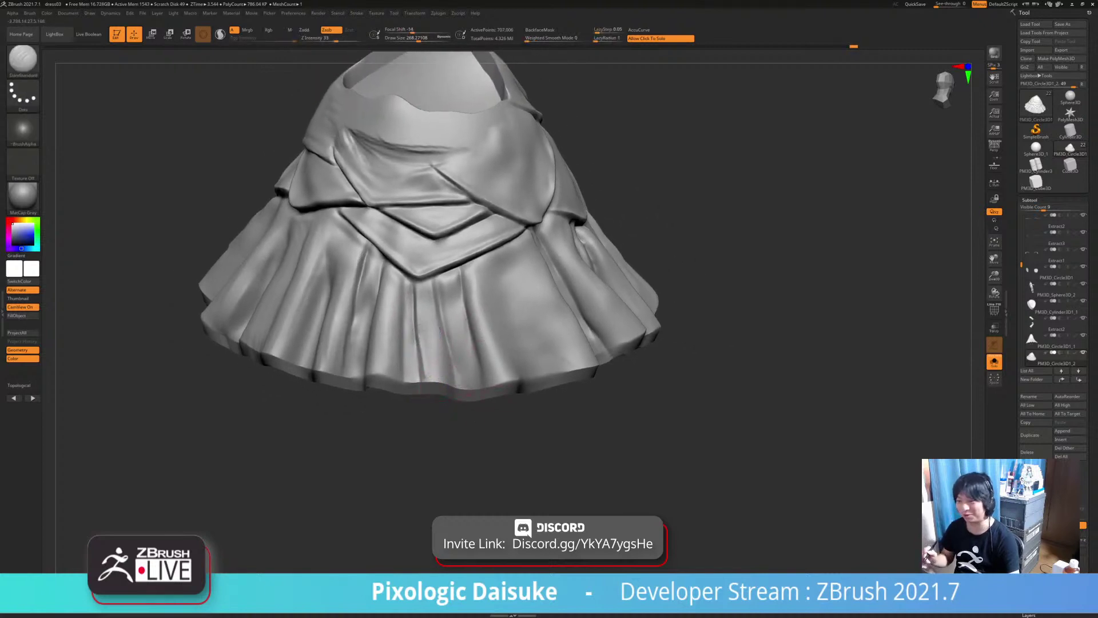
alt+drag(478, 413, 506, 423)
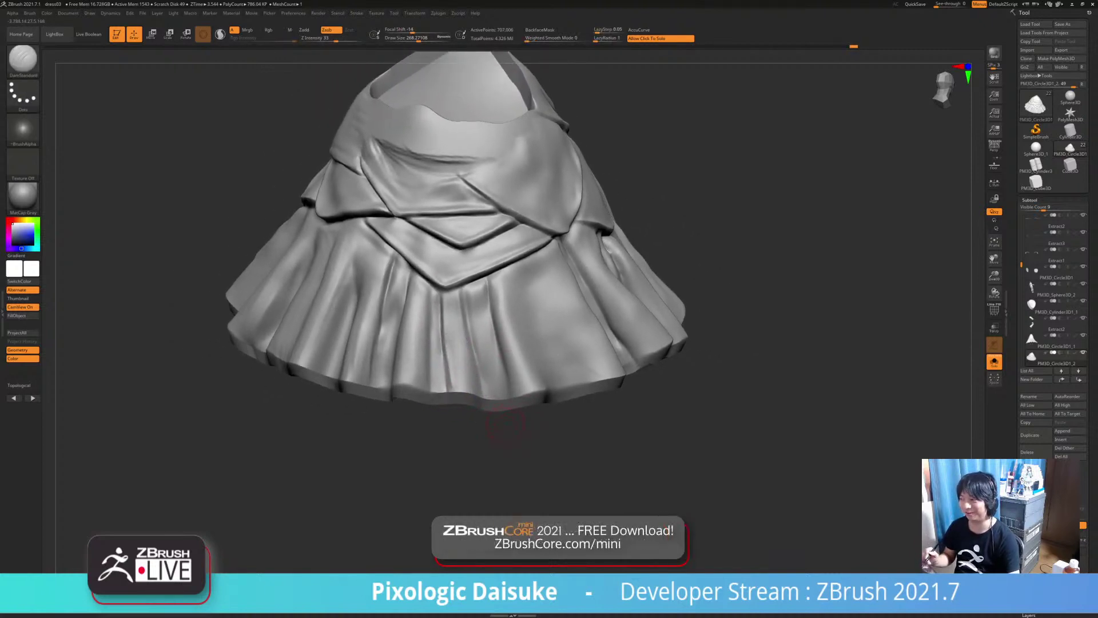
drag(506, 426, 543, 426)
alt+drag(544, 426, 554, 439)
Show the whole dress again and smooth the narrow pleats beneath the pointed panel's tip
right_drag(478, 430, 511, 457)
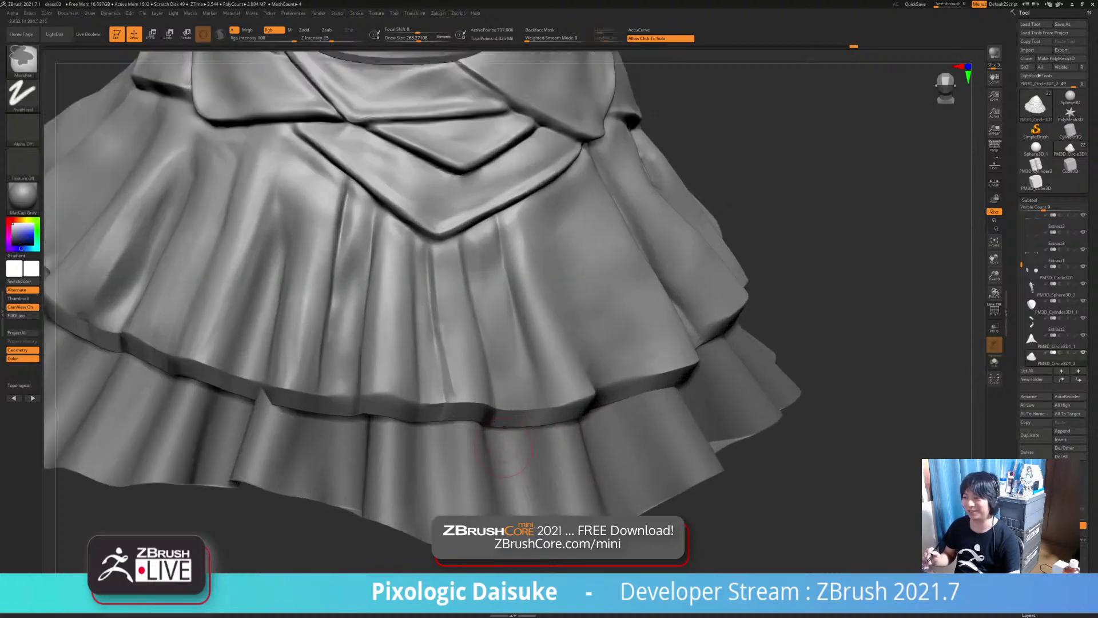
mouse_move(500, 404)
alt+right_down()
mouse_move(546, 414)
mouse_move(504, 385)
alt+right_up()
key(shift)
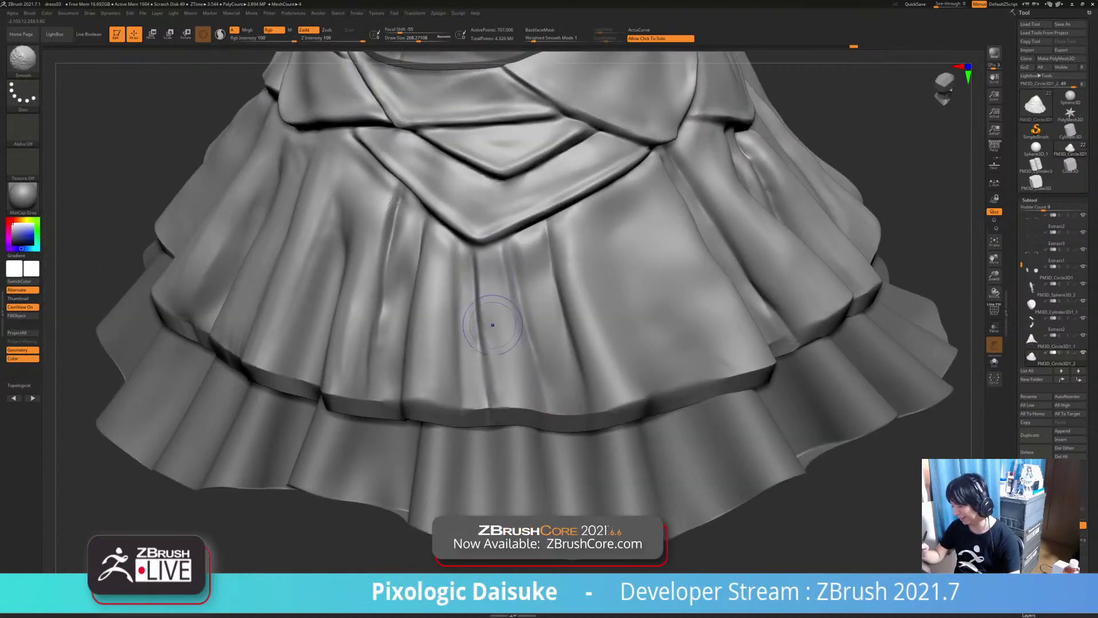
right_drag(503, 337, 468, 269)
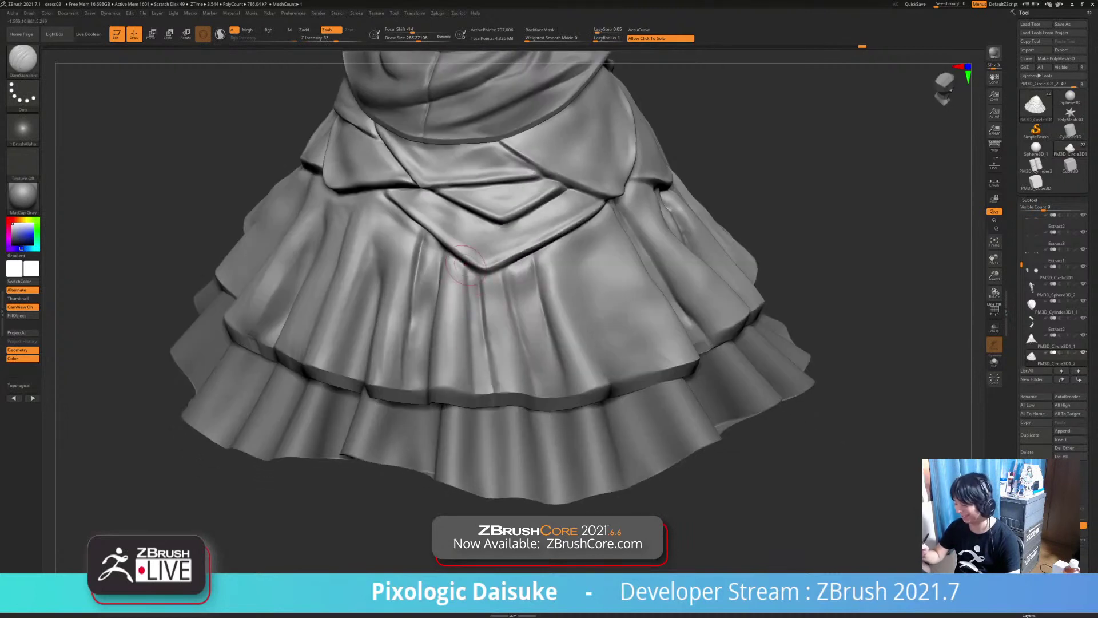
Recarve the creases on both sides of the pleats below the pointed panel's tip and soften their edges
drag(539, 286, 557, 329)
mouse_move(563, 337)
right_down()
mouse_move(547, 334)
mouse_move(597, 323)
mouse_move(627, 337)
mouse_move(620, 395)
right_up()
key(shift)
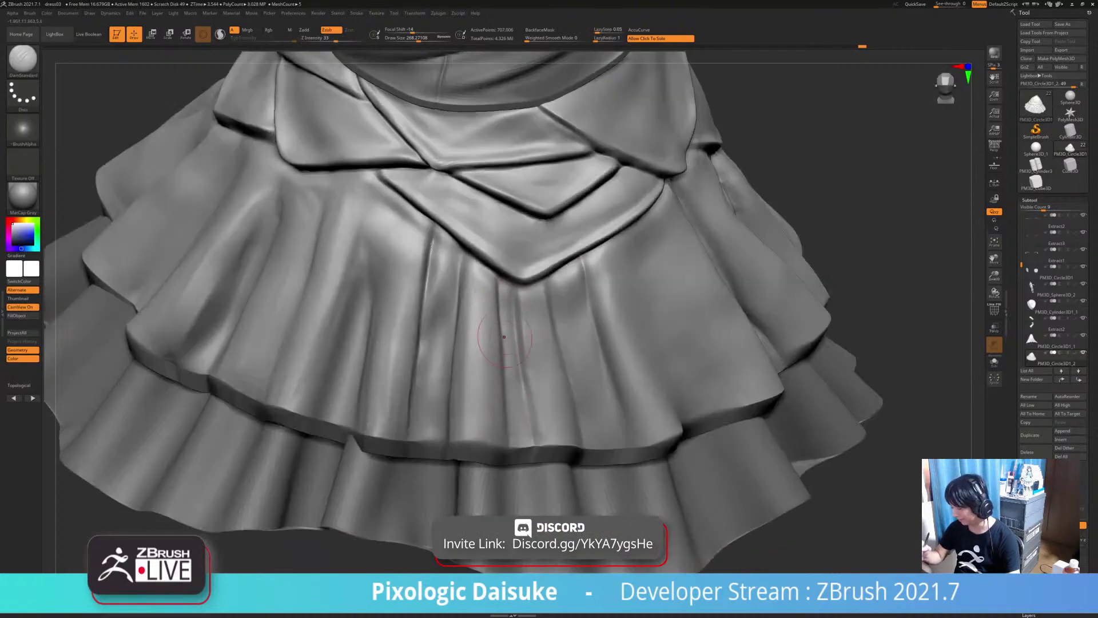
mouse_move(504, 336)
right_down()
mouse_move(469, 271)
mouse_move(478, 264)
right_up()
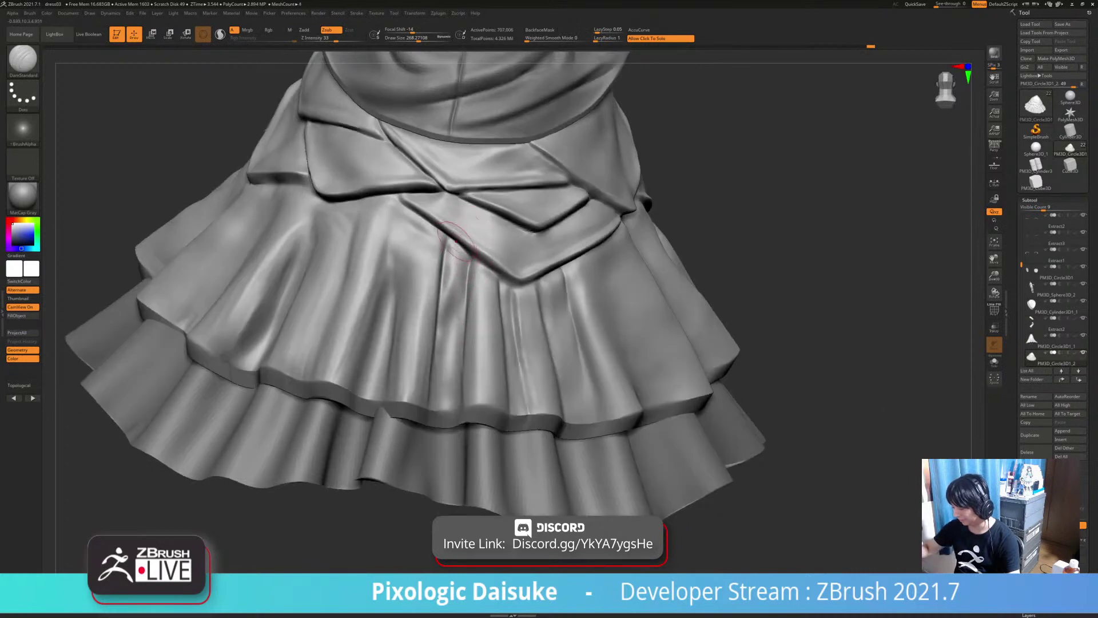
Isolate the pleated skirt again and refine the crease under the pointed panel's left edge, smoothing the pleat beside it
mouse_move(464, 250)
ctrl+right_down()
mouse_move(505, 235)
mouse_move(520, 259)
ctrl+right_up()
ctrl+right_drag(508, 305, 492, 320)
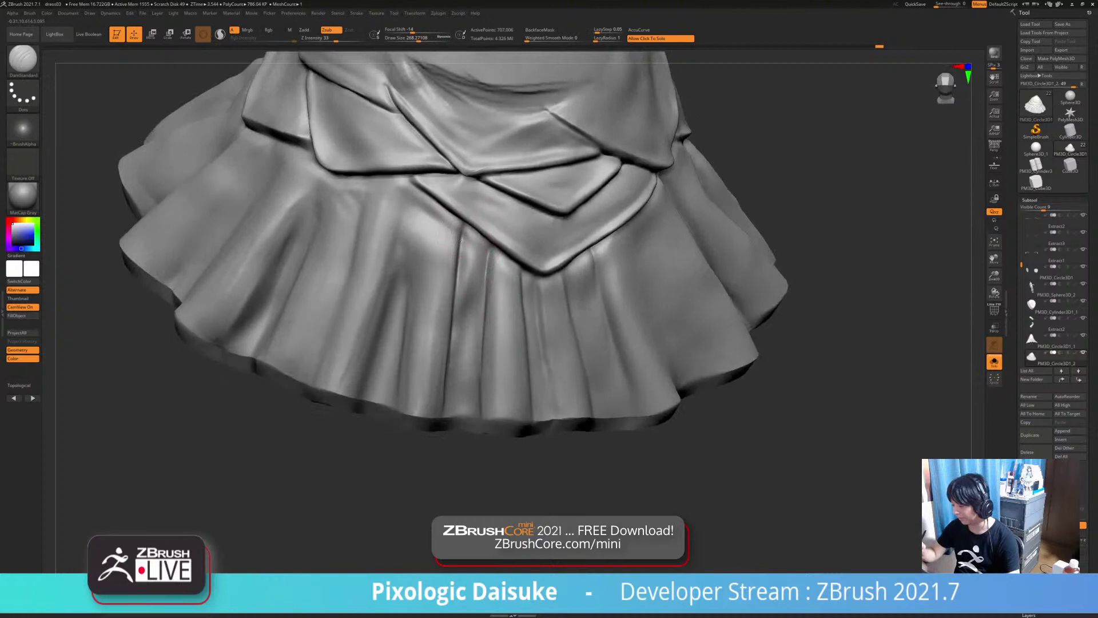
mouse_move(481, 258)
right_down()
mouse_move(460, 230)
mouse_move(461, 262)
mouse_move(462, 226)
right_up()
shift+drag(463, 229, 474, 267)
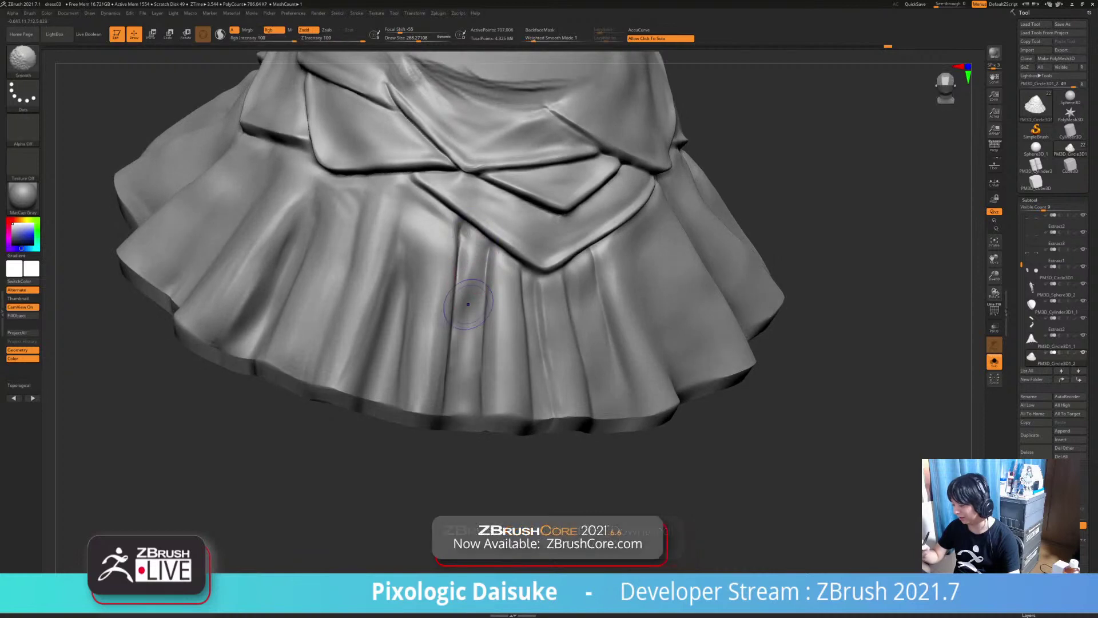
ctrl+right_drag(469, 289, 471, 246)
mouse_move(515, 355)
alt+right_down()
mouse_move(520, 417)
mouse_move(529, 366)
mouse_move(437, 333)
mouse_move(437, 266)
mouse_move(449, 346)
alt+right_up()
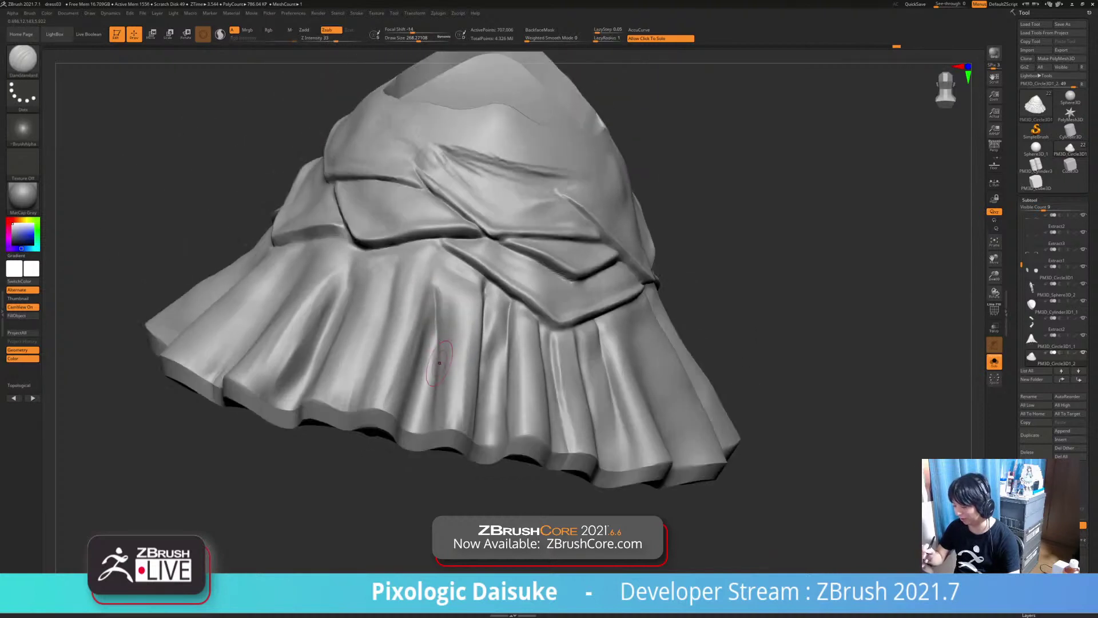
Shape the pleat under the pointed panel's upper left corner, extending its crease up to the panel's edge
right_drag(430, 416, 417, 338)
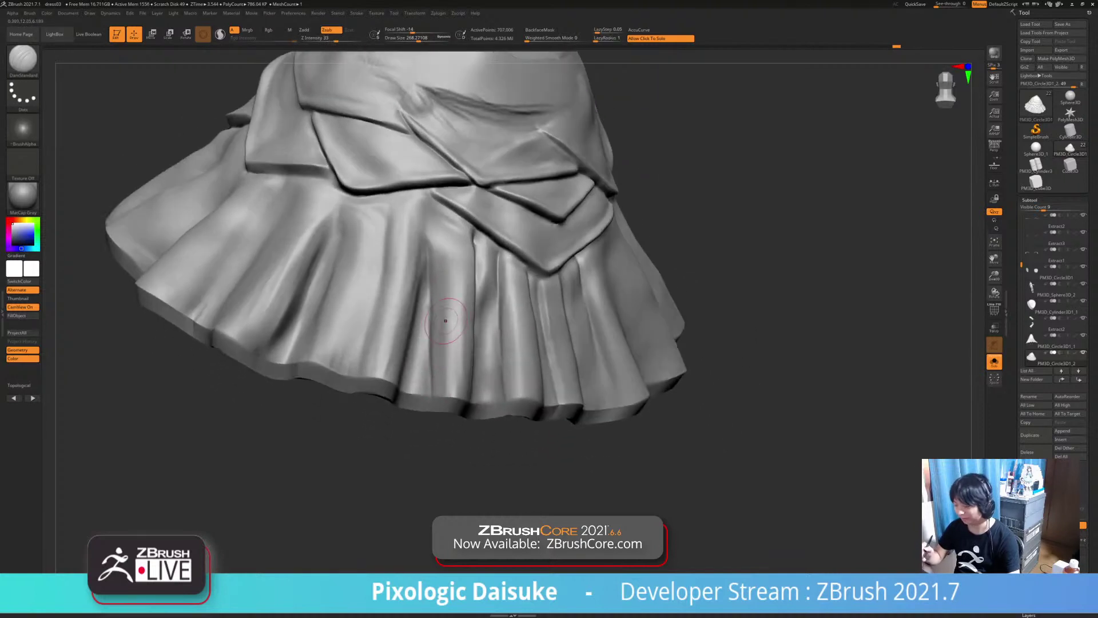
mouse_move(429, 257)
shift+mouse_down()
mouse_move(427, 320)
mouse_move(438, 327)
shift+mouse_up()
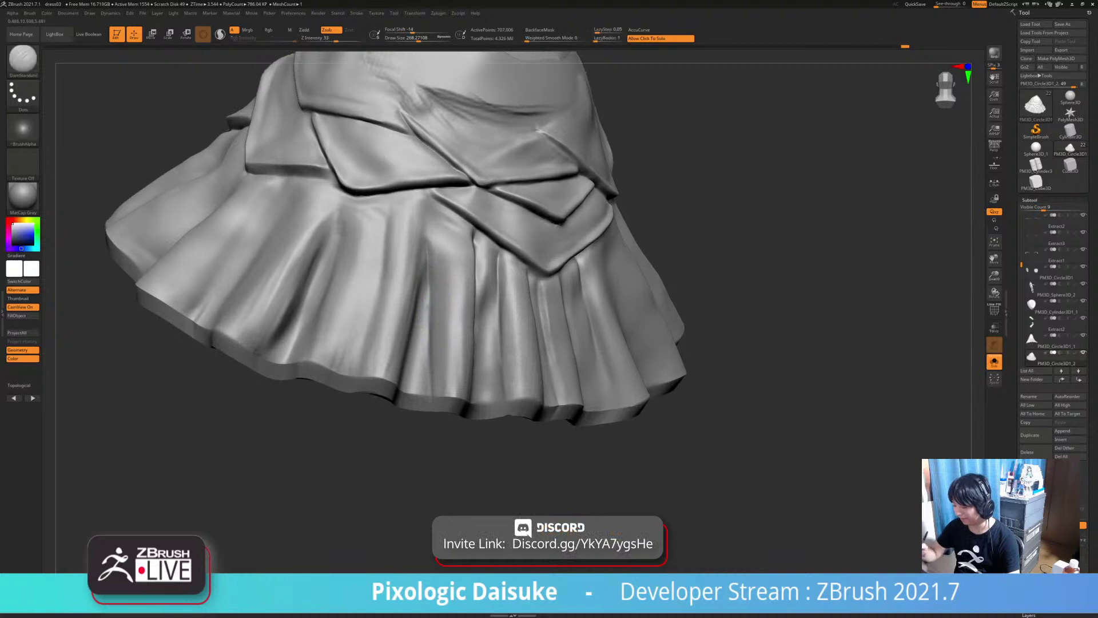
mouse_move(452, 254)
right_down()
mouse_move(426, 251)
mouse_move(434, 243)
right_up()
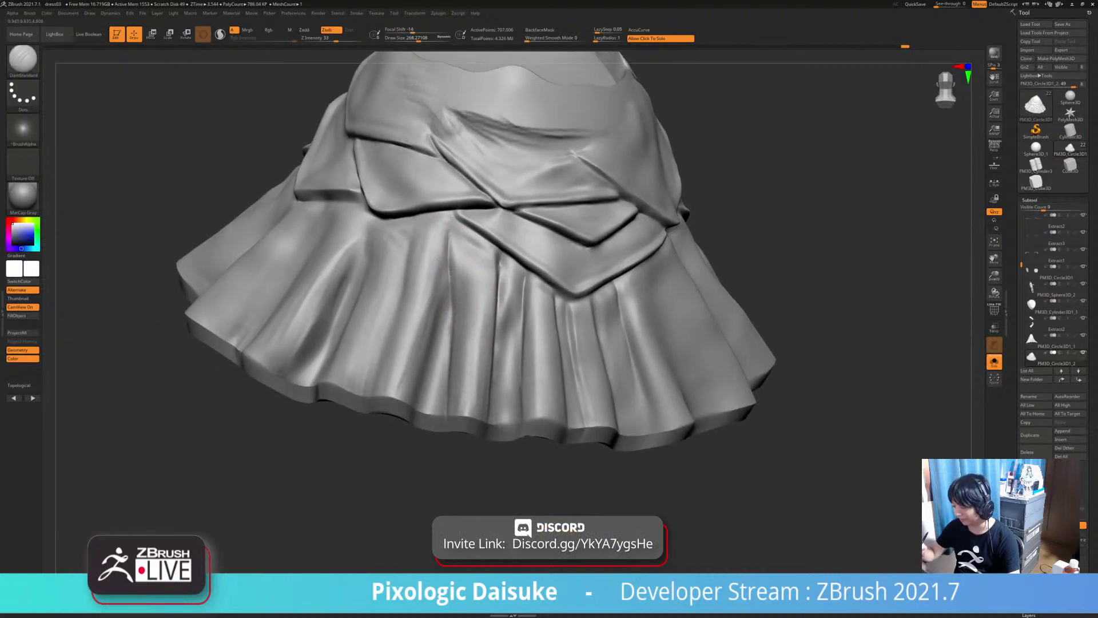
drag(449, 271, 451, 219)
mouse_move(452, 219)
right_down()
mouse_move(458, 211)
mouse_move(443, 244)
right_up()
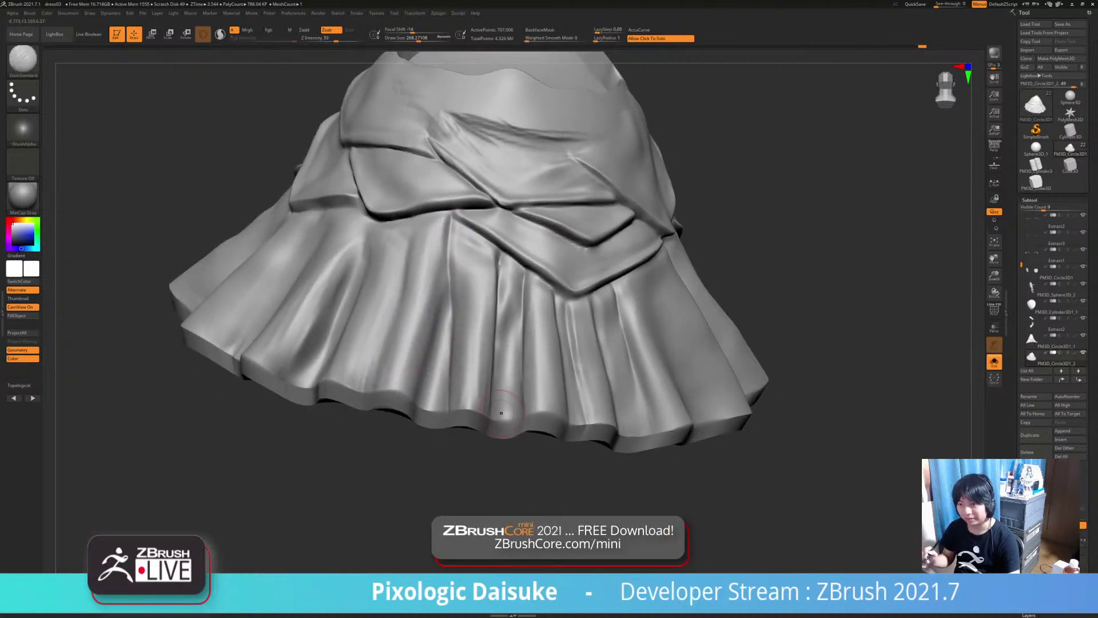
Increase the brush's draw size to about 280 and deepen the long crease below the pointed panel's upper left corner
right_drag(506, 398, 510, 409)
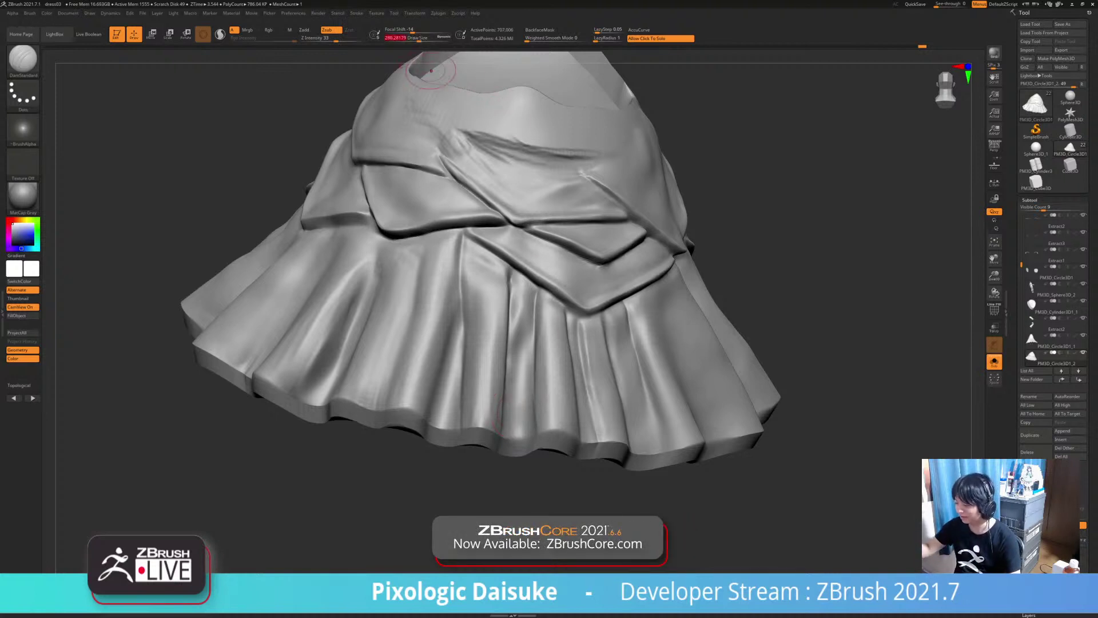
right_drag(472, 300, 454, 304)
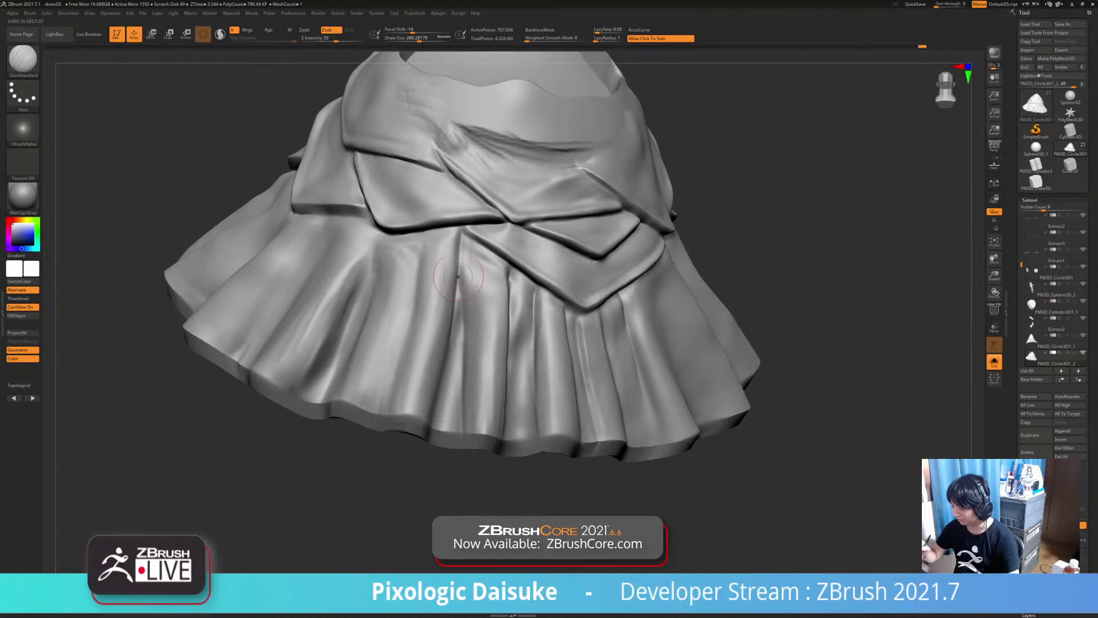
mouse_move(441, 351)
right_down()
mouse_move(466, 263)
mouse_move(464, 301)
right_up()
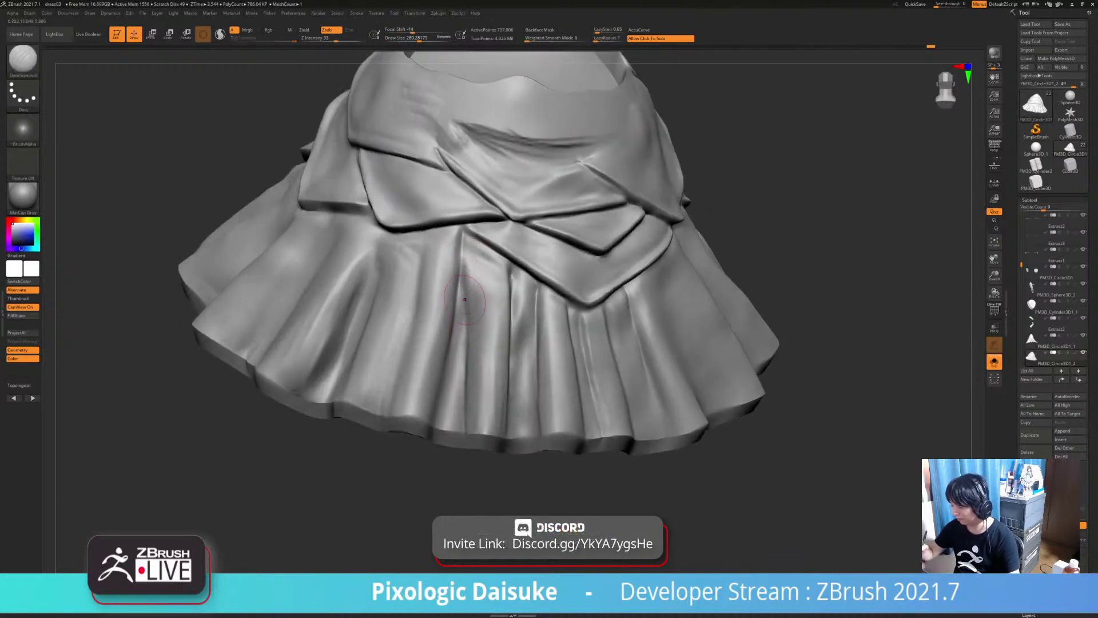
mouse_move(464, 242)
right_down()
mouse_move(475, 283)
mouse_move(476, 253)
mouse_move(464, 314)
right_up()
key(shift)
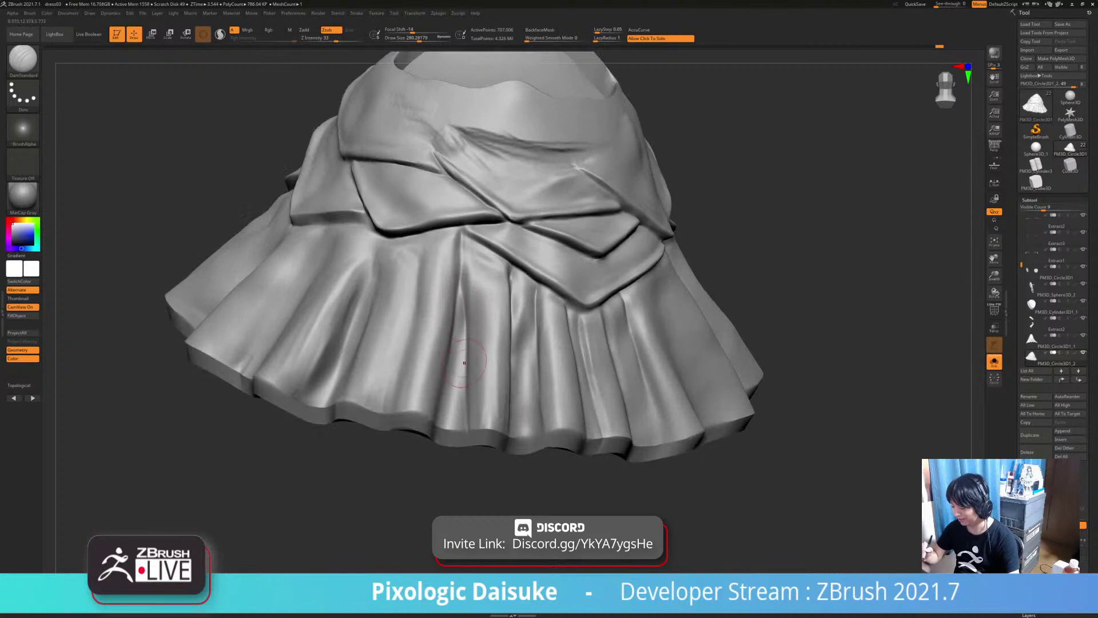
Smooth the top of the pleat just right of the long crease, beneath the pointed panel's left edge
right_drag(465, 363, 465, 378)
mouse_move(474, 256)
shift+mouse_down()
mouse_move(461, 320)
mouse_move(478, 274)
shift+mouse_up()
right_drag(478, 275, 479, 298)
shift+drag(471, 240, 474, 260)
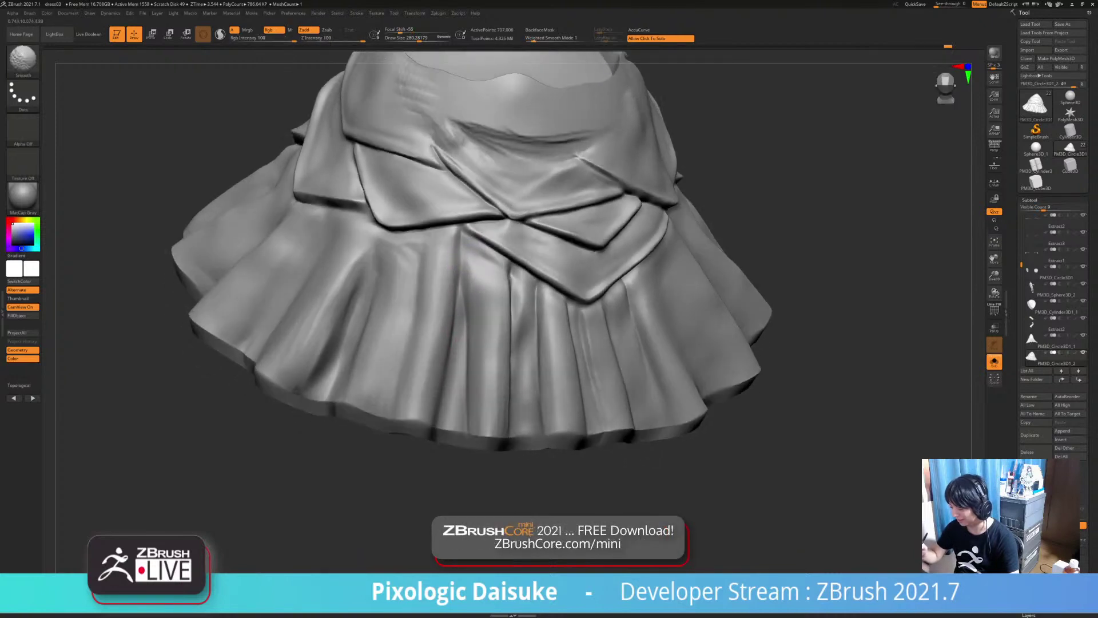
right_drag(458, 339, 480, 281)
mouse_move(476, 280)
shift+mouse_down()
mouse_move(462, 253)
mouse_move(501, 280)
mouse_move(463, 252)
shift+mouse_up()
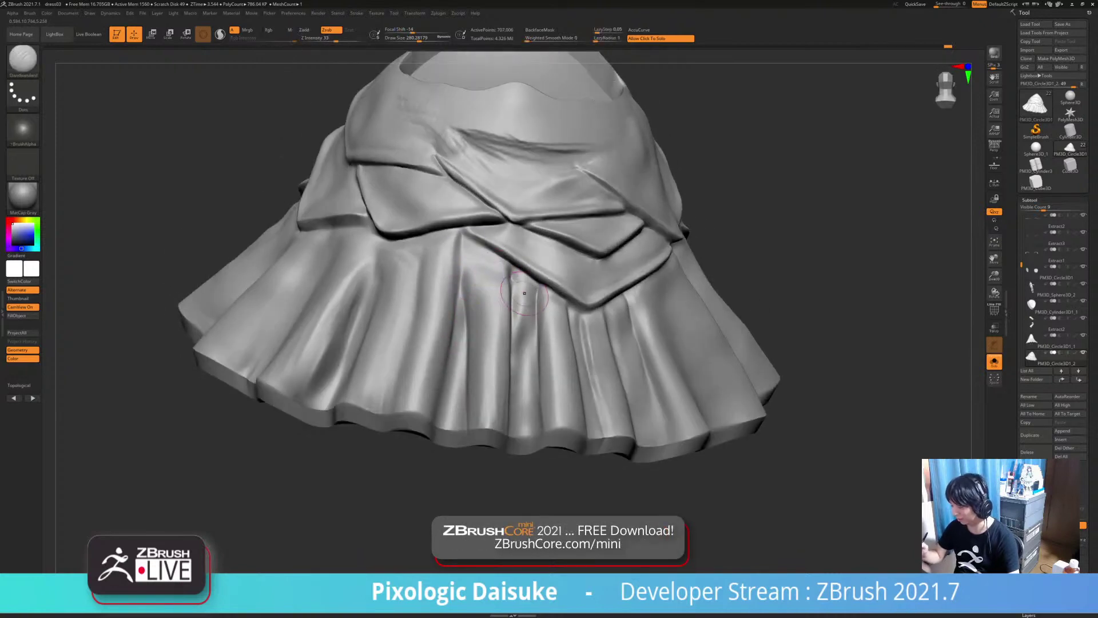
Refine and smooth the upper end of the next pleat crease, midway along the pointed panel's left edge
ctrl+right_drag(525, 292, 517, 271)
shift+drag(517, 259, 510, 286)
mouse_move(515, 320)
alt+right_down()
mouse_move(499, 293)
mouse_move(506, 440)
mouse_move(504, 425)
alt+right_up()
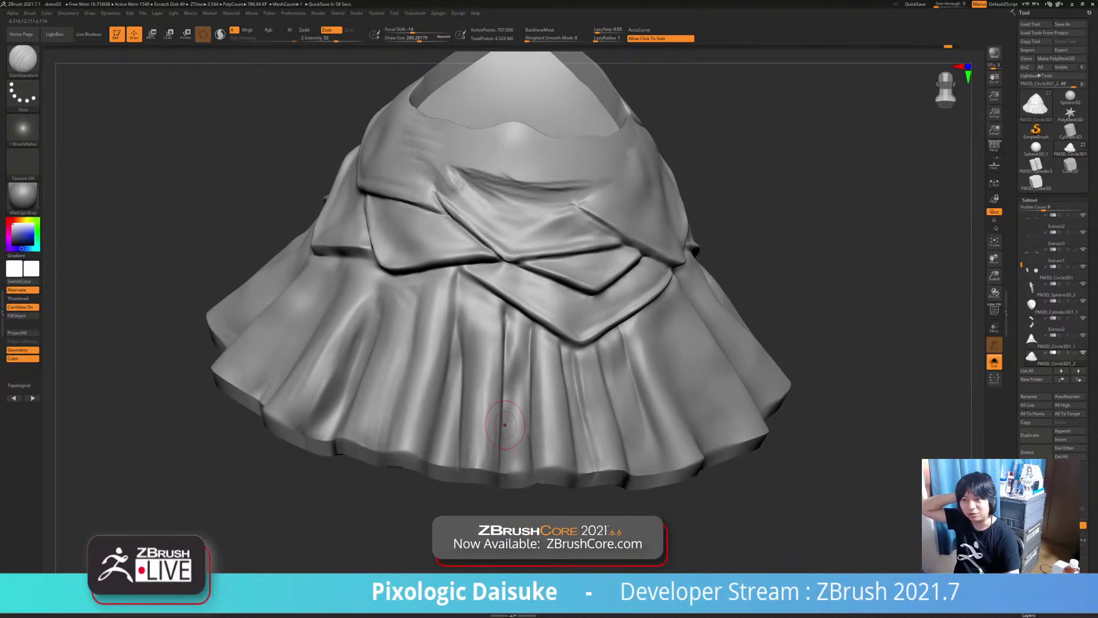
mouse_move(569, 406)
right_down()
mouse_move(575, 429)
mouse_move(586, 414)
mouse_move(565, 411)
mouse_move(555, 426)
mouse_move(555, 385)
mouse_move(558, 436)
mouse_move(538, 400)
right_up()
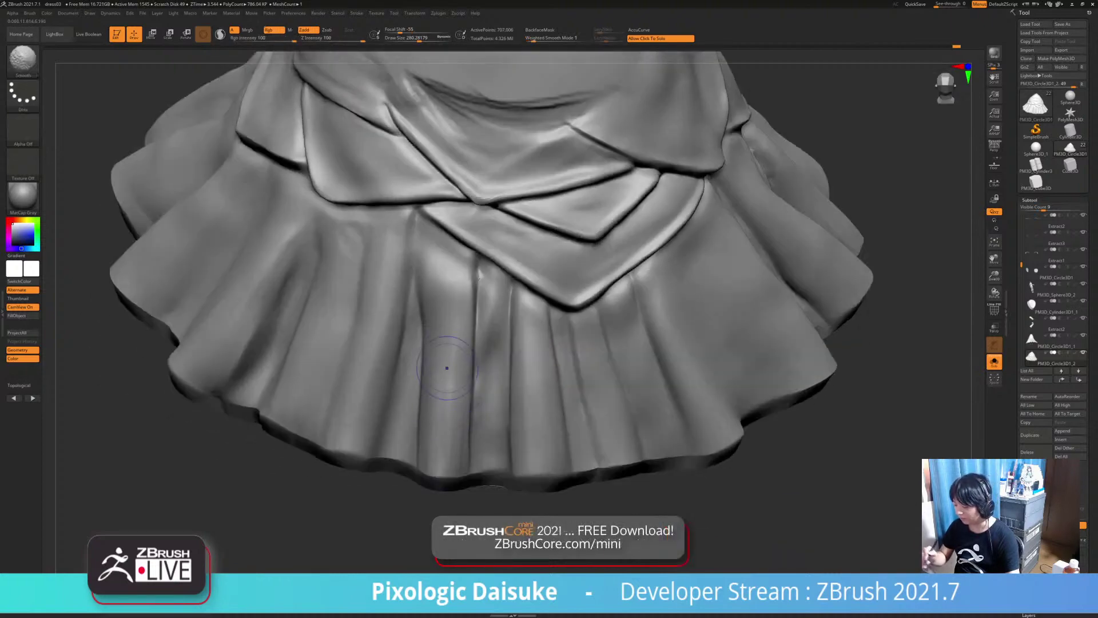
Smooth the pleat to the right of the long crease, beneath the pointed panel's left edge
mouse_move(428, 480)
ctrl+right_down()
mouse_move(443, 426)
mouse_move(418, 397)
mouse_move(477, 382)
ctrl+right_up()
mouse_move(468, 372)
right_down()
mouse_move(517, 366)
mouse_move(435, 343)
mouse_move(417, 354)
mouse_move(467, 373)
mouse_move(423, 380)
mouse_move(489, 374)
right_up()
shift+drag(479, 322, 481, 392)
mouse_move(477, 383)
right_down()
mouse_move(518, 369)
mouse_move(481, 355)
mouse_move(509, 357)
mouse_move(489, 359)
right_up()
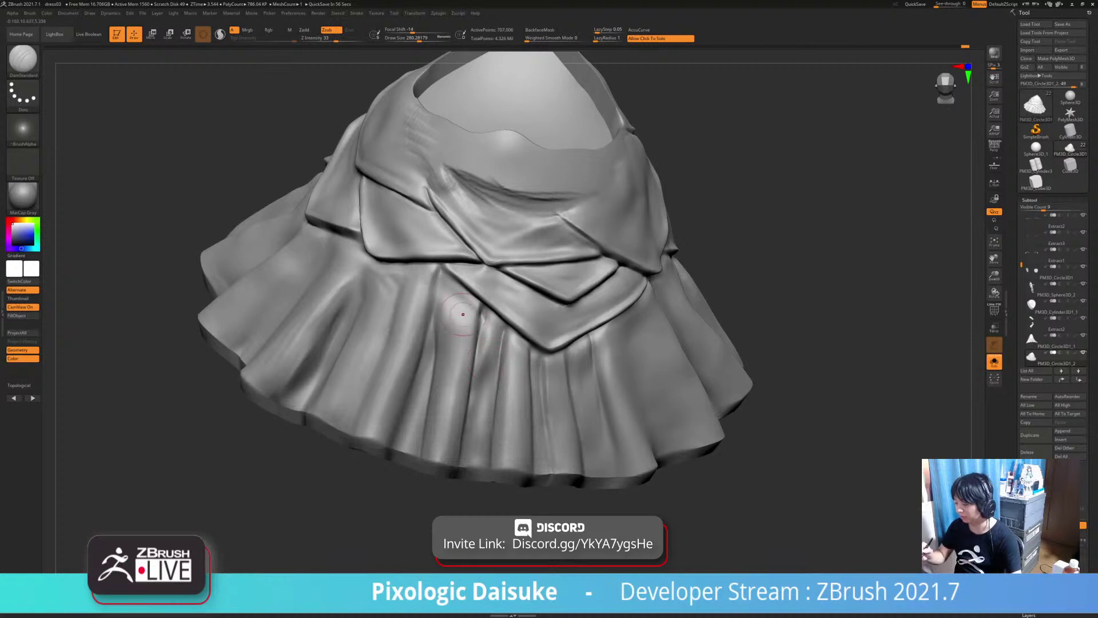
Deepen the long crease running down from the pointed panel's upper left corner
right_drag(463, 314, 438, 302)
right_drag(434, 349, 438, 285)
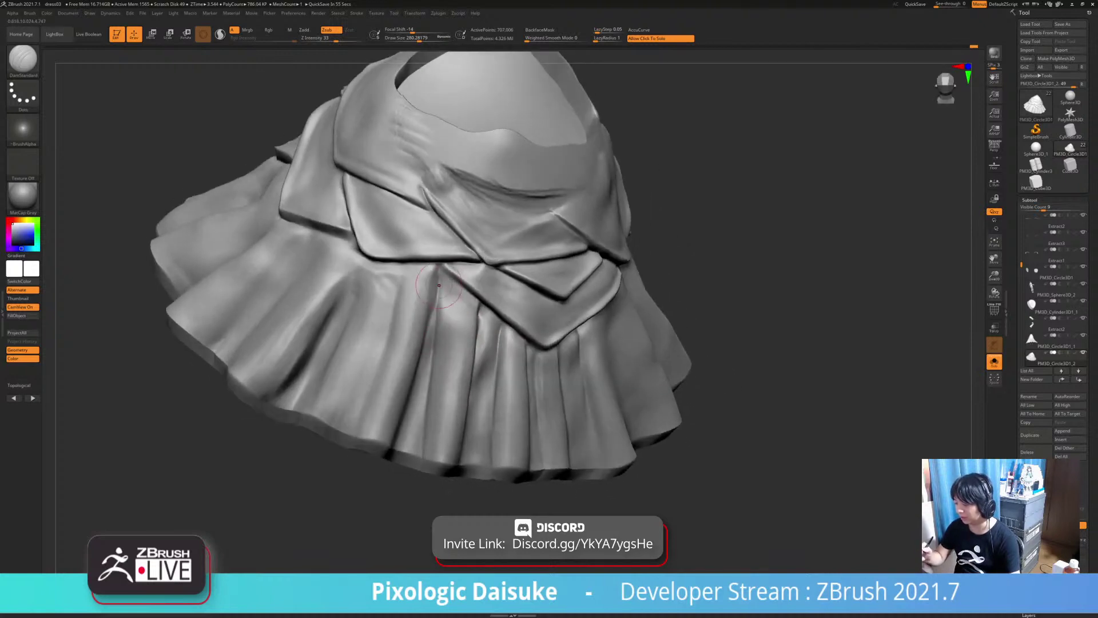
mouse_move(443, 356)
right_down()
mouse_move(426, 317)
mouse_move(425, 335)
mouse_move(454, 323)
mouse_move(452, 281)
right_up()
ctrl+right_drag(582, 363, 572, 369)
mouse_move(573, 370)
alt+right_down()
mouse_move(530, 389)
mouse_move(532, 438)
mouse_move(552, 449)
mouse_move(527, 399)
mouse_move(679, 331)
mouse_move(561, 323)
mouse_move(407, 239)
alt+right_up()
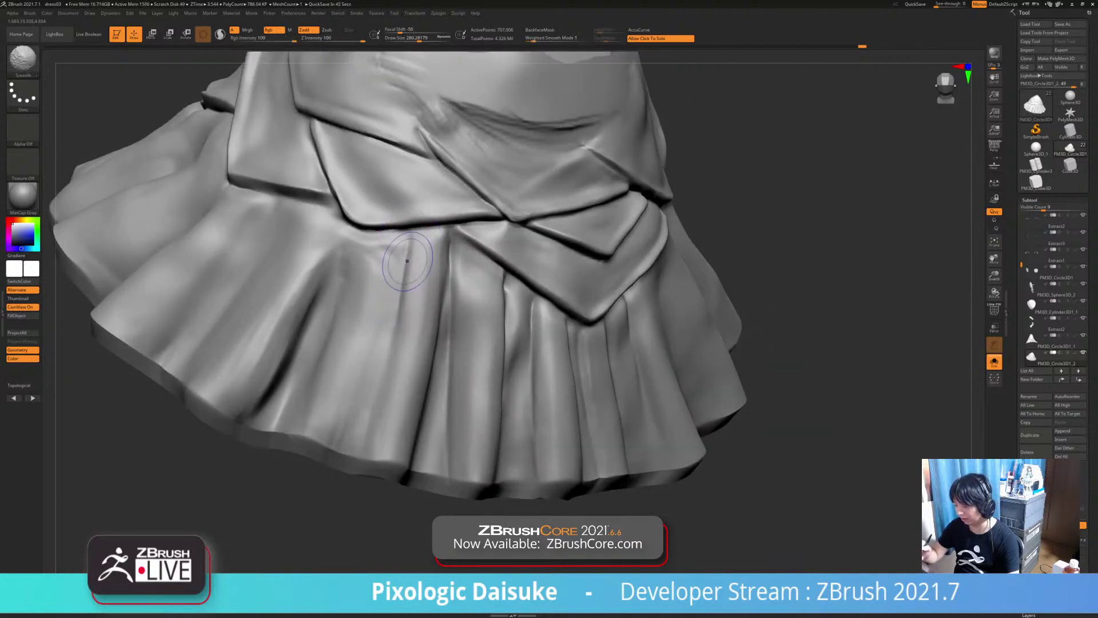
Carve another crease down the skirt below the panel left of the pointed one and smooth its top
mouse_move(411, 242)
right_down()
mouse_move(415, 234)
mouse_move(416, 246)
right_up()
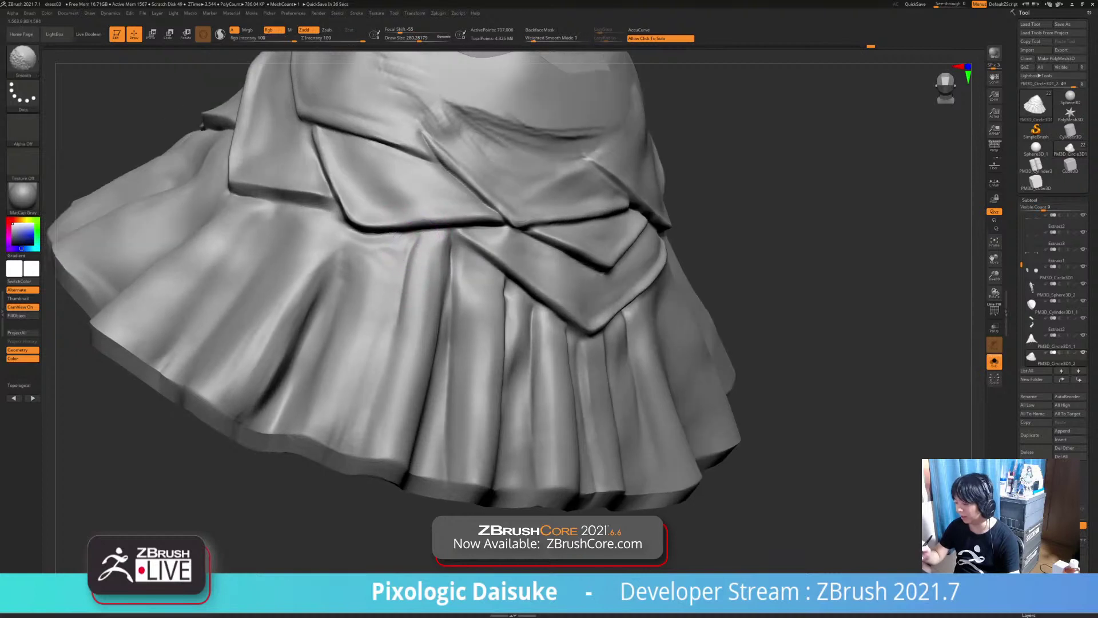
shift+drag(412, 245, 408, 263)
right_drag(409, 258, 407, 236)
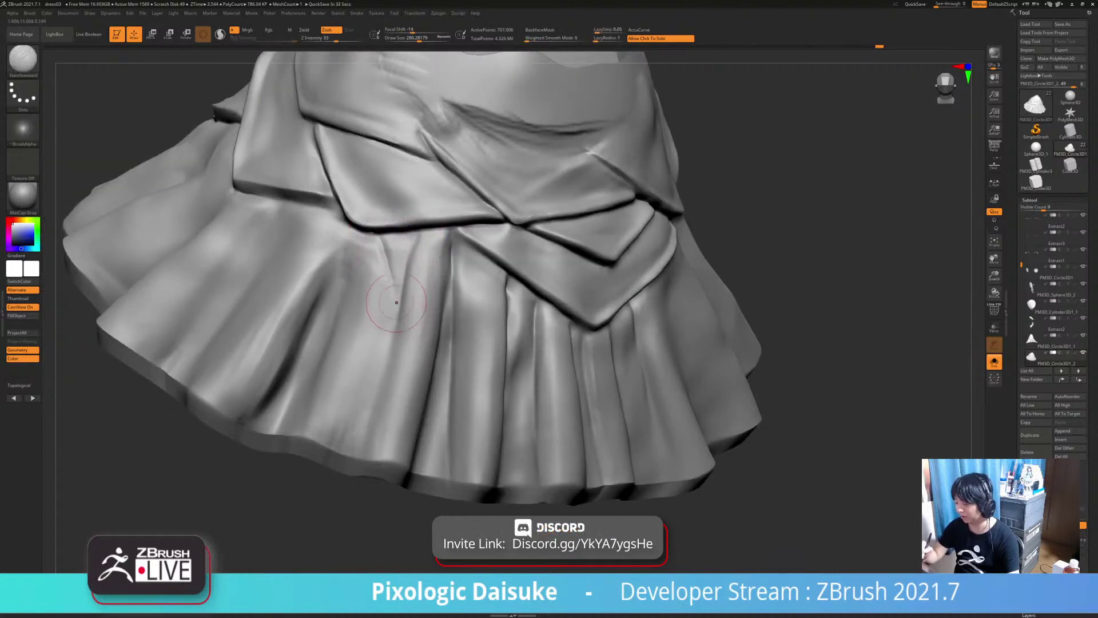
mouse_move(389, 269)
right_down()
mouse_move(387, 242)
mouse_move(377, 365)
right_up()
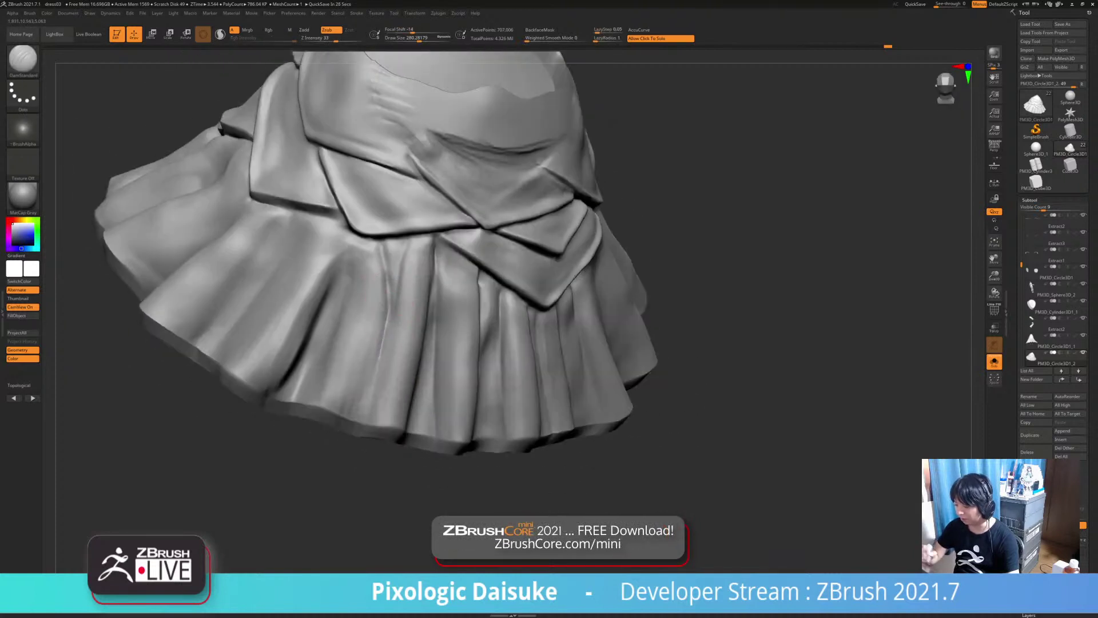
key(shift)
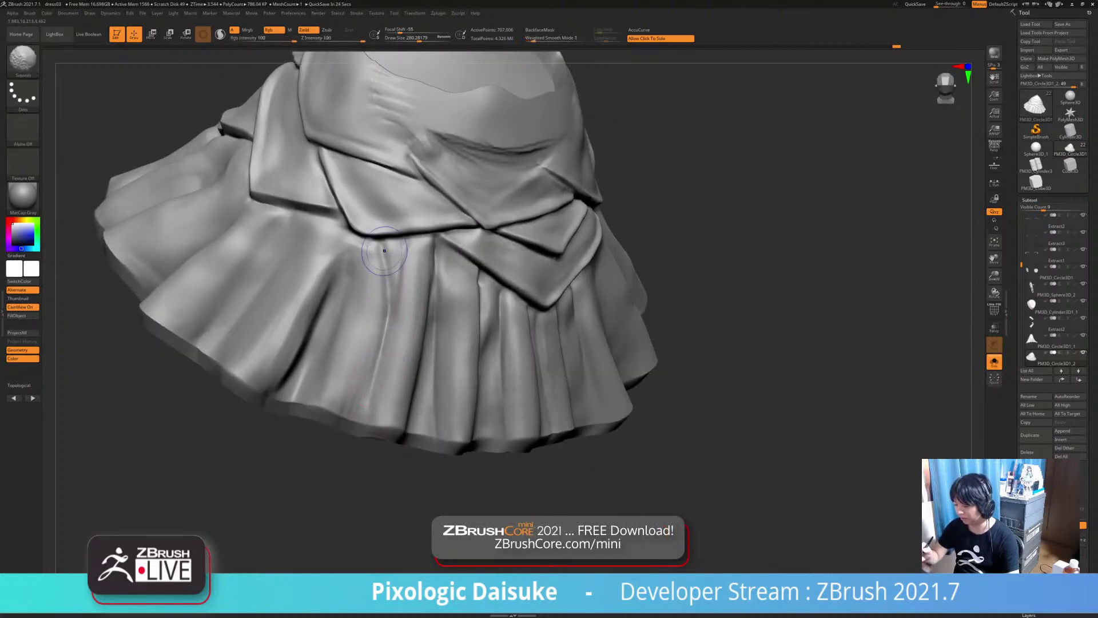
ctrl+right_drag(385, 251, 459, 354)
Make the body subtool active and examine the figure's sleeve, forearm and overall front view
click(297, 206)
alt+click(339, 248)
right_click(498, 364)
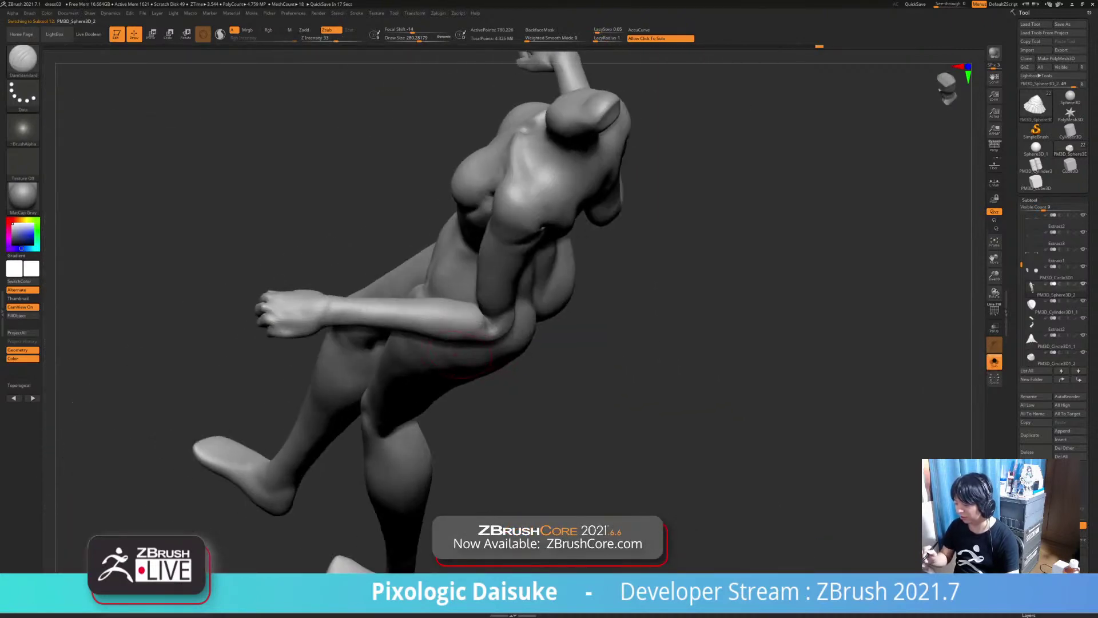
ctrl+right_drag(350, 286, 375, 362)
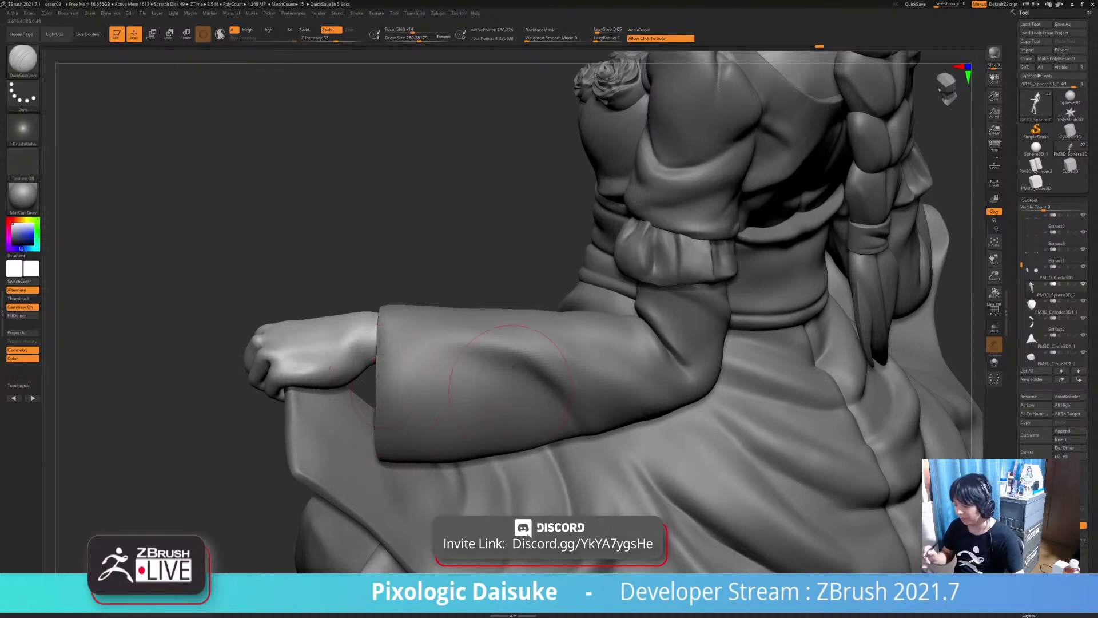
right_drag(513, 366, 712, 253)
ctrl+right_drag(376, 326, 368, 277)
right_drag(369, 277, 408, 278)
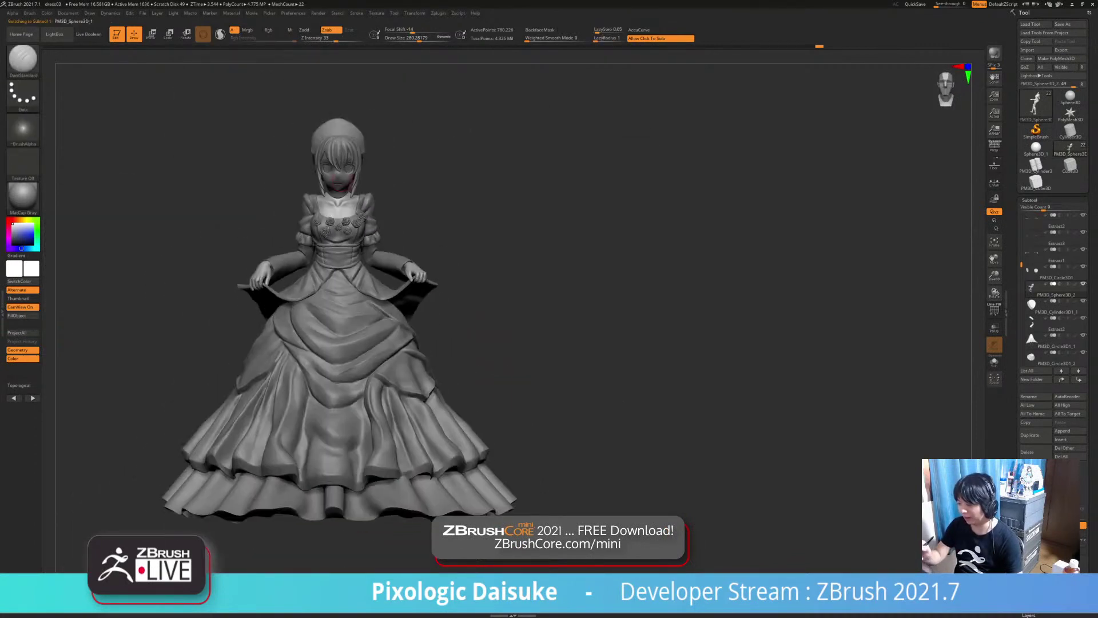
Make the head subtool active and examine the face and hair from the side and front
alt+click(343, 181)
click(498, 212)
ctrl+right_drag(549, 235, 669, 343)
right_drag(669, 343, 596, 330)
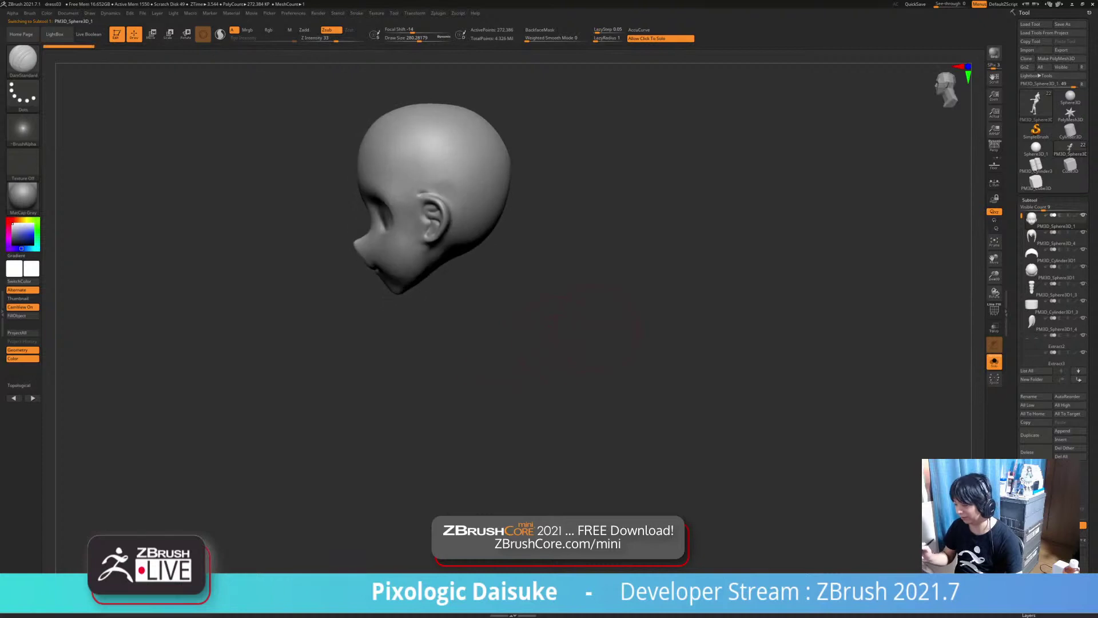
click(595, 331)
right_drag(495, 293, 518, 295)
right_drag(621, 273, 595, 272)
click(589, 268)
click(594, 272)
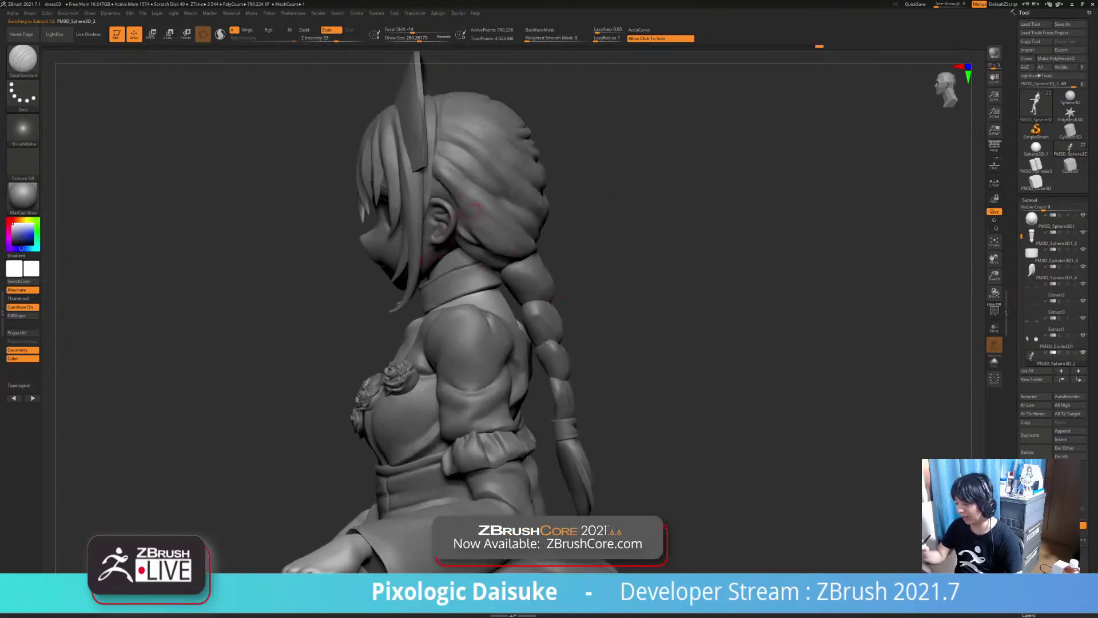
alt+click(449, 236)
right_drag(514, 280, 615, 329)
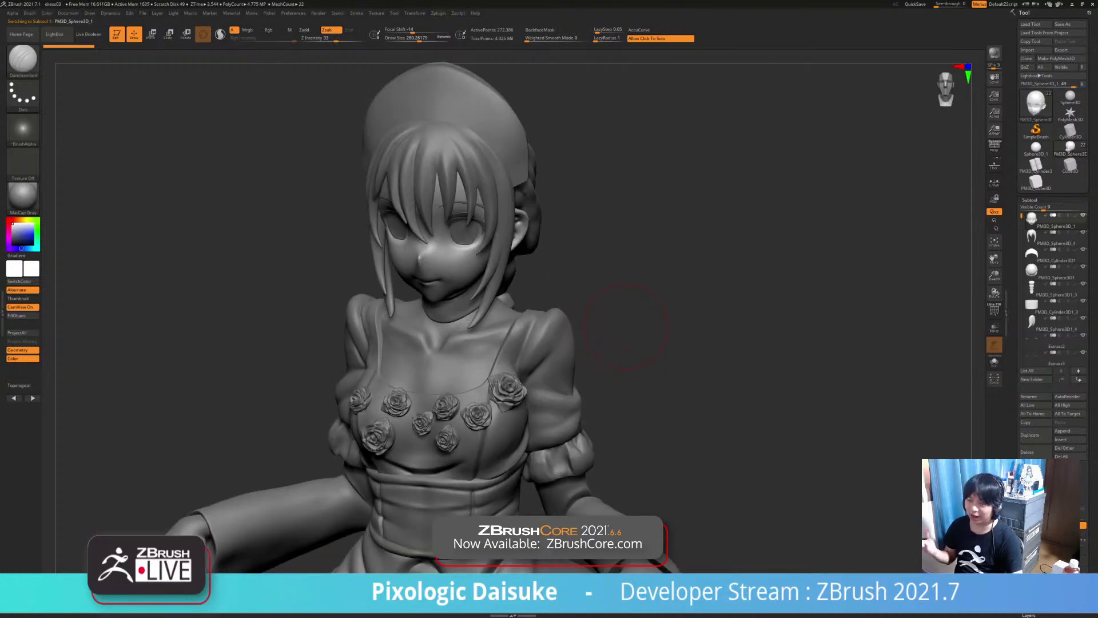
right_drag(627, 326, 543, 272)
Reactivate the body subtool and examine the whole figure before closing in on the left hand
alt+click(466, 266)
right_drag(623, 277, 655, 277)
click(595, 277)
click(629, 292)
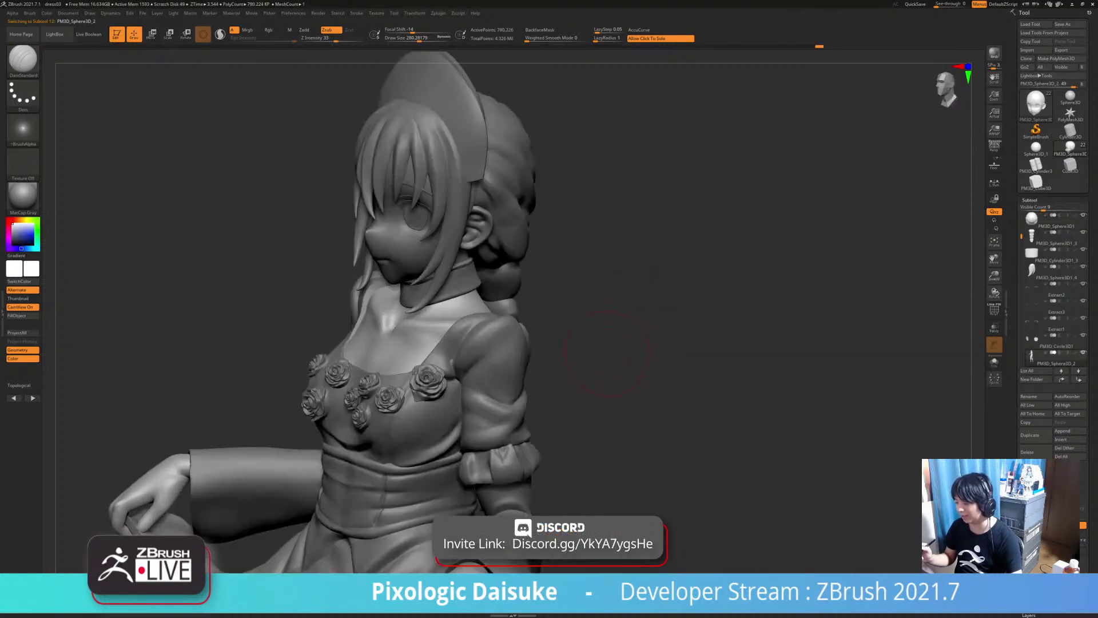
right_drag(594, 298, 589, 171)
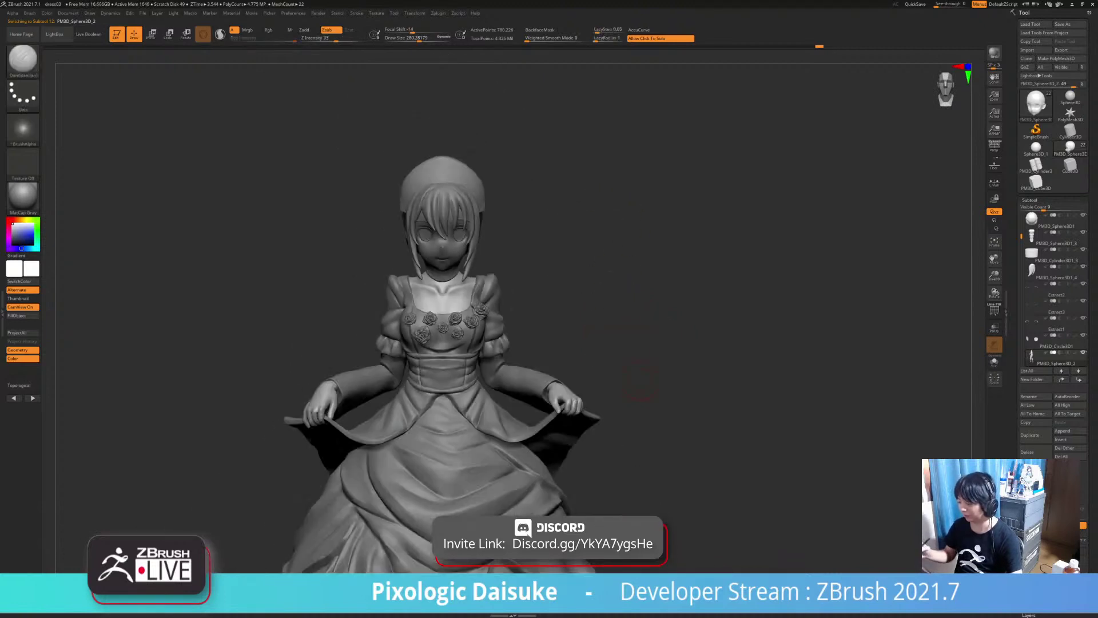
alt+right_drag(644, 382, 639, 346)
ctrl+right_drag(640, 346, 621, 384)
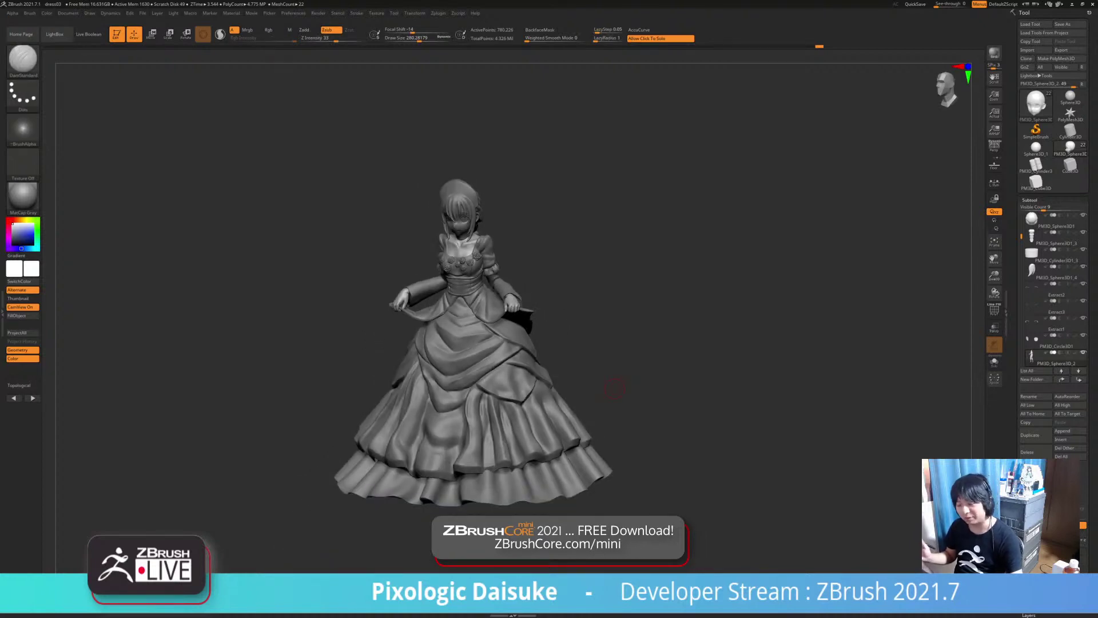
ctrl+right_drag(614, 388, 609, 458)
ctrl+right_drag(550, 376, 542, 469)
mouse_move(651, 424)
right_down()
mouse_move(621, 387)
mouse_move(620, 414)
right_up()
click(632, 371)
mouse_move(620, 415)
right_down()
mouse_move(480, 407)
mouse_move(600, 400)
mouse_move(418, 378)
mouse_move(457, 358)
right_up()
Switch to the ClayBuildup brush, reduce the draw size to about 95 and build up the left hand's knuckles
key(b)
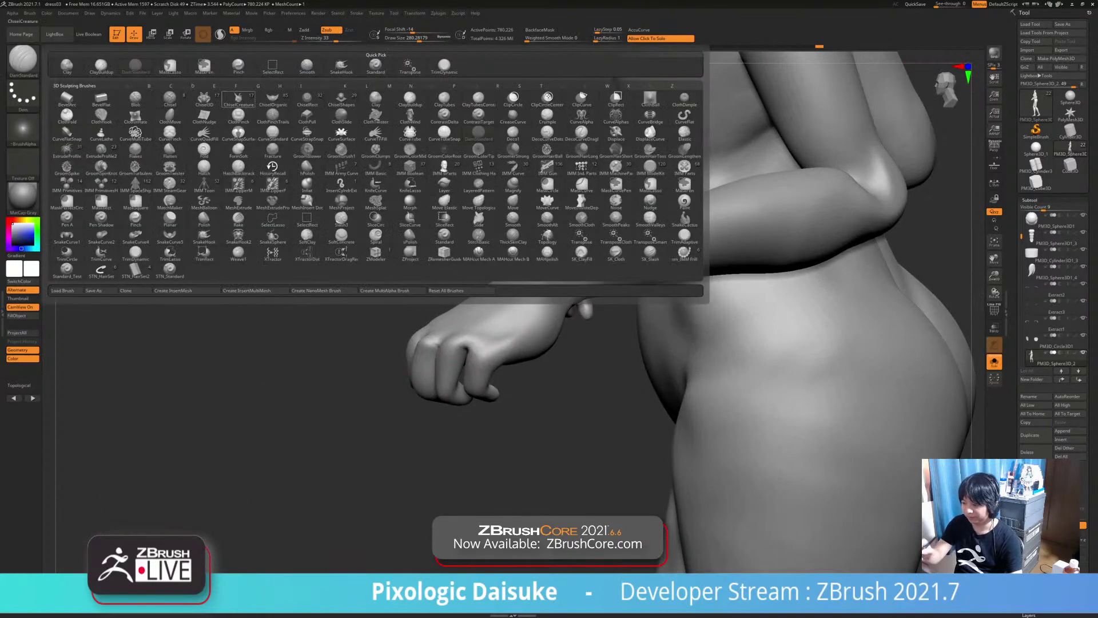
key(c)
key(b)
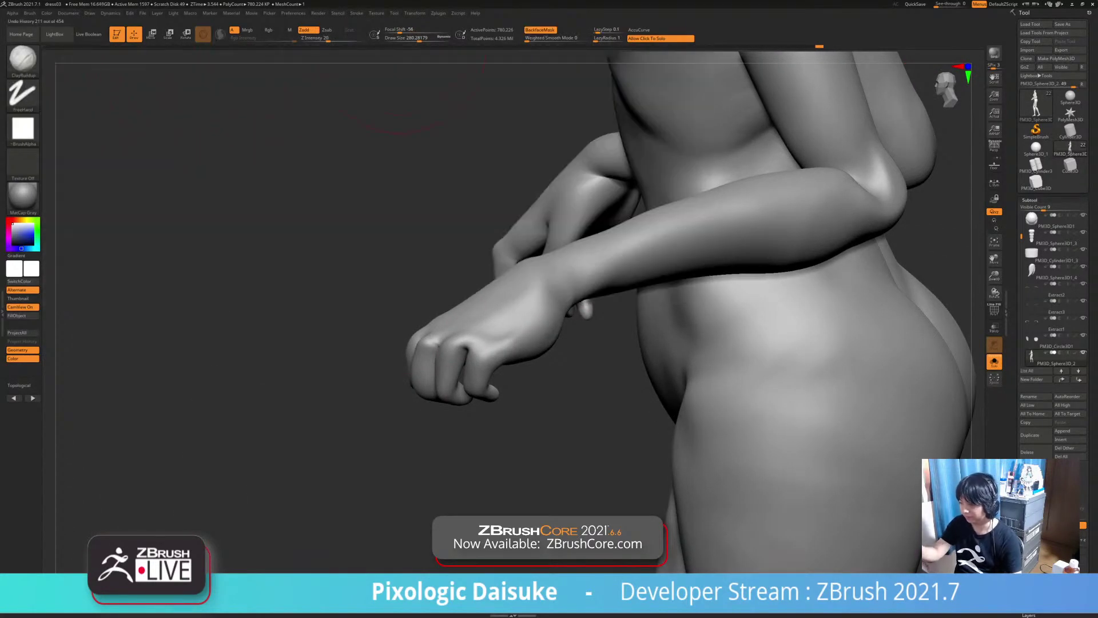
right_drag(349, 280, 441, 318)
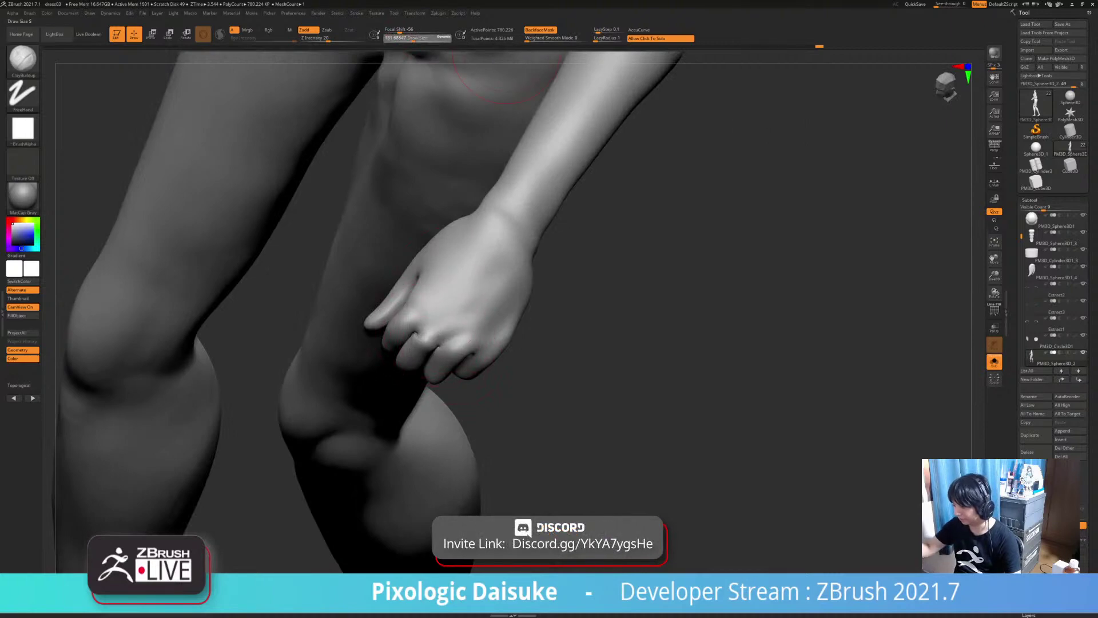
mouse_move(394, 389)
right_down()
mouse_move(423, 326)
mouse_move(469, 320)
right_up()
key(shift)
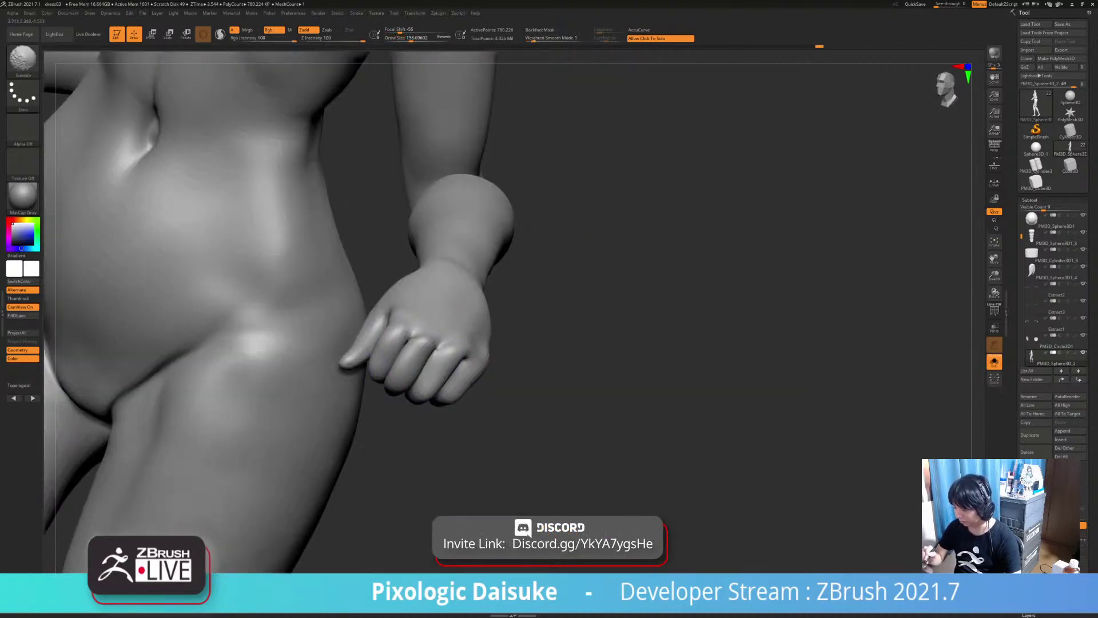
mouse_move(419, 355)
right_down()
mouse_move(477, 79)
mouse_move(443, 327)
mouse_move(415, 363)
right_up()
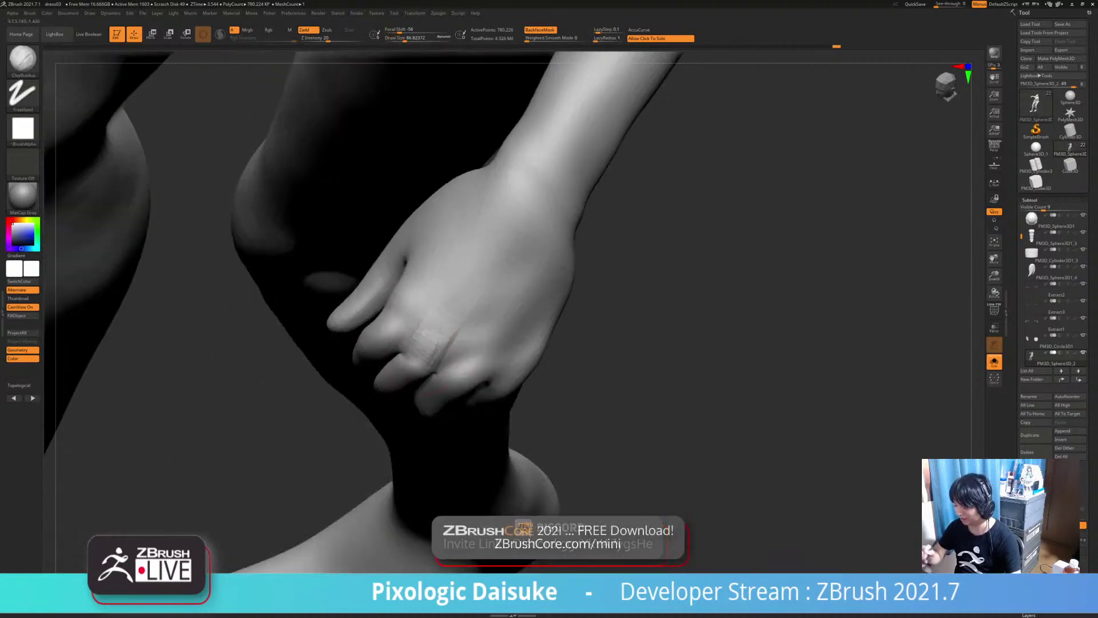
right_drag(445, 316, 435, 343)
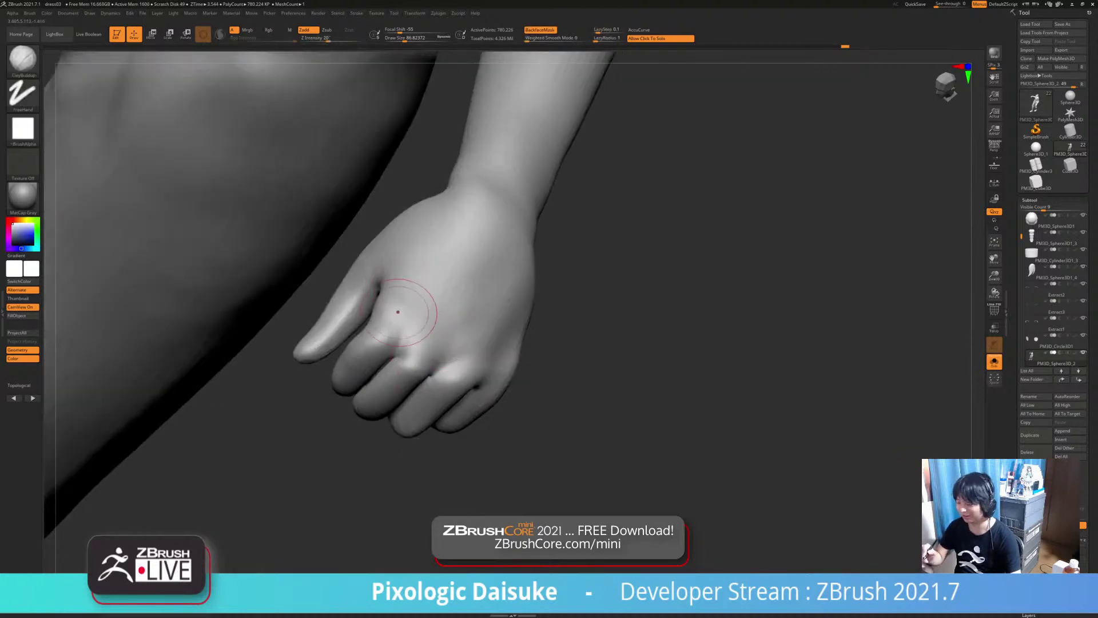
Refine the volume of the left hand's knuckles and smooth the bases of the fingers
mouse_move(397, 312)
right_down()
mouse_move(406, 332)
mouse_move(379, 357)
mouse_move(404, 327)
right_up()
shift+click(412, 369)
drag(442, 336, 440, 354)
right_drag(438, 358, 375, 376)
Smooth the bent index finger of the left hand
shift+drag(389, 376, 380, 387)
right_drag(385, 377, 361, 373)
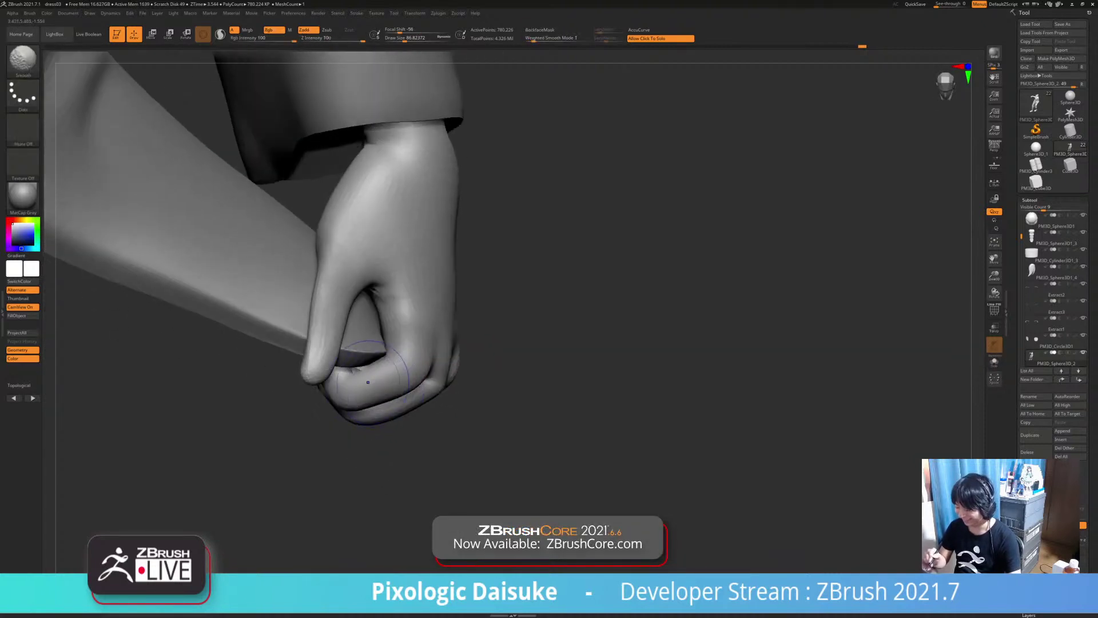
shift+drag(361, 375, 372, 379)
Smooth the web between the left hand's thumb and index finger, continuing down along the thumb
right_drag(375, 338, 389, 325)
shift+drag(379, 300, 372, 293)
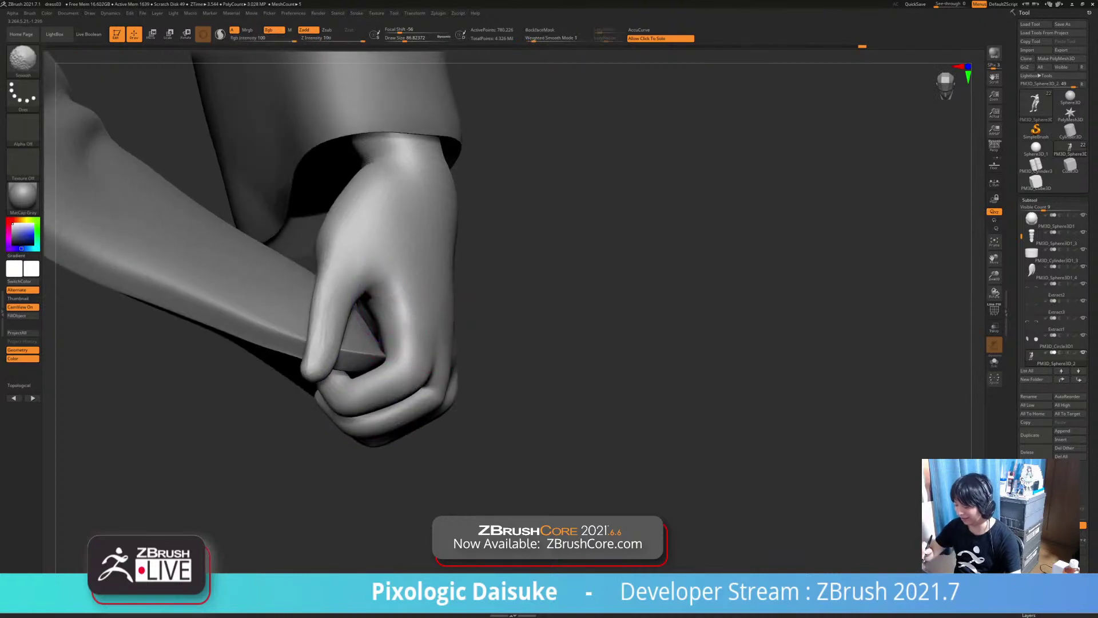
mouse_move(384, 303)
right_down()
mouse_move(367, 289)
mouse_move(400, 298)
right_up()
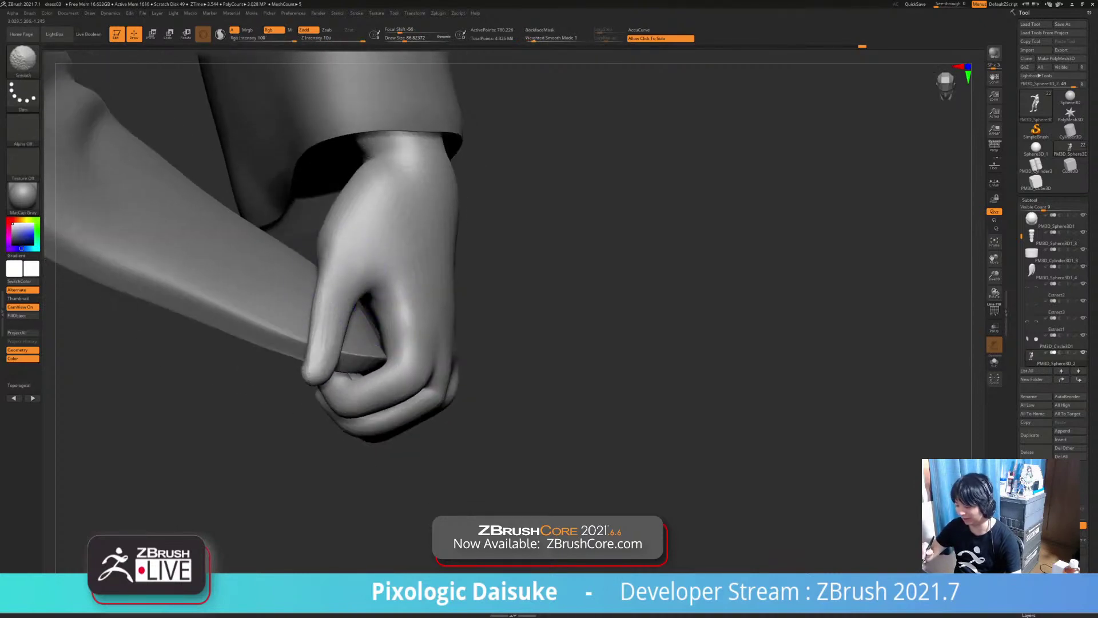
right_drag(330, 340, 319, 307)
right_drag(365, 334, 351, 311)
shift+drag(337, 300, 328, 343)
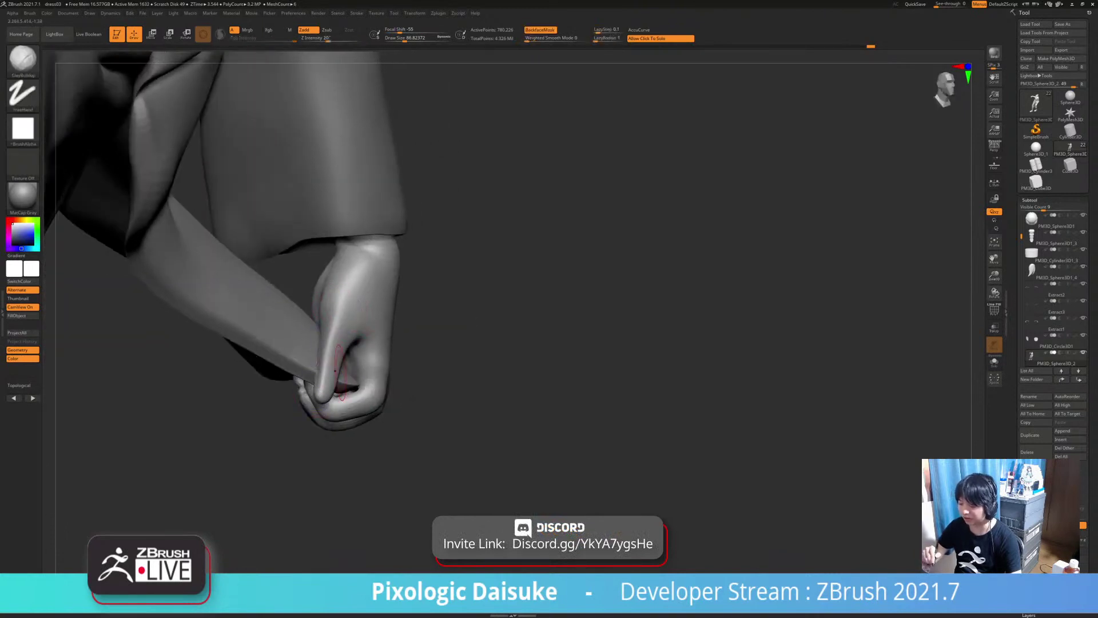
Build up the index finger's knuckle on the figure's right hand with a draw size of about 35 and smooth it
right_drag(331, 380, 325, 414)
right_drag(313, 290, 309, 280)
mouse_move(506, 335)
right_down()
mouse_move(496, 343)
mouse_move(606, 326)
mouse_move(595, 316)
mouse_move(709, 355)
mouse_move(646, 366)
mouse_move(624, 321)
mouse_move(615, 389)
mouse_move(582, 341)
mouse_move(534, 119)
right_up()
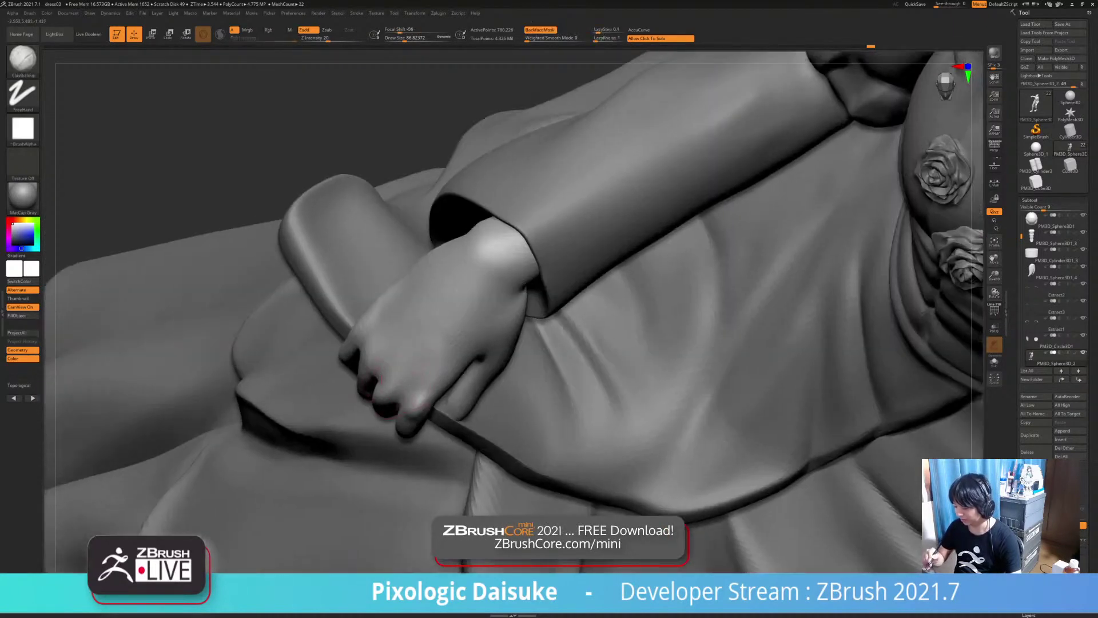
click(397, 38)
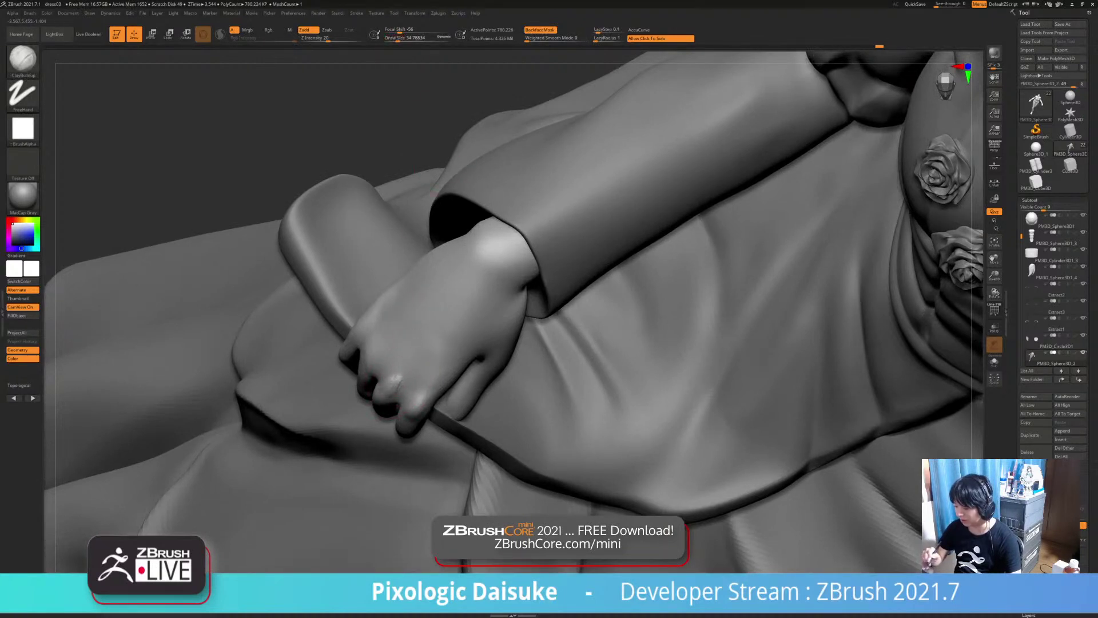
mouse_move(397, 349)
right_down()
mouse_move(394, 378)
mouse_move(423, 362)
right_up()
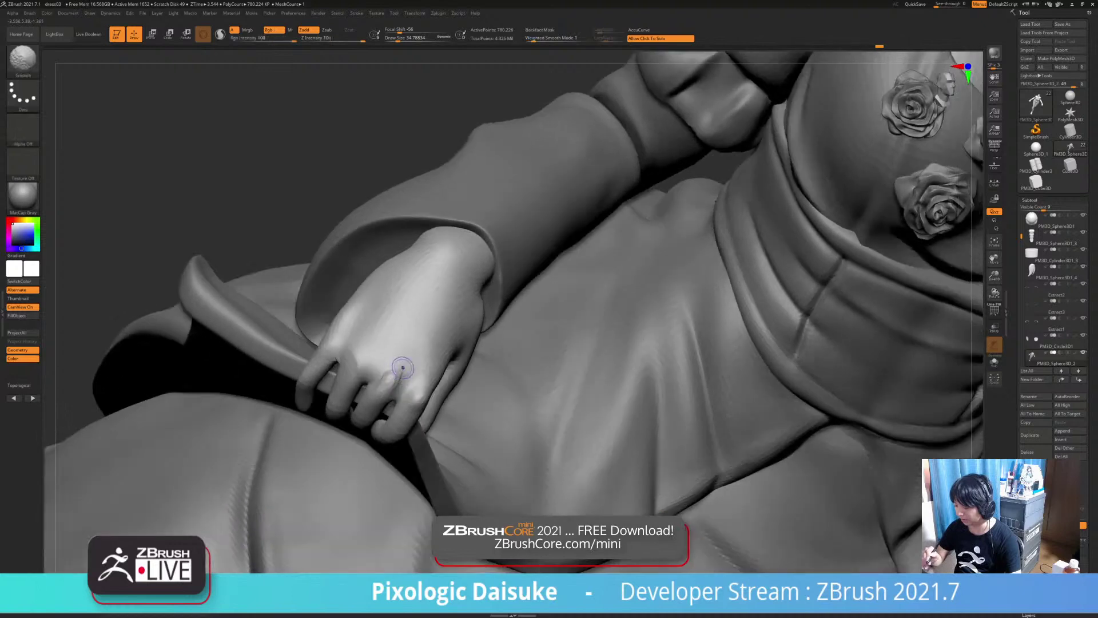
shift+drag(402, 368, 391, 371)
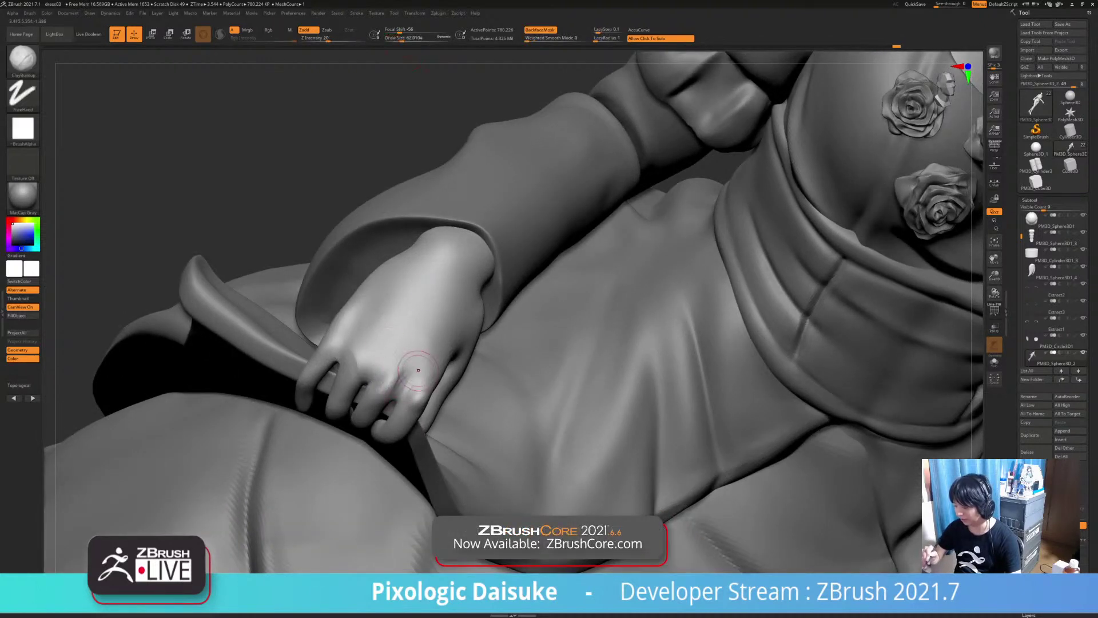
Build up and smooth the remaining knuckles on the right hand with a draw size of about 62
mouse_move(402, 393)
right_down()
mouse_move(410, 382)
mouse_move(357, 365)
right_up()
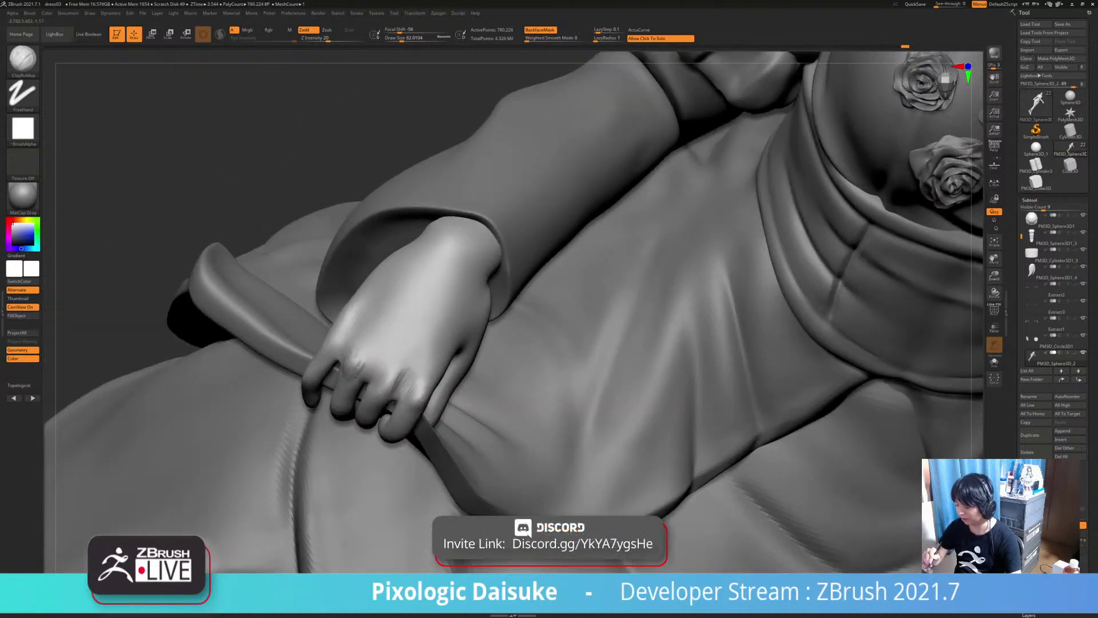
mouse_move(357, 356)
right_down()
mouse_move(343, 366)
mouse_move(361, 354)
mouse_move(361, 375)
mouse_move(346, 392)
right_up()
key(shift)
key(shift)
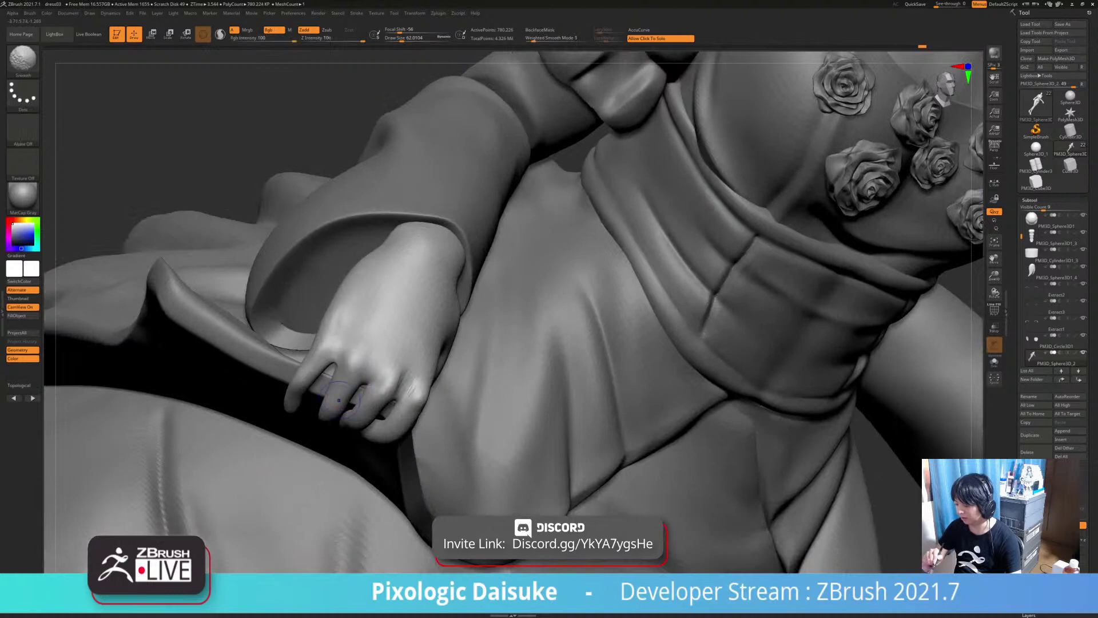
right_drag(436, 335, 330, 367)
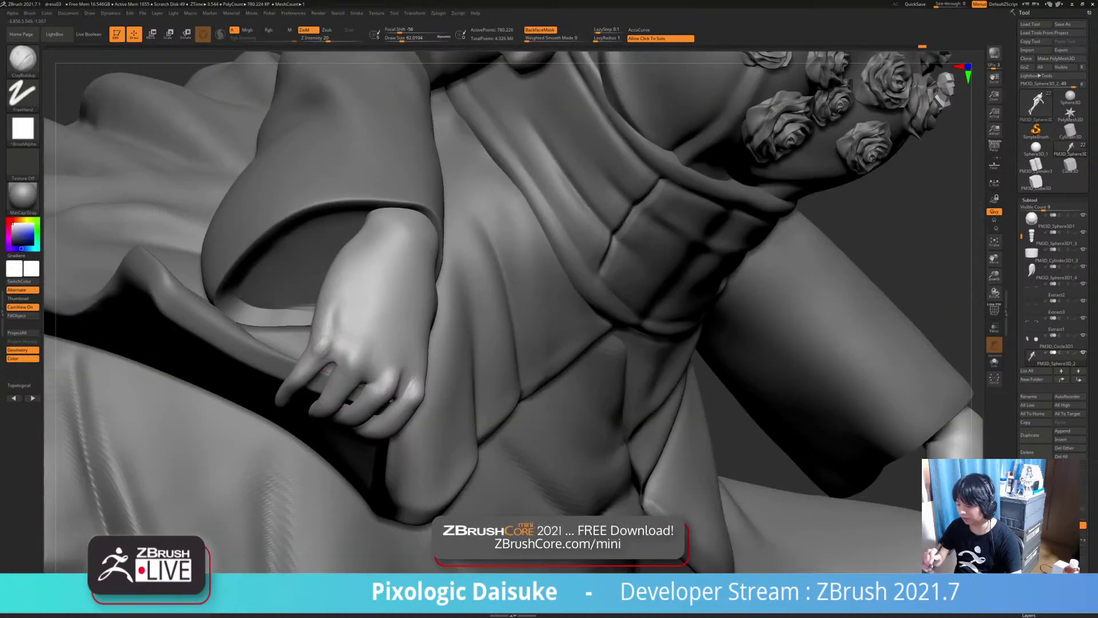
key(shift)
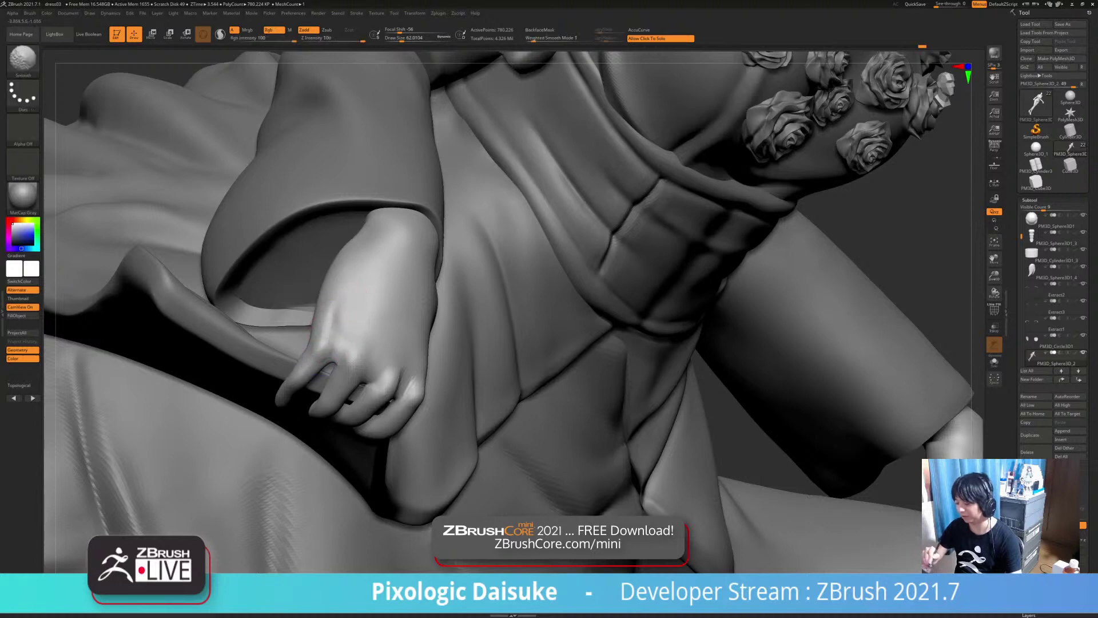
ctrl+right_drag(337, 369, 326, 363)
Smooth the base of the index finger and the surrounding knuckles on the right hand
mouse_move(453, 409)
right_down()
mouse_move(376, 407)
mouse_move(519, 426)
mouse_move(529, 377)
right_up()
key(shift)
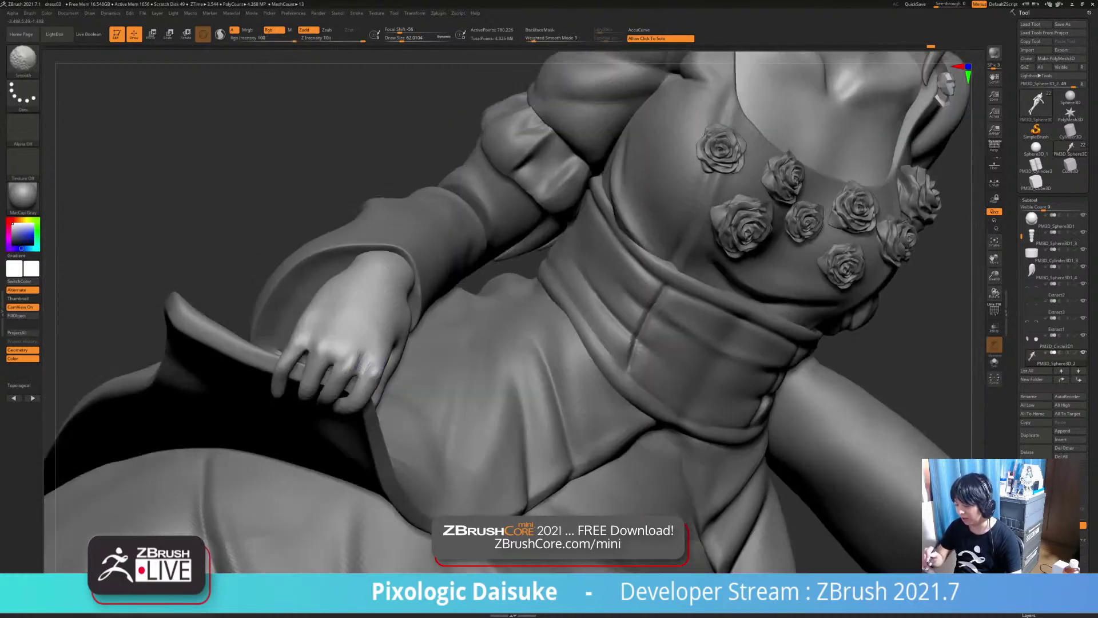
shift+drag(353, 371, 361, 364)
mouse_move(395, 438)
right_down()
mouse_move(344, 444)
mouse_move(371, 378)
right_up()
key(shift)
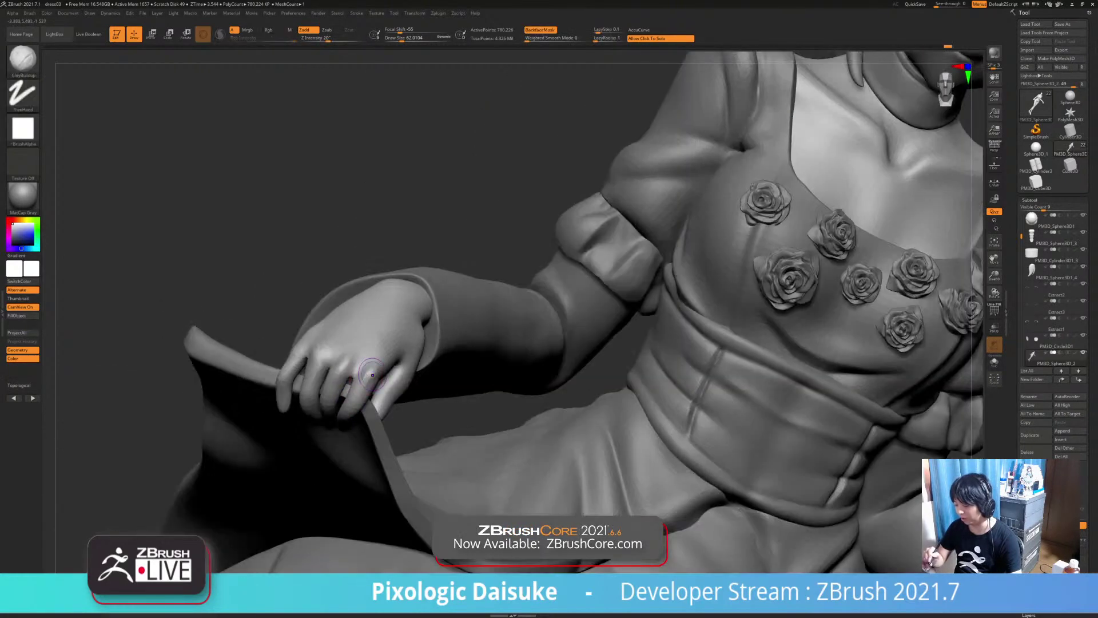
shift+drag(372, 376, 360, 380)
Mask everything except the right hand's index finger and nudge that finger with the gizmo
mouse_move(382, 415)
right_down()
mouse_move(369, 437)
mouse_move(386, 385)
mouse_move(403, 377)
mouse_move(354, 398)
right_up()
key(e)
ctrl+drag(354, 397, 339, 426)
key(ctrl+z)
ctrl+right_drag(378, 387, 372, 403)
ctrl+drag(356, 390, 352, 395)
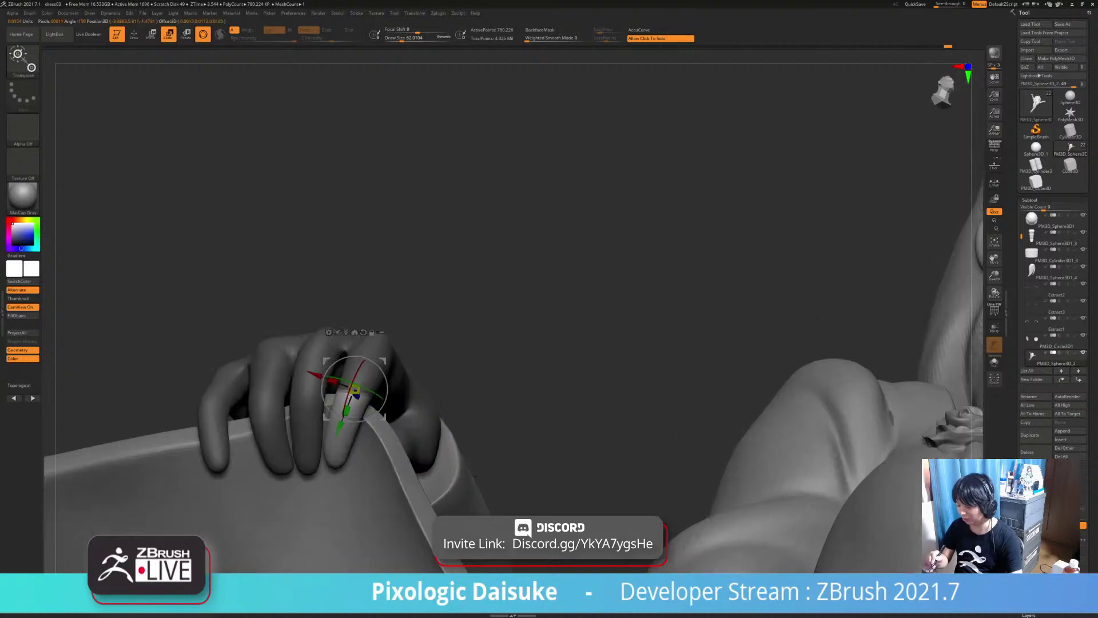
drag(310, 370, 311, 373)
mouse_move(488, 366)
ctrl+right_down()
mouse_move(485, 274)
mouse_move(485, 366)
mouse_move(503, 377)
mouse_move(669, 344)
mouse_move(452, 337)
mouse_move(472, 355)
mouse_move(469, 338)
ctrl+right_up()
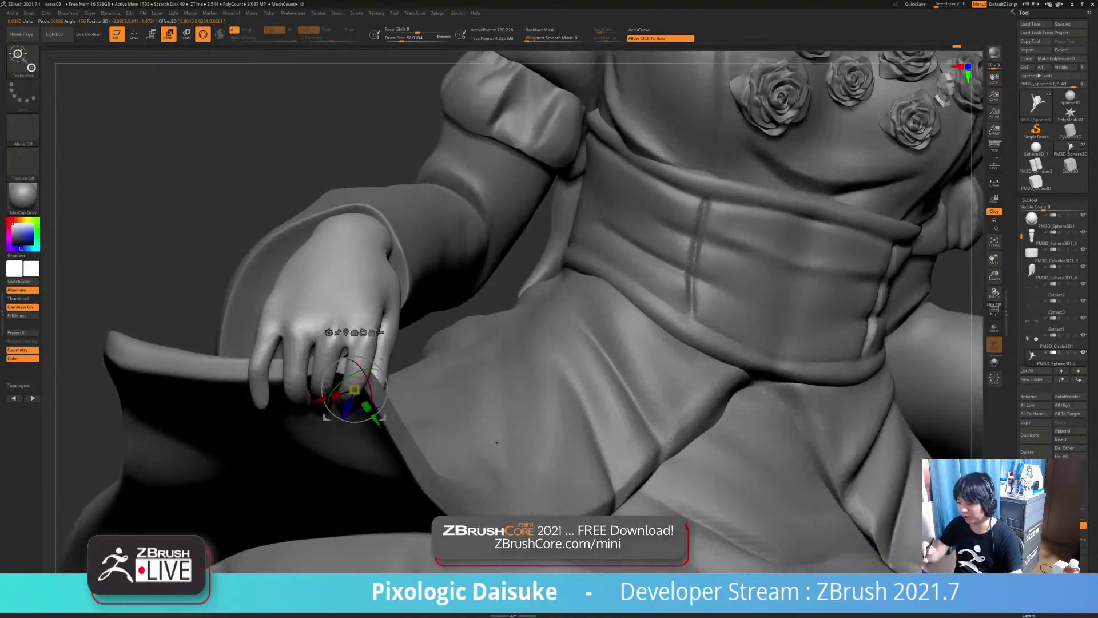
Set up the SnakeHook brush with a draw size of about 80 and backface masking off for adjusting the hand
click(23, 60)
click(342, 67)
drag(401, 39, 416, 38)
click(535, 30)
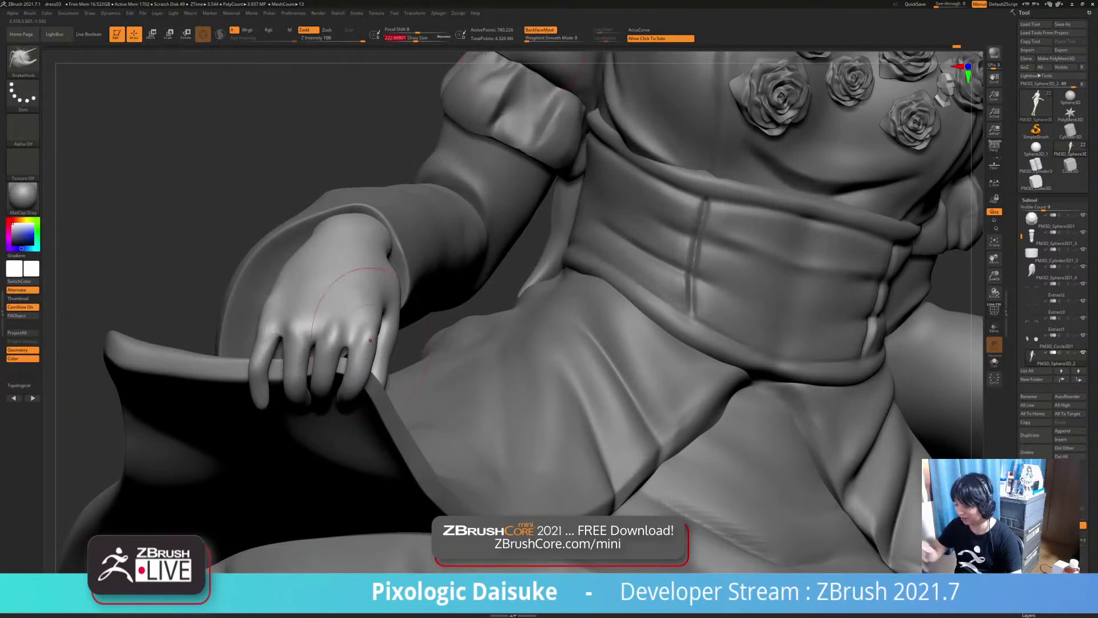
mouse_move(349, 309)
right_down()
mouse_move(343, 349)
mouse_move(320, 366)
mouse_move(343, 303)
mouse_move(286, 369)
mouse_move(299, 411)
right_up()
right_drag(289, 348, 312, 420)
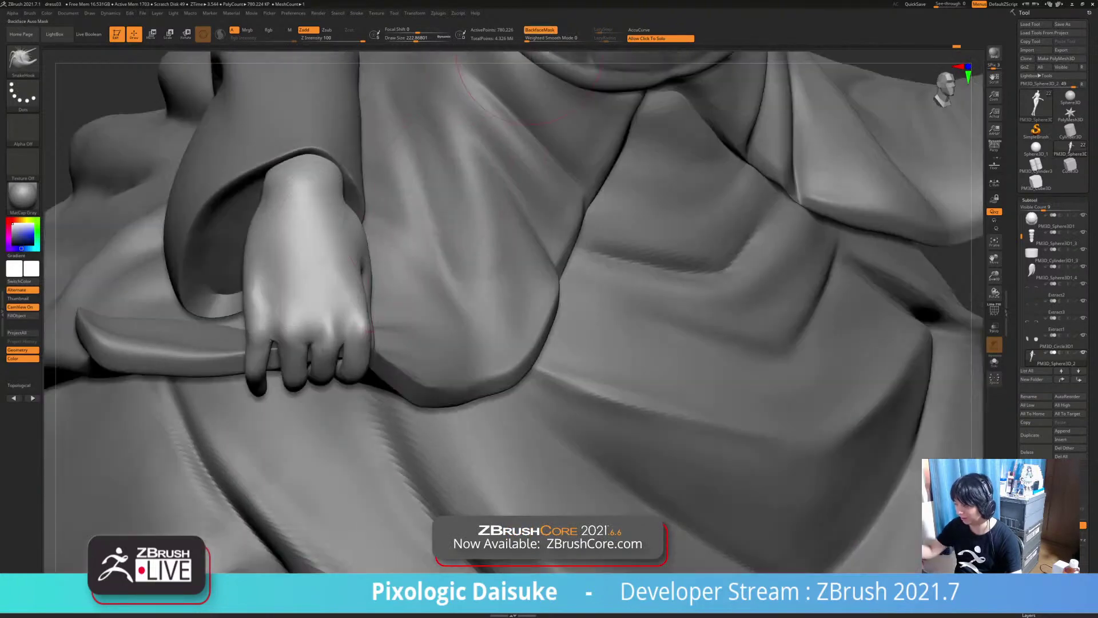
click(535, 31)
drag(415, 39, 407, 38)
mouse_move(280, 275)
ctrl+right_down()
mouse_move(271, 326)
mouse_move(280, 295)
ctrl+right_up()
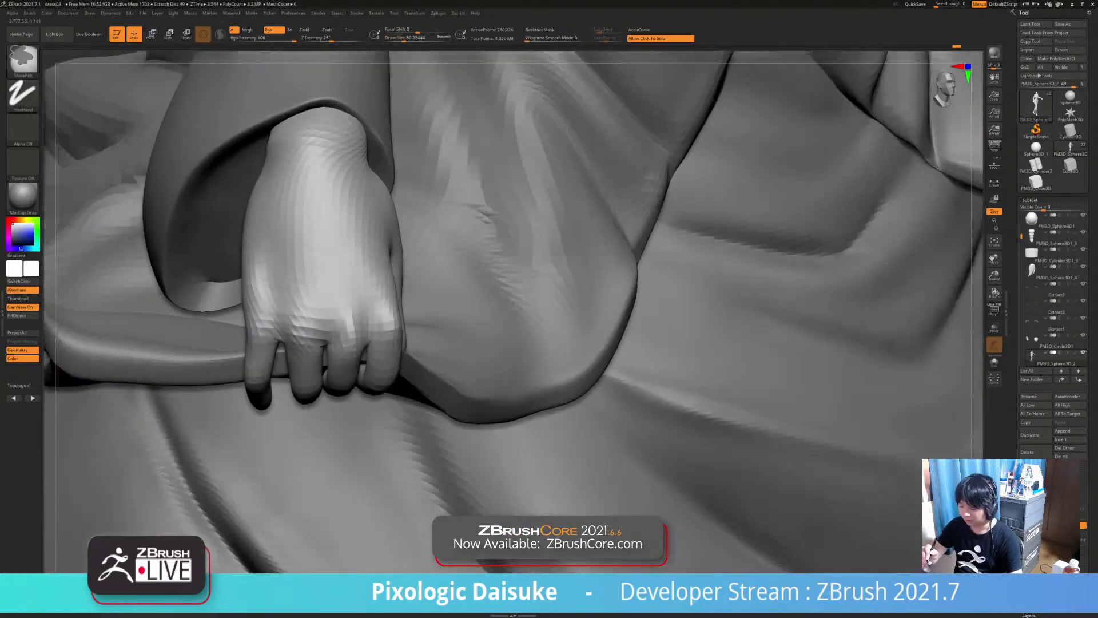
Examine both hands' grip on the skirt from several angles and check the whole figure from the front
ctrl+right_drag(283, 337, 289, 295)
ctrl+right_drag(474, 355, 440, 334)
ctrl+right_drag(418, 372, 426, 337)
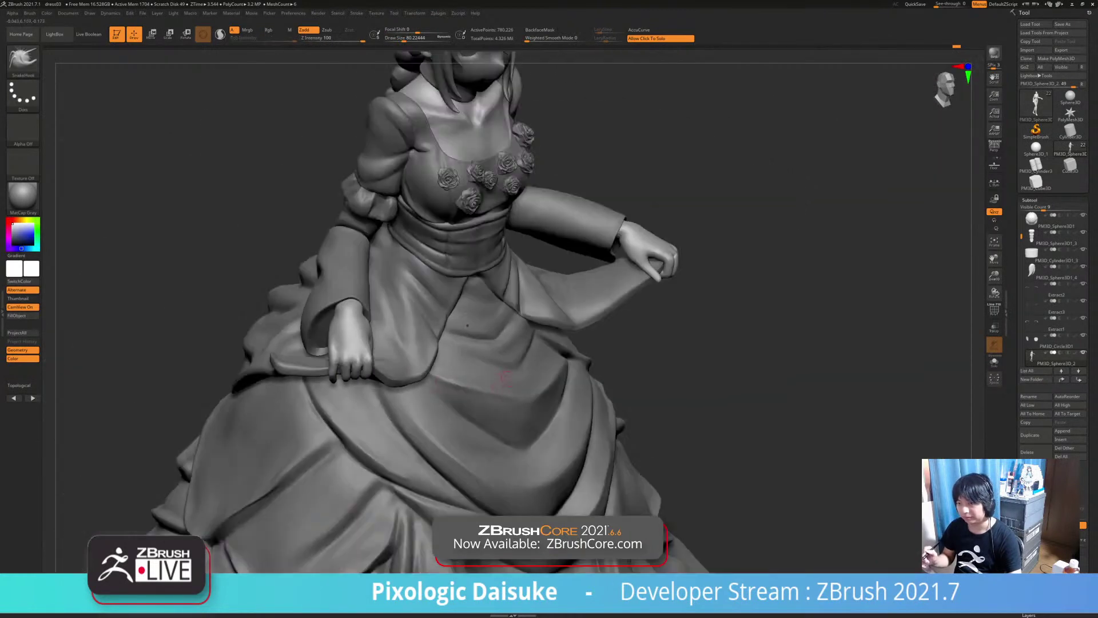
right_drag(503, 379, 495, 395)
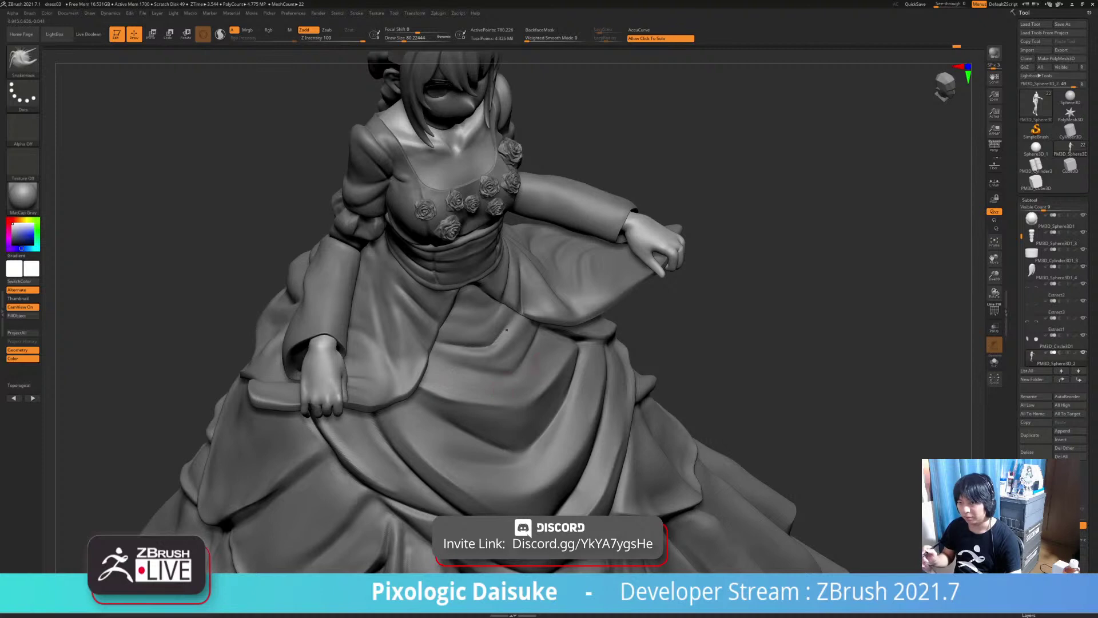
right_drag(503, 391, 489, 393)
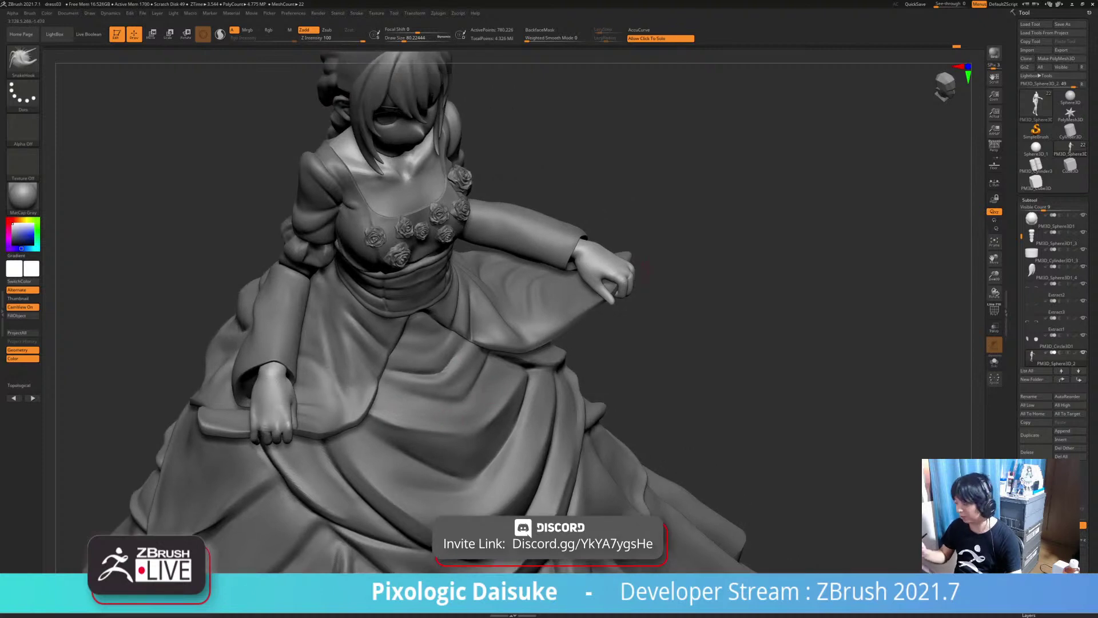
right_drag(635, 272, 466, 338)
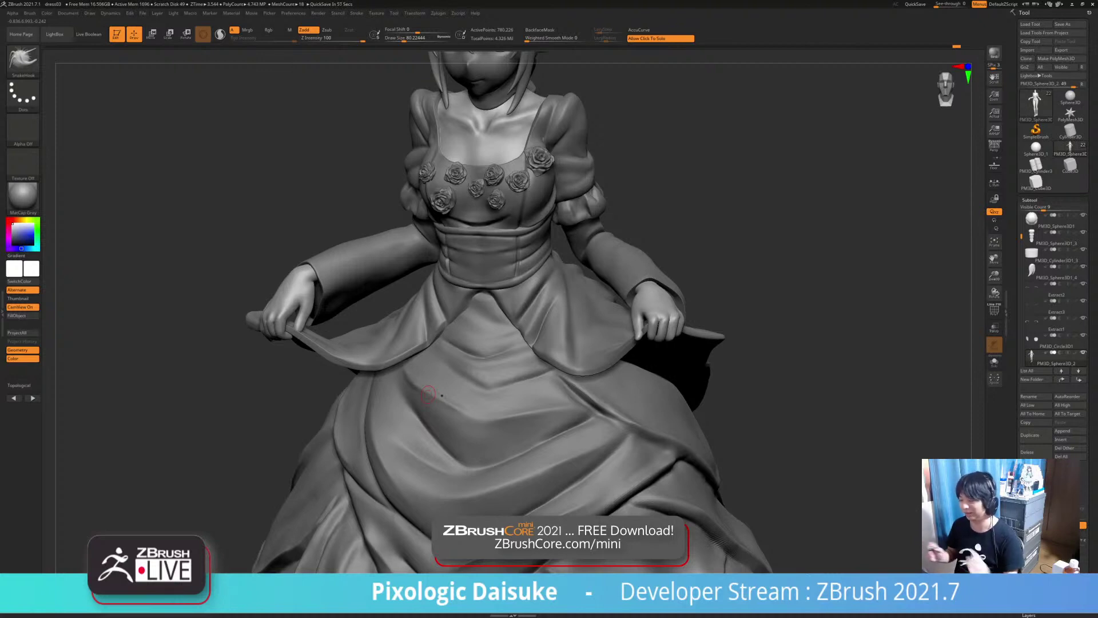
key(f)
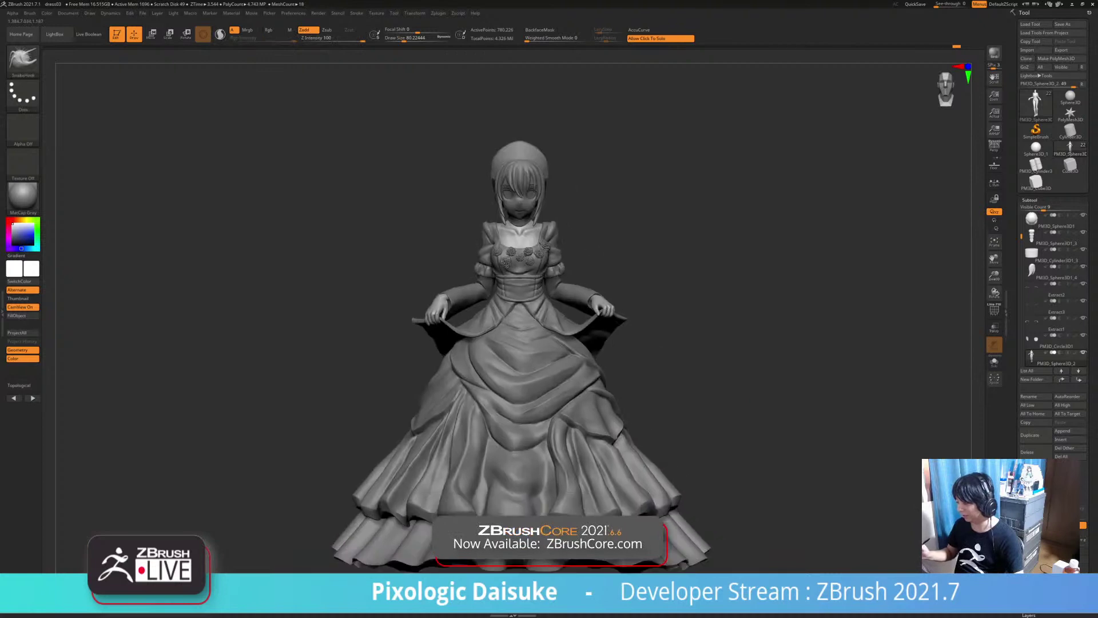
alt+drag(713, 394, 688, 407)
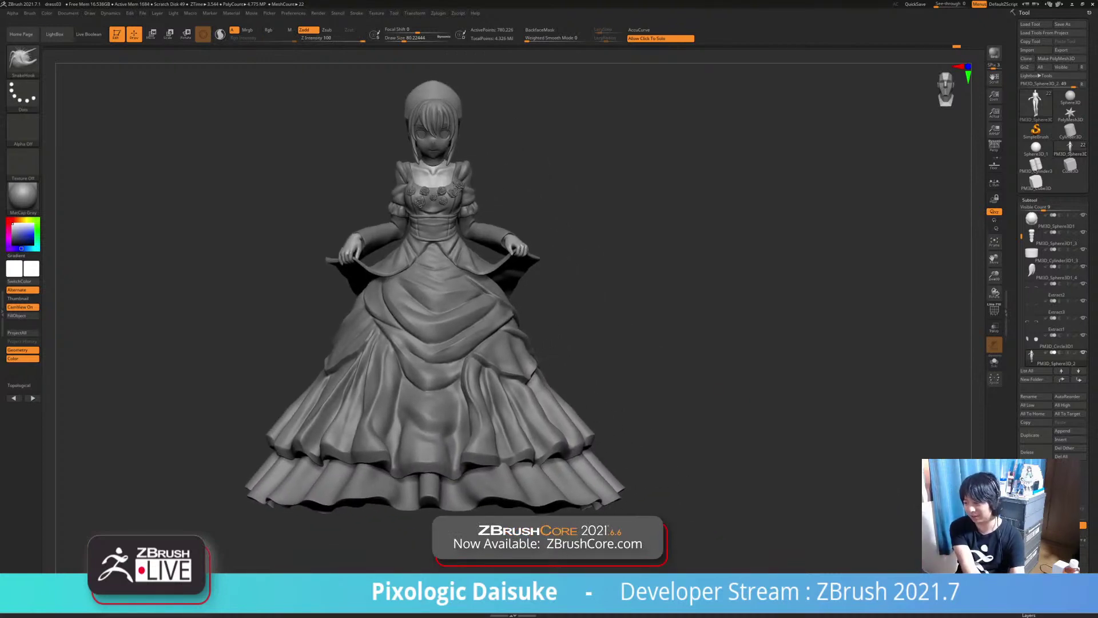
Save the project under the new file name dress04
click(143, 13)
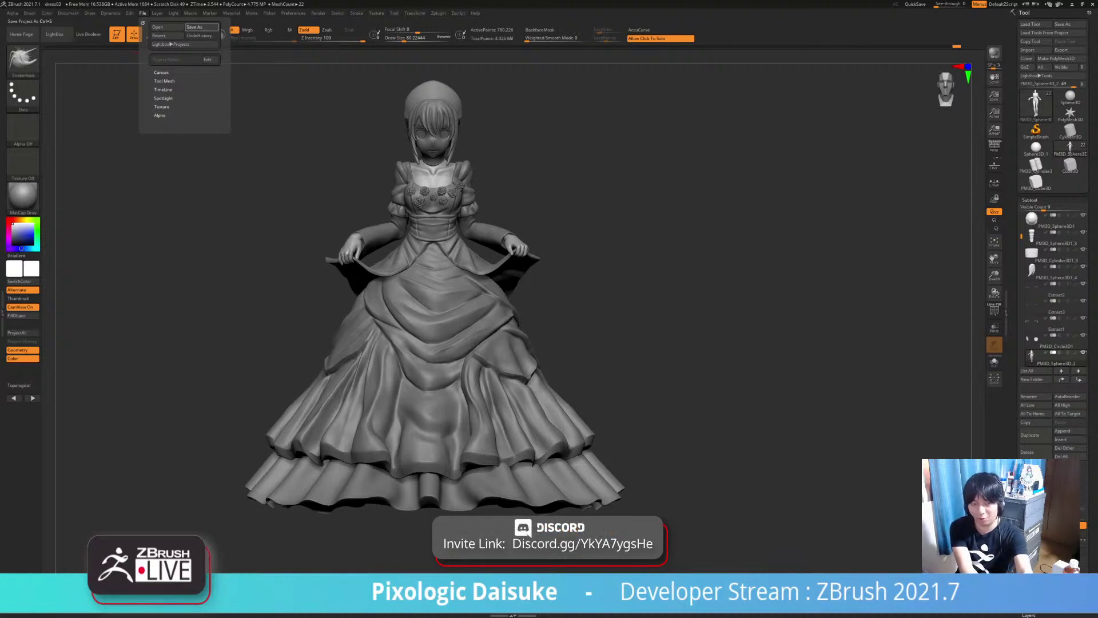
click(197, 27)
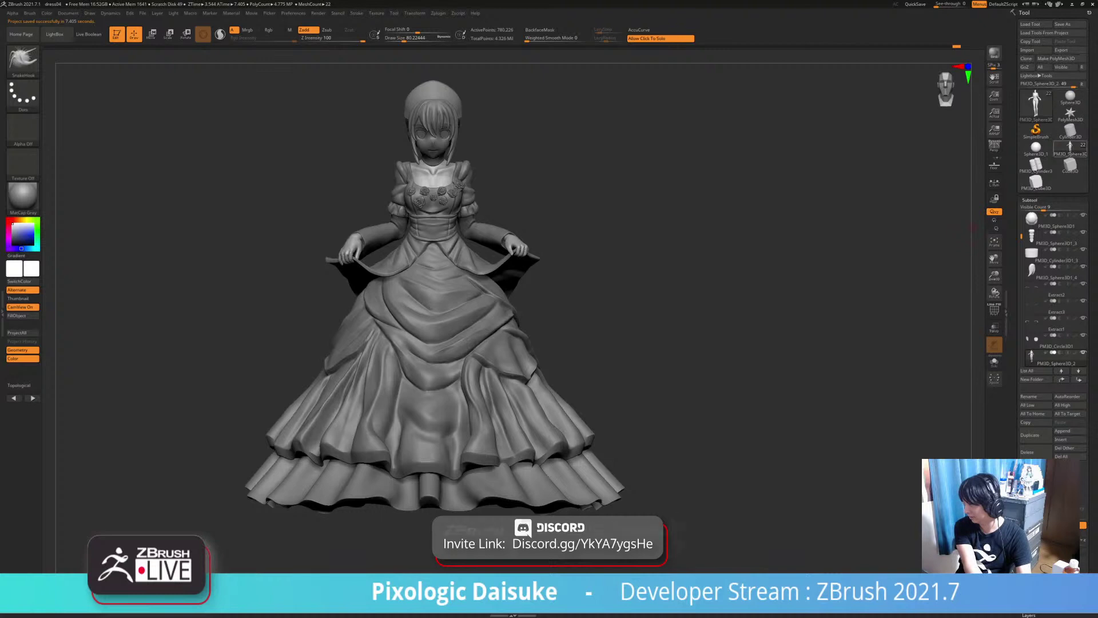
Check the body's subdivision settings, bring in the earlier coloured version of the figure, and inspect its open hand
click(1029, 200)
click(1032, 209)
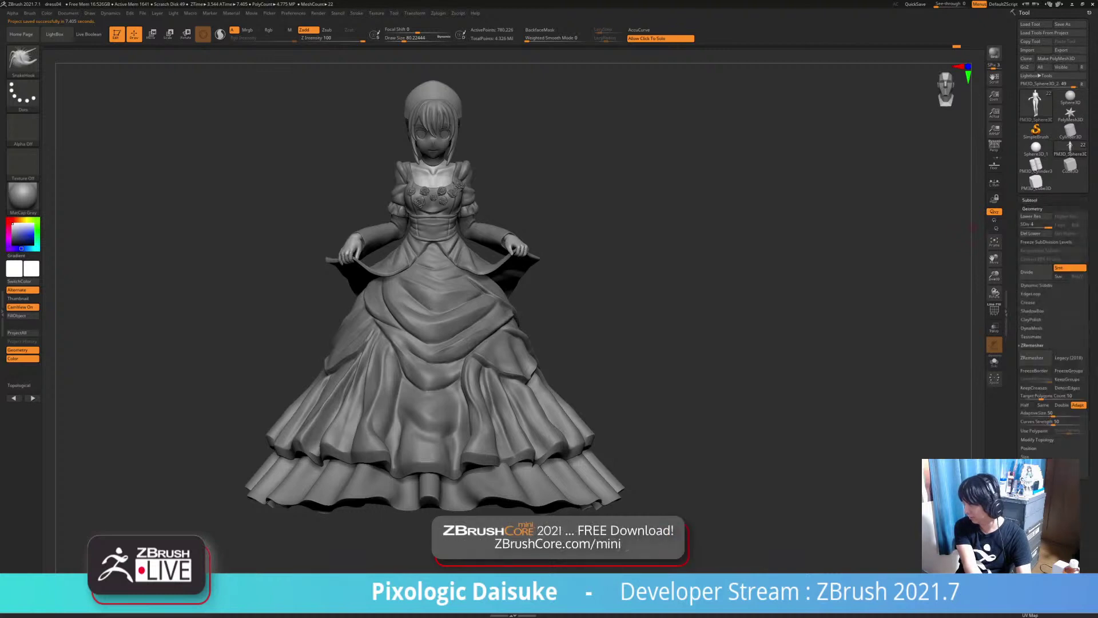
click(1029, 200)
ctrl+right_drag(709, 256, 663, 372)
alt+drag(840, 160, 796, 247)
click(1070, 98)
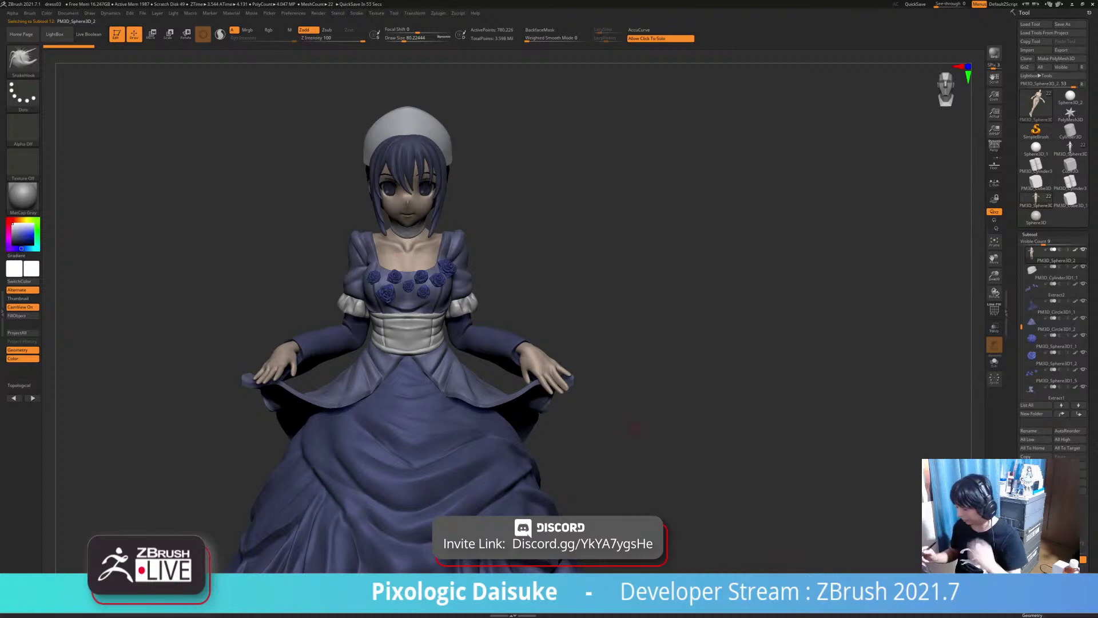
mouse_move(635, 428)
right_down()
mouse_move(475, 420)
mouse_move(450, 300)
mouse_move(615, 323)
mouse_move(523, 311)
mouse_move(463, 322)
right_up()
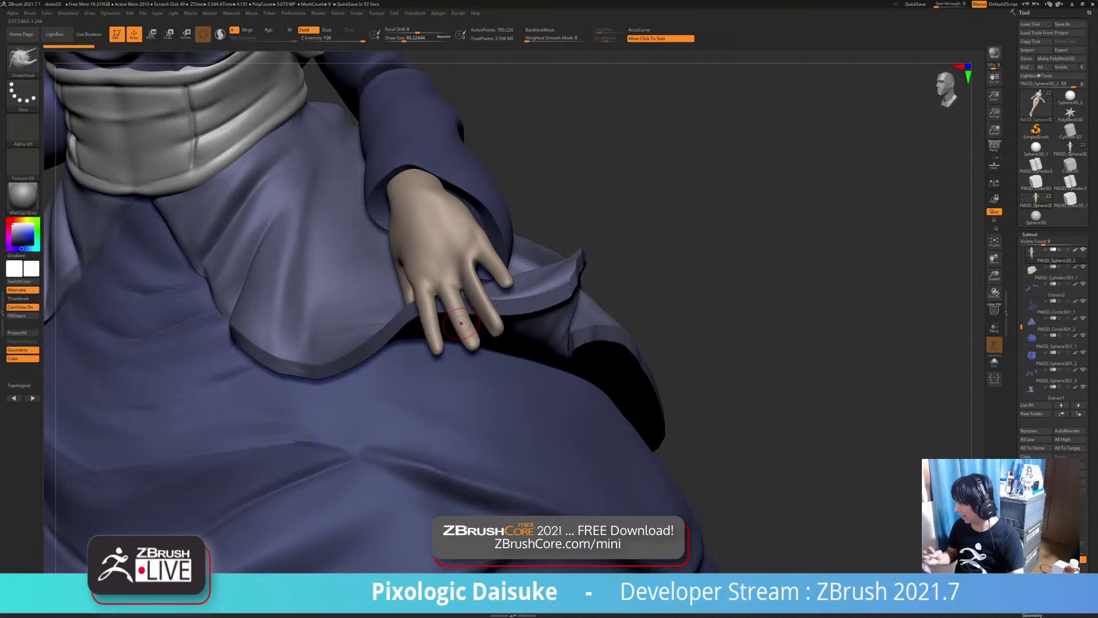
Set the coloured figure's body to subdivision level 1
click(1029, 235)
click(1032, 242)
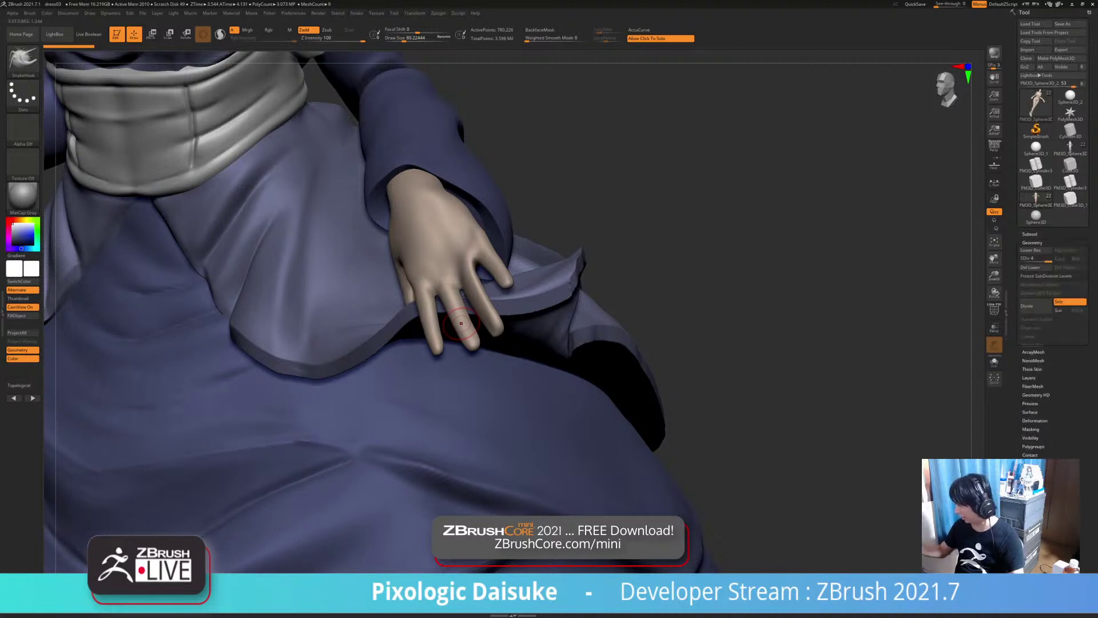
click(1024, 259)
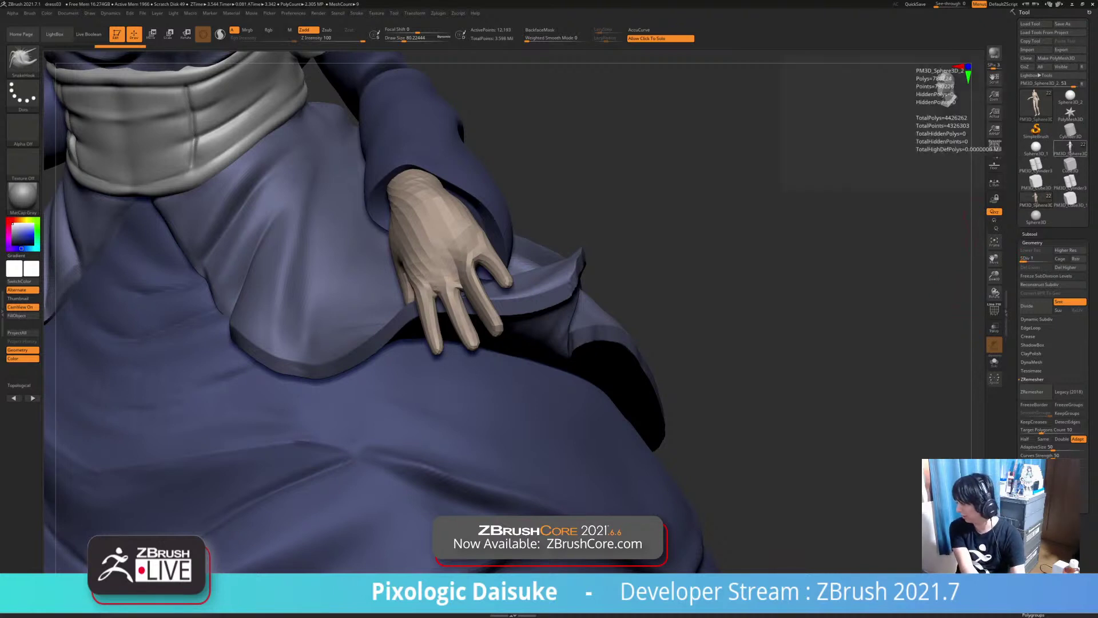
Switch back to the grey figure and set its body to subdivision level 1
click(1070, 150)
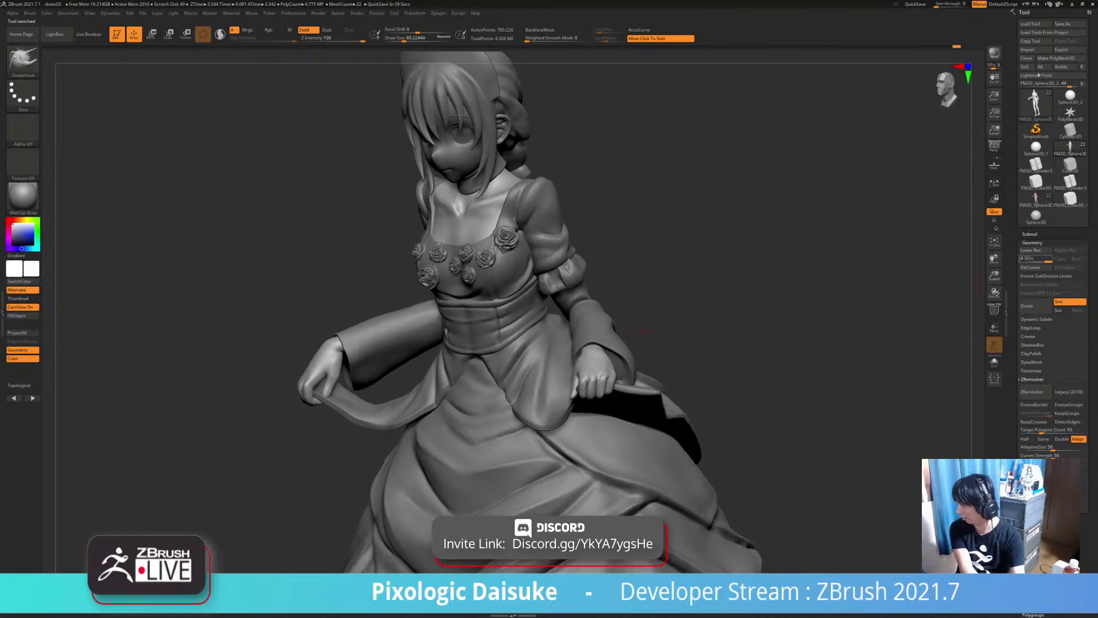
drag(1047, 260, 1023, 260)
ctrl+right_drag(976, 246, 979, 284)
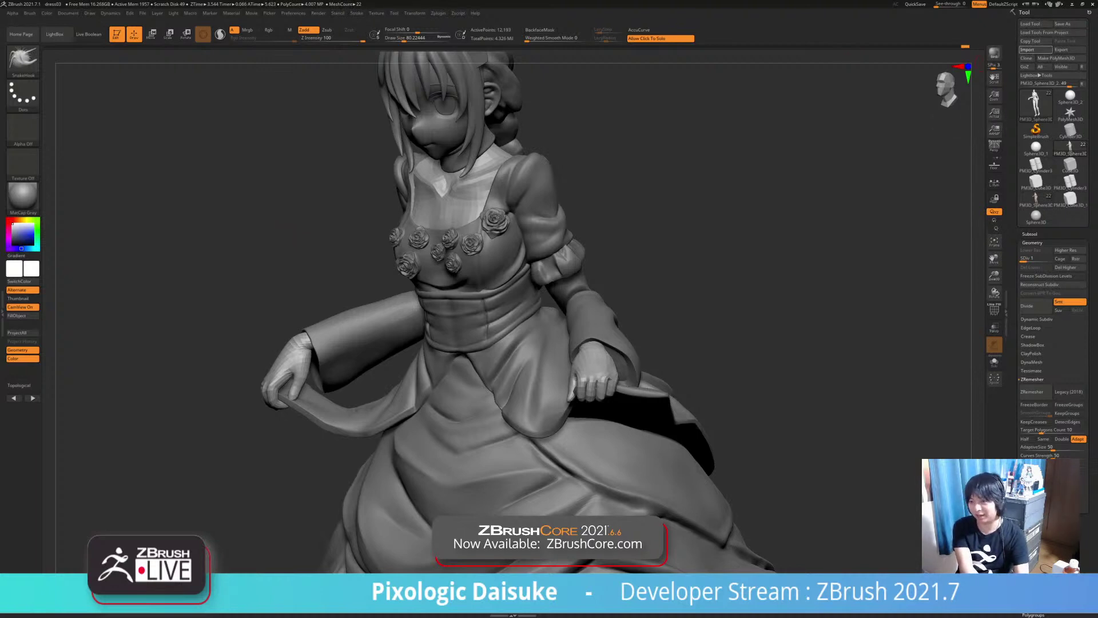
Import the earlier open-handed body mesh into the grey figure and raise it to subdivision level 4
key(shift)
mouse_move(714, 240)
mouse_down()
mouse_move(858, 235)
mouse_move(795, 252)
mouse_move(738, 286)
mouse_move(725, 312)
mouse_move(593, 373)
mouse_up()
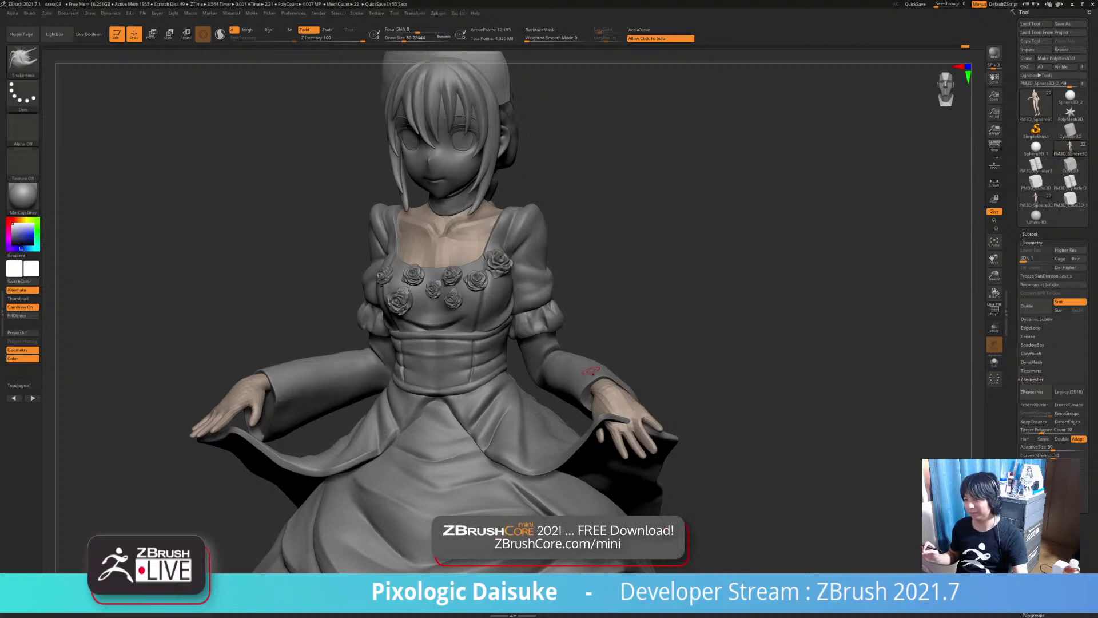
key(d)
key(d)
key(d)
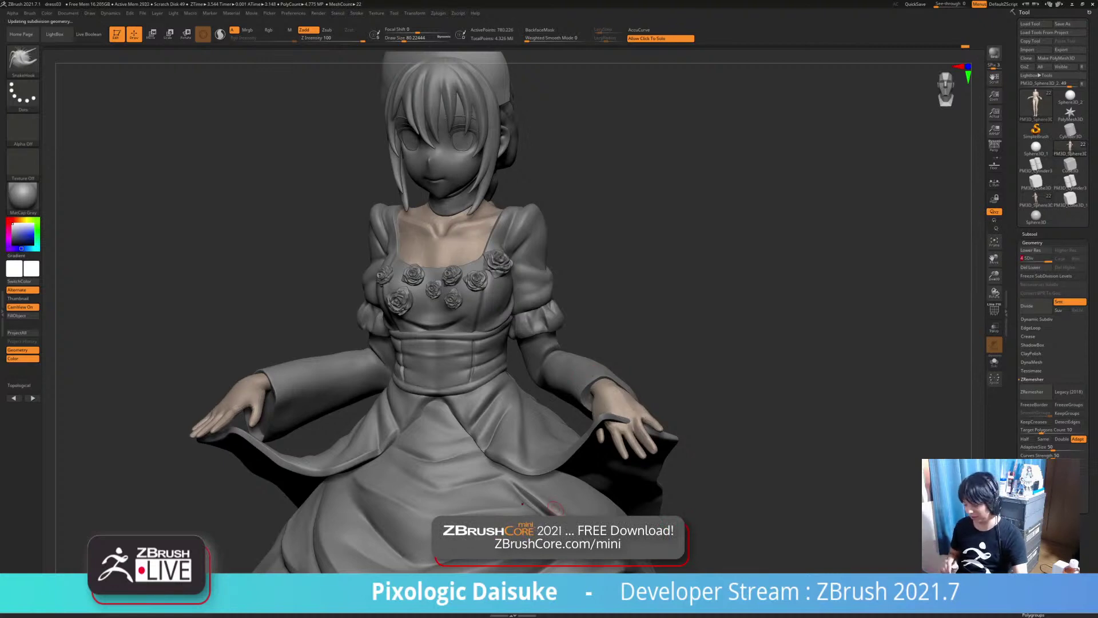
Inspect the open hands against the lifted skirt edge and choose the DamStandard brush
alt+right_drag(556, 508, 553, 413)
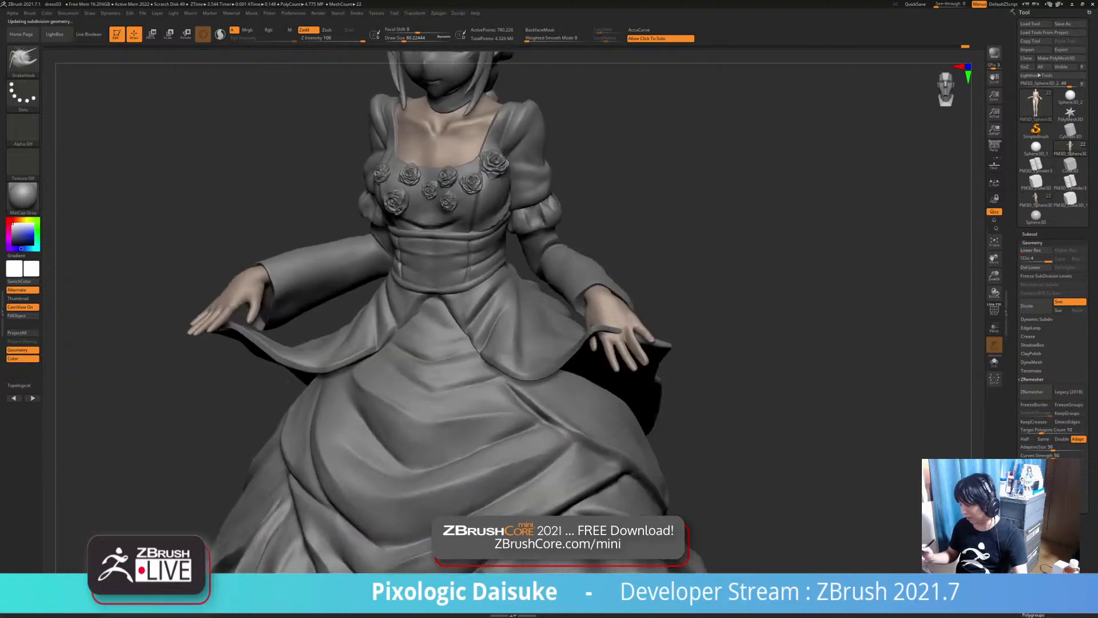
right_drag(612, 335, 606, 373)
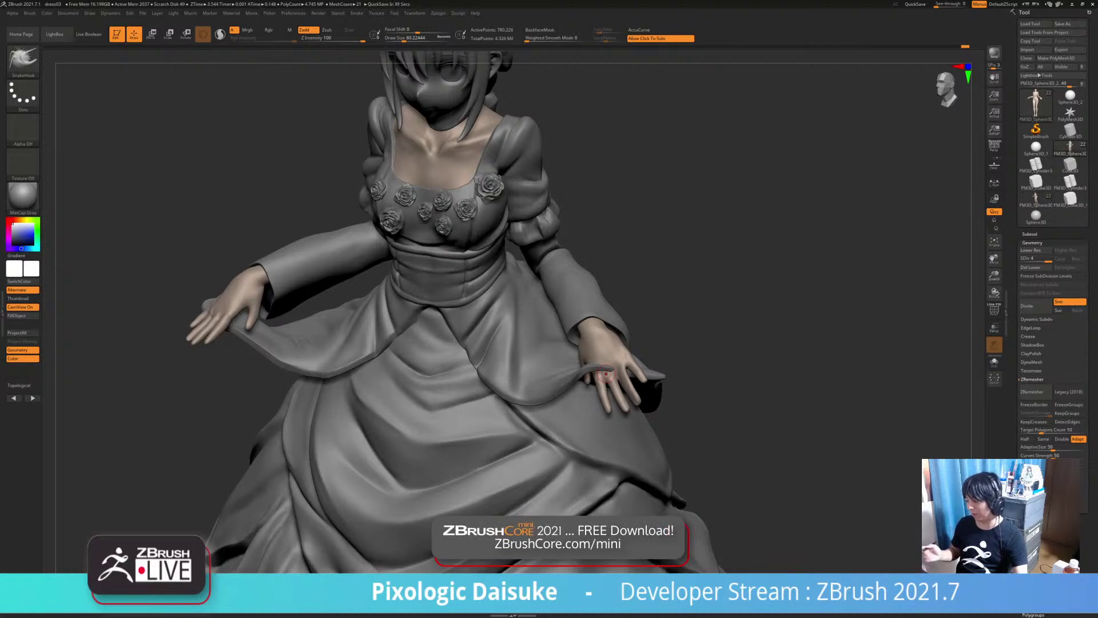
key(b)
key(d)
key(s)
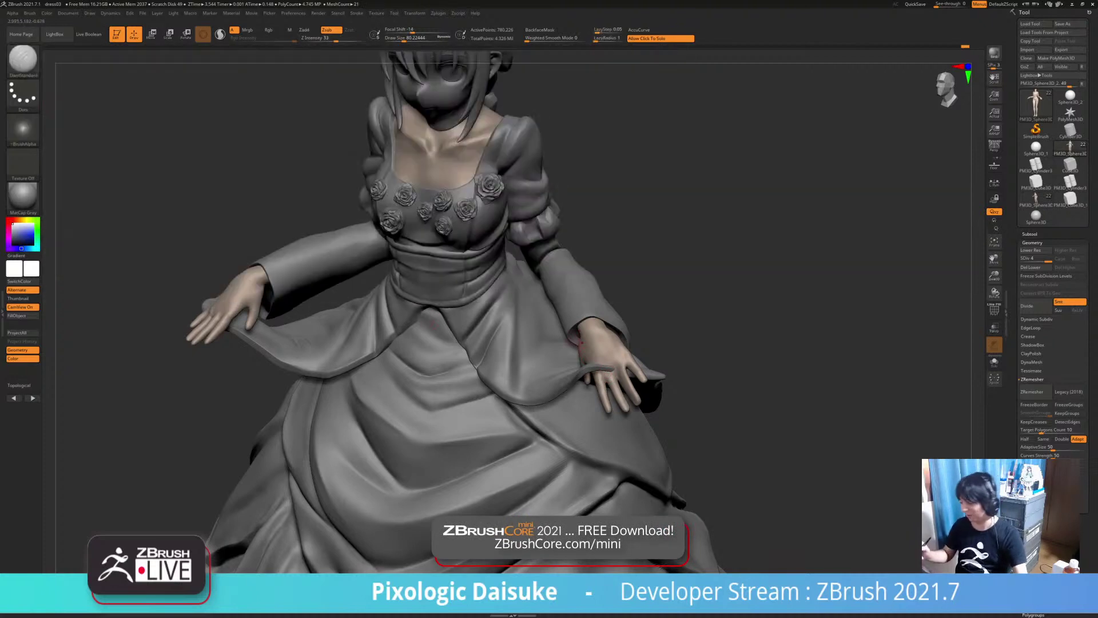
Carve a crease across the back of the open hand beside the lifted skirt edge
ctrl+right_drag(581, 343, 588, 400)
drag(610, 331, 598, 358)
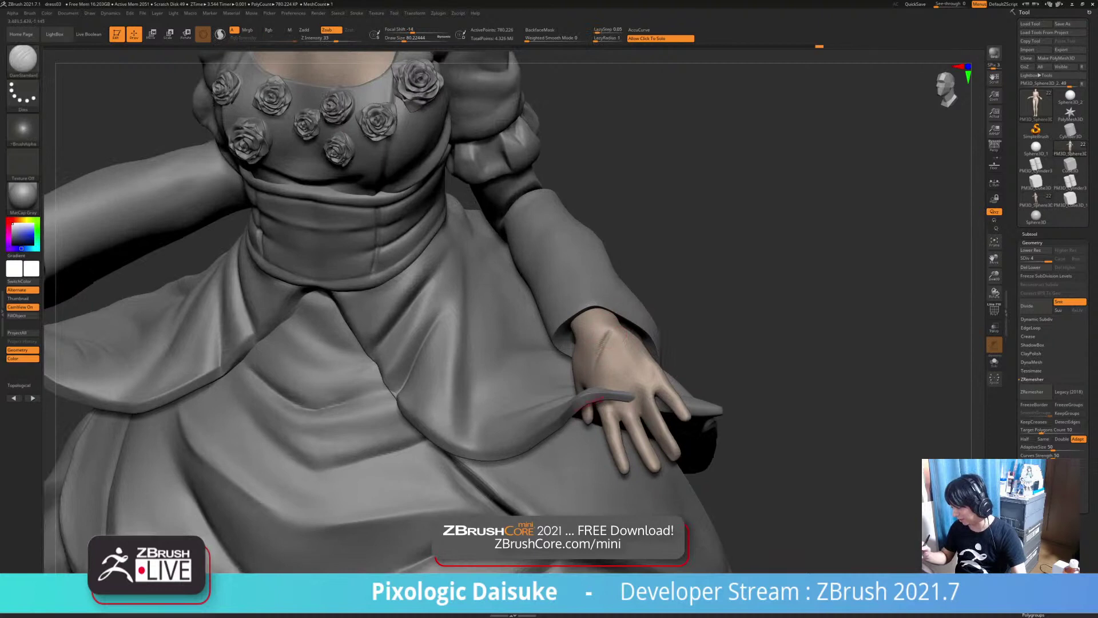
mouse_move(592, 400)
ctrl+right_down()
mouse_move(574, 358)
mouse_move(635, 357)
ctrl+right_up()
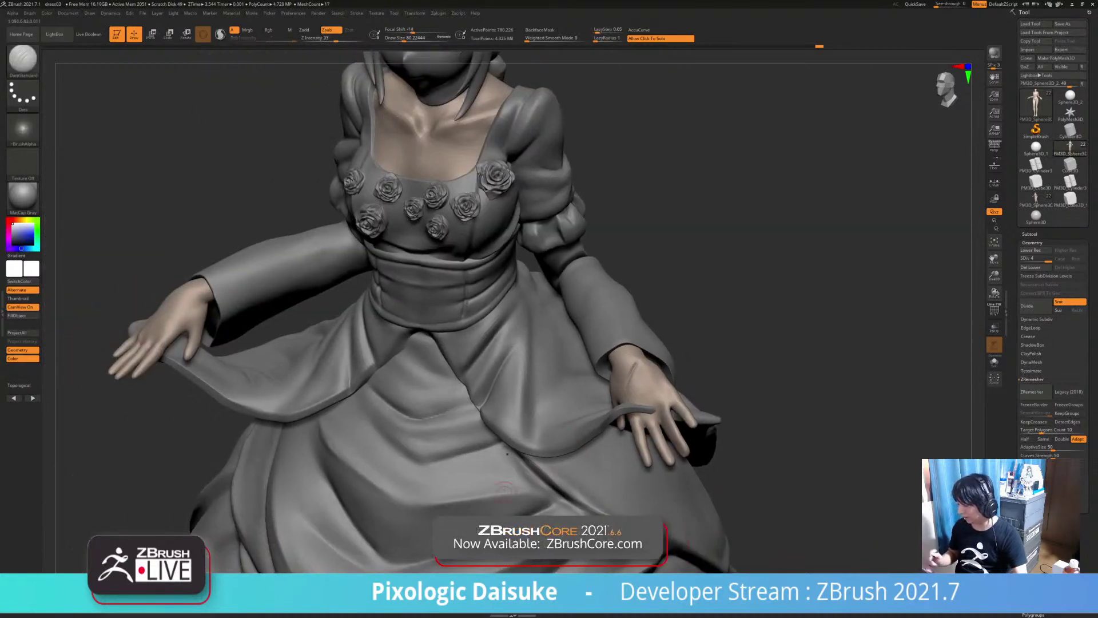
Bring back the skirt-gripping body at subdivision level 1 and raise it to level 4
key(shift+d)
key(shift+d)
key(shift+d)
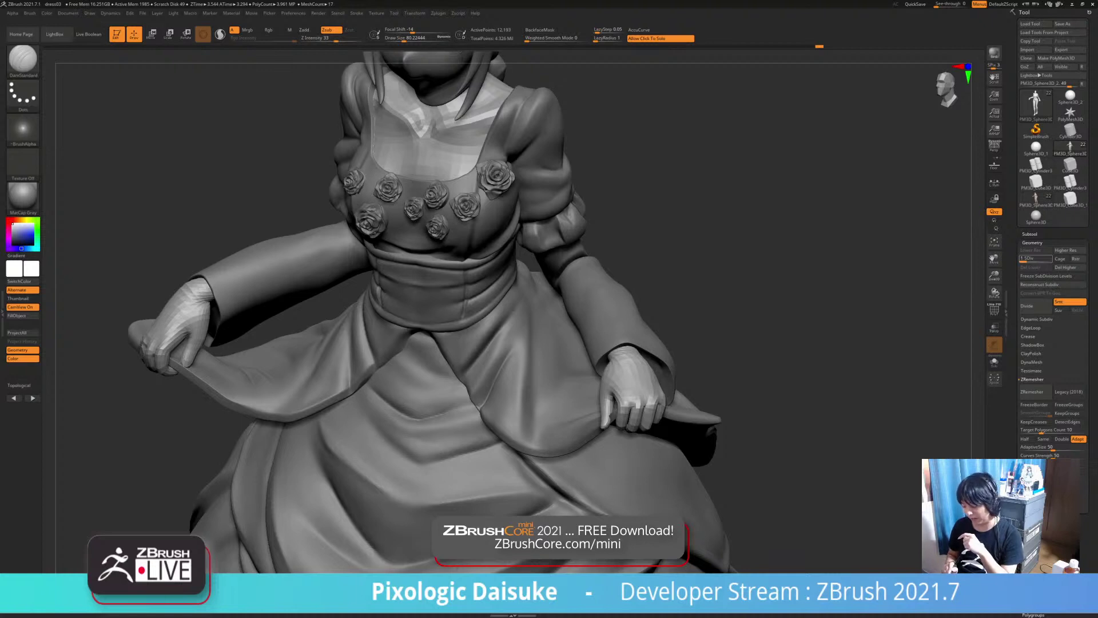
key(d)
key(d)
key(d)
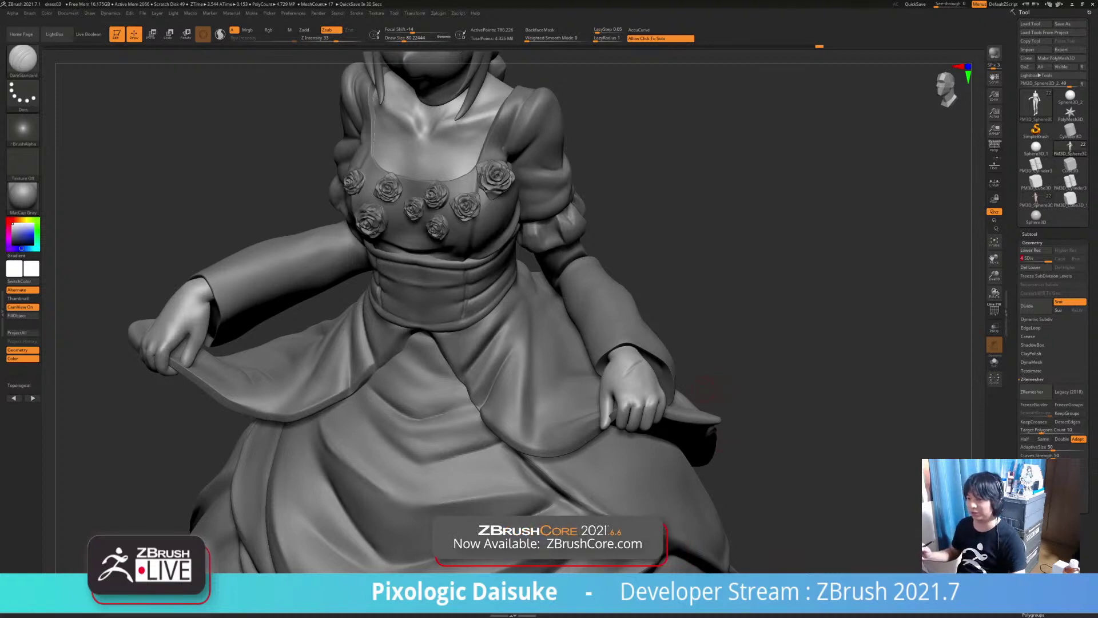
Smooth out the crease on the back of the gripping hand
mouse_move(706, 400)
ctrl+right_down()
mouse_move(664, 423)
mouse_move(677, 395)
mouse_move(670, 433)
ctrl+right_up()
shift+drag(618, 350, 616, 361)
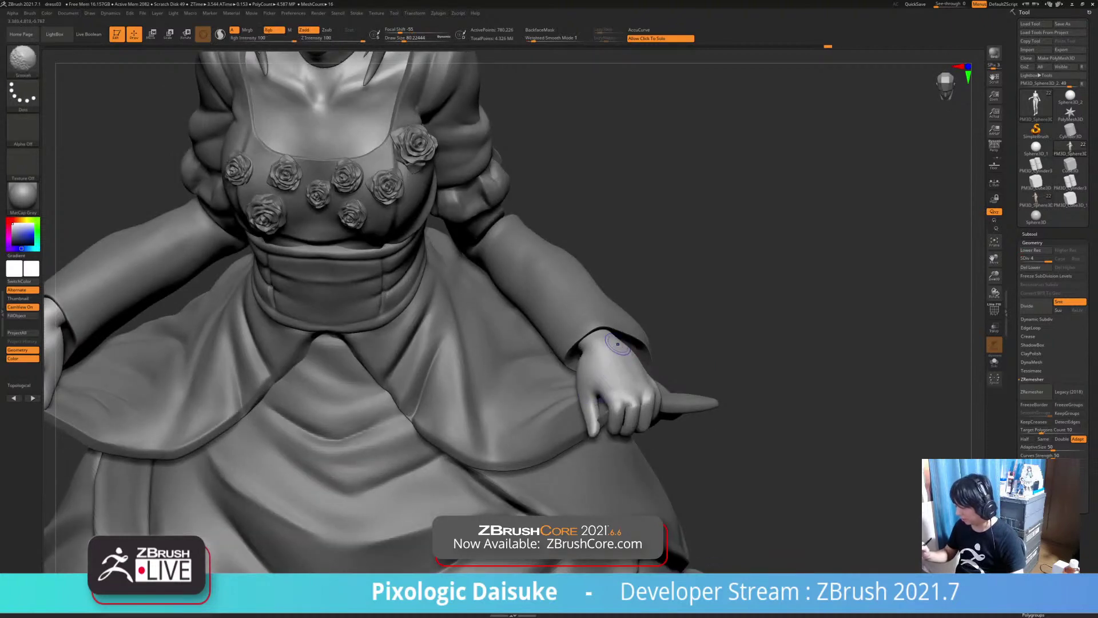
ctrl+right_drag(618, 344, 598, 229)
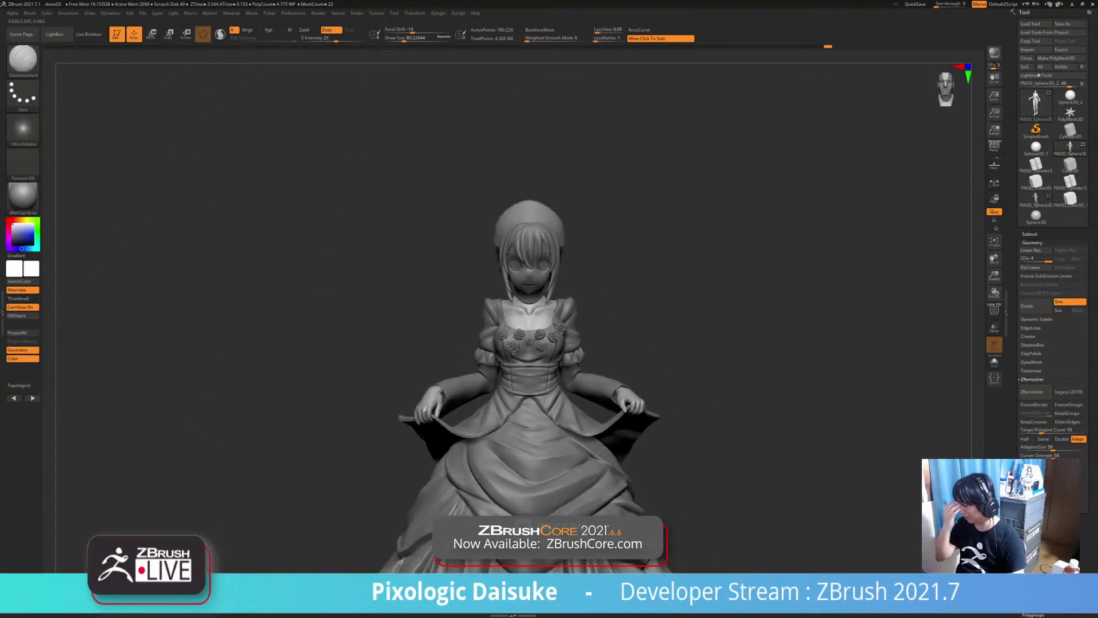
Select the body, isolate it from the clothing and show its wireframe
ctrl+right_drag(612, 343, 618, 400)
mouse_move(617, 400)
alt+right_down()
mouse_move(589, 294)
mouse_move(584, 207)
mouse_move(612, 217)
mouse_move(589, 214)
alt+right_up()
alt+click(488, 250)
ctrl+right_drag(497, 254, 519, 309)
alt+click(661, 394)
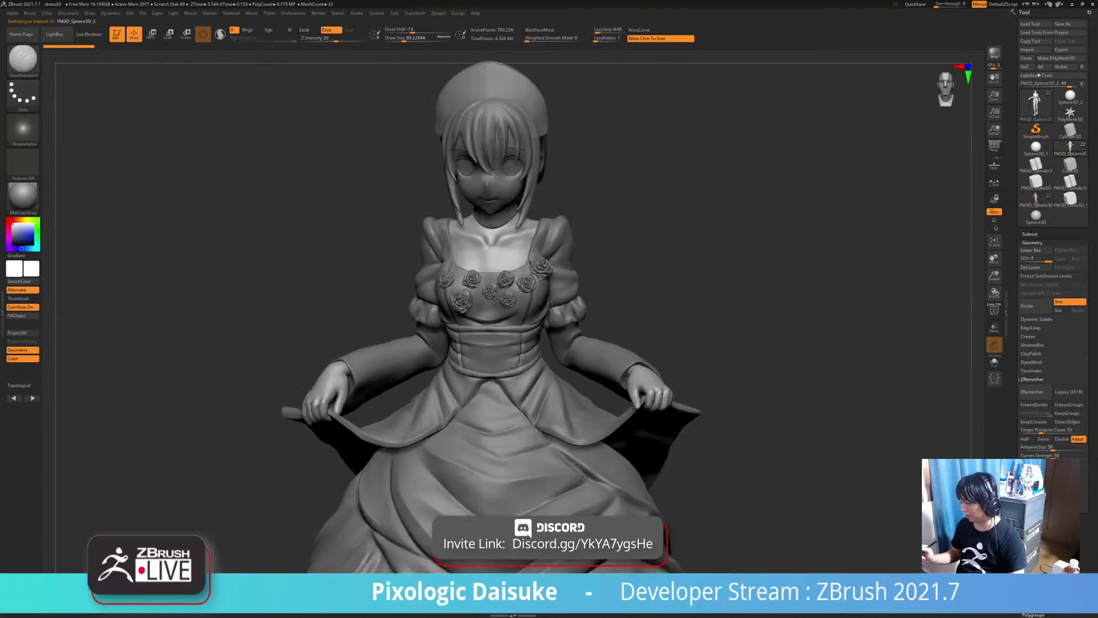
right_drag(662, 393, 665, 432)
click(738, 423)
alt+right_drag(738, 423, 691, 361)
click(693, 408)
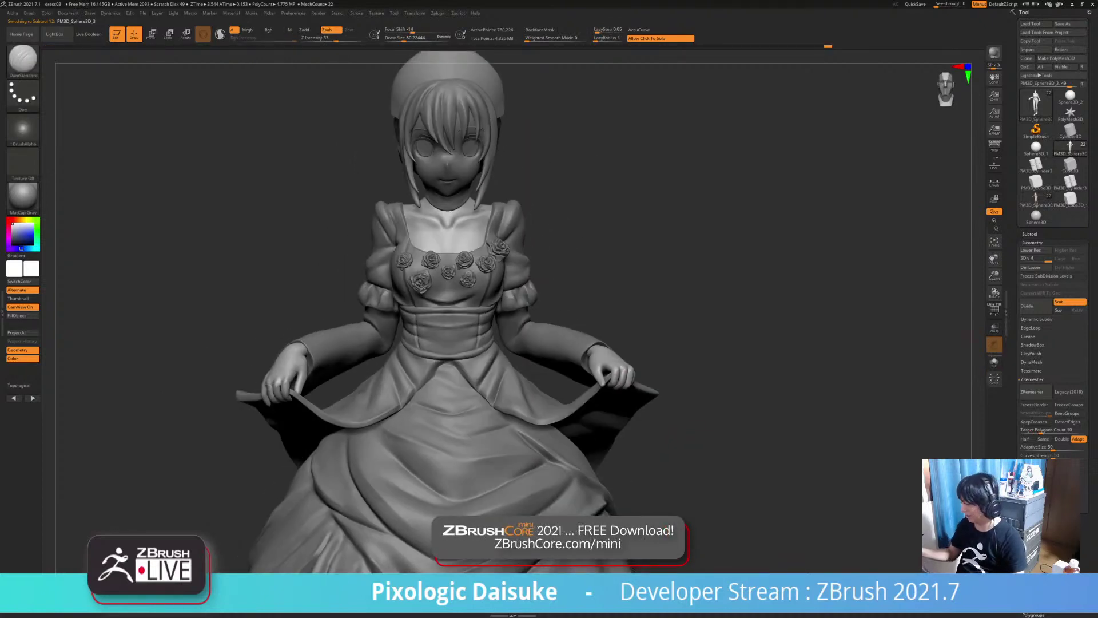
key(shift+f)
click(781, 376)
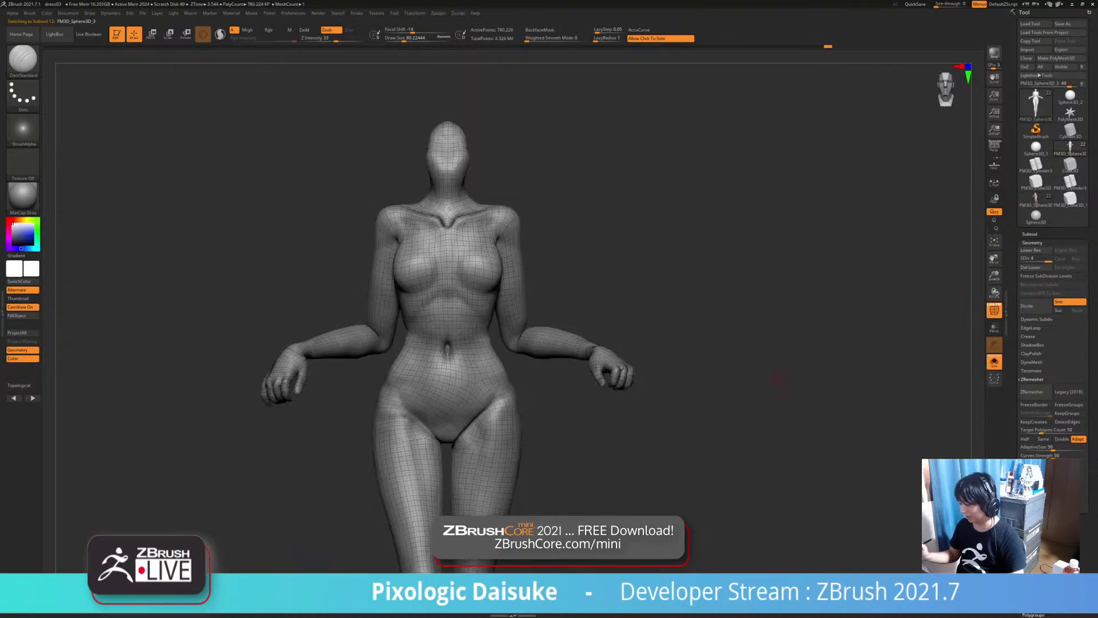
Examine the body's polygon flow around the neck and collarbones, and turn the wireframe off
ctrl+right_drag(777, 381, 778, 538)
alt+right_drag(812, 394, 801, 569)
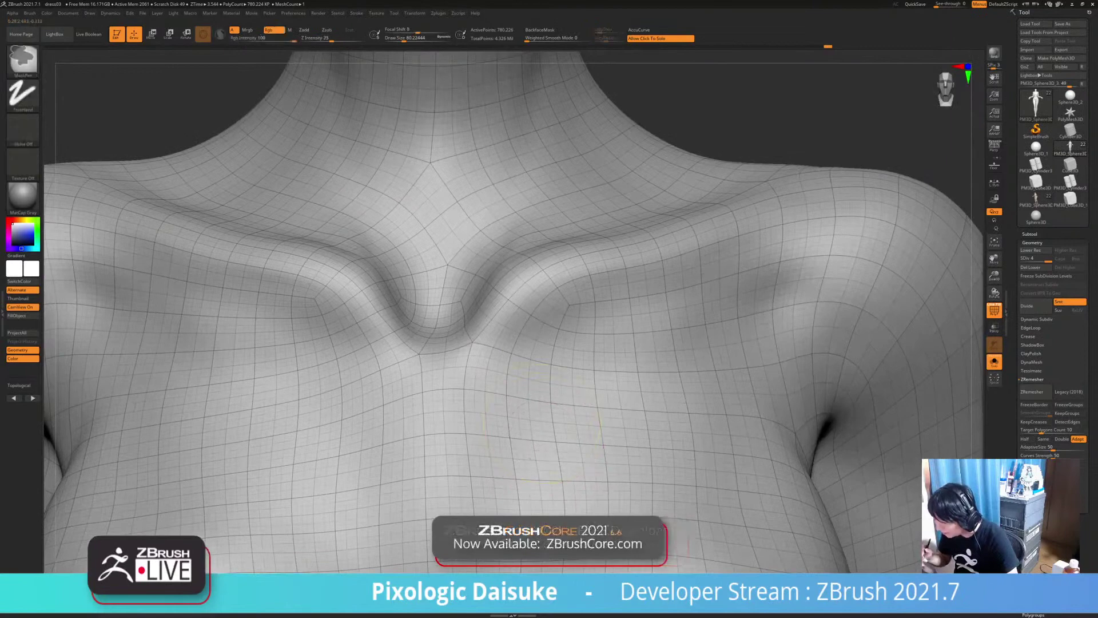
ctrl+right_drag(549, 427, 555, 349)
ctrl+right_drag(669, 396, 672, 320)
key(shift+f)
alt+right_drag(670, 366, 561, 230)
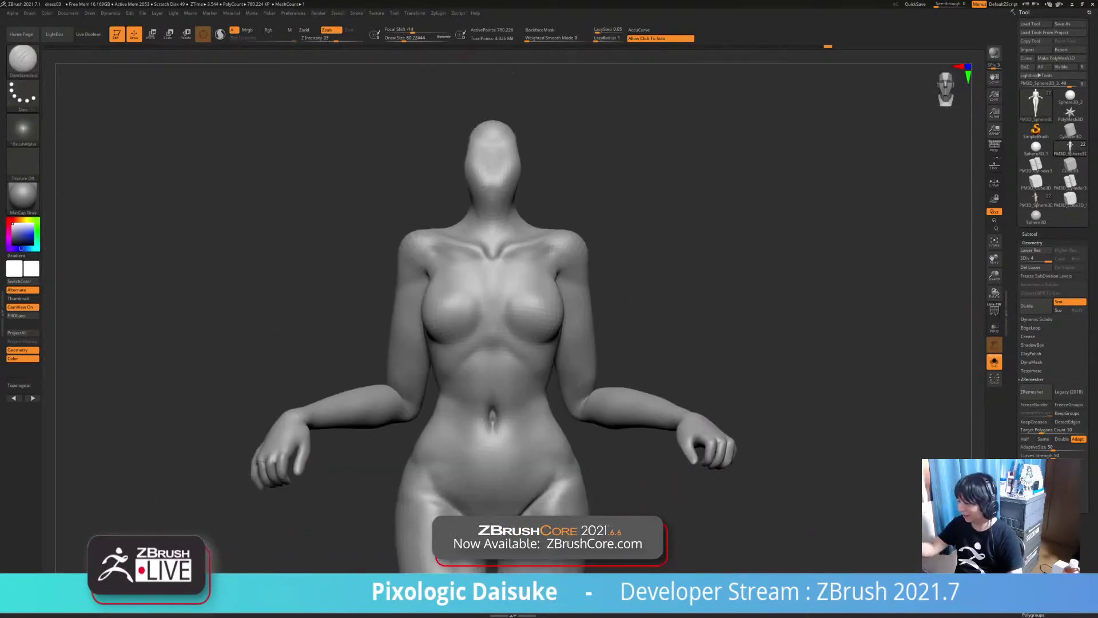
Try to use posable symmetry on the isolated body and test it on the forearms and hands
mouse_move(415, 13)
click(444, 217)
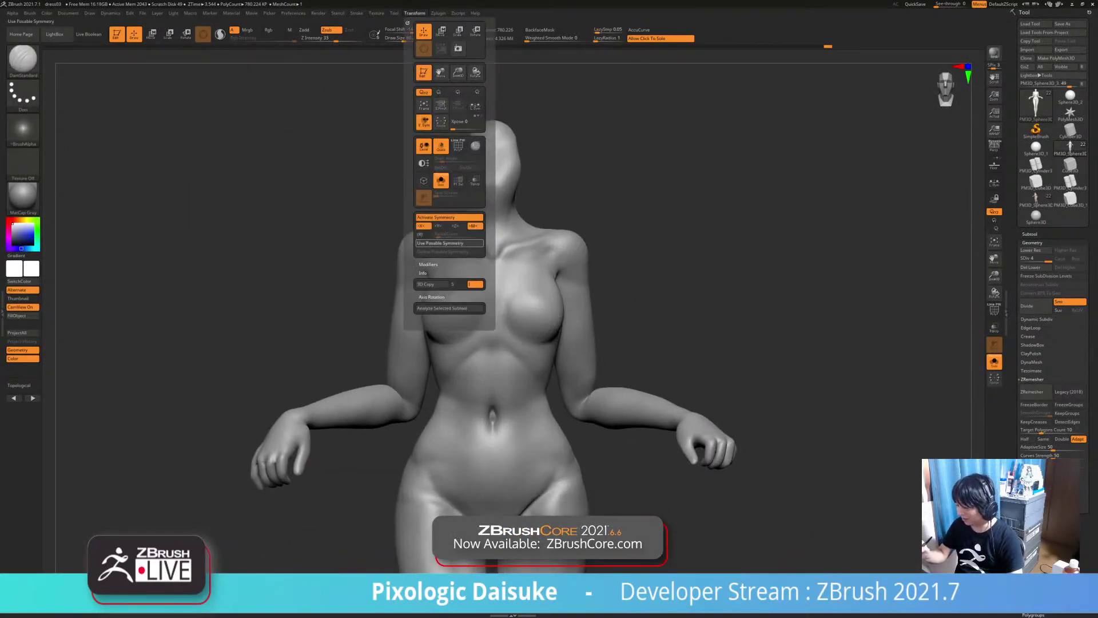
click(444, 243)
mouse_move(703, 357)
alt+right_down()
mouse_move(680, 340)
mouse_move(676, 370)
alt+right_up()
mouse_move(414, 13)
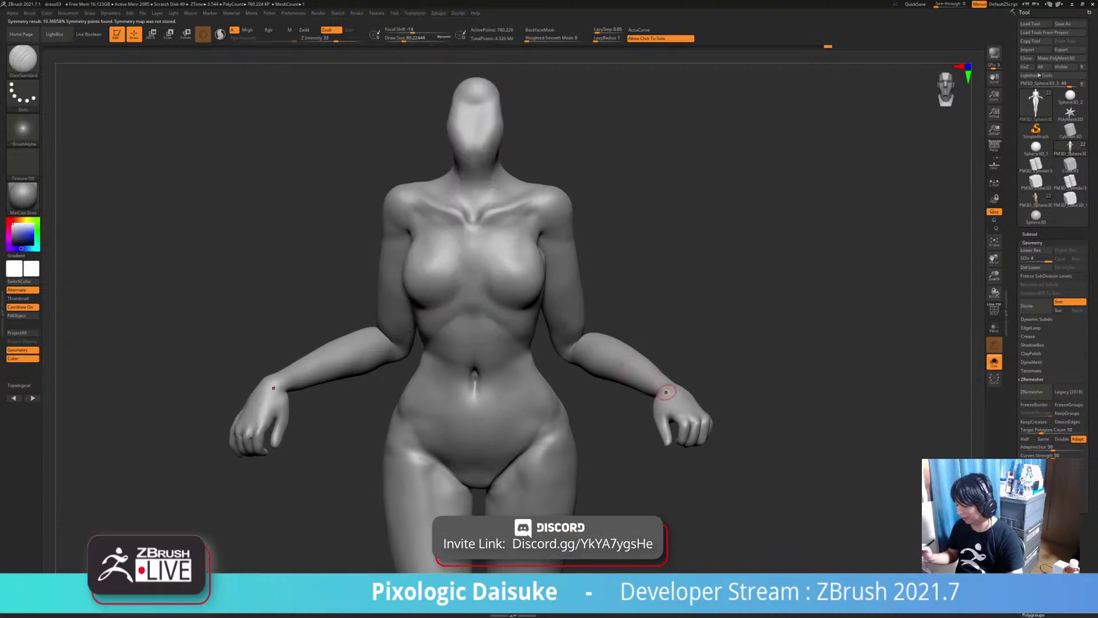
right_drag(667, 395, 668, 407)
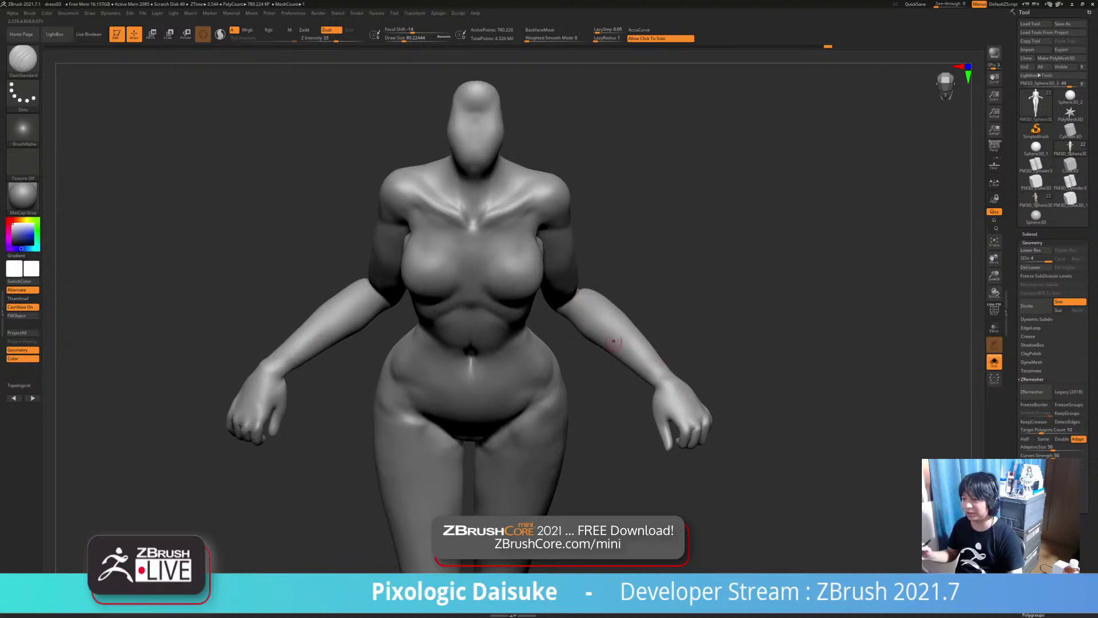
shift+drag(615, 363, 615, 420)
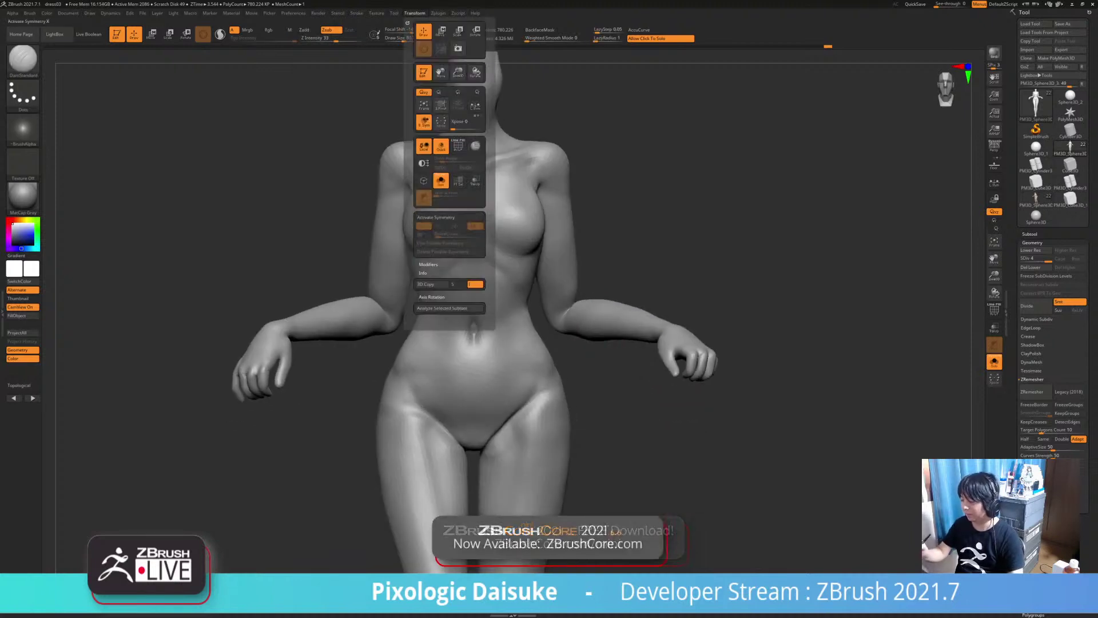
Activate ordinary X symmetry and show the complete dressed figure again
click(414, 13)
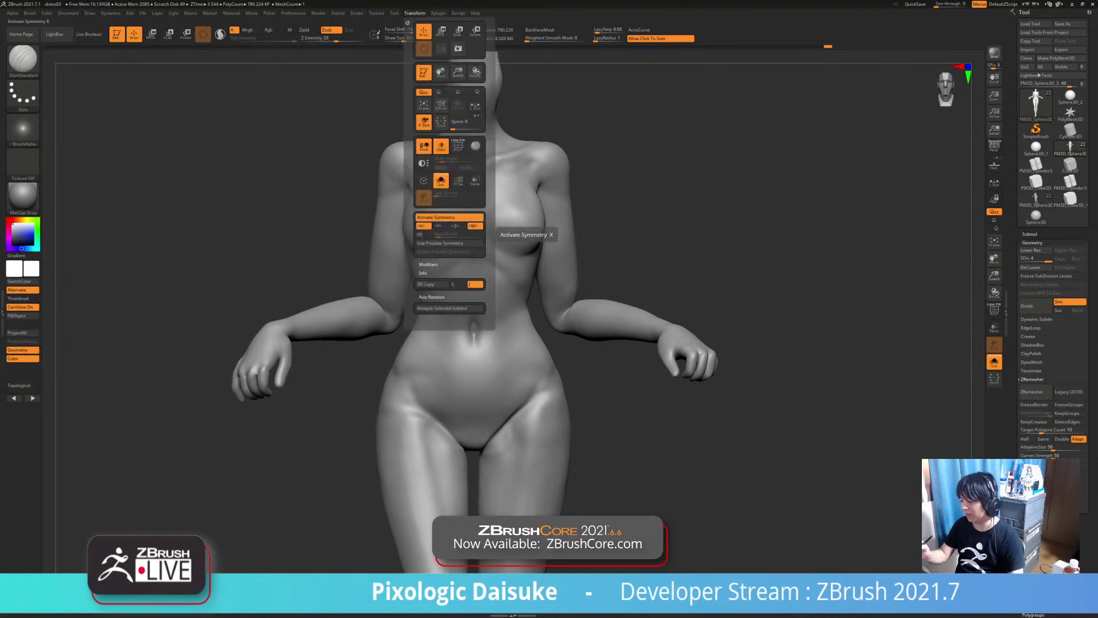
click(449, 216)
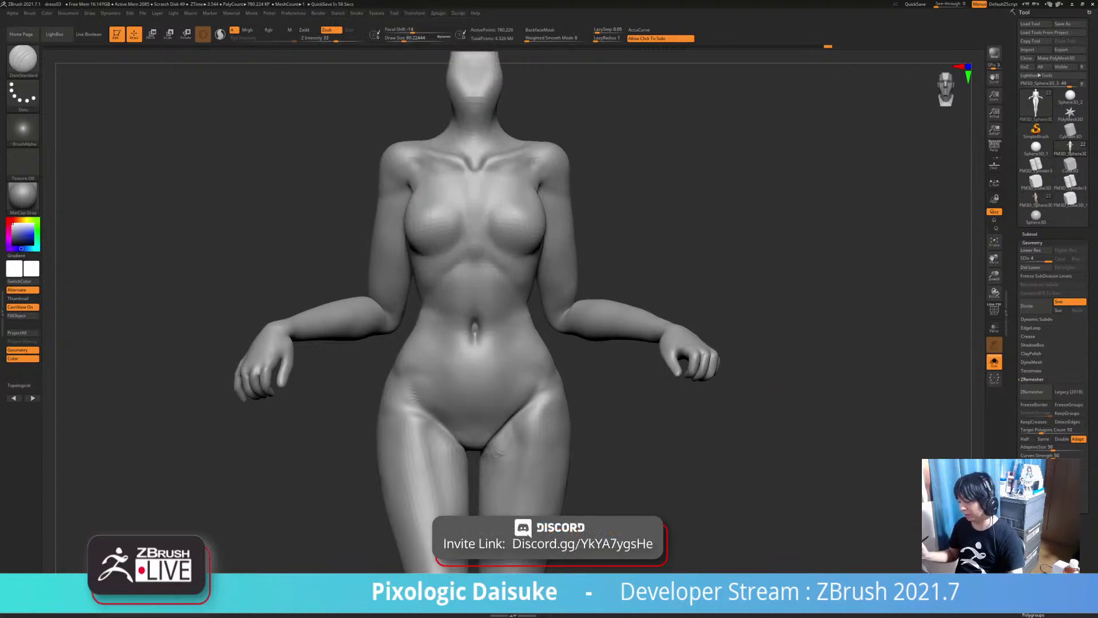
click(749, 435)
ctrl+right_drag(749, 434, 708, 396)
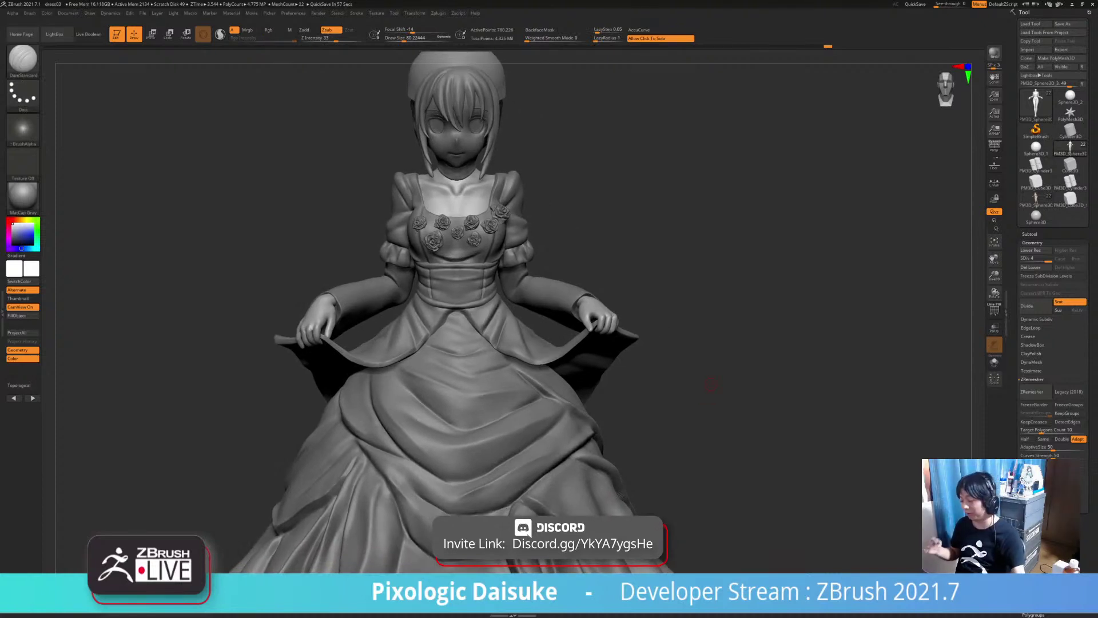
Look over the dress from behind and select the long lower sleeves
drag(710, 384, 569, 425)
right_drag(569, 426, 512, 446)
ctrl+right_drag(561, 486, 560, 443)
alt+right_drag(561, 444, 617, 473)
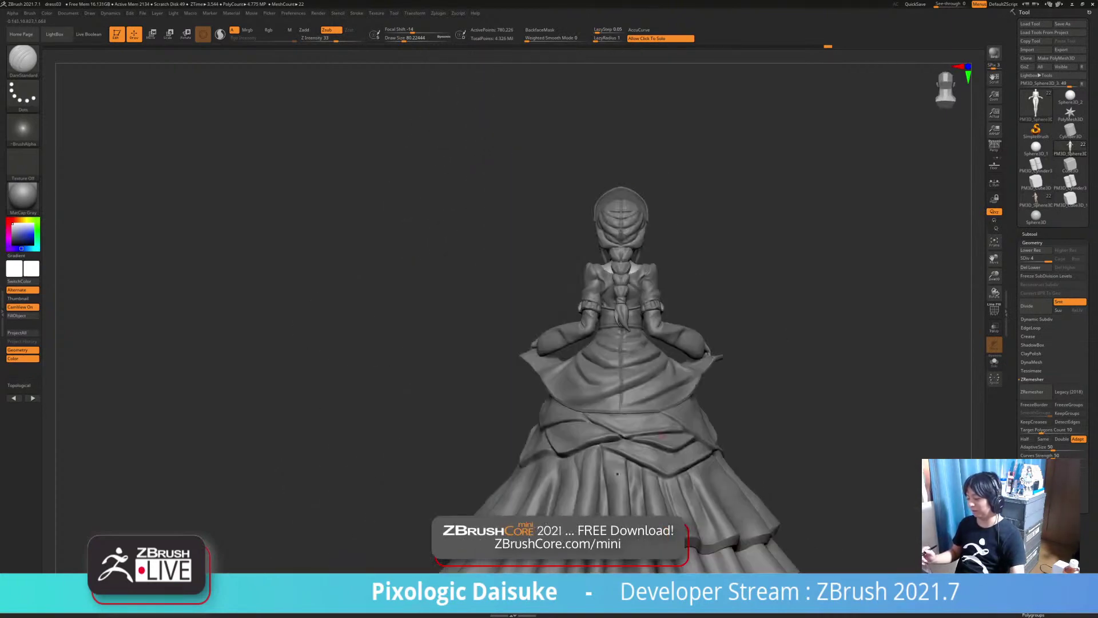
ctrl+right_drag(629, 384, 621, 445)
alt+click(527, 242)
alt+right_drag(527, 243, 482, 364)
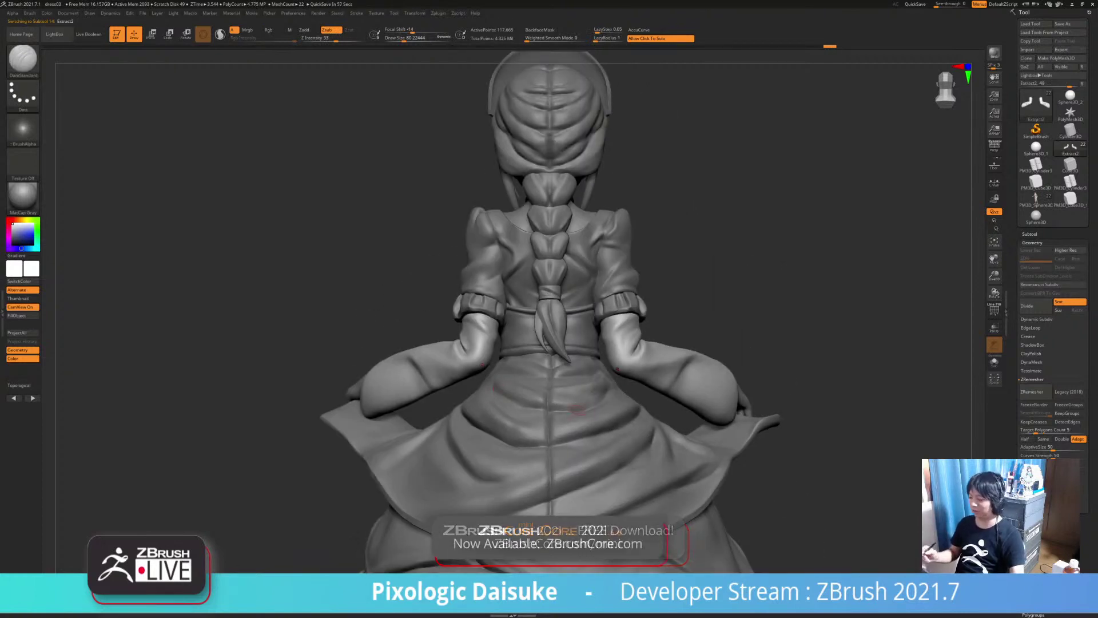
mouse_move(483, 366)
right_down()
mouse_move(506, 326)
mouse_move(565, 420)
mouse_move(615, 377)
mouse_move(652, 381)
mouse_move(586, 415)
mouse_move(595, 462)
right_up()
Select the gathered cuffs below the puffed upper sleeves and enlarge the brush slightly
alt+click(497, 313)
click(565, 425)
click(652, 380)
click(405, 38)
right_drag(595, 229, 549, 220)
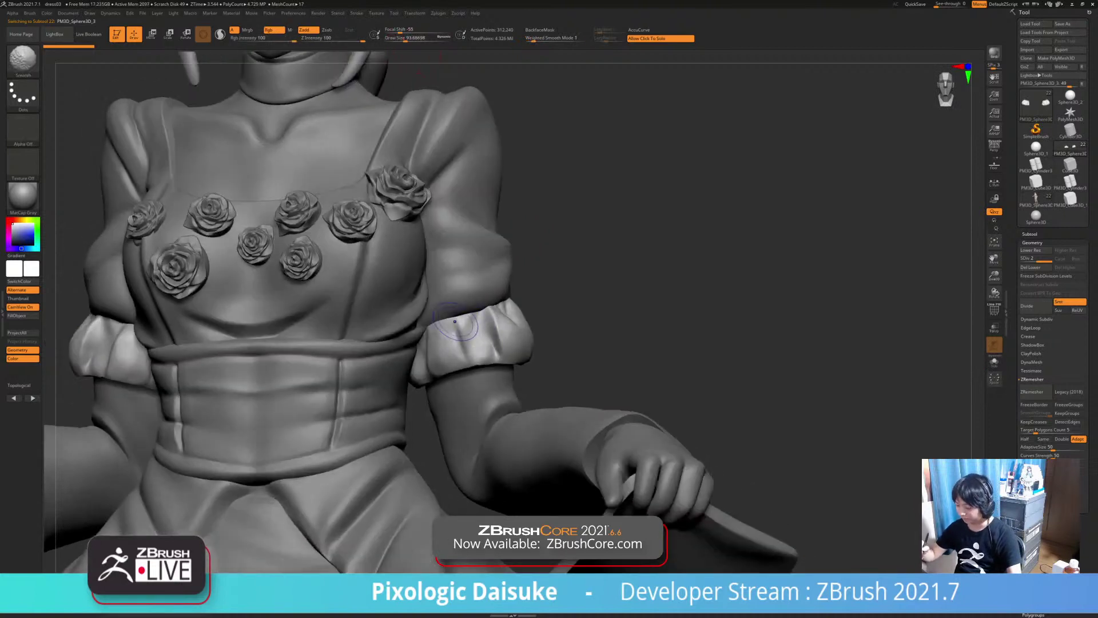
Sculpt and smooth the gathered folds on the front of the upper-sleeve cuffs
mouse_move(489, 320)
alt+mouse_down()
mouse_move(495, 349)
mouse_move(502, 343)
mouse_move(465, 341)
mouse_move(464, 352)
alt+mouse_up()
right_drag(561, 320, 606, 331)
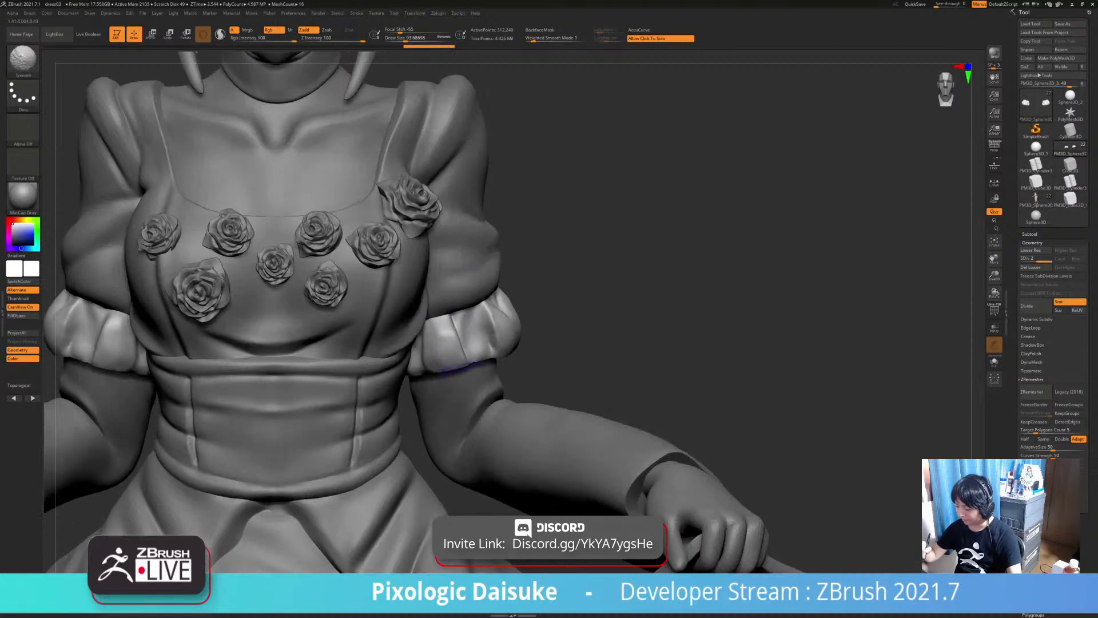
mouse_move(454, 326)
shift+mouse_down()
mouse_move(449, 346)
mouse_move(462, 332)
shift+mouse_up()
mouse_move(464, 329)
right_down()
mouse_move(477, 302)
mouse_move(482, 325)
mouse_move(503, 303)
mouse_move(548, 291)
mouse_move(580, 286)
mouse_move(592, 300)
mouse_move(575, 314)
mouse_move(568, 301)
right_up()
key(shift)
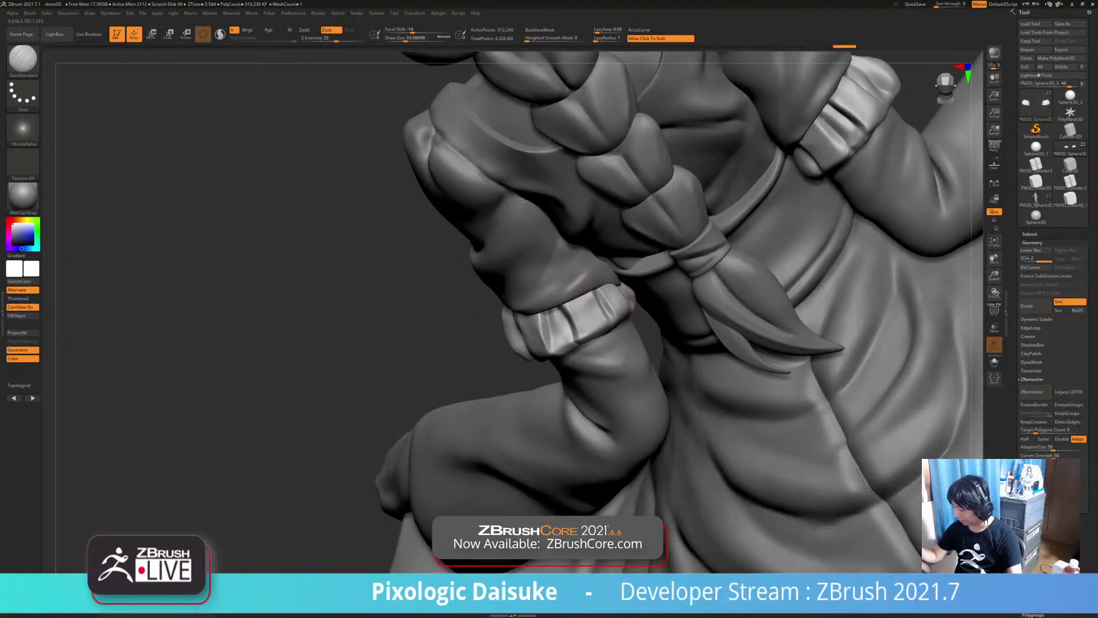
Pull the cuff's folds outward at the back of the arm with the SnakeHook brush
right_drag(584, 278, 613, 286)
right_drag(623, 331, 633, 306)
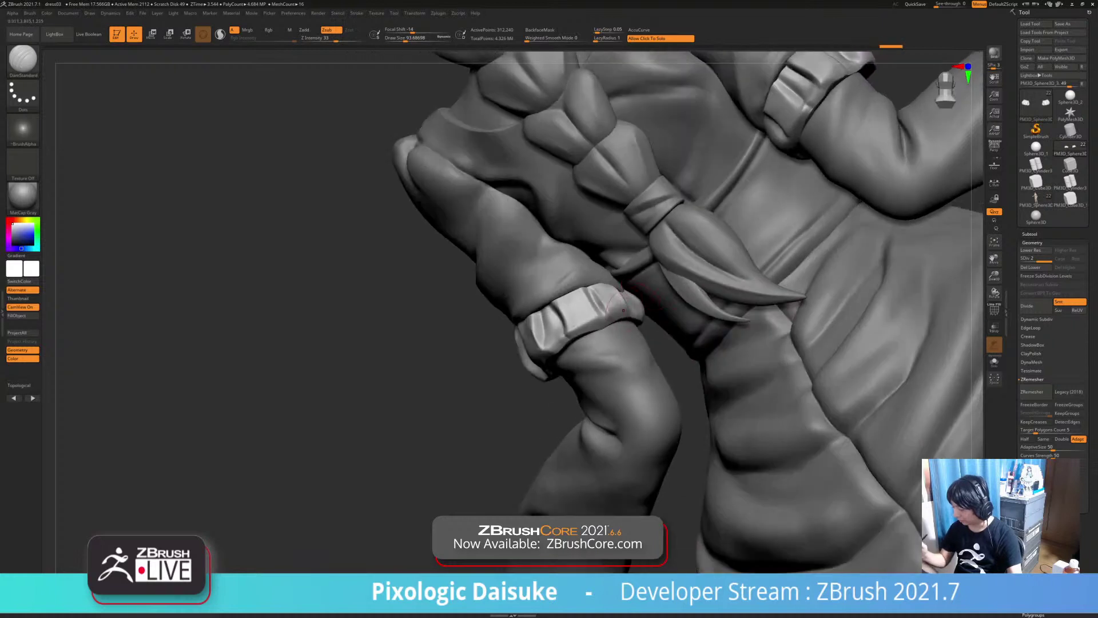
click(22, 60)
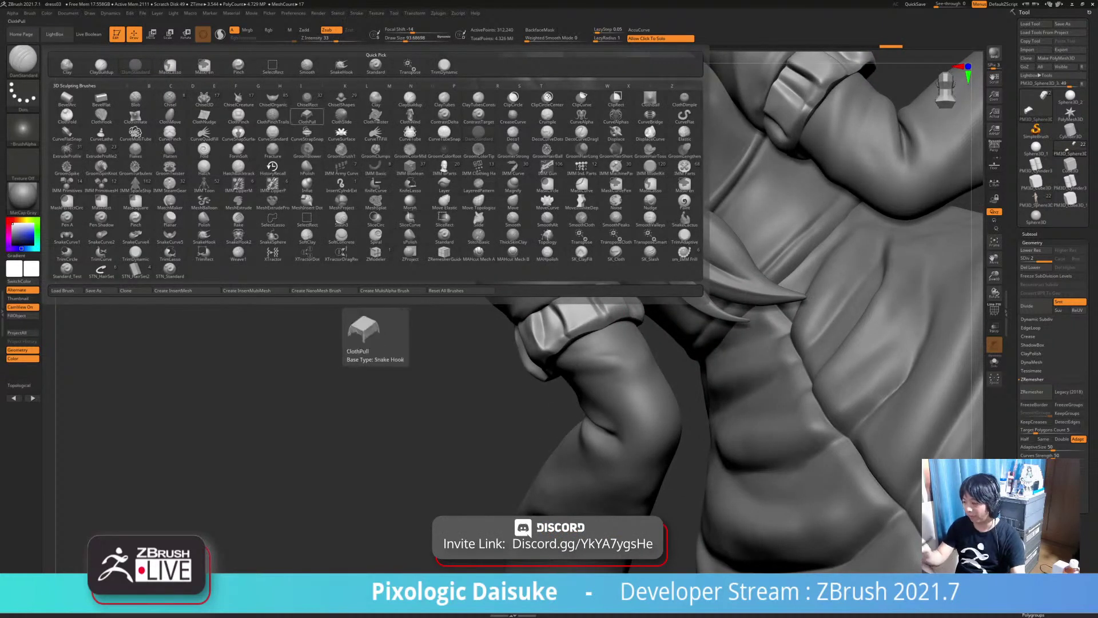
click(342, 66)
mouse_move(615, 286)
right_down()
mouse_move(624, 312)
mouse_move(606, 318)
mouse_move(607, 346)
mouse_move(607, 279)
mouse_move(612, 287)
mouse_move(540, 331)
mouse_move(560, 338)
mouse_move(543, 323)
mouse_move(536, 342)
mouse_move(524, 331)
mouse_move(526, 347)
mouse_move(506, 337)
right_up()
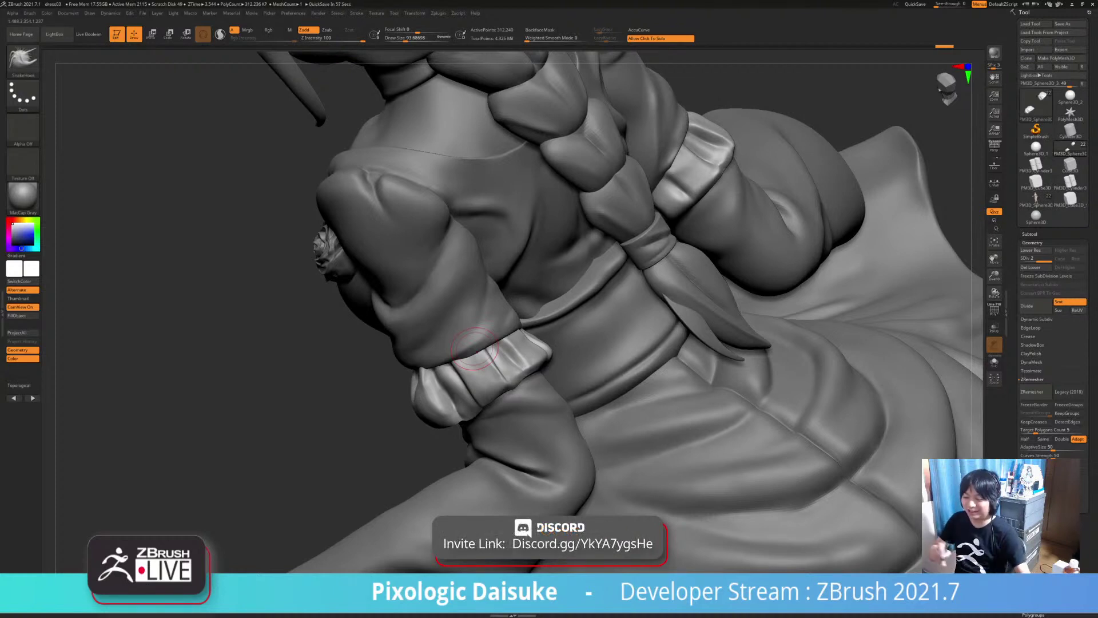
Return to the DamStandard brush and carve and smooth the folds around the back and side of the cuff
click(24, 61)
click(62, 80)
right_drag(475, 359, 495, 365)
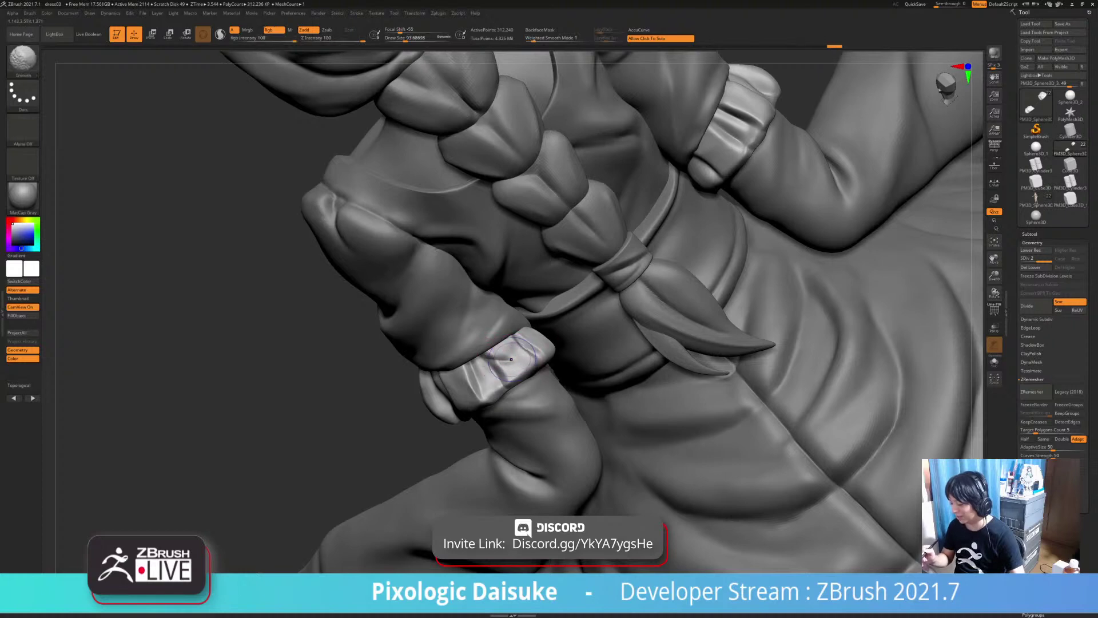
mouse_move(497, 352)
right_down()
mouse_move(520, 339)
mouse_move(479, 372)
mouse_move(519, 378)
mouse_move(483, 355)
mouse_move(500, 383)
mouse_move(514, 371)
mouse_move(493, 392)
mouse_move(535, 395)
mouse_move(486, 375)
right_up()
key(shift)
key(shift)
shift+drag(486, 375, 496, 399)
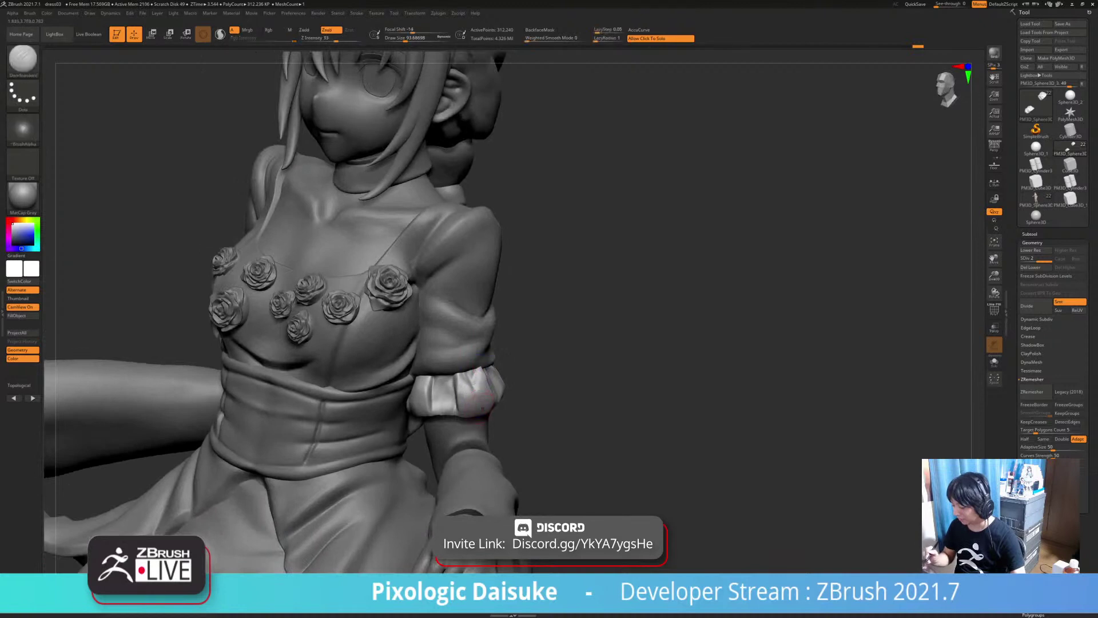
Refine the pleats on the front and outer side of the gathered cuffs
mouse_move(496, 399)
right_down()
mouse_move(415, 378)
mouse_move(450, 376)
right_up()
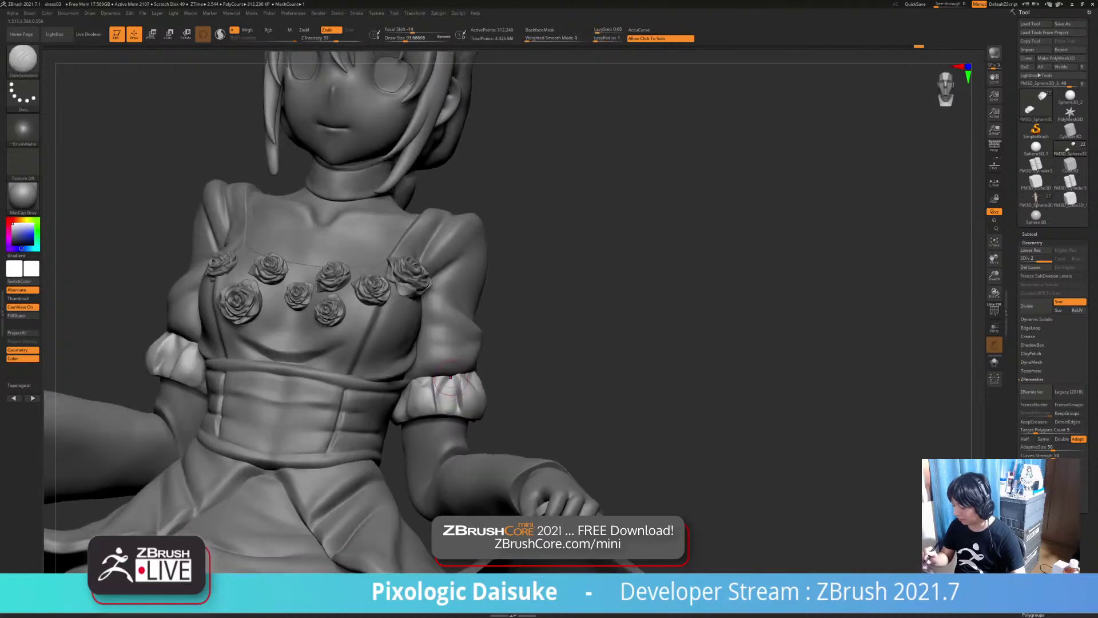
key(shift)
mouse_move(456, 380)
ctrl+right_down()
mouse_move(458, 337)
mouse_move(498, 380)
ctrl+right_up()
mouse_move(497, 381)
ctrl+right_down()
mouse_move(496, 349)
mouse_move(496, 366)
mouse_move(471, 380)
ctrl+right_up()
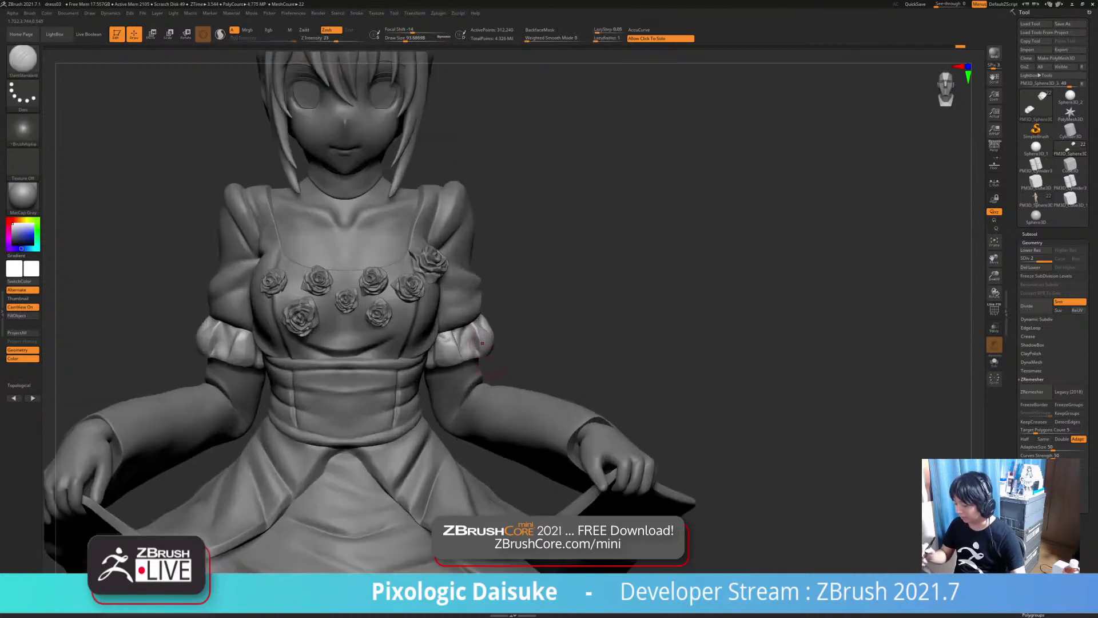
mouse_move(486, 325)
right_down()
mouse_move(469, 326)
mouse_move(490, 391)
mouse_move(498, 338)
mouse_move(524, 354)
mouse_move(616, 337)
mouse_move(619, 395)
right_up()
mouse_move(619, 394)
alt+right_down()
mouse_move(645, 416)
mouse_move(648, 447)
mouse_move(589, 446)
mouse_move(633, 462)
alt+right_up()
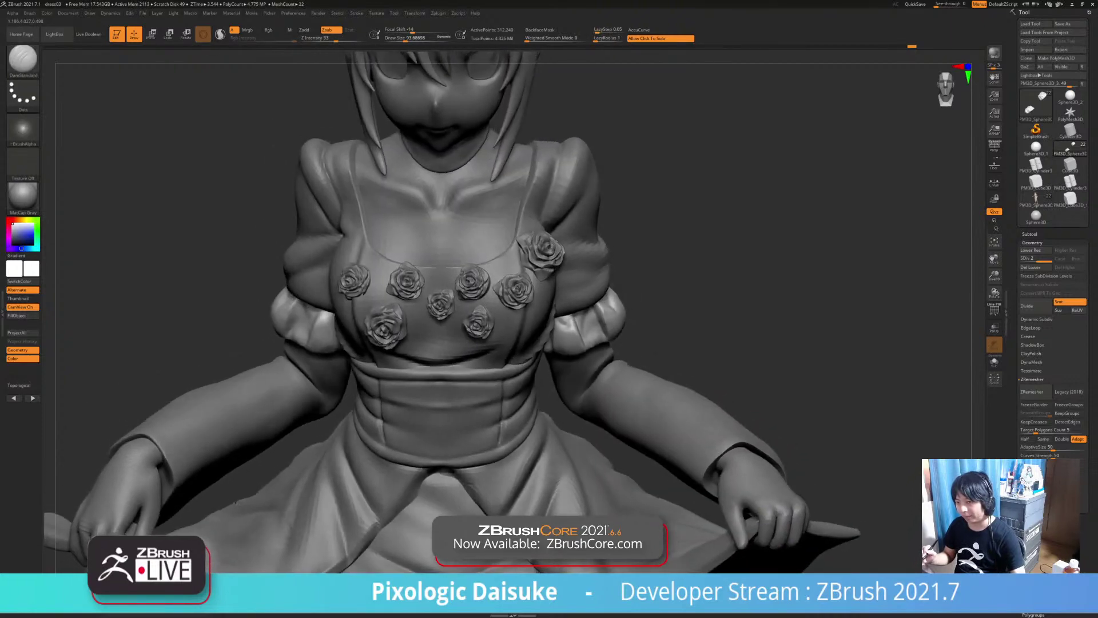
Review the whole figure from the front, above and side, and select the body
right_drag(529, 417, 672, 275)
ctrl+right_drag(672, 315, 666, 289)
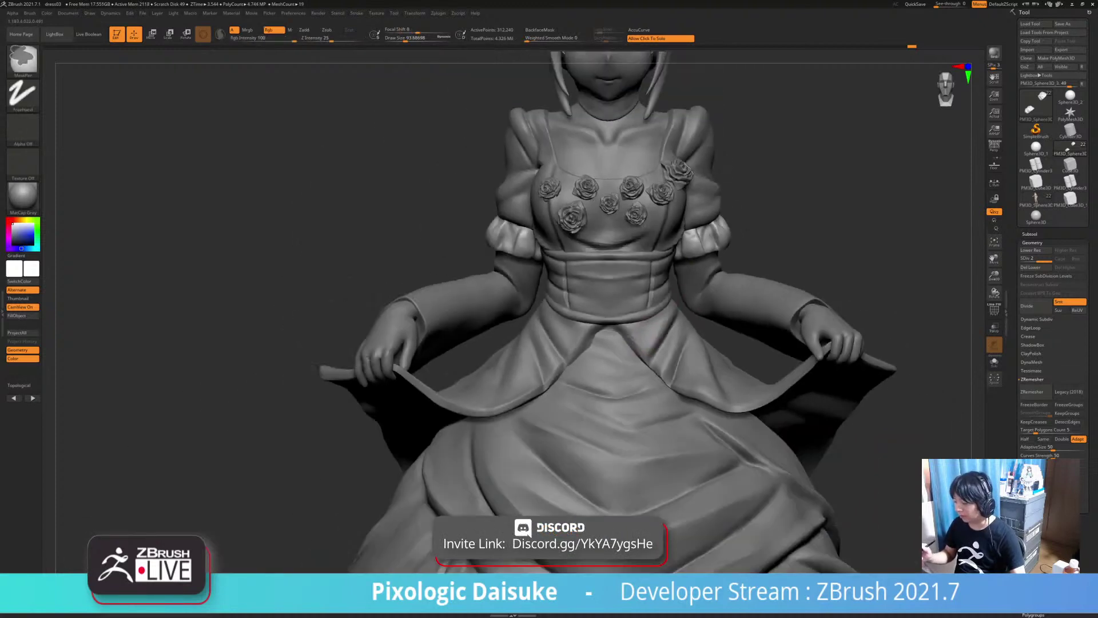
alt+right_drag(645, 352, 595, 418)
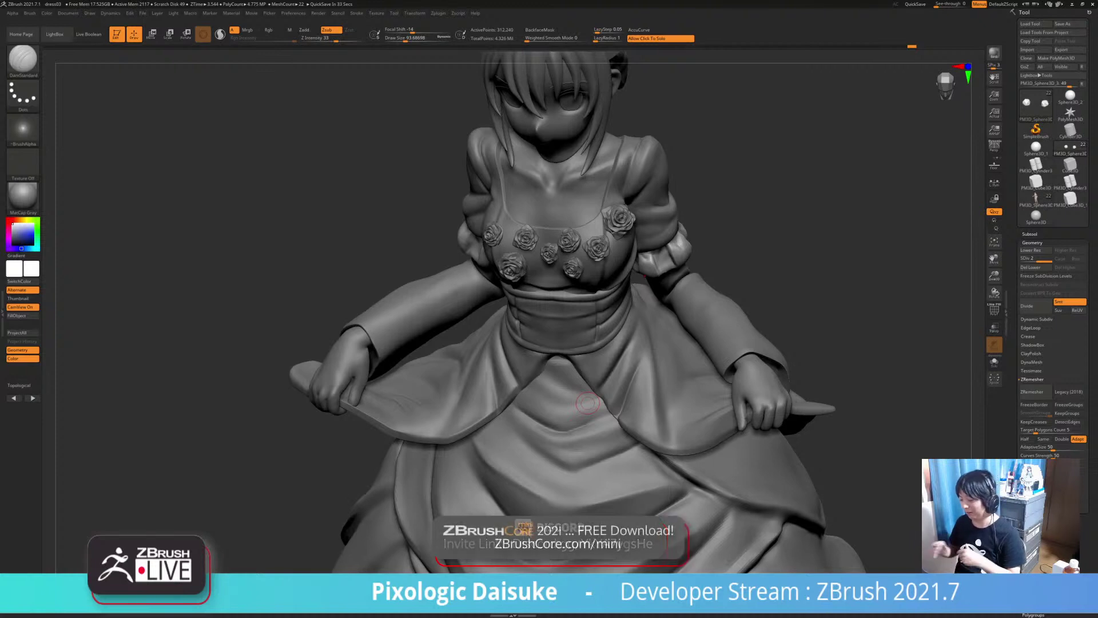
right_drag(588, 403, 595, 369)
right_drag(397, 355, 648, 416)
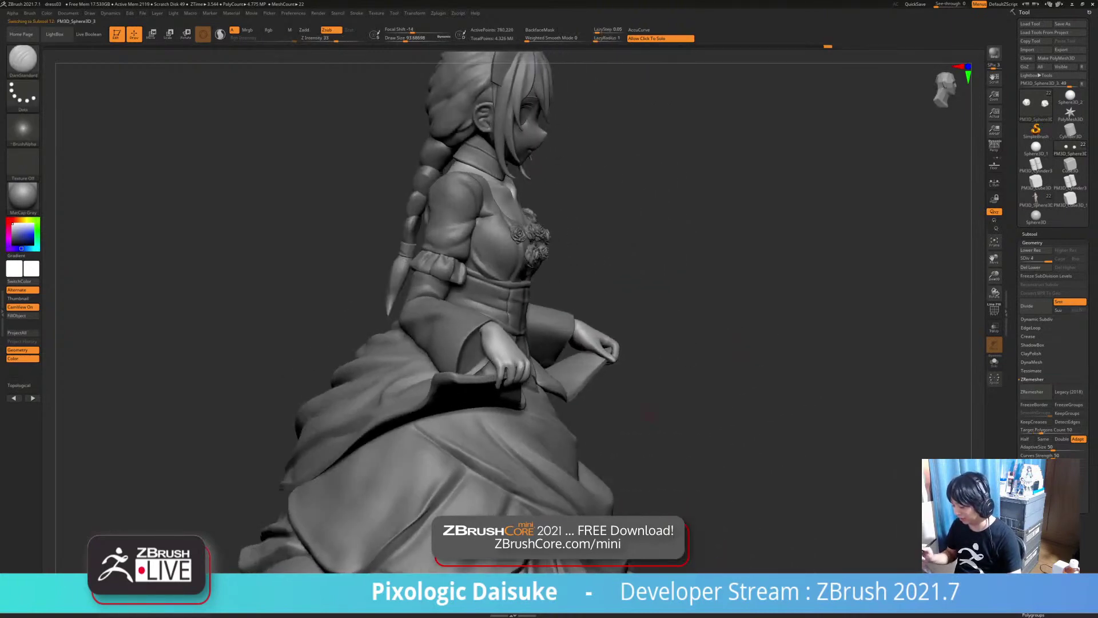
click(649, 372)
ctrl+right_drag(649, 372, 687, 357)
mouse_move(651, 421)
ctrl+right_down()
mouse_move(646, 378)
mouse_move(604, 429)
mouse_move(646, 441)
ctrl+right_up()
click(600, 439)
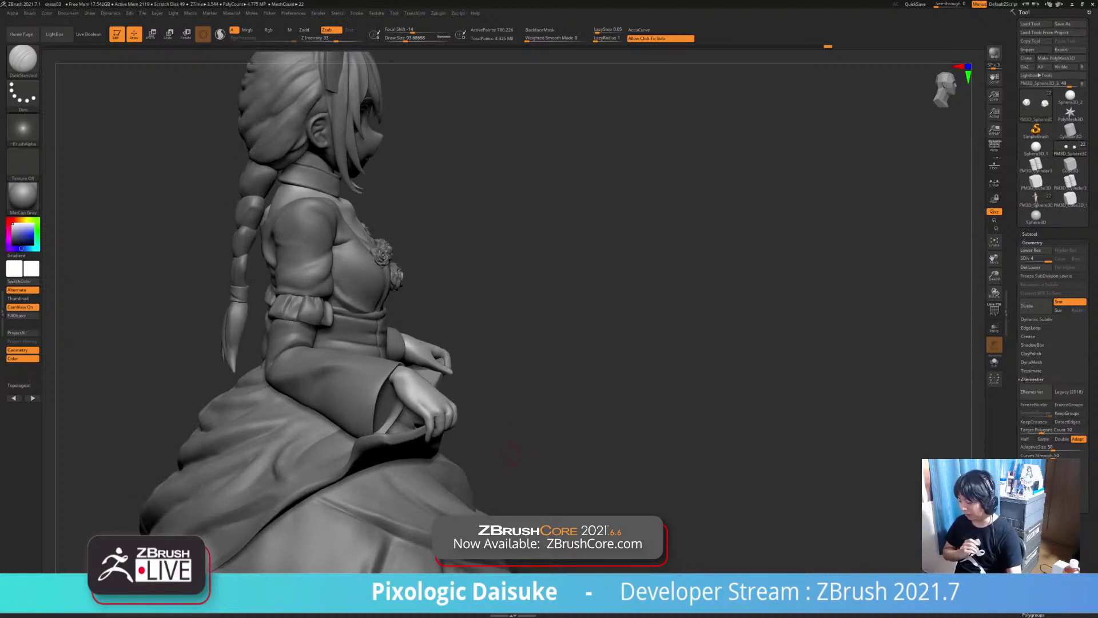
Isolate the body beneath the dress and frame the forearm and skirt-gripping hand
mouse_move(512, 455)
right_down()
mouse_move(593, 438)
mouse_move(600, 486)
mouse_move(618, 365)
mouse_move(662, 446)
right_up()
mouse_move(661, 446)
alt+right_down()
mouse_move(640, 362)
mouse_move(683, 332)
mouse_move(649, 317)
mouse_move(638, 366)
alt+right_up()
ctrl+right_drag(543, 192, 548, 123)
alt+right_drag(548, 123, 552, 237)
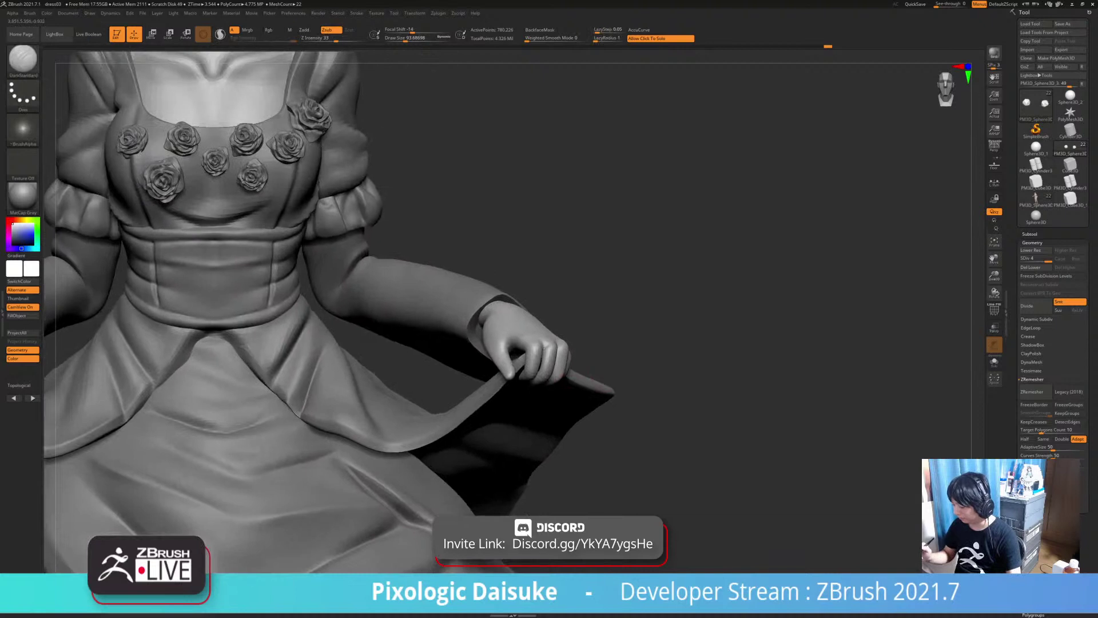
click(646, 297)
mouse_move(646, 297)
ctrl+right_down()
mouse_move(646, 266)
mouse_move(666, 257)
mouse_move(689, 220)
mouse_move(680, 214)
ctrl+right_up()
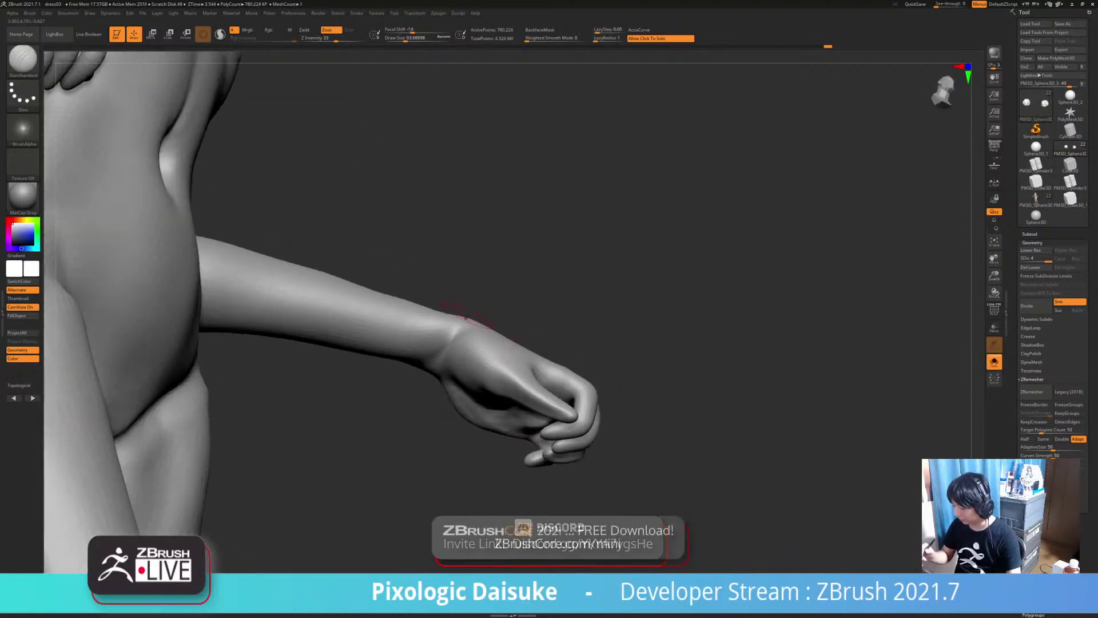
Build up and smooth the wrist and base of the hand with the ClayBuildup brush
click(24, 61)
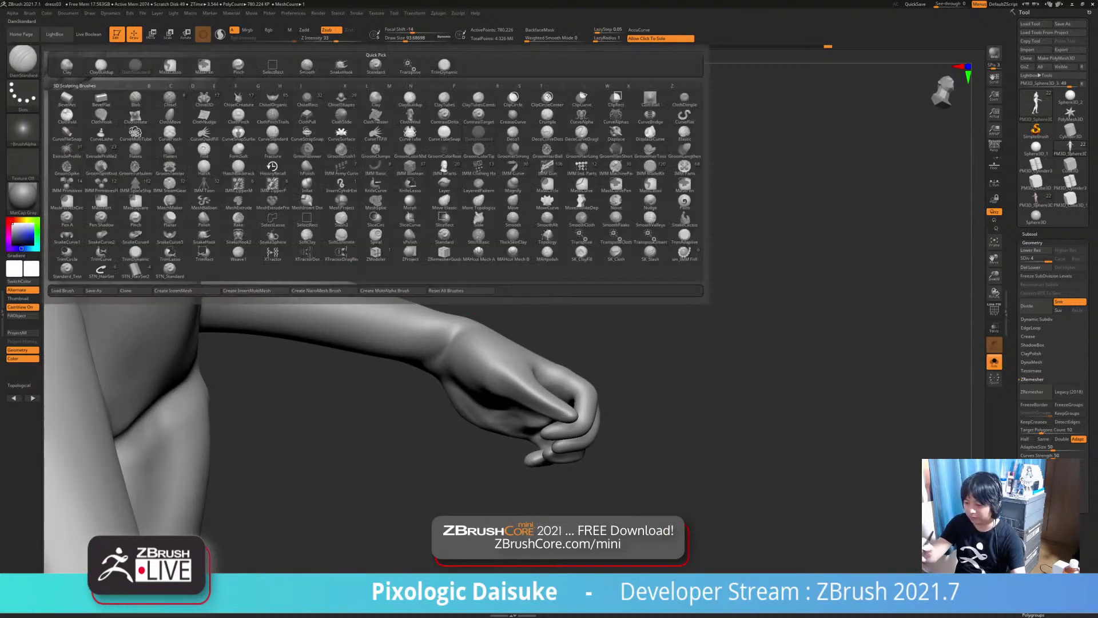
click(101, 67)
right_drag(472, 63, 493, 104)
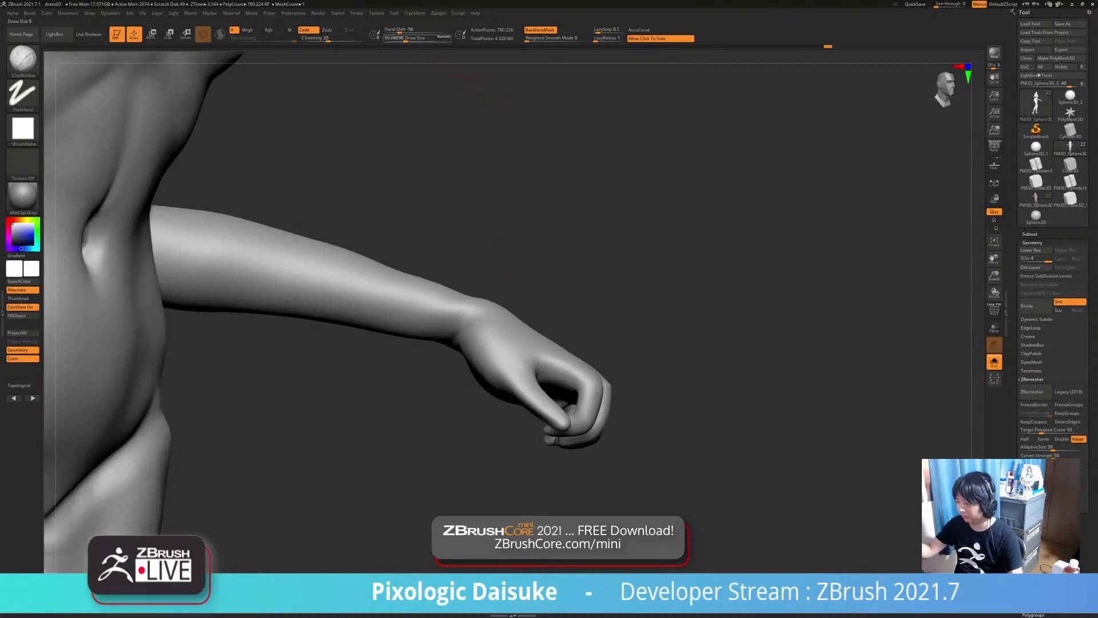
right_drag(460, 286, 466, 320)
key(shift)
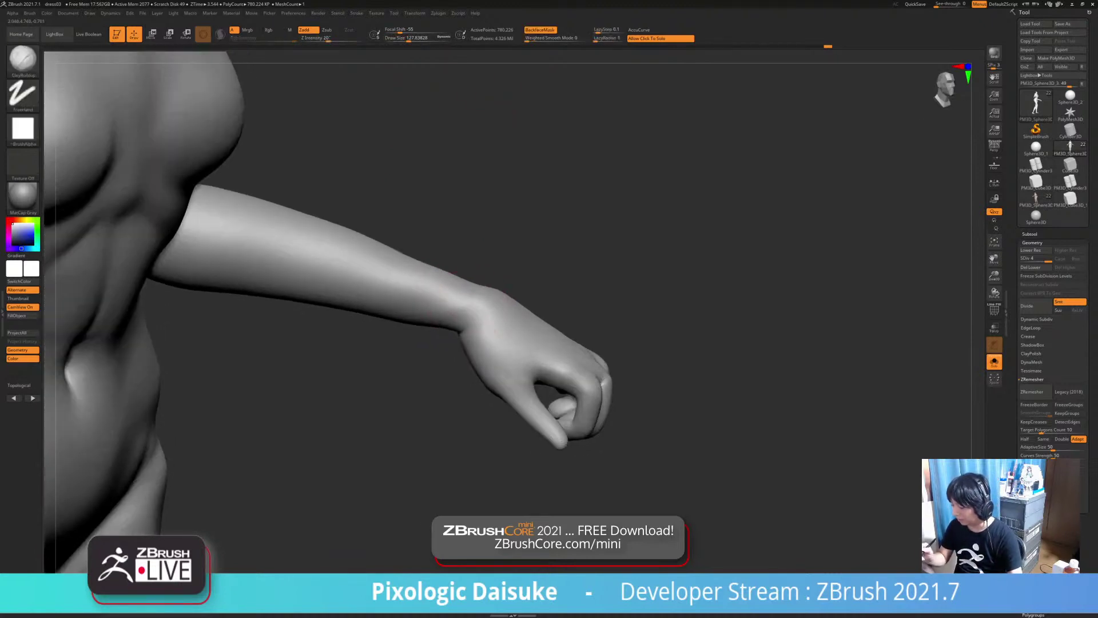
shift+drag(468, 284, 471, 283)
mouse_move(470, 282)
right_down()
mouse_move(432, 277)
mouse_move(455, 312)
mouse_move(455, 252)
right_up()
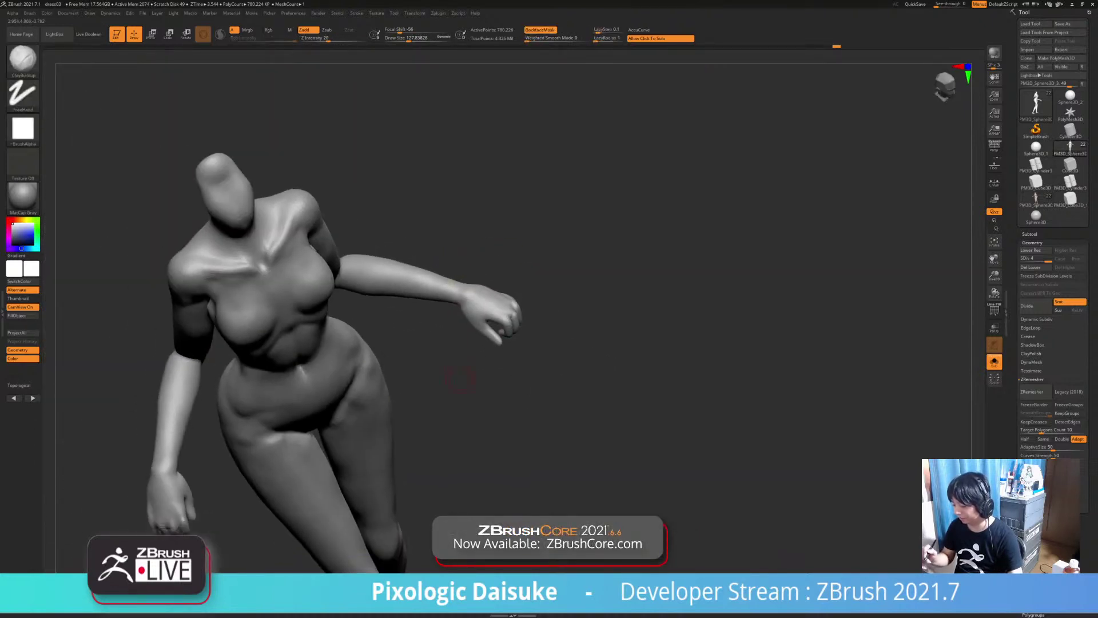
Mask the body above the knee and try rotating one lower leg backward around the knee joint
right_drag(624, 394, 466, 178)
click(151, 35)
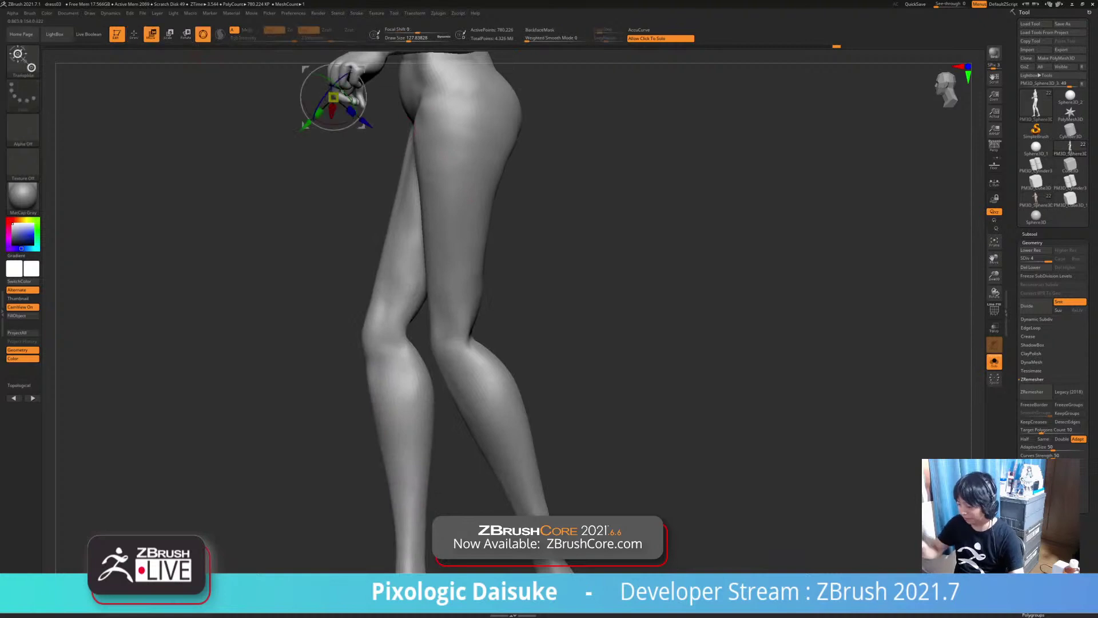
ctrl+drag(450, 344, 458, 360)
ctrl+right_drag(488, 352, 487, 332)
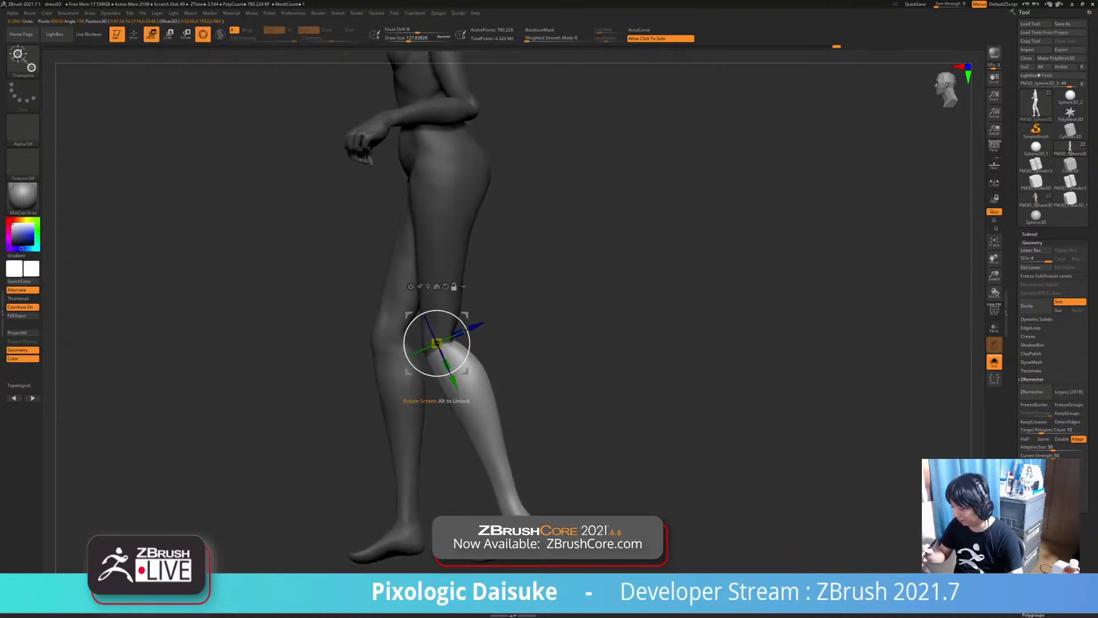
drag(468, 351, 467, 318)
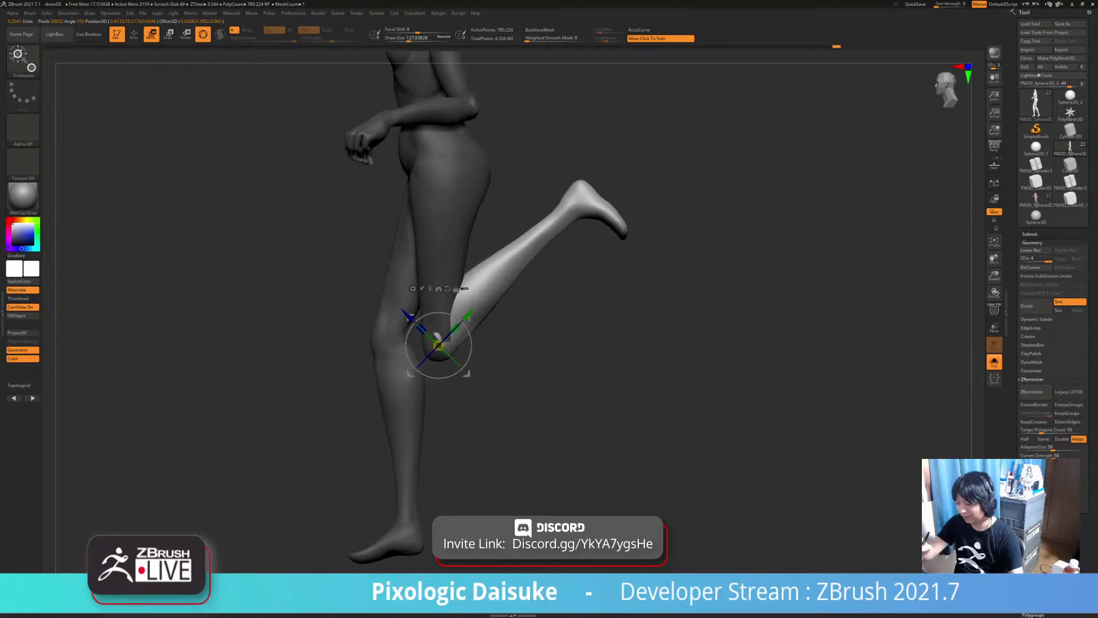
key(q)
mouse_move(439, 312)
ctrl+right_down()
mouse_move(440, 332)
mouse_move(453, 330)
mouse_move(446, 344)
mouse_move(437, 327)
ctrl+right_up()
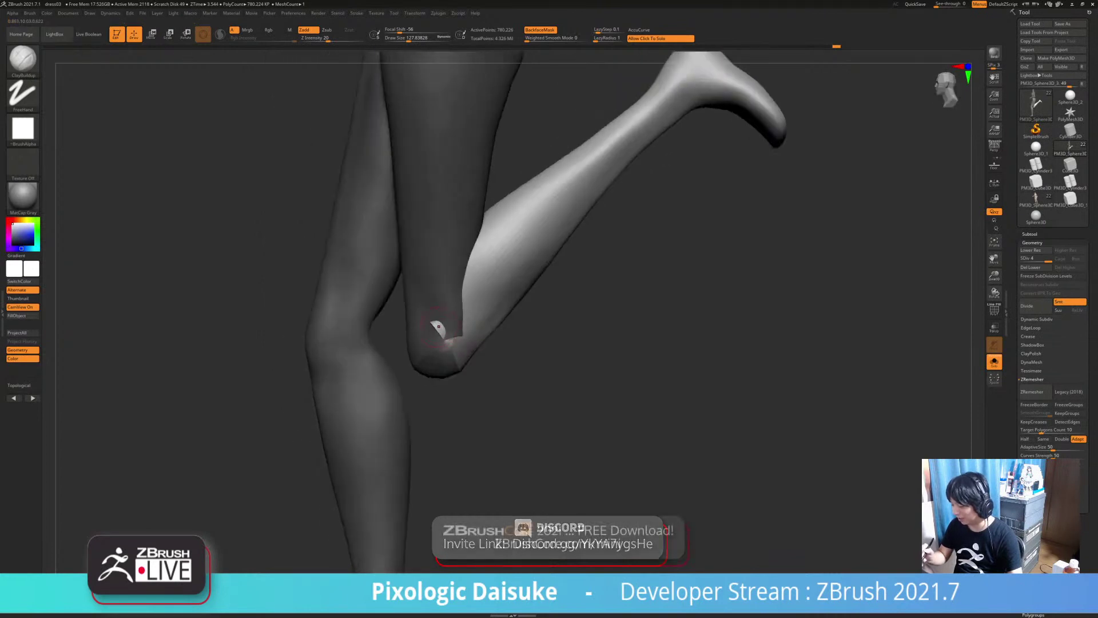
alt+right_drag(455, 285, 402, 332)
mouse_move(492, 395)
ctrl+right_down()
mouse_move(494, 357)
mouse_move(434, 342)
ctrl+right_up()
key(ctrl+z)
ctrl+drag(545, 326, 553, 359)
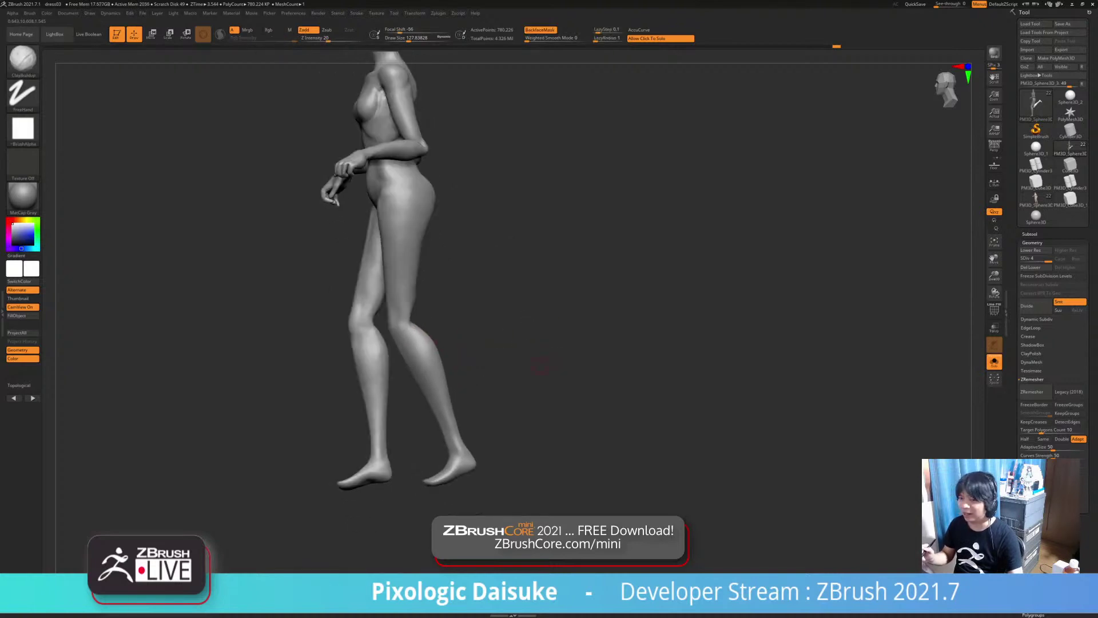
Examine the isolated body's proportions and legs from the front and back
click(513, 385)
mouse_move(522, 383)
ctrl+right_down()
mouse_move(523, 364)
mouse_move(538, 372)
mouse_move(526, 399)
ctrl+right_up()
right_drag(526, 399, 579, 400)
click(549, 377)
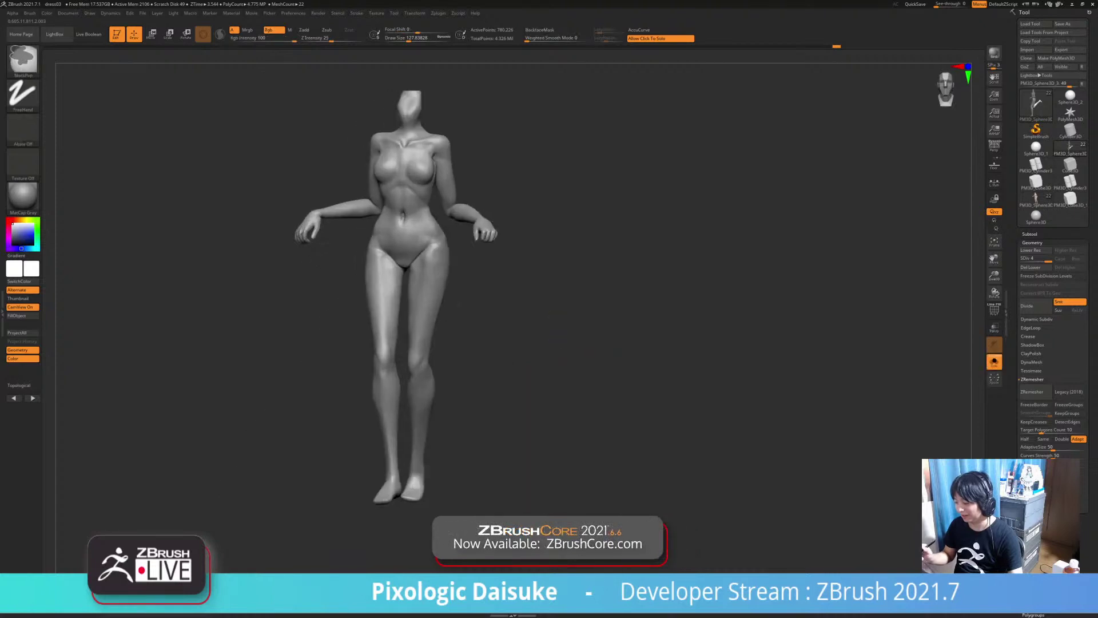
ctrl+right_drag(541, 346, 541, 365)
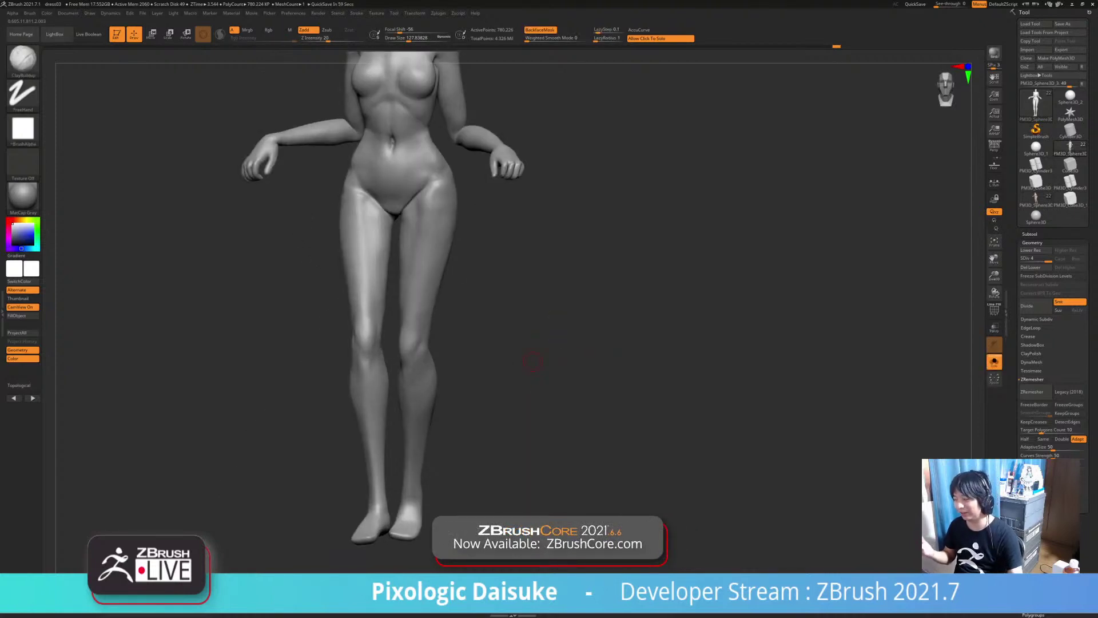
mouse_move(533, 362)
right_down()
mouse_move(406, 356)
mouse_move(376, 337)
right_up()
ctrl+right_drag(376, 337, 440, 311)
shift+right_drag(441, 312, 459, 307)
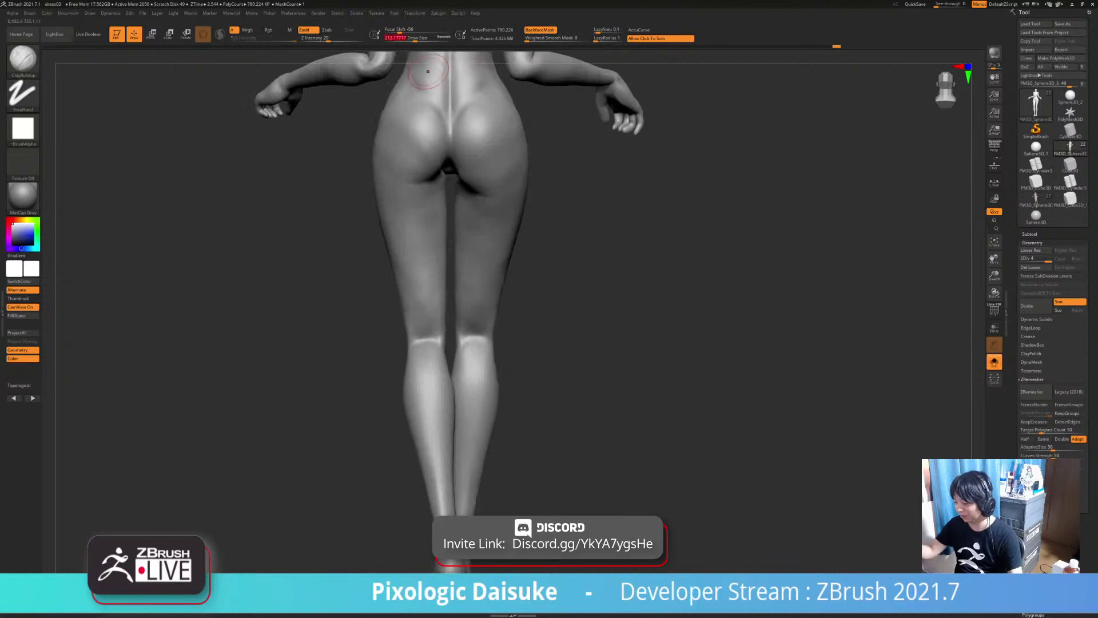
Enlarge the ClayBuildup brush, then shape and smooth the backs of both thighs
mouse_move(427, 72)
right_down()
mouse_move(427, 321)
mouse_move(427, 288)
mouse_move(422, 300)
right_up()
shift+drag(423, 289, 425, 326)
right_drag(426, 334, 418, 315)
shift+drag(417, 304, 422, 294)
mouse_move(421, 306)
right_down()
mouse_move(414, 331)
mouse_move(458, 280)
right_up()
shift+drag(465, 266, 460, 294)
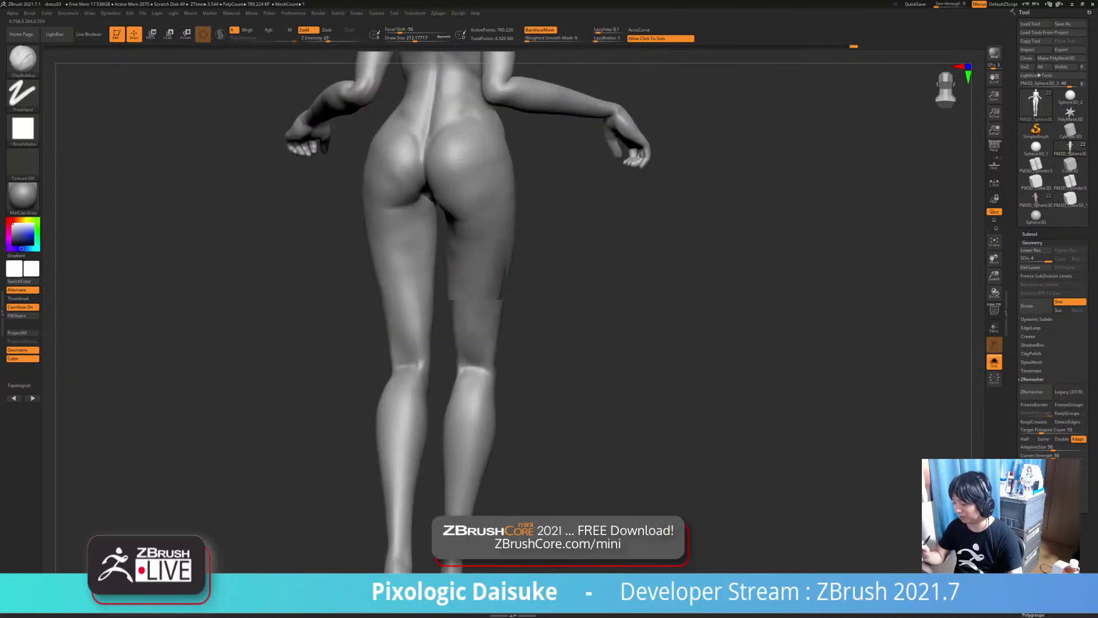
Show the full dressed figure again and try pulling the skirt-gripping hand with the SnakeHook brush
mouse_move(462, 312)
right_down()
mouse_move(443, 348)
mouse_move(440, 336)
mouse_move(532, 356)
mouse_move(507, 379)
mouse_move(584, 345)
mouse_move(572, 371)
mouse_move(540, 392)
right_up()
click(597, 348)
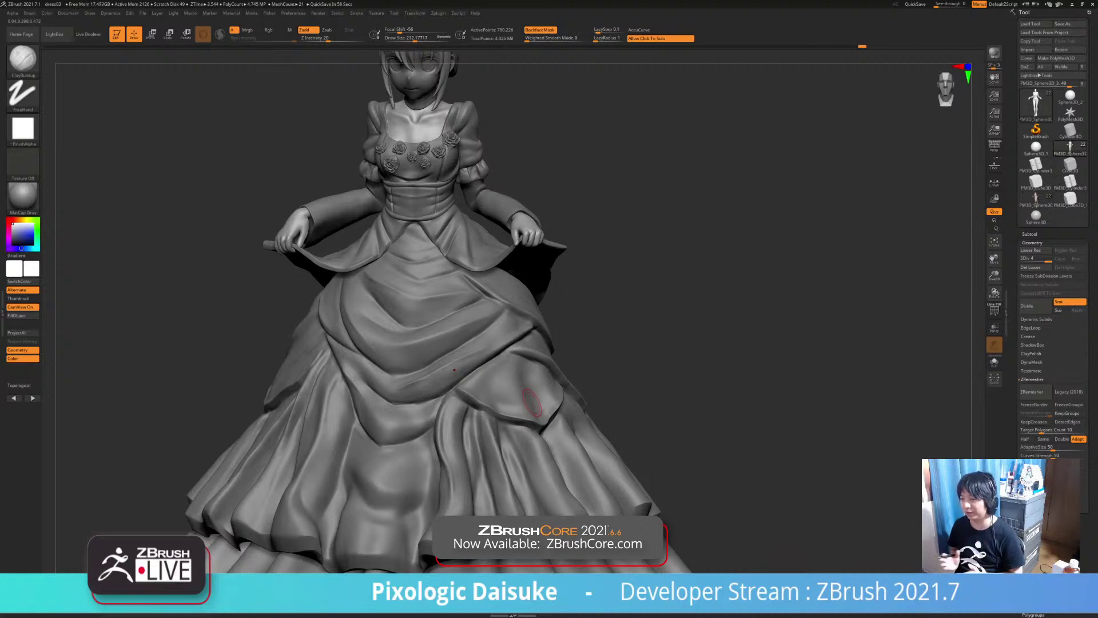
mouse_move(532, 402)
right_down()
mouse_move(515, 343)
mouse_move(520, 222)
mouse_move(551, 305)
right_up()
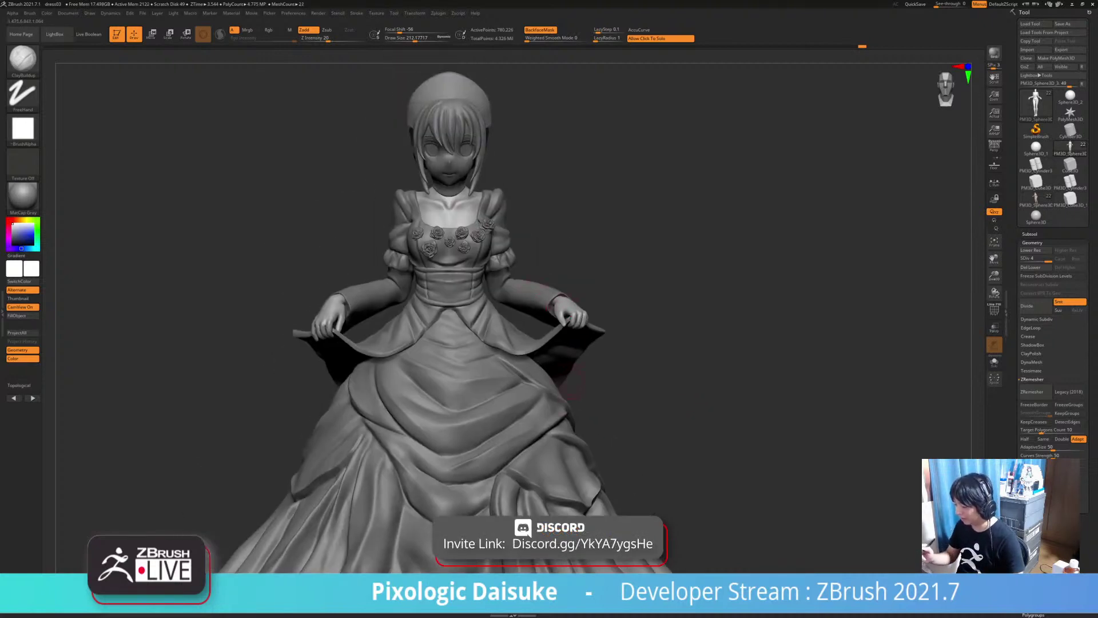
right_drag(570, 382, 614, 409)
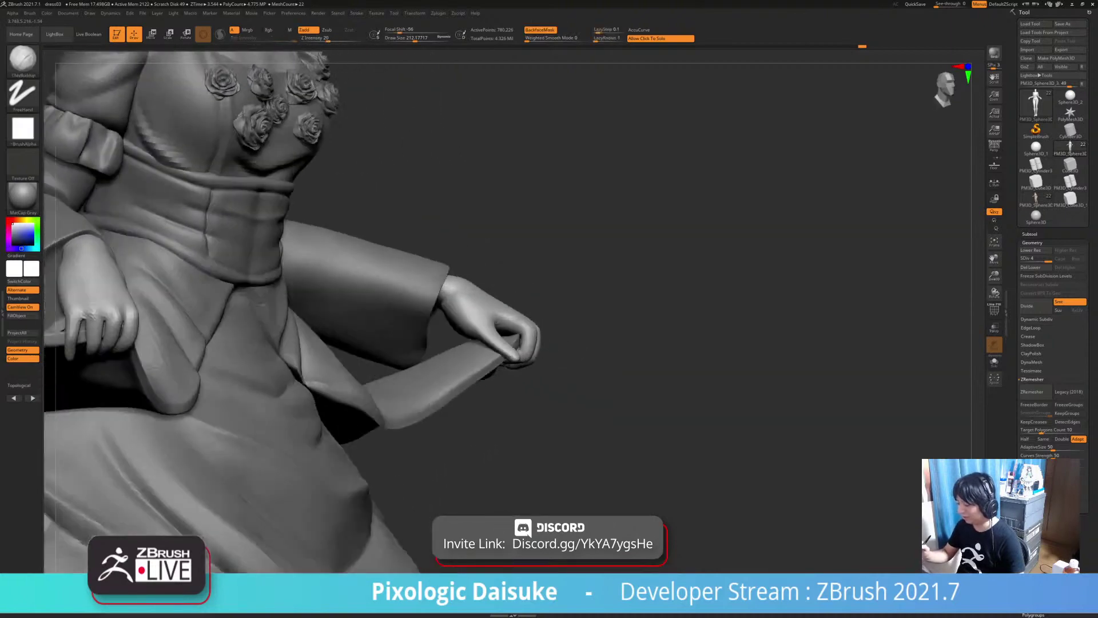
right_drag(523, 357, 557, 322)
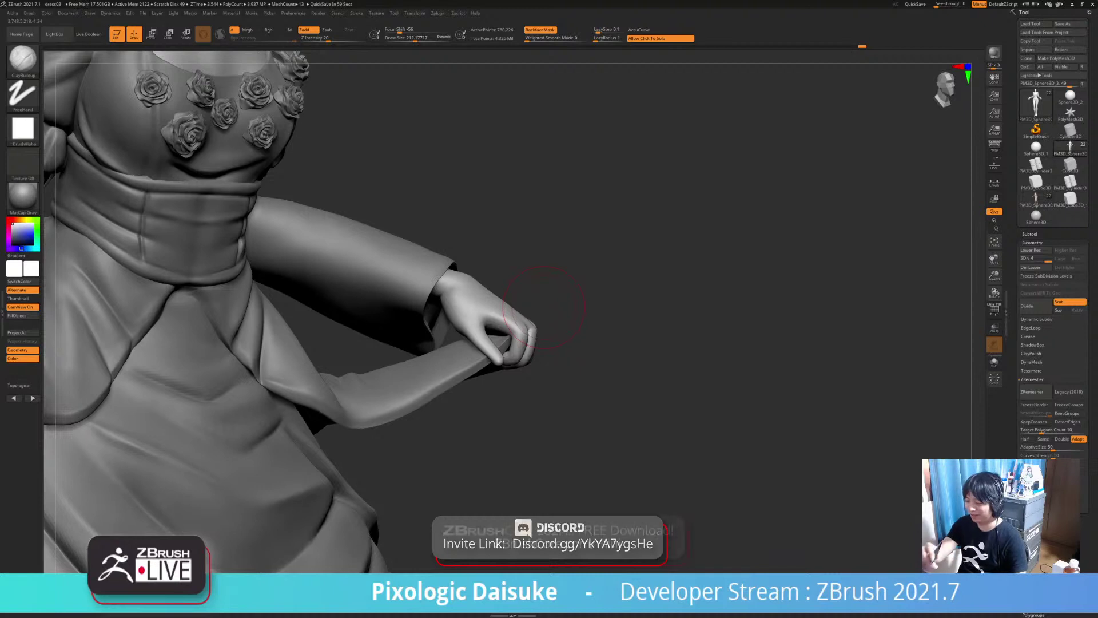
click(23, 59)
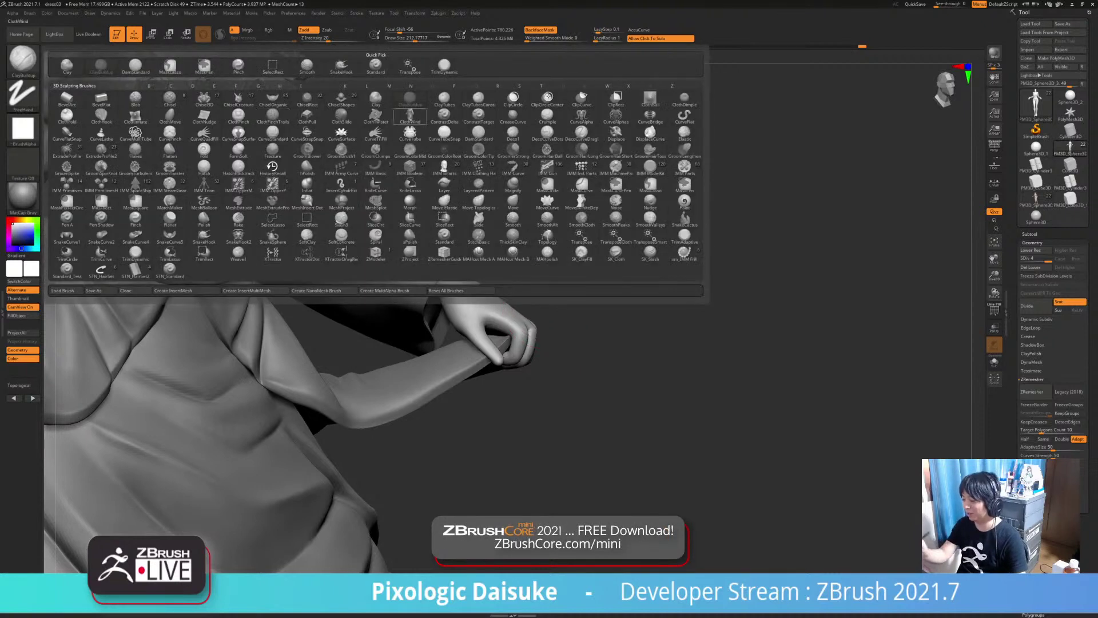
click(342, 66)
right_drag(482, 310, 487, 349)
drag(484, 355, 470, 369)
key(ctrl+z)
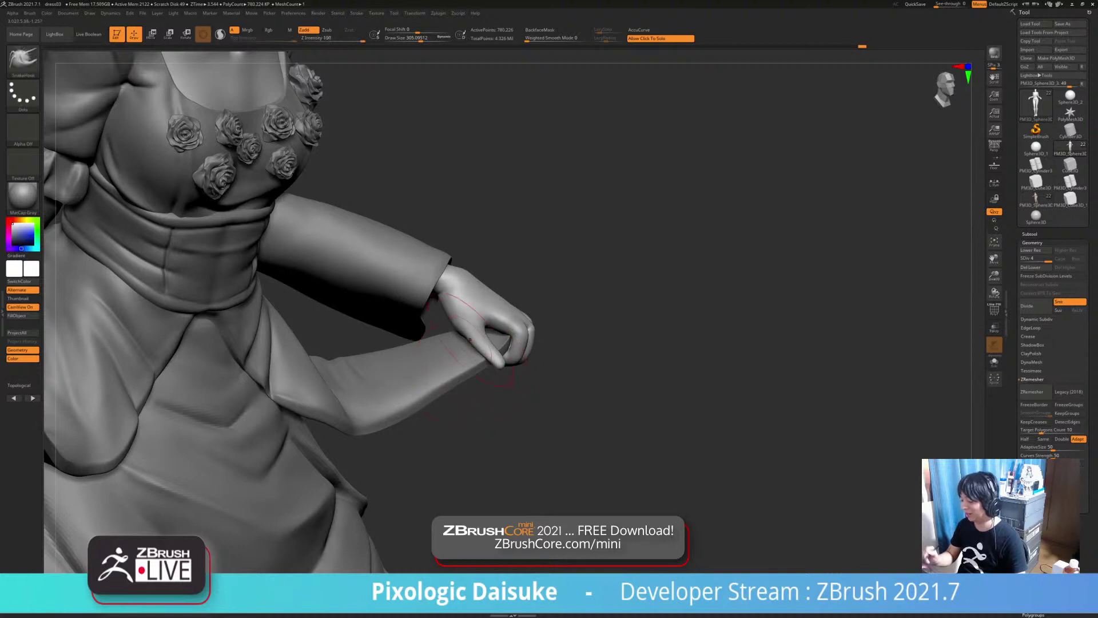
Enable back-face masking and reshape the wrist and fingers of the skirt-gripping hand
click(540, 30)
right_drag(487, 400, 479, 403)
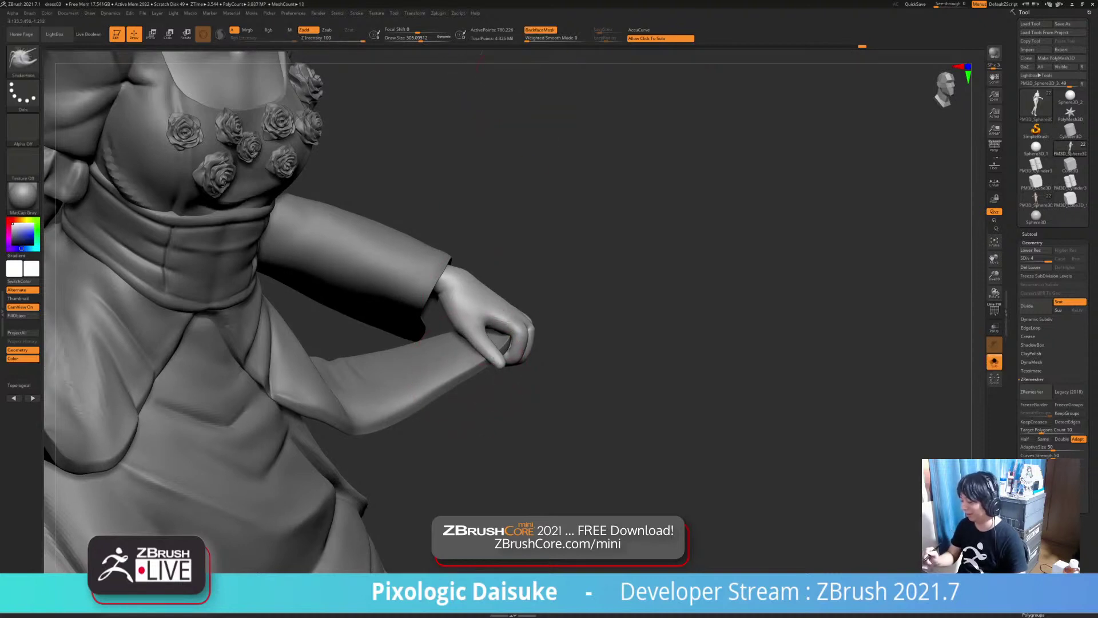
click(493, 409)
click(493, 409)
ctrl+right_drag(493, 366, 366, 260)
mouse_move(475, 289)
mouse_down()
mouse_move(487, 289)
mouse_move(504, 354)
mouse_move(492, 389)
mouse_move(521, 383)
mouse_up()
Adjust the brush's focal shift, disable back-face masking, and pull the back of the gripping hand into shape
click(417, 31)
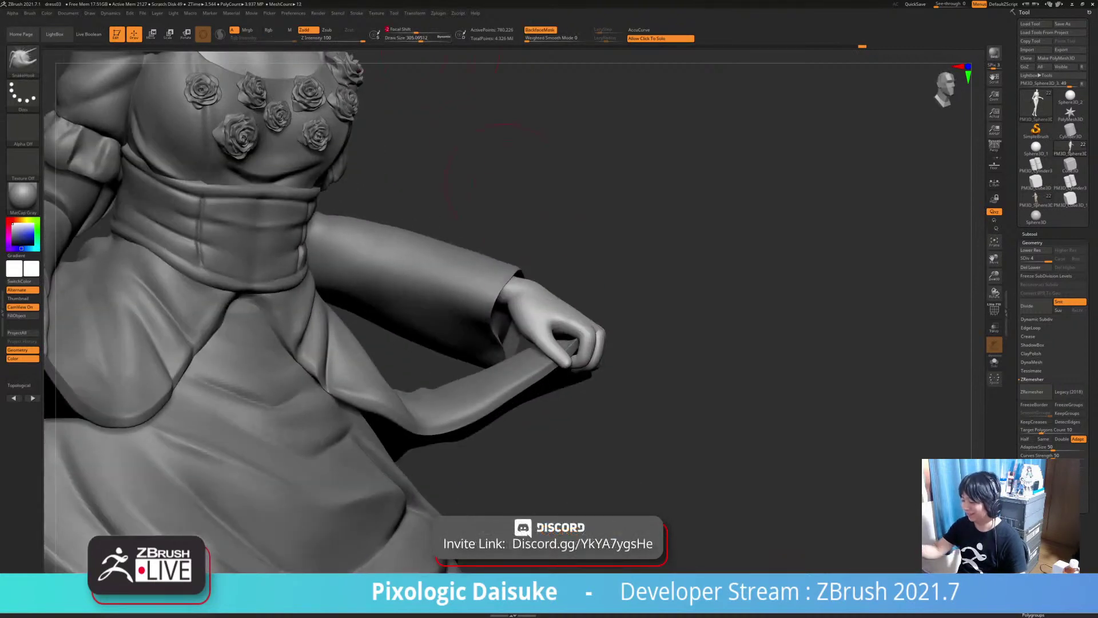
right_drag(469, 308, 506, 309)
click(540, 29)
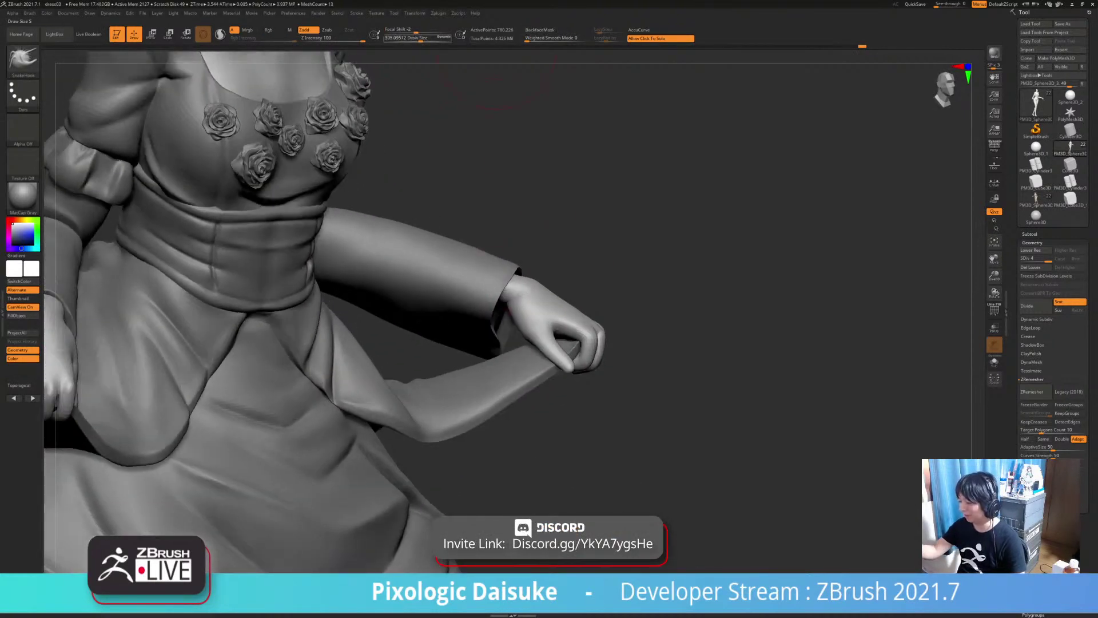
right_drag(553, 314, 484, 352)
drag(543, 332, 535, 250)
mouse_move(535, 286)
right_down()
mouse_move(584, 286)
mouse_move(595, 320)
mouse_move(589, 291)
right_up()
drag(520, 320, 566, 320)
Smooth the hand and wrist from the outer side and compare both arms on the full figure
alt+right_drag(548, 312, 793, 310)
right_drag(515, 337, 589, 332)
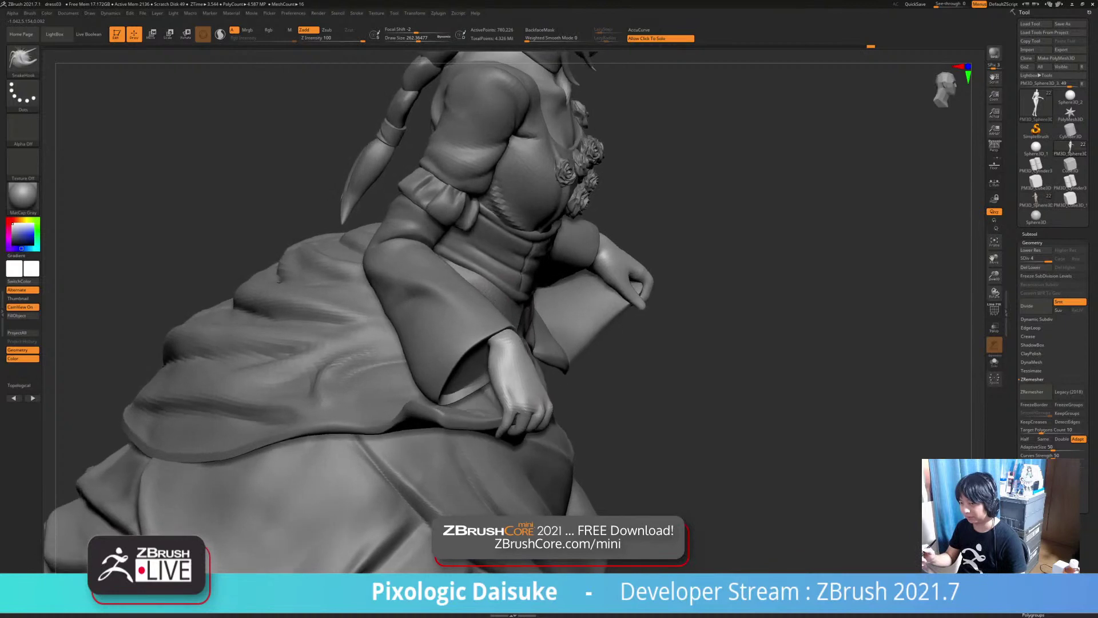
right_drag(464, 343, 570, 341)
shift+drag(482, 375, 490, 372)
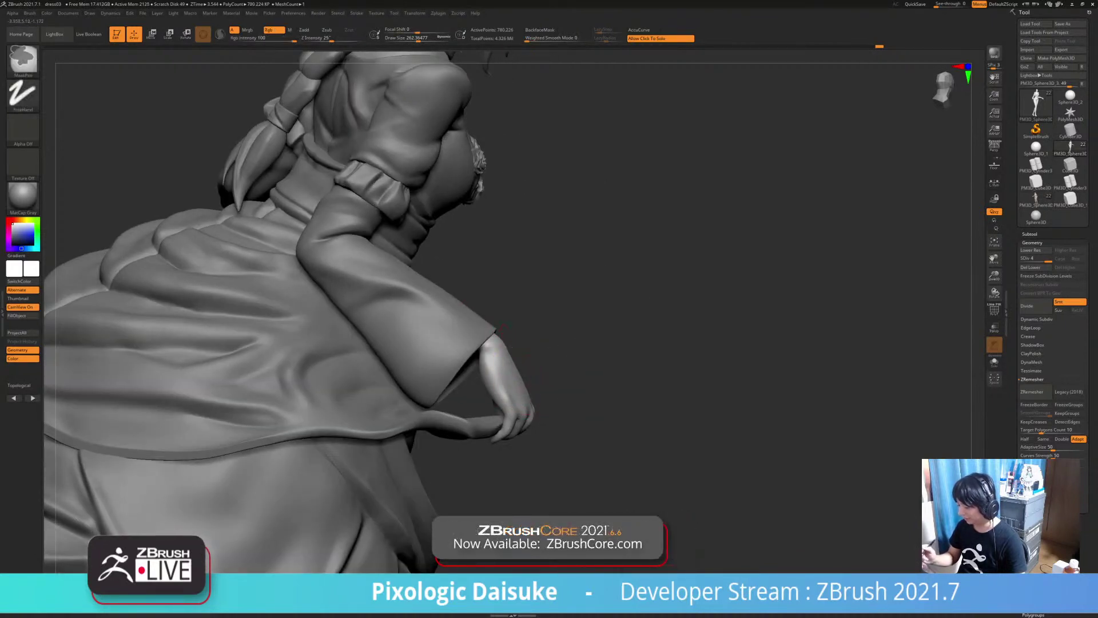
drag(502, 329, 585, 403)
alt+right_drag(584, 401, 436, 395)
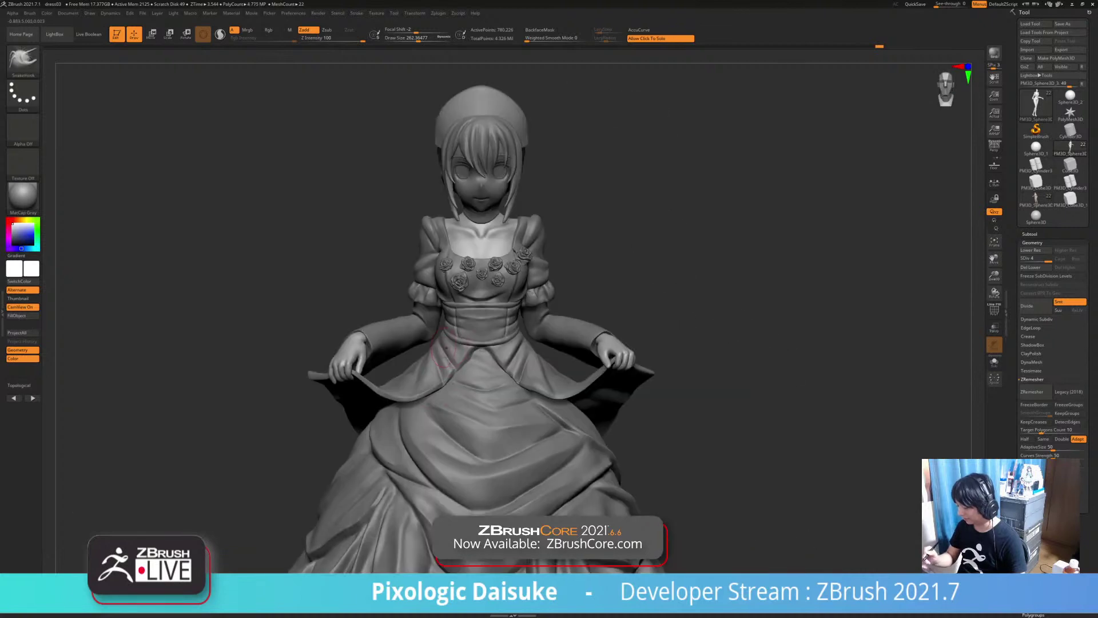
Isolate the body, refine and smooth the wrist and back of the hand with a smaller brush, and restore the full figure
click(366, 286)
ctrl+right_drag(366, 286, 383, 366)
right_drag(395, 217, 404, 295)
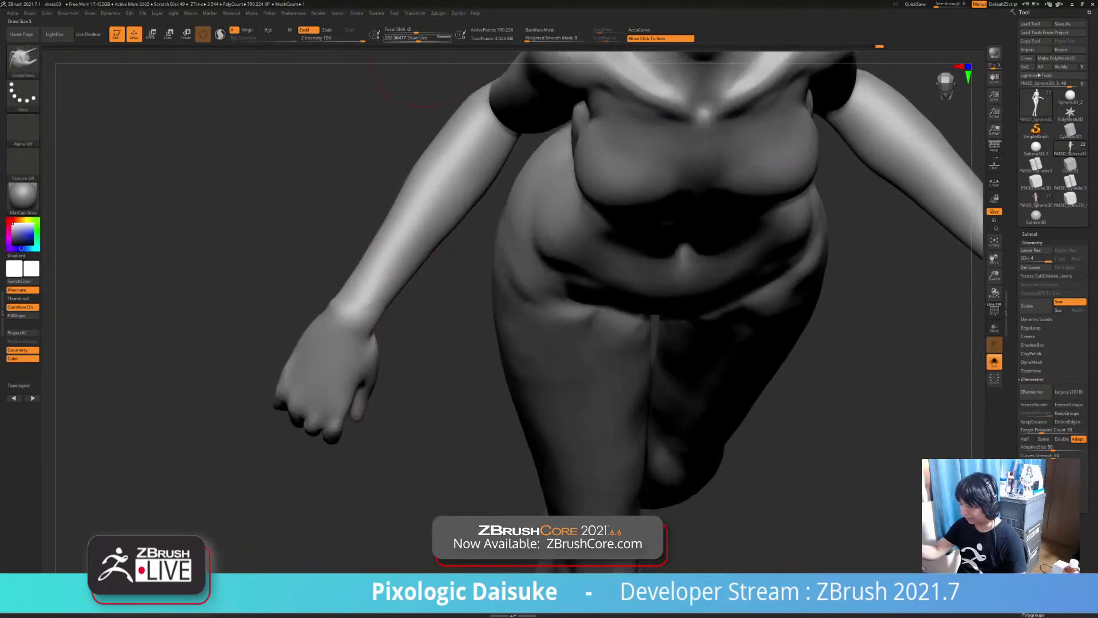
click(411, 39)
right_drag(377, 347, 382, 291)
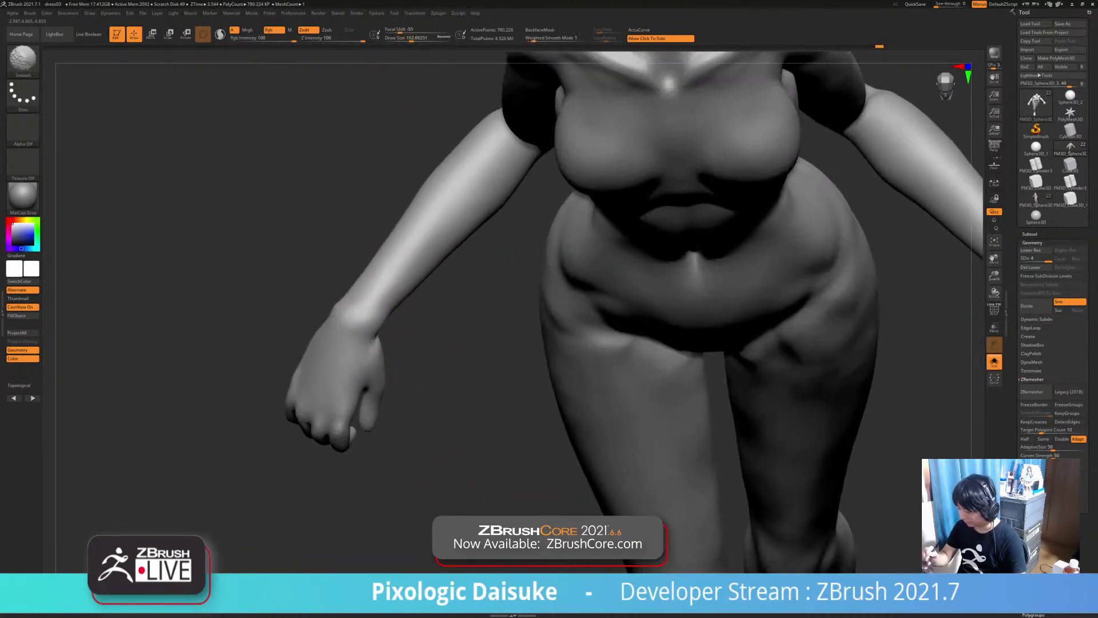
right_drag(375, 354, 366, 320)
drag(365, 355, 347, 289)
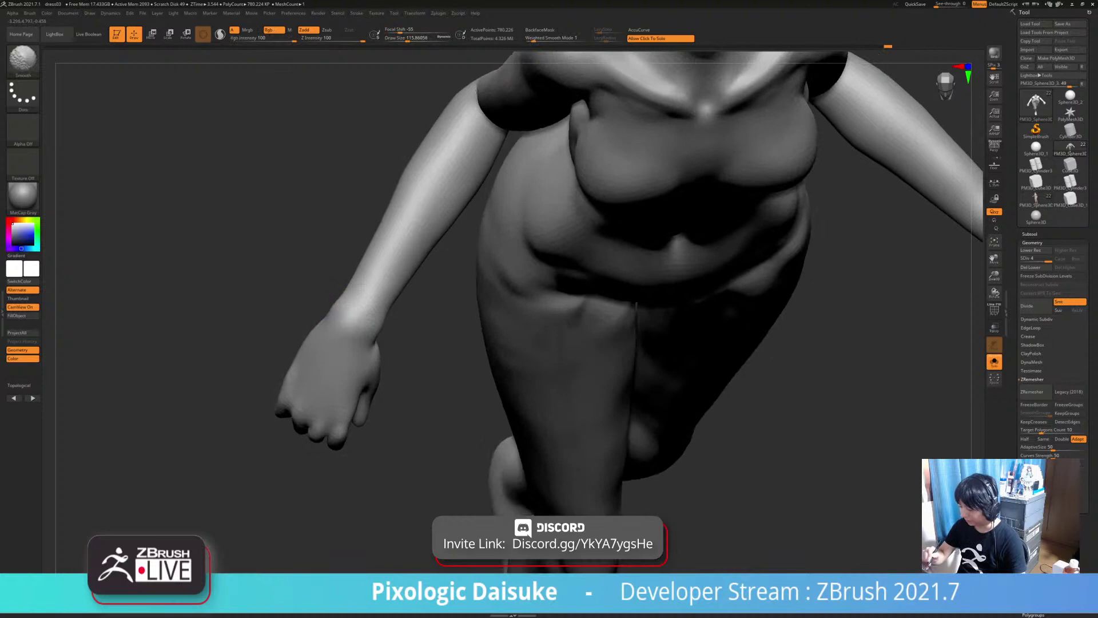
right_drag(343, 400, 332, 315)
ctrl+right_drag(327, 362, 375, 278)
mouse_move(458, 364)
right_down()
mouse_move(417, 350)
mouse_move(296, 360)
right_up()
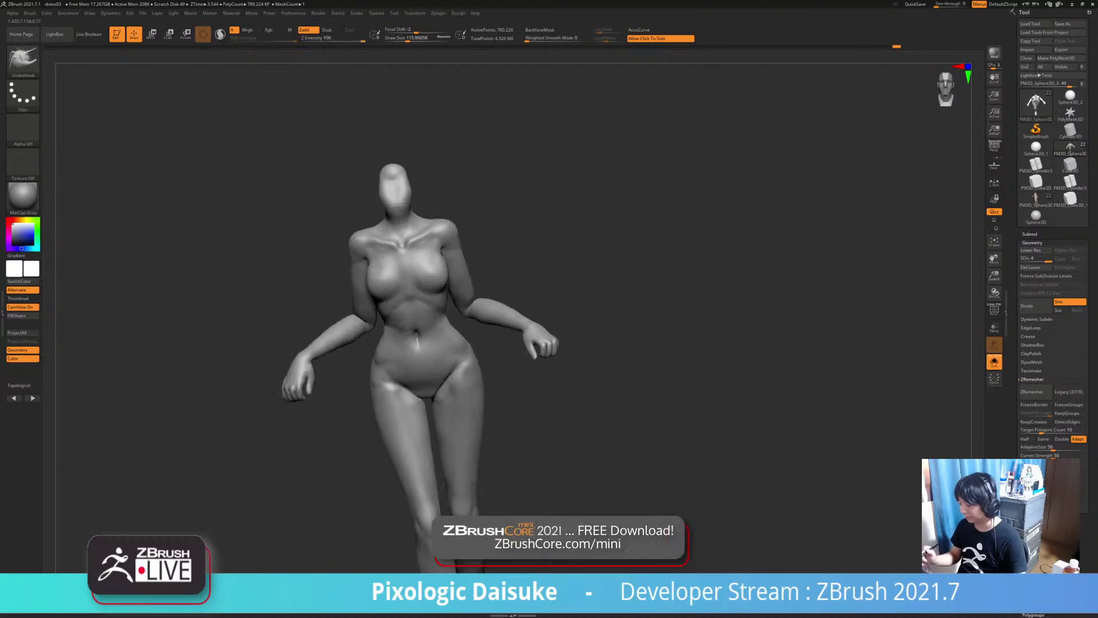
mouse_move(566, 394)
right_down()
mouse_move(592, 403)
mouse_move(515, 395)
mouse_move(486, 409)
mouse_move(532, 469)
mouse_move(600, 441)
right_up()
click(575, 403)
Select the overskirt and pull its lifted front hem into shape beside the gripping hand with an enlarged brush
ctrl+right_drag(365, 372, 356, 415)
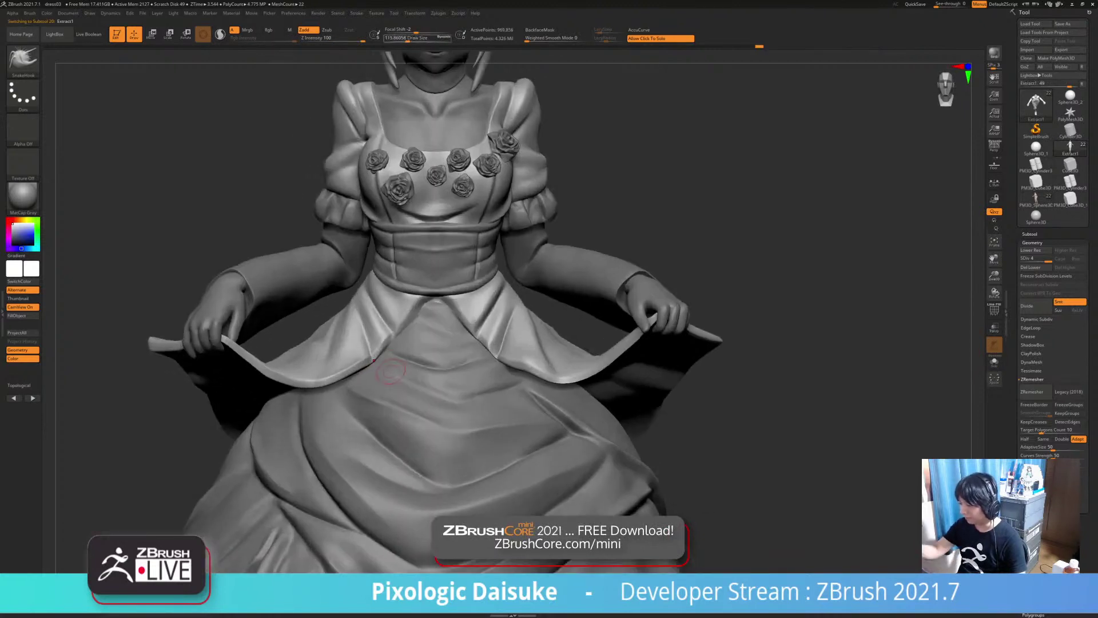
alt+click(308, 369)
key(bracketright)
key(bracketright)
key(bracketright)
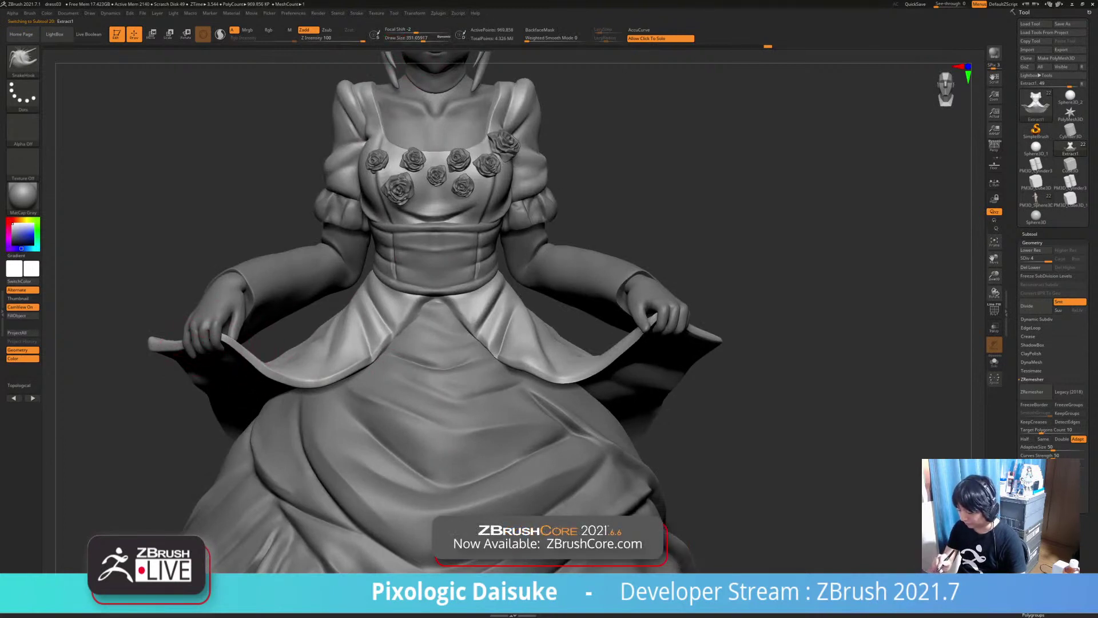
drag(298, 383, 299, 394)
right_drag(338, 382, 309, 369)
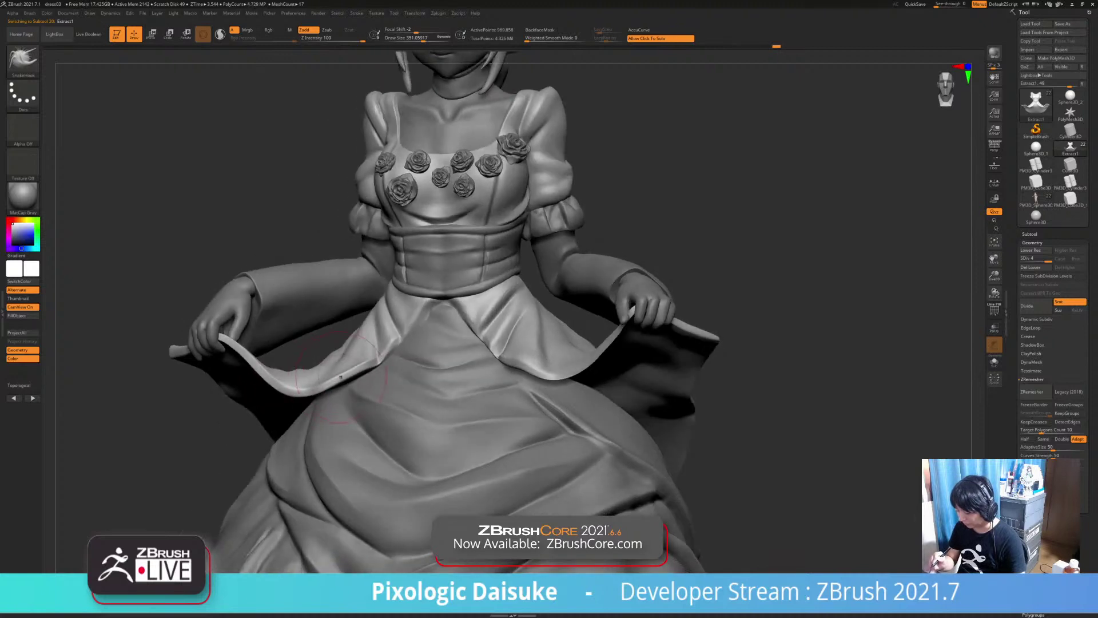
Smooth the overskirt's curved front edge between the bodice and the gripping hand
key(shift)
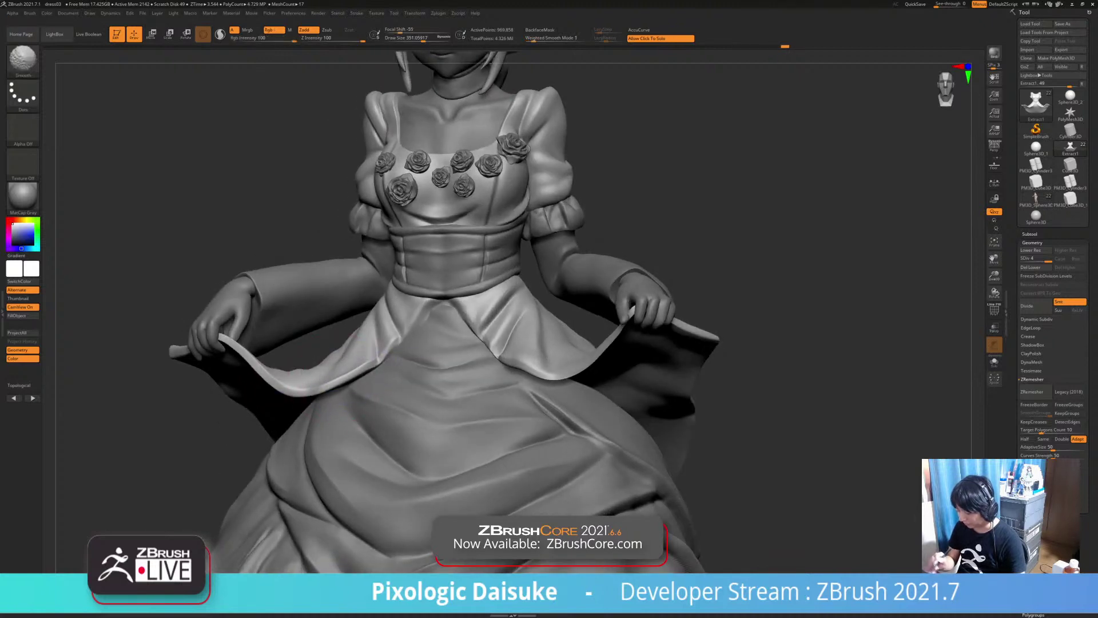
drag(261, 375, 264, 368)
key(shift)
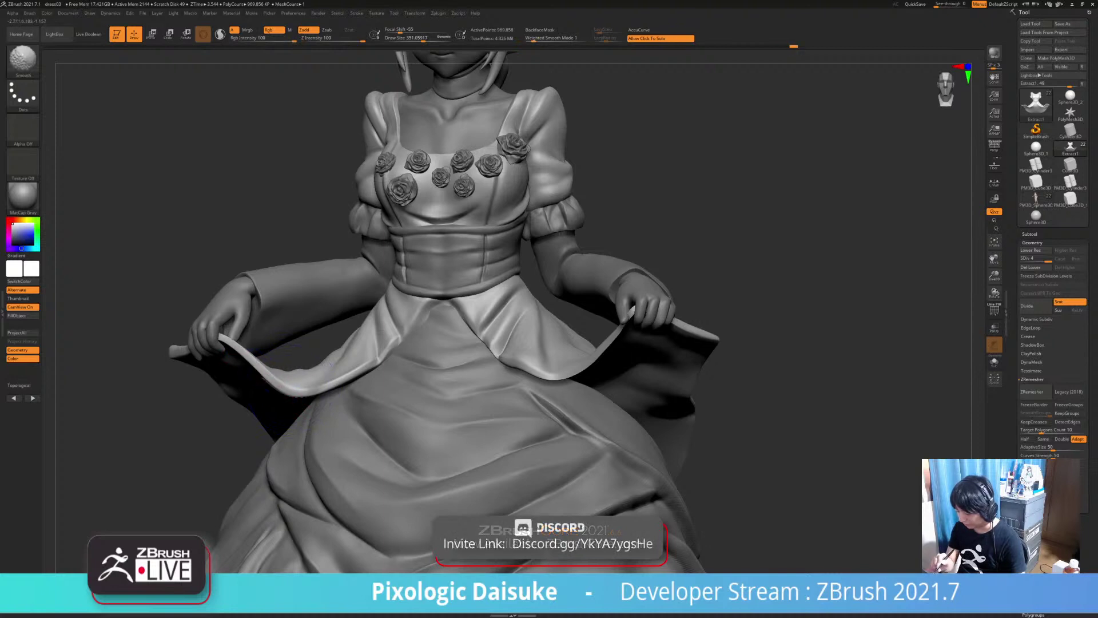
mouse_move(254, 362)
right_down()
mouse_move(234, 338)
mouse_move(259, 326)
mouse_move(246, 329)
mouse_move(286, 338)
right_up()
shift+drag(260, 312, 294, 313)
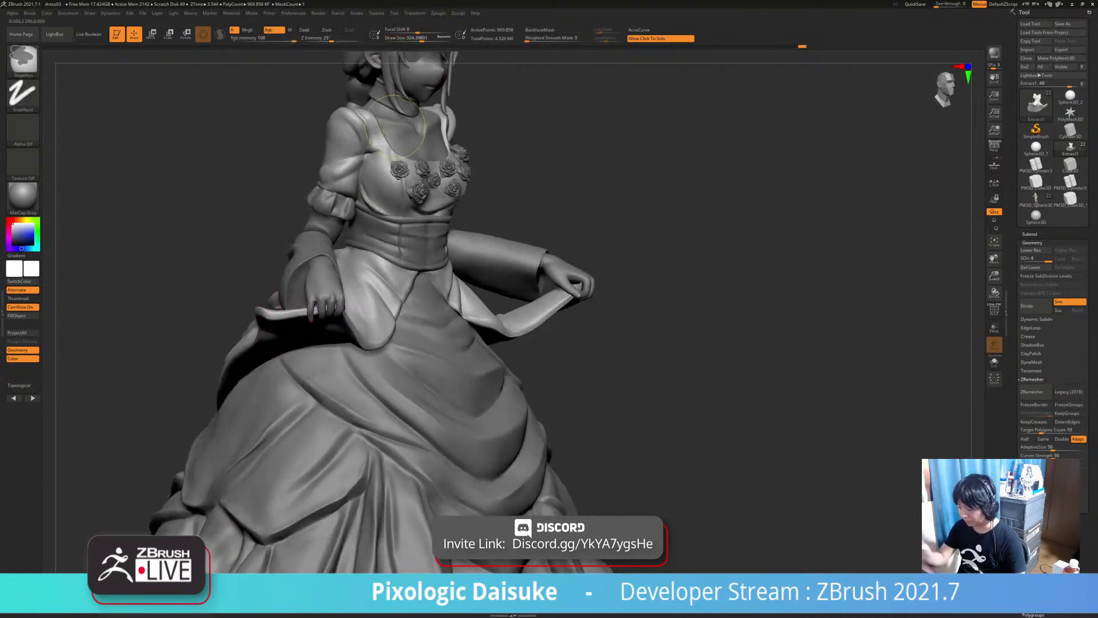
Enlarge the brush and reshape the held overskirt flap below the sleeve from the side
drag(421, 38, 429, 39)
mouse_move(226, 306)
right_down()
mouse_move(275, 323)
mouse_move(310, 323)
mouse_move(329, 306)
mouse_move(446, 323)
mouse_move(501, 346)
right_up()
mouse_move(469, 303)
right_down()
mouse_move(438, 332)
mouse_move(338, 356)
mouse_move(394, 362)
right_up()
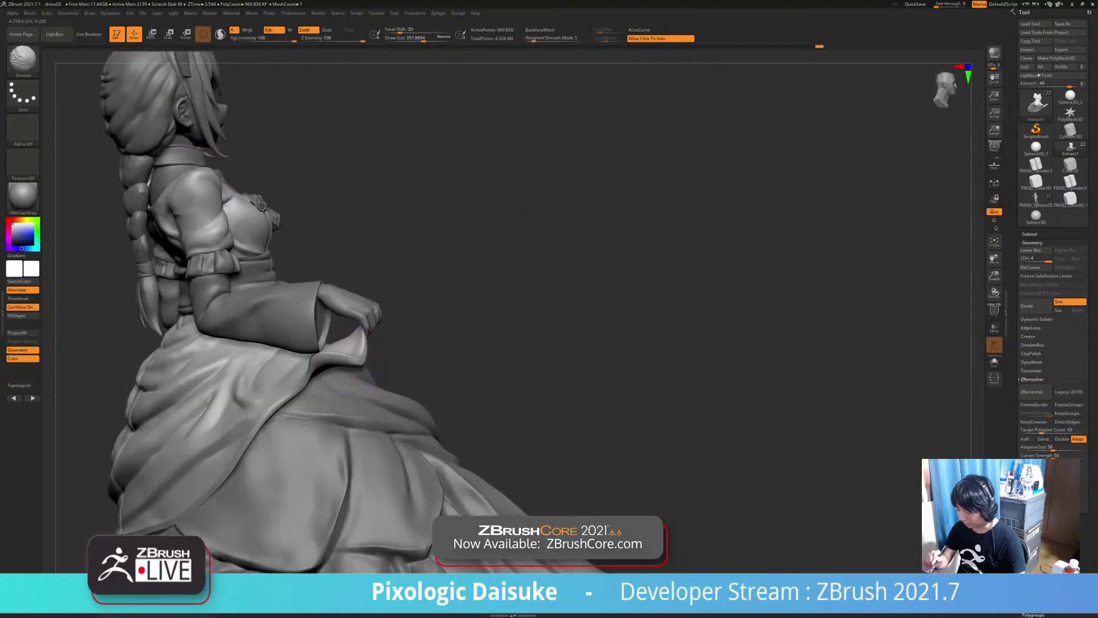
drag(326, 361, 346, 356)
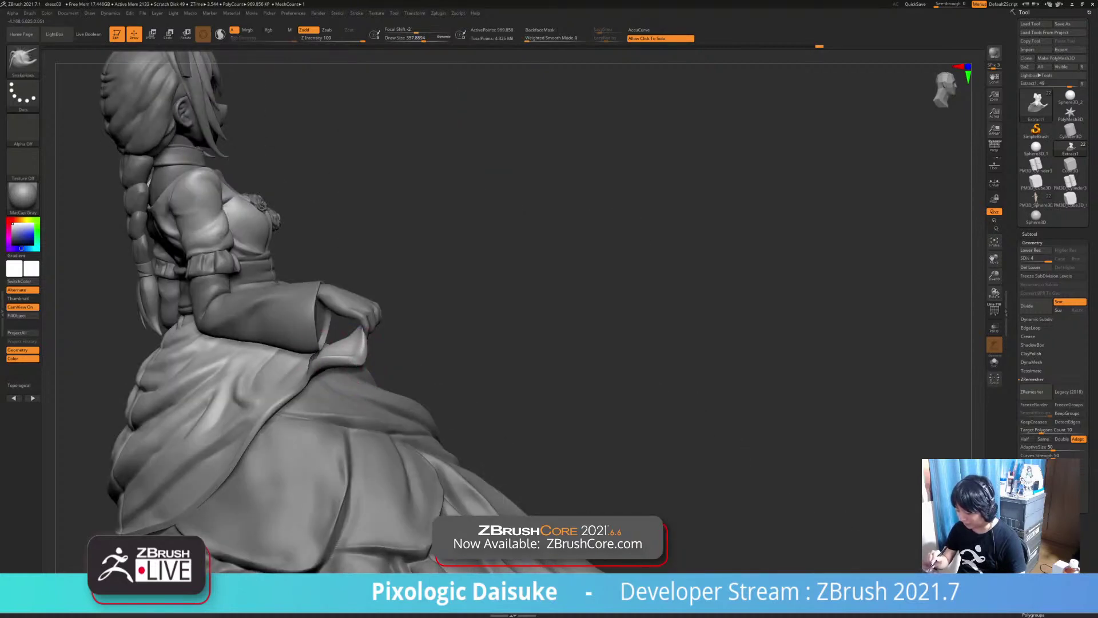
Reduce the draw size to about 217, then pull and smooth the overskirt corner hanging beneath the gripping hand
mouse_move(343, 361)
right_down()
mouse_move(375, 346)
mouse_move(374, 379)
mouse_move(384, 361)
mouse_move(453, 52)
right_up()
click(415, 38)
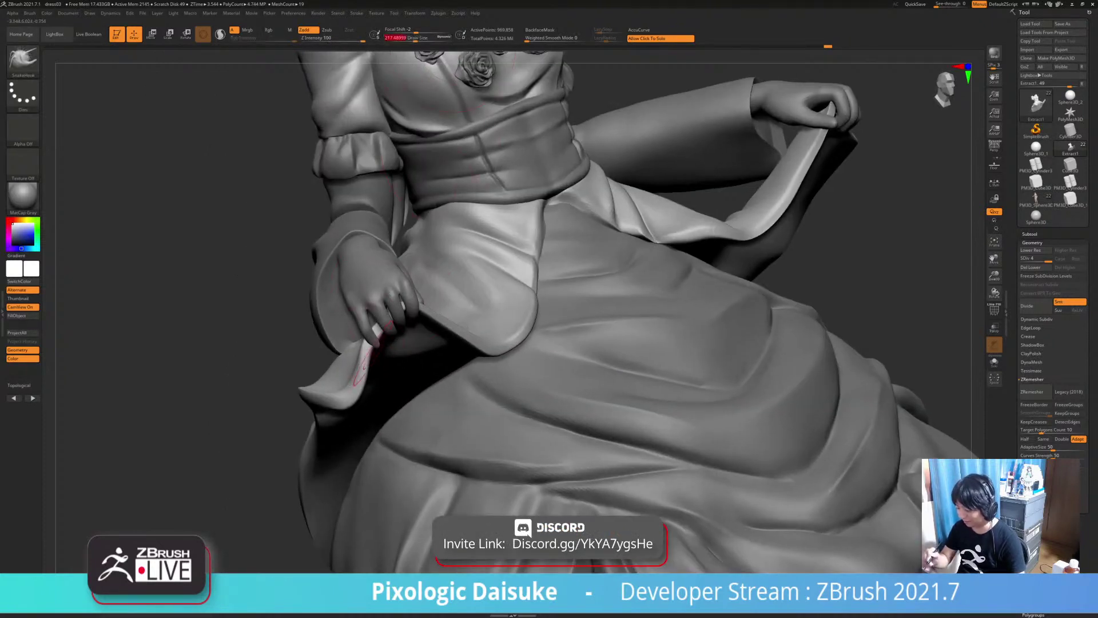
mouse_move(377, 350)
ctrl+right_down()
mouse_move(368, 400)
mouse_move(354, 382)
ctrl+right_up()
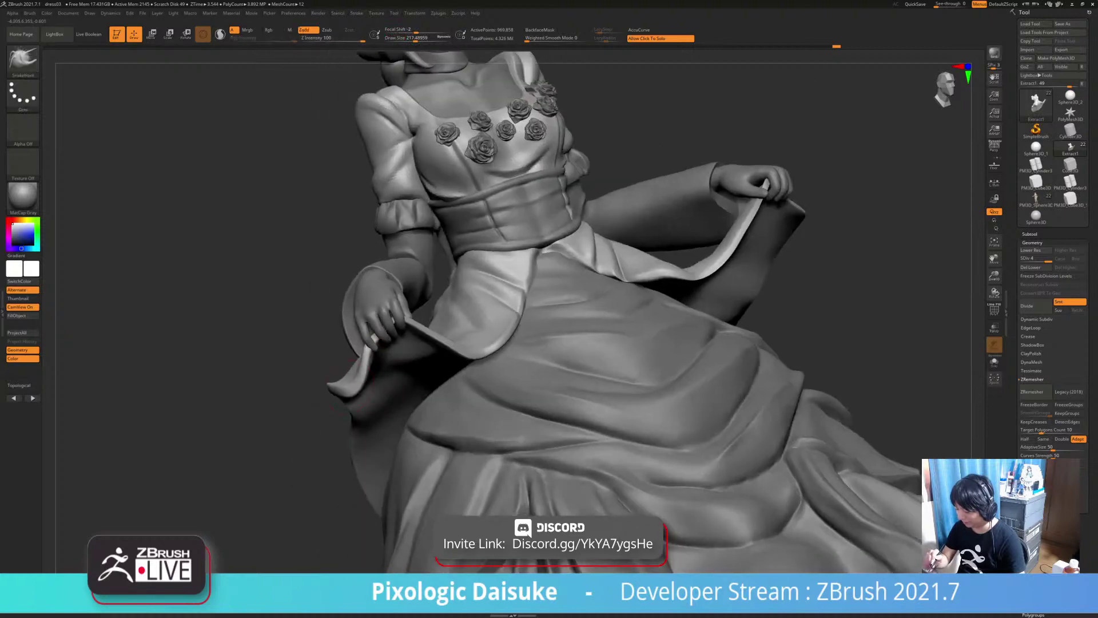
drag(348, 386, 355, 394)
mouse_move(320, 401)
right_down()
mouse_move(509, 380)
mouse_move(535, 366)
right_up()
shift+drag(340, 372, 350, 382)
Flatten the overskirt flap below the gripping hand with the TrimDynamic brush at a draw size of about 262
key(b)
key(t)
key(d)
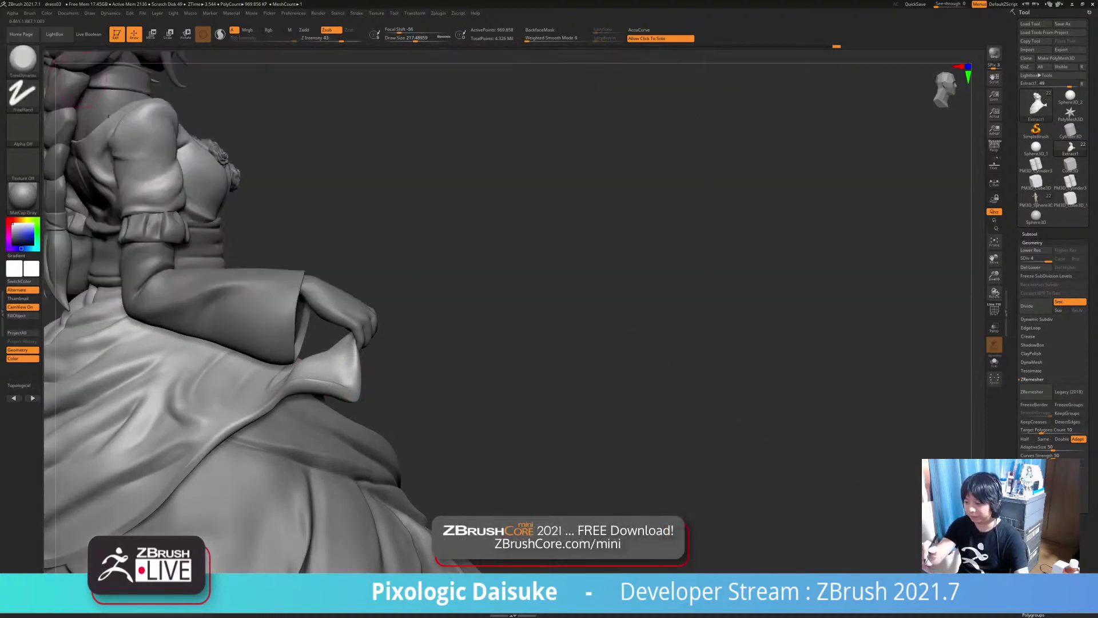
drag(415, 38, 419, 38)
right_drag(423, 343, 354, 383)
drag(324, 389, 340, 386)
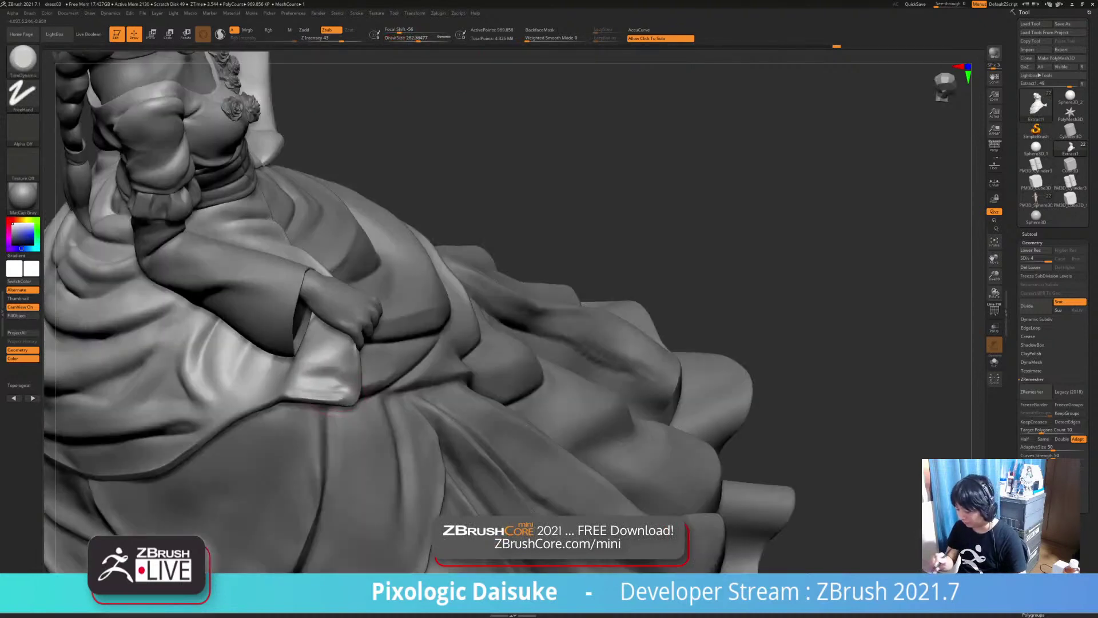
Alternate trimming and smoothing on the held overskirt flap to even out its outer surface
mouse_move(355, 380)
alt+right_down()
mouse_move(515, 357)
mouse_move(449, 360)
alt+right_up()
key(shift)
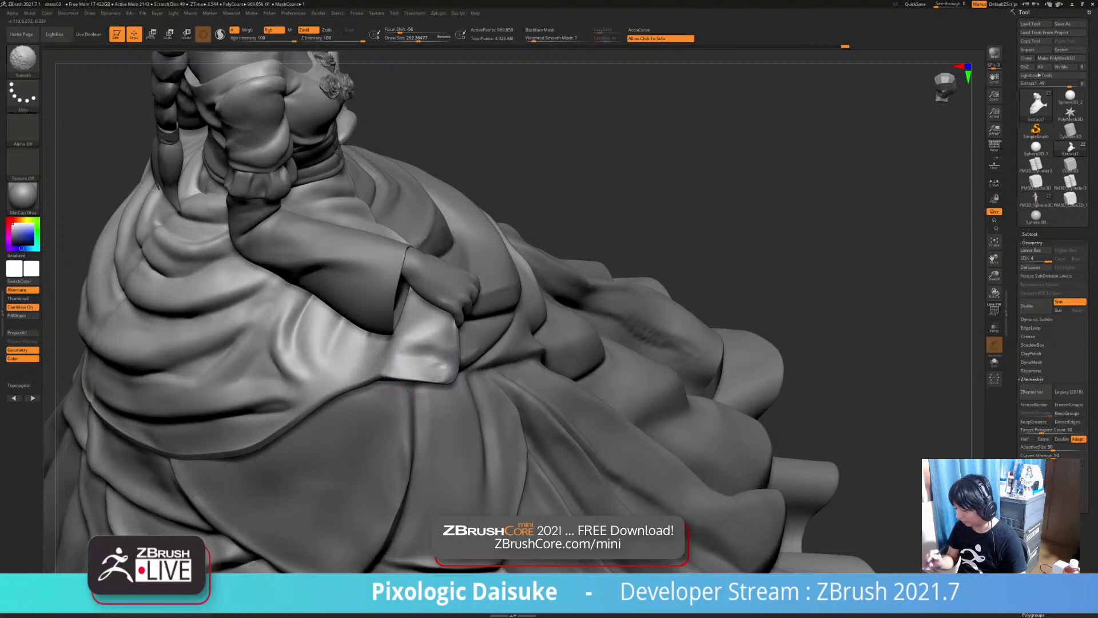
mouse_move(426, 346)
right_down()
mouse_move(466, 344)
mouse_move(403, 352)
right_up()
drag(436, 344, 428, 349)
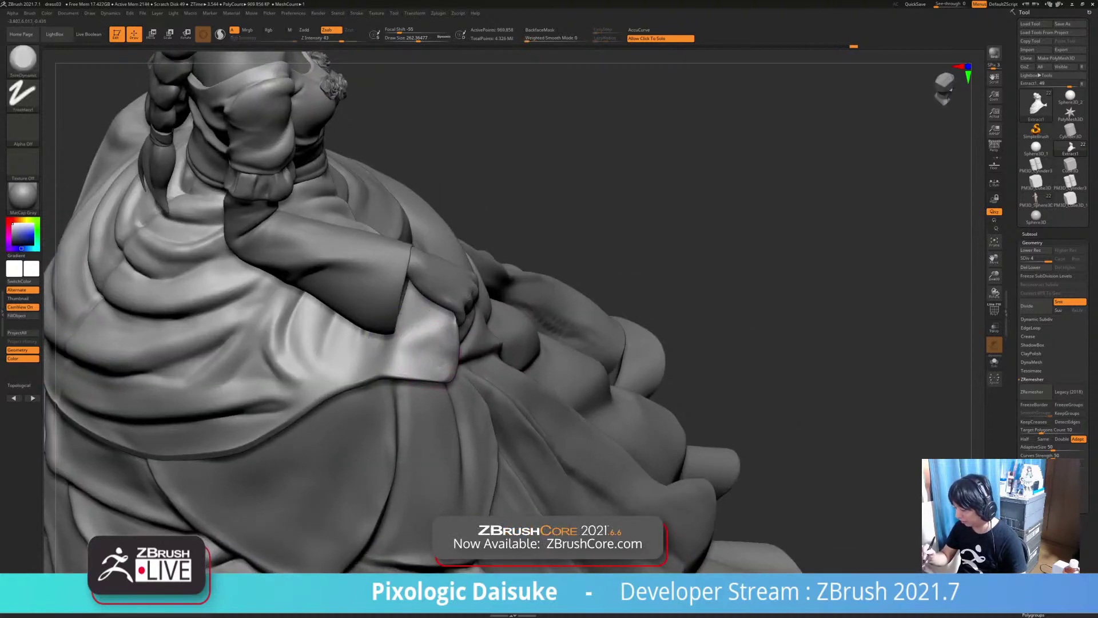
key(shift)
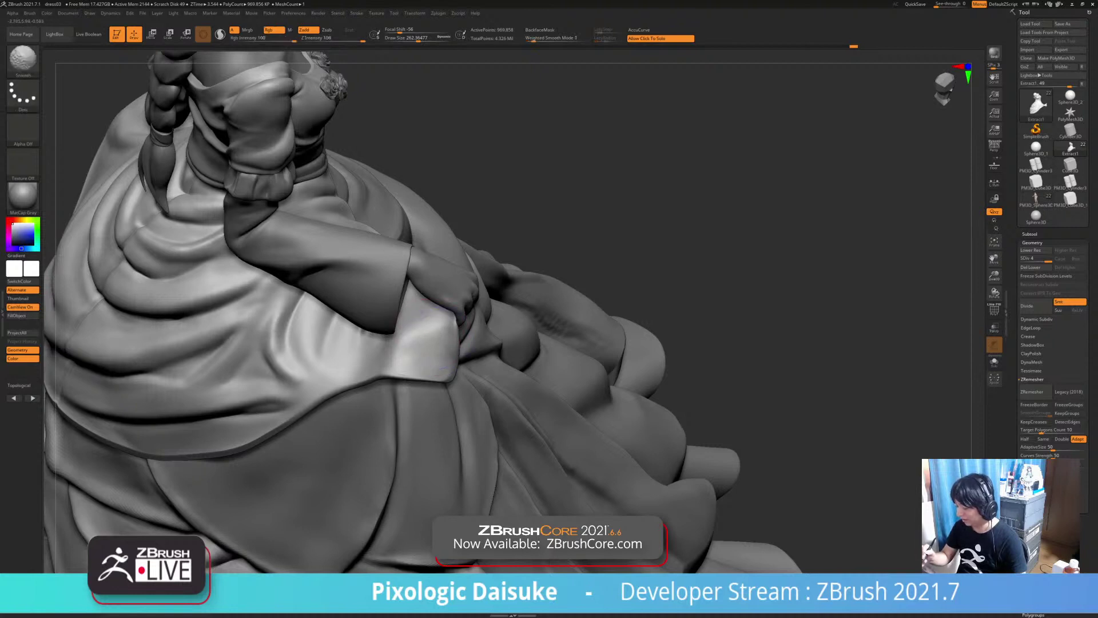
mouse_move(434, 369)
right_down()
mouse_move(438, 333)
mouse_move(419, 369)
mouse_move(425, 312)
mouse_move(422, 334)
mouse_move(337, 340)
mouse_move(328, 357)
mouse_move(446, 332)
right_up()
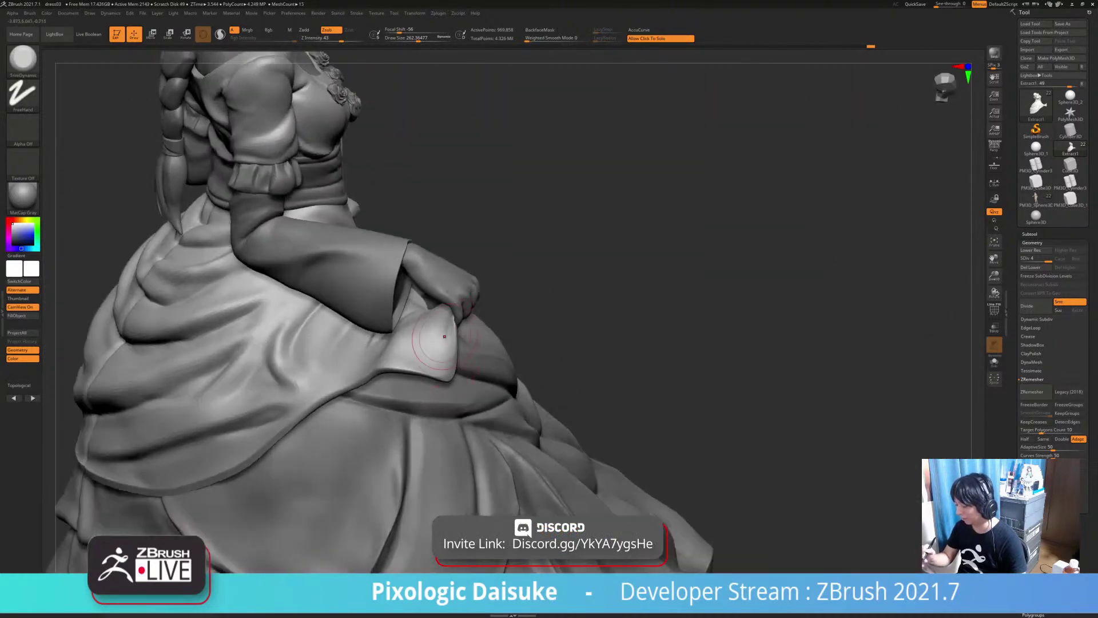
key(shift)
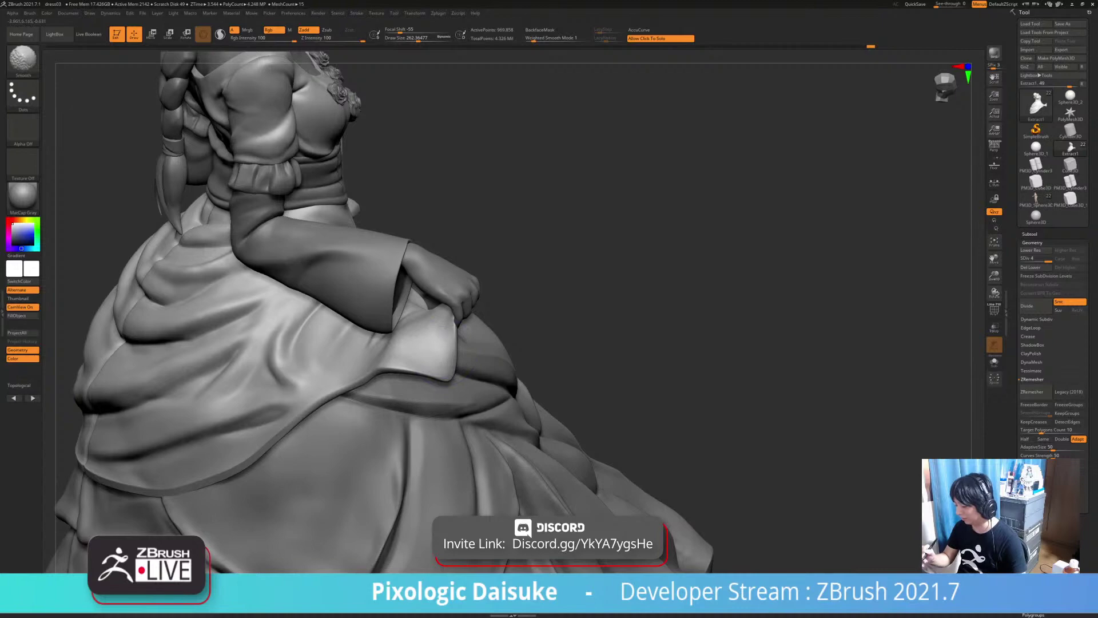
mouse_move(437, 348)
right_down()
mouse_move(328, 343)
mouse_move(366, 320)
mouse_move(289, 332)
right_up()
right_drag(515, 302, 413, 346)
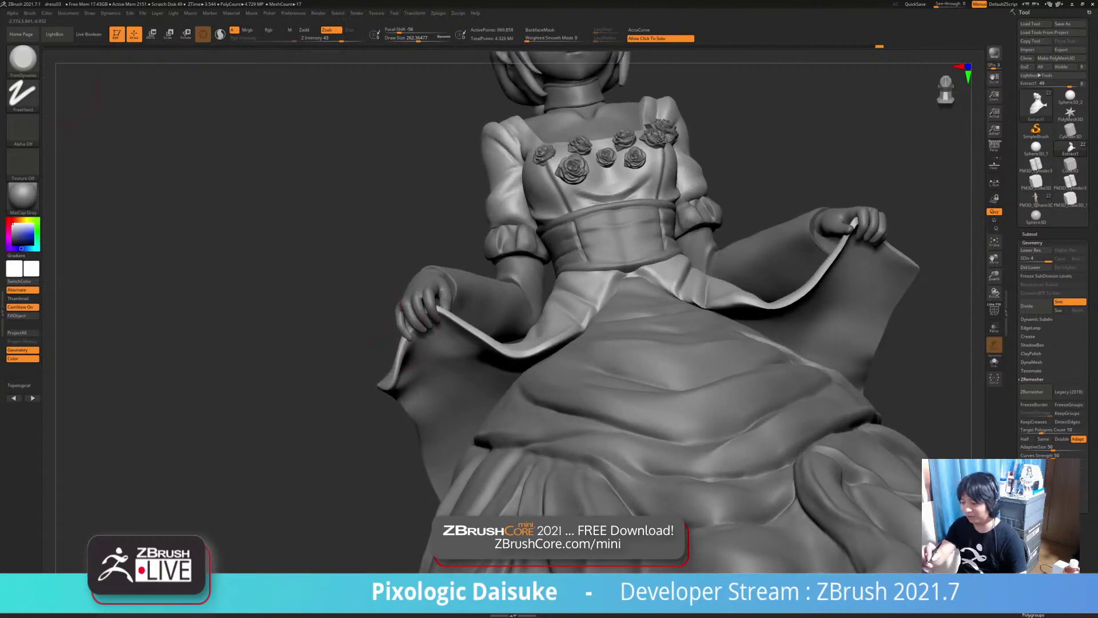
Return to the SnakeHook brush, reshape the held overskirt corner and undo the last stroke
click(24, 62)
click(273, 118)
mouse_move(486, 337)
right_down()
mouse_move(421, 346)
mouse_move(436, 331)
right_up()
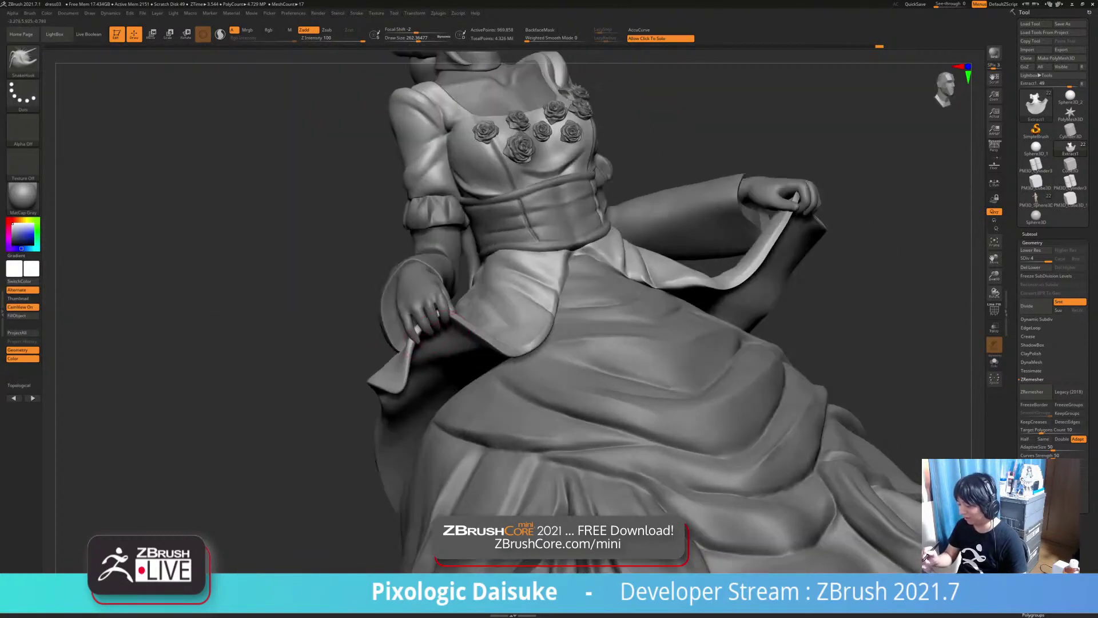
key(ctrl+z)
mouse_move(506, 357)
right_down()
mouse_move(434, 334)
mouse_move(446, 337)
mouse_move(412, 309)
mouse_move(387, 308)
mouse_move(429, 318)
mouse_move(423, 340)
mouse_move(396, 355)
mouse_move(405, 332)
mouse_move(416, 353)
right_up()
right_drag(531, 73, 523, 96)
Set the draw size to about 331, then reshape and smooth the overskirt edge below the sleeve cuff
click(422, 39)
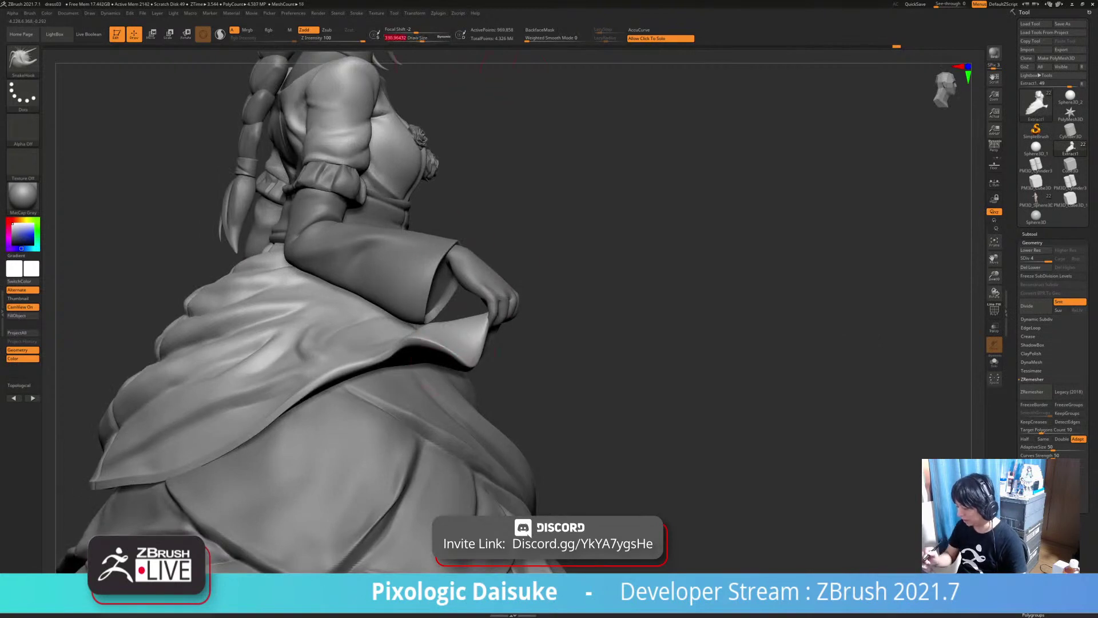
mouse_move(456, 357)
right_down()
mouse_move(377, 346)
mouse_move(417, 363)
mouse_move(458, 344)
right_up()
shift+drag(391, 347, 430, 337)
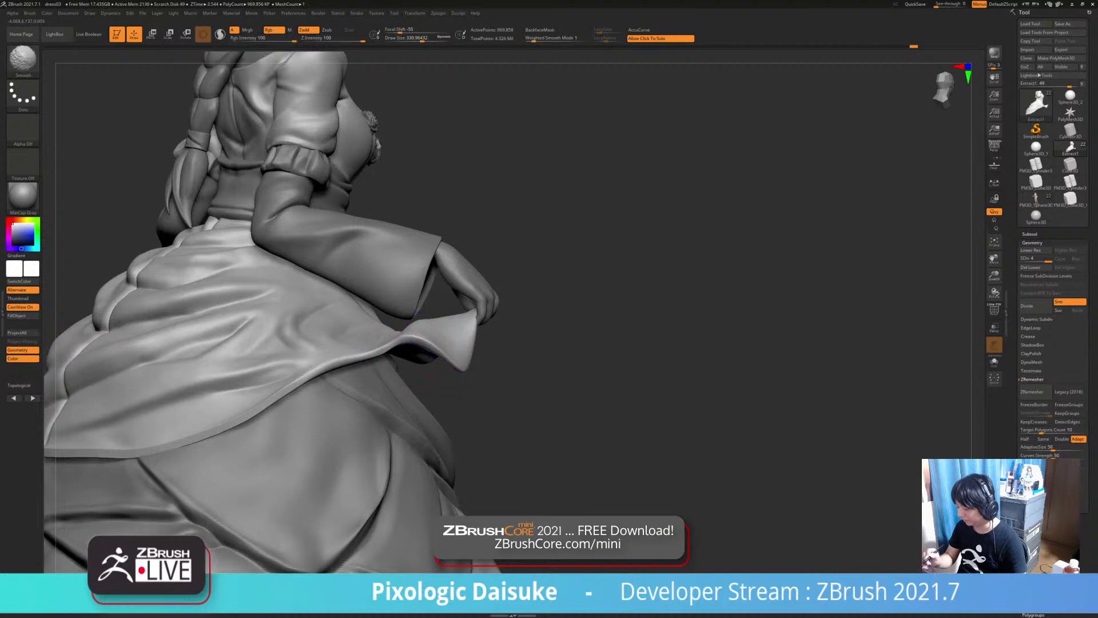
right_drag(426, 358, 380, 363)
right_drag(424, 323, 400, 332)
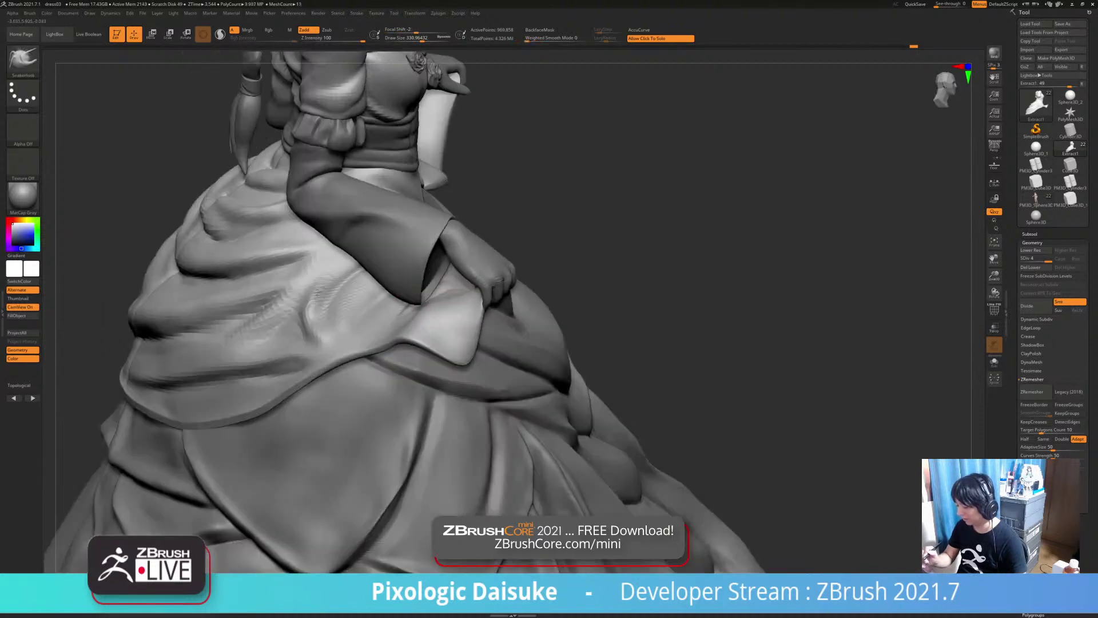
Smooth the overskirt folds between the sleeve cuff and the gripping hand from several angles
right_drag(486, 297, 497, 286)
right_drag(443, 315, 466, 323)
shift+drag(432, 312, 443, 318)
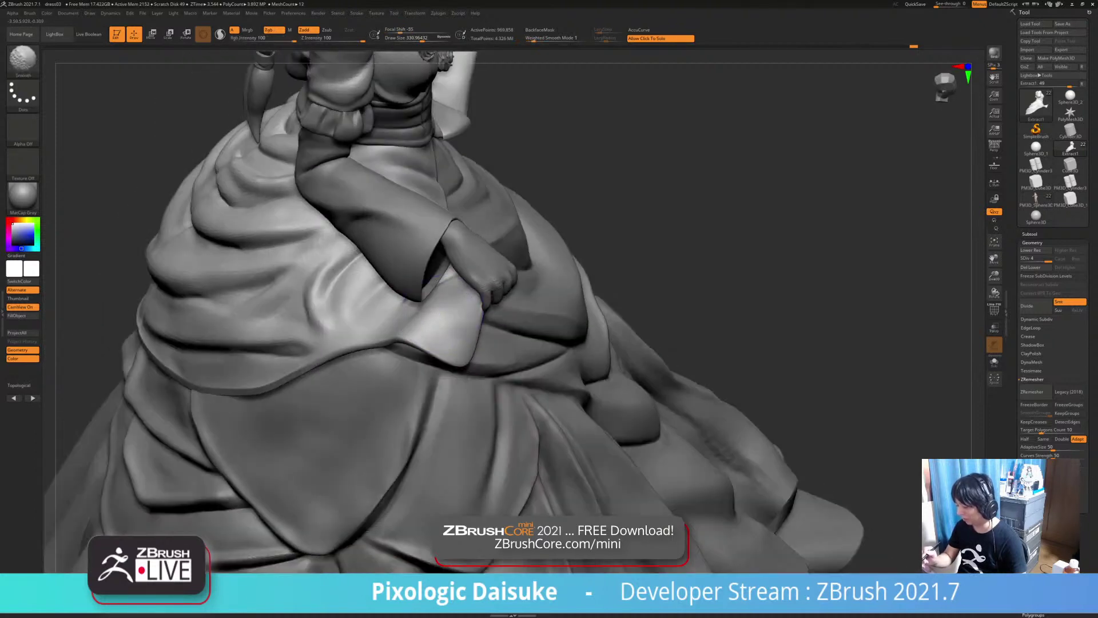
mouse_move(435, 314)
right_down()
mouse_move(469, 314)
mouse_move(400, 312)
mouse_move(478, 311)
mouse_move(455, 338)
right_up()
shift+drag(423, 320, 432, 323)
mouse_move(417, 332)
right_down()
mouse_move(438, 336)
mouse_move(427, 346)
right_up()
shift+drag(424, 344, 426, 348)
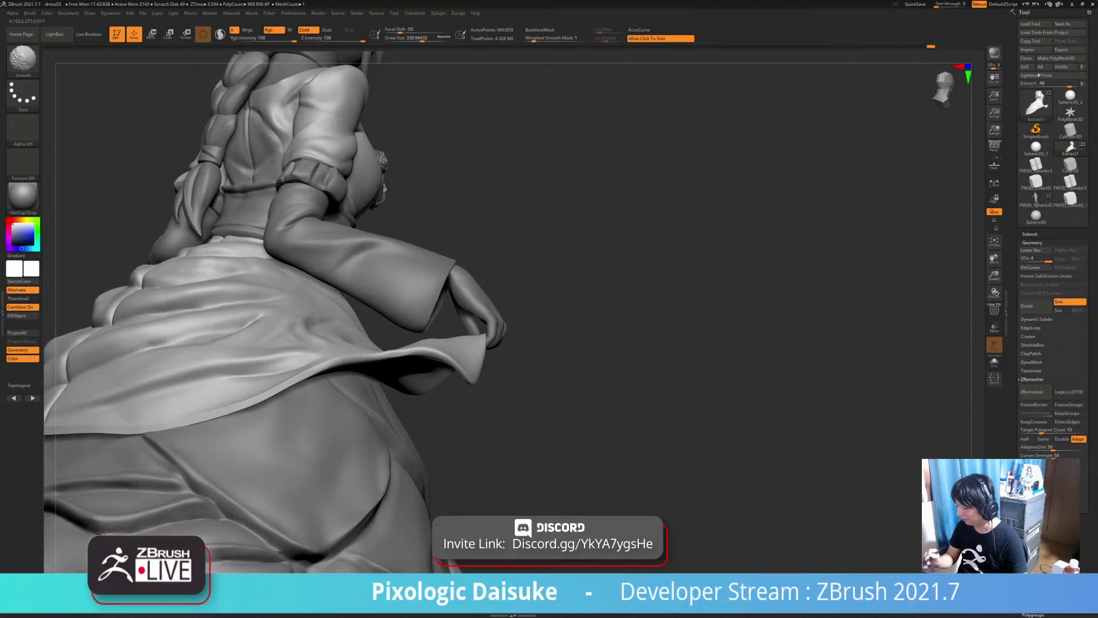
Smooth the overskirt's side hem from behind and enlarge the brush to shape its back drape
mouse_move(426, 366)
ctrl+right_down()
mouse_move(372, 343)
mouse_move(404, 335)
ctrl+right_up()
alt+right_drag(289, 390, 529, 407)
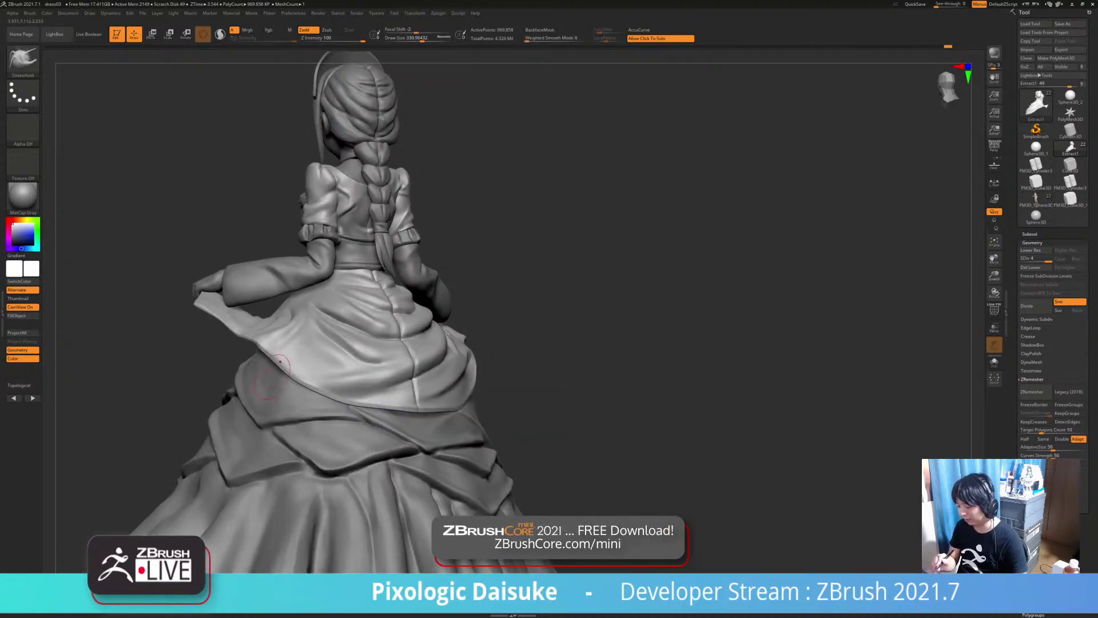
right_drag(229, 382, 305, 383)
shift+drag(292, 386, 270, 367)
mouse_move(270, 367)
right_down()
mouse_move(366, 352)
mouse_move(394, 372)
mouse_move(378, 401)
mouse_move(311, 443)
right_up()
click(432, 38)
mouse_move(426, 452)
right_down()
mouse_move(447, 439)
mouse_move(363, 454)
mouse_move(303, 426)
mouse_move(243, 432)
mouse_move(395, 437)
right_up()
right_drag(434, 550, 366, 543)
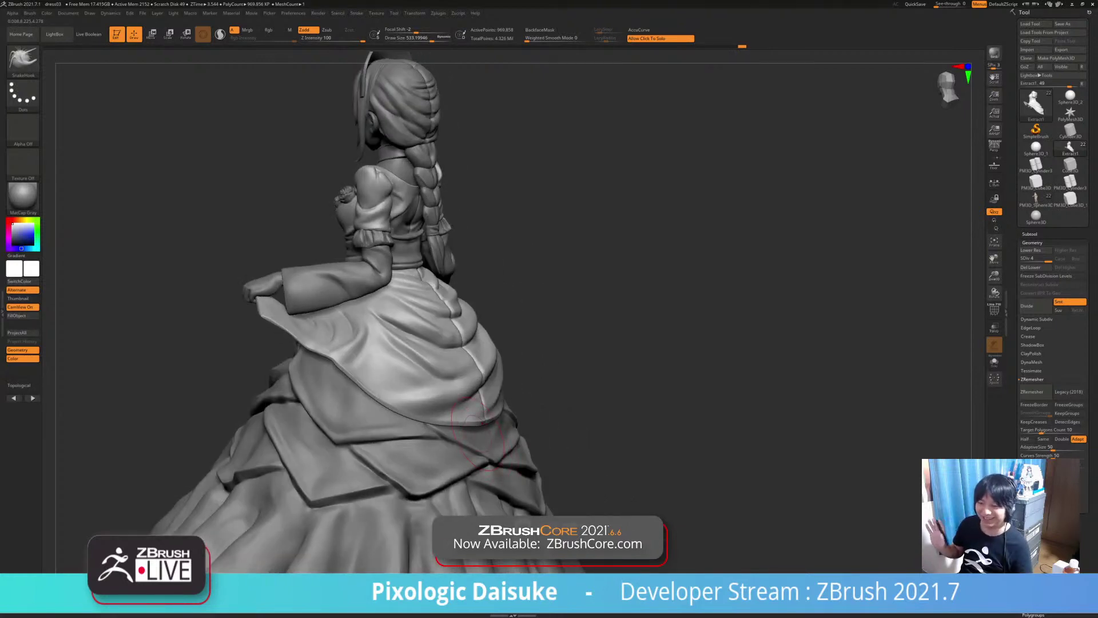
Set the draw size to about 839 and adjust the overskirt's overall drape across the back
mouse_move(564, 394)
right_down()
mouse_move(564, 346)
mouse_move(483, 260)
right_up()
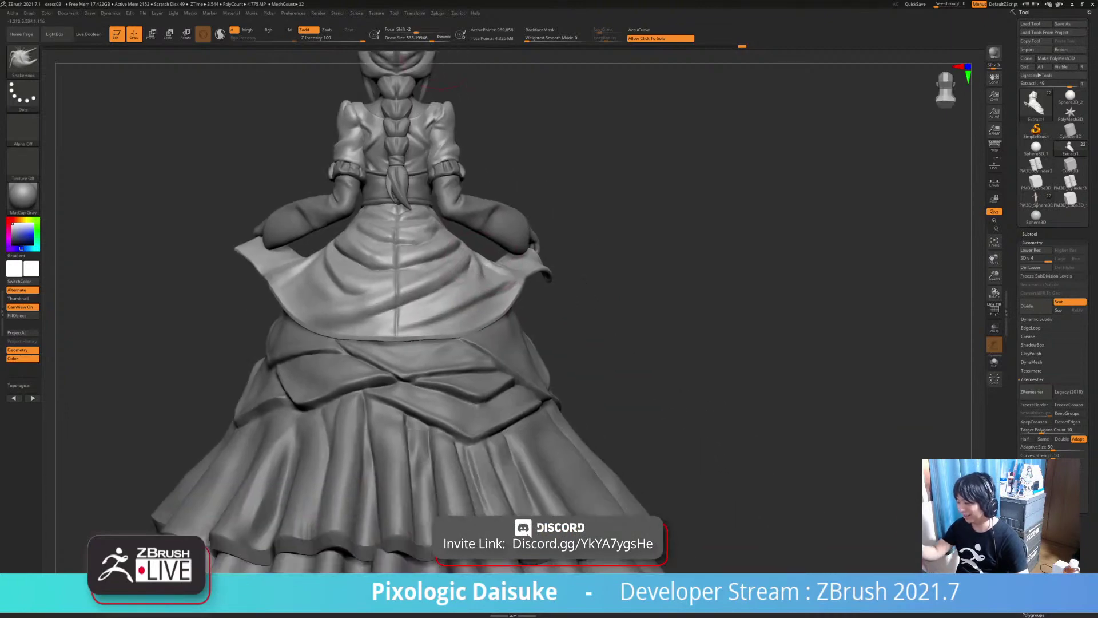
click(436, 40)
mouse_move(463, 337)
right_down()
mouse_move(382, 343)
mouse_move(433, 372)
mouse_move(423, 375)
mouse_move(438, 361)
mouse_move(416, 363)
mouse_move(462, 371)
right_up()
mouse_move(309, 360)
right_down()
mouse_move(417, 366)
mouse_move(412, 343)
mouse_move(446, 355)
right_up()
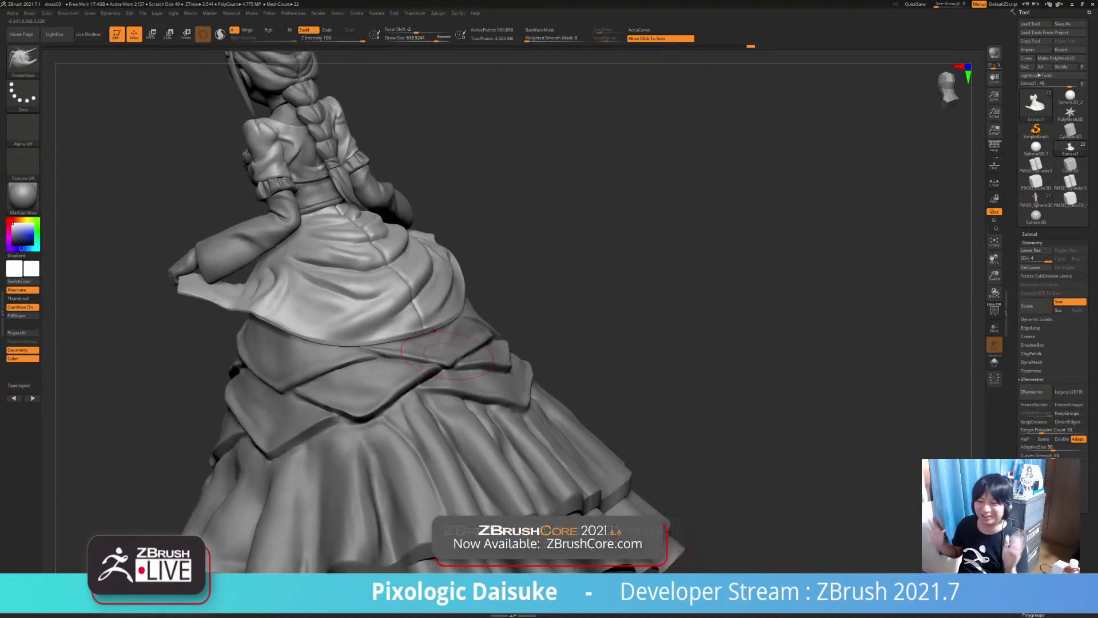
right_drag(449, 353, 309, 339)
right_drag(495, 334, 474, 317)
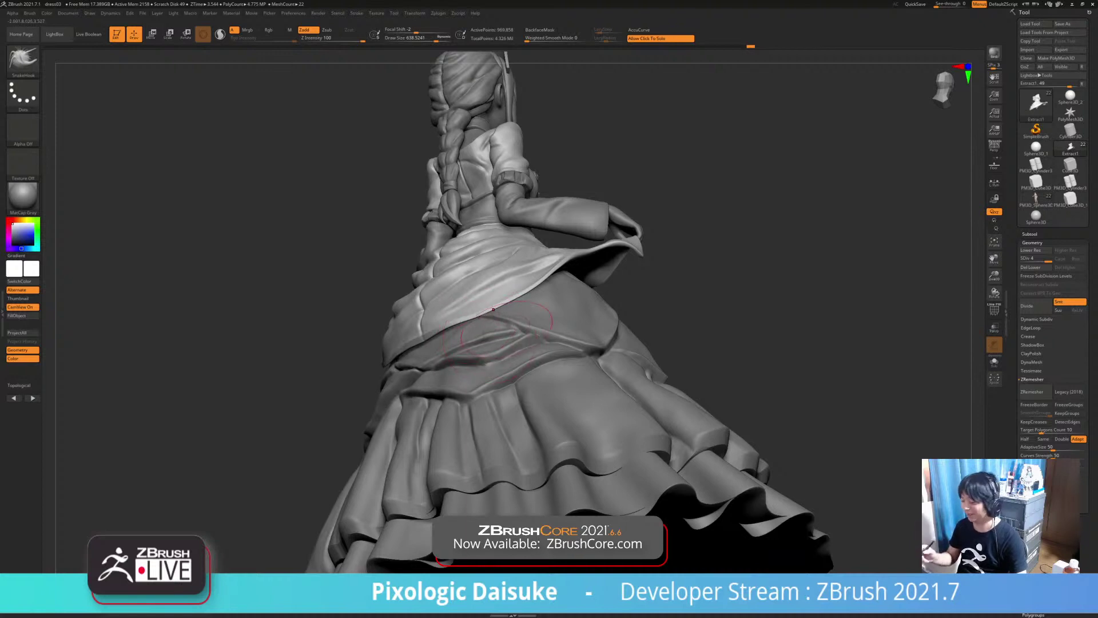
mouse_move(493, 309)
right_down()
mouse_move(452, 314)
mouse_move(434, 352)
mouse_move(409, 344)
mouse_move(425, 322)
mouse_move(509, 299)
mouse_move(484, 272)
mouse_move(499, 231)
mouse_move(440, 245)
mouse_move(458, 262)
mouse_move(457, 369)
right_up()
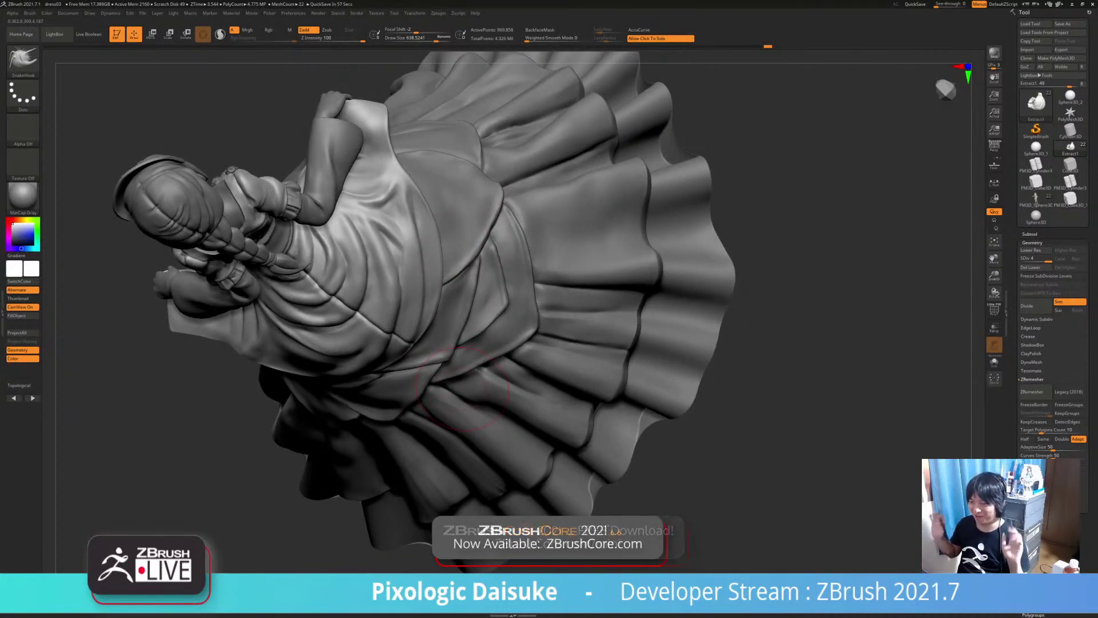
Examine the overskirt's drape and the layered skirt from above and behind on the full figure
right_drag(463, 386, 466, 232)
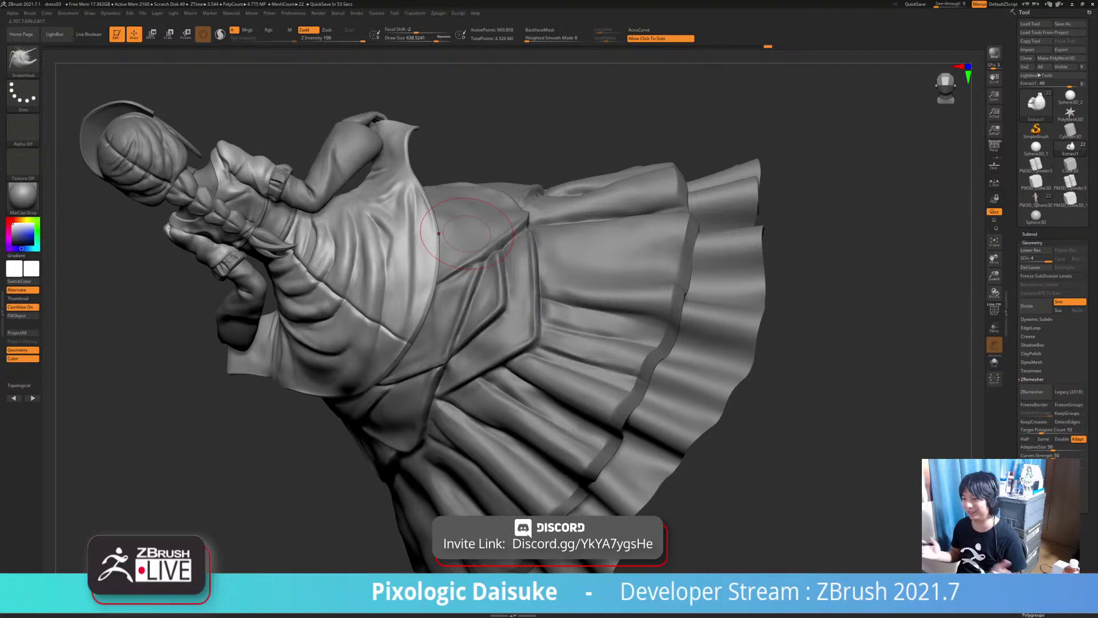
right_drag(438, 234, 438, 250)
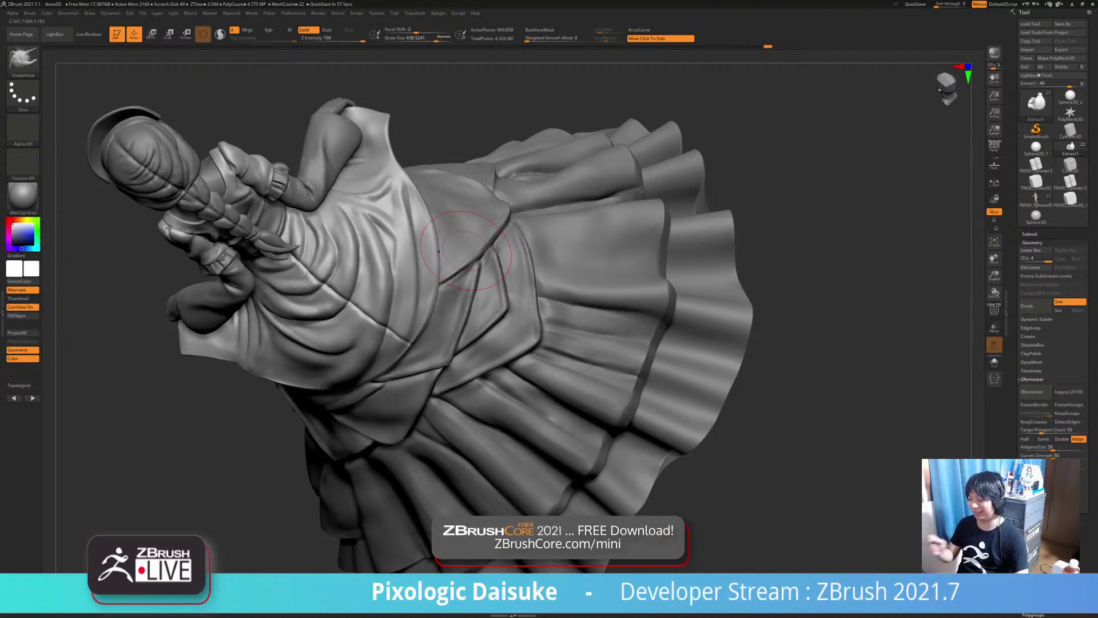
right_drag(438, 251, 354, 243)
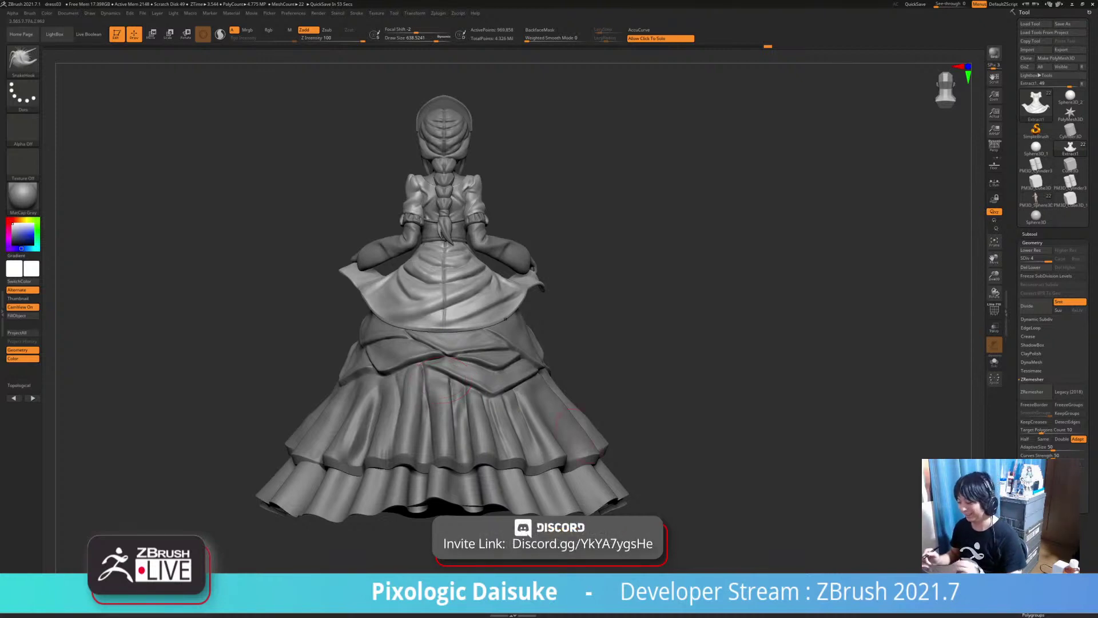
right_drag(442, 380, 438, 426)
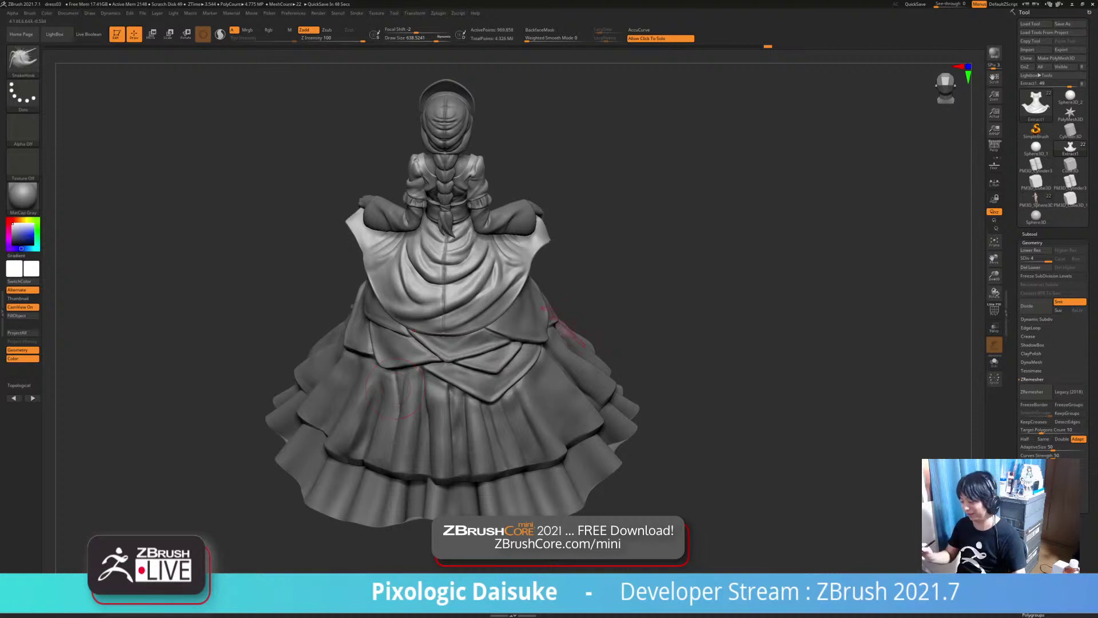
right_drag(558, 323, 551, 338)
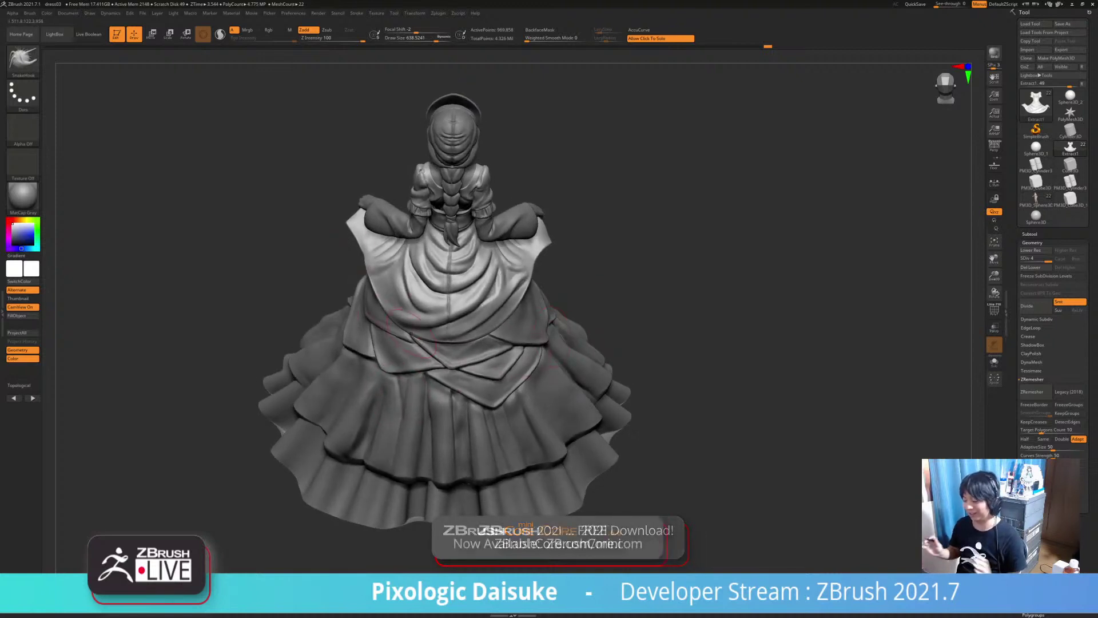
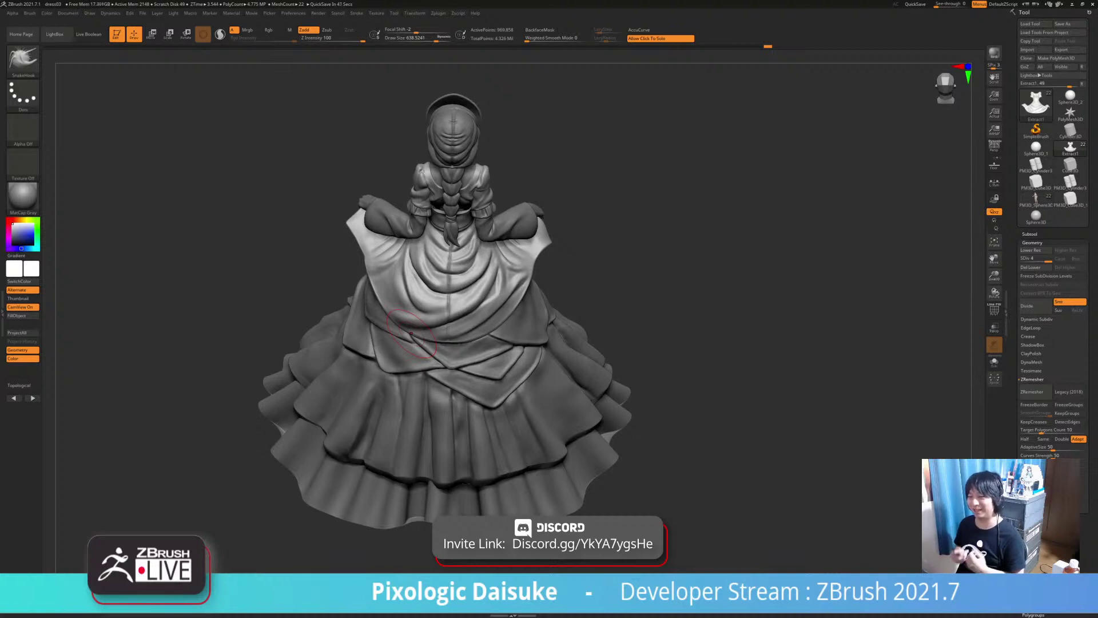
Reshape the overskirt's lifted corner and side hem below the gripping hand from behind with the SnakeHook brush
drag(617, 229, 697, 212)
mouse_move(275, 232)
mouse_down()
mouse_move(413, 251)
mouse_move(376, 253)
mouse_up()
mouse_move(380, 252)
ctrl+right_down()
mouse_move(395, 272)
mouse_move(366, 281)
mouse_move(312, 259)
mouse_move(299, 273)
ctrl+right_up()
drag(298, 272, 295, 285)
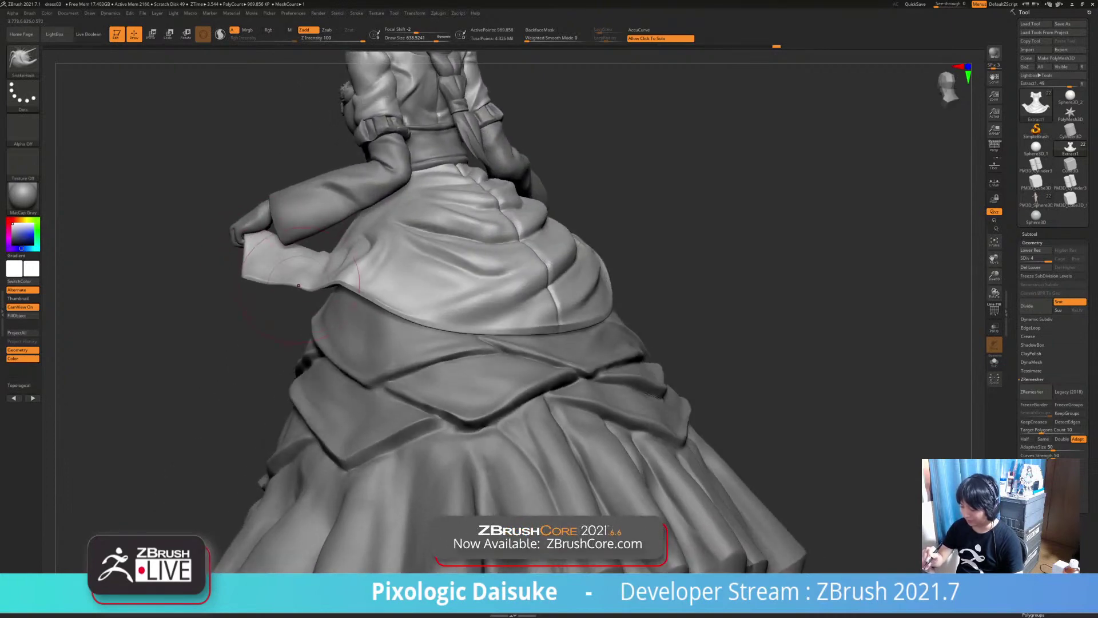
mouse_move(274, 283)
right_down()
mouse_move(312, 288)
mouse_move(300, 281)
right_up()
drag(301, 281, 299, 291)
mouse_move(297, 289)
right_down()
mouse_move(236, 289)
mouse_move(446, 280)
right_up()
mouse_move(503, 317)
right_down()
mouse_move(520, 321)
mouse_move(471, 326)
mouse_move(475, 293)
mouse_move(326, 303)
mouse_move(572, 309)
right_up()
Reduce the draw size and adjust the curve of the overskirt's front hem between the waist opening and the gripping hand
click(431, 39)
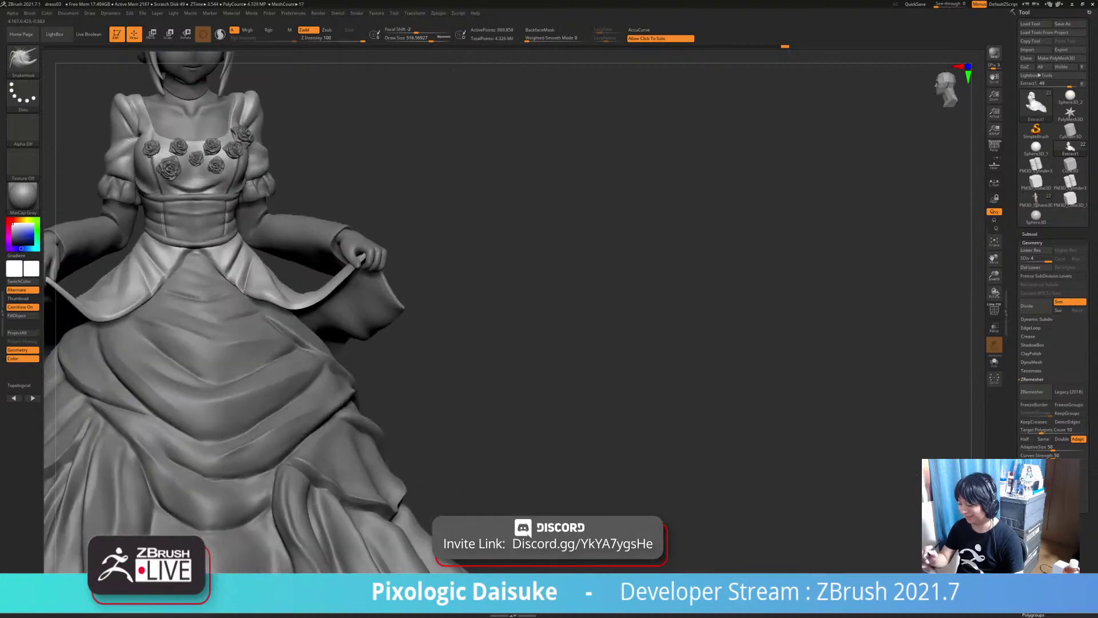
alt+right_drag(423, 309, 575, 311)
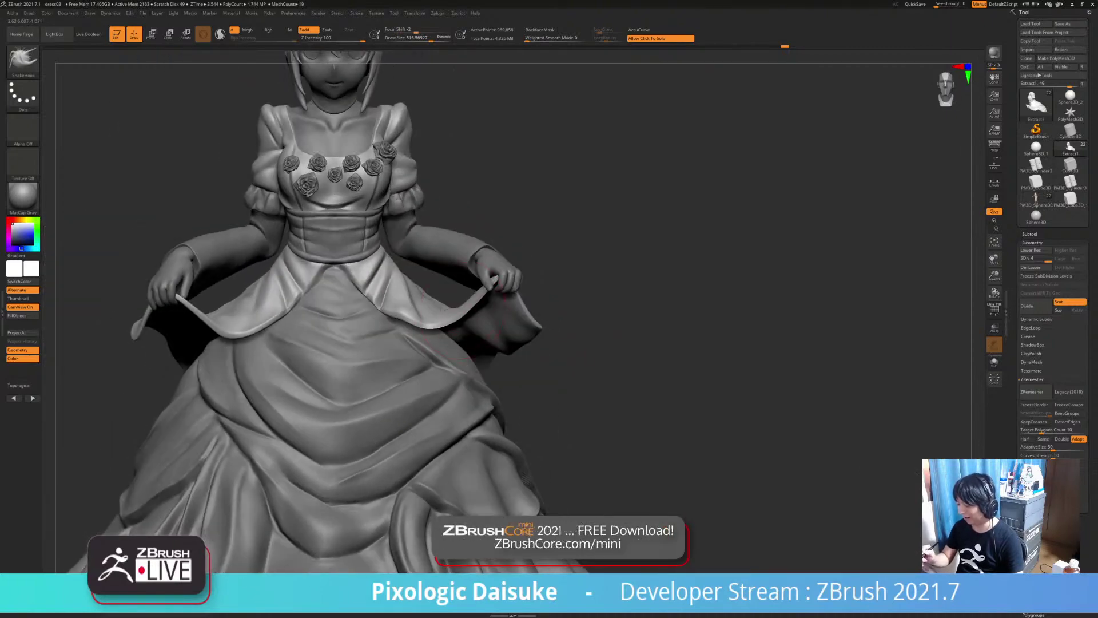
mouse_move(449, 312)
mouse_down()
mouse_move(464, 326)
mouse_move(481, 309)
mouse_up()
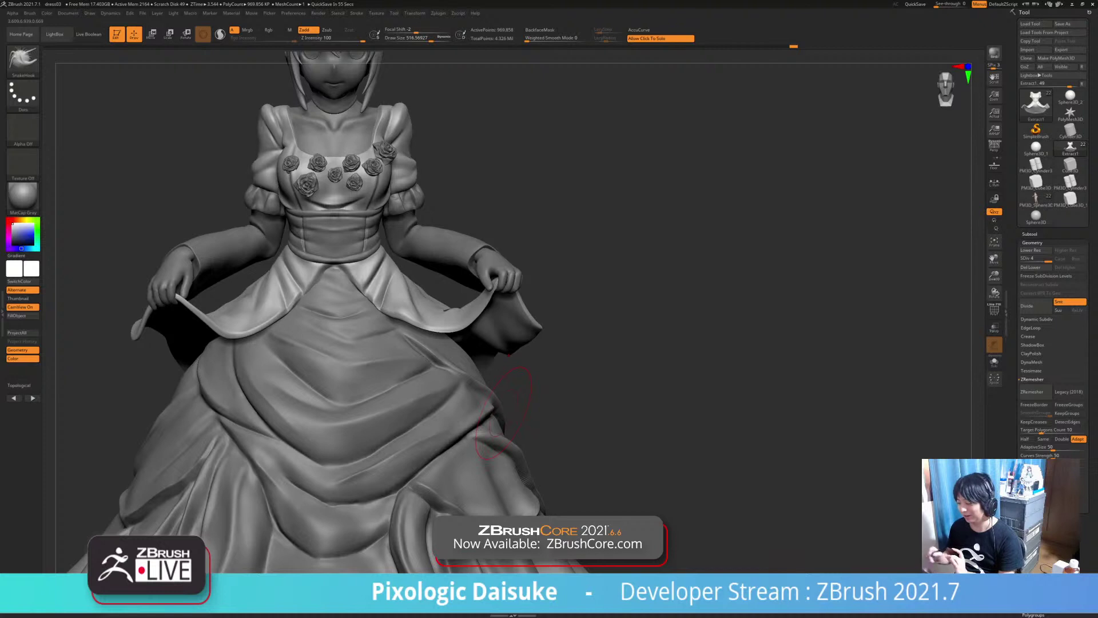
mouse_move(572, 395)
mouse_down()
mouse_move(552, 407)
mouse_move(578, 391)
mouse_up()
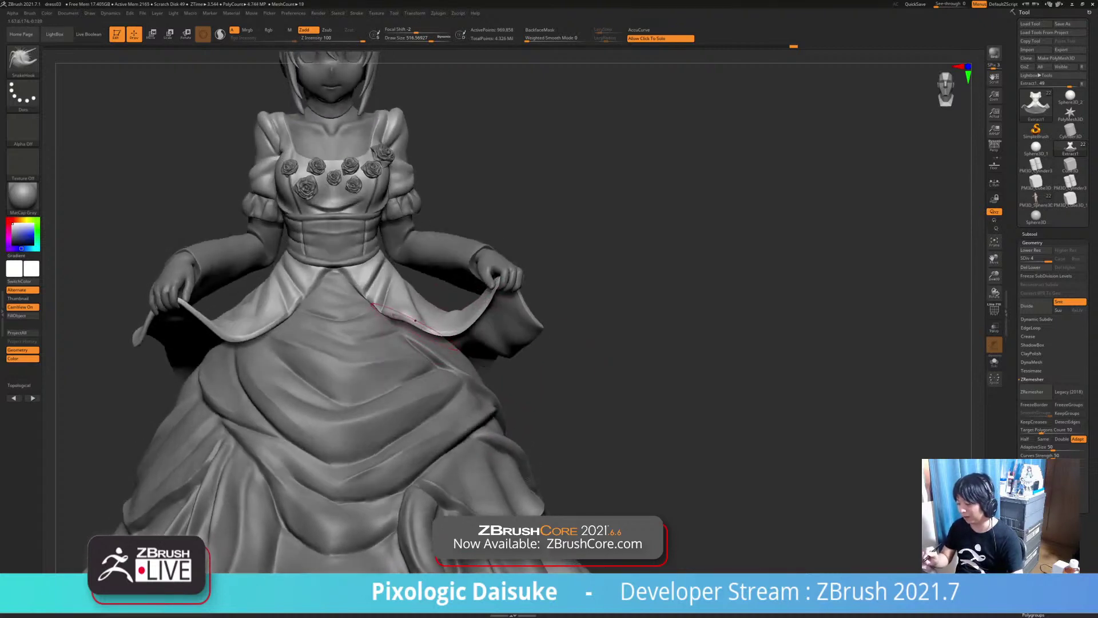
drag(415, 320, 419, 326)
drag(572, 395, 588, 418)
drag(414, 325, 445, 337)
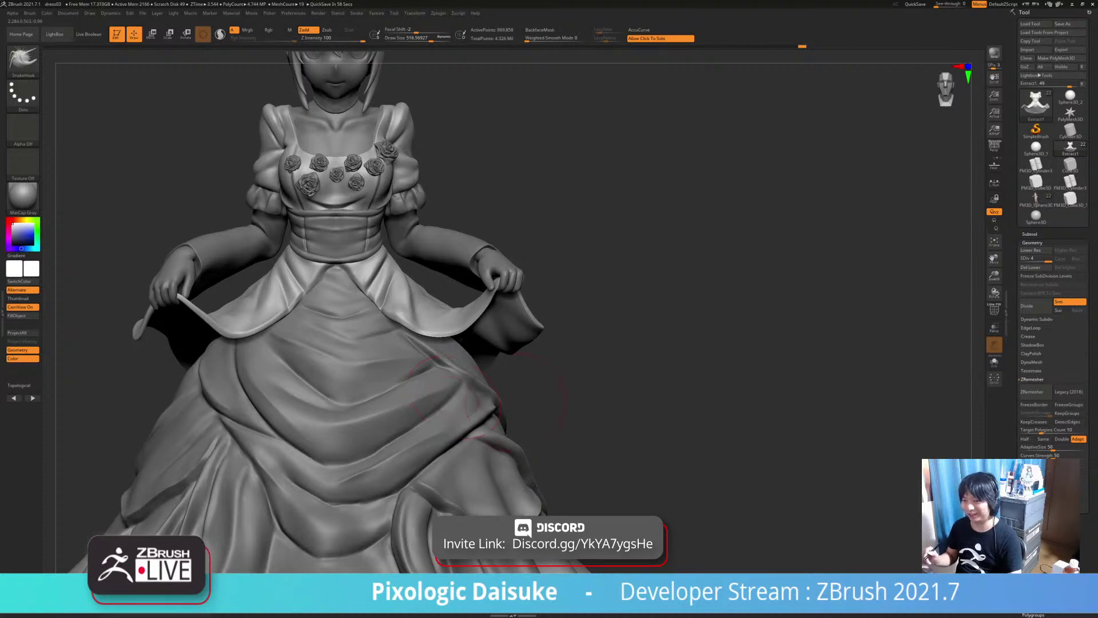
Refine the overskirt's held corner and the front hem sagging between the hand and the skirt from several angles
mouse_move(536, 327)
mouse_down()
mouse_move(538, 342)
mouse_move(519, 301)
mouse_move(561, 338)
mouse_move(493, 312)
mouse_move(532, 292)
mouse_move(553, 304)
mouse_up()
mouse_move(553, 304)
right_down()
mouse_move(539, 276)
mouse_move(543, 292)
mouse_move(528, 297)
mouse_move(505, 280)
right_up()
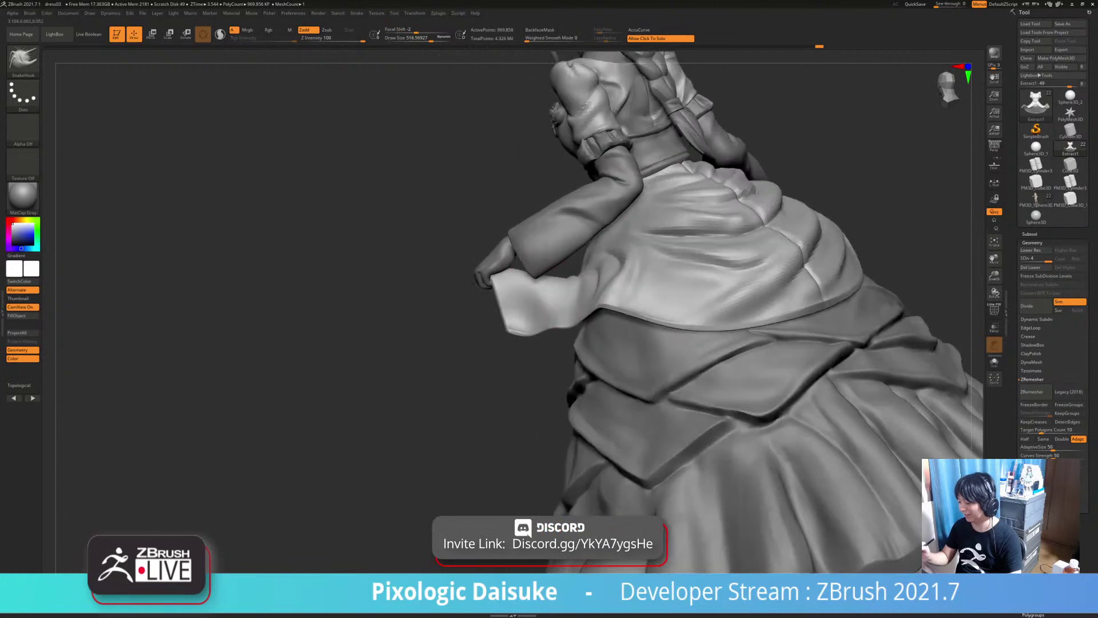
mouse_move(566, 321)
mouse_down()
mouse_move(557, 288)
mouse_move(606, 258)
mouse_up()
right_drag(606, 257, 472, 266)
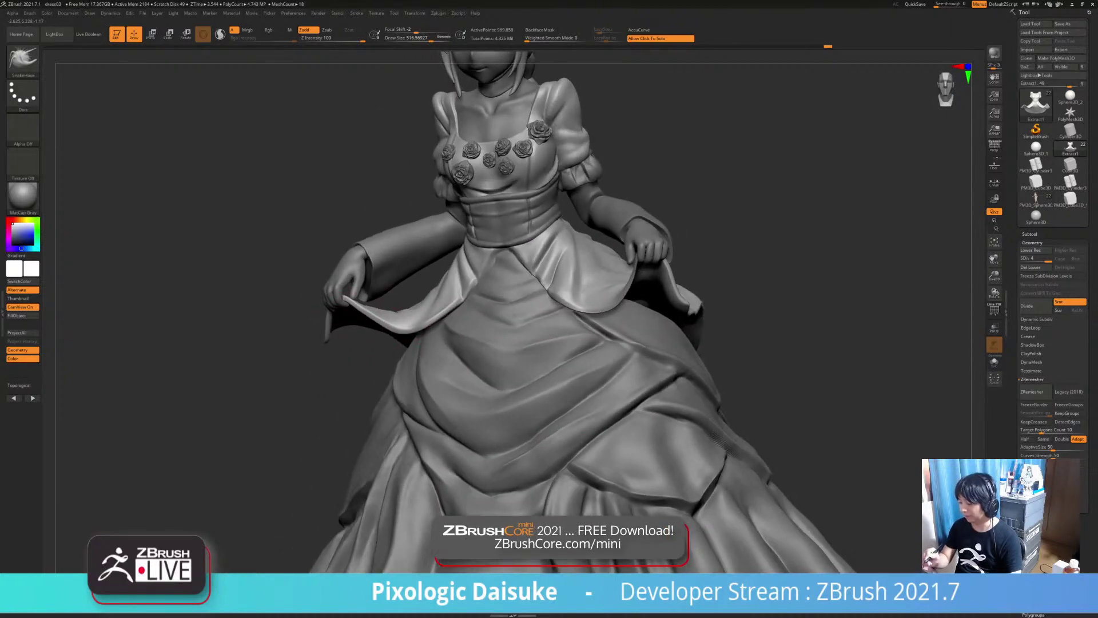
drag(371, 316, 401, 329)
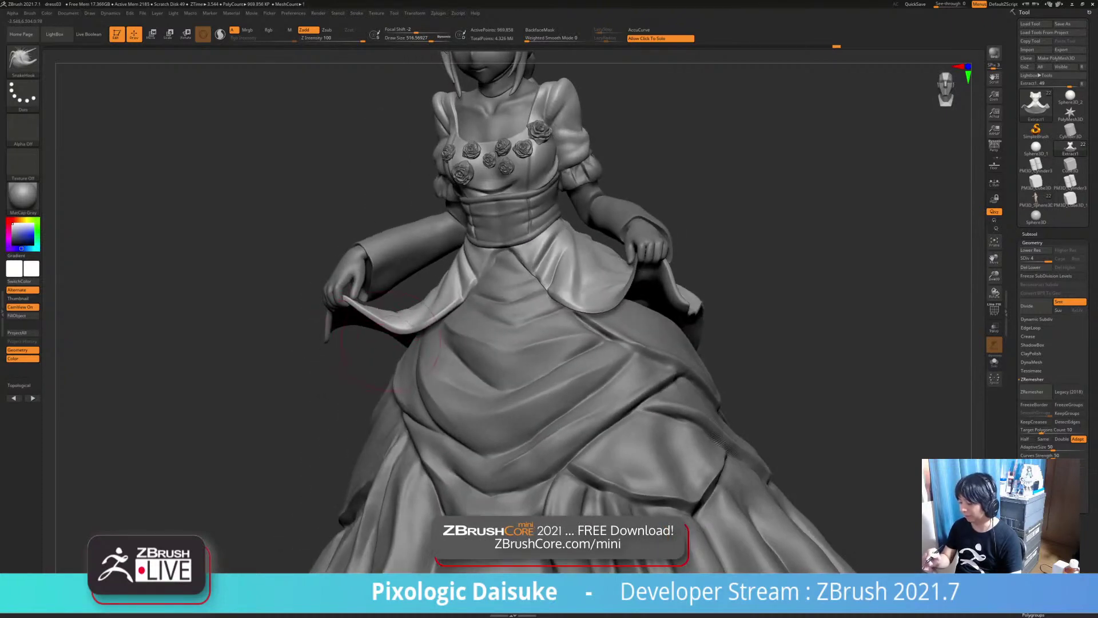
right_drag(400, 337, 398, 360)
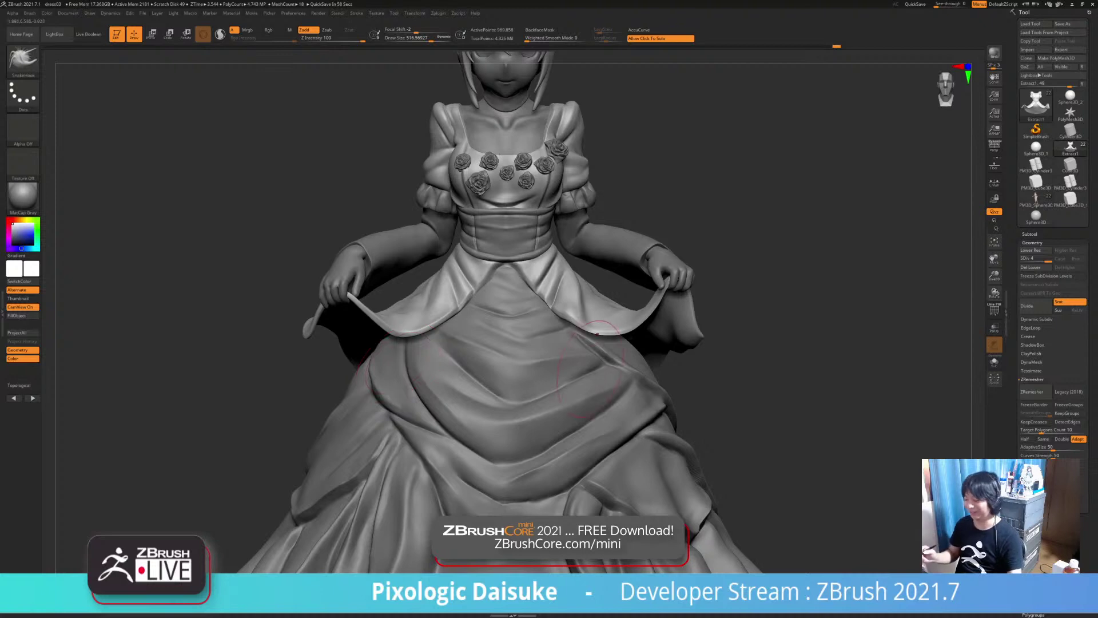
Isolate the bodice and overskirt mesh and carve the front opening's peak at the waist with the DamStandard brush at draw size about 163
mouse_move(613, 371)
ctrl+right_down()
mouse_move(611, 320)
mouse_move(443, 328)
mouse_move(441, 312)
mouse_move(447, 322)
mouse_move(457, 302)
mouse_move(417, 290)
mouse_move(430, 338)
ctrl+right_up()
mouse_move(444, 299)
right_down()
mouse_move(447, 326)
mouse_move(436, 299)
right_up()
key(b)
key(d)
key(s)
right_click(439, 312)
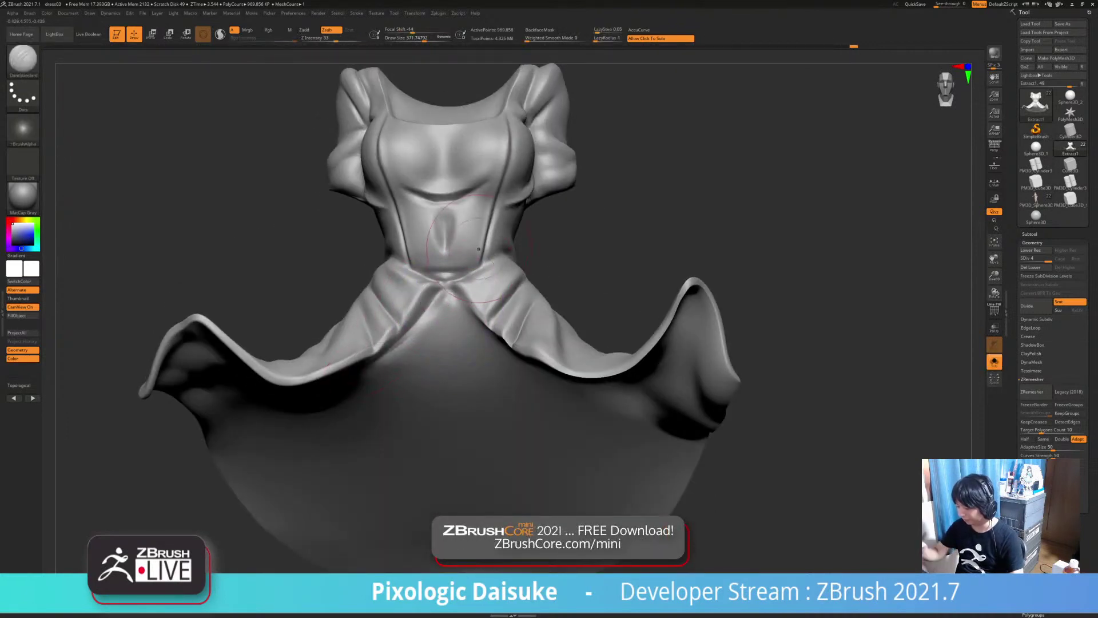
alt+right_drag(484, 200, 465, 142)
click(418, 39)
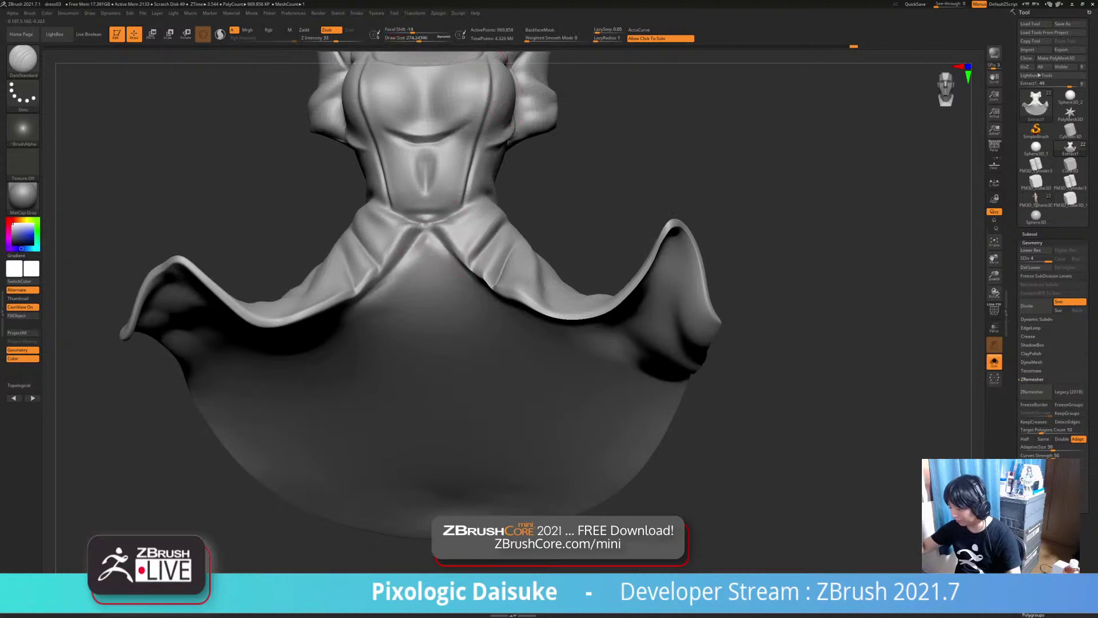
mouse_move(481, 266)
ctrl+right_down()
mouse_move(480, 226)
mouse_move(482, 295)
ctrl+right_up()
right_drag(482, 295, 482, 329)
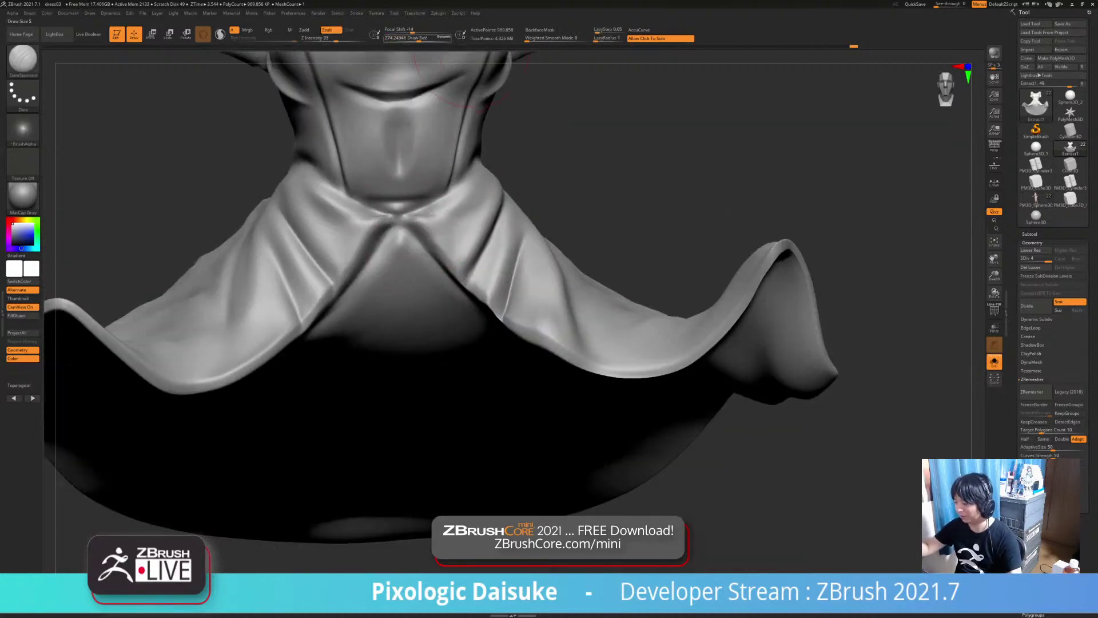
click(411, 39)
right_drag(401, 252, 401, 277)
drag(386, 232, 413, 231)
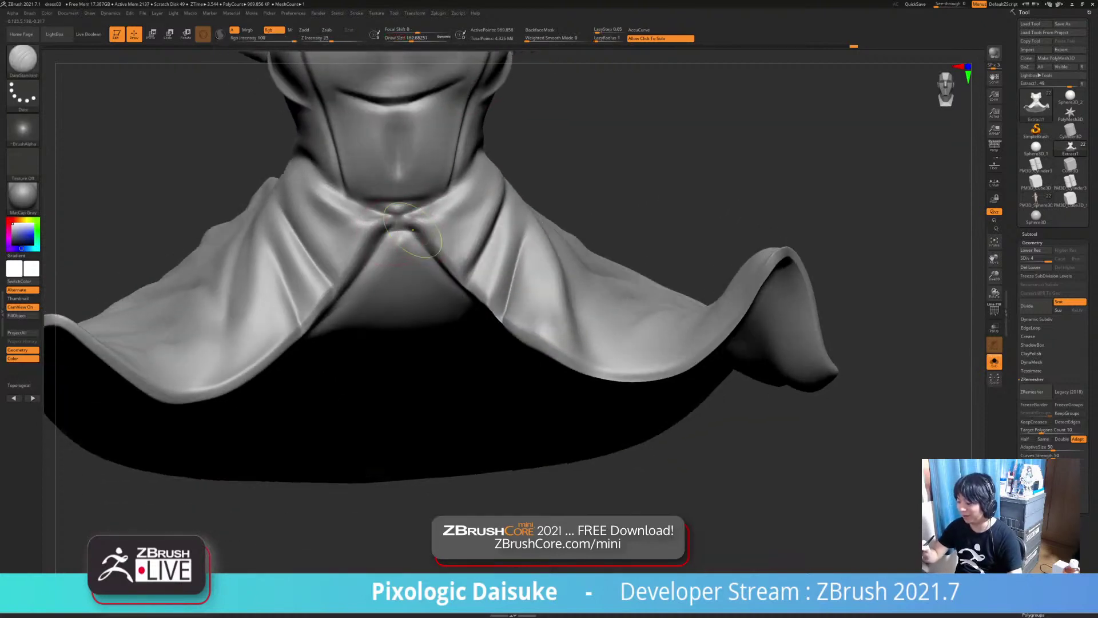
Smooth the peak where the overskirt's front edges meet at the waist and show the whole figure again
ctrl+right_drag(401, 297, 400, 252)
shift+drag(401, 251, 401, 244)
mouse_move(401, 248)
ctrl+right_down()
mouse_move(401, 226)
mouse_move(401, 239)
ctrl+right_up()
shift+drag(393, 251, 396, 243)
ctrl+right_drag(400, 252, 402, 233)
click(586, 195)
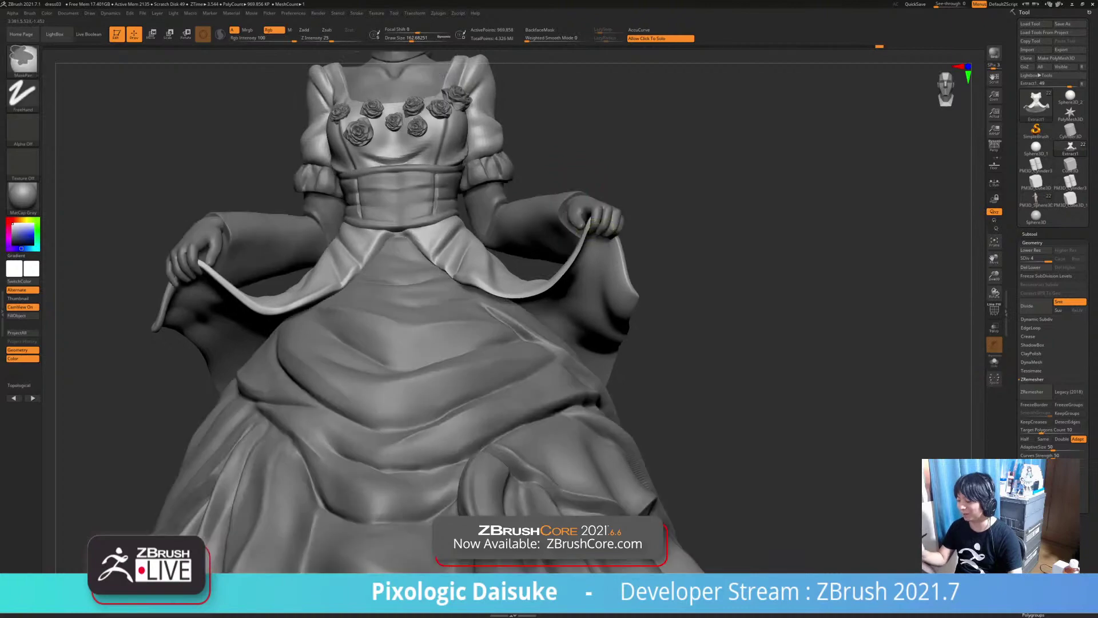
Select the draped skirt layer beneath the overskirt for sculpting and switch to the Standard brush
ctrl+right_drag(572, 320, 601, 165)
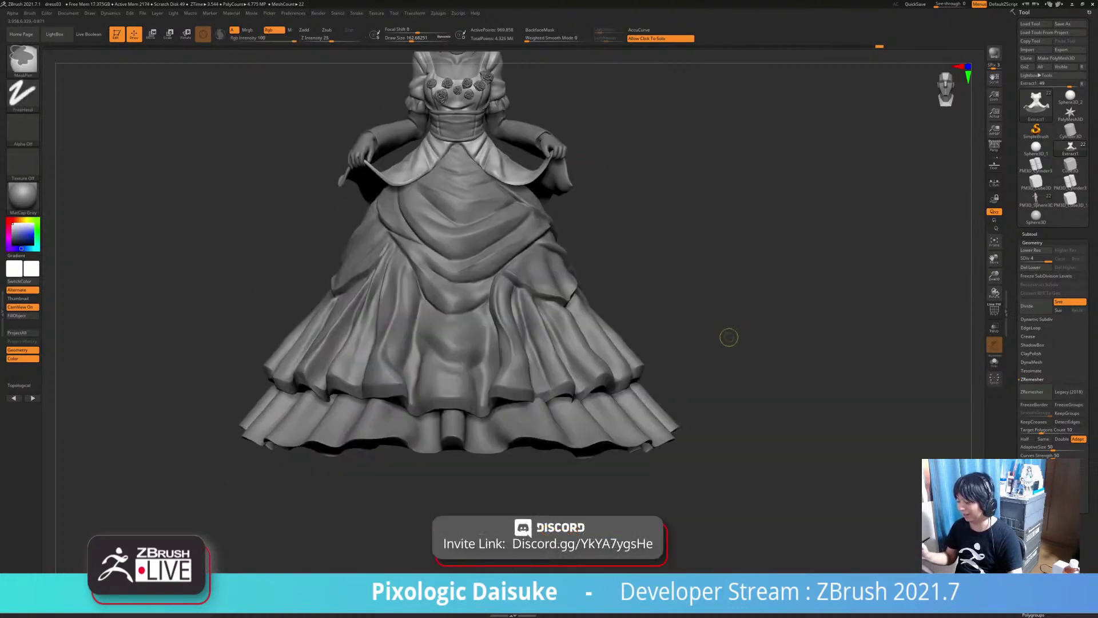
ctrl+right_drag(728, 338, 649, 408)
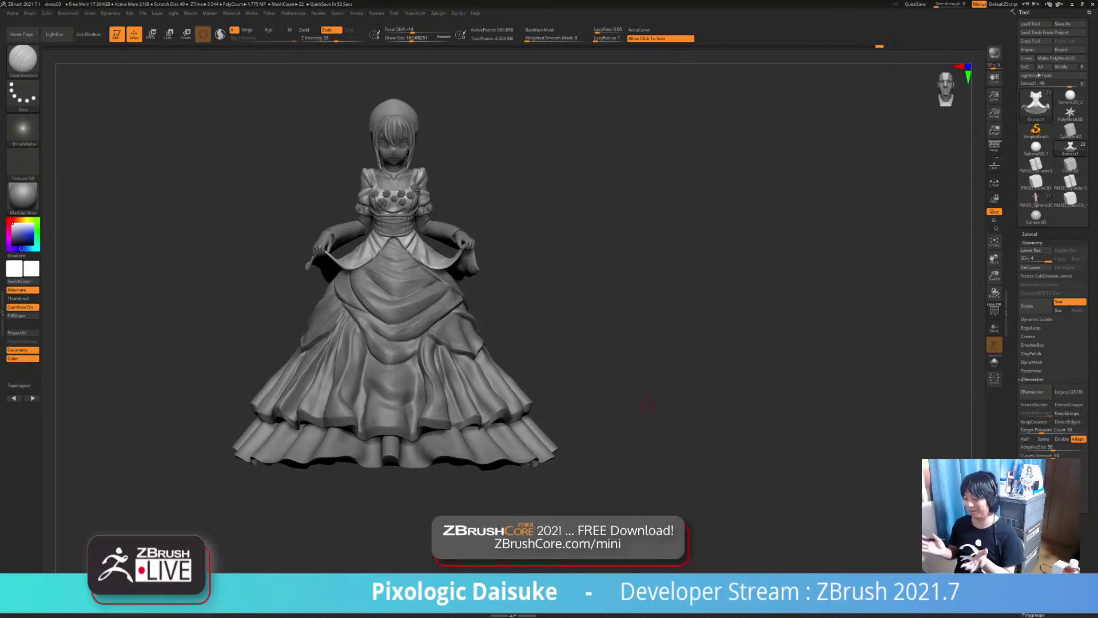
drag(574, 424, 562, 395)
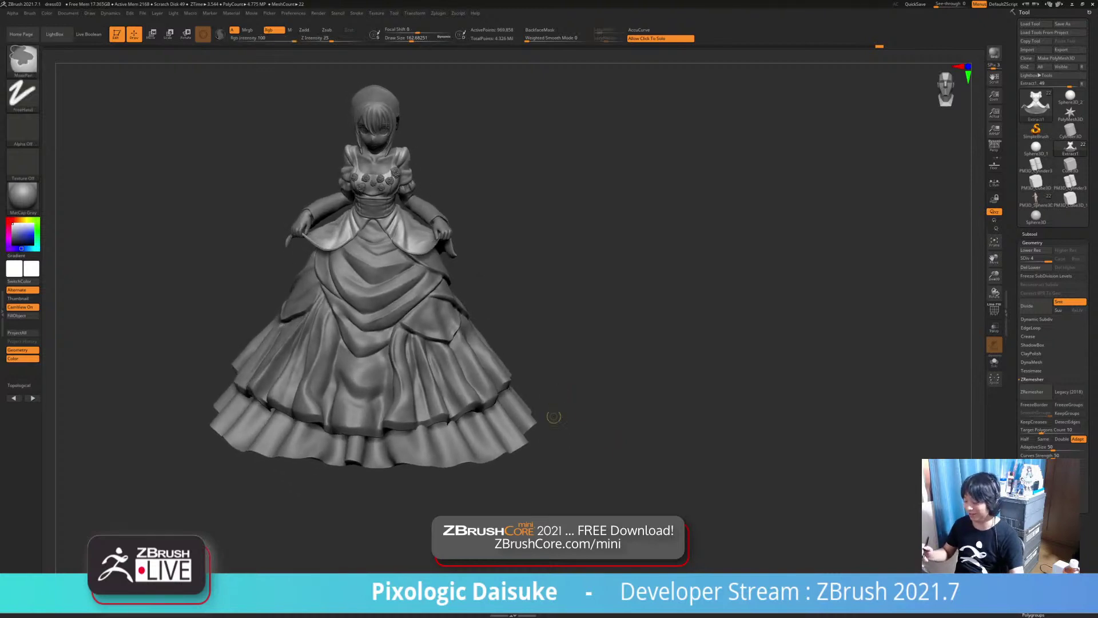
alt+click(498, 373)
ctrl+right_drag(557, 384, 576, 399)
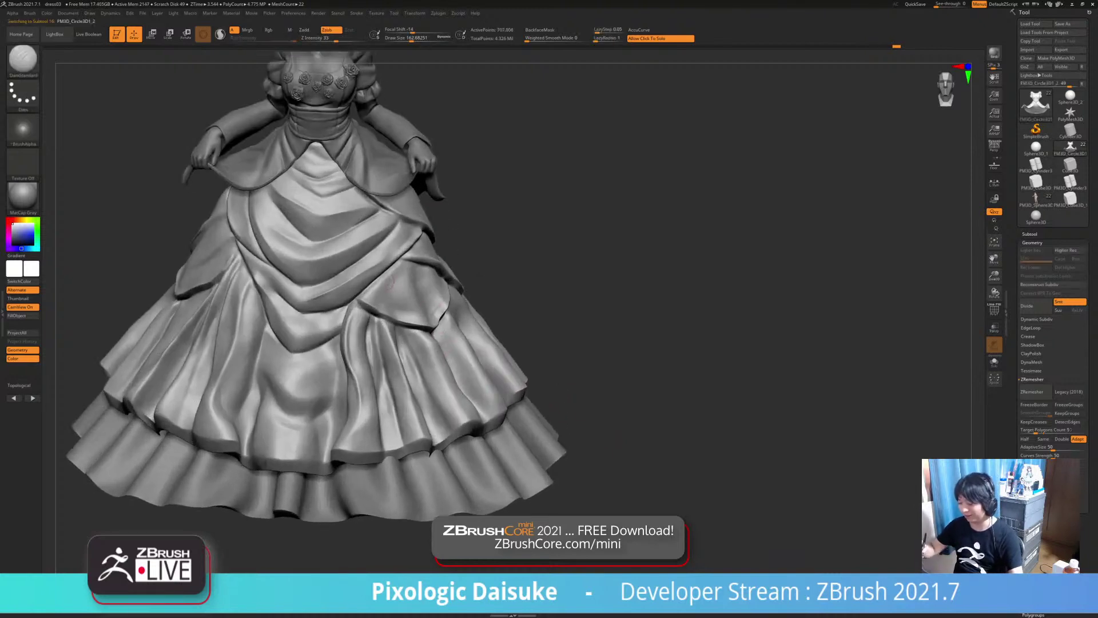
key(b)
key(s)
key(t)
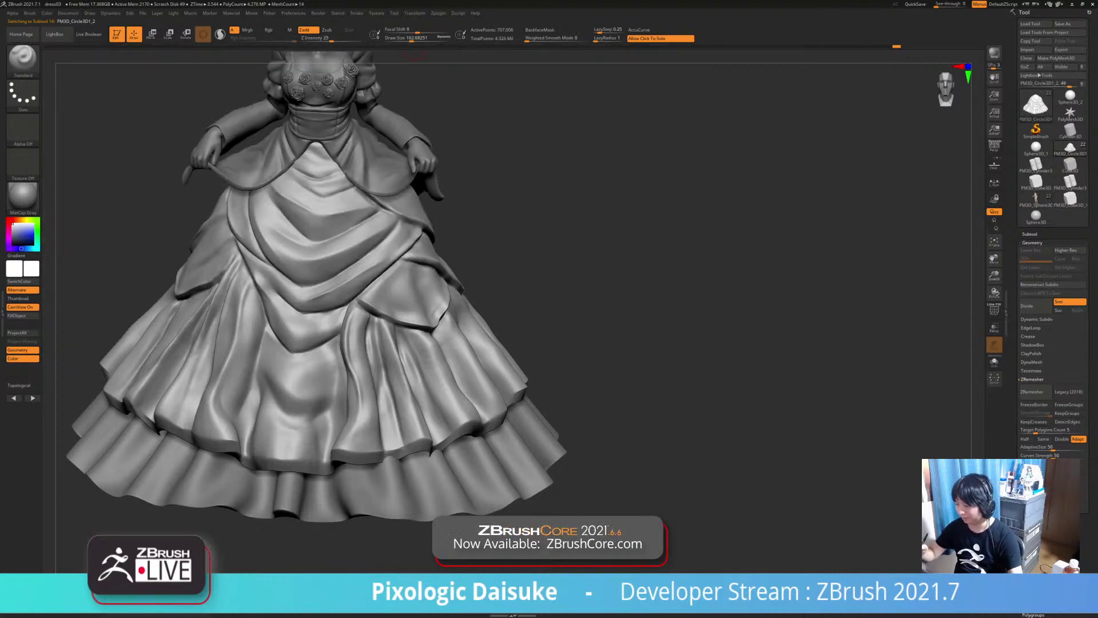
Set the draw size to about 212 and build up the skirt's vertical folds below the front side flap
click(415, 40)
mouse_move(453, 350)
alt+right_down()
mouse_move(453, 294)
mouse_move(456, 311)
alt+right_up()
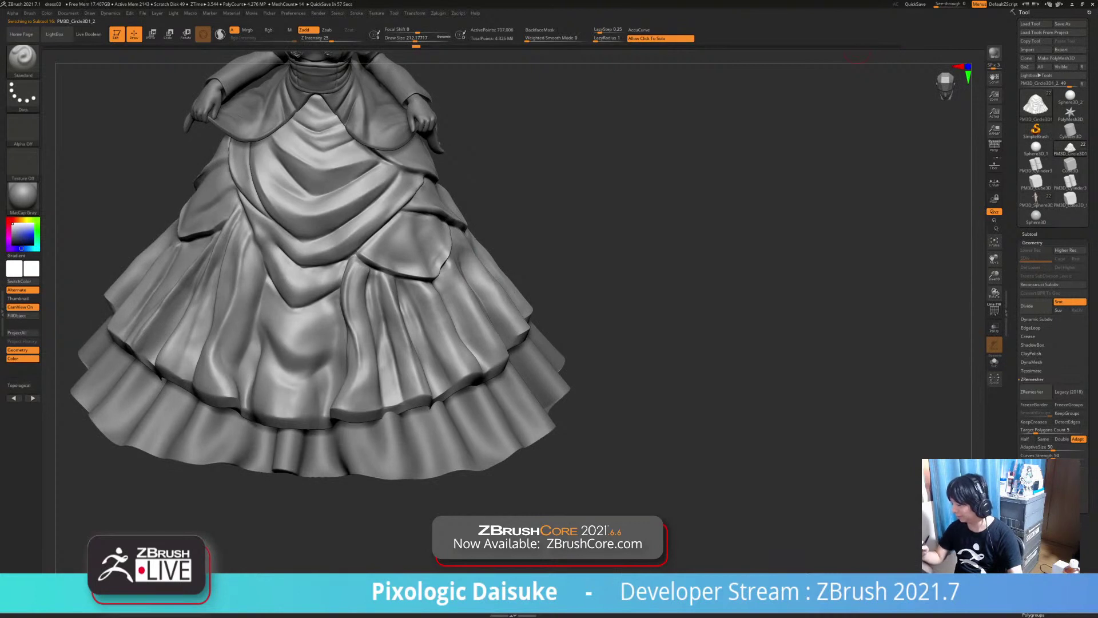
click(897, 47)
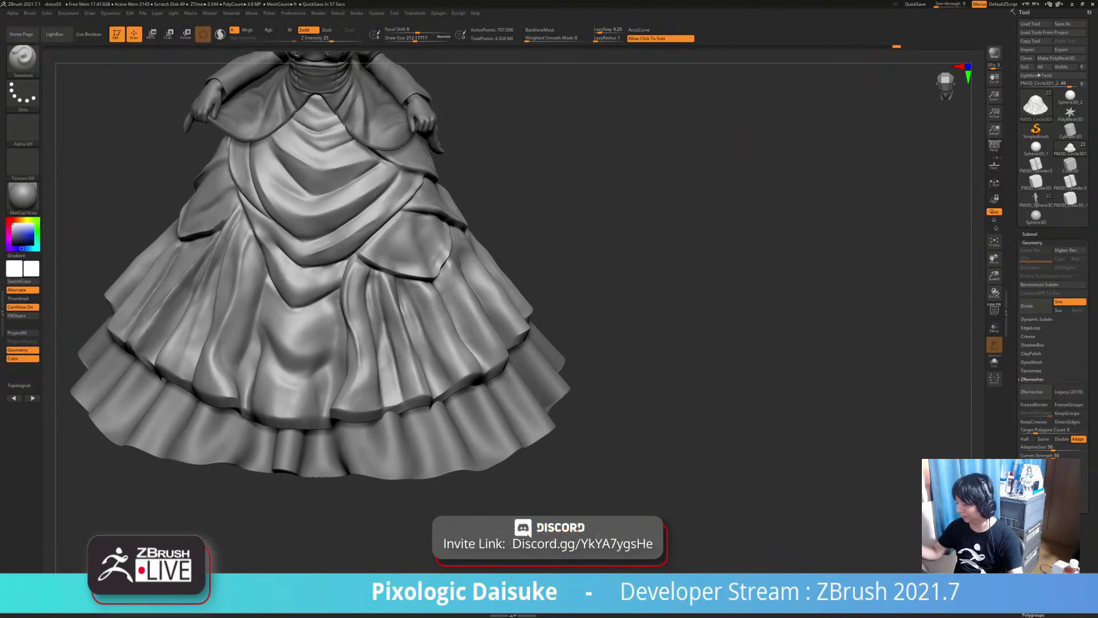
alt+right_drag(431, 310, 466, 362)
right_drag(466, 363, 458, 362)
drag(449, 347, 476, 416)
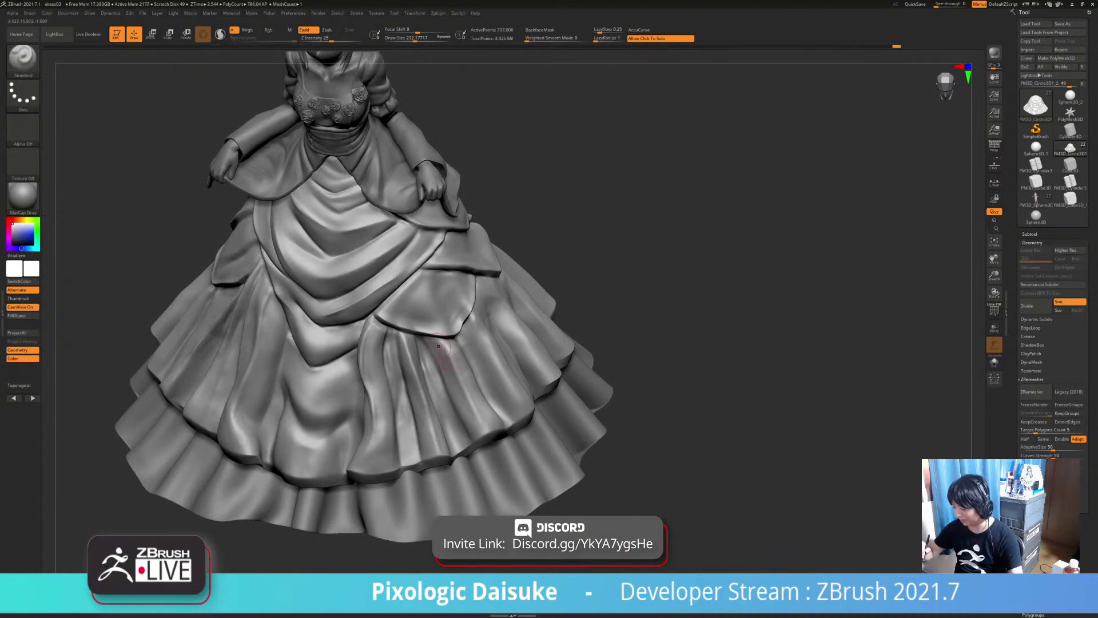
alt+right_drag(438, 346, 432, 312)
right_drag(432, 312, 416, 310)
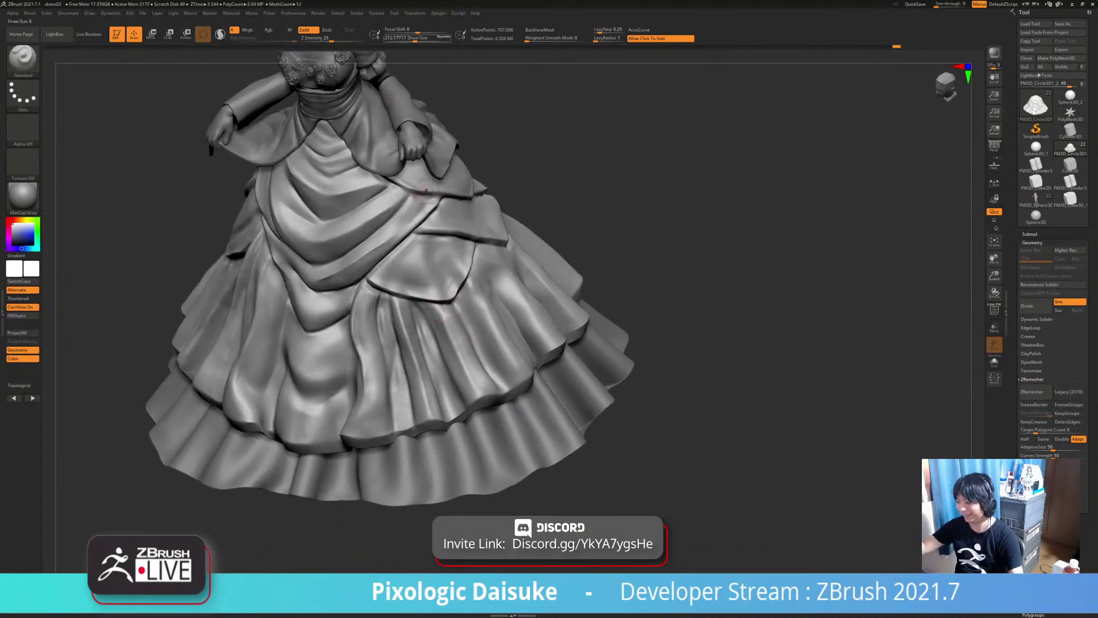
Set the draw size to about 217 and smooth and refine the narrow folds hanging beneath the side flap
click(415, 39)
right_drag(430, 350, 425, 337)
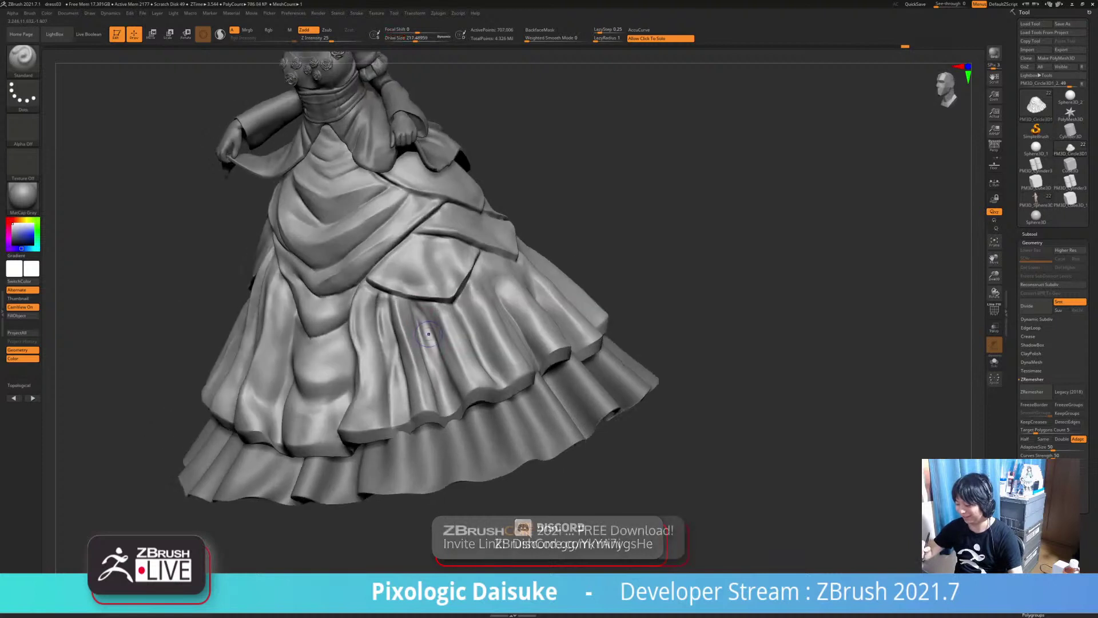
mouse_move(424, 338)
shift+mouse_down()
mouse_move(430, 326)
mouse_move(432, 339)
shift+mouse_up()
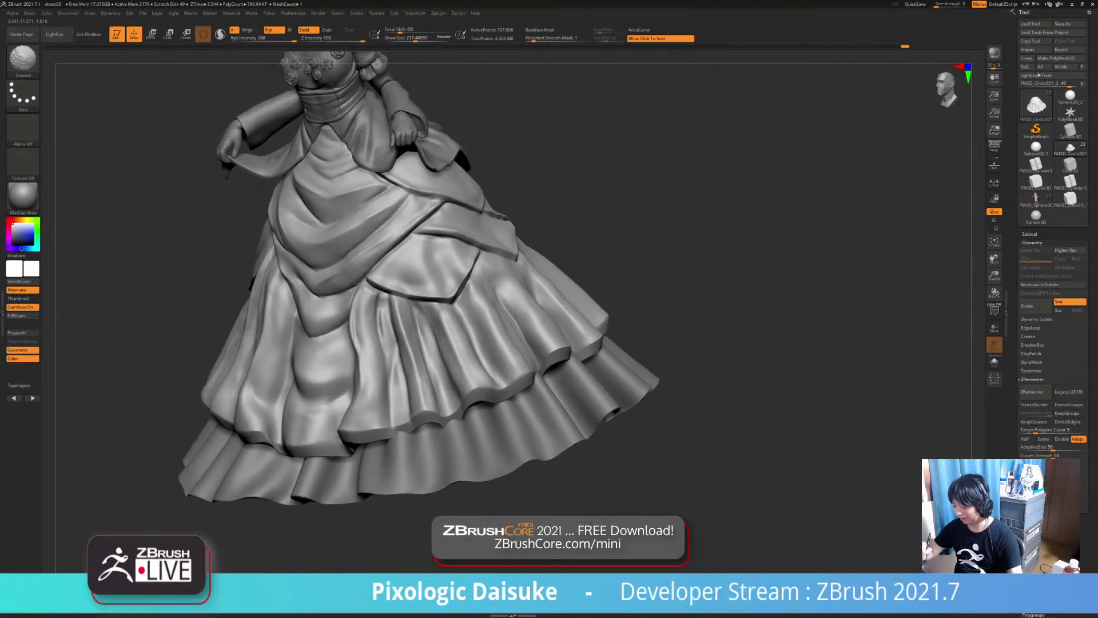
mouse_move(429, 339)
right_down()
mouse_move(475, 343)
mouse_move(424, 338)
right_up()
key(shift)
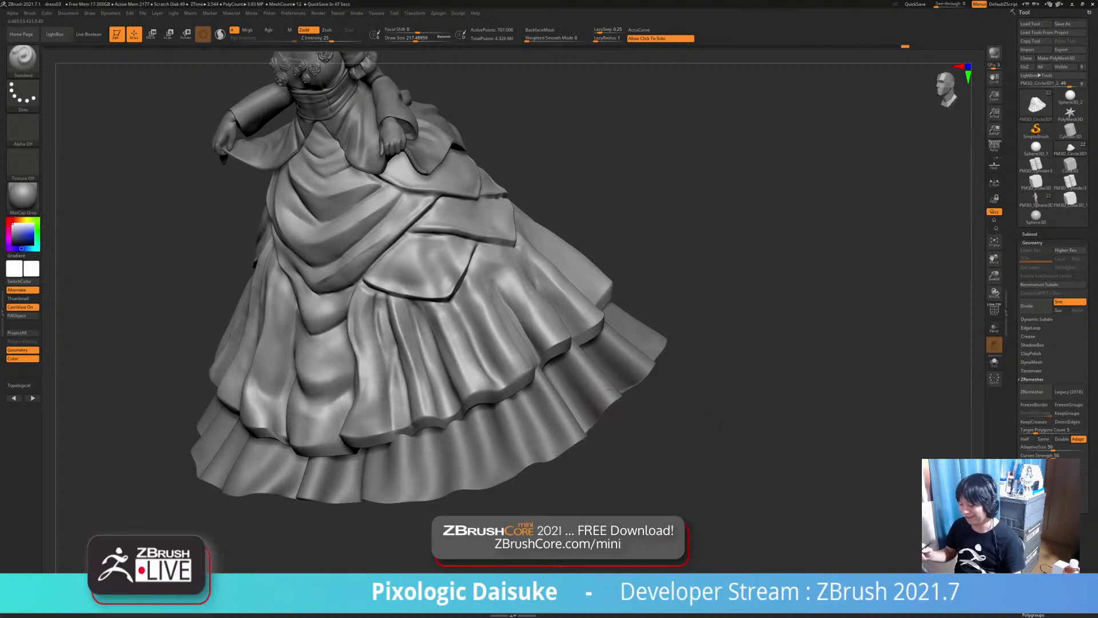
right_drag(363, 314, 395, 305)
drag(395, 305, 384, 314)
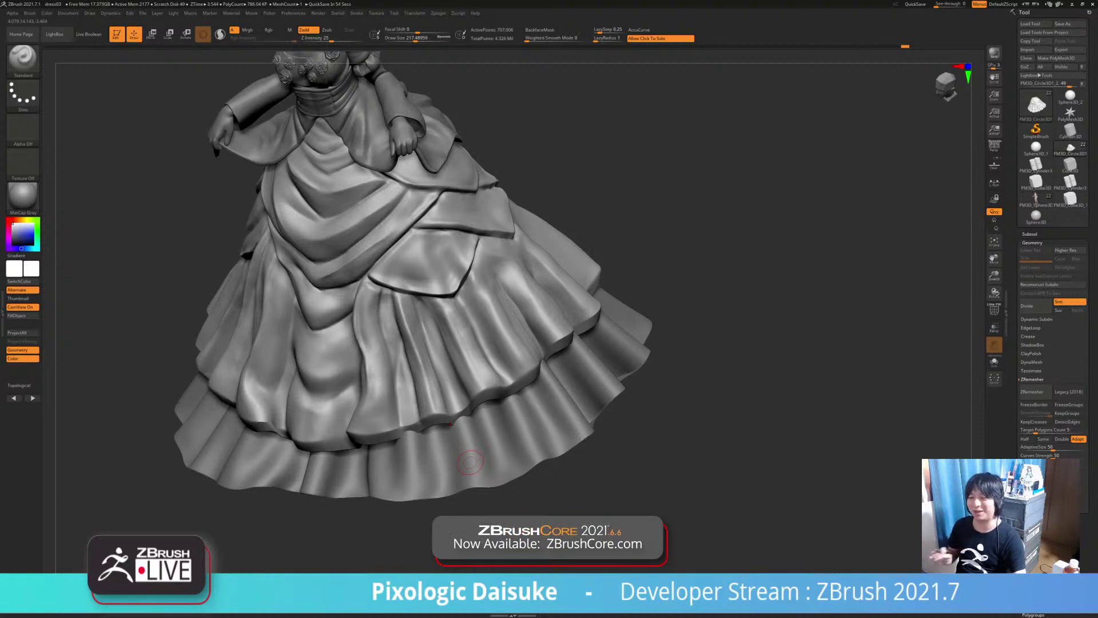
mouse_move(457, 370)
right_down()
mouse_move(419, 315)
mouse_move(395, 312)
right_up()
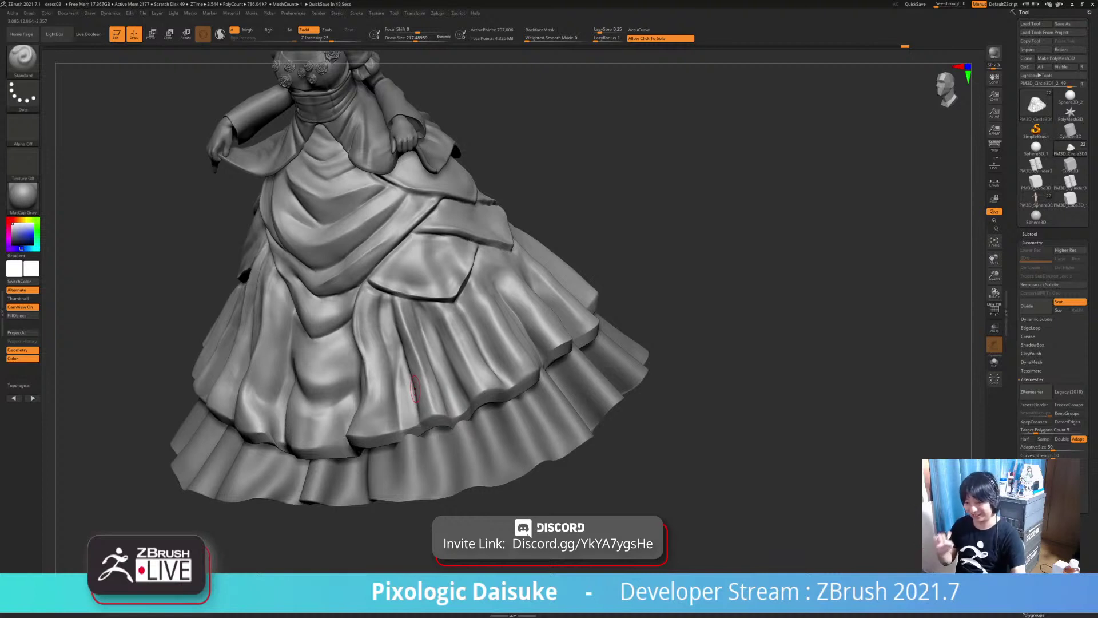
right_drag(415, 389, 381, 313)
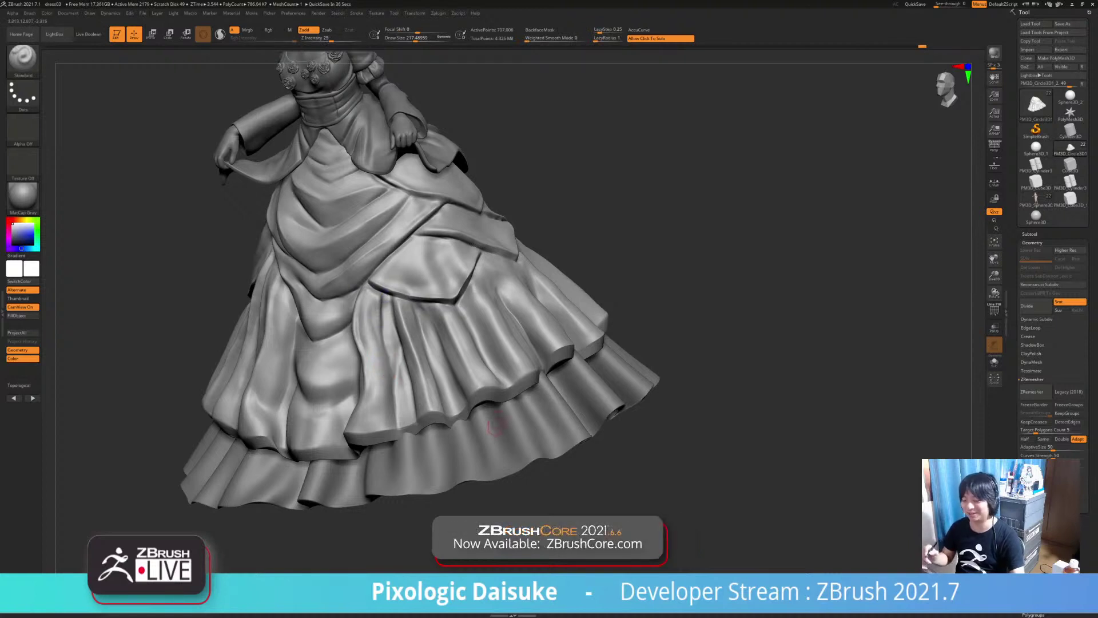
Set the draw size to about 179 and sculpt the vertical fold starting at the side flap's inner corner
key(ctrl)
ctrl+right_drag(391, 297, 383, 320)
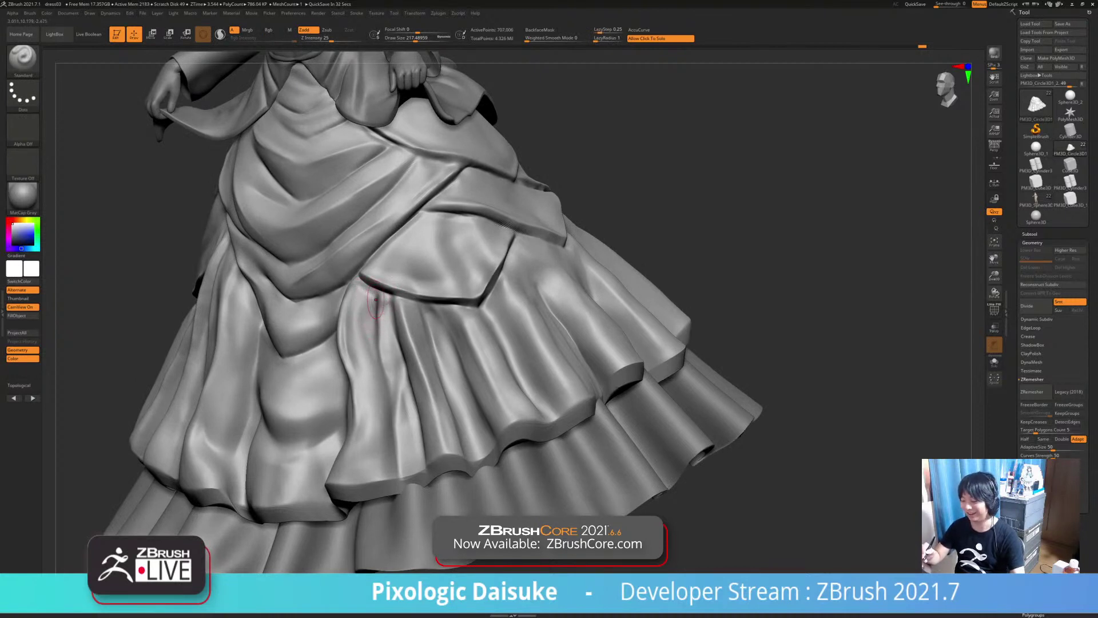
right_drag(375, 299, 374, 294)
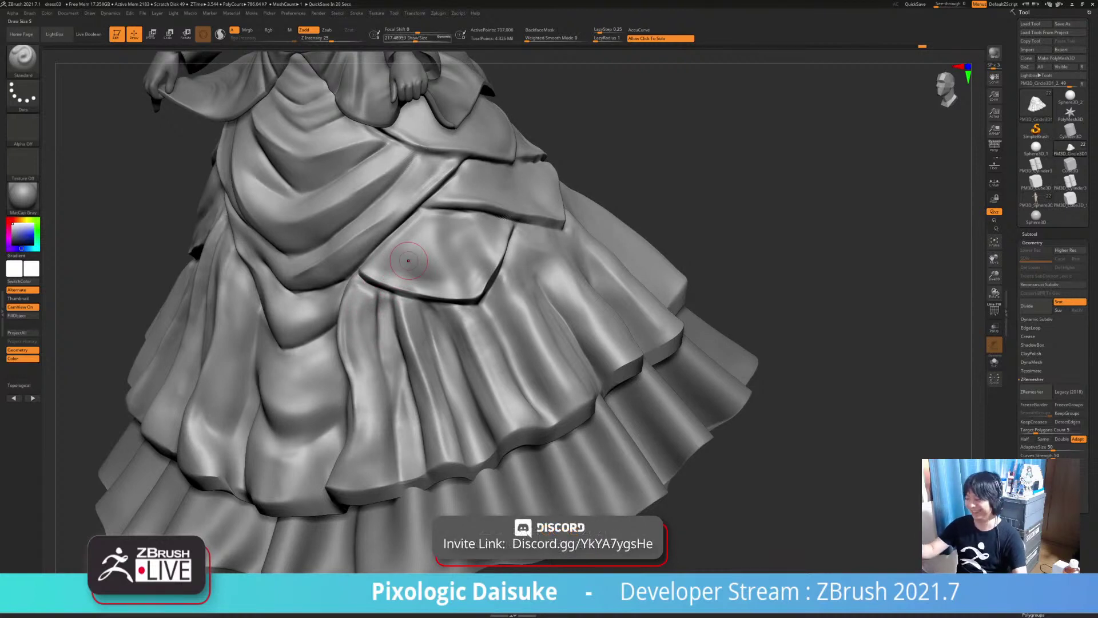
click(412, 39)
right_drag(401, 316, 372, 290)
drag(375, 295, 382, 338)
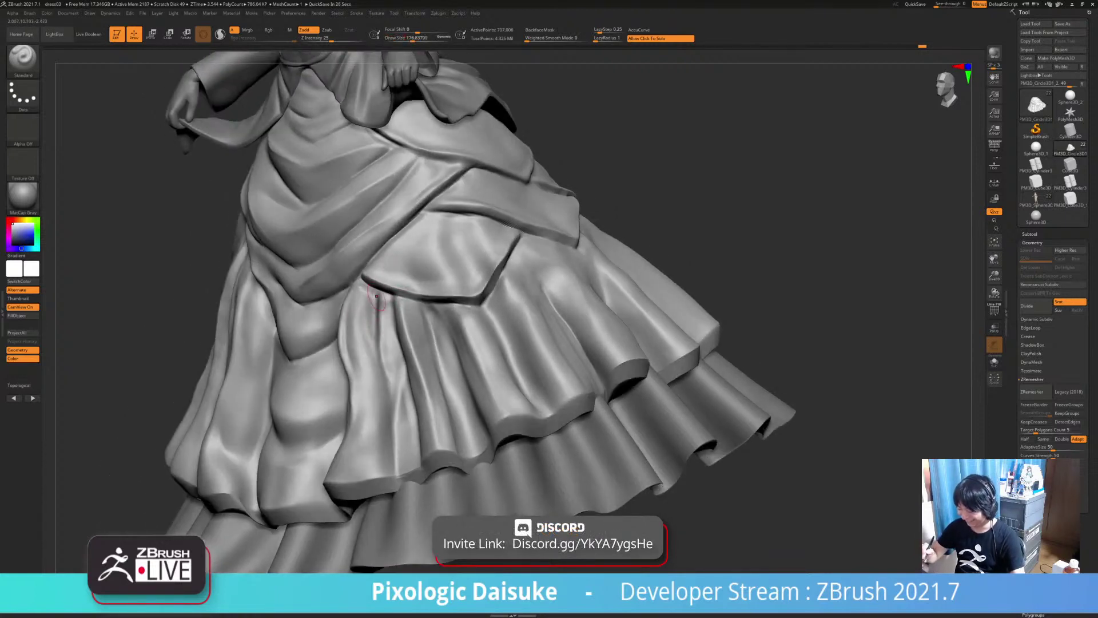
drag(372, 290, 386, 361)
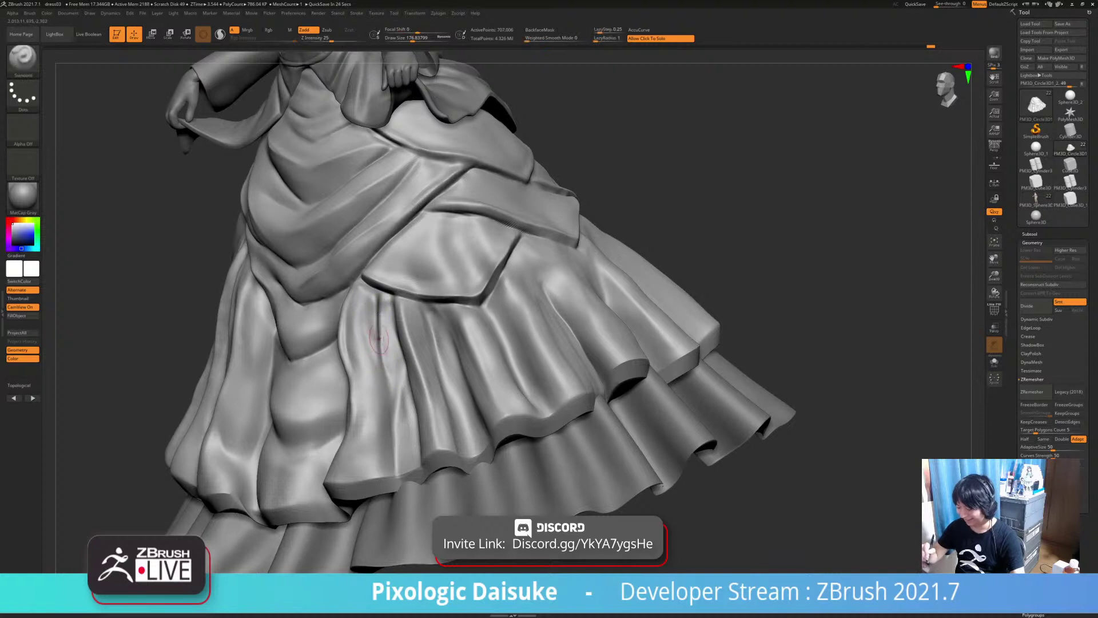
Build up the top of the vertical fold below the side flap's inner corner with the Standard brush
key(b)
key(s)
key(t)
right_drag(379, 353, 375, 338)
mouse_move(375, 303)
mouse_down()
mouse_move(385, 389)
mouse_move(383, 373)
mouse_up()
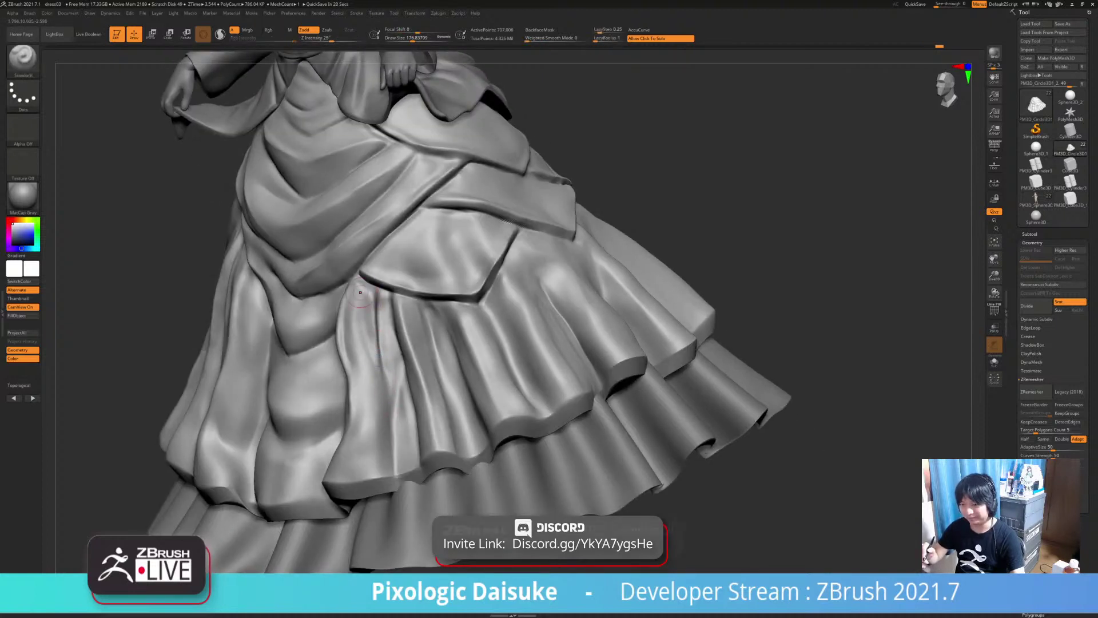
right_drag(380, 345, 370, 305)
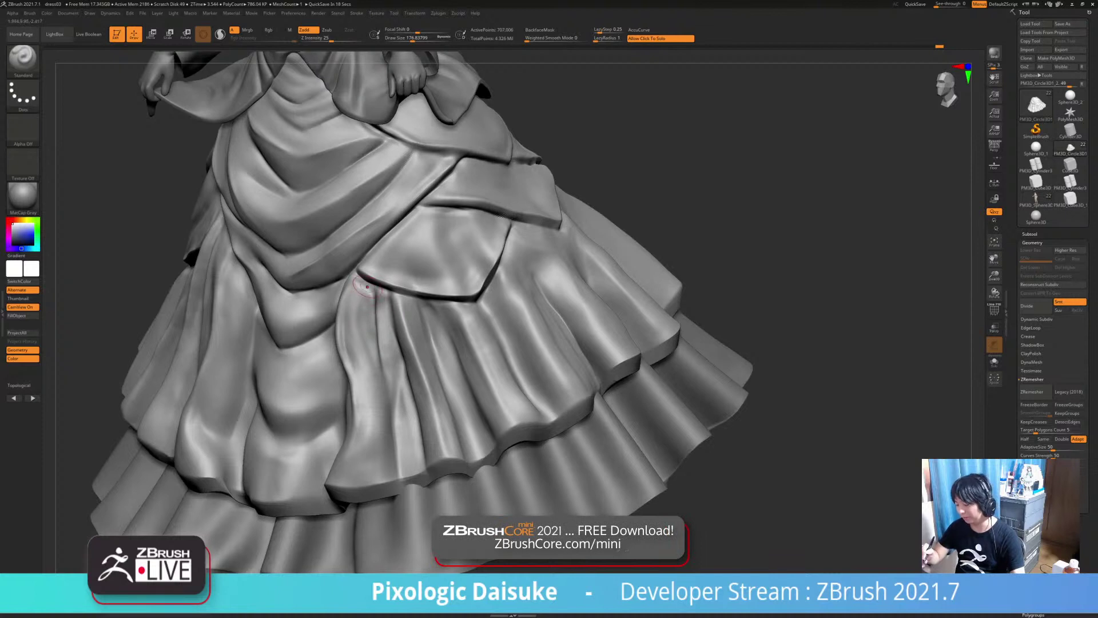
Smooth the upper part of the vertical fold where it emerges below the side flap's inner corner
key(shift)
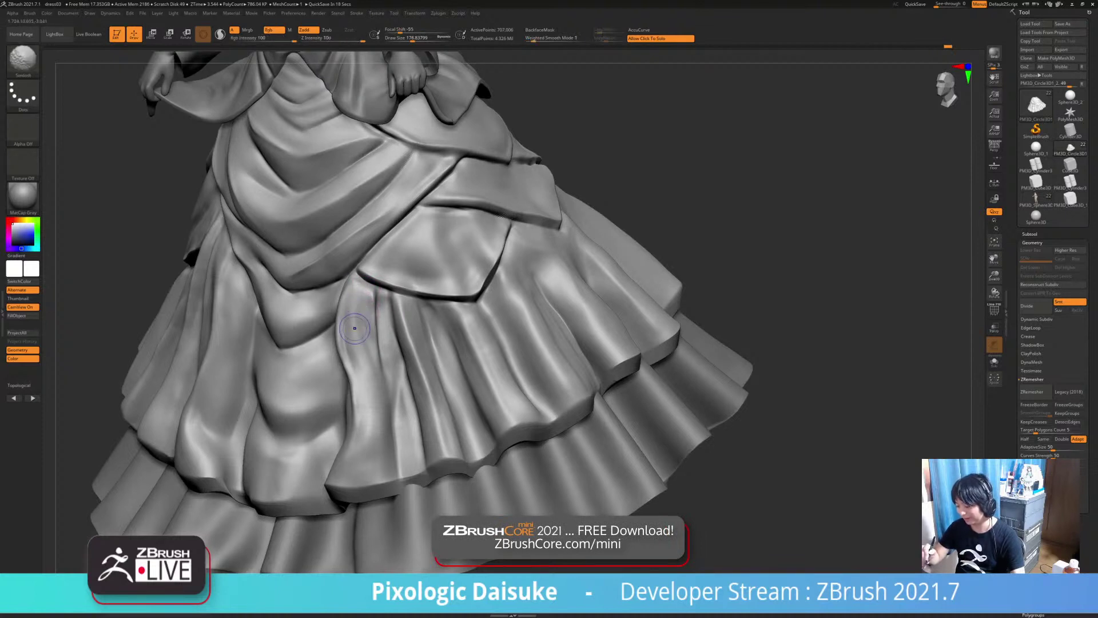
right_drag(355, 329, 346, 319)
key(shift)
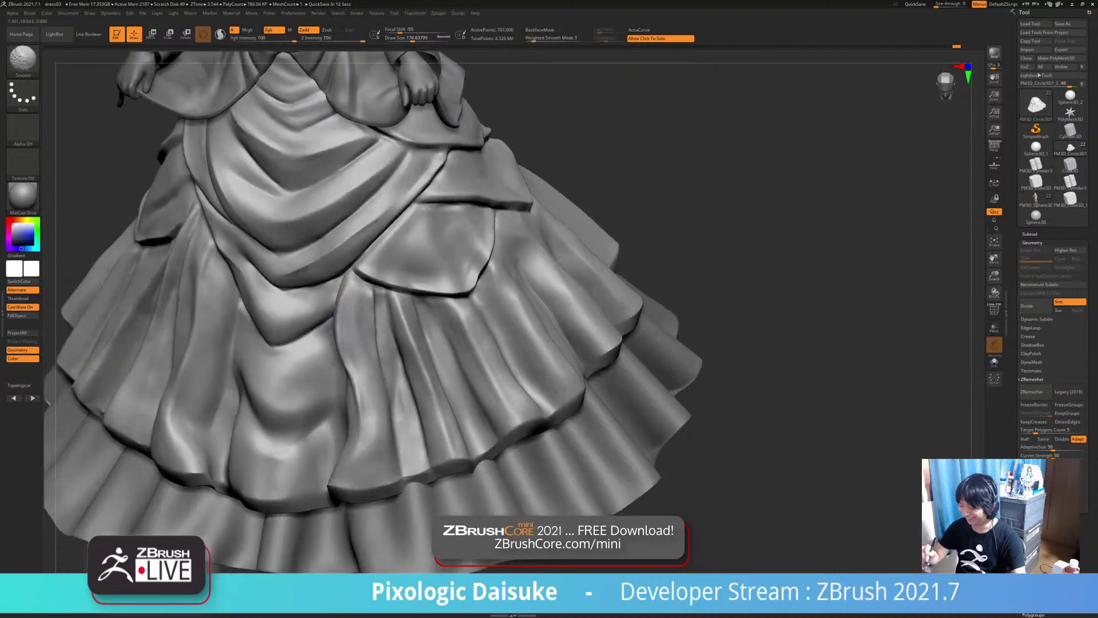
shift+drag(350, 323, 361, 360)
key(shift)
right_drag(351, 318, 366, 294)
key(shift)
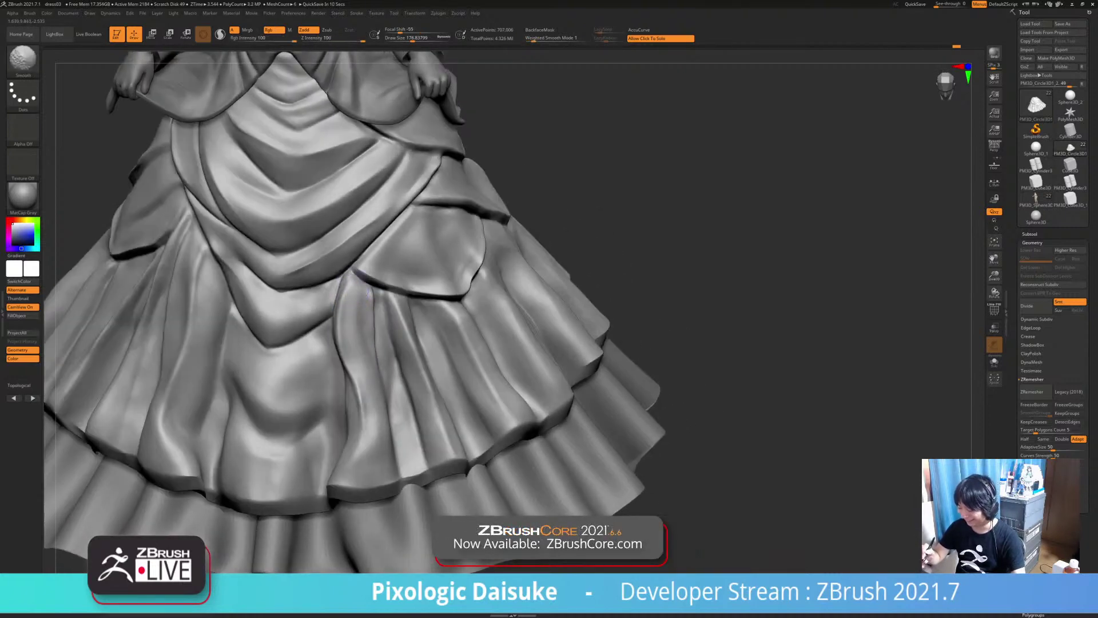
Flatten the top of the inner vertical fold with the TrimDynamic brush and smooth its edge beside the front panel
key(b)
key(t)
key(d)
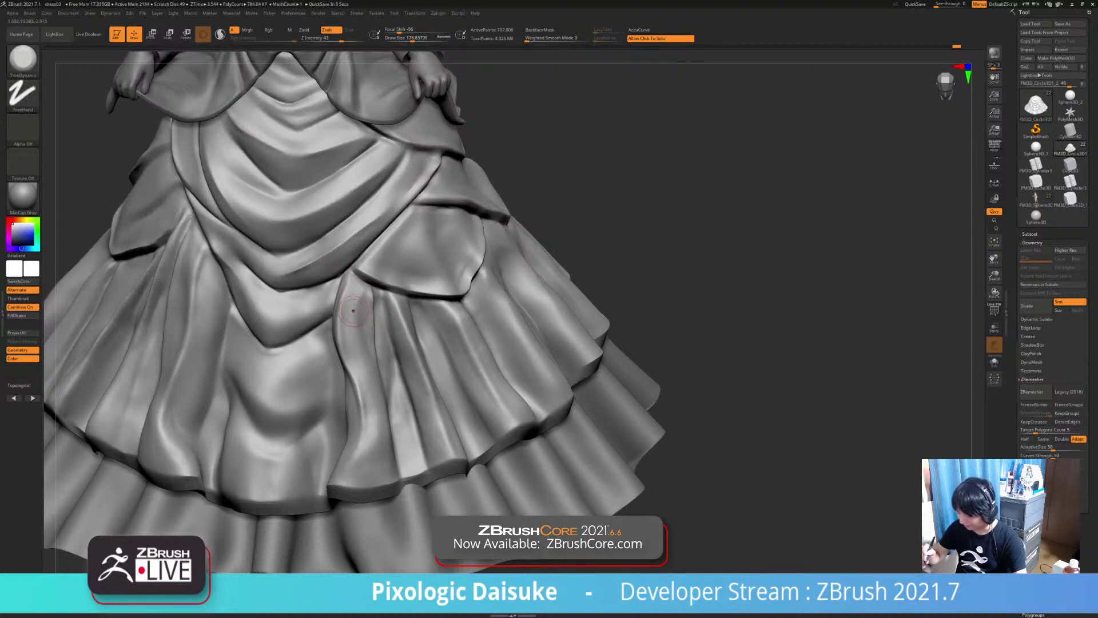
mouse_move(353, 311)
mouse_down()
mouse_move(360, 286)
mouse_move(359, 322)
mouse_up()
right_drag(377, 292, 348, 286)
key(shift)
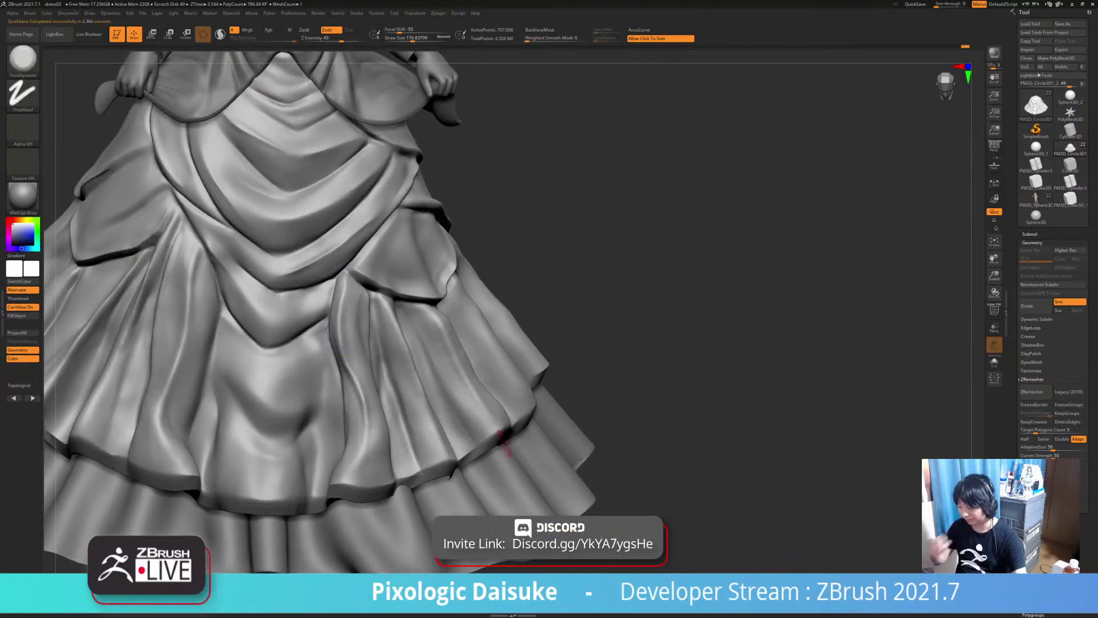
right_drag(338, 336, 336, 311)
shift+drag(338, 349, 354, 407)
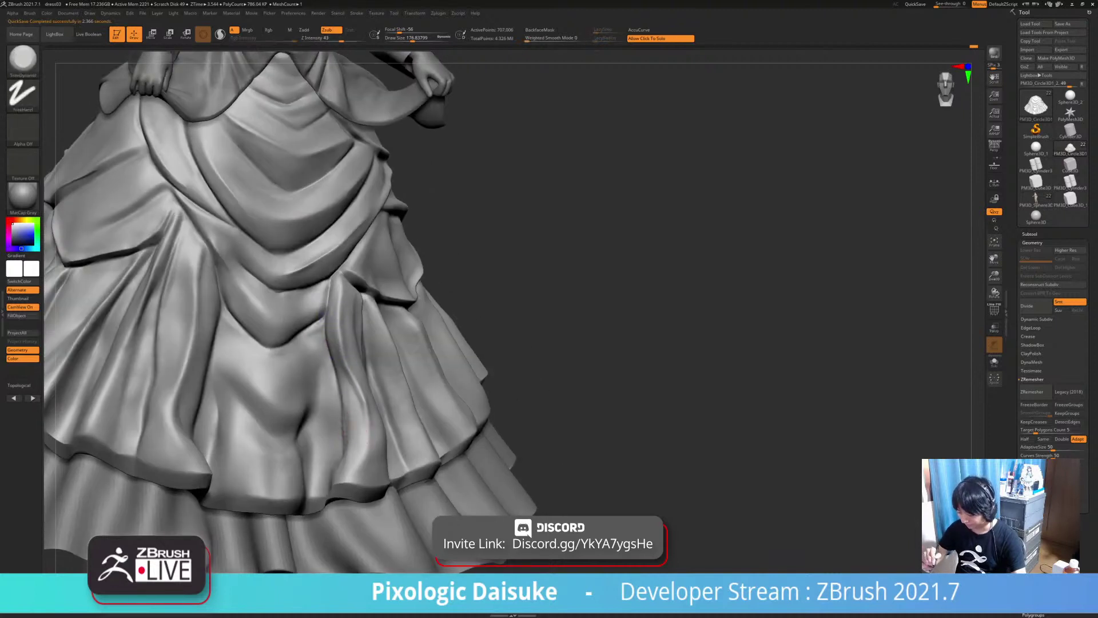
Switch to the DamStandard brush and smooth the groove between the inner vertical fold and the front panel
right_drag(357, 409, 344, 430)
key(b)
key(d)
key(s)
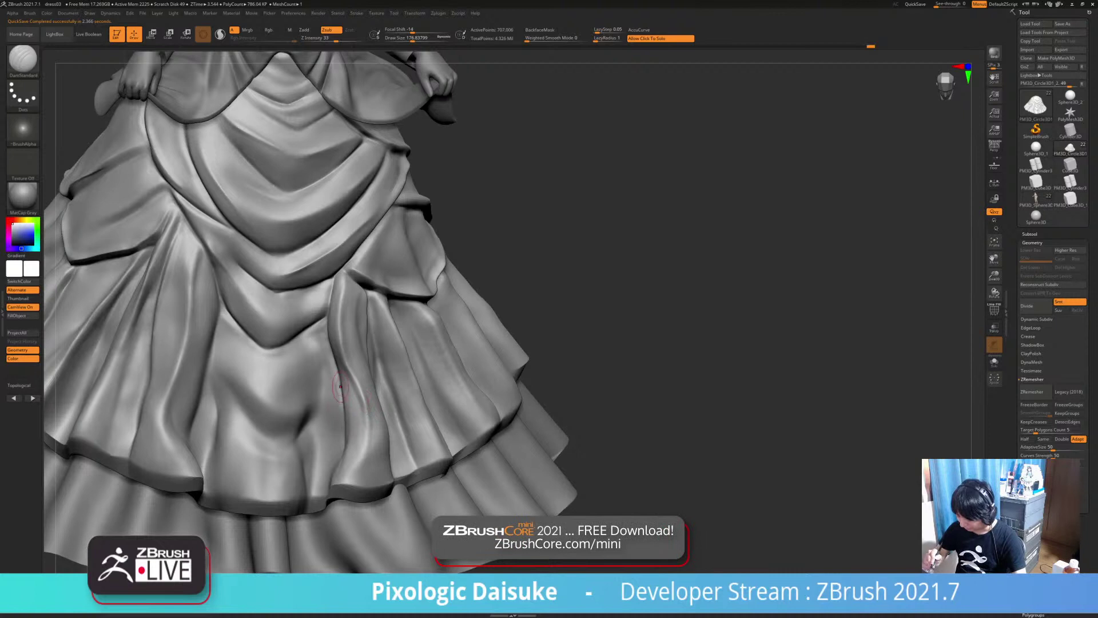
shift+drag(332, 414, 332, 440)
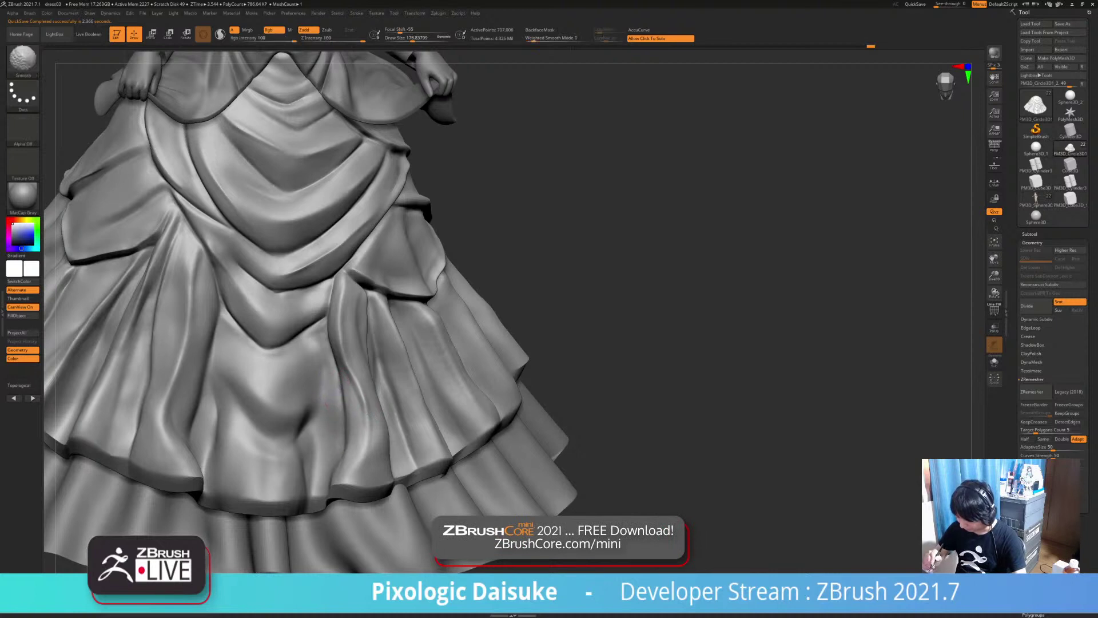
ctrl+right_drag(332, 440, 366, 394)
Refine and smooth the vertical folds starting at the opposite side flap's inner corner
mouse_move(497, 394)
right_down()
mouse_move(471, 389)
mouse_move(543, 346)
mouse_move(517, 338)
mouse_move(583, 343)
right_up()
mouse_move(280, 288)
mouse_down()
mouse_move(277, 364)
mouse_move(286, 326)
mouse_move(278, 295)
mouse_up()
ctrl+right_drag(493, 326, 489, 283)
mouse_move(494, 348)
alt+right_down()
mouse_move(515, 362)
mouse_move(561, 357)
mouse_move(466, 346)
mouse_move(534, 348)
mouse_move(536, 366)
mouse_move(486, 384)
alt+right_up()
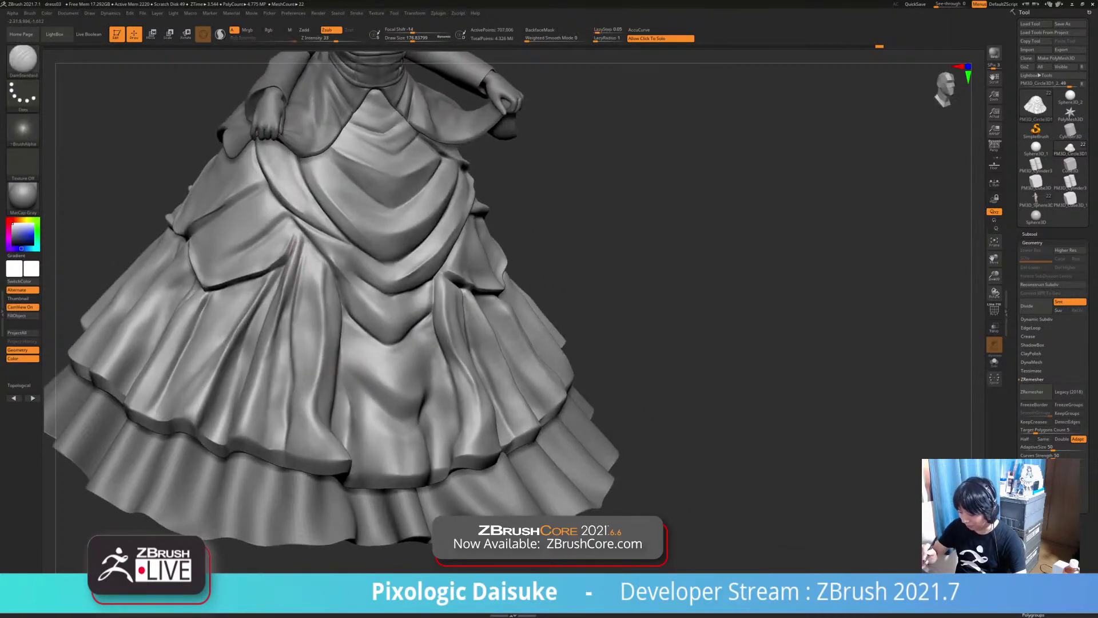
mouse_move(287, 374)
right_down()
mouse_move(314, 343)
mouse_move(301, 307)
right_up()
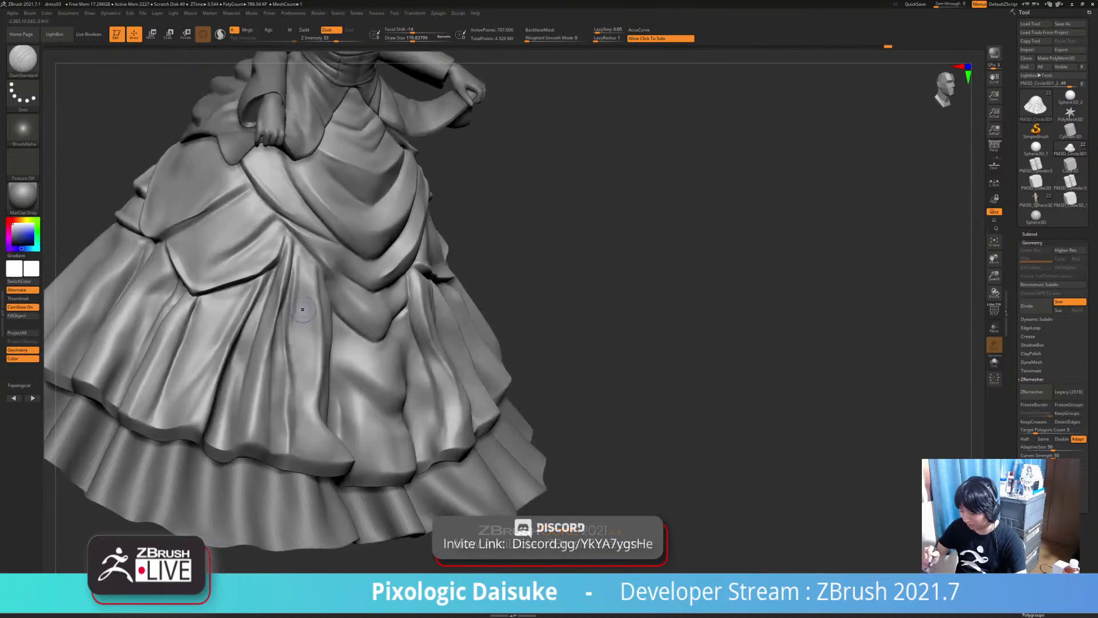
shift+drag(301, 306, 294, 367)
mouse_move(409, 349)
right_down()
mouse_move(340, 366)
mouse_move(400, 369)
right_up()
mouse_move(321, 309)
right_down()
mouse_move(322, 294)
mouse_move(314, 324)
right_up()
shift+drag(314, 324, 314, 333)
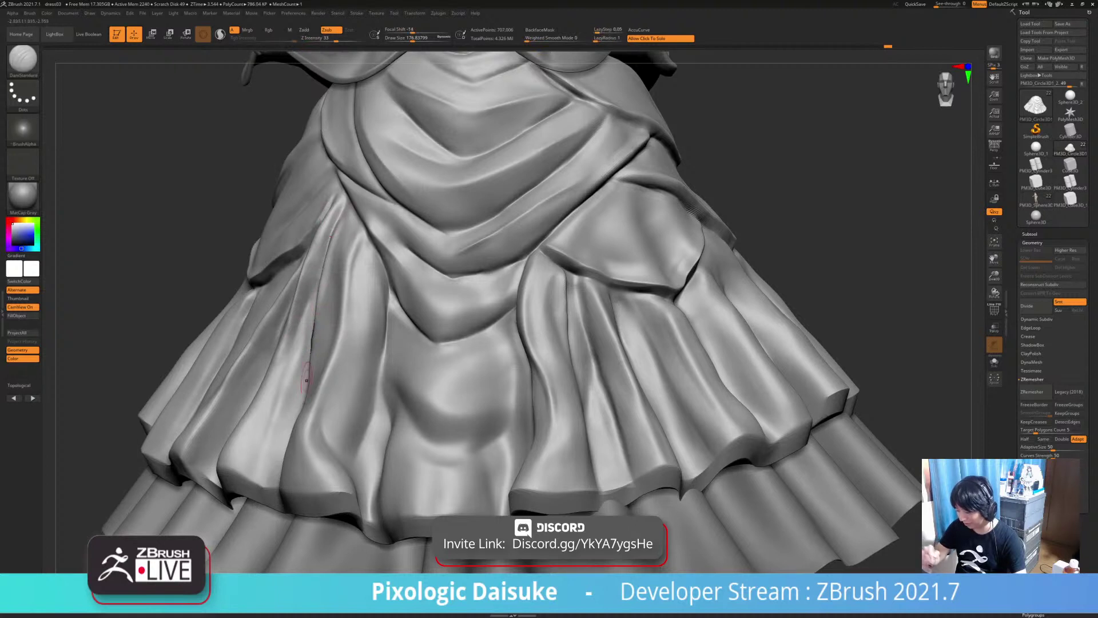
Smooth the narrower folds farther out beneath the opposite side flap
ctrl+right_drag(315, 348, 313, 312)
mouse_move(314, 311)
right_down()
mouse_move(322, 308)
mouse_move(290, 323)
right_up()
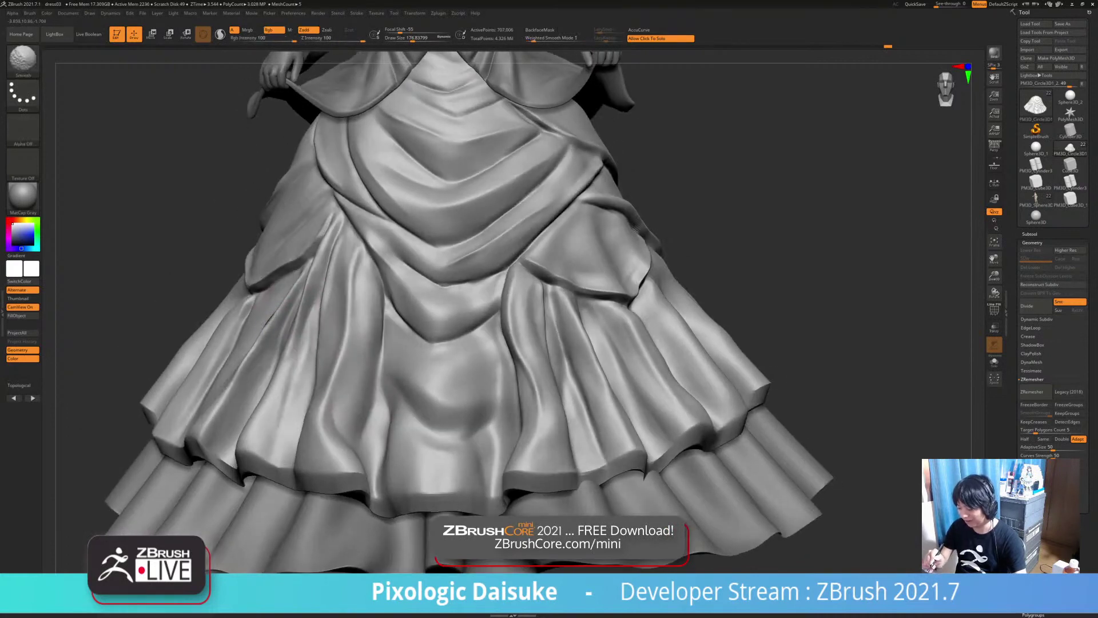
mouse_move(277, 303)
shift+mouse_down()
mouse_move(257, 342)
mouse_move(289, 291)
shift+mouse_up()
ctrl+right_drag(290, 291, 261, 257)
shift+drag(281, 356, 289, 350)
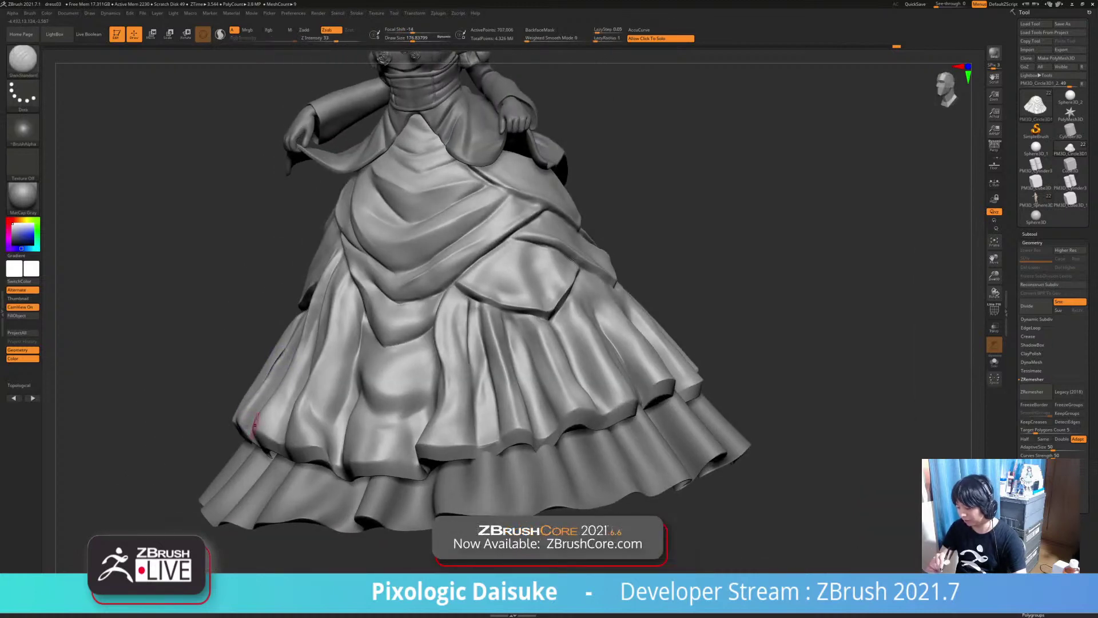
Smooth the upper ends of the folds tucked under the first side flap near its inner corner
right_drag(256, 422, 349, 440)
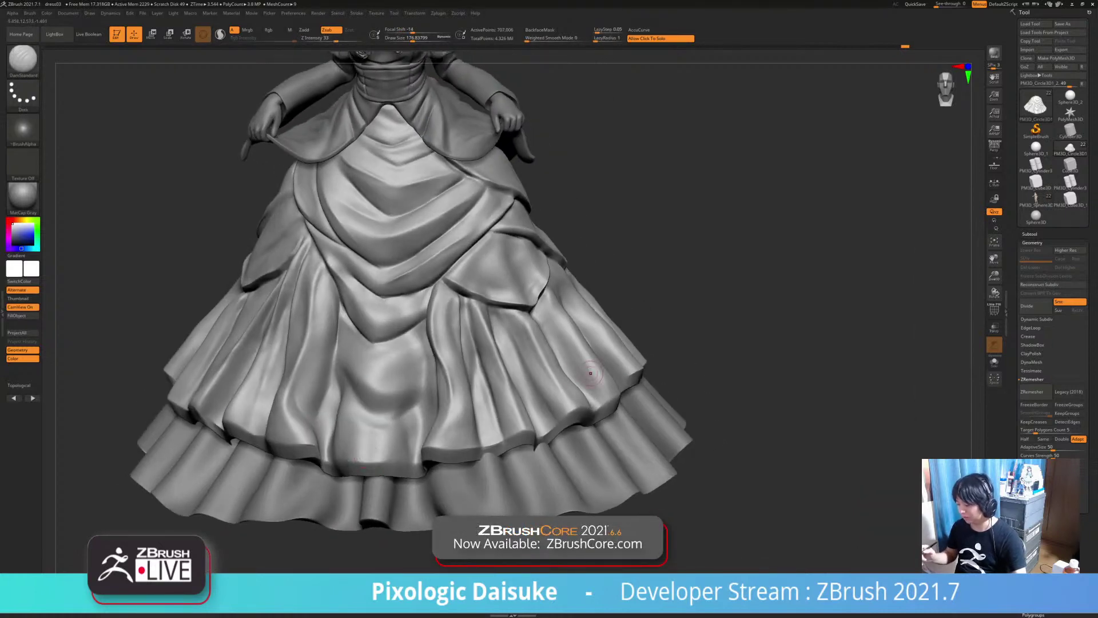
mouse_move(542, 249)
alt+right_down()
mouse_move(525, 270)
mouse_move(552, 271)
alt+right_up()
shift+drag(448, 319, 452, 355)
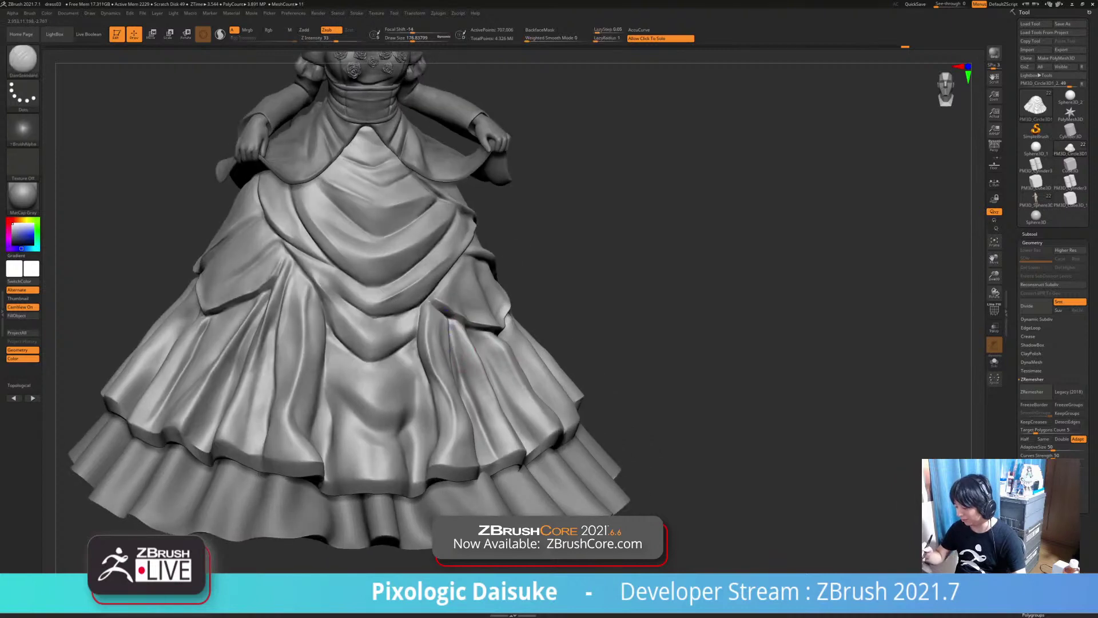
right_drag(466, 320, 447, 311)
shift+drag(448, 311, 470, 336)
mouse_move(470, 343)
alt+right_down()
mouse_move(456, 282)
mouse_move(498, 303)
alt+right_up()
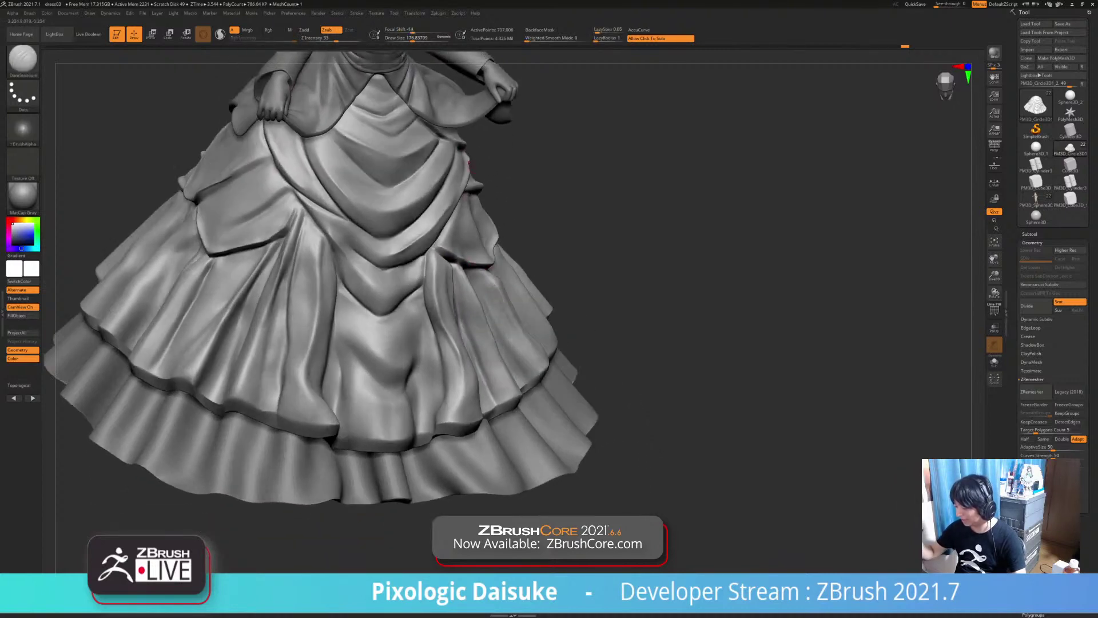
Set the draw size to about 245 and smooth the folds hanging below the side flap's outer half
click(413, 39)
mouse_move(457, 269)
right_down()
mouse_move(495, 286)
mouse_move(504, 342)
right_up()
shift+drag(505, 344, 513, 367)
shift+drag(500, 329, 515, 373)
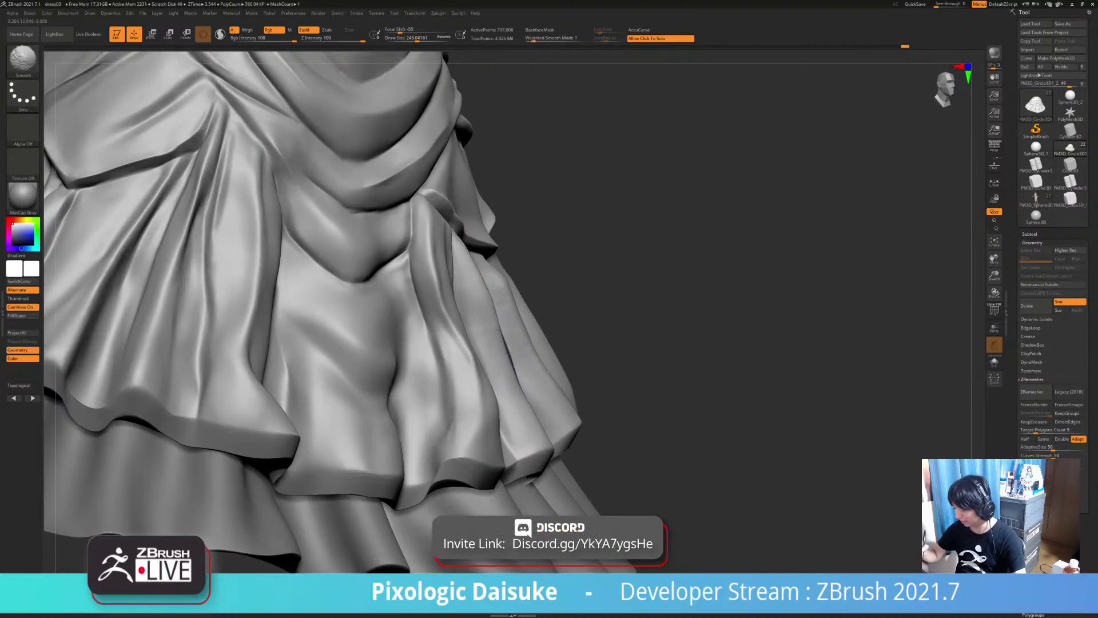
mouse_move(517, 366)
ctrl+right_down()
mouse_move(530, 317)
mouse_move(490, 308)
ctrl+right_up()
shift+drag(485, 302, 518, 364)
shift+drag(504, 320, 512, 346)
right_drag(512, 346, 508, 326)
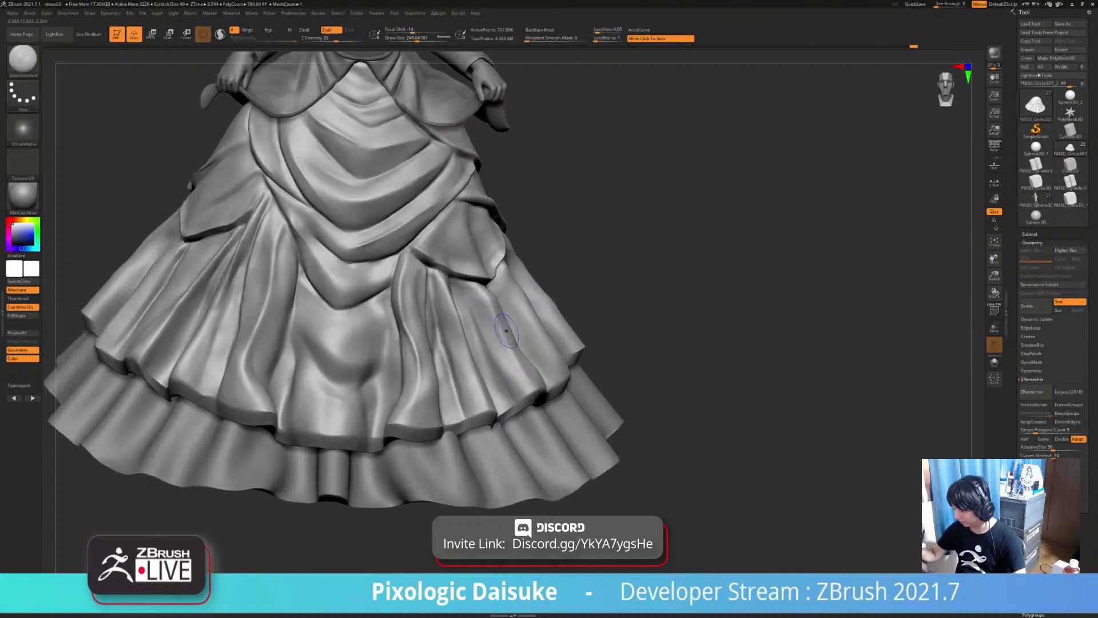
shift+drag(507, 326, 513, 337)
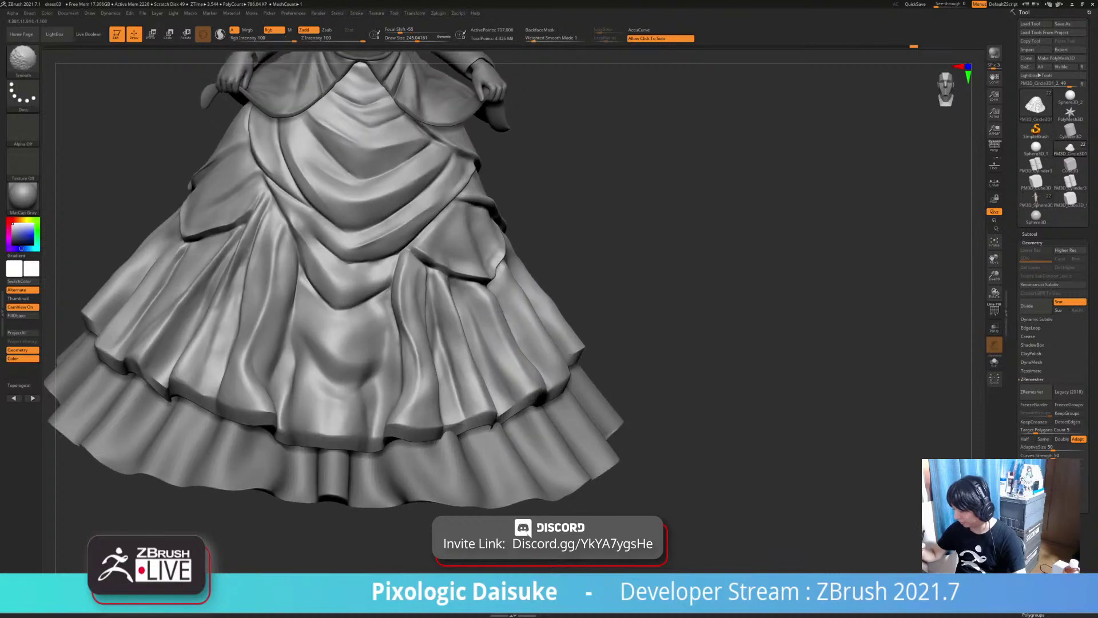
Set the draw size to about 158, switch to the Standard brush and smooth the folds beside the side flap's outer corner
alt+right_drag(590, 321, 567, 305)
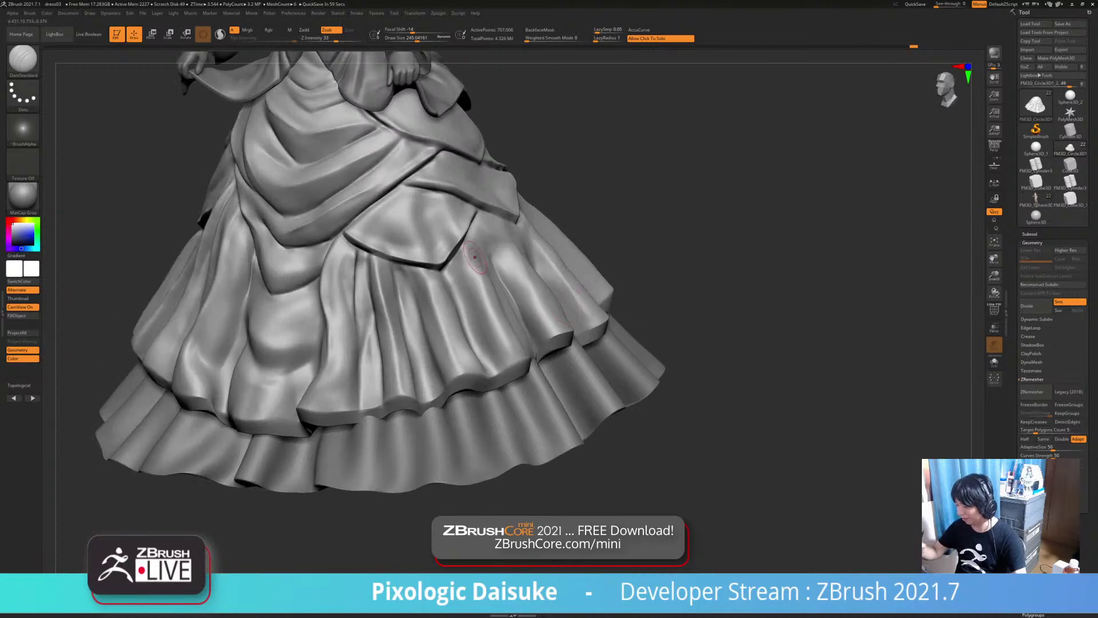
mouse_move(474, 258)
right_down()
mouse_move(490, 238)
mouse_move(444, 277)
right_up()
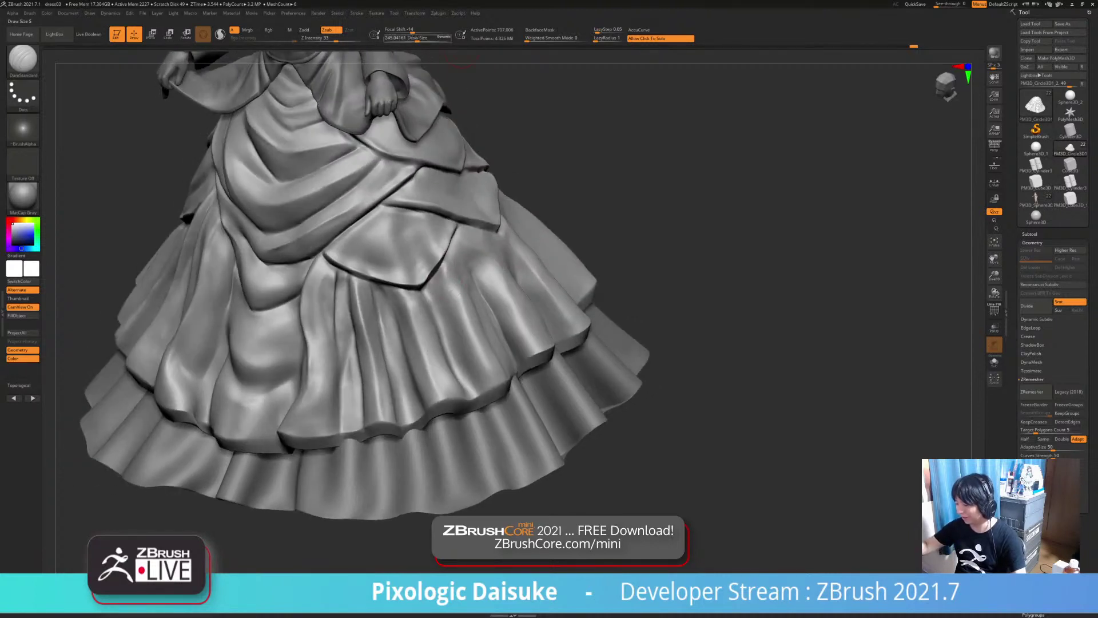
click(411, 38)
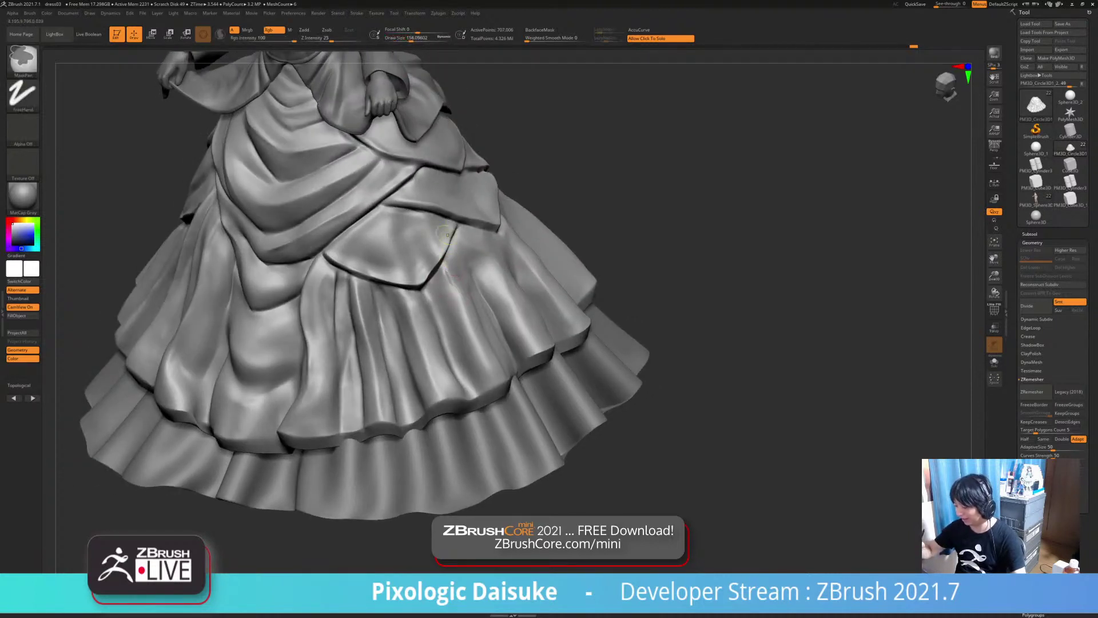
click(23, 59)
click(444, 235)
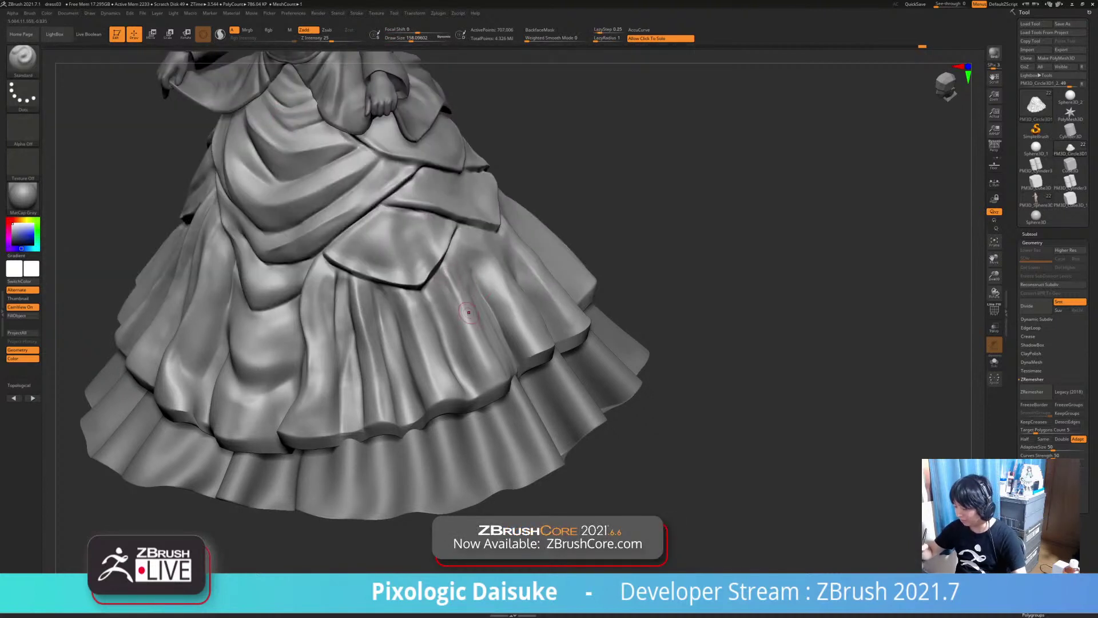
key(shift)
shift+drag(457, 286, 470, 296)
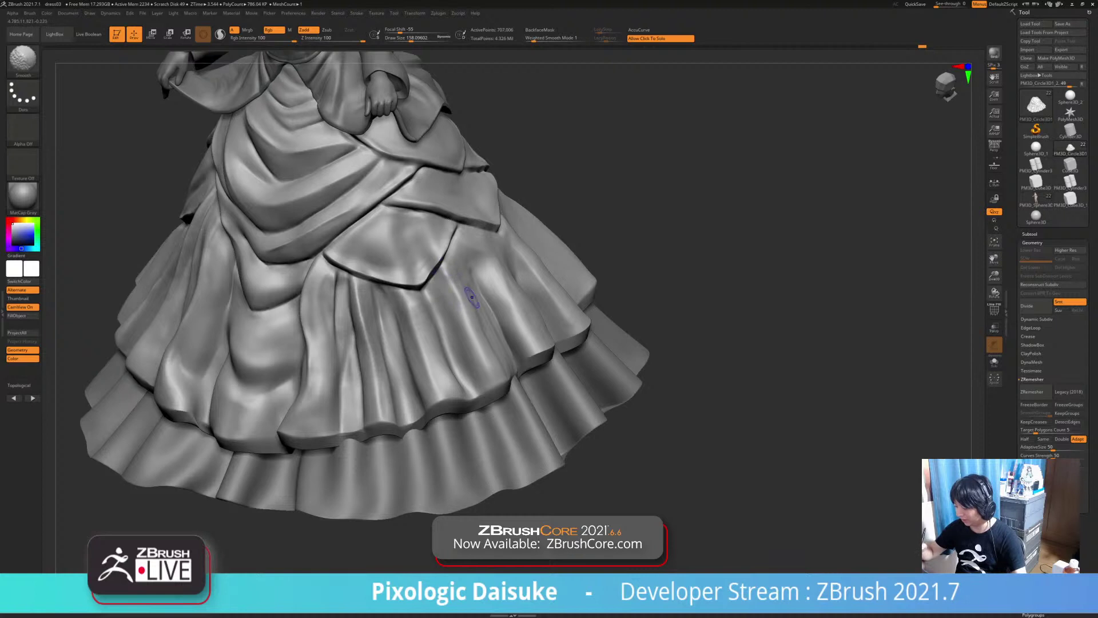
mouse_move(486, 297)
right_down()
mouse_move(415, 250)
mouse_move(407, 277)
right_up()
shift+drag(446, 269, 453, 286)
right_drag(452, 280, 419, 276)
shift+drag(449, 268, 436, 276)
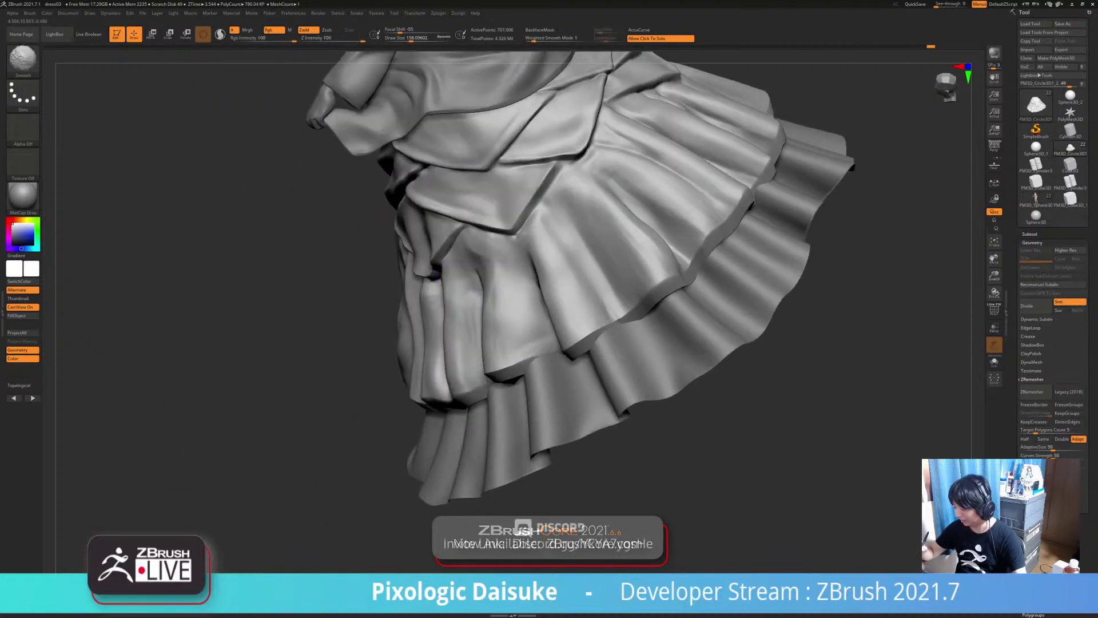
Smooth the long front fold beneath the opposite side flap from near the hem up to its middle
mouse_move(420, 276)
right_down()
mouse_move(463, 274)
mouse_move(435, 290)
right_up()
ctrl+right_drag(515, 321, 580, 240)
mouse_move(409, 314)
right_down()
mouse_move(420, 366)
mouse_move(472, 401)
mouse_move(458, 393)
mouse_move(456, 347)
mouse_move(450, 377)
mouse_move(441, 326)
mouse_move(429, 330)
right_up()
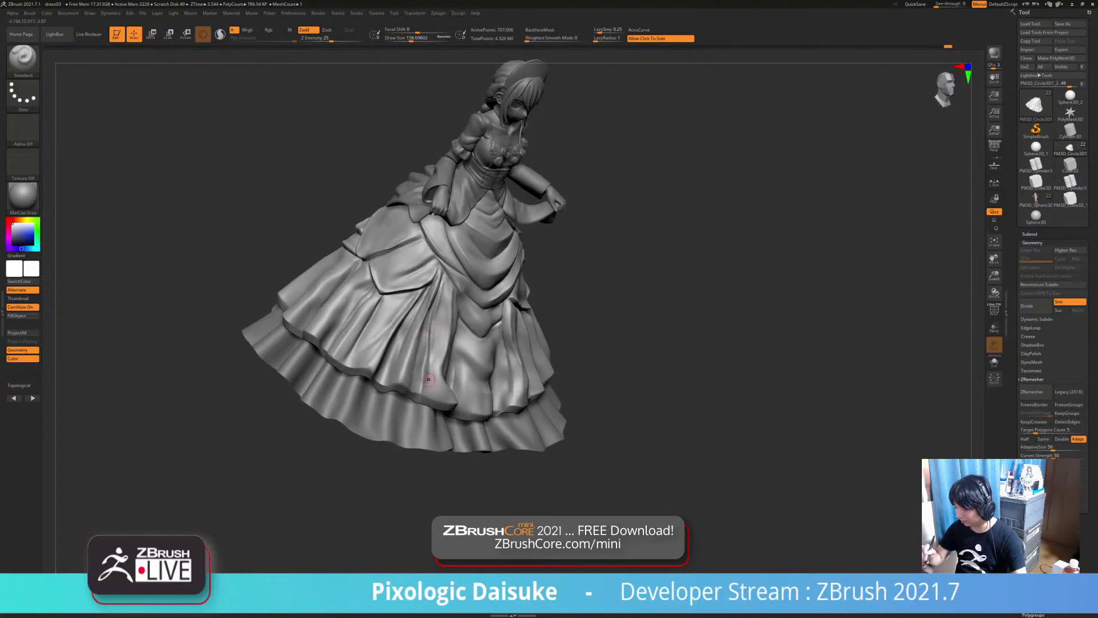
mouse_move(429, 379)
right_down()
mouse_move(429, 362)
mouse_move(414, 380)
right_up()
shift+drag(428, 375, 435, 324)
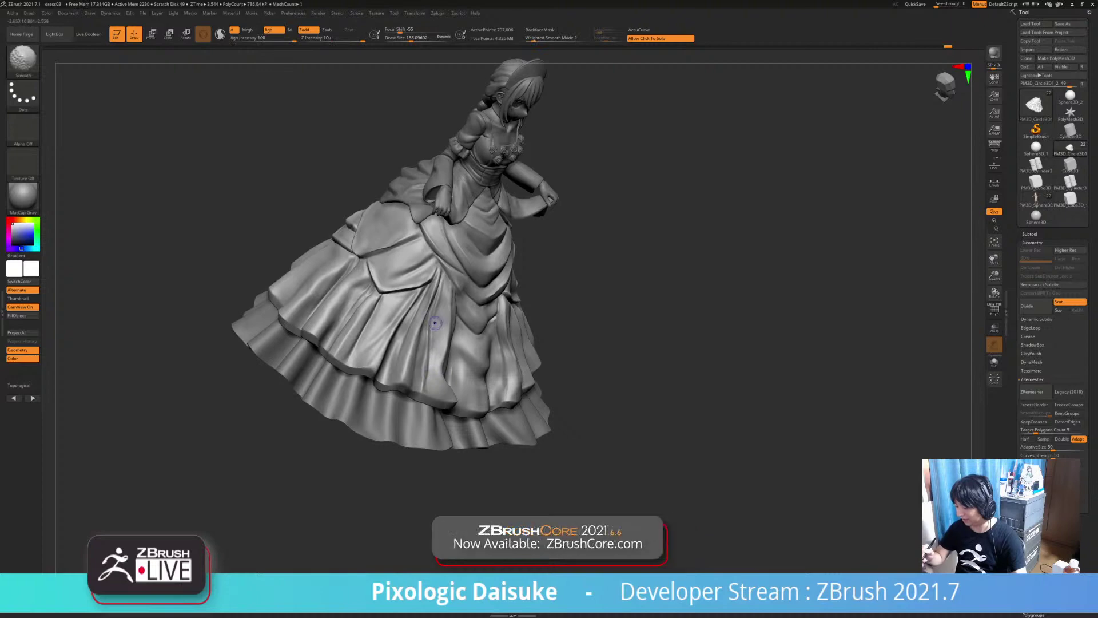
mouse_move(435, 314)
right_down()
mouse_move(440, 284)
mouse_move(449, 287)
right_up()
mouse_move(521, 322)
right_down()
mouse_move(448, 331)
mouse_move(449, 303)
mouse_move(462, 302)
mouse_move(438, 308)
right_up()
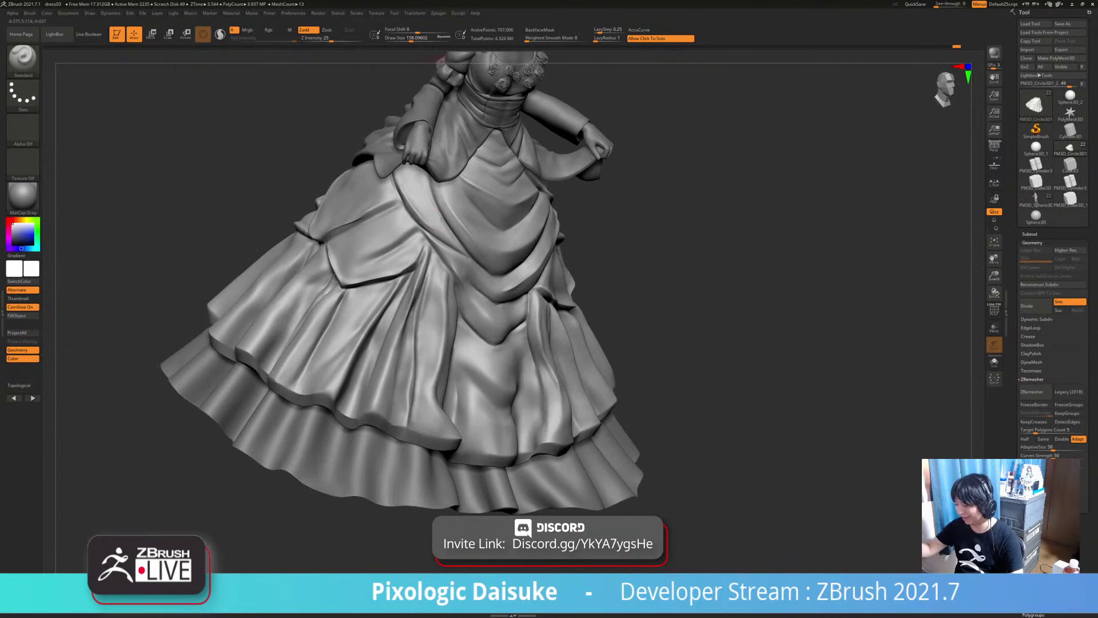
Set the draw size to about 192 and refine the front vertical folds beneath the opposite side flap's inner corner
click(413, 38)
right_drag(434, 267, 434, 282)
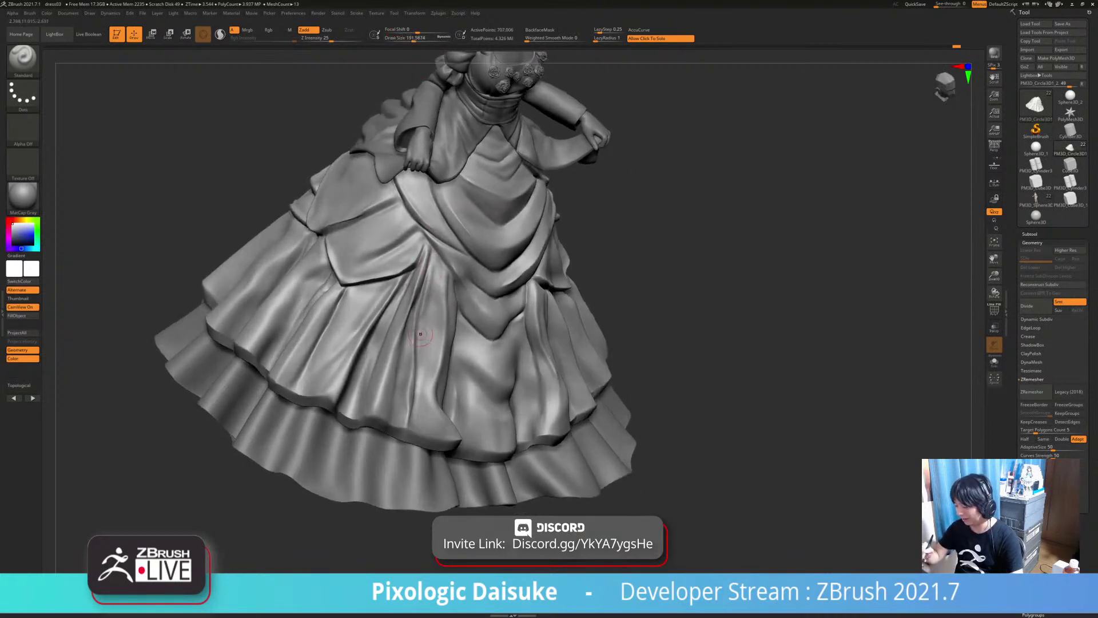
right_drag(418, 328, 426, 296)
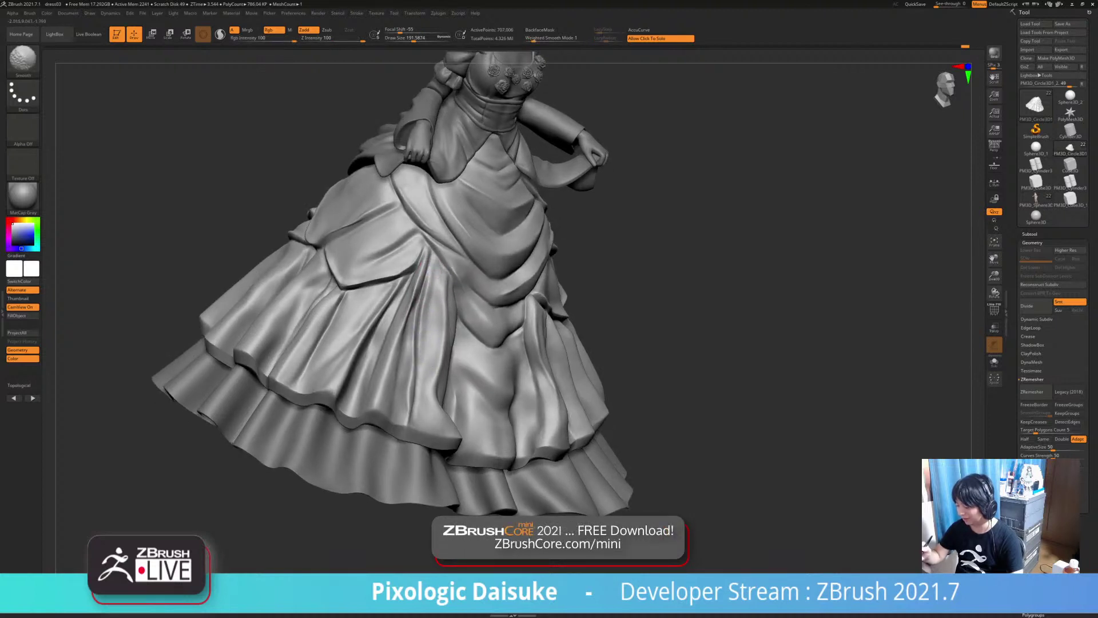
mouse_move(426, 282)
right_down()
mouse_move(428, 293)
mouse_move(420, 288)
right_up()
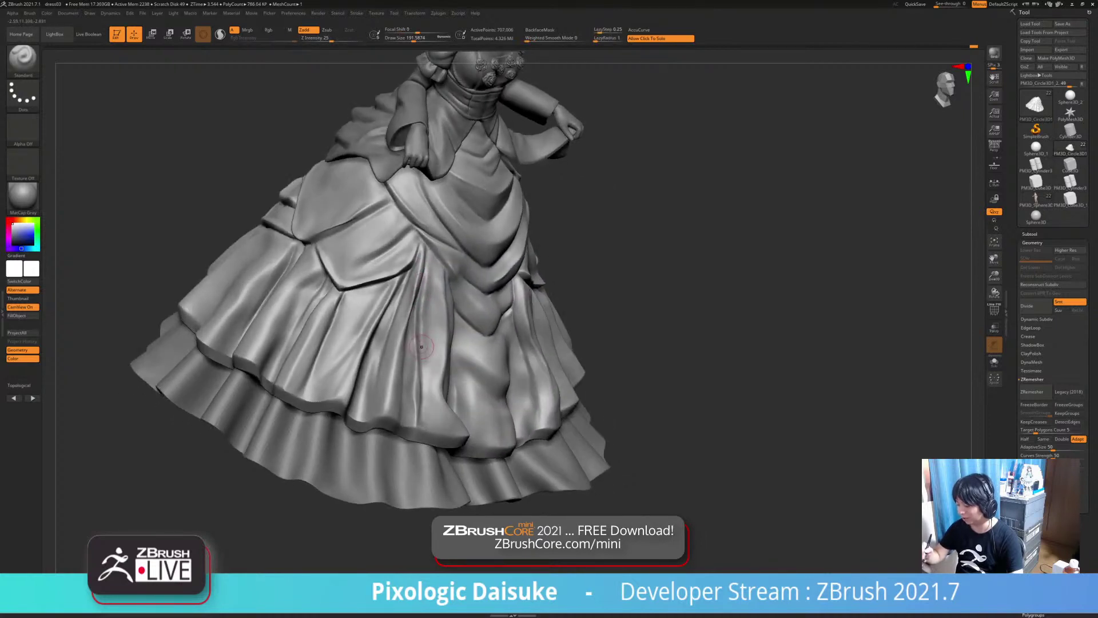
right_drag(420, 325, 485, 383)
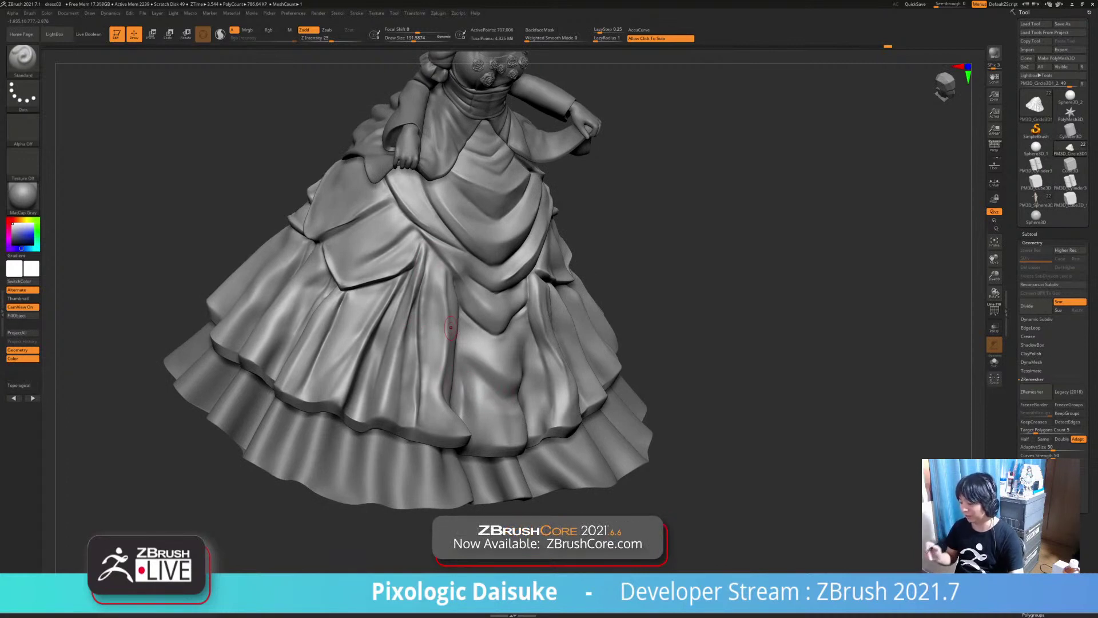
right_drag(458, 335, 470, 328)
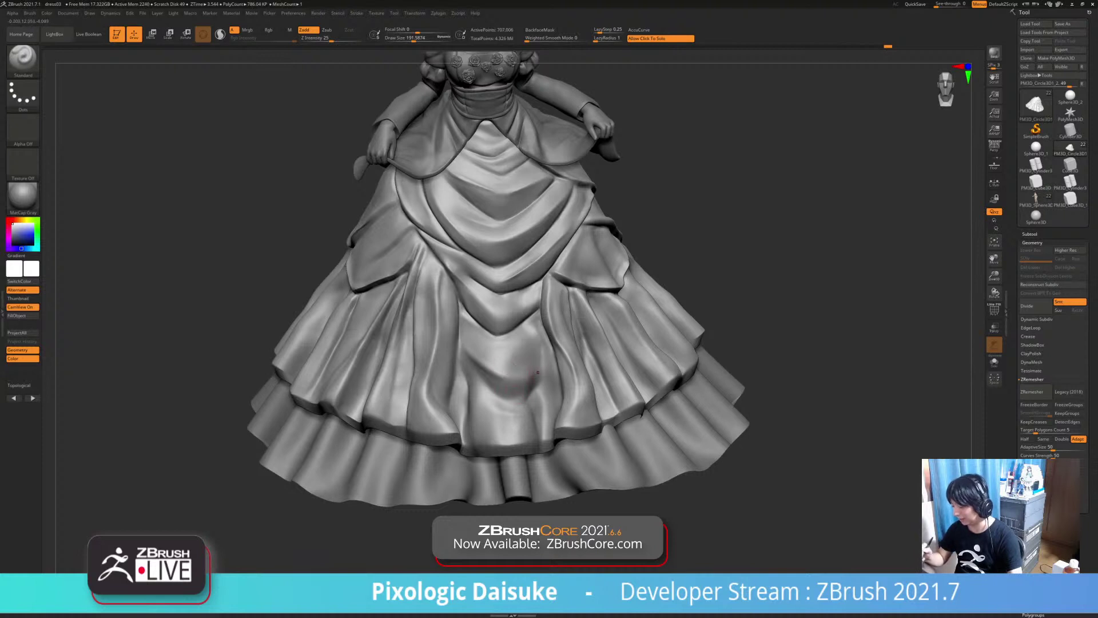
Smooth the drooping fold low on the central front panel between the two side flaps
key(shift)
shift+drag(501, 390, 490, 378)
mouse_move(564, 378)
alt+right_down()
mouse_move(540, 391)
mouse_move(533, 372)
mouse_move(523, 420)
alt+right_up()
mouse_move(492, 352)
ctrl+right_down()
mouse_move(464, 341)
mouse_move(476, 339)
mouse_move(436, 379)
mouse_move(472, 422)
ctrl+right_up()
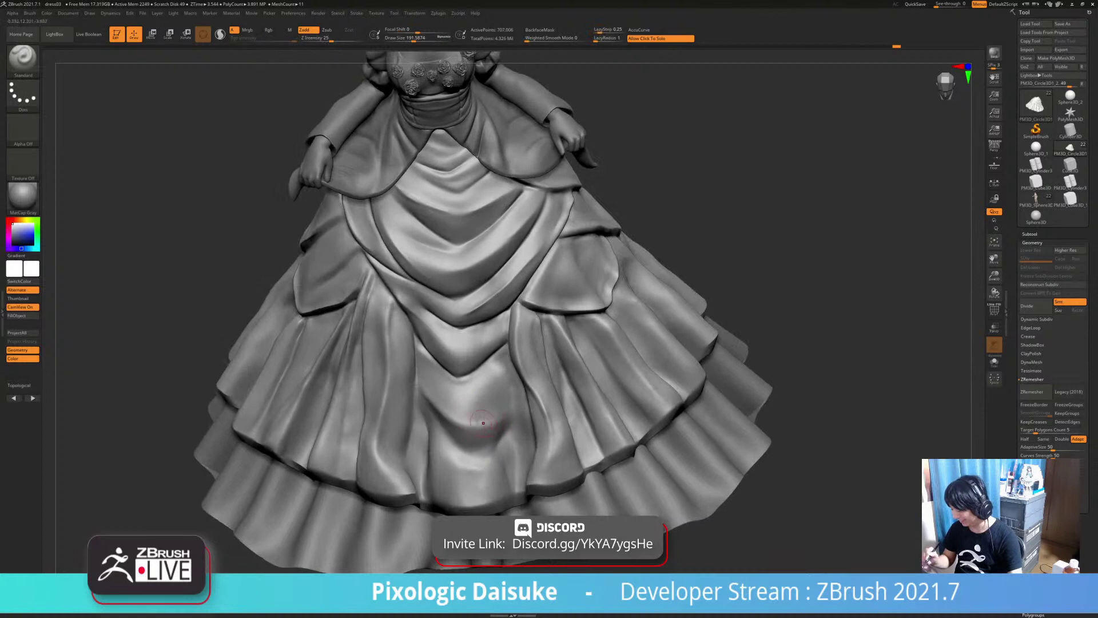
shift+drag(514, 421, 499, 425)
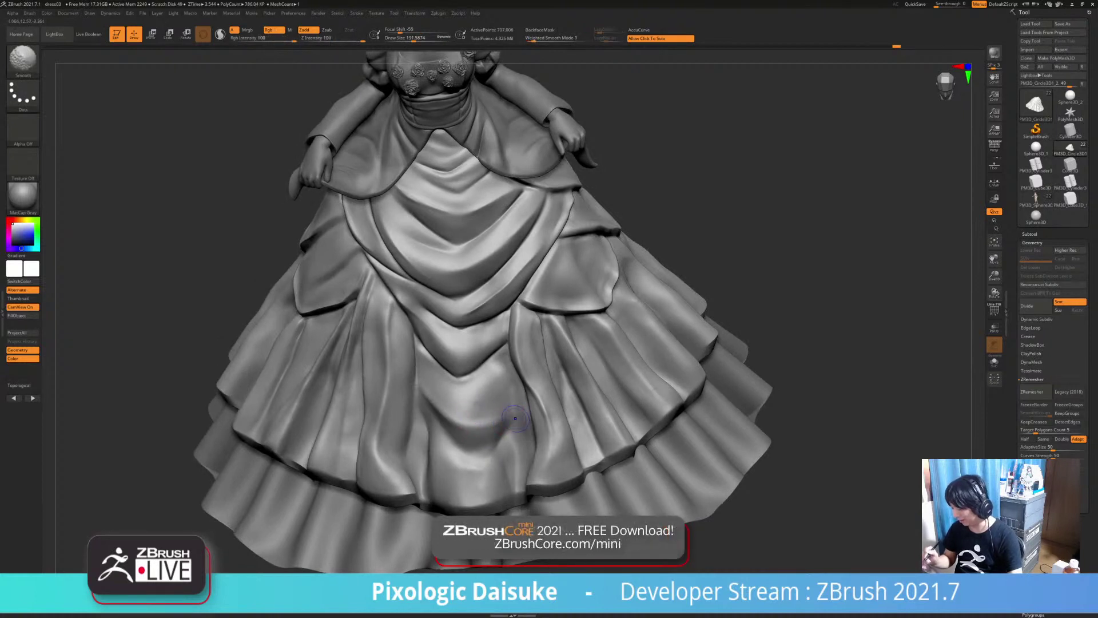
Set the draw size to about 149 and smooth the crease on the lower half of the central front panel
mouse_move(515, 418)
alt+right_down()
mouse_move(490, 361)
mouse_move(441, 365)
mouse_move(486, 372)
mouse_move(495, 350)
alt+right_up()
click(410, 39)
mouse_move(496, 350)
ctrl+right_down()
mouse_move(486, 335)
mouse_move(452, 338)
mouse_move(464, 387)
ctrl+right_up()
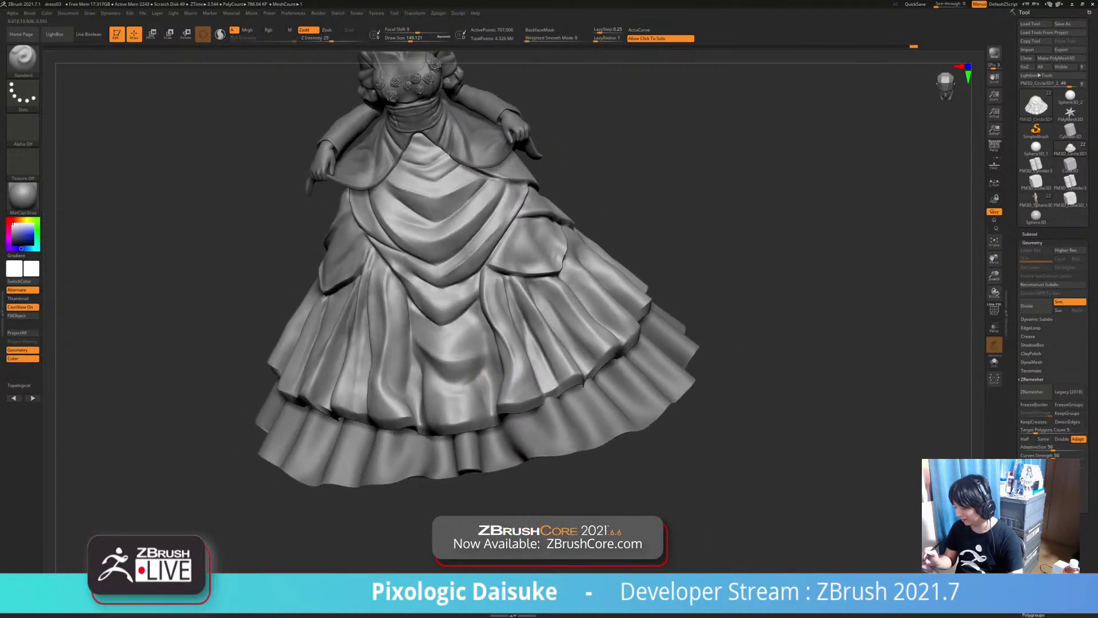
key(shift)
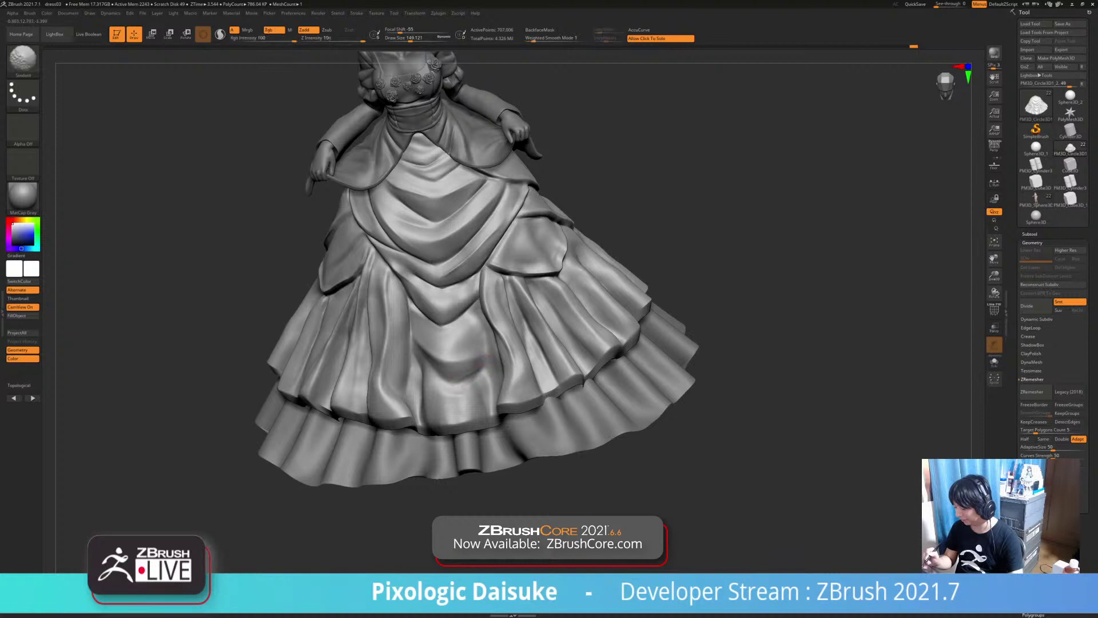
mouse_move(486, 361)
ctrl+right_down()
mouse_move(465, 364)
mouse_move(487, 371)
mouse_move(446, 395)
ctrl+right_up()
mouse_move(532, 383)
right_down()
mouse_move(470, 442)
mouse_move(543, 380)
mouse_move(532, 394)
right_up()
Select the bottom ruffle layer, set the draw size to about 223 and sculpt its front folds beneath the central panel's hem
alt+click(474, 446)
click(416, 39)
right_drag(458, 375, 468, 413)
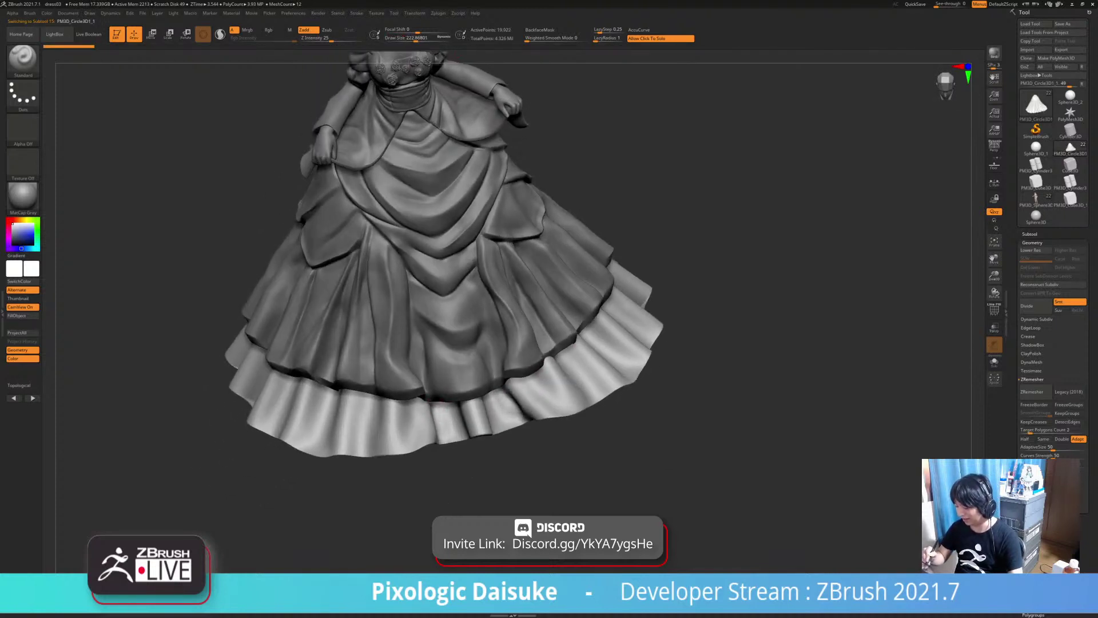
key(ctrl)
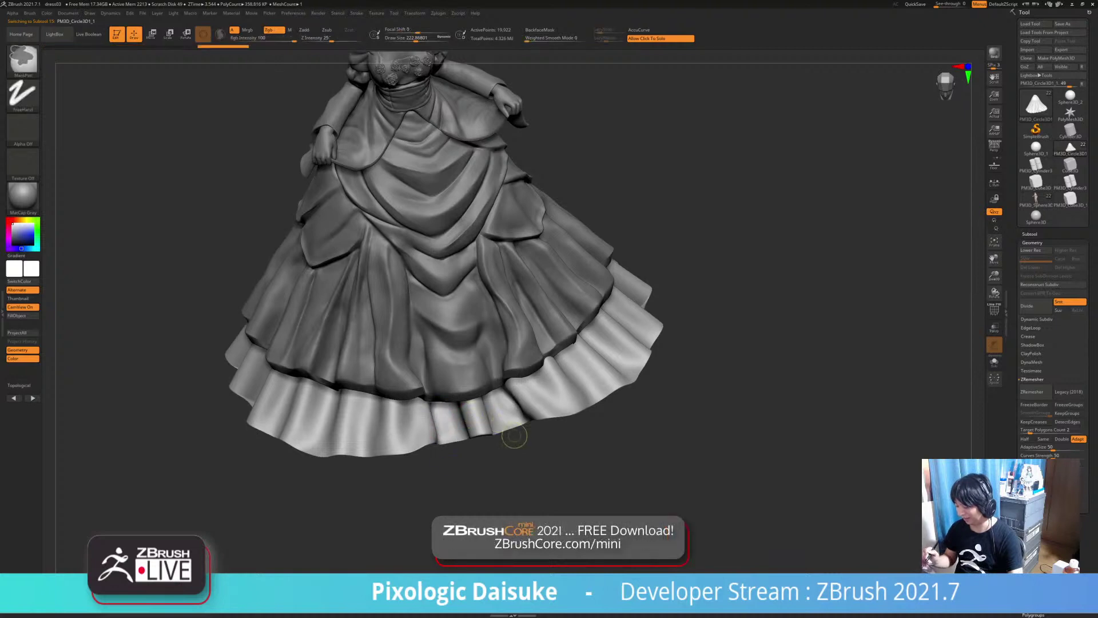
mouse_move(515, 435)
right_down()
mouse_move(514, 407)
mouse_move(522, 417)
mouse_move(482, 375)
mouse_move(421, 367)
right_up()
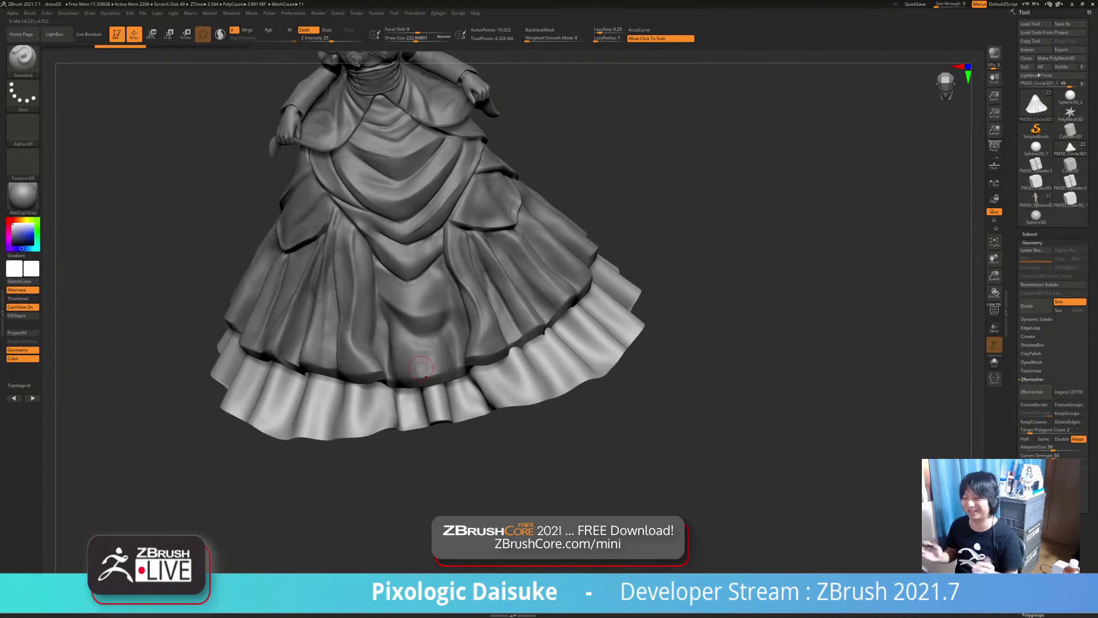
mouse_move(409, 412)
right_down()
mouse_move(383, 395)
mouse_move(391, 409)
mouse_move(275, 415)
right_up()
mouse_move(452, 426)
right_down()
mouse_move(472, 413)
mouse_move(473, 445)
right_up()
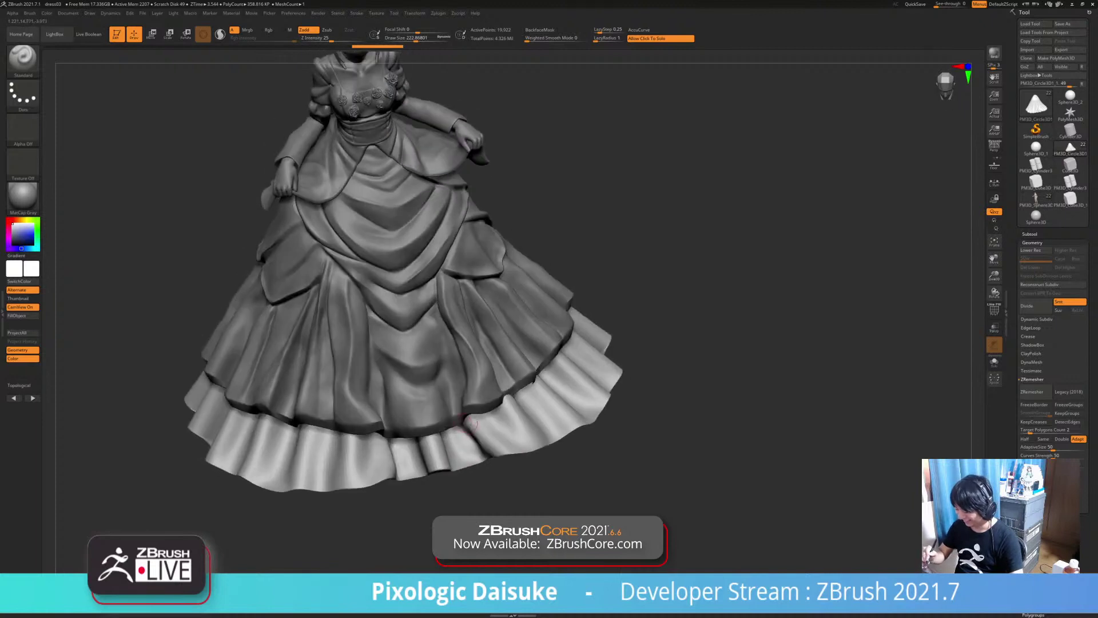
drag(473, 440, 440, 409)
right_drag(457, 409, 454, 371)
drag(457, 380, 453, 384)
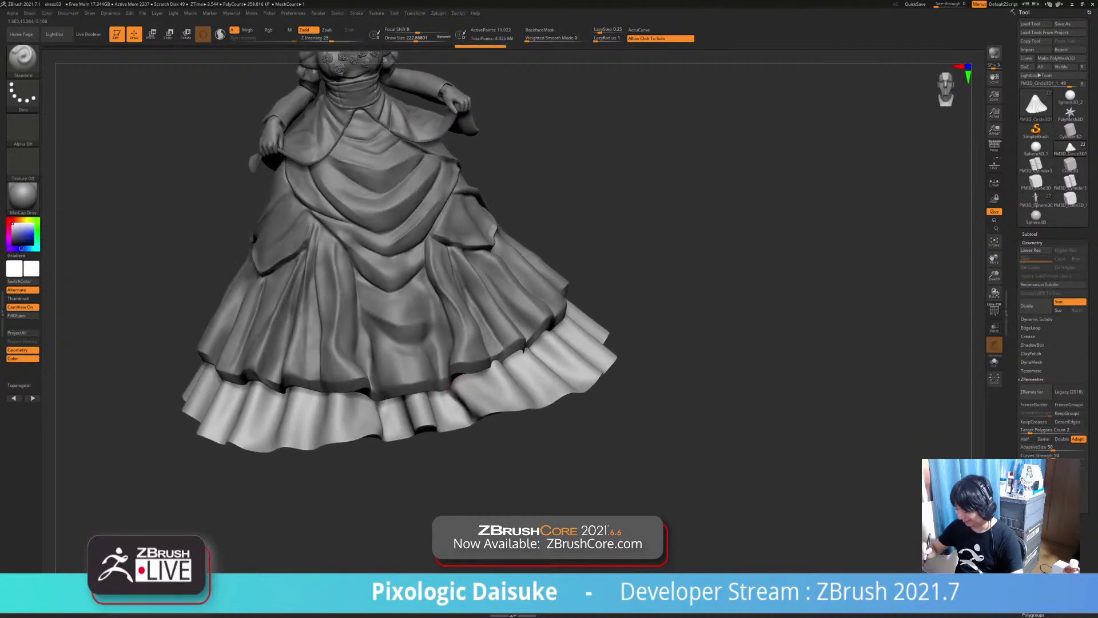
Select the draped skirt layer above the ruffle again and smooth the folds beneath the side flap's pointed corner
right_drag(467, 413, 515, 373)
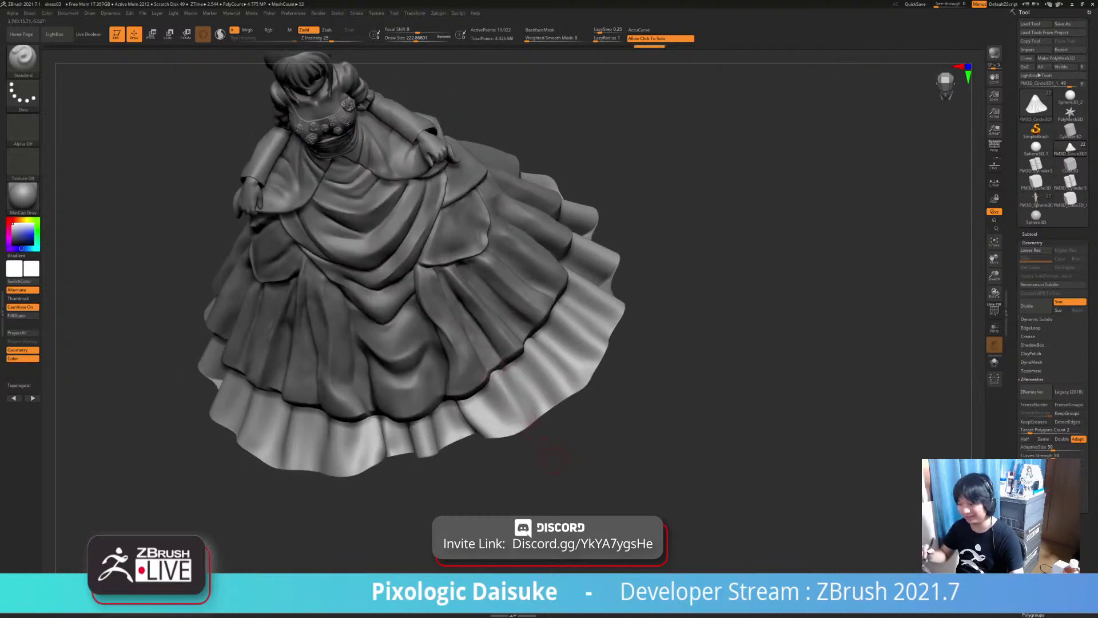
ctrl+right_drag(588, 474, 583, 441)
right_drag(583, 441, 621, 461)
ctrl+right_drag(621, 461, 620, 495)
right_drag(532, 486, 464, 422)
alt+click(435, 259)
right_drag(434, 259, 398, 332)
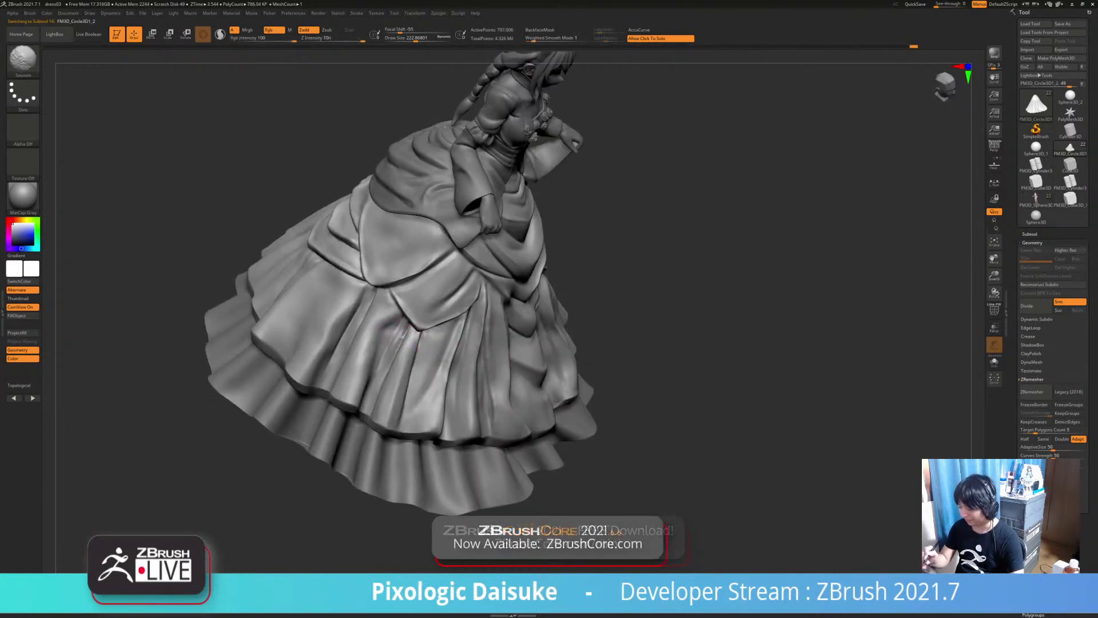
key(shift)
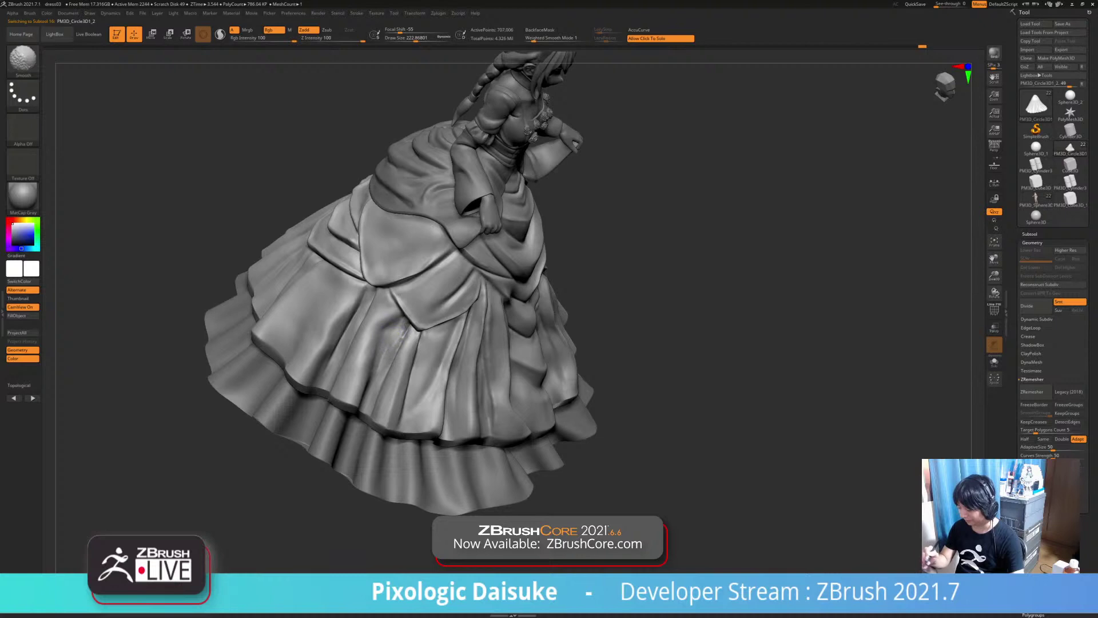
mouse_move(388, 352)
right_down()
mouse_move(410, 325)
mouse_move(397, 367)
mouse_move(405, 331)
right_up()
mouse_move(406, 343)
alt+right_down()
mouse_move(444, 355)
mouse_move(432, 354)
mouse_move(428, 313)
alt+right_up()
key(shift)
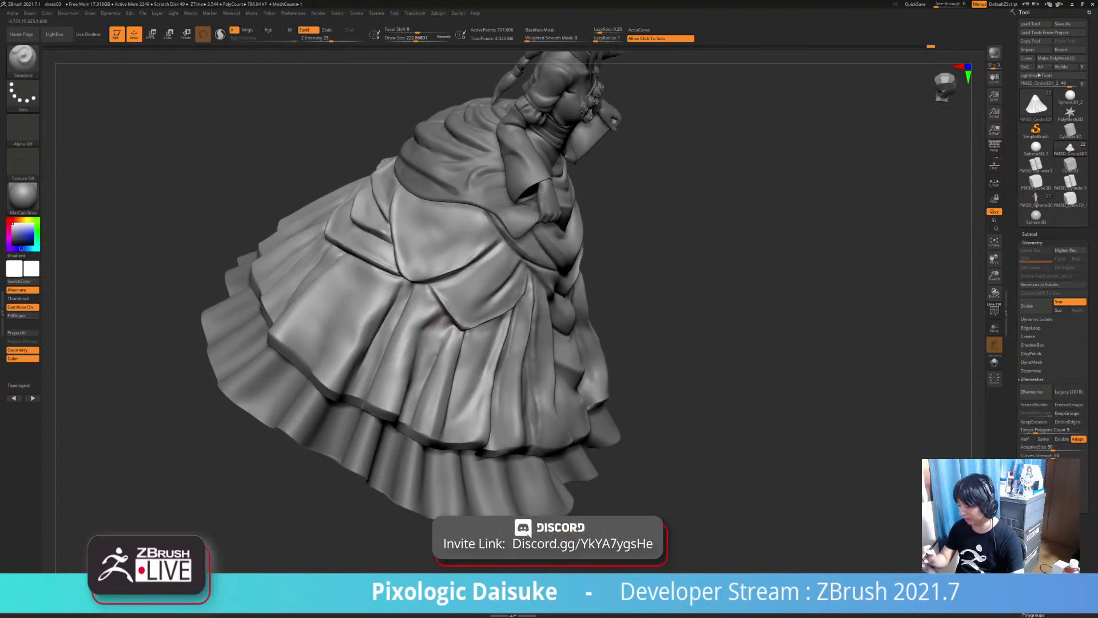
Sculpt and smooth the gathered folds where they emerge from under the side flap's point
key(shift)
right_drag(433, 318, 437, 329)
shift+drag(436, 316, 445, 305)
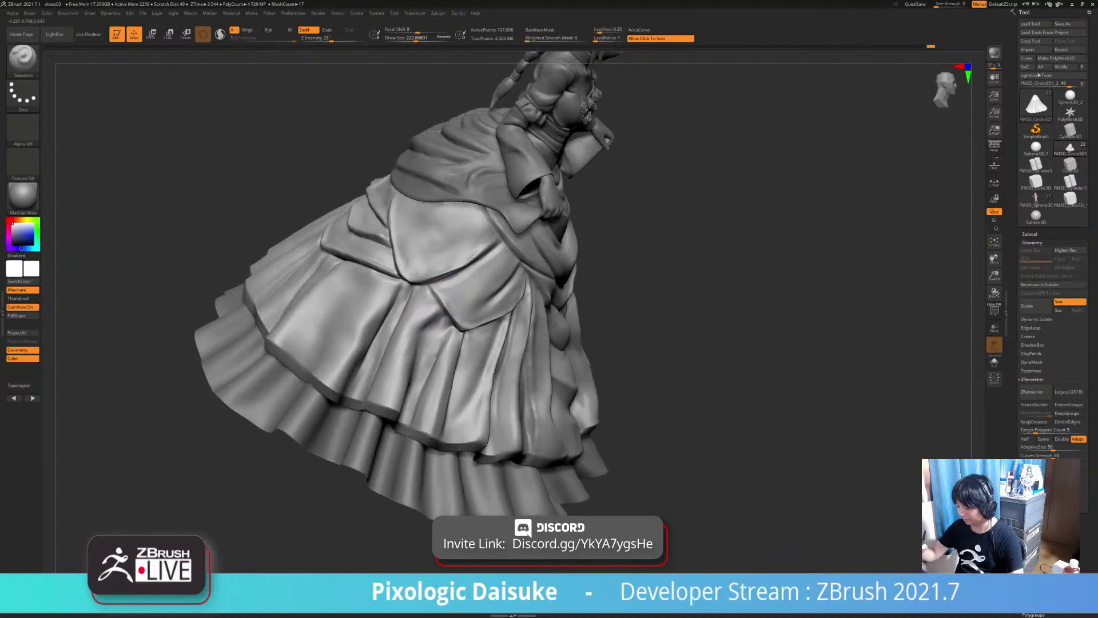
mouse_move(445, 305)
right_down()
mouse_move(439, 315)
mouse_move(461, 306)
mouse_move(454, 334)
right_up()
drag(454, 339, 446, 364)
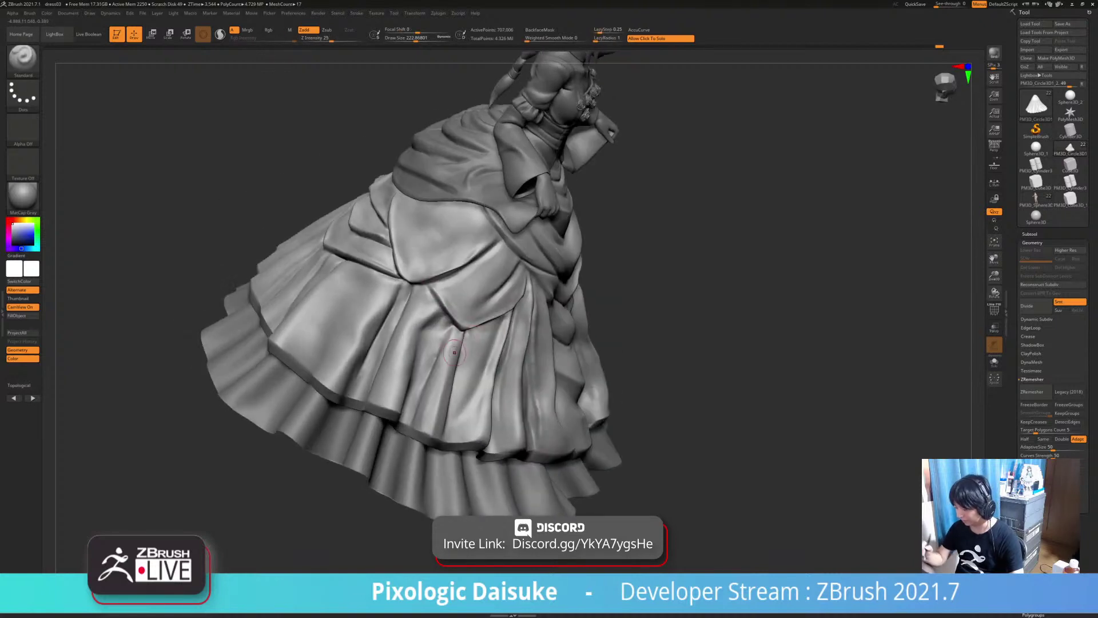
right_drag(449, 355, 501, 326)
key(shift)
shift+drag(457, 332, 446, 355)
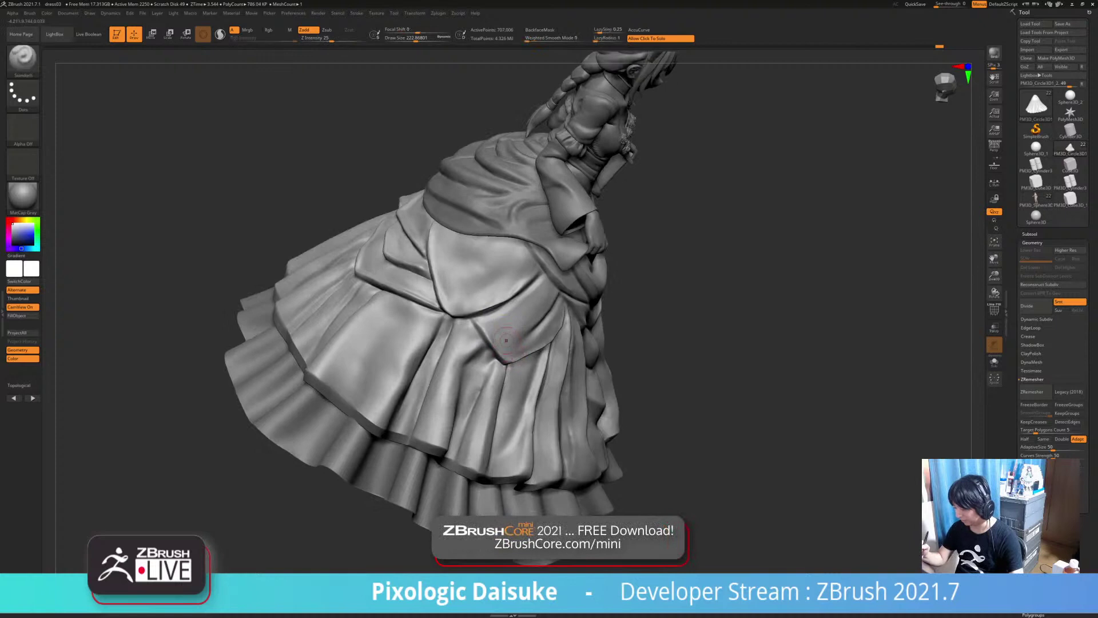
Deepen and smooth the crease between the wide side panel and the folds beneath the flap, down to the hem
mouse_move(441, 337)
right_down()
mouse_move(457, 320)
mouse_move(414, 356)
right_up()
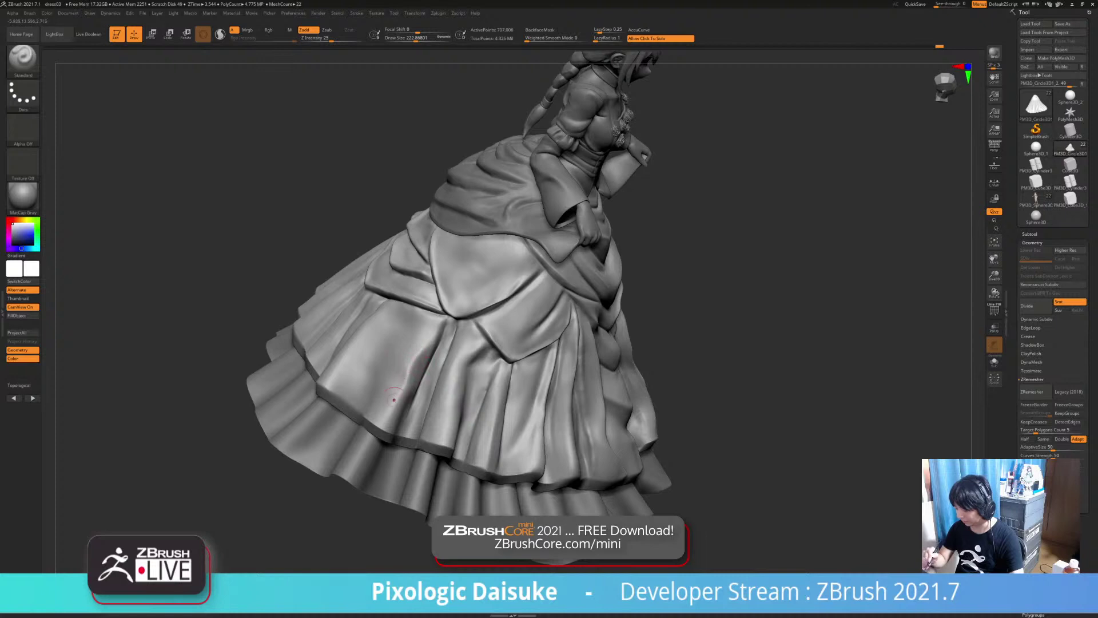
mouse_move(394, 399)
right_down()
mouse_move(433, 298)
mouse_move(436, 314)
right_up()
key(shift)
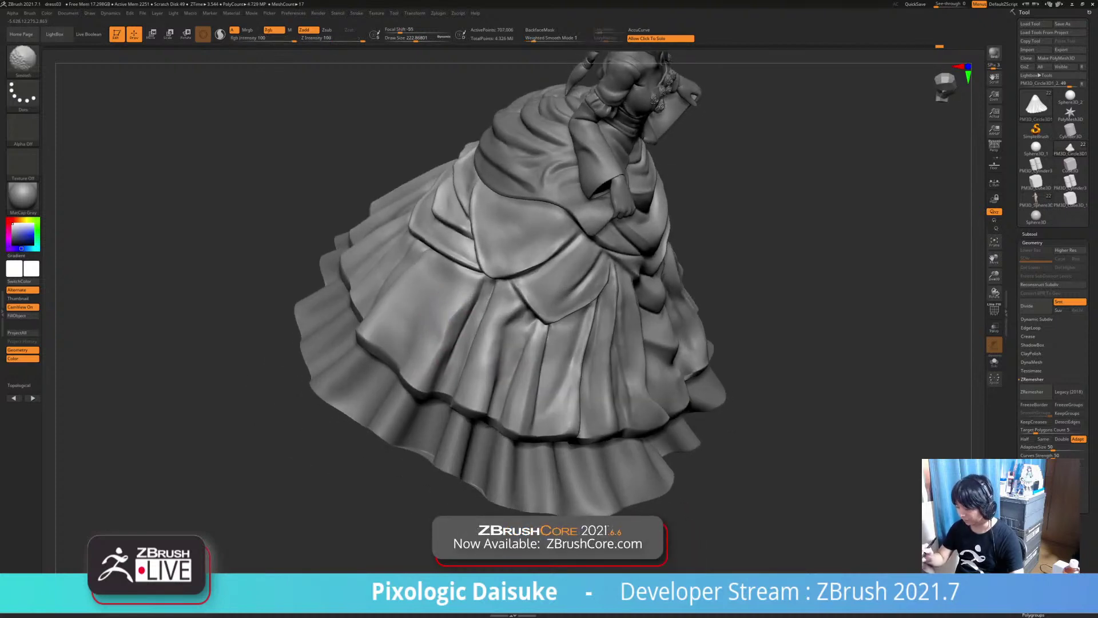
right_drag(443, 390, 452, 351)
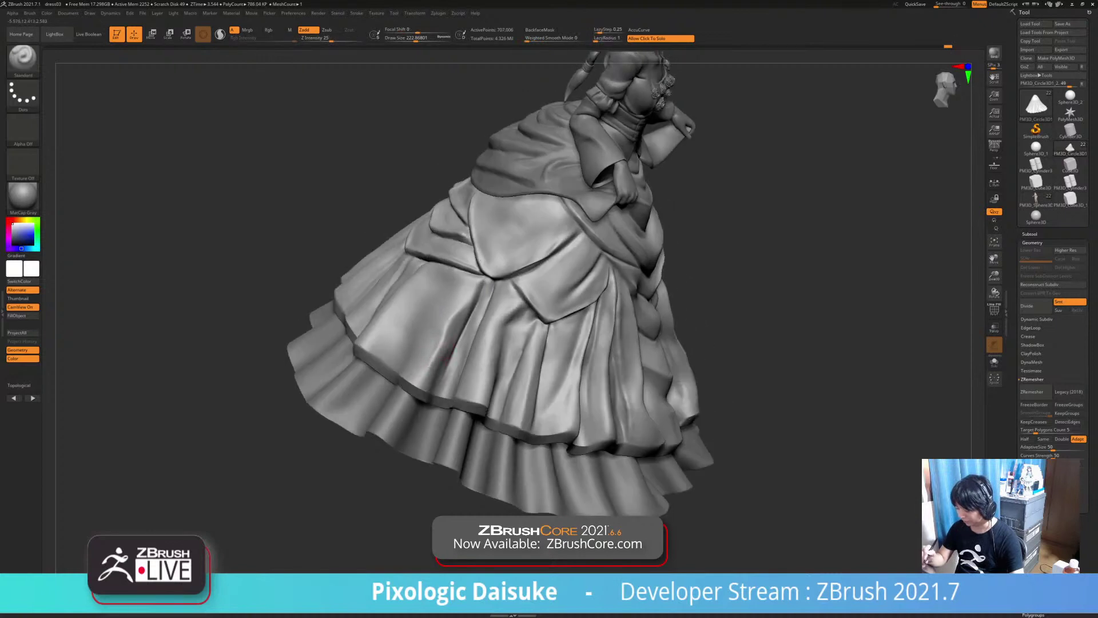
key(shift)
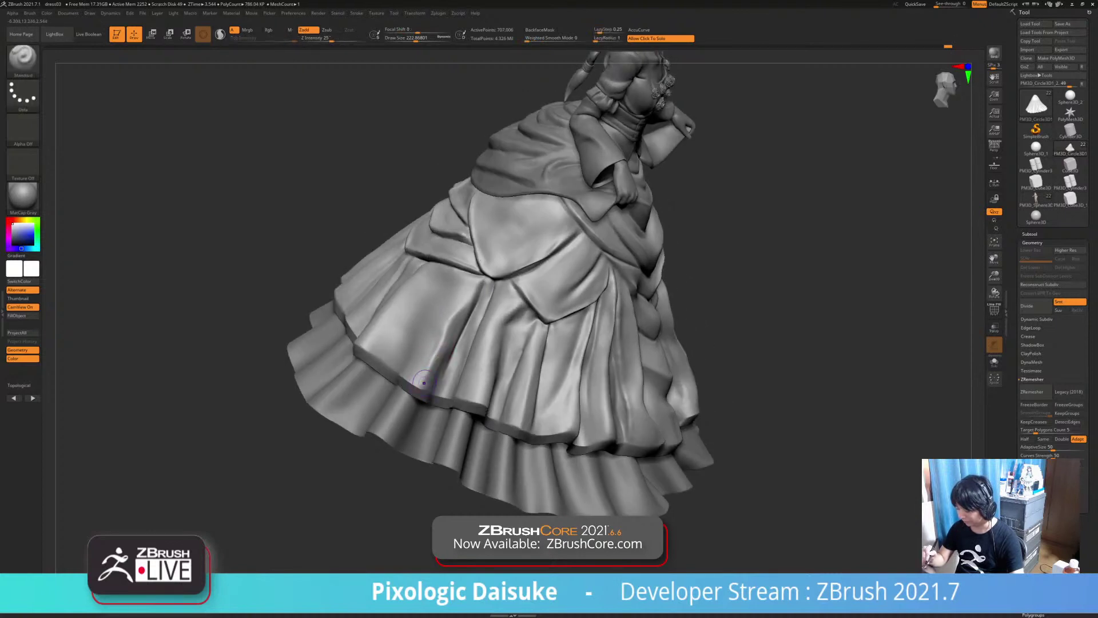
Set the draw size to about 305 and sculpt a long fold along the wide side panel's rear edge
mouse_move(437, 364)
right_down()
mouse_move(458, 361)
mouse_move(442, 327)
mouse_move(525, 427)
right_up()
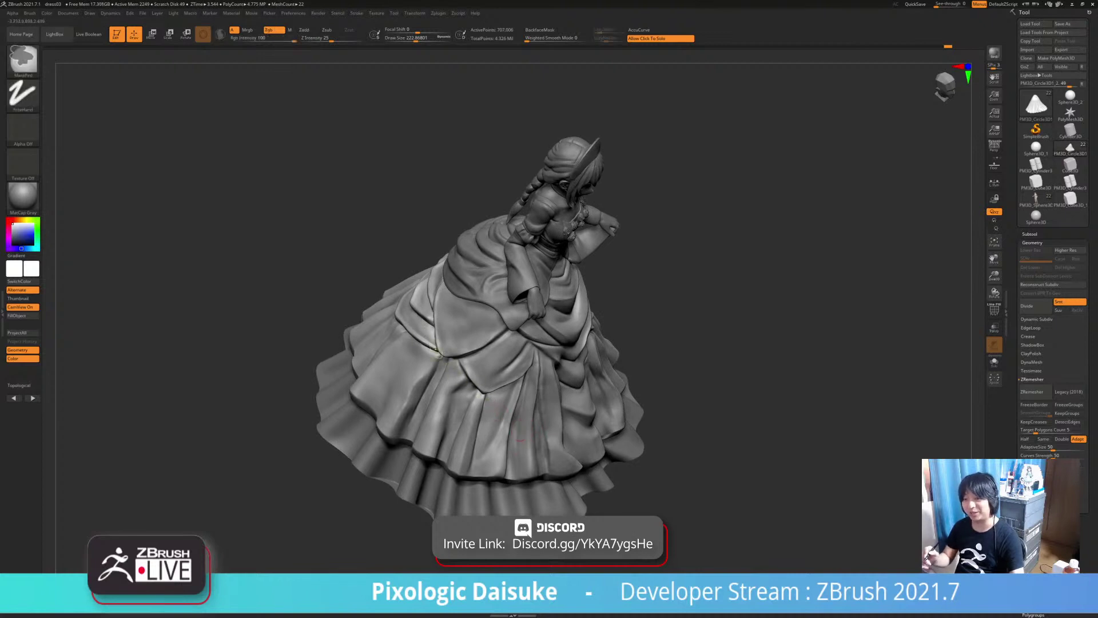
mouse_move(520, 431)
ctrl+right_down()
mouse_move(529, 486)
mouse_move(552, 503)
ctrl+right_up()
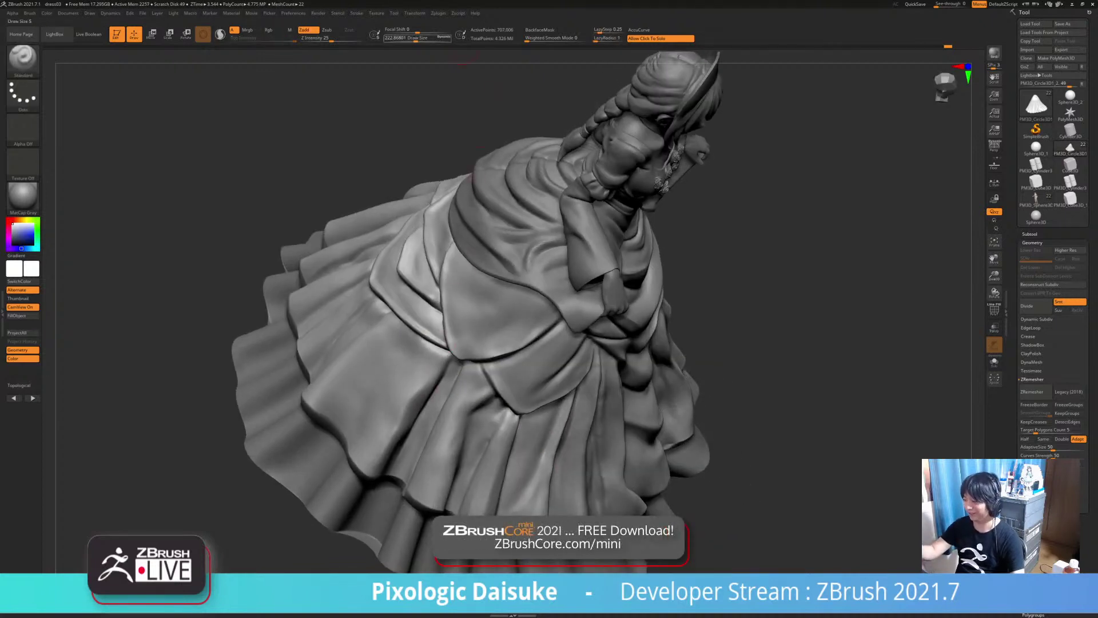
mouse_move(425, 236)
right_down()
mouse_move(356, 359)
mouse_move(405, 332)
mouse_move(395, 323)
mouse_move(371, 335)
right_up()
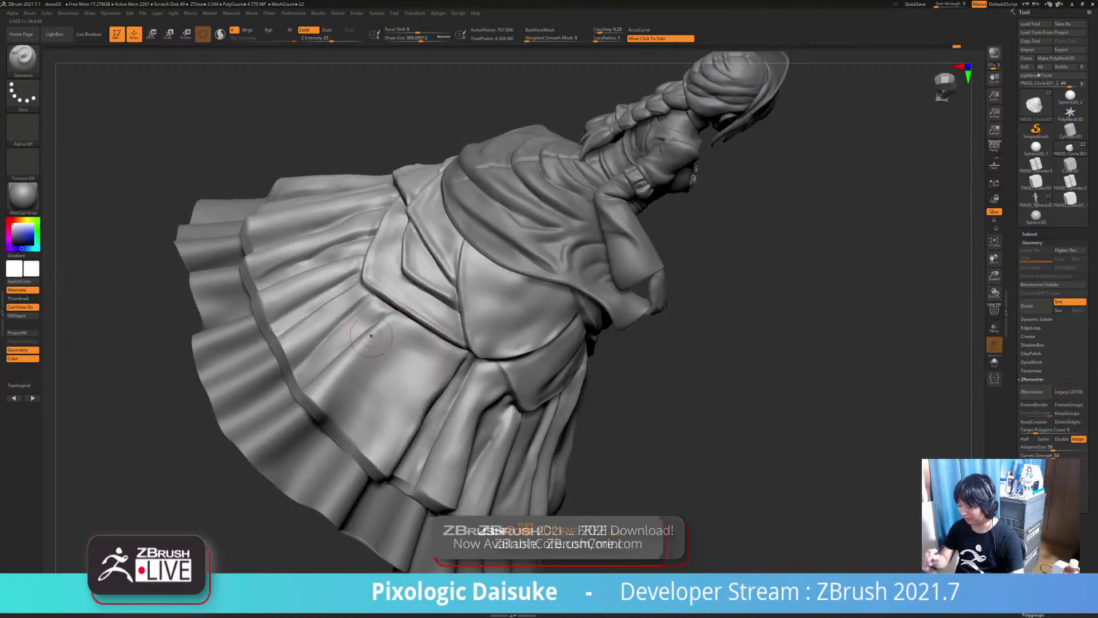
drag(375, 316, 299, 403)
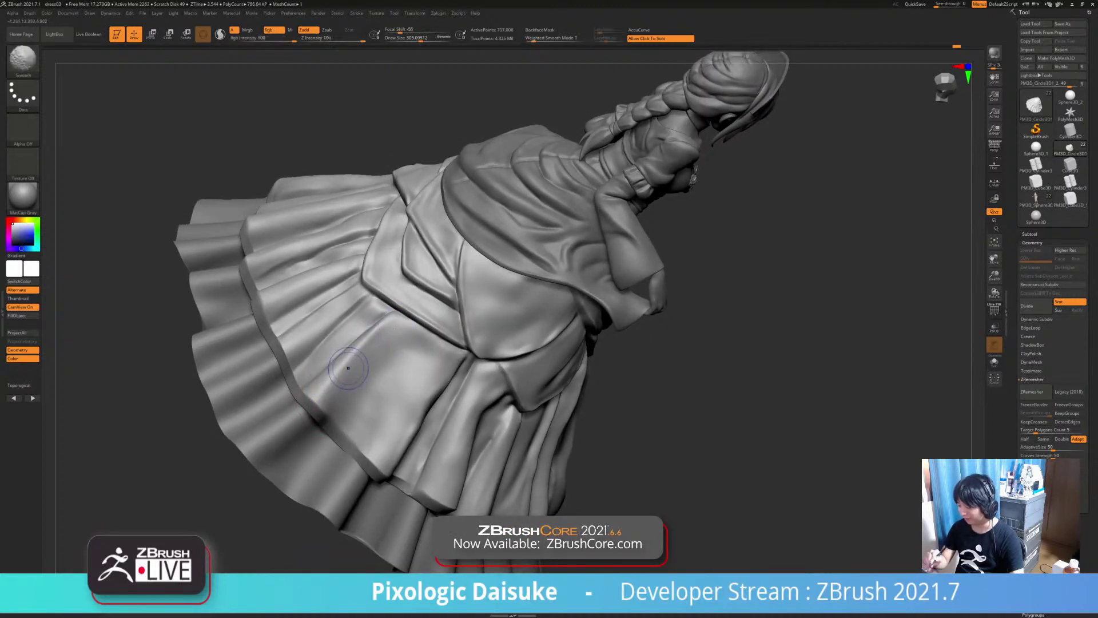
Set the draw size to about 268 and refine the folds running from the wide side panel's front edge toward the front
ctrl+right_drag(396, 336, 396, 323)
mouse_move(396, 324)
right_down()
mouse_move(353, 315)
mouse_move(389, 356)
mouse_move(413, 343)
right_up()
drag(421, 38, 418, 38)
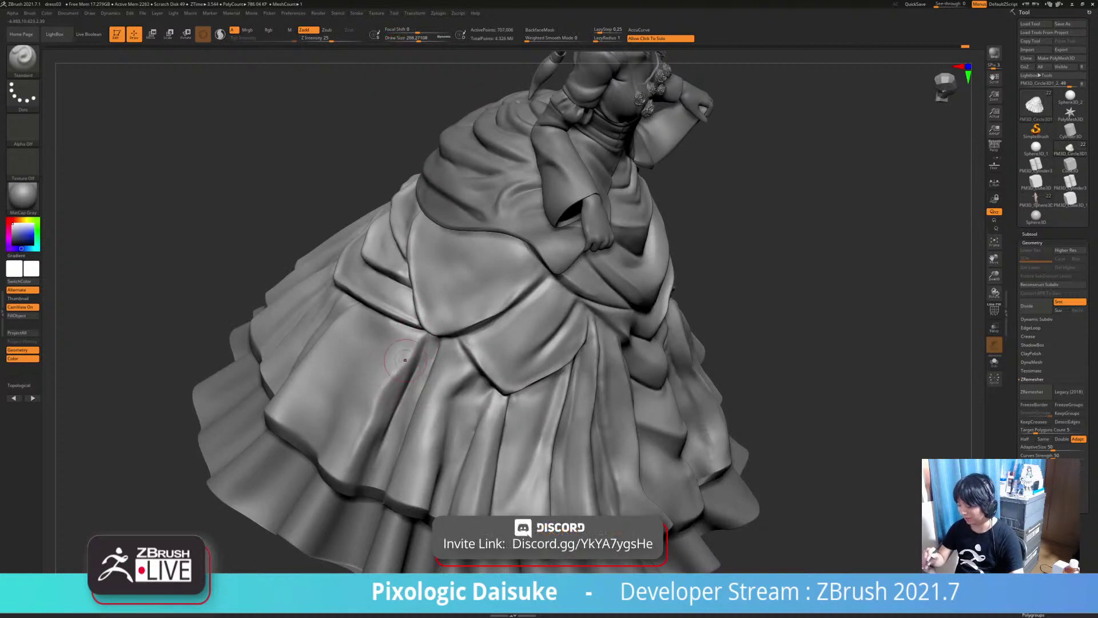
mouse_move(372, 400)
right_down()
mouse_move(380, 346)
mouse_move(349, 331)
mouse_move(396, 343)
mouse_move(373, 325)
mouse_move(316, 328)
right_up()
mouse_move(343, 411)
ctrl+right_down()
mouse_move(303, 469)
mouse_move(304, 444)
mouse_move(313, 473)
ctrl+right_up()
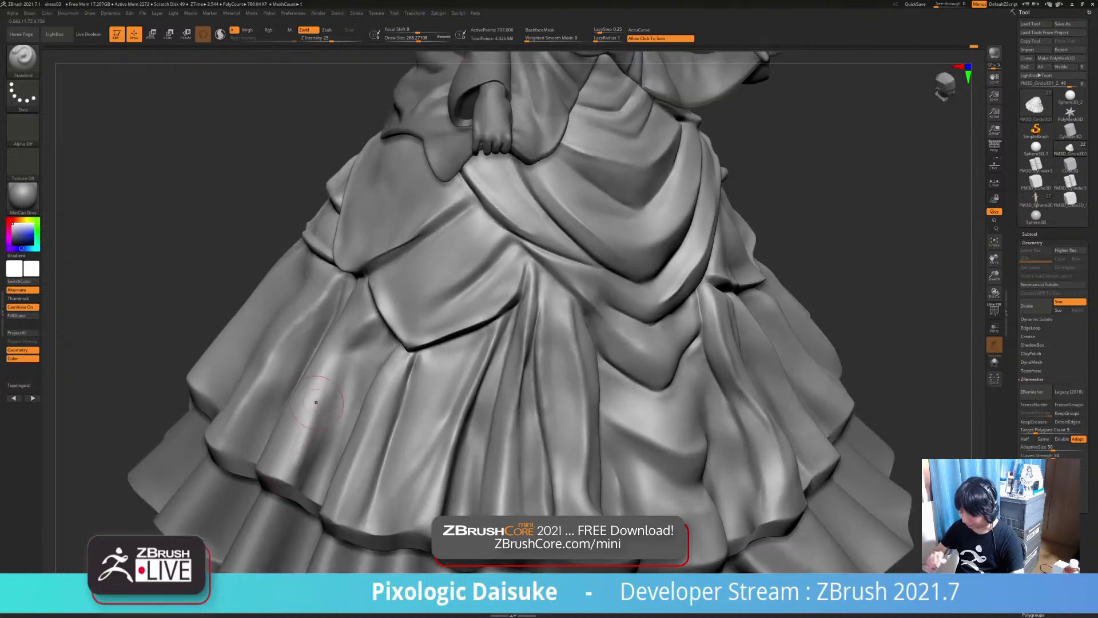
key(shift)
mouse_move(325, 407)
ctrl+right_down()
mouse_move(312, 349)
mouse_move(291, 324)
mouse_move(228, 320)
ctrl+right_up()
alt+right_drag(574, 308, 519, 287)
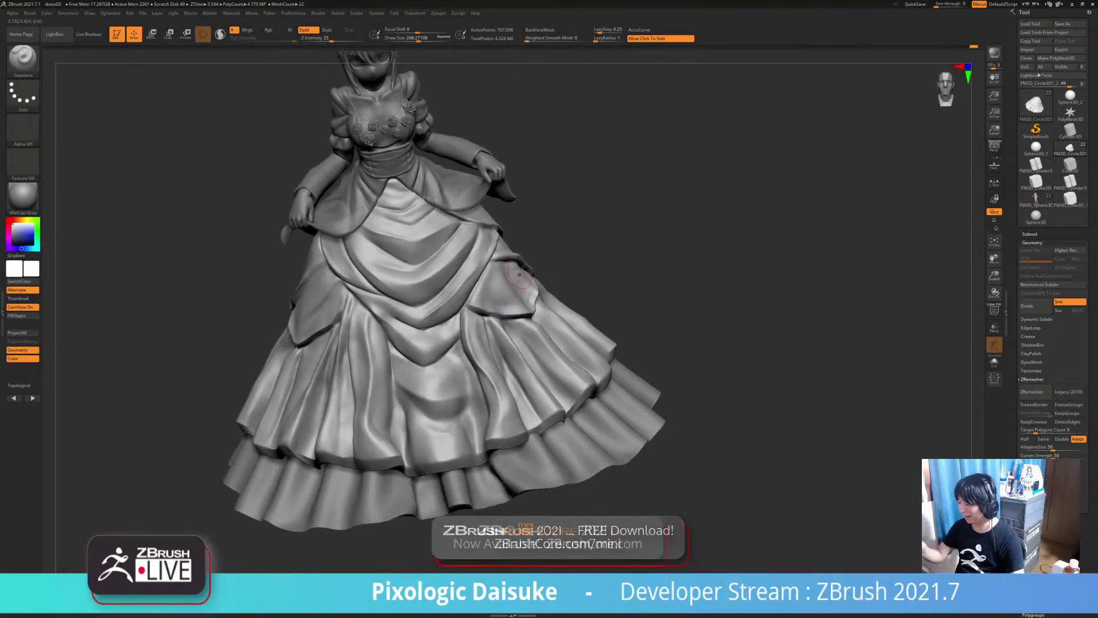
key([)
right_drag(419, 378, 412, 371)
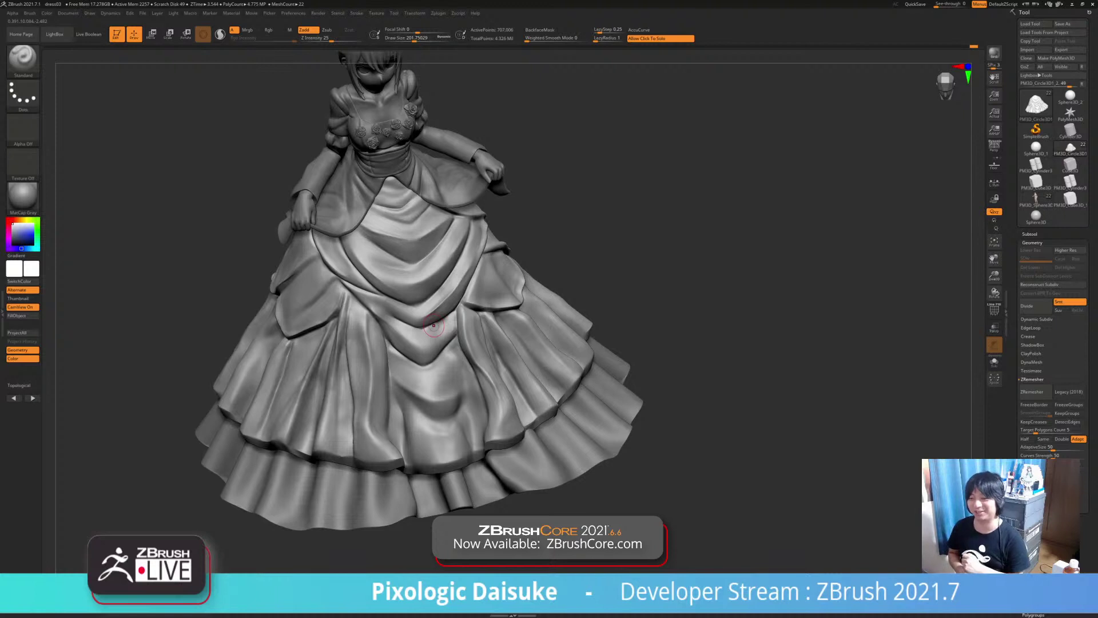
Set the draw size to about 290, sharpen the crease along the wide side panel's front edge and smooth its upper end
mouse_move(616, 394)
right_down()
mouse_move(680, 404)
mouse_move(701, 373)
mouse_move(701, 420)
right_up()
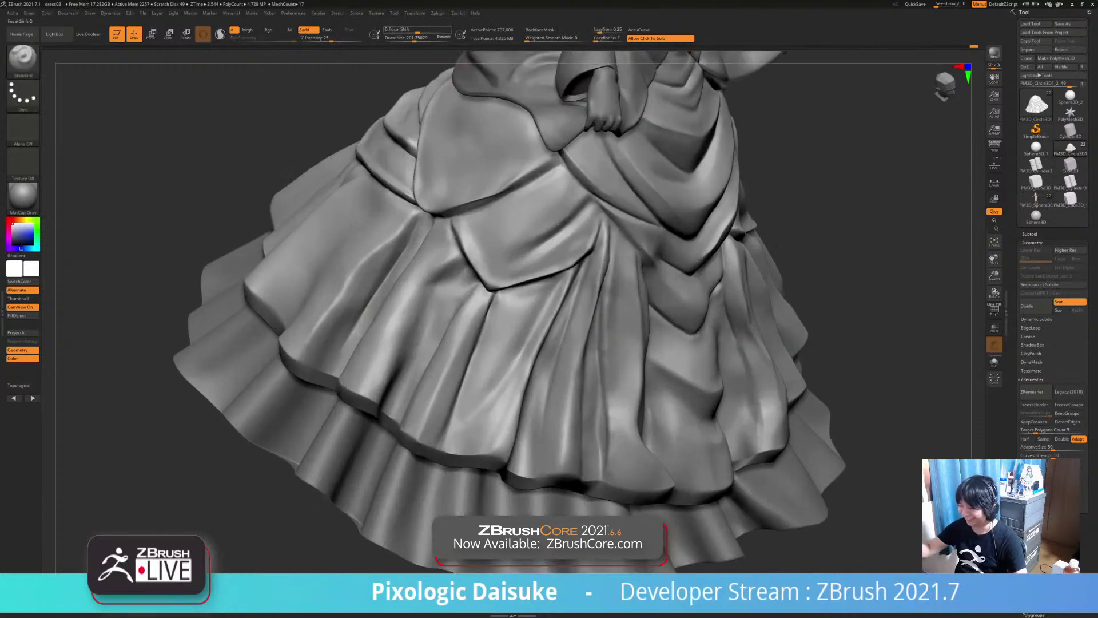
click(407, 38)
right_drag(305, 331, 336, 325)
click(420, 38)
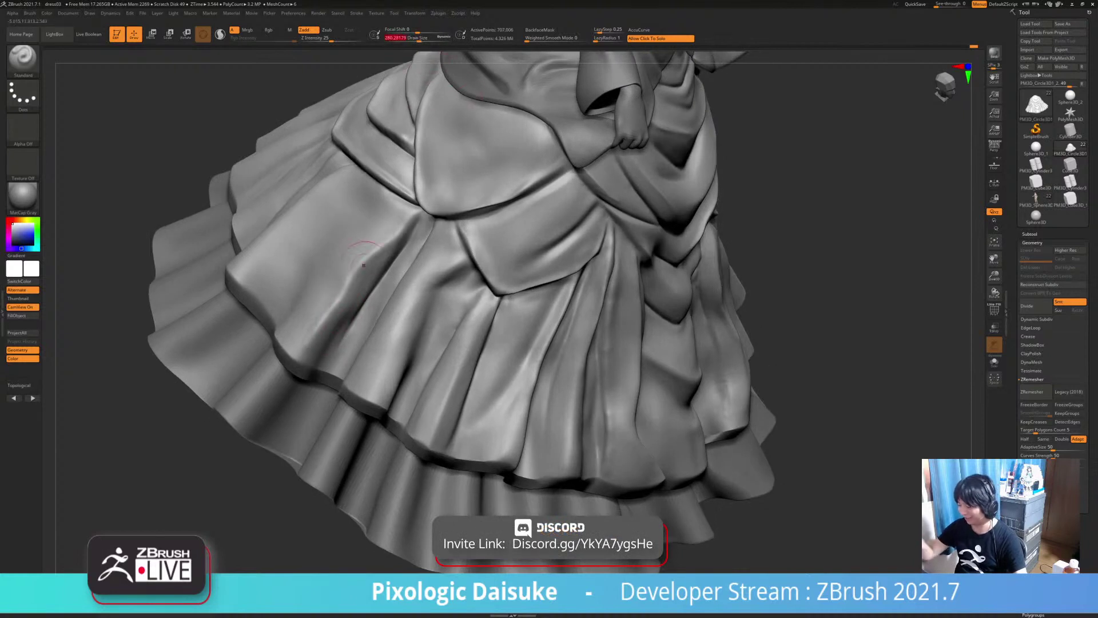
drag(318, 366, 350, 315)
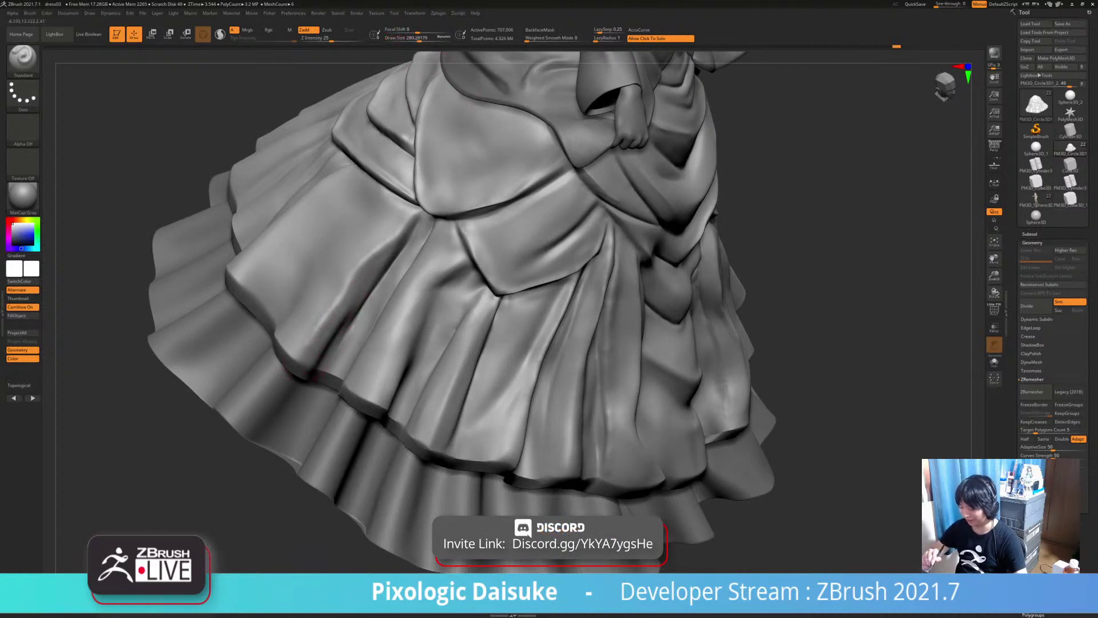
key(shift)
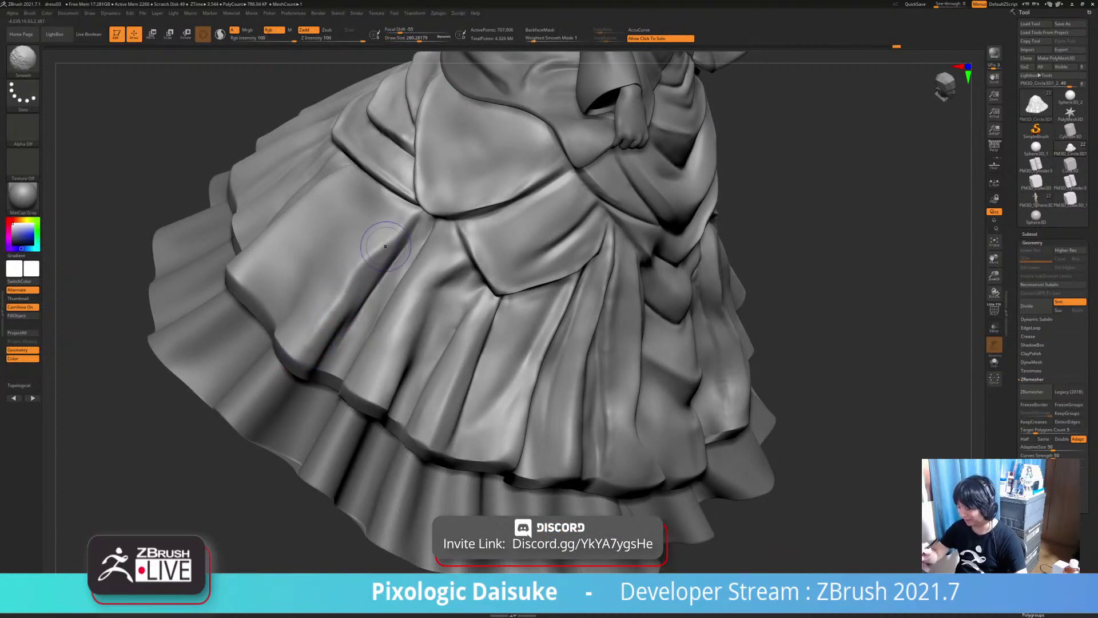
mouse_move(385, 246)
shift+mouse_down()
mouse_move(365, 265)
mouse_move(396, 230)
shift+mouse_up()
right_drag(389, 240, 420, 246)
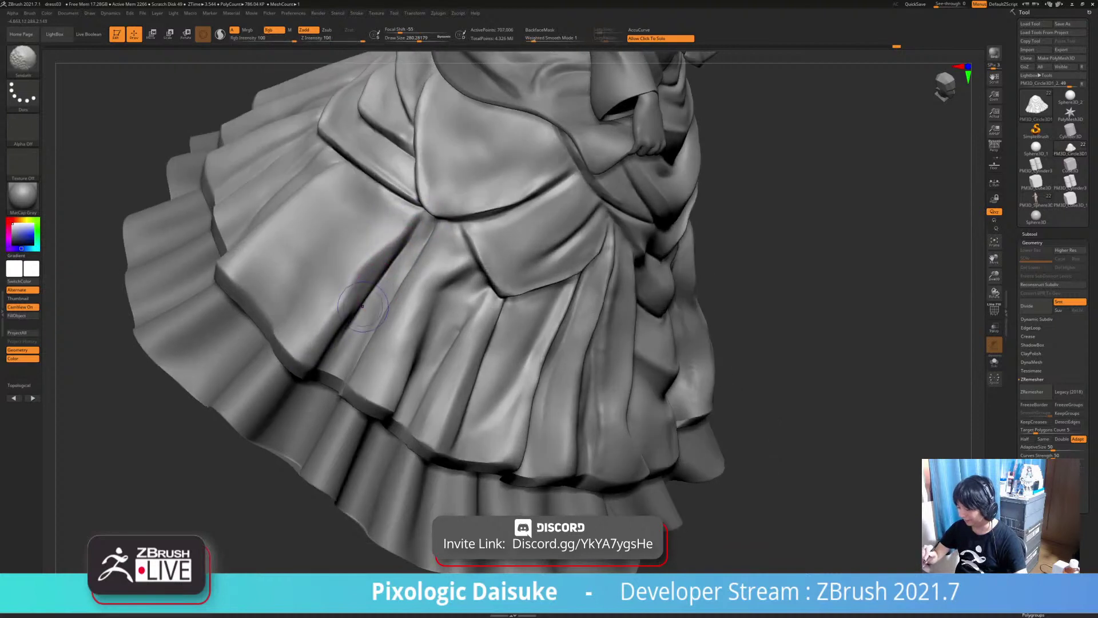
Smooth the upper fold along the wide side panel's rear edge and set the draw size to about 240
mouse_move(323, 252)
alt+right_down()
mouse_move(374, 309)
mouse_move(380, 326)
mouse_move(364, 333)
mouse_move(335, 315)
mouse_move(380, 274)
alt+right_up()
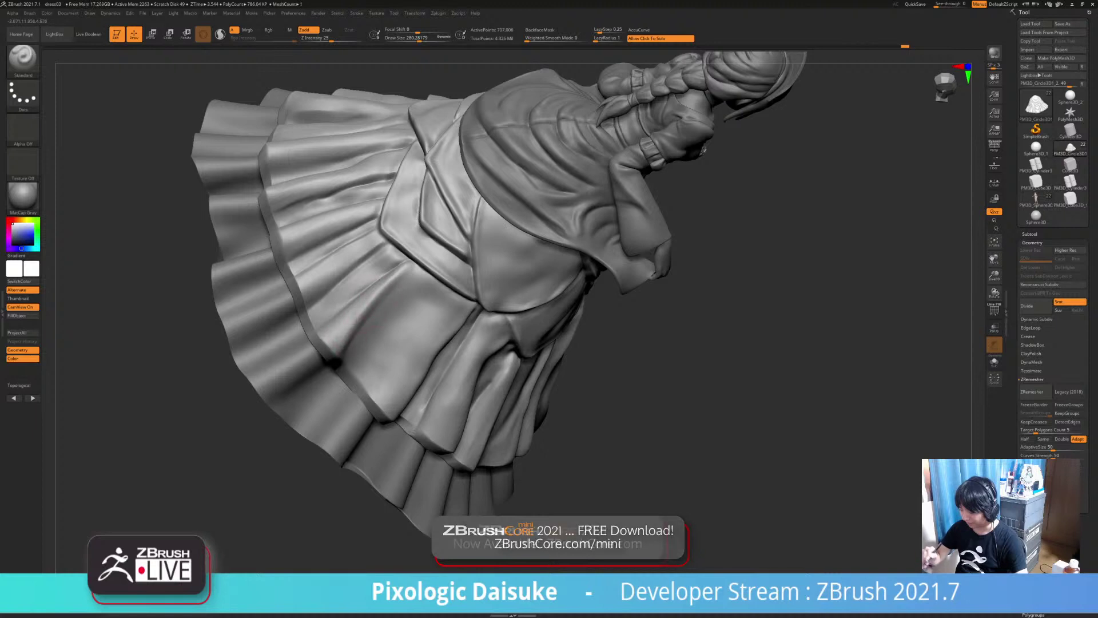
mouse_move(338, 360)
right_down()
mouse_move(357, 325)
mouse_move(406, 283)
right_up()
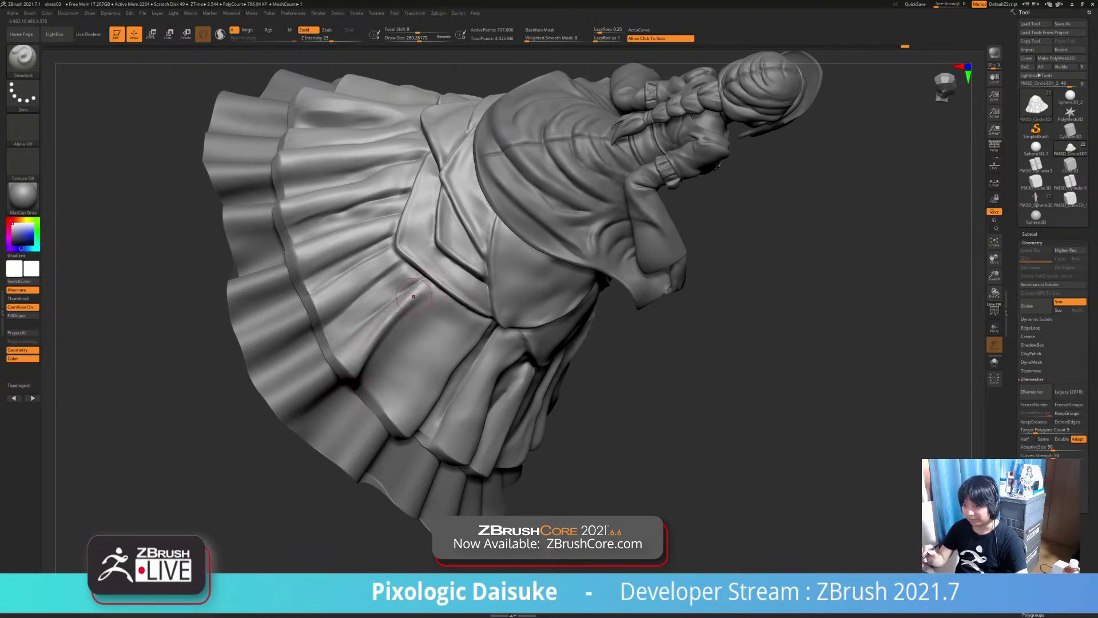
mouse_move(413, 296)
right_down()
mouse_move(423, 315)
mouse_move(425, 301)
mouse_move(437, 313)
right_up()
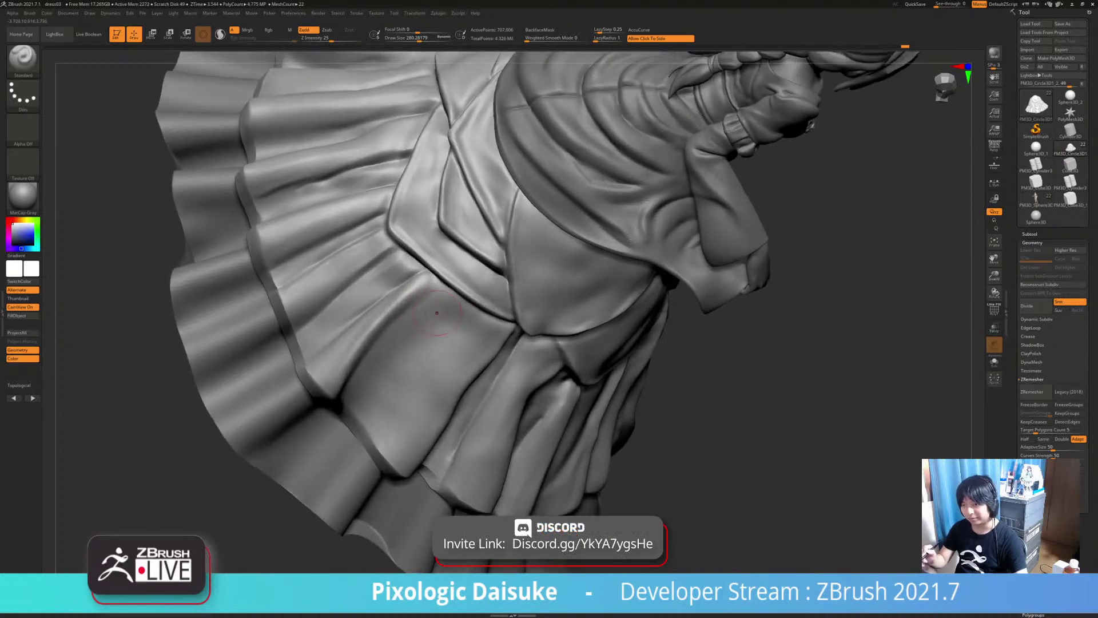
mouse_move(428, 305)
shift+mouse_down()
mouse_move(400, 301)
mouse_move(356, 355)
shift+mouse_up()
mouse_move(349, 394)
ctrl+right_down()
mouse_move(350, 366)
mouse_move(366, 363)
ctrl+right_up()
click(417, 39)
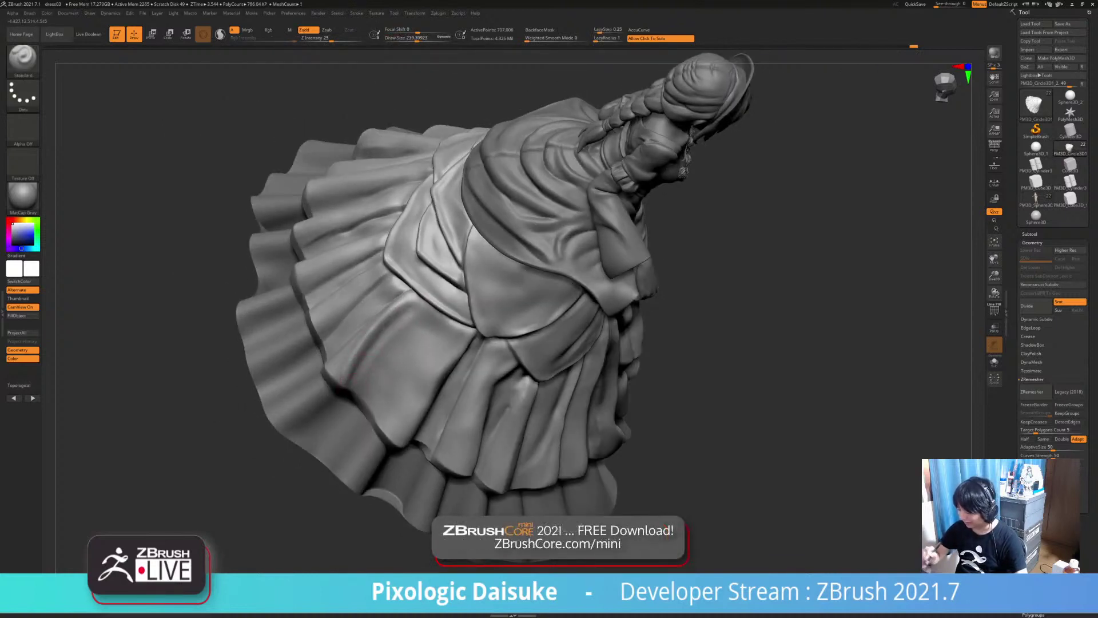
key(shift)
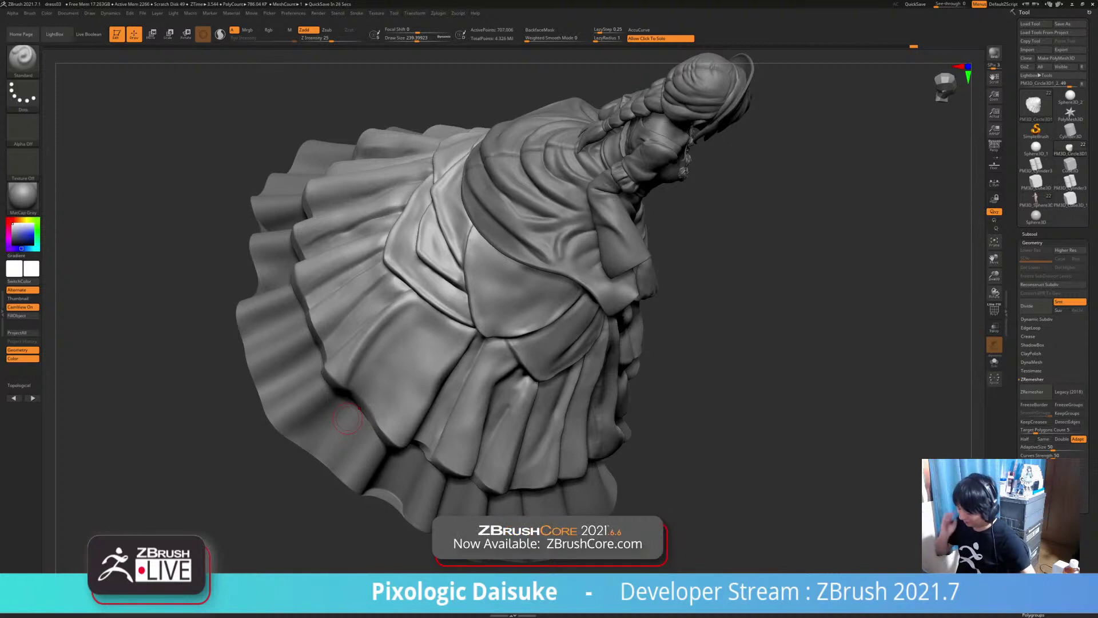
With the DamStandard brush at a draw size of about 292, carve the crease along the wide side panel's rear edge
click(22, 61)
key(d)
key(s)
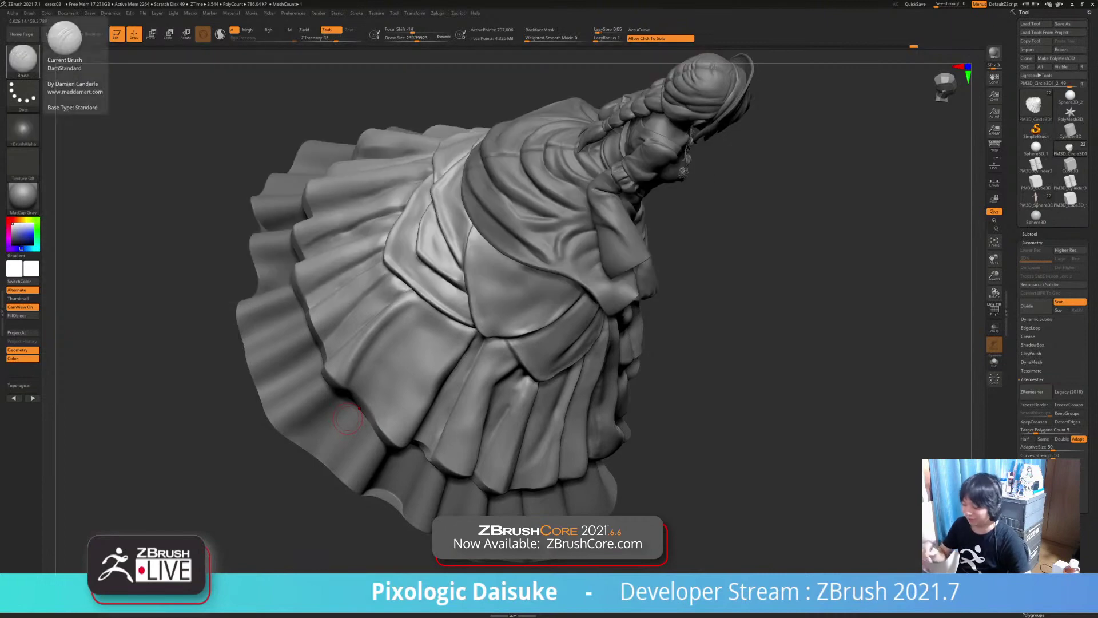
mouse_move(200, 366)
mouse_down()
mouse_move(205, 291)
mouse_move(252, 290)
mouse_up()
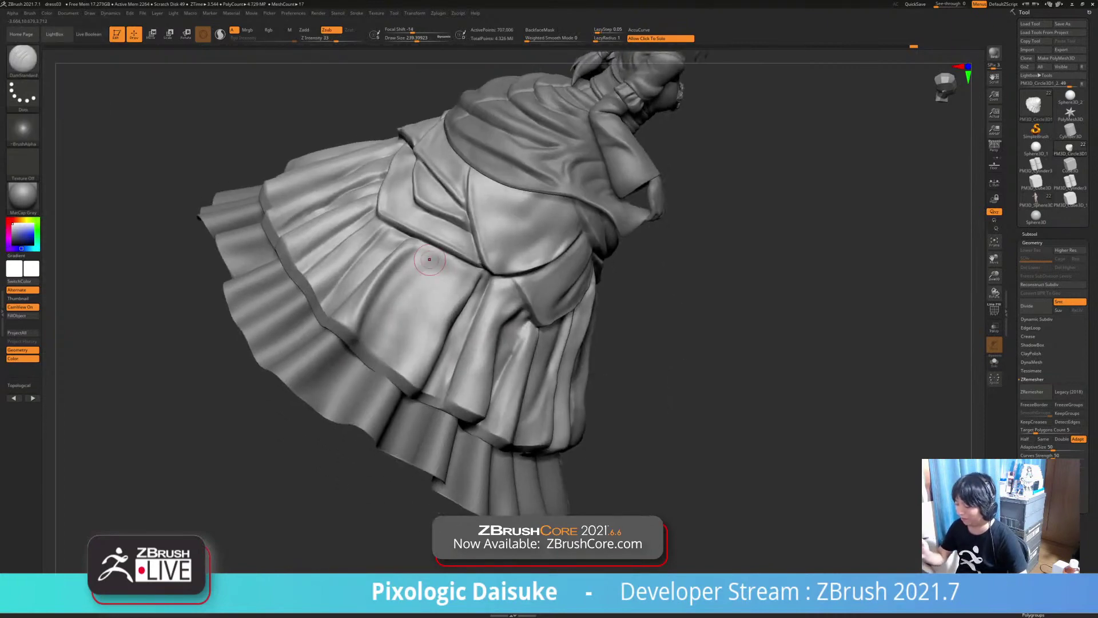
click(420, 38)
right_drag(407, 287, 426, 233)
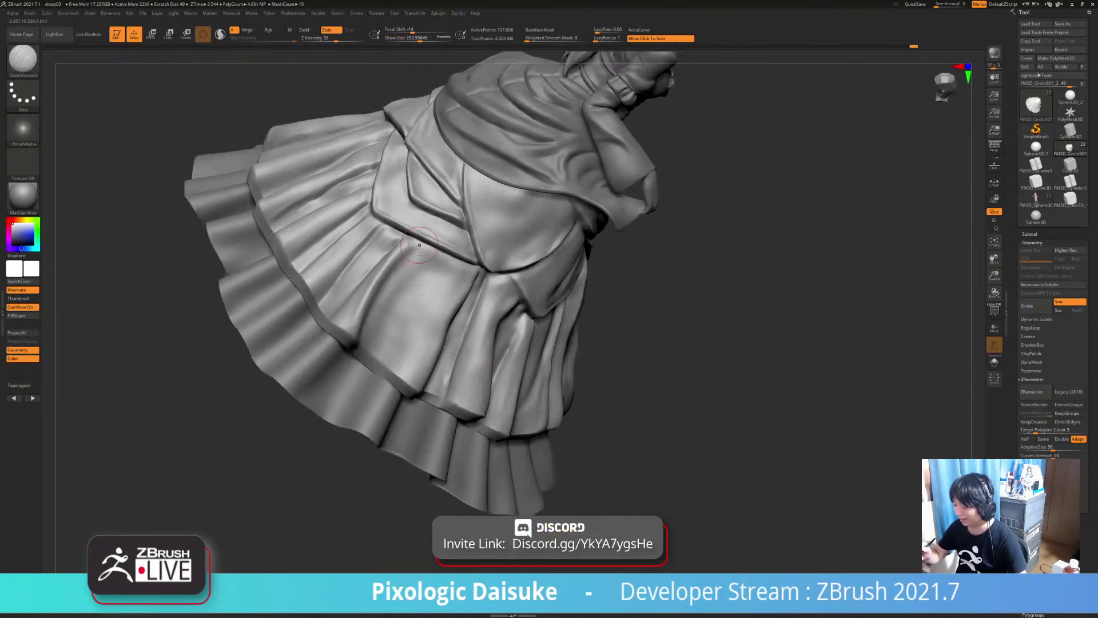
drag(423, 235, 363, 336)
right_drag(380, 309, 403, 300)
Smooth the carved crease and the narrow folds just behind the wide side panel, beneath the flap
shift+drag(405, 252, 371, 306)
right_drag(381, 297, 408, 292)
shift+drag(389, 275, 375, 297)
mouse_move(366, 327)
right_down()
mouse_move(373, 303)
mouse_move(417, 289)
mouse_move(437, 320)
mouse_move(395, 297)
mouse_move(396, 286)
mouse_move(420, 280)
mouse_move(409, 298)
mouse_move(395, 272)
mouse_move(407, 262)
right_up()
shift+drag(366, 243, 371, 233)
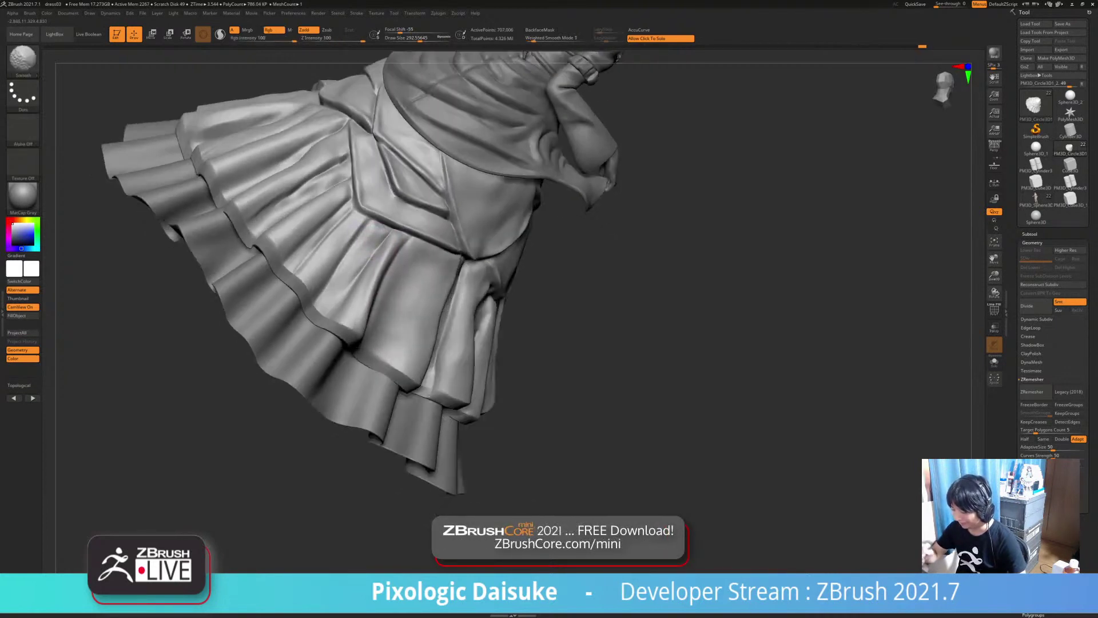
mouse_move(378, 258)
right_down()
mouse_move(416, 282)
mouse_move(420, 320)
mouse_move(409, 288)
right_up()
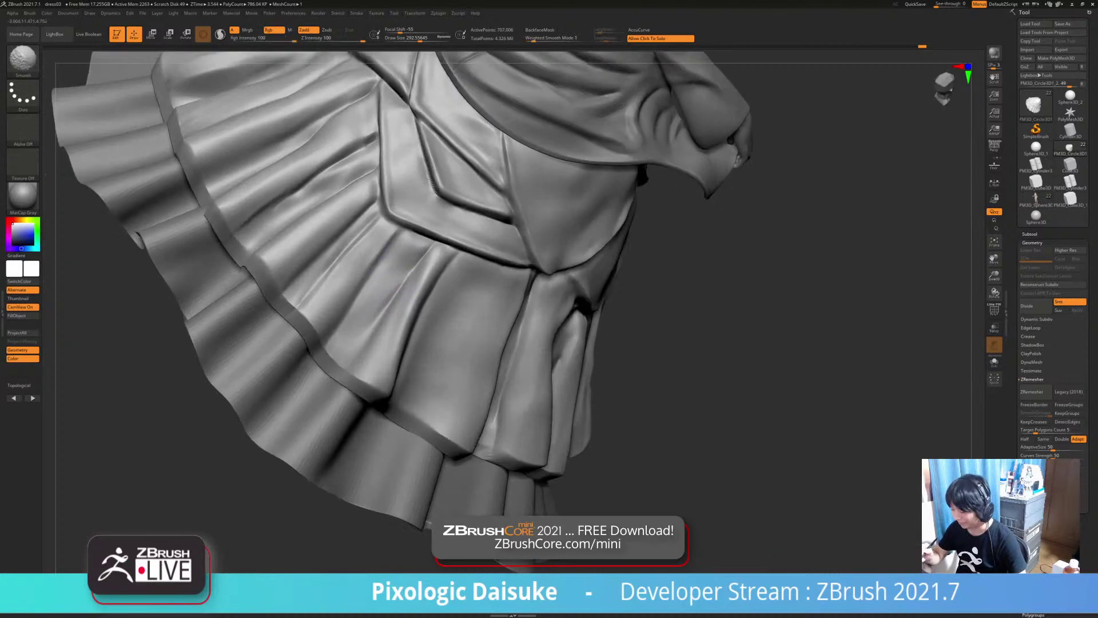
shift+drag(394, 257, 403, 292)
Refine and smooth the folds running from the flap's rear corner down to the draped layer's hem
mouse_move(403, 293)
right_down()
mouse_move(447, 250)
mouse_move(434, 246)
mouse_move(419, 279)
mouse_move(400, 265)
mouse_move(376, 269)
mouse_move(360, 341)
right_up()
right_drag(386, 304, 412, 235)
right_drag(386, 294, 426, 192)
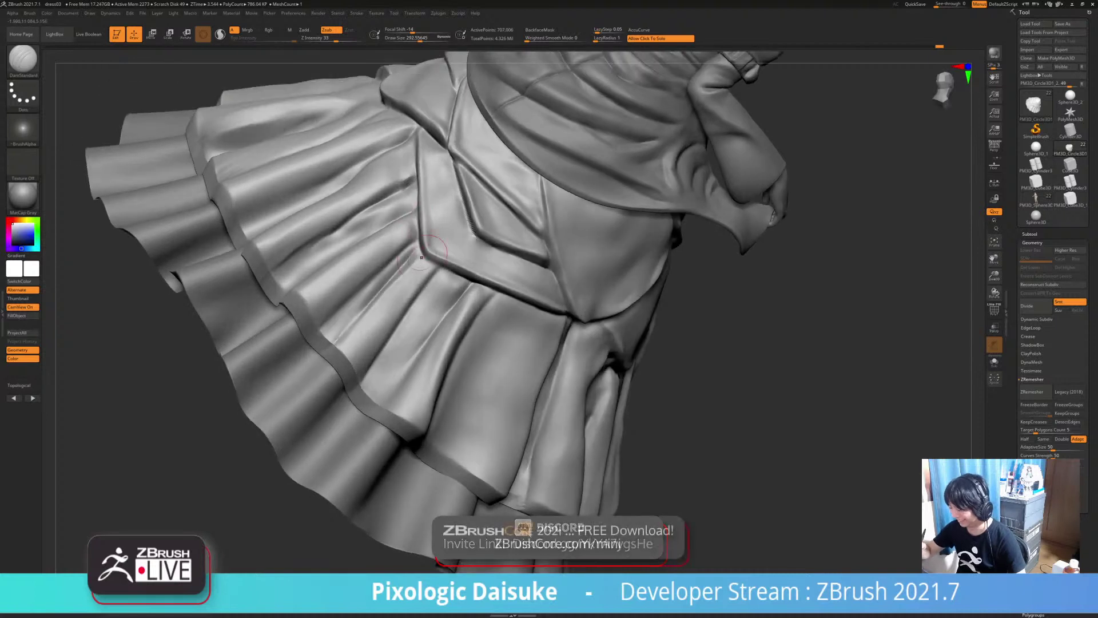
mouse_move(420, 250)
ctrl+right_down()
mouse_move(421, 209)
mouse_move(451, 262)
ctrl+right_up()
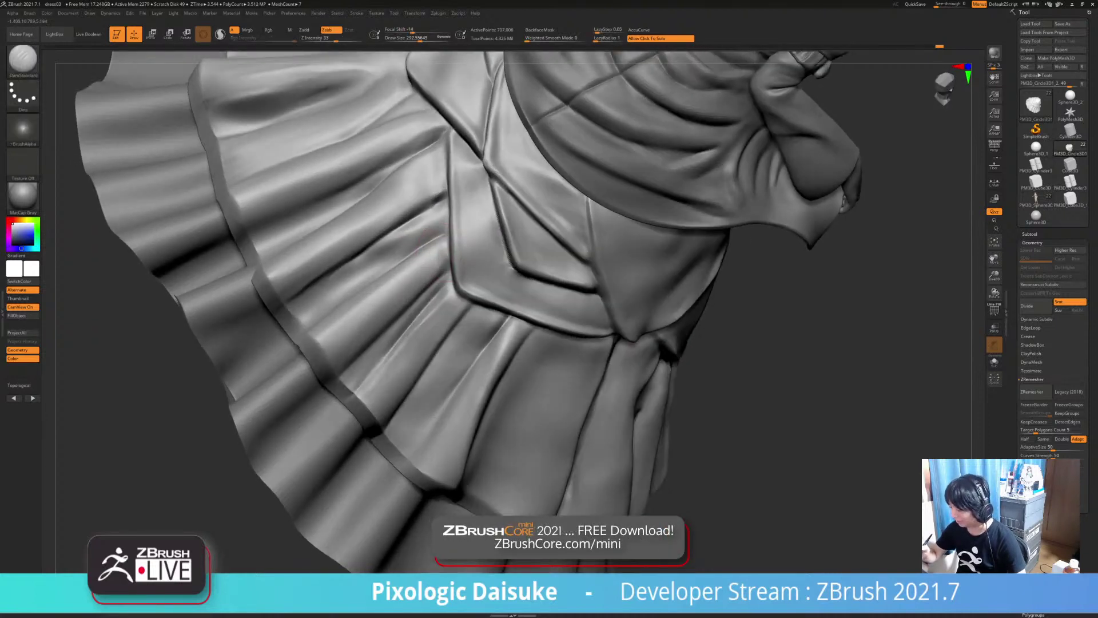
shift+drag(442, 260, 439, 275)
mouse_move(441, 281)
ctrl+right_down()
mouse_move(444, 263)
mouse_move(464, 290)
mouse_move(473, 284)
mouse_move(517, 378)
ctrl+right_up()
mouse_move(478, 250)
right_down()
mouse_move(495, 258)
mouse_move(422, 367)
mouse_move(420, 316)
right_up()
mouse_move(407, 377)
right_down()
mouse_move(405, 363)
mouse_move(426, 342)
right_up()
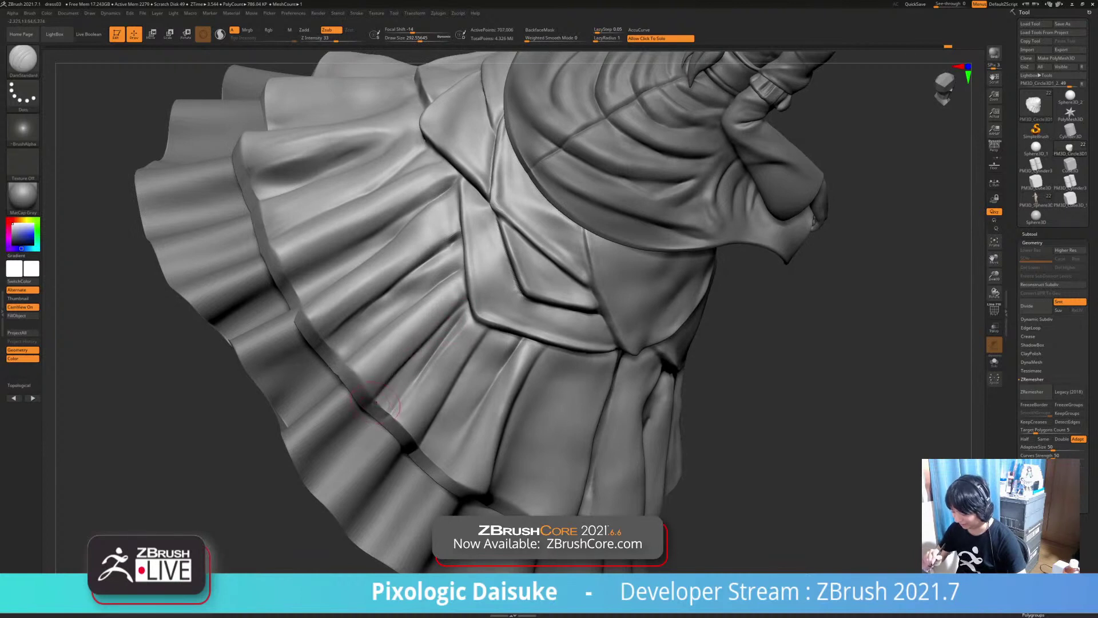
right_drag(396, 383, 345, 355)
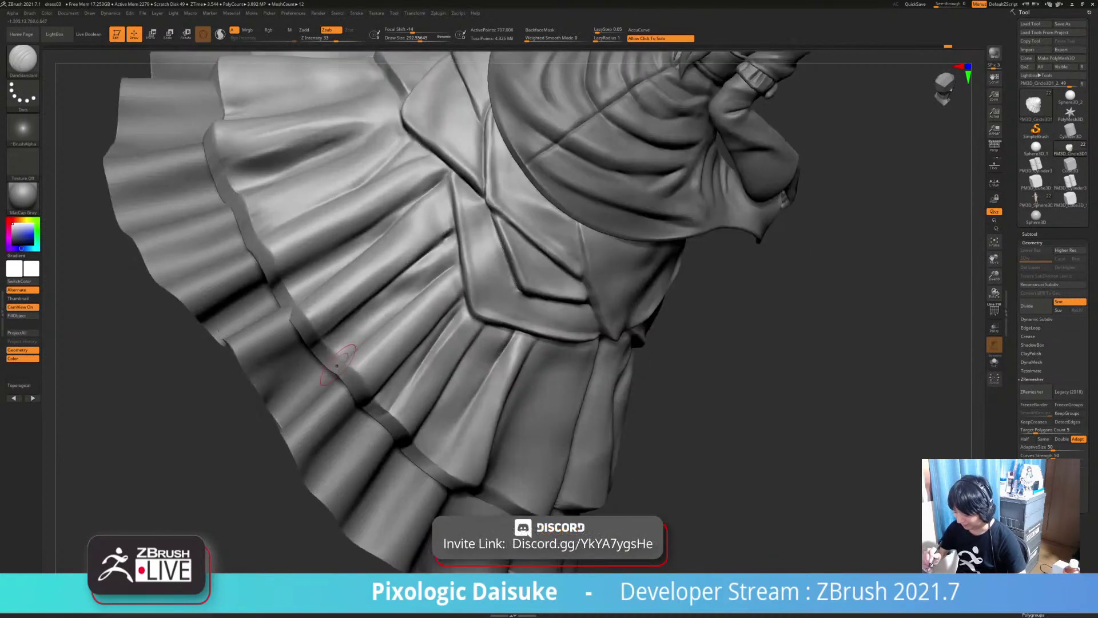
mouse_move(383, 321)
right_down()
mouse_move(416, 294)
mouse_move(403, 308)
mouse_move(395, 289)
right_up()
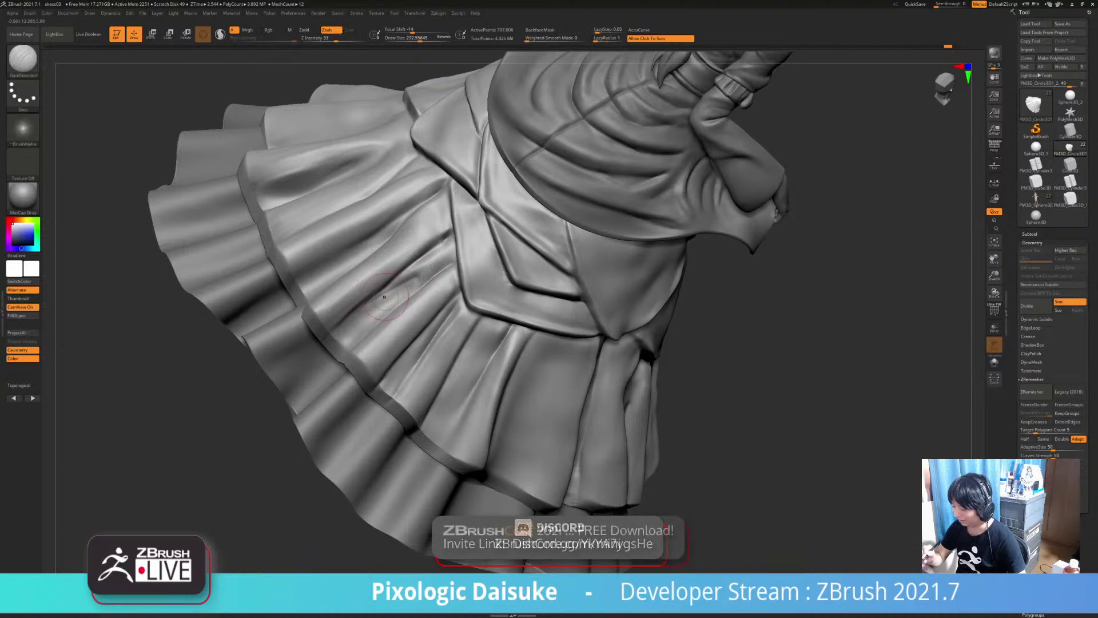
Isolate the draped skirt layer and soften the dented folds beside the flap's rear edge
right_click(415, 281)
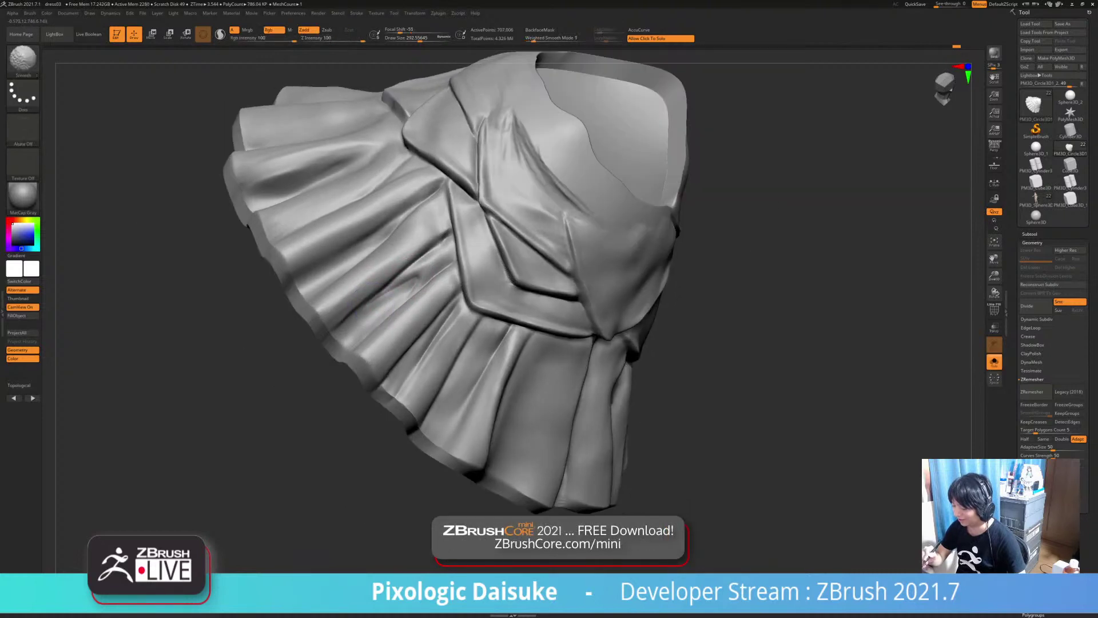
drag(408, 289, 430, 273)
mouse_move(421, 286)
right_down()
mouse_move(421, 277)
mouse_move(434, 301)
mouse_move(440, 292)
right_up()
drag(400, 326, 431, 287)
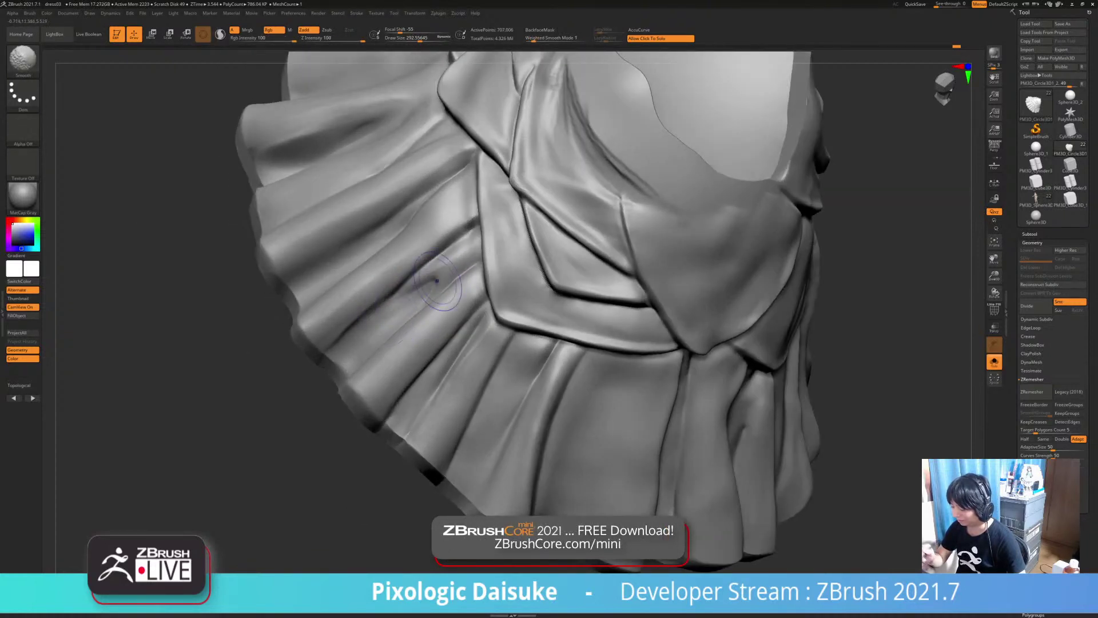
ctrl+right_drag(431, 287, 422, 271)
right_drag(352, 367, 429, 403)
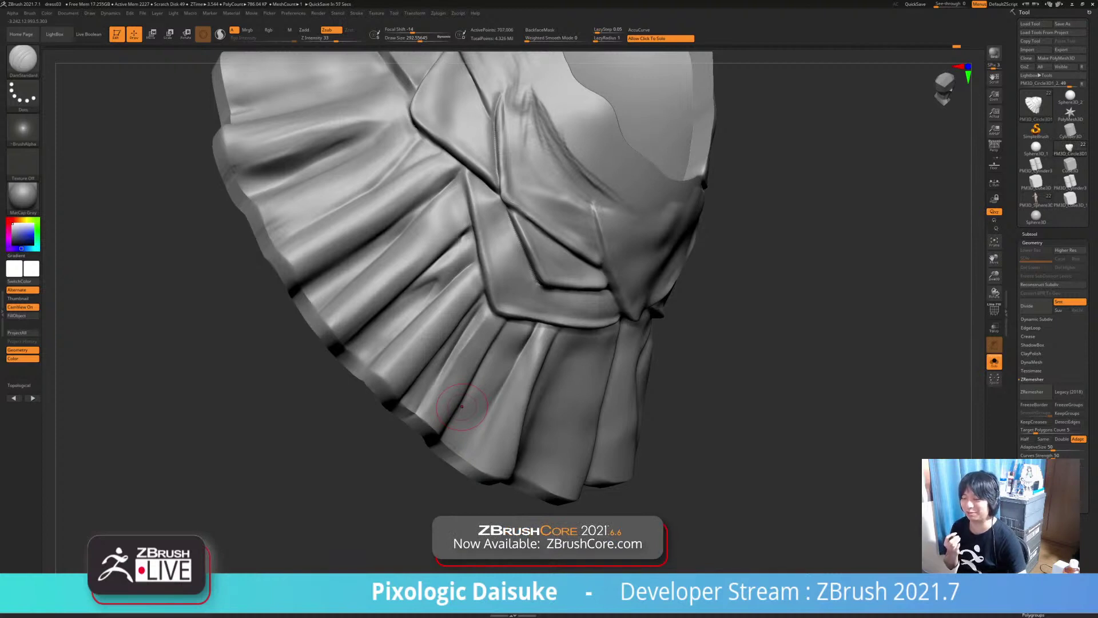
With the TrimDynamic brush at a draw size of about 230, flatten and smooth the lower flap's rear edge area
mouse_move(462, 406)
right_down()
mouse_move(462, 255)
mouse_move(449, 274)
mouse_move(452, 263)
mouse_move(506, 303)
mouse_move(487, 342)
mouse_move(457, 272)
mouse_move(440, 272)
right_up()
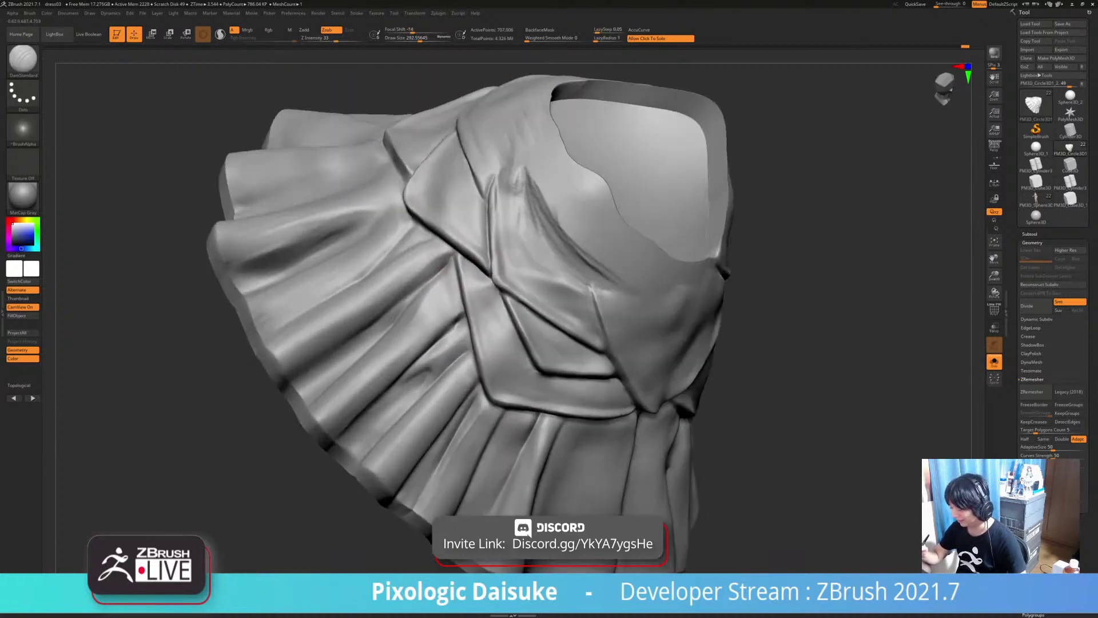
ctrl+right_drag(469, 319, 574, 263)
mouse_move(476, 278)
alt+right_down()
mouse_move(448, 275)
mouse_move(456, 323)
alt+right_up()
key(b)
key(p)
key(i)
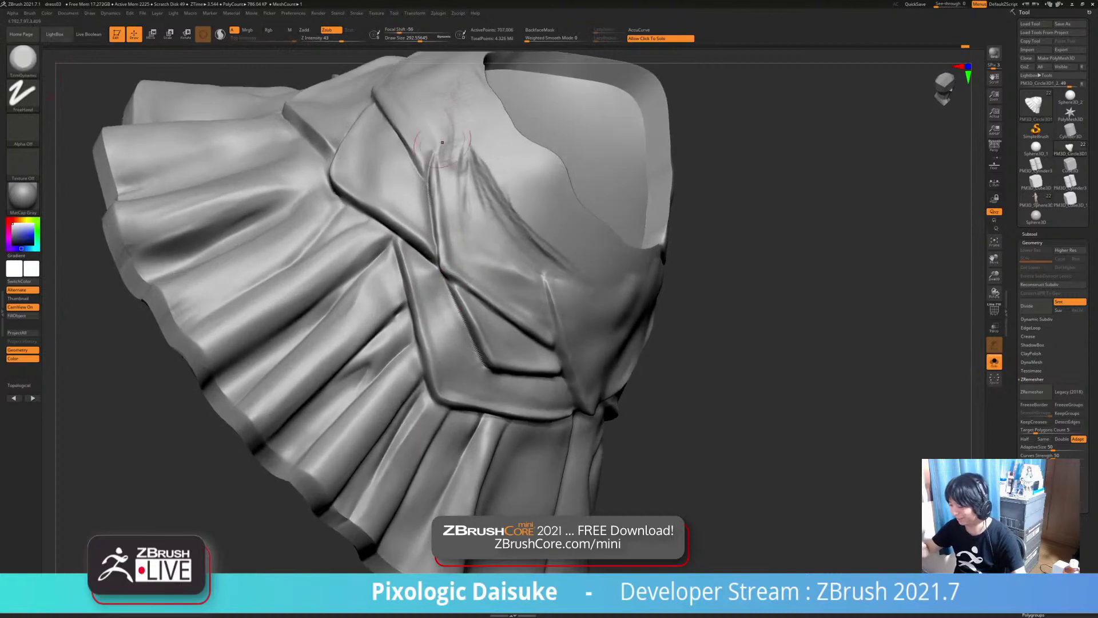
click(417, 38)
mouse_move(440, 277)
alt+right_down()
mouse_move(445, 240)
mouse_move(419, 240)
alt+right_up()
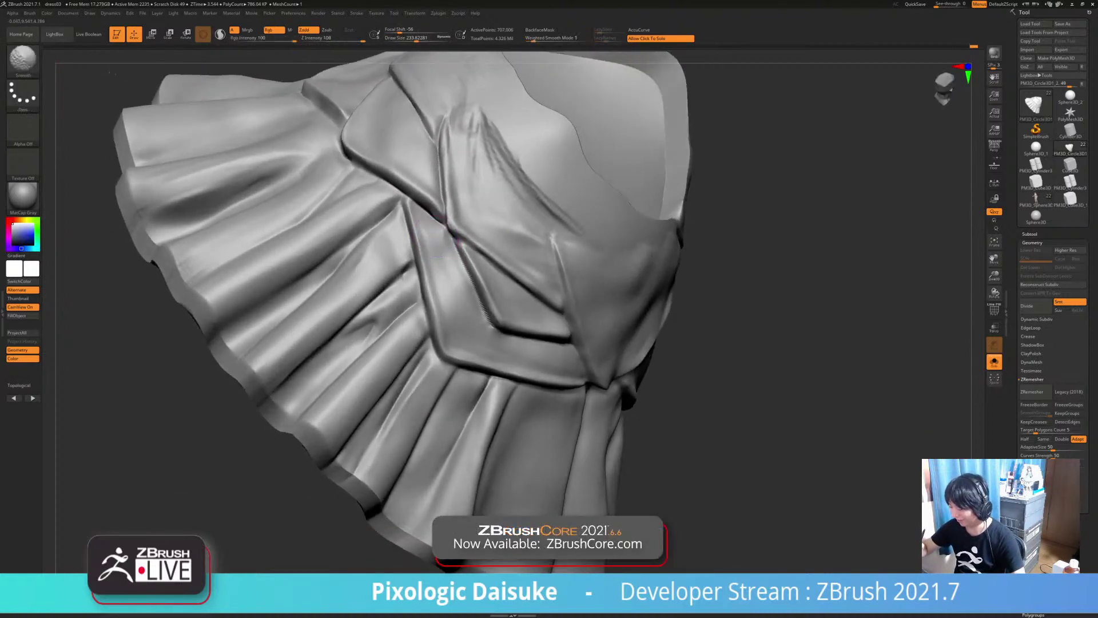
shift+drag(424, 221, 427, 230)
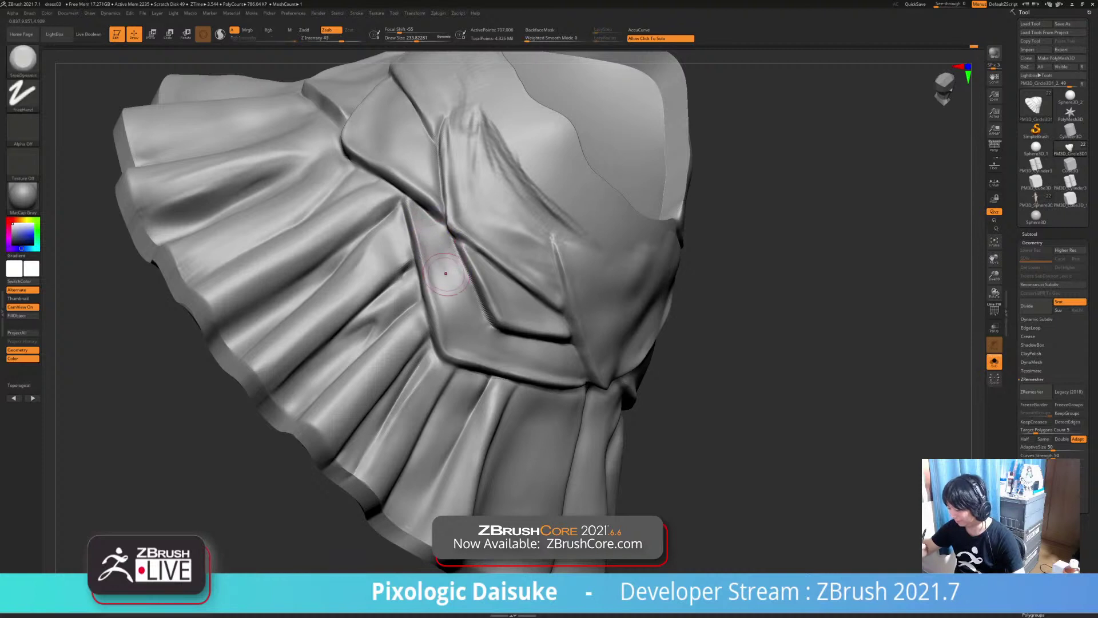
right_drag(445, 268, 428, 216)
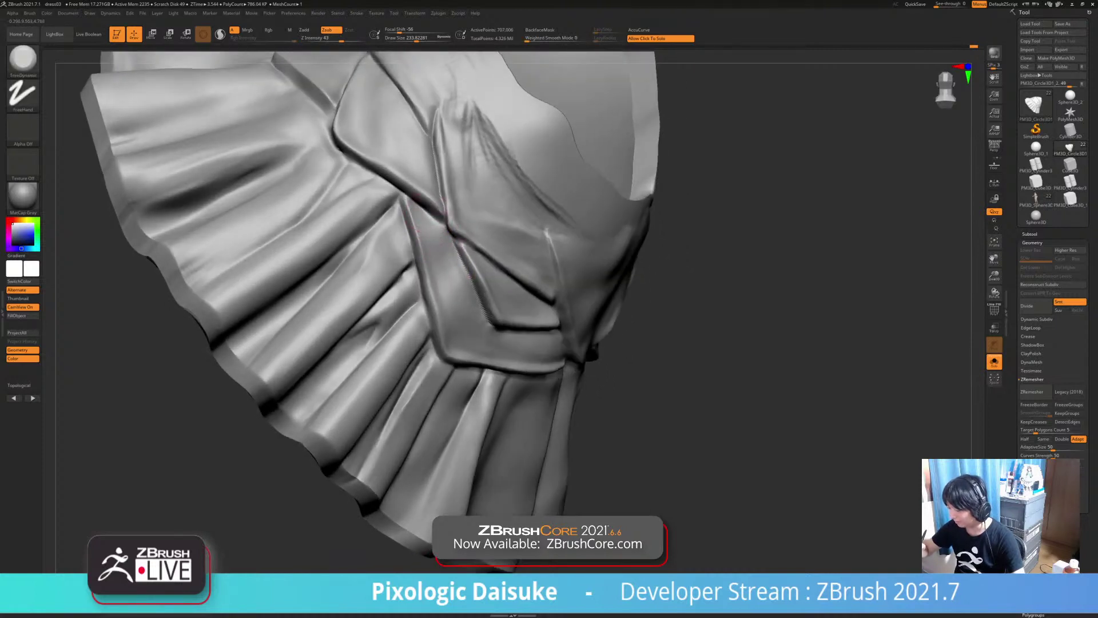
mouse_move(456, 294)
ctrl+right_down()
mouse_move(453, 251)
mouse_move(467, 286)
ctrl+right_up()
Flatten the dented fold behind the lower flap's rear edge with the TrimDynamic brush
right_drag(532, 294, 494, 276)
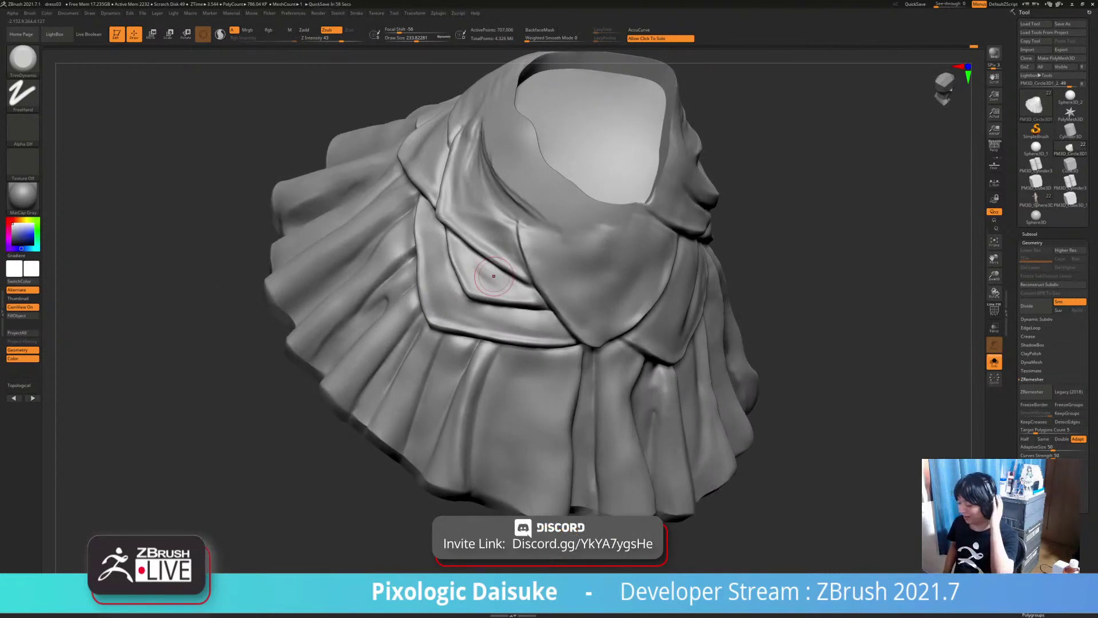
right_drag(494, 275, 502, 351)
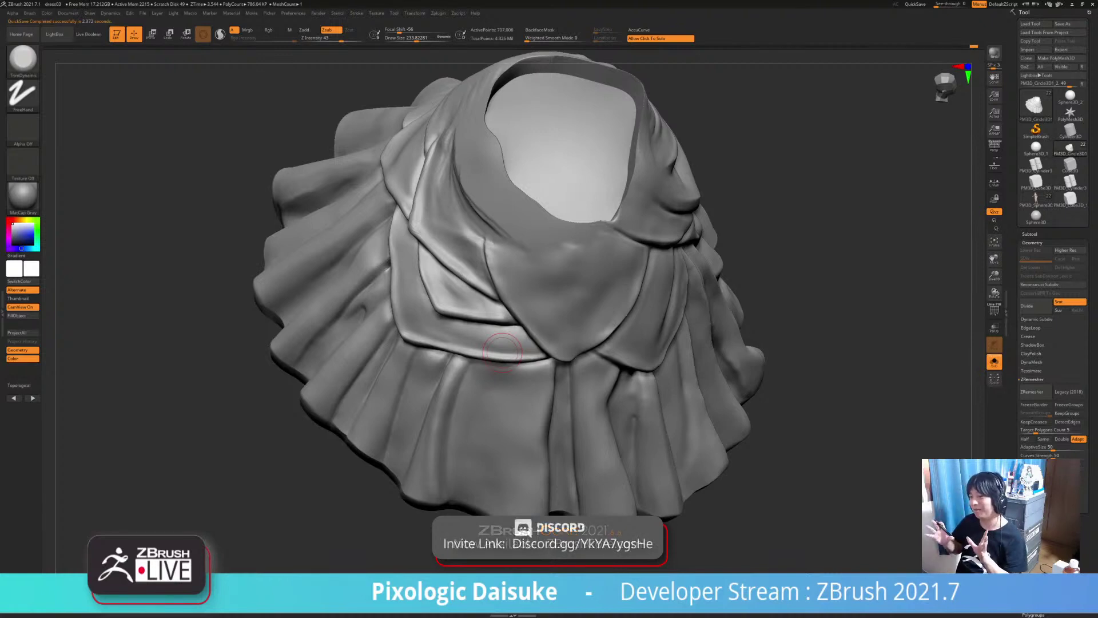
right_drag(506, 339, 600, 337)
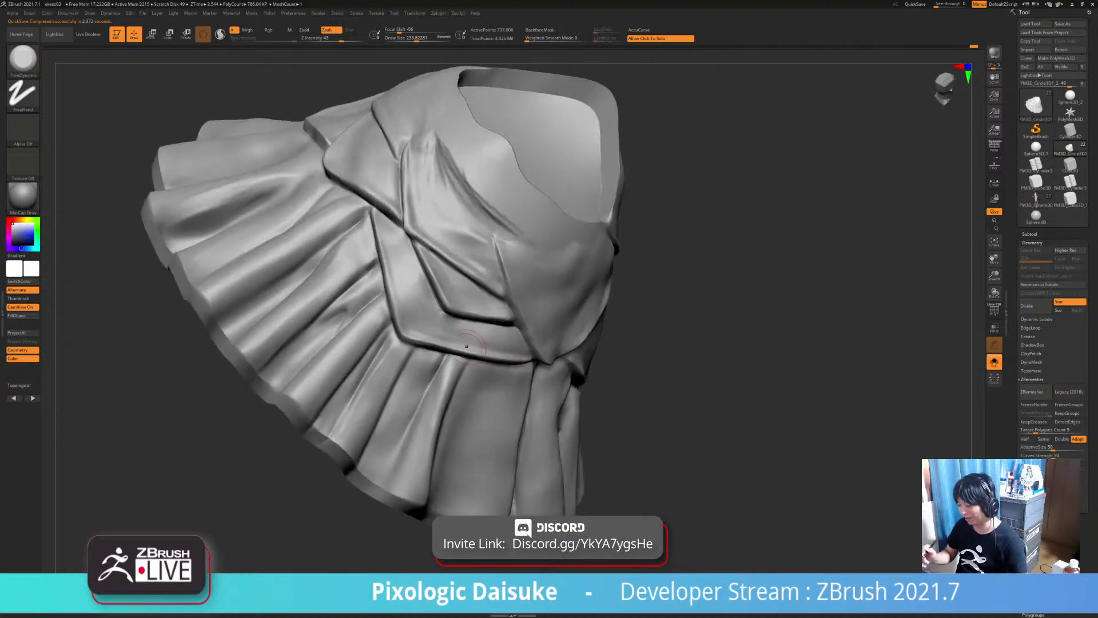
alt+right_drag(395, 342, 491, 347)
mouse_move(491, 347)
ctrl+right_down()
mouse_move(433, 326)
mouse_move(428, 353)
ctrl+right_up()
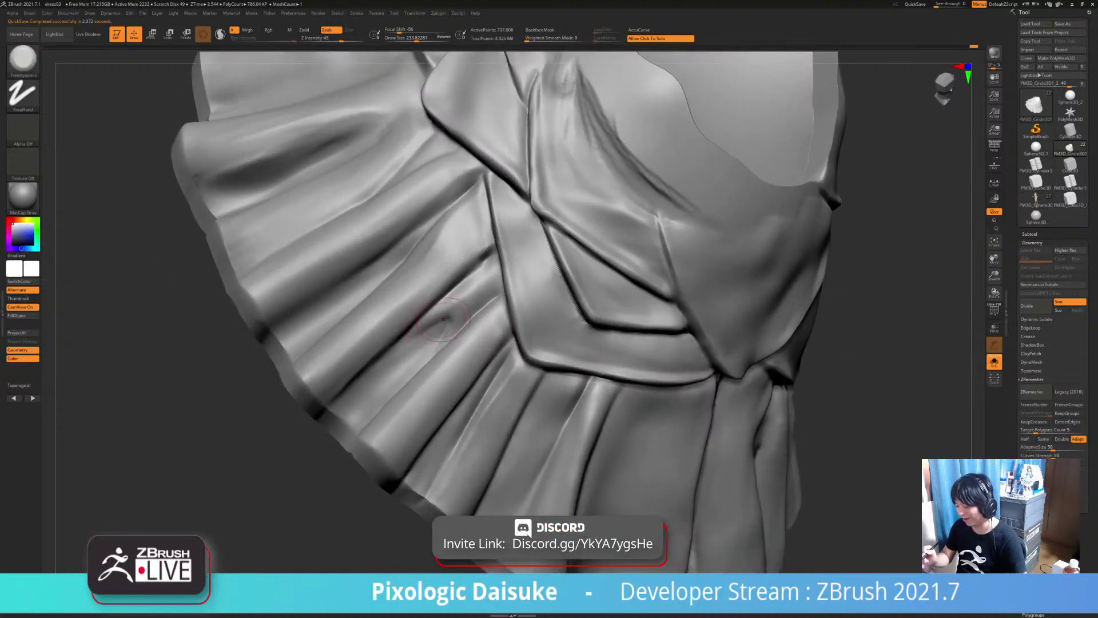
drag(440, 315, 400, 350)
mouse_move(400, 351)
right_down()
mouse_move(374, 356)
mouse_move(375, 347)
right_up()
mouse_move(435, 326)
ctrl+right_down()
mouse_move(437, 303)
mouse_move(417, 265)
mouse_move(446, 237)
ctrl+right_up()
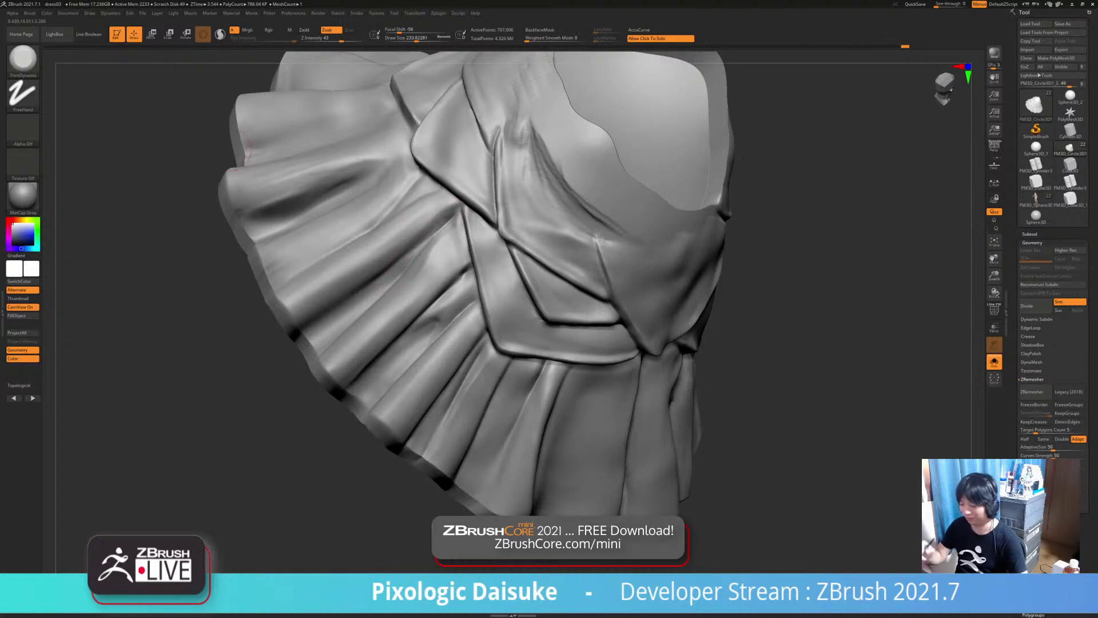
Build up the fold beneath the lower flap's upper rear corner with the ClayBuildup brush and smooth it
click(23, 57)
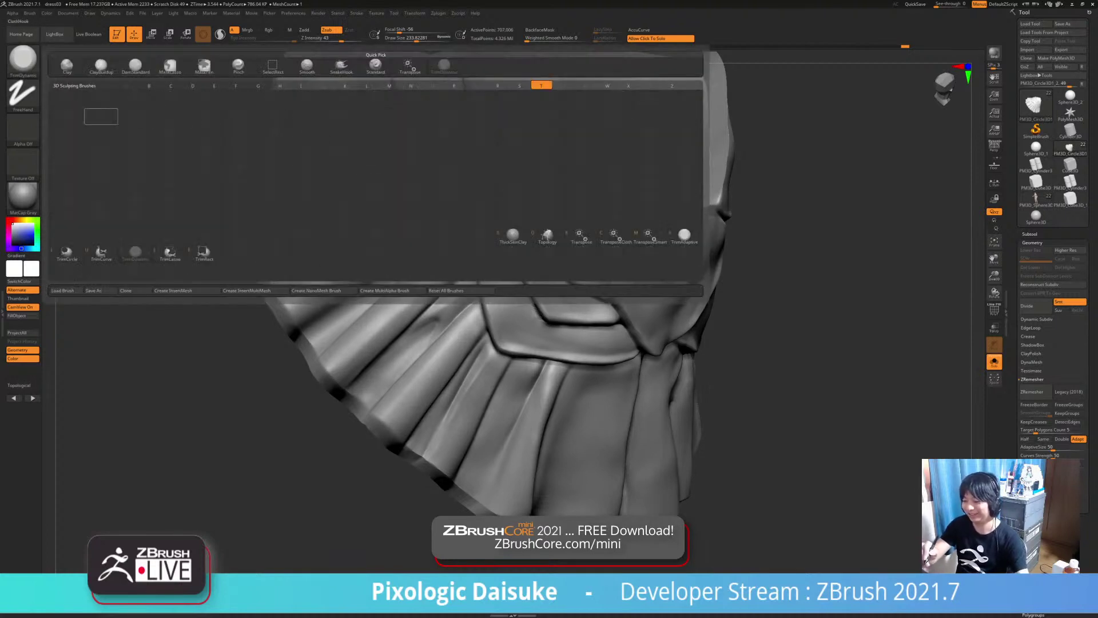
click(101, 66)
mouse_move(456, 243)
right_down()
mouse_move(432, 235)
mouse_move(437, 245)
right_up()
mouse_move(436, 246)
shift+mouse_down()
mouse_move(412, 269)
mouse_move(438, 249)
shift+mouse_up()
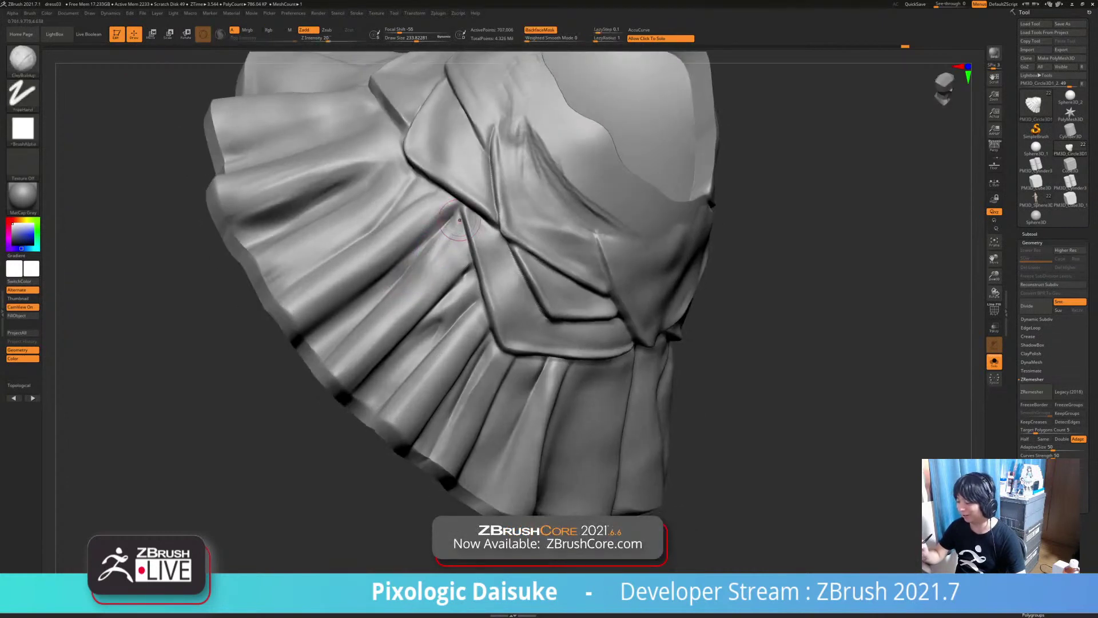
mouse_move(449, 243)
right_down()
mouse_move(454, 229)
mouse_move(422, 279)
mouse_move(423, 267)
right_up()
key(shift)
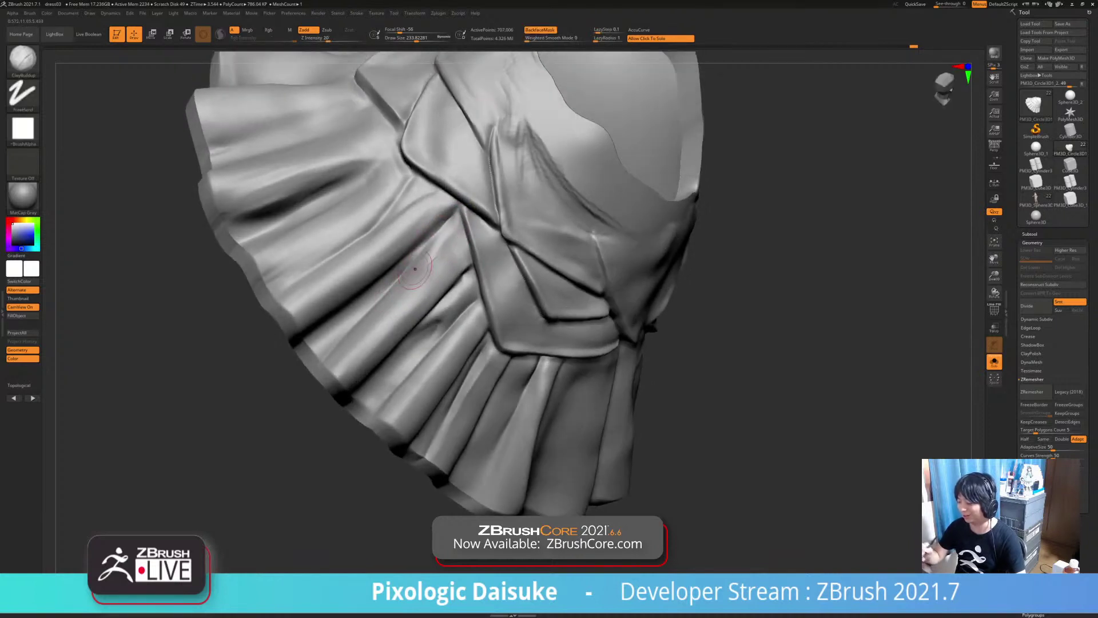
mouse_move(423, 266)
shift+mouse_down()
mouse_move(386, 315)
mouse_move(424, 273)
shift+mouse_up()
Smooth the built-up fold, set the draw size to about 292 and extend its ridge with ClayBuildup toward the hem
mouse_move(424, 274)
right_down()
mouse_move(435, 291)
mouse_move(484, 270)
right_up()
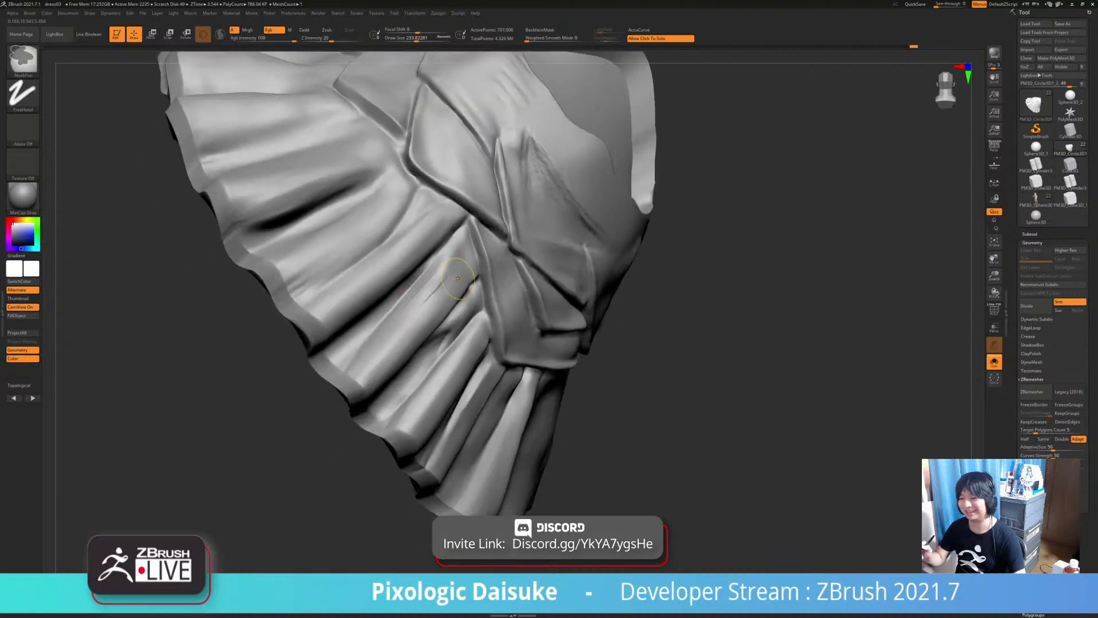
shift+drag(468, 268, 440, 290)
mouse_move(446, 280)
right_down()
mouse_move(394, 265)
mouse_move(429, 274)
right_up()
drag(417, 40, 421, 40)
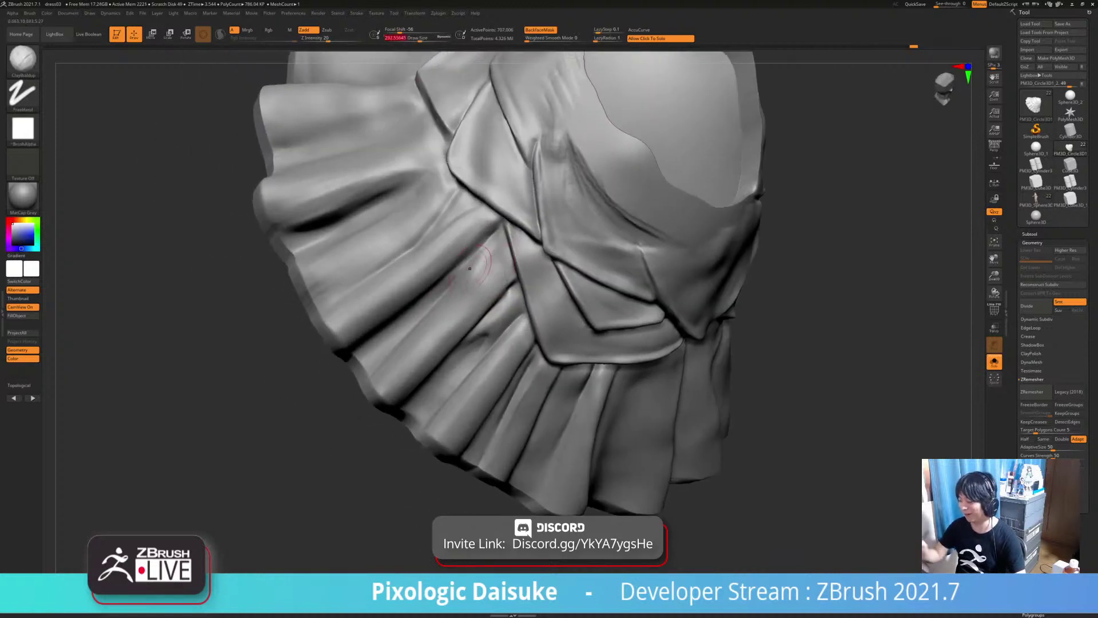
mouse_move(456, 266)
right_down()
mouse_move(464, 306)
mouse_move(475, 303)
right_up()
mouse_move(474, 286)
mouse_down()
mouse_move(424, 337)
mouse_move(431, 329)
mouse_up()
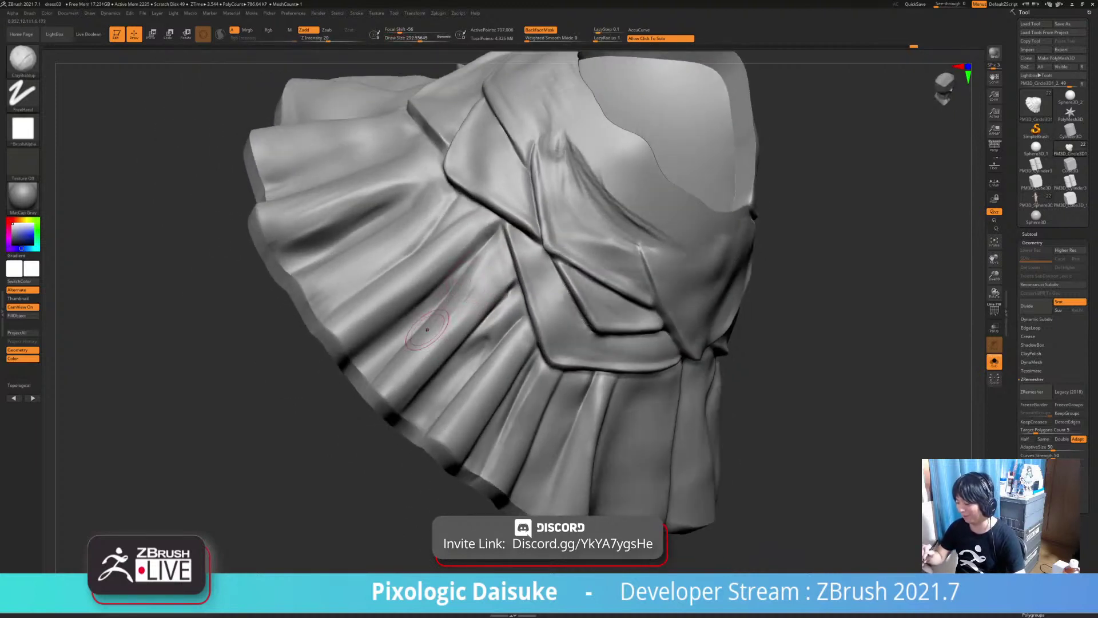
mouse_move(462, 285)
right_down()
mouse_move(452, 307)
mouse_move(426, 285)
right_up()
drag(489, 269, 404, 358)
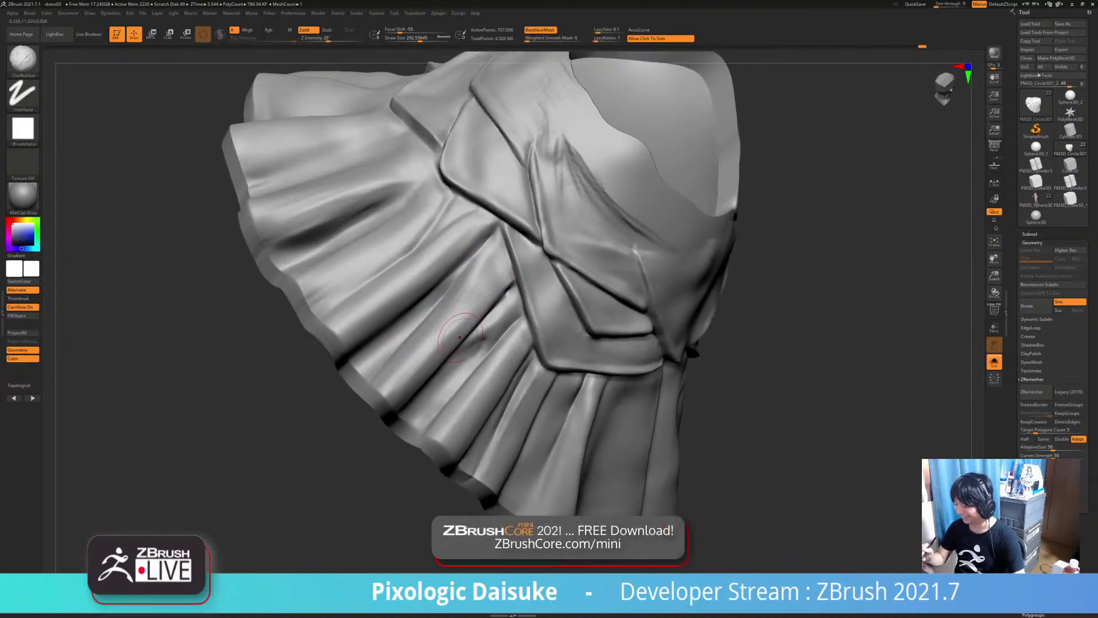
Set the draw size to about 305 and build up the fold behind the lower flap toward the hem with ClayBuildup
mouse_move(461, 327)
right_down()
mouse_move(525, 317)
mouse_move(472, 312)
right_up()
click(421, 39)
right_drag(434, 60, 432, 60)
mouse_move(427, 374)
mouse_down()
mouse_move(407, 390)
mouse_move(425, 408)
mouse_move(431, 392)
mouse_up()
right_drag(486, 332, 458, 321)
drag(461, 359, 436, 404)
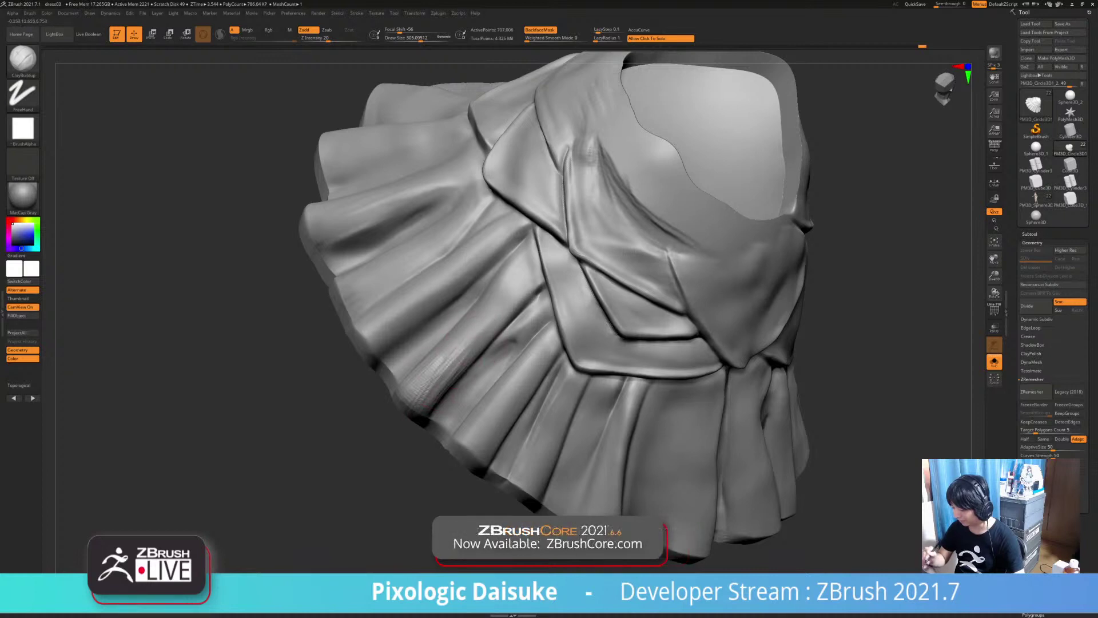
Smooth the rough ClayBuildup strokes on the fold near the draped layer's hem
right_drag(480, 320, 470, 329)
mouse_move(456, 343)
shift+mouse_down()
mouse_move(414, 406)
mouse_move(466, 319)
mouse_move(415, 409)
shift+mouse_up()
mouse_move(437, 374)
right_down()
mouse_move(460, 361)
mouse_move(456, 390)
mouse_move(479, 395)
right_up()
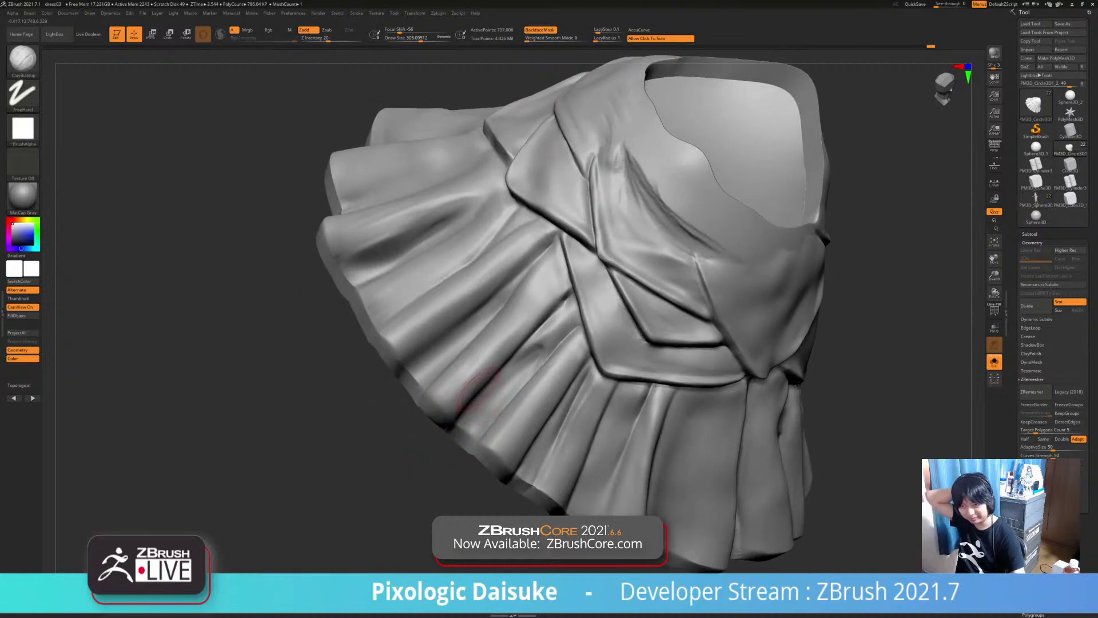
right_drag(479, 387, 496, 374)
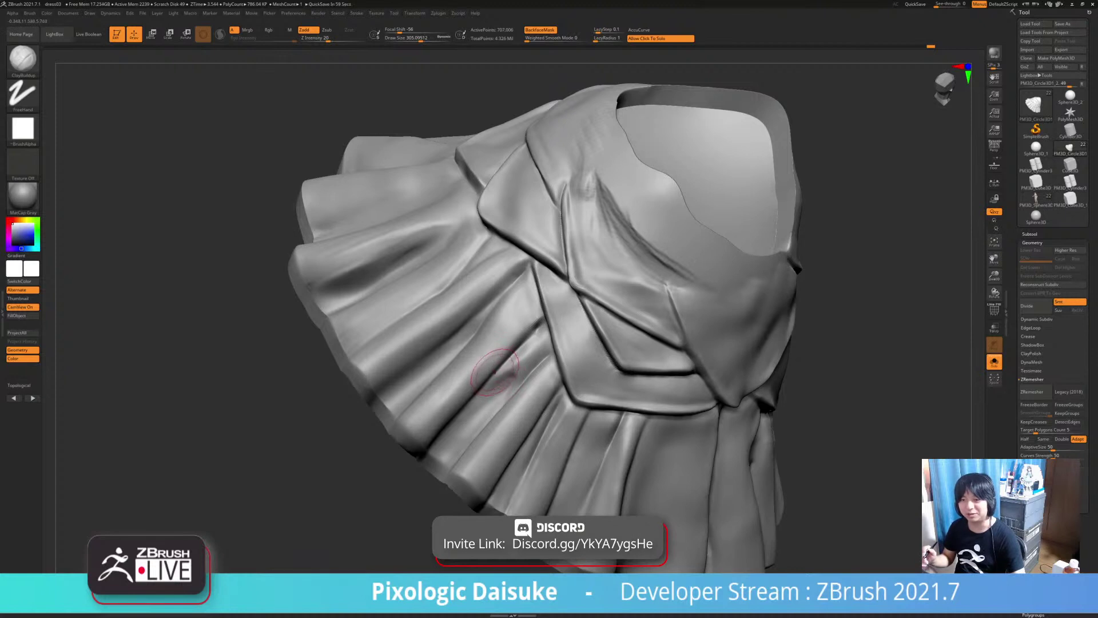
alt+right_drag(514, 362, 499, 337)
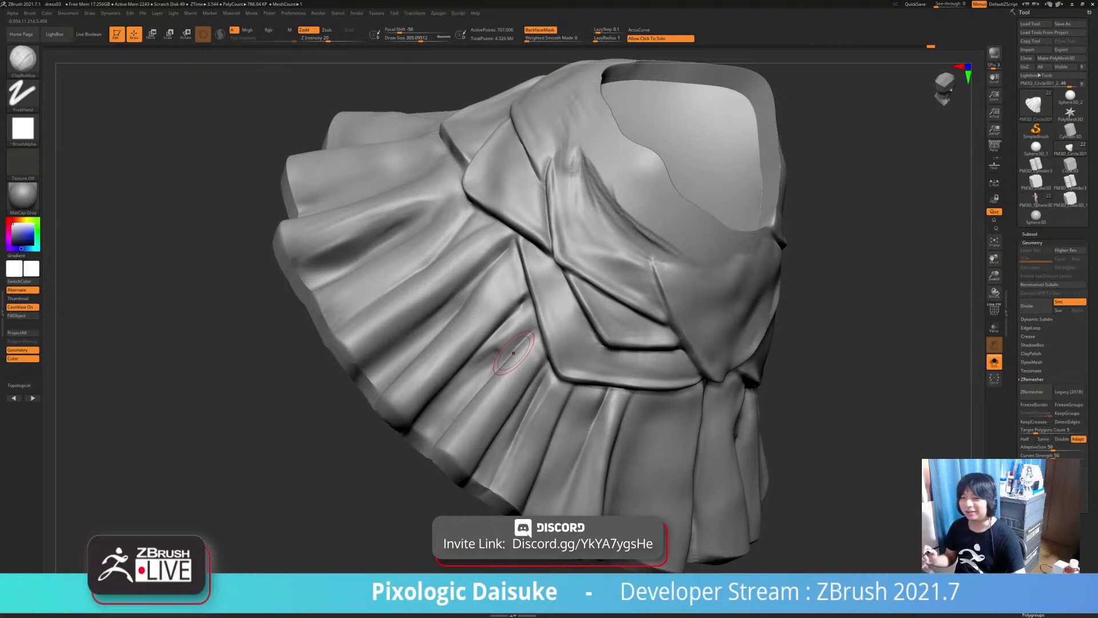
mouse_move(465, 348)
right_down()
mouse_move(512, 366)
mouse_move(502, 308)
mouse_move(523, 312)
mouse_move(496, 289)
right_up()
key(b)
key(d)
key(s)
With the ClayBuildup brush at a draw size of about 212, build up the fold beneath the lower flap's upper rear corner
key(b)
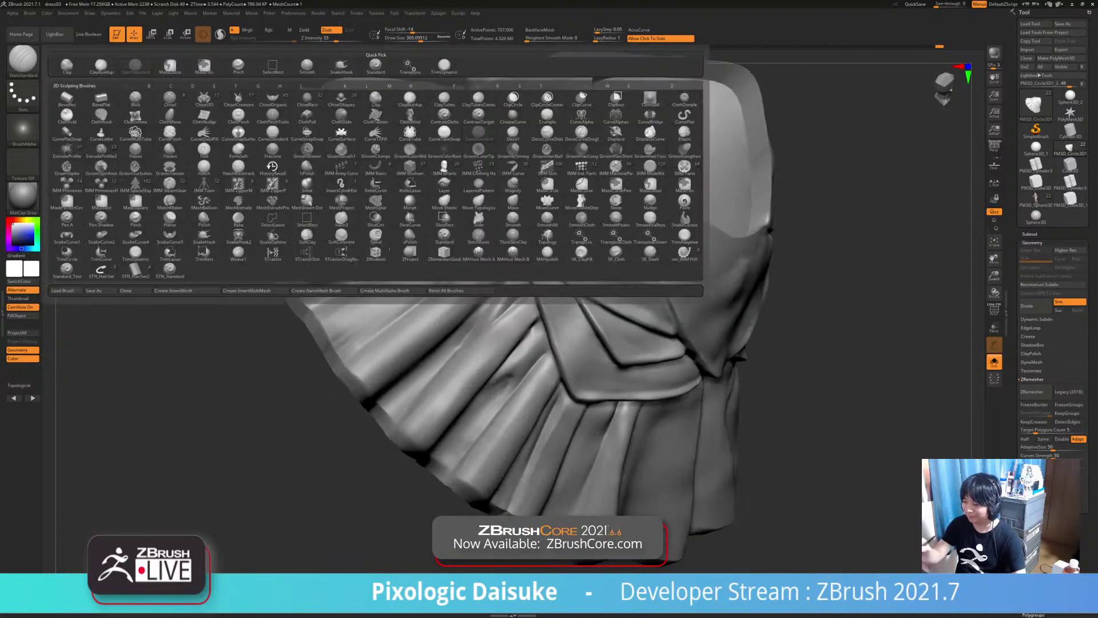
click(102, 66)
drag(421, 38, 414, 39)
mouse_move(514, 304)
alt+right_down()
mouse_move(503, 280)
mouse_move(513, 261)
alt+right_up()
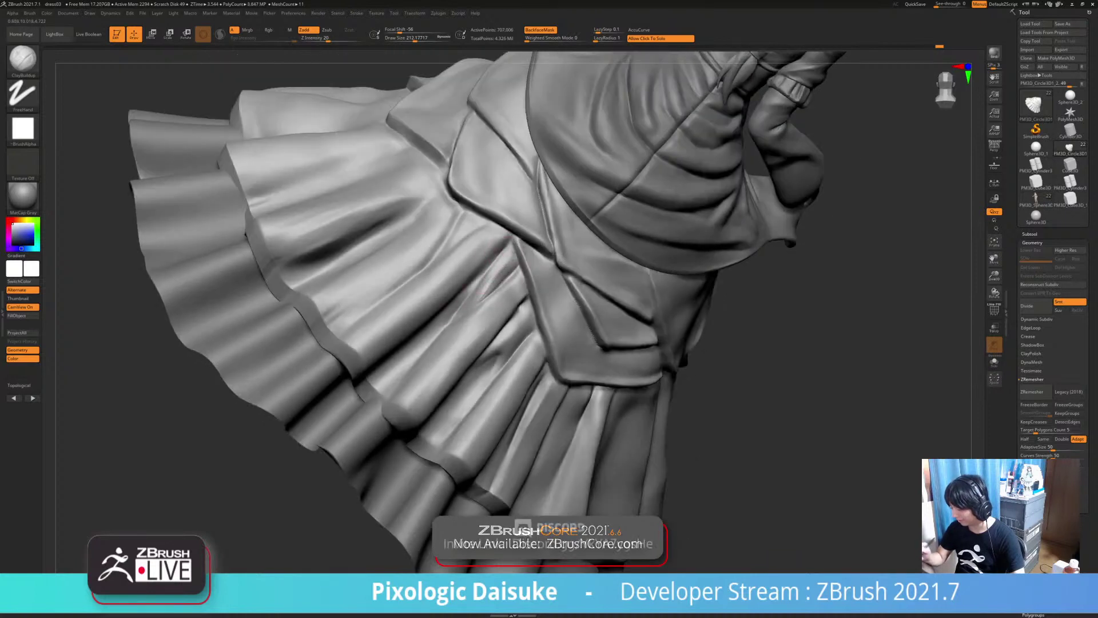
key(shift)
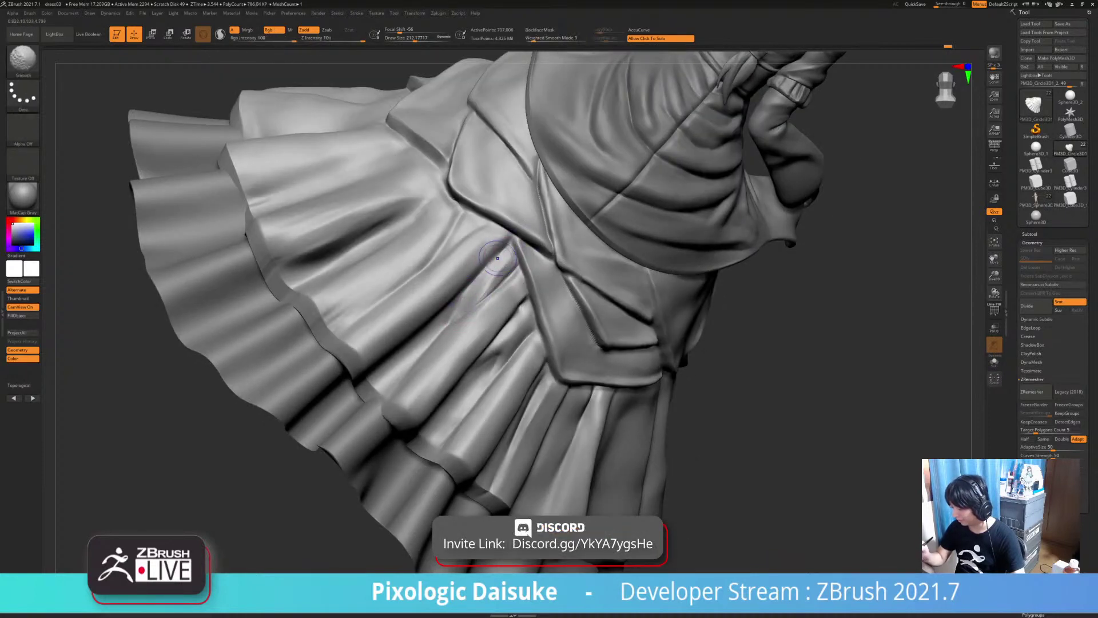
mouse_move(480, 321)
right_down()
mouse_move(478, 306)
mouse_move(497, 338)
mouse_move(517, 268)
mouse_move(505, 258)
right_up()
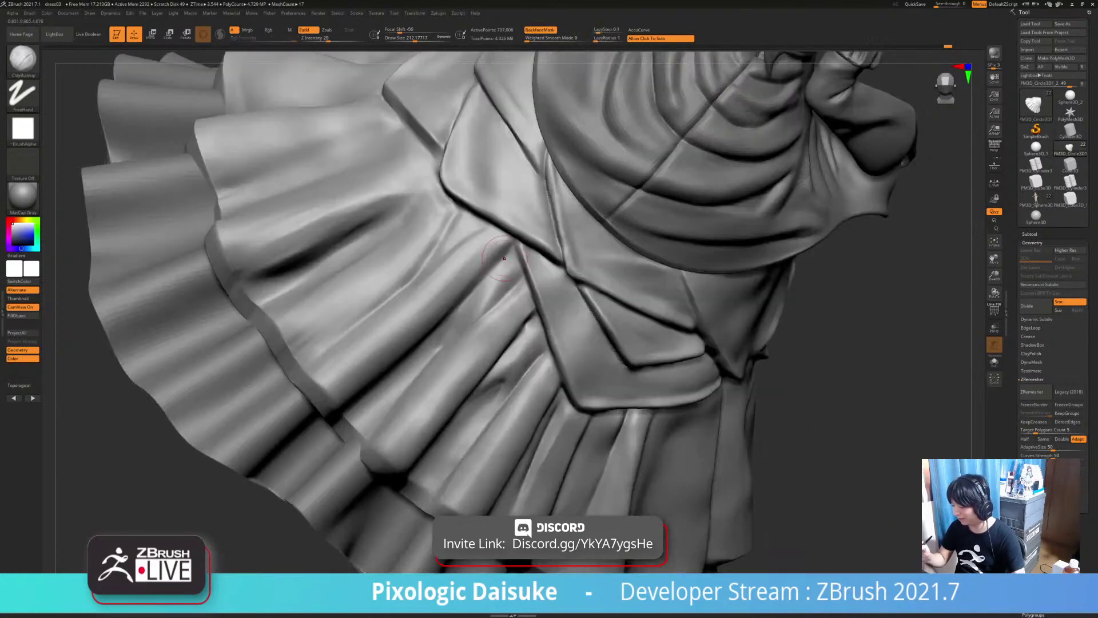
drag(510, 251, 461, 332)
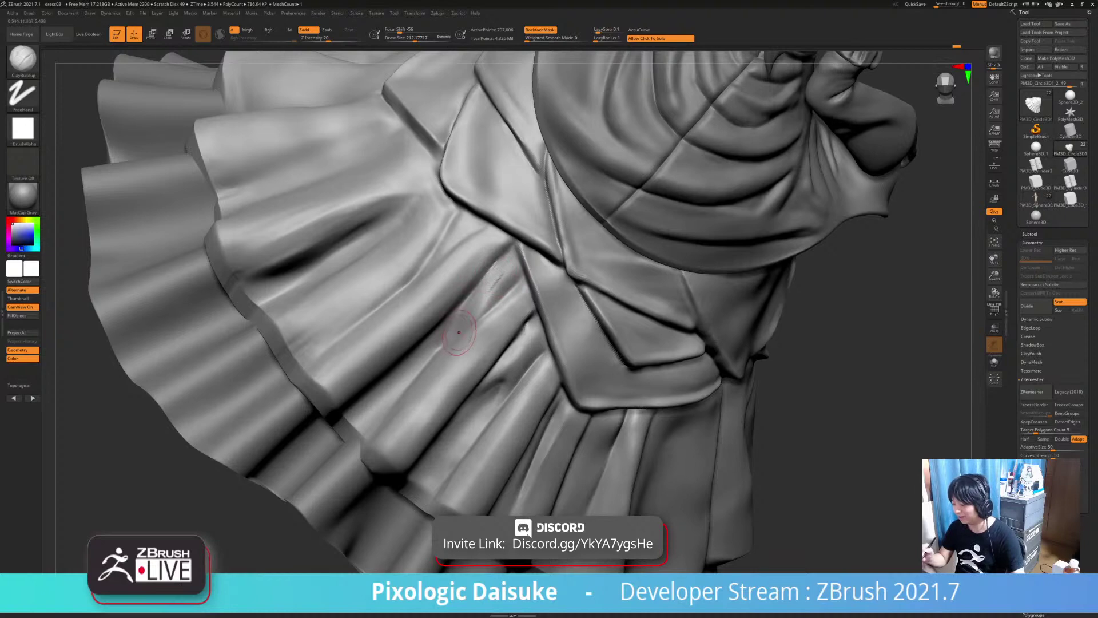
mouse_move(461, 332)
right_down()
mouse_move(441, 320)
mouse_move(465, 315)
mouse_move(511, 247)
mouse_move(498, 267)
right_up()
drag(502, 278, 479, 304)
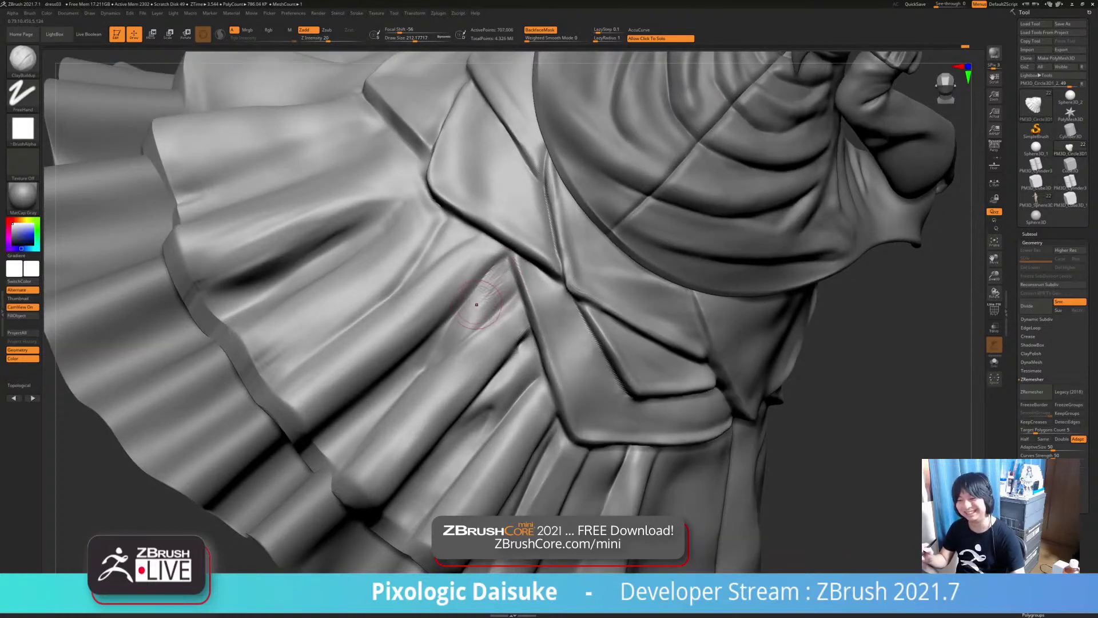
Smooth the built-up fold at the lower flap's upper rear corner and soften the neighbouring folds behind it
right_drag(486, 280, 494, 290)
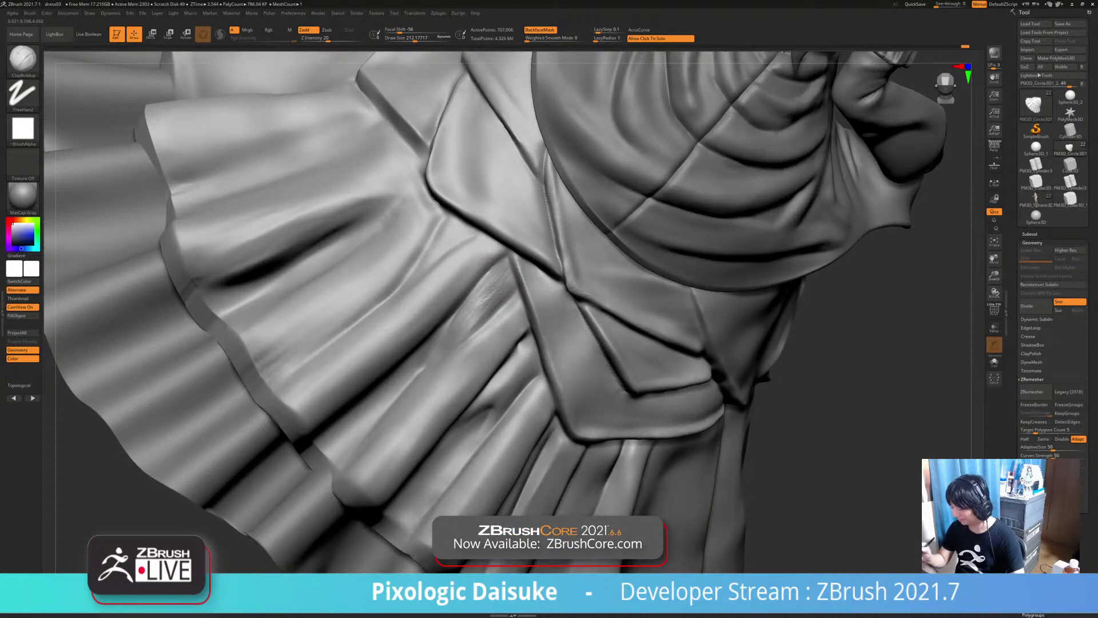
key(shift)
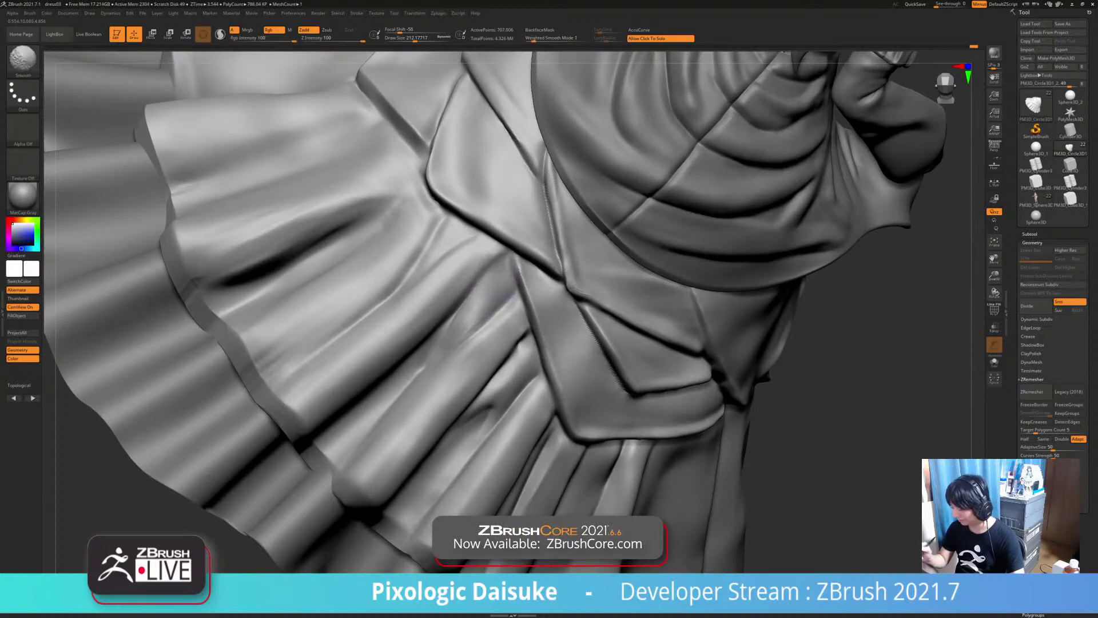
shift+drag(495, 288, 497, 303)
ctrl+right_drag(480, 326, 508, 249)
key(shift)
key(shift)
shift+drag(395, 315, 420, 303)
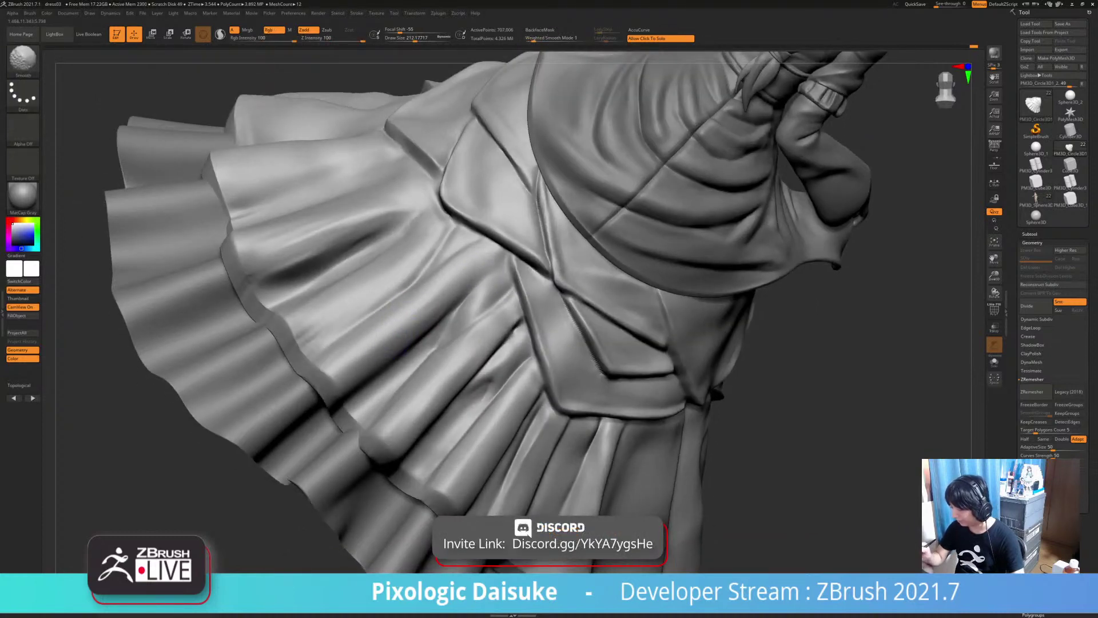
mouse_move(498, 238)
shift+mouse_down()
mouse_move(482, 247)
mouse_move(491, 275)
shift+mouse_up()
mouse_move(498, 303)
ctrl+right_down()
mouse_move(509, 263)
mouse_move(516, 276)
mouse_move(515, 246)
mouse_move(502, 220)
mouse_move(461, 209)
mouse_move(466, 147)
ctrl+right_up()
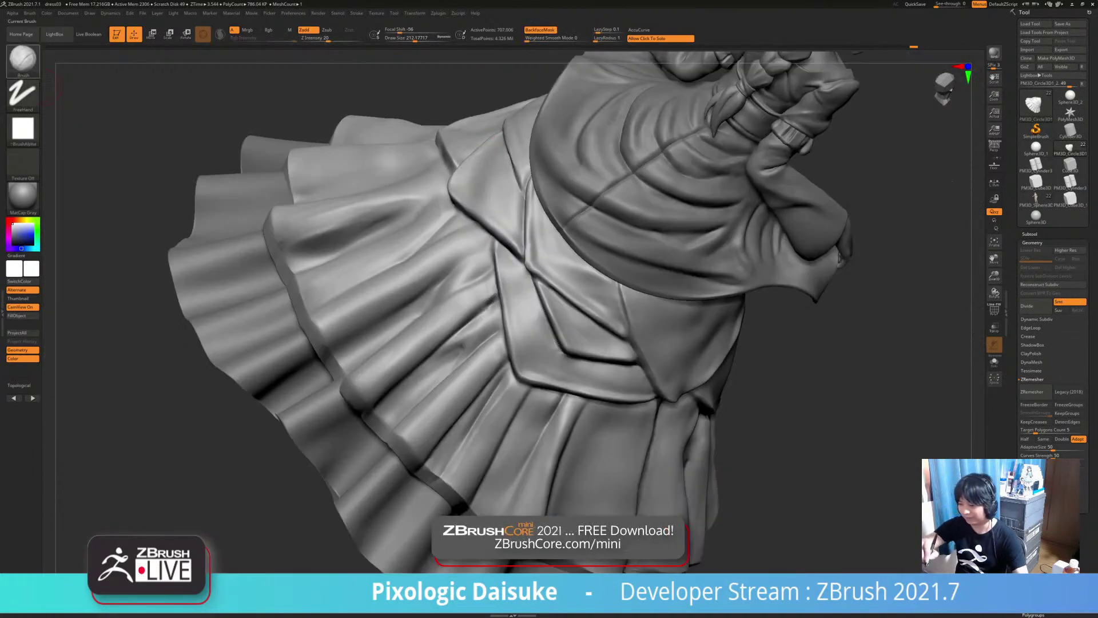
With the Standard brush at a draw size of about 116, sculpt and smooth along the upper flap's lower edge
click(24, 61)
key(m)
key(v)
click(407, 39)
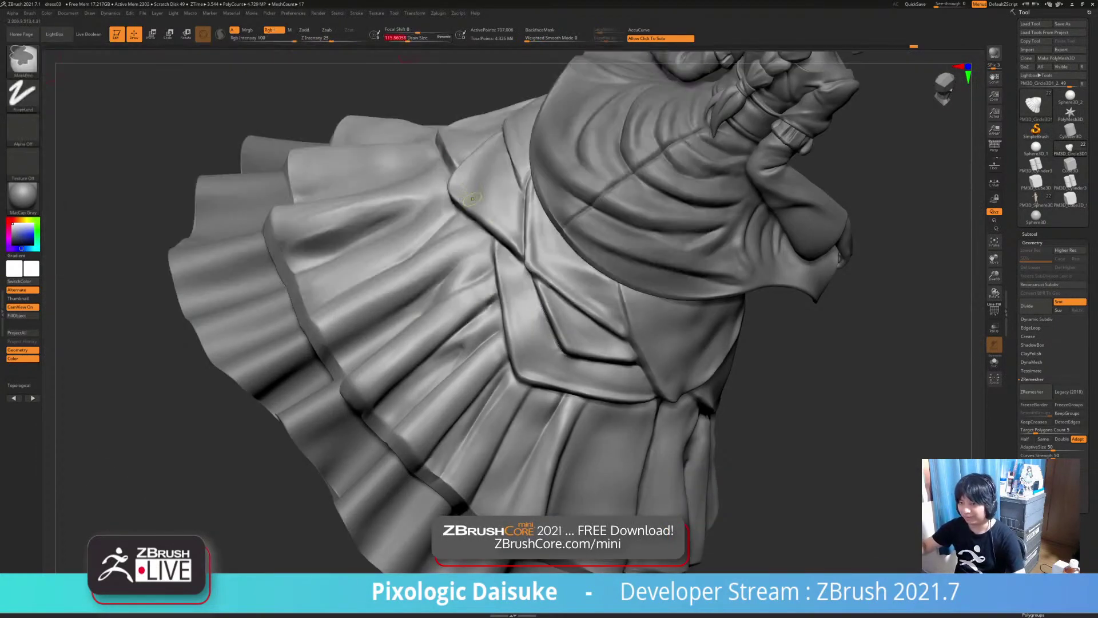
ctrl+right_drag(473, 199, 474, 234)
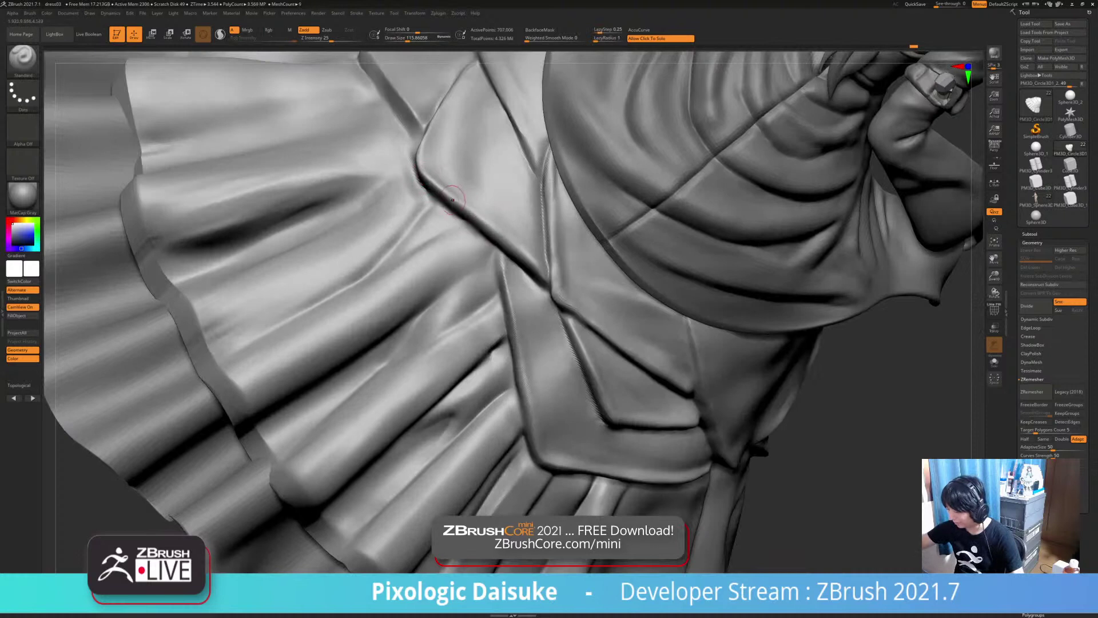
drag(452, 200, 527, 256)
drag(490, 221, 543, 275)
shift+drag(536, 270, 495, 231)
drag(432, 182, 522, 258)
ctrl+right_drag(511, 230, 479, 183)
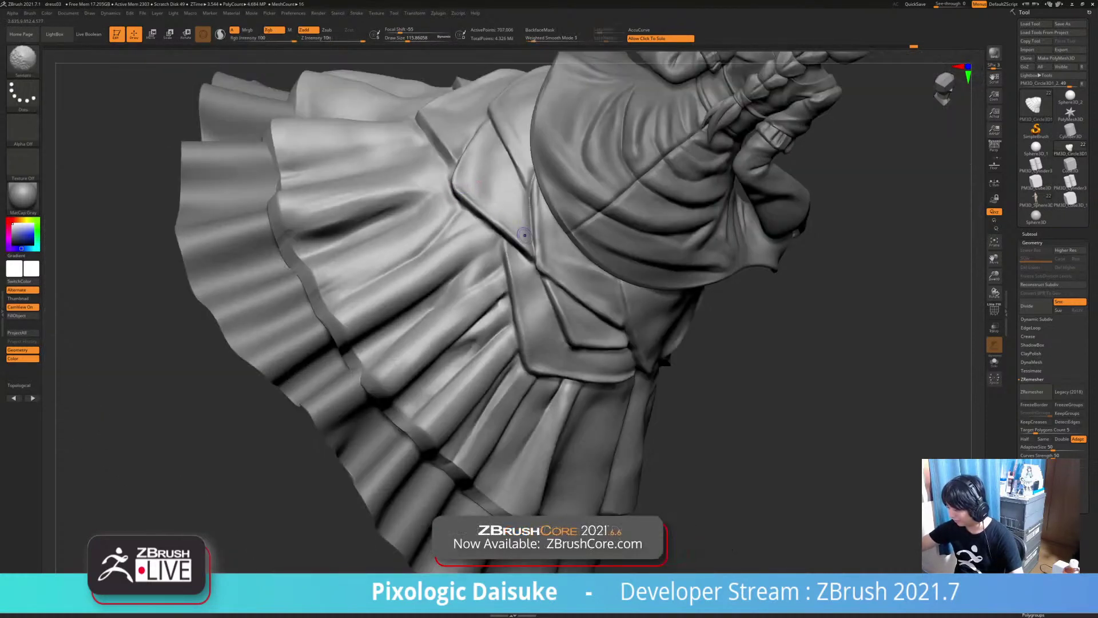
Shape the dented creases in the folds behind the lower flap with the Standard brush and smooth them
ctrl+right_drag(534, 248, 503, 186)
right_drag(635, 360, 538, 351)
mouse_move(427, 252)
ctrl+right_down()
mouse_move(449, 321)
mouse_move(461, 323)
ctrl+right_up()
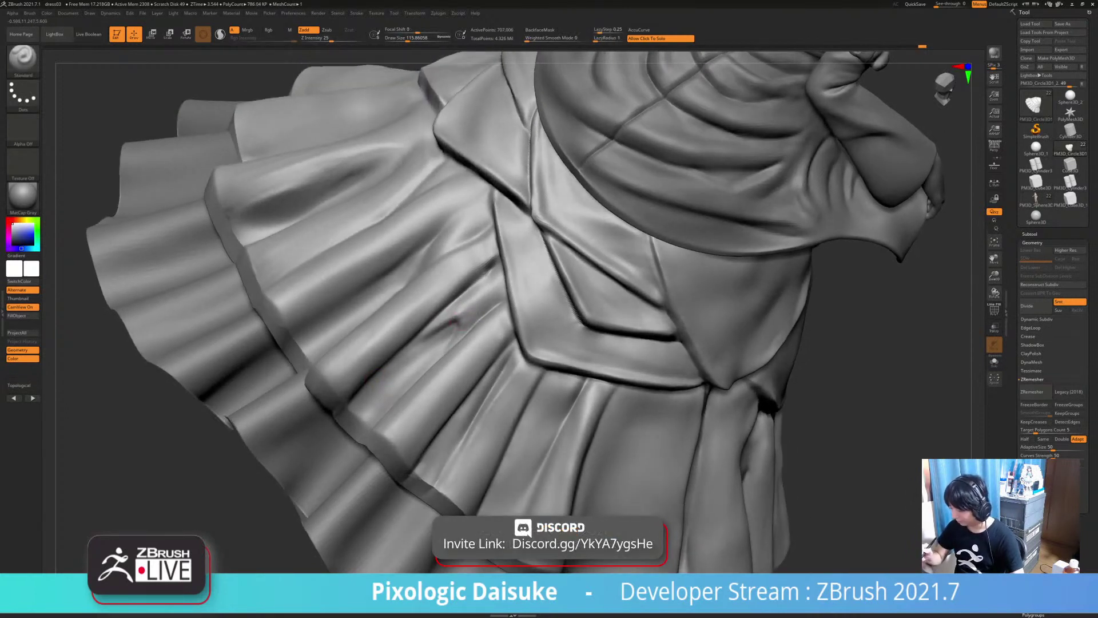
key(shift)
right_drag(496, 293, 461, 315)
drag(463, 308, 445, 324)
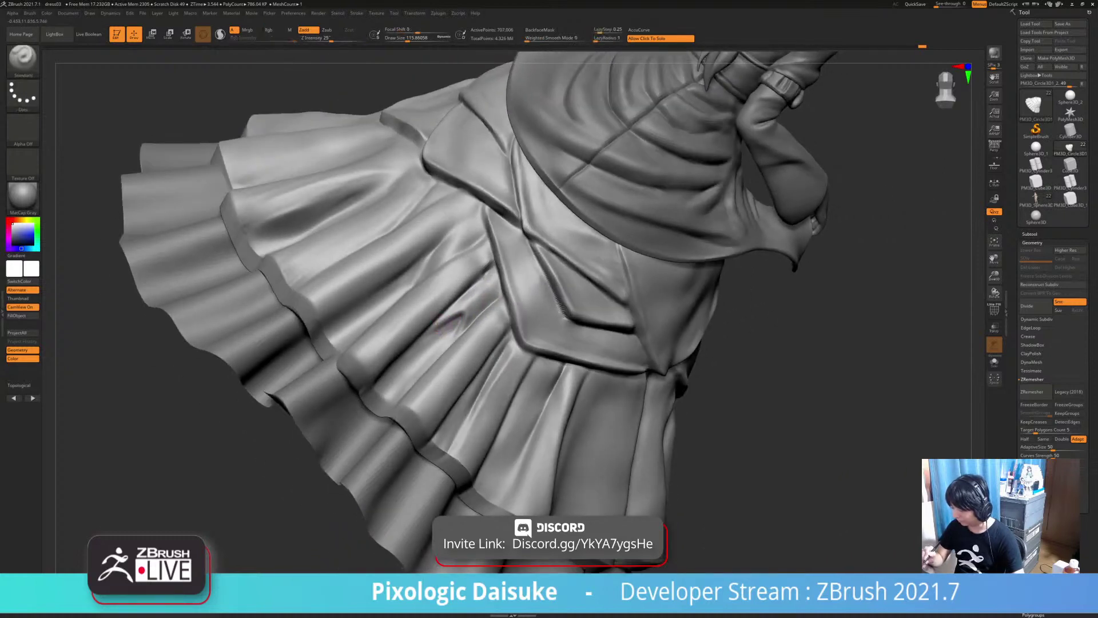
mouse_move(452, 314)
right_down()
mouse_move(494, 288)
mouse_move(487, 264)
right_up()
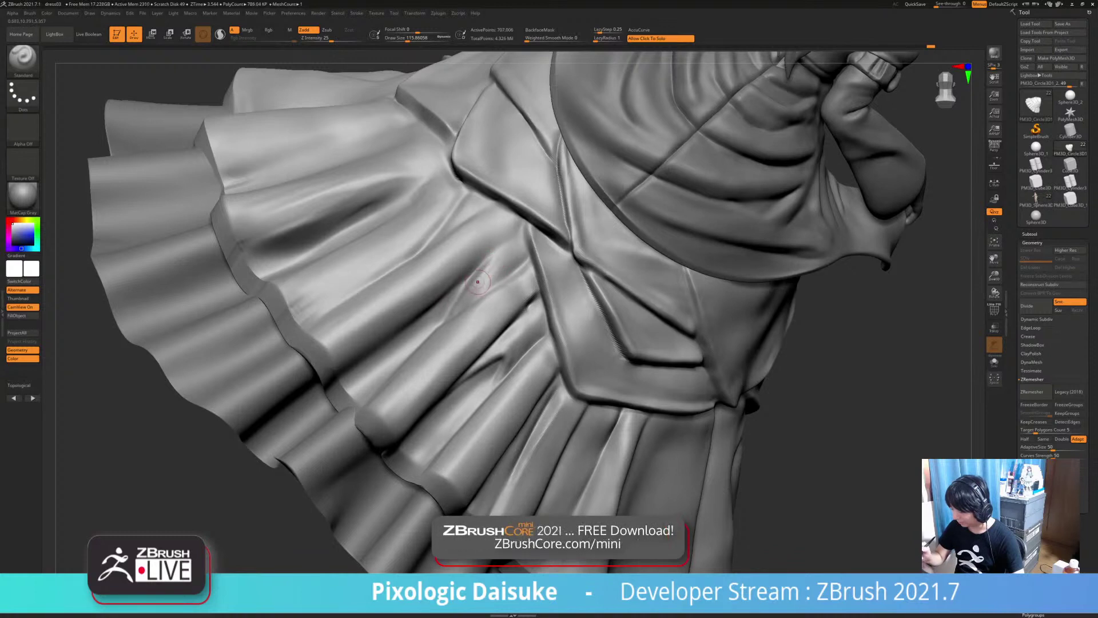
key(shift)
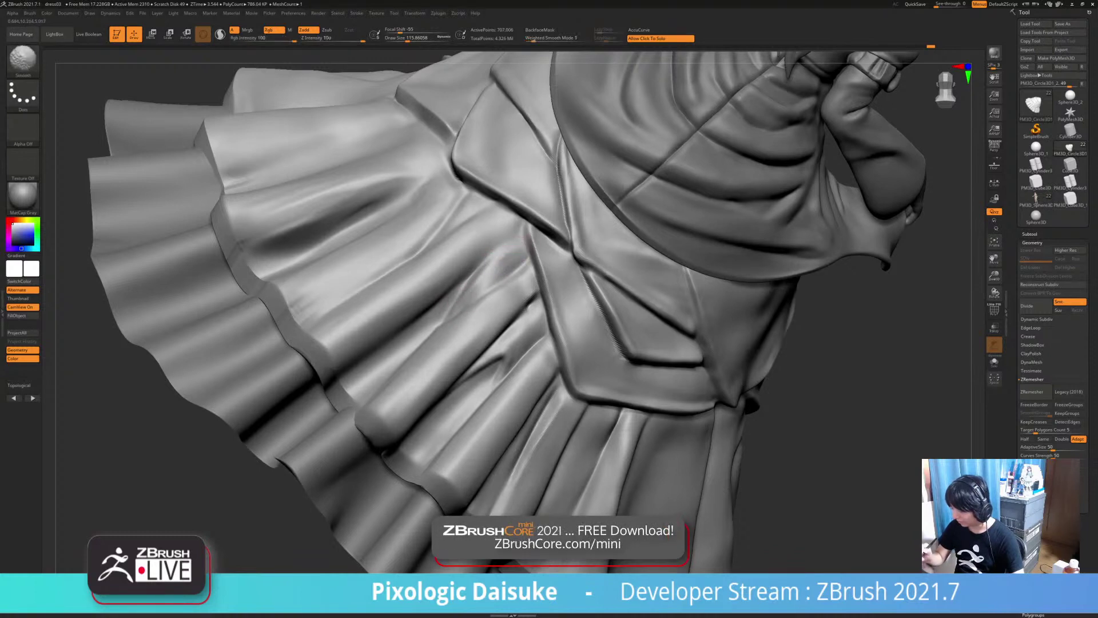
mouse_move(498, 266)
ctrl+right_down()
mouse_move(500, 234)
mouse_move(433, 257)
mouse_move(437, 309)
ctrl+right_up()
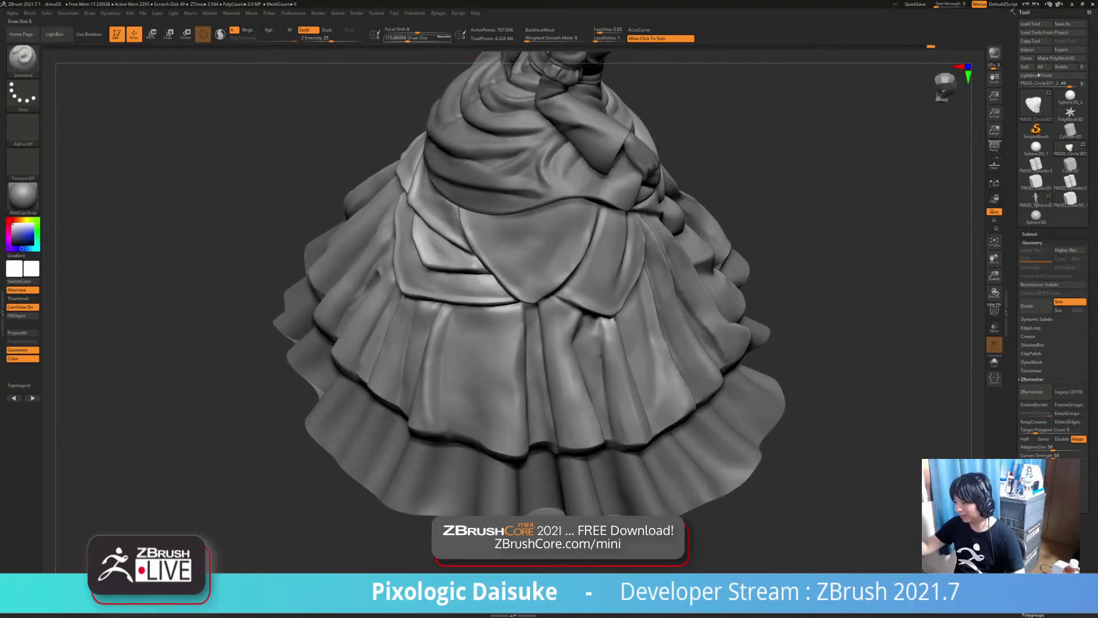
Set the draw size to about 344, then sculpt and smooth the broad pleat below the flaps, undoing one stroke along the way
click(416, 38)
ctrl+right_drag(508, 352, 498, 261)
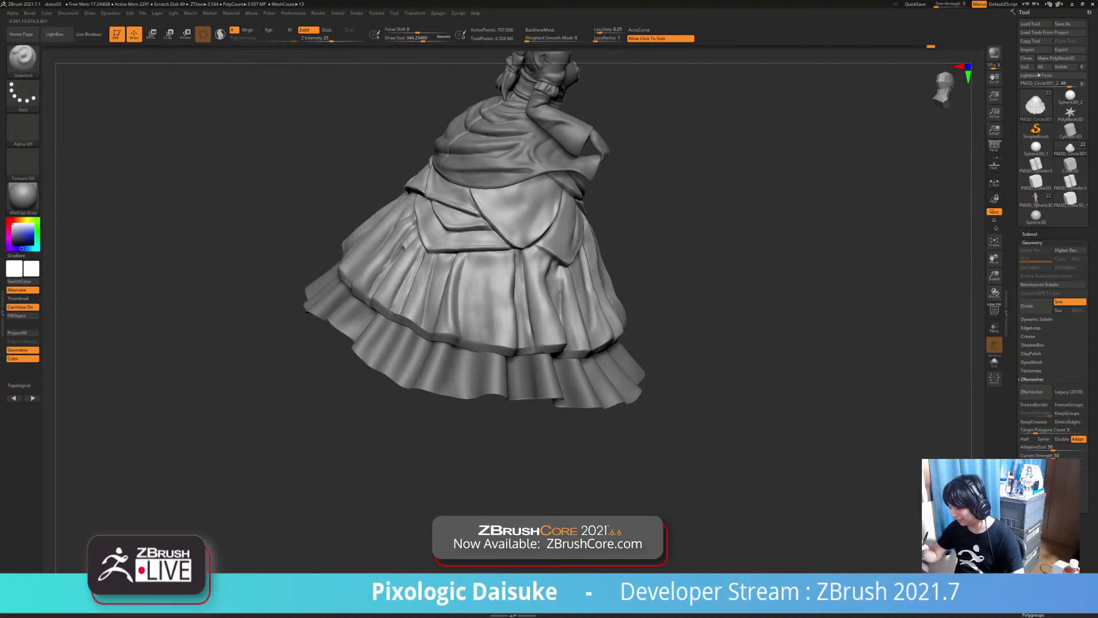
key(shift)
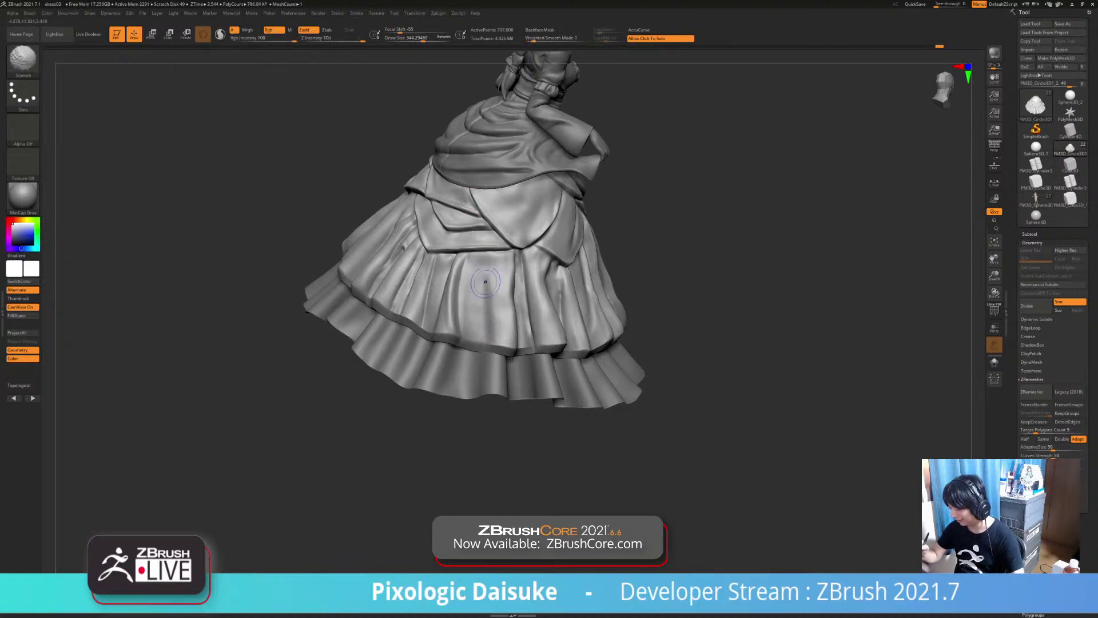
shift+drag(491, 297, 490, 329)
mouse_move(496, 267)
alt+right_down()
mouse_move(483, 265)
mouse_move(510, 247)
alt+right_up()
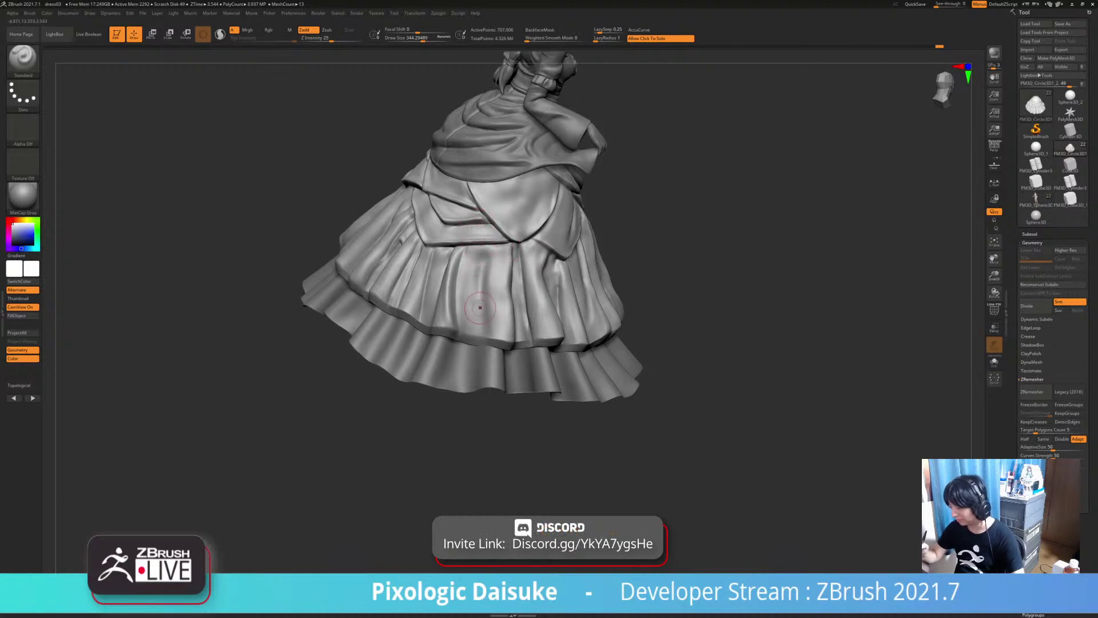
key(shift)
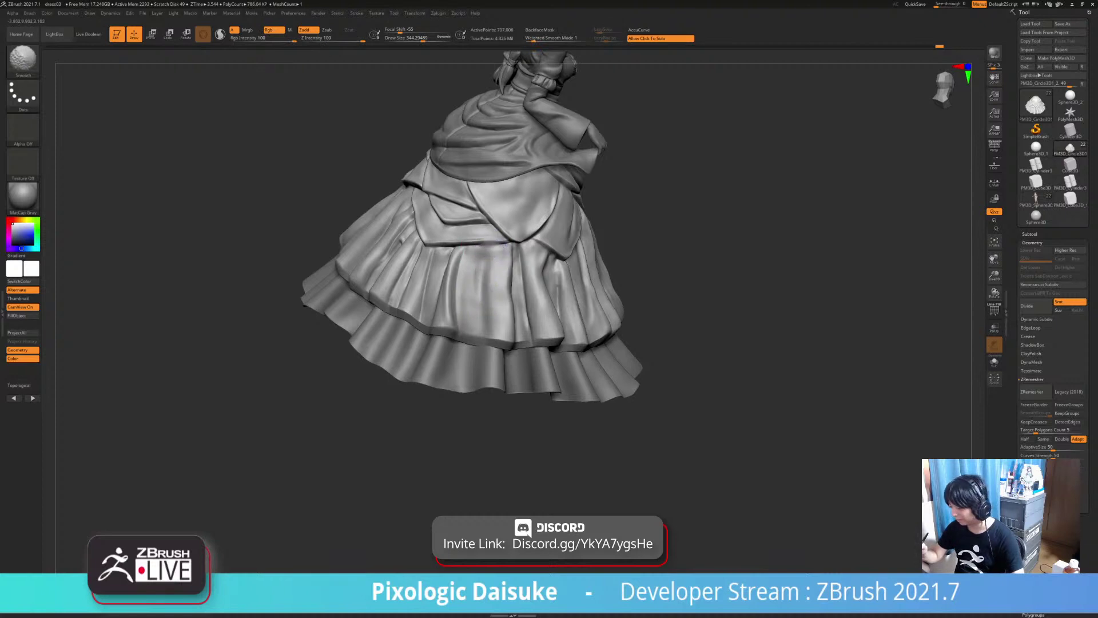
key(ctrl+z)
shift+drag(482, 256, 479, 260)
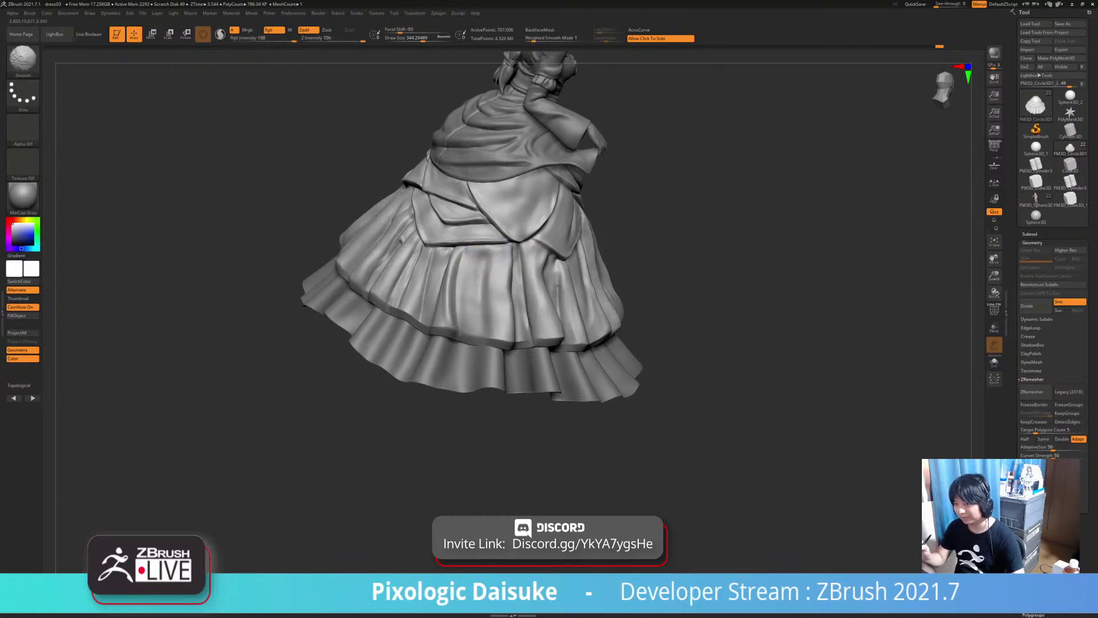
right_drag(476, 298, 504, 318)
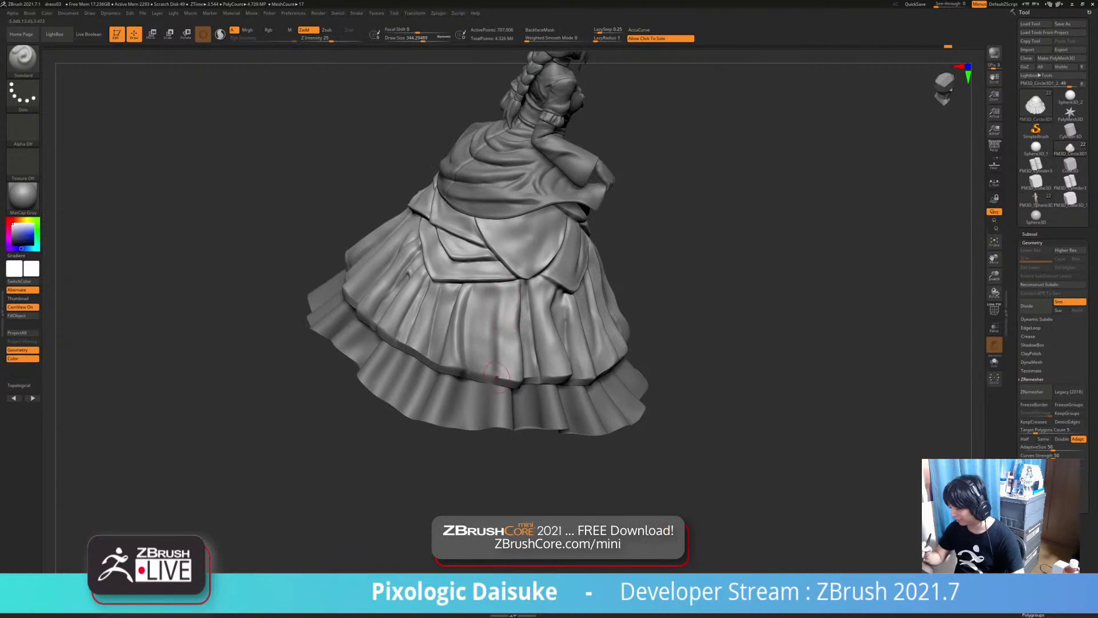
key(shift)
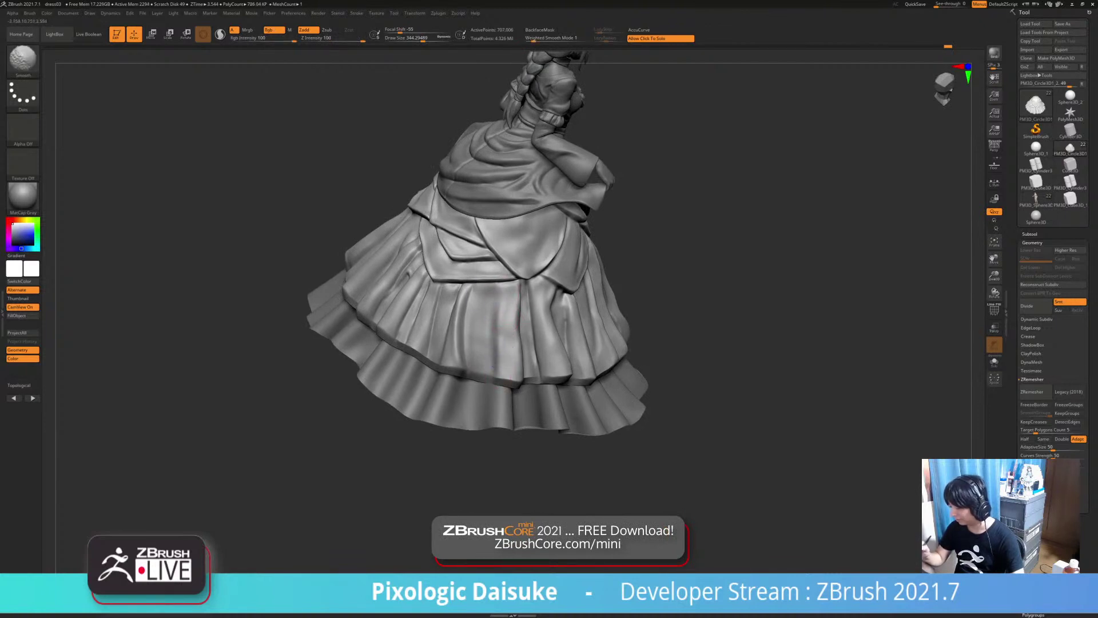
Smooth the long fold behind the lower flap down toward the draped layer's hem
mouse_move(506, 327)
ctrl+right_down()
mouse_move(500, 275)
mouse_move(506, 326)
mouse_move(524, 329)
ctrl+right_up()
mouse_move(486, 286)
alt+right_down()
mouse_move(507, 314)
mouse_move(484, 312)
mouse_move(481, 300)
mouse_move(466, 321)
mouse_move(450, 293)
alt+right_up()
alt+right_drag(450, 293, 459, 357)
shift+drag(455, 336, 421, 382)
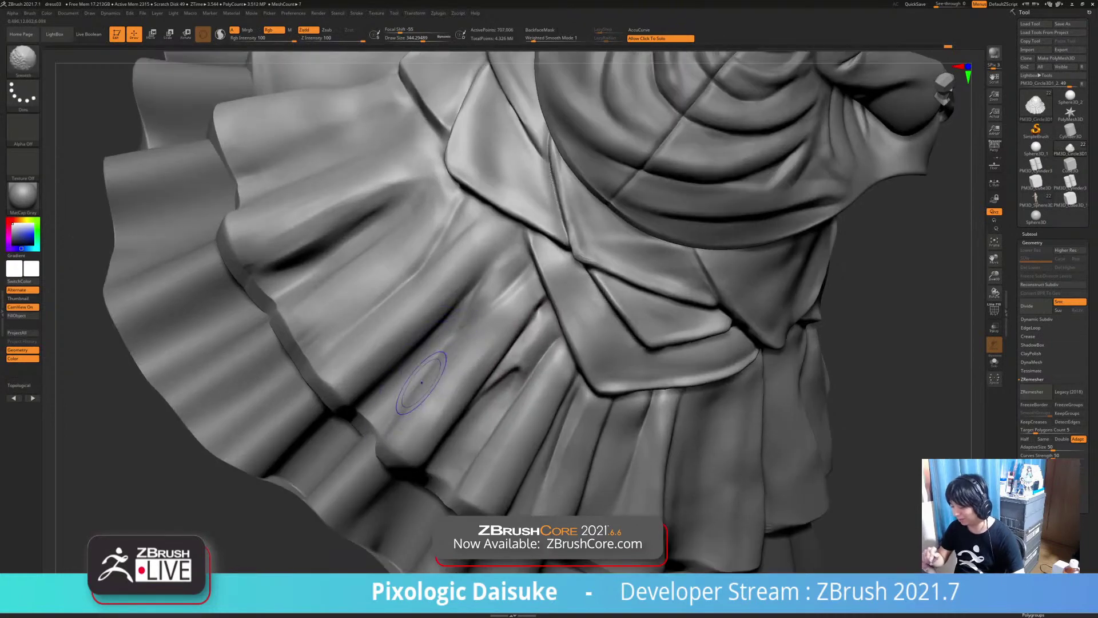
mouse_move(422, 382)
ctrl+right_down()
mouse_move(426, 344)
mouse_move(452, 355)
mouse_move(458, 338)
mouse_move(392, 395)
ctrl+right_up()
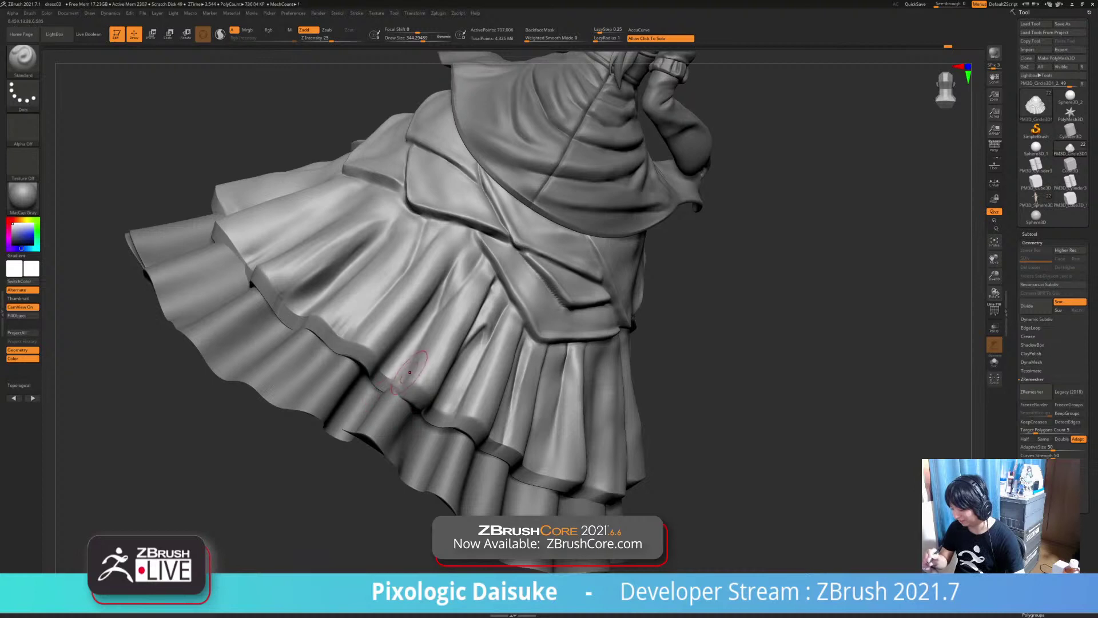
Isolate the draped layer and smooth the fold's end at the hem behind the lower flap
key(shift)
shift+right_click(390, 391)
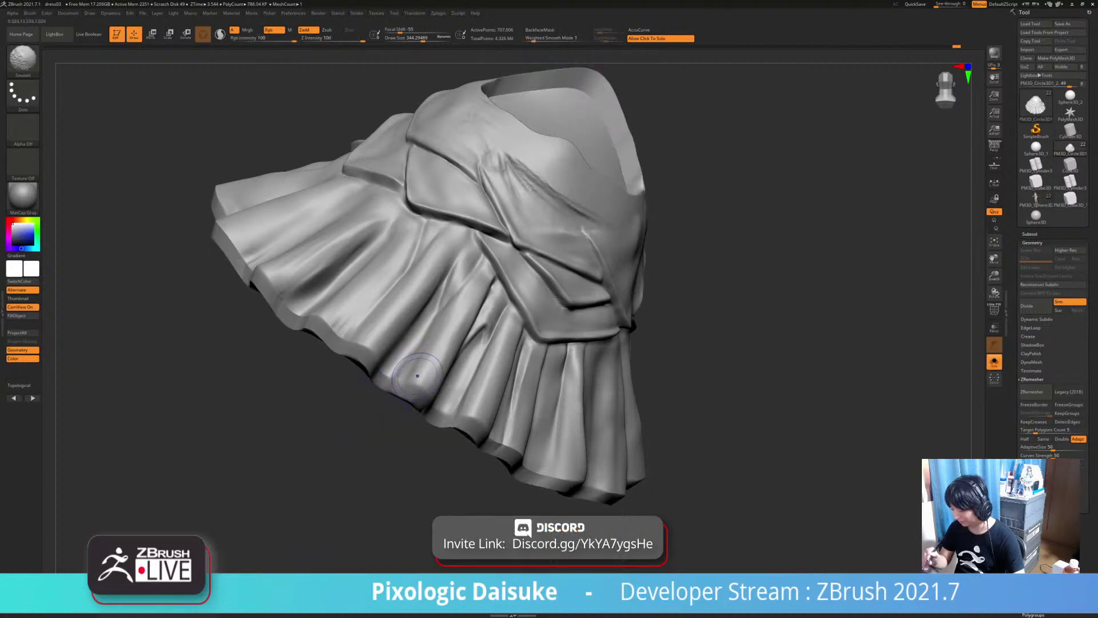
right_click(422, 343)
mouse_move(422, 332)
right_down()
mouse_move(428, 352)
mouse_move(435, 320)
right_up()
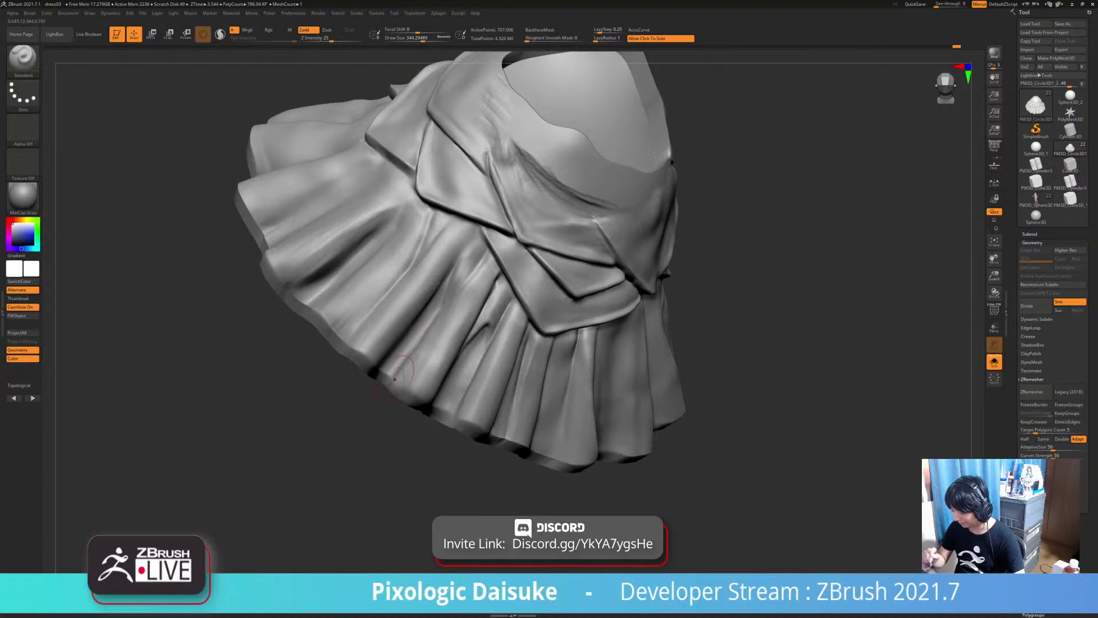
key(shift)
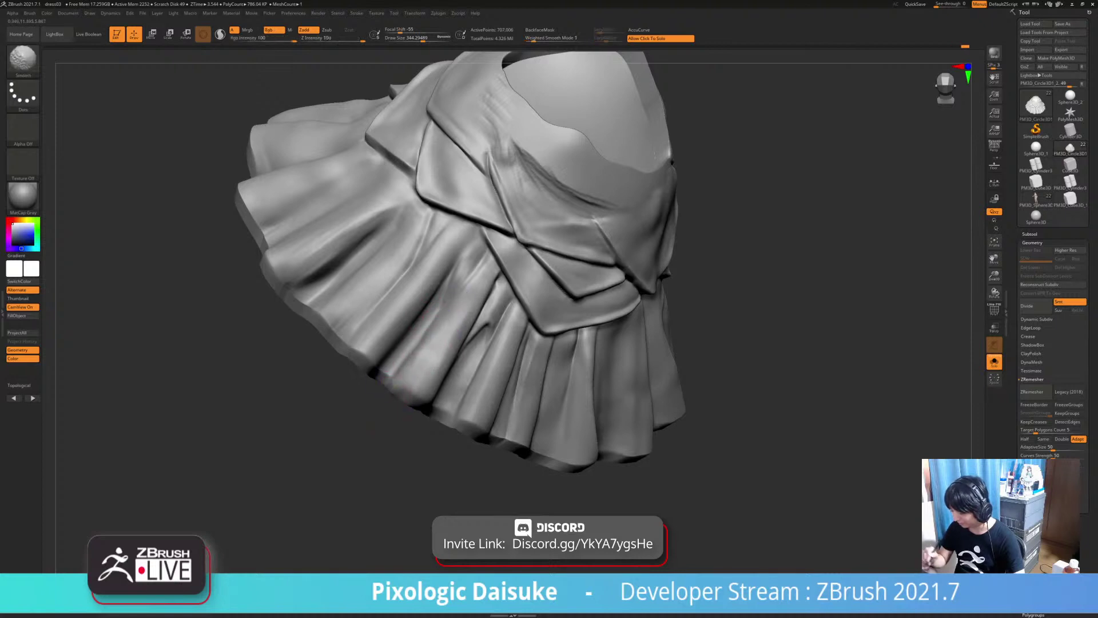
alt+right_drag(413, 357, 429, 397)
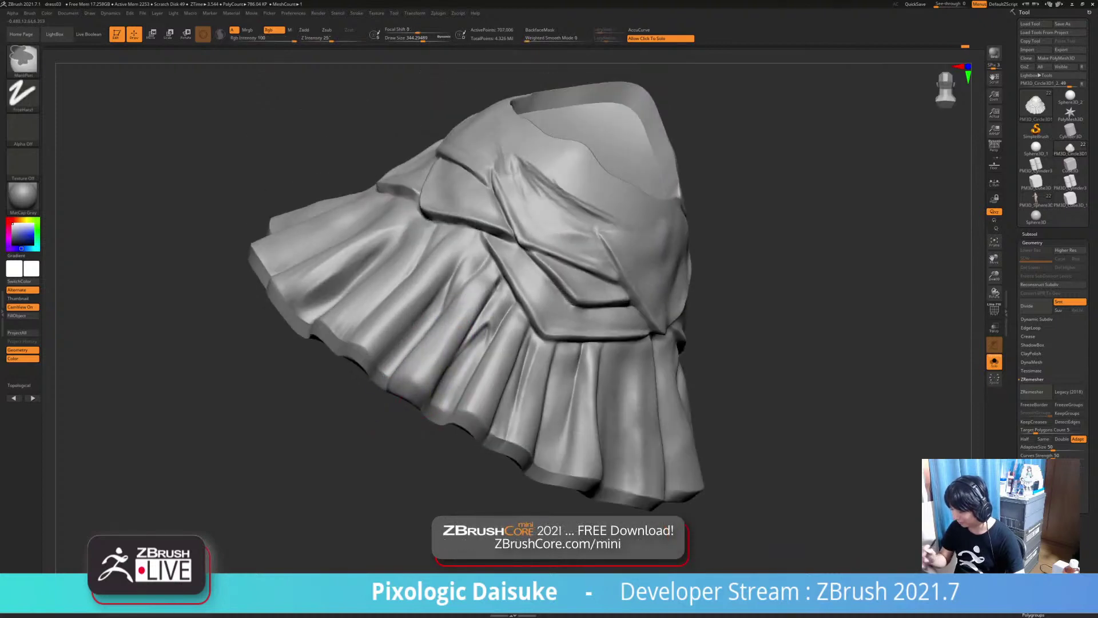
End the draped layer's isolation and look over the whole dress from the front
ctrl+right_drag(435, 438, 429, 400)
mouse_move(428, 435)
right_down()
mouse_move(486, 400)
mouse_move(469, 426)
mouse_move(474, 400)
mouse_move(474, 435)
mouse_move(520, 419)
mouse_move(514, 457)
right_up()
click(497, 400)
key(b)
ctrl+right_drag(701, 400, 700, 435)
alt+right_drag(701, 435, 672, 458)
ctrl+right_drag(732, 400, 697, 486)
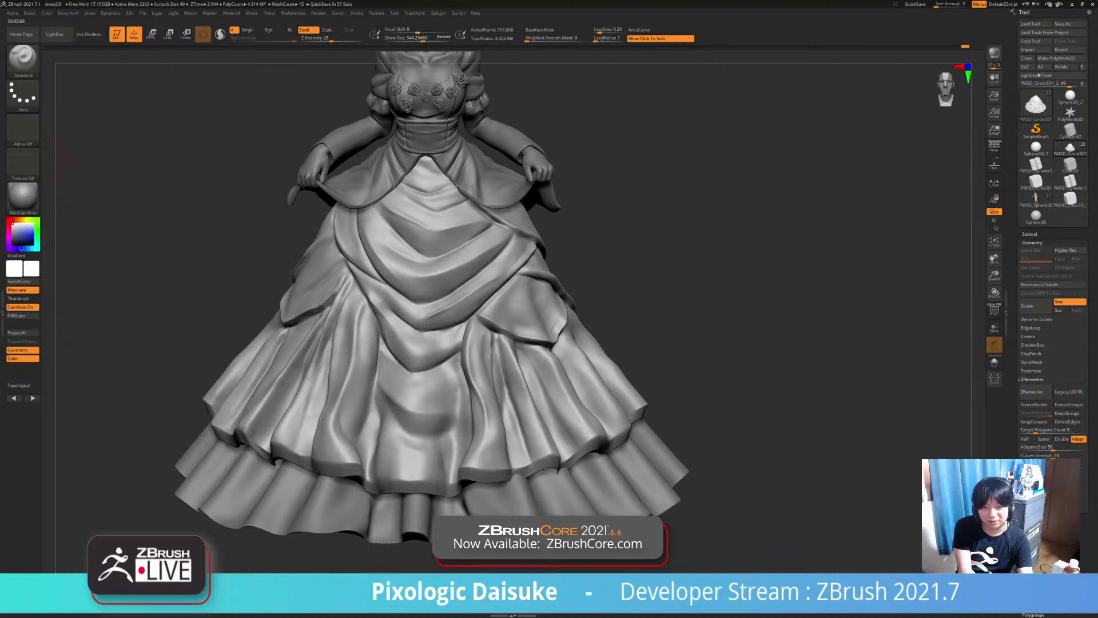
right_drag(698, 366, 700, 304)
alt+right_drag(614, 404, 611, 428)
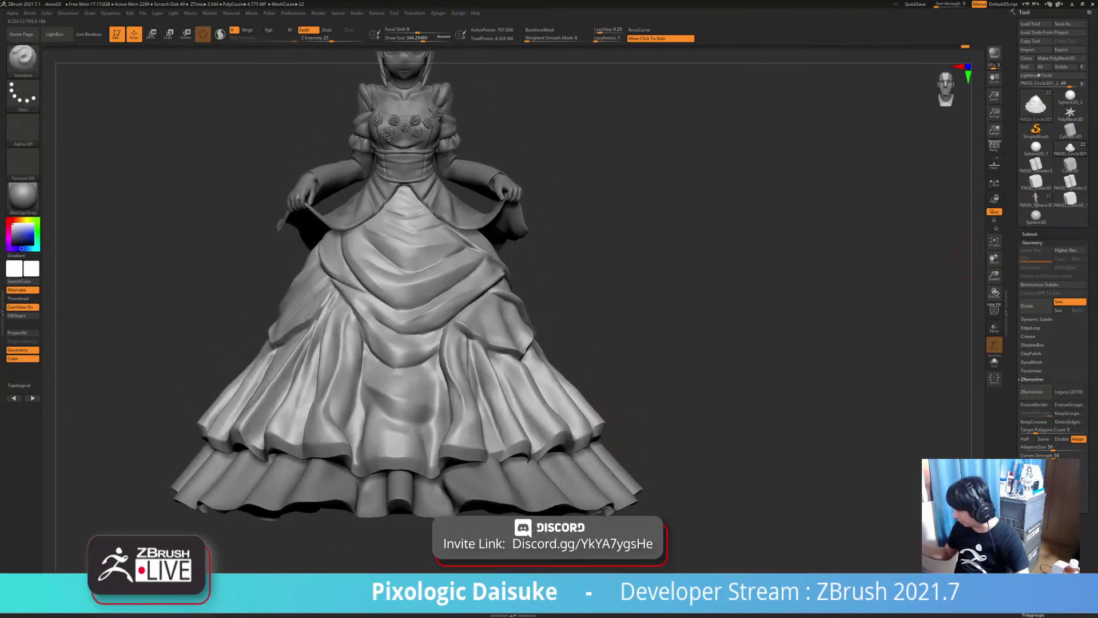
Insert the PM3D_Cube3D_1 mesh into the dressed figure as a new subtool
click(1030, 234)
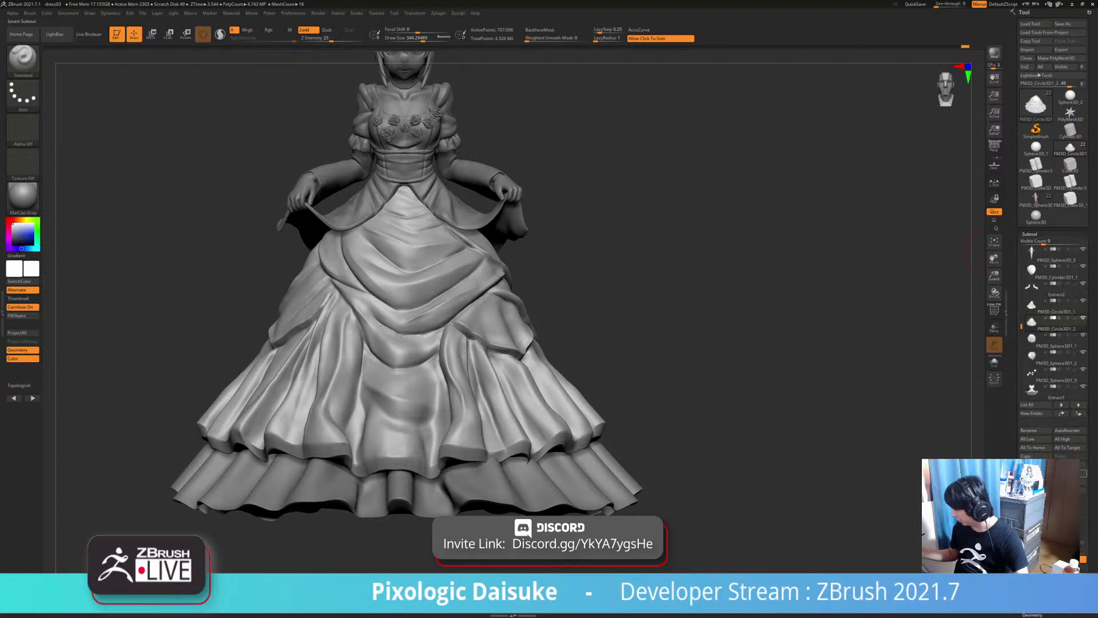
click(1071, 472)
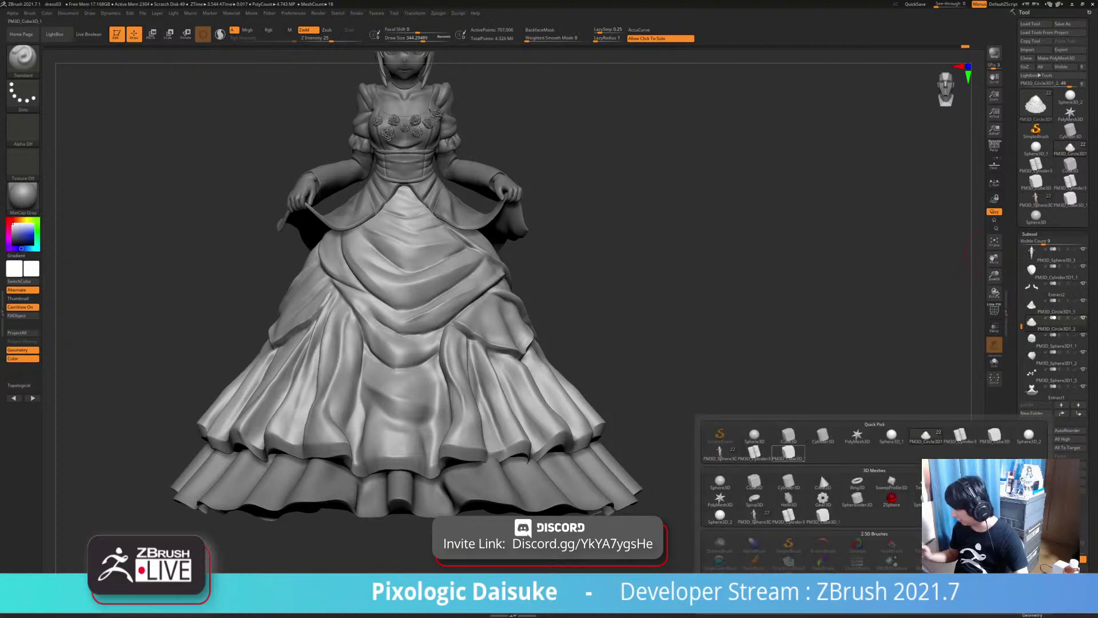
mouse_move(789, 453)
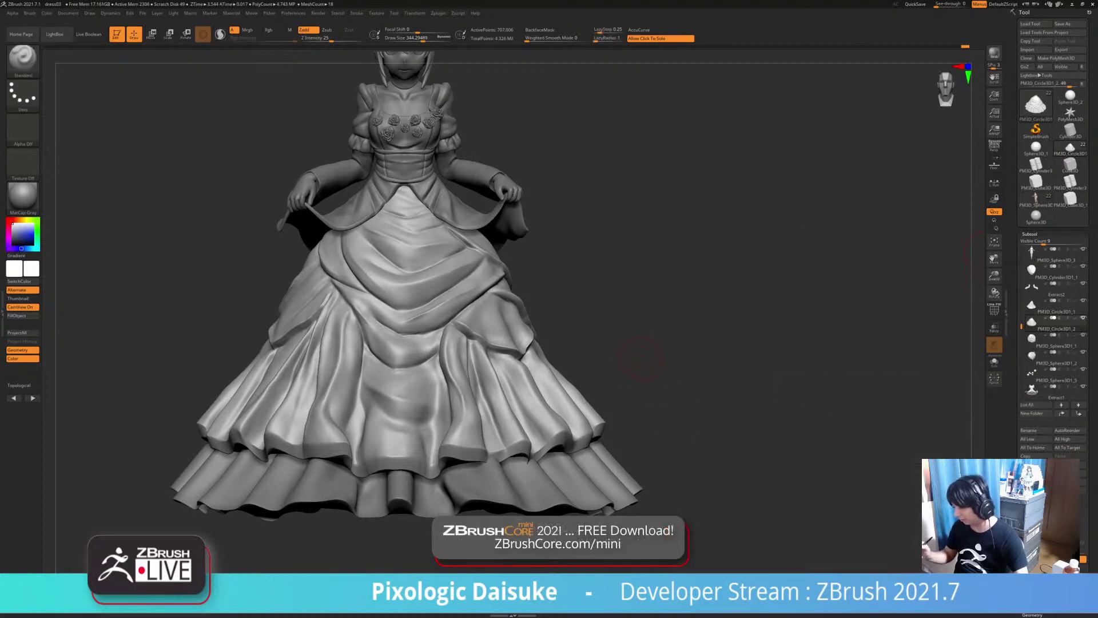
drag(643, 355, 768, 417)
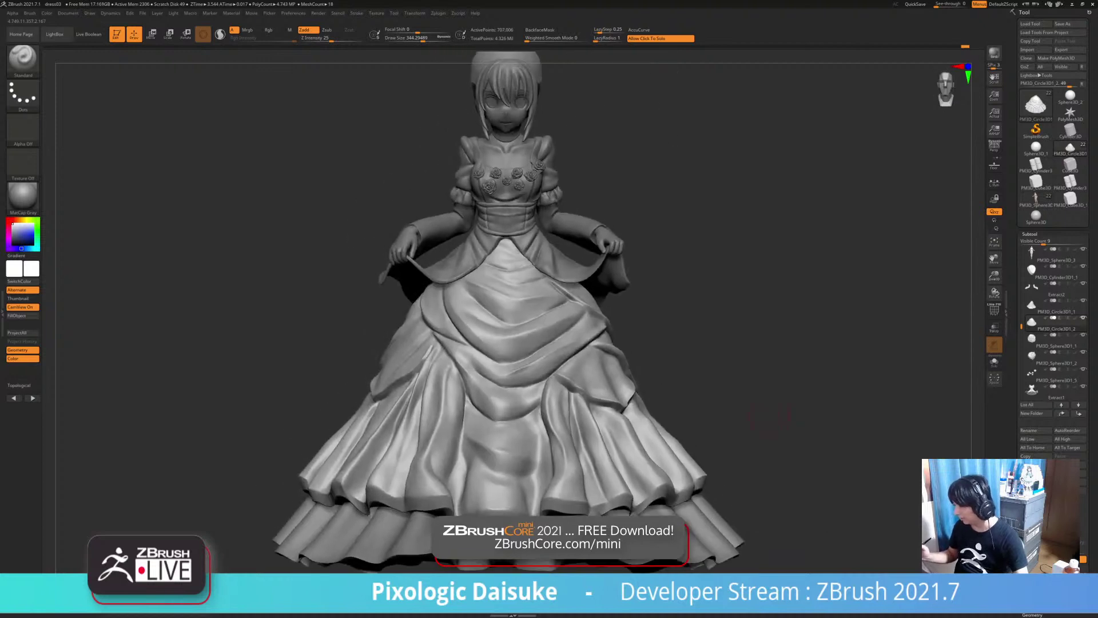
click(1074, 473)
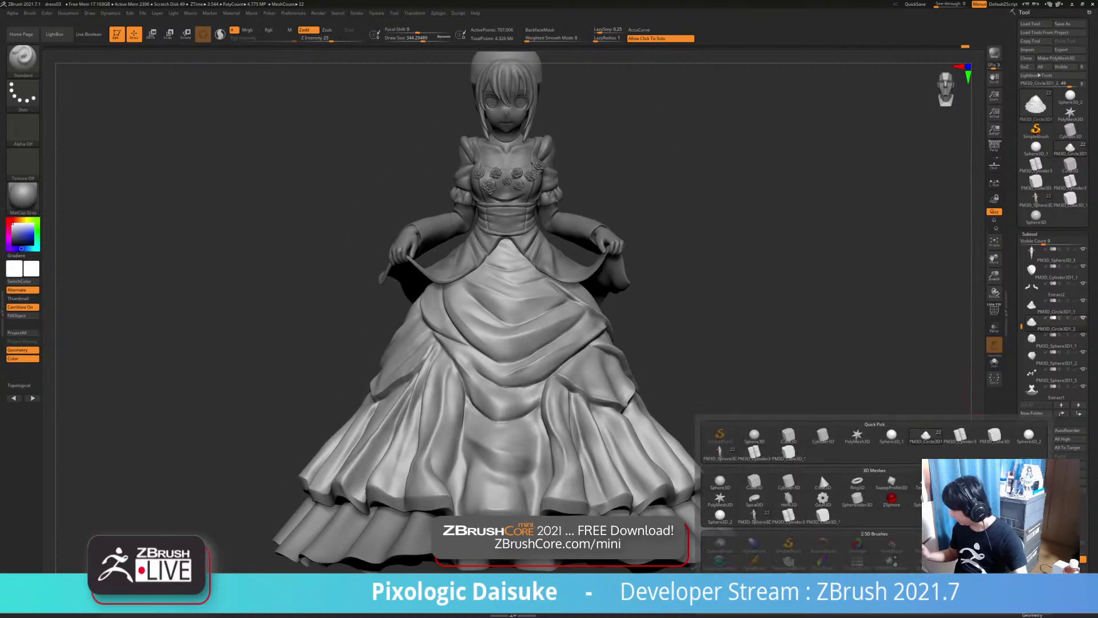
click(782, 453)
Scale the inserted cube down to a small block and move it outward to the skirt's front side below the raised overskirt
ctrl+right_drag(772, 446, 766, 389)
alt+right_drag(766, 389, 720, 422)
key(w)
drag(489, 211, 442, 517)
alt+drag(714, 343, 718, 412)
shift+drag(686, 366, 830, 366)
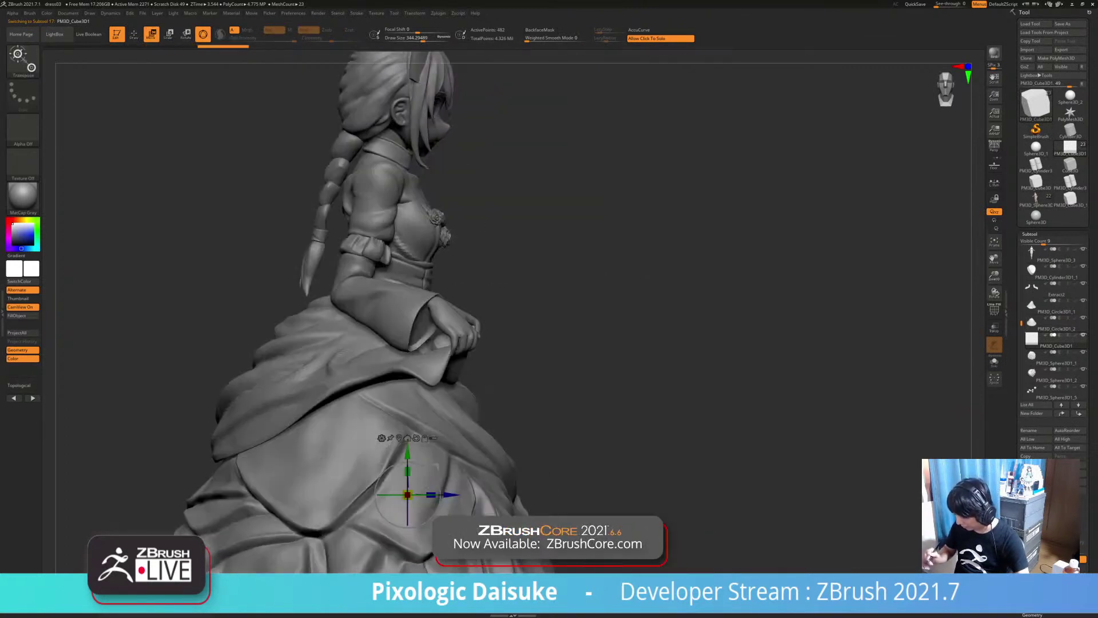
alt+drag(686, 400, 688, 308)
drag(440, 373, 515, 317)
drag(743, 320, 526, 326)
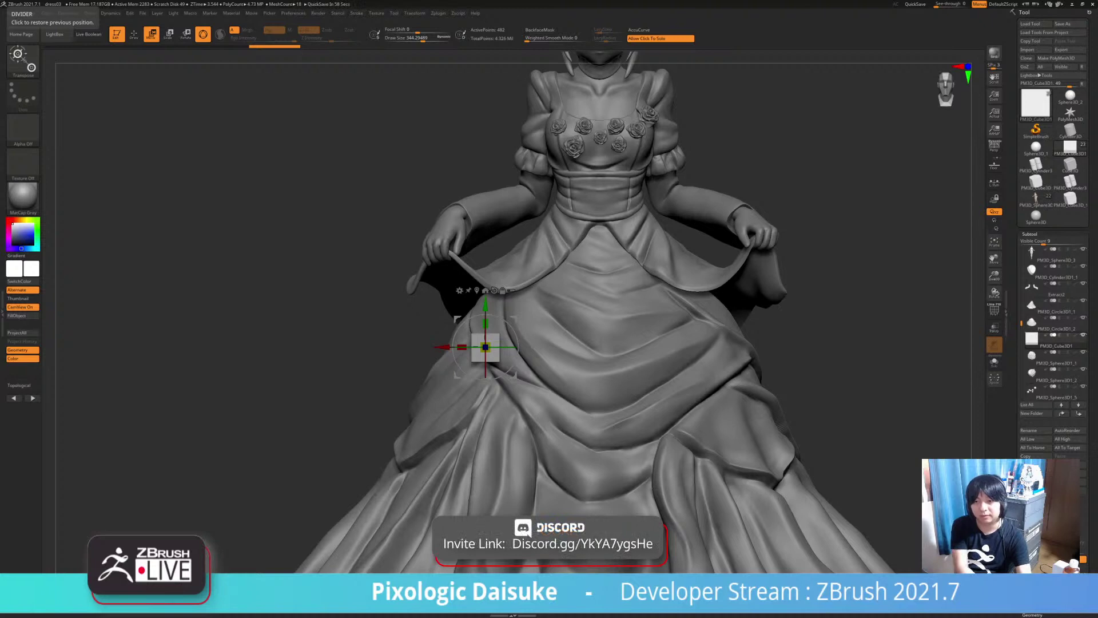
Move the cube down to where the folds gather beside the front flap and scale it smaller
key(q)
ctrl+right_drag(623, 314, 622, 257)
mouse_move(622, 258)
alt+right_down()
mouse_move(589, 229)
mouse_move(658, 237)
mouse_move(621, 252)
mouse_move(612, 298)
alt+right_up()
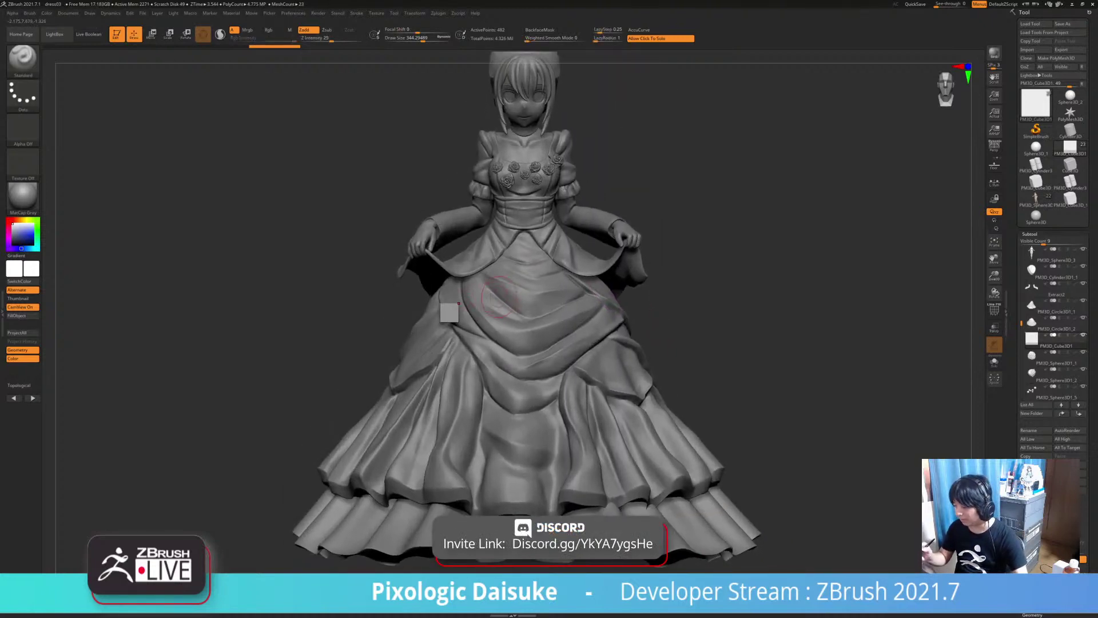
click(151, 34)
ctrl+right_drag(460, 292, 459, 310)
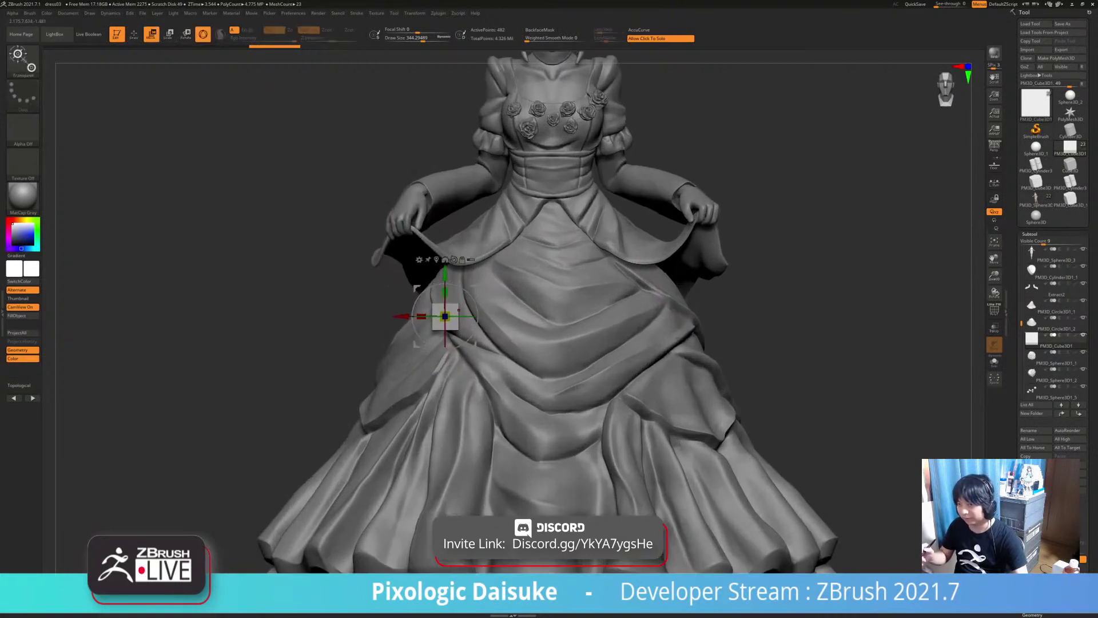
drag(446, 316, 488, 372)
right_drag(485, 343, 606, 345)
drag(457, 345, 459, 345)
alt+right_drag(474, 366, 555, 326)
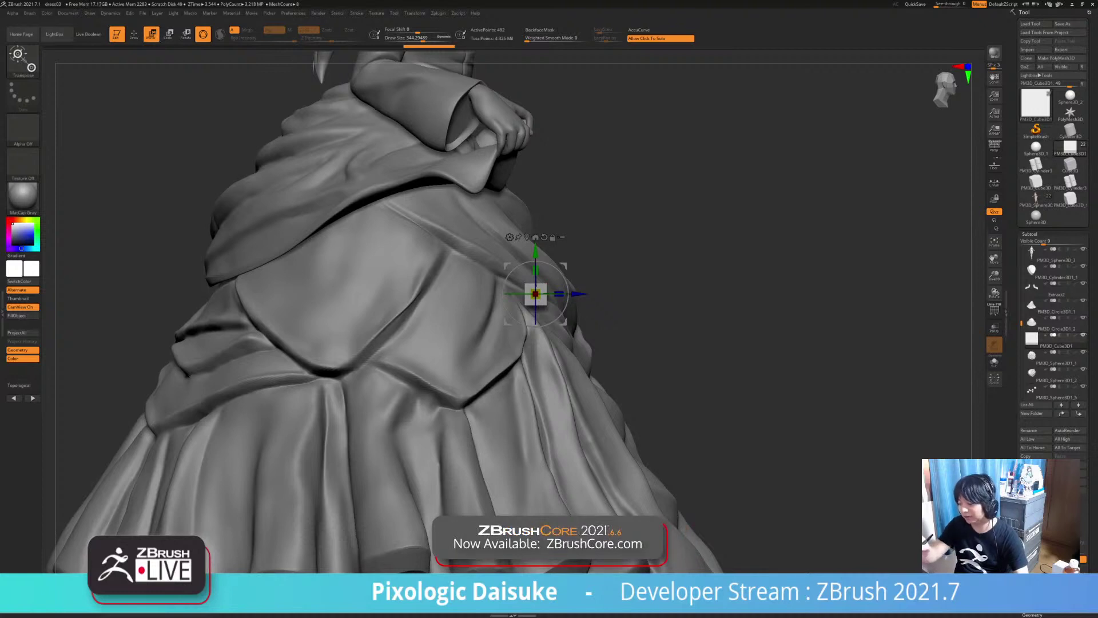
Rotate the small cube and seat it against the skirt's sloping surface at the top of the gathered folds
drag(567, 294, 540, 257)
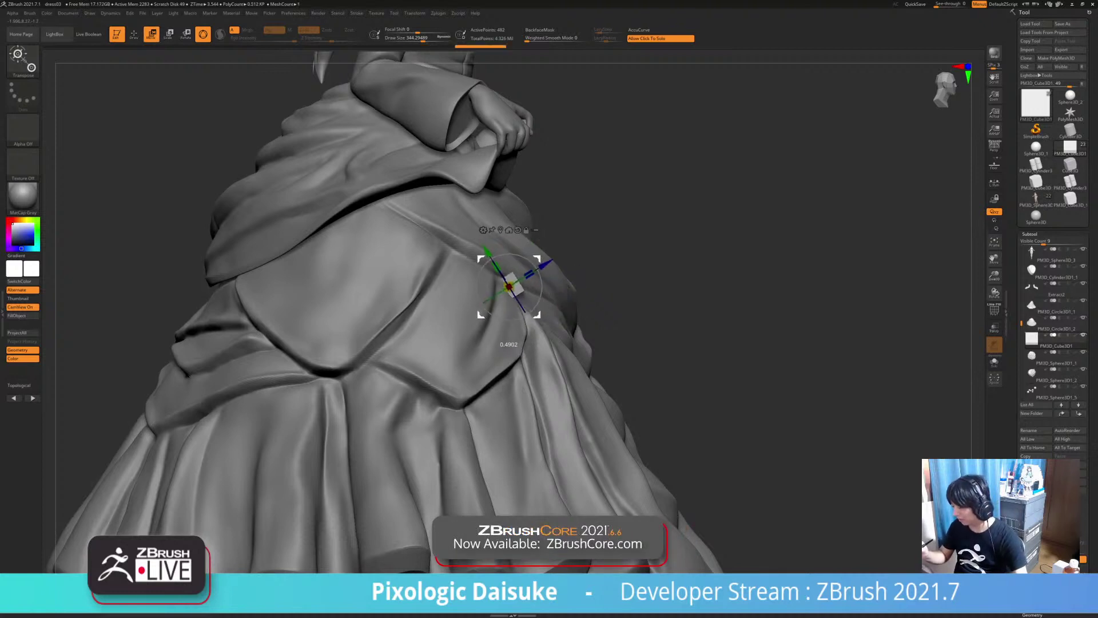
drag(641, 252, 669, 286)
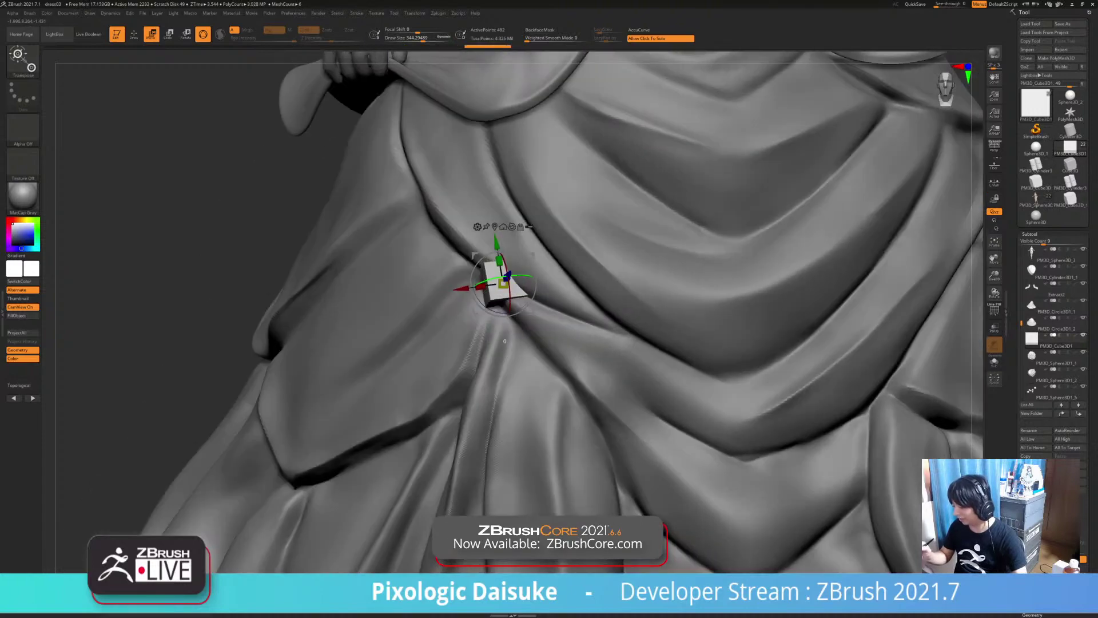
drag(532, 272, 540, 278)
drag(640, 252, 646, 280)
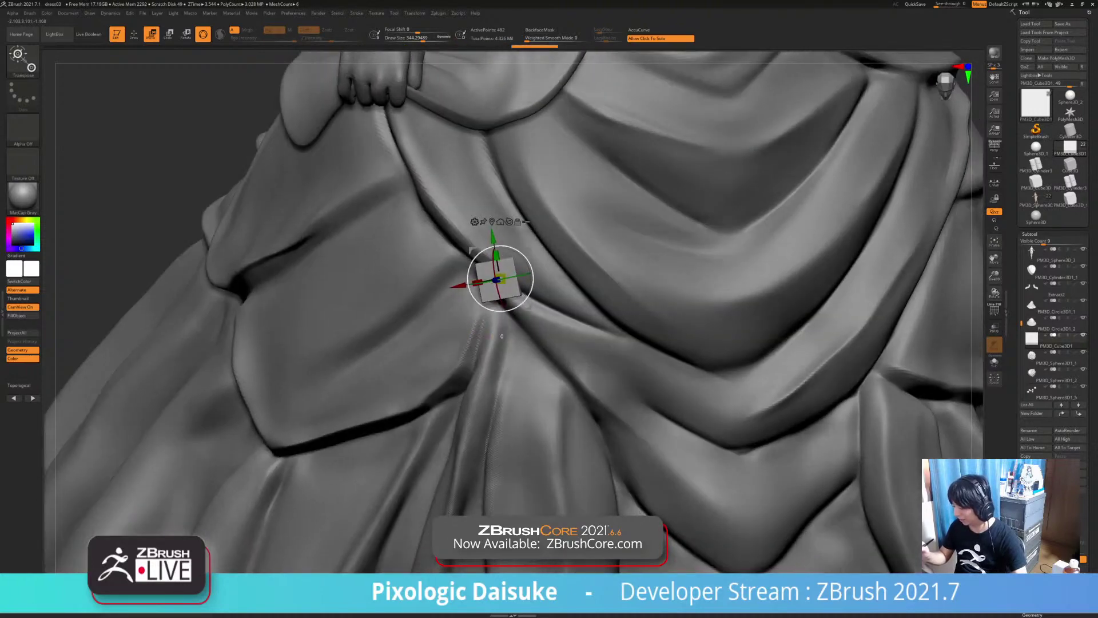
drag(533, 276, 520, 320)
alt+drag(640, 286, 642, 235)
right_drag(501, 294, 513, 313)
Duplicate the small cube and move the copy directly beside it toward the outer flap
key(ctrl+shift+d)
drag(399, 282, 373, 283)
key(q)
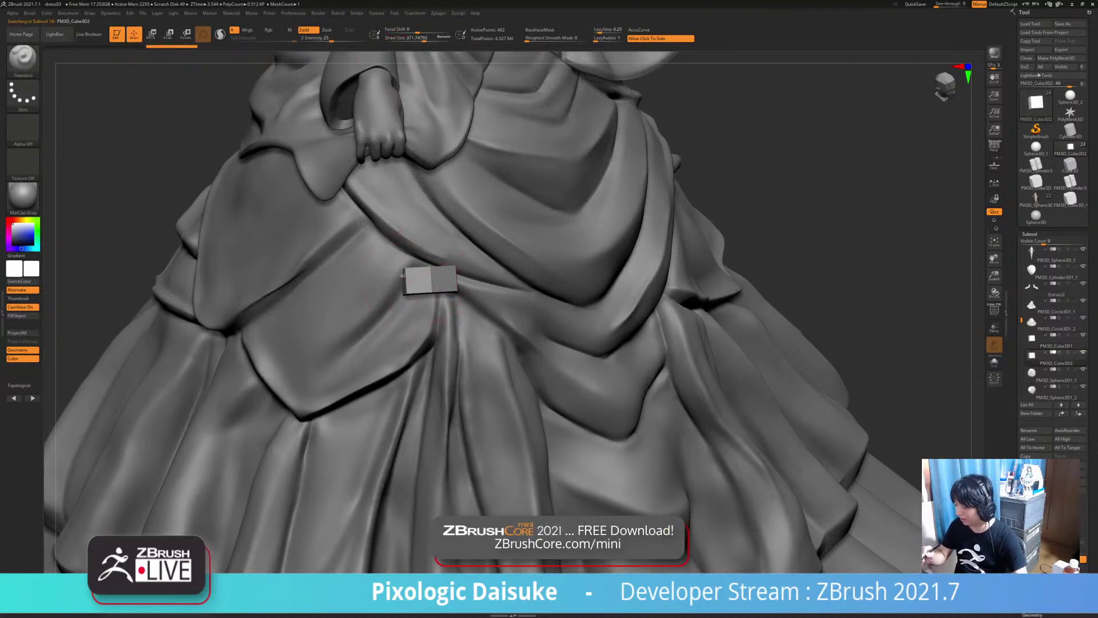
Pull the duplicated cube's outer side outward and its upper corner upward with the SnakeHook brush
click(432, 266)
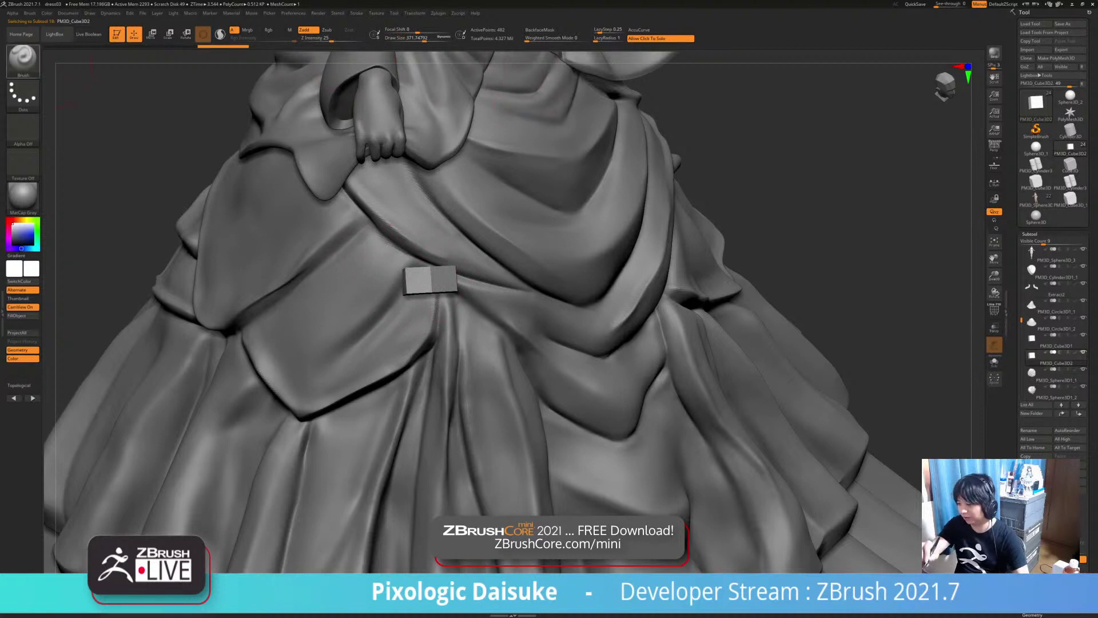
key(b)
key(s)
key(h)
drag(404, 279, 390, 274)
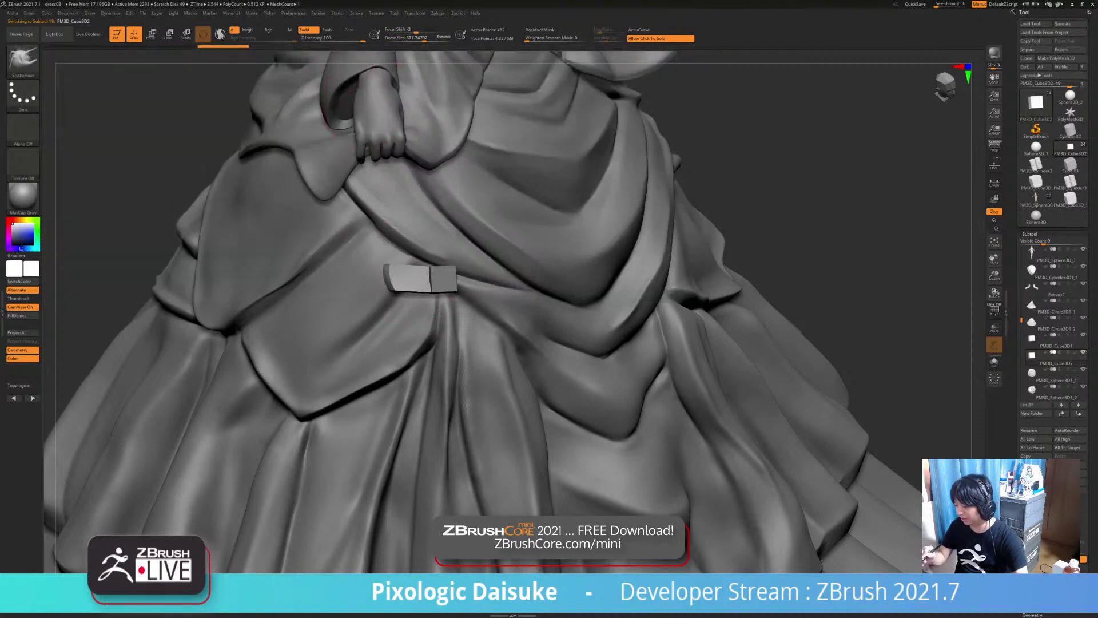
right_drag(395, 258, 399, 297)
drag(400, 270, 398, 260)
right_drag(402, 239, 426, 225)
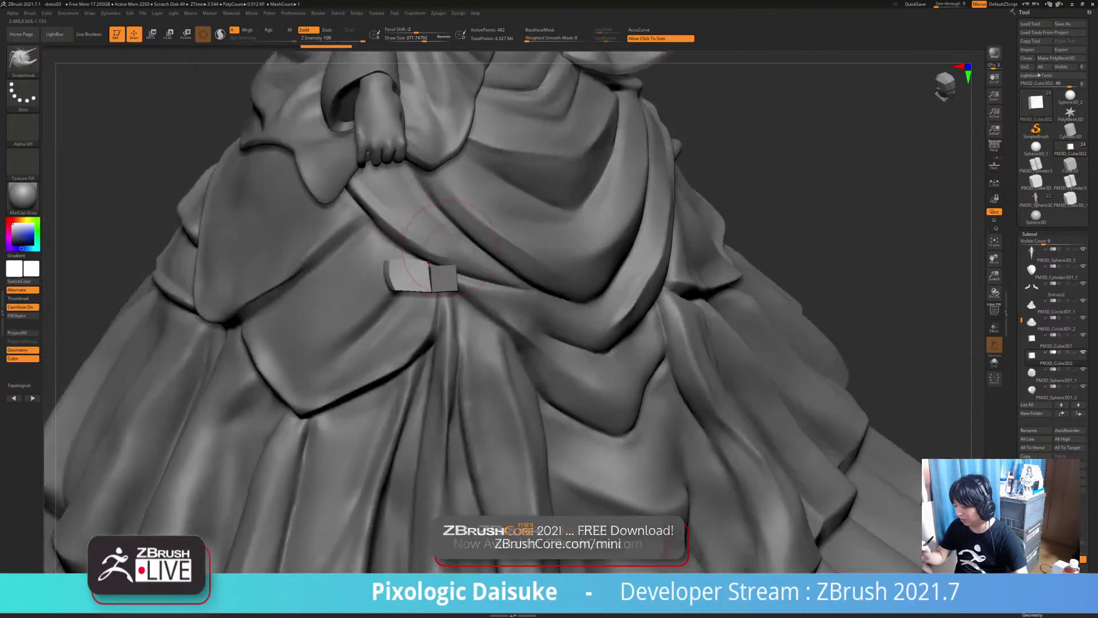
Pull the duplicate's lower outer corner downward with SnakeHook so it flares into a bow loop
right_drag(426, 309, 396, 312)
drag(400, 285, 401, 303)
right_drag(399, 311, 427, 320)
drag(406, 308, 407, 314)
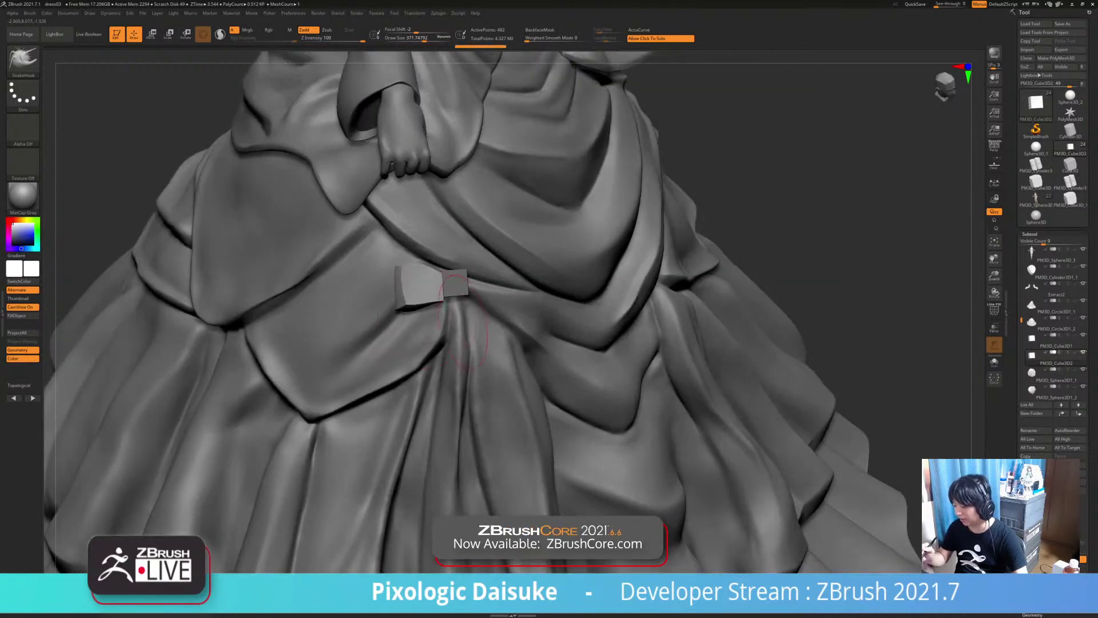
right_drag(458, 338, 438, 306)
drag(404, 303, 405, 307)
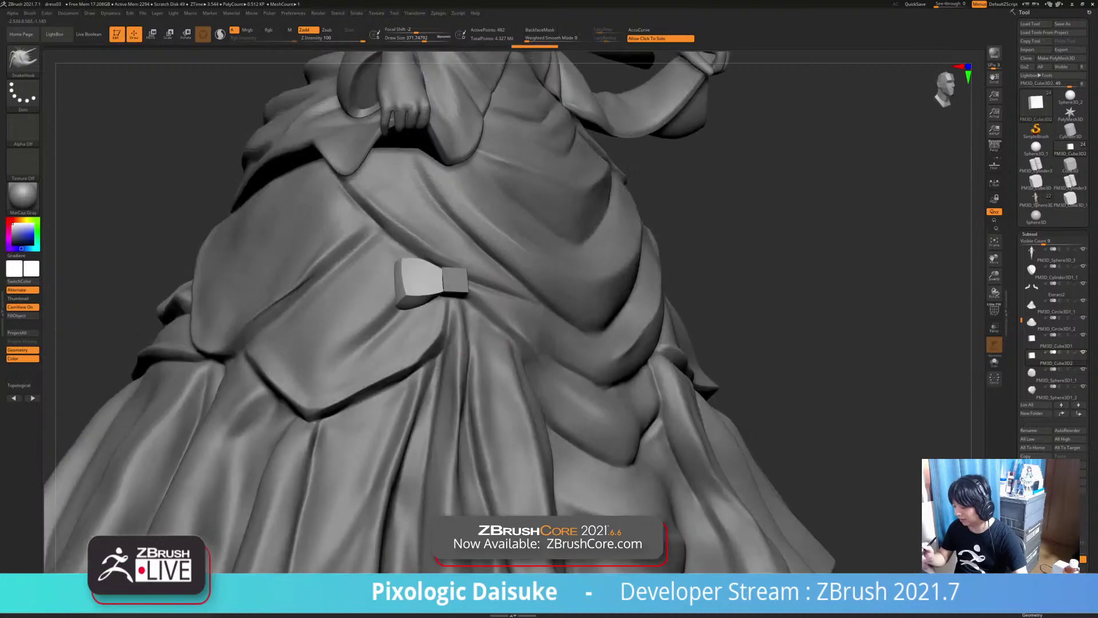
Smooth the bow loop's hard edges and refine its flared outline and outer end with SnakeHook
mouse_move(455, 318)
right_down()
mouse_move(474, 324)
mouse_move(503, 298)
mouse_move(509, 317)
mouse_move(469, 314)
mouse_move(471, 329)
mouse_move(411, 314)
right_up()
mouse_move(422, 288)
shift+mouse_down()
mouse_move(418, 313)
mouse_move(435, 297)
shift+mouse_up()
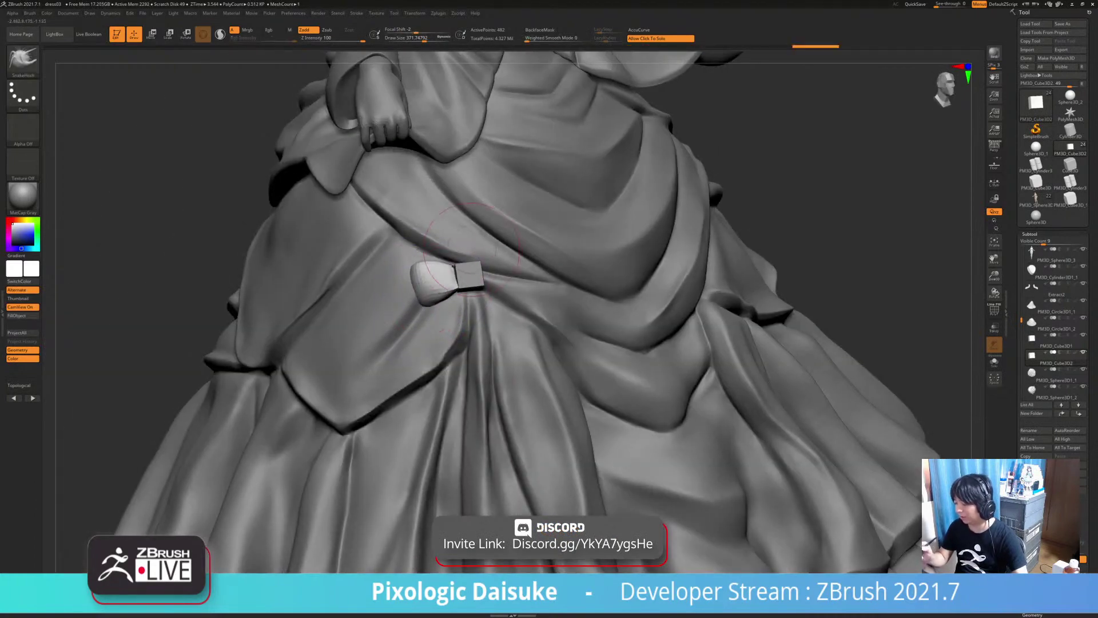
right_drag(453, 266, 444, 269)
drag(469, 267, 464, 266)
right_drag(460, 281, 450, 264)
right_drag(344, 302, 398, 312)
drag(422, 280, 419, 286)
mouse_move(472, 303)
right_down()
mouse_move(421, 328)
mouse_move(443, 303)
right_up()
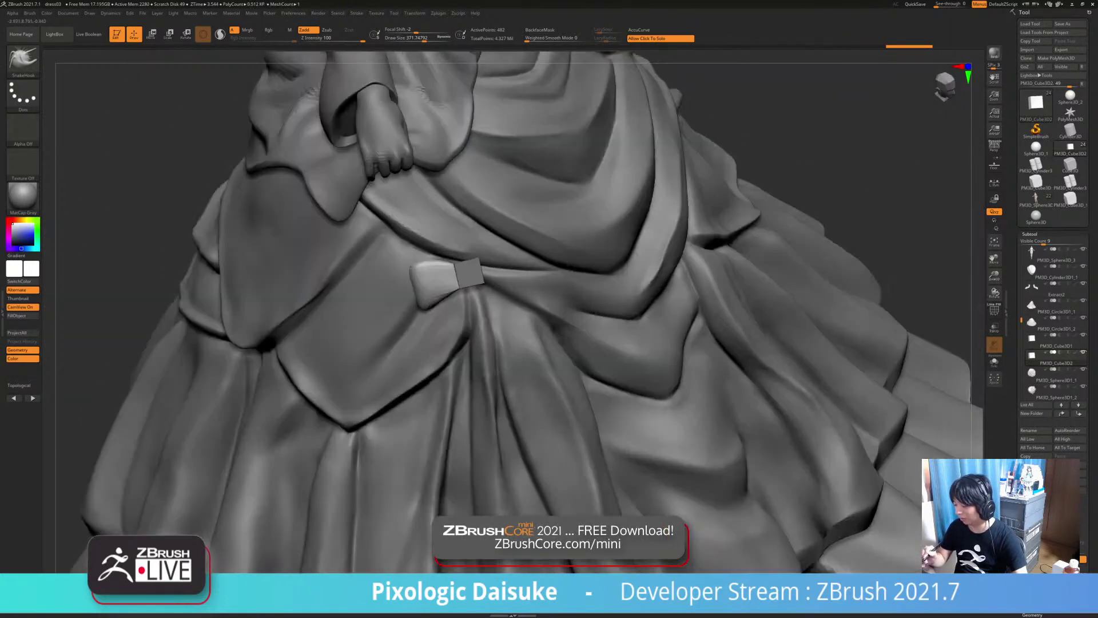
drag(420, 280, 416, 282)
mouse_move(446, 286)
right_down()
mouse_move(408, 272)
mouse_move(395, 286)
mouse_move(433, 286)
right_up()
Make the centre cube active and soften it into the bow's rounded knot
alt+click(461, 276)
mouse_move(509, 280)
right_down()
mouse_move(470, 281)
mouse_move(440, 235)
mouse_move(491, 242)
mouse_move(496, 270)
right_up()
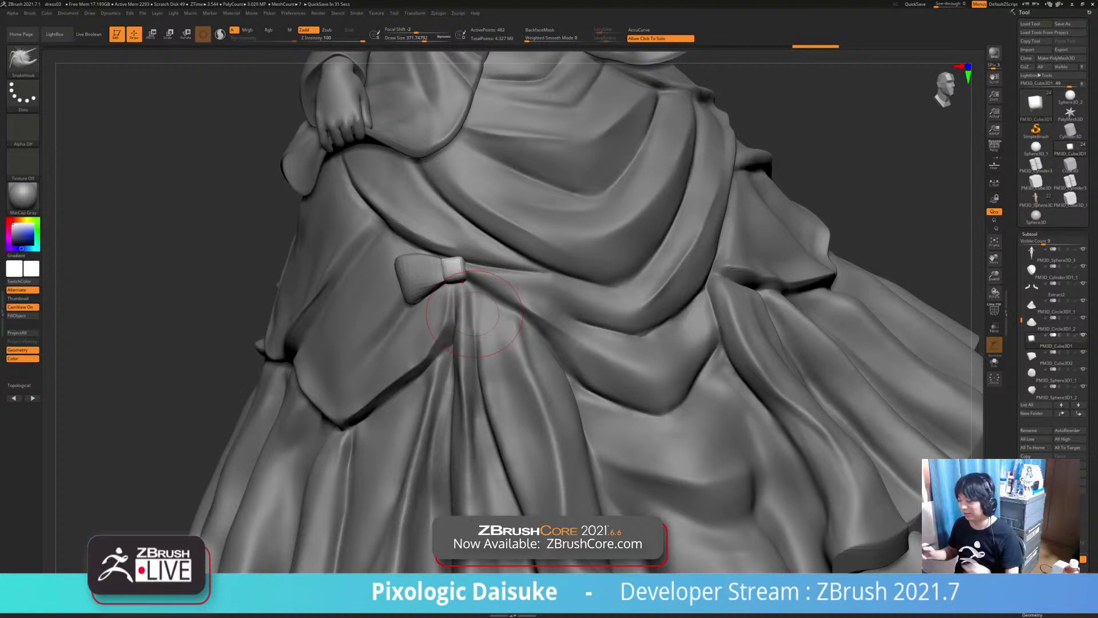
right_drag(474, 314, 719, 394)
Duplicate the bow loop and mirror the copy across to the other side of the figure
alt+click(424, 279)
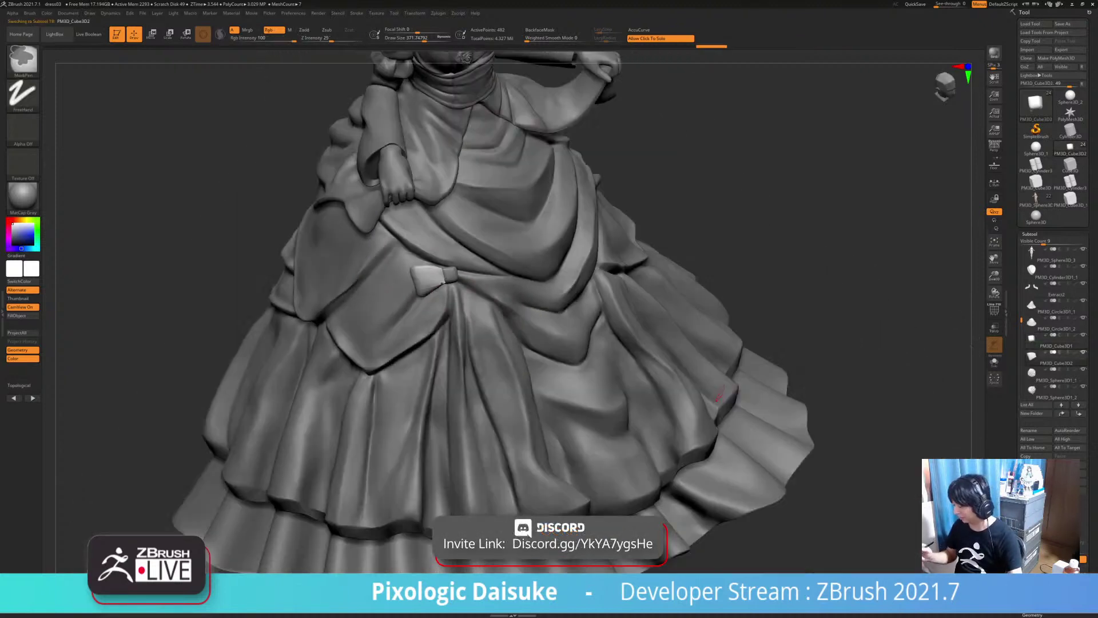
click(1035, 465)
right_drag(423, 366, 472, 320)
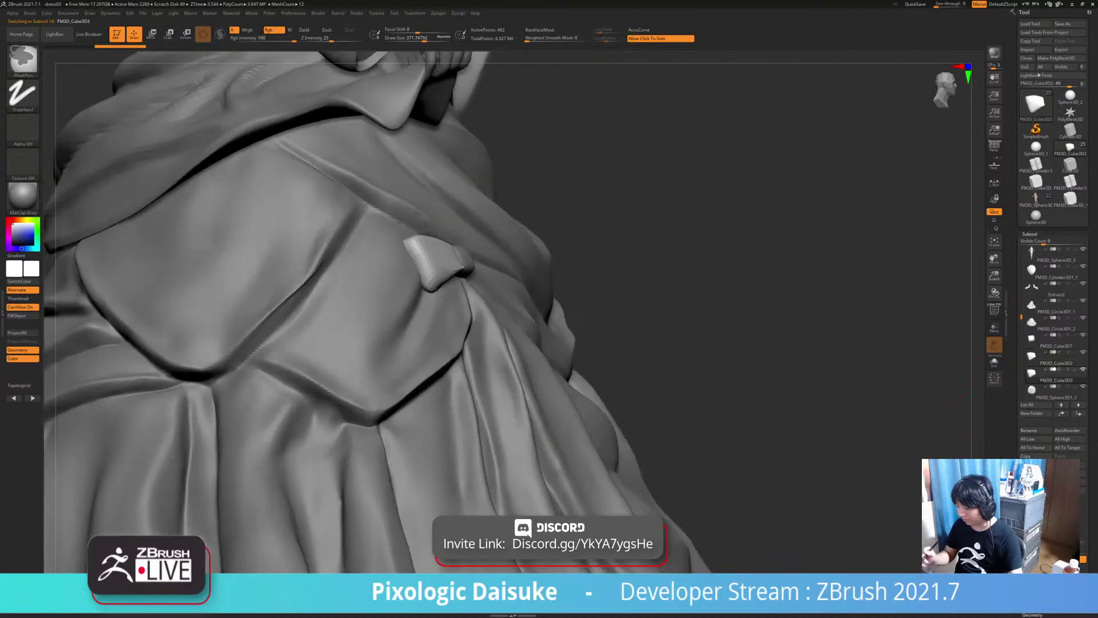
right_drag(629, 389, 486, 417)
click(284, 595)
ctrl+right_drag(366, 378, 401, 443)
Move the mirrored loop to the knot's free side and rotate it to follow the skirt's surface
key(w)
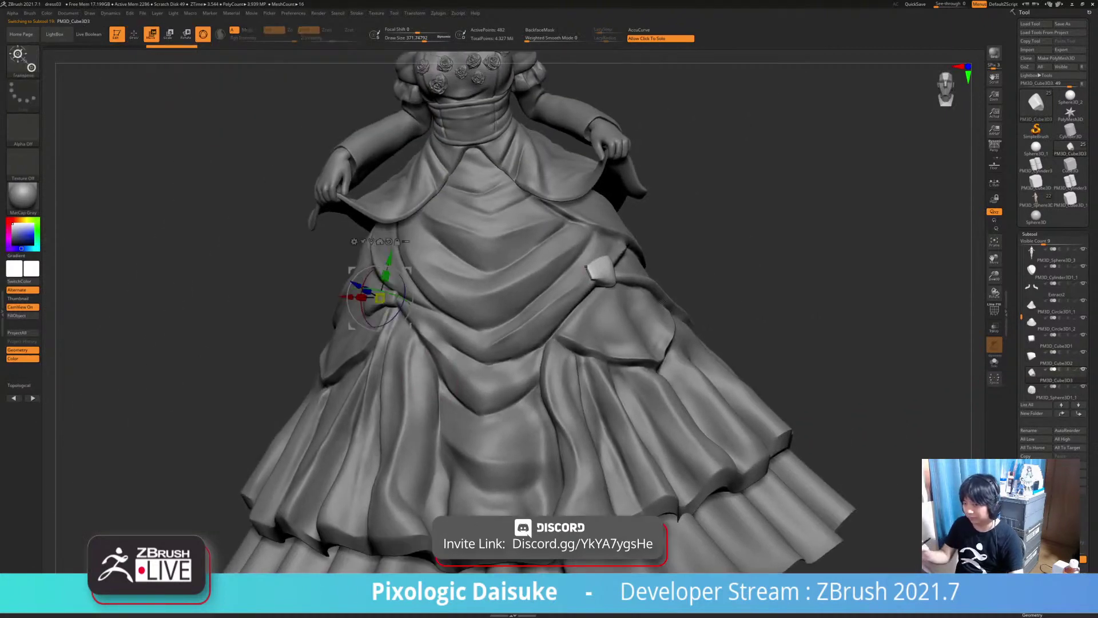
click(599, 270)
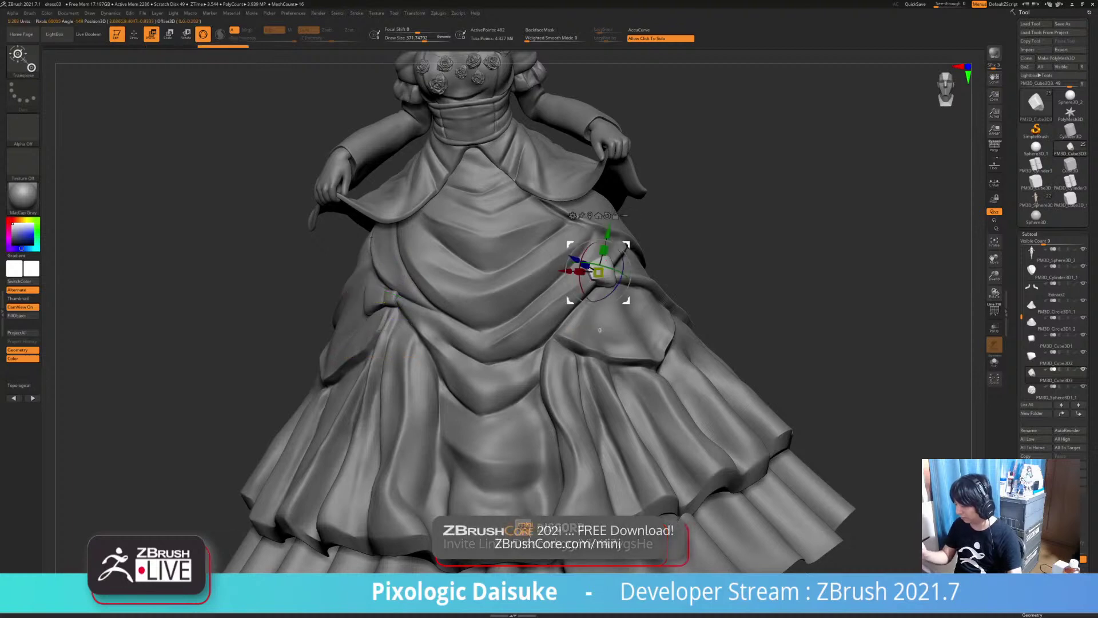
drag(628, 300, 433, 324)
ctrl+right_drag(435, 343, 463, 311)
drag(400, 289, 425, 279)
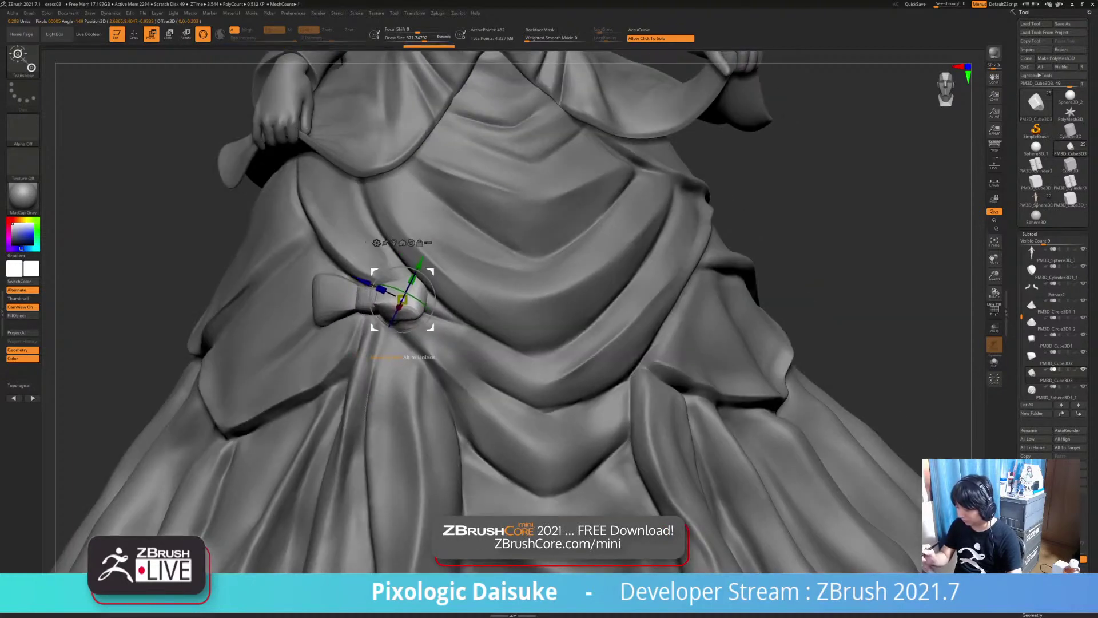
right_drag(425, 279, 480, 285)
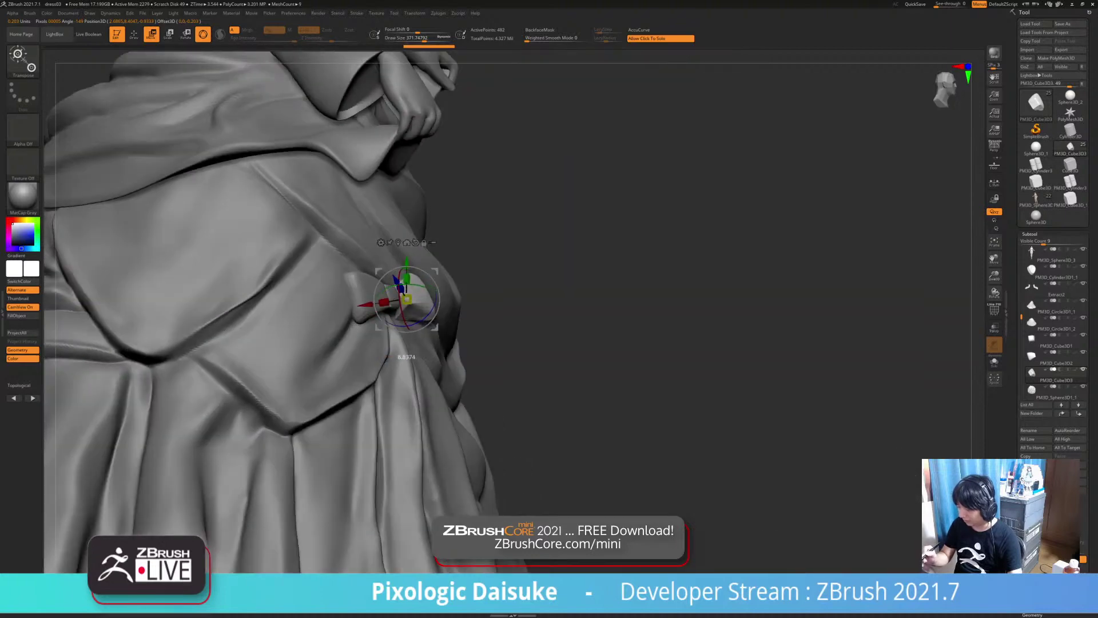
drag(386, 357, 374, 330)
right_drag(377, 330, 297, 291)
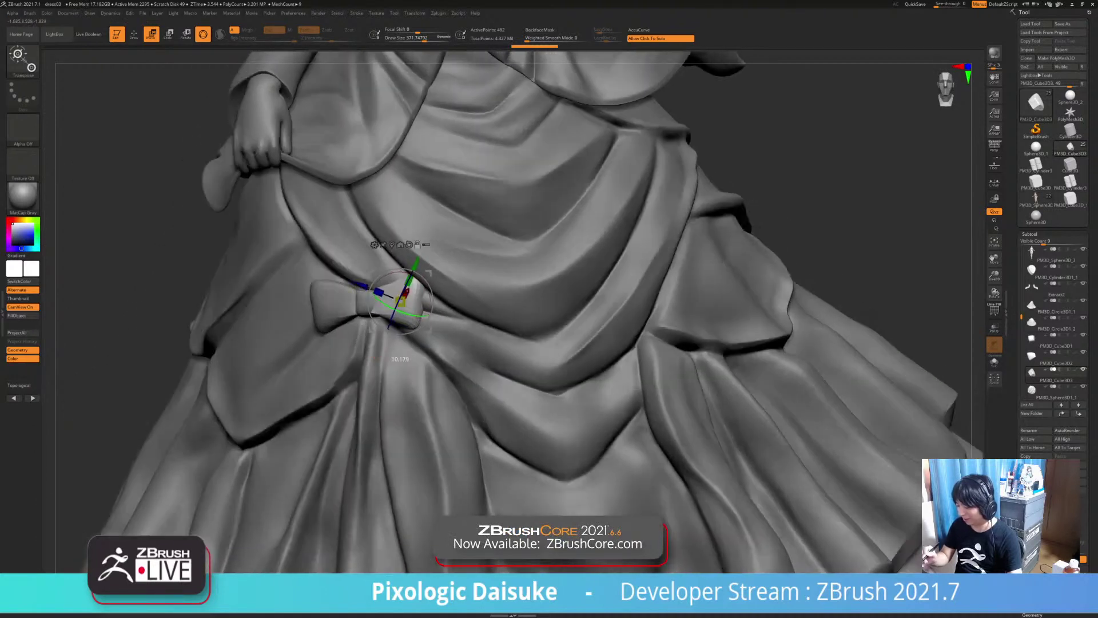
Move, rotate and scale the duplicated bow loop so it meets the knot and sits against the skirt
drag(429, 274, 435, 281)
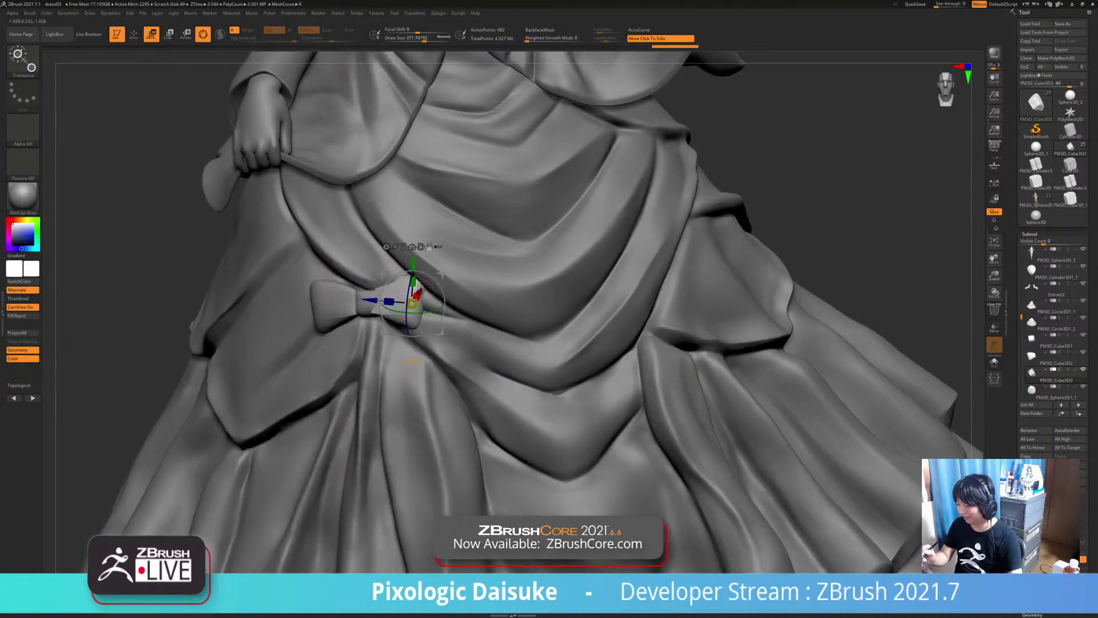
drag(408, 315, 409, 294)
drag(440, 332, 439, 326)
right_drag(439, 326, 459, 336)
drag(411, 314, 411, 319)
drag(440, 270, 442, 270)
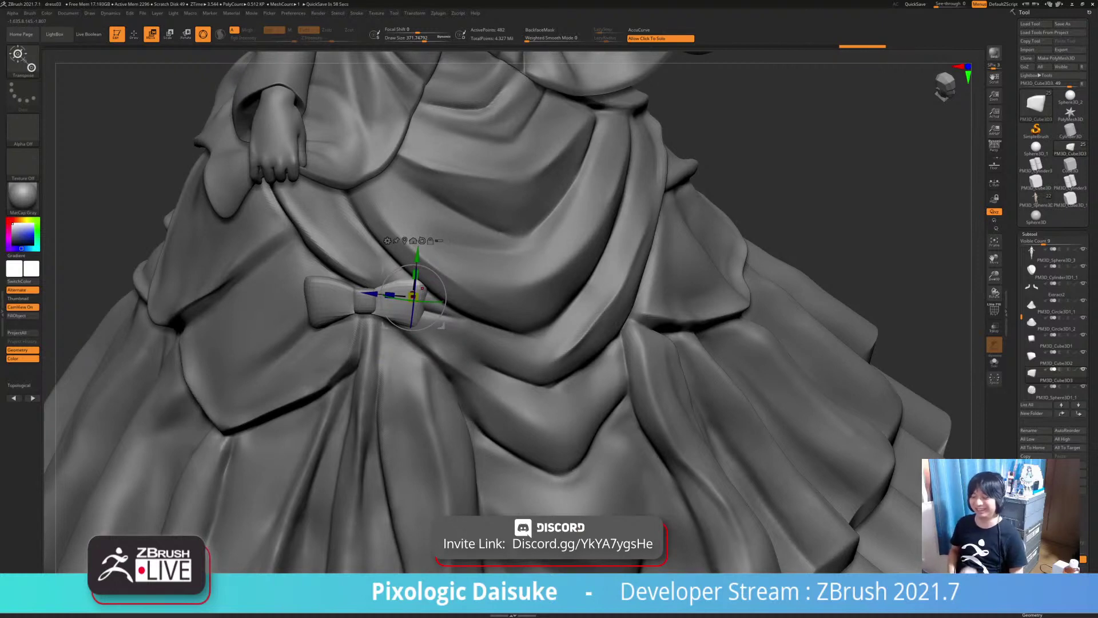
key(q)
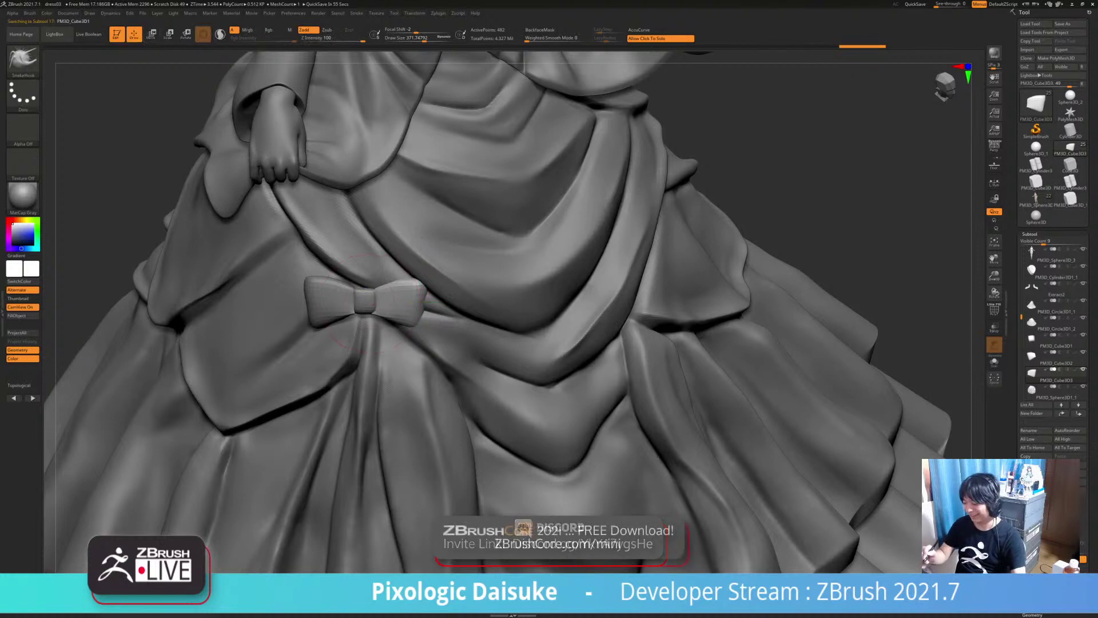
Select the bow's knot and merge it with both loops into a single subtool
alt+click(373, 308)
ctrl+right_drag(376, 313, 433, 372)
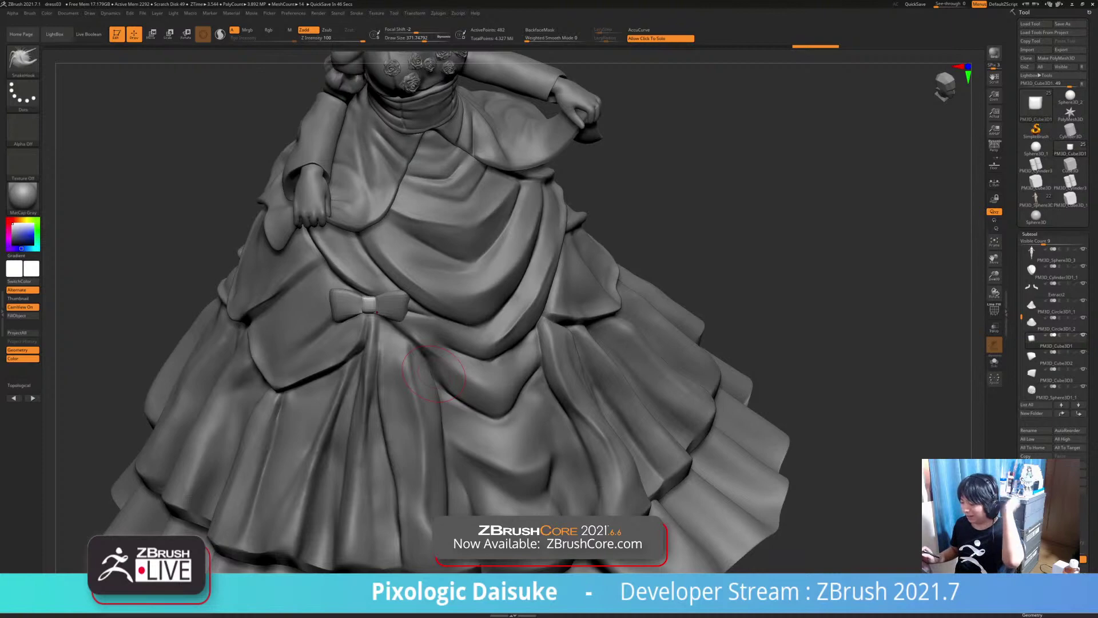
right_drag(434, 374, 380, 347)
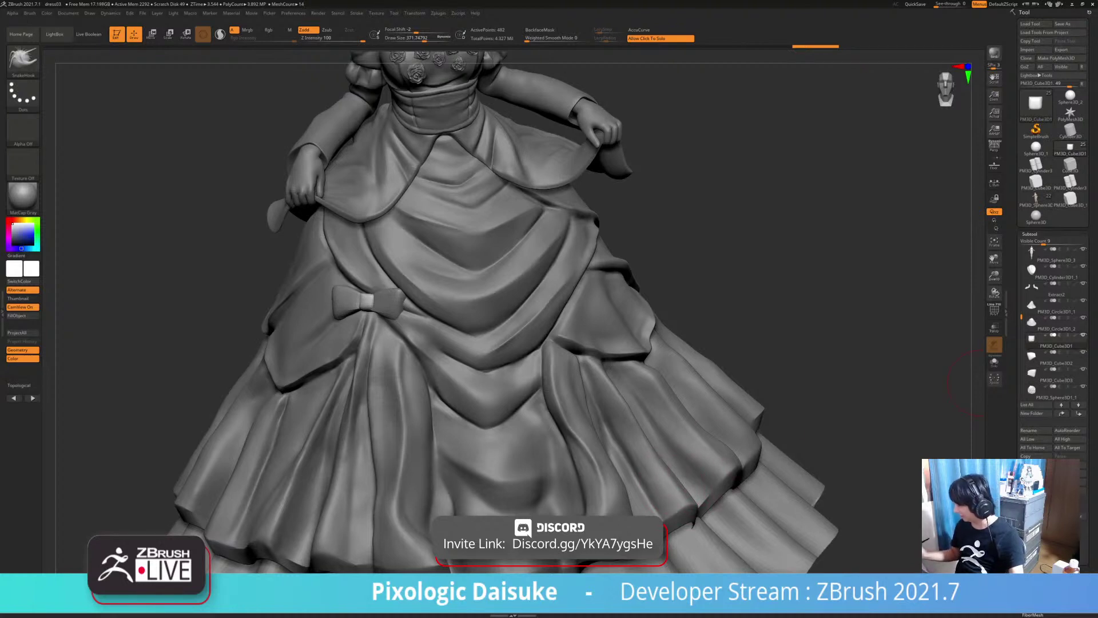
click(1036, 524)
click(1029, 519)
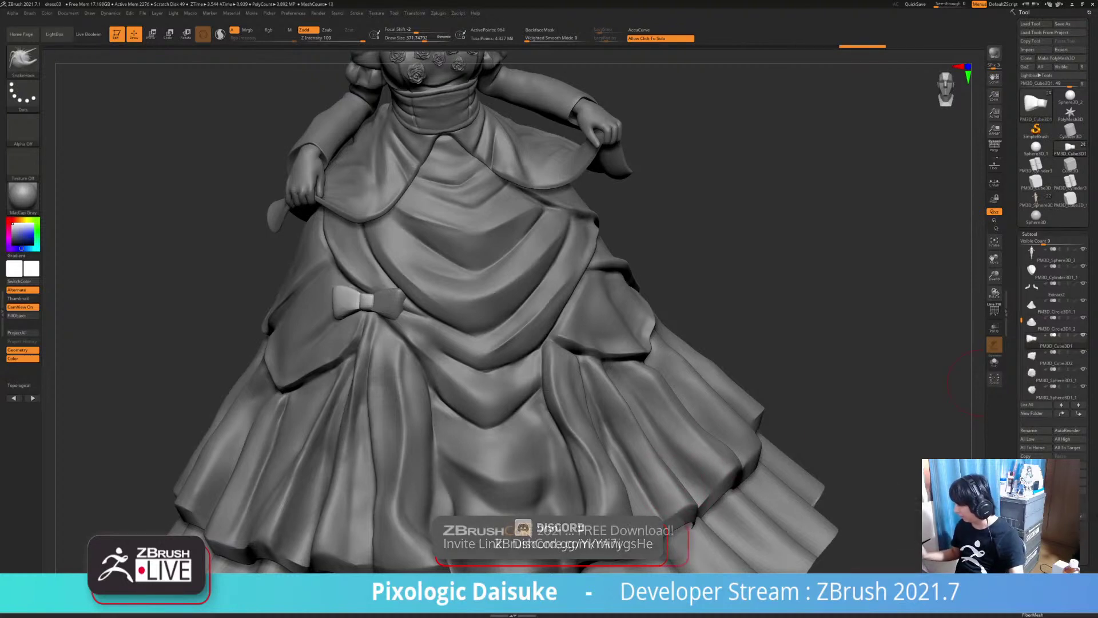
key(ctrl+shift+m)
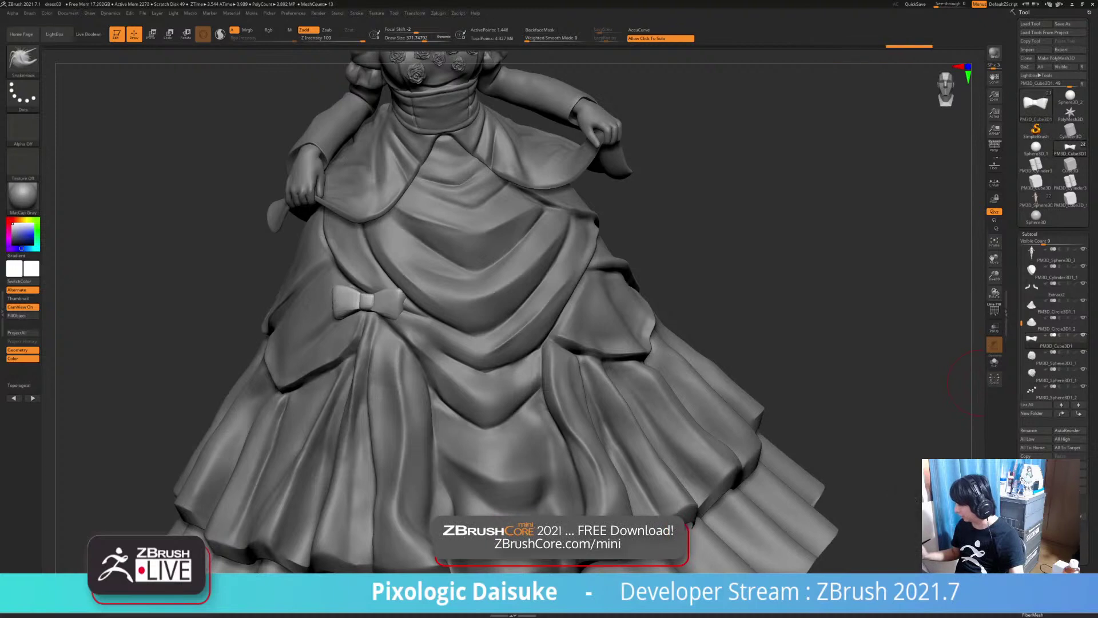
Check the merged bow in isolation, show the whole figure again and increase the bow's mesh density
click(749, 252)
ctrl+right_drag(560, 251, 560, 311)
right_drag(457, 303, 486, 286)
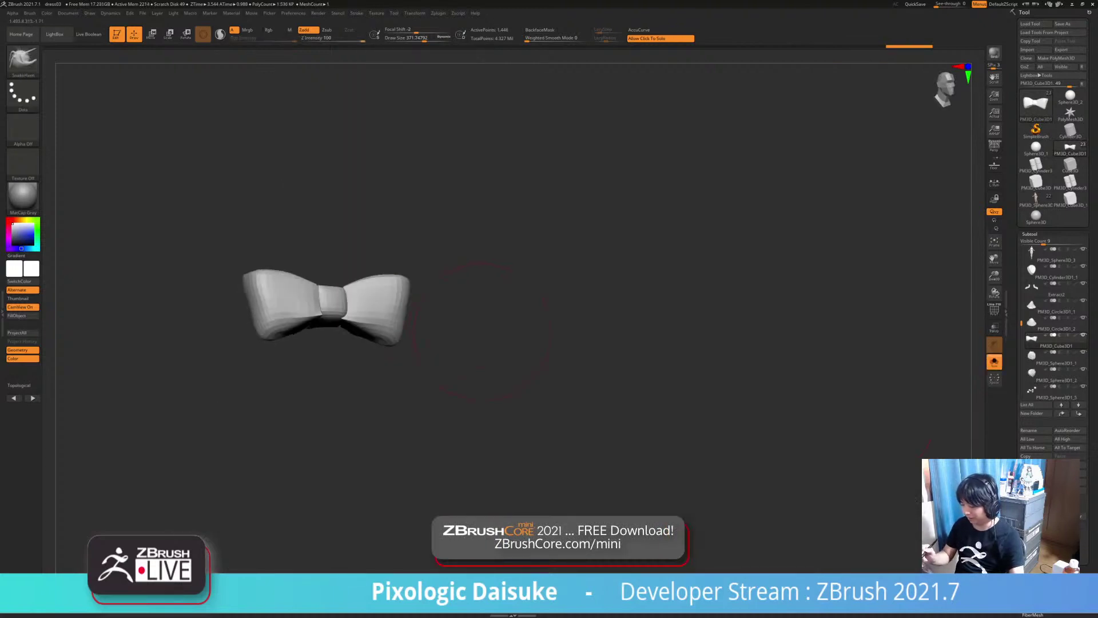
alt+right_drag(412, 286, 497, 280)
key(ctrl+shift+s)
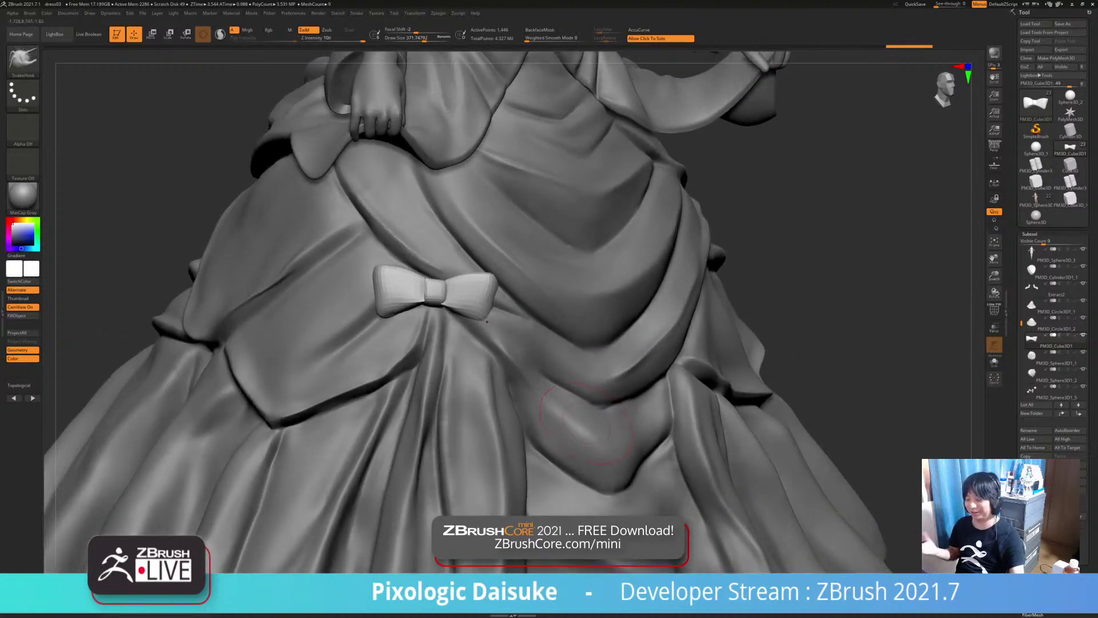
key(ctrl+shift+r)
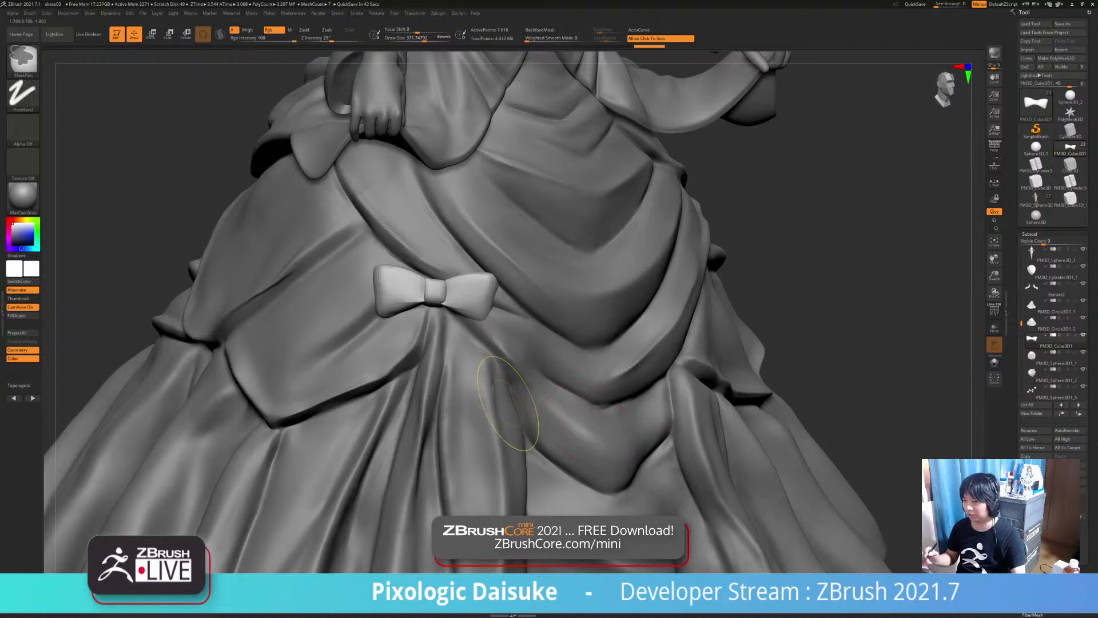
Turn on backface masking and pull the side of the bow toward the skirt with the SnakeHook brush
mouse_move(519, 401)
ctrl+right_down()
mouse_move(518, 286)
mouse_move(486, 283)
mouse_move(517, 409)
ctrl+right_up()
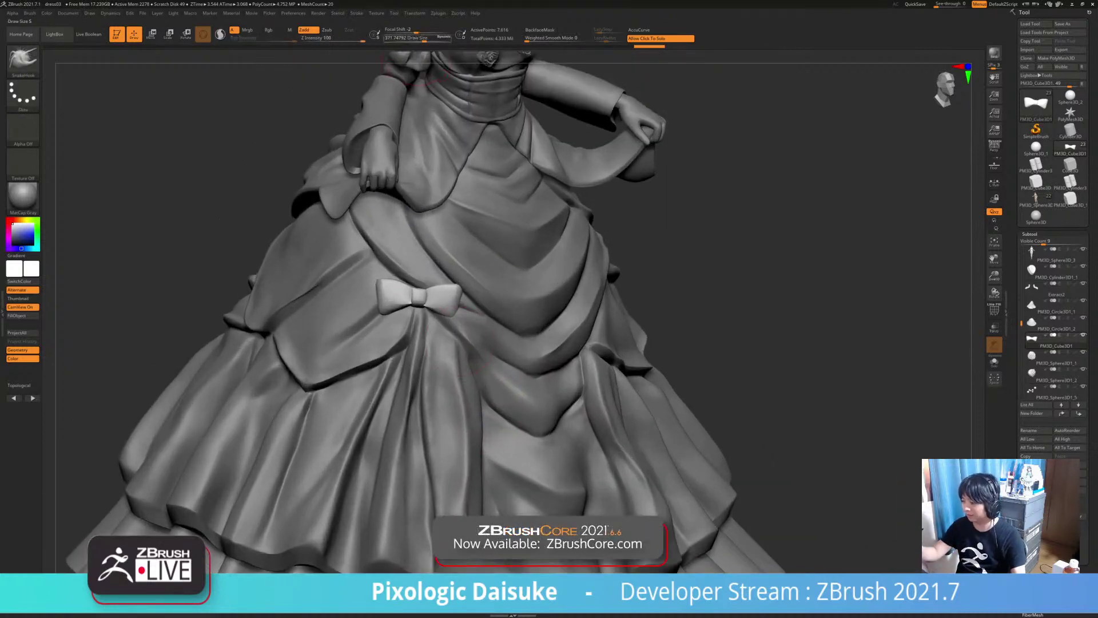
mouse_move(389, 298)
right_down()
mouse_move(408, 298)
mouse_move(377, 312)
mouse_move(453, 337)
mouse_move(446, 309)
mouse_move(461, 305)
mouse_move(432, 334)
mouse_move(443, 350)
mouse_move(434, 320)
mouse_move(398, 315)
right_up()
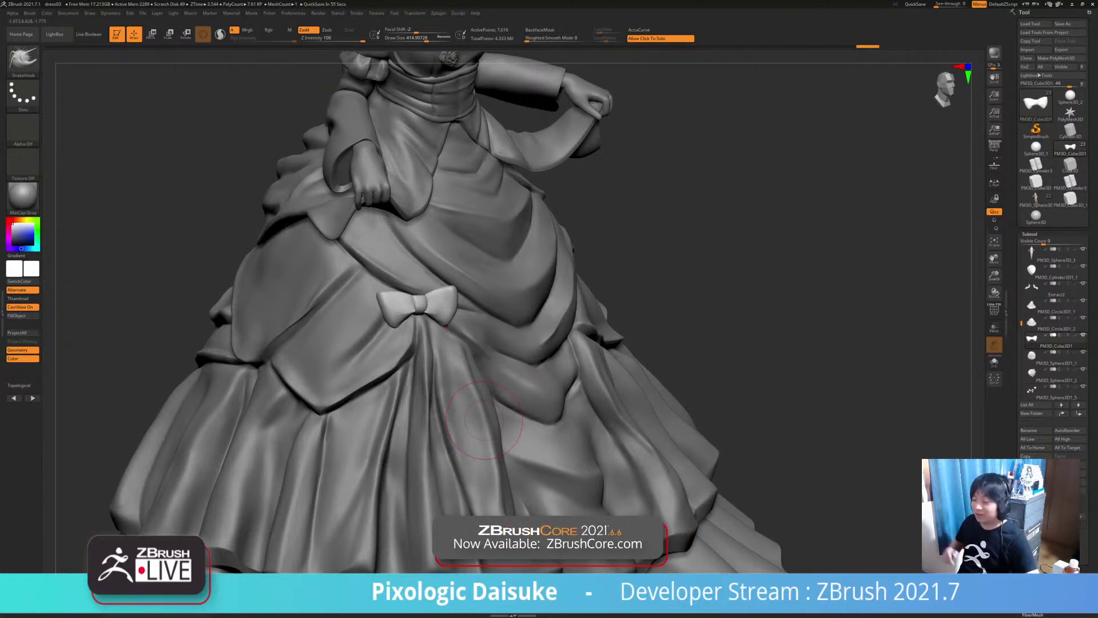
click(540, 30)
drag(698, 229, 869, 238)
drag(606, 343, 386, 324)
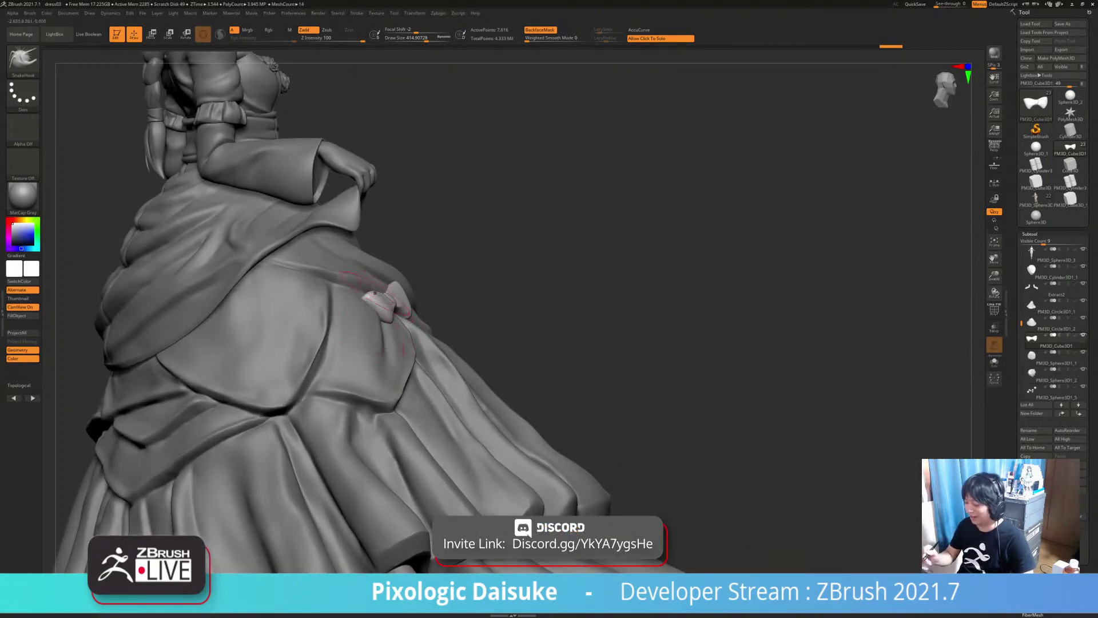
ctrl+right_drag(379, 303, 385, 337)
mouse_move(384, 274)
right_down()
mouse_move(358, 306)
mouse_move(401, 294)
right_up()
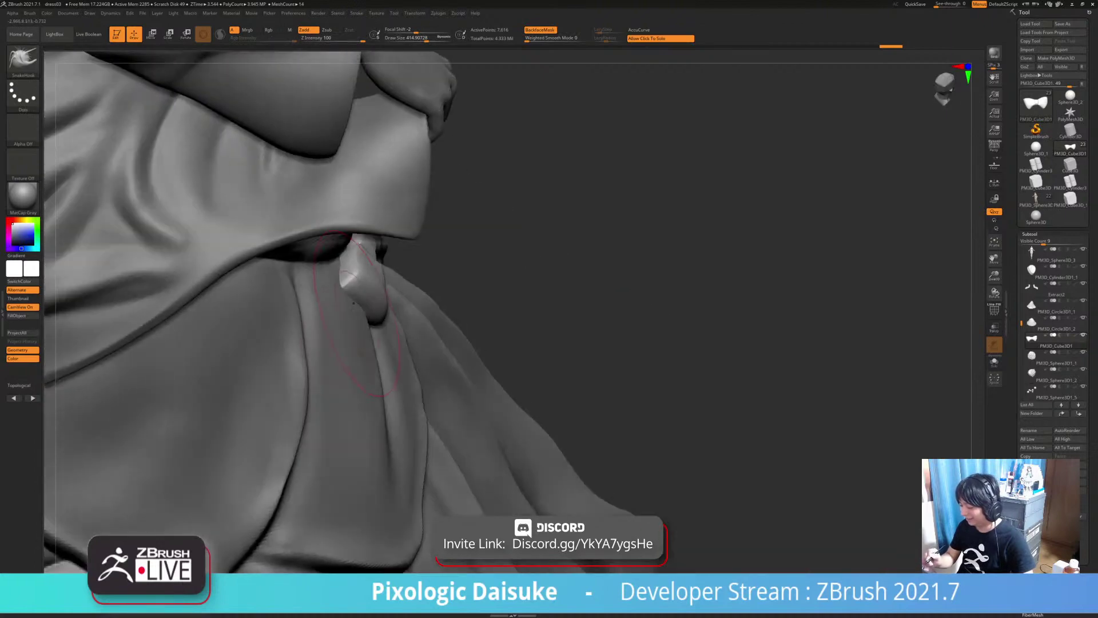
drag(382, 300, 369, 296)
Turn off backface masking, reduce the draw size to about 228 and pull the bow's loops closer to the skirt
mouse_move(369, 296)
right_down()
mouse_move(280, 312)
mouse_move(205, 280)
right_up()
click(539, 30)
click(416, 38)
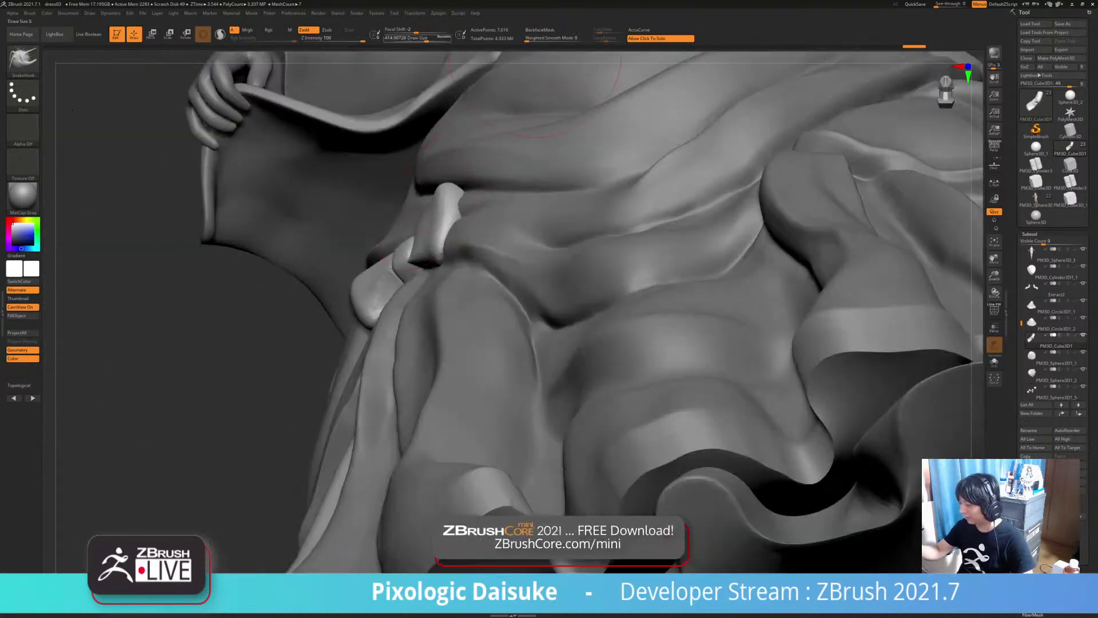
drag(378, 354, 387, 286)
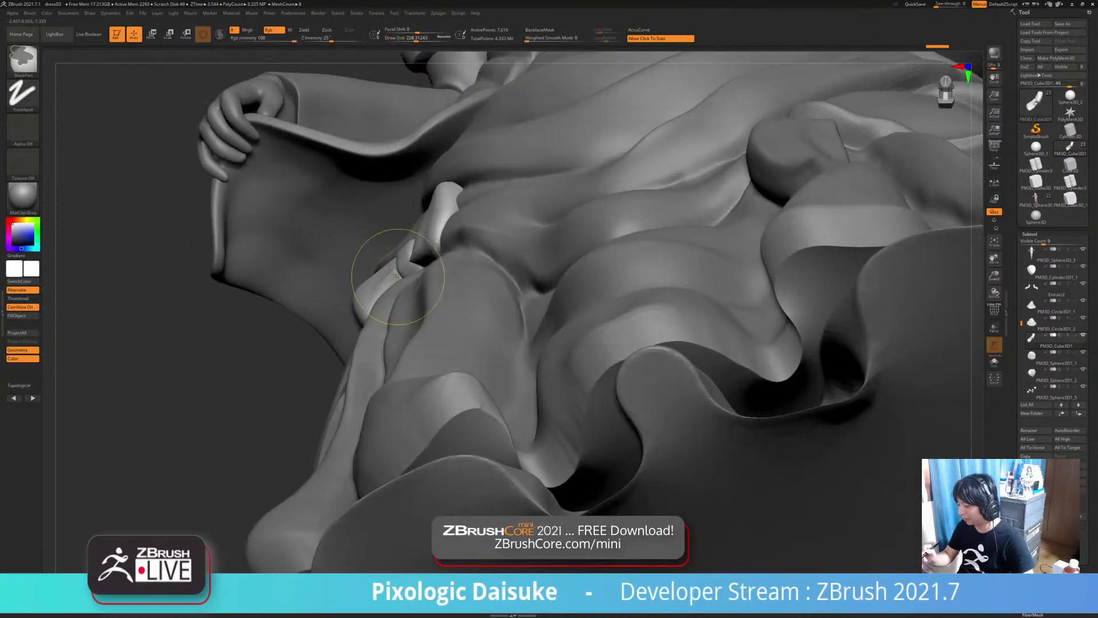
mouse_move(400, 282)
right_down()
mouse_move(389, 268)
mouse_move(415, 294)
mouse_move(420, 280)
right_up()
drag(421, 323, 363, 290)
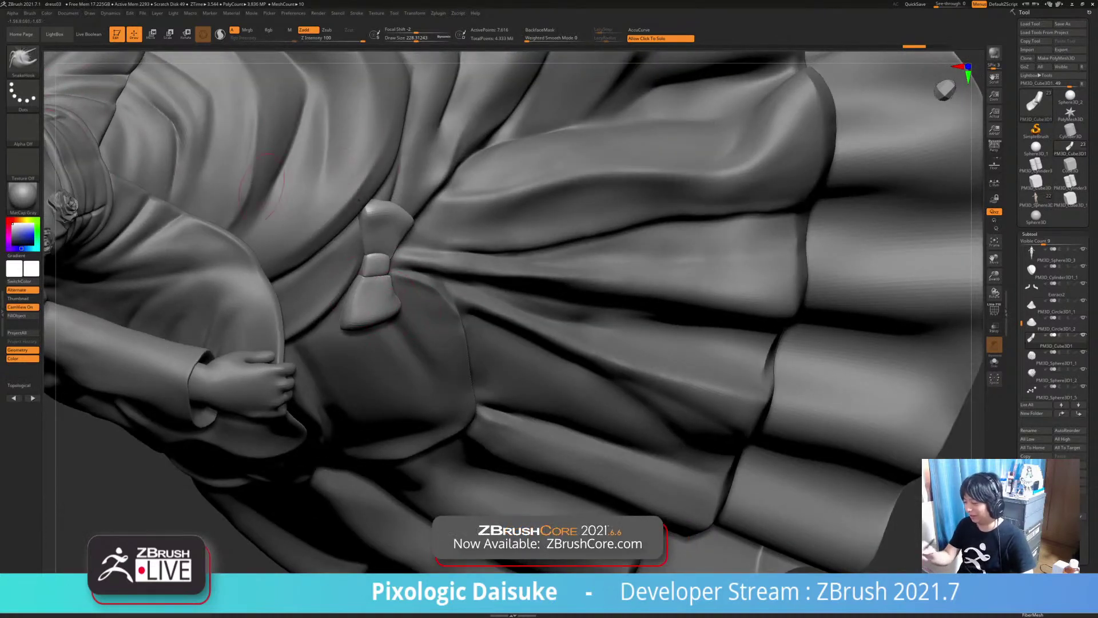
Turn on topological brush masking and reshape the bow loop near the figure's hand
click(22, 385)
right_drag(378, 255, 385, 288)
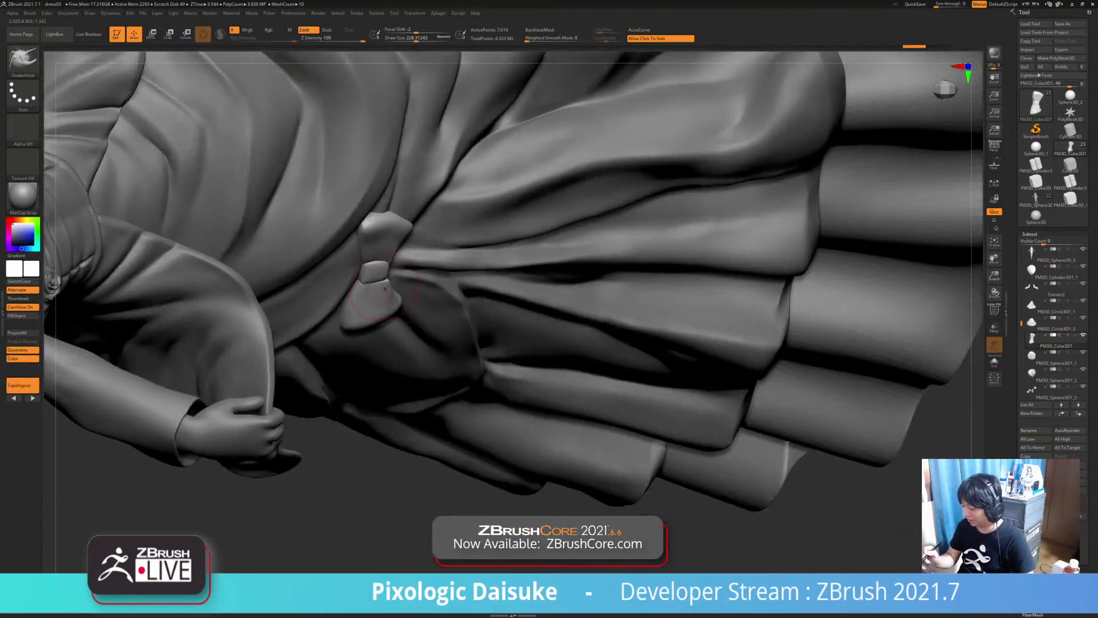
mouse_move(389, 280)
mouse_down()
mouse_move(375, 226)
mouse_move(389, 279)
mouse_move(375, 269)
mouse_up()
ctrl+right_drag(408, 234, 430, 240)
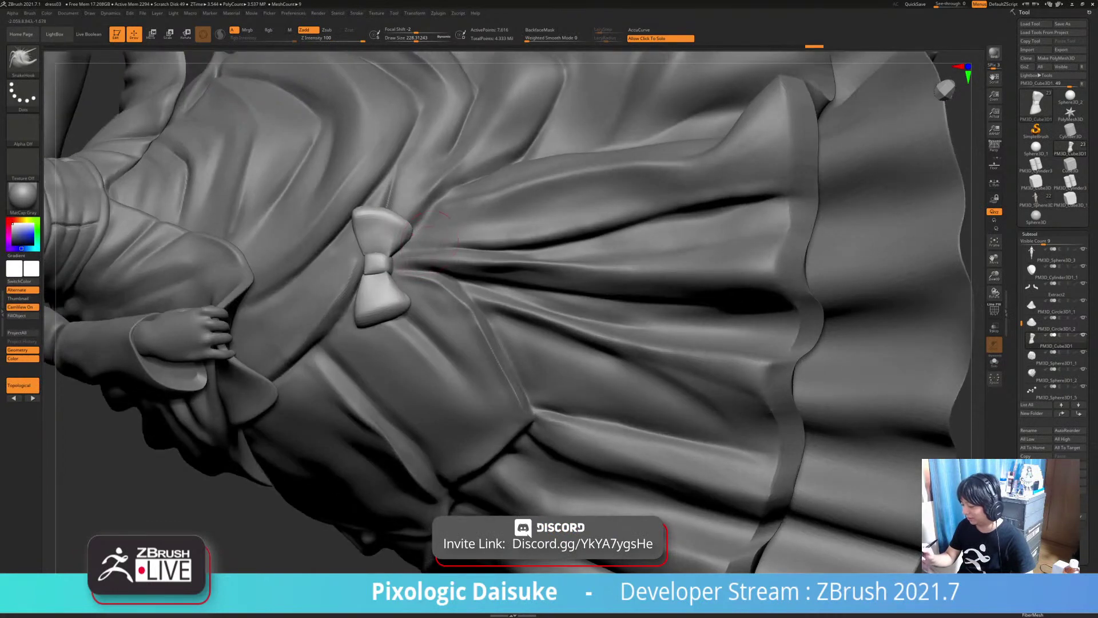
Turn off topological brush masking and nudge the bow's knot and adjoining loop edge with short SnakeHook strokes
click(23, 385)
drag(392, 259, 386, 258)
right_drag(424, 229, 423, 242)
drag(404, 243, 399, 240)
right_drag(421, 229, 422, 235)
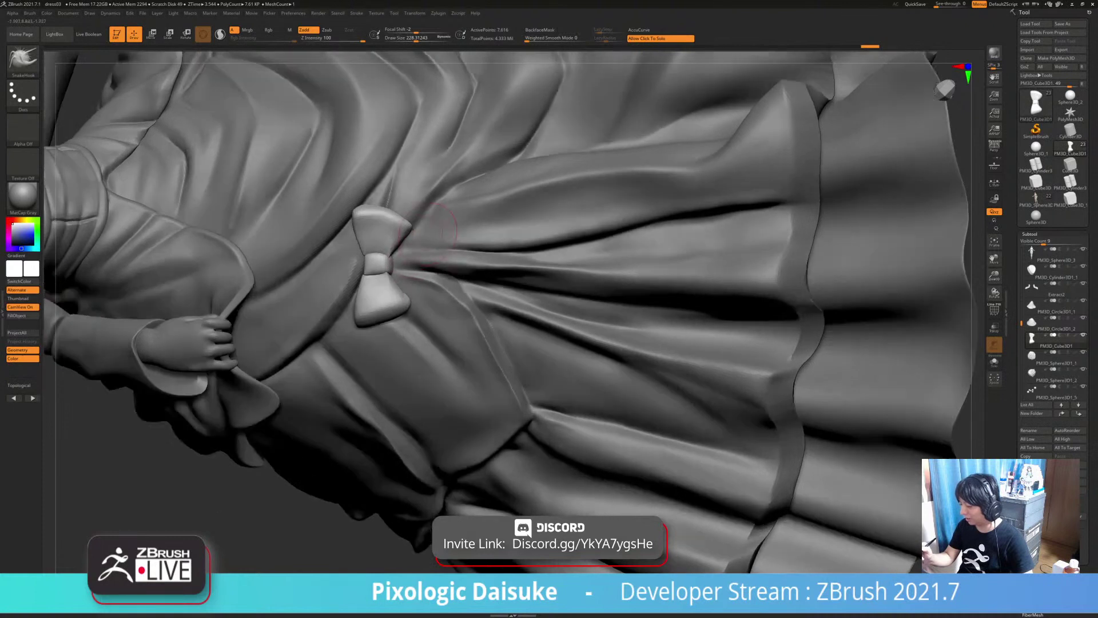
drag(404, 240, 400, 241)
right_drag(416, 240, 427, 229)
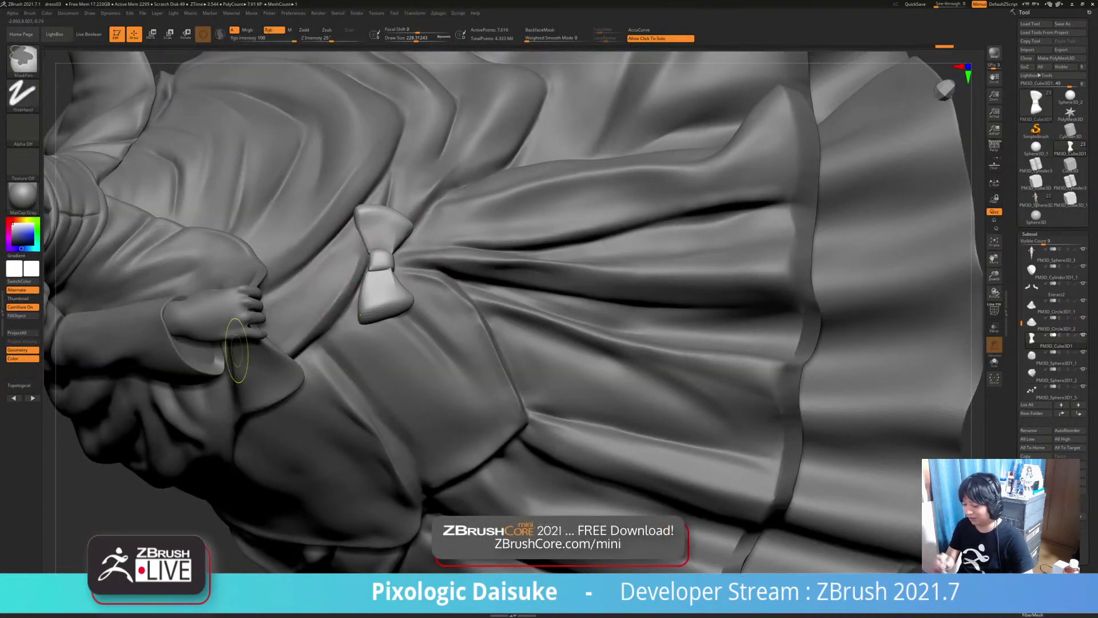
Turn topological brush masking back on and refine the bow loop's contour where it joins the knot
key(t)
right_drag(346, 284, 350, 298)
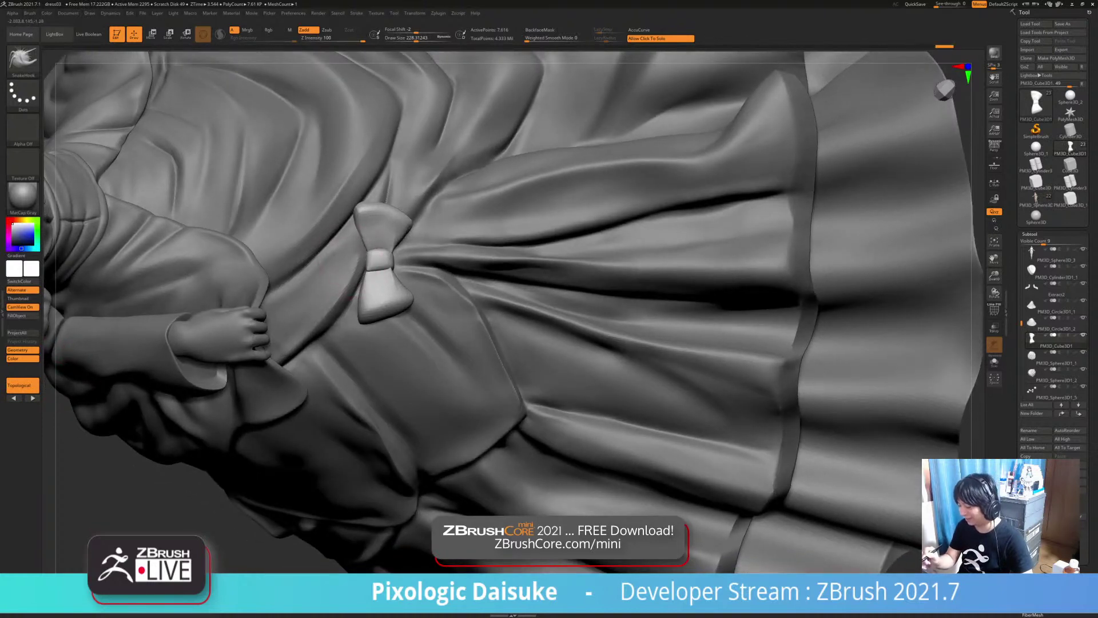
right_drag(318, 291, 349, 294)
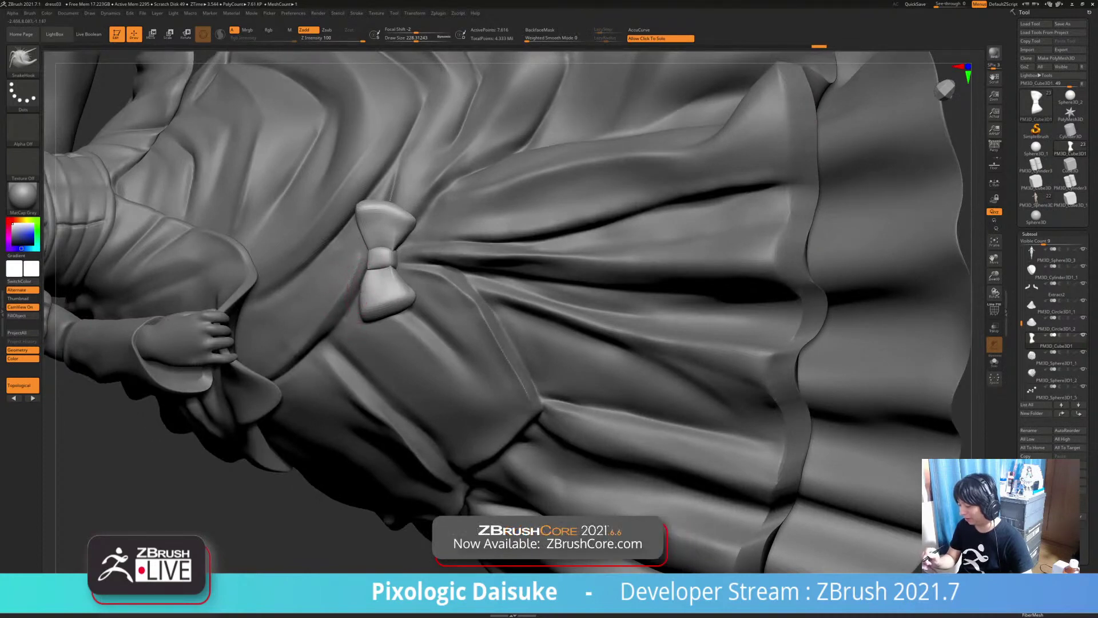
right_drag(361, 299, 345, 246)
drag(366, 286, 370, 280)
right_drag(366, 269, 373, 252)
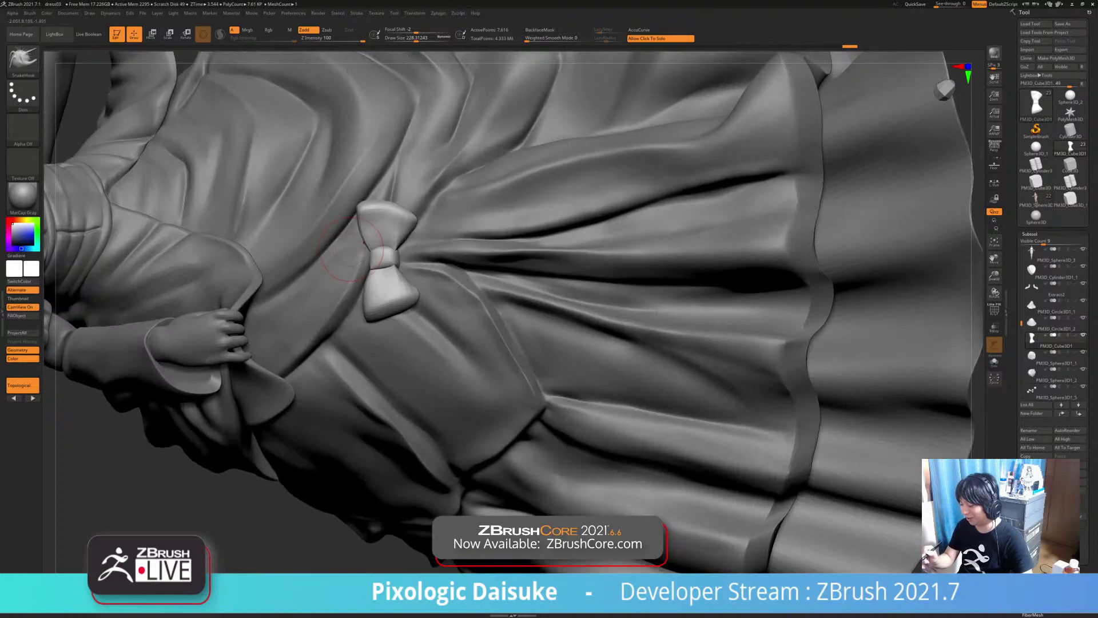
drag(374, 269, 380, 269)
mouse_move(372, 274)
ctrl+right_down()
mouse_move(364, 242)
mouse_move(366, 297)
mouse_move(361, 264)
mouse_move(374, 252)
ctrl+right_up()
right_drag(374, 298, 369, 252)
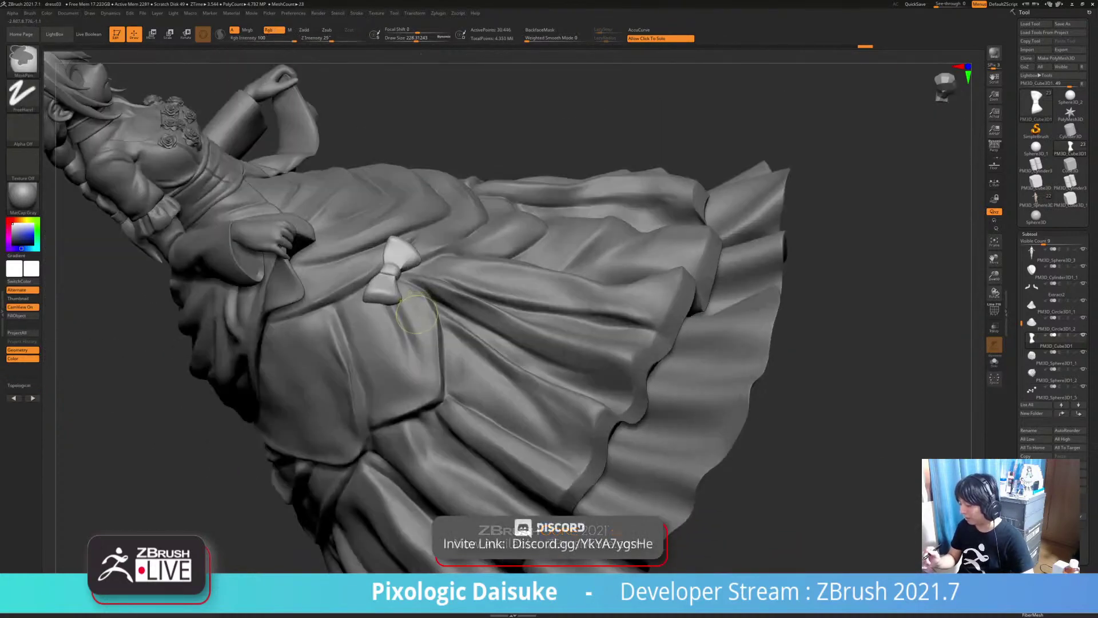
Face the bow from the front and pull out the edge of the loop farther from the hand
mouse_move(401, 301)
ctrl+right_down()
mouse_move(394, 252)
mouse_move(420, 274)
mouse_move(386, 304)
mouse_move(452, 321)
mouse_move(395, 286)
mouse_move(338, 280)
mouse_move(403, 355)
mouse_move(403, 343)
ctrl+right_up()
right_drag(366, 286, 457, 286)
drag(451, 249, 454, 240)
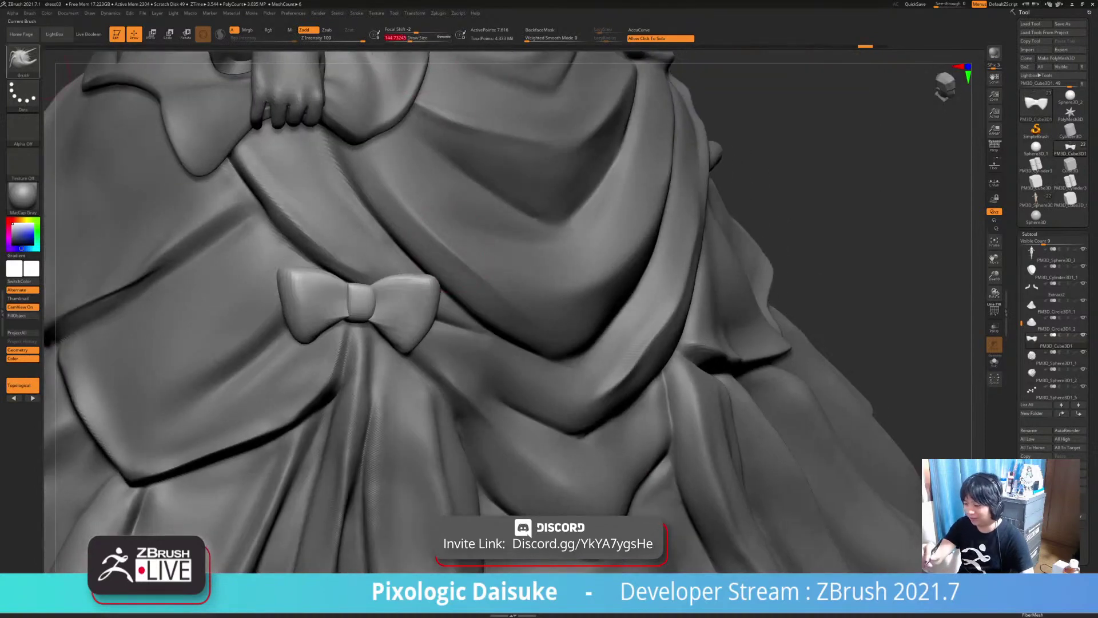
Switch to the ClayBuildup brush with a draw size of about 97 and sculpt small folds into the bow's knot
click(23, 58)
click(101, 65)
drag(410, 39, 406, 38)
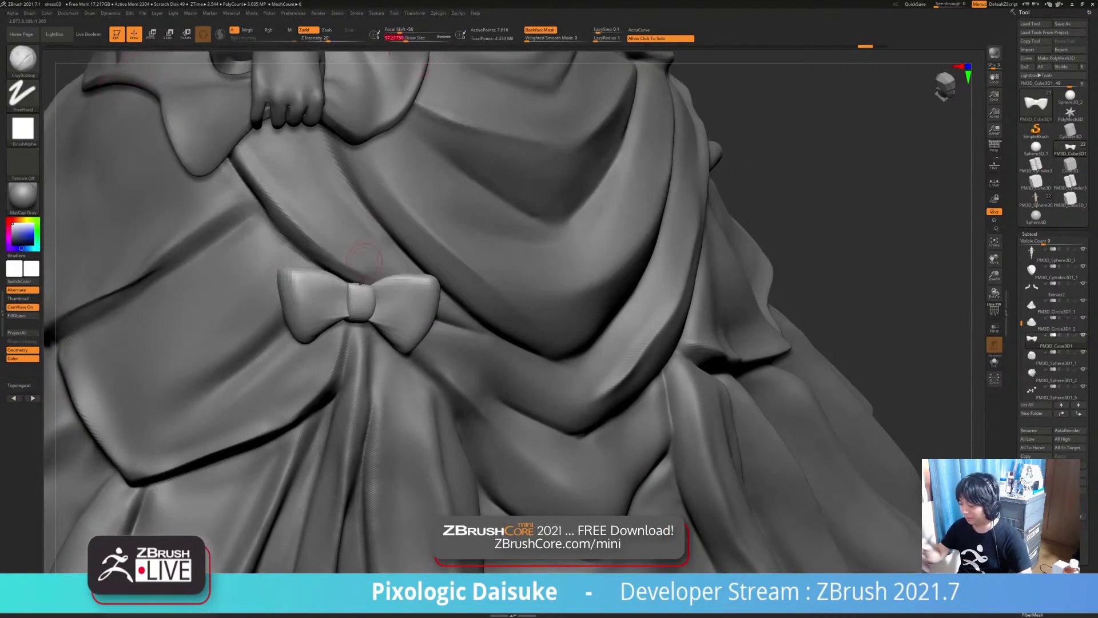
right_drag(532, 281, 548, 239)
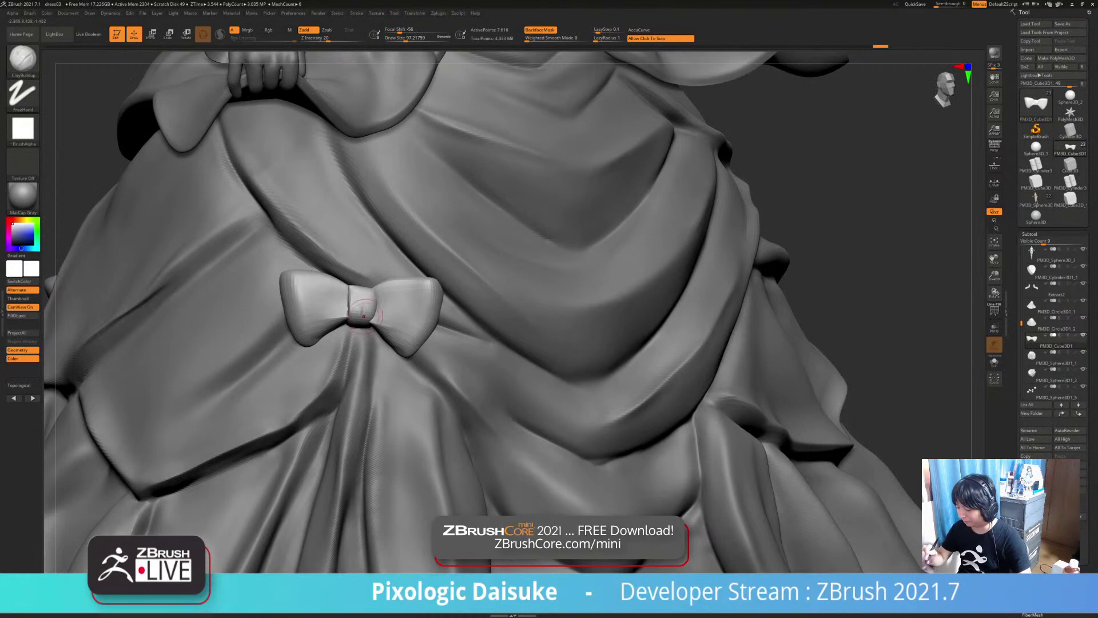
right_drag(363, 316, 435, 322)
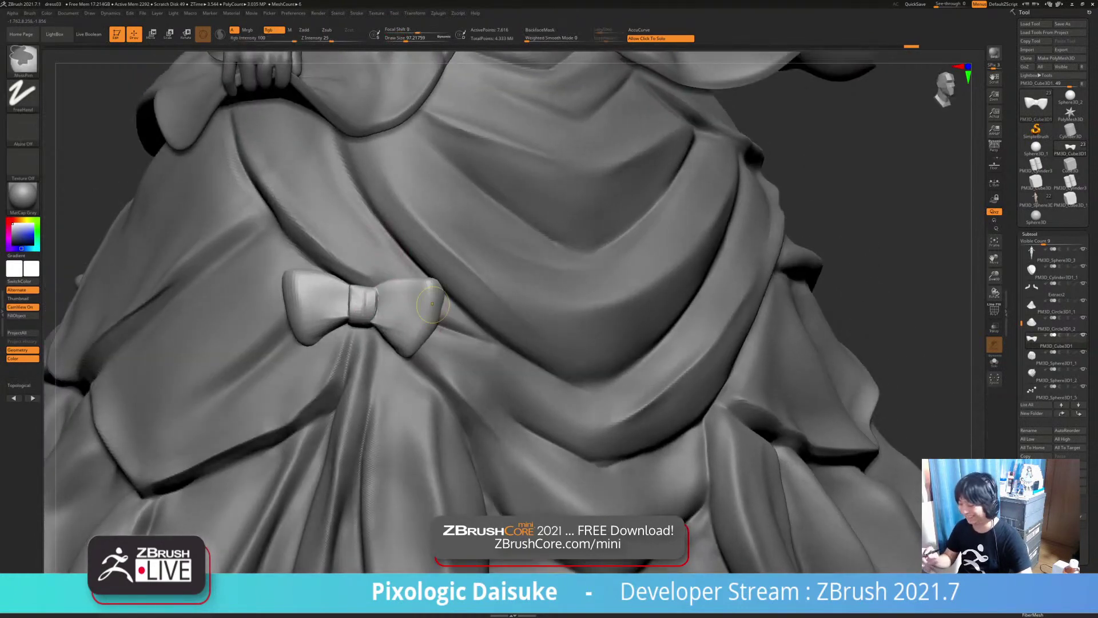
Subdivide the bow once and smooth the area where the knot meets the adjoining loop
key(ctrl+d)
ctrl+right_drag(392, 292, 386, 314)
shift+drag(380, 295, 378, 306)
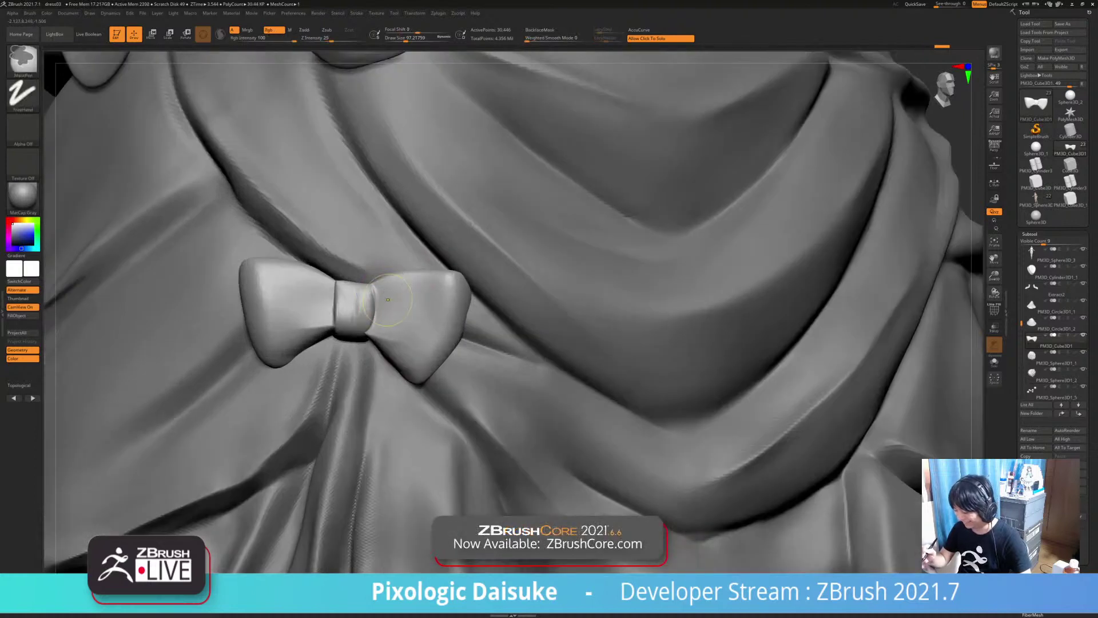
mouse_move(391, 325)
ctrl+right_down()
mouse_move(391, 305)
mouse_move(403, 329)
ctrl+right_up()
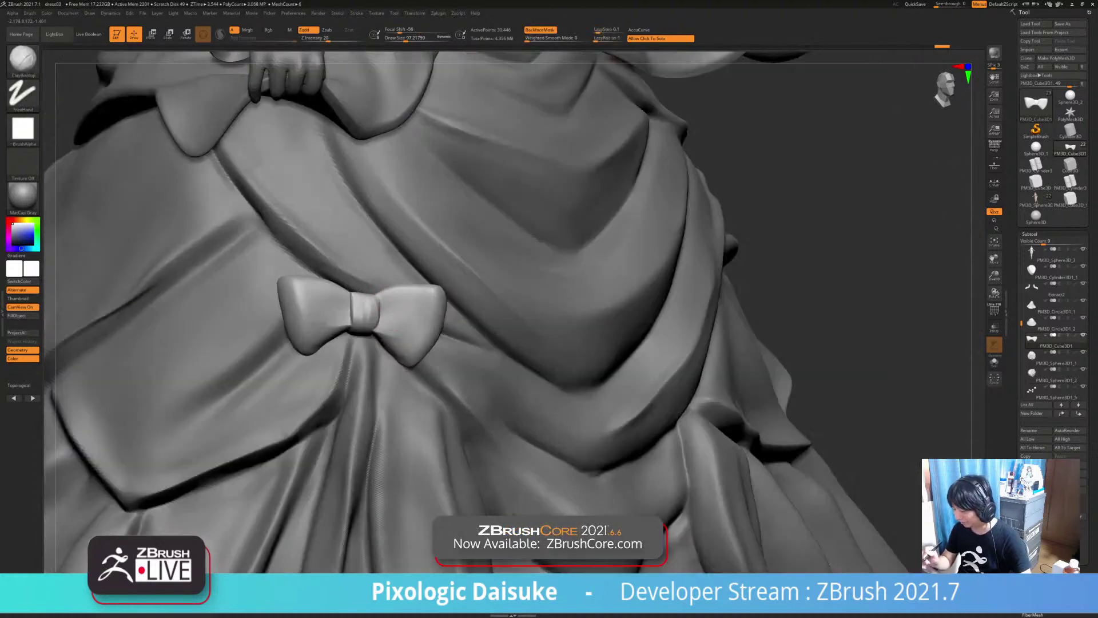
Smooth the surface of the bow's loops around the knot
key(shift)
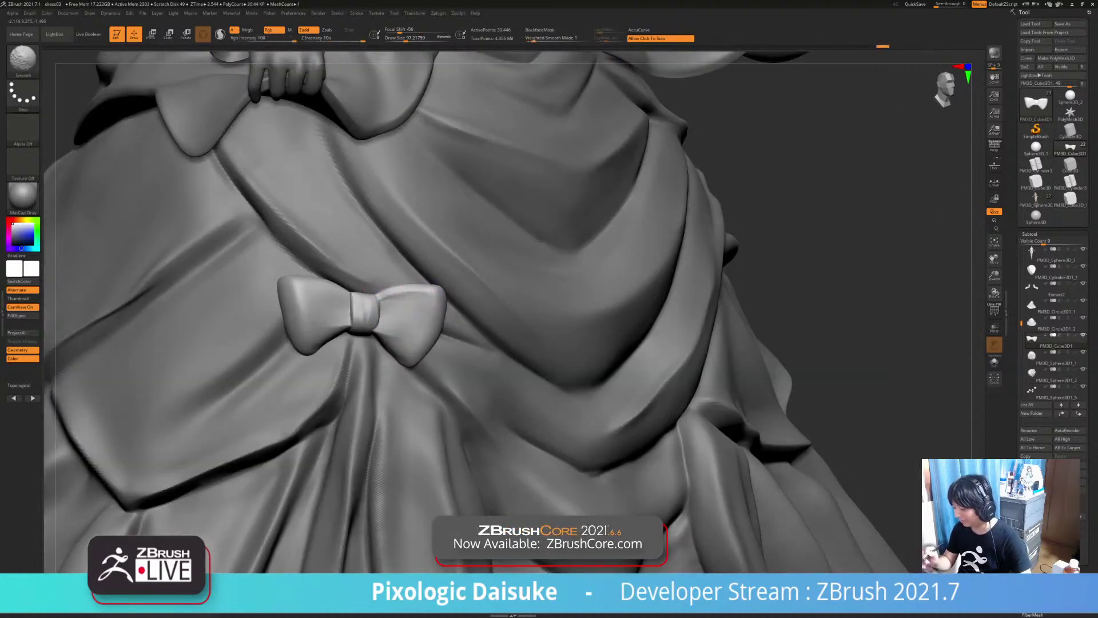
right_drag(444, 298, 339, 299)
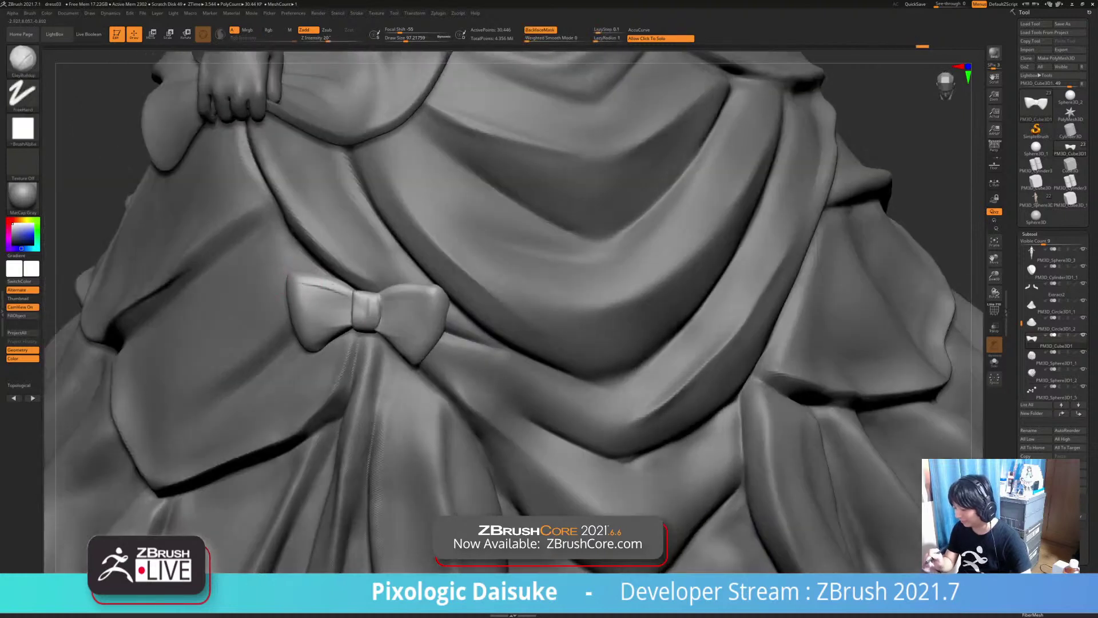
mouse_move(339, 299)
shift+mouse_down()
mouse_move(310, 295)
mouse_move(365, 319)
shift+mouse_up()
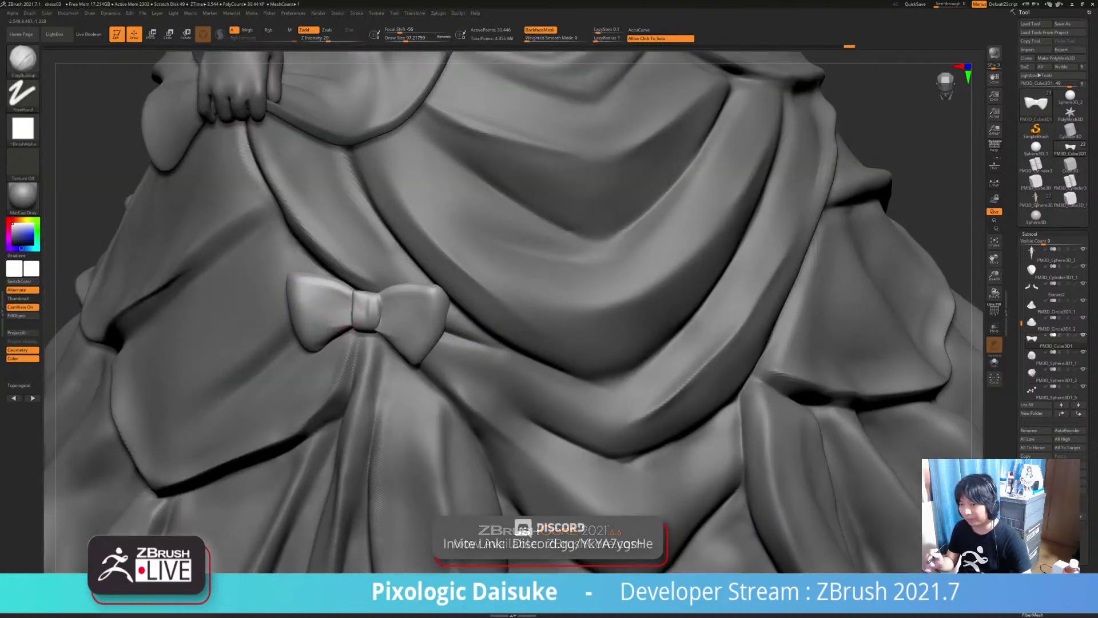
right_drag(342, 303, 315, 308)
mouse_move(316, 308)
shift+mouse_down()
mouse_move(331, 302)
mouse_move(368, 324)
shift+mouse_up()
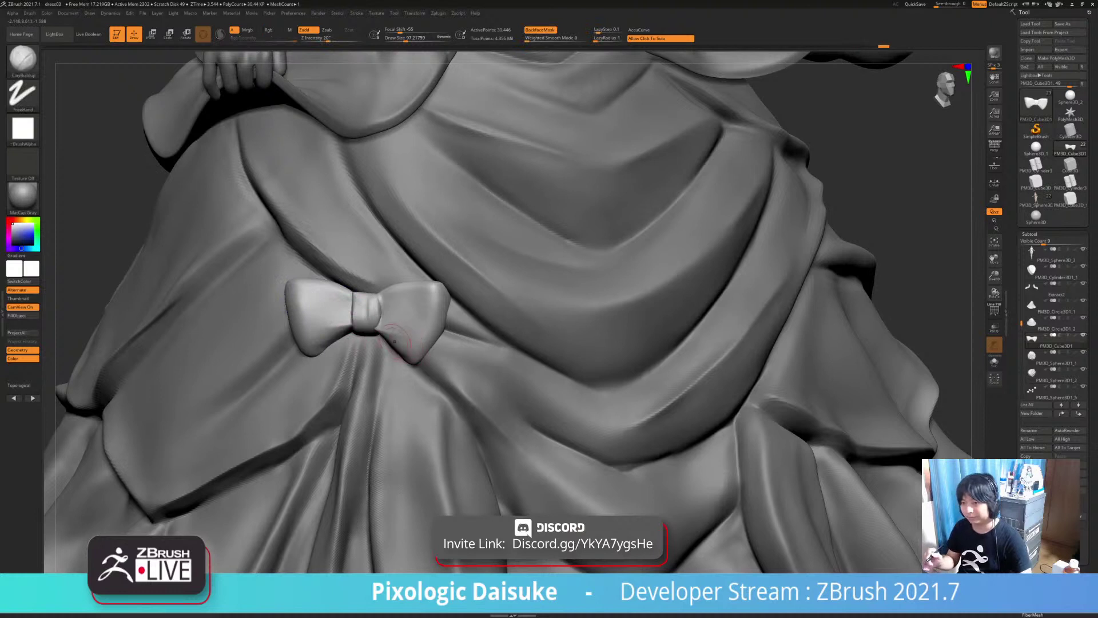
Switch to the DamStandard brush and carve creases where both loops of the bow meet the knot
key(b)
key(d)
key(s)
right_drag(366, 303, 377, 326)
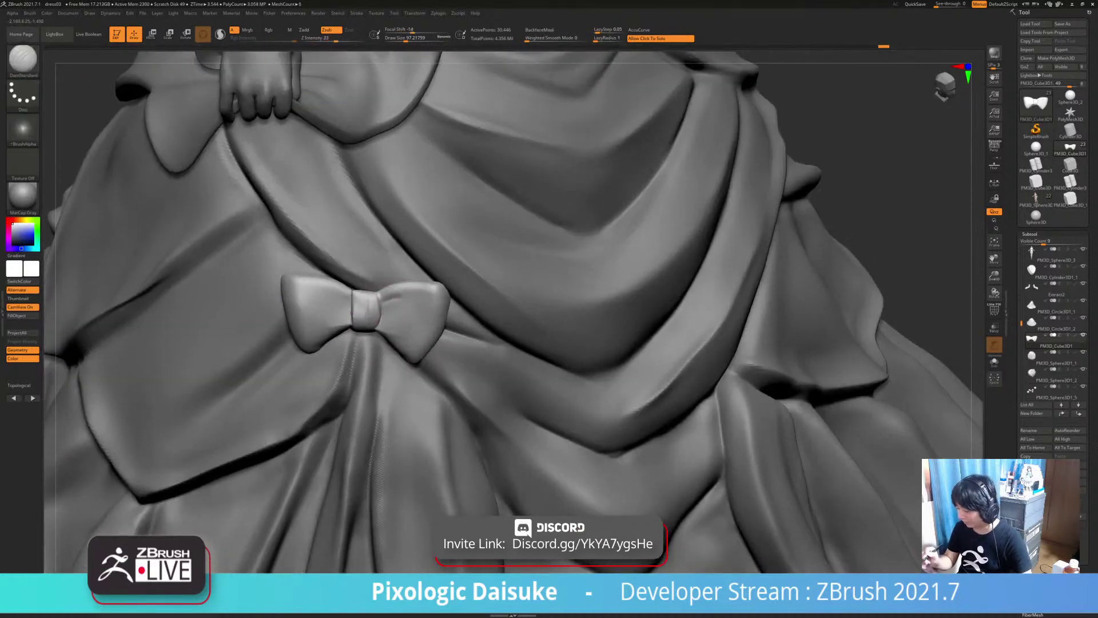
drag(379, 297, 377, 322)
right_drag(366, 321, 384, 305)
mouse_move(385, 301)
mouse_down()
mouse_move(425, 292)
mouse_move(393, 305)
mouse_up()
mouse_move(392, 304)
ctrl+right_down()
mouse_move(390, 258)
mouse_move(389, 303)
mouse_move(366, 292)
ctrl+right_up()
mouse_move(356, 280)
mouse_down()
mouse_move(398, 294)
mouse_move(401, 307)
mouse_up()
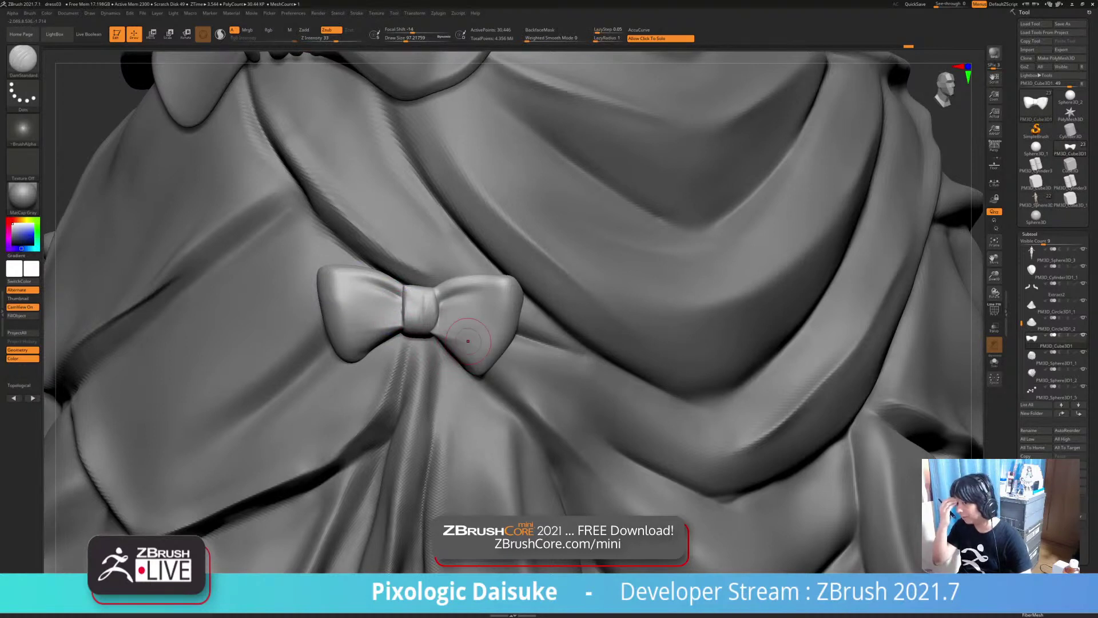
Carve a crease along the lower edge of the loop nearer the hand and smooth it
mouse_move(386, 333)
right_down()
mouse_move(360, 326)
mouse_move(377, 335)
right_up()
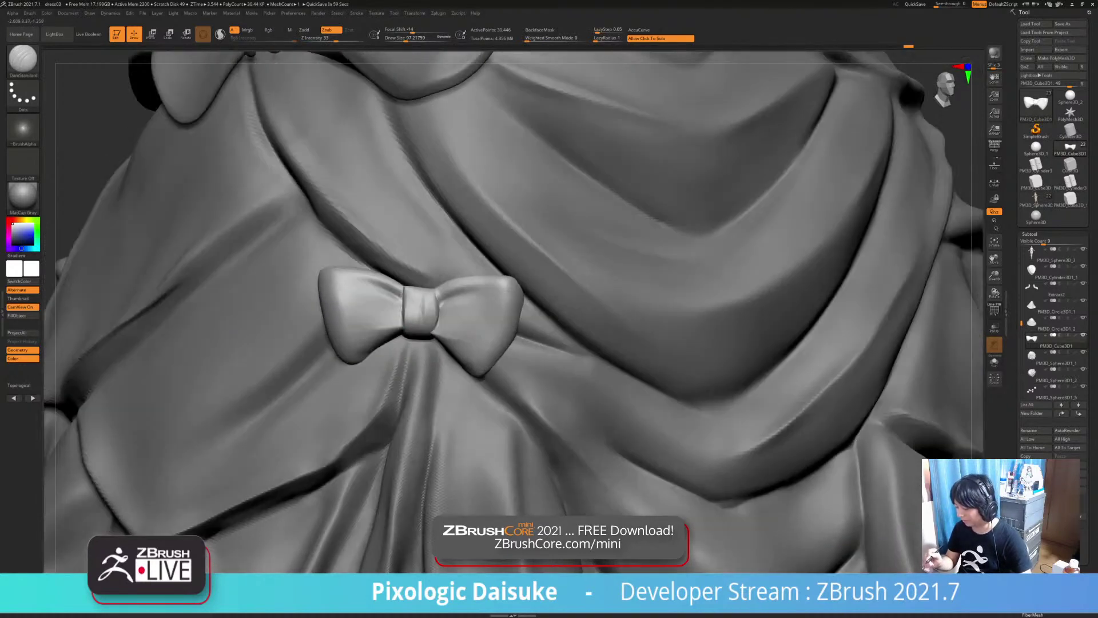
drag(359, 346, 396, 331)
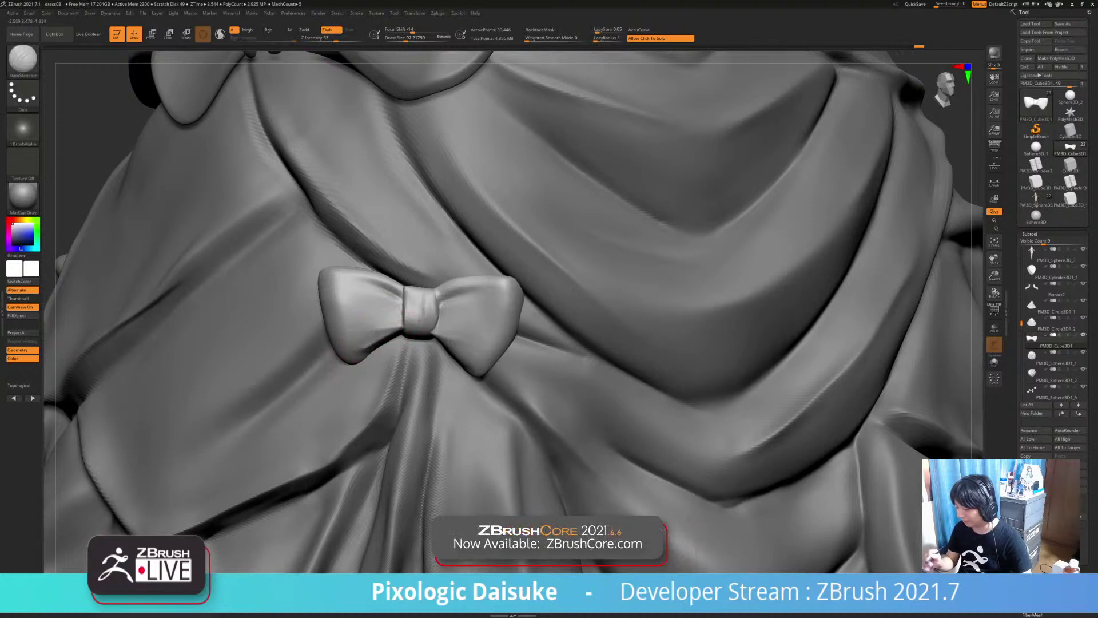
right_drag(356, 355, 350, 338)
shift+drag(361, 350, 390, 336)
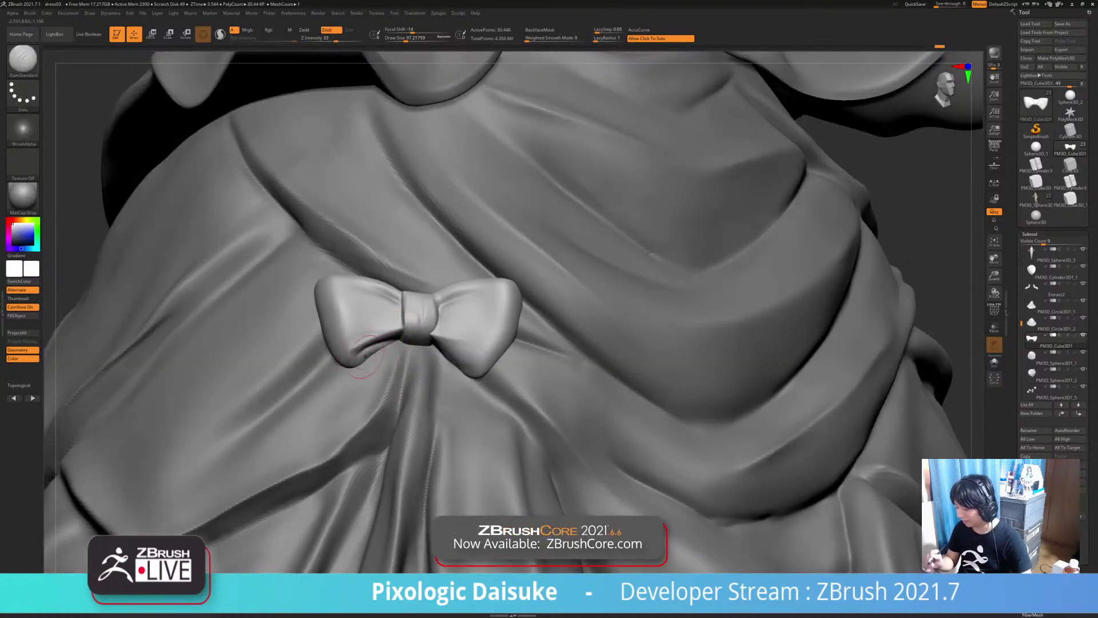
key(shift)
shift+drag(355, 350, 395, 332)
Try to carve a crease along the lower edge of the loop farther from the hand
mouse_move(443, 321)
ctrl+right_down()
mouse_move(441, 303)
mouse_move(469, 306)
ctrl+right_up()
drag(436, 336, 467, 360)
key(ctrl+z)
right_drag(467, 361, 409, 360)
drag(436, 338, 468, 364)
mouse_move(467, 364)
right_down()
mouse_move(492, 363)
mouse_move(458, 362)
right_up()
drag(436, 336, 469, 363)
key(ctrl+z)
key(ctrl+z)
Switch to the SnakeHook brush and set its draw size to about 344
mouse_move(469, 360)
ctrl+right_down()
mouse_move(464, 309)
mouse_move(497, 310)
mouse_move(453, 320)
ctrl+right_up()
mouse_move(453, 394)
ctrl+right_down()
mouse_move(446, 355)
mouse_move(437, 409)
ctrl+right_up()
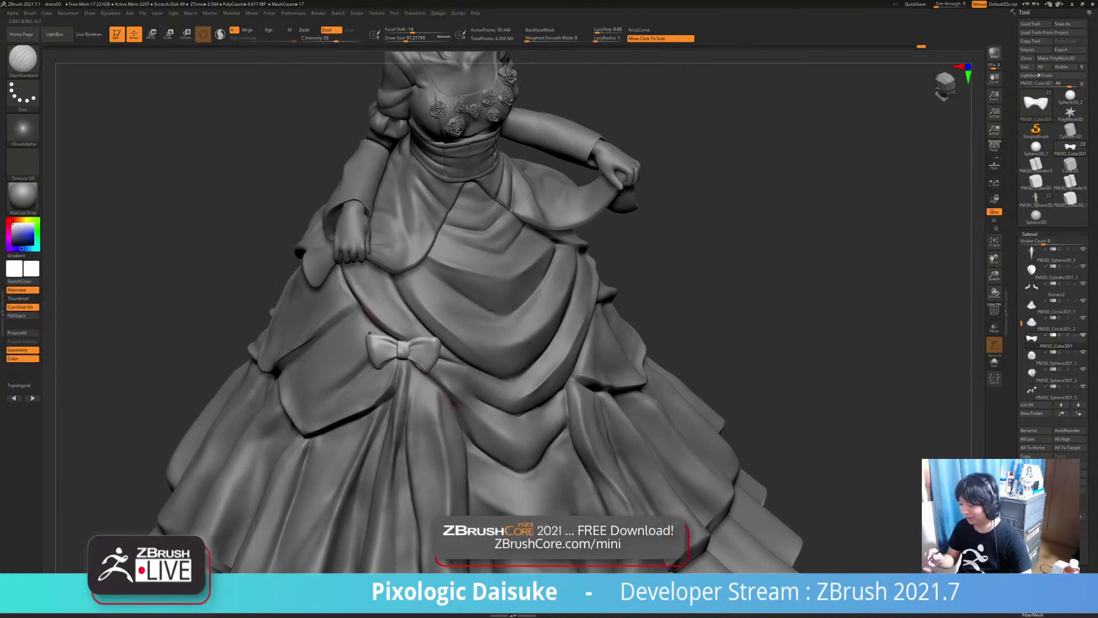
key(b)
key(s)
key(h)
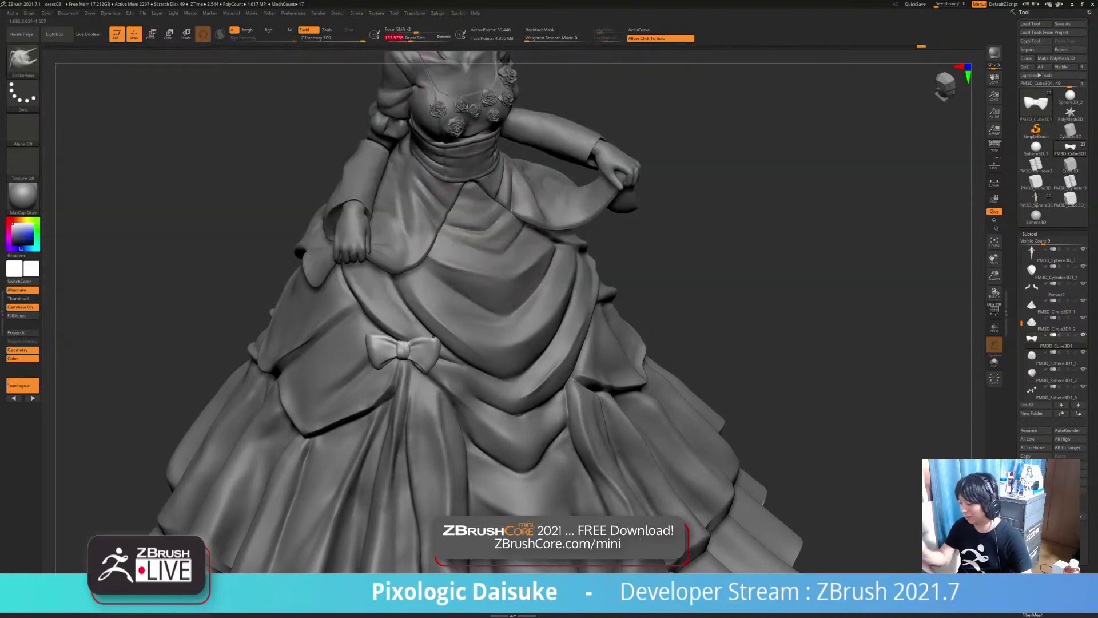
drag(410, 39, 415, 39)
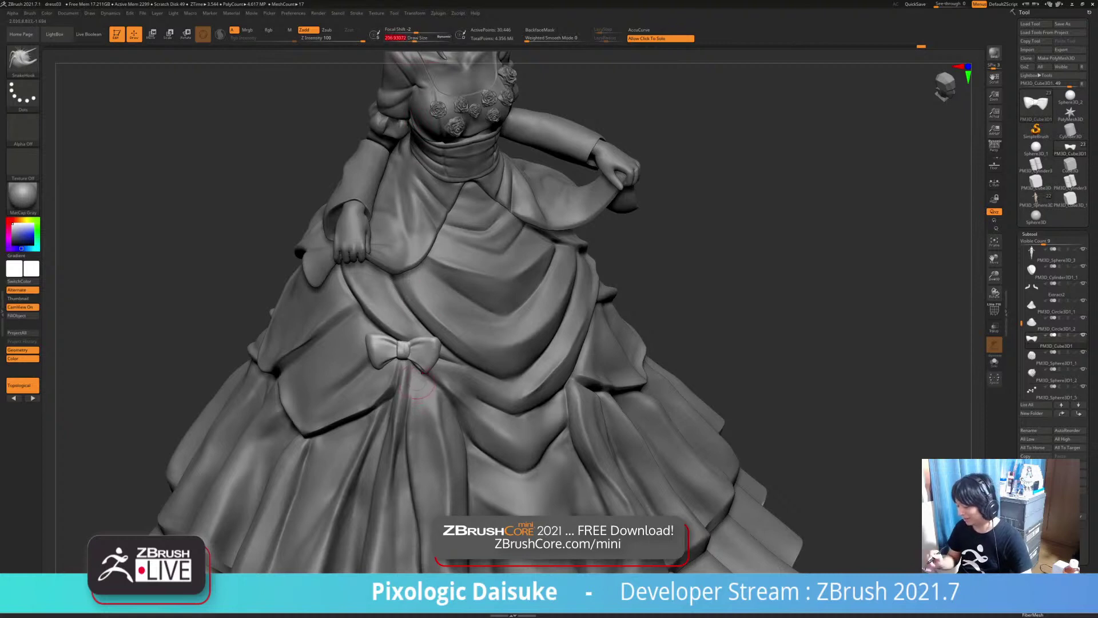
mouse_move(420, 394)
right_down()
mouse_move(424, 368)
mouse_move(444, 382)
right_up()
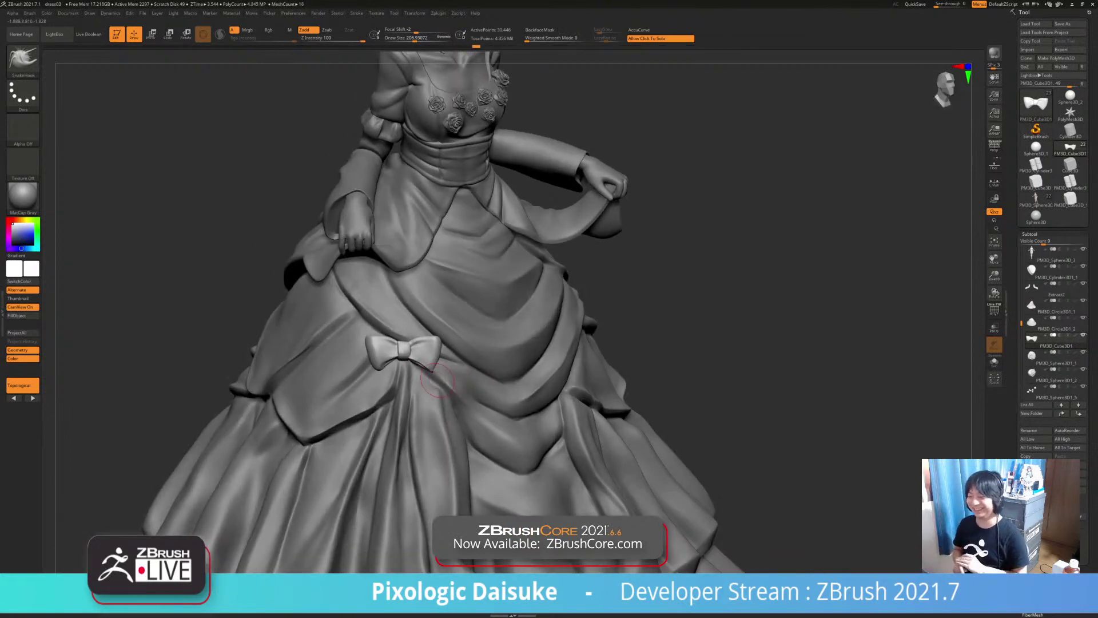
key(bracketright)
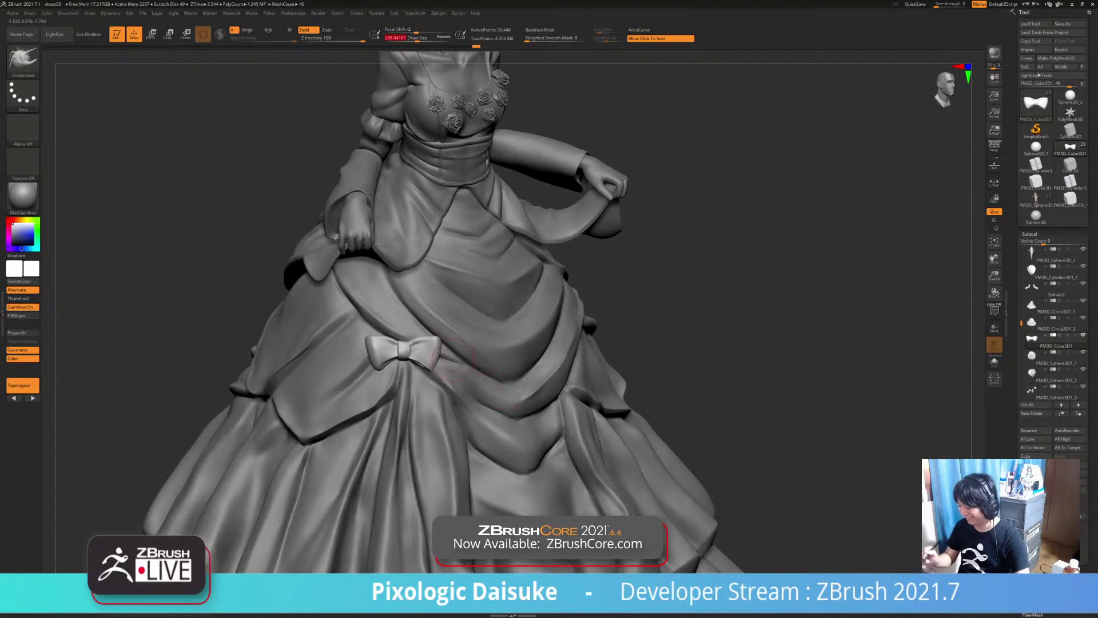
mouse_move(501, 390)
right_down()
mouse_move(457, 360)
mouse_move(359, 363)
mouse_move(385, 351)
mouse_move(350, 349)
mouse_move(392, 351)
mouse_move(375, 399)
mouse_move(360, 376)
mouse_move(405, 386)
mouse_move(384, 378)
mouse_move(400, 366)
mouse_move(431, 387)
mouse_move(421, 400)
mouse_move(414, 380)
mouse_move(429, 286)
right_up()
key(ctrl+shift+s)
right_drag(578, 357, 516, 445)
alt+right_drag(500, 405, 477, 400)
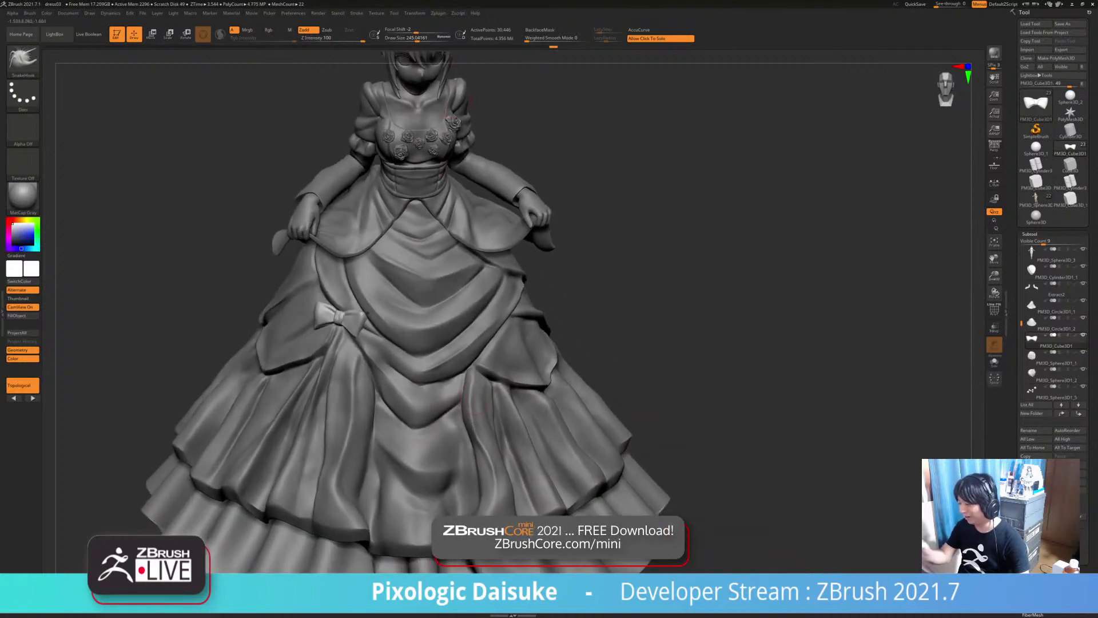
drag(417, 39, 423, 39)
mouse_move(434, 372)
right_down()
mouse_move(378, 343)
mouse_move(377, 356)
mouse_move(394, 346)
mouse_move(364, 327)
mouse_move(366, 369)
mouse_move(341, 351)
mouse_move(331, 362)
mouse_move(359, 364)
mouse_move(354, 350)
mouse_move(743, 420)
right_up()
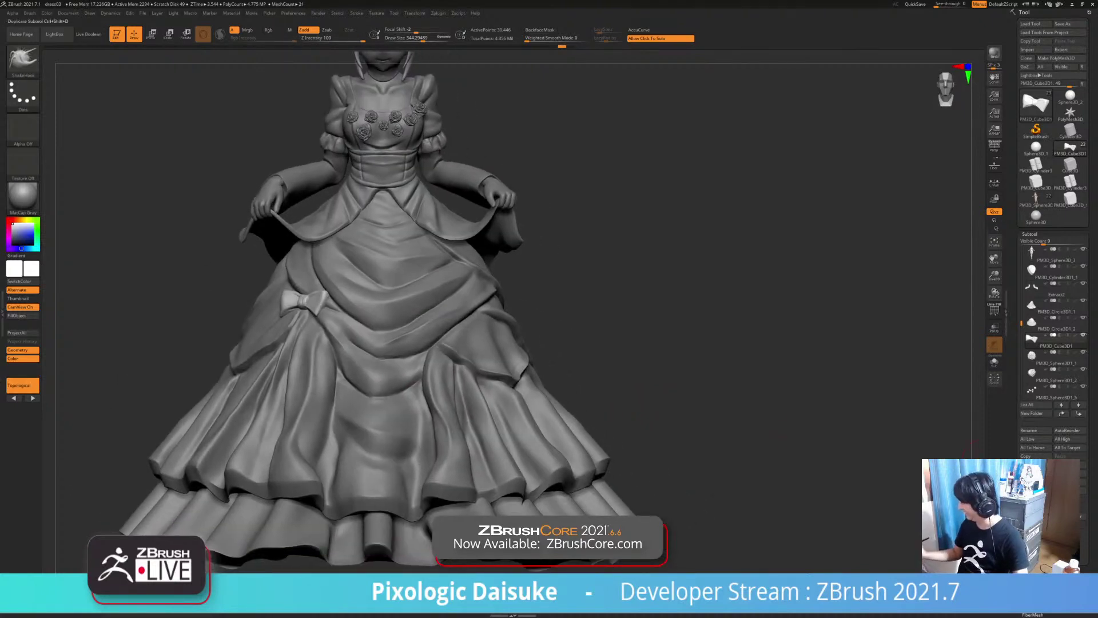
Duplicate the bow and mirror the copy to the opposite side of the skirt
key(ctrl+shift+d)
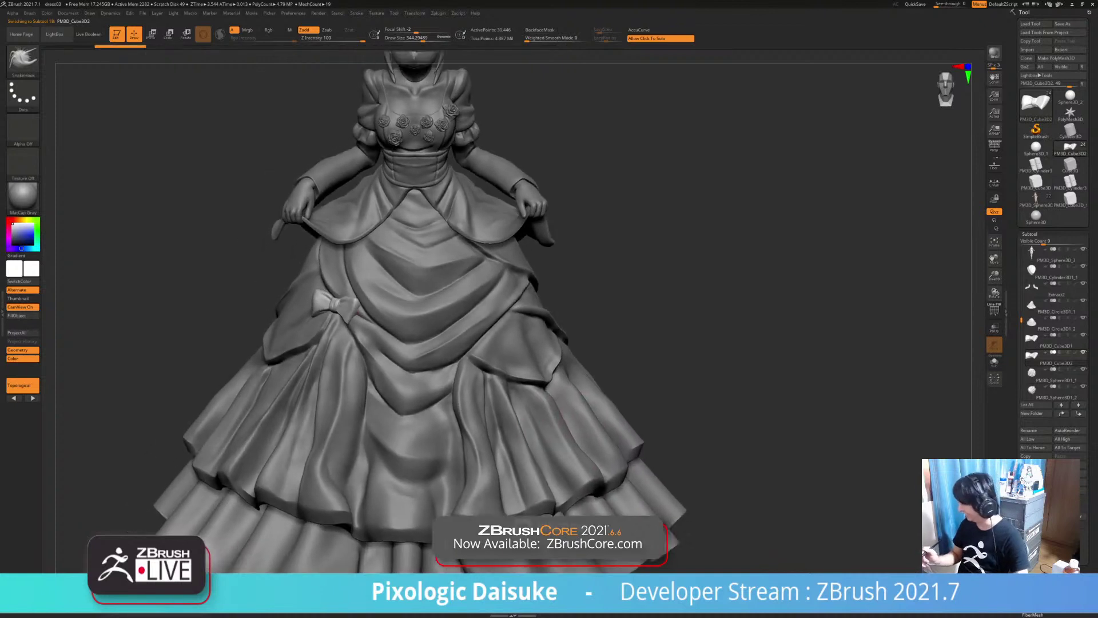
alt+right_drag(358, 313, 311, 318)
key(ctrl+shift+m)
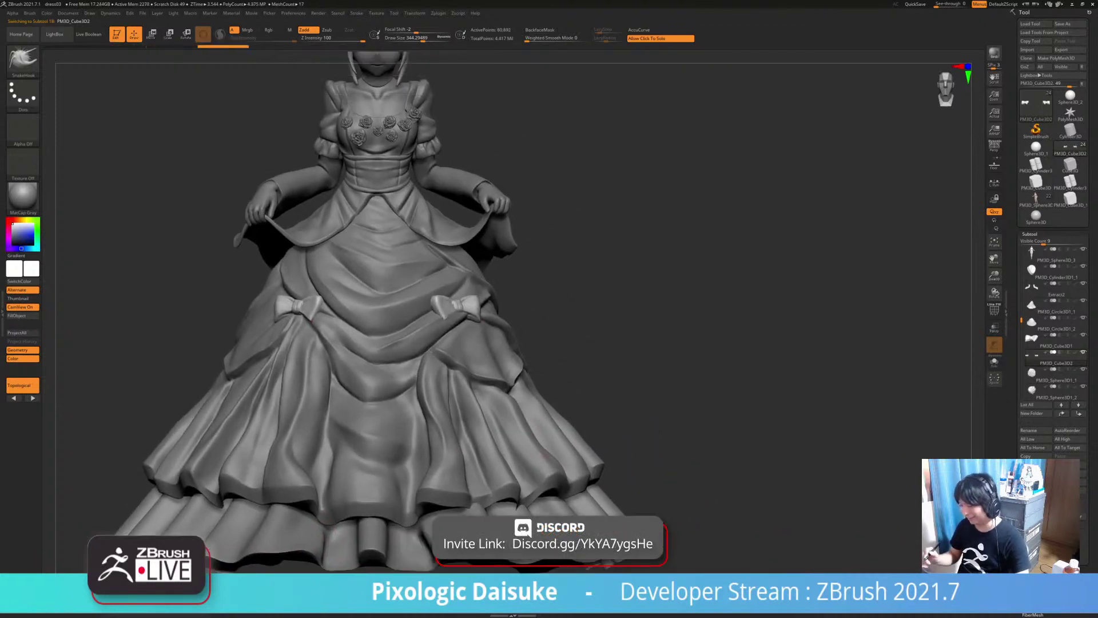
key(ctrl+z)
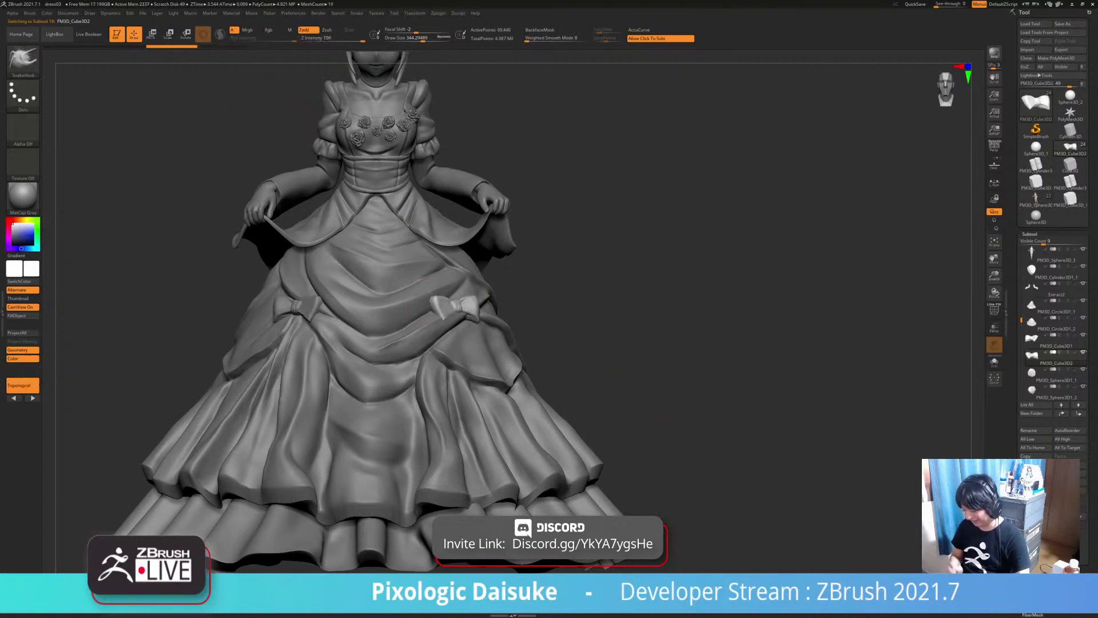
right_drag(469, 343, 375, 379)
Move the mirrored bow outward along the drape with the transform gizmo
click(152, 34)
click(265, 255)
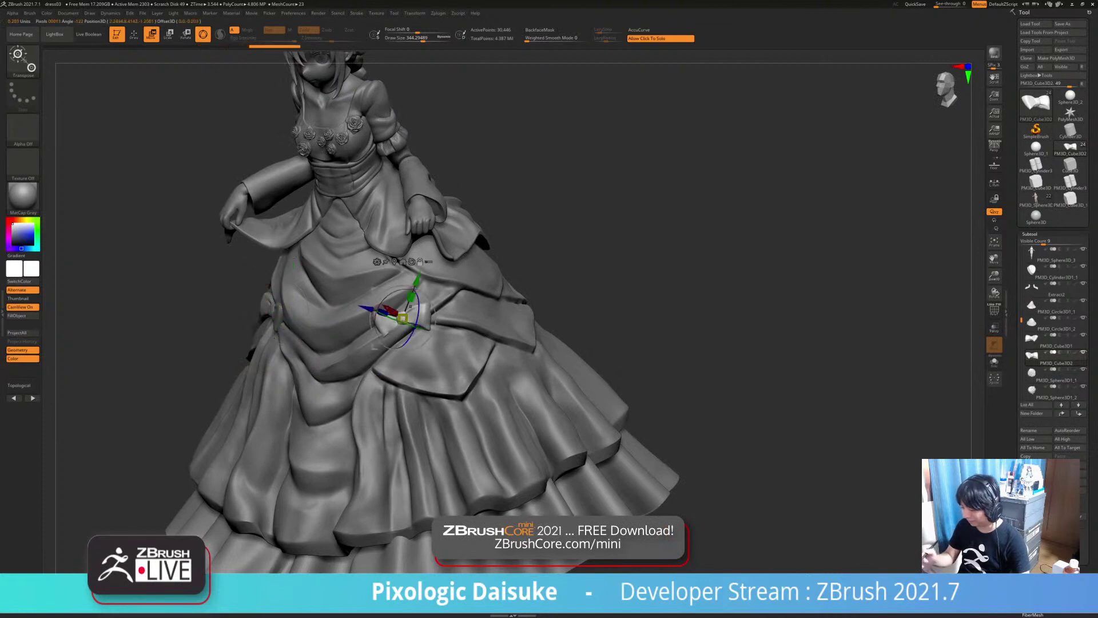
drag(430, 346, 458, 342)
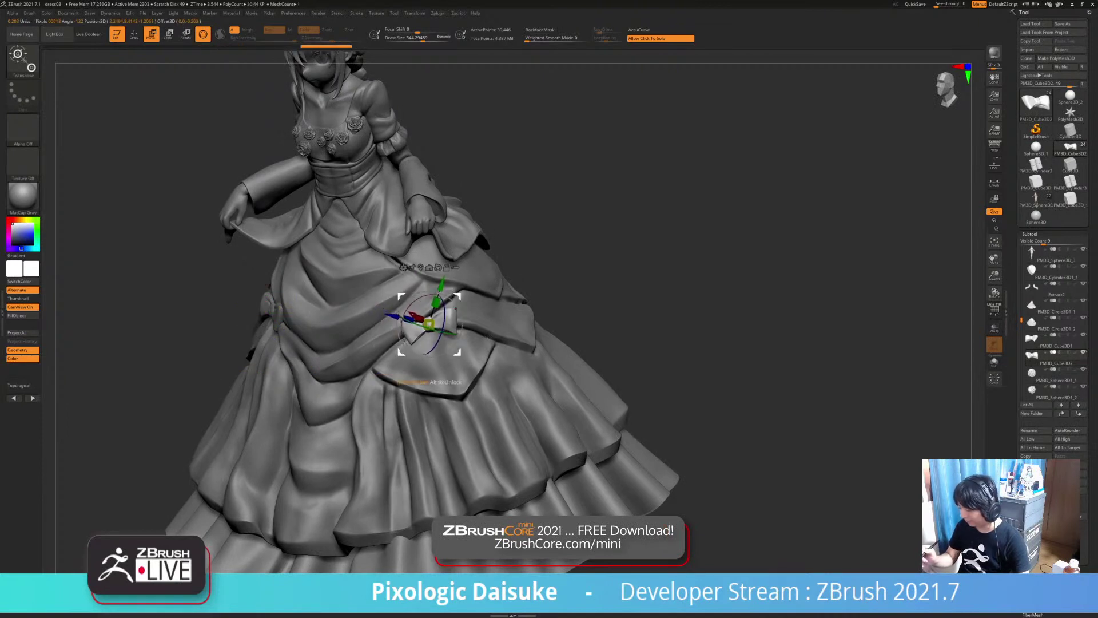
right_drag(458, 346, 509, 348)
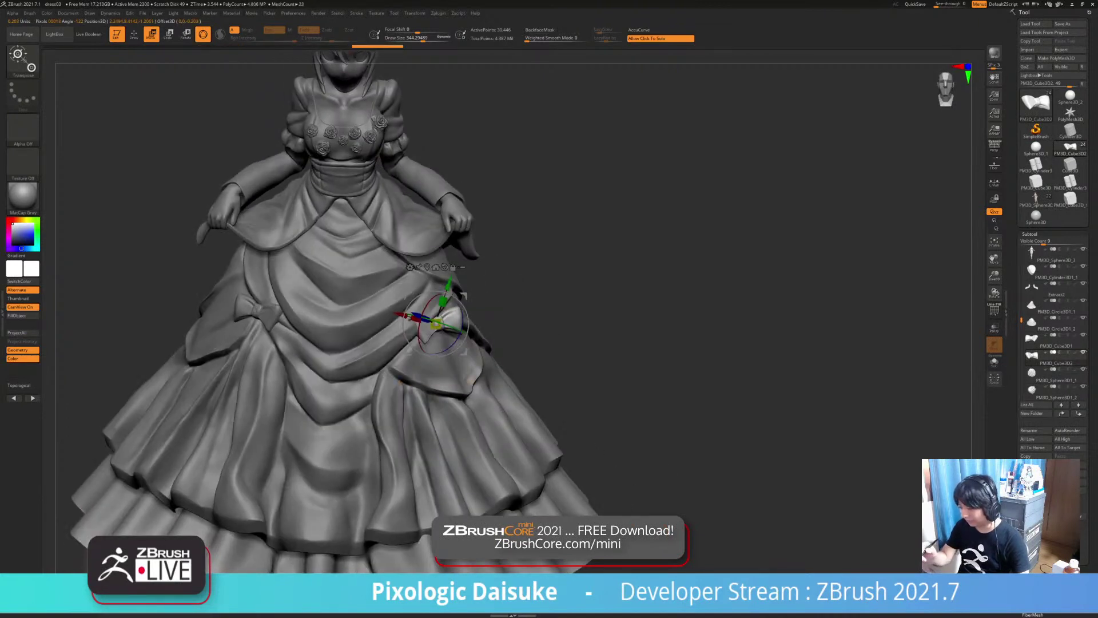
Rotate the mirrored bow by about 9 degrees to follow the drape
mouse_move(476, 313)
right_down()
mouse_move(421, 312)
mouse_move(407, 351)
mouse_move(404, 312)
right_up()
key(q)
key(w)
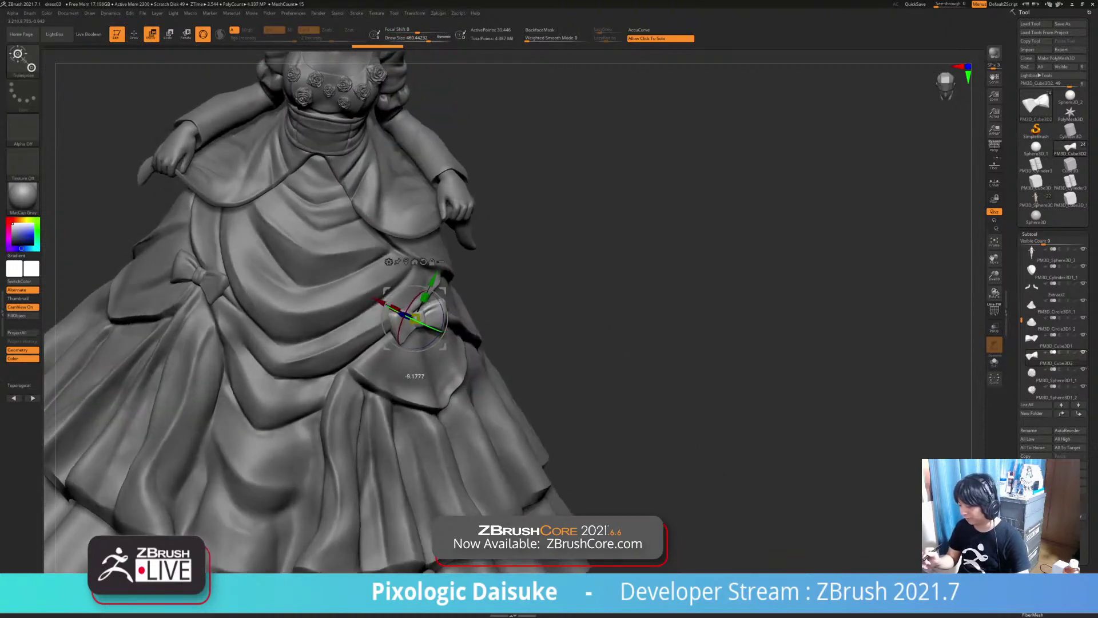
drag(425, 324, 429, 325)
mouse_move(429, 324)
right_down()
mouse_move(354, 320)
mouse_move(422, 311)
mouse_move(421, 281)
right_up()
Fine-tune the mirrored bow's orientation with the transform gizmo so it sits against the skirt
key(q)
right_drag(420, 280, 452, 284)
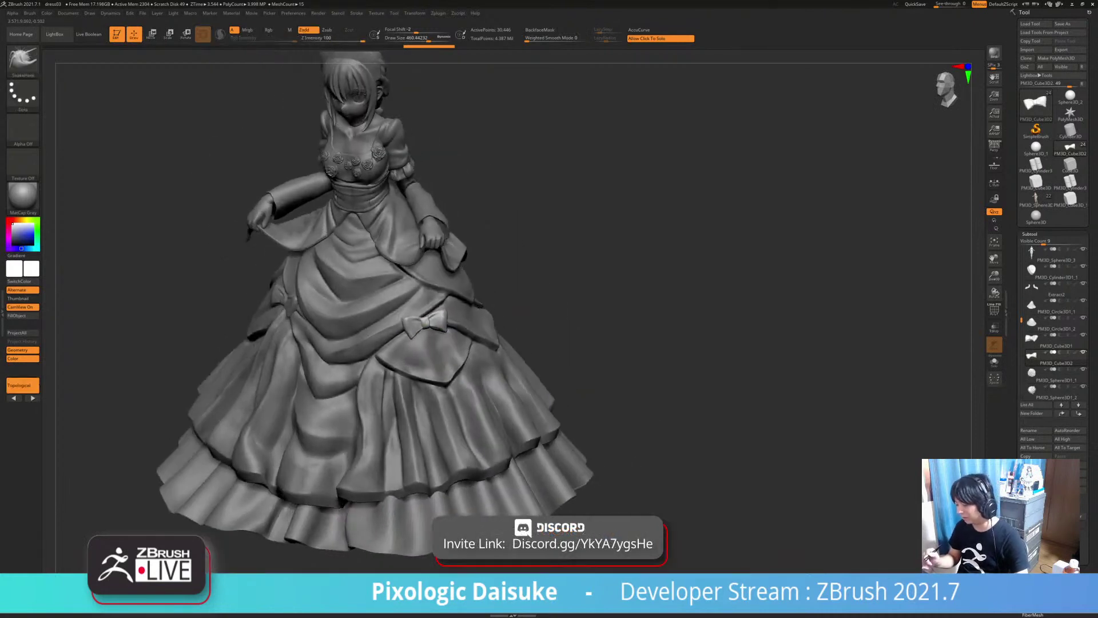
mouse_move(400, 343)
right_down()
mouse_move(455, 378)
mouse_move(424, 381)
right_up()
key(w)
drag(451, 352, 447, 350)
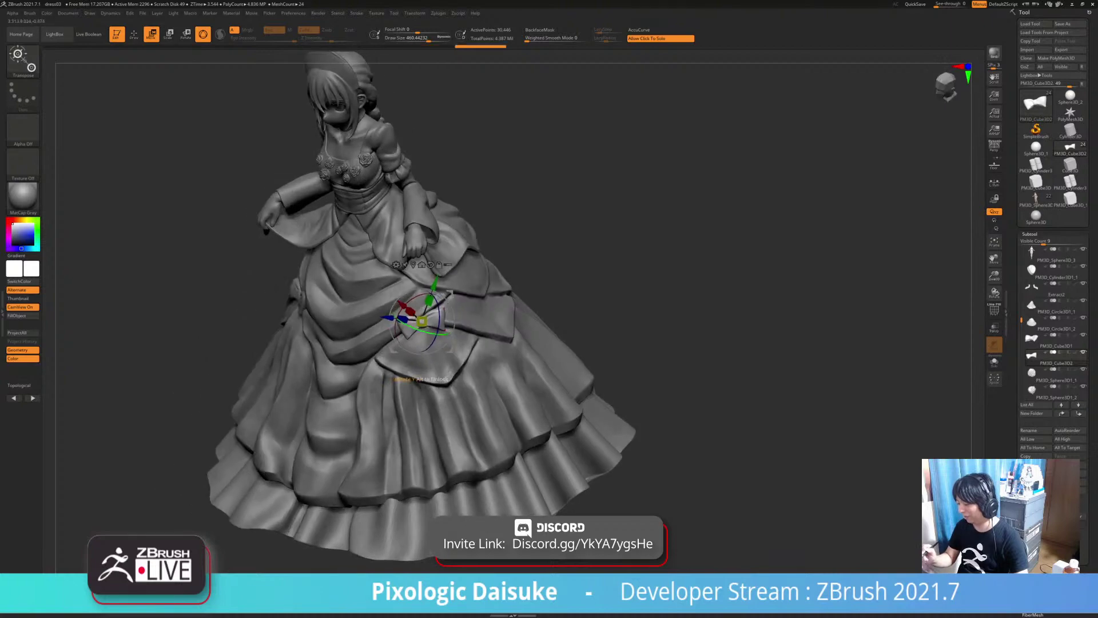
mouse_move(447, 350)
right_down()
mouse_move(517, 350)
mouse_move(453, 350)
right_up()
right_drag(331, 384, 317, 386)
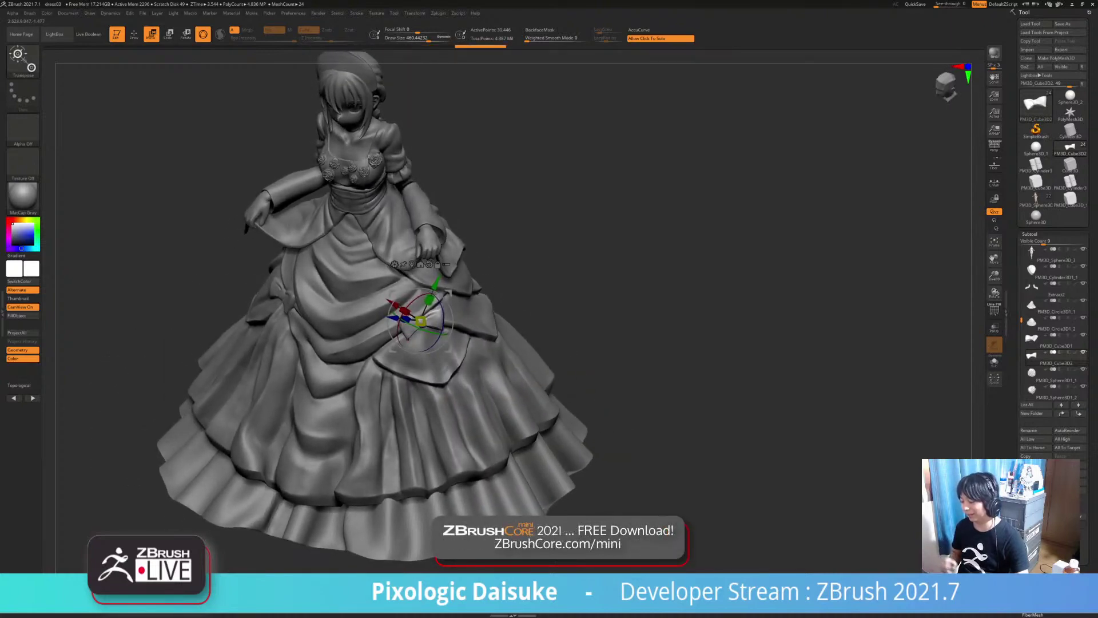
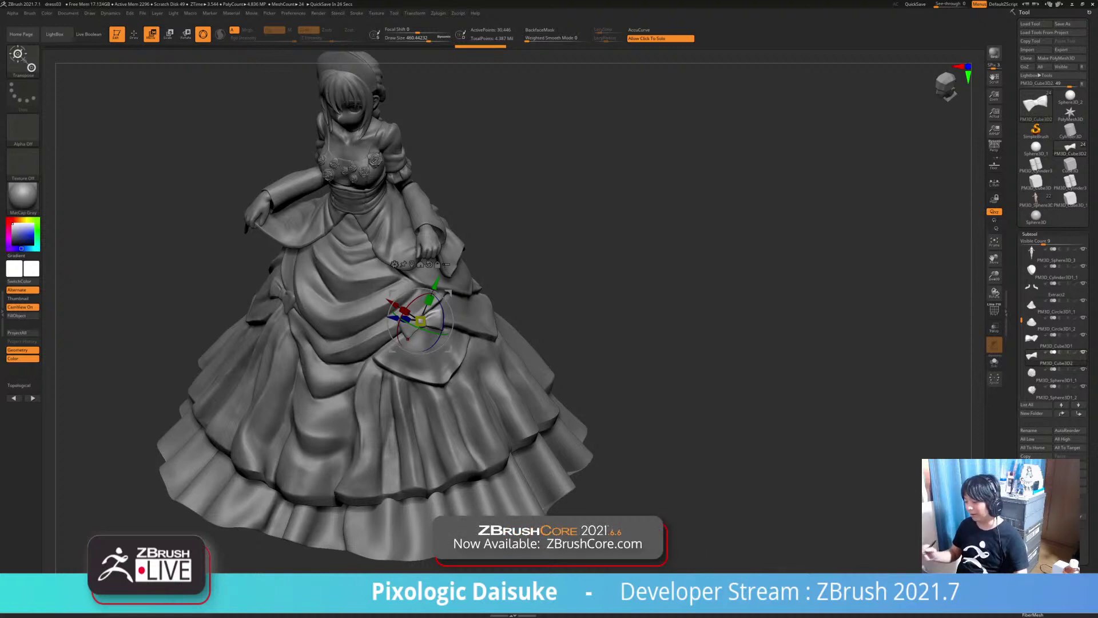
Return to the SnakeHook brush, set its draw size to about 559 and turn topological masking off
right_drag(407, 339, 363, 343)
mouse_move(421, 269)
ctrl+right_down()
mouse_move(437, 304)
mouse_move(416, 260)
ctrl+right_up()
key(q)
right_drag(378, 303, 404, 313)
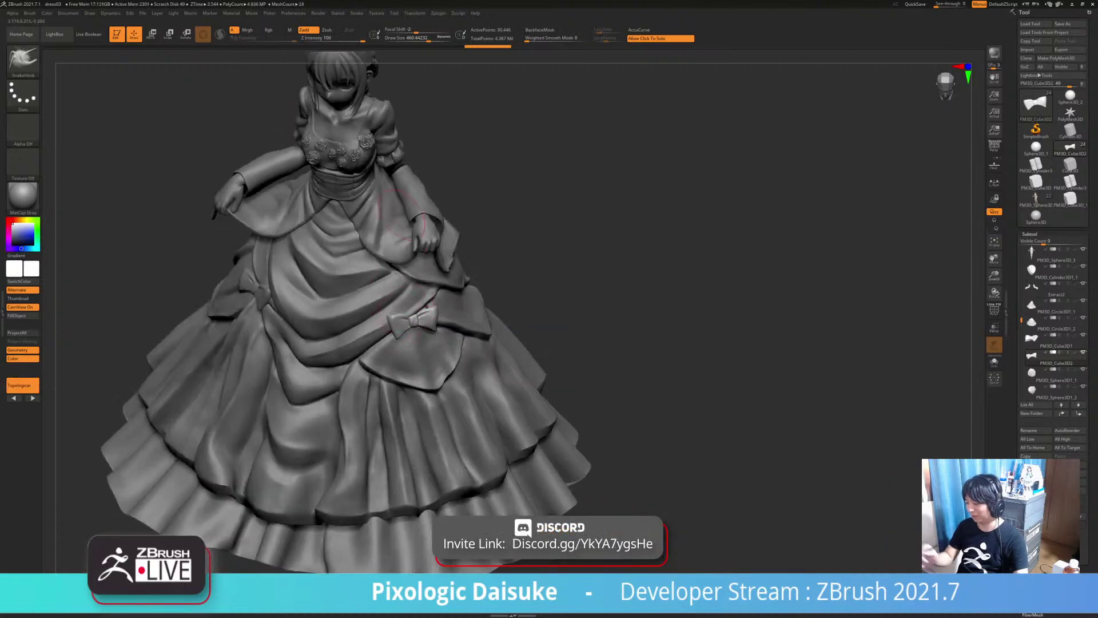
click(433, 39)
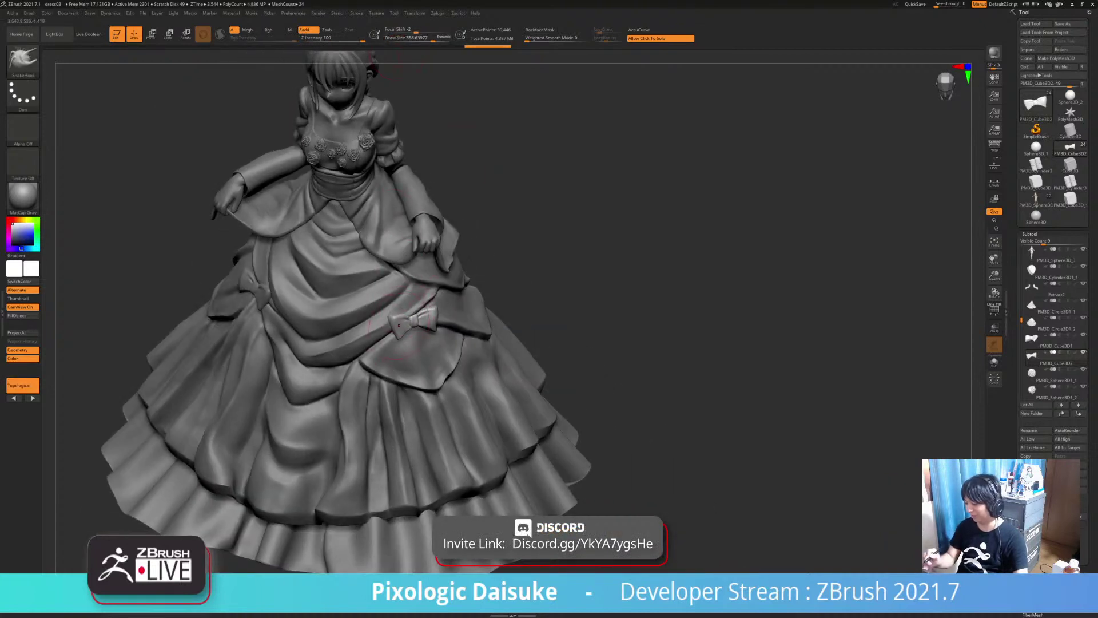
click(23, 385)
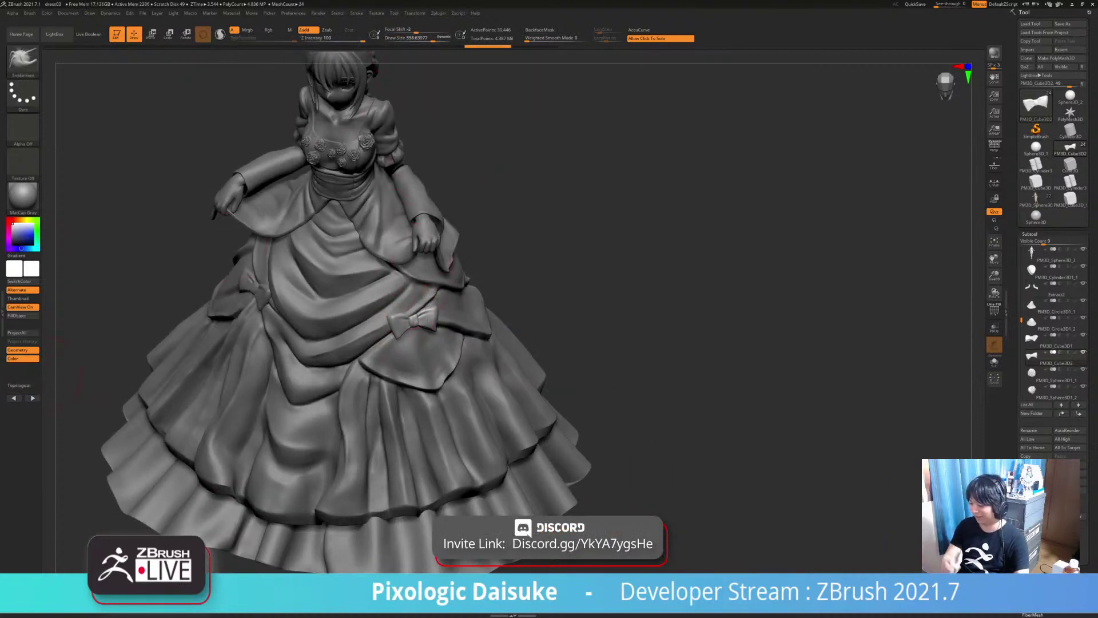
right_drag(378, 292, 381, 424)
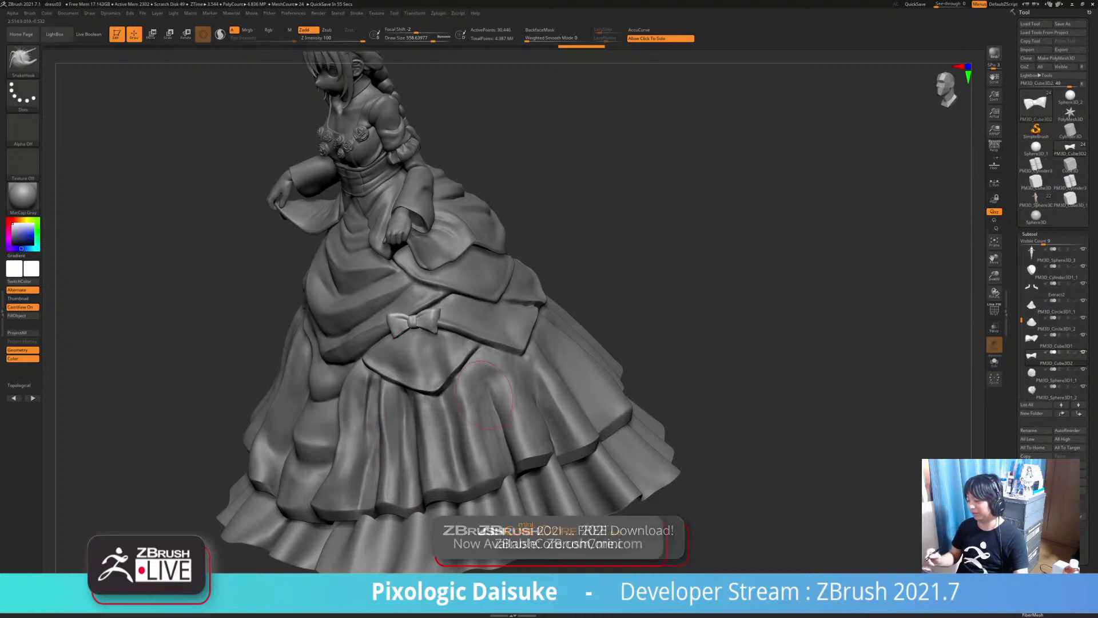
Nudge the outer loop of the mirrored bow into place against the drape with small SnakeHook strokes
mouse_move(480, 343)
right_down()
mouse_move(509, 350)
mouse_move(439, 337)
mouse_move(457, 340)
right_up()
drag(437, 318, 440, 312)
right_drag(480, 308, 461, 308)
drag(437, 320, 432, 318)
mouse_move(452, 320)
right_down()
mouse_move(480, 322)
mouse_move(466, 323)
right_up()
drag(435, 320, 439, 317)
right_drag(452, 320, 486, 318)
right_drag(418, 313, 490, 411)
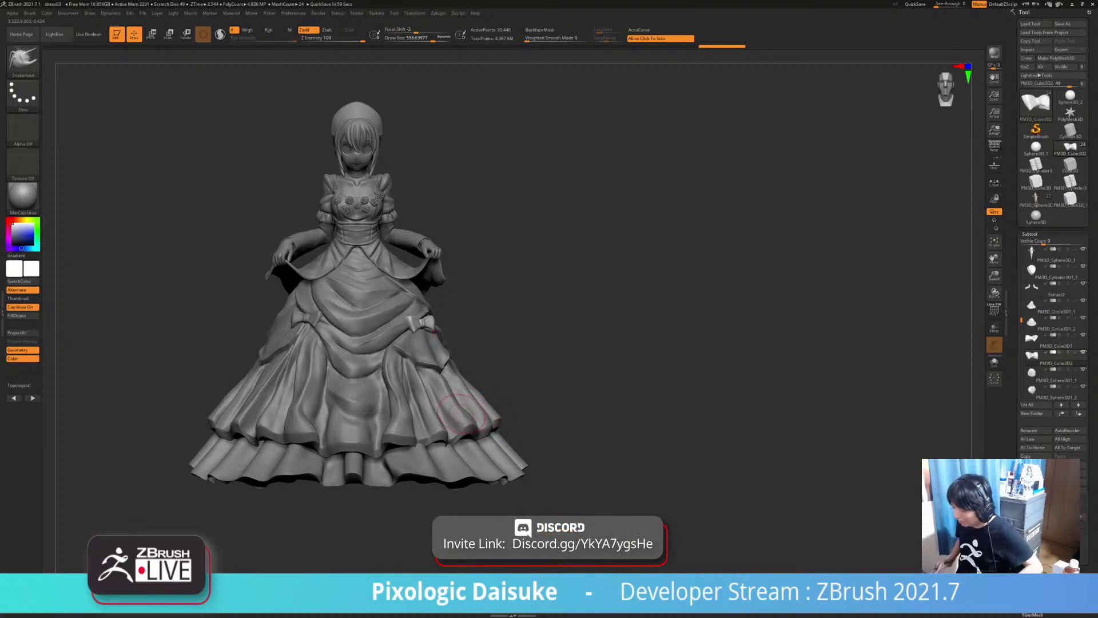
Select the first bow on the front of the skirt and duplicate it
right_drag(468, 410, 523, 402)
ctrl+right_drag(523, 402, 521, 441)
alt+click(330, 324)
ctrl+right_drag(473, 375, 474, 331)
right_drag(474, 332, 609, 329)
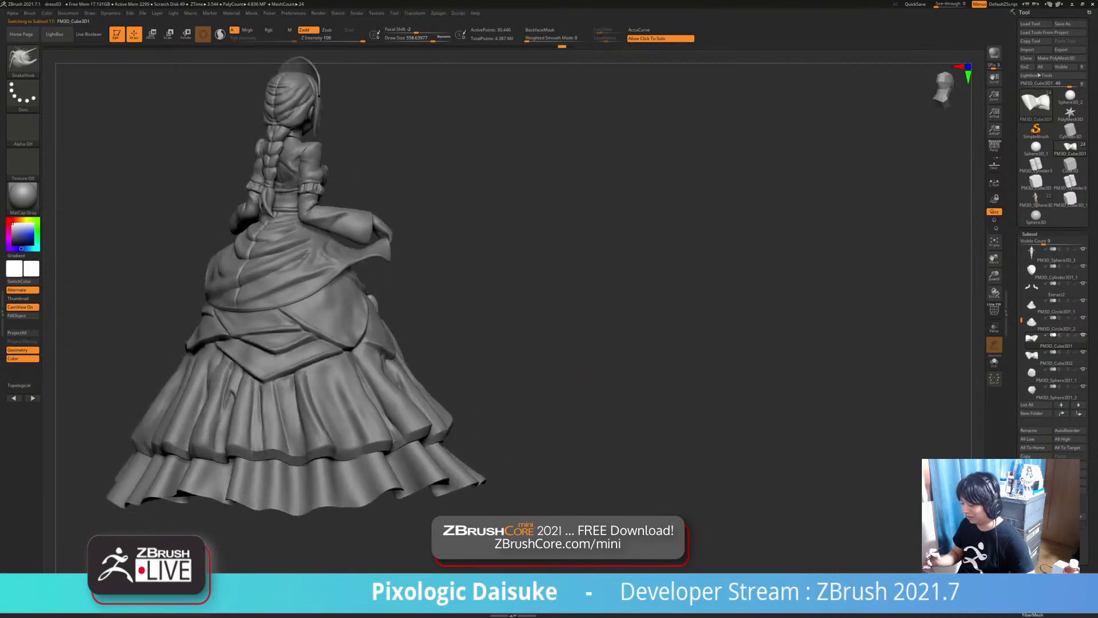
click(1034, 464)
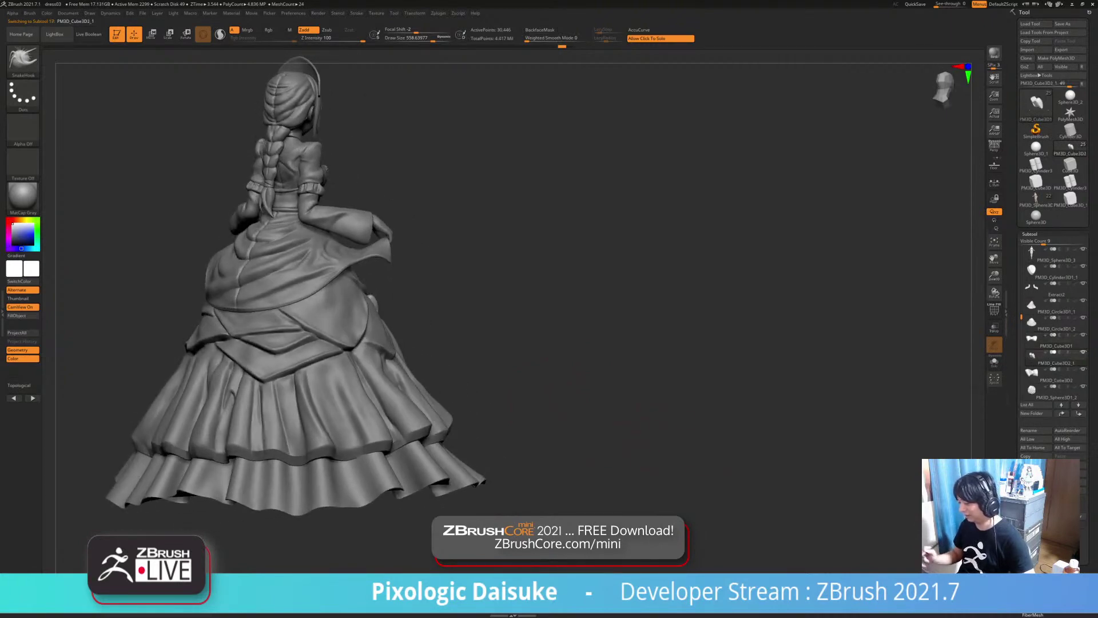
Move the duplicated bow around the side of the skirt towards the back with the transform gizmo
drag(744, 354, 486, 349)
key(w)
drag(601, 343, 769, 346)
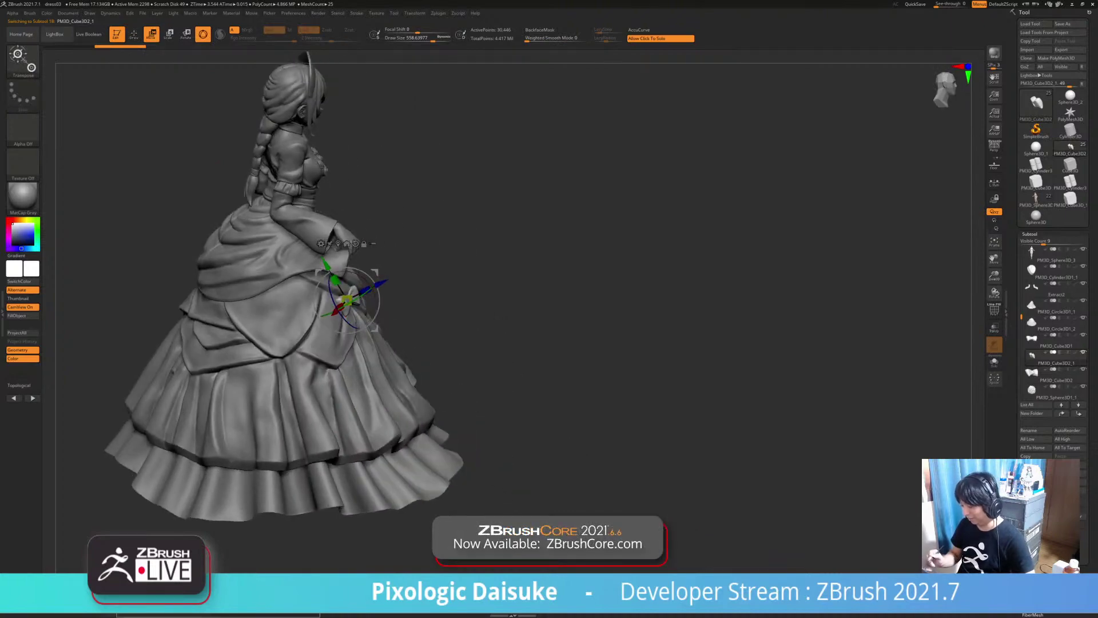
alt+drag(572, 343, 616, 305)
drag(744, 343, 709, 320)
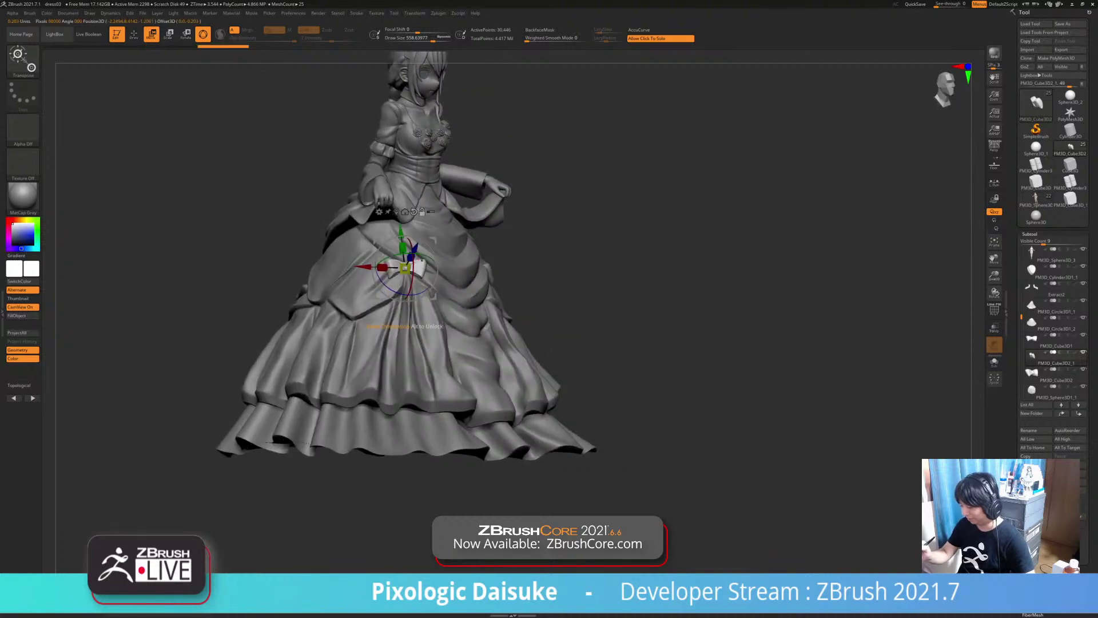
alt+click(419, 212)
drag(618, 320, 686, 320)
drag(456, 269, 326, 268)
drag(630, 321, 657, 320)
drag(293, 271, 257, 270)
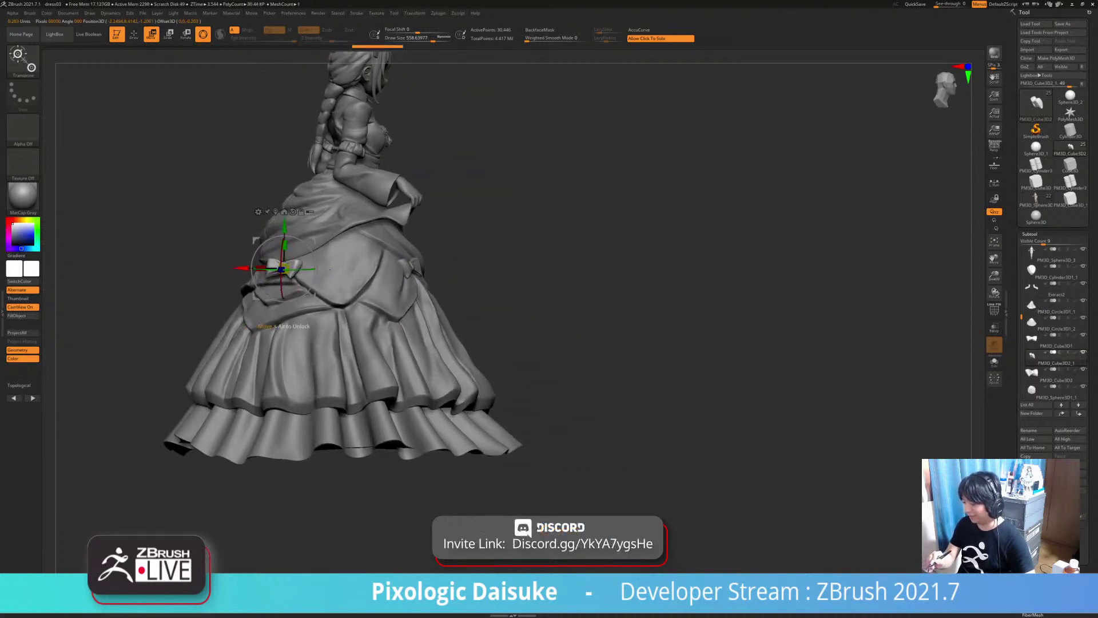
Position and rotate the duplicated bow so it follows the overskirt at the back of the dress
drag(743, 343, 674, 346)
drag(329, 237, 326, 241)
drag(172, 269, 290, 274)
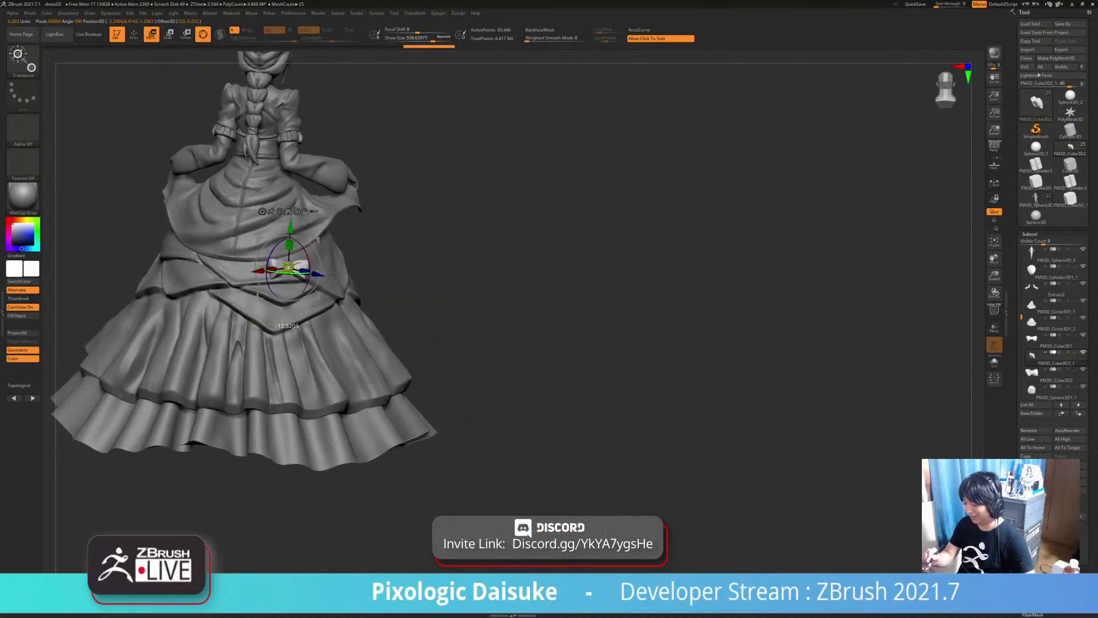
mouse_move(629, 344)
mouse_down()
mouse_move(589, 343)
mouse_move(620, 344)
mouse_up()
drag(313, 286, 318, 275)
drag(617, 343, 595, 344)
mouse_move(324, 274)
right_down()
mouse_move(269, 275)
mouse_move(320, 275)
mouse_move(320, 313)
mouse_move(395, 337)
right_up()
key(w)
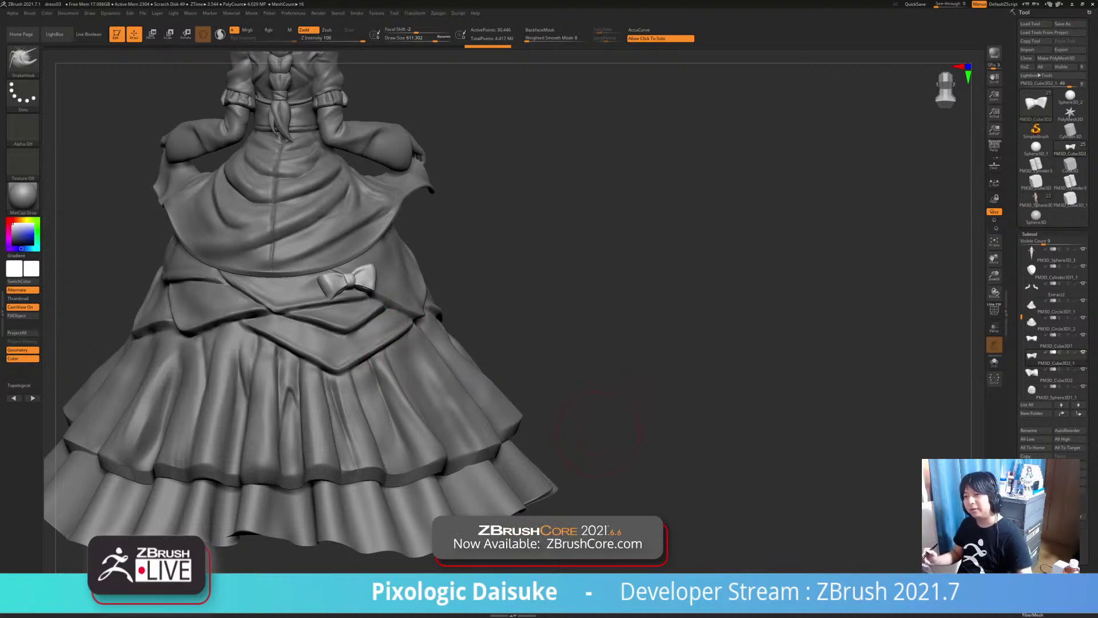
ctrl+right_drag(619, 440, 595, 366)
right_drag(658, 392, 623, 394)
drag(624, 392, 601, 411)
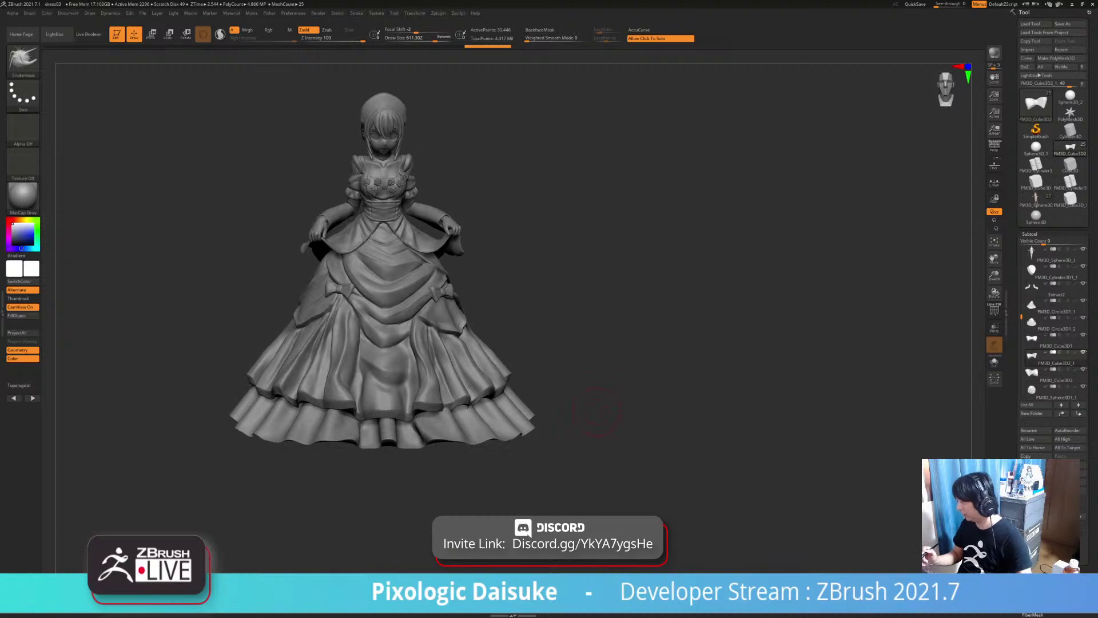
mouse_move(596, 413)
right_down()
mouse_move(591, 398)
mouse_move(589, 437)
mouse_move(591, 419)
right_up()
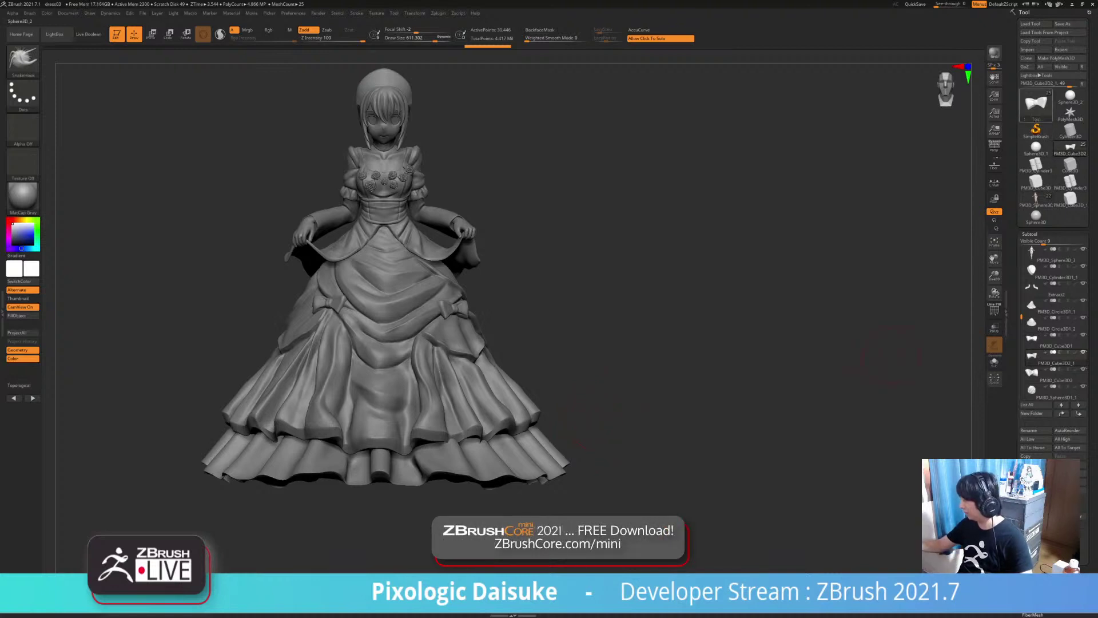
Switch to the Sphere3D_2 tool, show the floor grid and convert the sphere to a PolyMesh3D
click(1070, 97)
alt+drag(756, 245, 788, 294)
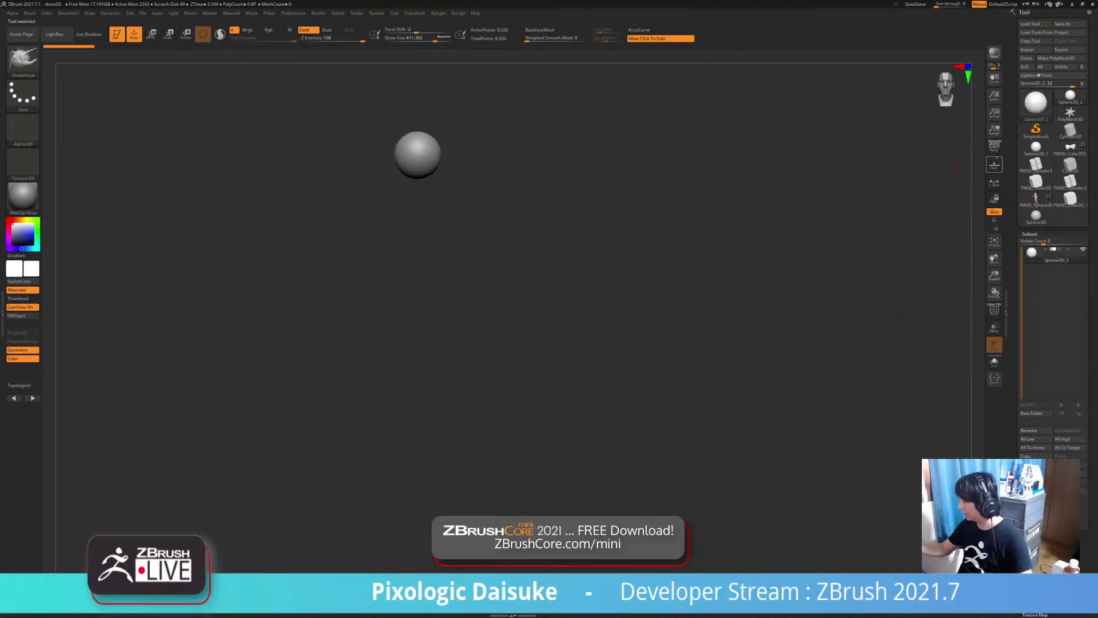
click(994, 165)
ctrl+right_drag(699, 320, 702, 416)
alt+right_drag(675, 235, 677, 341)
right_drag(658, 314, 666, 345)
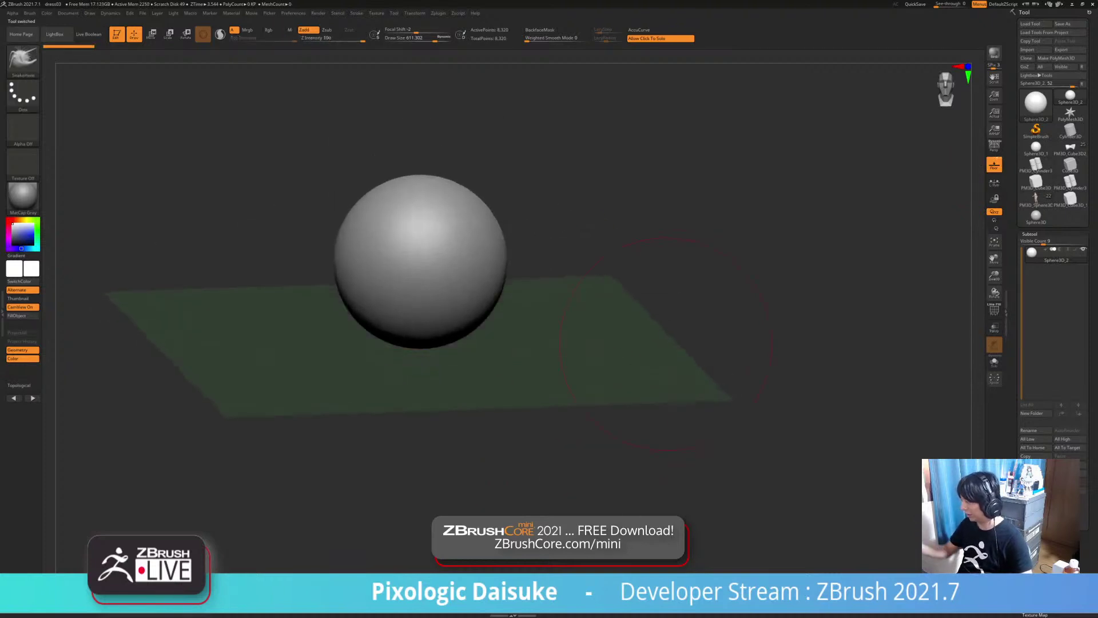
click(1061, 57)
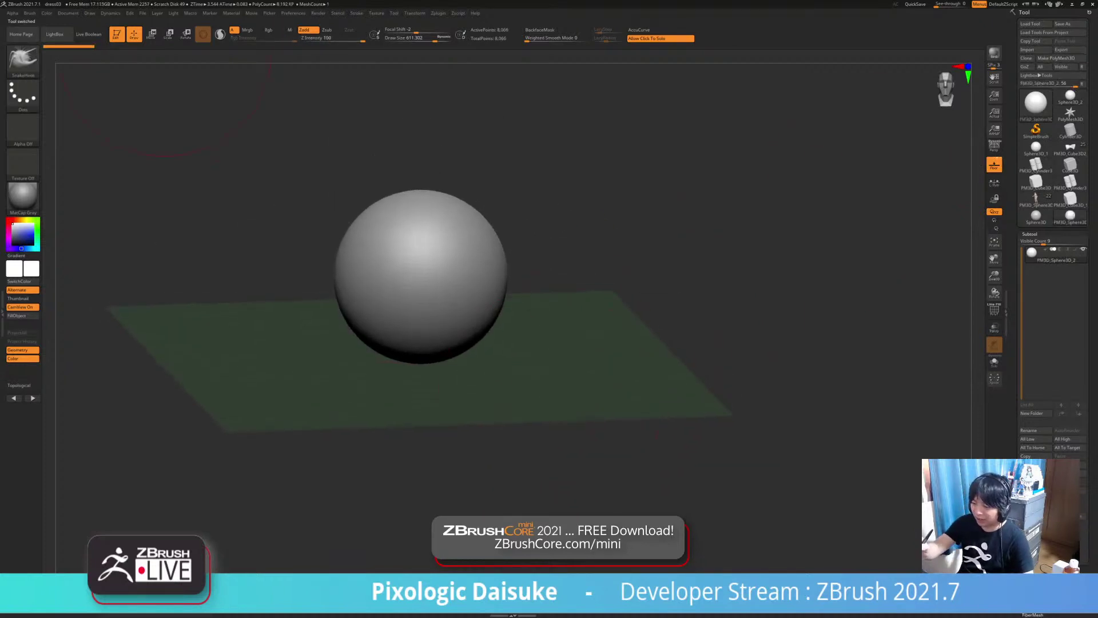
Run the dynamics simulation so the sphere collapses onto the floor, and undo it
click(111, 13)
click(146, 207)
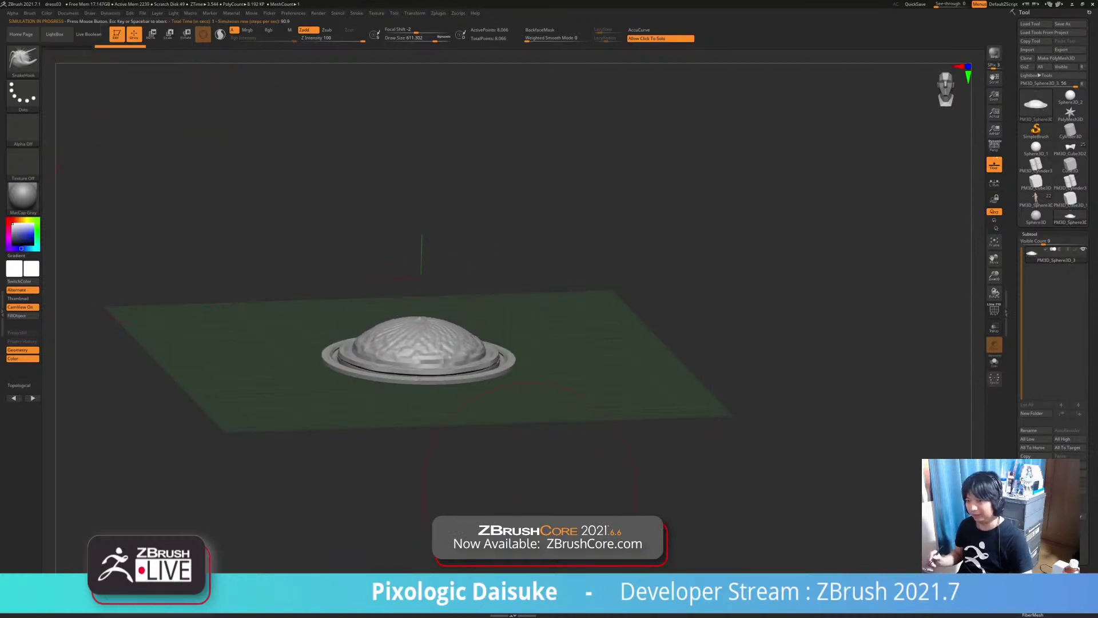
drag(531, 491, 570, 551)
key(ctrl+z)
Select the TransposeCloth brush for the sphere
click(32, 64)
key(t)
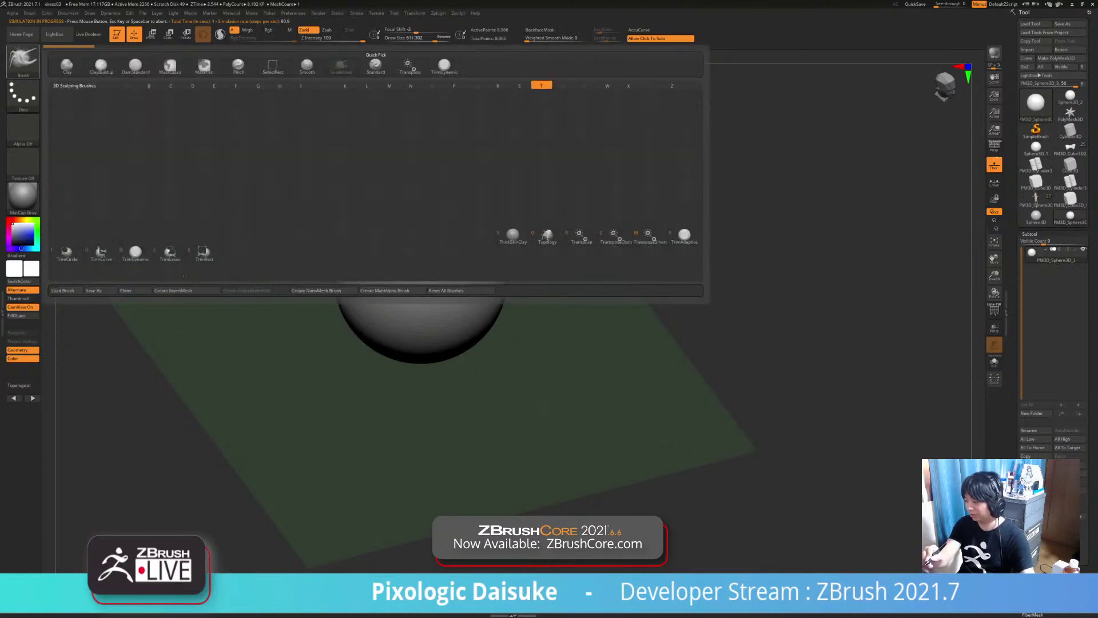
key(d)
key(t)
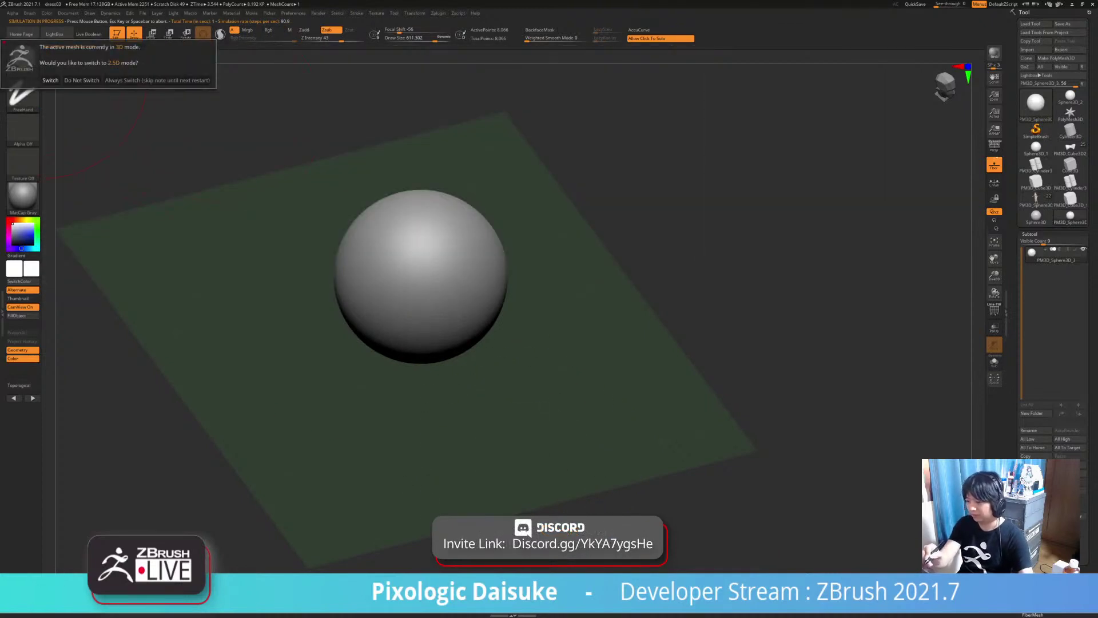
key(b)
key(t)
key(c)
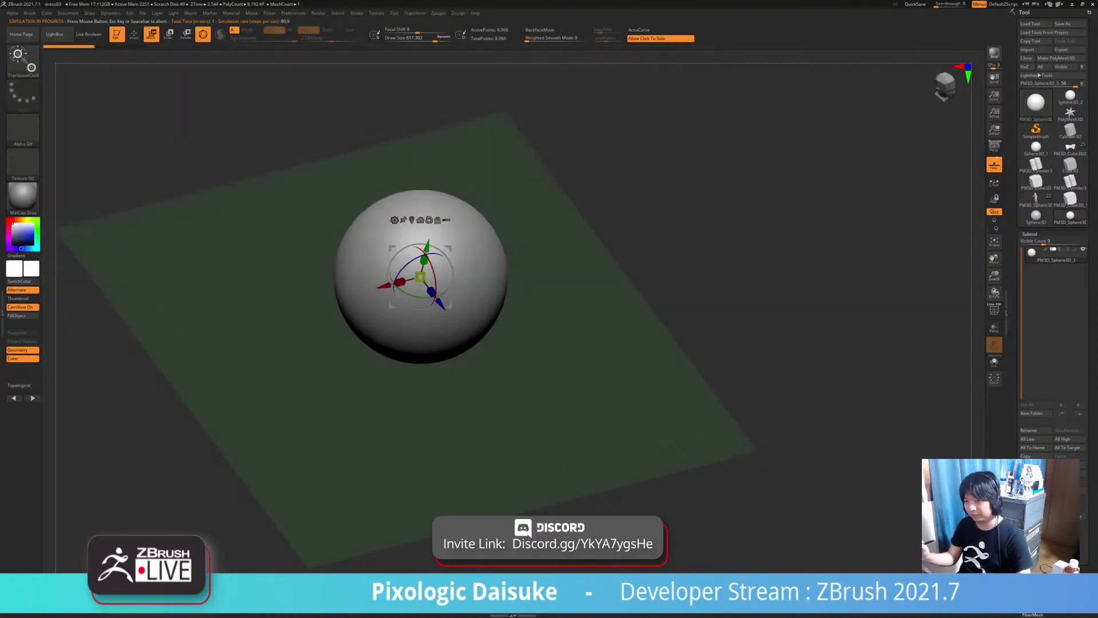
Try moving the sphere down towards the floor with the TransposeCloth gizmo, undoing each attempt
drag(674, 286, 652, 246)
drag(438, 261, 433, 366)
key(ctrl+z)
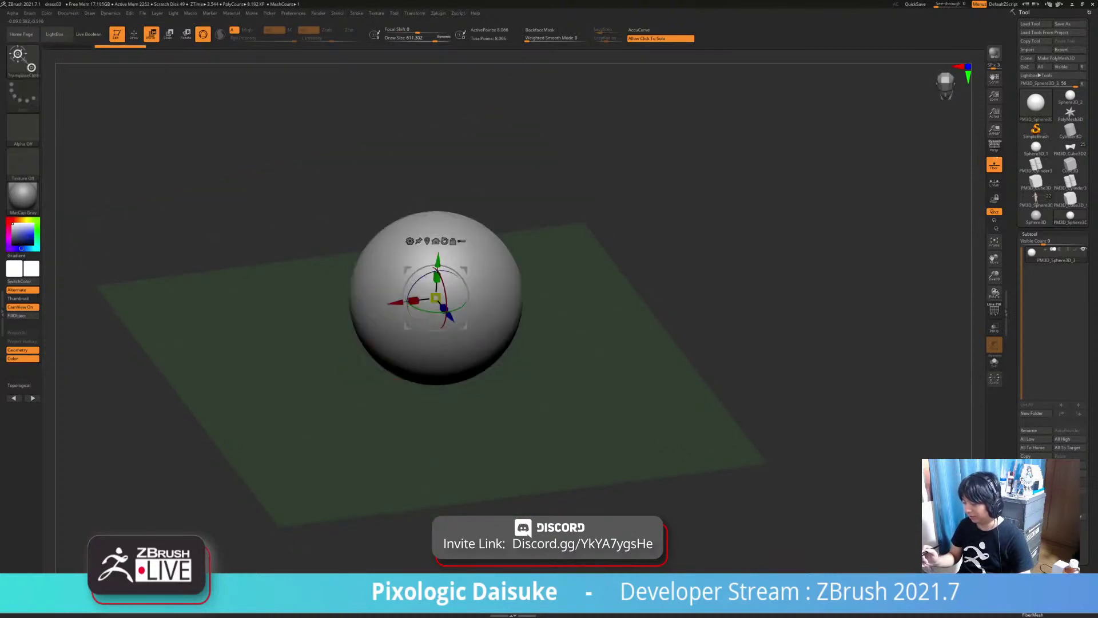
drag(675, 257, 655, 289)
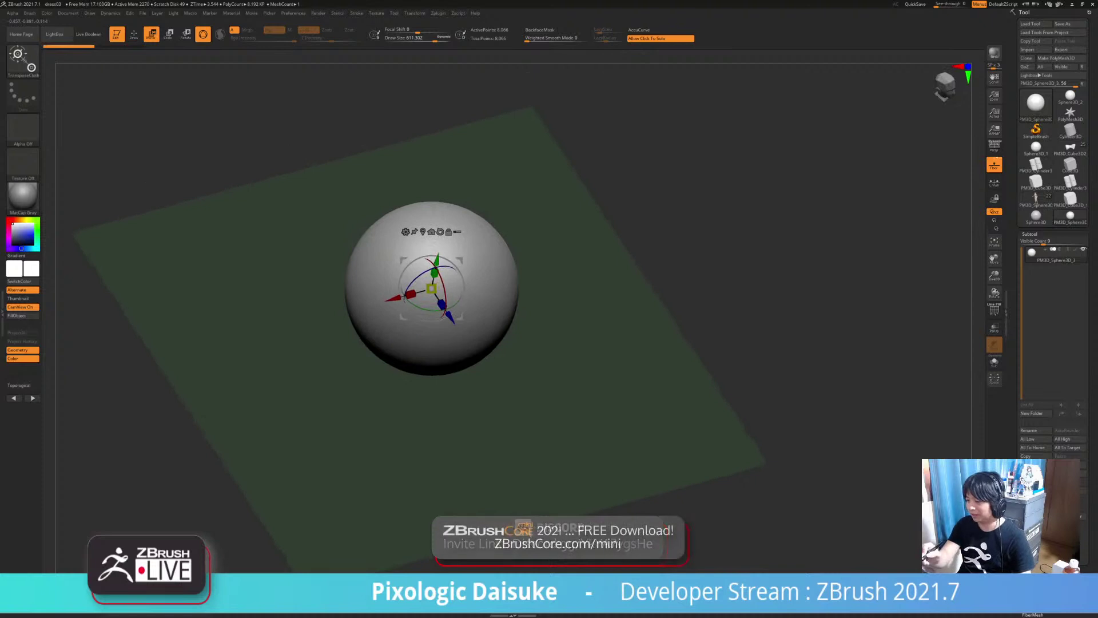
click(110, 13)
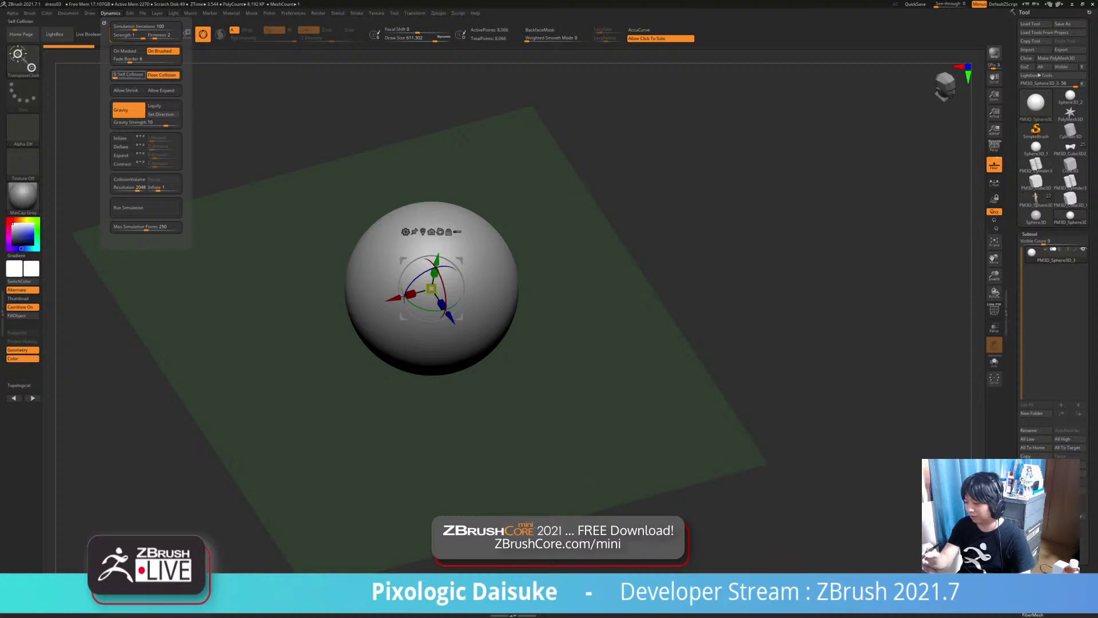
right_drag(464, 278, 464, 237)
drag(435, 276, 425, 405)
key(ctrl+z)
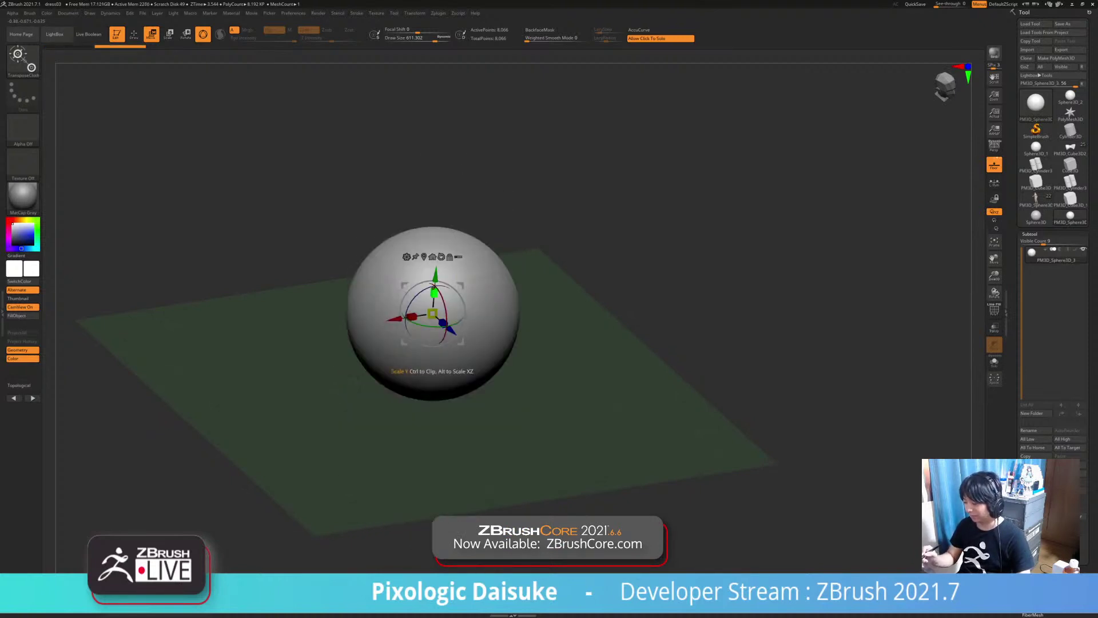
Try squashing the sphere along the Y axis with TransposeCloth, undoing each attempt
drag(434, 286, 426, 394)
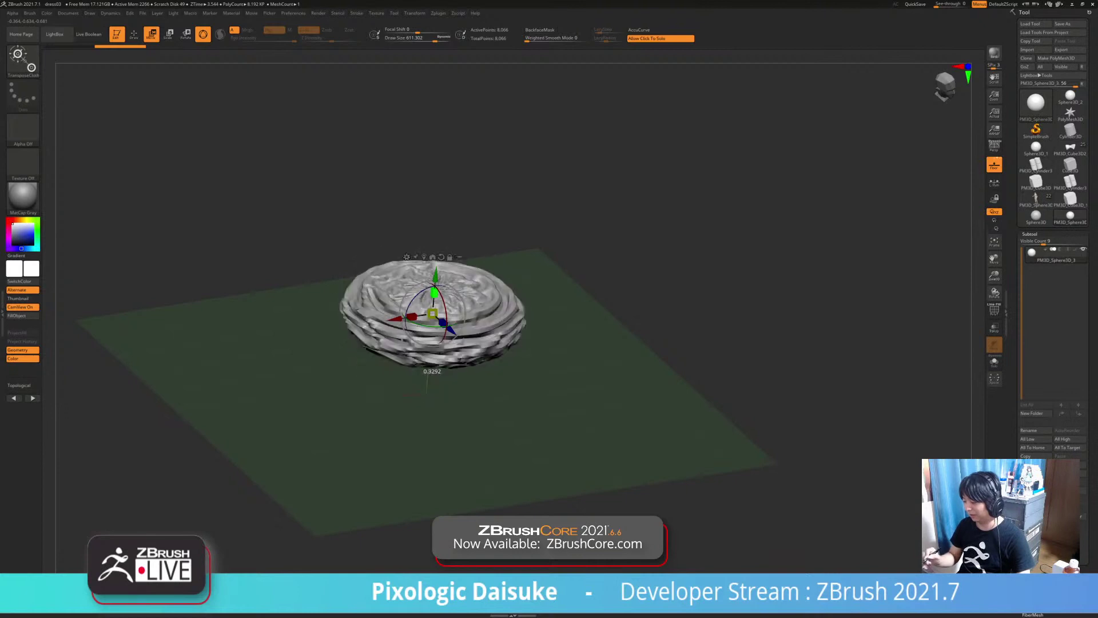
key(ctrl+z)
drag(435, 293, 426, 391)
key(ctrl+z)
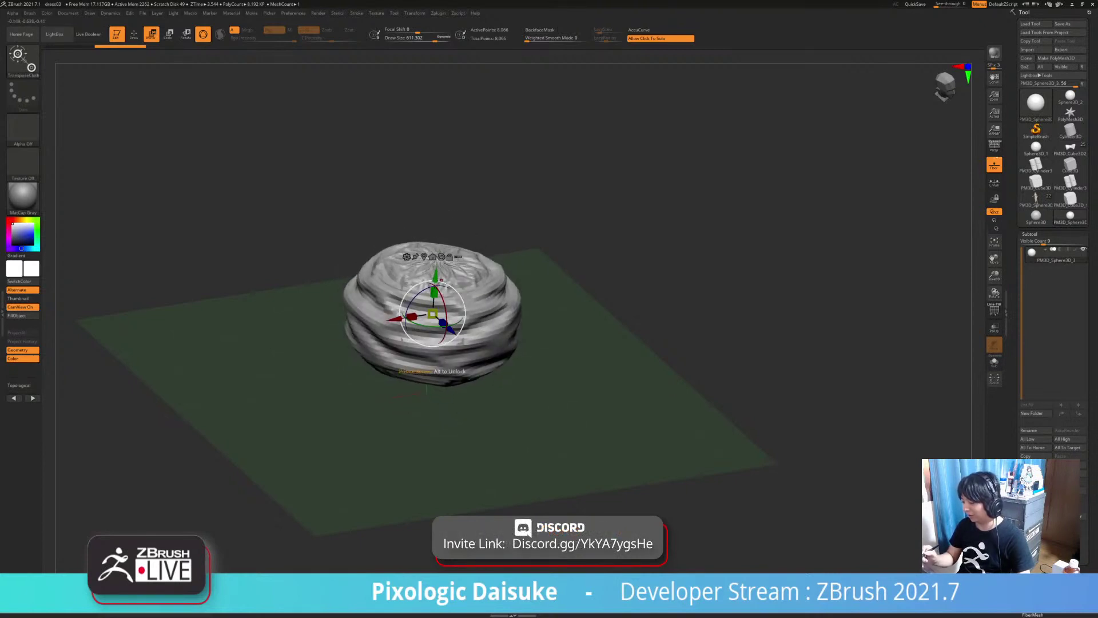
Push the crumpled sphere down through the floor with TransposeCloth and undo back to the smooth sphere
drag(436, 276, 429, 357)
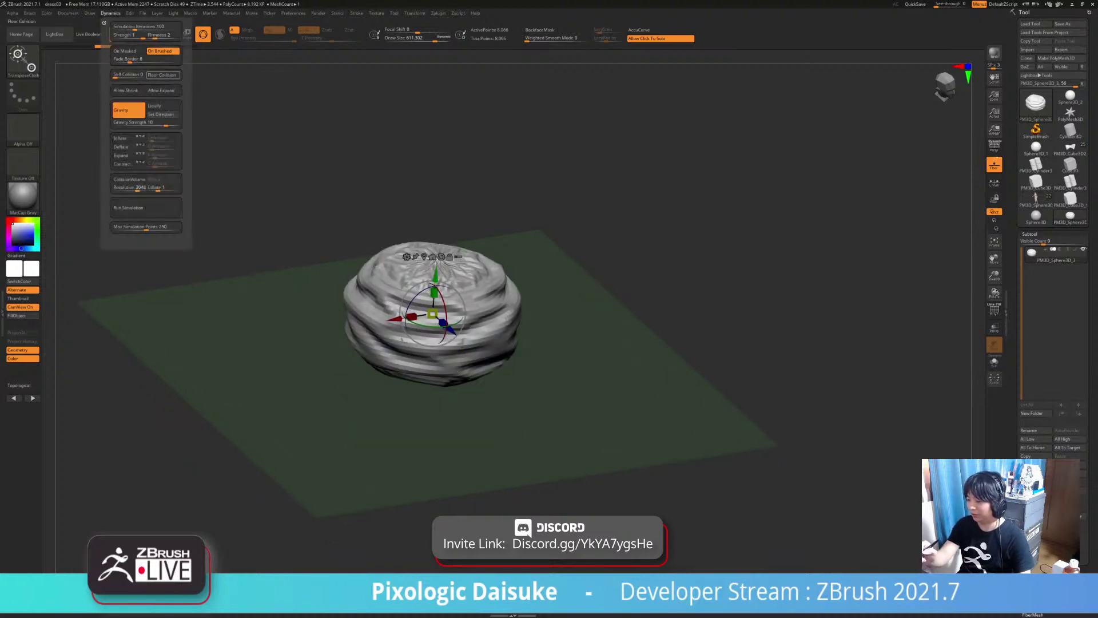
drag(434, 293, 428, 413)
drag(428, 366, 424, 423)
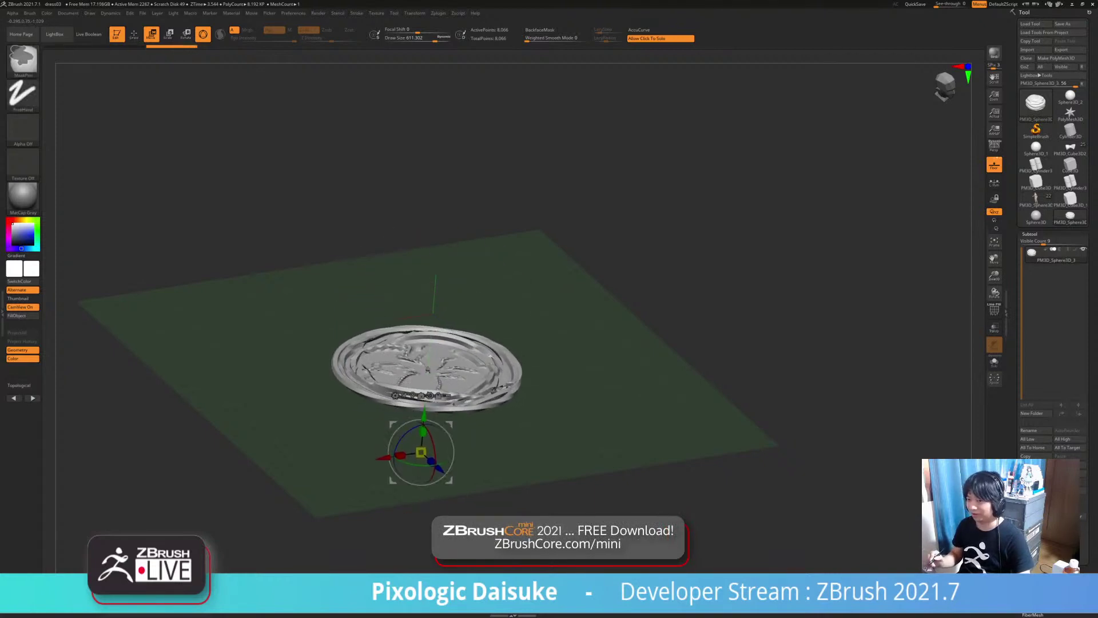
key(ctrl+z)
key(ctrl+z)
key(ctrl+z)
mouse_move(345, 241)
ctrl+right_down()
mouse_move(343, 209)
mouse_move(341, 243)
mouse_move(317, 269)
mouse_move(332, 261)
ctrl+right_up()
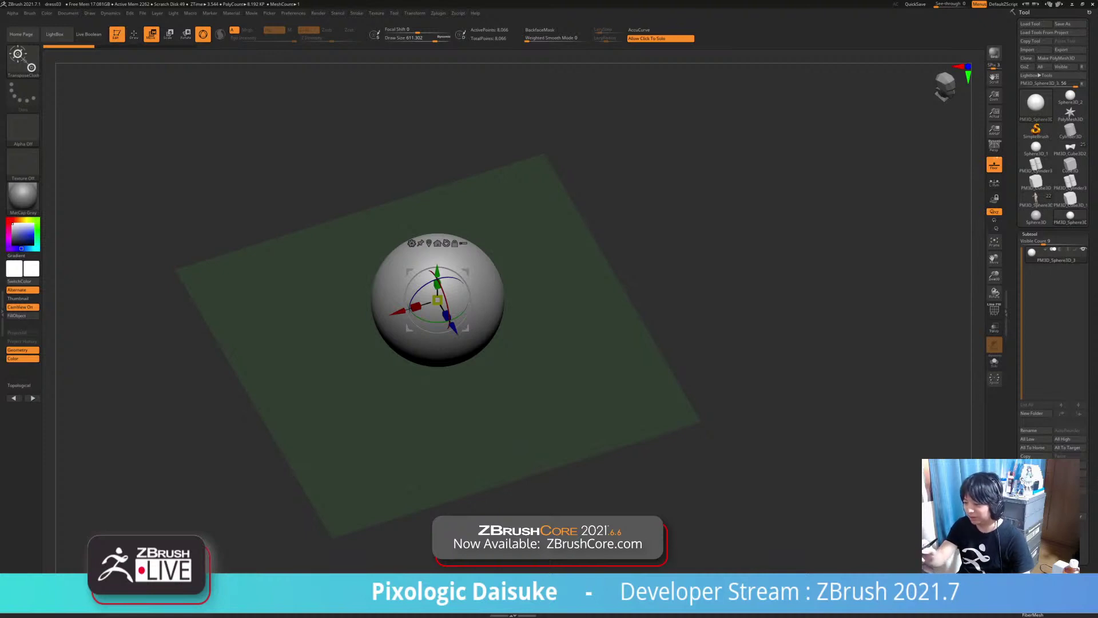
Run the gravity simulation with floor collision, pull the flattened sphere up with the gizmo, and undo everything
click(110, 13)
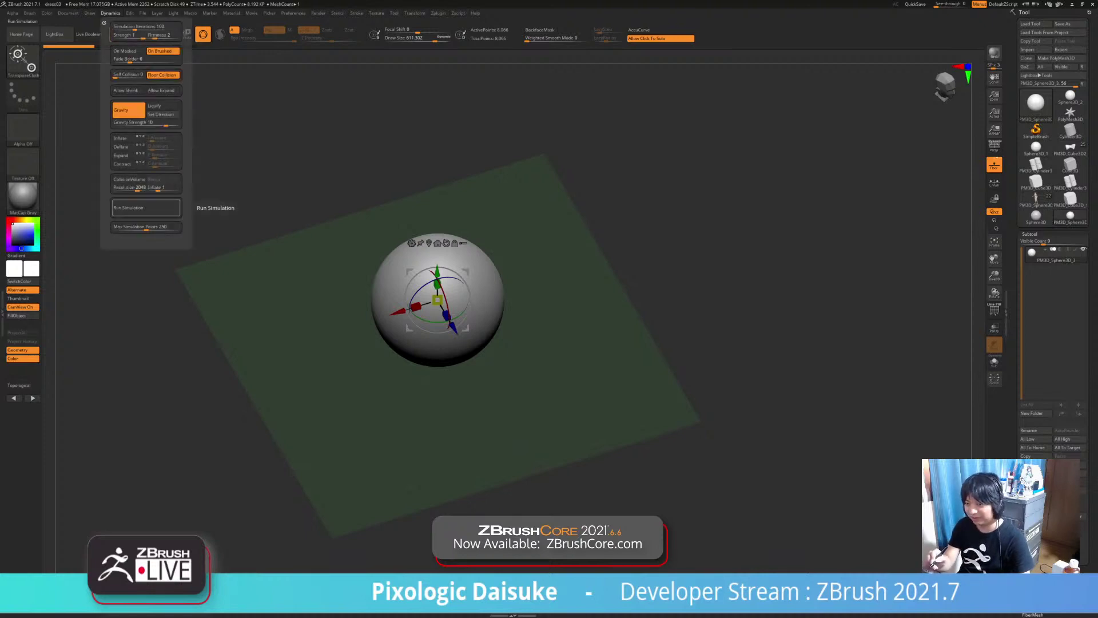
click(146, 208)
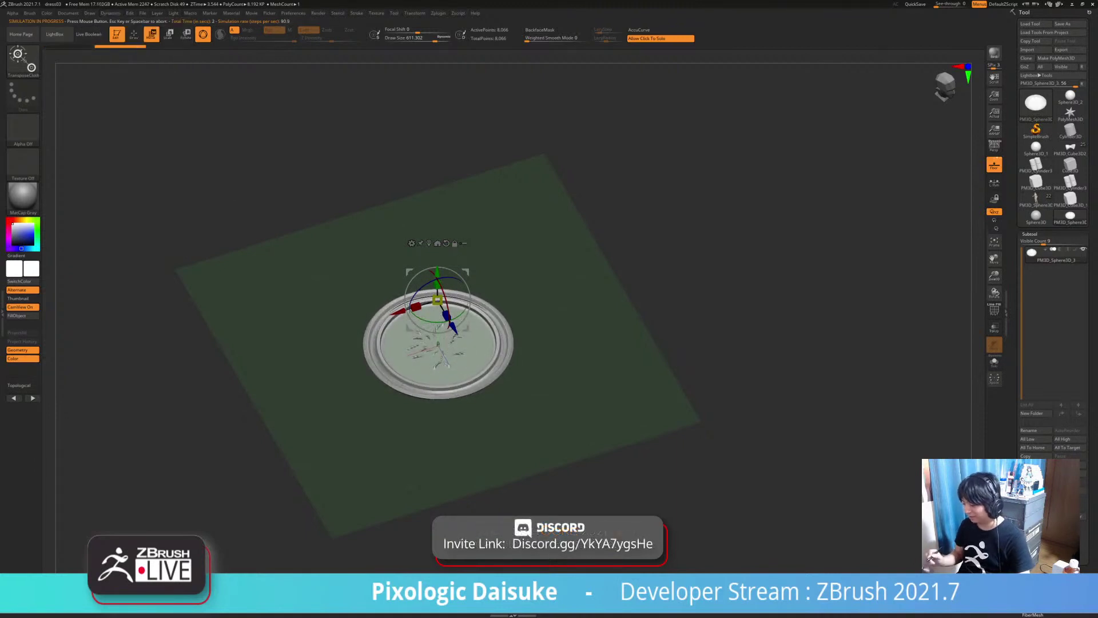
drag(744, 257, 709, 246)
drag(405, 172, 387, 124)
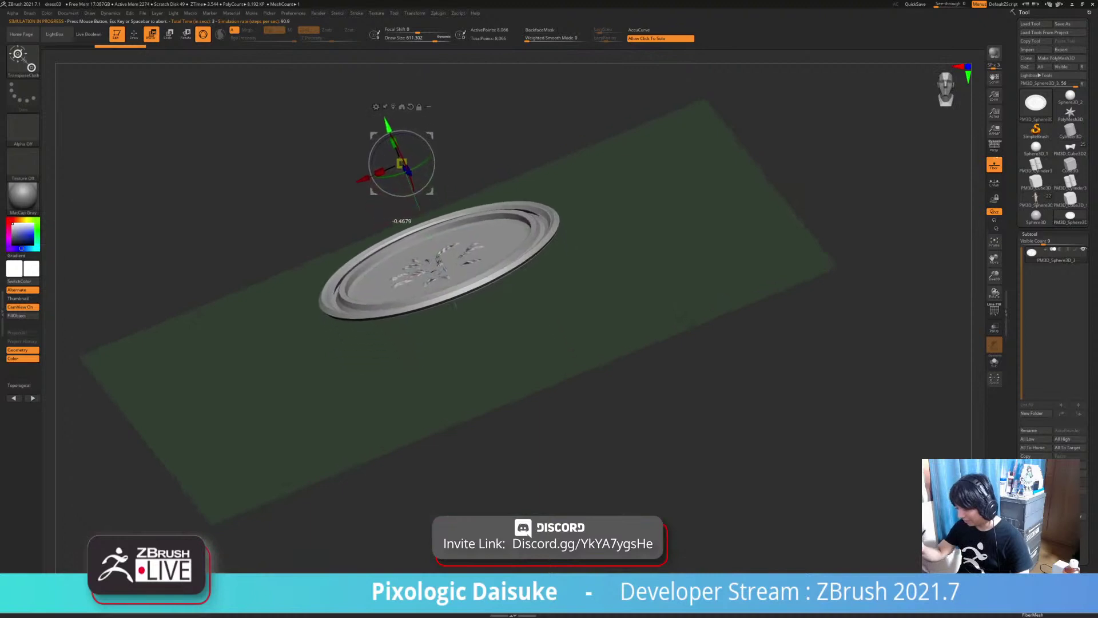
key(ctrl+z)
drag(715, 252, 758, 343)
key(ctrl+z)
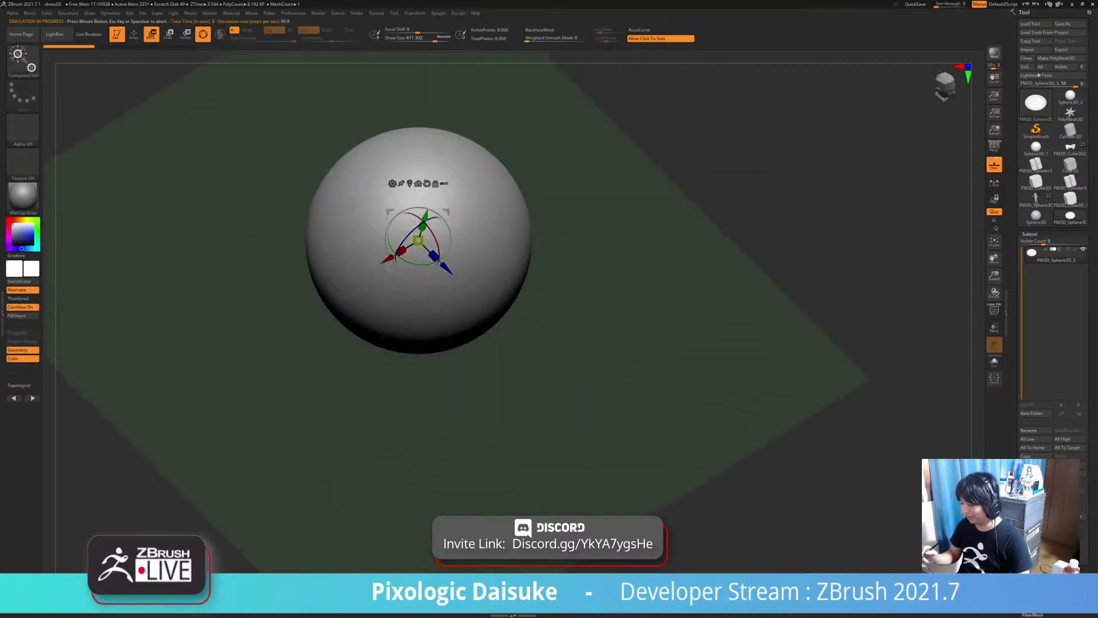
Run the simulation on the sphere with self collision raised and Expand enabled at amount 1
click(110, 13)
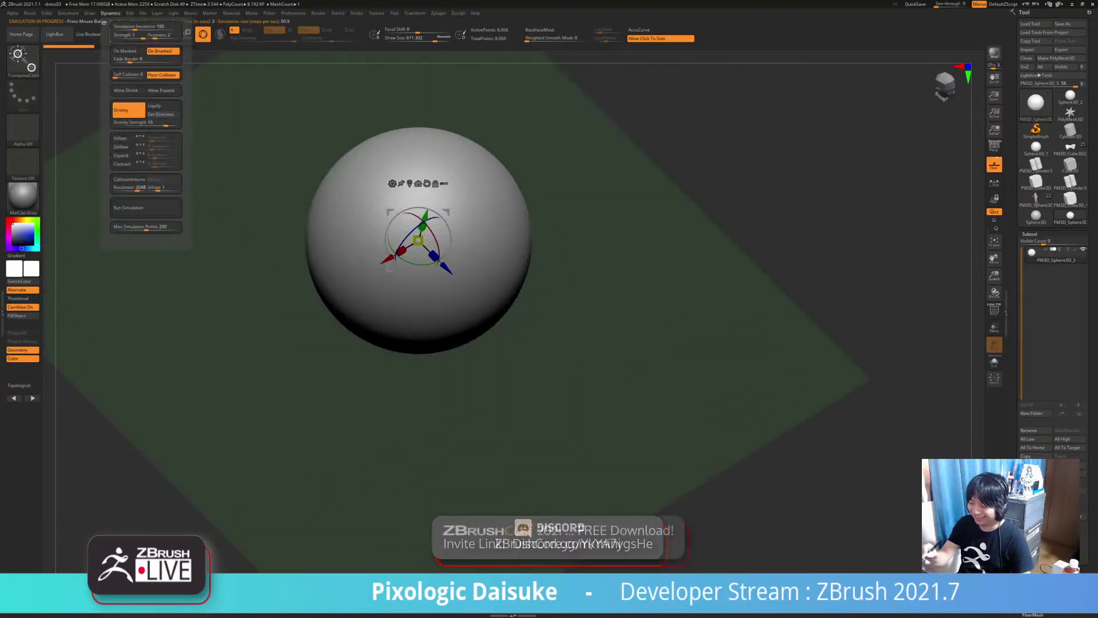
click(128, 76)
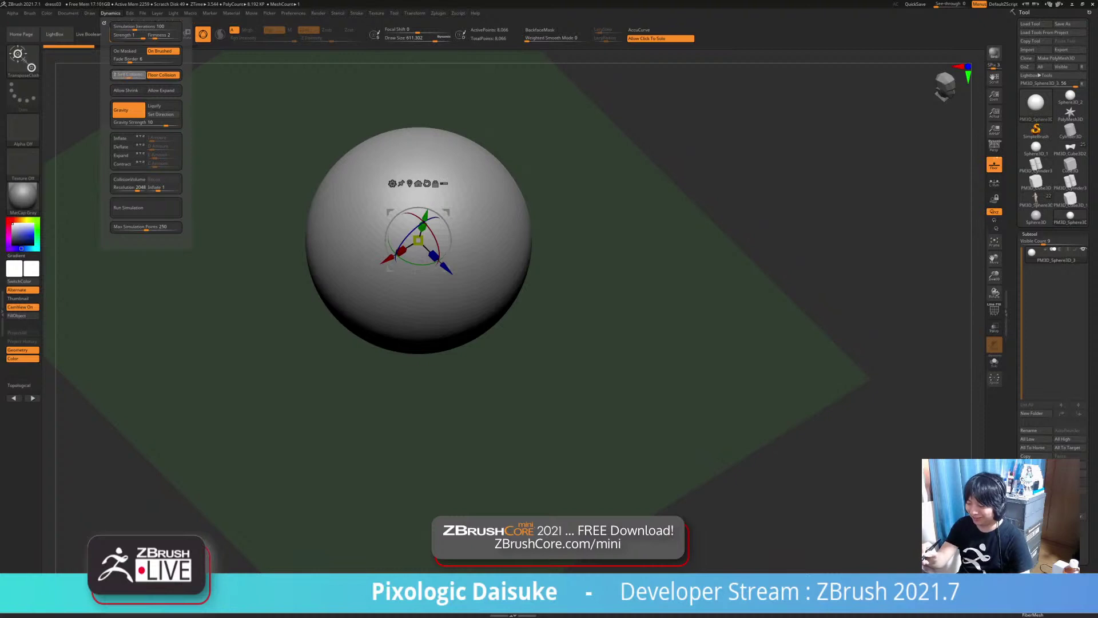
click(122, 155)
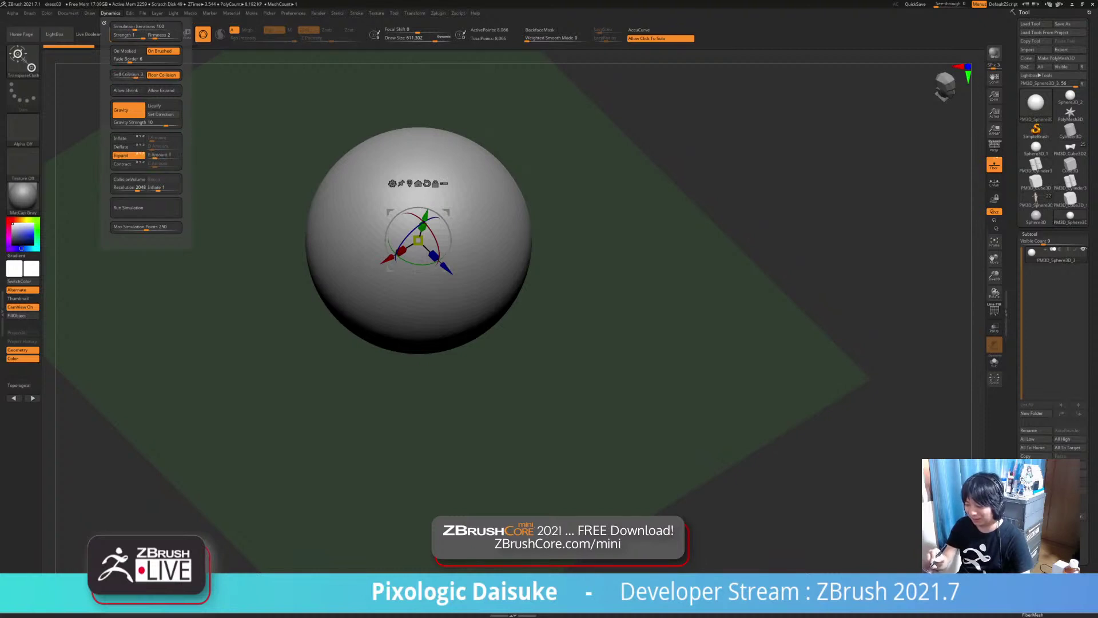
click(137, 208)
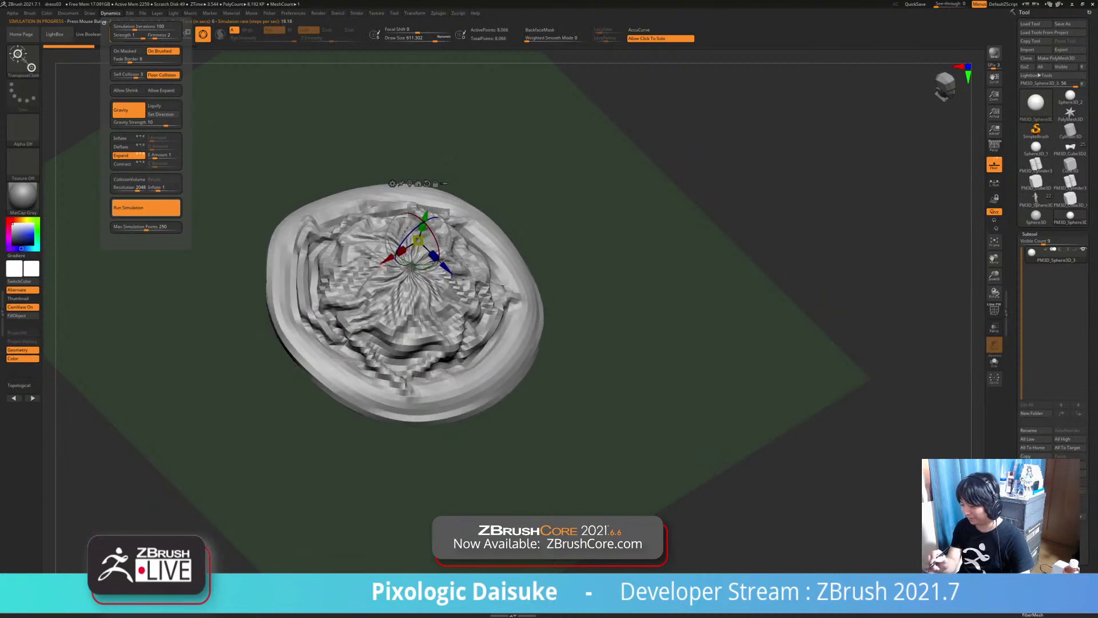
Push the simulated sphere down against the floor and pull it back up with the TransposeCloth gizmo
right_drag(387, 380, 409, 251)
drag(420, 201, 418, 281)
right_drag(414, 292, 423, 377)
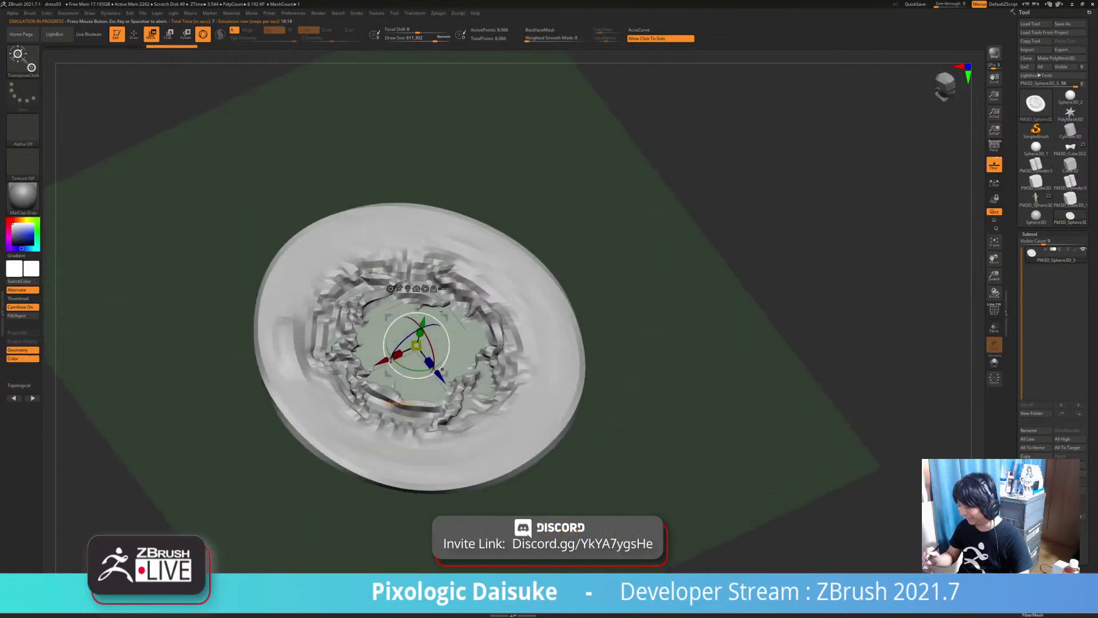
drag(423, 324, 441, 267)
ctrl+right_drag(441, 274, 426, 230)
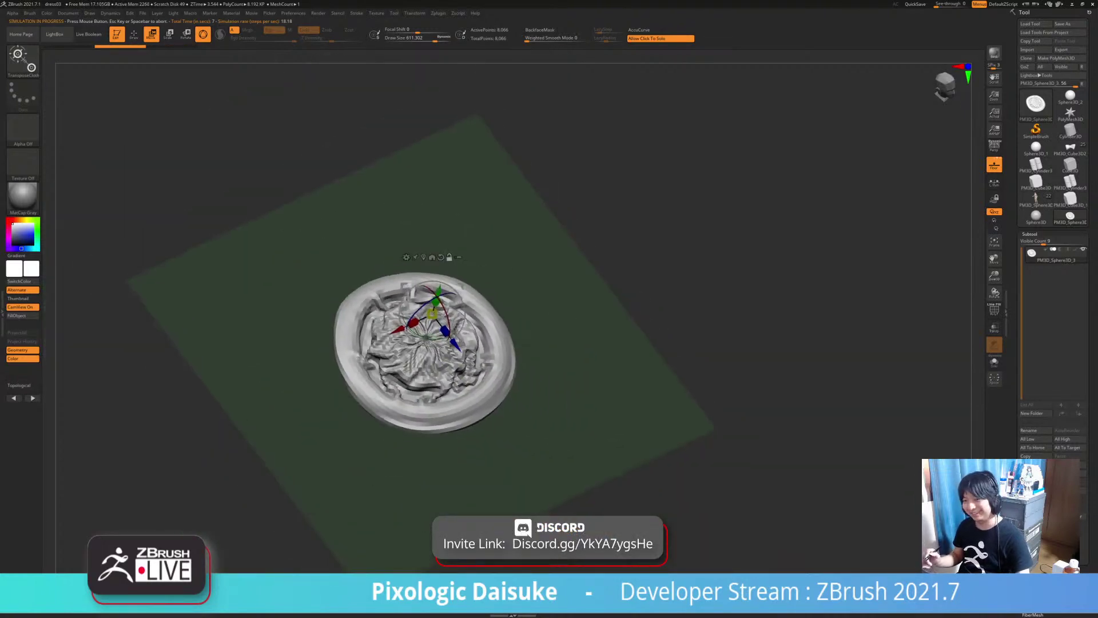
Leave the sphere's cloth simulation and switch the active tool back to the dress figure with the ribbon bows
alt+right_drag(426, 337, 519, 330)
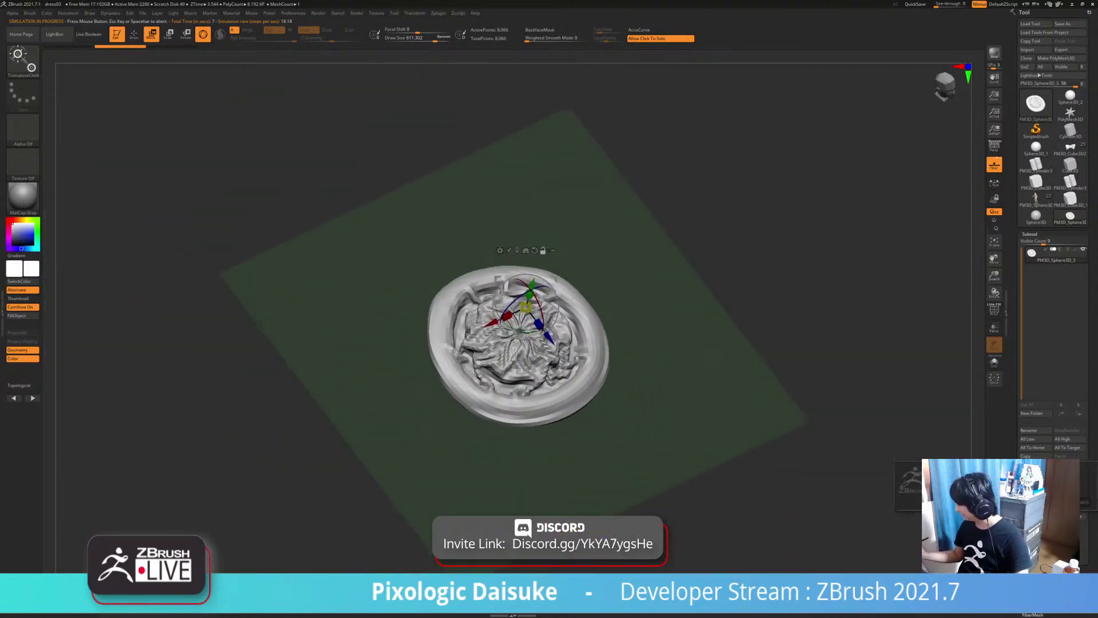
click(947, 501)
click(1035, 200)
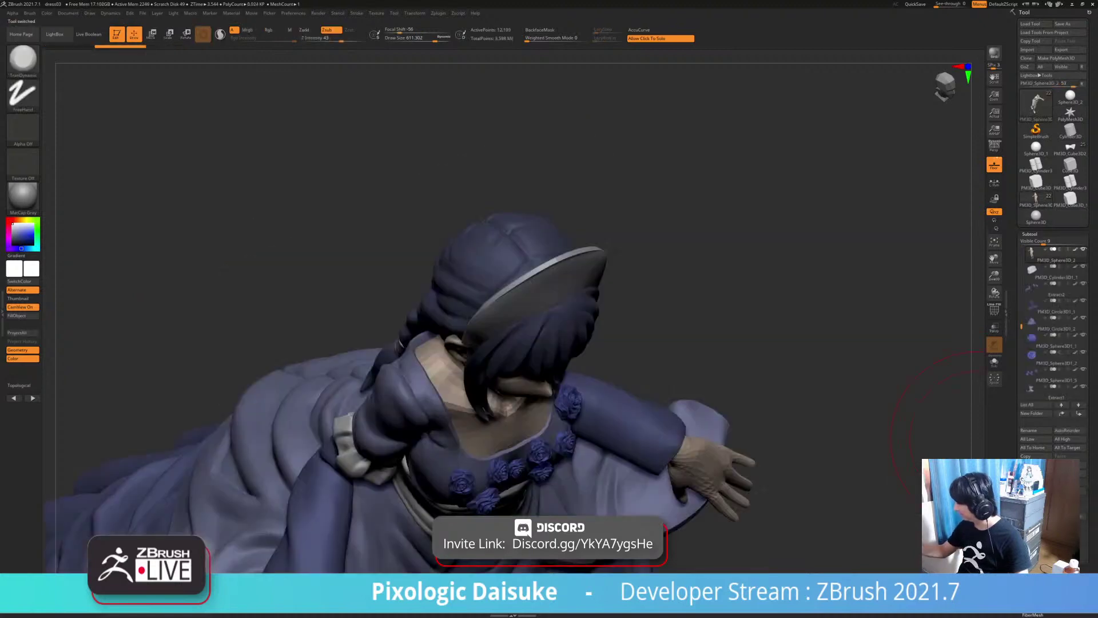
right_drag(976, 437, 980, 257)
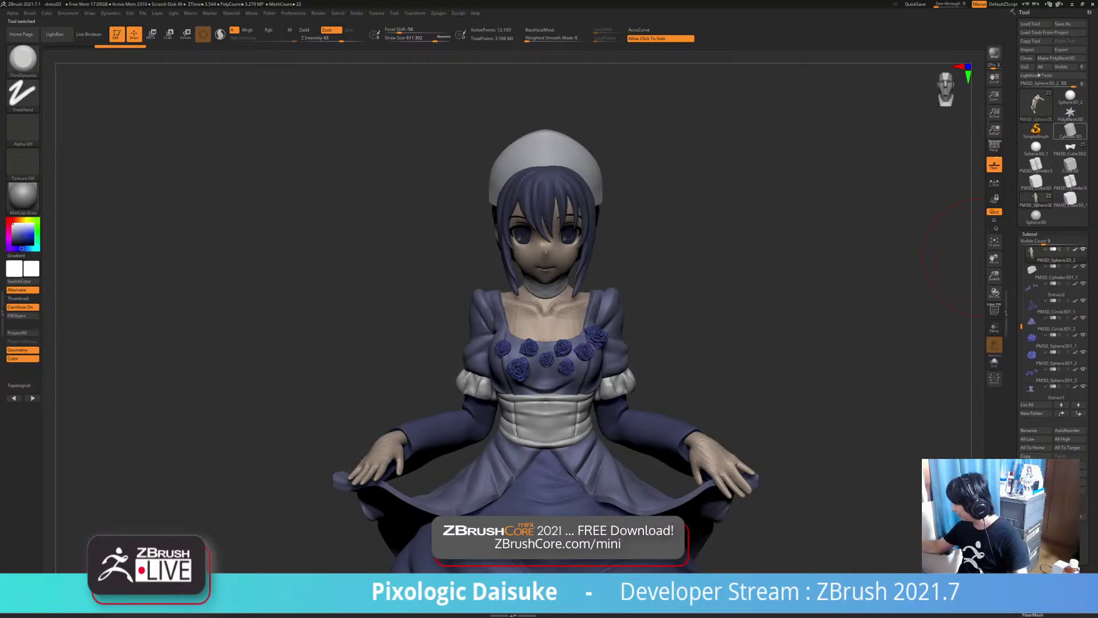
click(1070, 150)
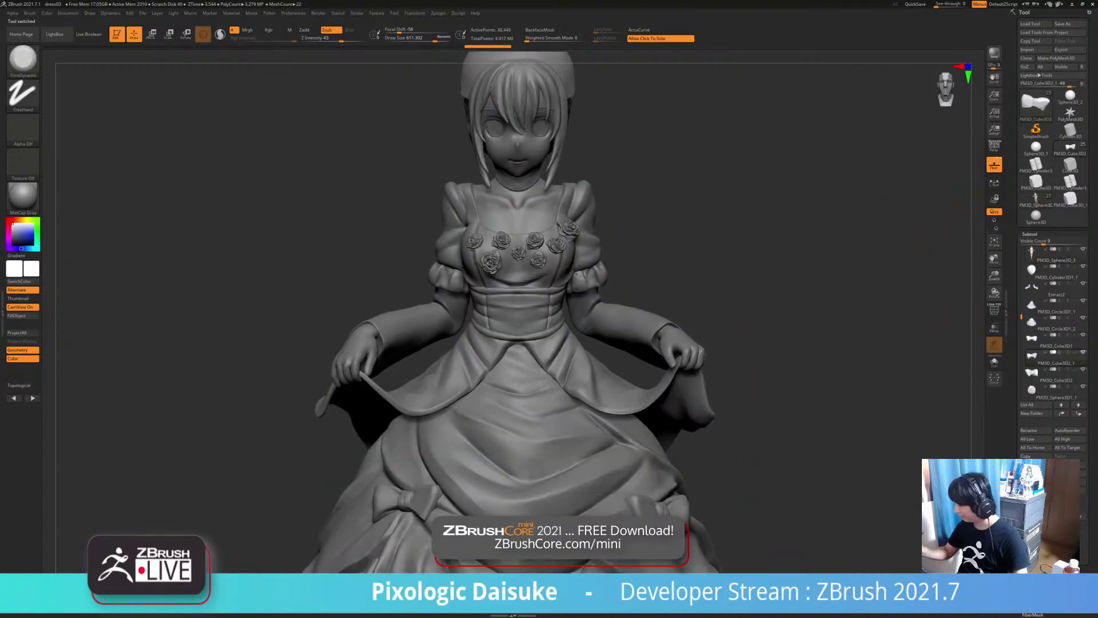
Switch from TransposeCloth to the Transpose brush and adjust the angle of the bow on the skirt's back
mouse_move(563, 286)
ctrl+right_down()
mouse_move(566, 349)
mouse_move(375, 309)
mouse_move(435, 352)
mouse_move(447, 406)
ctrl+right_up()
key(w)
mouse_move(460, 303)
right_down()
mouse_move(454, 343)
mouse_move(441, 323)
right_up()
drag(441, 330, 441, 315)
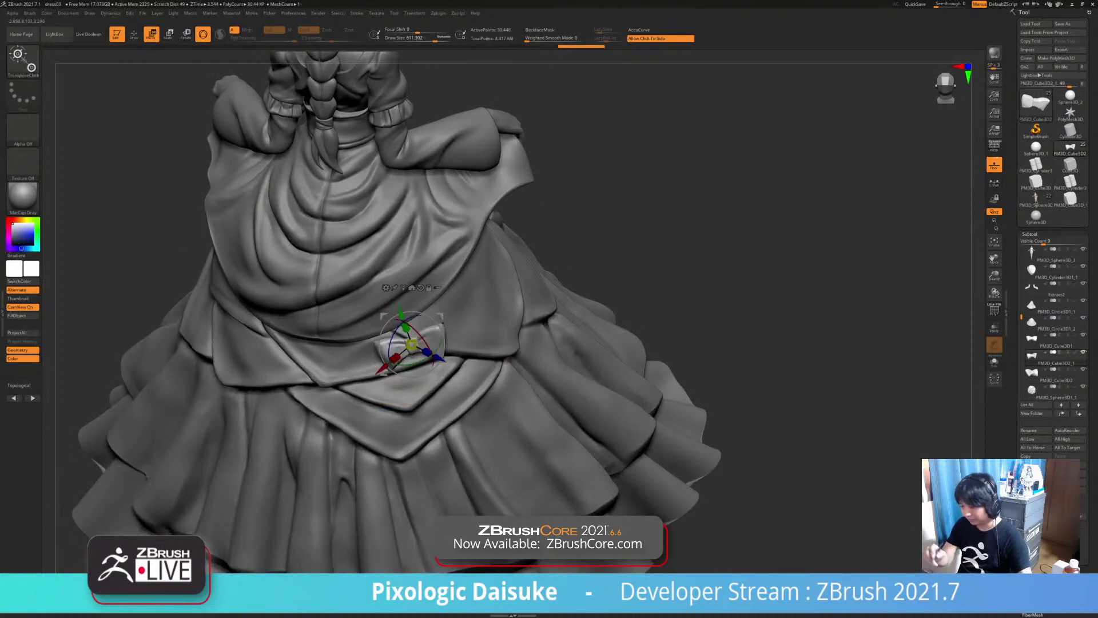
key(b)
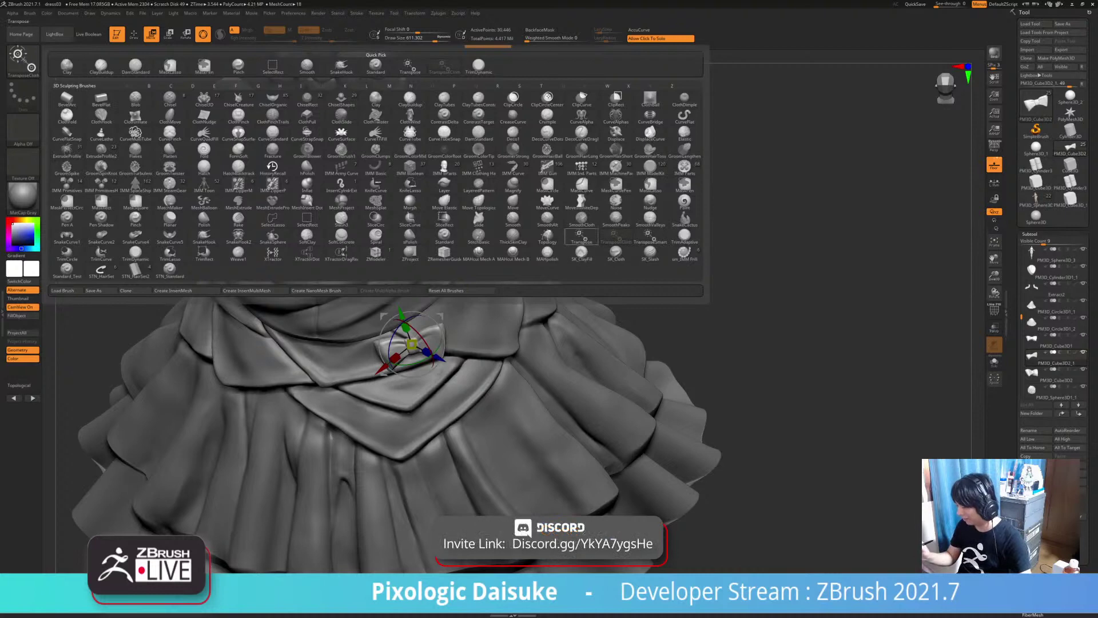
click(409, 66)
right_drag(446, 400, 449, 352)
drag(443, 335, 443, 332)
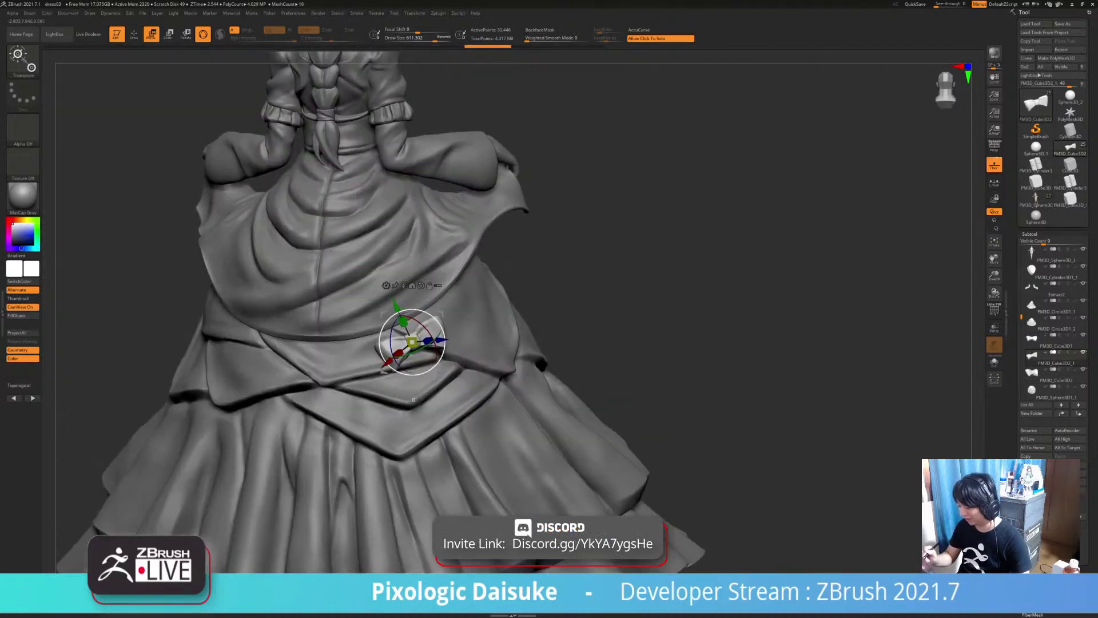
Duplicate the back bow, move the copy to the opposite side of the rear drape, and rotate it to fit
right_drag(413, 399, 484, 318)
key(ctrl+shift+d)
alt+right_drag(451, 366, 524, 339)
drag(527, 302, 374, 329)
right_drag(395, 366, 337, 369)
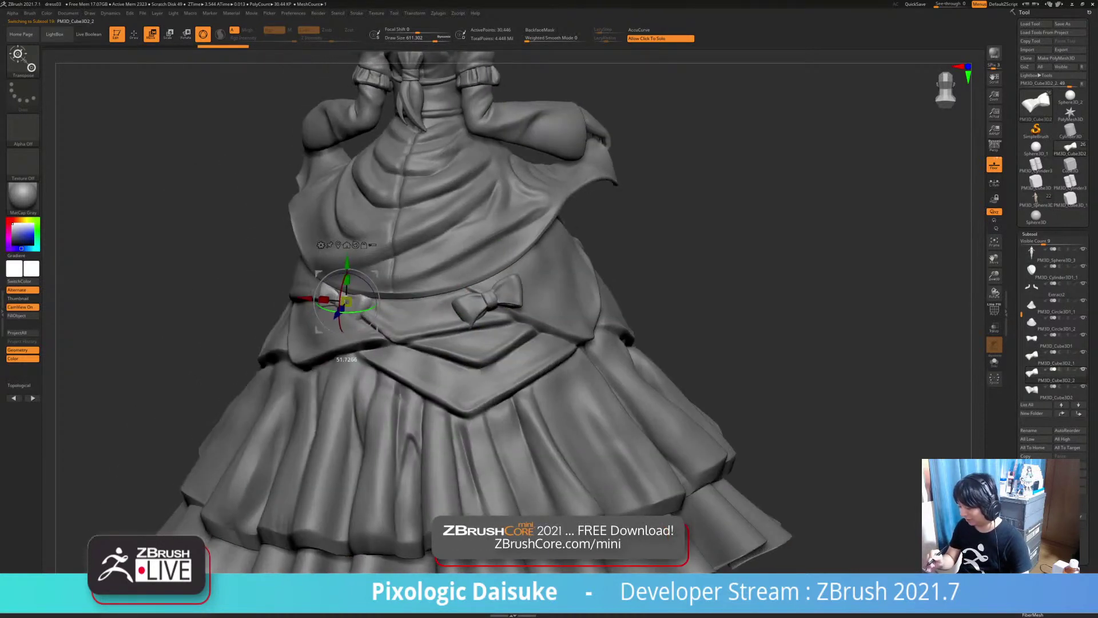
drag(347, 313, 344, 313)
right_drag(395, 366, 349, 368)
drag(375, 328, 370, 329)
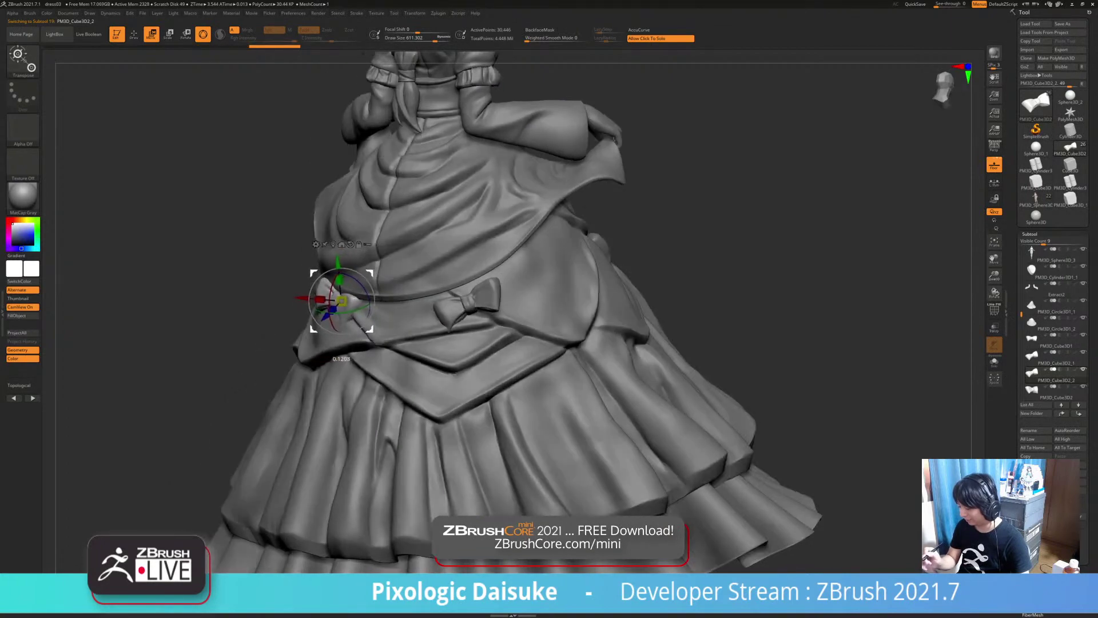
right_drag(372, 354, 430, 354)
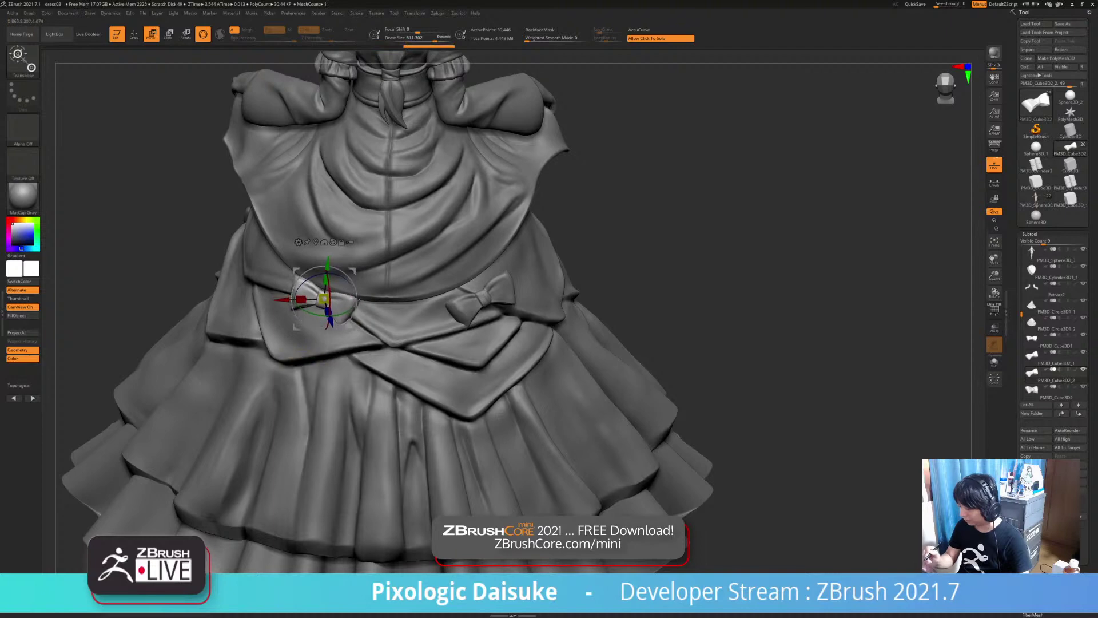
Examine the front and side bows against the draped overskirt by selecting their subtools in turn
ctrl+right_drag(395, 366, 352, 343)
alt+click(446, 297)
right_drag(440, 298, 303, 326)
ctrl+right_drag(366, 297, 366, 349)
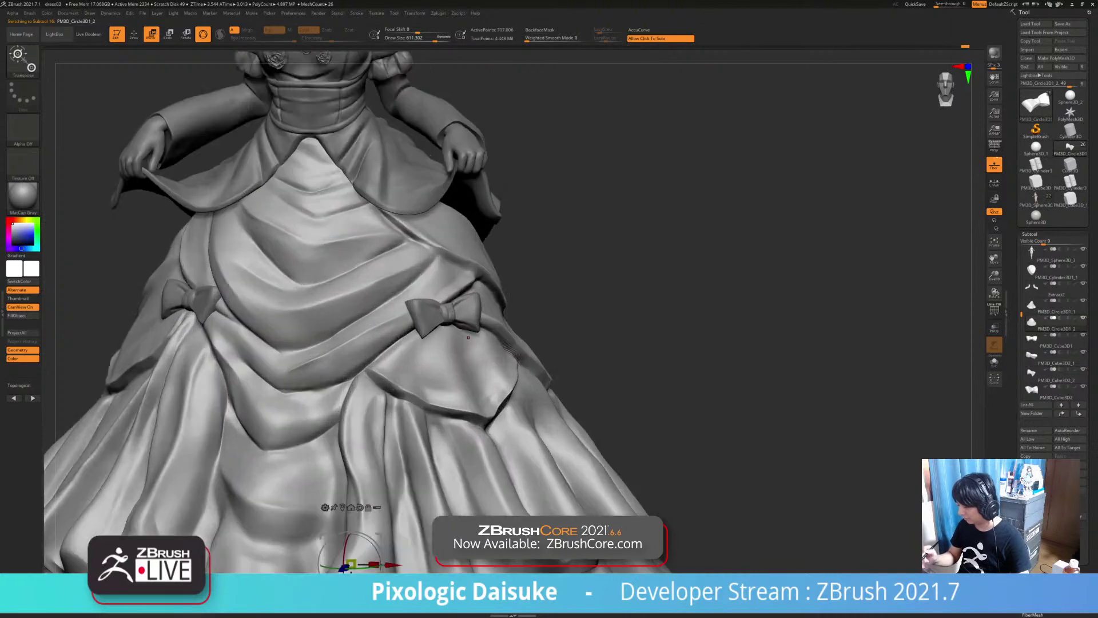
alt+click(442, 312)
right_drag(442, 312, 486, 291)
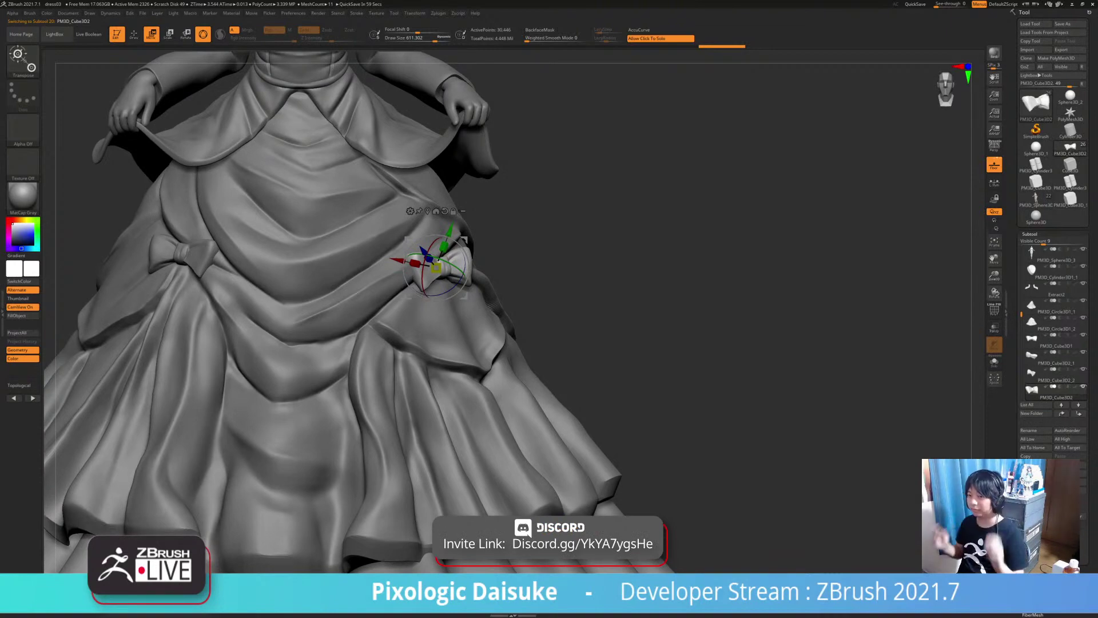
right_drag(458, 297, 452, 321)
alt+click(394, 320)
right_drag(529, 315, 629, 294)
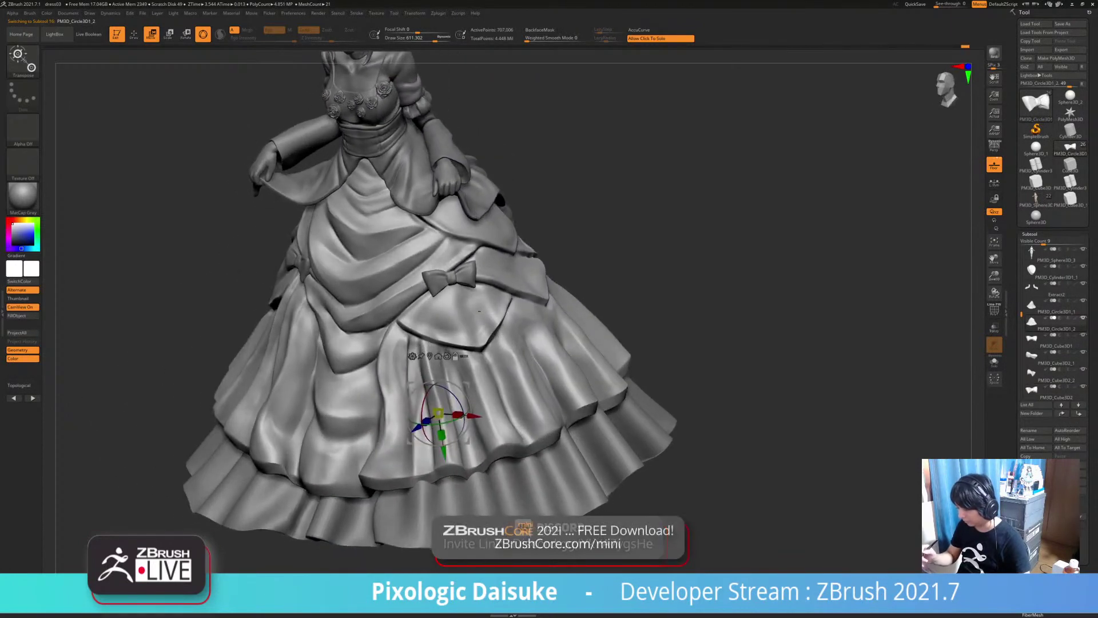
alt+click(451, 278)
right_drag(538, 291, 515, 295)
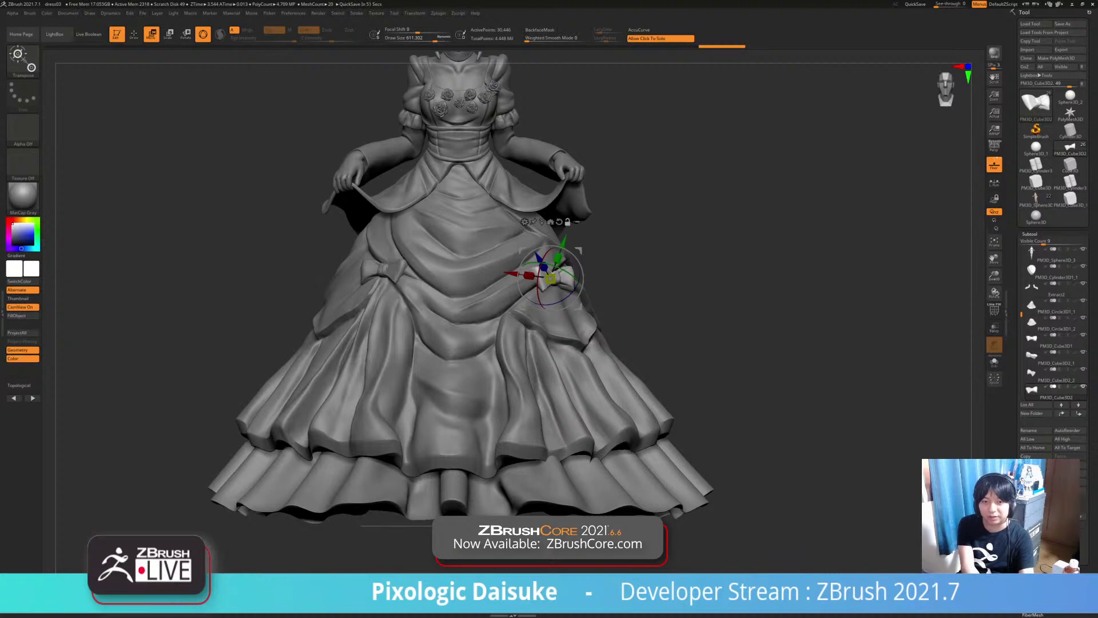
Review the bow placement around the whole dress from the back and front, checking the overskirt and bodice parts
right_drag(519, 274, 481, 258)
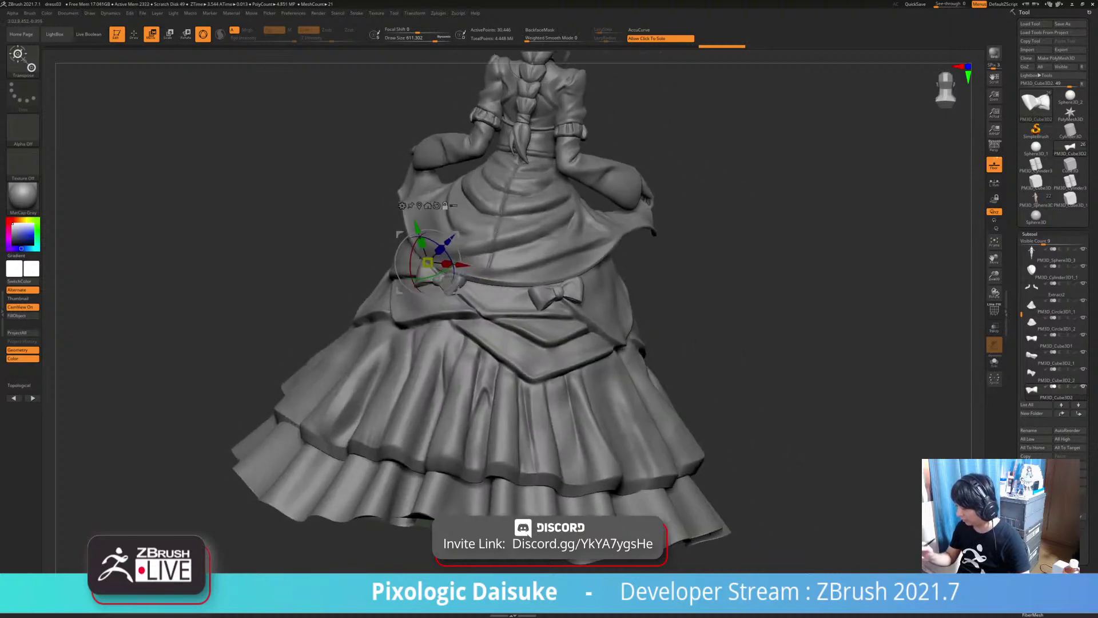
alt+click(445, 206)
right_drag(444, 206, 491, 221)
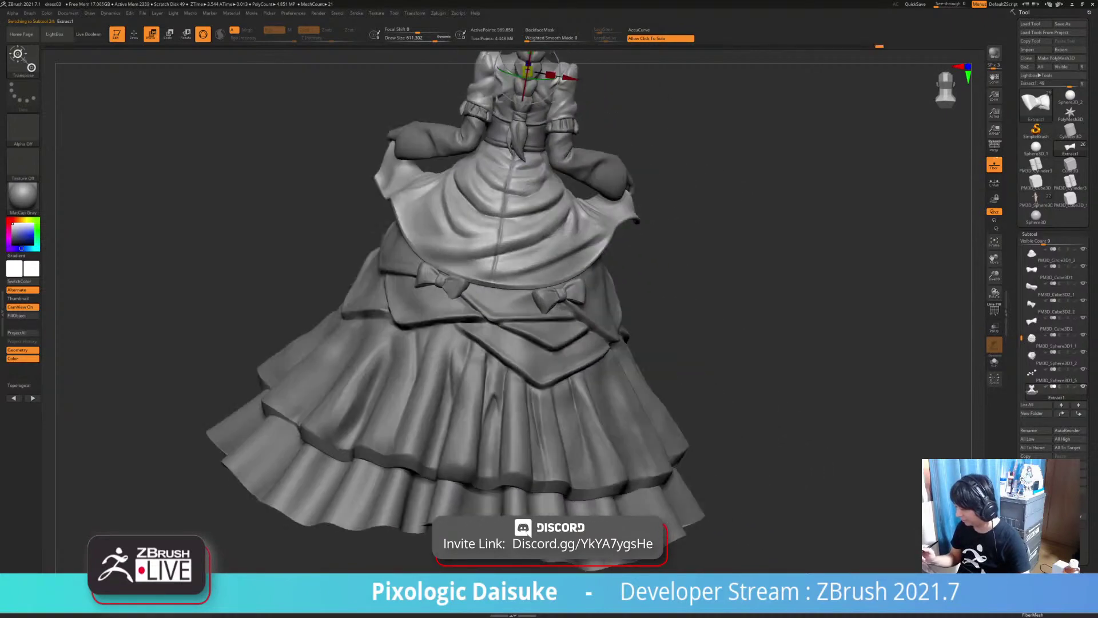
alt+right_drag(549, 283, 352, 246)
alt+click(518, 272)
alt+click(481, 251)
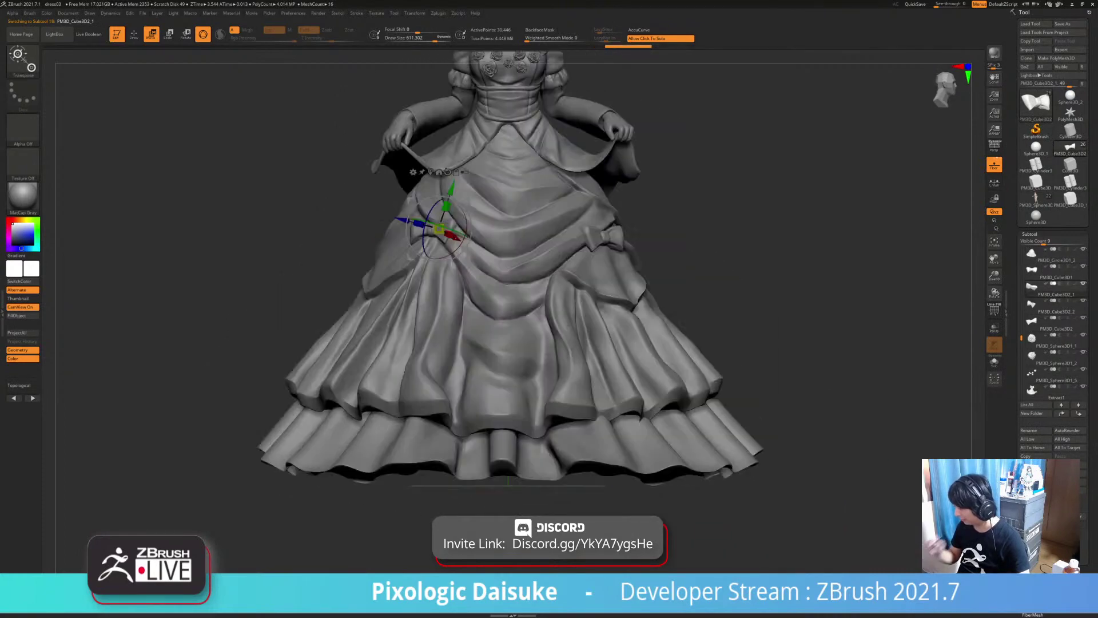
alt+right_drag(468, 234, 425, 350)
alt+click(481, 186)
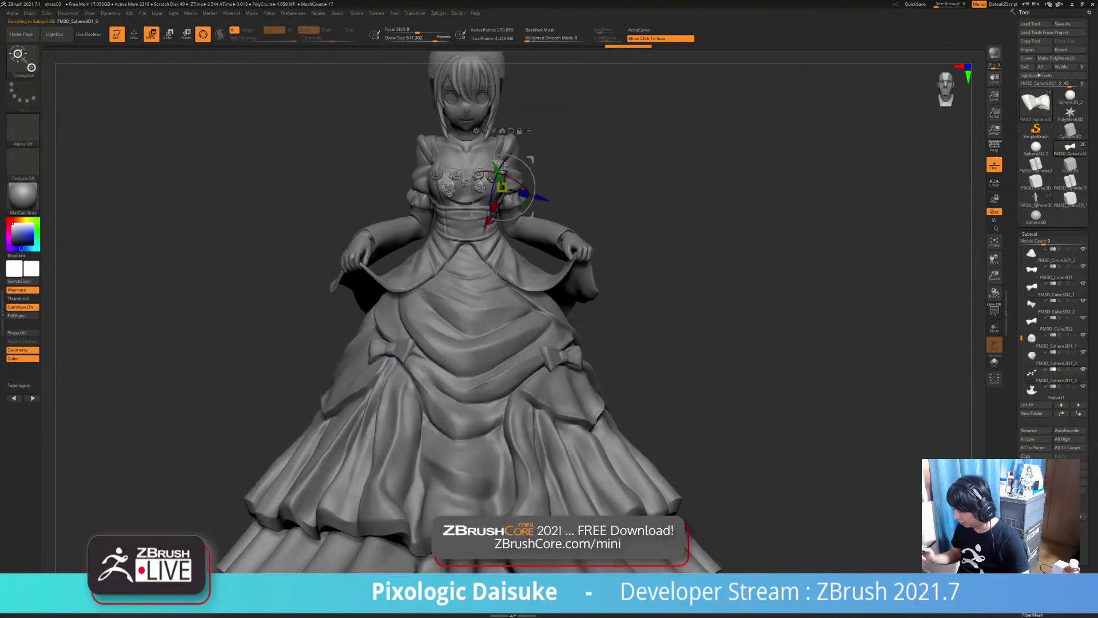
alt+click(391, 350)
alt+drag(229, 344, 252, 194)
alt+drag(686, 366, 675, 273)
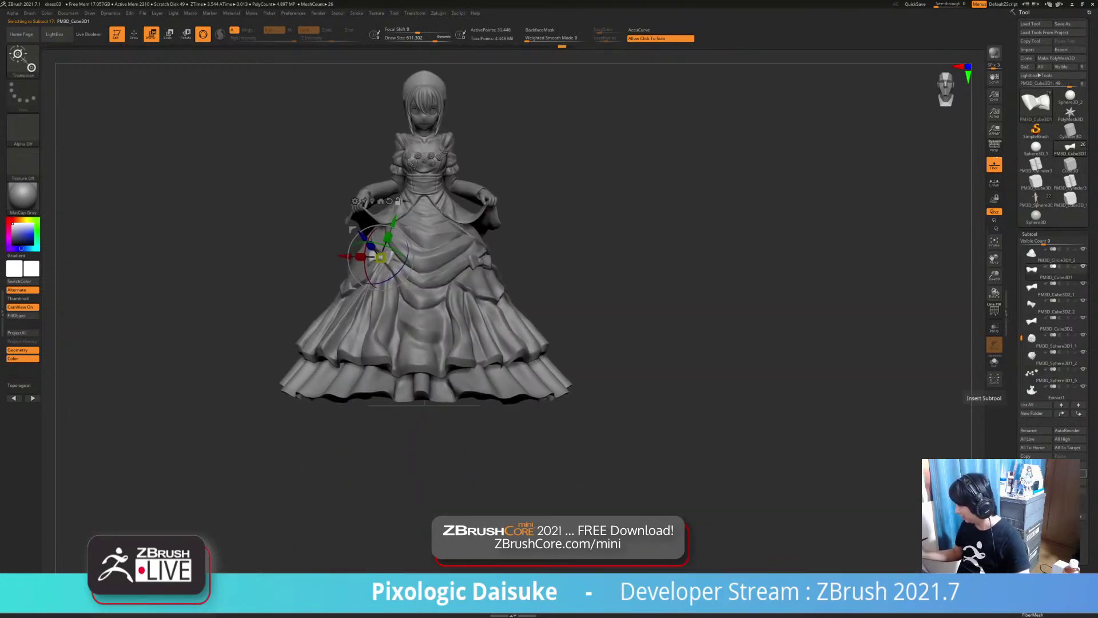
Make the chest roses the active subtool
click(1070, 473)
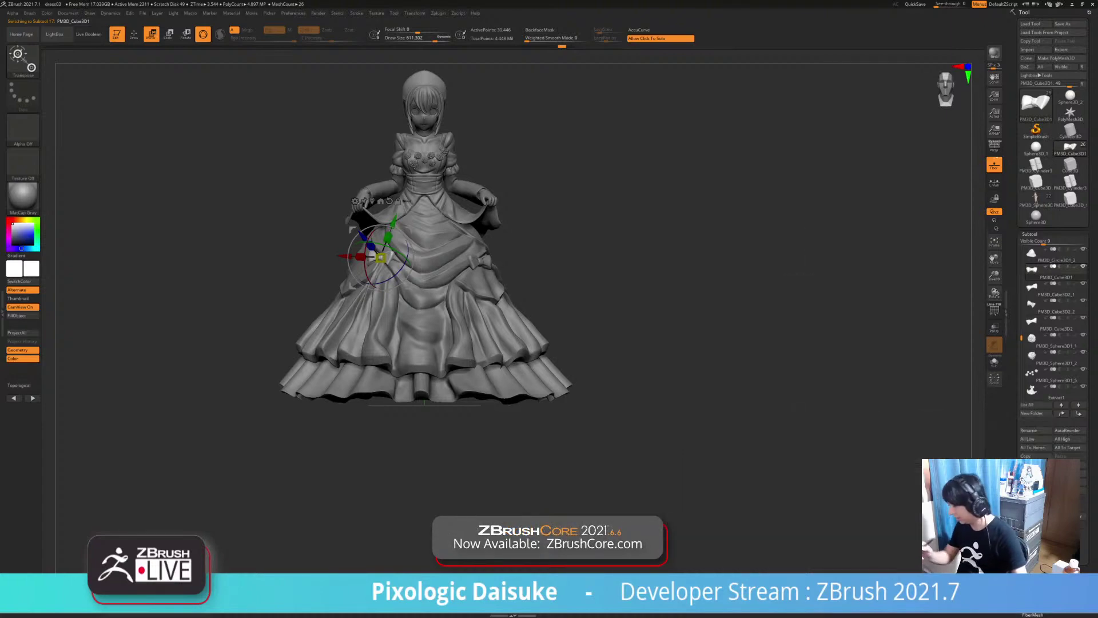
ctrl+right_drag(444, 154, 549, 389)
right_drag(549, 344, 506, 183)
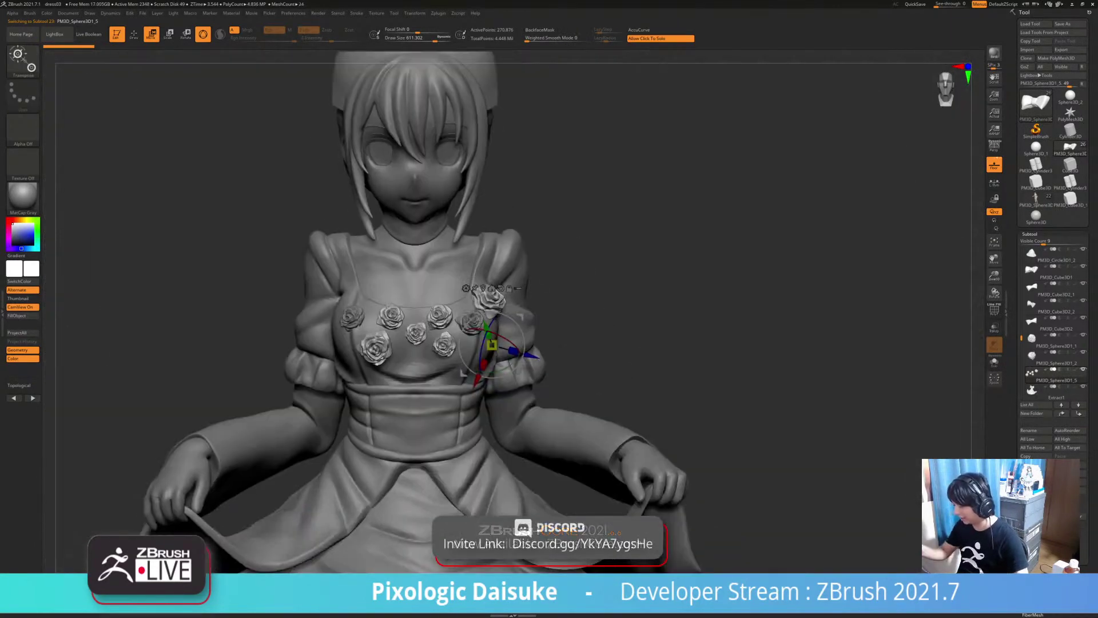
alt+right_drag(506, 343, 506, 229)
ctrl+right_drag(506, 229, 506, 172)
ctrl+right_drag(507, 286, 507, 223)
alt+right_drag(506, 223, 538, 154)
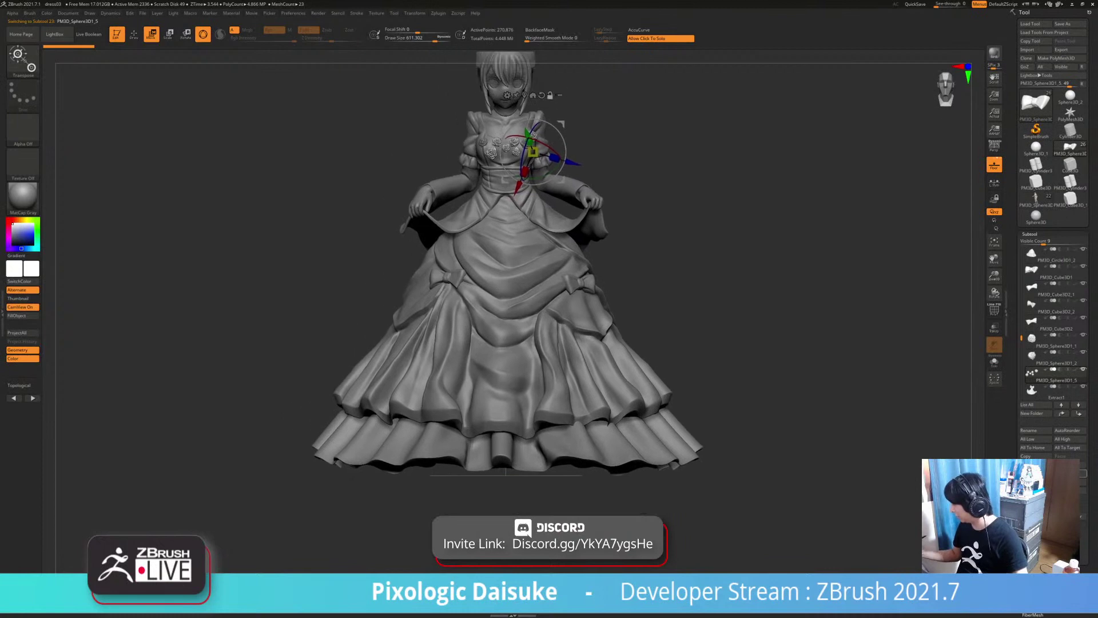
Insert a Sphere3D as a new subtool after the chest roses and isolate it in Solo mode
click(1069, 473)
click(754, 436)
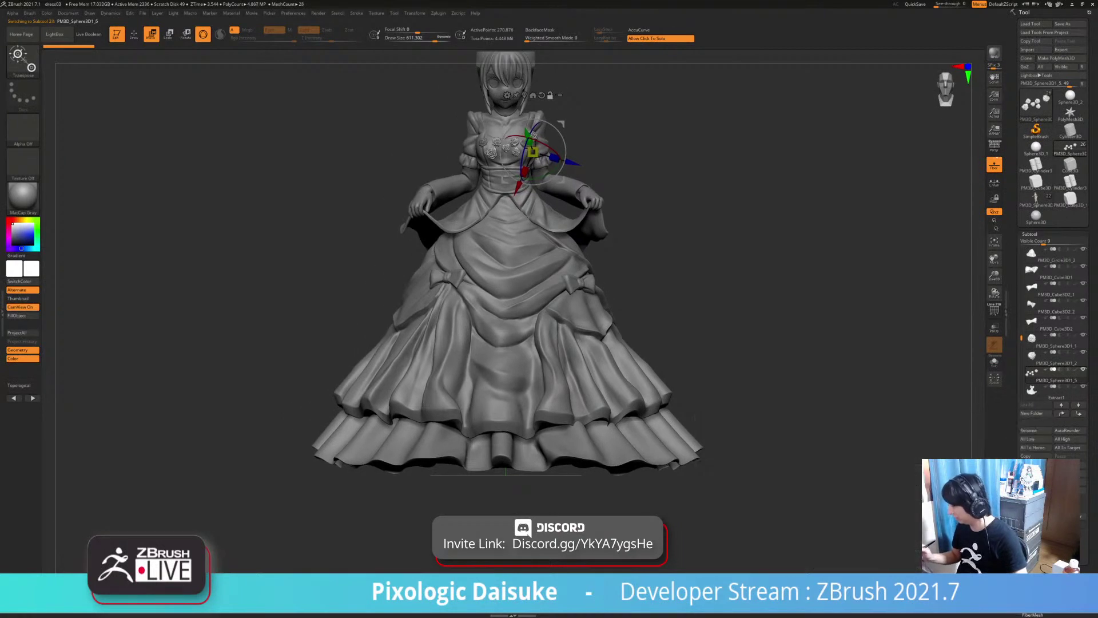
click(629, 258)
mouse_move(406, 106)
alt+right_down()
mouse_move(473, 252)
mouse_move(473, 355)
alt+right_up()
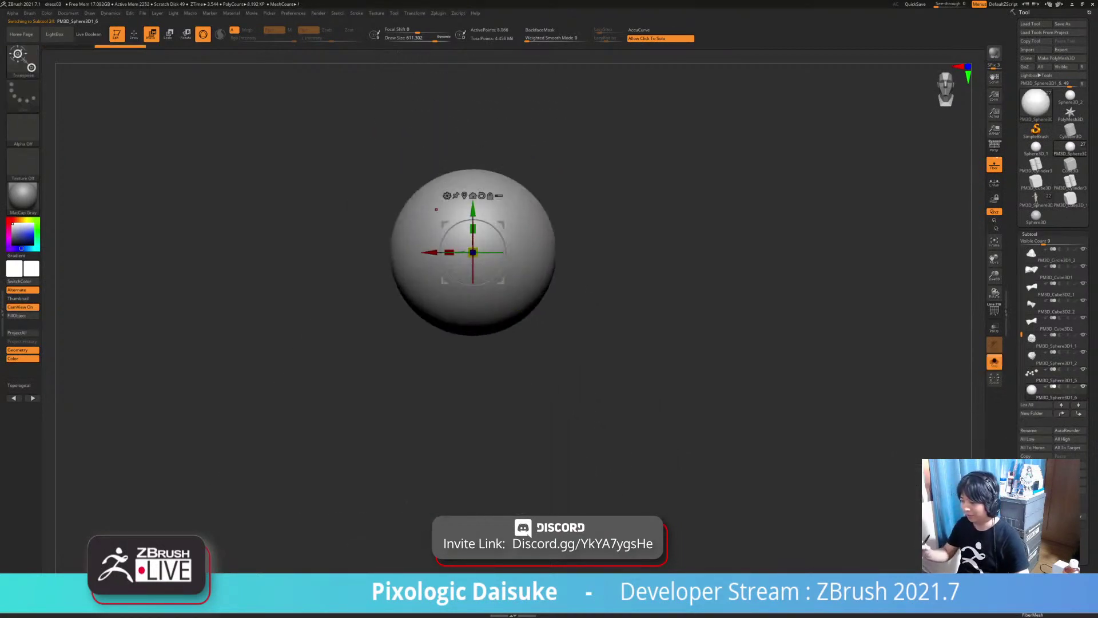
Return to Draw mode, select the SnakeHook brush, and adjust its draw size for the isolated sphere
key(q)
alt+right_drag(473, 252, 430, 223)
click(152, 35)
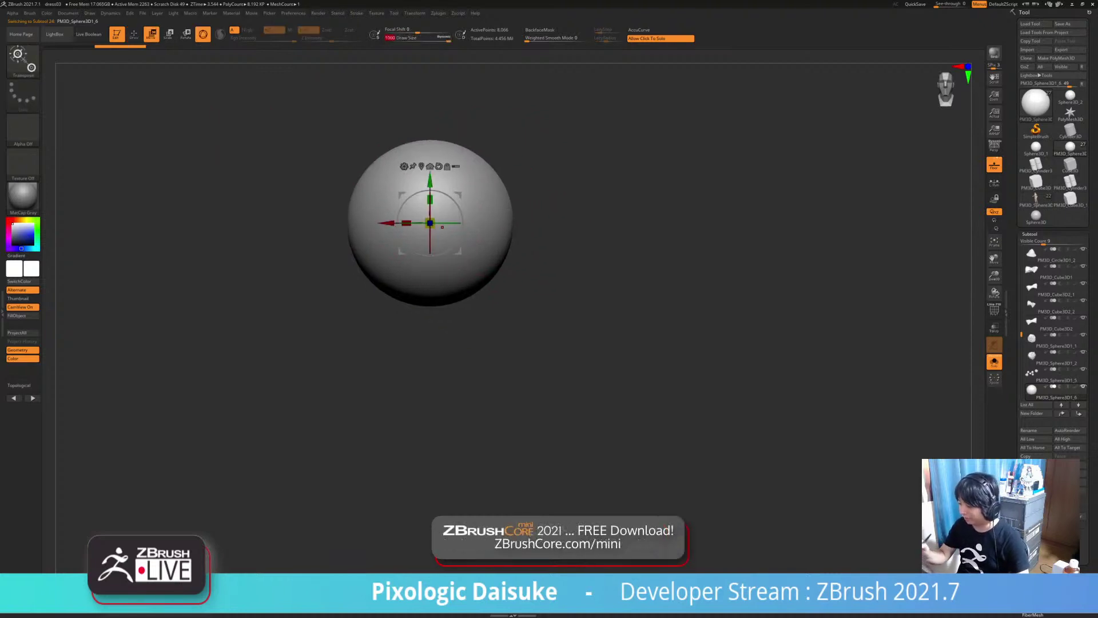
key(q)
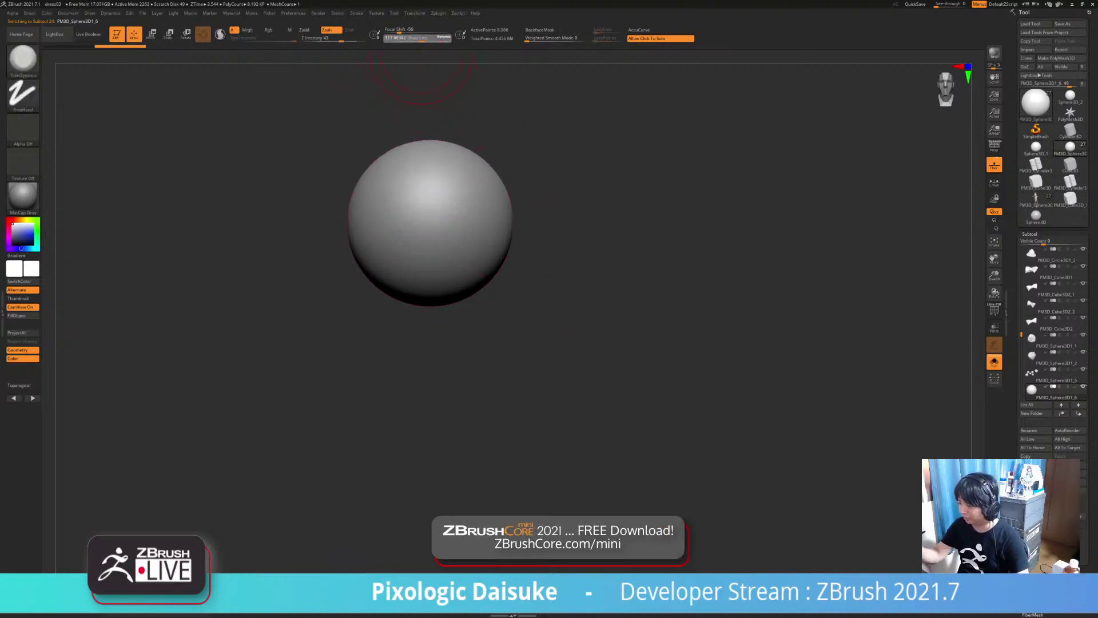
click(22, 58)
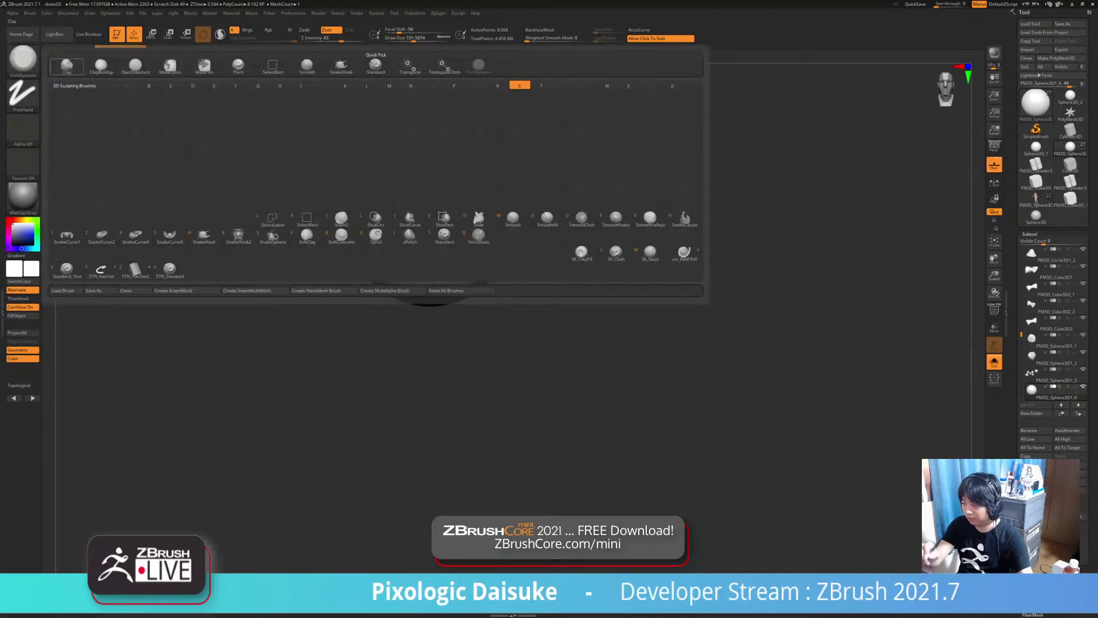
click(341, 67)
ctrl+right_drag(451, 235, 451, 191)
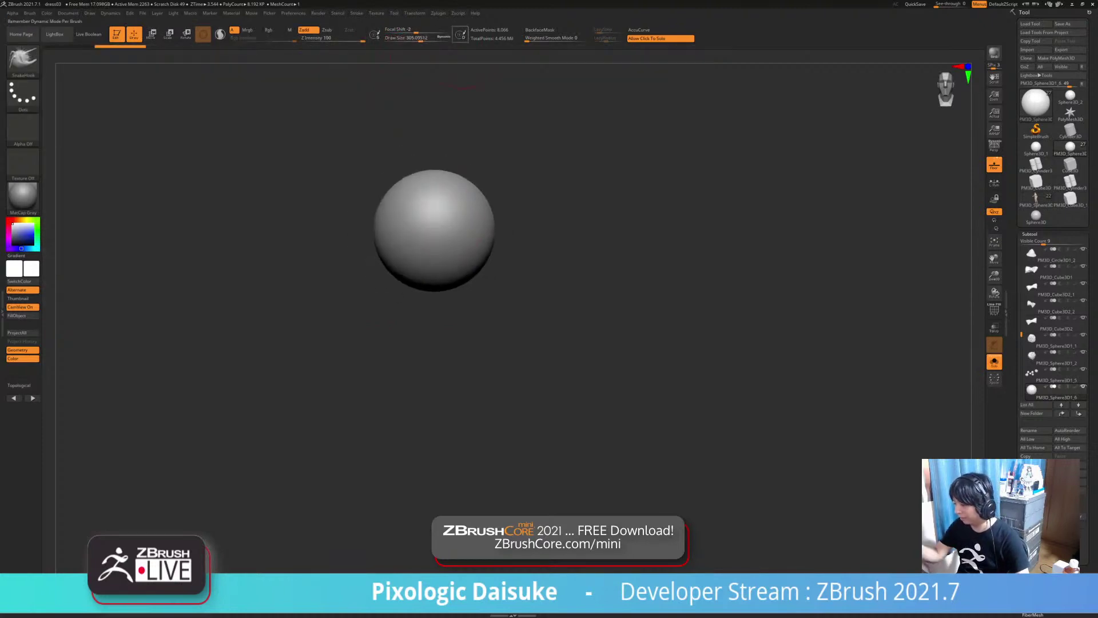
click(442, 39)
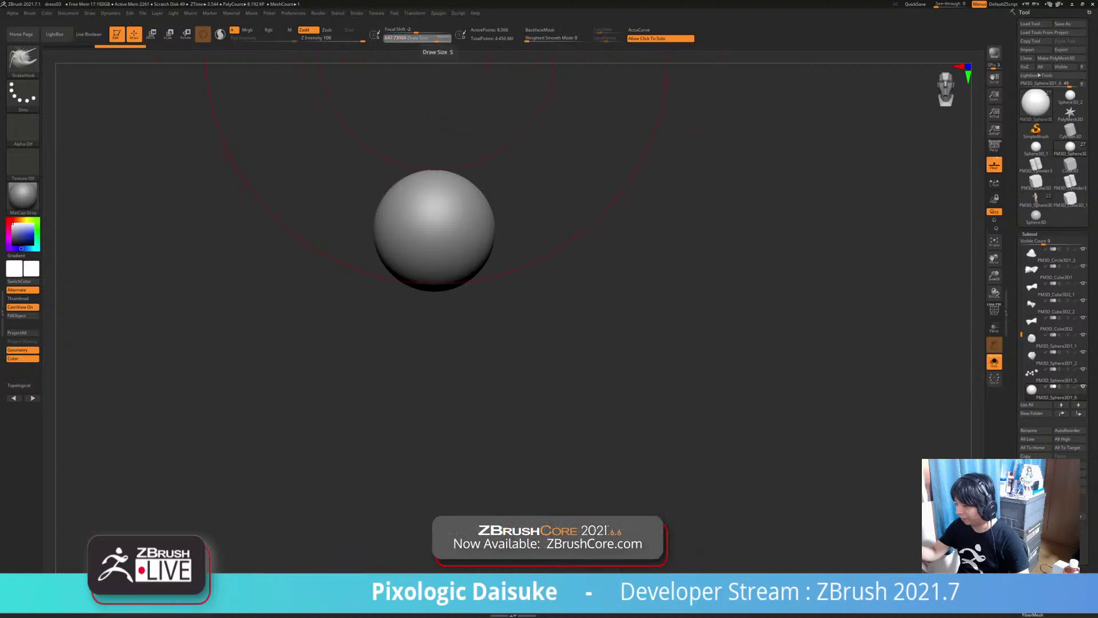
Flatten the sphere into a thin, slightly curved disc with SnakeHook strokes and smooth its surface
drag(422, 223, 486, 178)
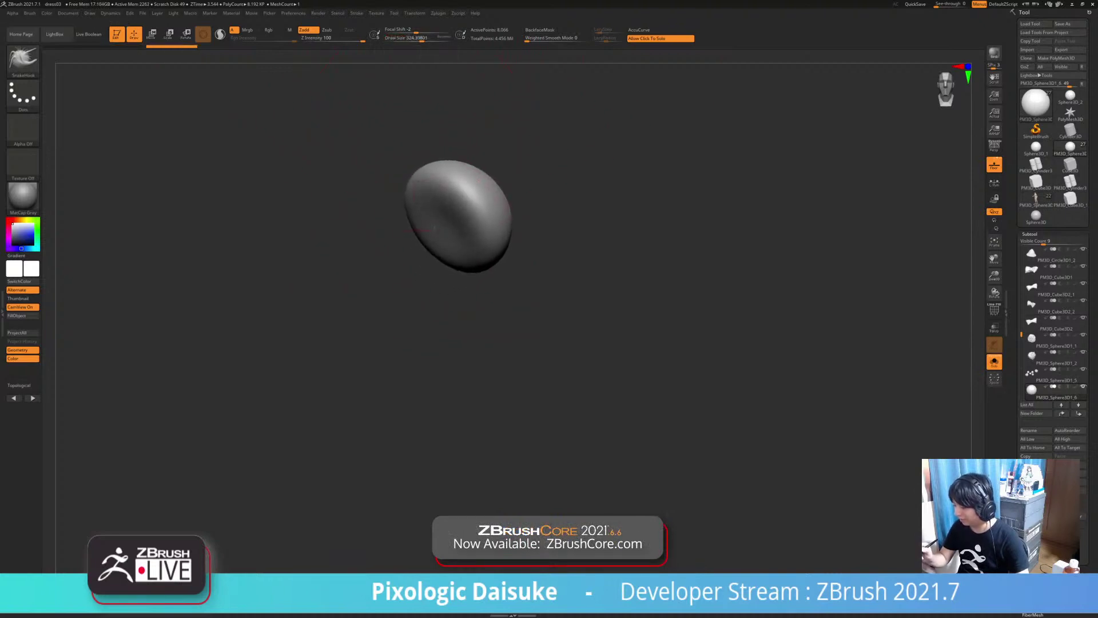
mouse_move(369, 235)
mouse_down()
mouse_move(491, 213)
mouse_move(420, 186)
mouse_move(423, 208)
mouse_move(460, 172)
mouse_move(464, 200)
mouse_move(442, 232)
mouse_up()
shift+drag(429, 225, 444, 225)
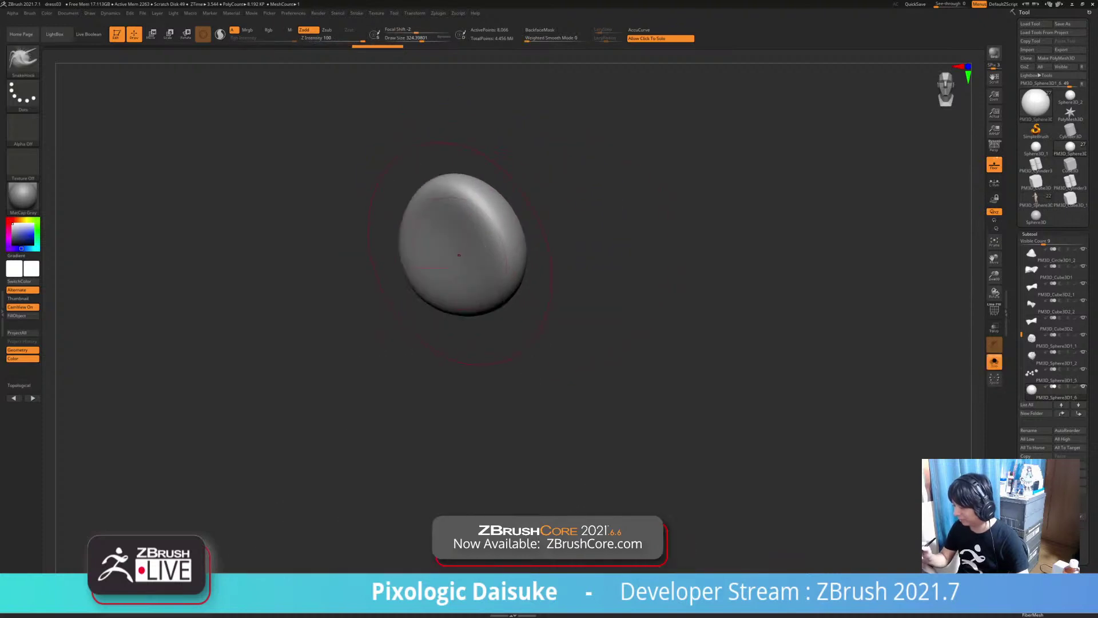
mouse_move(461, 226)
shift+mouse_down()
mouse_move(446, 266)
mouse_move(485, 246)
shift+mouse_up()
mouse_move(366, 220)
mouse_down()
mouse_move(460, 233)
mouse_move(491, 252)
mouse_move(448, 243)
mouse_up()
mouse_move(577, 275)
mouse_down()
mouse_move(515, 275)
mouse_move(572, 258)
mouse_move(520, 235)
mouse_up()
Reduce the SnakeHook draw size to about 239 and pull the isolated disc into a cupped petal shape tapering toward one end
mouse_move(460, 213)
right_down()
mouse_move(452, 225)
mouse_move(473, 213)
mouse_move(451, 213)
right_up()
click(416, 40)
mouse_move(455, 197)
mouse_down()
mouse_move(465, 185)
mouse_move(395, 187)
mouse_up()
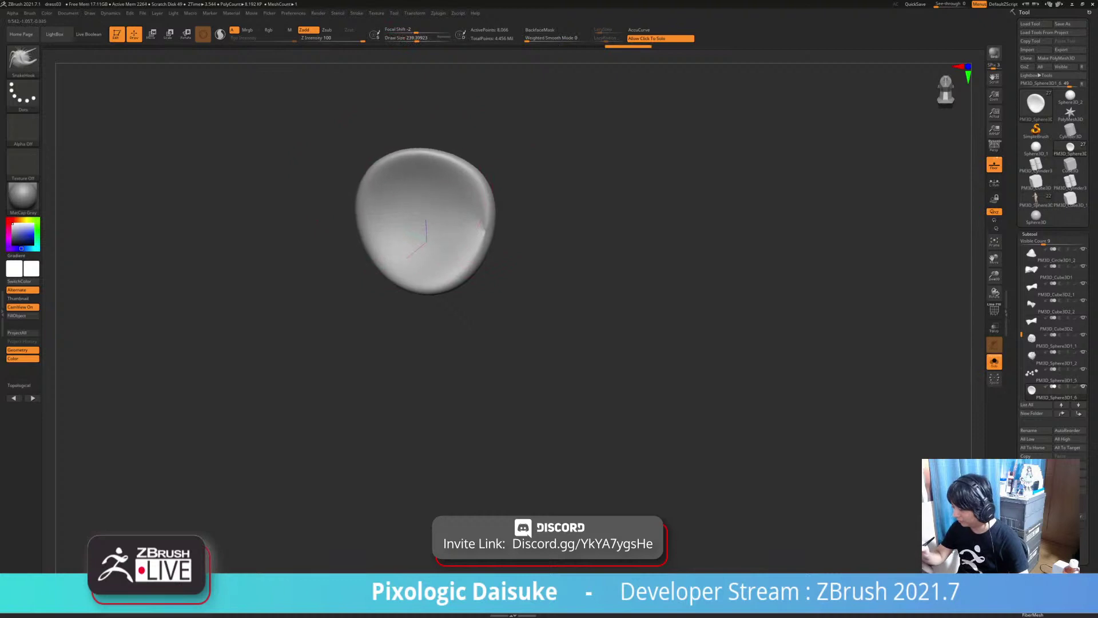
right_drag(481, 226, 452, 198)
drag(444, 187, 455, 175)
right_drag(457, 188, 480, 229)
click(485, 278)
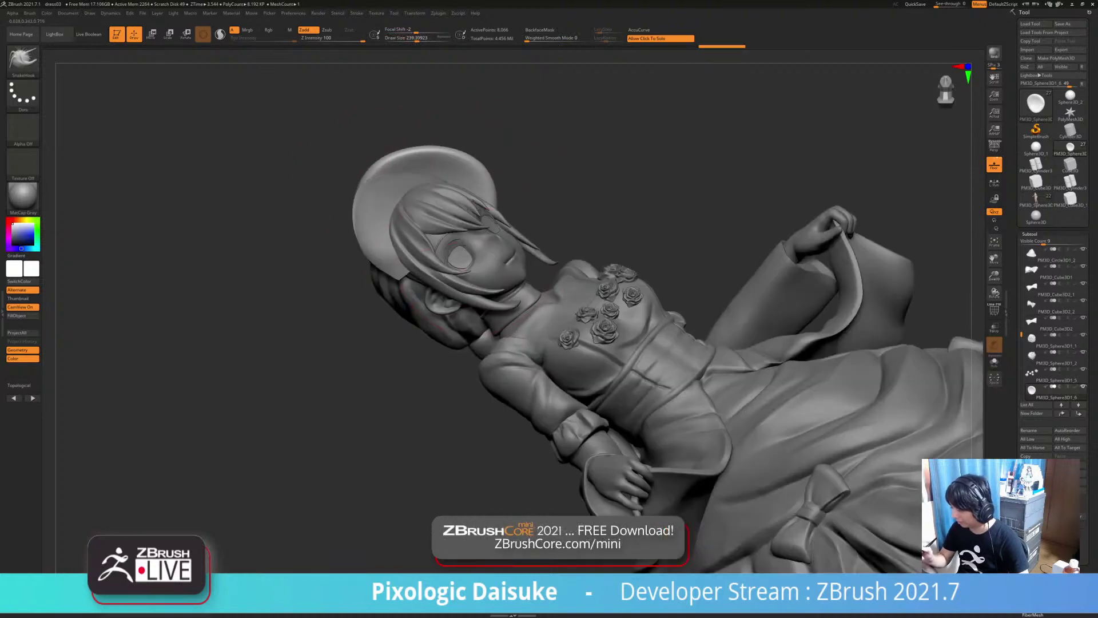
key(ctrl+shift+s)
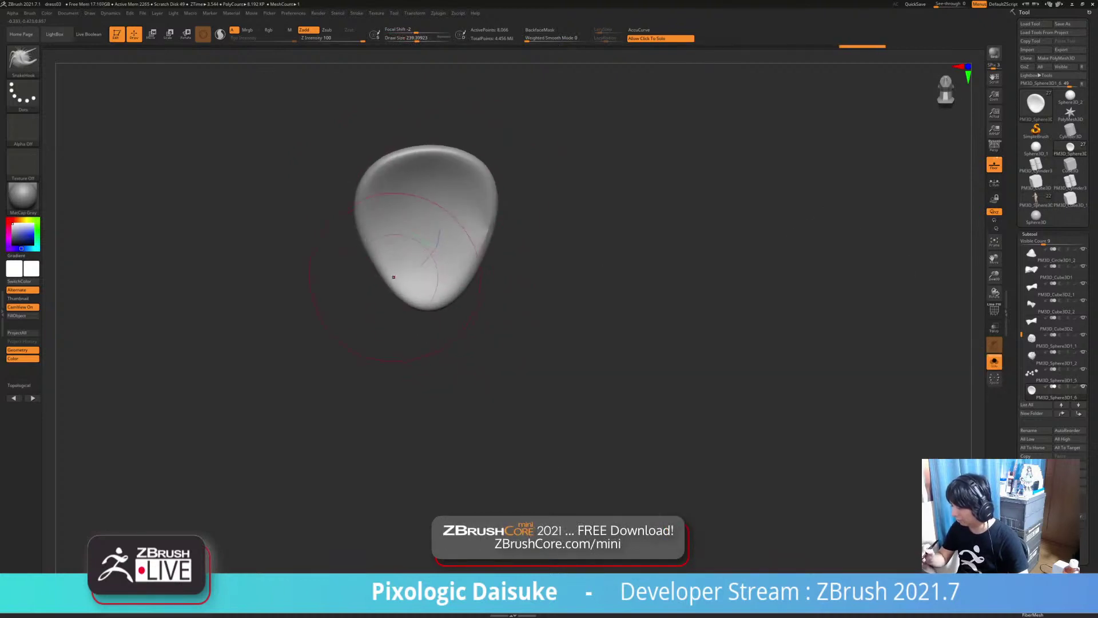
mouse_move(394, 277)
alt+right_down()
mouse_move(399, 330)
mouse_move(479, 334)
alt+right_up()
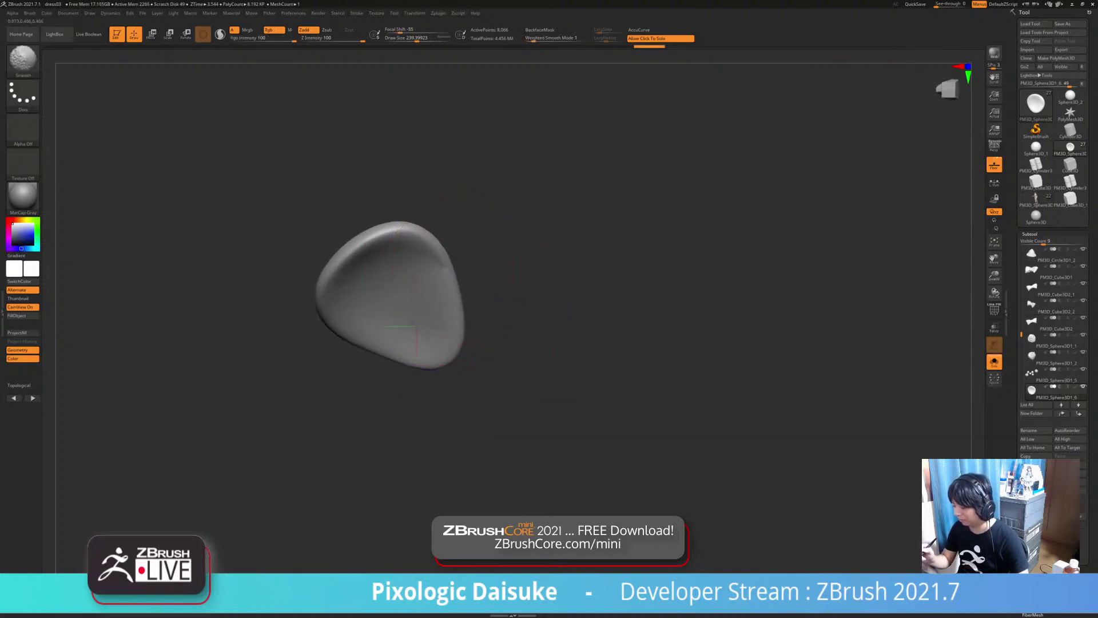
Push in the petal's edge with SnakeHook, smooth its lower area, and drag its body into a stronger curve
mouse_move(404, 330)
right_down()
mouse_move(420, 328)
mouse_move(409, 306)
right_up()
drag(457, 269, 439, 276)
mouse_move(416, 312)
right_down()
mouse_move(395, 314)
mouse_move(374, 340)
right_up()
shift+drag(384, 348, 401, 354)
mouse_move(394, 343)
right_down()
mouse_move(412, 293)
mouse_move(395, 287)
mouse_move(385, 343)
right_up()
mouse_move(396, 303)
mouse_down()
mouse_move(394, 338)
mouse_move(303, 335)
mouse_move(308, 318)
mouse_up()
Lower the SnakeHook draw size to about 212 and refine the petal's curved outline
click(415, 39)
mouse_move(389, 428)
right_down()
mouse_move(416, 364)
mouse_move(490, 272)
mouse_move(491, 335)
right_up()
mouse_move(491, 335)
mouse_down()
mouse_move(511, 340)
mouse_move(471, 353)
mouse_up()
right_drag(498, 344, 505, 407)
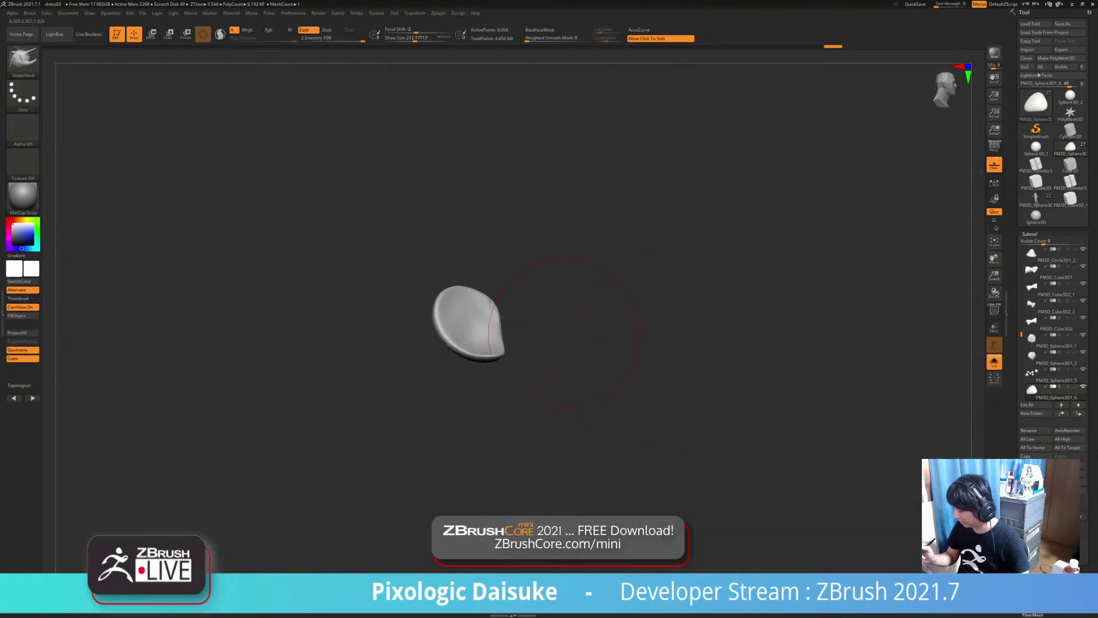
mouse_move(515, 366)
right_down()
mouse_move(525, 344)
mouse_move(516, 283)
right_up()
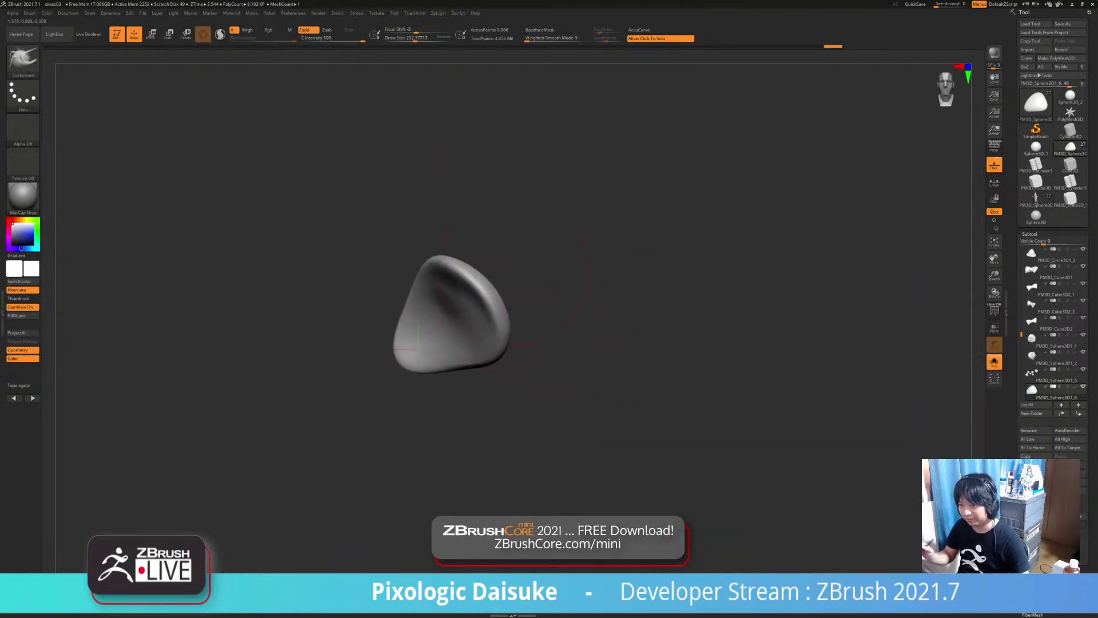
Enlarge the SnakeHook draw size to about 351 and bend the middle of the petal into a fuller arch
click(424, 40)
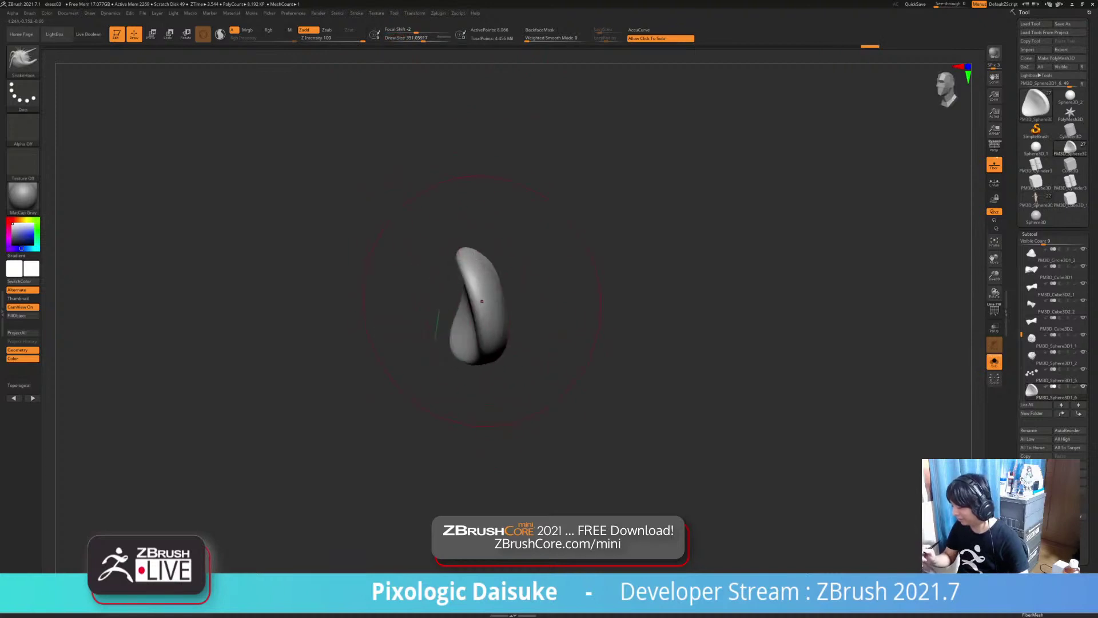
right_drag(479, 304, 471, 366)
drag(432, 329, 433, 303)
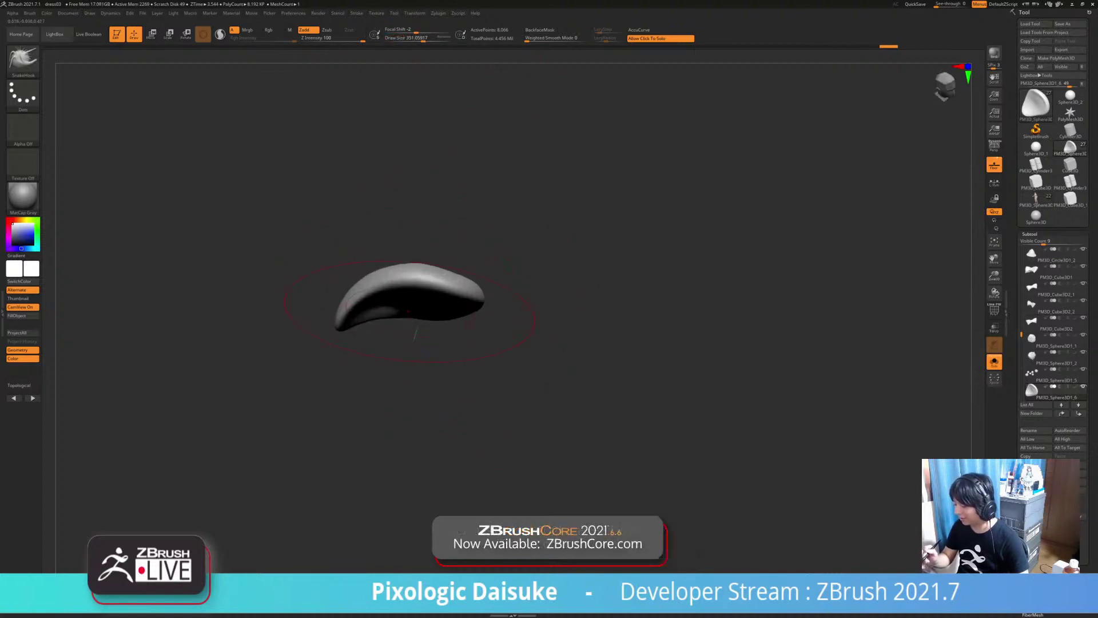
right_drag(438, 309, 442, 252)
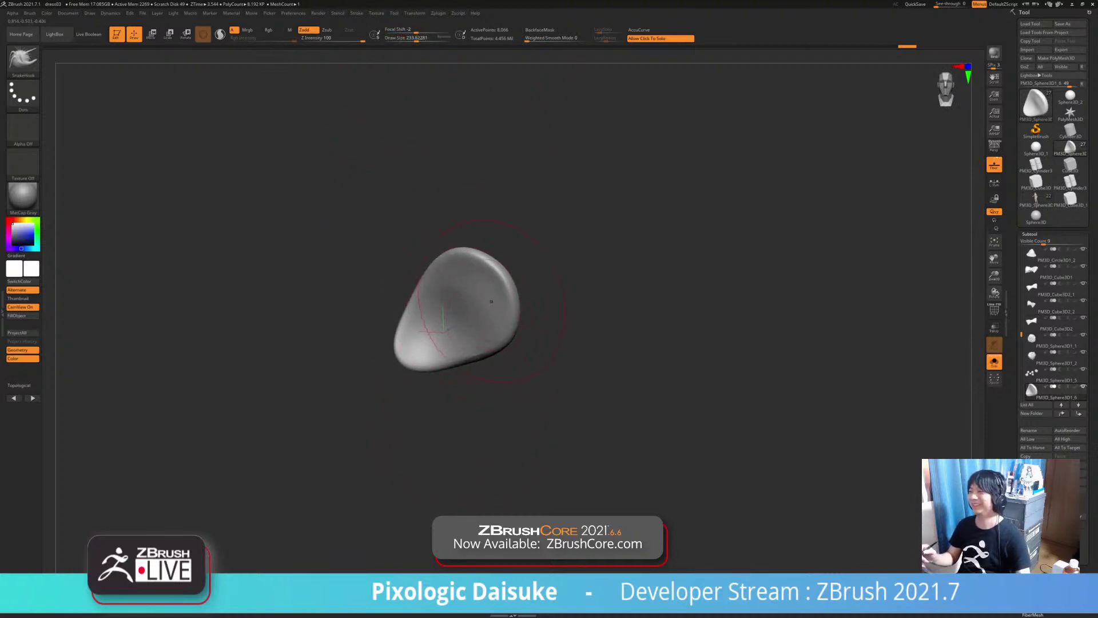
Smooth the petal's inner face and pull its wide outer rim slightly inward with SnakeHook
mouse_move(492, 301)
ctrl+right_down()
mouse_move(473, 328)
mouse_move(467, 303)
ctrl+right_up()
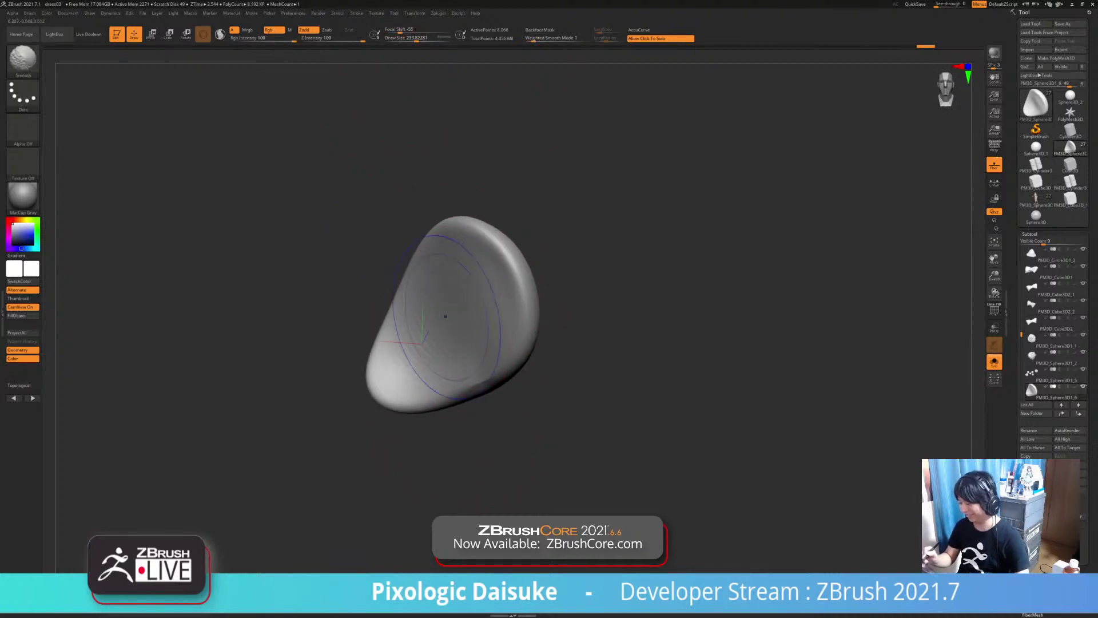
shift+drag(446, 317, 438, 339)
mouse_move(441, 334)
ctrl+right_down()
mouse_move(449, 312)
mouse_move(483, 314)
ctrl+right_up()
drag(486, 315, 479, 321)
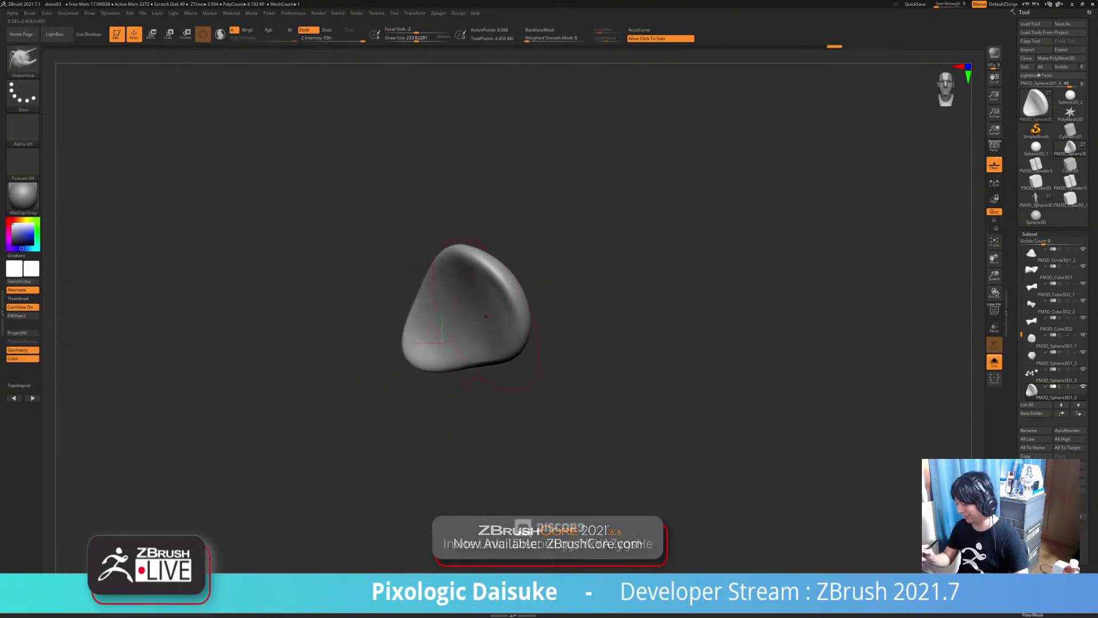
right_drag(479, 320, 502, 327)
drag(502, 327, 493, 321)
right_drag(492, 320, 471, 357)
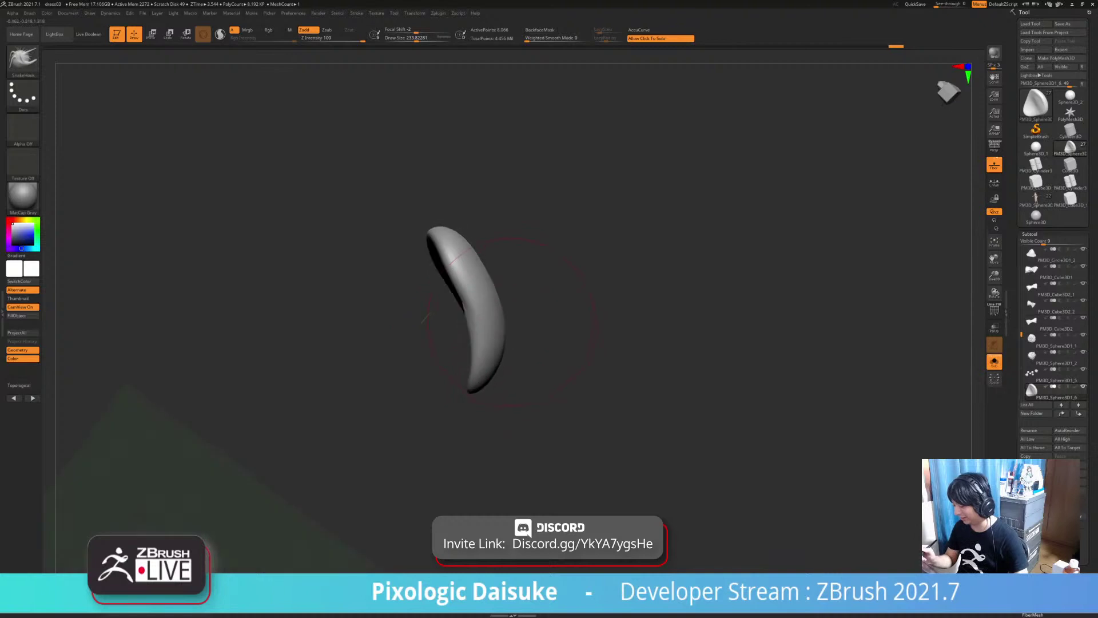
Adjust the petal's side profile and the edge of its back with short SnakeHook strokes
drag(461, 309, 464, 312)
right_drag(474, 320, 493, 323)
drag(502, 327, 496, 330)
right_drag(496, 329, 504, 329)
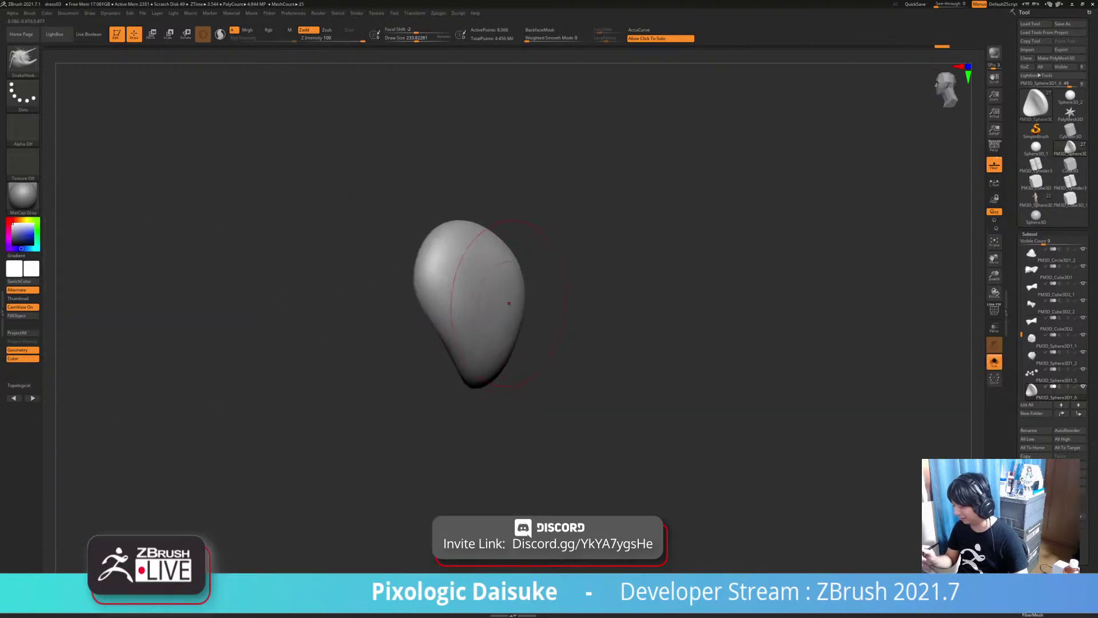
drag(517, 321, 509, 324)
mouse_move(509, 323)
right_down()
mouse_move(535, 346)
mouse_move(483, 302)
right_up()
mouse_move(520, 390)
alt+mouse_down()
mouse_move(514, 378)
mouse_move(572, 372)
mouse_move(542, 362)
alt+mouse_up()
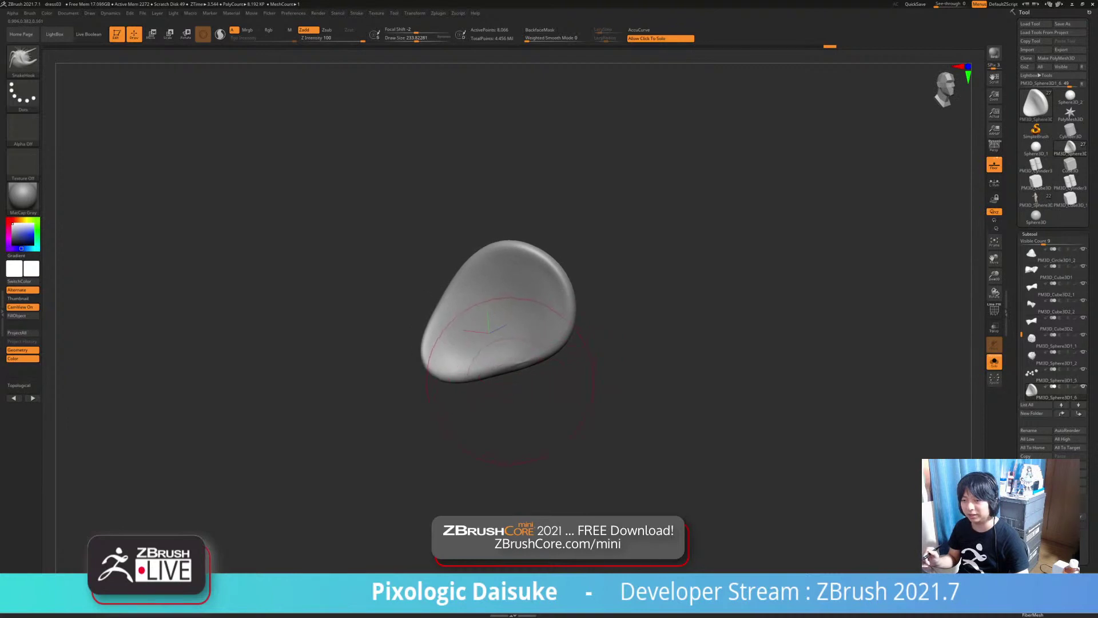
Compare the petal with the full figure outside Solo mode, then nudge its rim and smooth its narrow end
drag(514, 384, 571, 398)
click(616, 393)
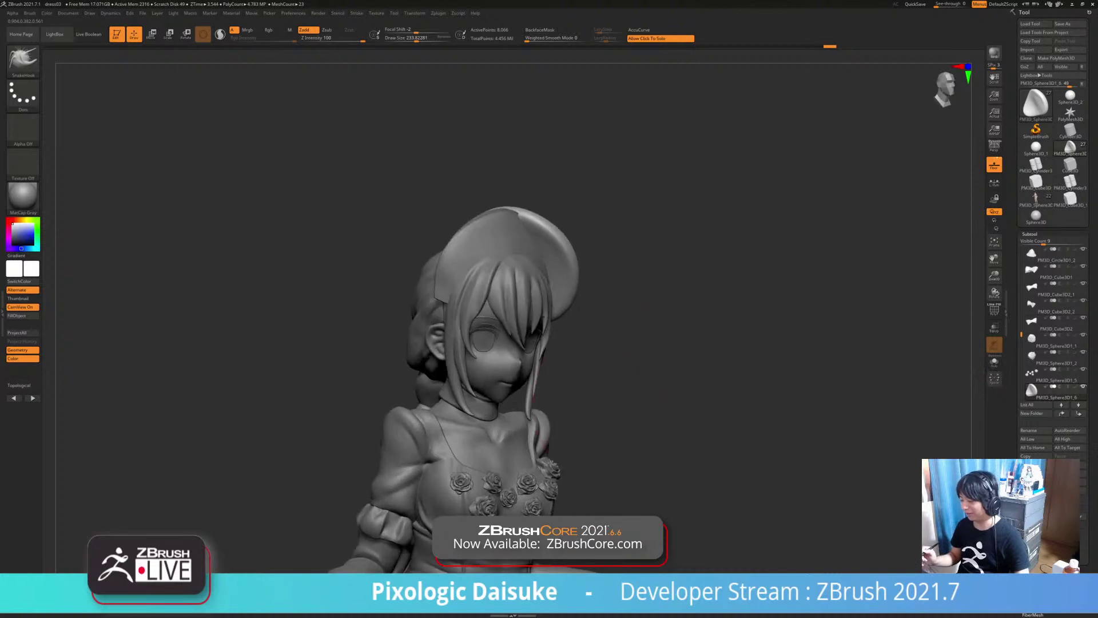
click(601, 401)
ctrl+right_drag(500, 318, 377, 274)
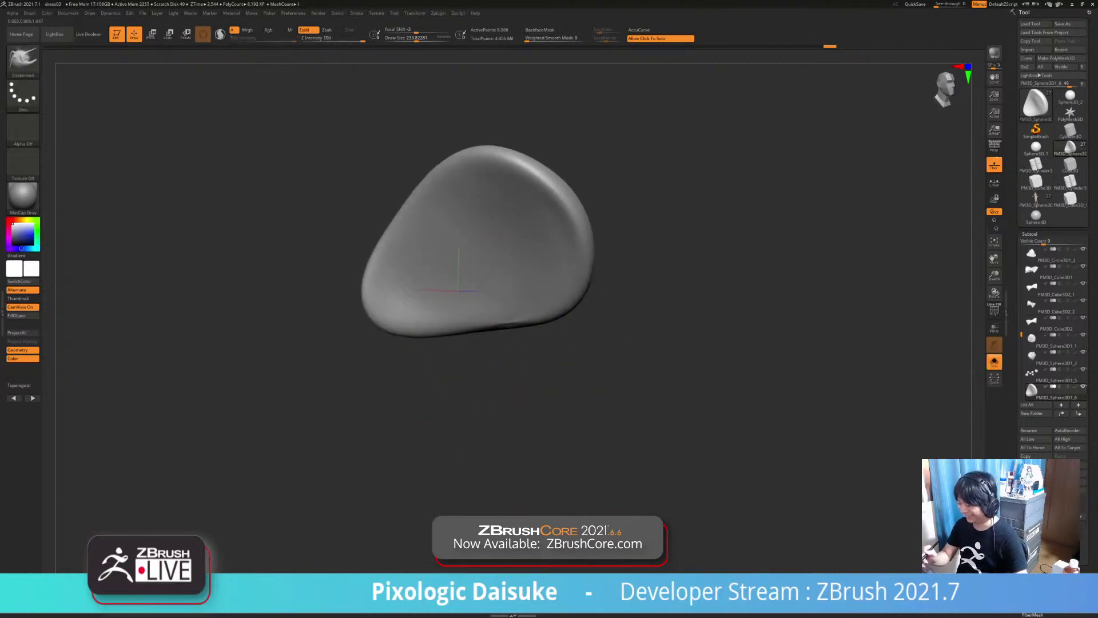
click(350, 269)
click(350, 269)
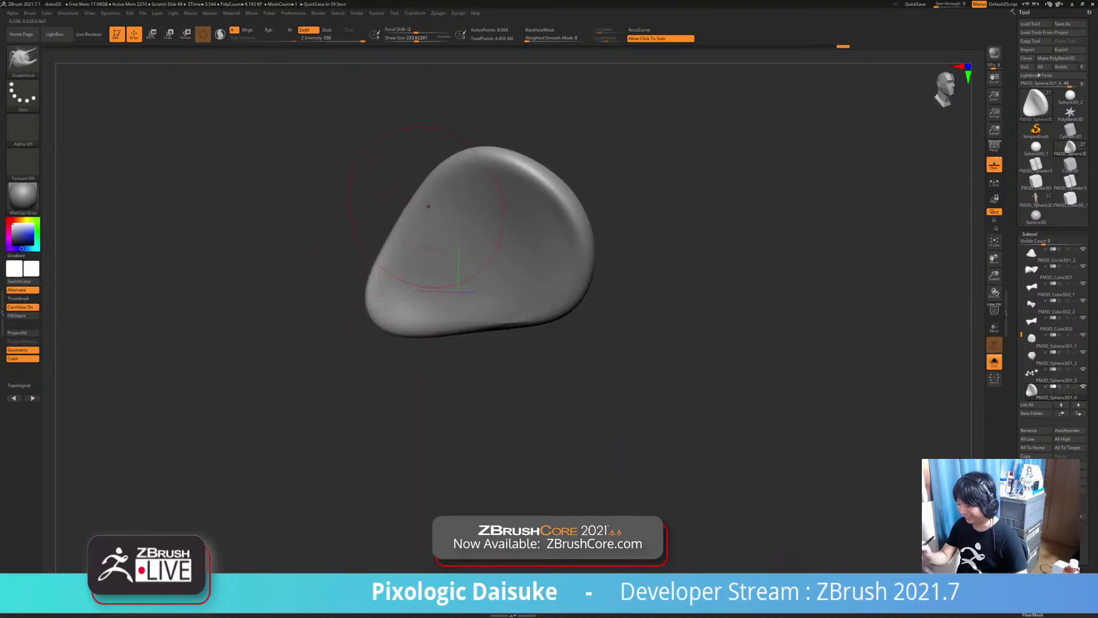
drag(428, 207, 436, 212)
drag(543, 185, 536, 191)
drag(326, 251, 332, 286)
shift+drag(427, 265, 400, 286)
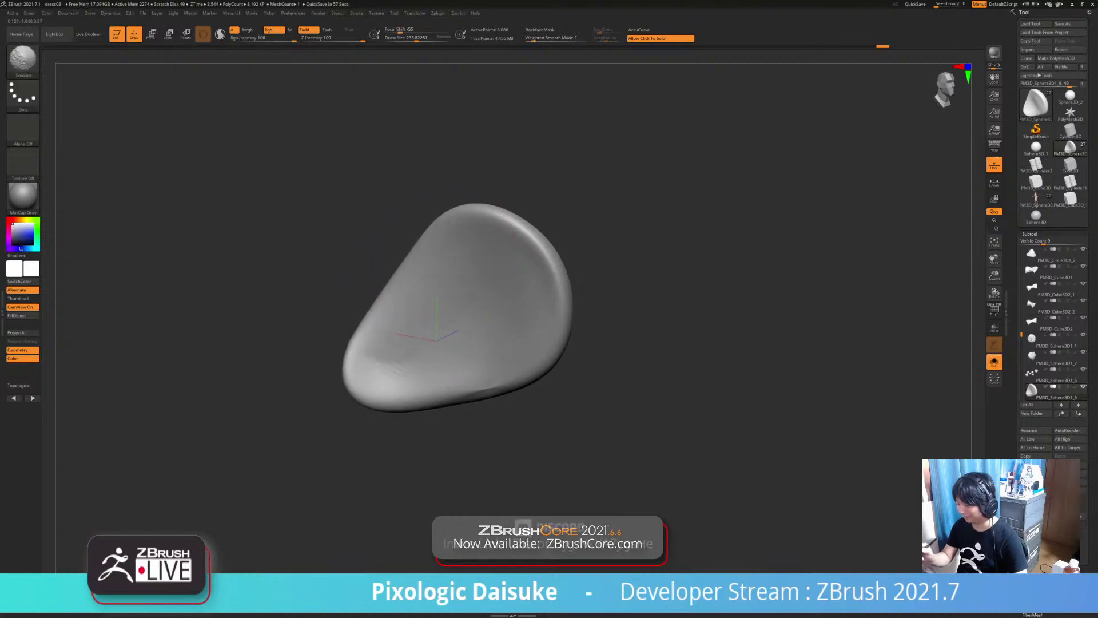
shift+drag(395, 369, 458, 348)
right_drag(458, 348, 463, 332)
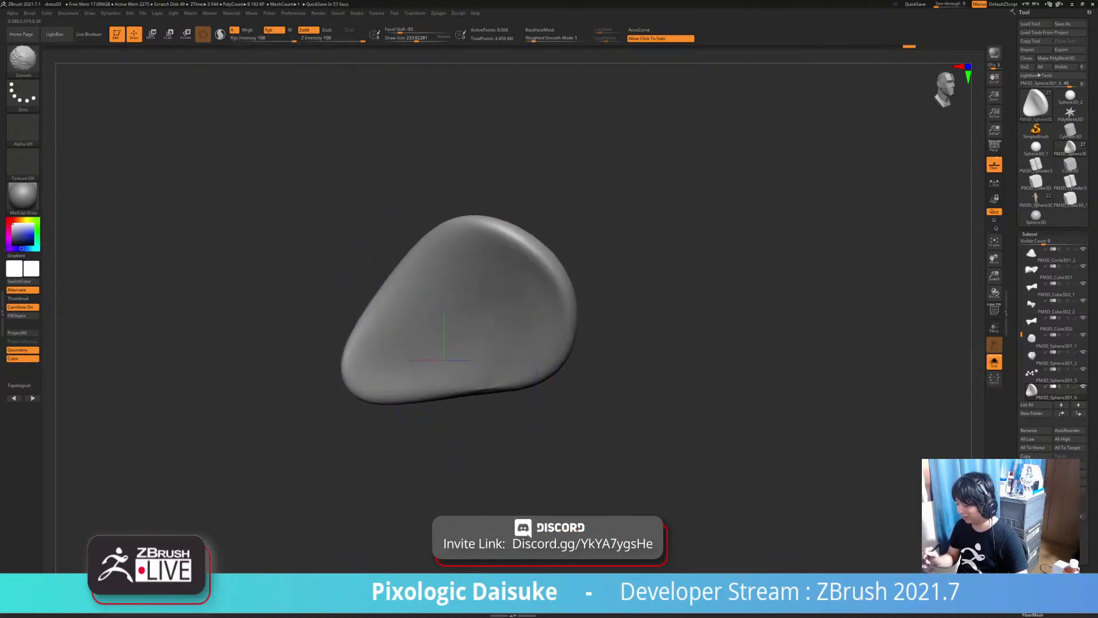
Shape the petal's narrow tip with short SnakeHook strokes to refine its curvature
drag(371, 372, 389, 363)
mouse_move(389, 363)
right_down()
mouse_move(418, 360)
mouse_move(452, 380)
right_up()
drag(400, 377, 395, 369)
right_drag(395, 369, 390, 365)
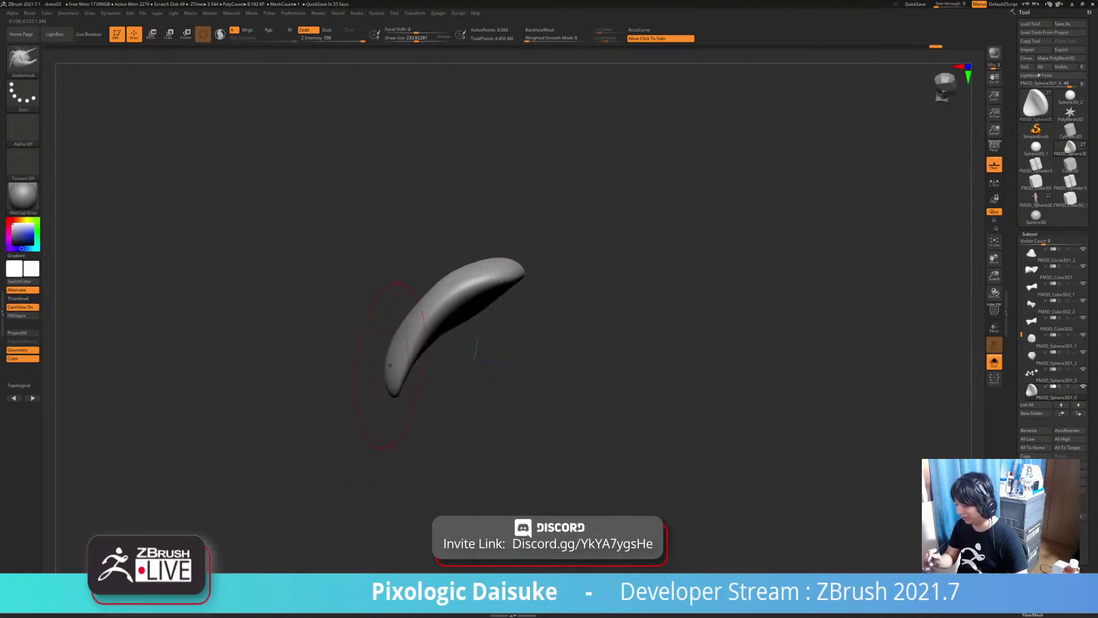
Check the whole dress figure, isolate the petal again, and smooth its tapered back with a draw size of about 217
alt+right_drag(607, 482, 628, 343)
click(629, 393)
ctrl+right_drag(628, 381, 493, 303)
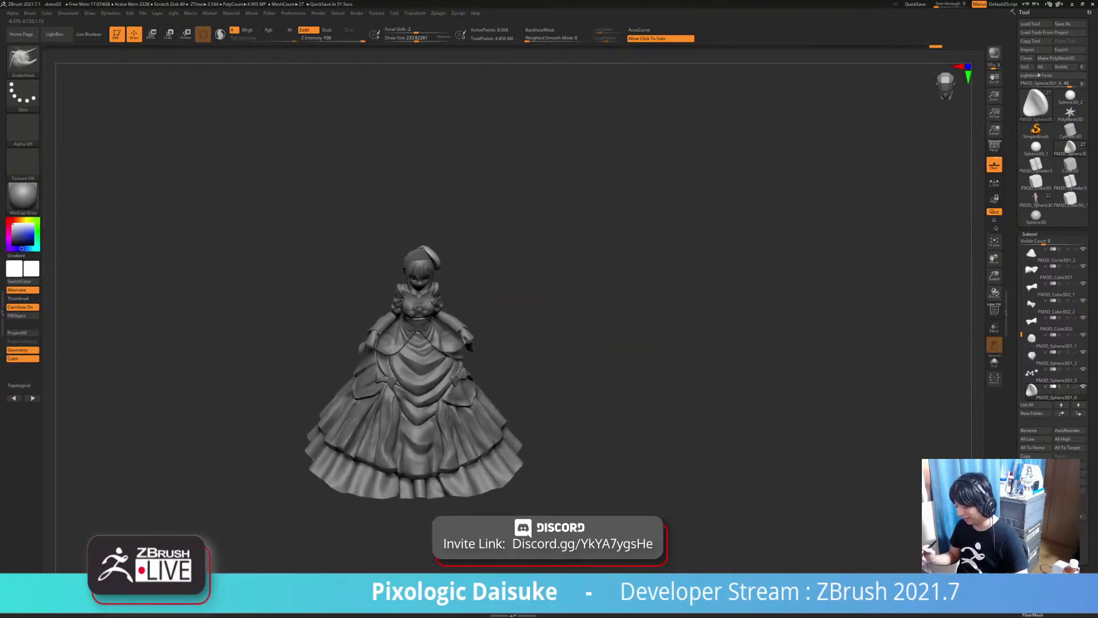
right_drag(597, 429, 639, 408)
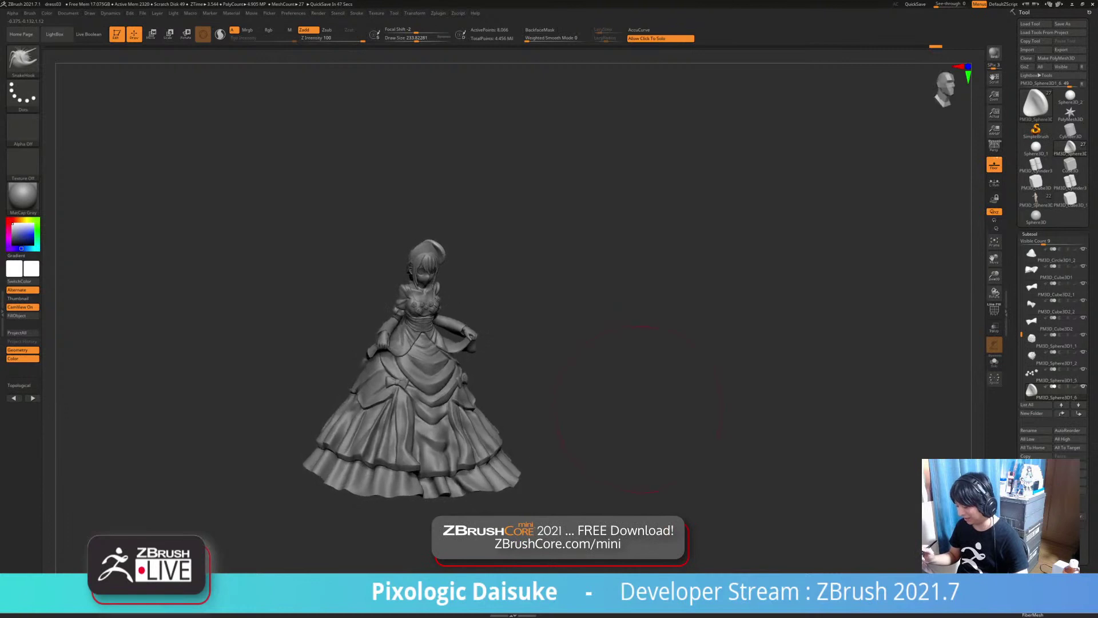
click(640, 408)
ctrl+right_drag(496, 324, 417, 389)
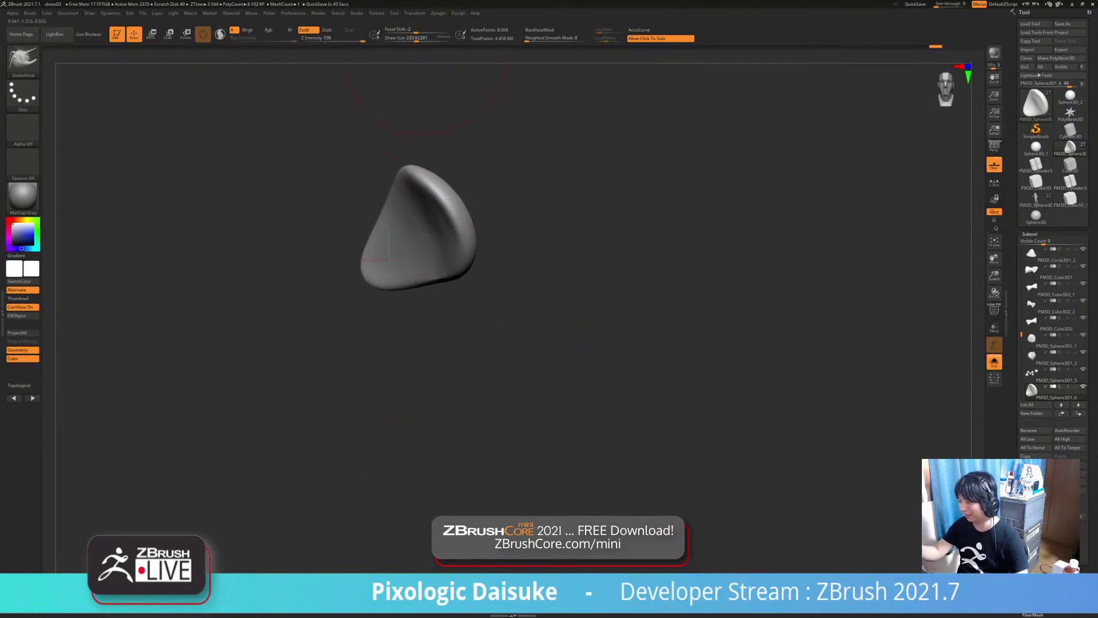
click(416, 39)
mouse_move(541, 197)
right_down()
mouse_move(492, 337)
mouse_move(491, 322)
right_up()
key(shift)
shift+drag(460, 300, 462, 343)
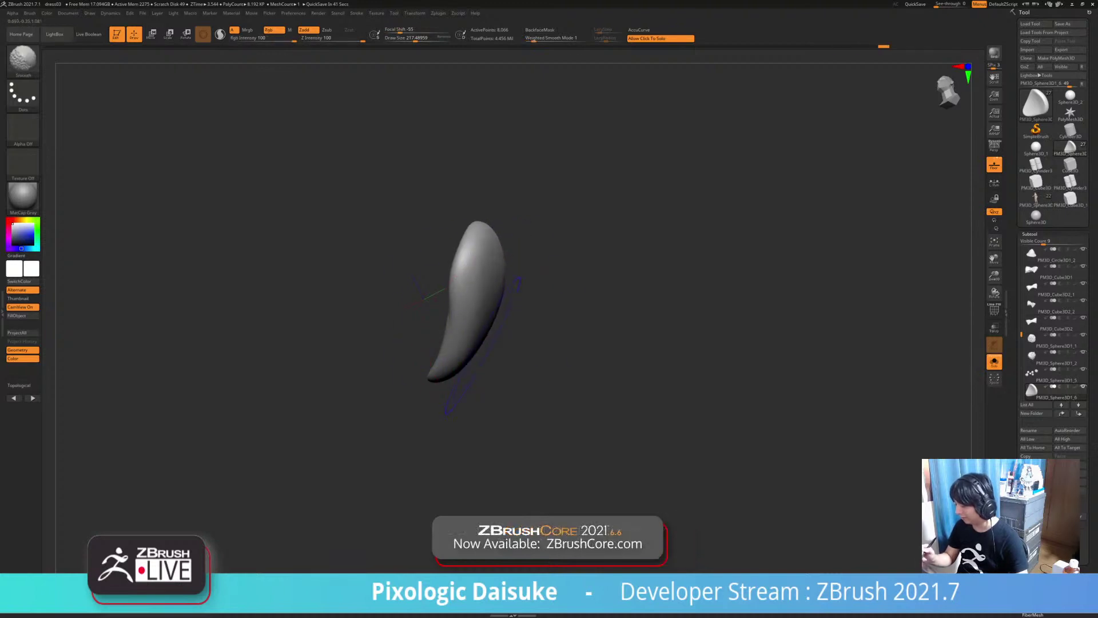
mouse_move(462, 329)
right_down()
mouse_move(495, 326)
mouse_move(507, 303)
right_up()
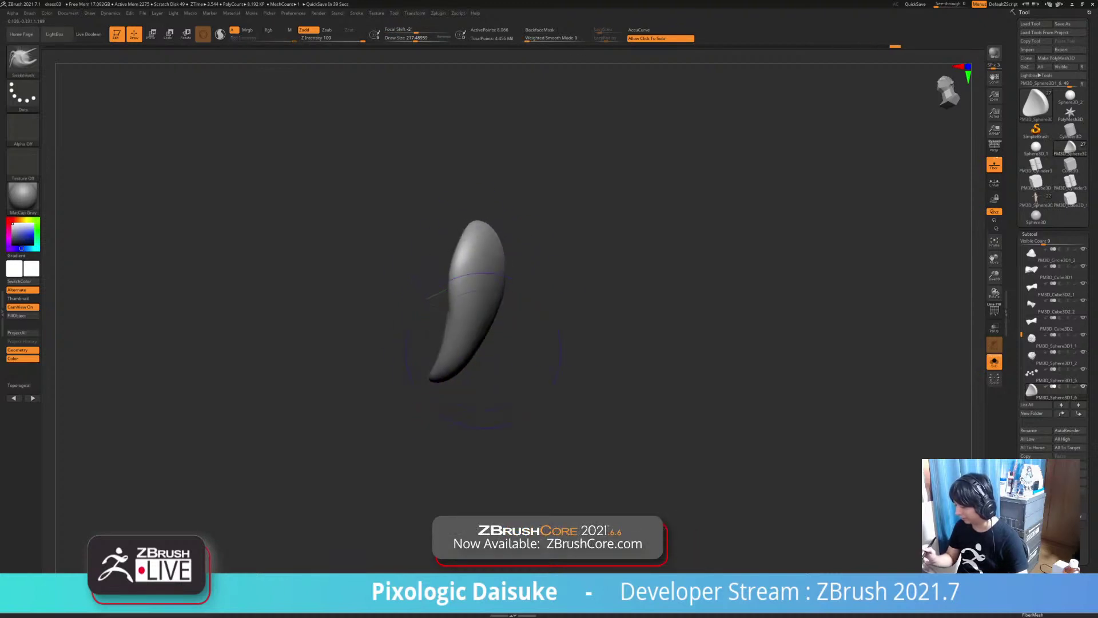
shift+drag(466, 320, 452, 360)
mouse_move(464, 326)
right_down()
mouse_move(517, 331)
mouse_move(544, 401)
mouse_move(477, 352)
mouse_move(502, 342)
right_up()
click(549, 343)
click(543, 349)
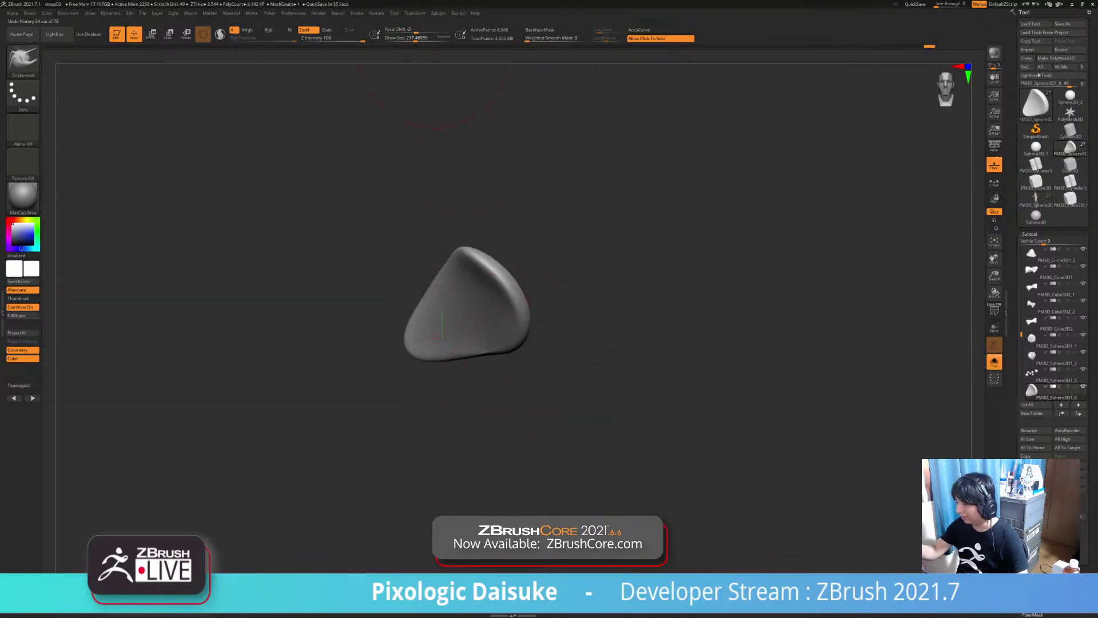
Reduce the SnakeHook draw size and push in the petal's wide rim to form a wavy fold
click(410, 39)
drag(515, 276, 493, 296)
mouse_move(519, 320)
right_down()
mouse_move(523, 295)
mouse_move(524, 323)
mouse_move(493, 300)
right_up()
click(408, 40)
drag(476, 279, 490, 271)
mouse_move(499, 297)
right_down()
mouse_move(484, 299)
mouse_move(517, 358)
mouse_move(416, 245)
right_up()
Select the TrimDynamic brush, remesh the petal with ZRemesher, and inspect its polygon wireframe
click(23, 62)
click(252, 160)
right_drag(465, 277, 461, 297)
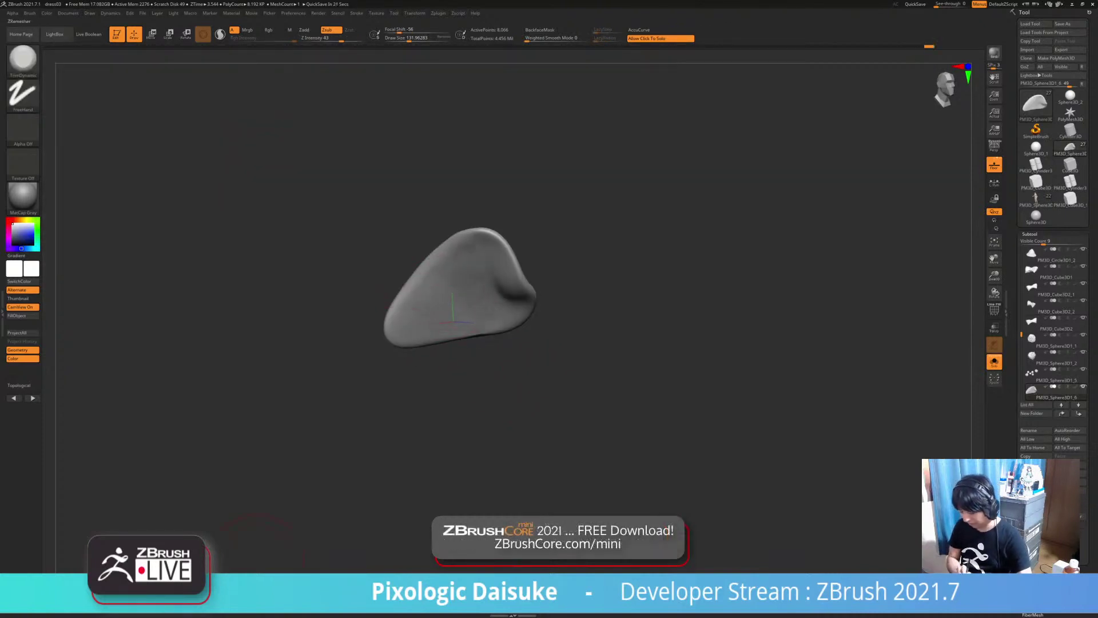
click(994, 310)
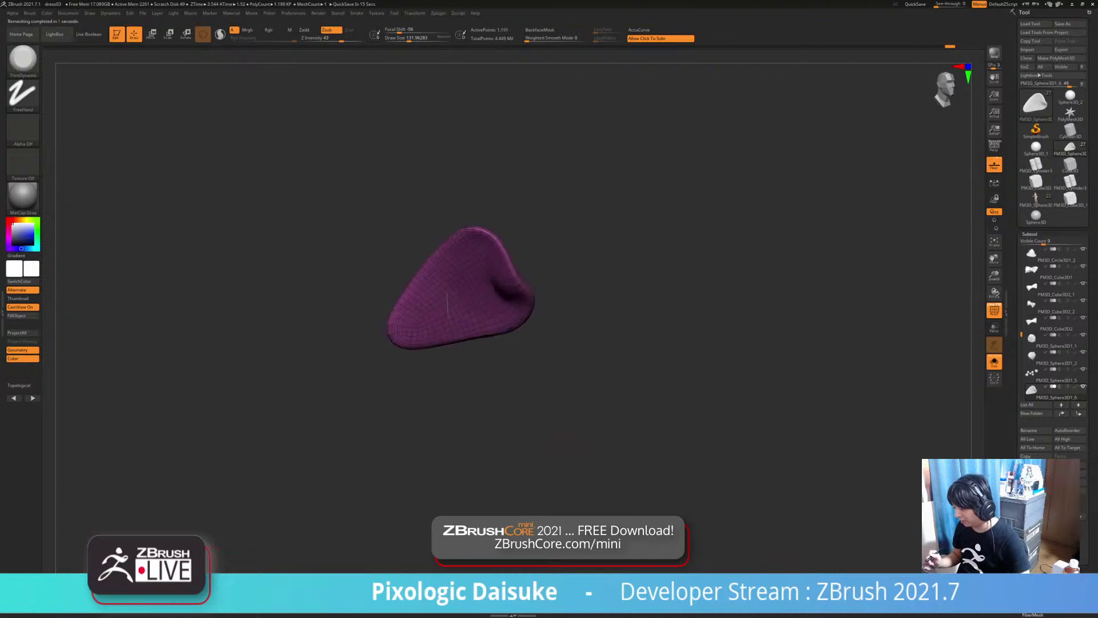
mouse_move(640, 372)
mouse_down()
mouse_move(584, 372)
mouse_move(645, 339)
mouse_move(594, 353)
mouse_up()
key(shift+f)
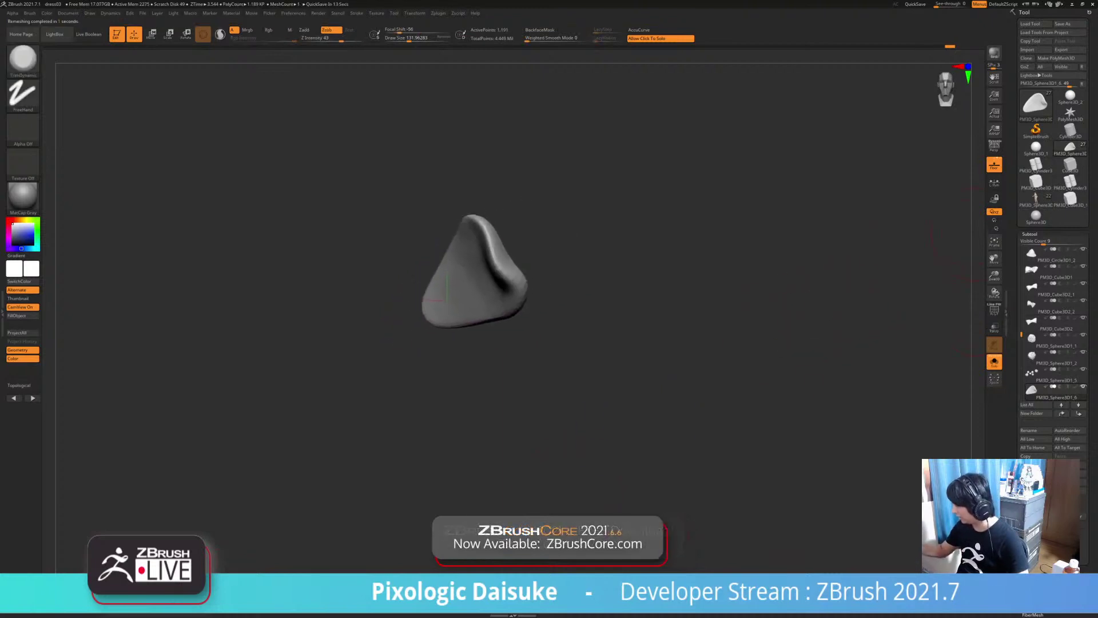
Enable Array Mesh for the petal and move the petal sideways away from the array's centre with the gizmo
click(1029, 234)
click(1032, 242)
click(1033, 242)
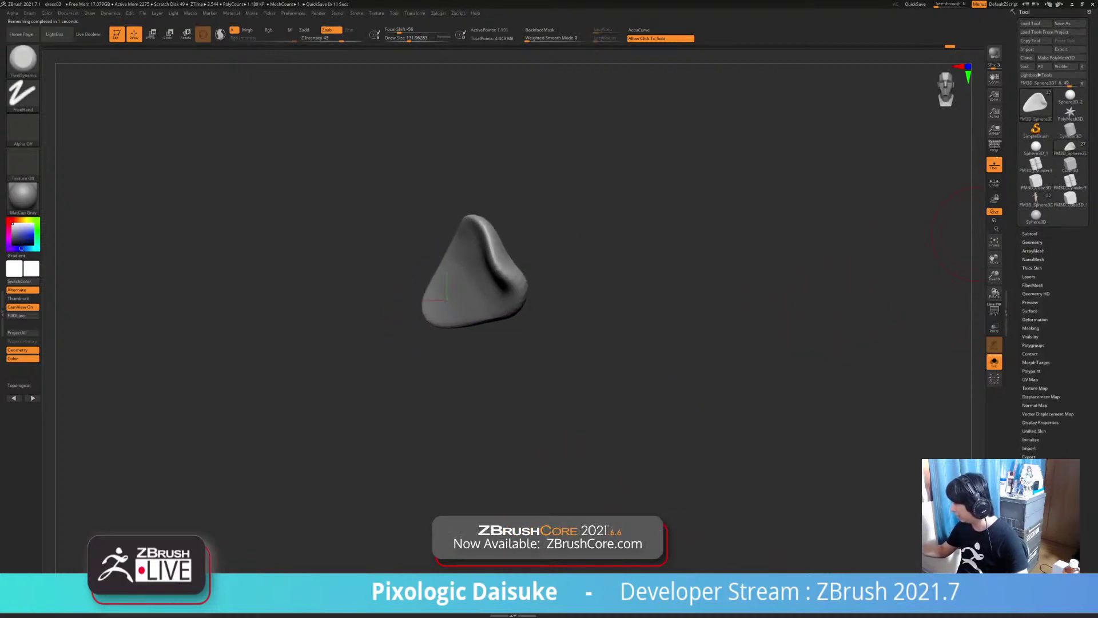
click(1033, 250)
click(1033, 275)
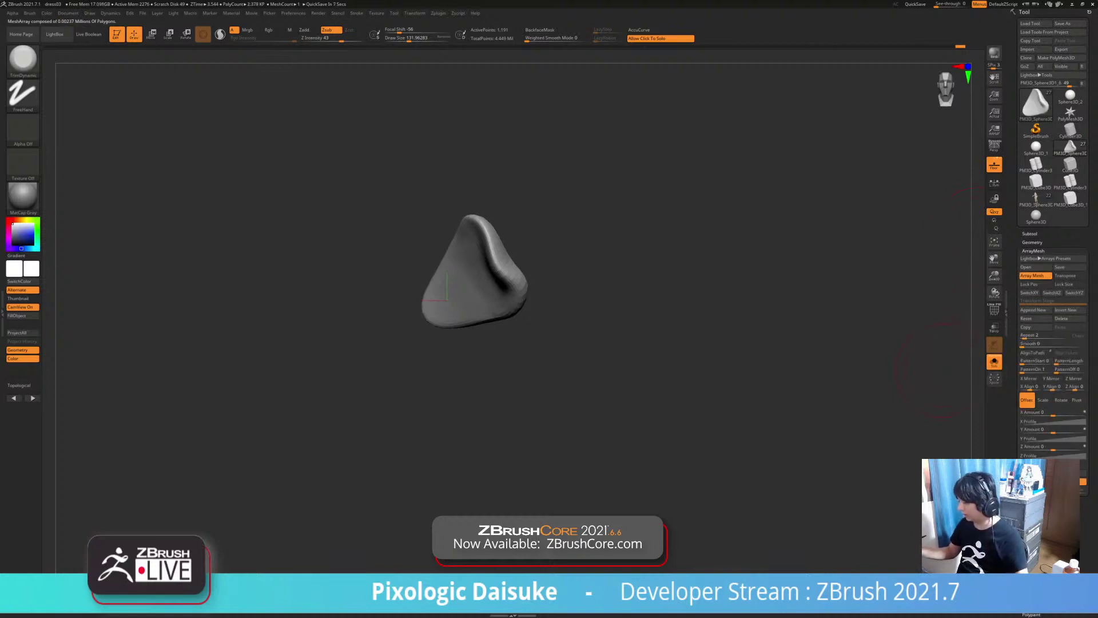
click(151, 34)
drag(572, 366, 682, 358)
Set the array's Rotate Z Amount to 1440 and raise its Repeat count beyond 15 to form a ring of petals
click(1061, 400)
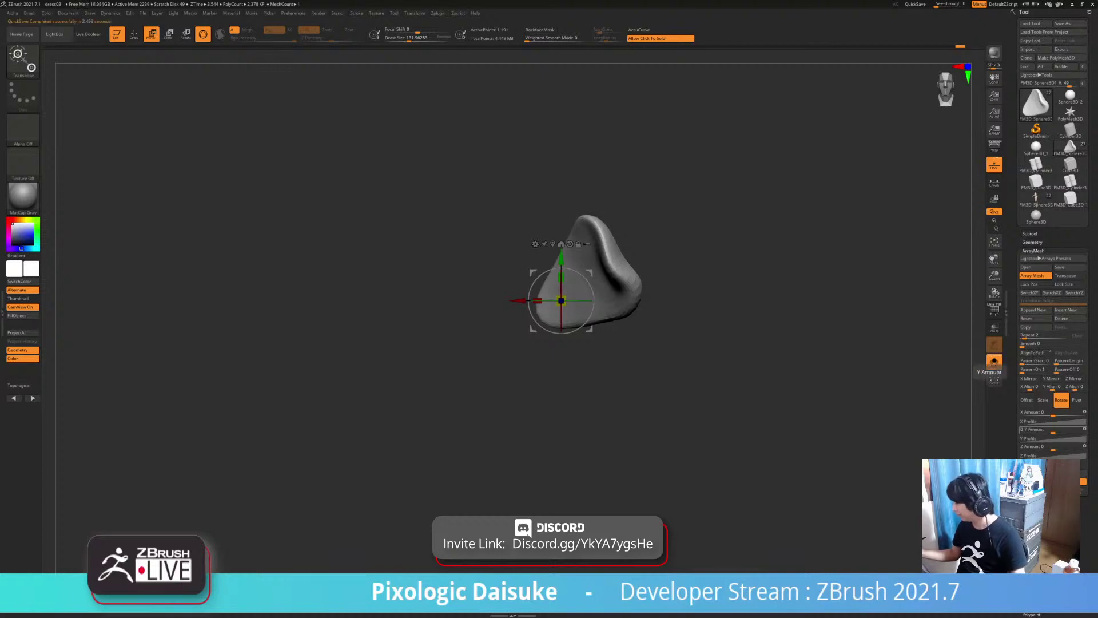
drag(1053, 430, 1079, 446)
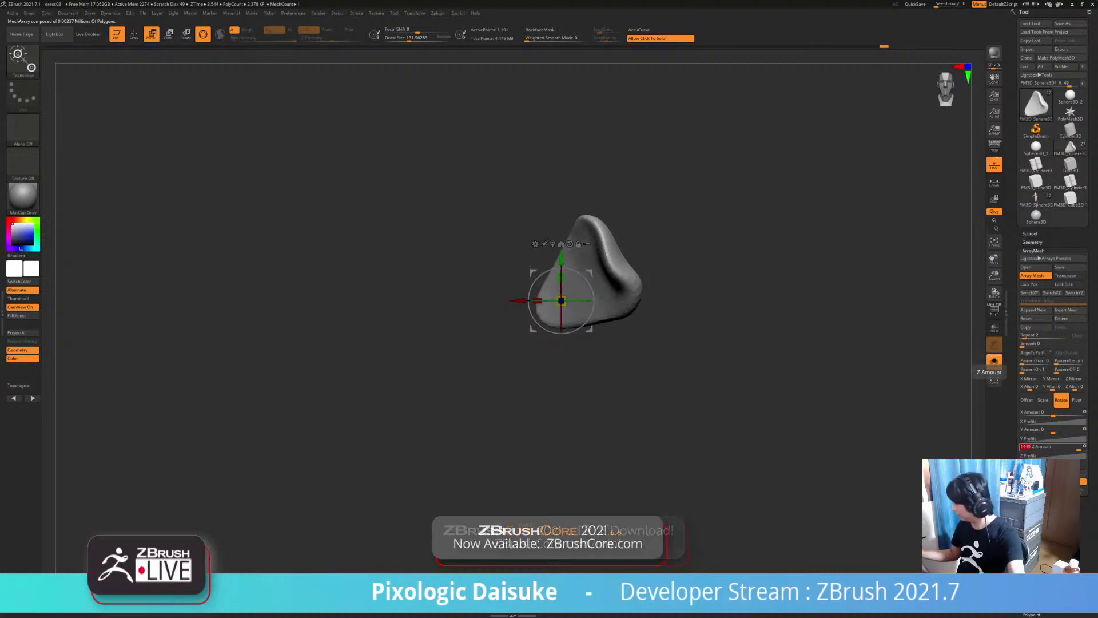
drag(1025, 336, 1031, 336)
ctrl+right_drag(743, 321, 739, 410)
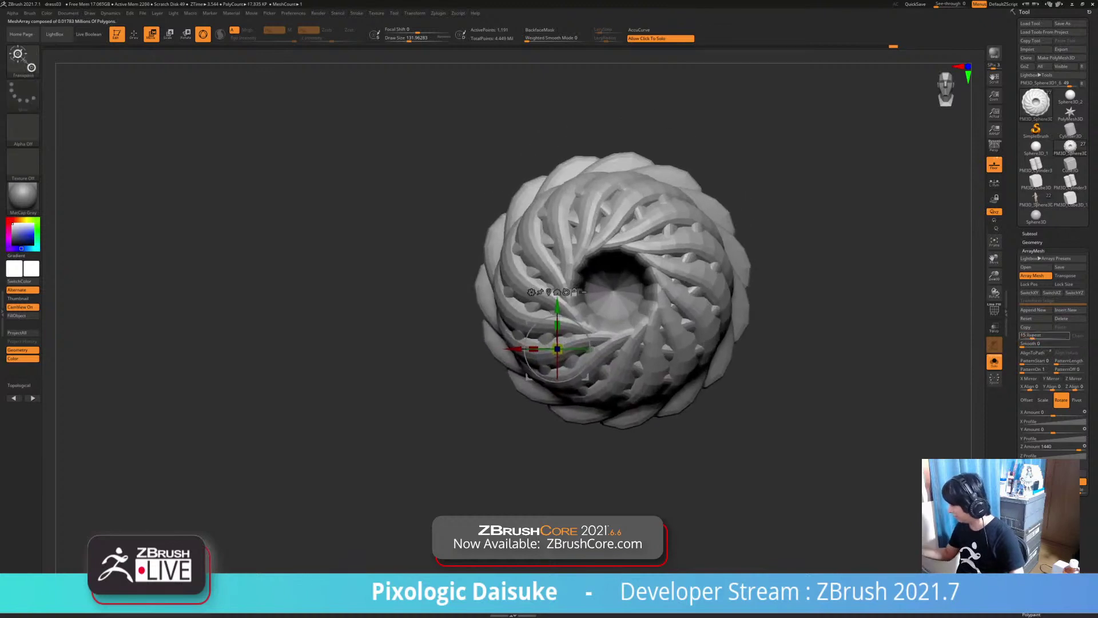
drag(1032, 336, 1034, 337)
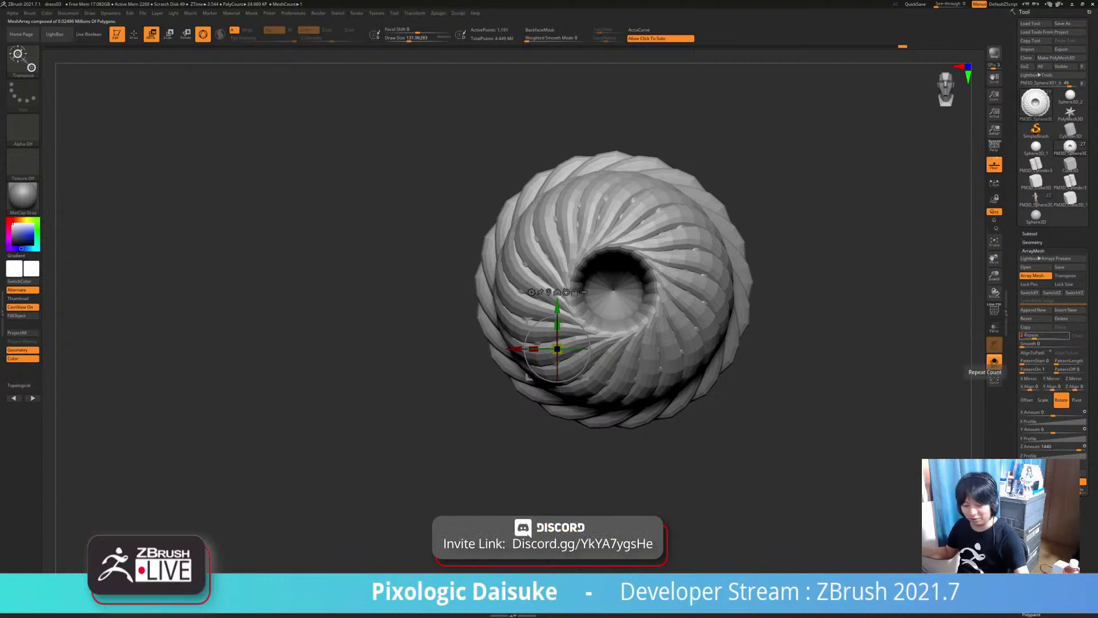
Set the array's Repeat count to 24 and enable Lock Pos for the array
text(24)
key(Return)
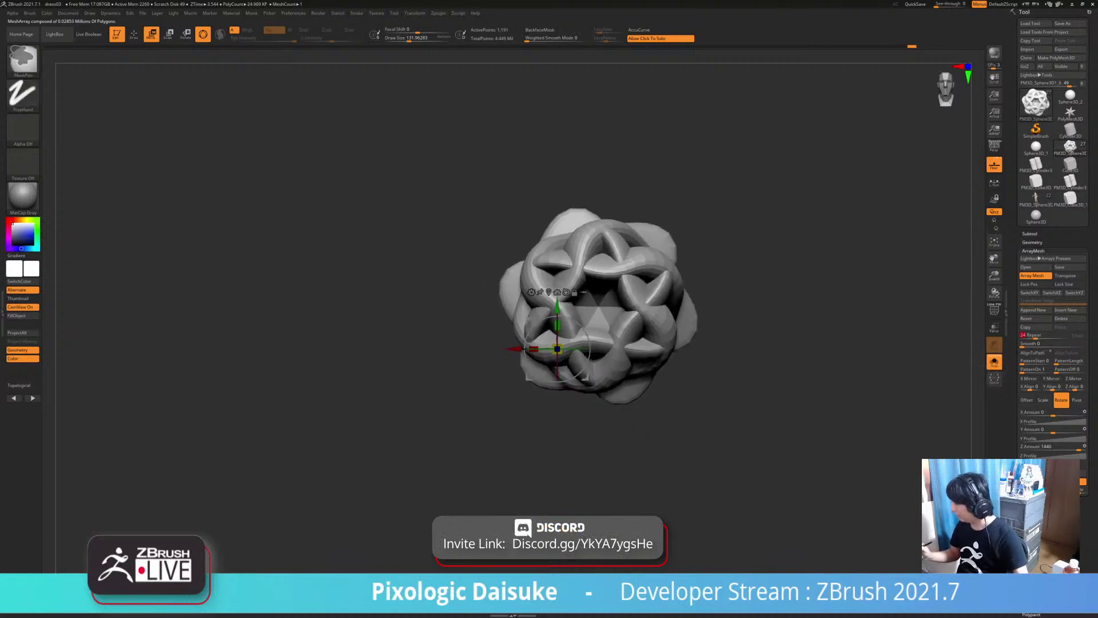
right_drag(557, 345, 518, 330)
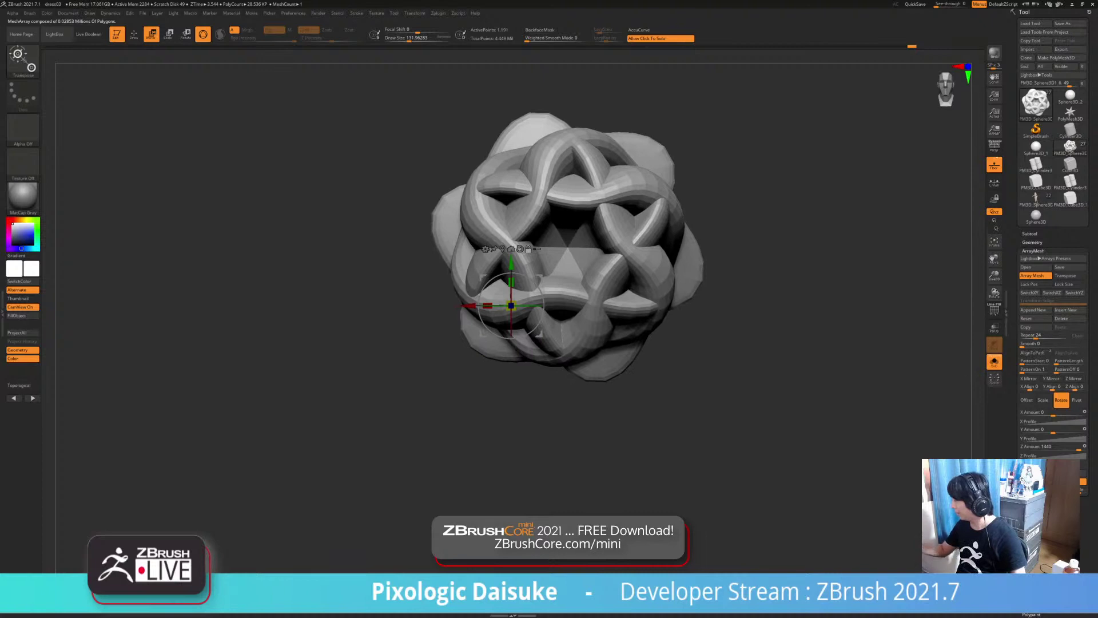
click(1035, 284)
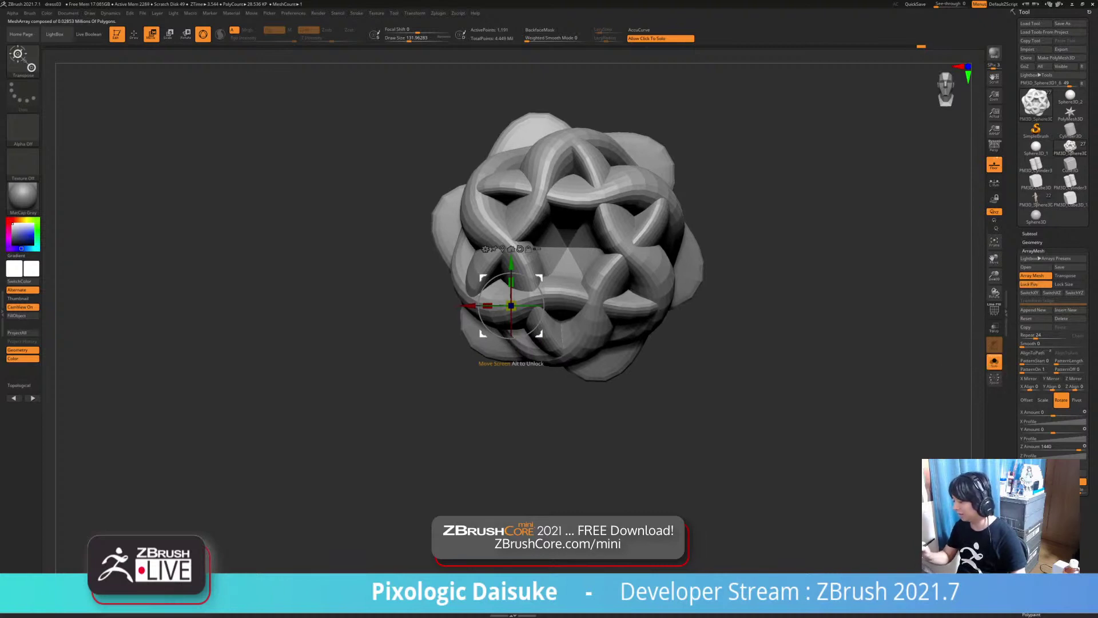
Move the petal with the gizmo so the pointed petal ends meet at the array's centre
mouse_move(539, 277)
mouse_down()
mouse_move(490, 319)
mouse_move(651, 220)
mouse_move(663, 185)
mouse_move(596, 244)
mouse_up()
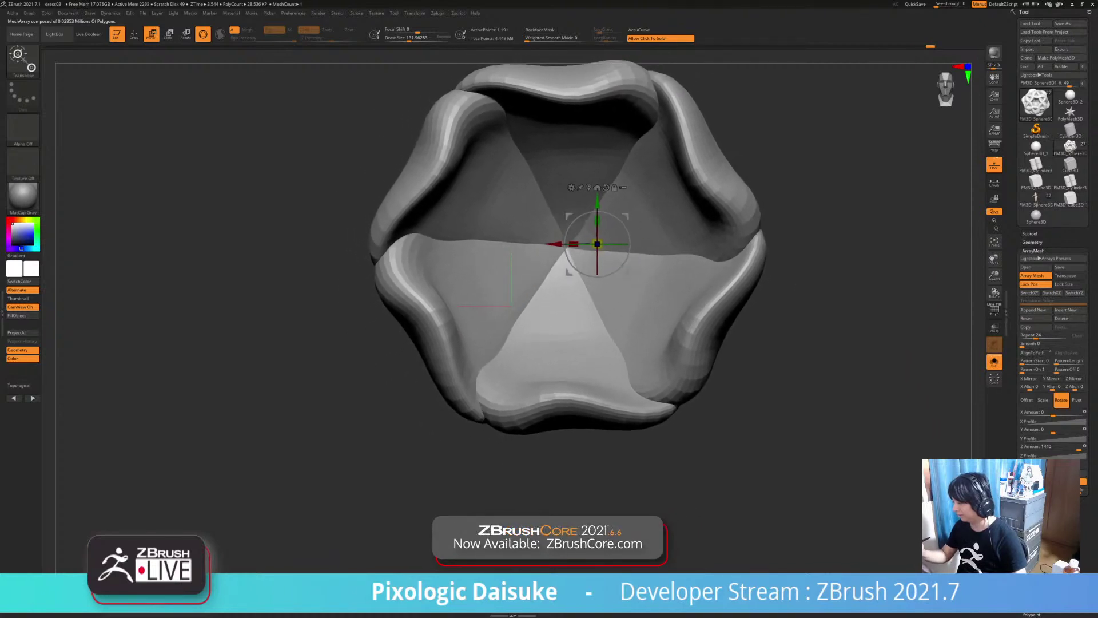
alt+right_drag(596, 244, 543, 372)
alt+right_drag(579, 372, 605, 327)
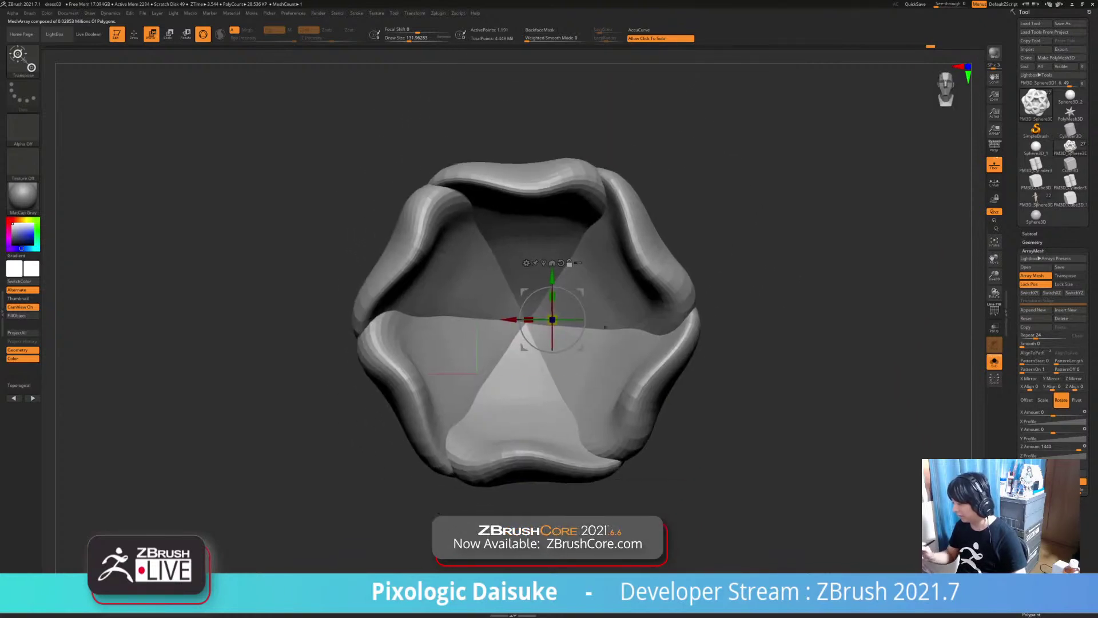
alt+right_drag(533, 330, 498, 318)
drag(488, 280, 499, 275)
ctrl+right_drag(499, 275, 558, 242)
ctrl+right_drag(577, 298, 578, 349)
Set the array's Scale X, Y and Z Amounts to 0.2 so the petals shrink inward in layers
click(1043, 400)
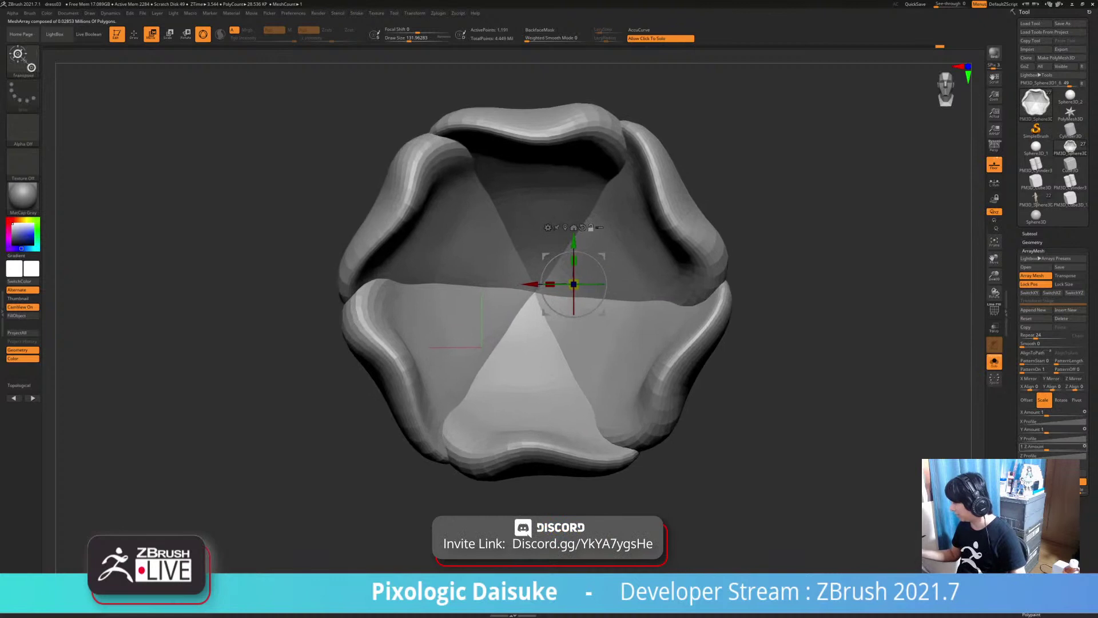
drag(1047, 447, 1027, 413)
key(ctrl+z)
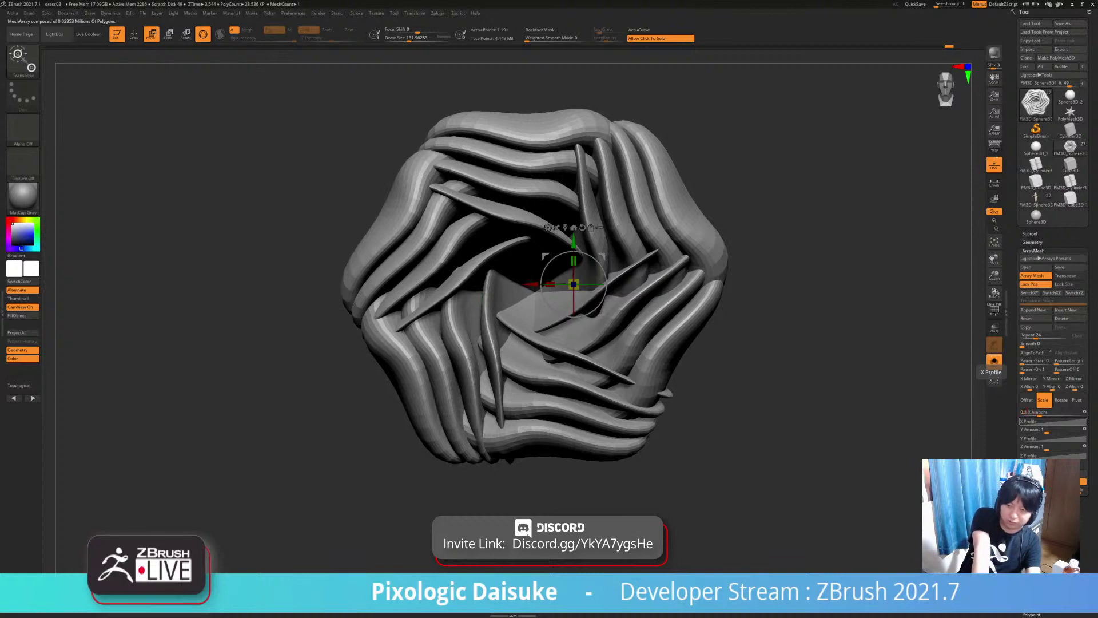
key(Return)
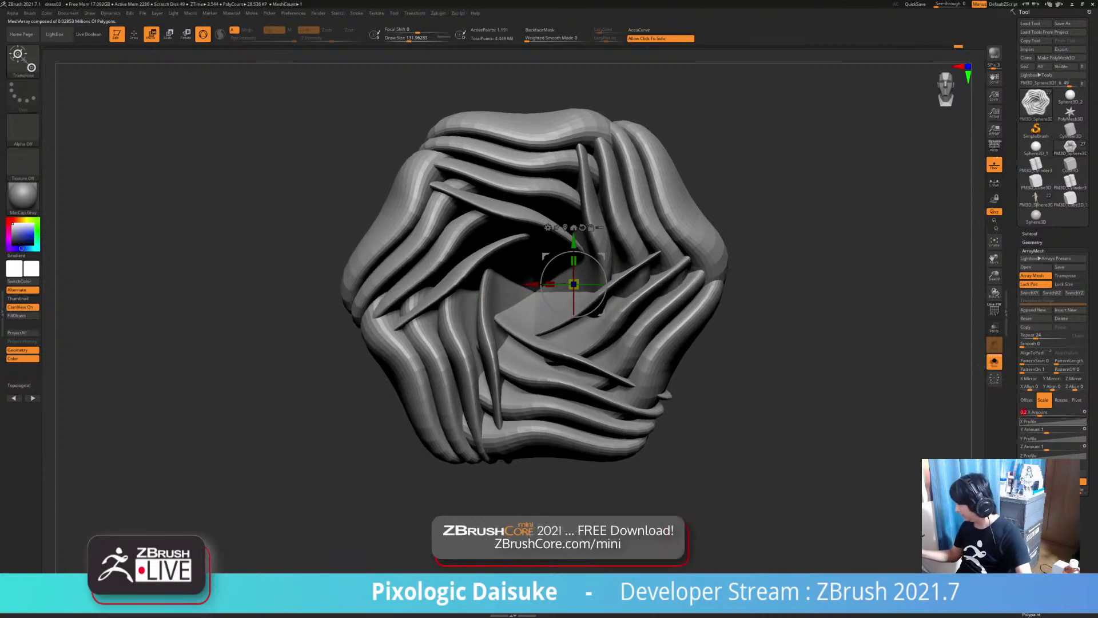
drag(1042, 429, 1048, 447)
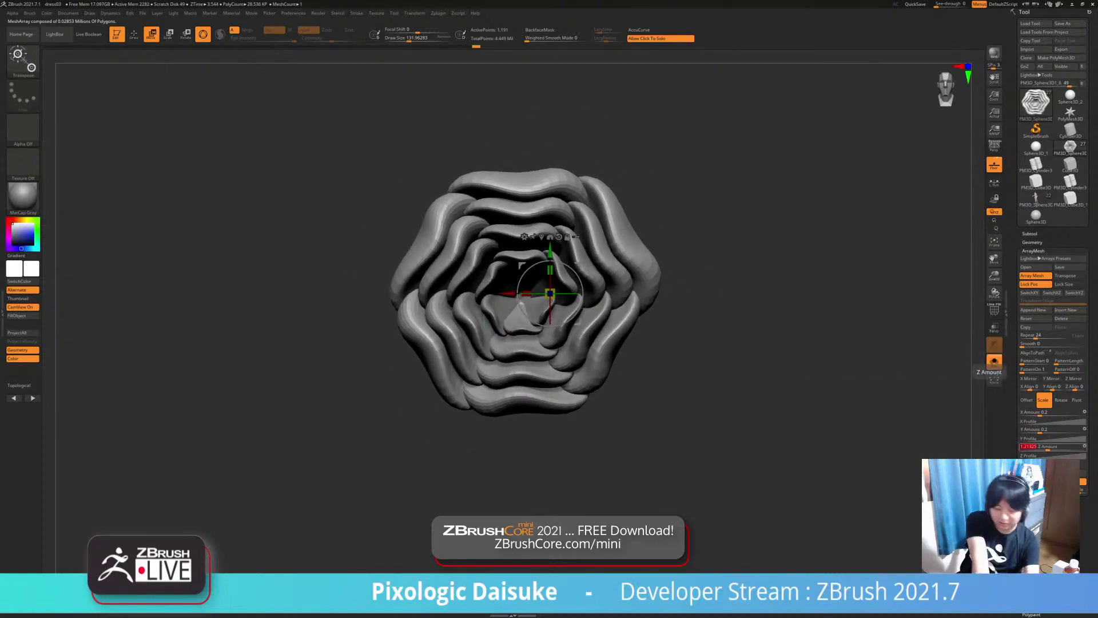
key(Return)
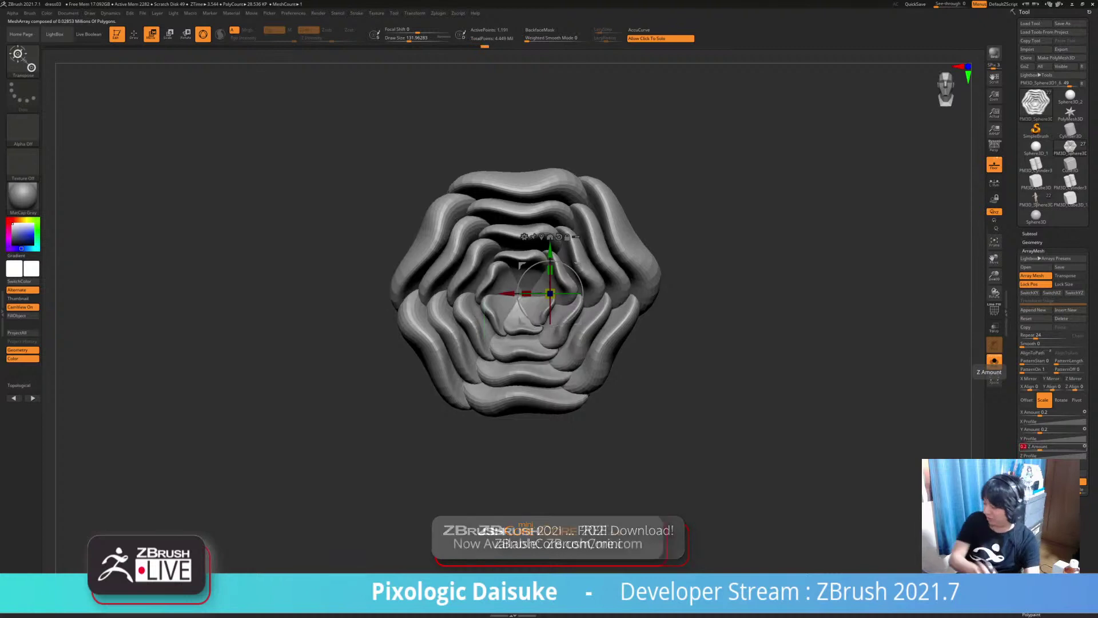
alt+drag(772, 343, 749, 376)
click(1051, 344)
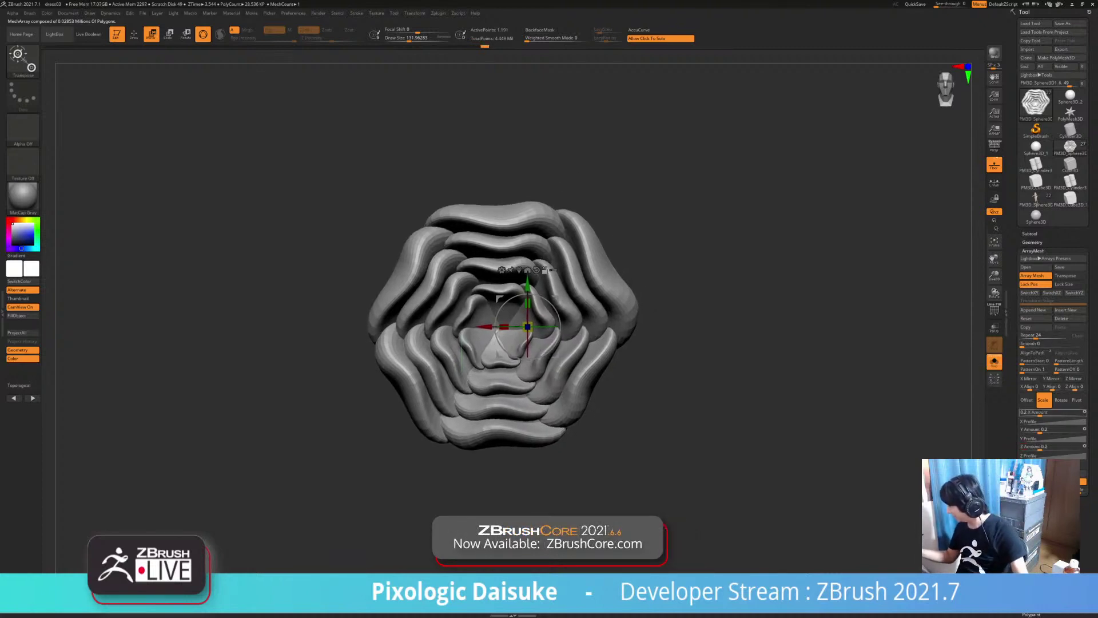
Try different Offset amounts and a different Rotate X Amount on the array, undoing each change
click(1061, 399)
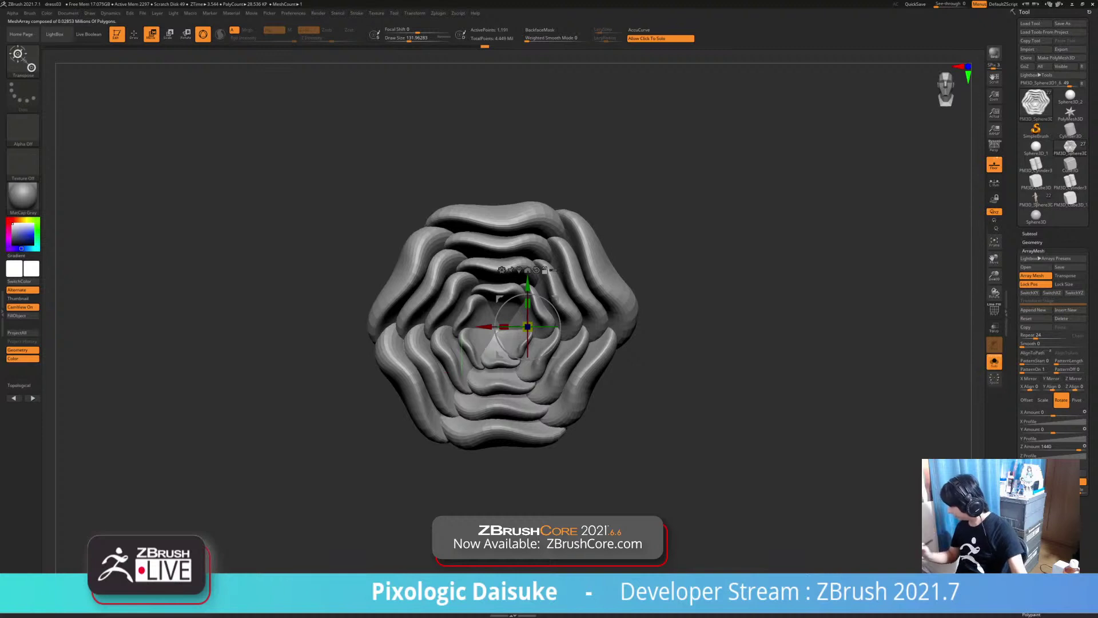
mouse_move(744, 366)
alt+mouse_down()
mouse_move(716, 388)
mouse_move(748, 365)
alt+mouse_up()
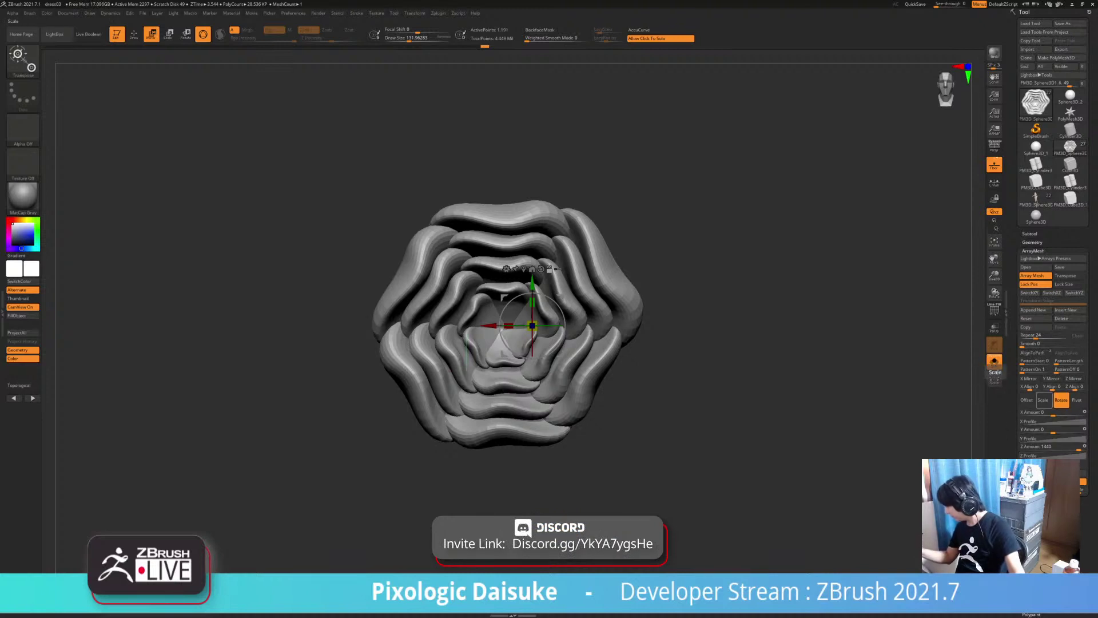
click(1027, 399)
mouse_move(1053, 430)
mouse_down()
mouse_move(1070, 429)
mouse_move(1054, 429)
mouse_move(1066, 429)
mouse_move(1047, 448)
mouse_move(1071, 447)
mouse_move(1027, 447)
mouse_up()
key(ctrl+z)
key(ctrl+z)
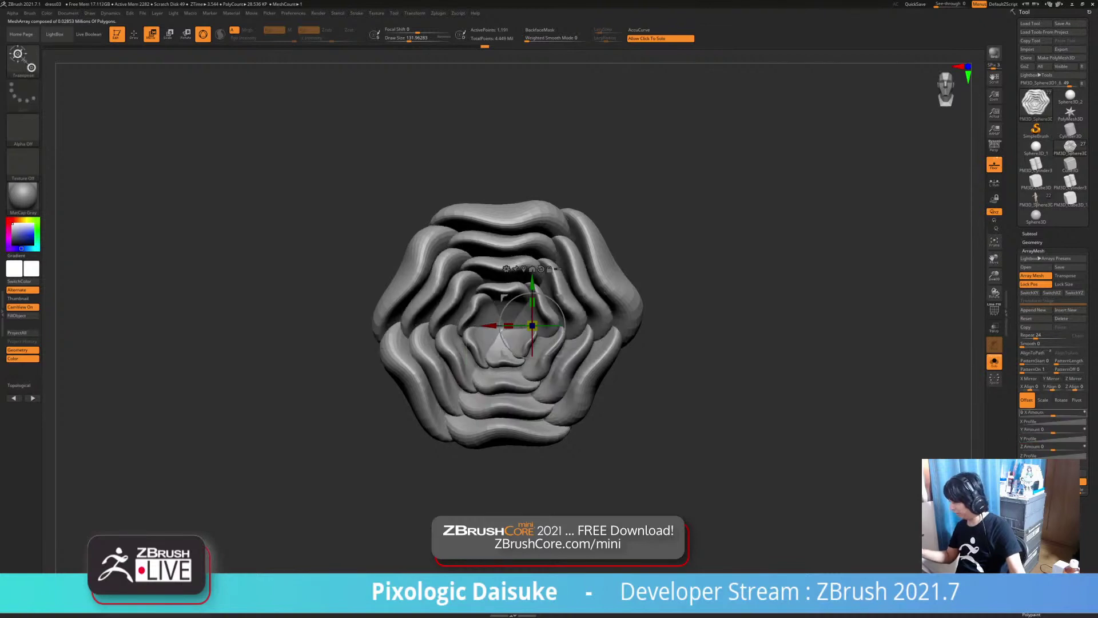
mouse_move(1052, 413)
mouse_down()
mouse_move(1044, 412)
mouse_move(1056, 412)
mouse_up()
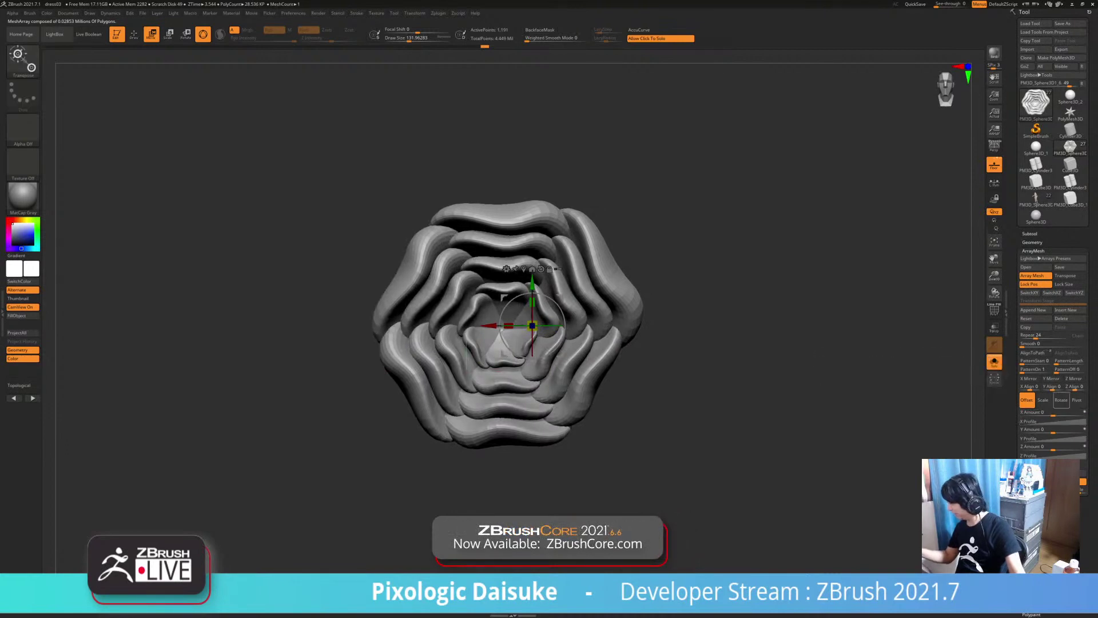
click(1061, 400)
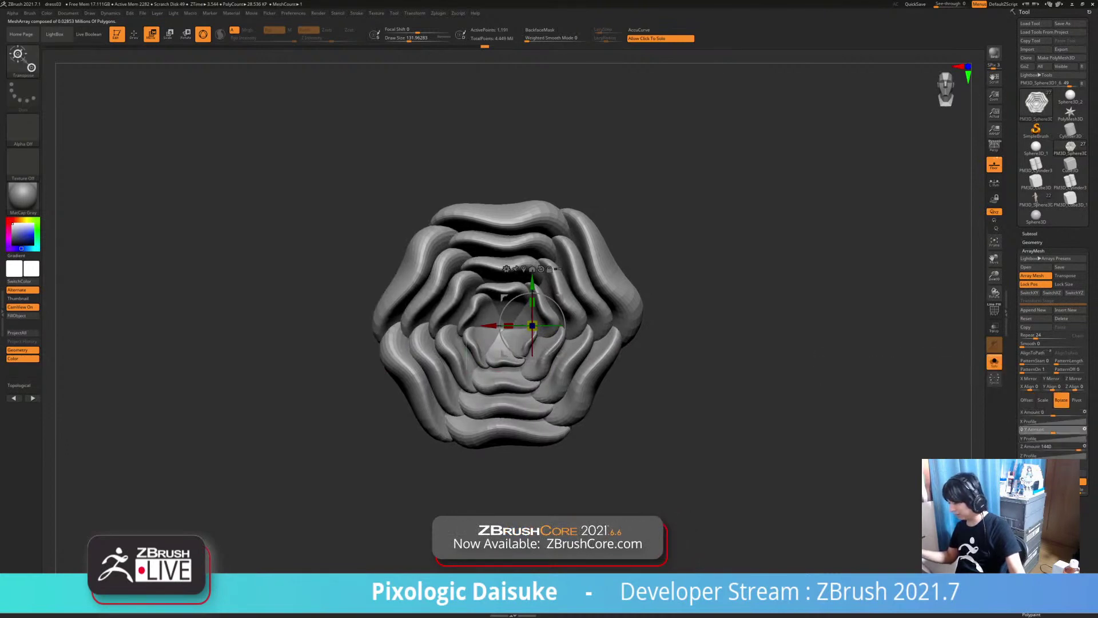
key(ctrl+z)
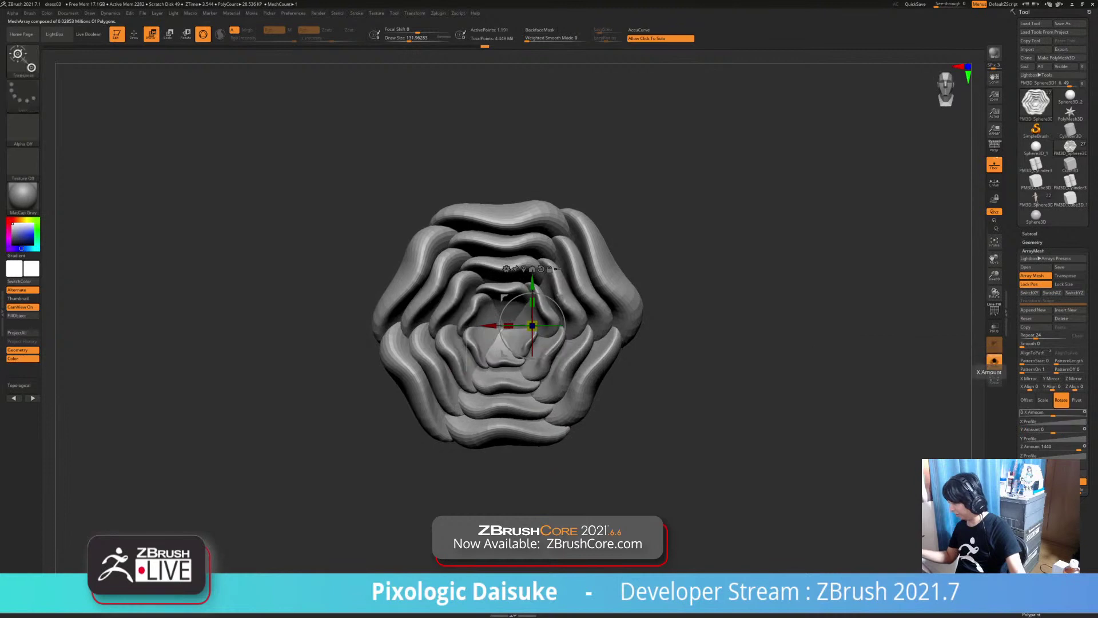
drag(1053, 414, 1046, 413)
key(ctrl+z)
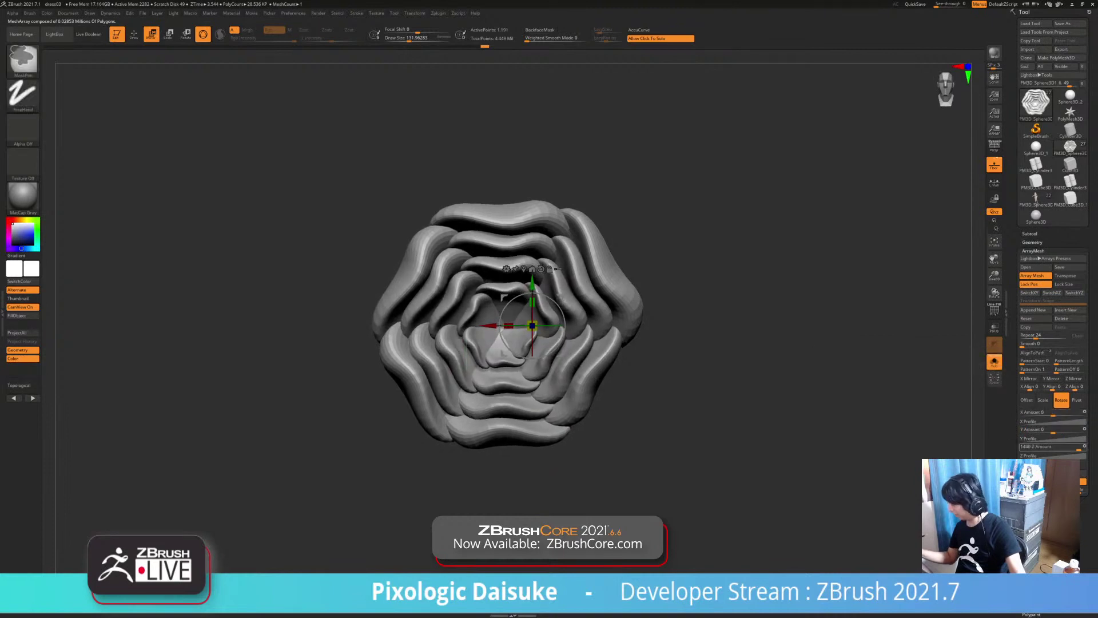
Lower the array's Rotate Z Amount slightly and bend its Z Profile curve to vary the petals' twist
mouse_move(1079, 447)
mouse_down()
mouse_move(1069, 446)
mouse_move(1079, 446)
mouse_up()
click(1049, 456)
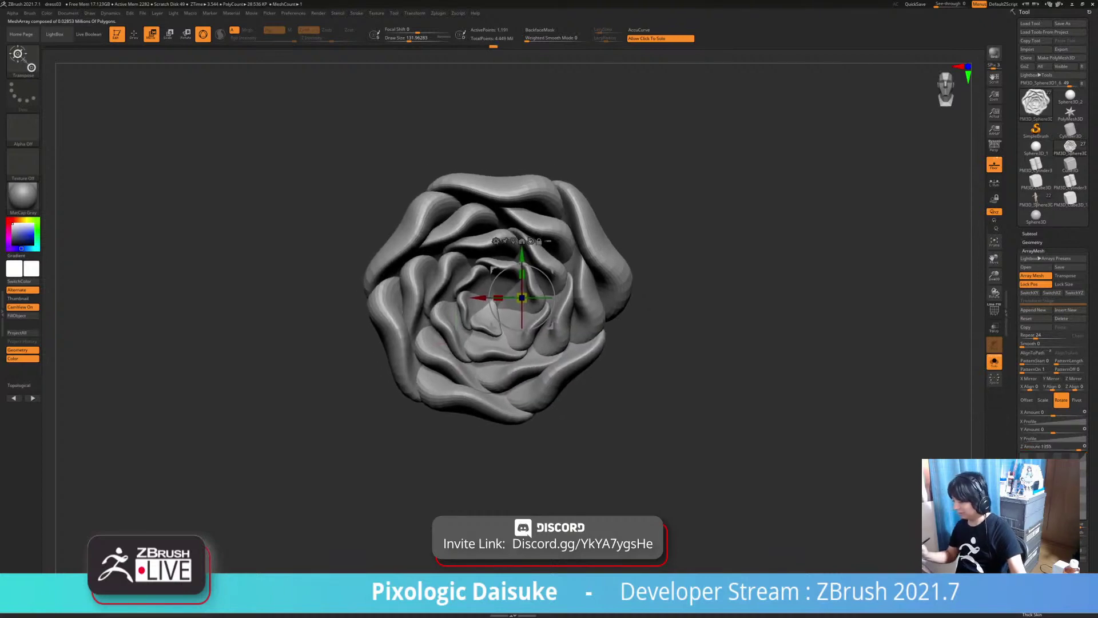
drag(1059, 488, 1055, 495)
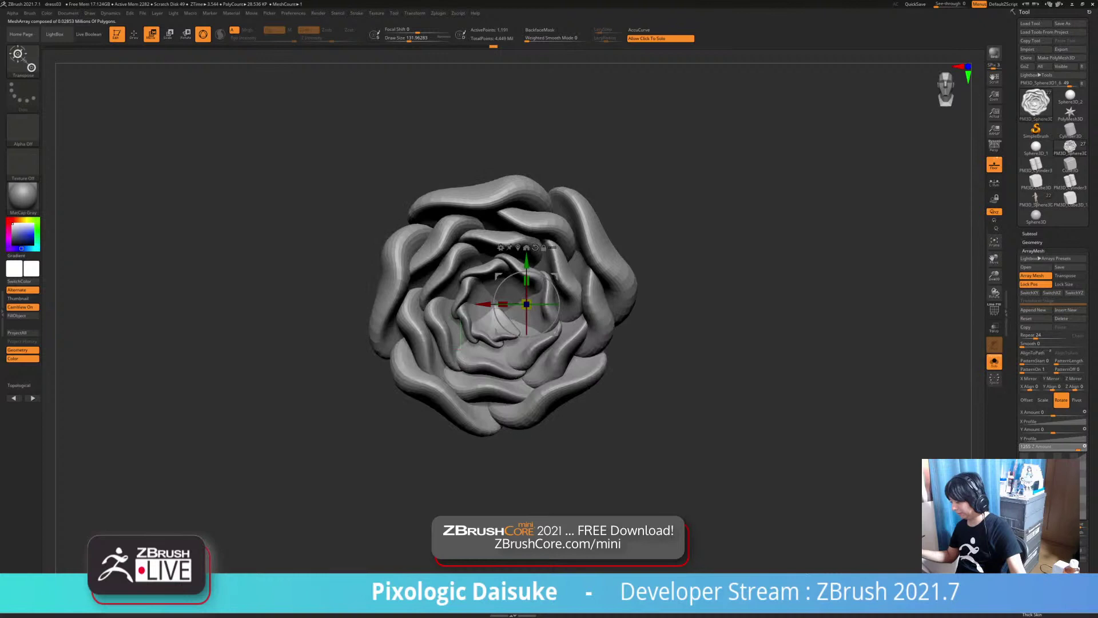
click(1078, 447)
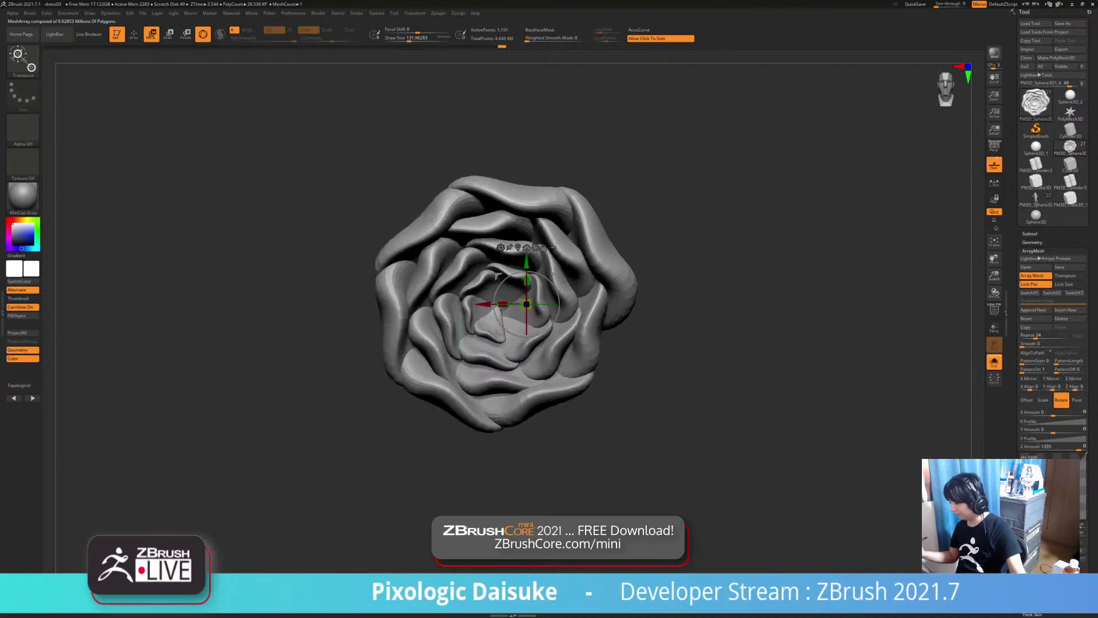
drag(1059, 488, 1060, 490)
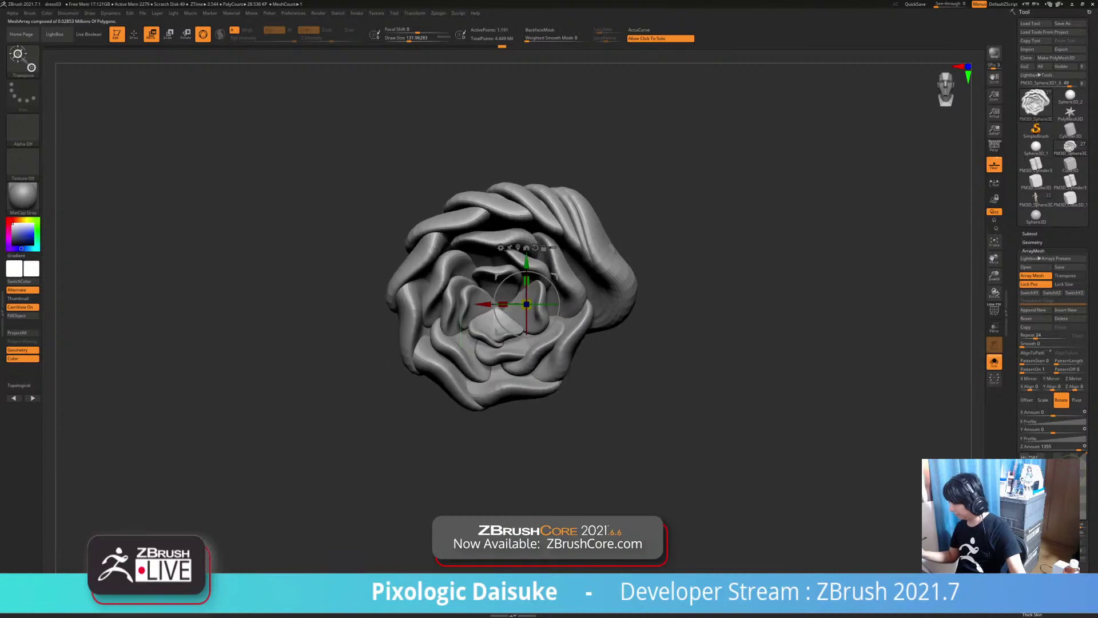
drag(1048, 488, 1048, 491)
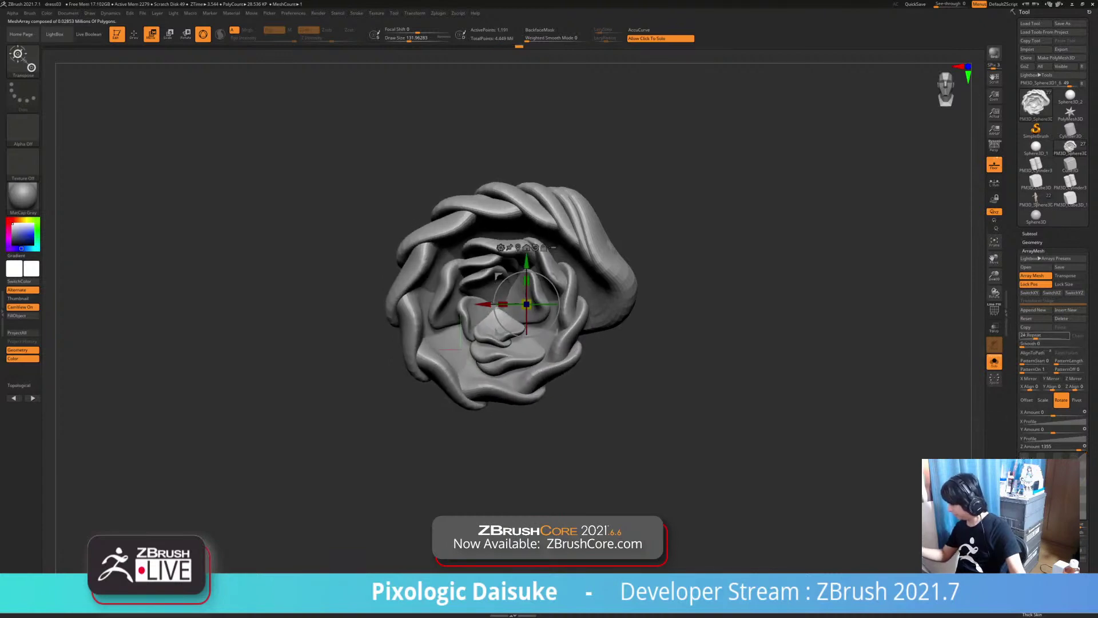
Raise the array's Repeat count to 37 and lower its Rotate Z Amount to 1087
drag(1035, 337, 1044, 336)
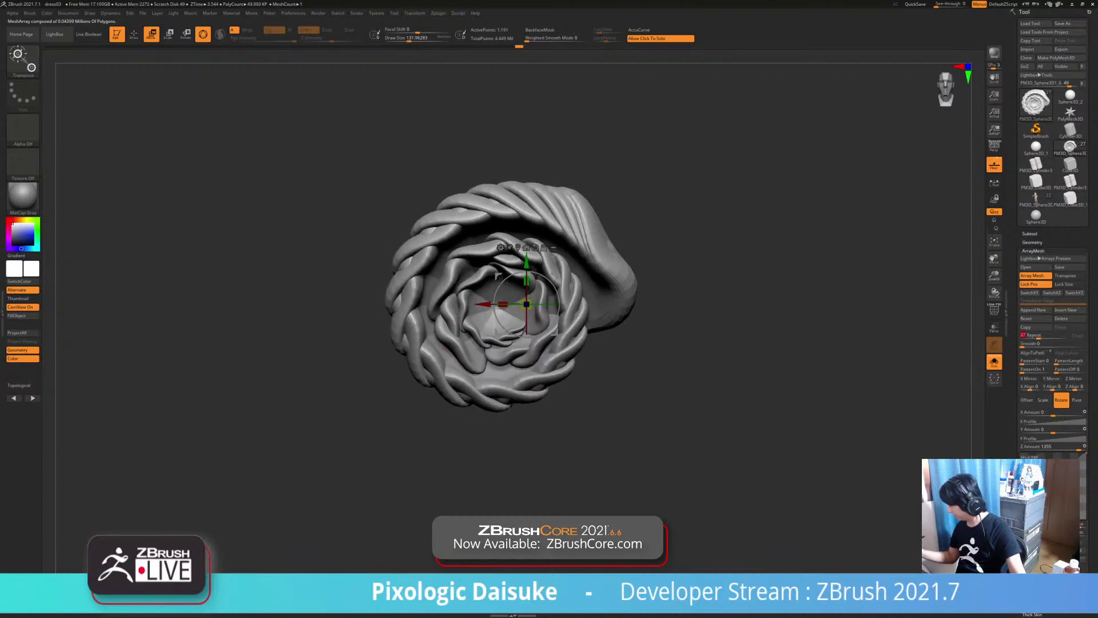
drag(1079, 448, 1078, 450)
Try a lower Scale Z Amount on the array and undo it
click(1043, 400)
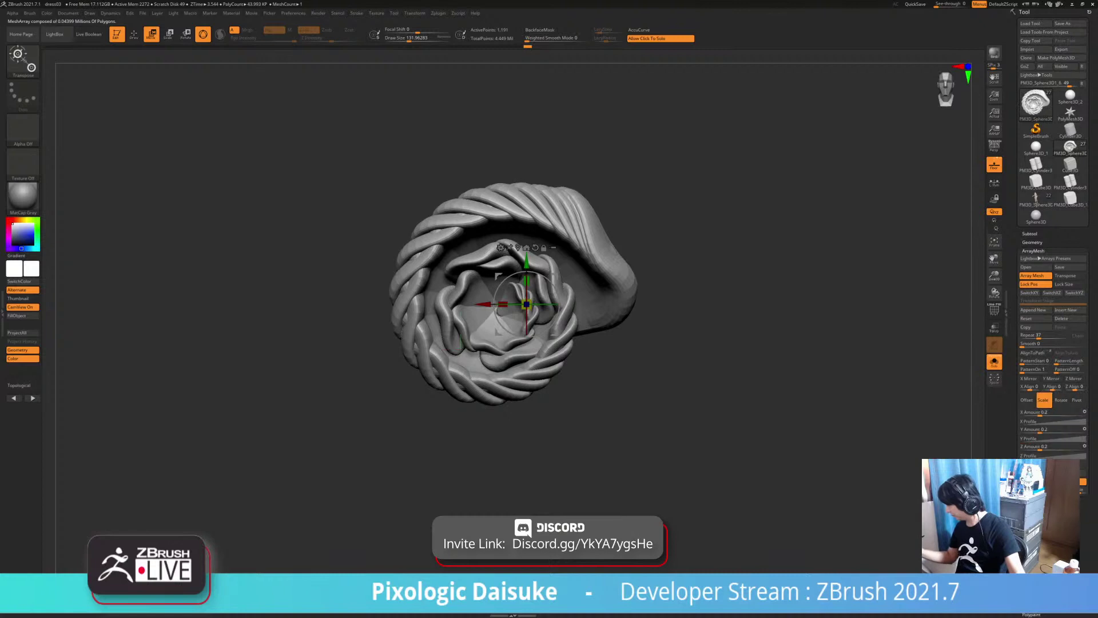
drag(1039, 447, 1028, 446)
key(ctrl+z)
Reset the Z Profile curve of the array's rotation so the petals are spaced evenly
click(1061, 400)
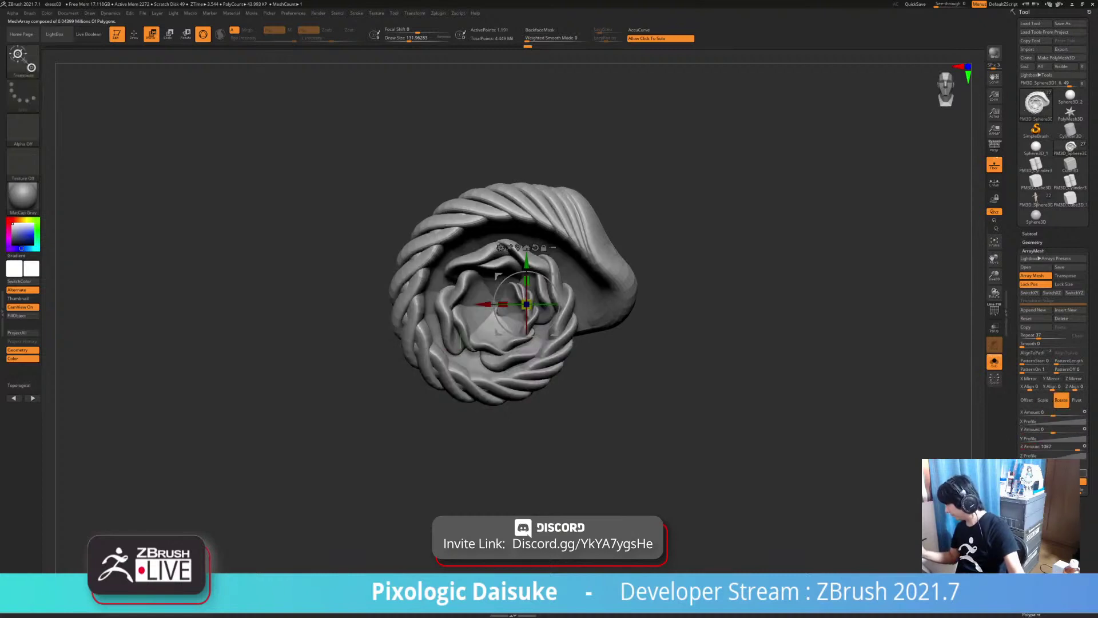
click(1052, 455)
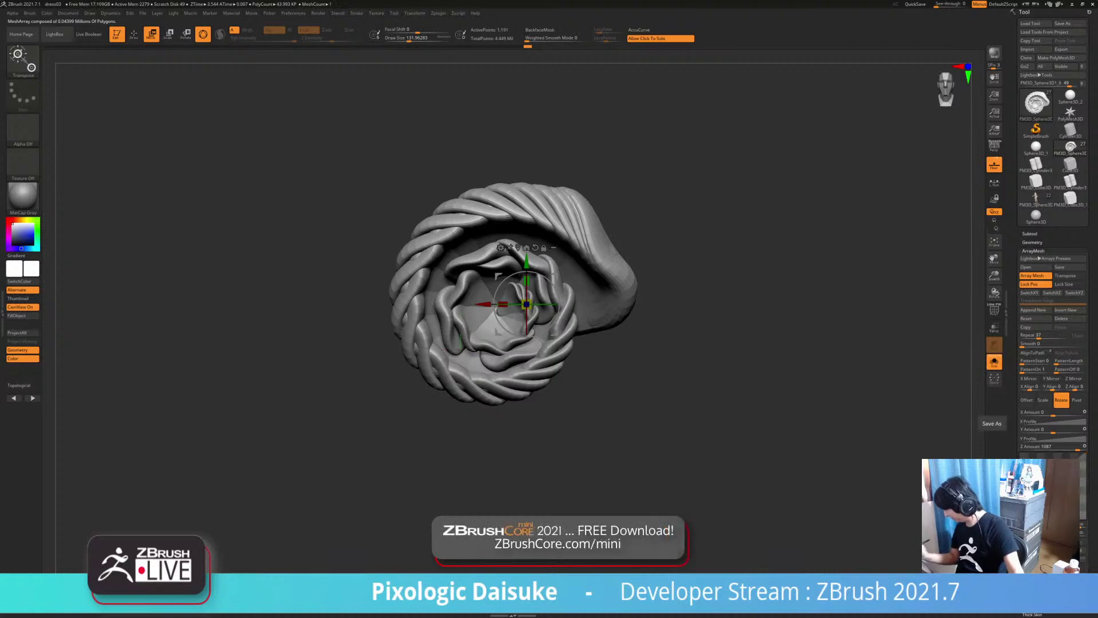
click(1031, 541)
alt+drag(744, 355, 795, 378)
drag(795, 378, 792, 343)
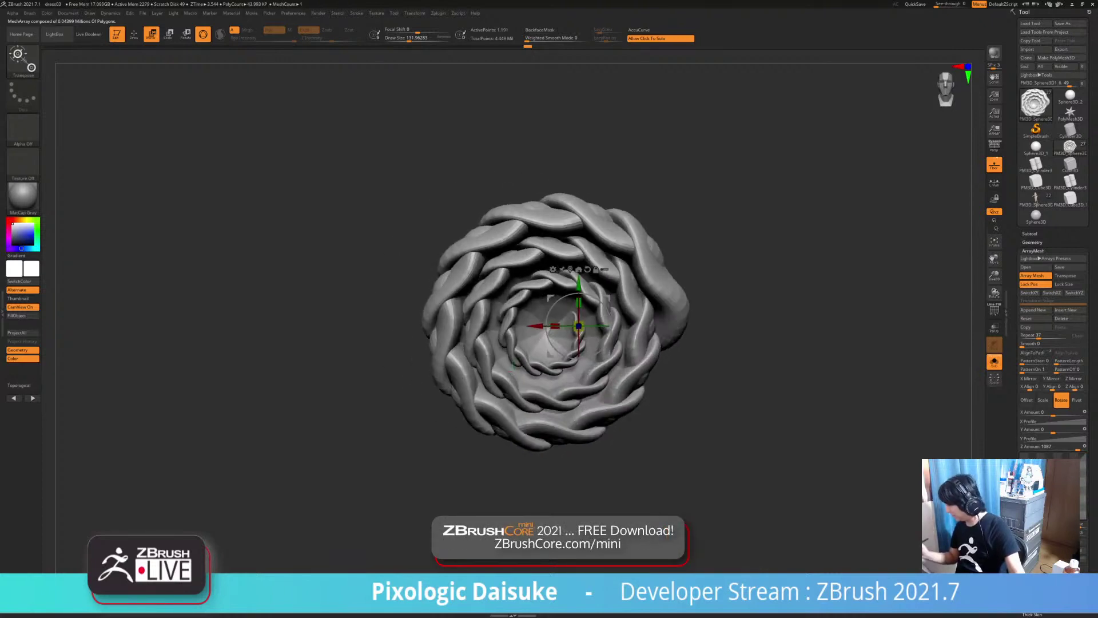
Set the array's Scale Z, Y and X Amounts to 1 so all petals have equal size
click(1042, 400)
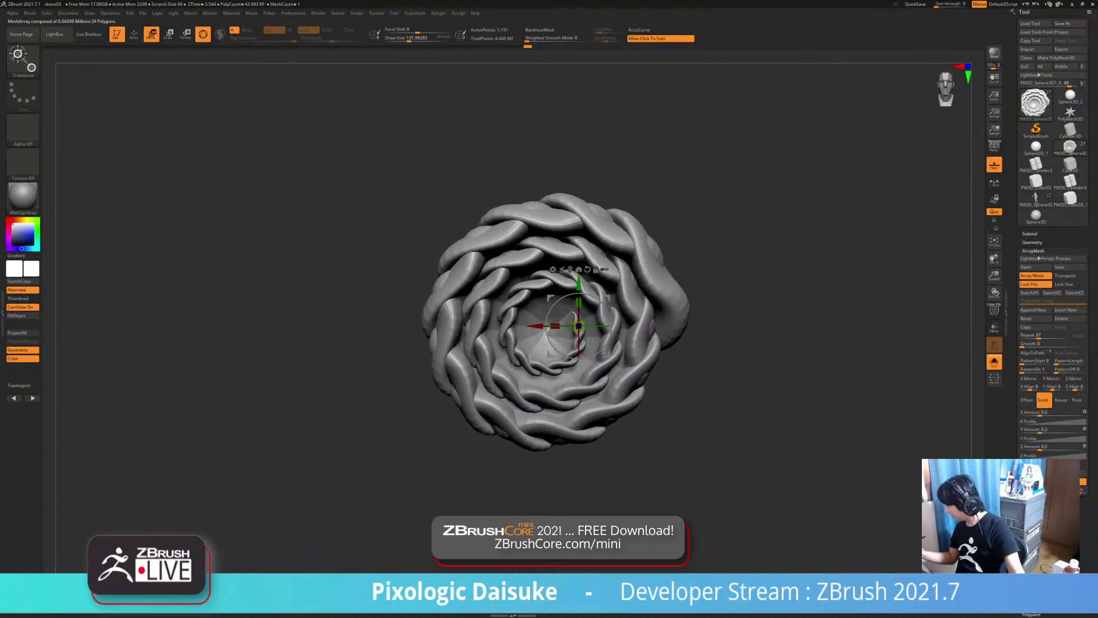
drag(1040, 448, 1065, 449)
key(Return)
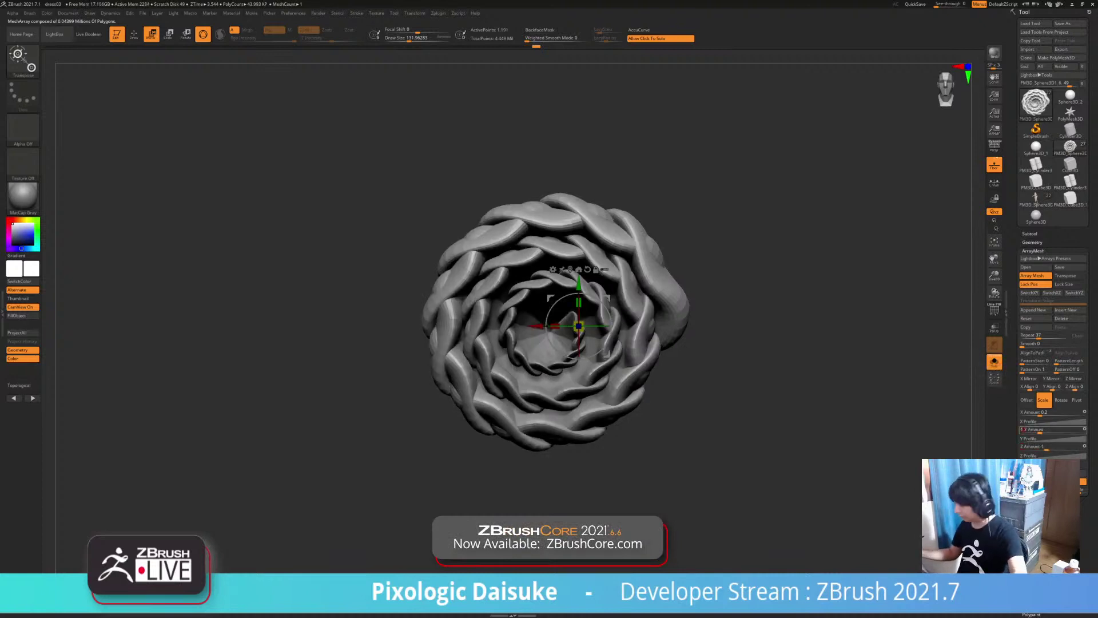
key(Return)
text(1)
key(Return)
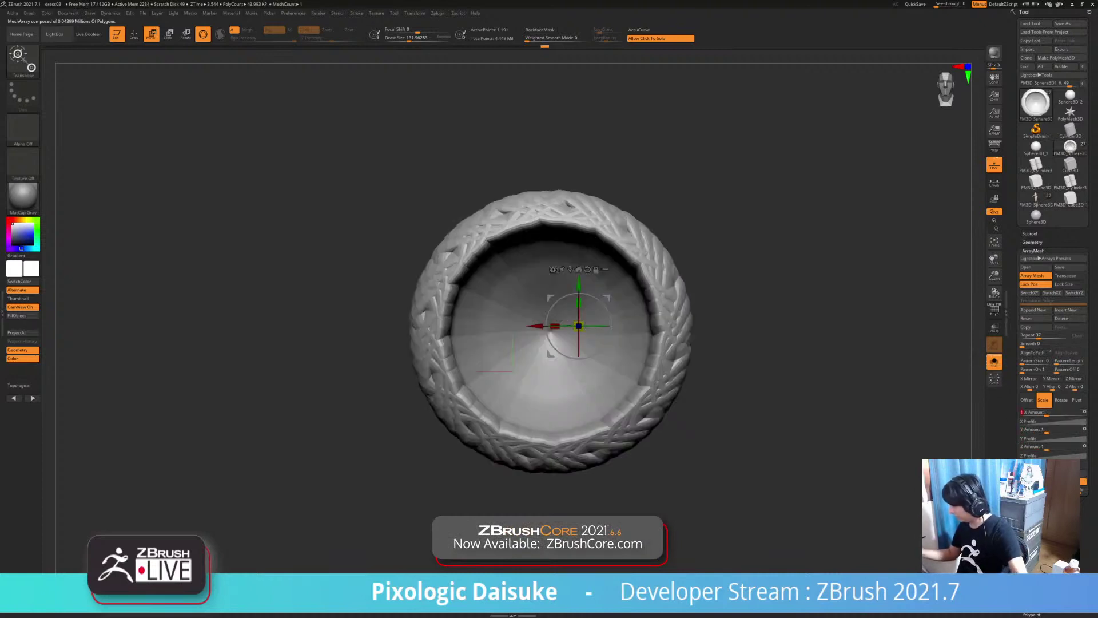
Enable Lock Size for the array and set its Rotate Z Amount to 440
mouse_move(801, 372)
mouse_down()
mouse_move(812, 297)
mouse_move(801, 378)
mouse_up()
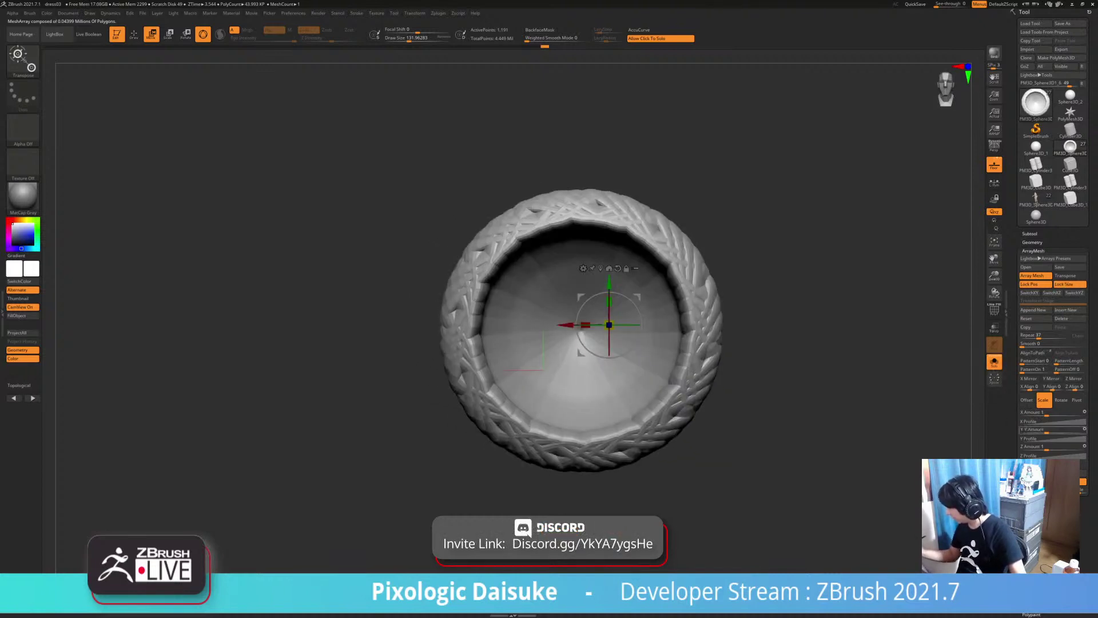
click(1061, 399)
drag(1078, 446, 1073, 447)
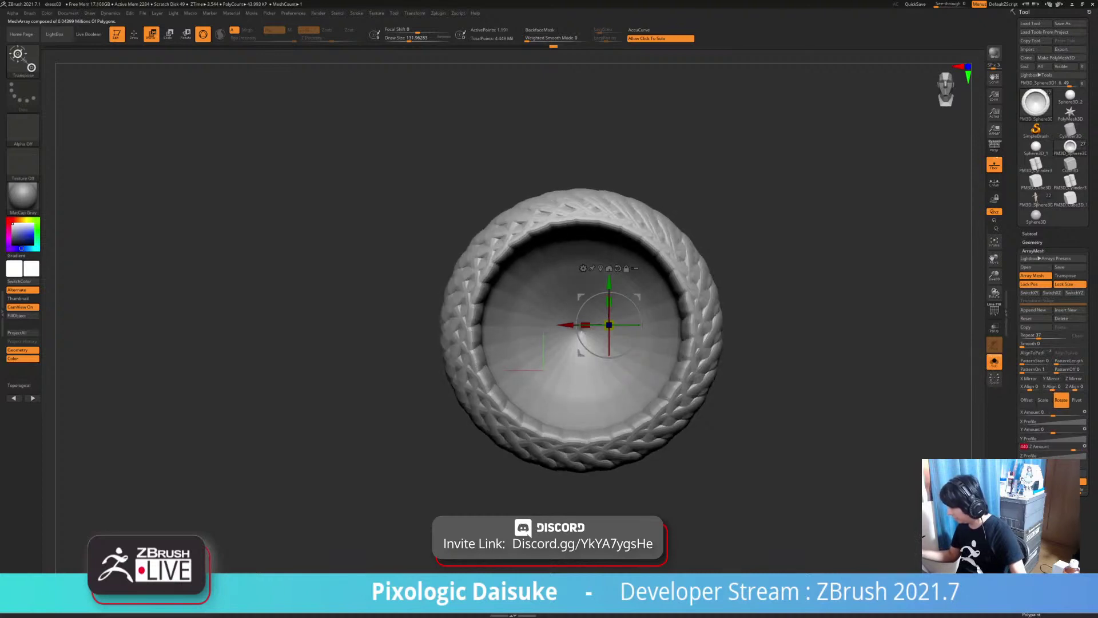
Try reducing the array's Scale Z Amount with Lock Size enabled and undo the changes
click(1043, 400)
mouse_move(1047, 447)
mouse_down()
mouse_move(1044, 412)
mouse_move(1038, 446)
mouse_up()
key(ctrl+z)
key(ctrl+z)
key(ctrl+z)
key(ctrl+z)
Set the array's Rotate Z Amount to 360 and reduce its Repeat count to 5
click(1061, 399)
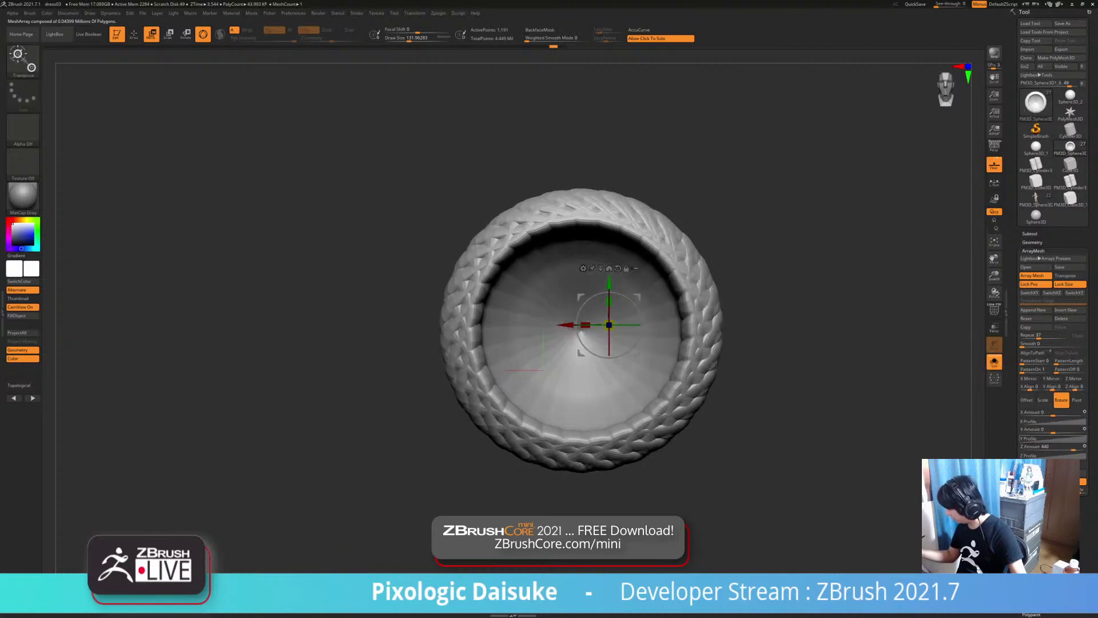
click(1042, 447)
text(0)
drag(1053, 447, 1070, 447)
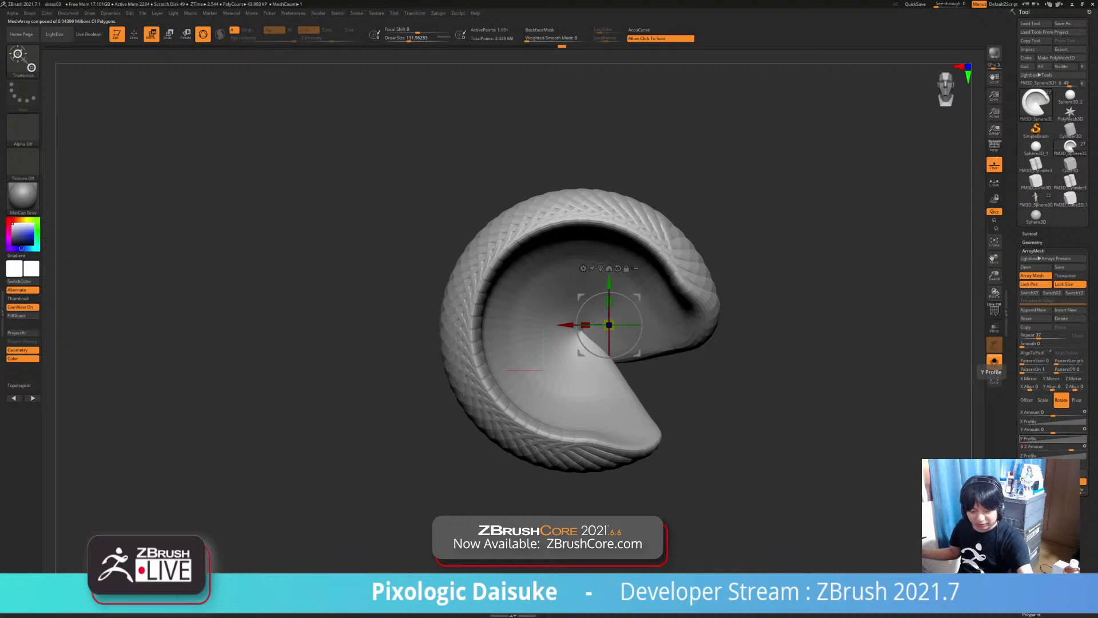
key(Return)
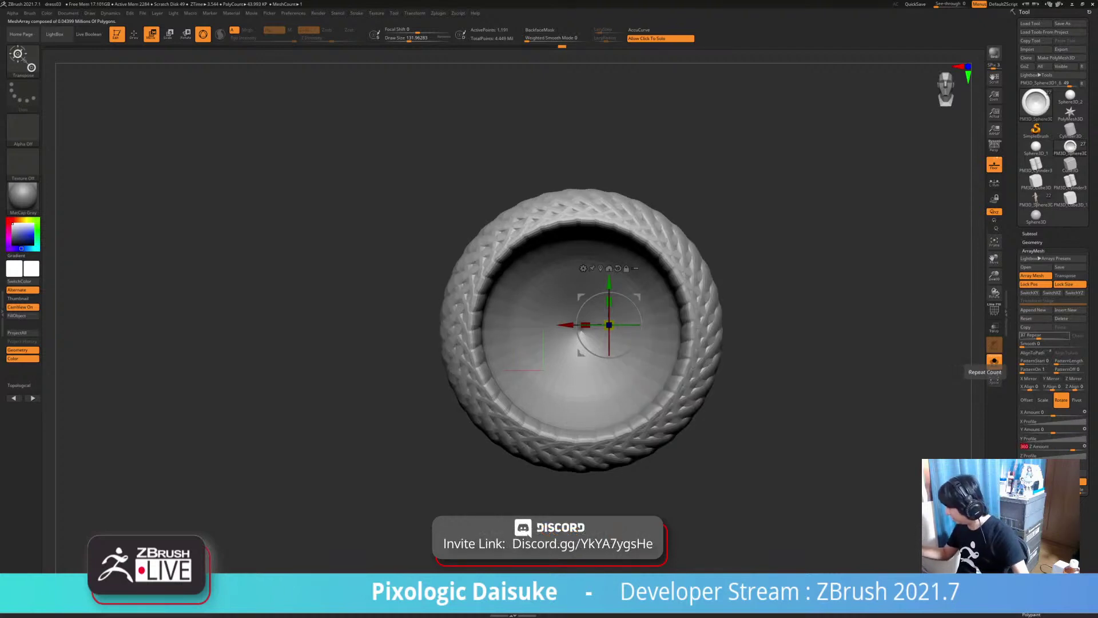
drag(1038, 336, 1027, 336)
alt+drag(801, 366, 747, 344)
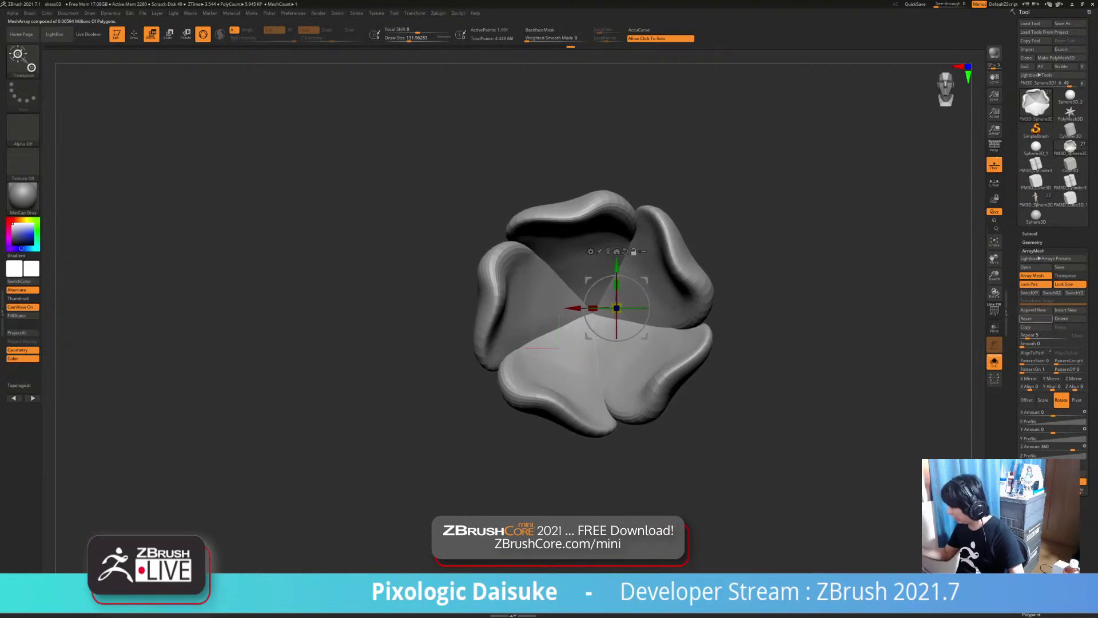
Append a second transform stage to the array and set its Scale X, Y and Z Amounts to 2
click(994, 363)
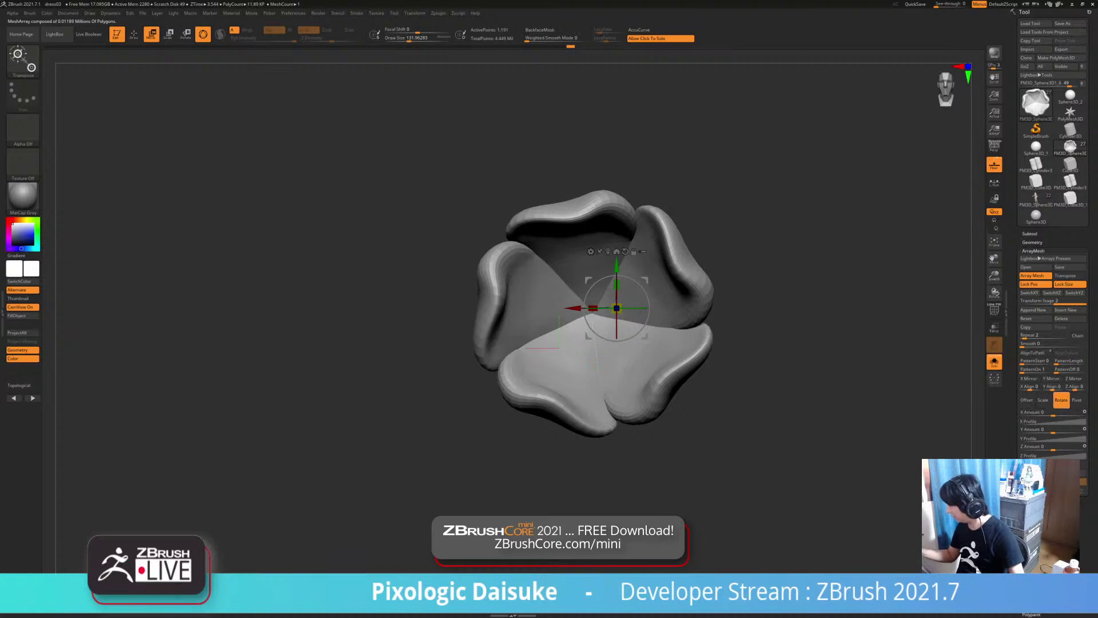
click(1044, 400)
drag(1046, 413, 1046, 413)
text(2)
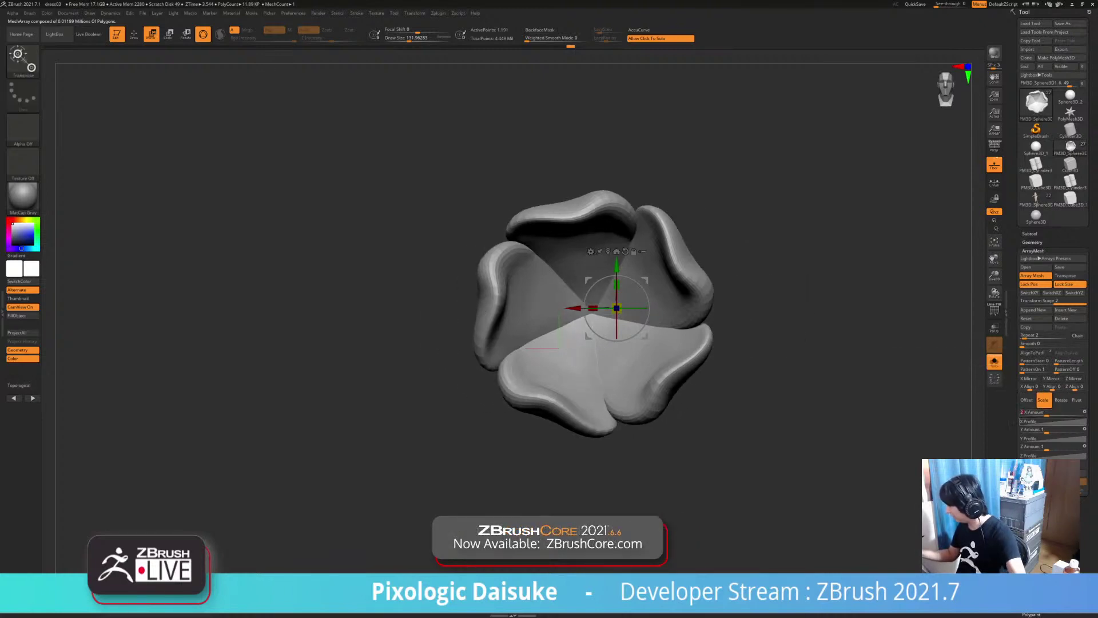
key(Tab)
text(2)
key(Tab)
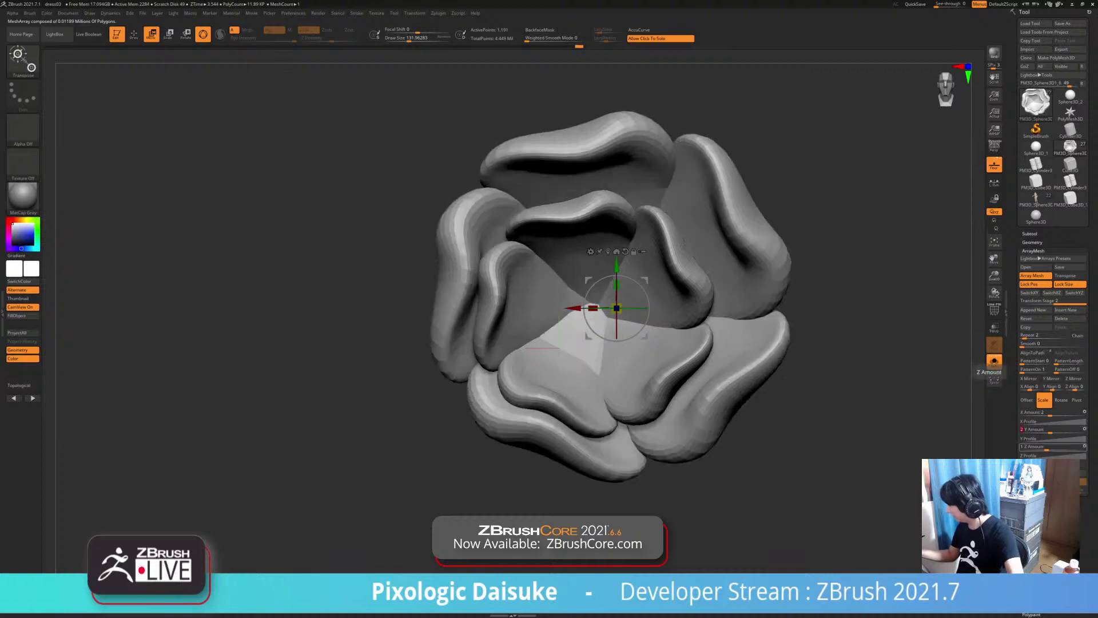
key(Tab)
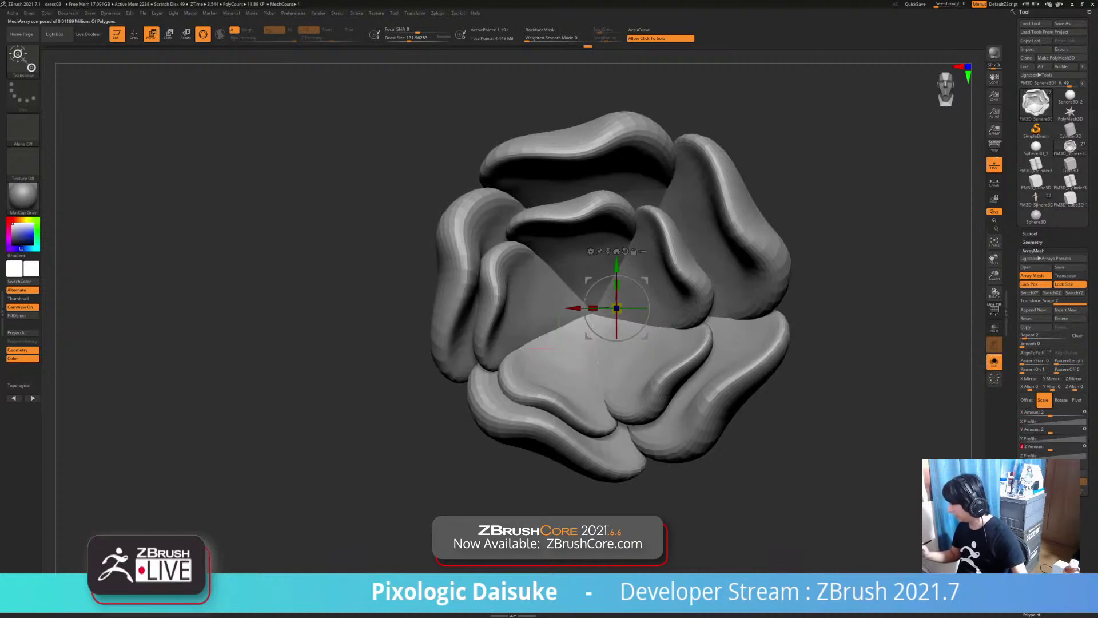
Disable Lock Size and Lock Position for the array
ctrl+right_drag(400, 366, 400, 332)
right_drag(400, 332, 427, 311)
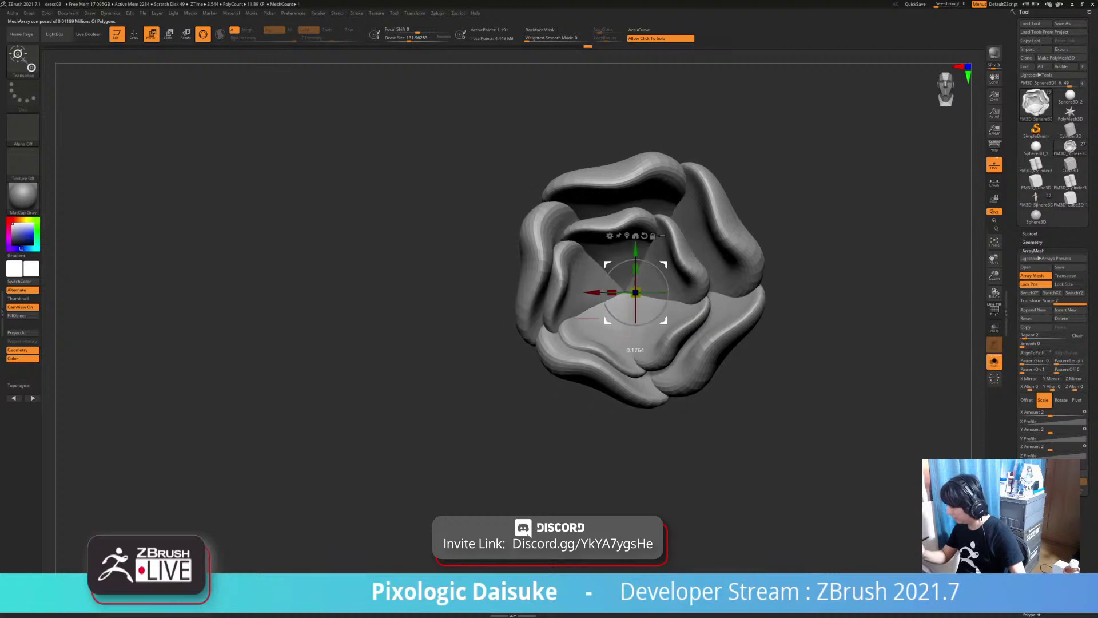
click(1029, 284)
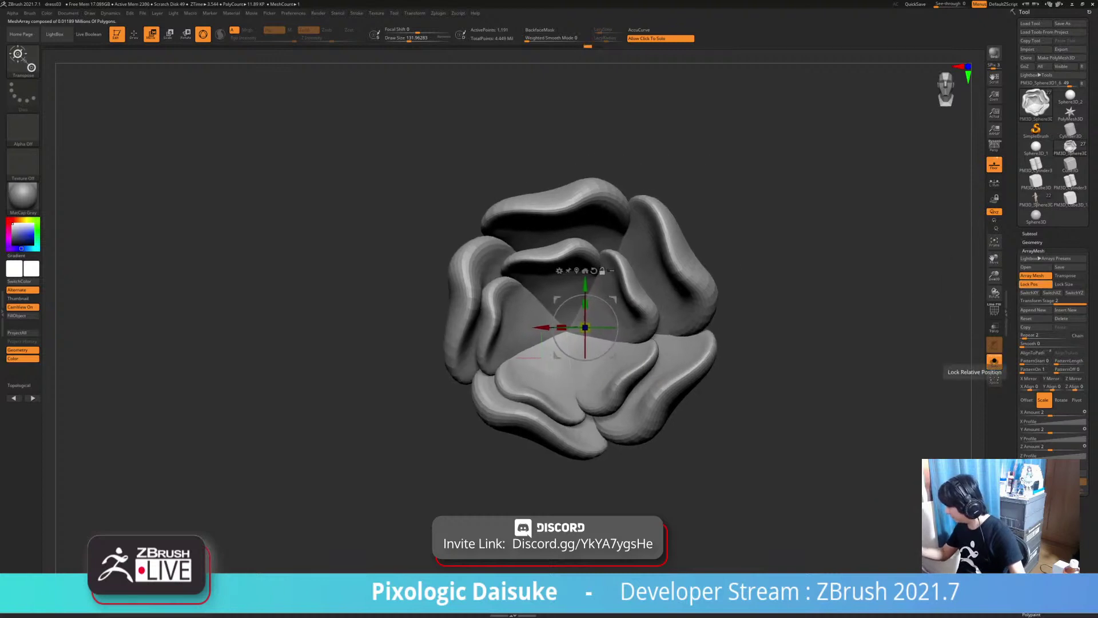
alt+drag(830, 320, 858, 295)
alt+drag(857, 295, 821, 302)
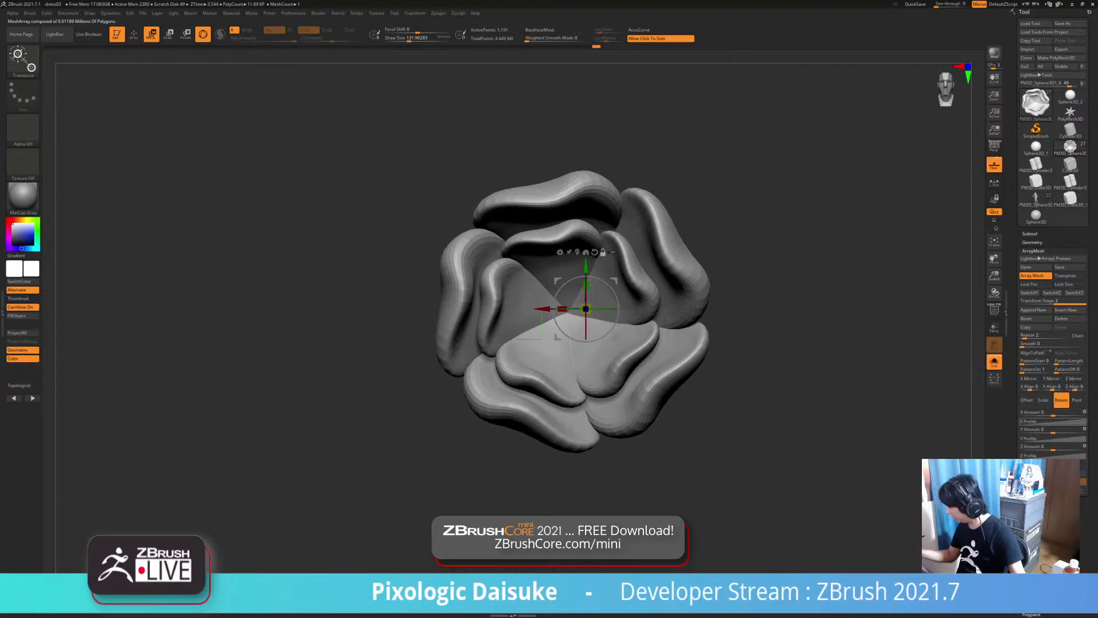
Set the second transform stage's Rotate Z Amount to 54 to offset the outer petals
drag(1052, 412, 1073, 446)
key(ctrl+z)
key(ctrl+z)
click(1031, 285)
alt+drag(801, 366, 835, 385)
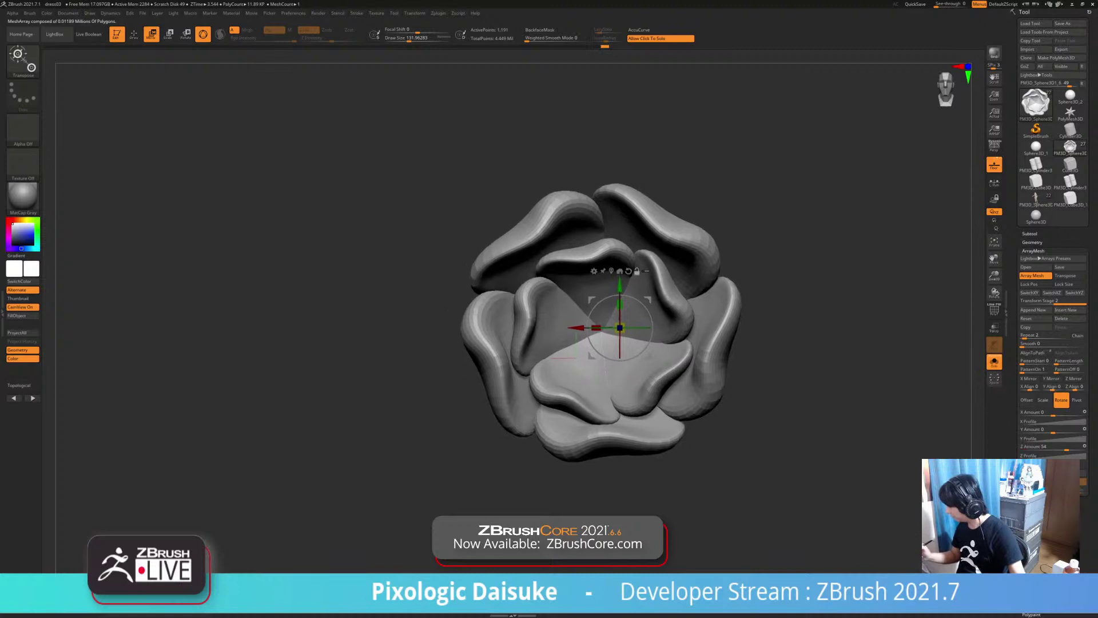
Raise the second stage's Repeat count to 3 and set its Rotate Z Amount to 118
drag(1040, 336, 1027, 336)
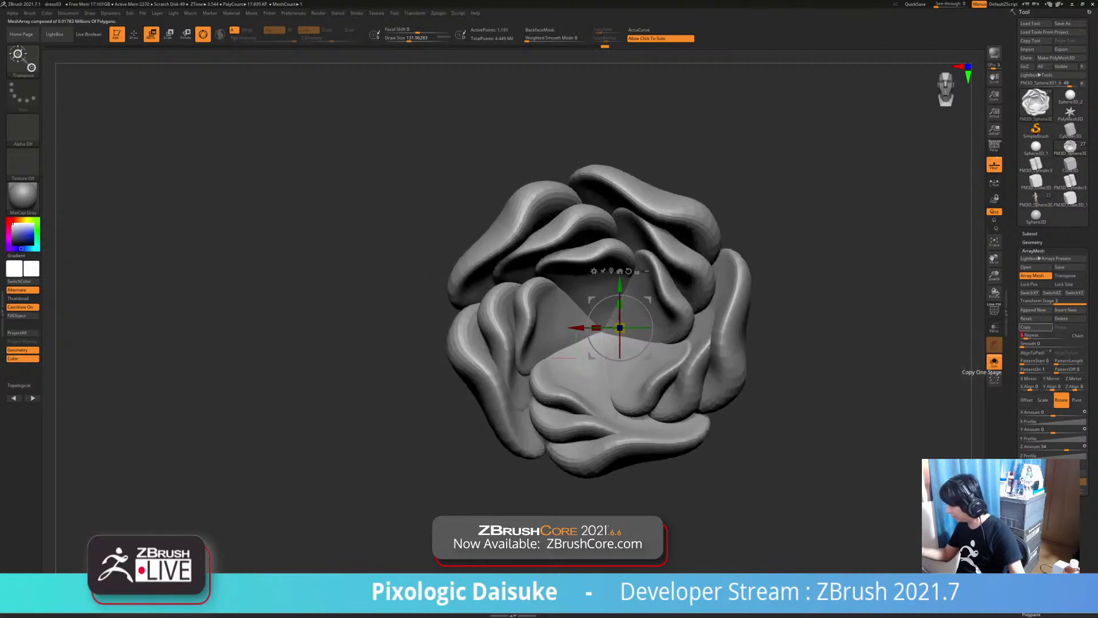
ctrl+right_drag(835, 366, 818, 332)
alt+right_drag(818, 332, 785, 314)
mouse_move(715, 343)
shift+right_down()
mouse_move(886, 346)
mouse_move(715, 346)
shift+right_up()
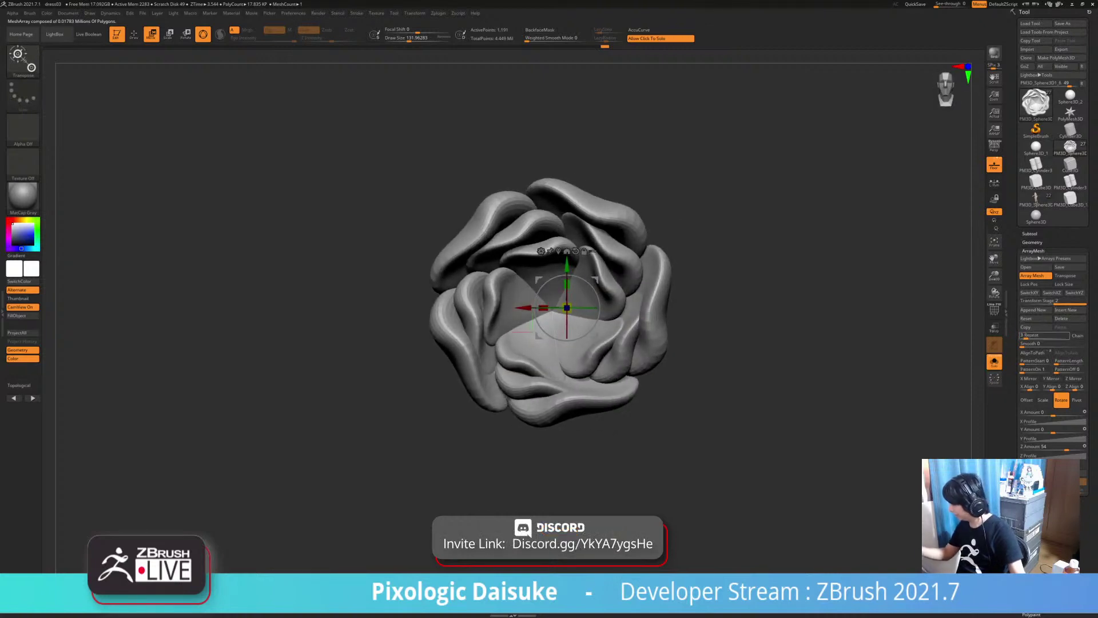
drag(1064, 447, 1069, 446)
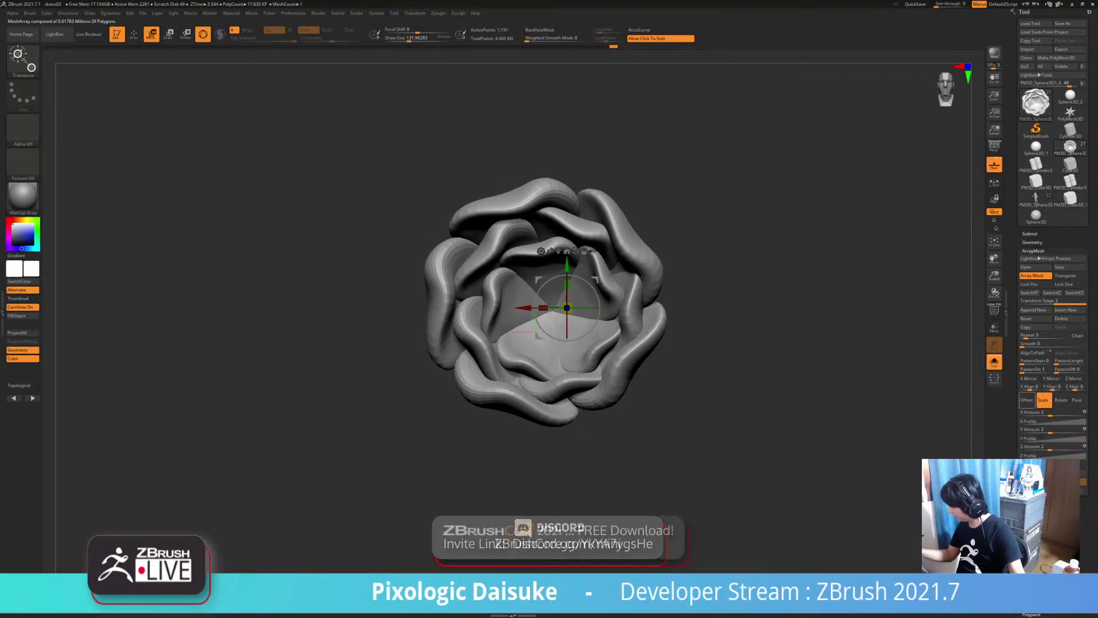
Try moving the source petal with the gizmo and undo the move
click(1032, 284)
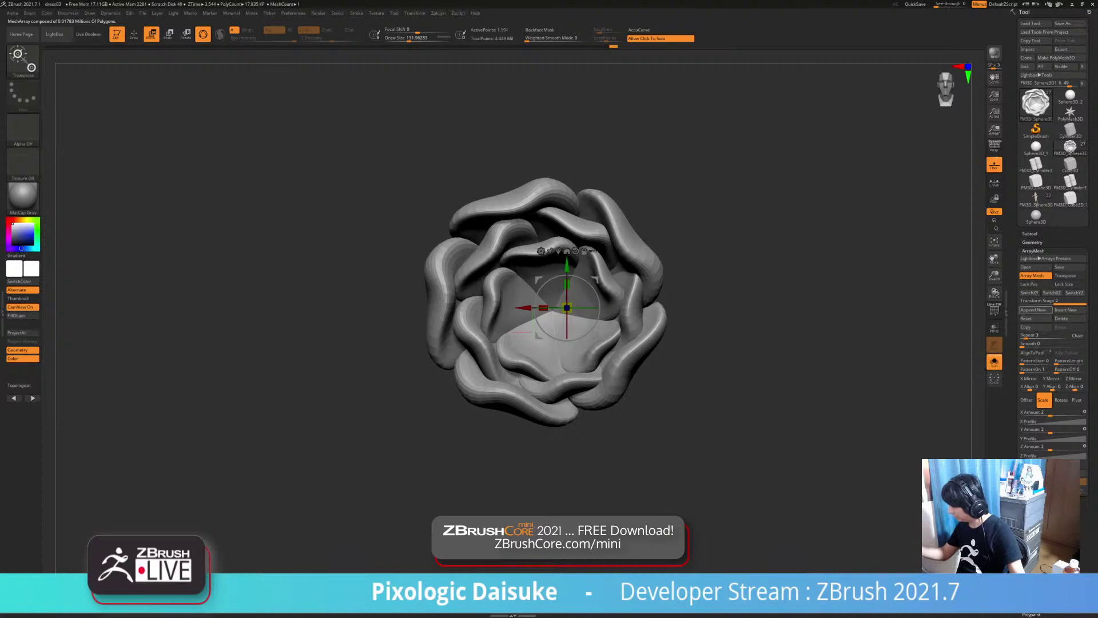
drag(595, 281, 596, 287)
key(ctrl+z)
alt+drag(715, 286, 700, 309)
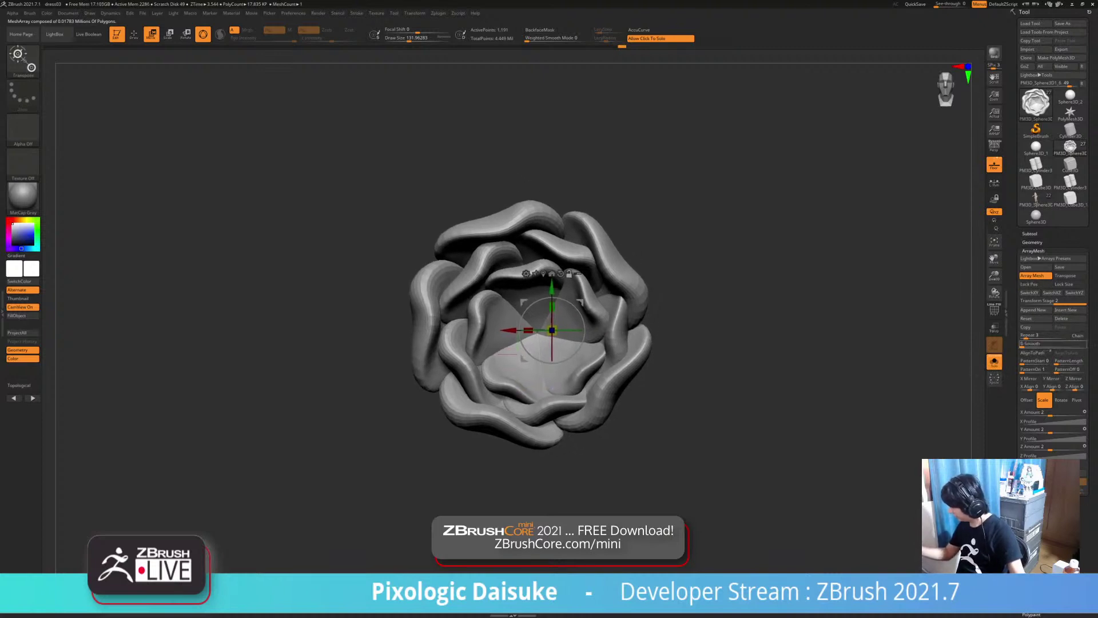
Enable Lock Position while on transform stage 1, return to stage 2 and adjust the gizmo
click(1034, 302)
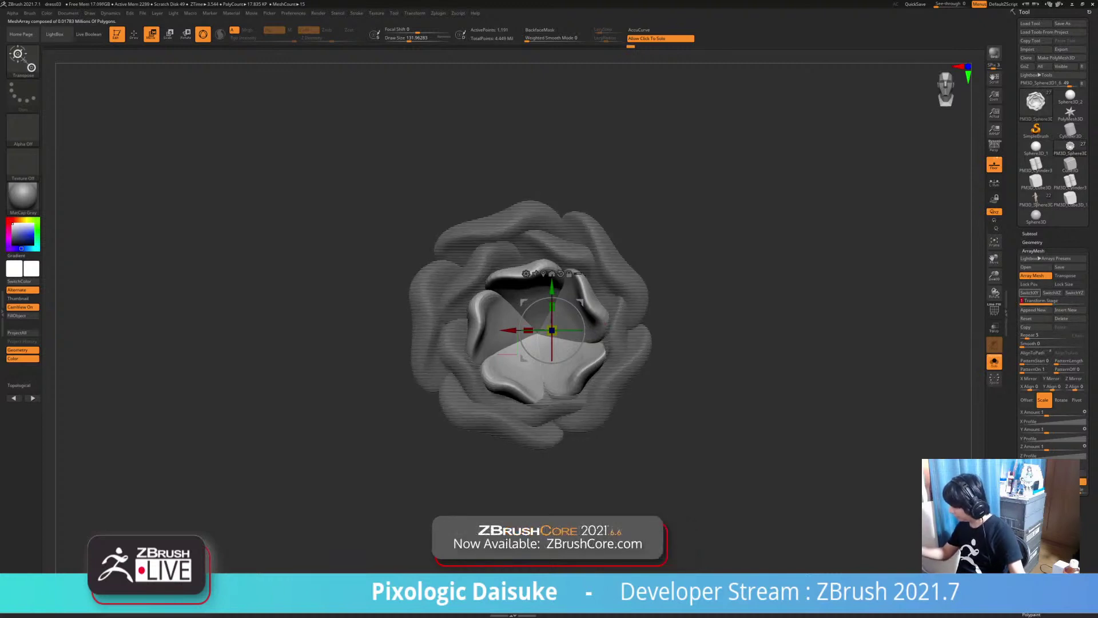
click(1028, 284)
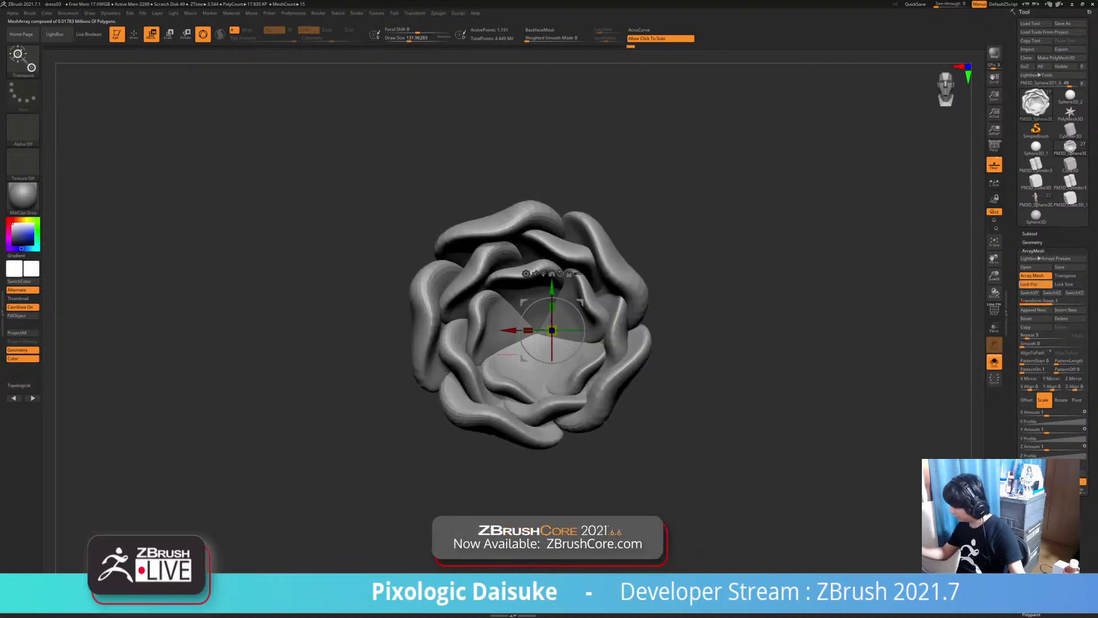
click(1065, 301)
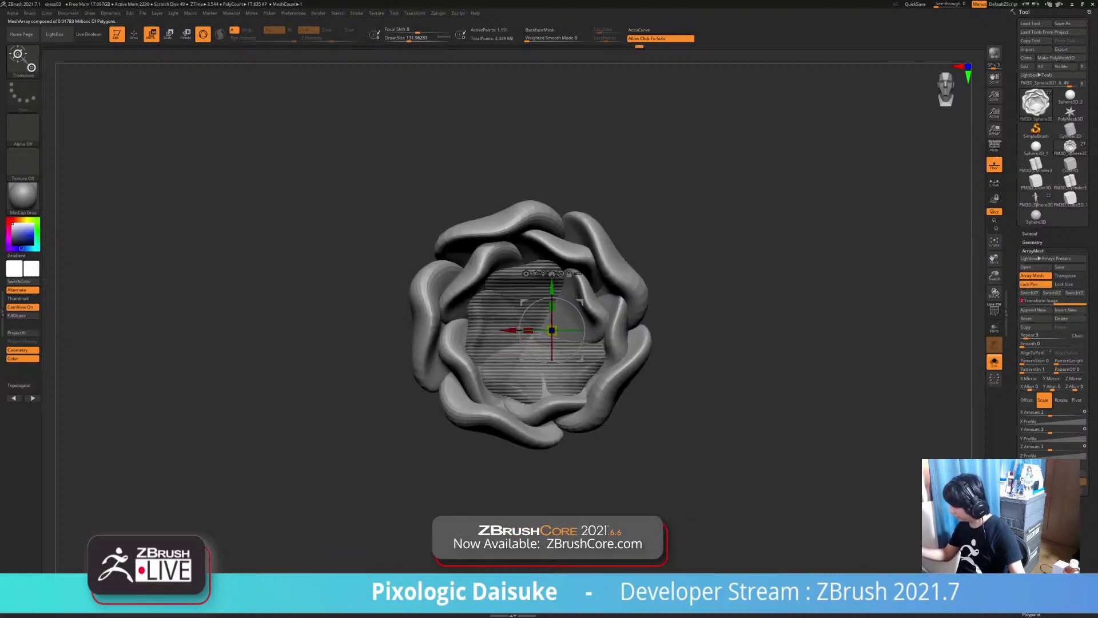
alt+drag(749, 349, 791, 332)
drag(610, 287, 599, 313)
mouse_move(749, 354)
mouse_down()
mouse_move(804, 346)
mouse_move(732, 366)
mouse_up()
Try lowering the second stage's Rotate Z Amount with Lock Position on and off, undoing each change
click(1061, 400)
drag(1069, 447, 1067, 448)
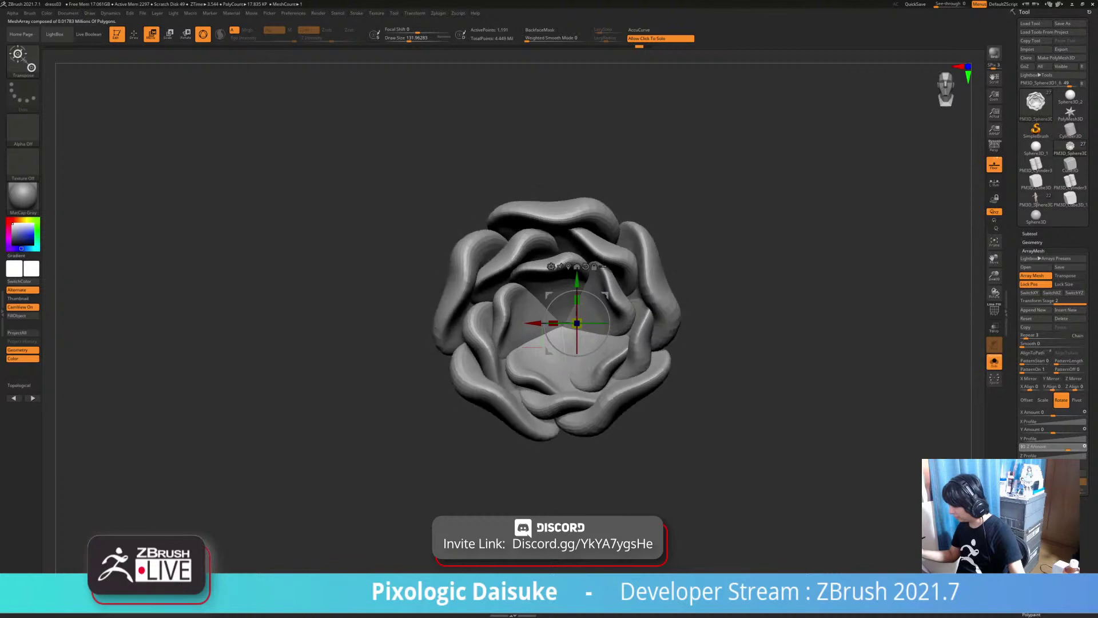
key(ctrl+z)
click(1035, 284)
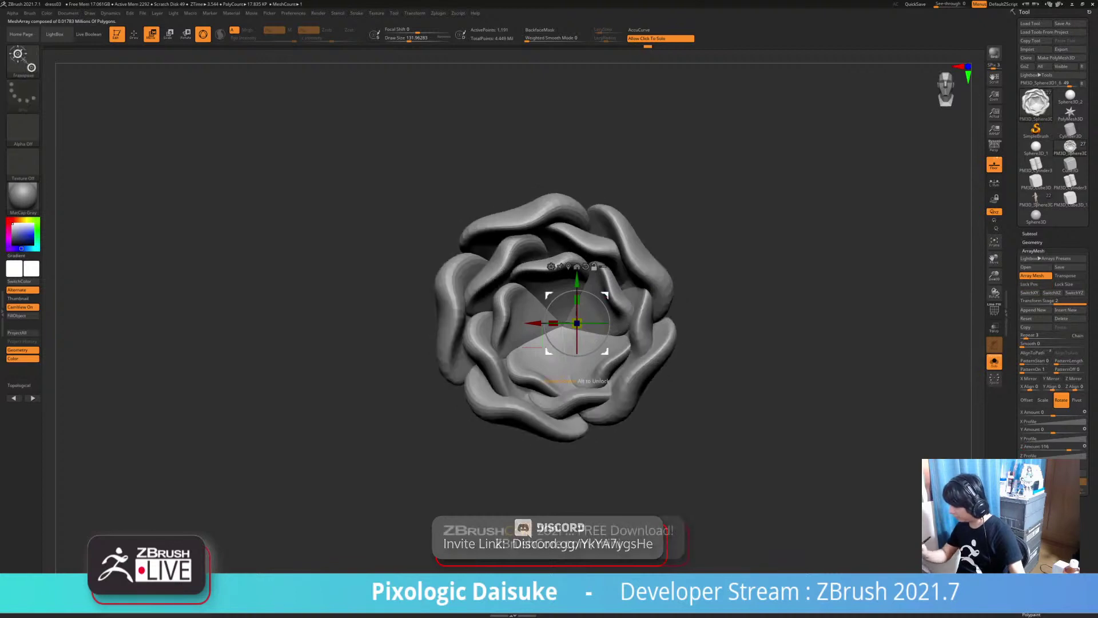
alt+drag(605, 295, 590, 299)
drag(1069, 447, 1058, 447)
key(ctrl+z)
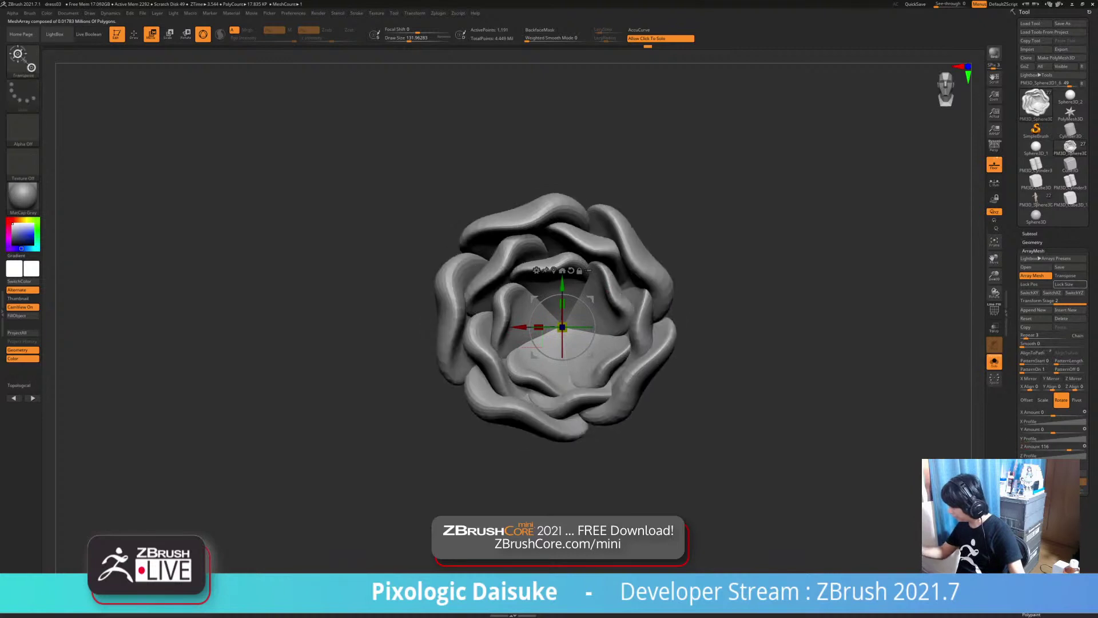
Enable Lock Position with Lock Size off and inspect the layered flower from a low side angle
click(1065, 284)
click(1069, 284)
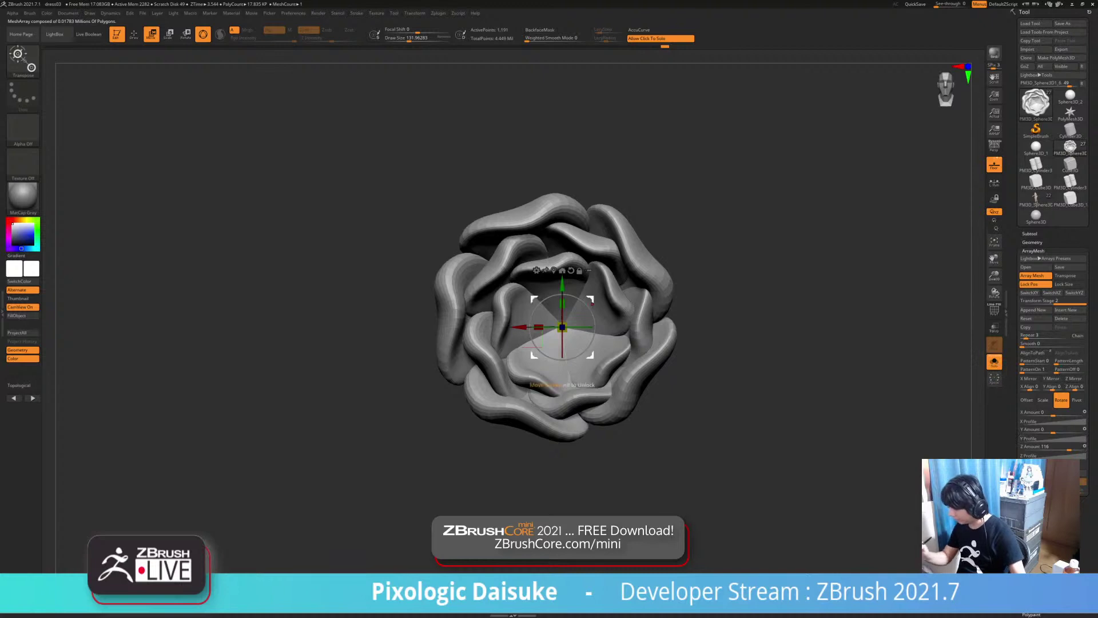
drag(591, 299, 592, 298)
drag(743, 377, 620, 309)
drag(621, 309, 585, 229)
drag(586, 286, 586, 246)
mouse_move(587, 246)
alt+mouse_down()
mouse_move(594, 215)
mouse_move(598, 245)
alt+mouse_up()
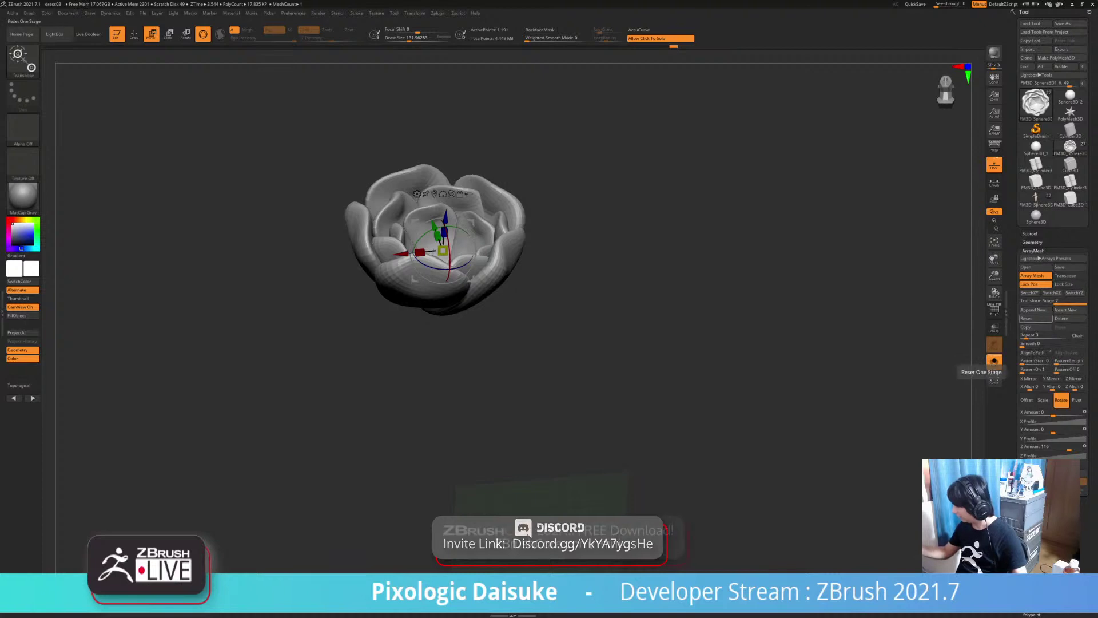
key(Return)
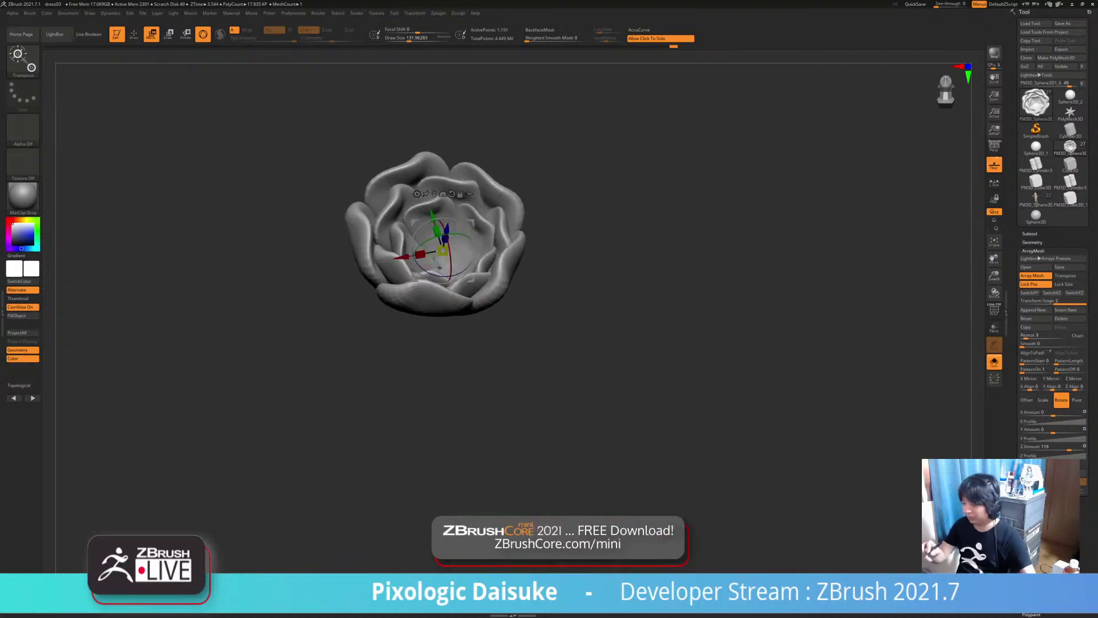
Switch to the SnakeHook brush and pull the petal edges outward
key(q)
key(b)
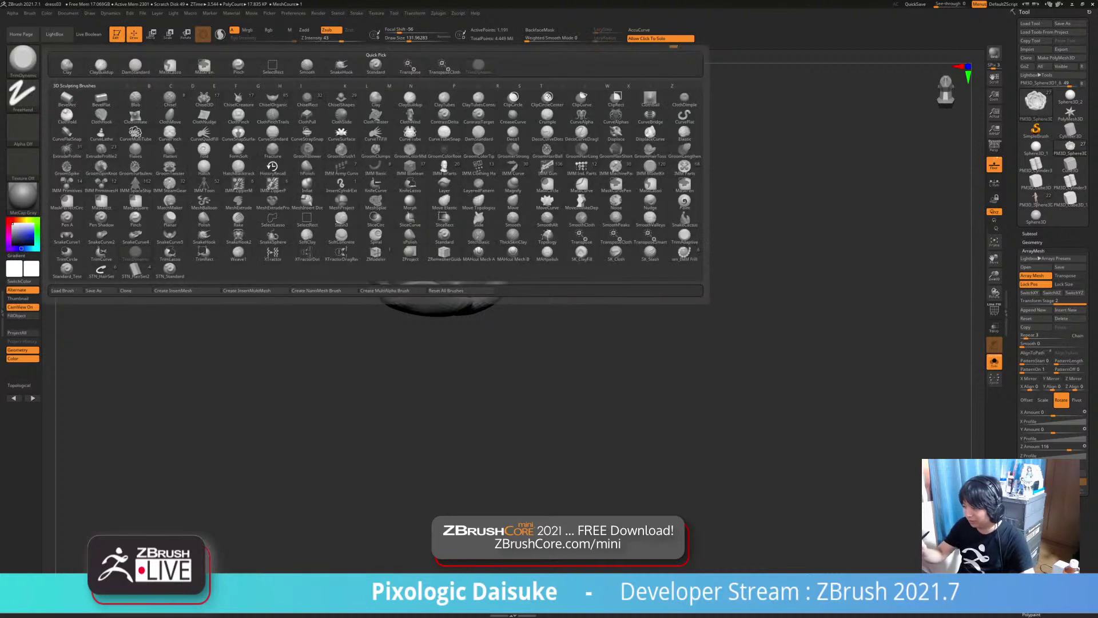
click(342, 66)
mouse_move(412, 243)
ctrl+right_down()
mouse_move(412, 290)
mouse_move(390, 263)
ctrl+right_up()
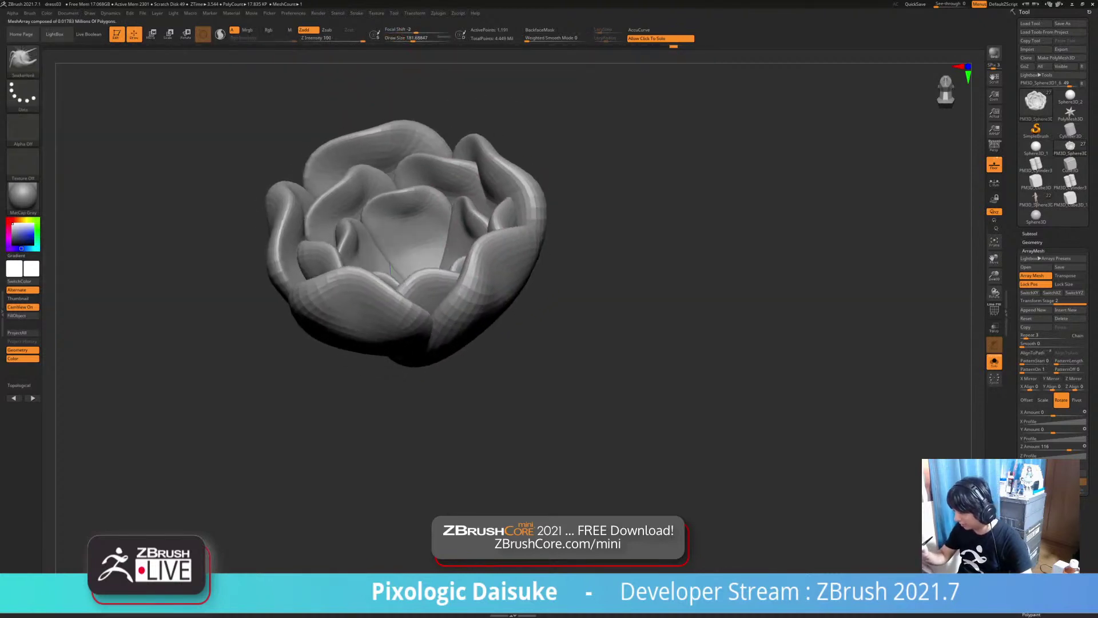
drag(484, 227, 494, 230)
drag(491, 189, 501, 182)
Reduce the SnakeHook Draw Size to about 94 and pull the petal rim upward into a tip
click(407, 38)
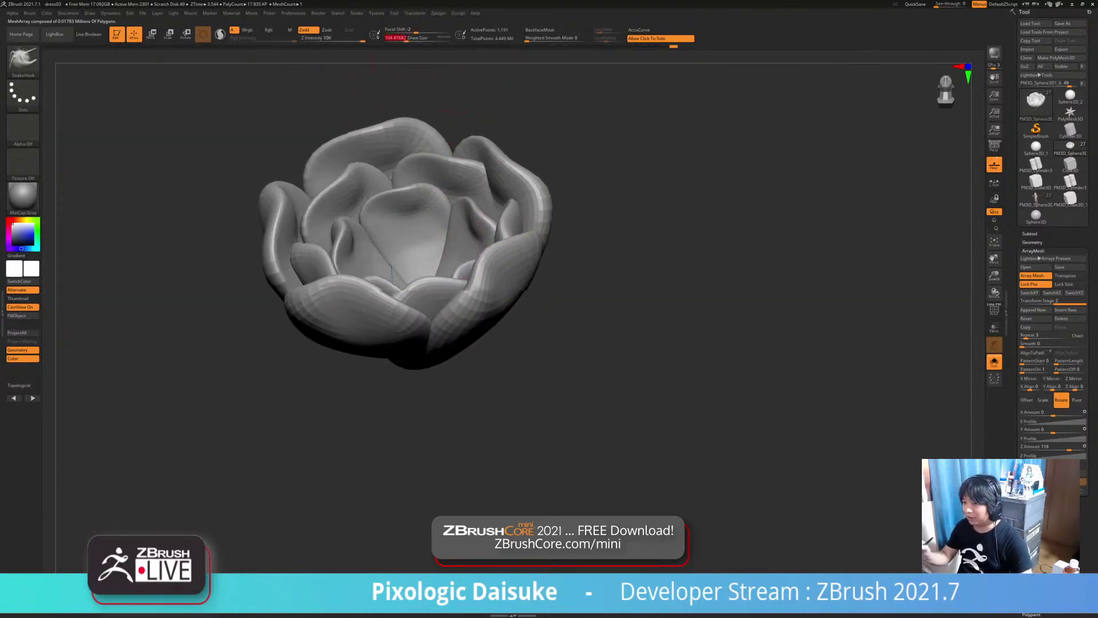
right_drag(420, 255, 473, 257)
click(402, 38)
drag(493, 220, 501, 224)
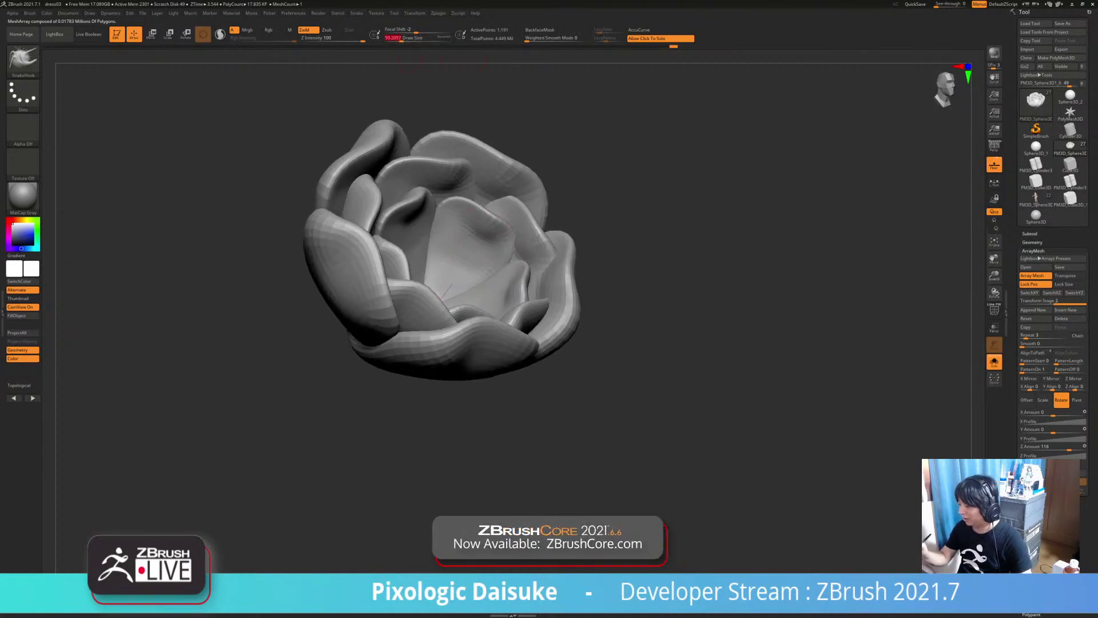
right_drag(504, 226, 529, 232)
drag(529, 231, 537, 209)
right_drag(537, 209, 496, 215)
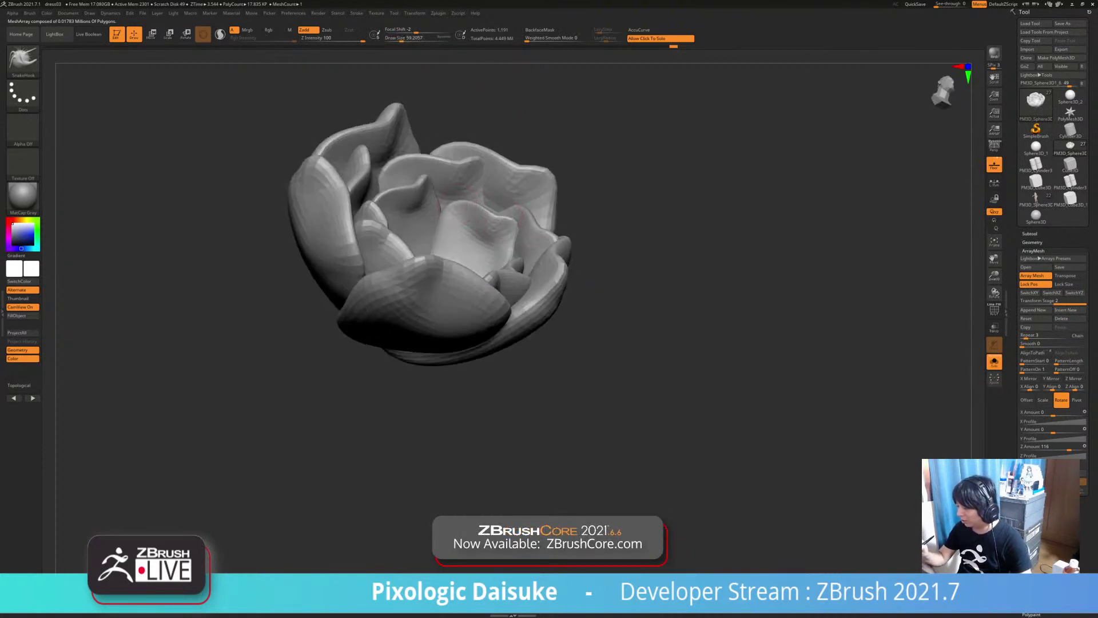
Pull small bends into the petal rim with short SnakeHook strokes from several angles
drag(459, 204, 461, 196)
right_drag(460, 196, 504, 211)
drag(505, 210, 506, 217)
right_drag(506, 218, 483, 211)
drag(482, 212, 484, 221)
click(599, 296)
click(598, 295)
mouse_move(487, 220)
right_down()
mouse_move(512, 243)
mouse_move(485, 223)
mouse_move(426, 302)
right_up()
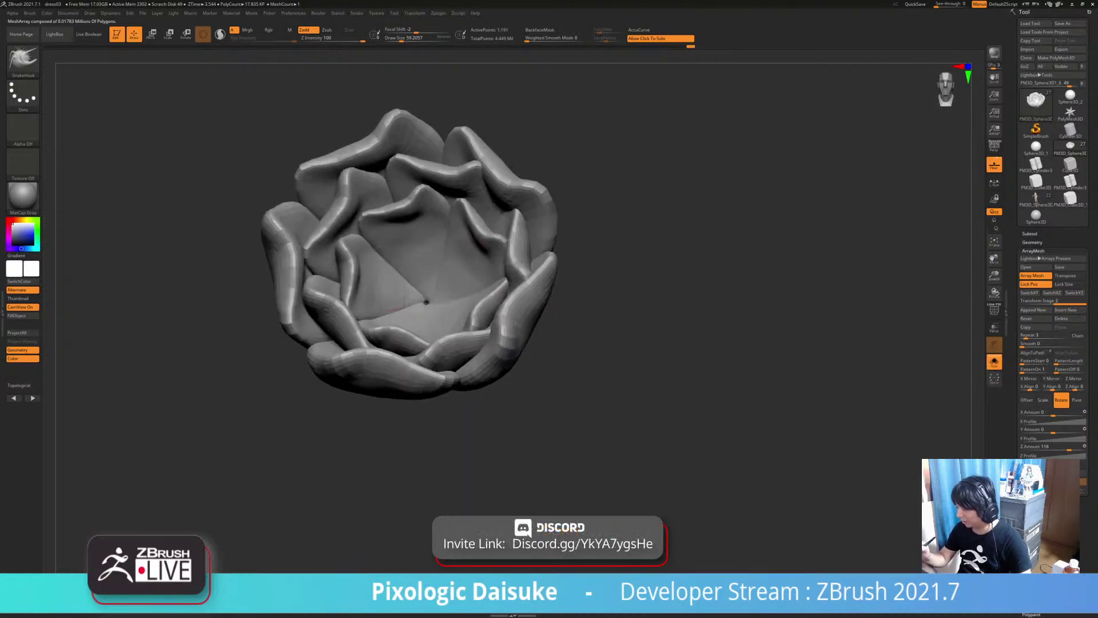
Enlarge the SnakeHook Draw Size to about 177 and try reshaping the petals, undoing the last stroke
mouse_move(484, 242)
right_down()
mouse_move(503, 240)
mouse_move(495, 257)
mouse_move(509, 243)
mouse_move(526, 186)
mouse_move(511, 251)
right_up()
mouse_move(511, 251)
ctrl+right_down()
mouse_move(559, 218)
mouse_move(506, 237)
mouse_move(498, 319)
ctrl+right_up()
click(408, 39)
drag(497, 319, 470, 336)
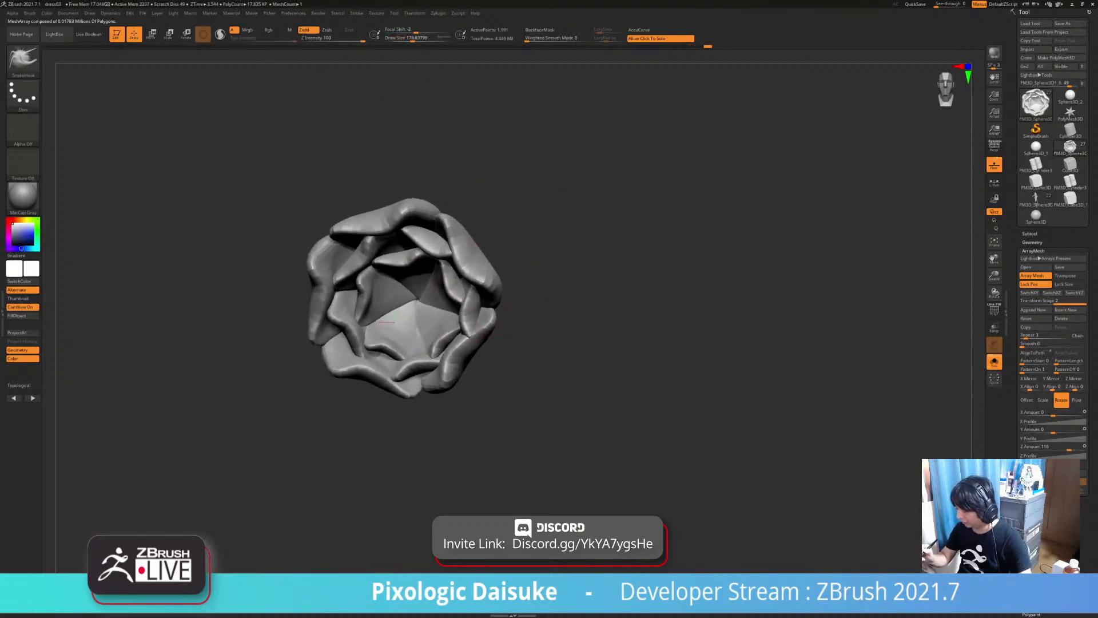
mouse_move(417, 299)
mouse_down()
mouse_move(403, 304)
mouse_move(455, 287)
mouse_up()
key(ctrl+z)
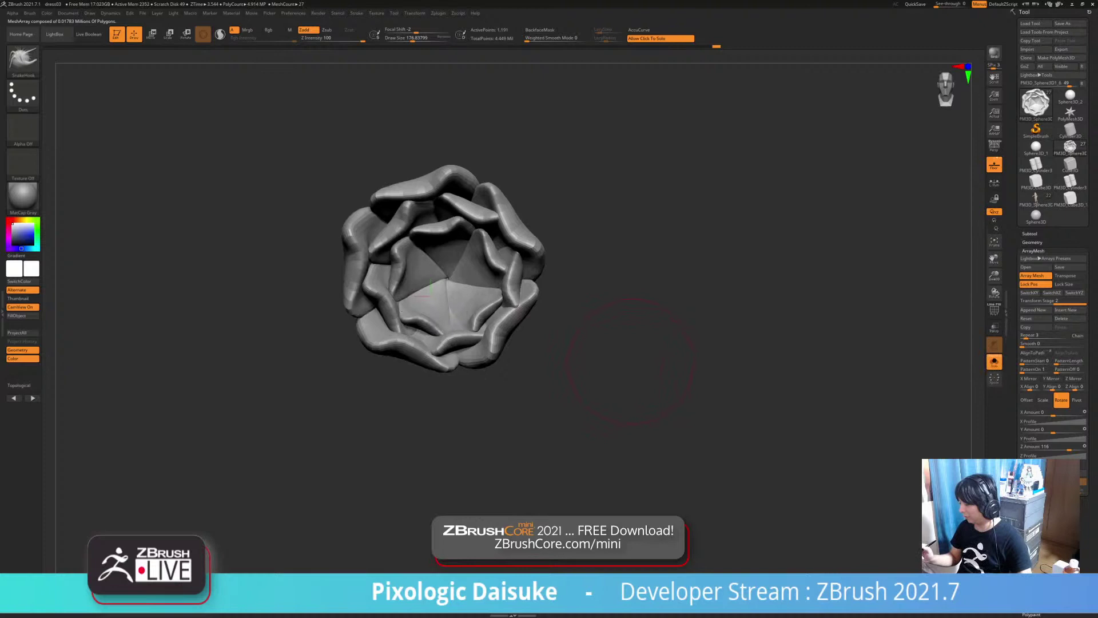
right_drag(630, 363, 681, 423)
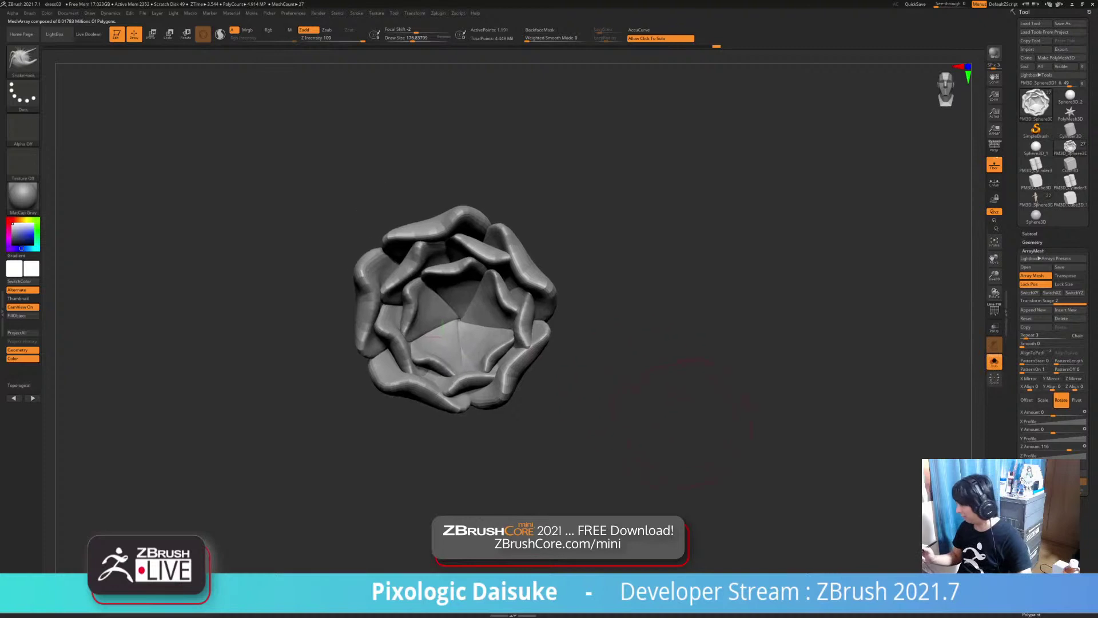
Show the polygon wireframe on the source petal and reopen the rose's Array Mesh settings
right_drag(839, 322, 823, 435)
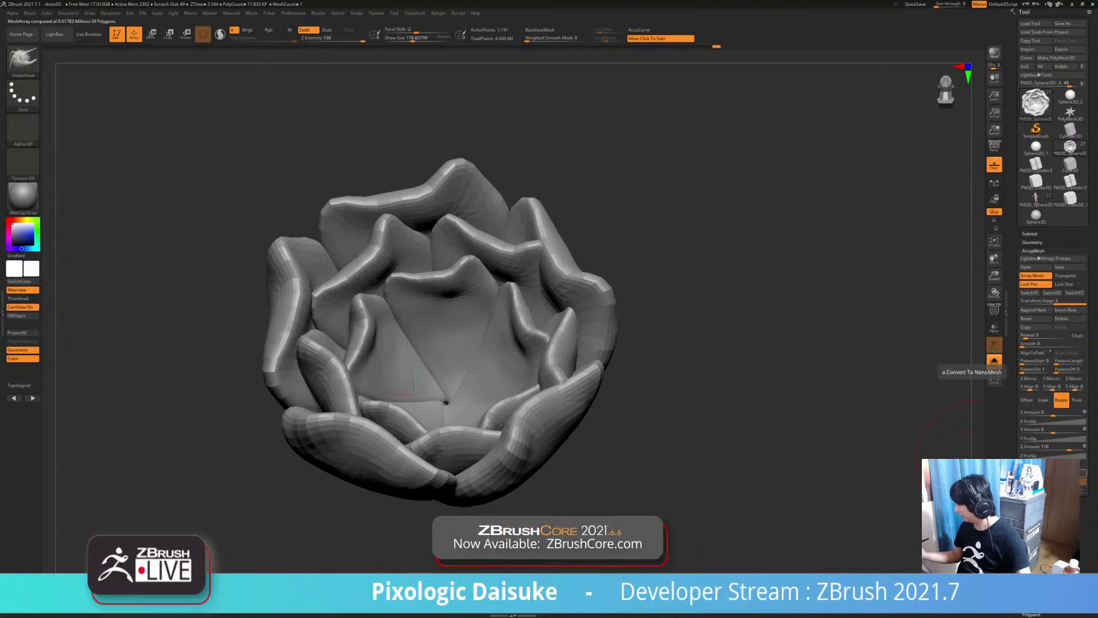
click(995, 361)
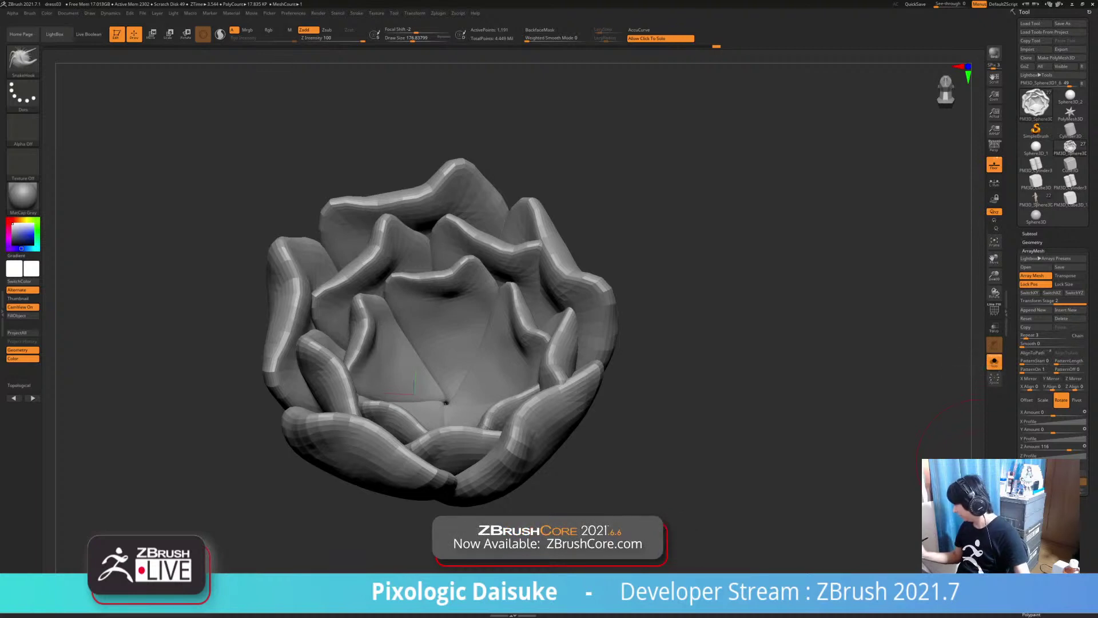
alt+drag(599, 442, 663, 416)
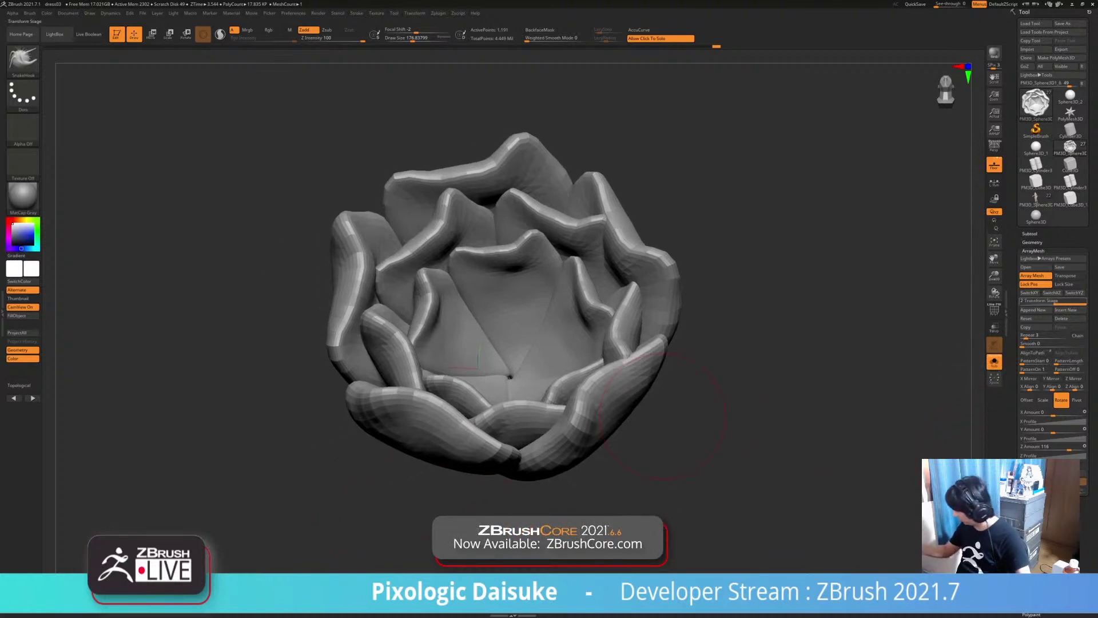
click(1032, 242)
click(1033, 243)
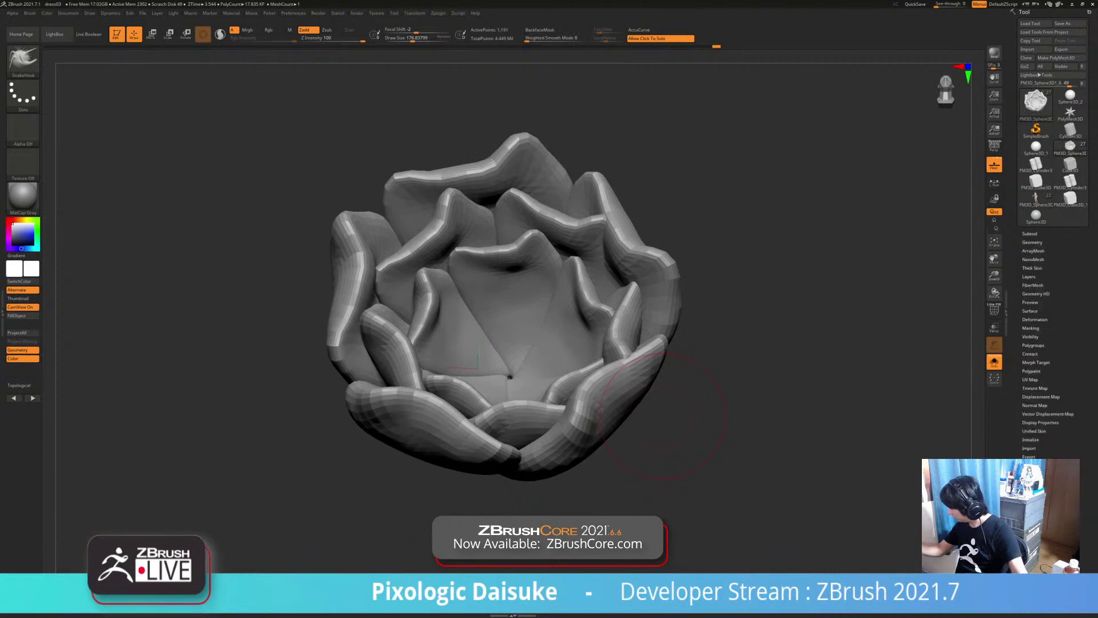
click(1033, 243)
click(1032, 242)
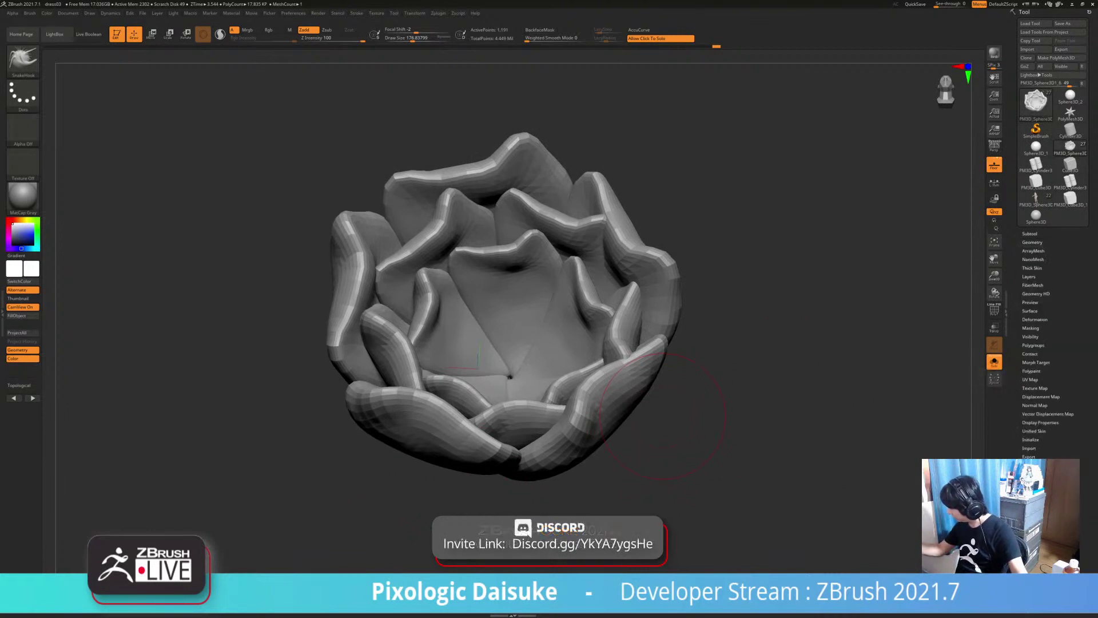
click(994, 310)
click(1032, 242)
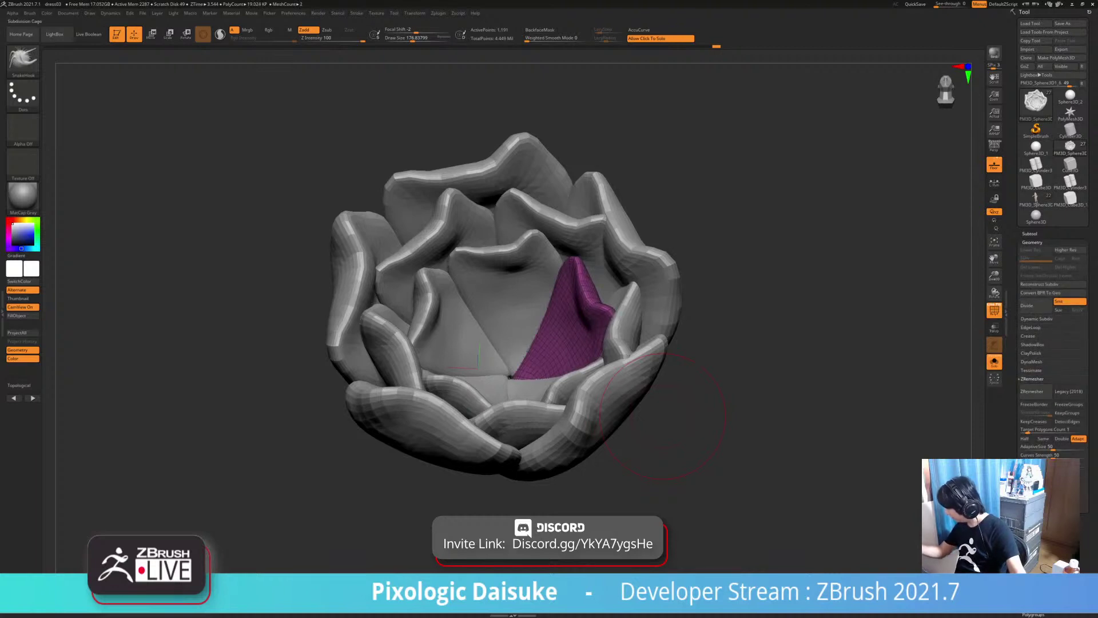
click(1033, 520)
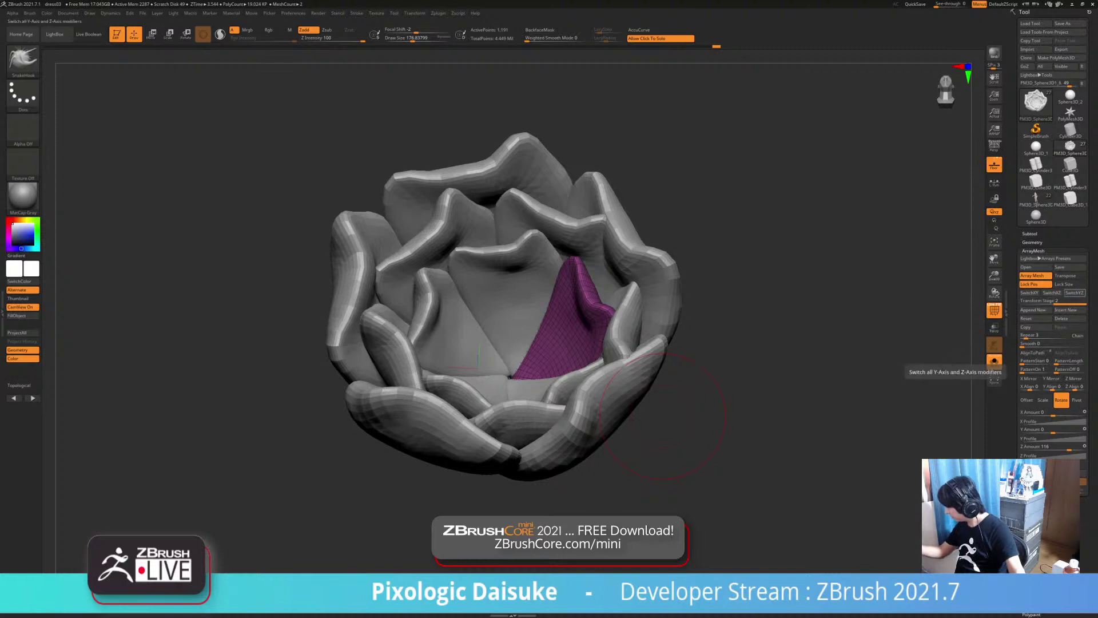
Show the rose together with the figure, try converting the petal array to NanoMesh, and undo the conversion
mouse_move(794, 486)
ctrl+right_down()
mouse_move(795, 425)
mouse_move(796, 477)
mouse_move(827, 476)
ctrl+right_up()
click(795, 424)
click(796, 464)
click(792, 470)
click(1063, 473)
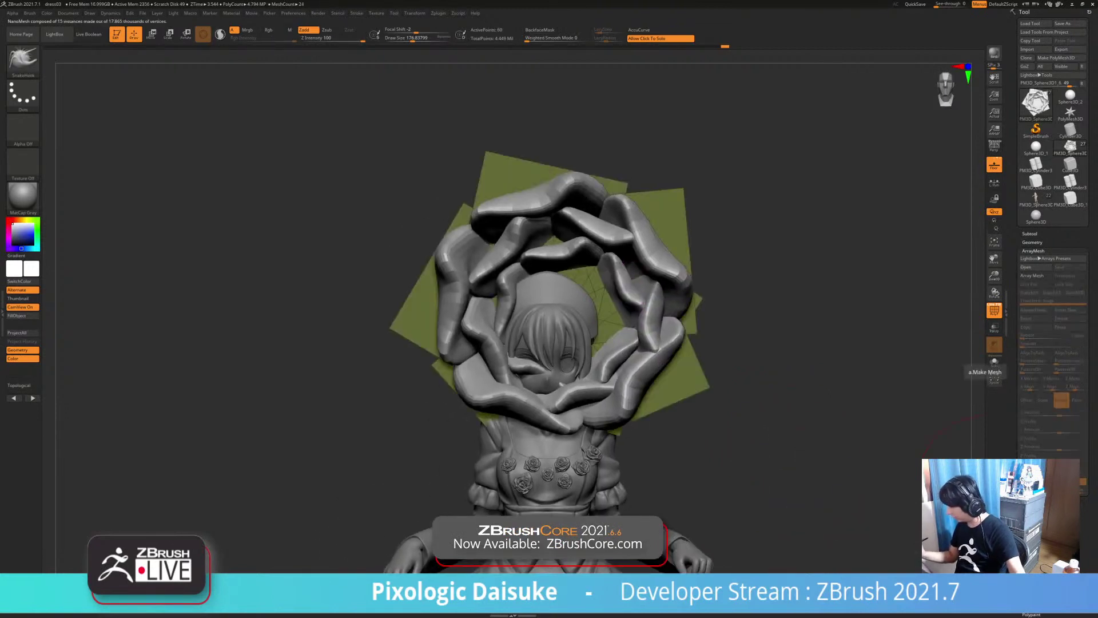
mouse_move(801, 464)
mouse_down()
mouse_move(878, 476)
mouse_move(801, 466)
mouse_move(812, 463)
mouse_up()
click(837, 469)
click(836, 469)
key(ctrl+z)
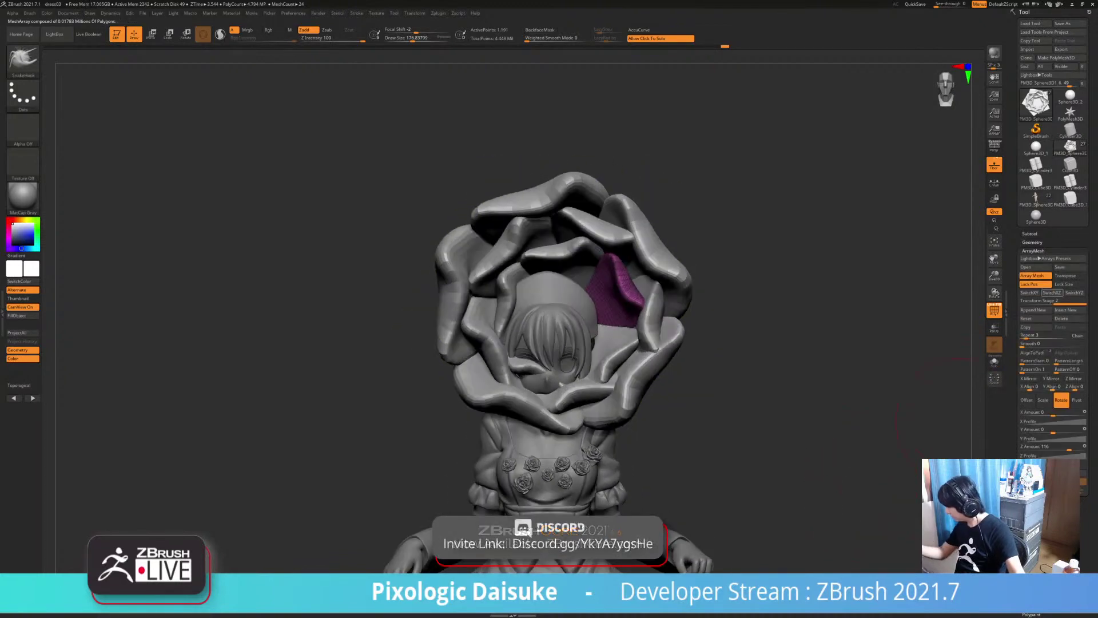
Retopologize the source petal with ZRemesher and reopen the Array Mesh settings
click(1036, 284)
click(1035, 284)
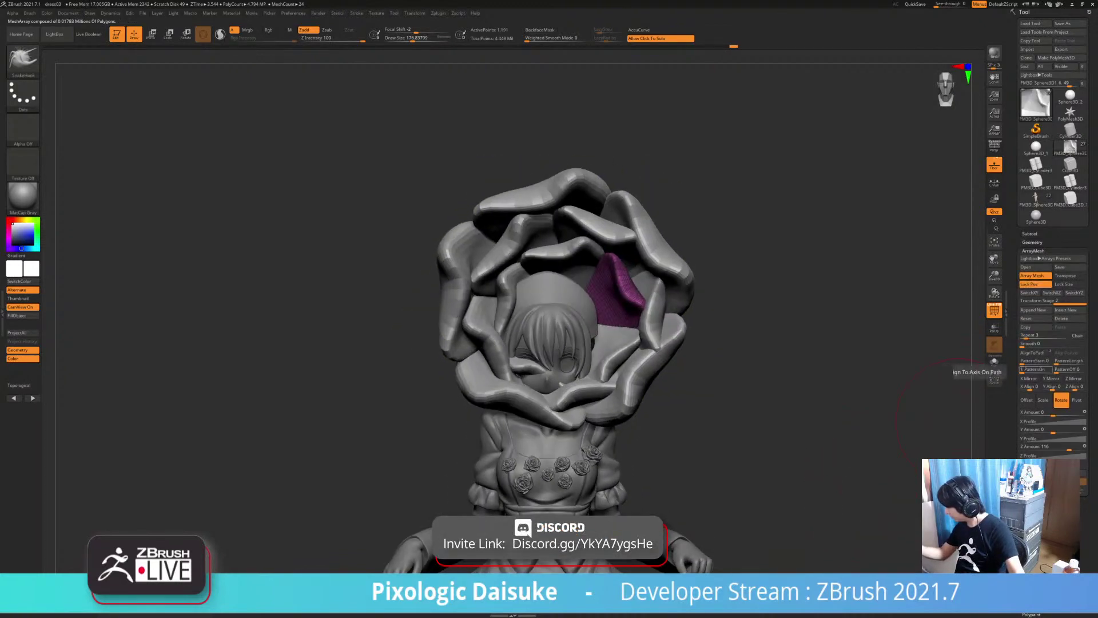
alt+drag(846, 452, 887, 447)
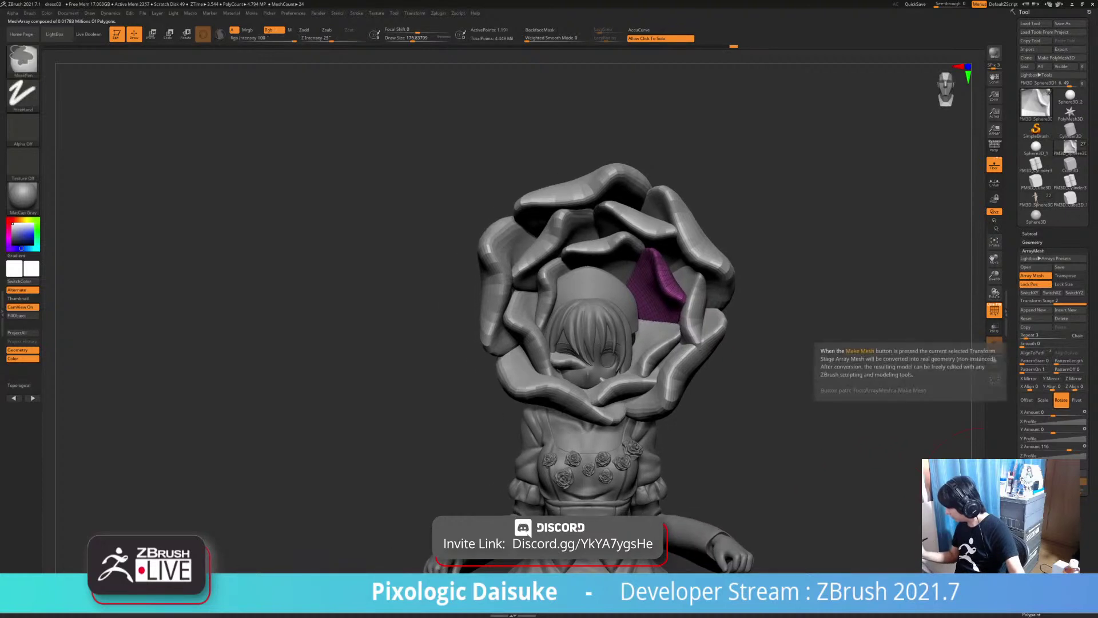
click(994, 375)
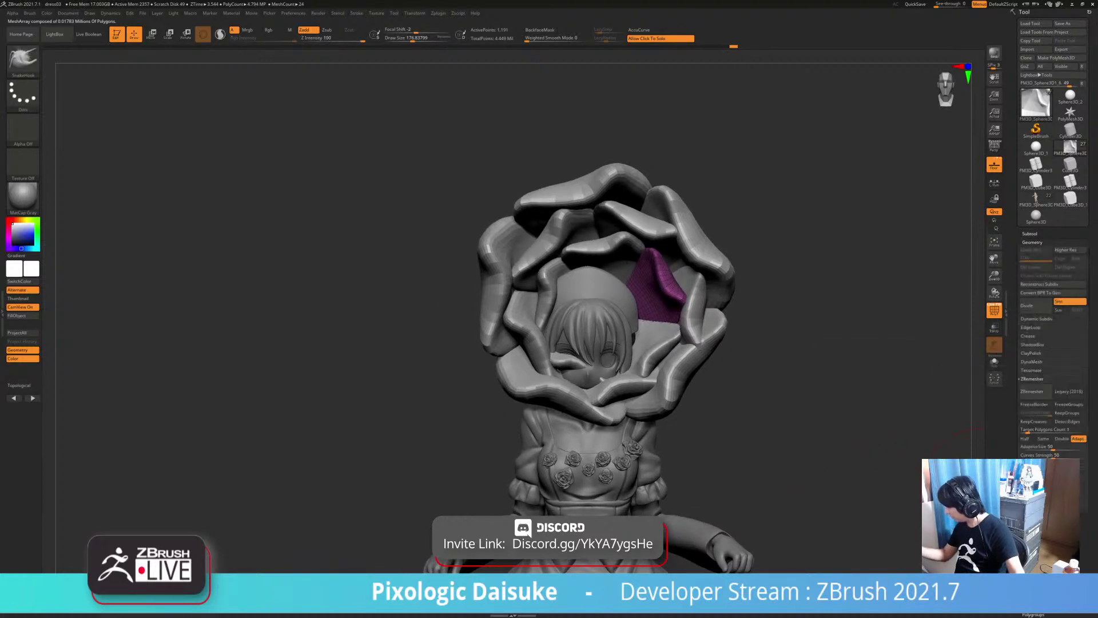
click(1036, 318)
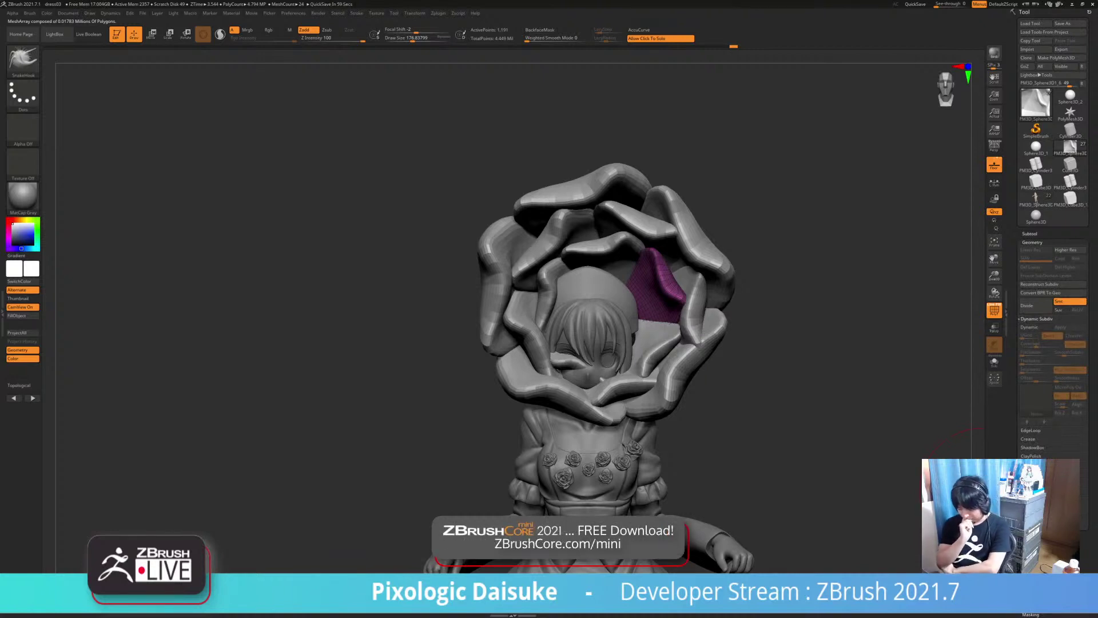
click(1036, 494)
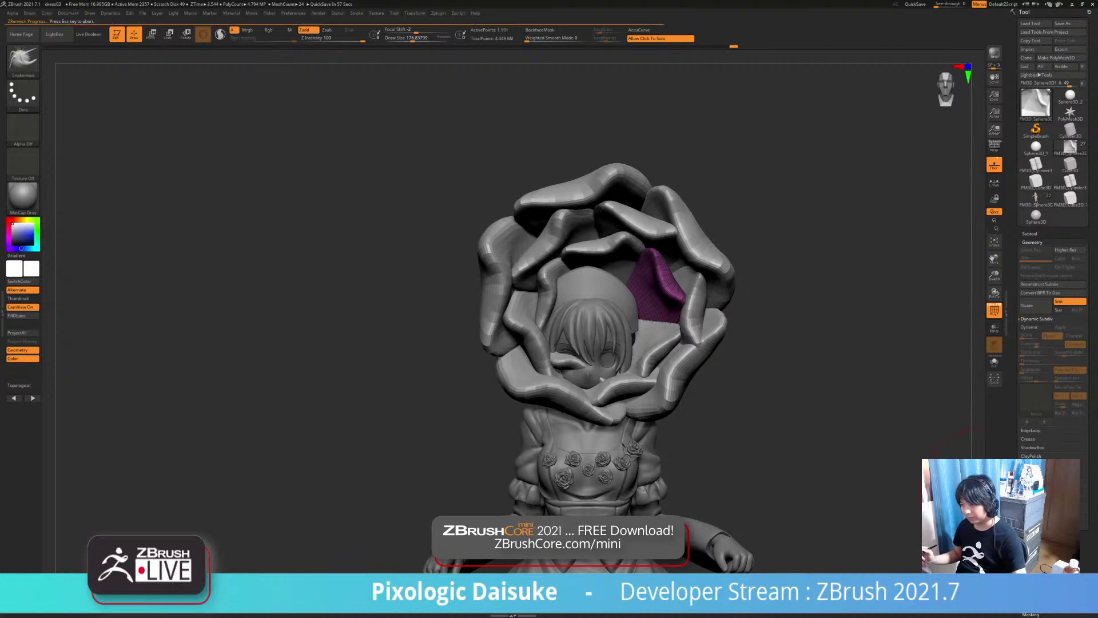
click(1033, 243)
click(1033, 251)
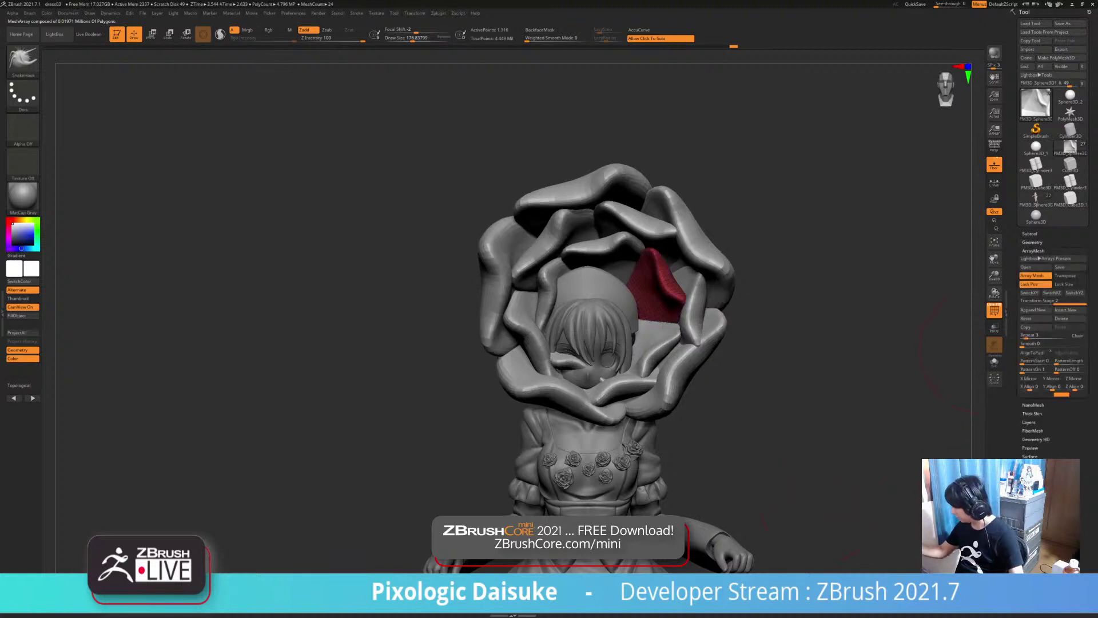
Copy the Array Mesh settings, try pasting them onto a separate single-petal tool, and return to the rose tool
key(ctrl)
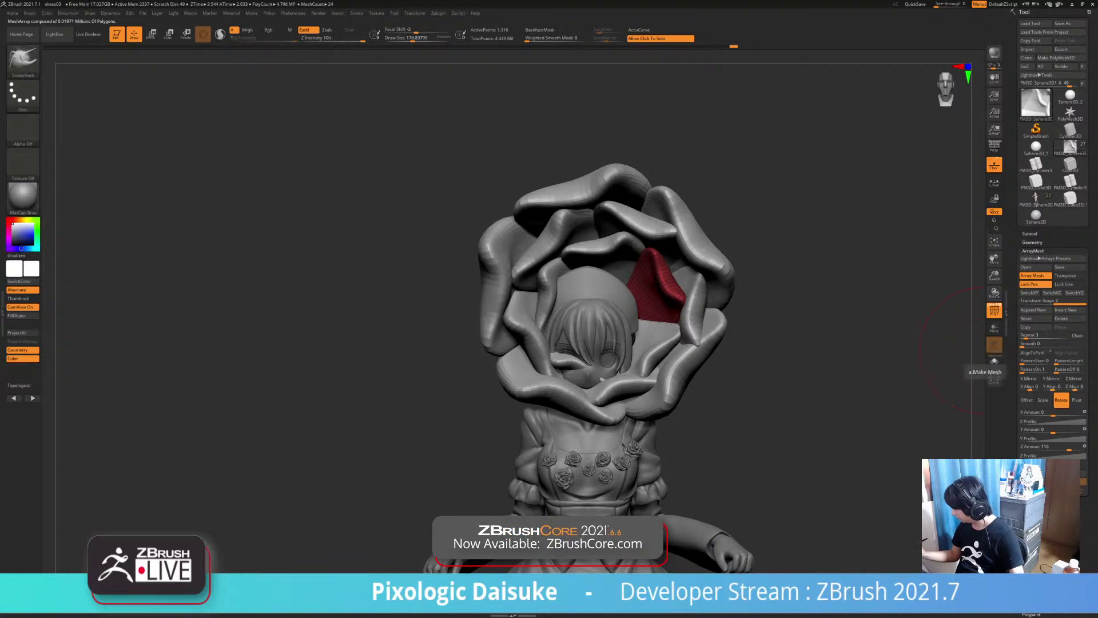
alt+drag(967, 372, 890, 404)
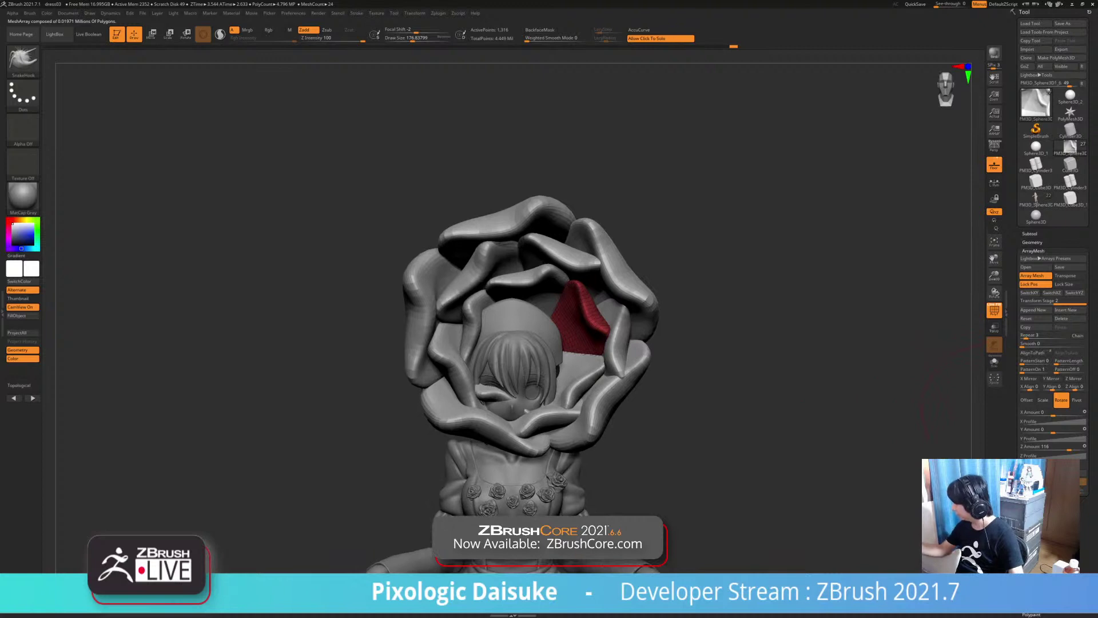
click(1027, 327)
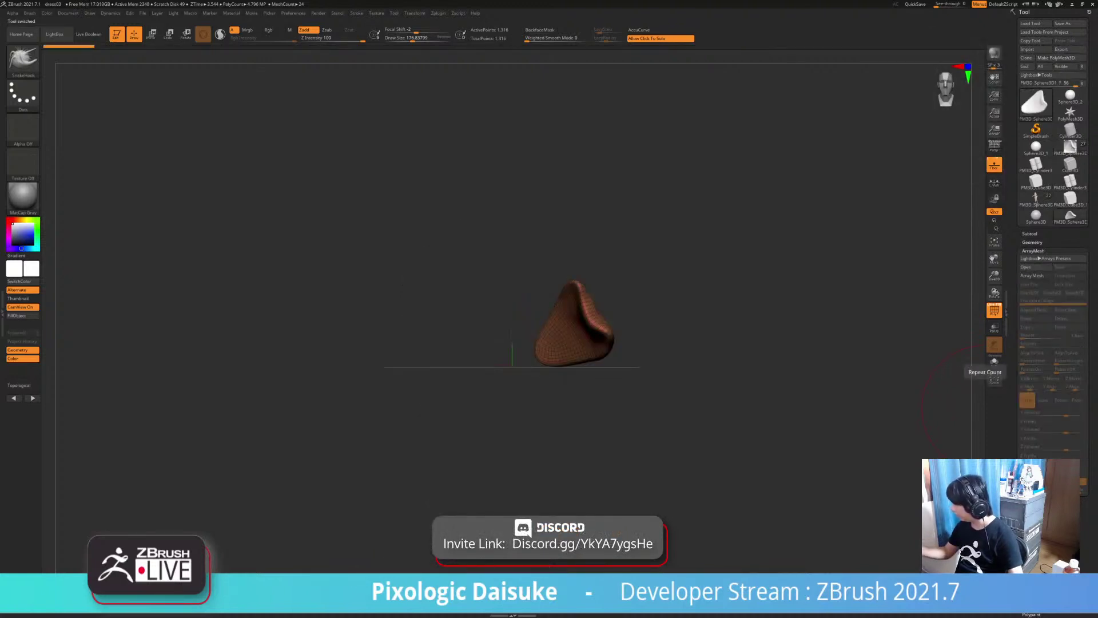
click(1033, 276)
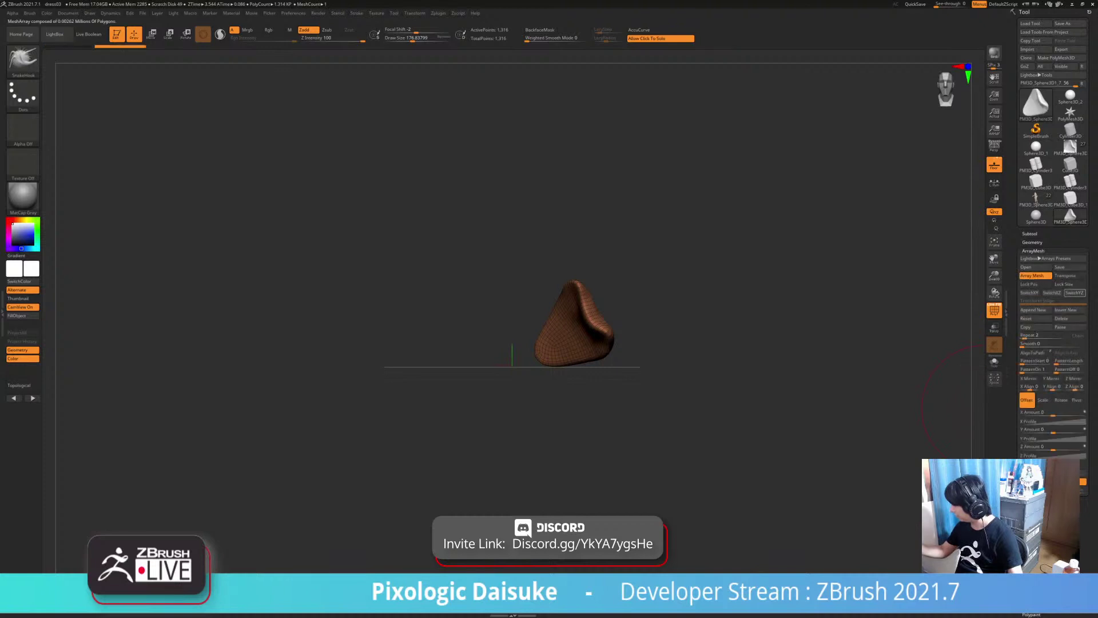
click(1069, 310)
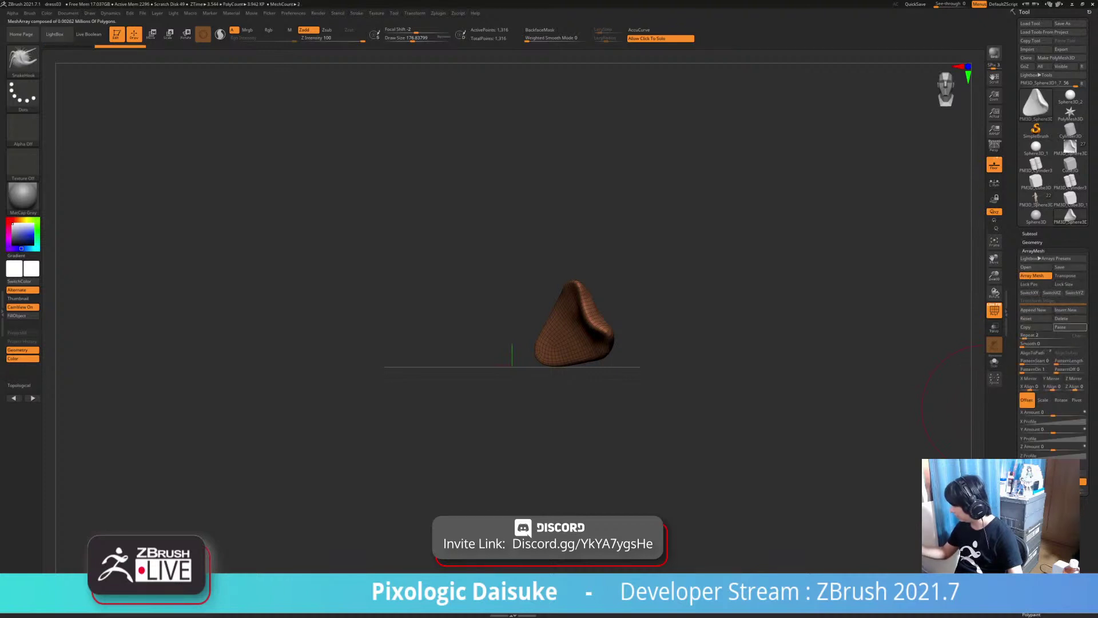
click(1070, 327)
ctrl+right_drag(883, 492, 852, 496)
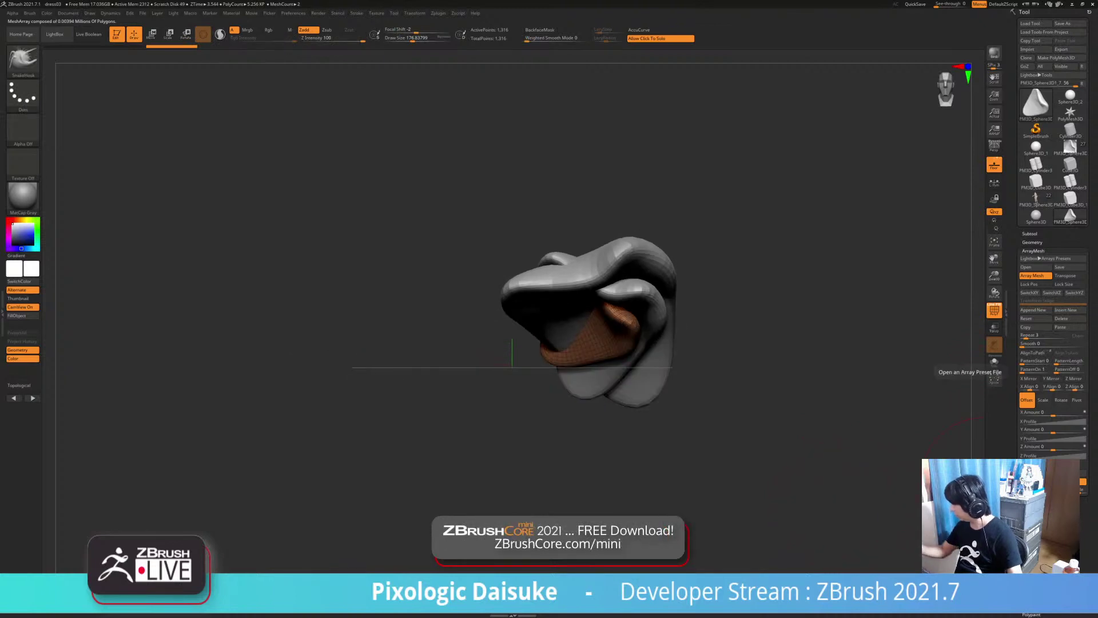
click(1070, 148)
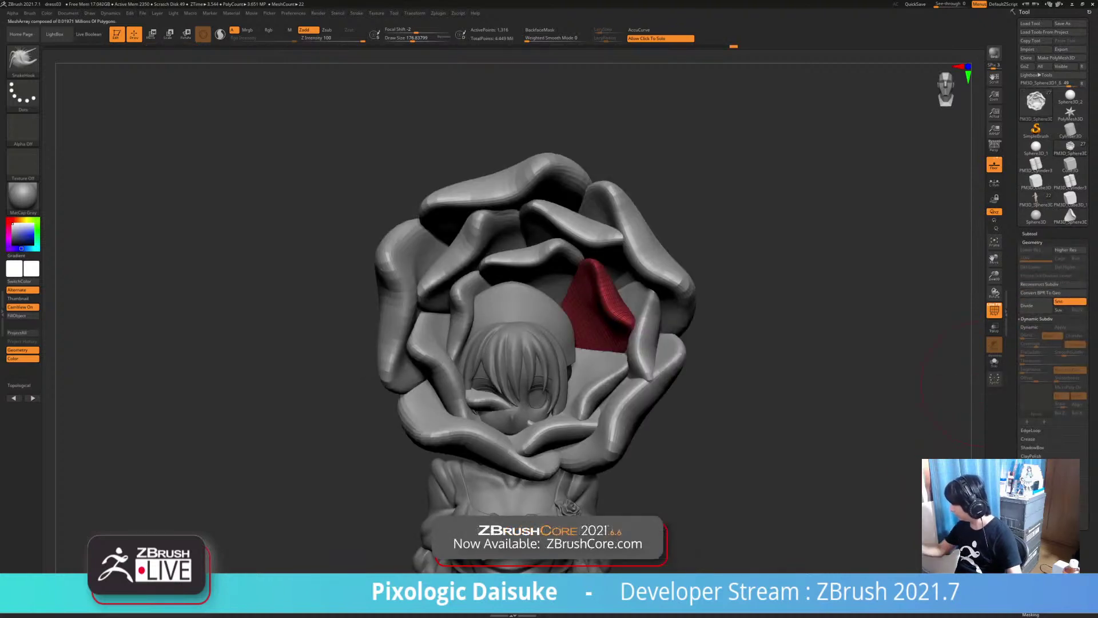
Reopen the Array Mesh settings and isolate the rose from the dress figure
click(1032, 242)
click(1032, 243)
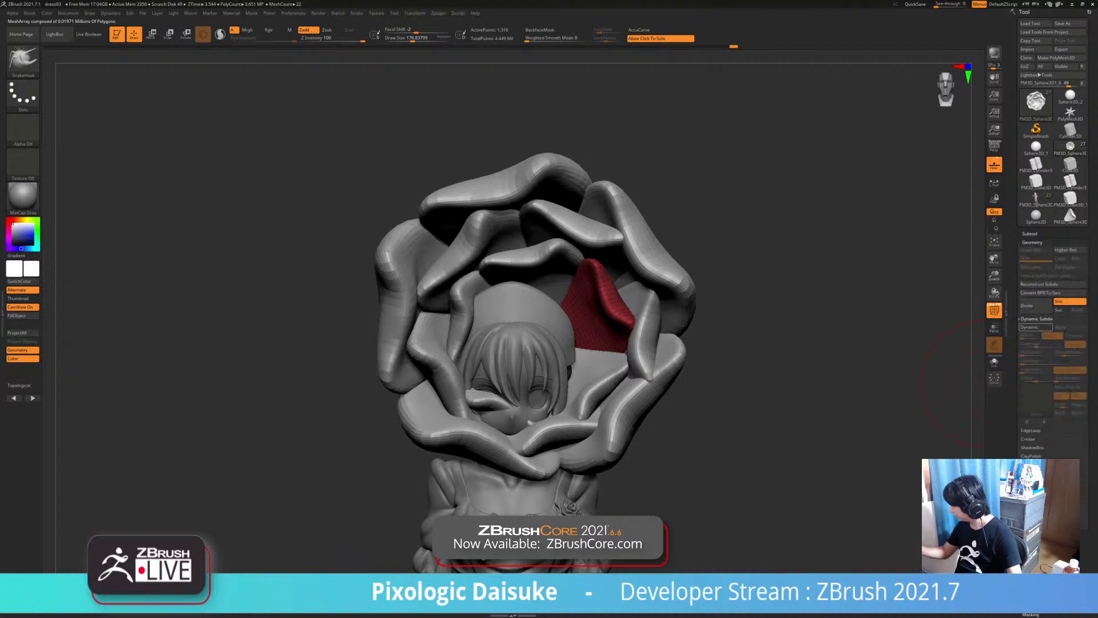
click(1033, 538)
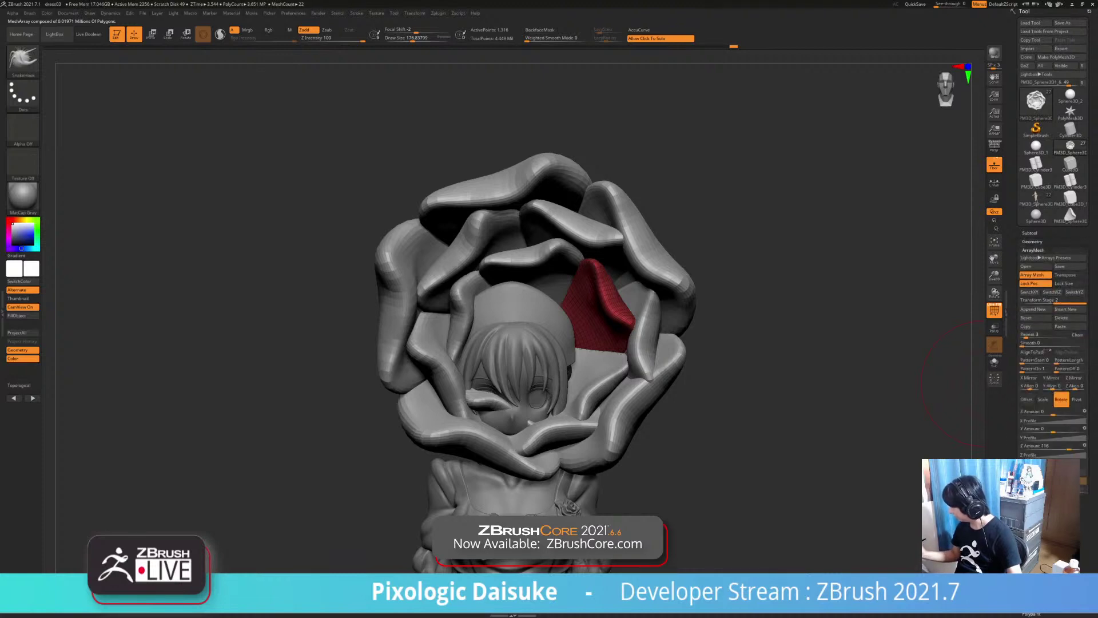
click(847, 467)
drag(846, 467, 887, 488)
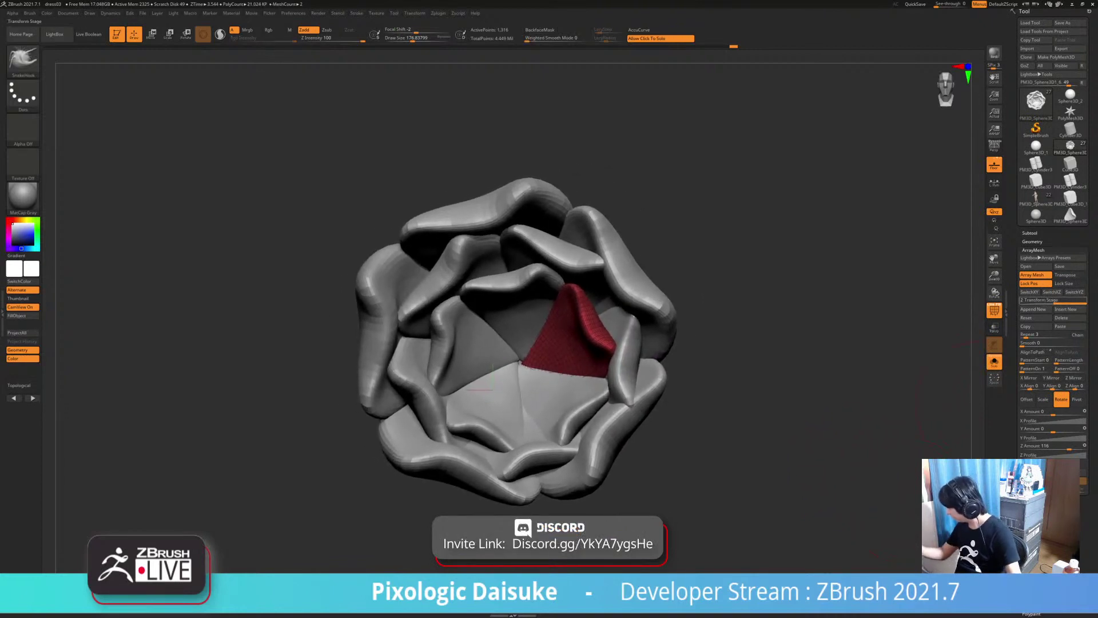
Try Make Mesh on transform stage 1 of the petal array and undo it
click(1038, 301)
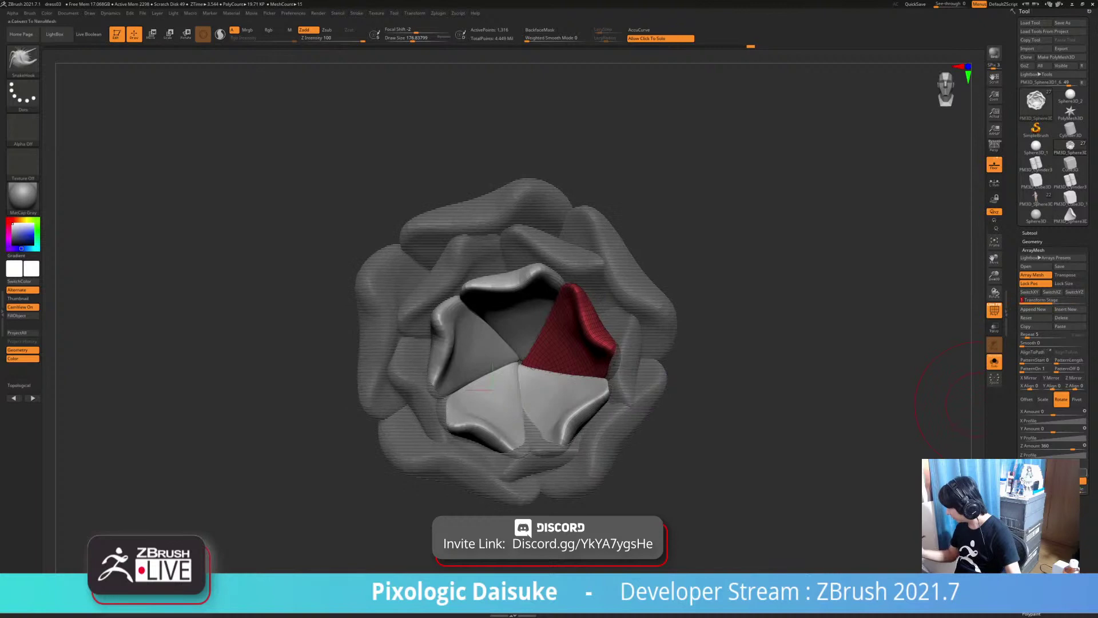
click(1066, 472)
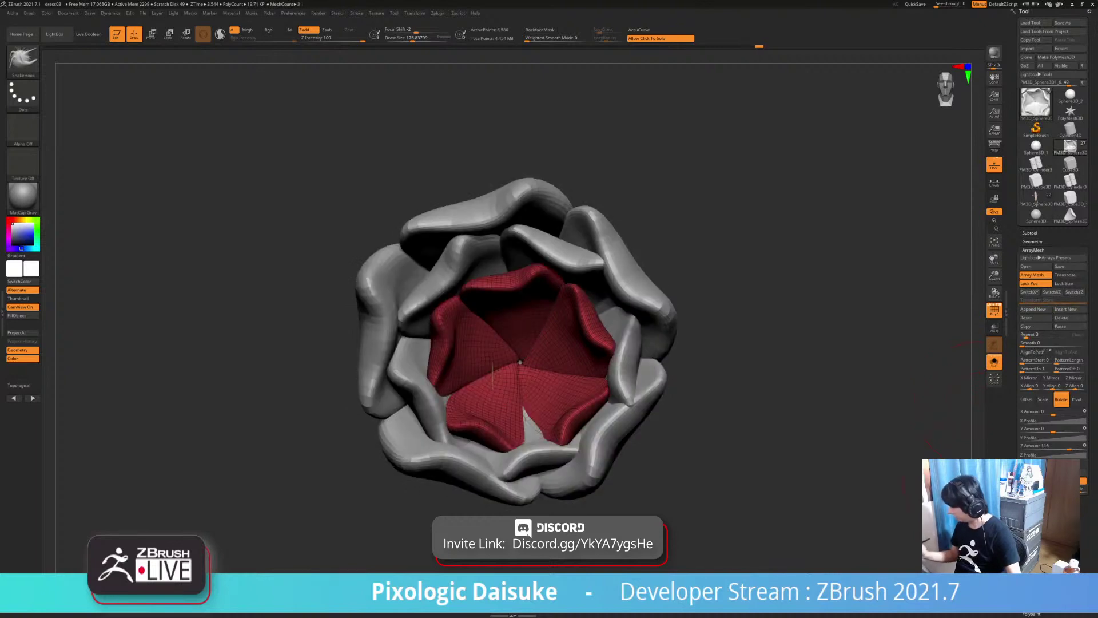
key(ctrl+z)
Convert the array into real geometry with Make Mesh, first transform stage 1, then the remaining stage
click(1037, 301)
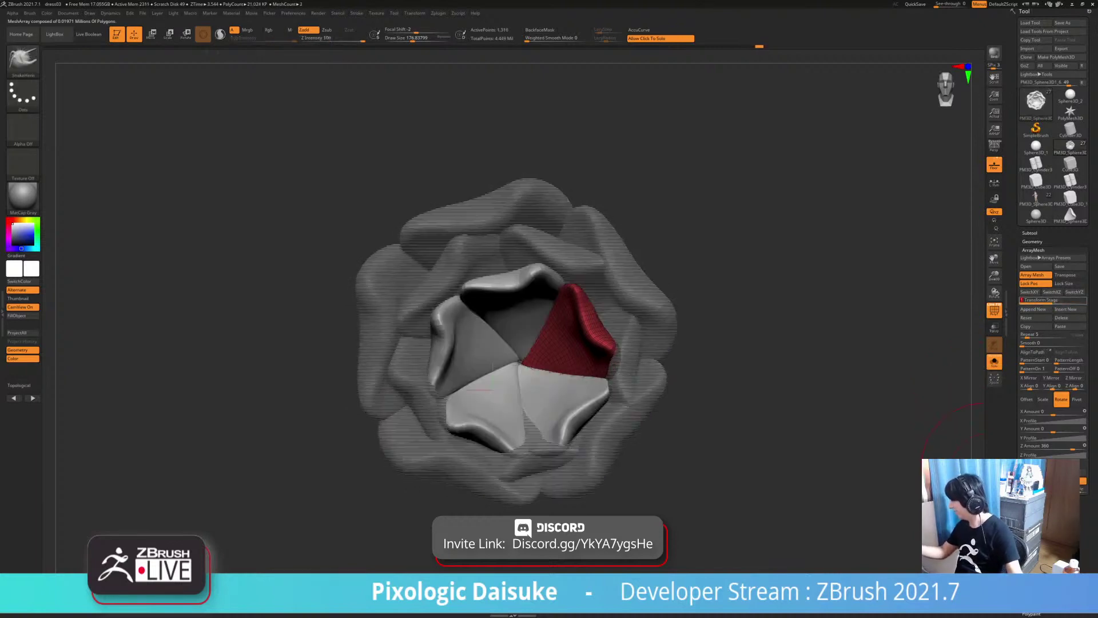
click(1069, 301)
click(1038, 301)
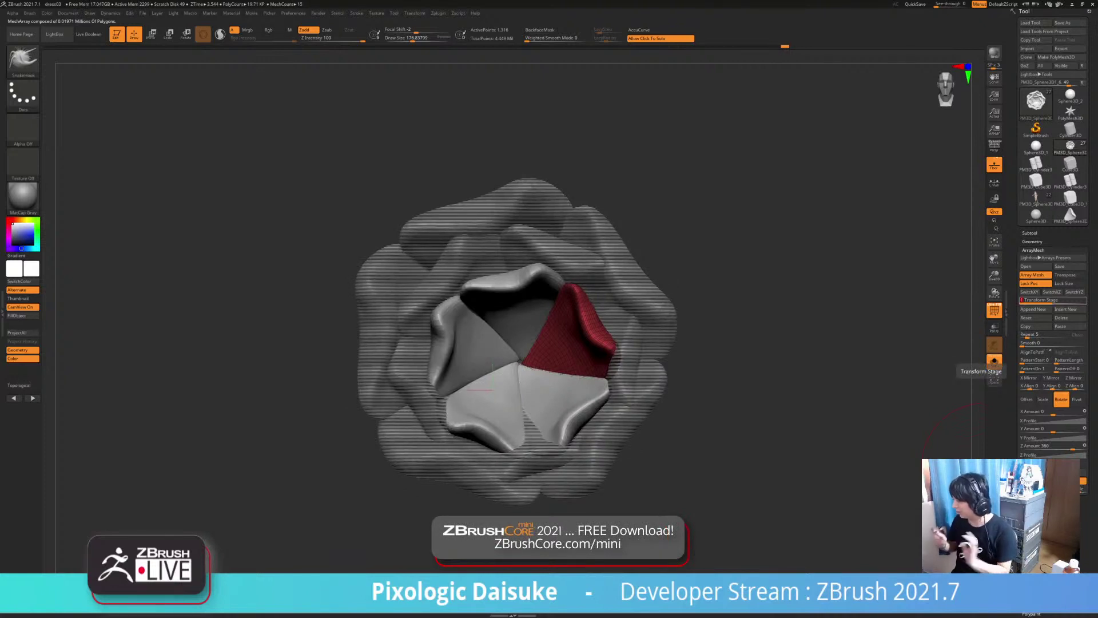
click(1029, 301)
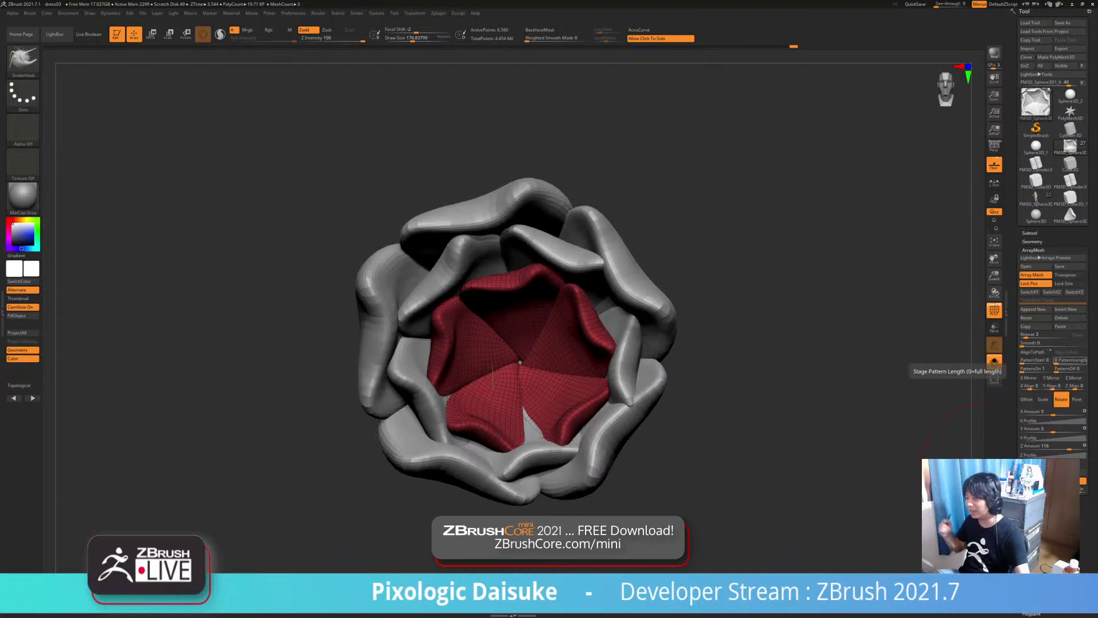
click(1042, 480)
alt+drag(784, 457, 784, 394)
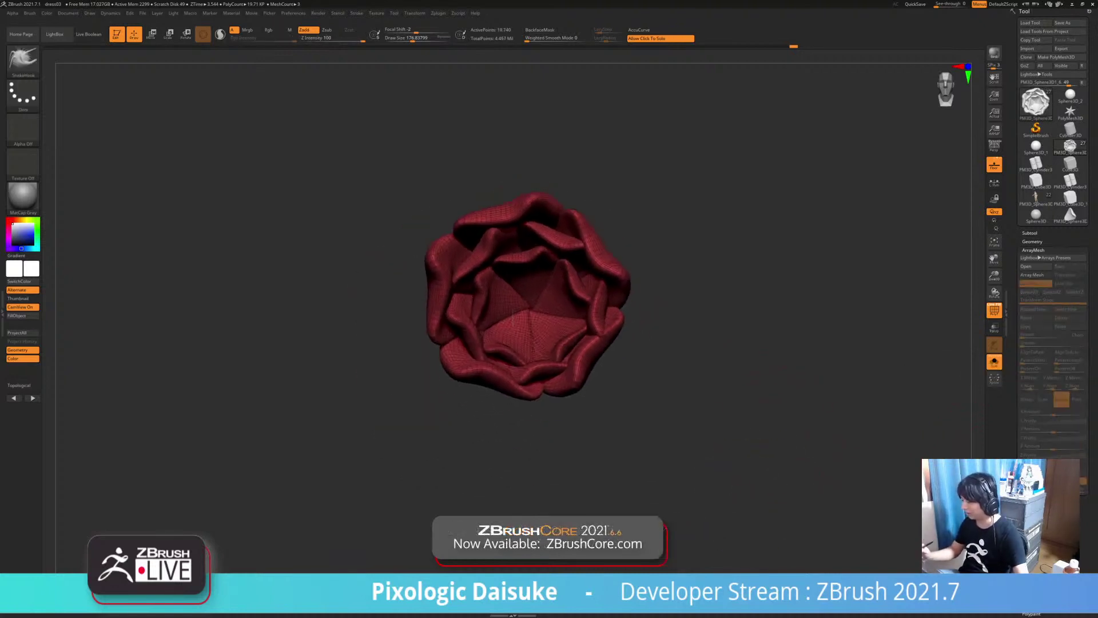
drag(572, 412, 650, 372)
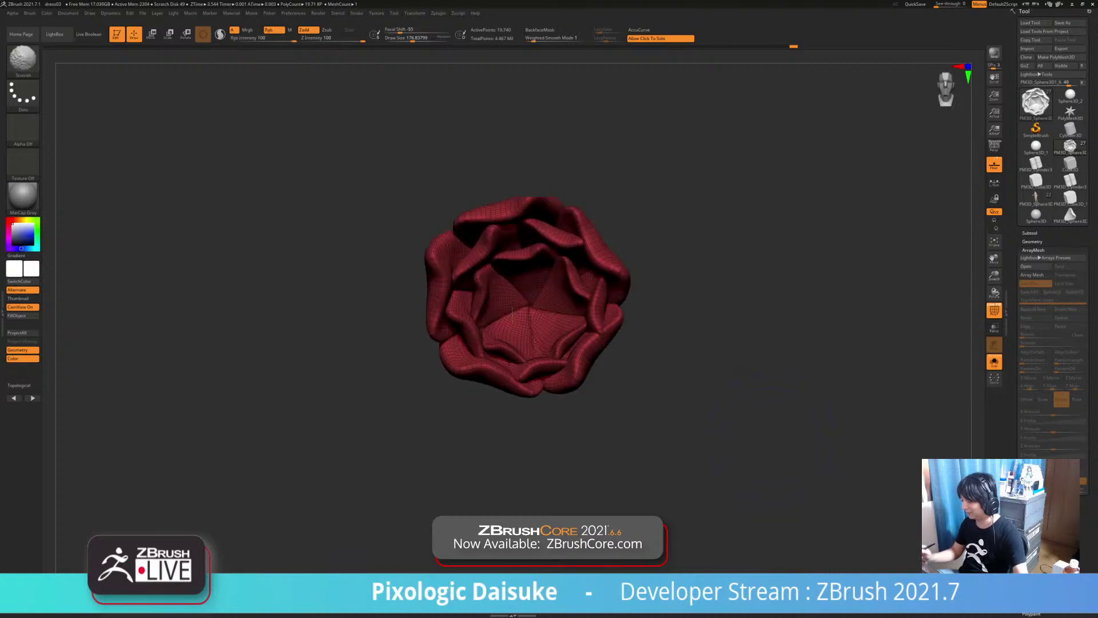
Give each petal of the rose mesh its own polygroup with Auto Groups
click(994, 312)
ctrl+right_drag(709, 355, 726, 417)
key(shift+f)
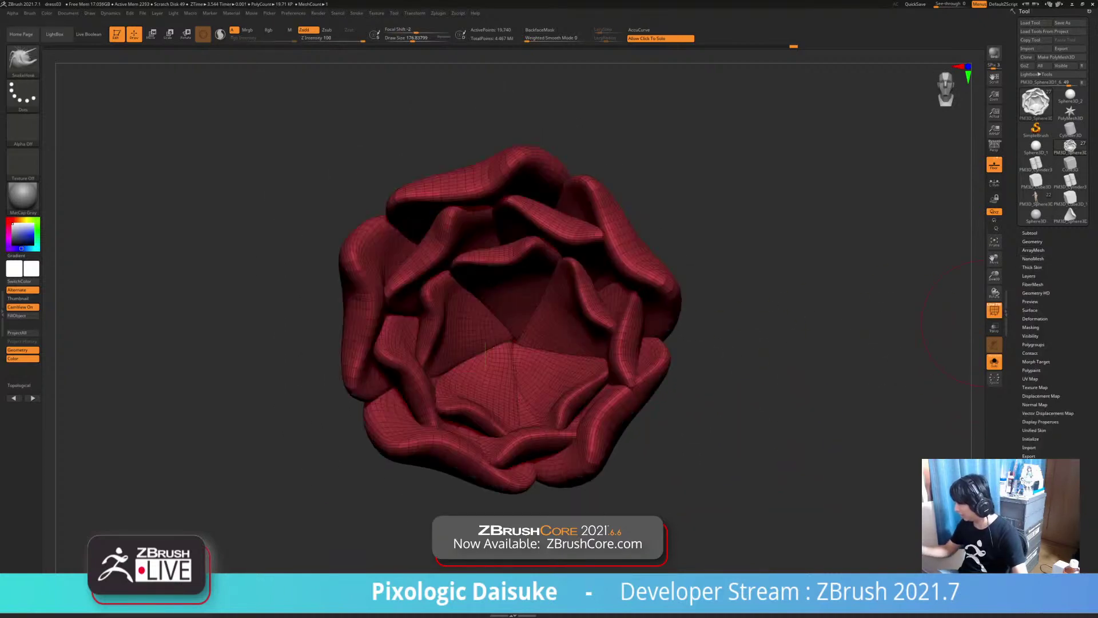
click(1033, 344)
click(1033, 352)
drag(743, 400, 744, 366)
drag(801, 497, 773, 506)
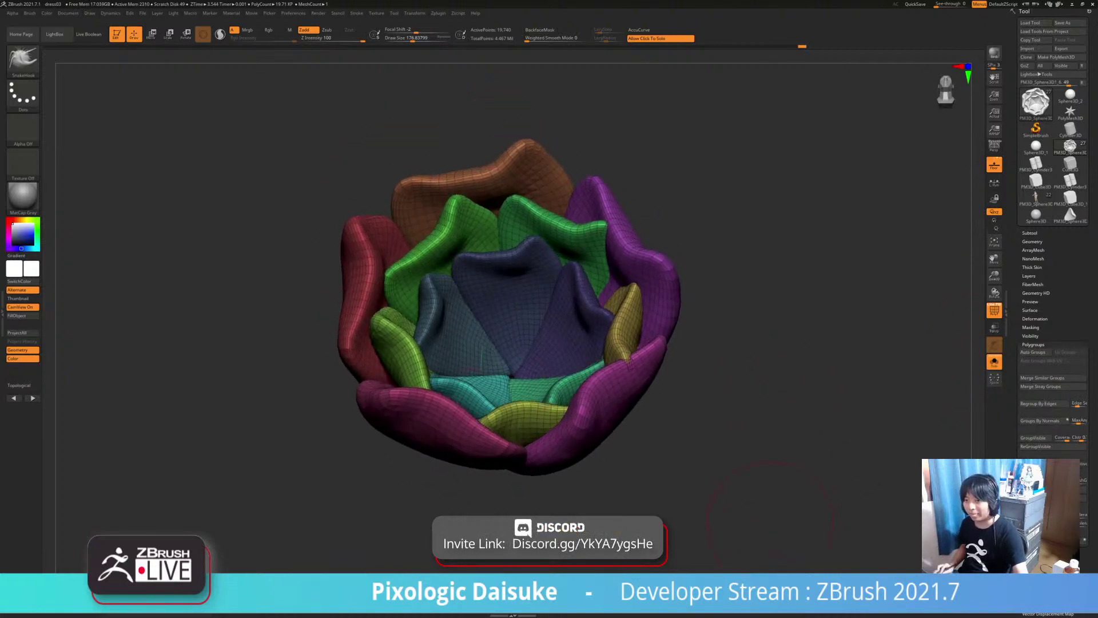
Choose the Move Topological brush and set its draw size to about 372
key(b)
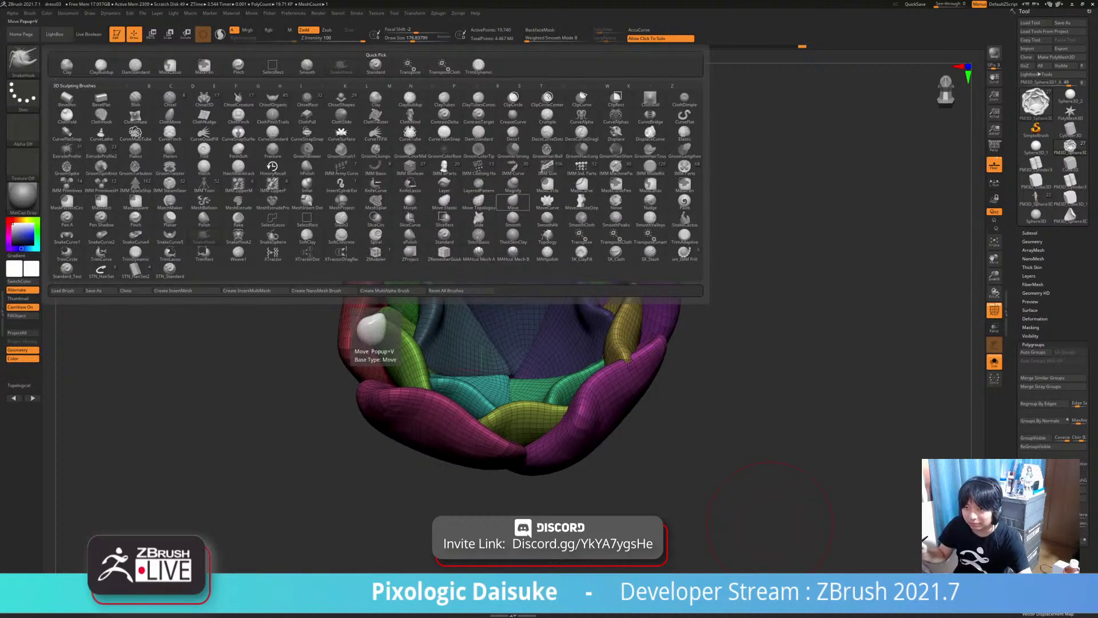
key(m)
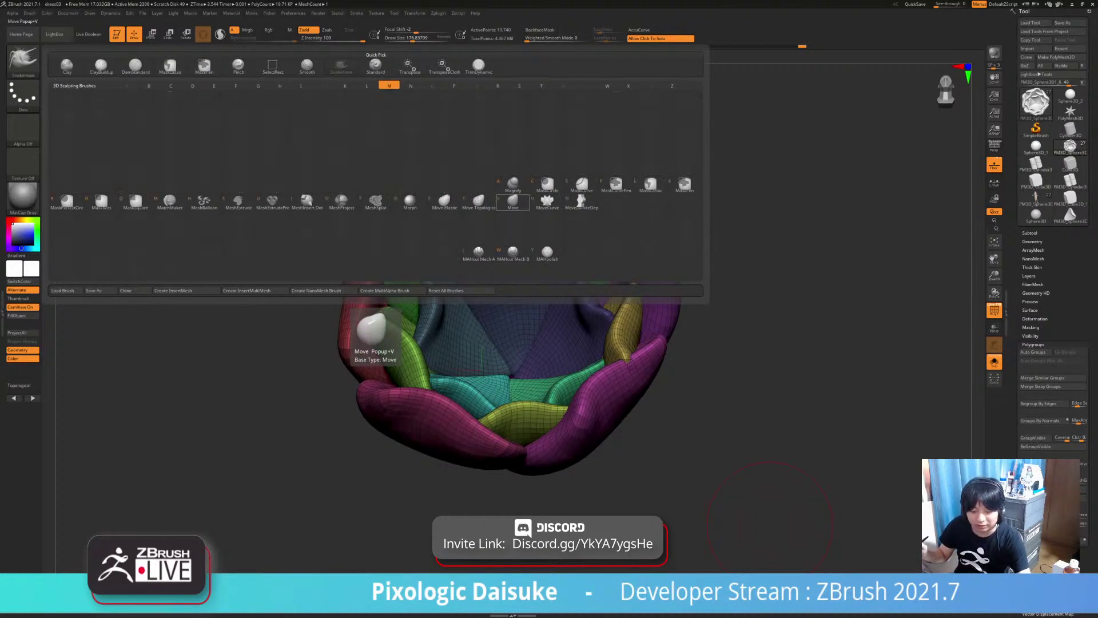
key(shift)
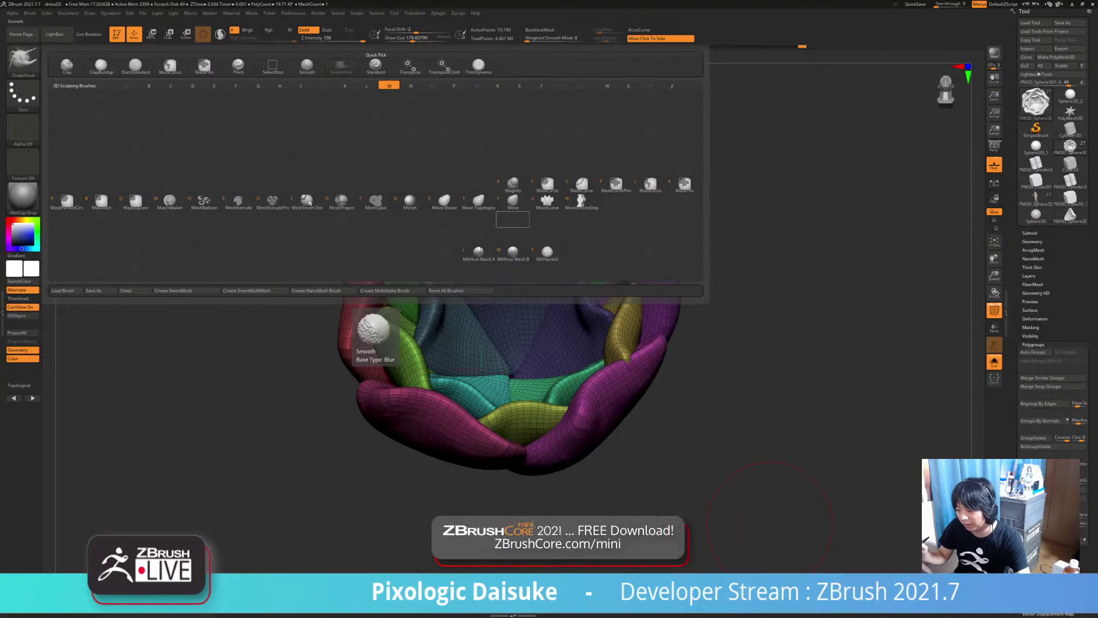
key(t)
drag(413, 38, 424, 39)
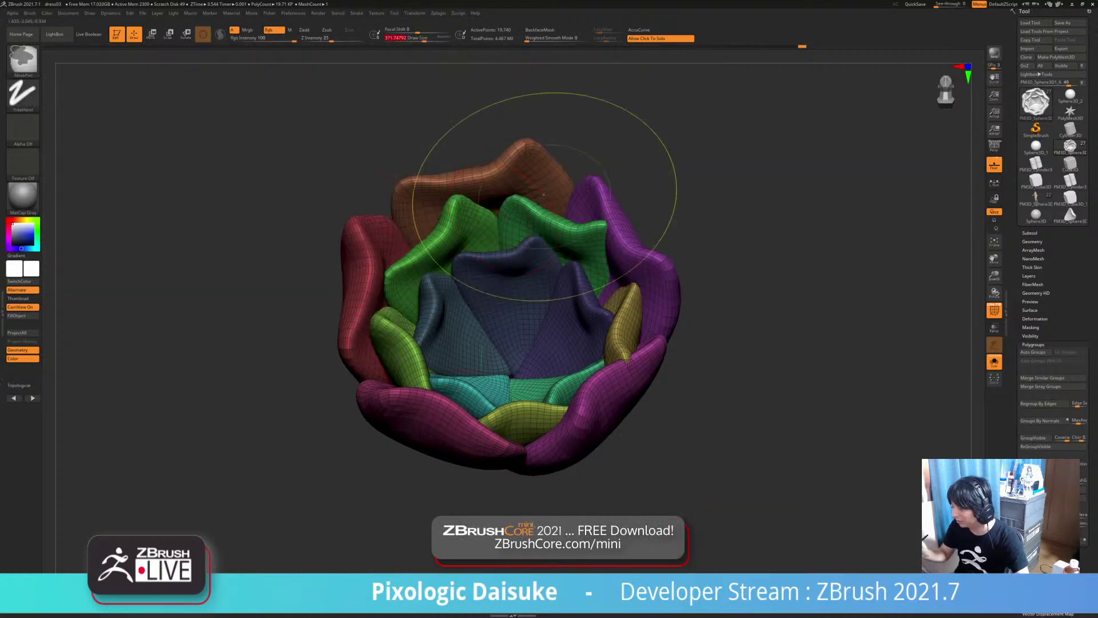
Reshape and offset individual petals around the rose with the Move Topological brush so the layers look less uniform
mouse_move(578, 196)
ctrl+right_down()
mouse_move(537, 263)
mouse_move(561, 303)
mouse_move(549, 298)
ctrl+right_up()
drag(493, 262, 491, 251)
right_drag(497, 275, 469, 267)
drag(449, 272, 438, 282)
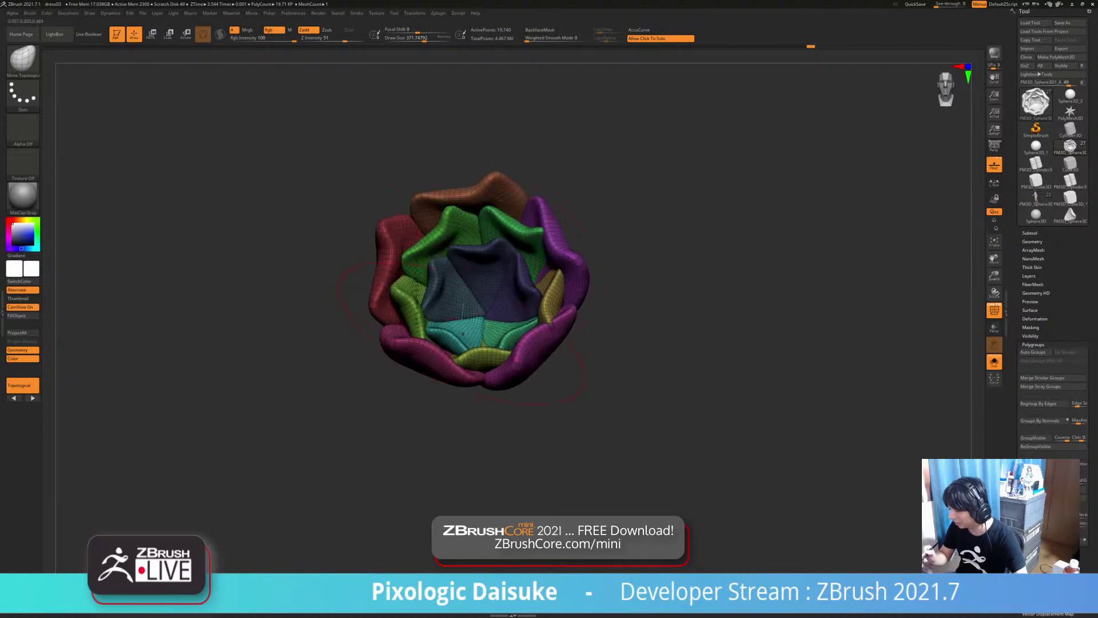
right_drag(480, 303, 485, 316)
drag(455, 331, 449, 340)
right_drag(466, 338, 551, 327)
drag(556, 291, 563, 297)
mouse_move(563, 286)
right_down()
mouse_move(555, 332)
mouse_move(546, 320)
right_up()
drag(558, 286, 470, 228)
right_drag(457, 246, 467, 226)
drag(440, 279, 436, 272)
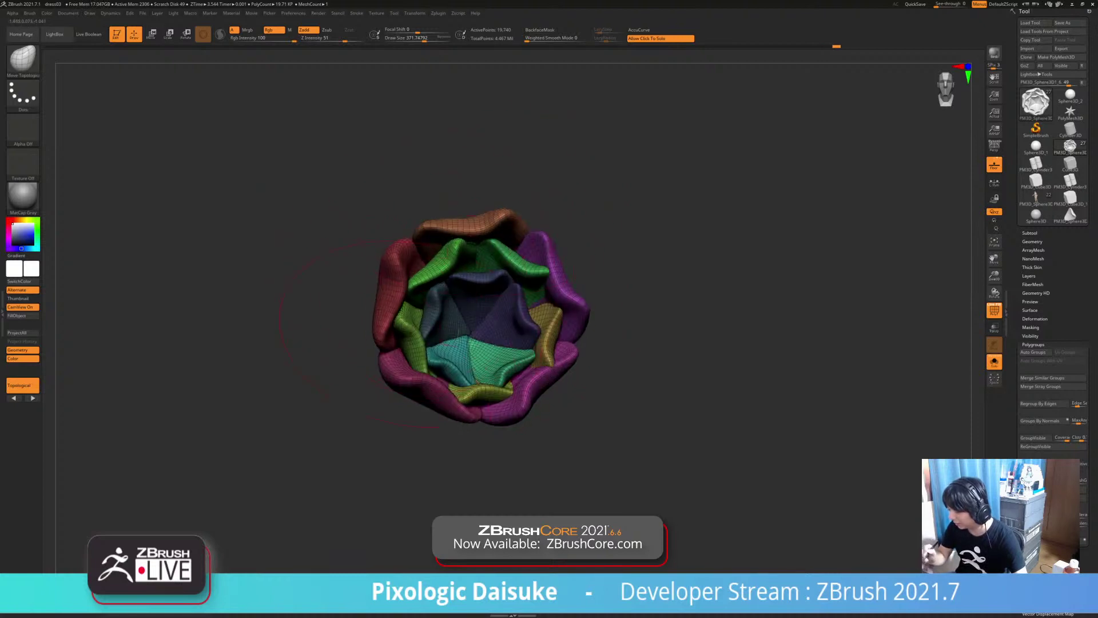
Turn off the polyframe display and subdivide the rose mesh once
click(994, 310)
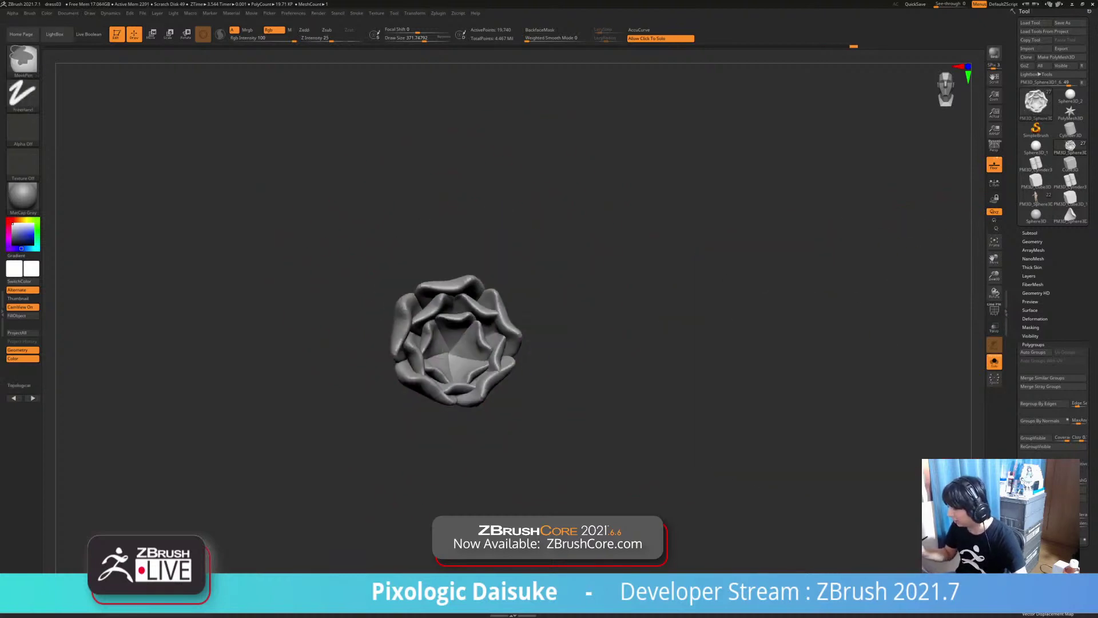
right_drag(732, 366, 760, 346)
key(ctrl+d)
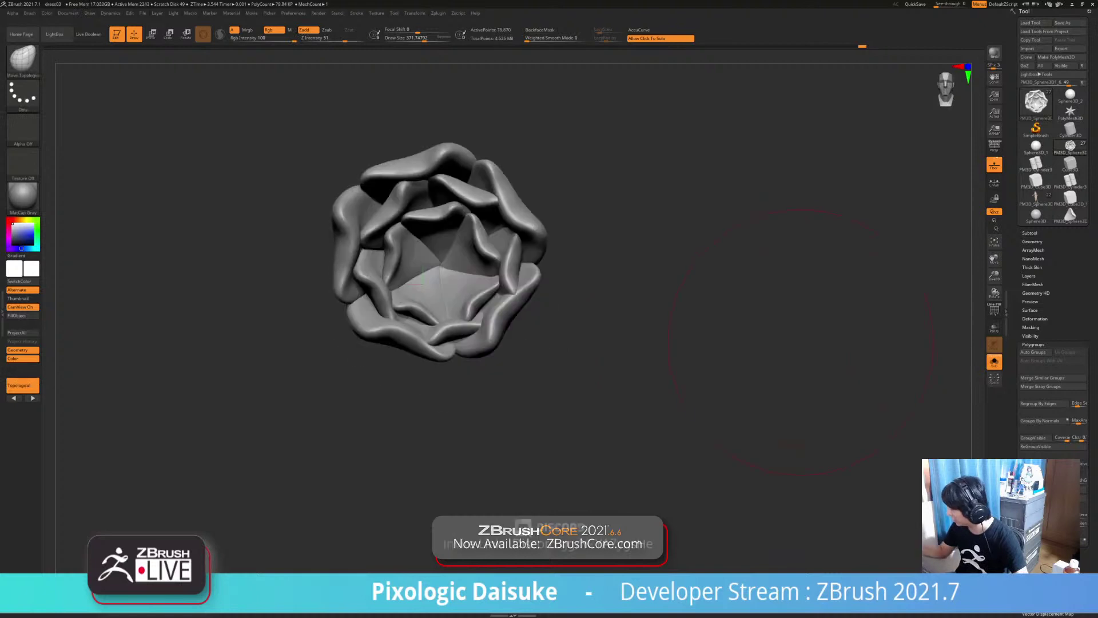
Append a Sphere3D subtool and position it in the centre of the rose, with the whole figure shown
click(1029, 233)
click(1070, 471)
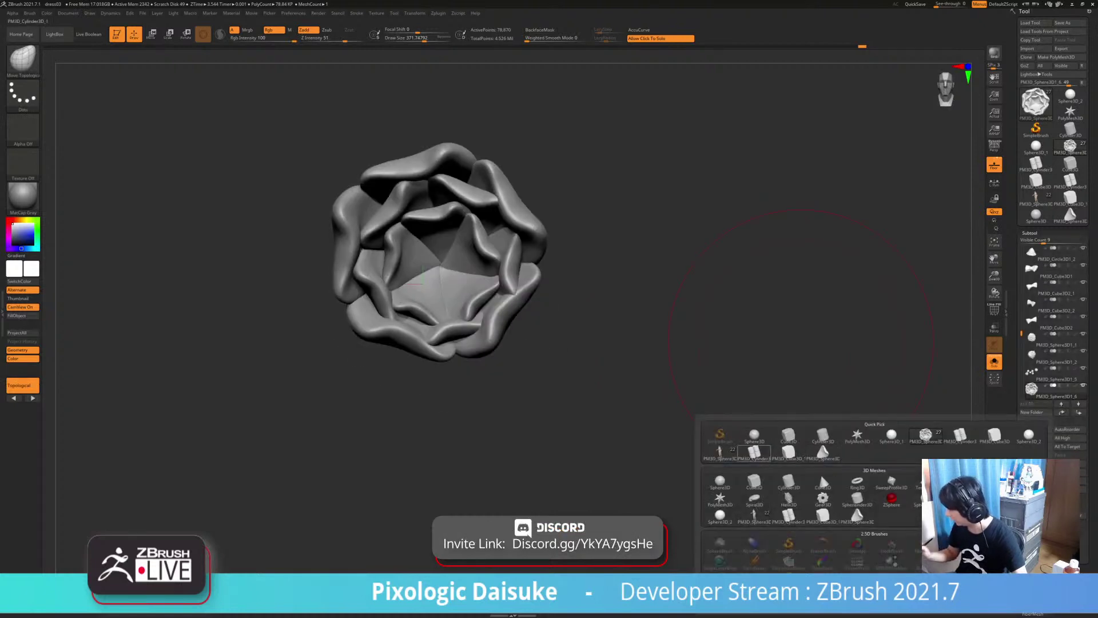
click(754, 438)
click(687, 330)
mouse_move(610, 311)
right_down()
mouse_move(624, 298)
mouse_move(675, 291)
mouse_move(420, 231)
mouse_move(452, 298)
mouse_move(509, 294)
right_up()
click(152, 34)
drag(433, 324, 442, 313)
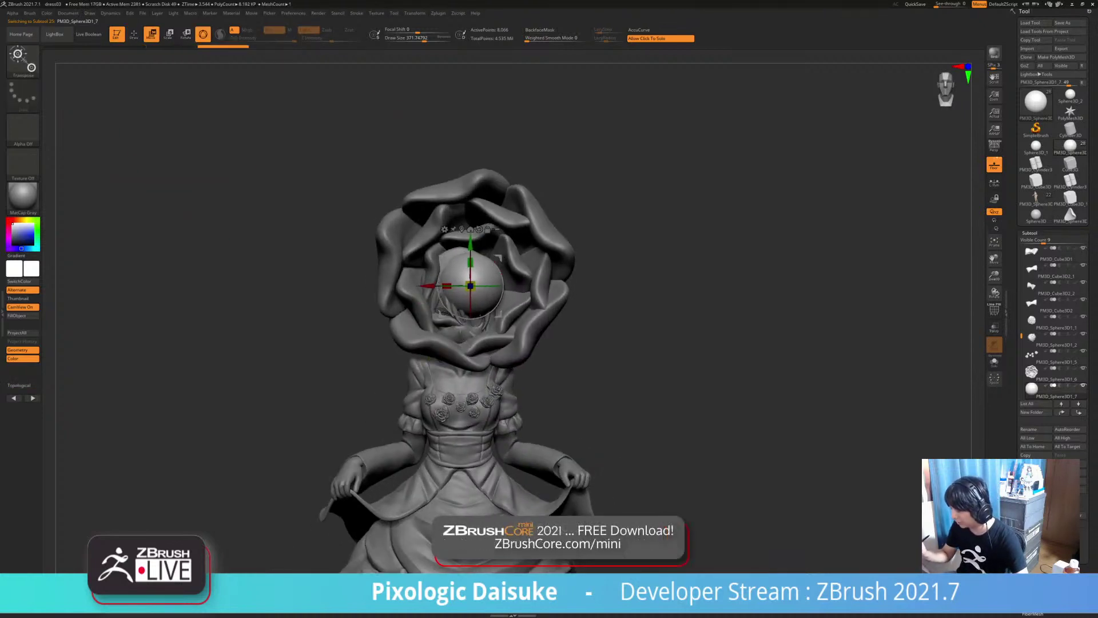
right_drag(442, 313, 473, 285)
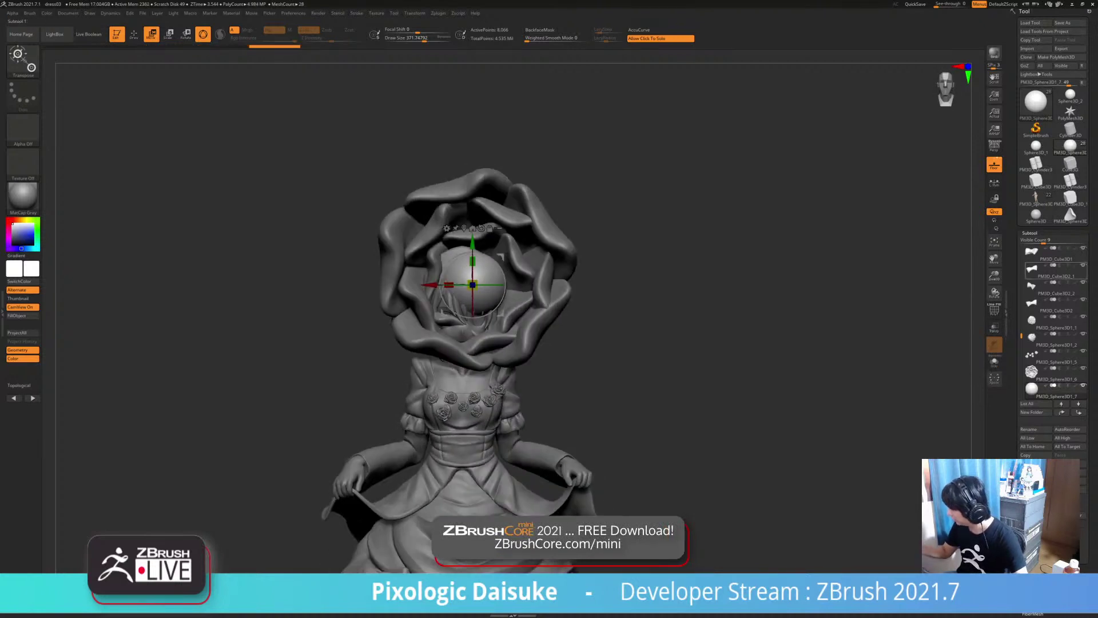
Select the rose and sphere subtools together and move them off the figure's head into the empty space beside it
click(1056, 375)
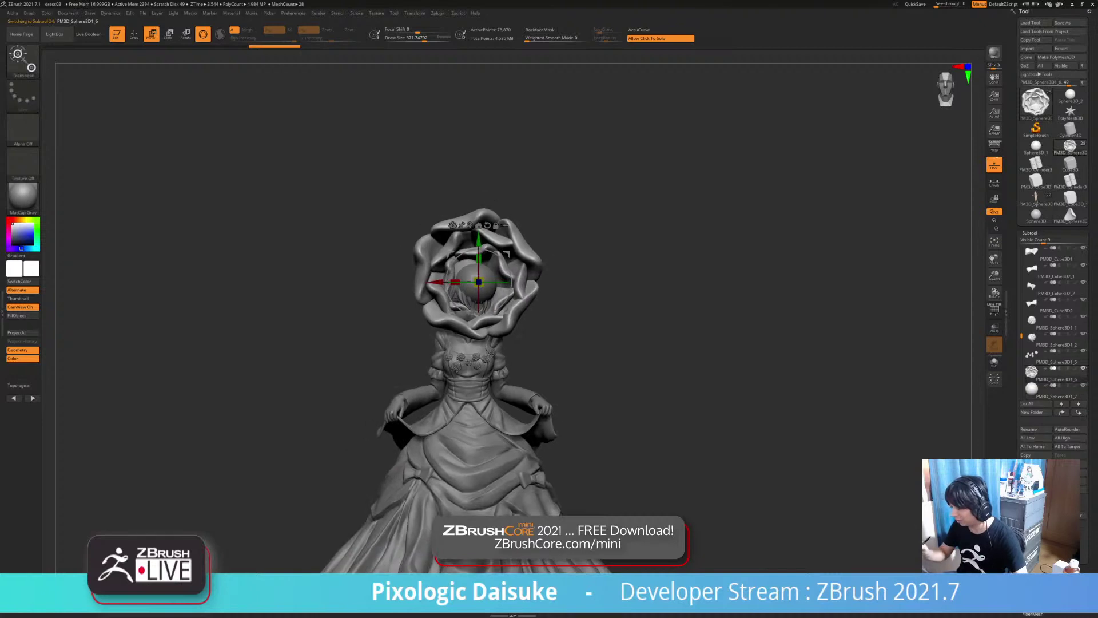
click(647, 297)
mouse_move(646, 298)
right_down()
mouse_move(615, 320)
mouse_move(647, 281)
right_up()
click(646, 297)
ctrl+shift+drag(577, 306, 495, 270)
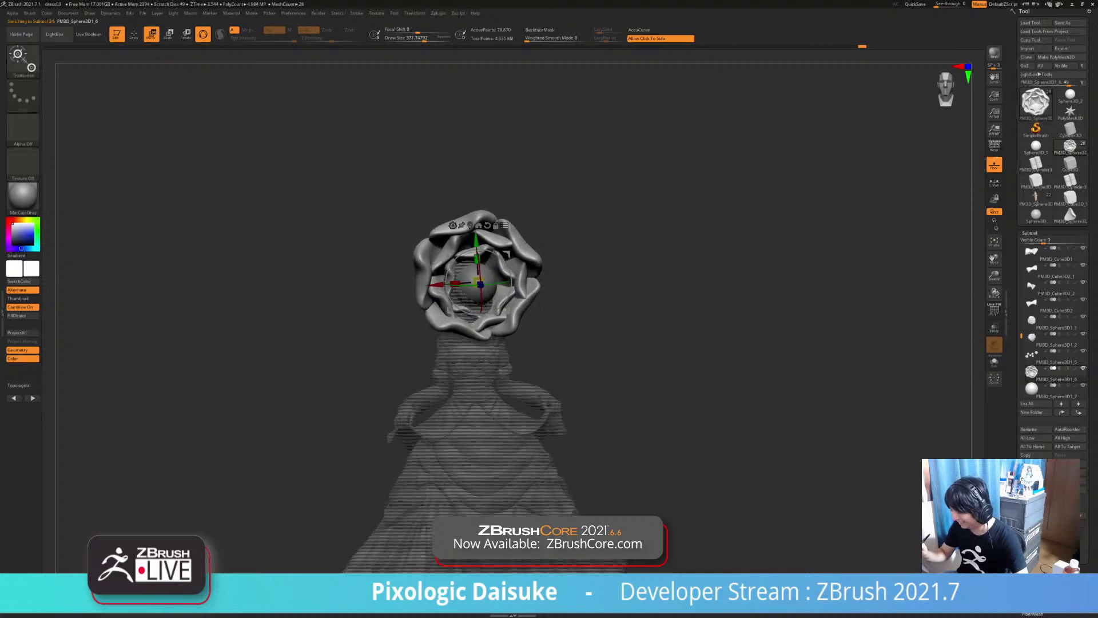
shift+right_drag(543, 366, 544, 357)
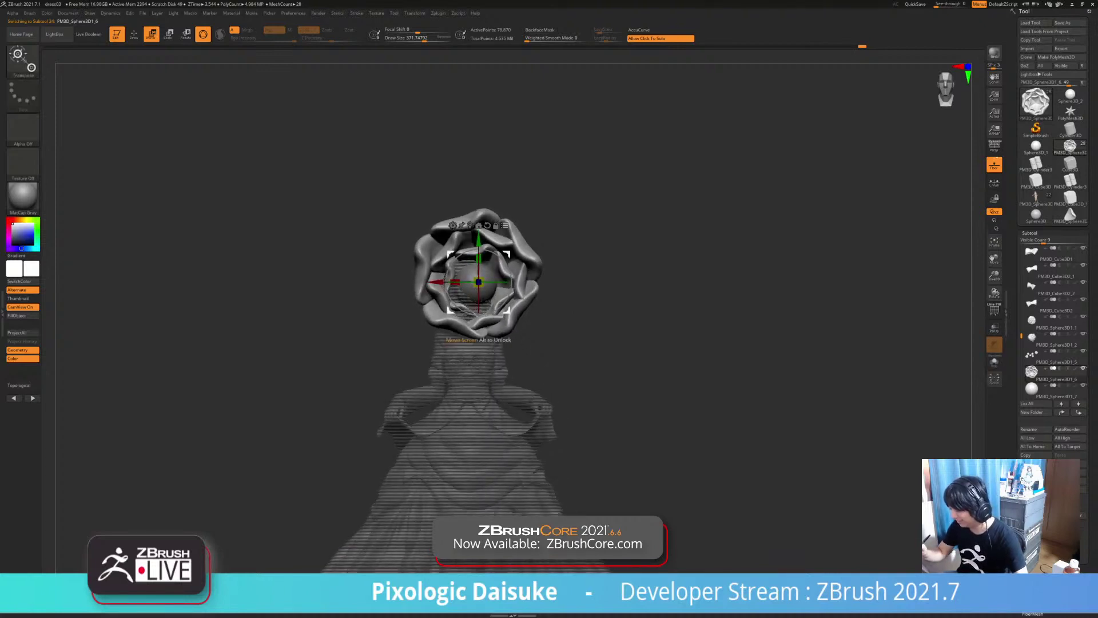
drag(507, 253, 734, 206)
mouse_move(543, 344)
mouse_down()
mouse_move(767, 337)
mouse_move(560, 344)
mouse_up()
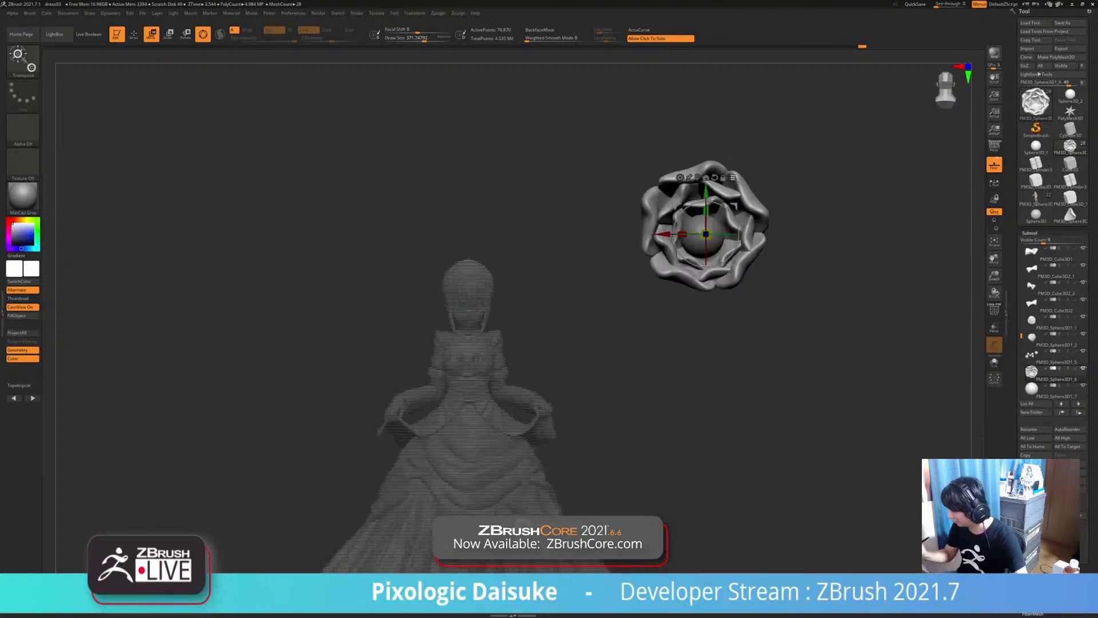
Return to the Move Topological brush, make the sphere the active subtool and nudge it slightly within the rose
click(572, 343)
click(572, 343)
ctrl+right_drag(572, 343, 572, 389)
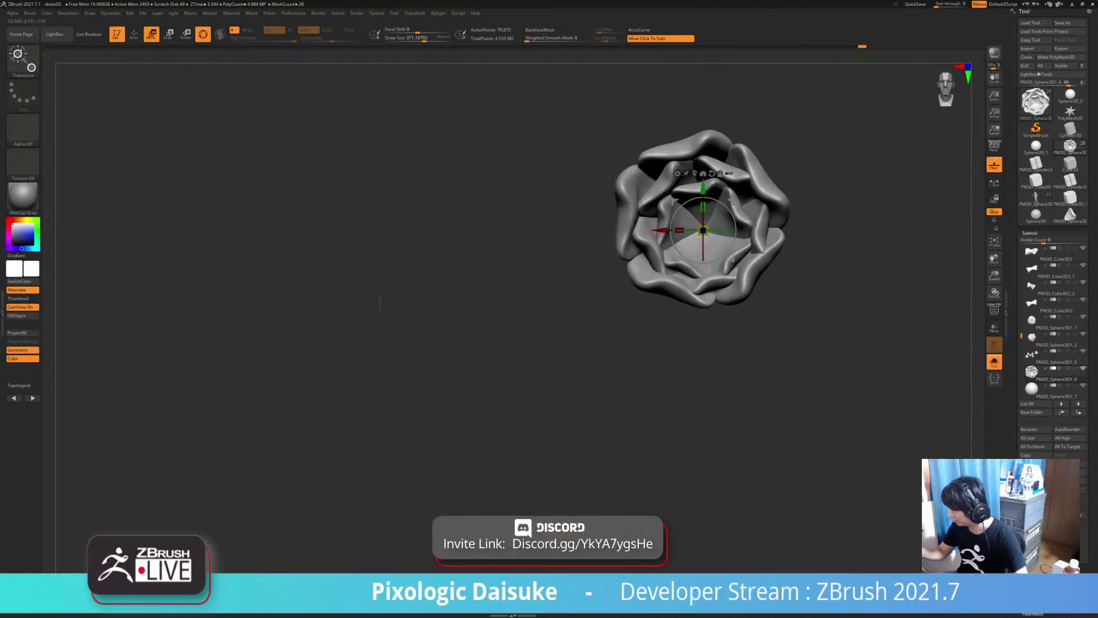
key(q)
alt+click(713, 210)
drag(694, 233, 697, 227)
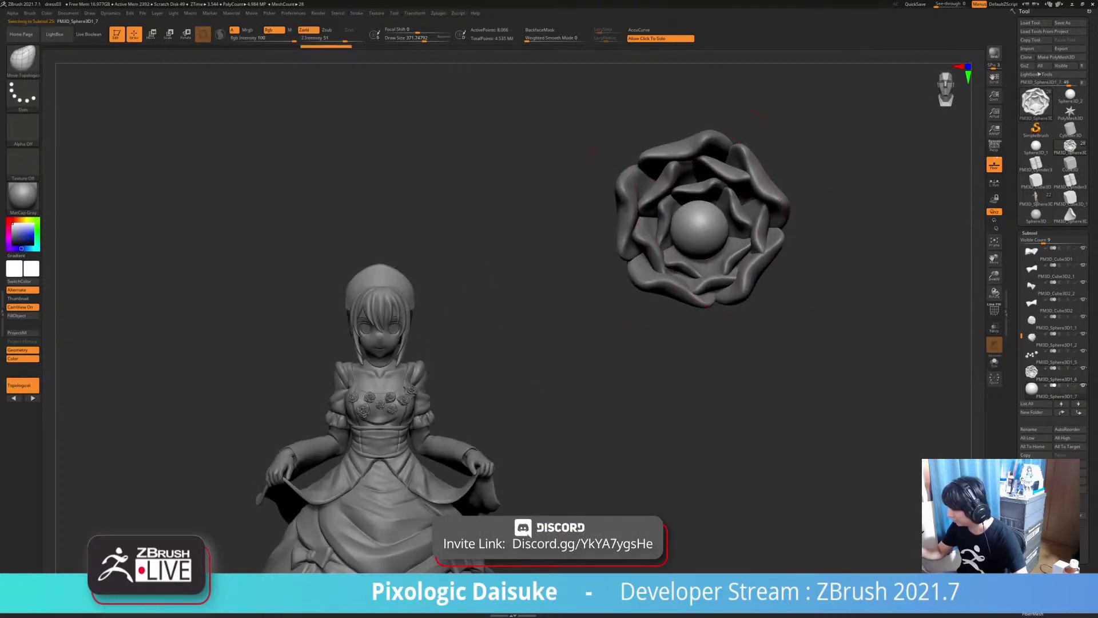
right_drag(697, 229, 700, 272)
drag(700, 230, 701, 223)
mouse_move(701, 228)
right_down()
mouse_move(687, 225)
mouse_move(699, 228)
right_up()
drag(700, 229, 701, 223)
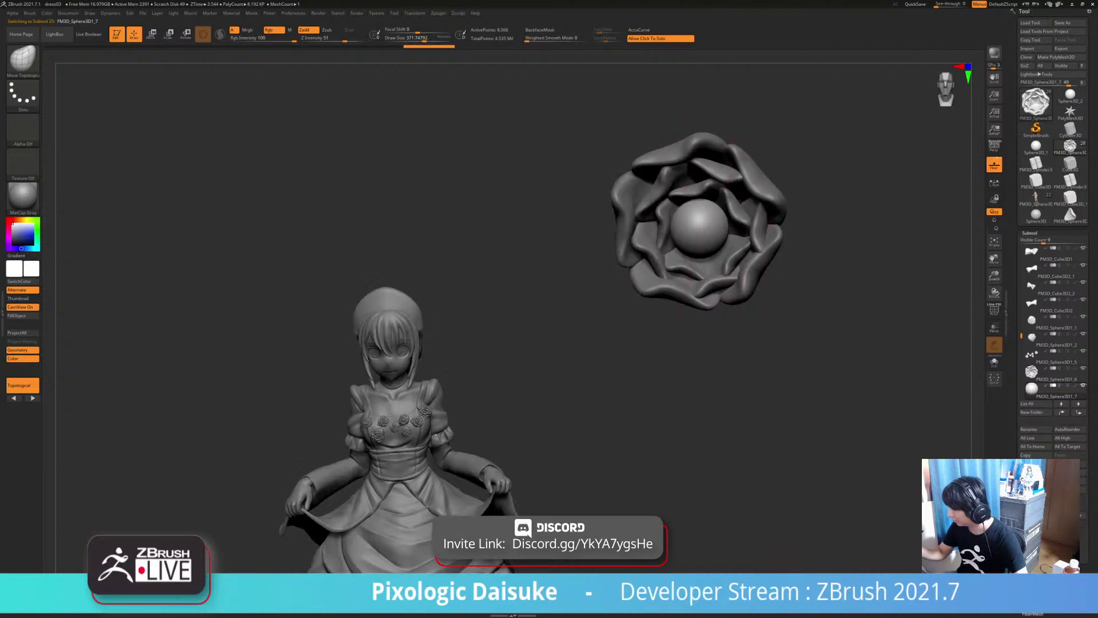
mouse_move(702, 224)
alt+right_down()
mouse_move(669, 239)
mouse_move(670, 220)
mouse_move(615, 207)
alt+right_up()
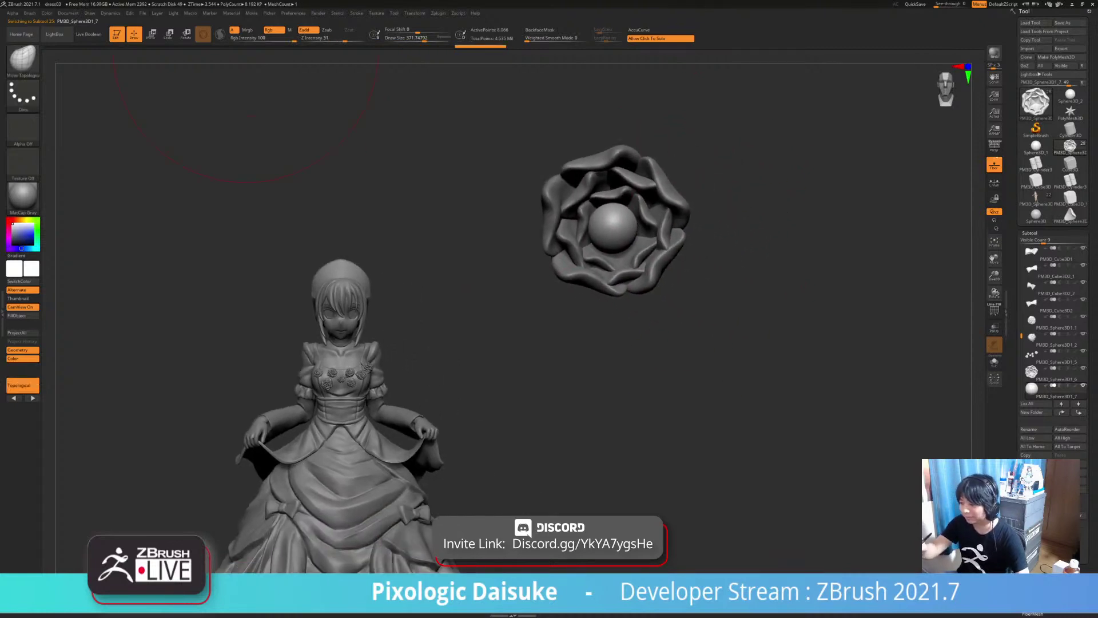
Select the rose and sphere together with the gizmo and move them down to the figure's chest level
key(r)
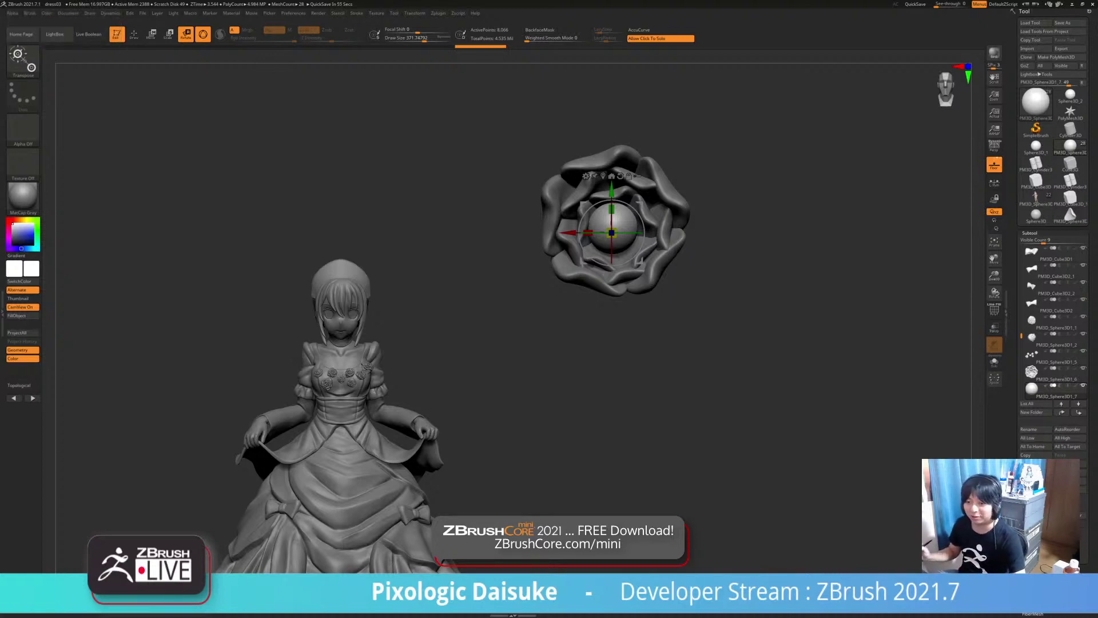
mouse_move(634, 257)
right_down()
mouse_move(572, 261)
mouse_move(635, 269)
mouse_move(629, 240)
right_up()
right_drag(630, 240, 603, 234)
click(649, 240)
drag(593, 228, 441, 378)
ctrl+right_drag(440, 378, 503, 412)
drag(436, 388, 582, 268)
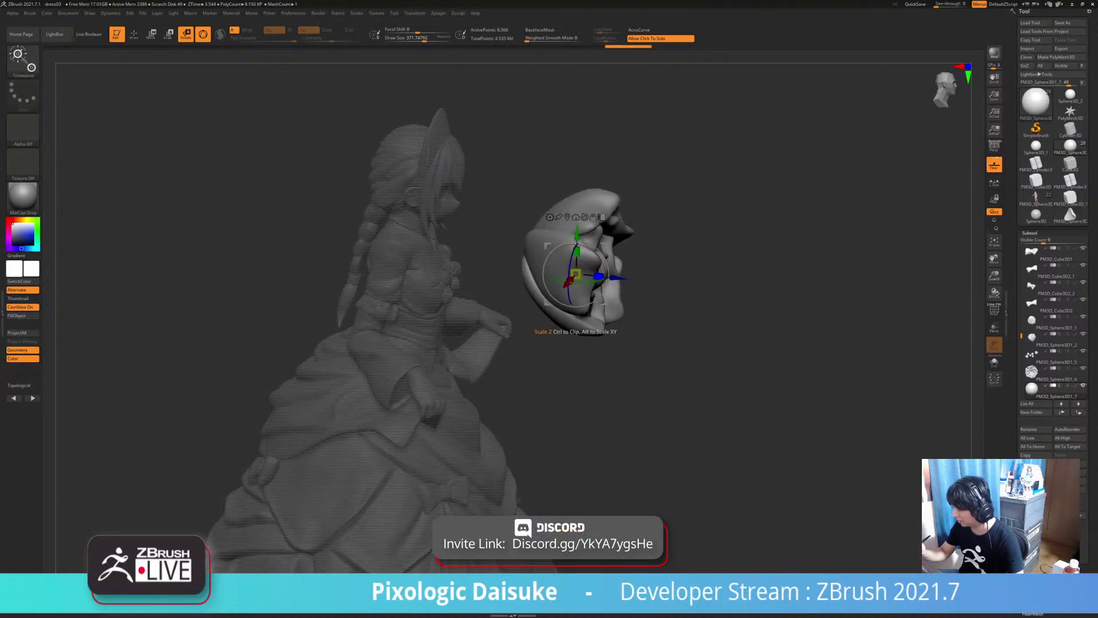
Try scaling the rose and sphere along Z, undo it, and scale both down to a smaller ornament beside the figure
drag(598, 276, 566, 282)
key(ctrl+z)
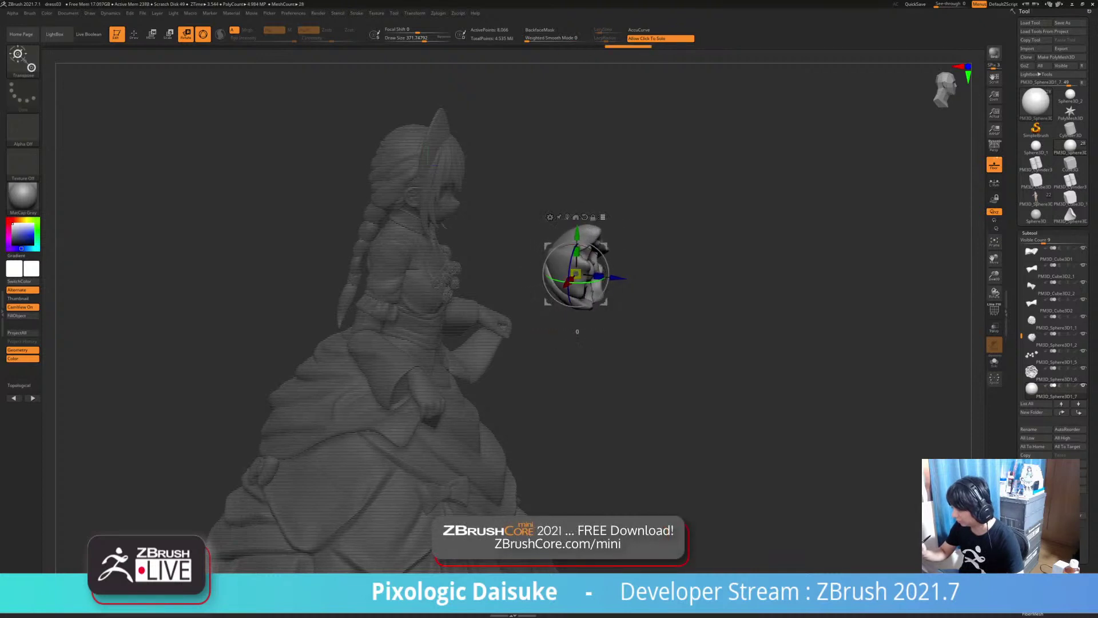
drag(709, 321, 604, 302)
drag(599, 249, 699, 228)
drag(704, 343, 795, 347)
drag(658, 262, 663, 262)
drag(795, 344, 703, 342)
Return to draw mode, make the rose the active subtool and merge the sphere below into it
click(134, 35)
ctrl+right_drag(589, 356, 598, 286)
click(1053, 374)
ctrl+right_drag(760, 366, 759, 327)
mouse_move(759, 327)
right_down()
mouse_move(663, 318)
mouse_move(772, 332)
right_up()
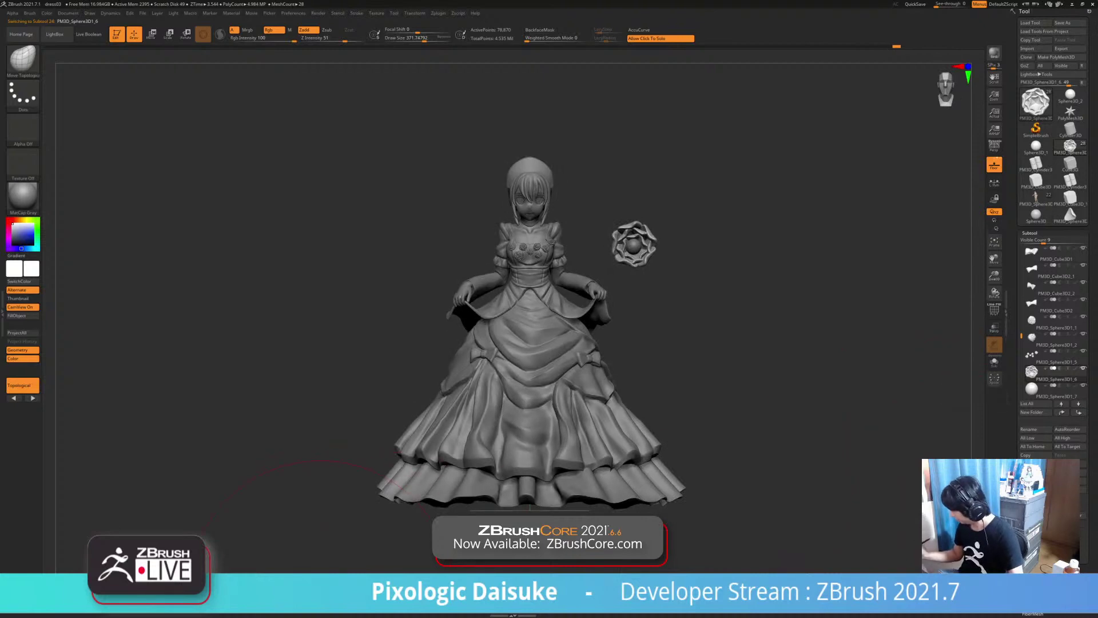
click(945, 529)
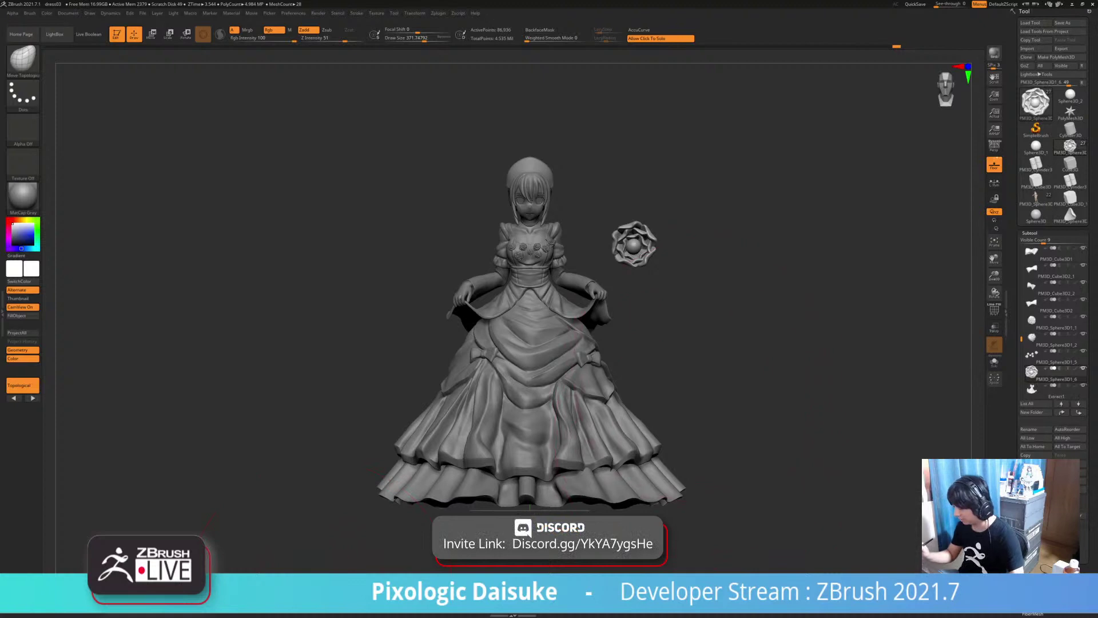
click(726, 366)
click(726, 366)
mouse_move(726, 366)
mouse_down()
mouse_move(722, 349)
mouse_move(718, 361)
mouse_up()
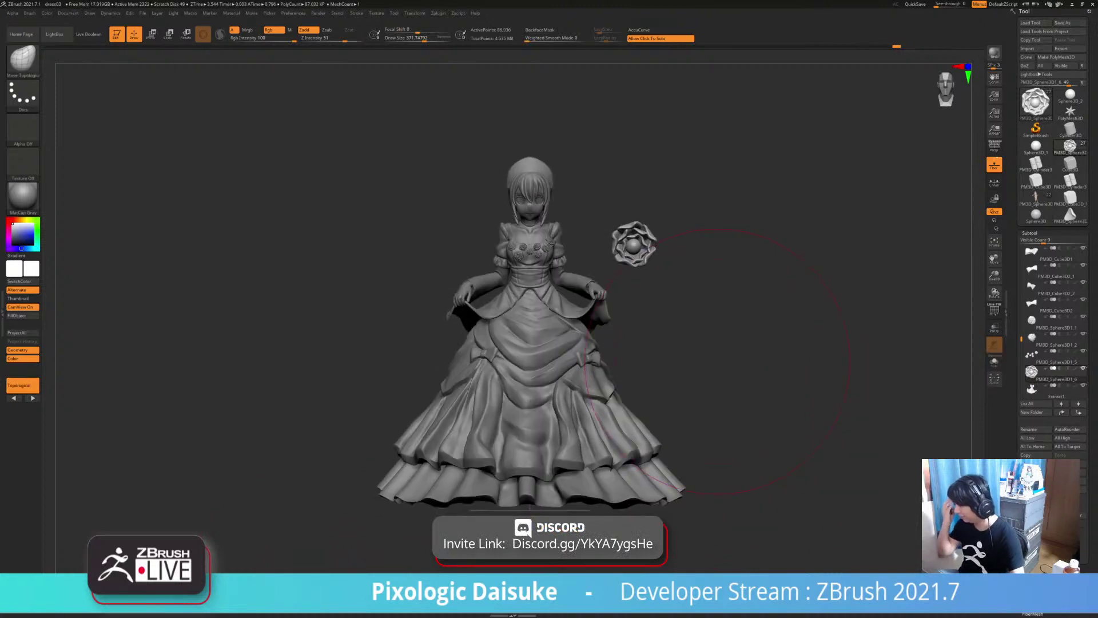
Isolate the merged rose and create a new InsertMesh brush from it
ctrl+right_drag(779, 443, 780, 496)
click(782, 424)
ctrl+right_drag(782, 415, 784, 506)
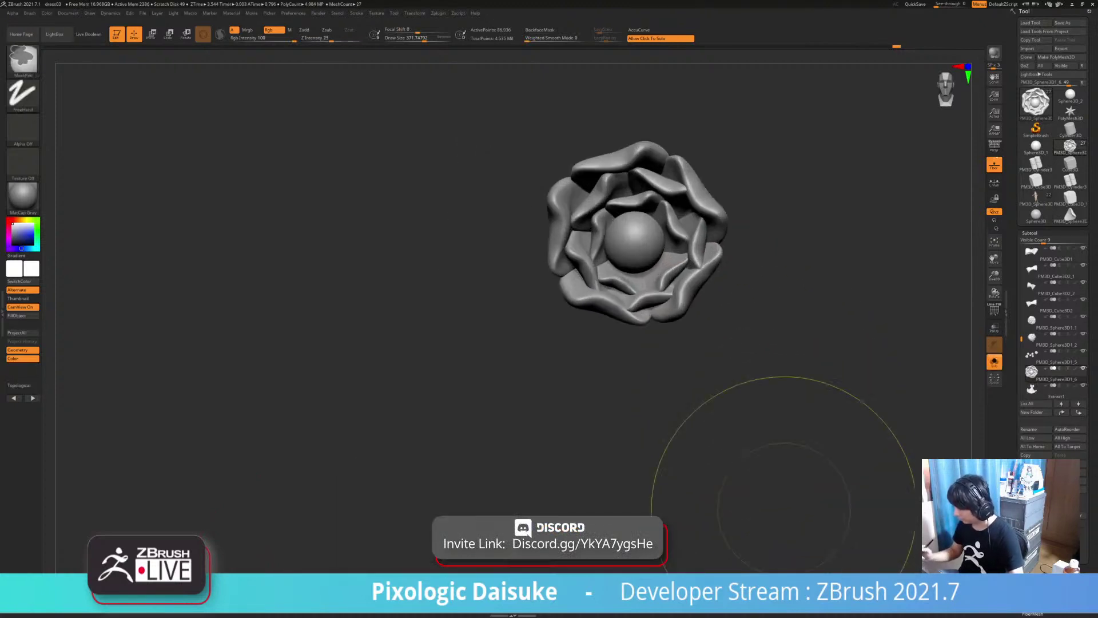
alt+right_drag(845, 386, 716, 349)
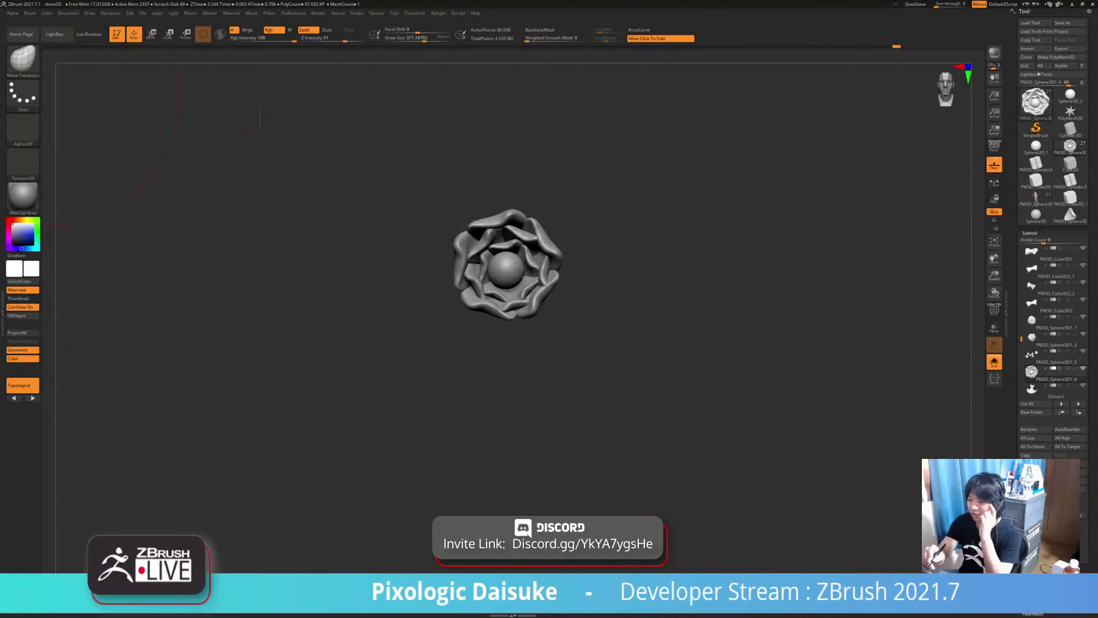
click(23, 60)
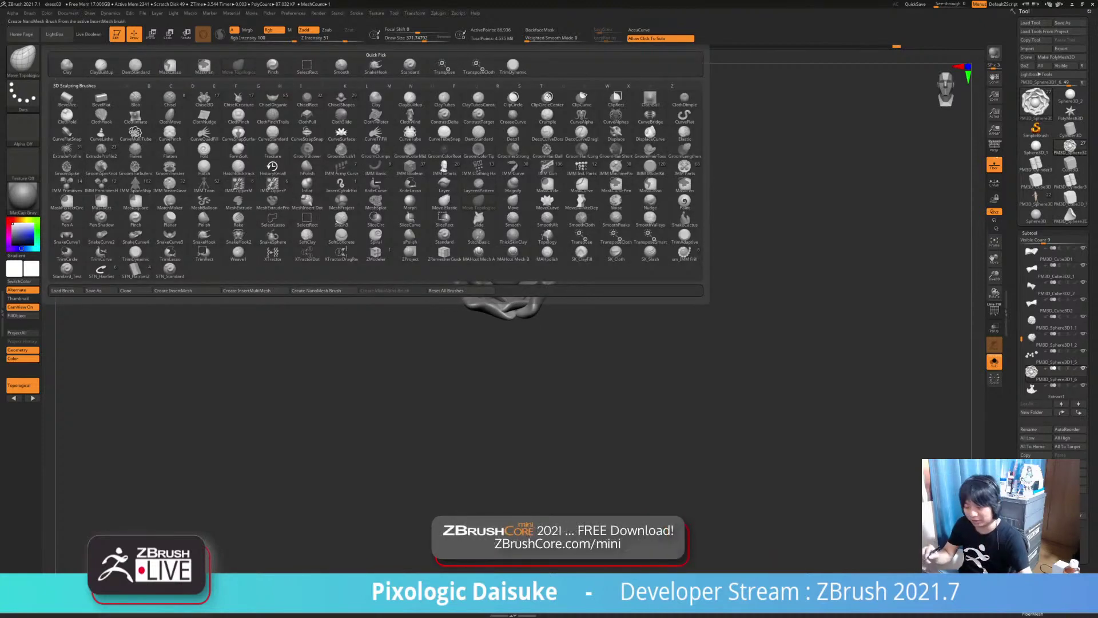
key(i)
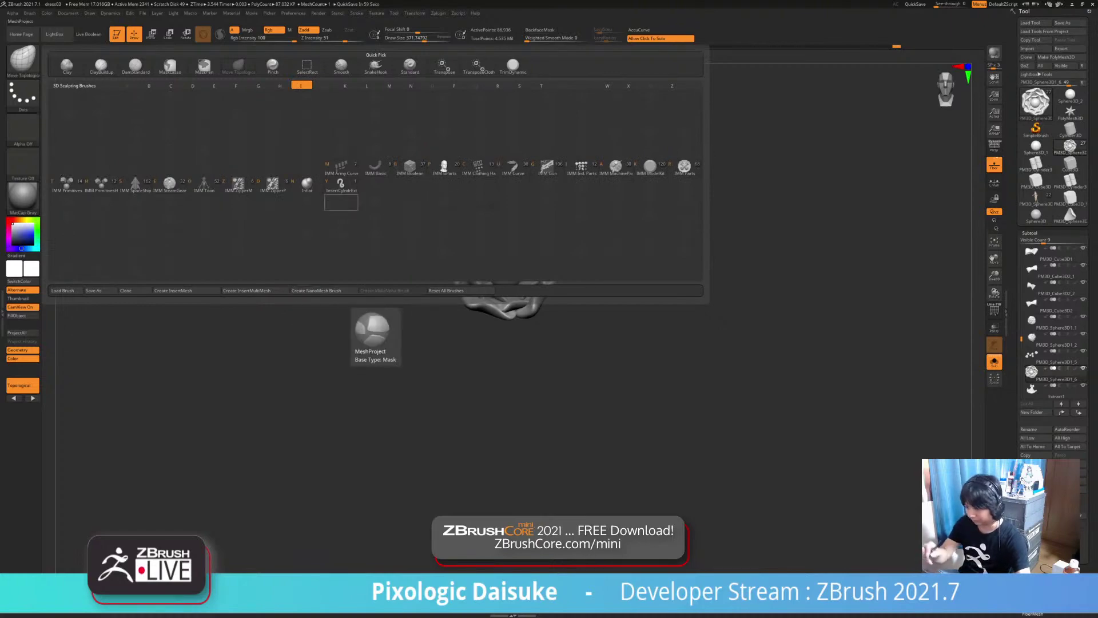
click(23, 60)
click(23, 60)
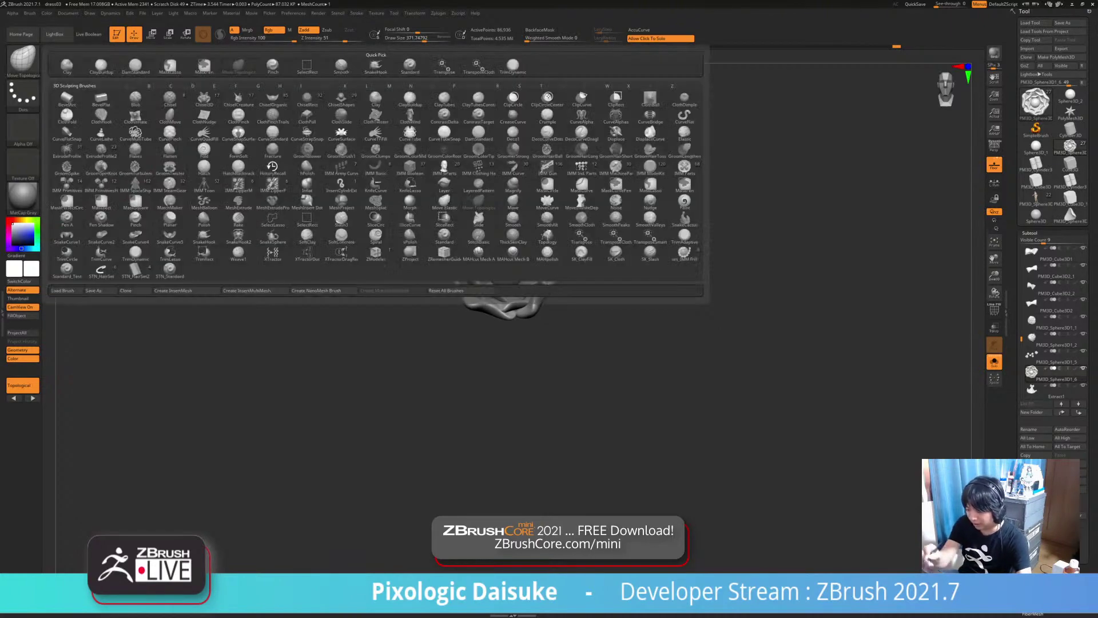
click(173, 290)
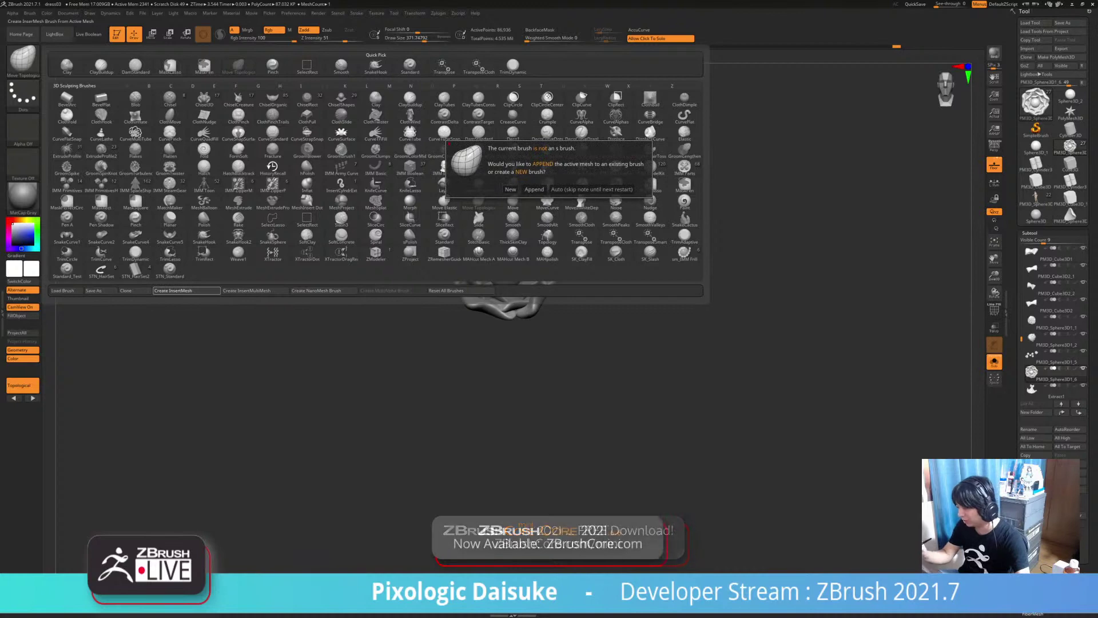
click(510, 189)
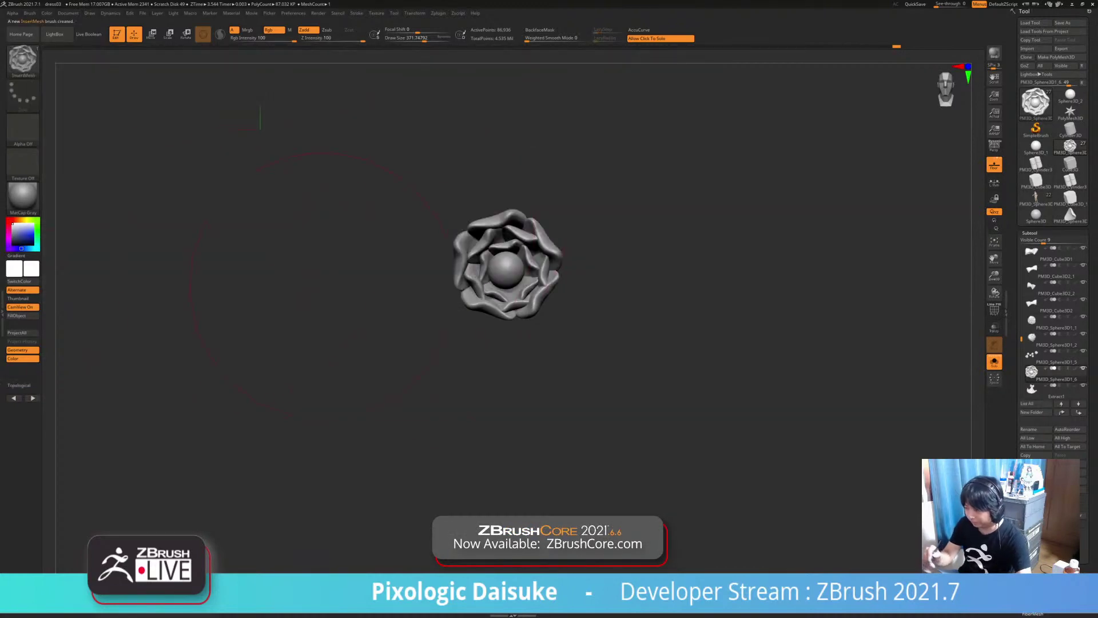
Show the whole figure, make the skirt bows the active subtool and try to insert the rose on one bow
click(593, 321)
ctrl+right_drag(593, 321, 492, 400)
alt+right_drag(492, 400, 565, 376)
alt+click(567, 342)
alt+click(422, 354)
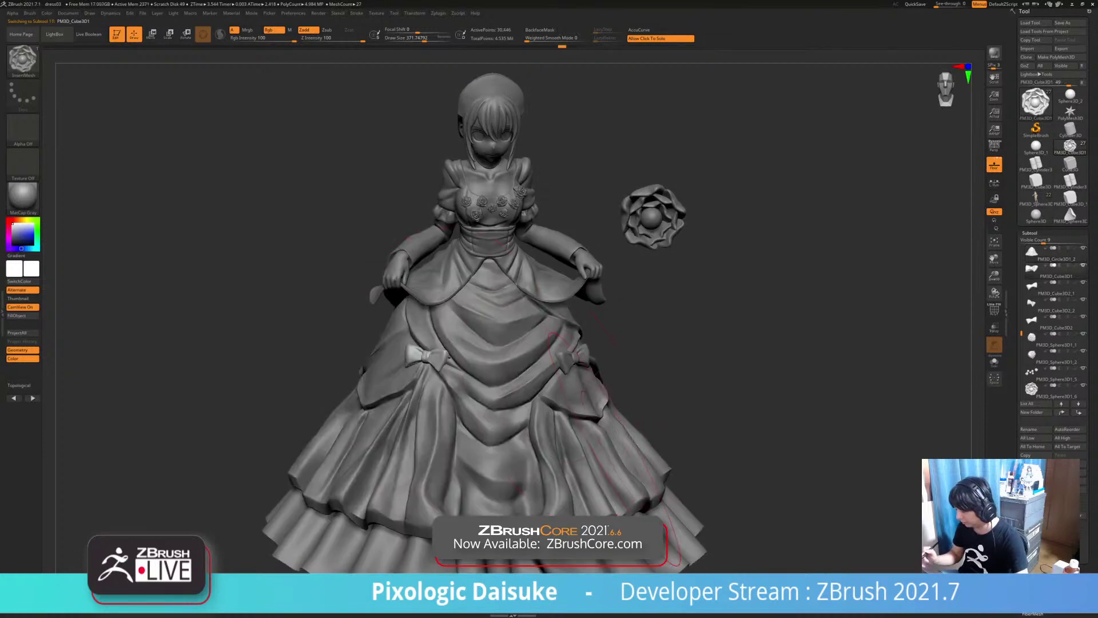
mouse_move(422, 354)
right_down()
mouse_move(509, 352)
mouse_move(424, 355)
right_up()
click(427, 357)
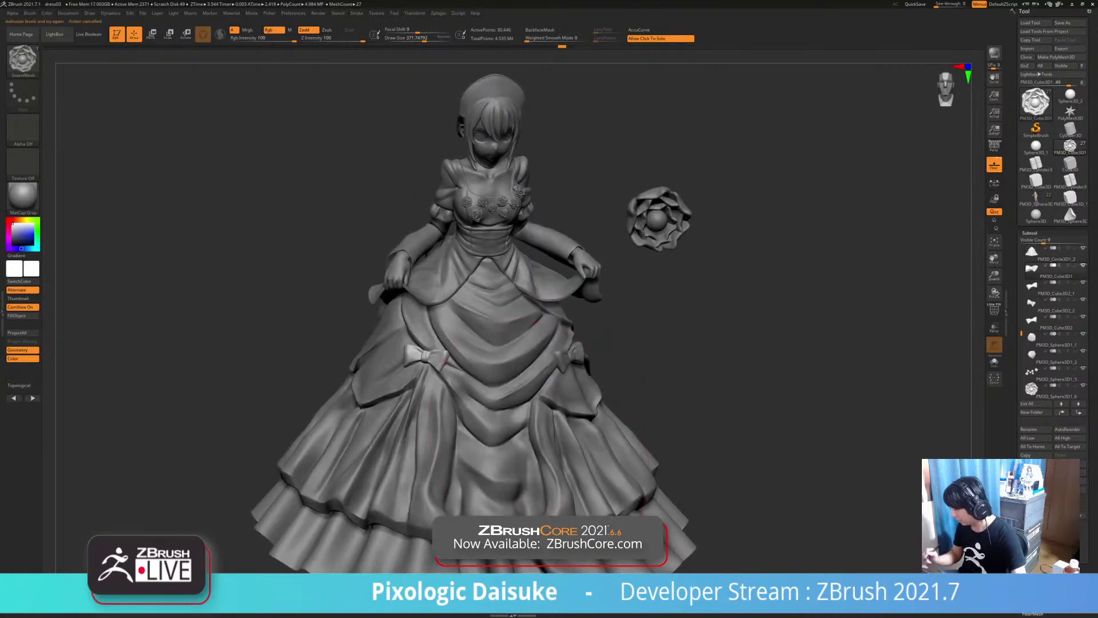
right_drag(743, 472, 749, 438)
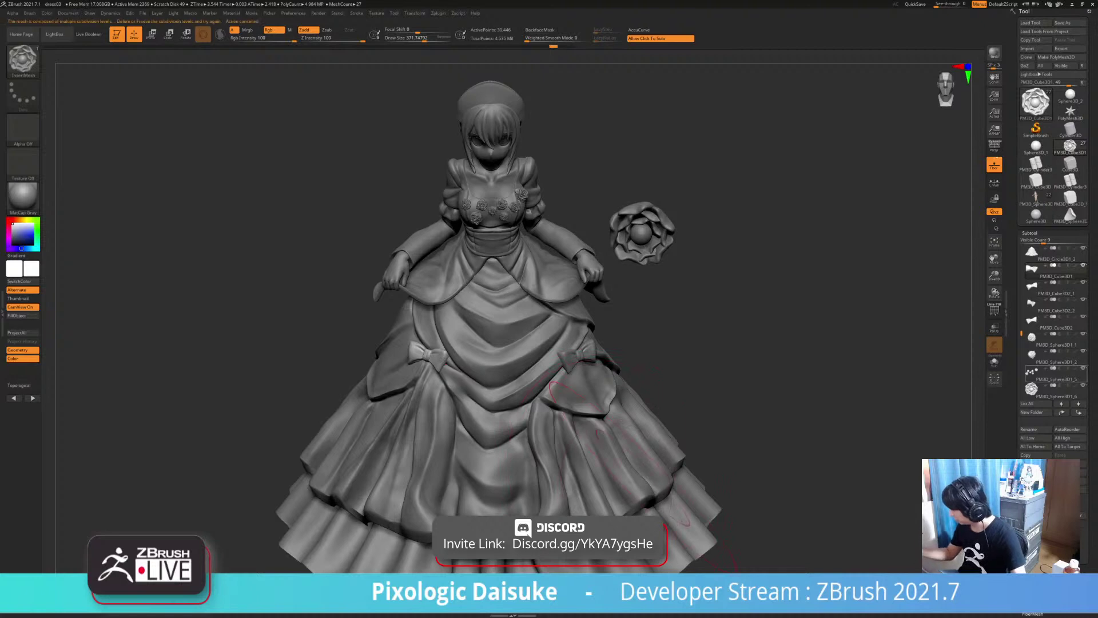
Make the draped overskirt the active subtool and duplicate it as a separate base for roses
click(1055, 373)
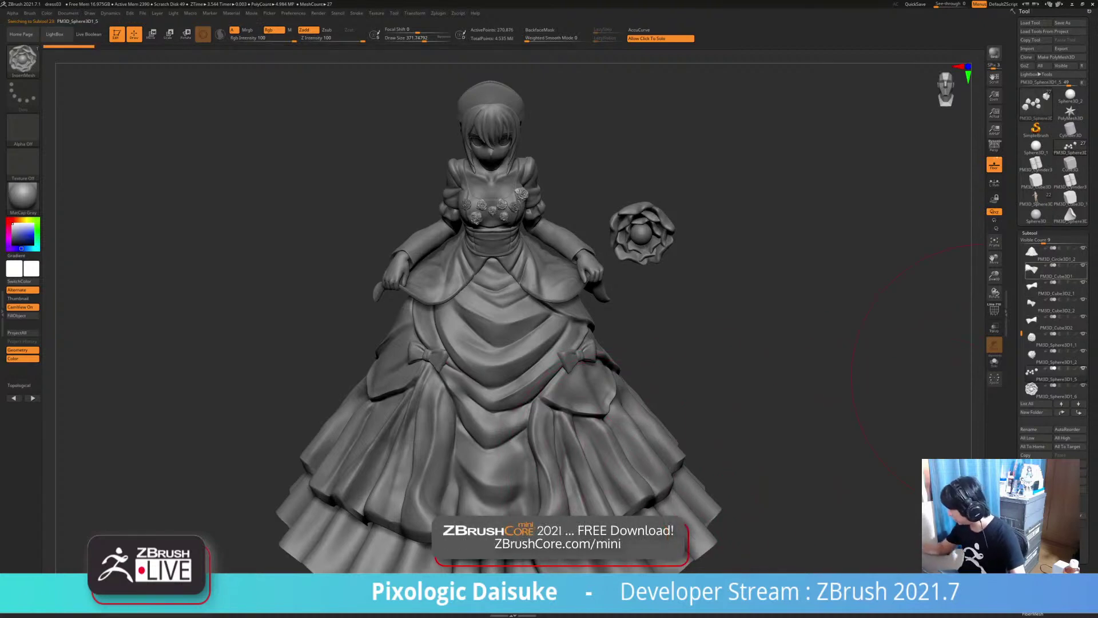
drag(1021, 334, 1022, 289)
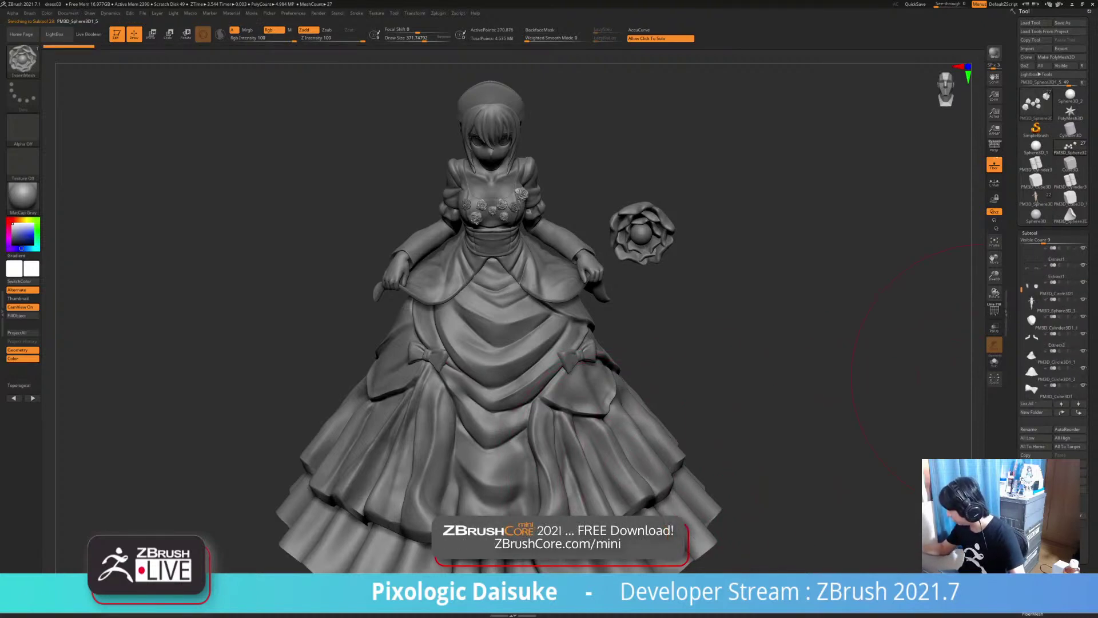
click(1055, 375)
alt+drag(936, 515, 984, 486)
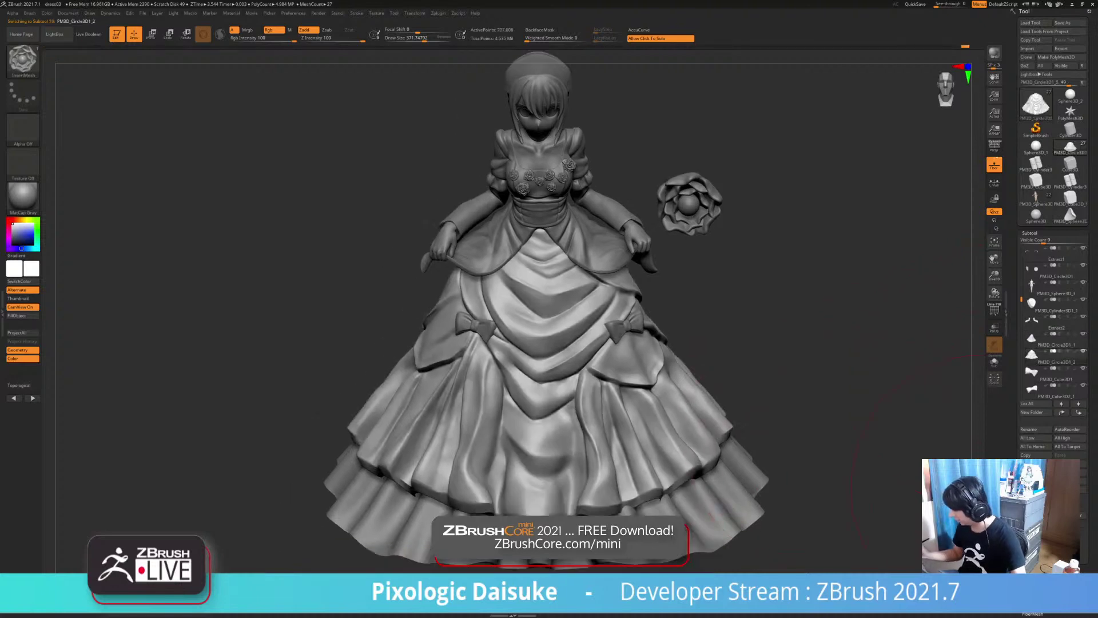
click(1034, 464)
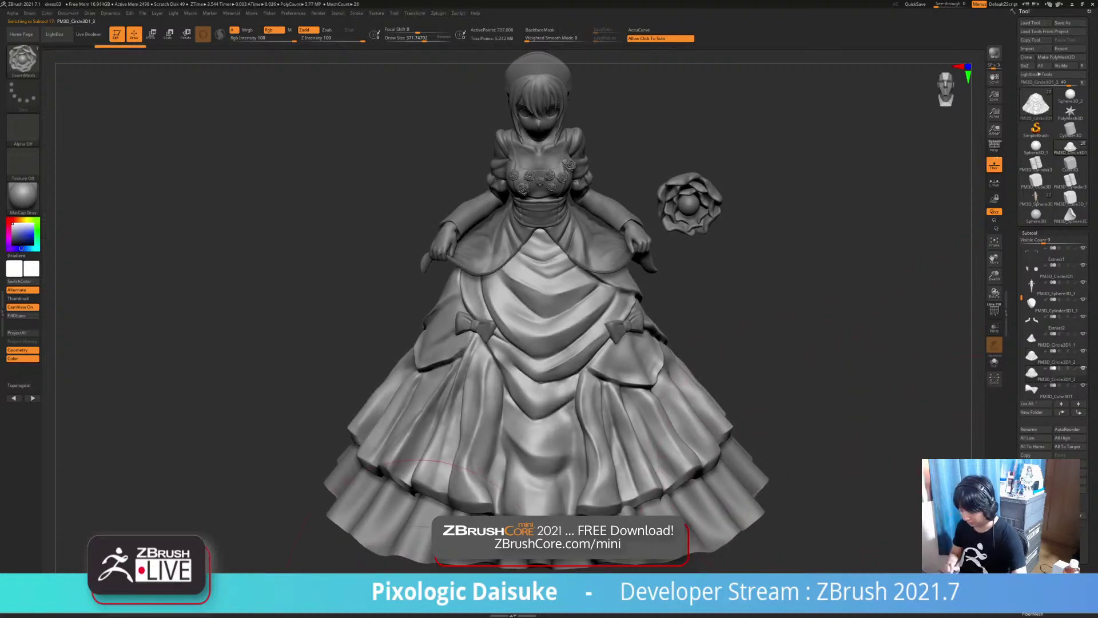
Reduce the draw size to about 187 and tune the rose brush's Imbed depth with test insertions on the skirt copy
click(793, 422)
click(792, 424)
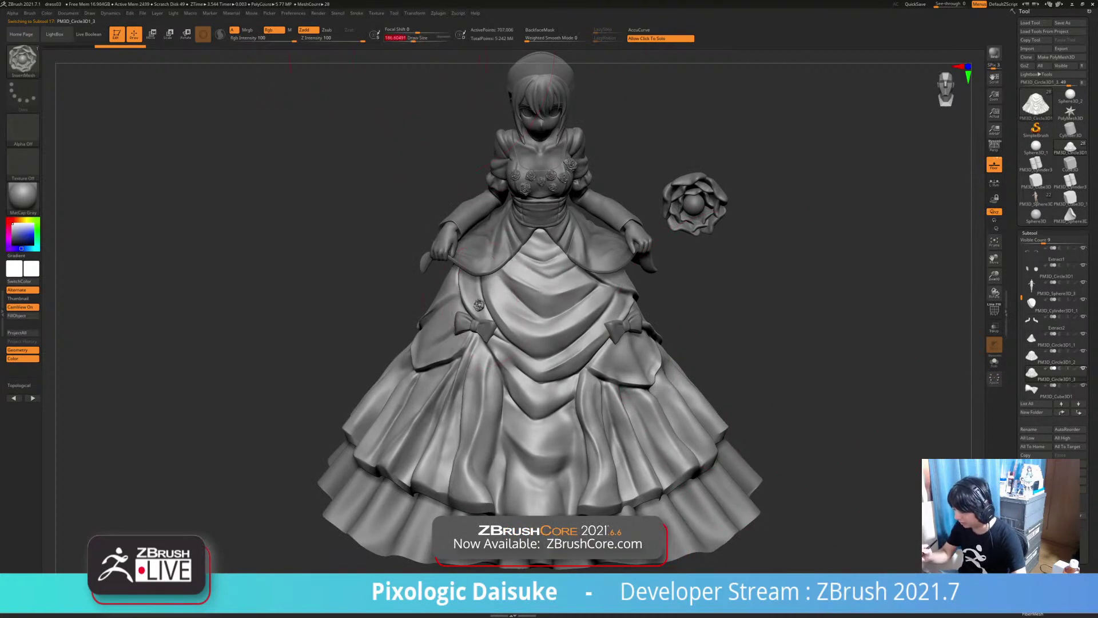
key(ctrl+shift+z)
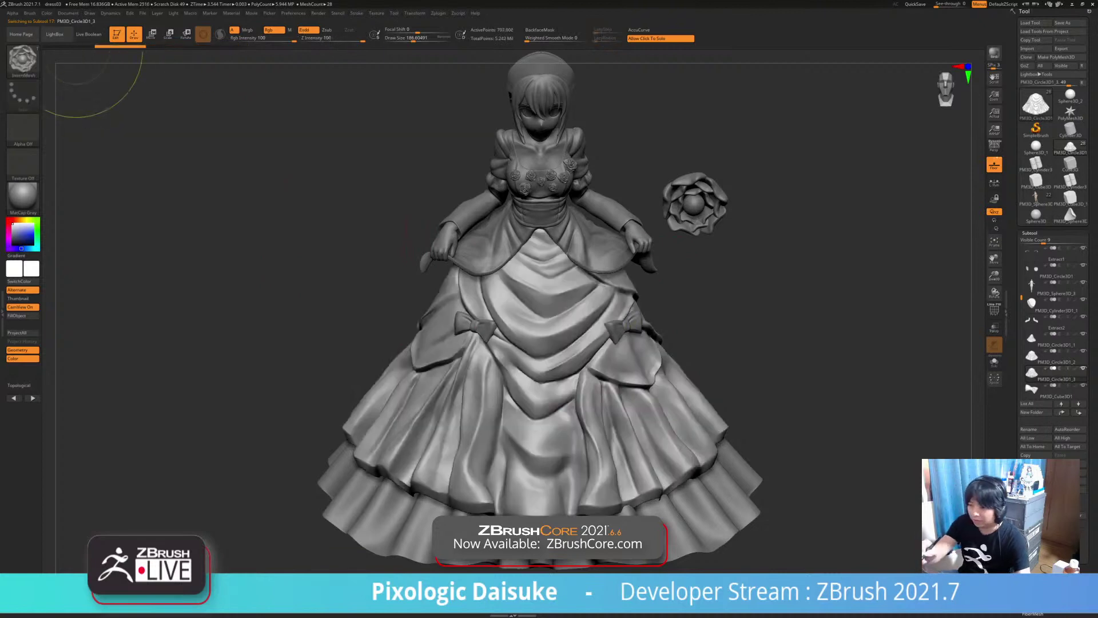
click(29, 13)
click(45, 245)
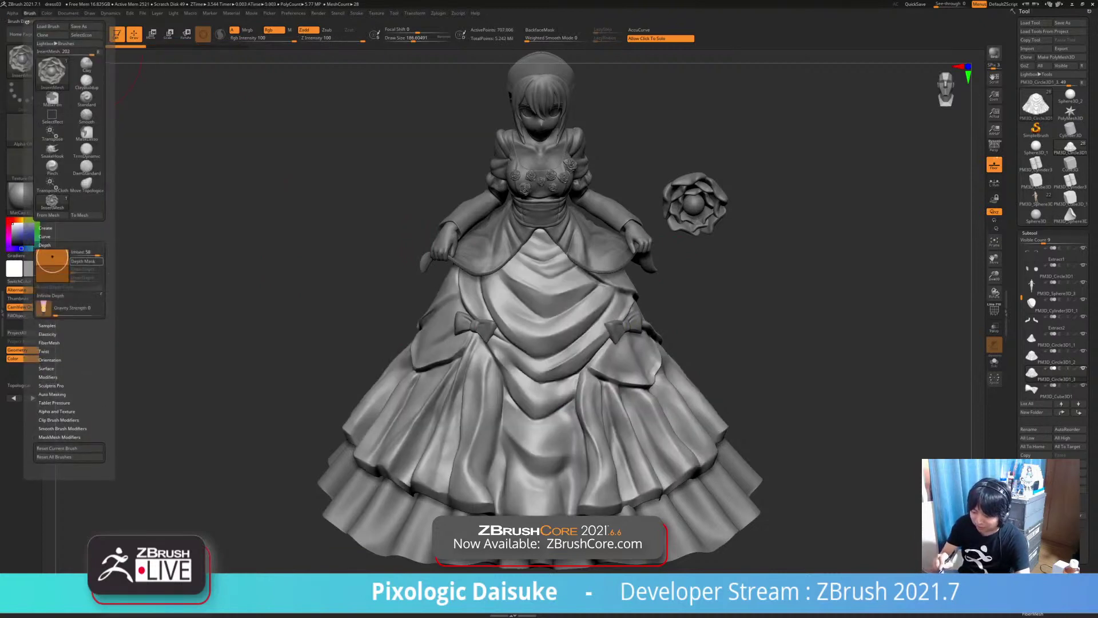
drag(90, 252, 86, 252)
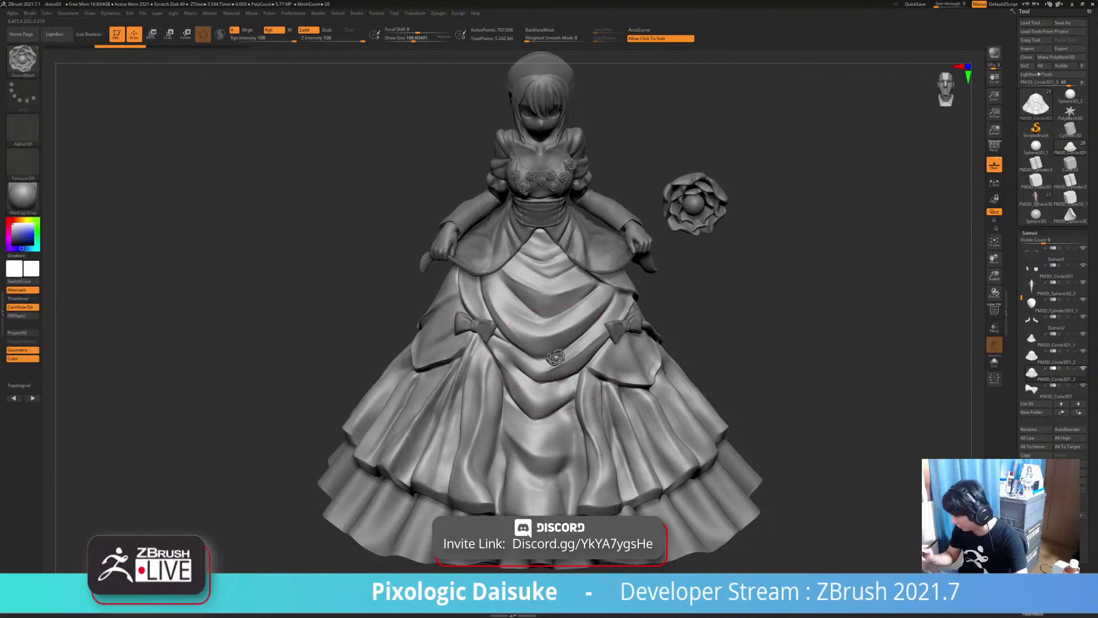
key(ctrl+z)
click(30, 14)
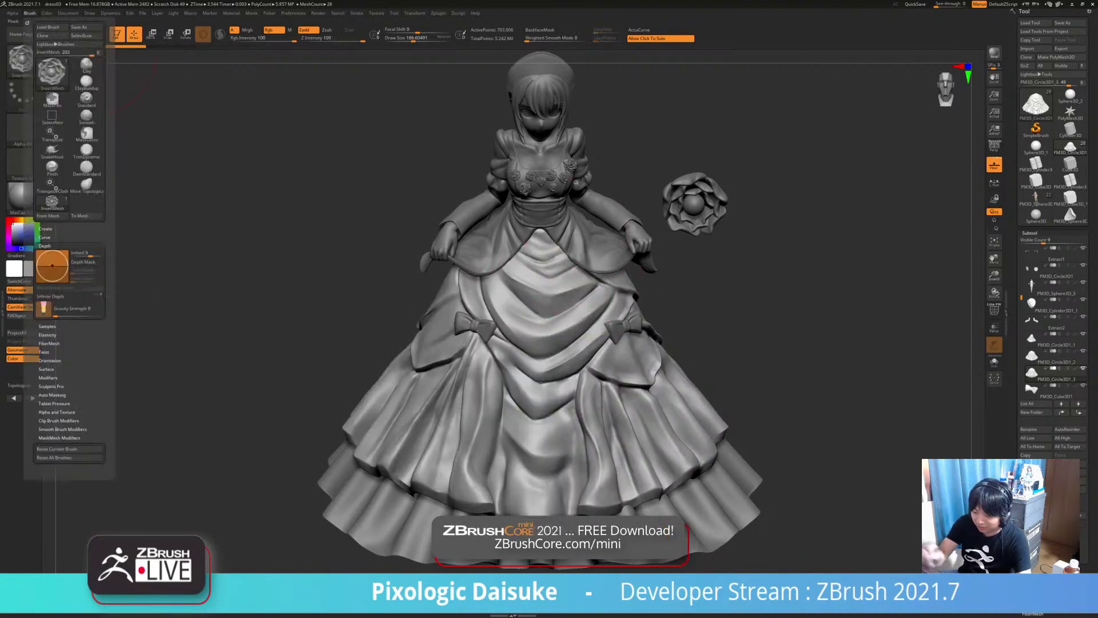
drag(90, 254, 89, 253)
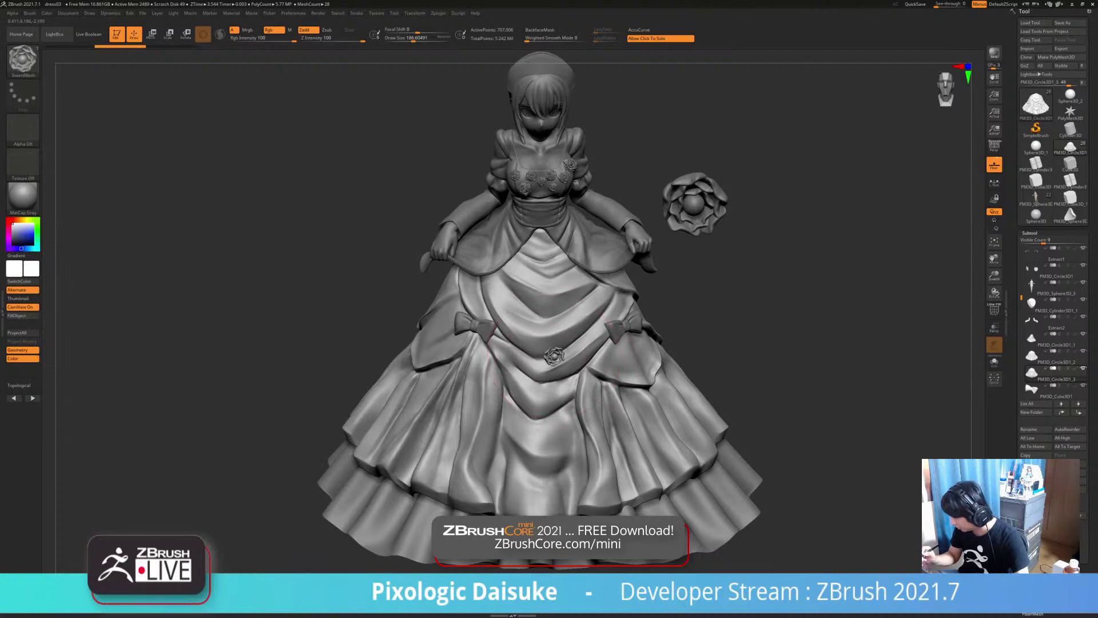
click(29, 12)
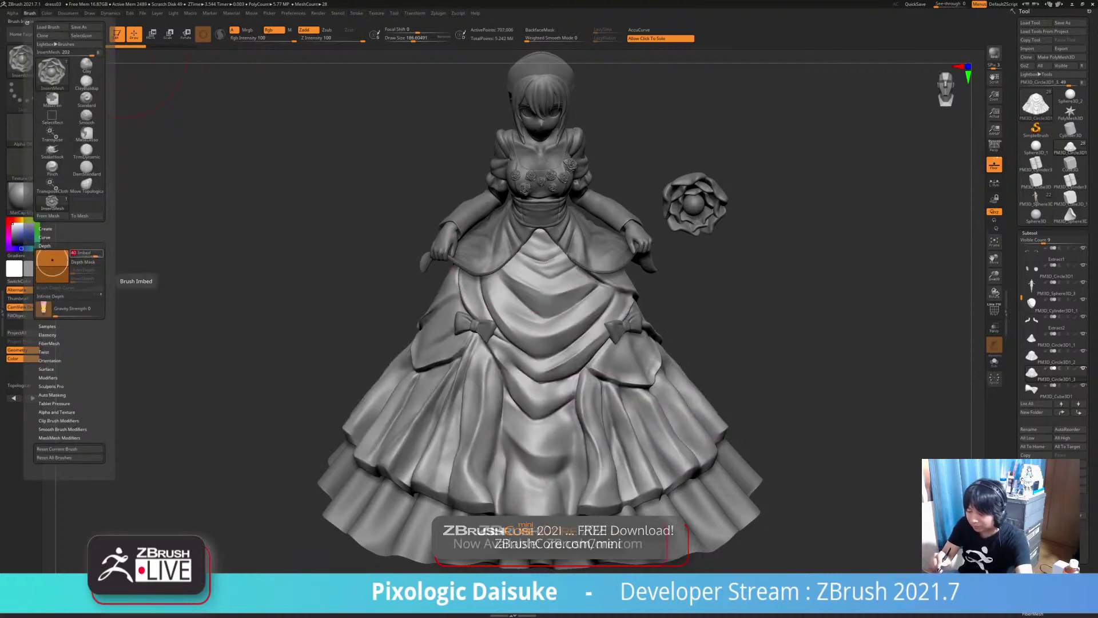
Insert roses on the skirt copy at the centre of the front drape, the lower front folds and the hip
drag(544, 361, 553, 369)
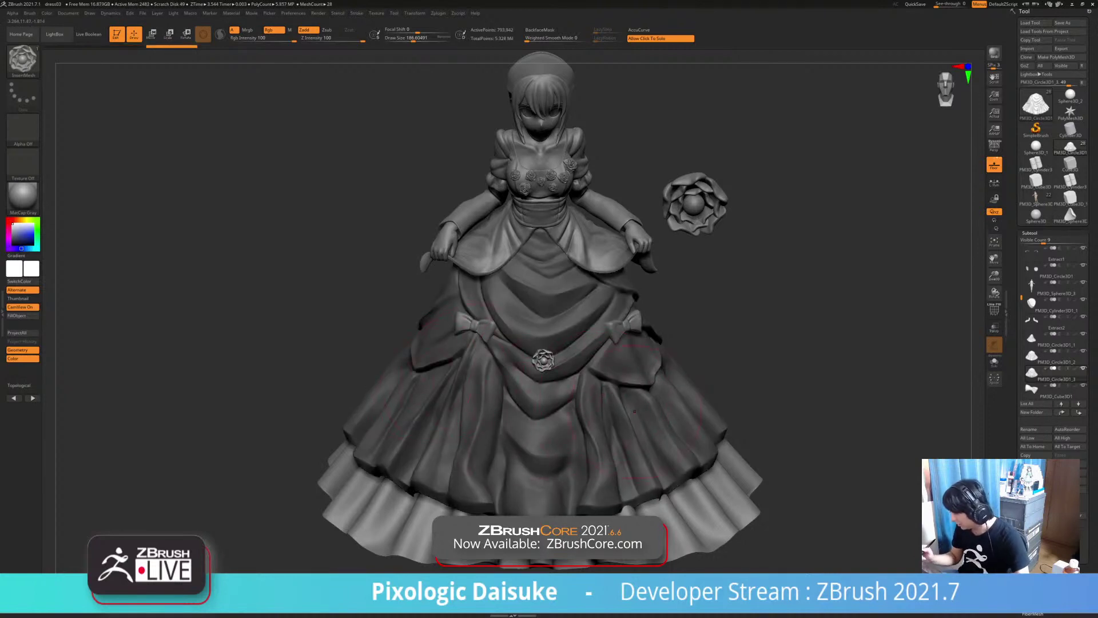
drag(643, 416, 647, 420)
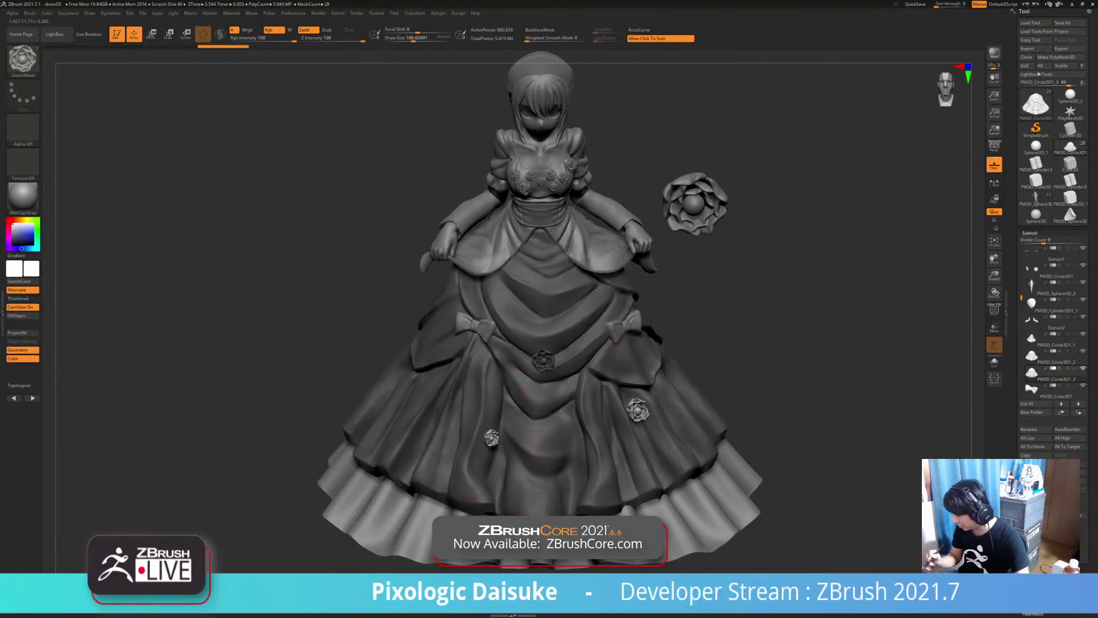
drag(286, 320, 334, 353)
drag(400, 396, 410, 407)
drag(503, 441, 507, 449)
Insert more roses along the side and around the back of the skirt copy
alt+drag(286, 298, 382, 321)
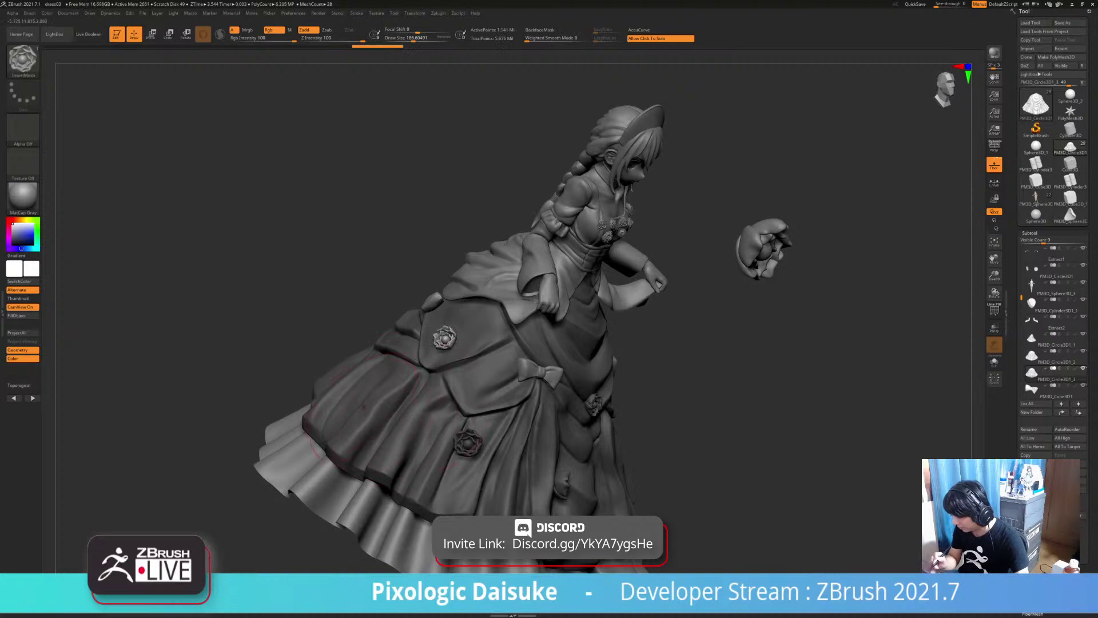
mouse_move(275, 297)
mouse_down()
mouse_move(355, 303)
mouse_move(331, 337)
mouse_up()
drag(436, 438, 442, 445)
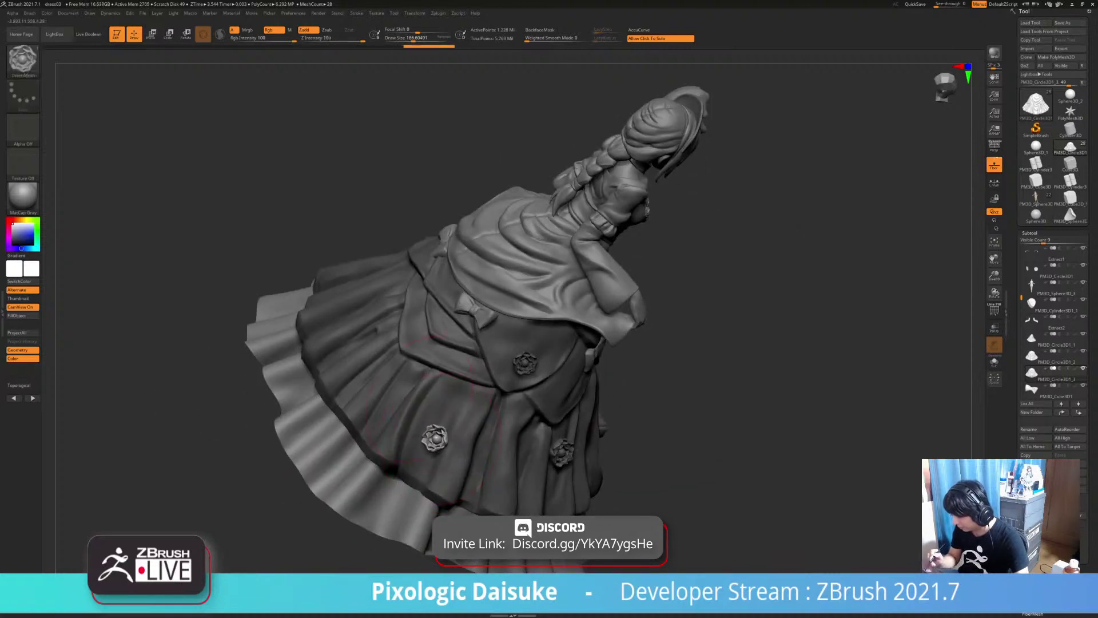
right_drag(405, 303, 406, 345)
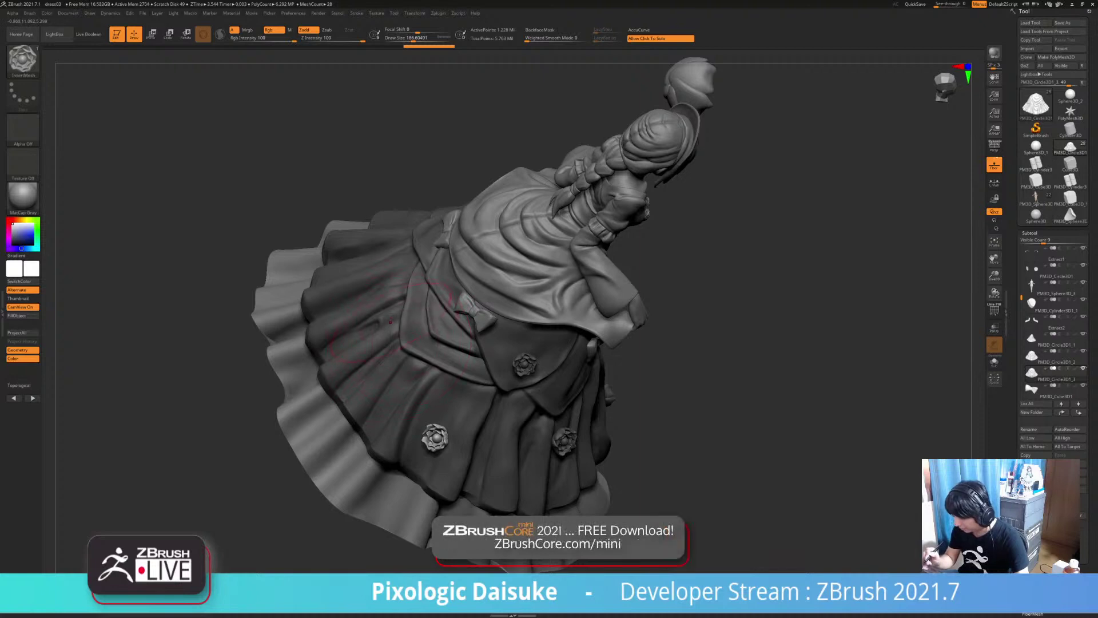
drag(393, 324, 394, 326)
right_drag(372, 293, 416, 319)
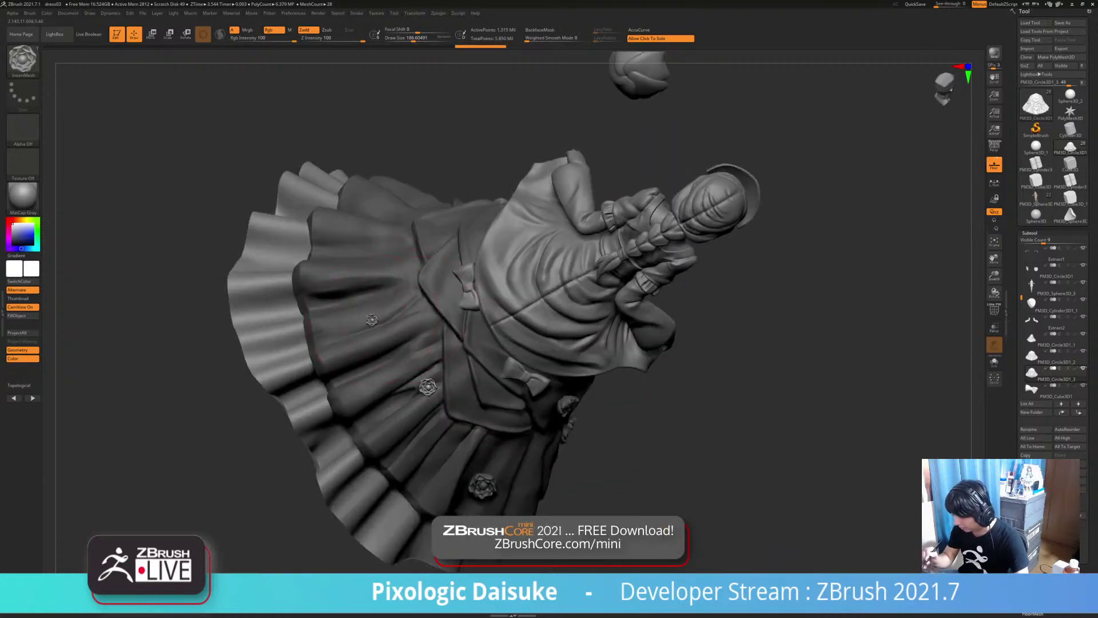
right_drag(428, 387, 449, 319)
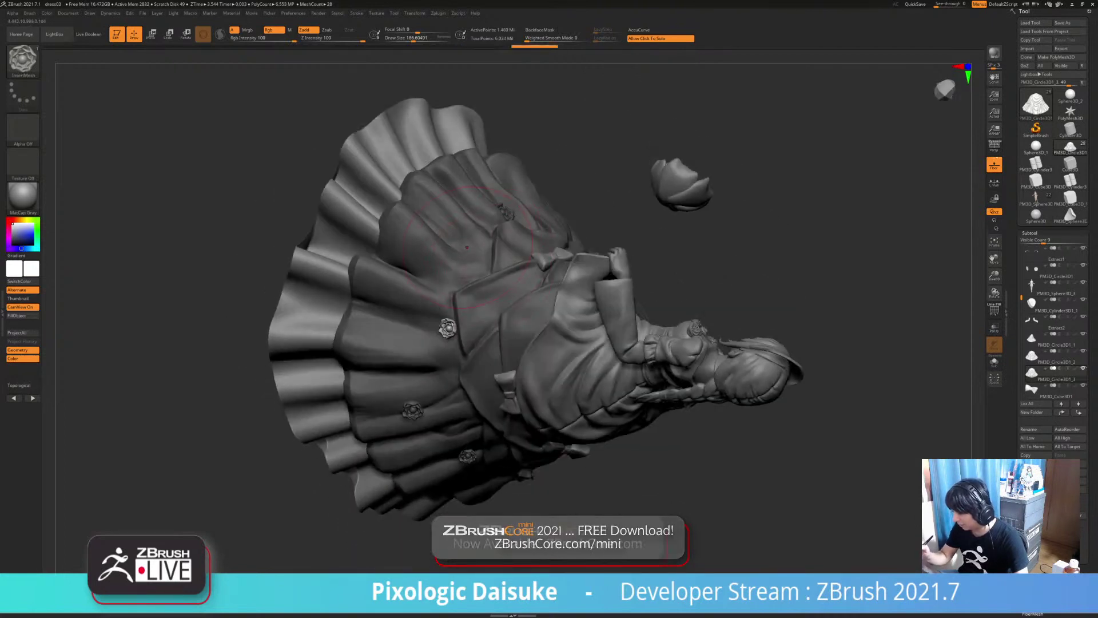
key(ctrl+z)
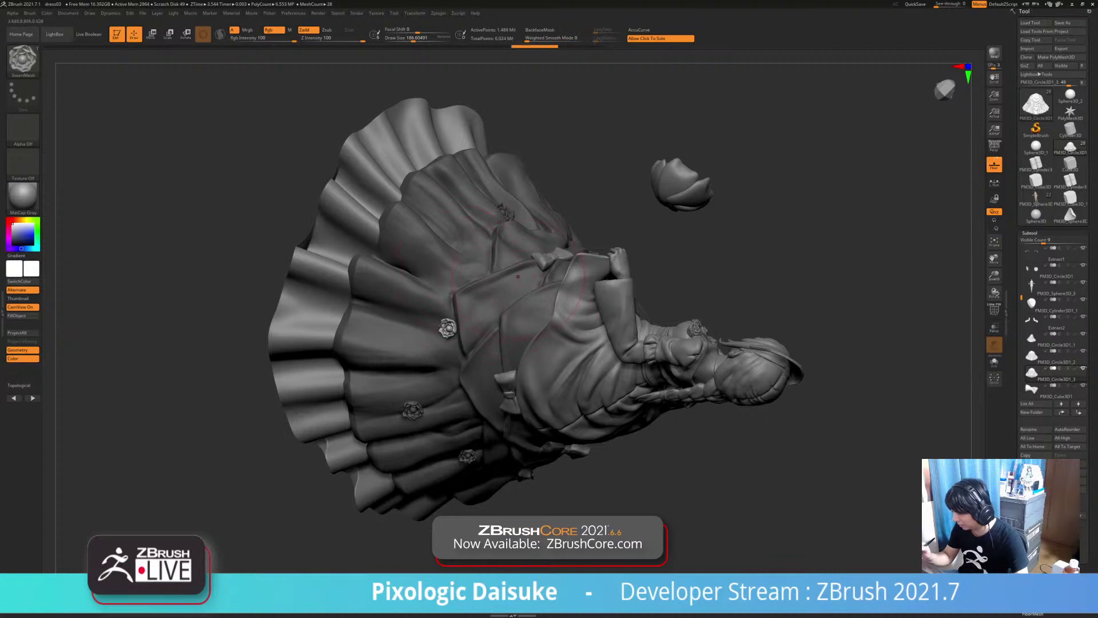
Insert a rose on the side panel beside the hip bow and try another lower on the skirt
right_drag(523, 280, 537, 389)
right_drag(274, 267, 320, 272)
alt+right_drag(320, 271, 312, 361)
right_drag(681, 354, 600, 386)
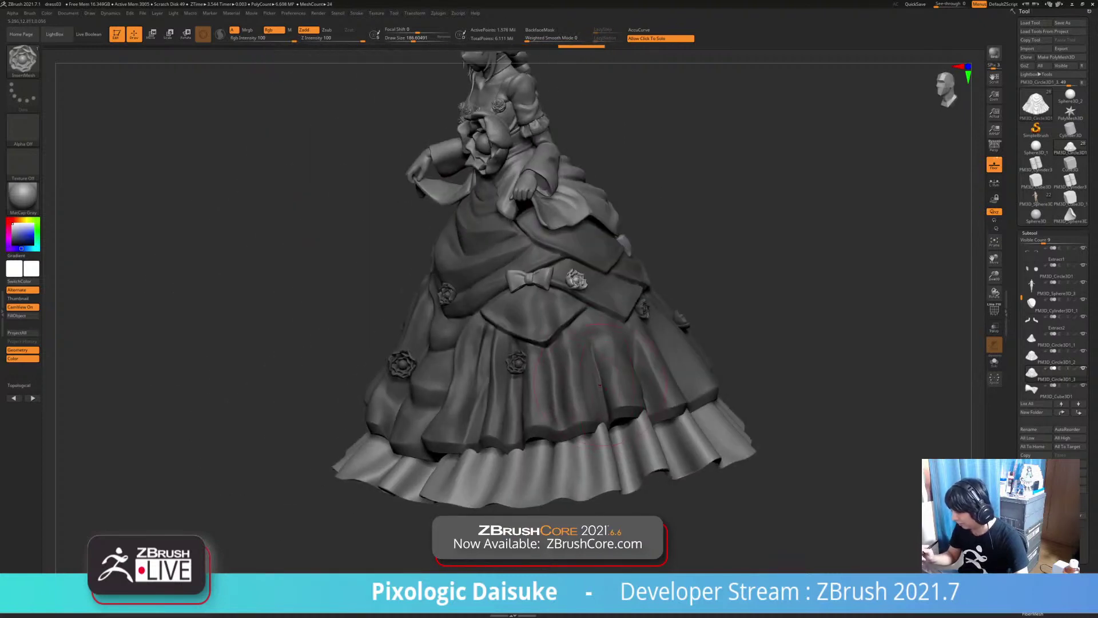
drag(597, 375, 598, 381)
key(ctrl+z)
mouse_move(599, 378)
ctrl+right_down()
mouse_move(601, 354)
mouse_move(607, 374)
ctrl+right_up()
drag(597, 372, 599, 375)
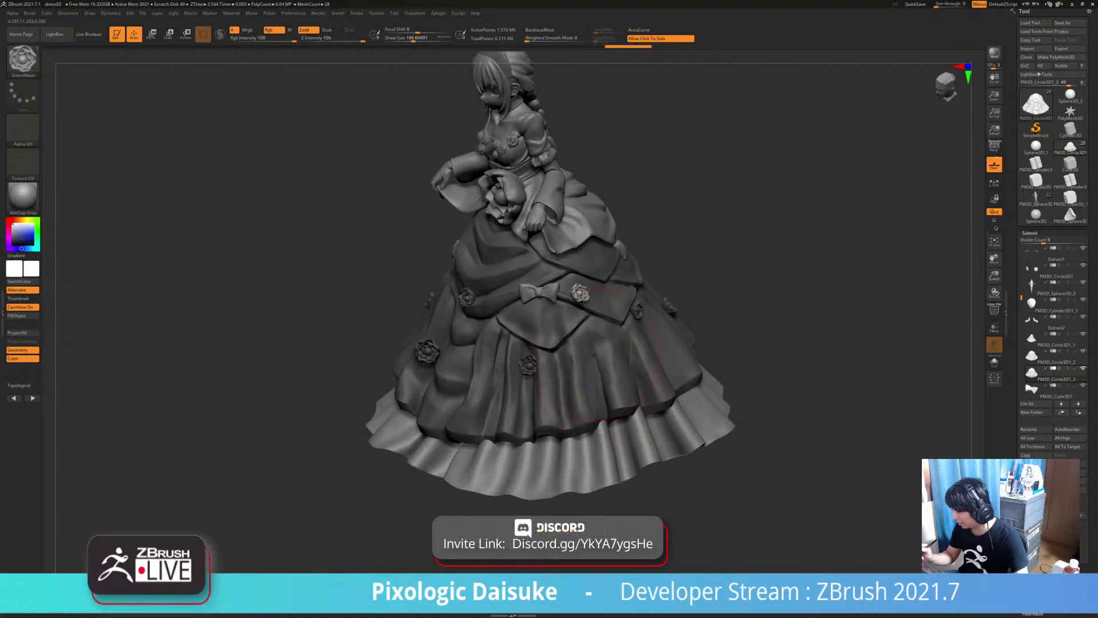
Insert two roses on the upper front drape of the skirt, one above a bow and one below the waist
right_drag(596, 395, 695, 357)
mouse_move(498, 317)
right_down()
mouse_move(487, 267)
mouse_move(548, 275)
mouse_move(544, 261)
right_up()
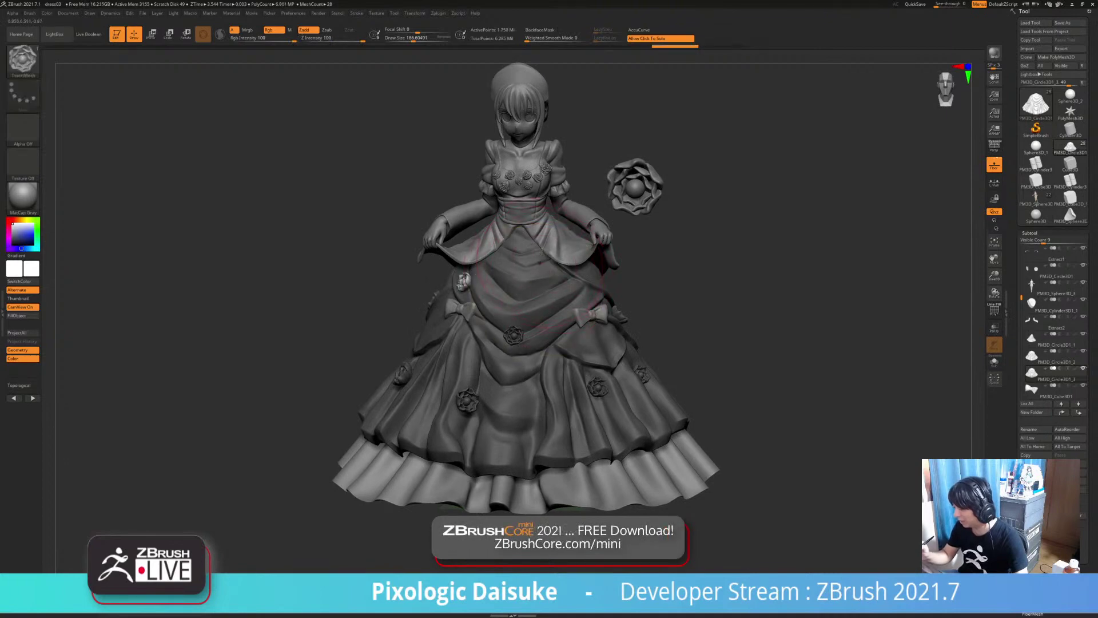
right_drag(539, 295, 581, 320)
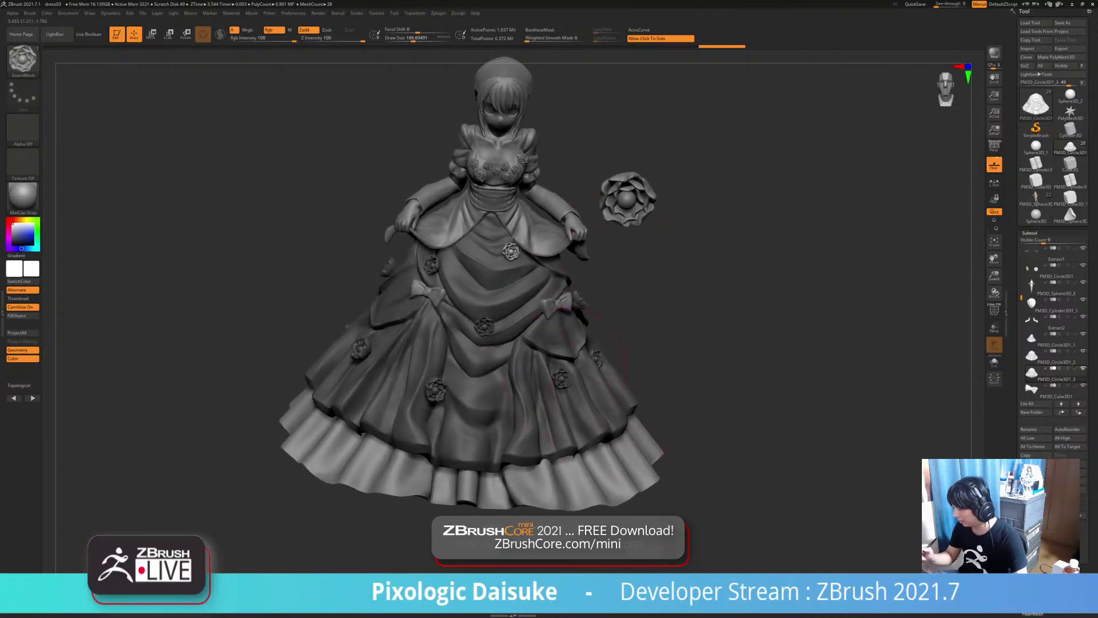
Make the original overskirt the active subtool, turn on its polyframe display and isolate it
right_drag(635, 440, 614, 415)
alt+click(613, 415)
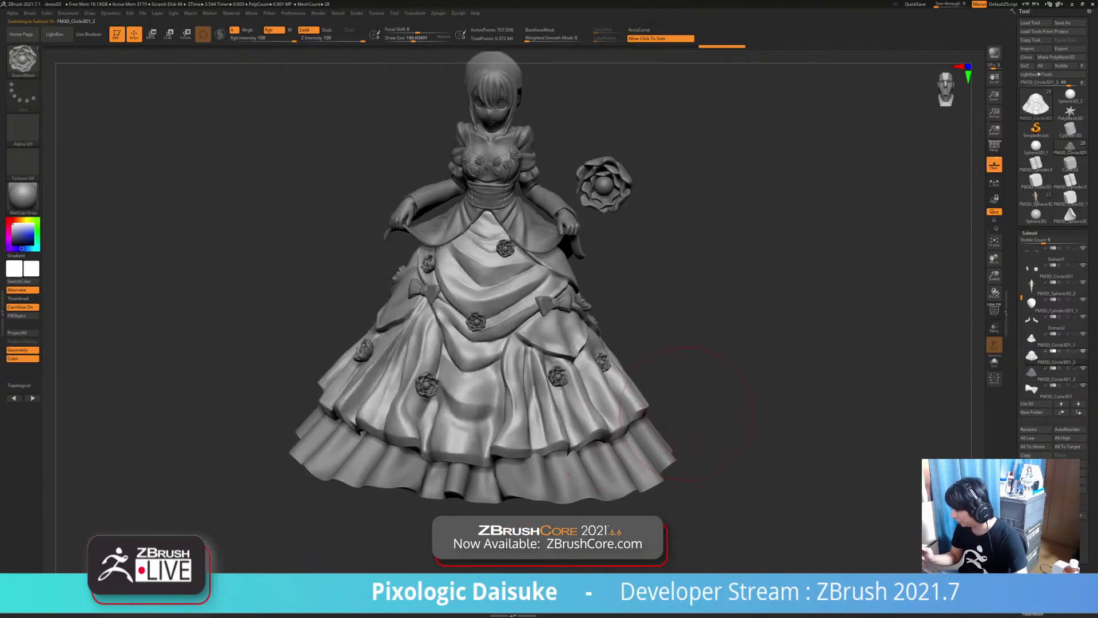
click(994, 310)
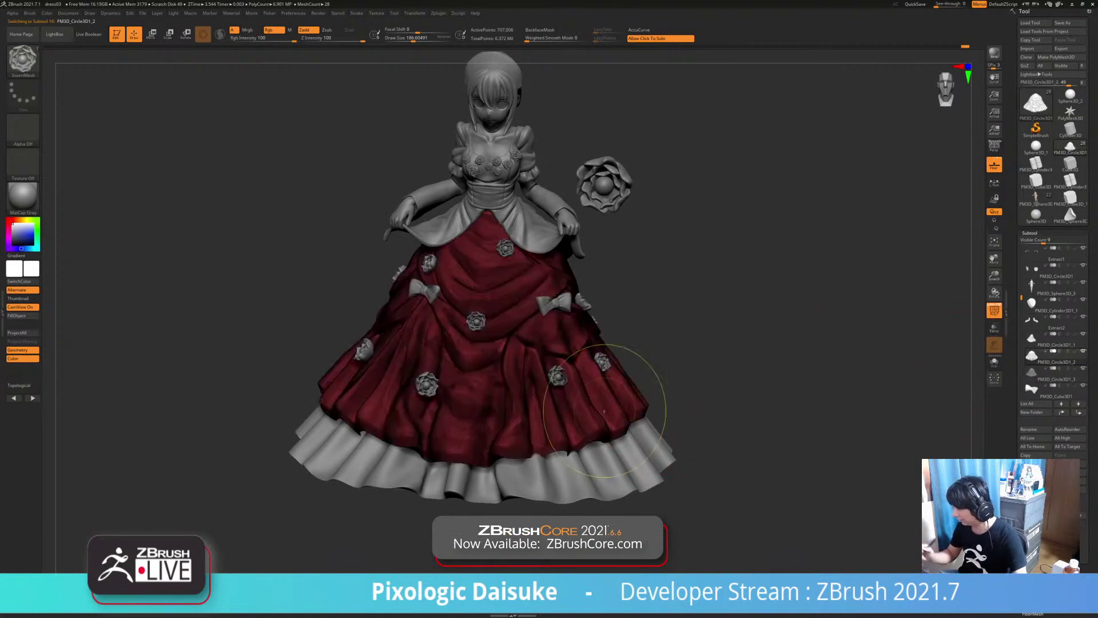
right_drag(709, 445, 708, 420)
key(ctrl+shift)
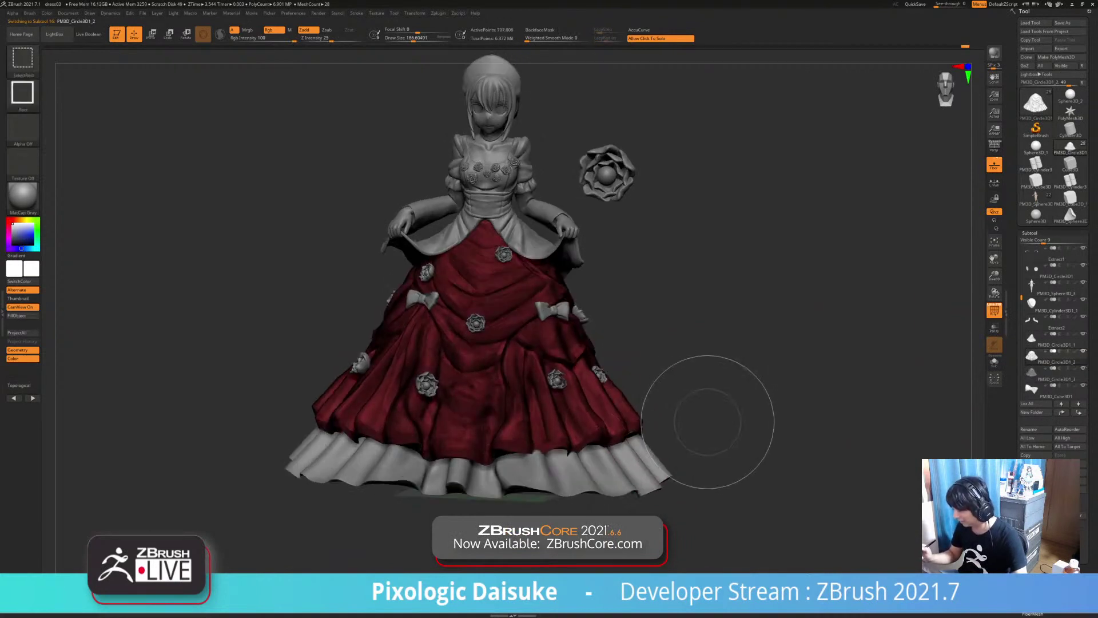
ctrl+shift+drag(687, 413, 690, 427)
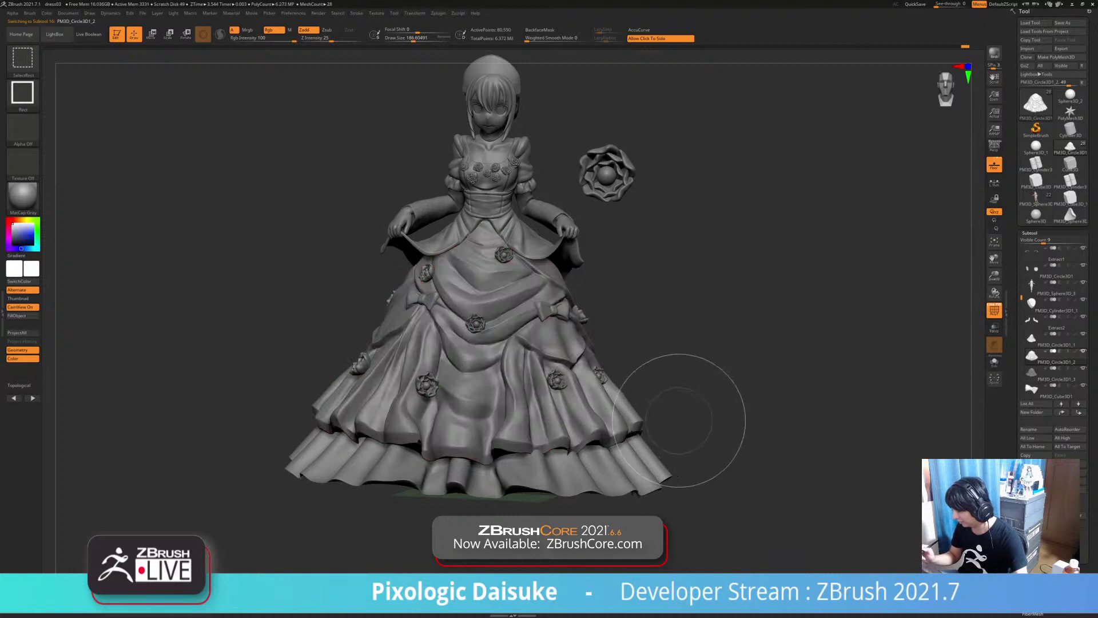
click(683, 422)
right_drag(684, 422, 683, 396)
ctrl+shift+click(699, 386)
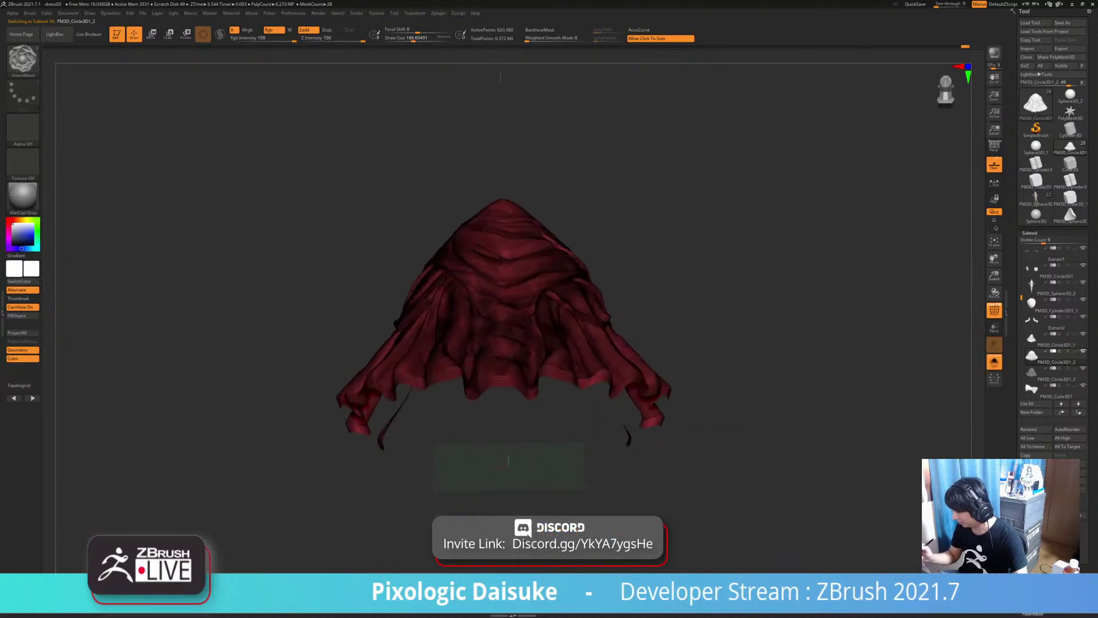
Examine the overskirt's polygroups by hiding, inverting and restoring parts of the isolated mesh
ctrl+shift+click(644, 398)
ctrl+shift+drag(703, 375, 709, 387)
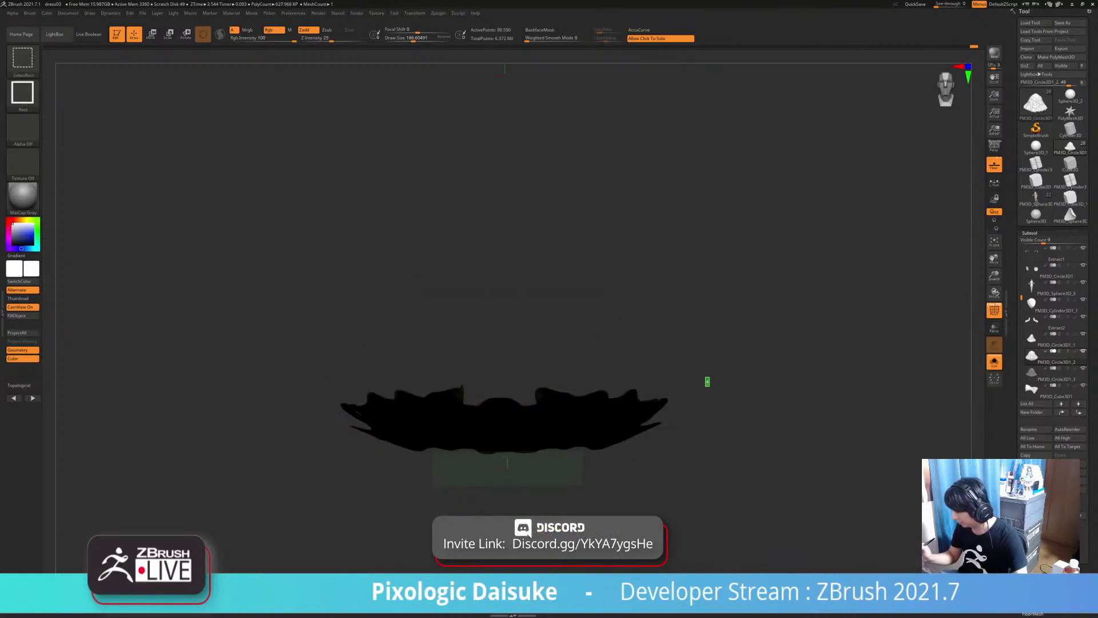
ctrl+shift+drag(686, 338, 698, 356)
alt+right_drag(679, 346, 686, 463)
ctrl+shift+click(698, 412)
ctrl+shift+drag(661, 458, 744, 366)
ctrl+shift+click(715, 432)
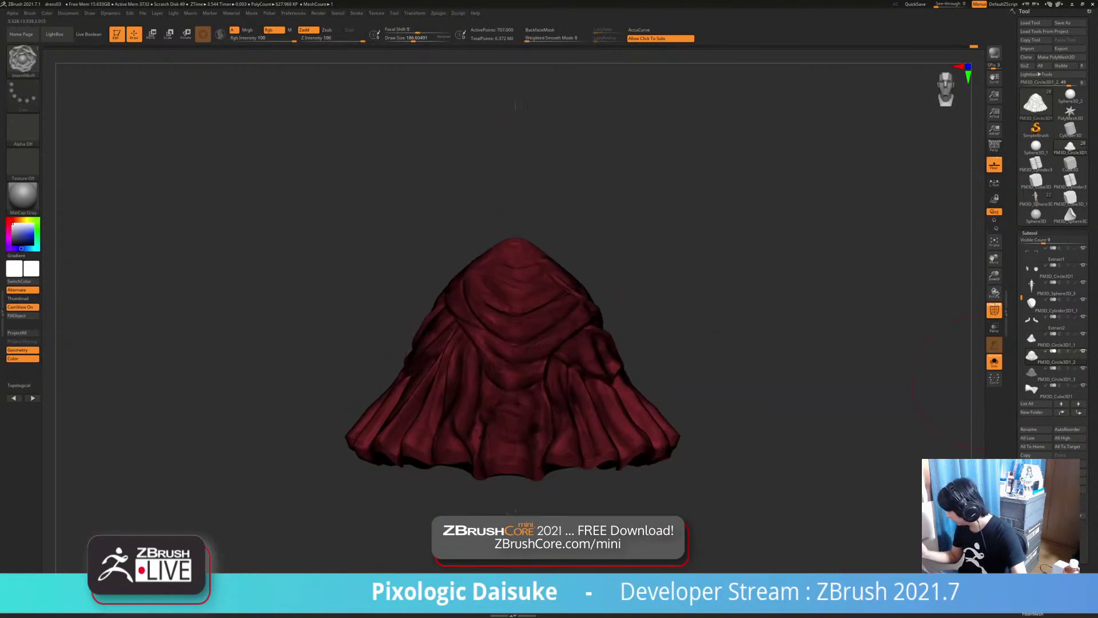
On the skirt copy, hide and delete the skirt surface so only the inserted roses remain, and show the whole figure
shift+drag(932, 392, 981, 384)
click(1045, 374)
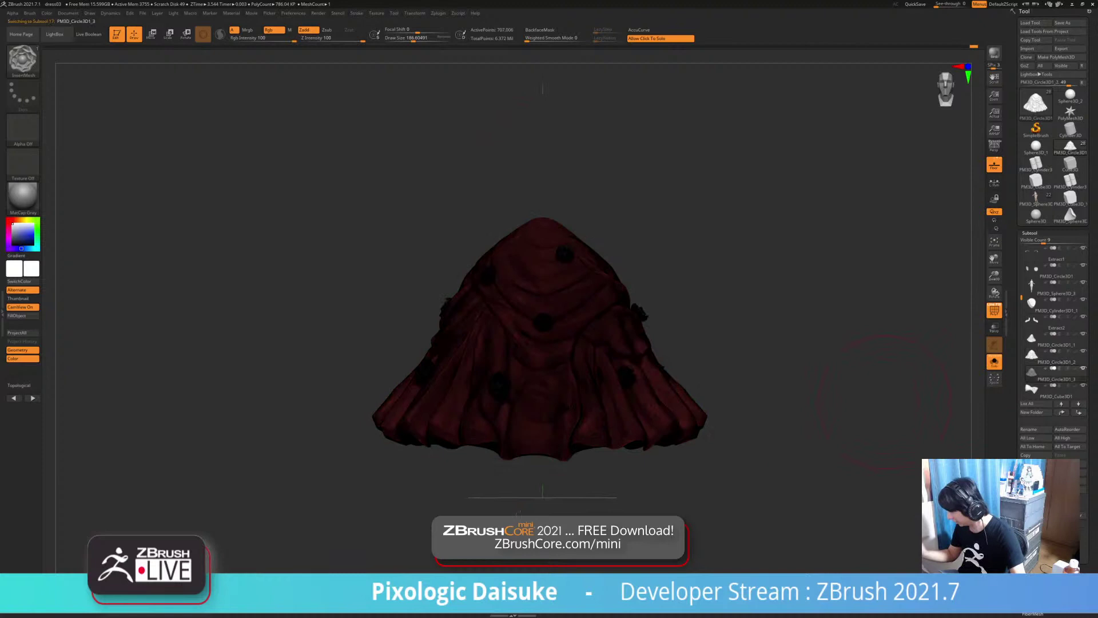
click(743, 413)
click(742, 415)
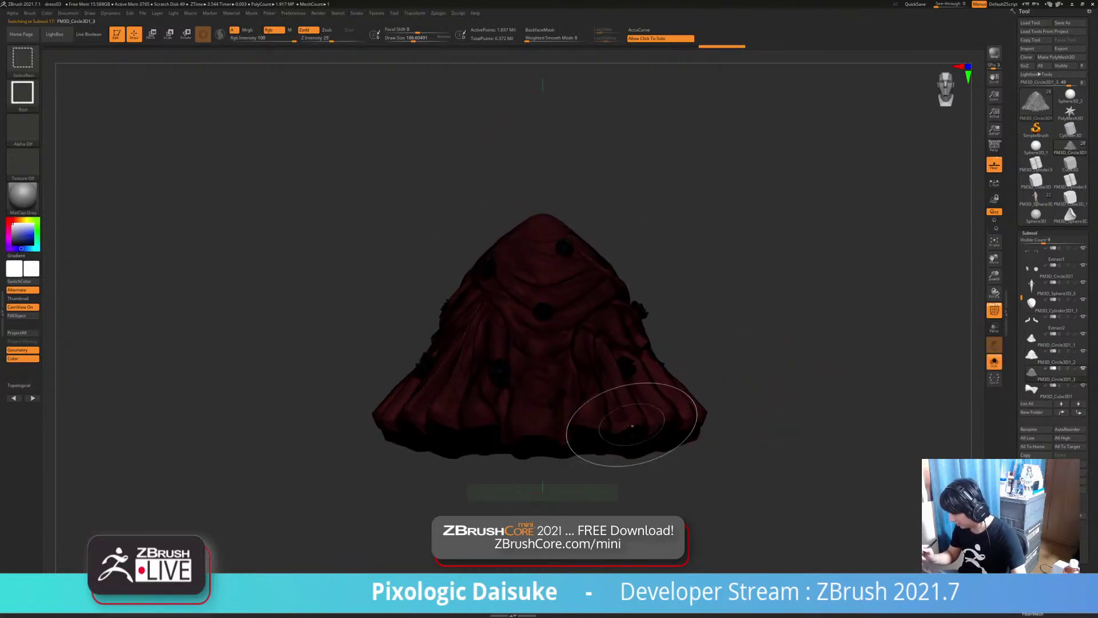
ctrl+shift+click(640, 449)
ctrl+shift+drag(666, 463, 668, 476)
ctrl+shift+click(635, 409)
mouse_move(710, 423)
mouse_down()
mouse_move(704, 494)
mouse_move(755, 457)
mouse_move(715, 403)
mouse_move(729, 426)
mouse_up()
click(743, 422)
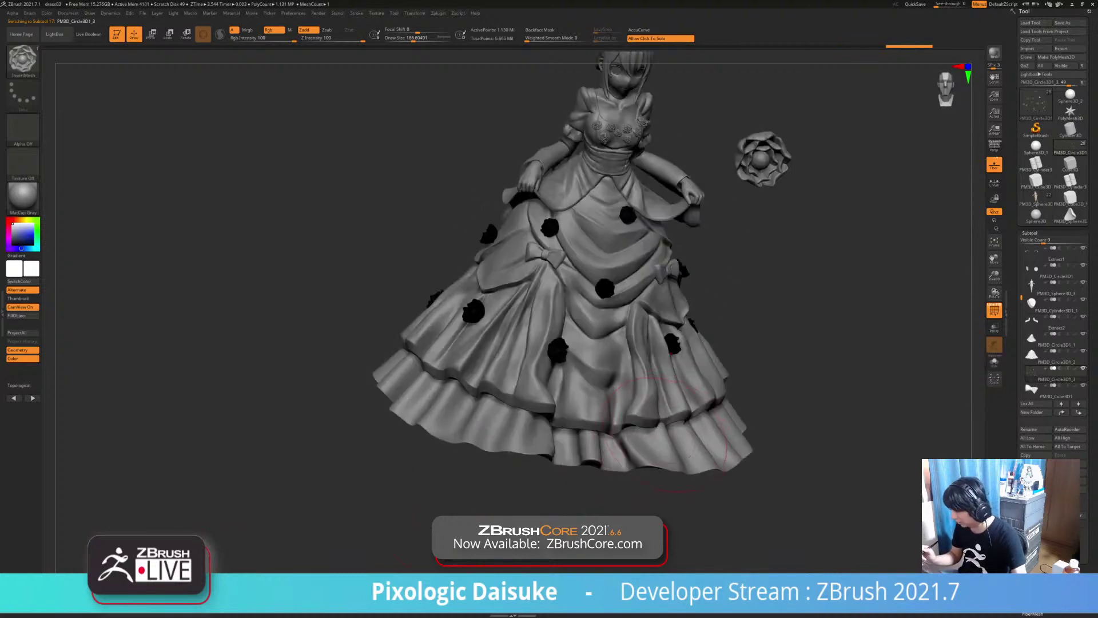
Turn off the polyframe display and delete the spare rose ornament floating beside the figure
mouse_move(901, 359)
mouse_down()
mouse_move(862, 391)
mouse_move(800, 381)
mouse_move(765, 400)
mouse_move(744, 386)
mouse_move(646, 388)
mouse_move(755, 382)
mouse_move(783, 417)
mouse_move(767, 380)
mouse_move(695, 394)
mouse_move(783, 400)
mouse_move(672, 404)
mouse_move(772, 400)
mouse_move(720, 381)
mouse_up()
key(shift+f)
alt+click(646, 160)
click(1034, 483)
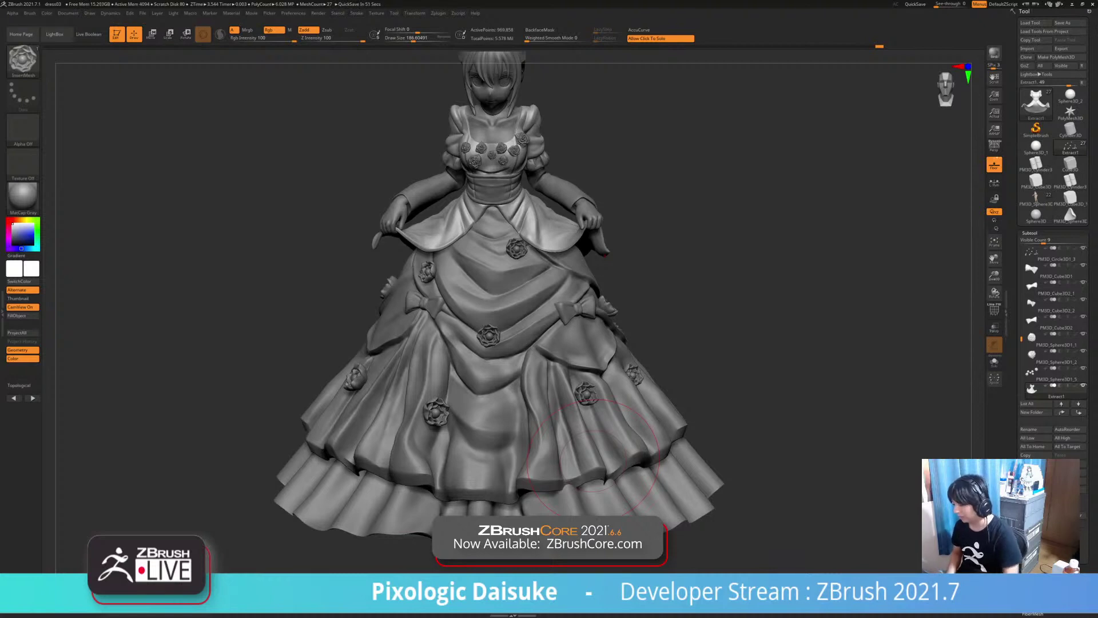
Switch to the Standard brush and make the draped overskirt the active subtool
mouse_move(593, 446)
right_down()
mouse_move(532, 452)
mouse_move(606, 465)
right_up()
click(534, 457)
click(22, 58)
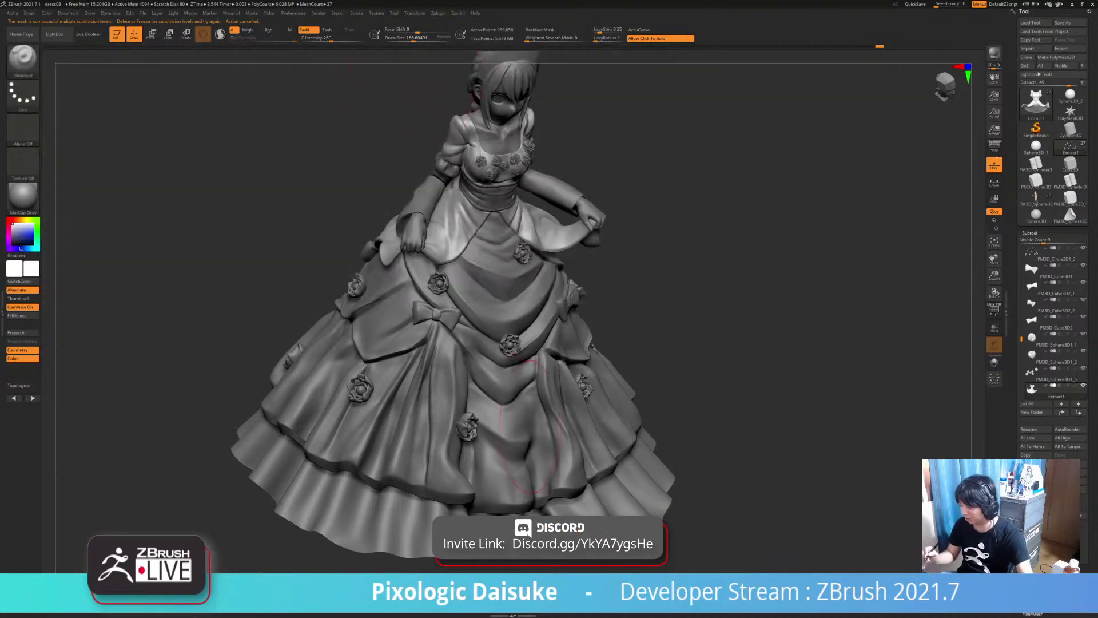
alt+click(566, 423)
Examine the rose placement and overall dress silhouette from the front and sides
mouse_move(792, 422)
mouse_down()
mouse_move(721, 426)
mouse_move(755, 395)
mouse_move(713, 454)
mouse_move(715, 408)
mouse_up()
click(718, 427)
click(717, 452)
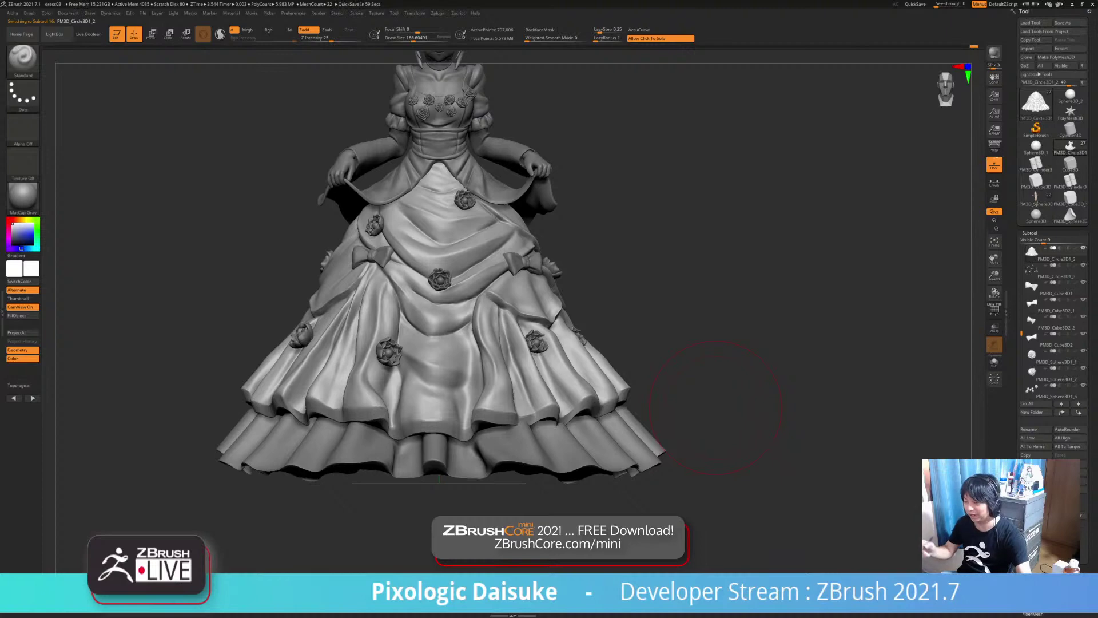
alt+right_drag(599, 404, 628, 429)
mouse_move(635, 449)
right_down()
mouse_move(578, 453)
mouse_move(654, 455)
right_up()
drag(652, 452, 681, 423)
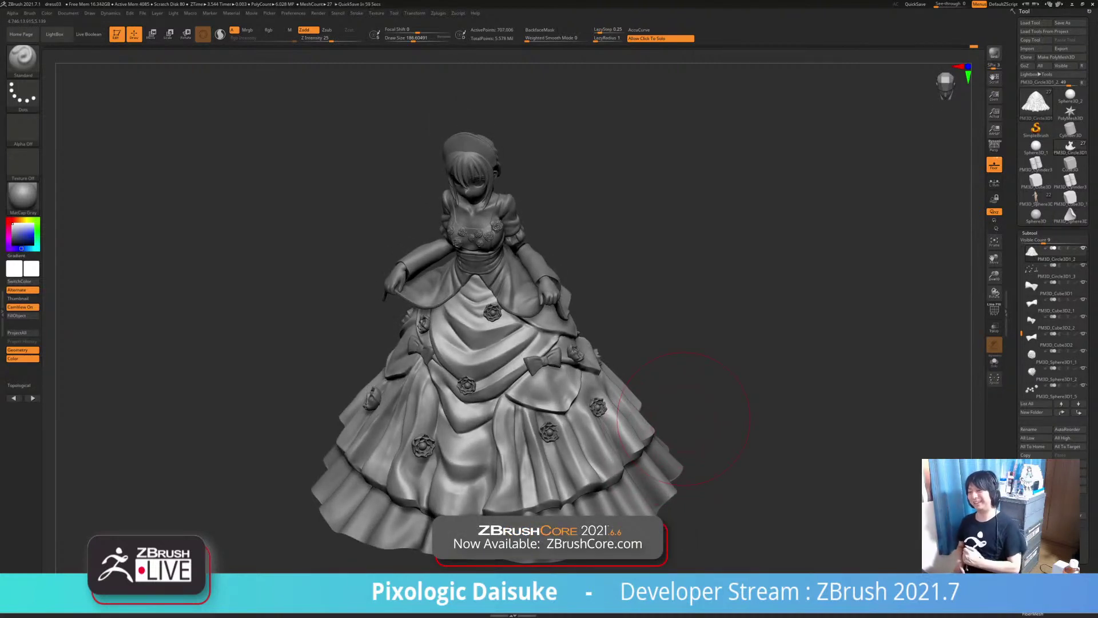
mouse_move(684, 419)
mouse_down()
mouse_move(892, 414)
mouse_move(915, 395)
mouse_move(973, 392)
mouse_move(751, 394)
mouse_move(583, 416)
mouse_up()
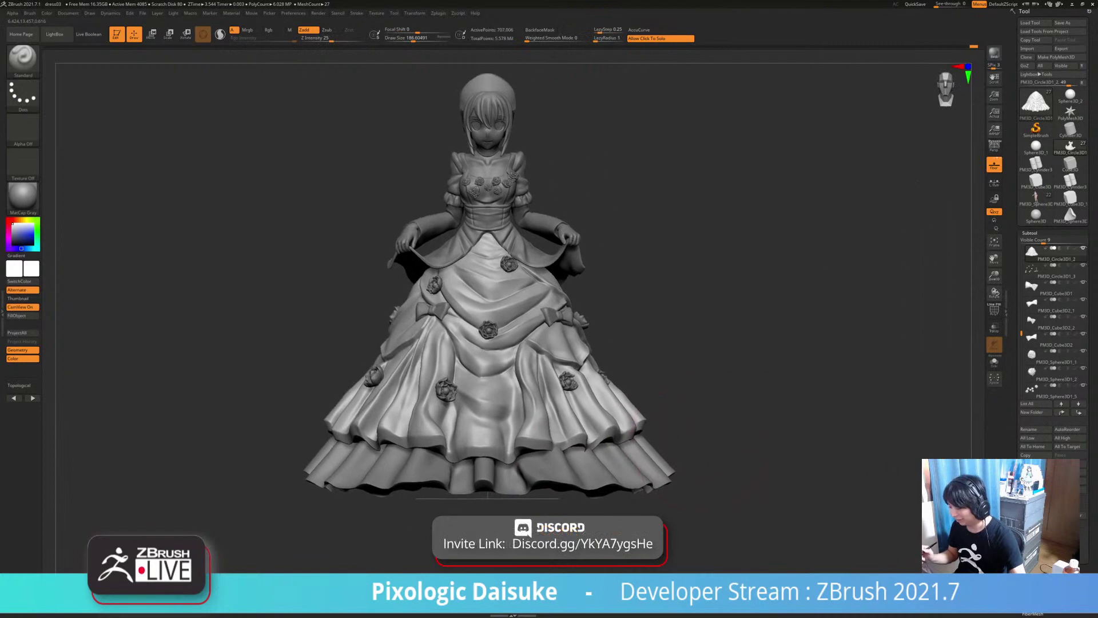
mouse_move(715, 412)
mouse_down()
mouse_move(898, 420)
mouse_move(893, 432)
mouse_move(772, 426)
mouse_move(678, 443)
mouse_move(658, 420)
mouse_move(727, 452)
mouse_move(707, 456)
mouse_up()
click(720, 441)
click(720, 441)
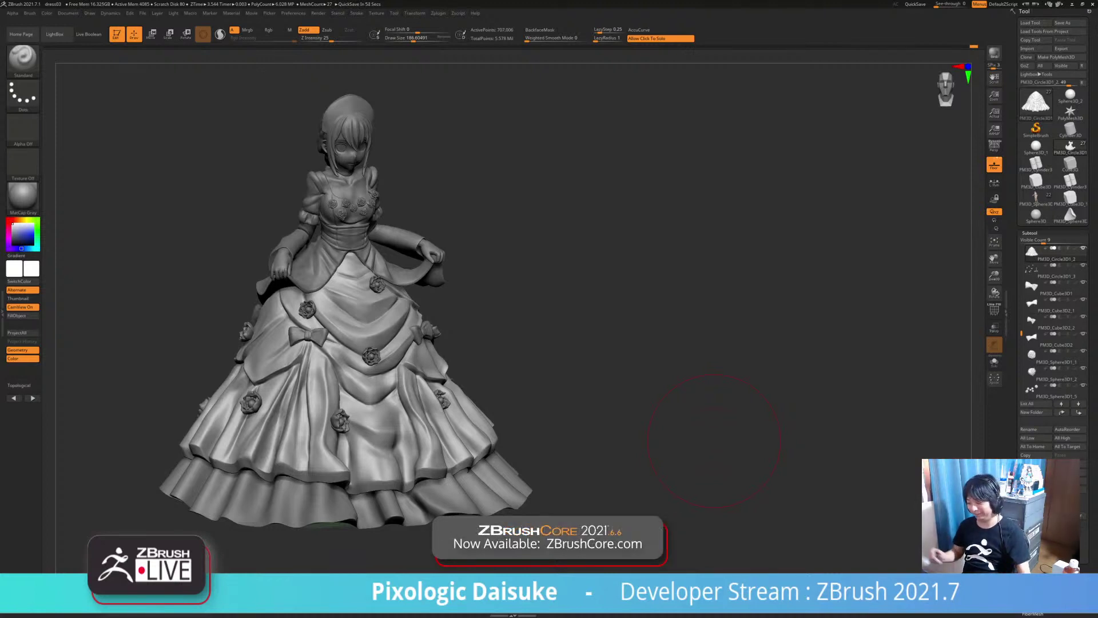
mouse_move(620, 458)
mouse_down()
mouse_move(578, 459)
mouse_move(646, 461)
mouse_move(634, 464)
mouse_move(644, 451)
mouse_move(640, 463)
mouse_up()
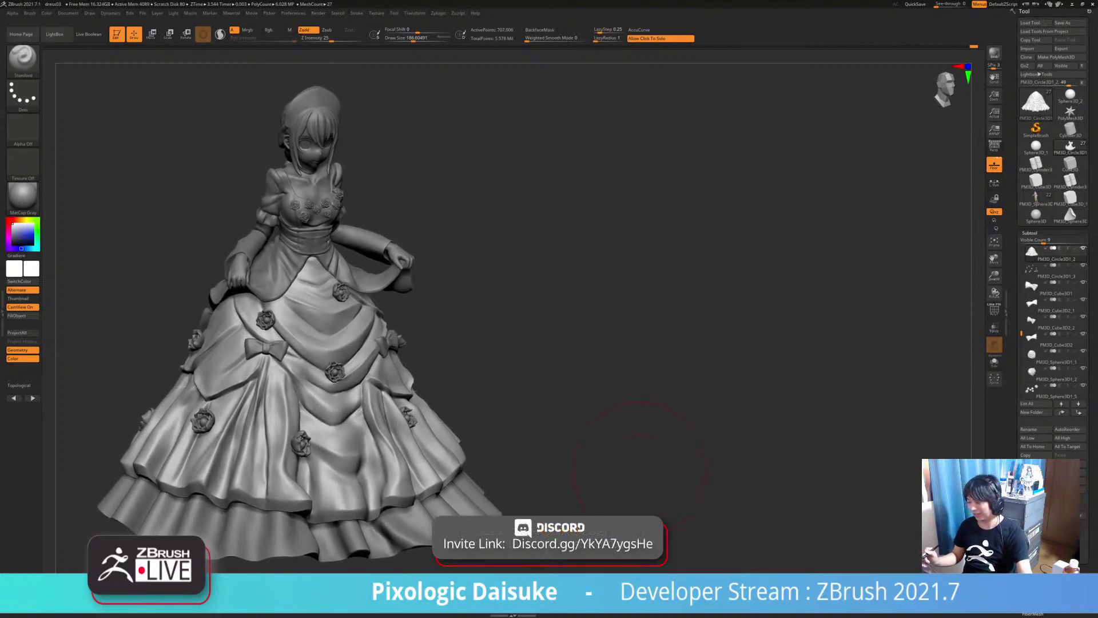